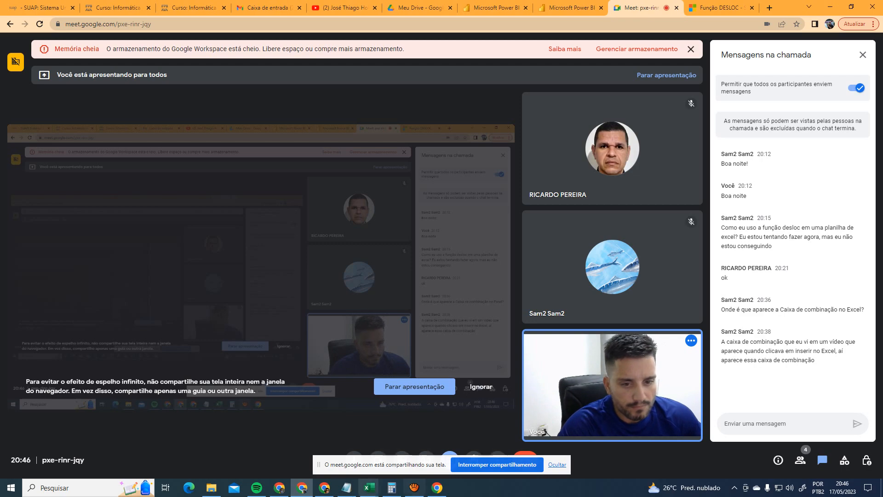
- Bring the workbook forward and hide the screen-sharing notice, then return to the Meet call
mouse_move(368, 488)
click(412, 450)
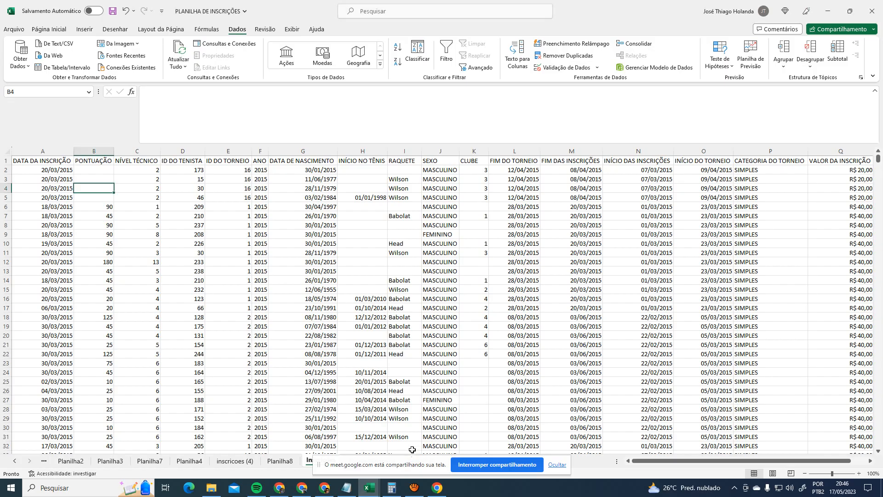
click(557, 464)
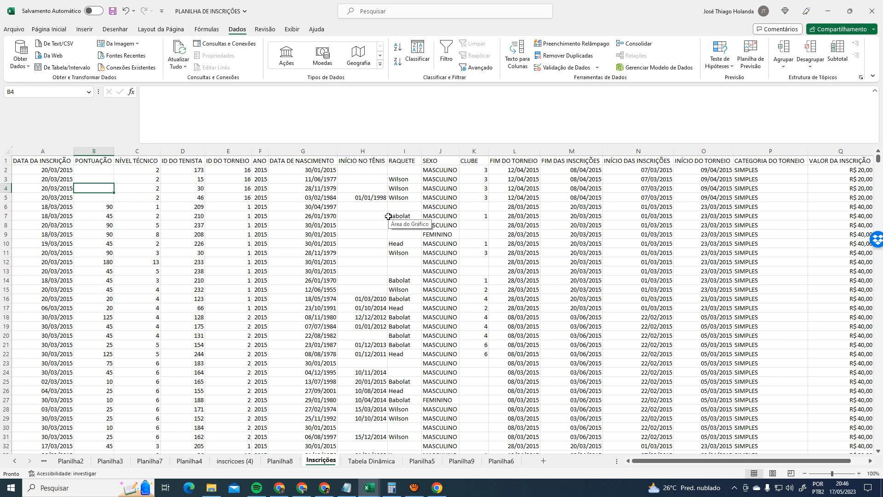
key(alt+Tab)
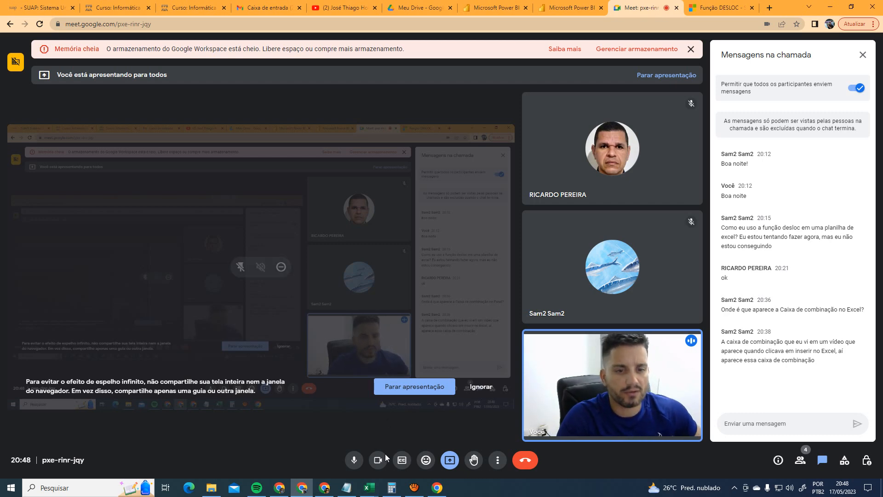
- Return to the Inscrições sheet, review columns A, B and C, then start a Windows search
mouse_move(374, 494)
click(418, 419)
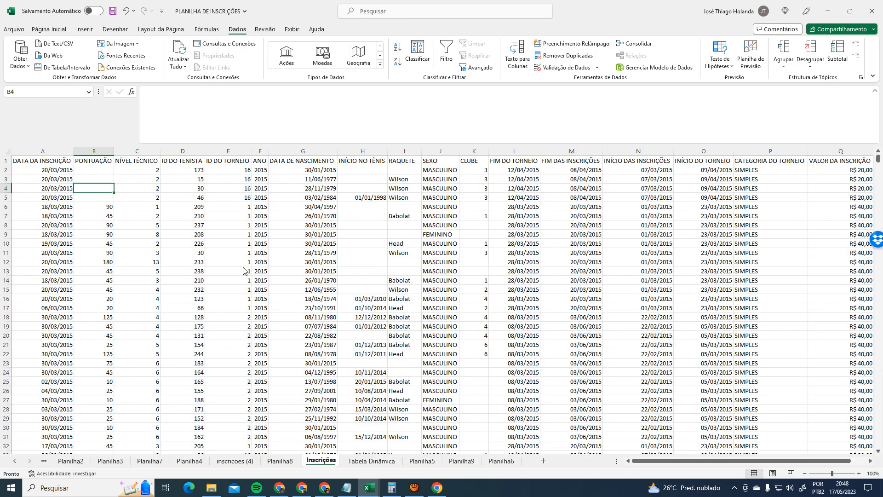
click(53, 150)
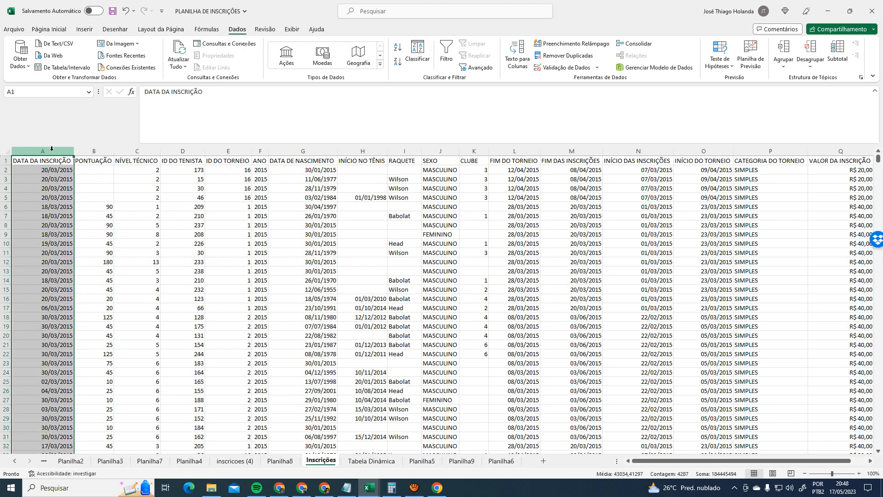
click(92, 151)
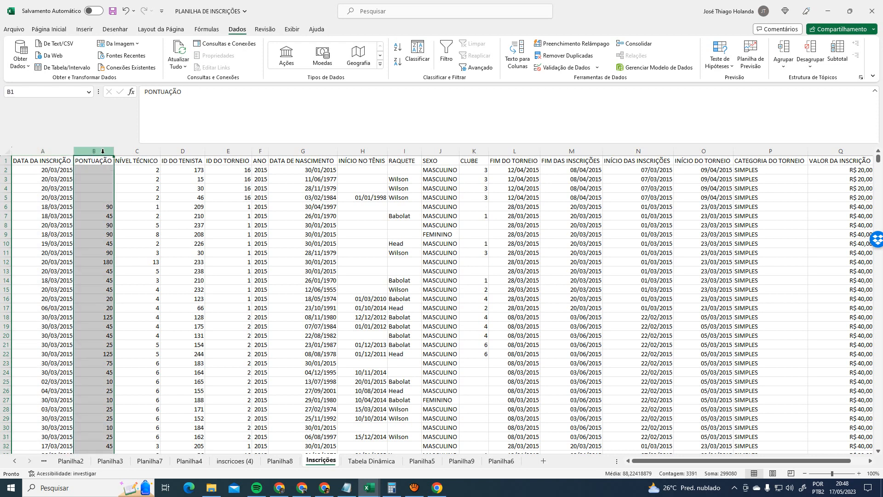
click(138, 150)
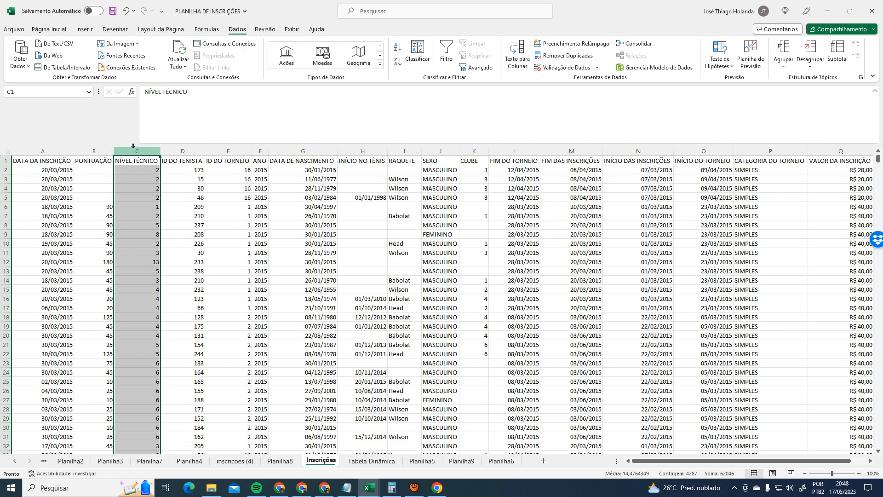
click(184, 198)
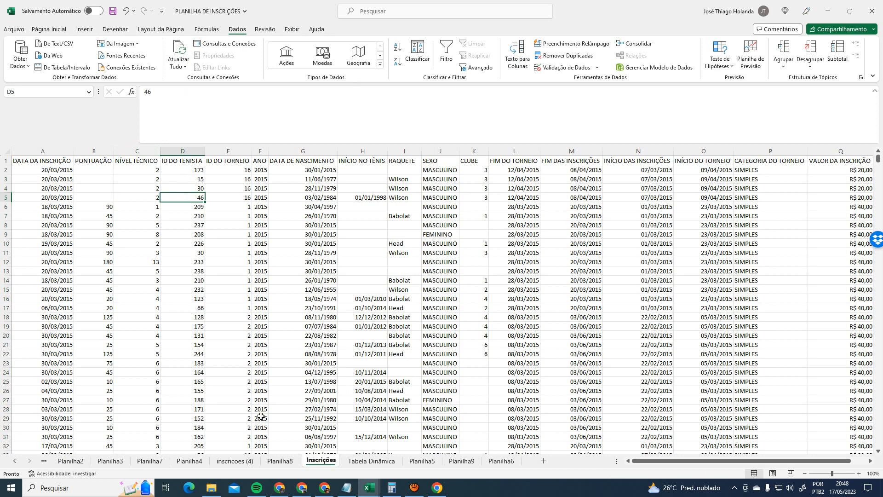
click(69, 487)
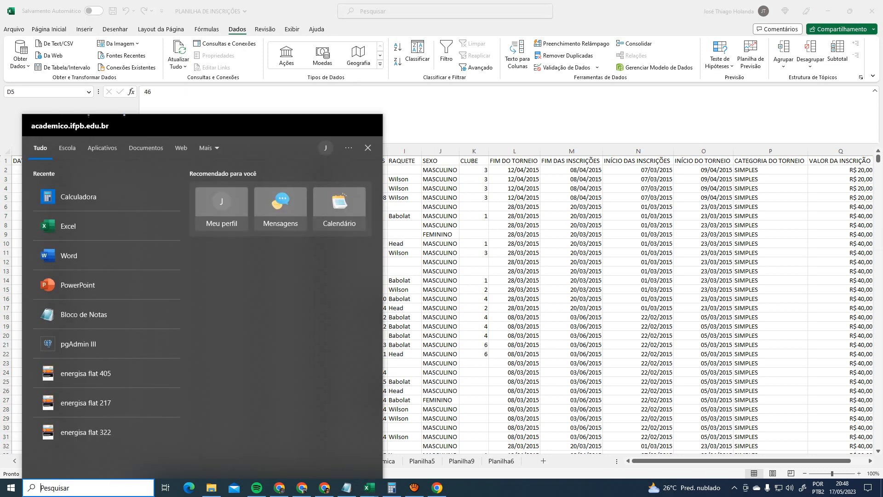
- Search 'p' to launch pgAdmin III, then switch back to the Excel sheet
text(pg)
key(Escape)
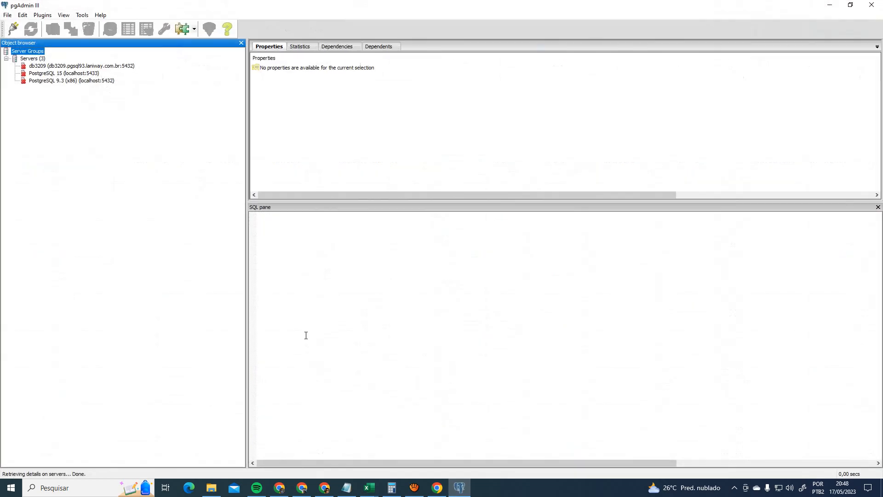
key(alt+Tab)
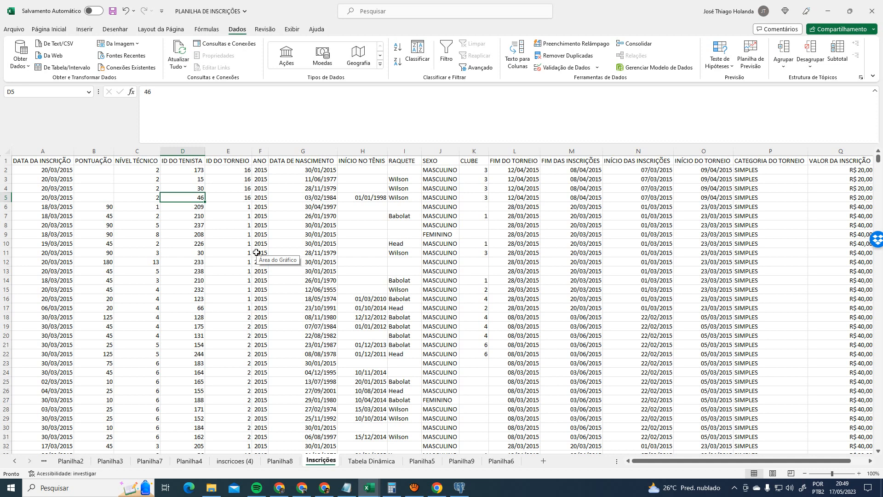
- Review the NÍVEL TÉCNICO level values down column C, including C14 with level 3
click(137, 151)
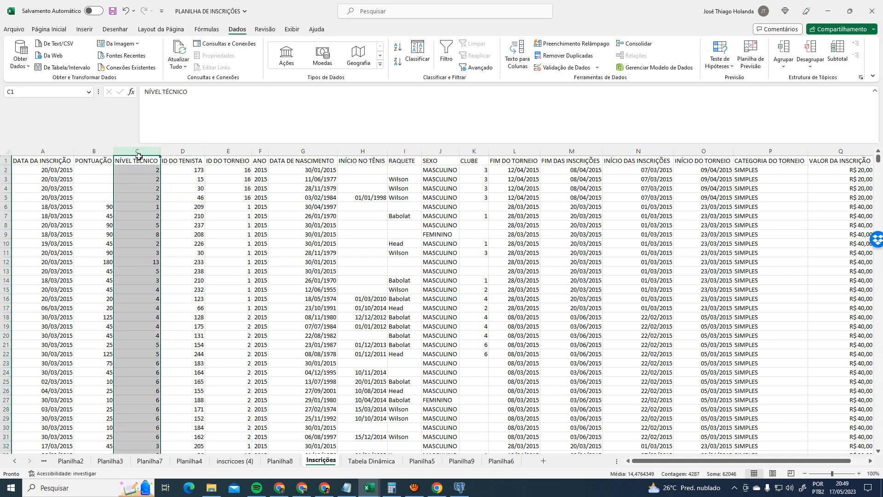
click(153, 179)
click(144, 170)
click(140, 196)
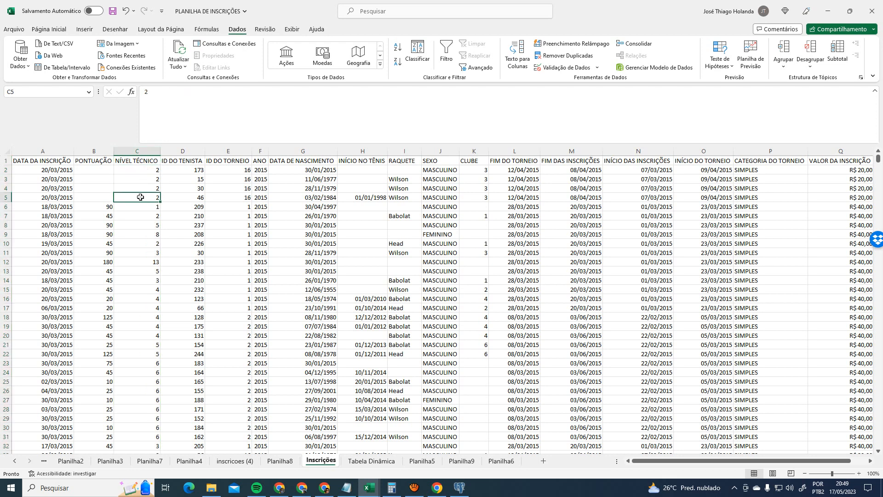
click(139, 215)
click(139, 228)
click(138, 253)
click(137, 280)
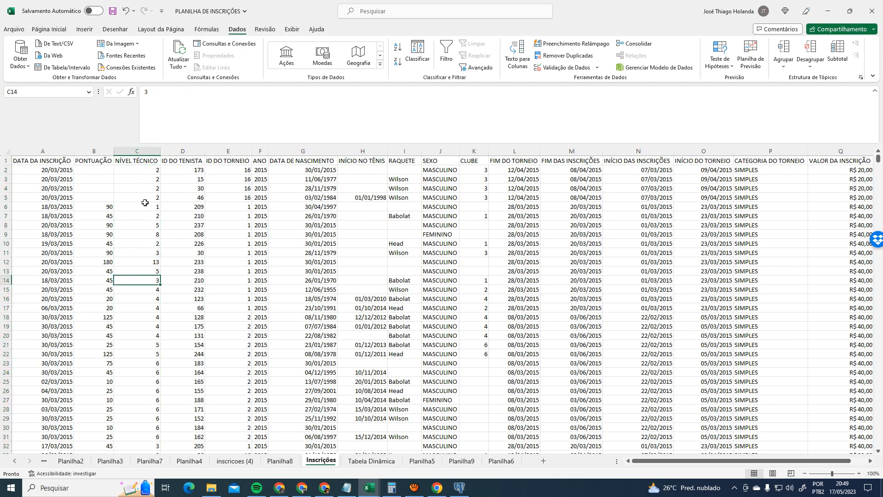
- Change cell C2 from 2 to '2º CLASSE'
click(145, 170)
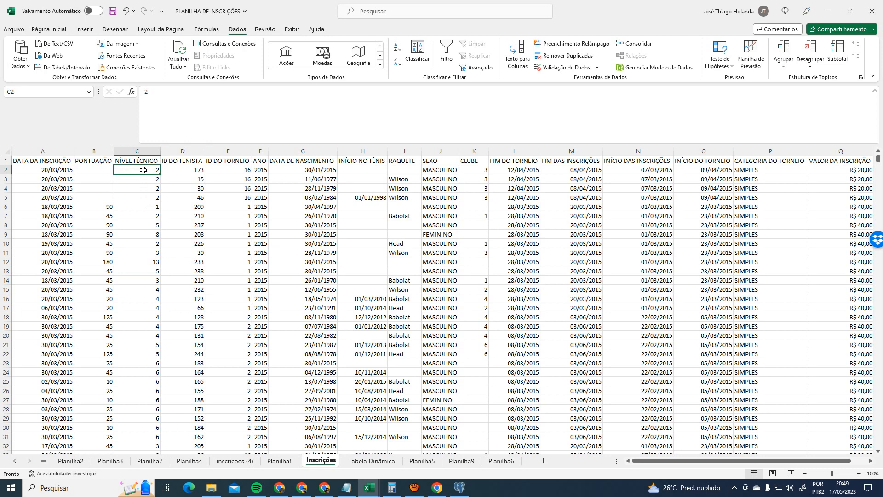
double_click(144, 171)
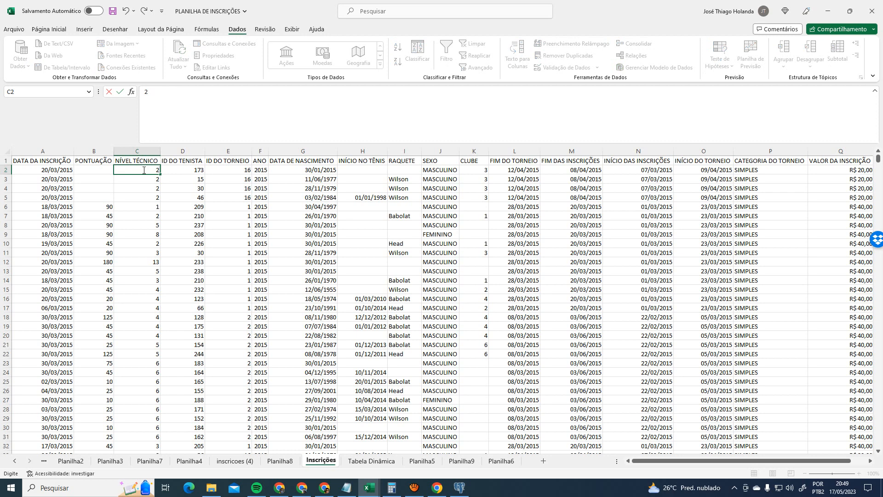
text(º CLASSE)
key(ctrl+Return)
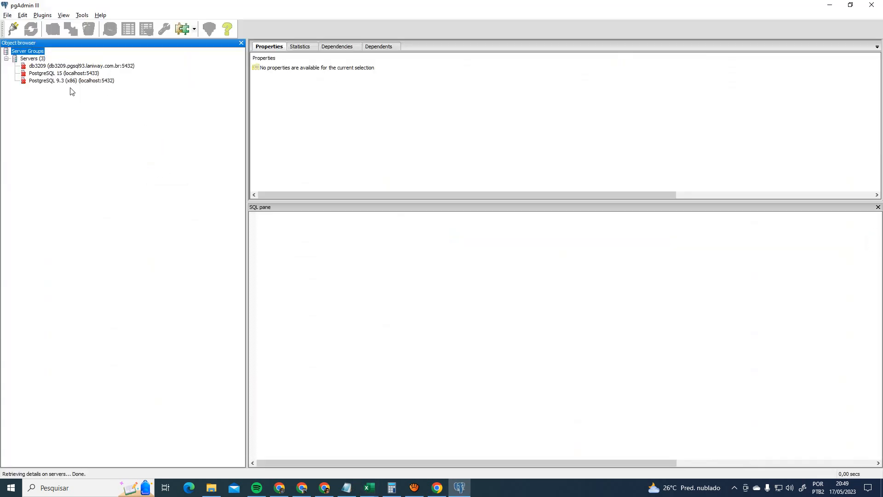
- Connect to the PostgreSQL 9.3 server by entering its password
double_click(73, 80)
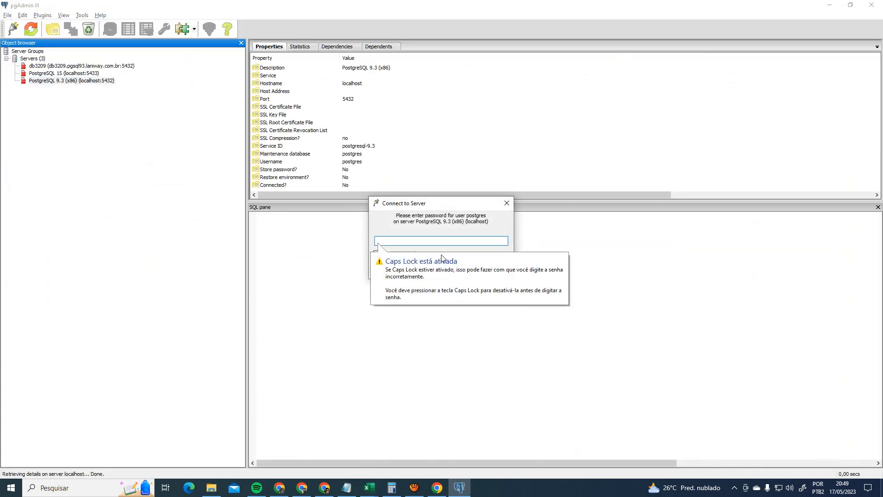
text(postgres)
key(Return)
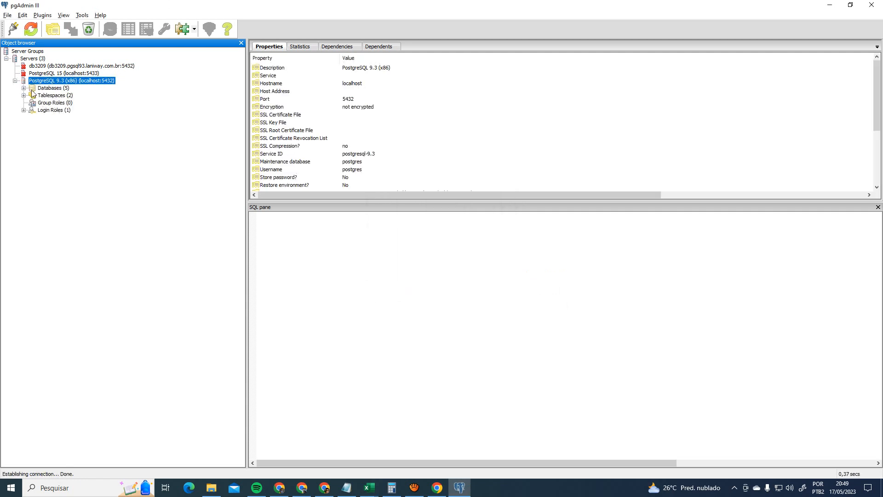
- Open the data of the nivel table under sigete > public > Tables
click(23, 88)
click(56, 117)
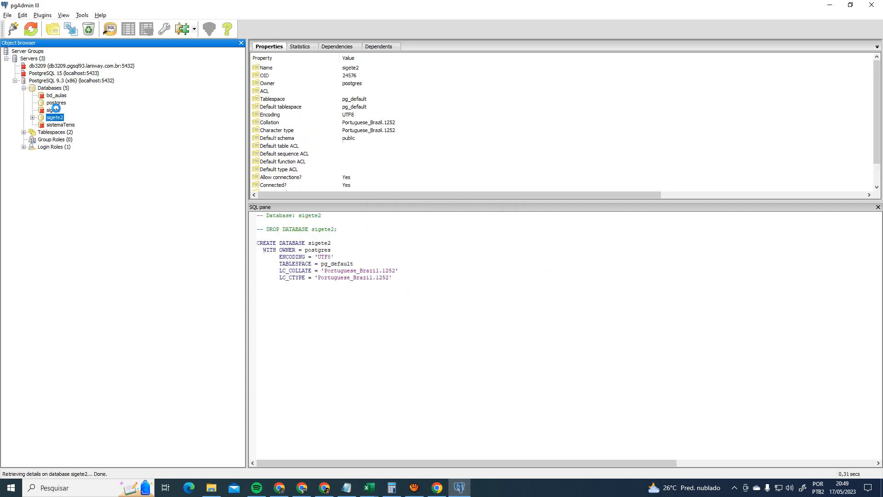
click(52, 111)
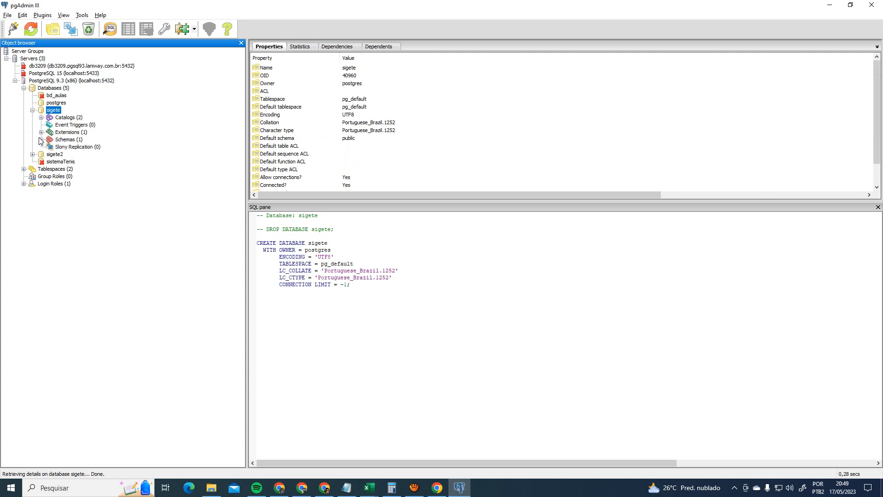
click(41, 139)
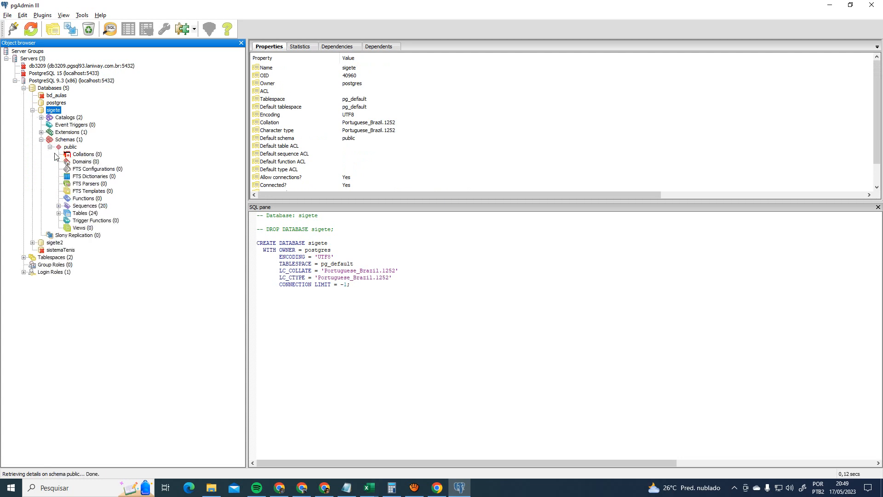
click(59, 213)
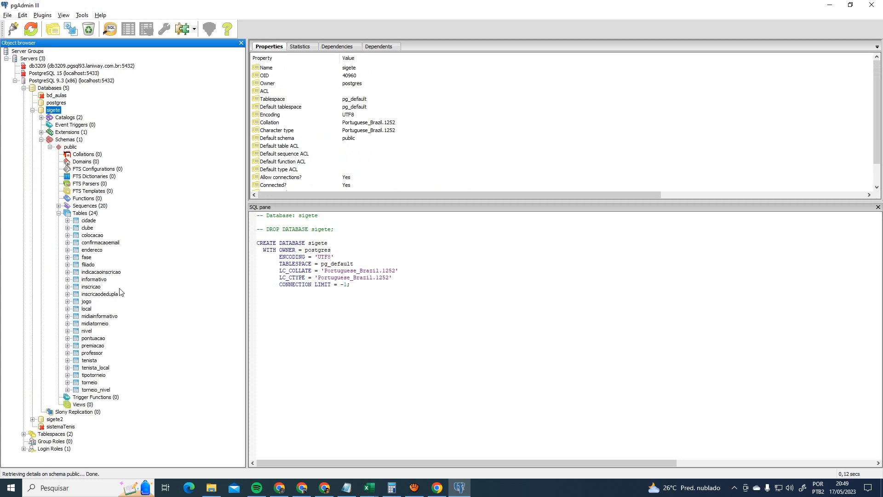
click(92, 333)
click(138, 32)
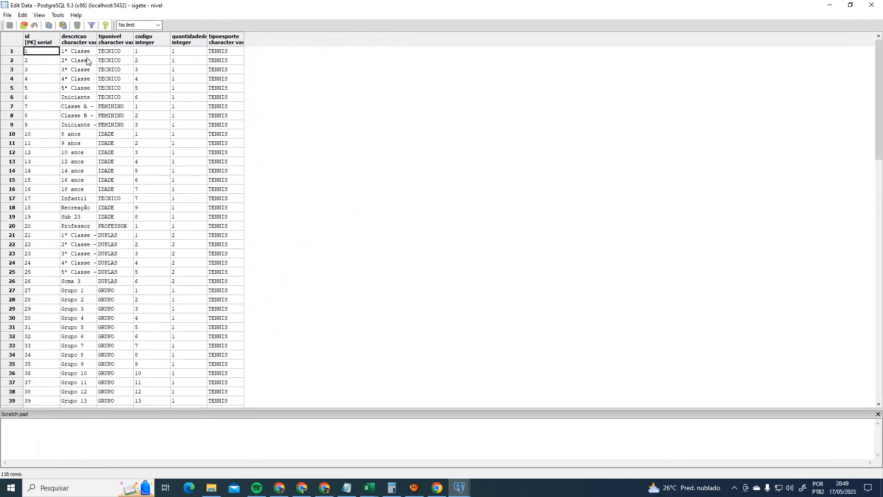
- Copy the '2ª Classe' description from row 2, then return to Excel
click(41, 64)
click(88, 65)
click(81, 63)
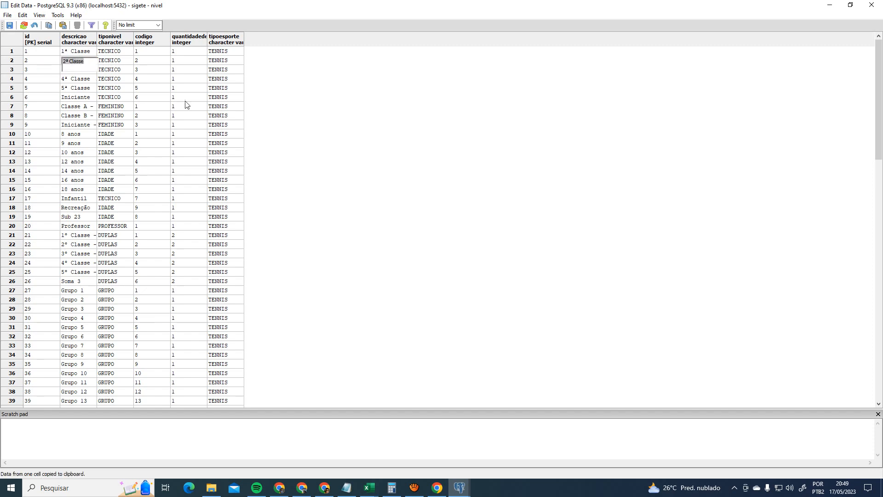
key(alt+Tab)
key(alt+Tab)
key(alt+Tab)
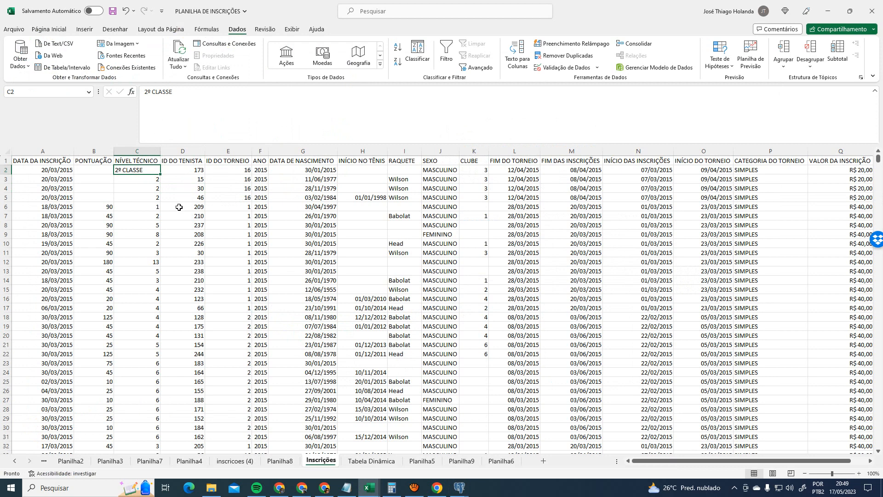
- Undo the C2 edit so the cell reads 2 again
key(ctrl+z)
- Open a SQL query editor for sigete and write SELECT * FROM INSCRICAO
mouse_move(459, 486)
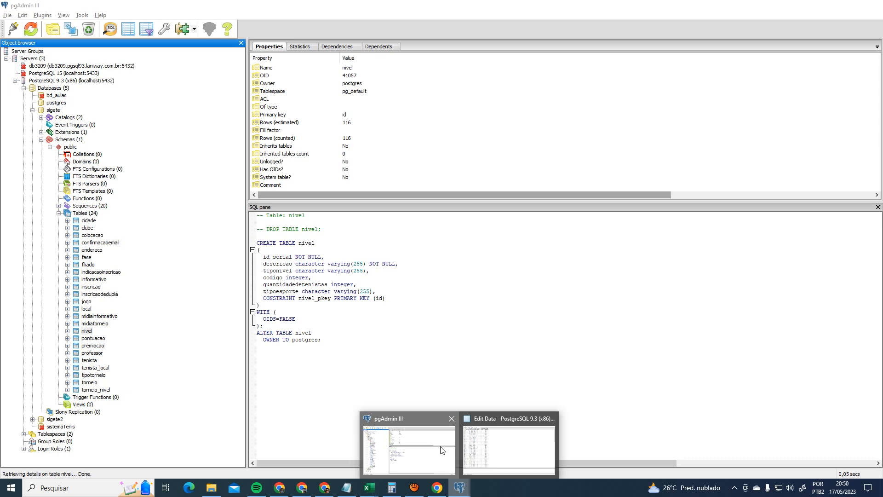
click(410, 449)
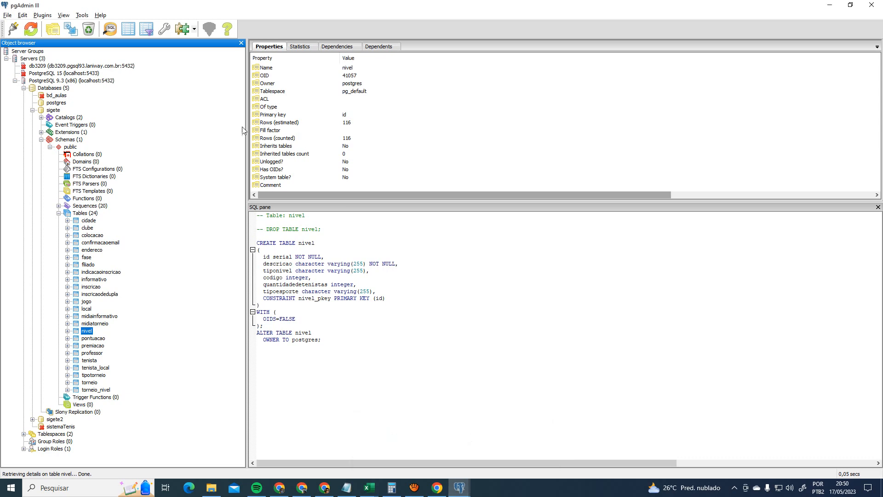
click(110, 28)
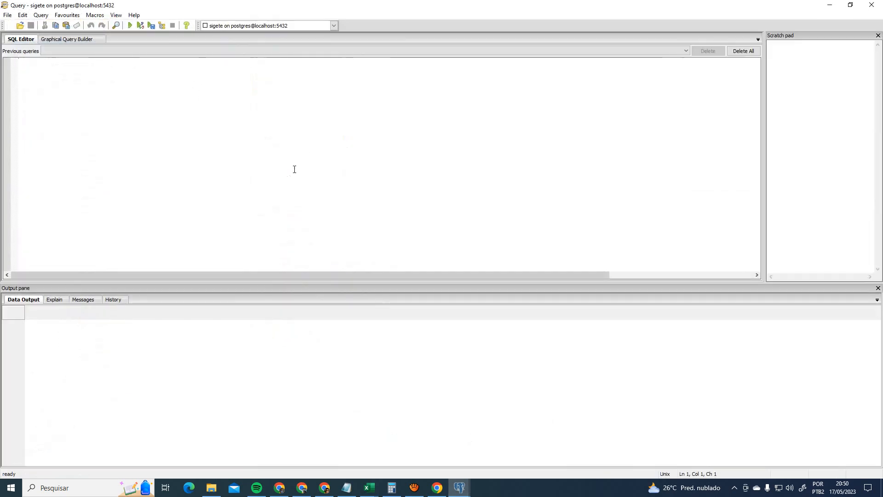
text(SELECT * FR)
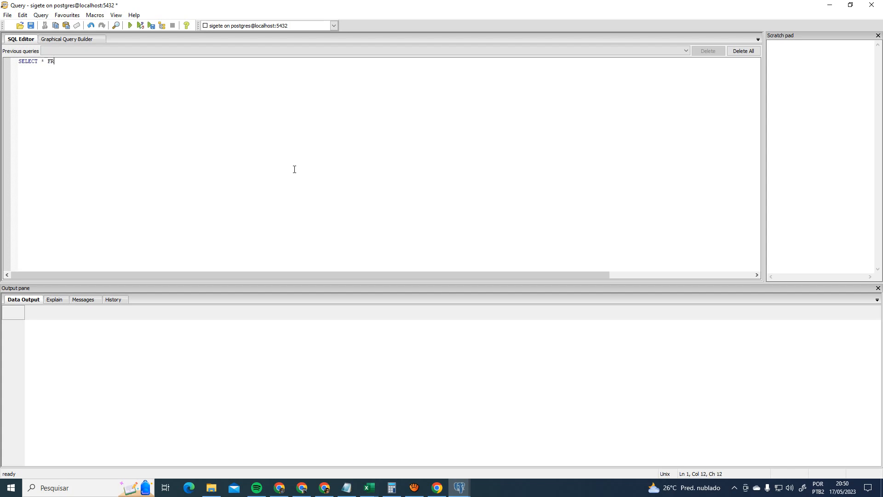
text(OM INSCRICAO)
key(alt+Tab)
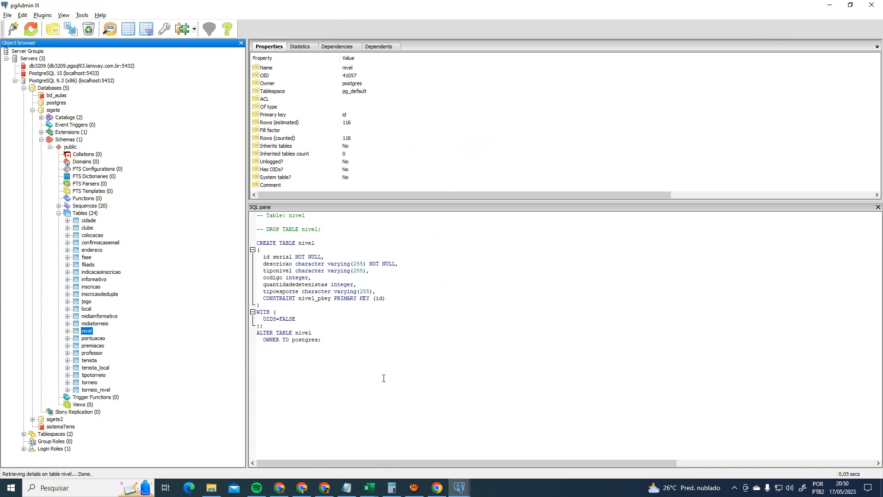
click(425, 453)
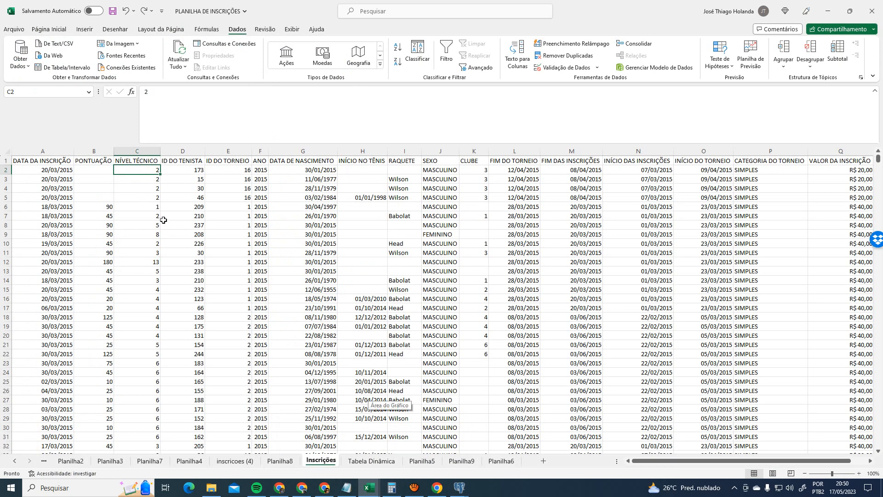
click(175, 148)
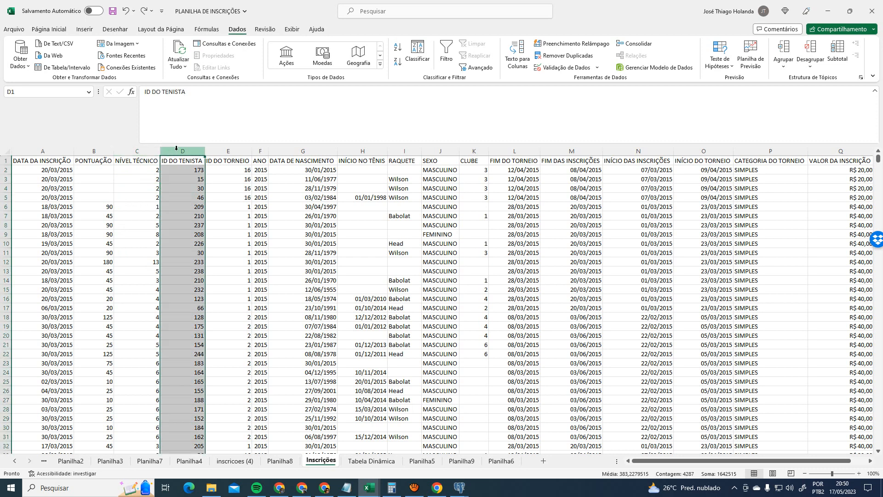
key(Down)
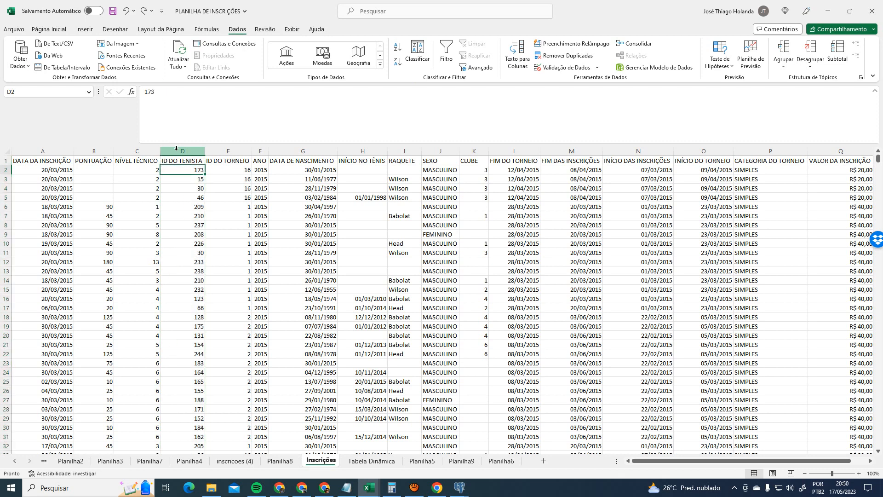
key(Right)
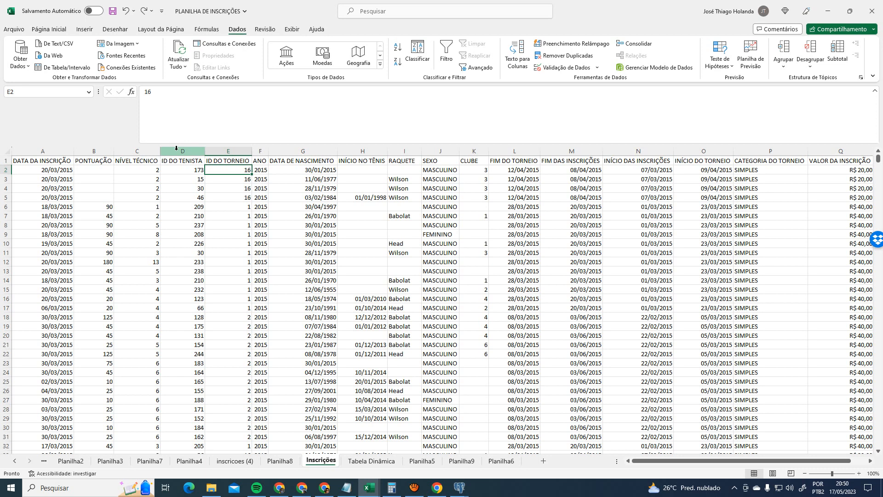
key(Right)
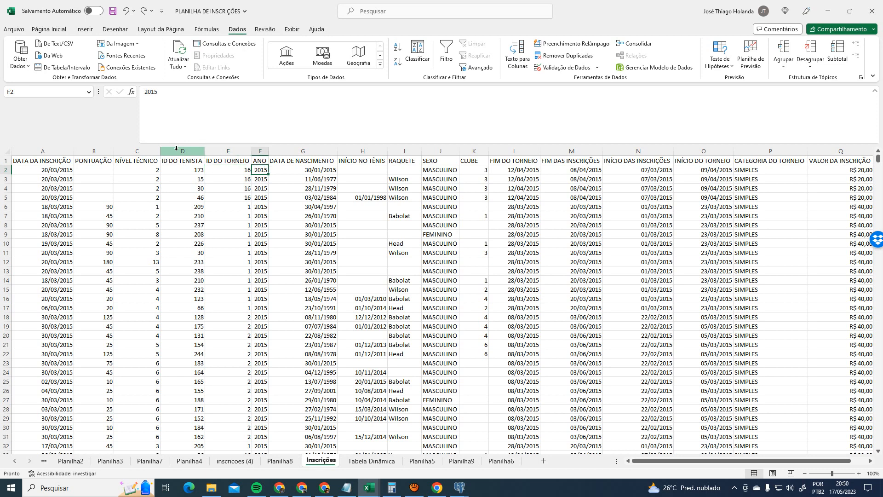
key(Right)
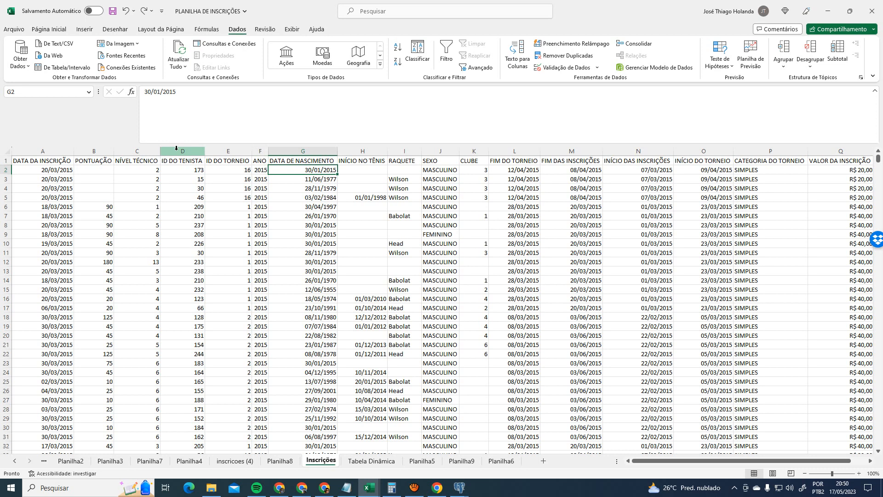
key(Right)
key(Left)
key(Left)
key(Right)
key(Left)
key(Left)
key(Left)
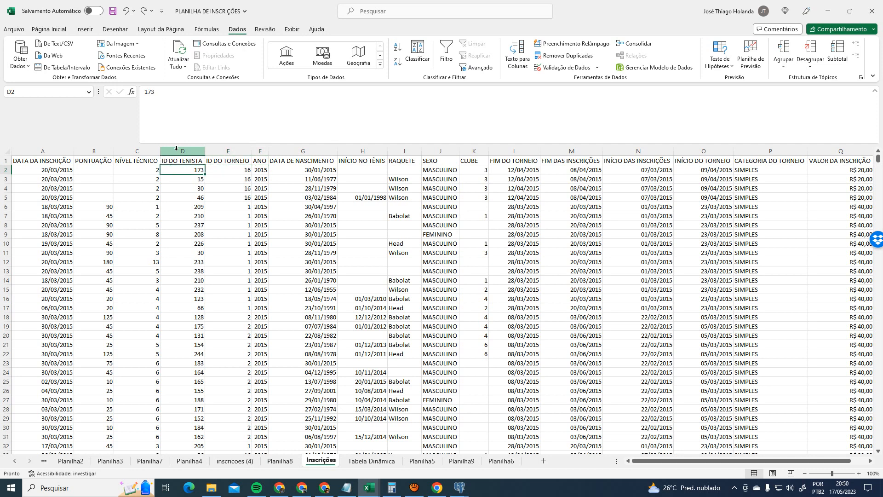
key(Right)
key(Right)
key(Left)
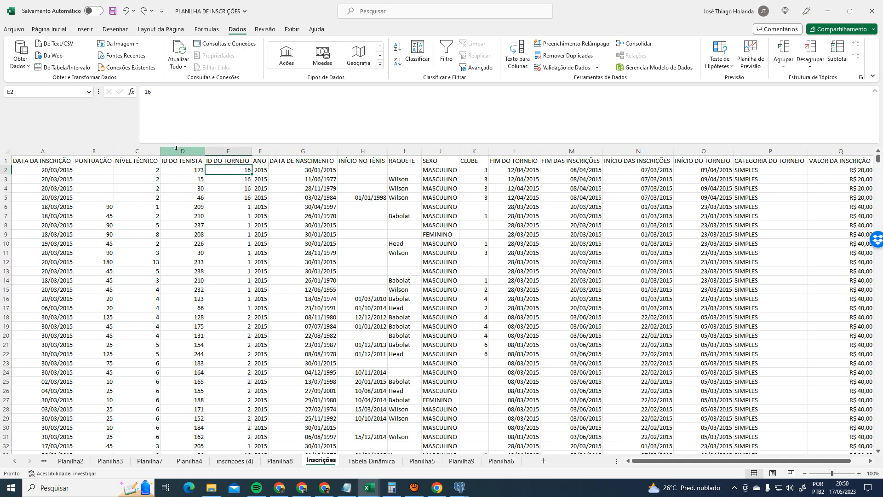
key(Left)
key(Right)
key(Right)
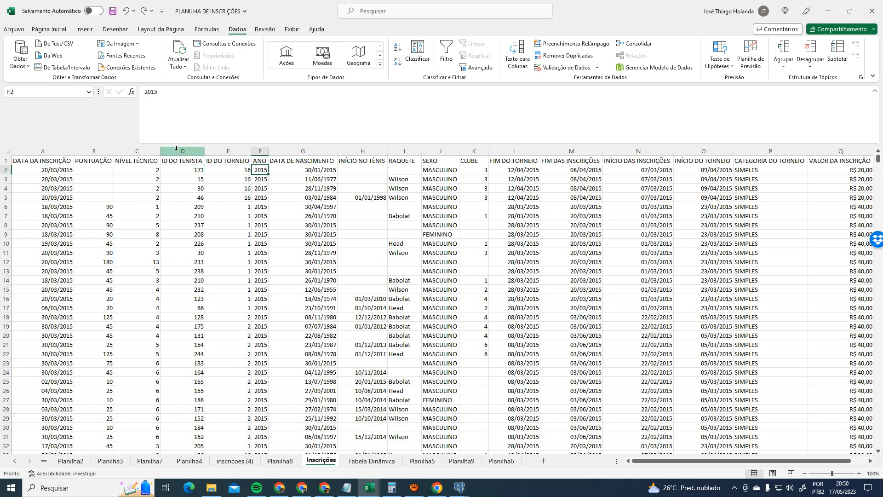
key(Right)
key(Right)
key(Right)
key(Left)
key(Left)
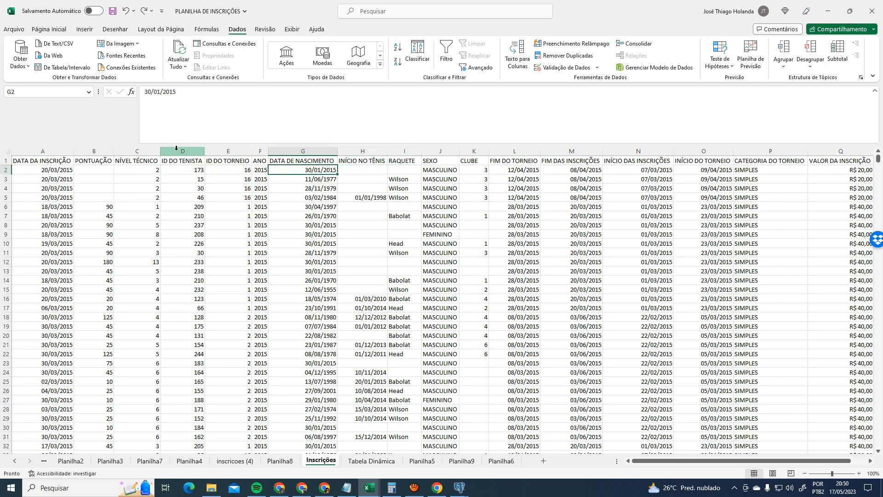
key(Right)
key(Left)
key(Right)
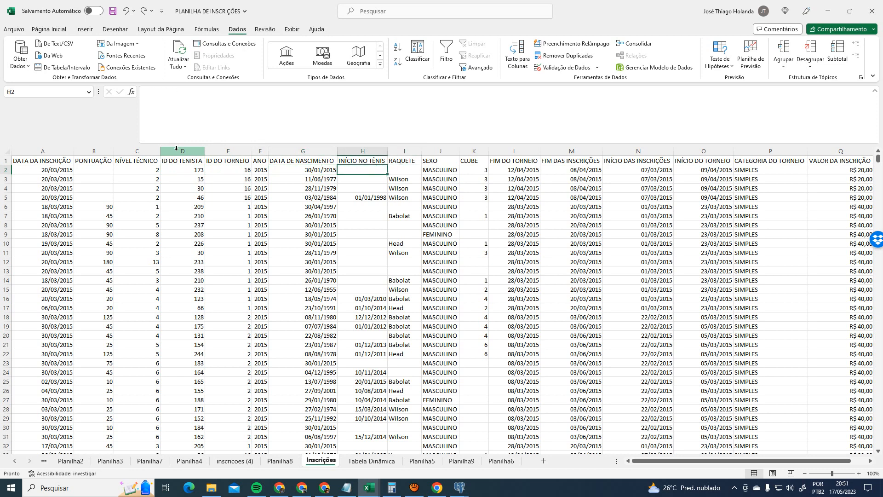
key(Down)
key(Down)
key(Up)
key(Up)
key(Right)
key(Left)
key(Right)
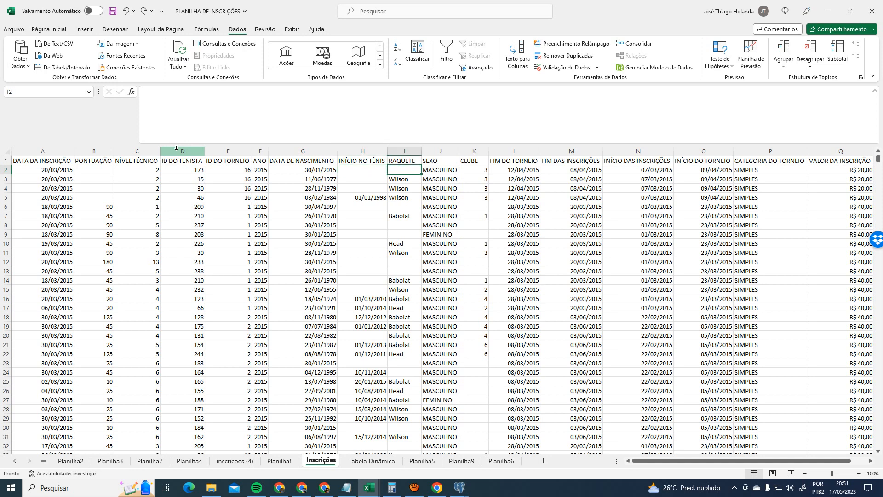
key(Right)
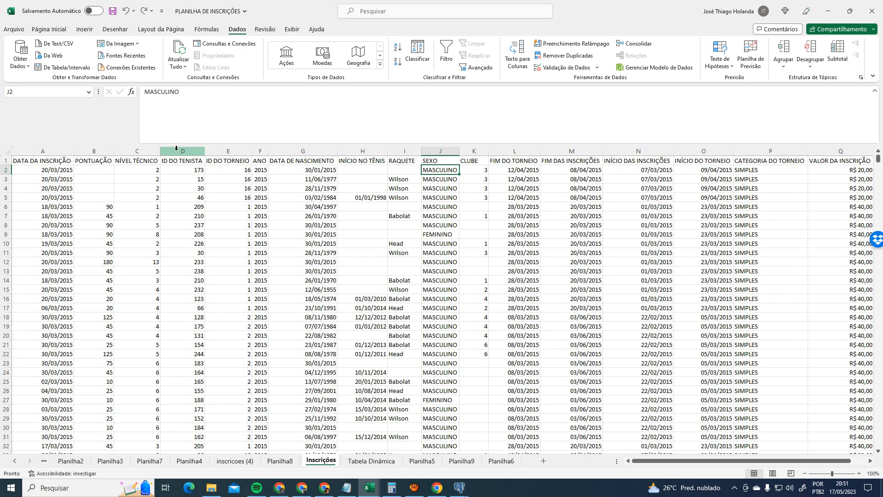
key(Right)
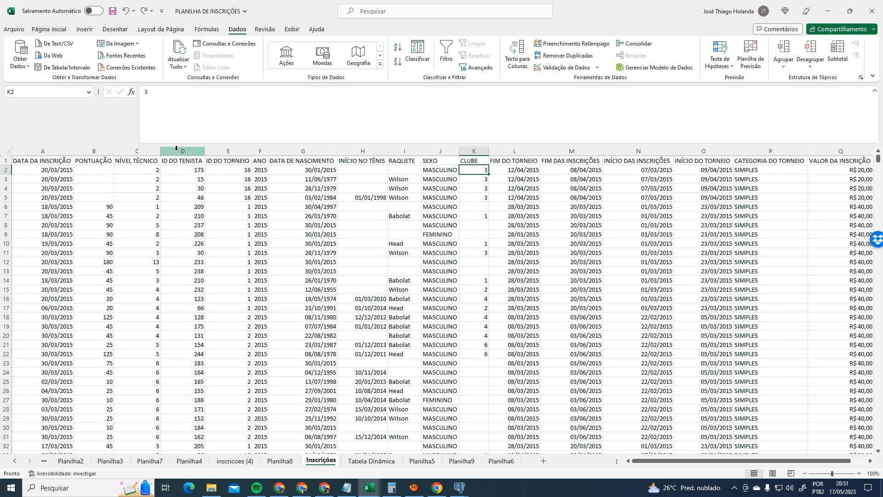
key(Up)
key(Right)
key(Right)
key(Right)
key(Right)
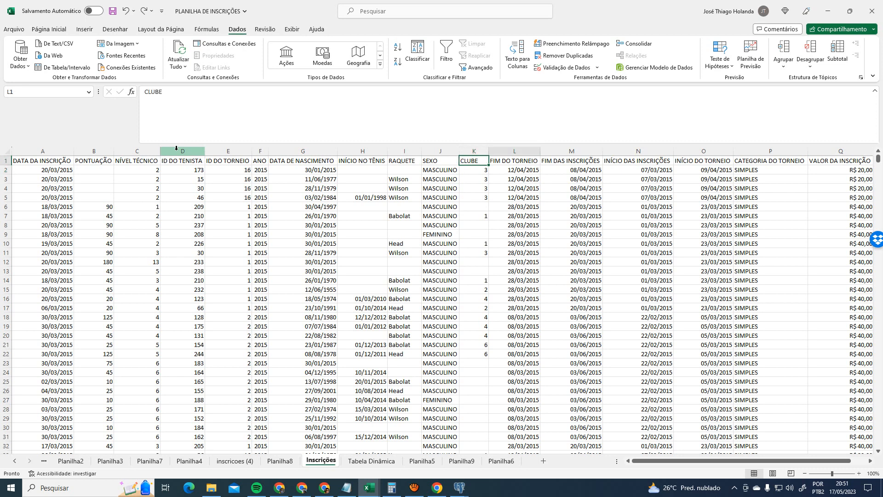
key(Left)
key(Left)
key(Left)
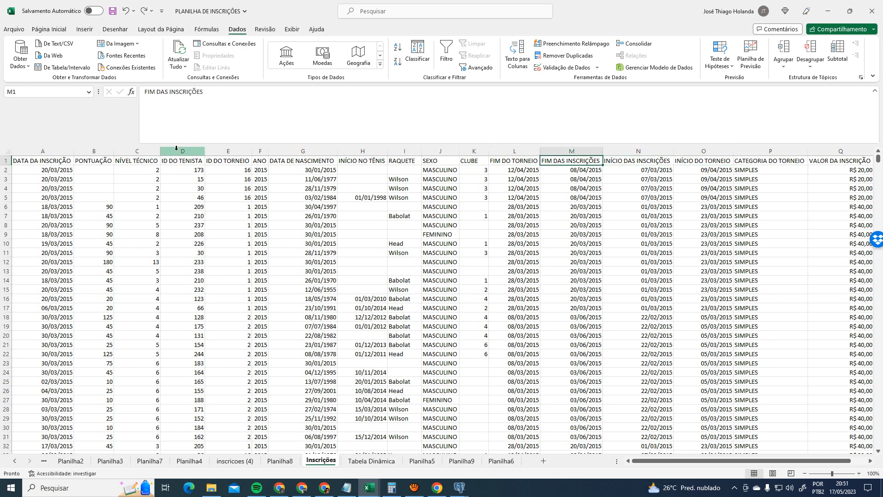
key(Down)
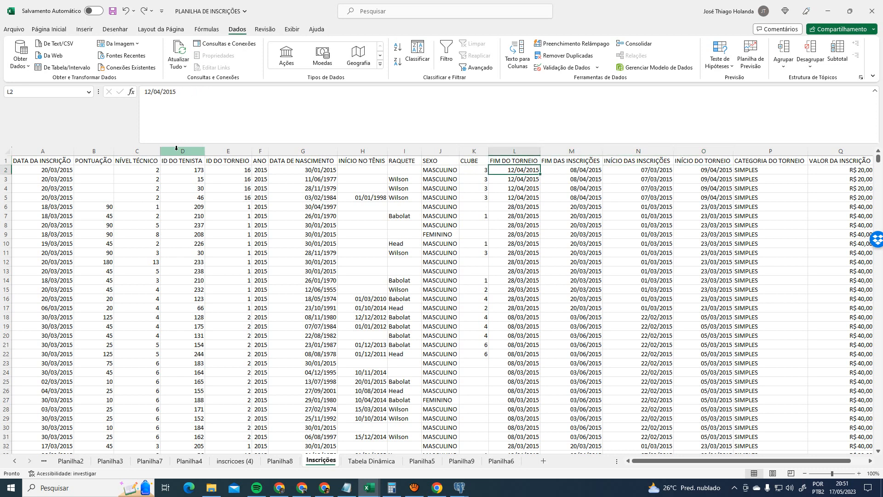
key(Left)
key(Left)
key(Left)
key(Left)
key(Left)
key(Left)
key(Left)
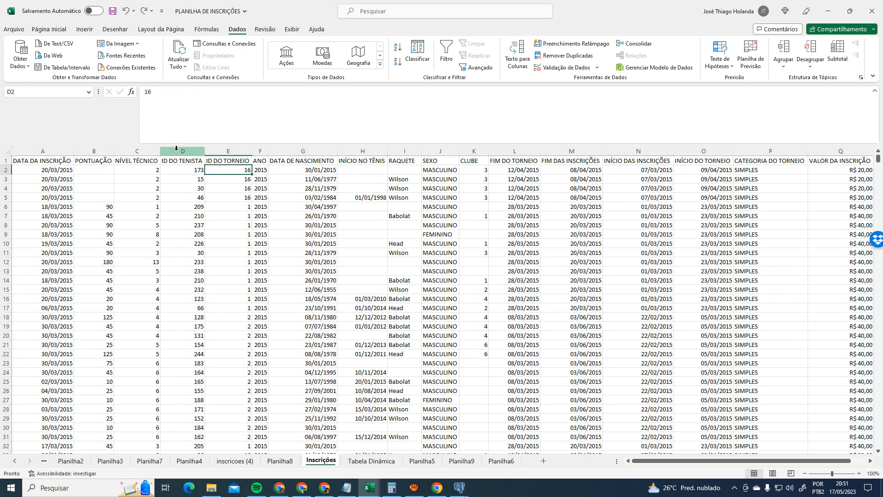
key(Right)
key(Right)
key(Right)
key(Right)
key(Right)
key(Right)
key(Right)
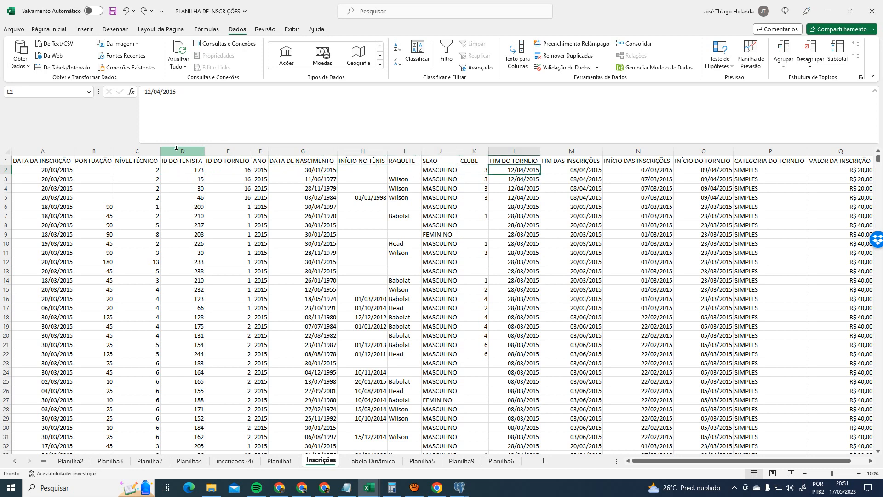
key(Left)
key(Left)
key(Left)
key(Left)
key(Left)
key(Left)
key(Left)
key(Left)
key(Left)
key(Left)
key(Left)
key(Right)
key(Right)
key(Right)
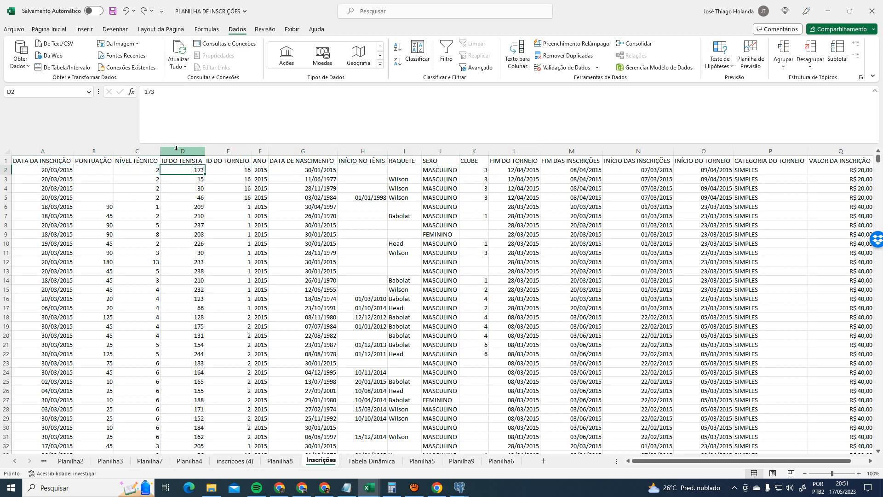
key(Right)
key(Right)
key(Right)
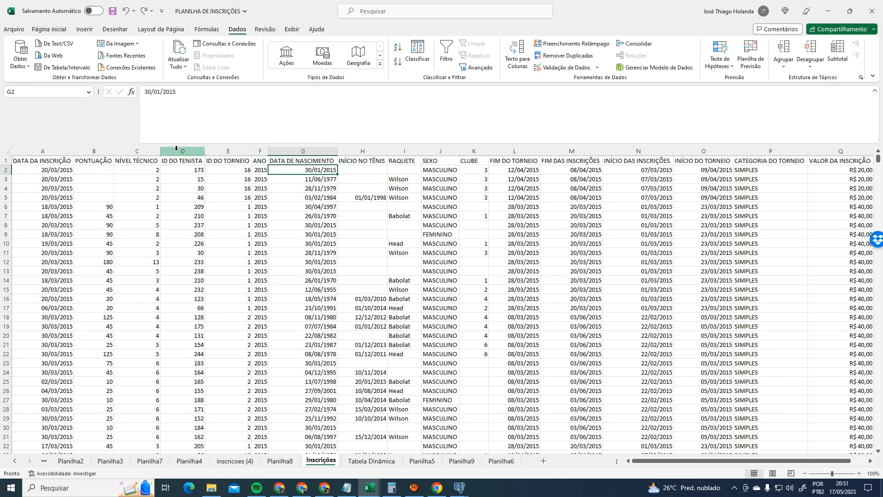
key(Right)
key(Right)
key(Right)
key(Right)
key(Right)
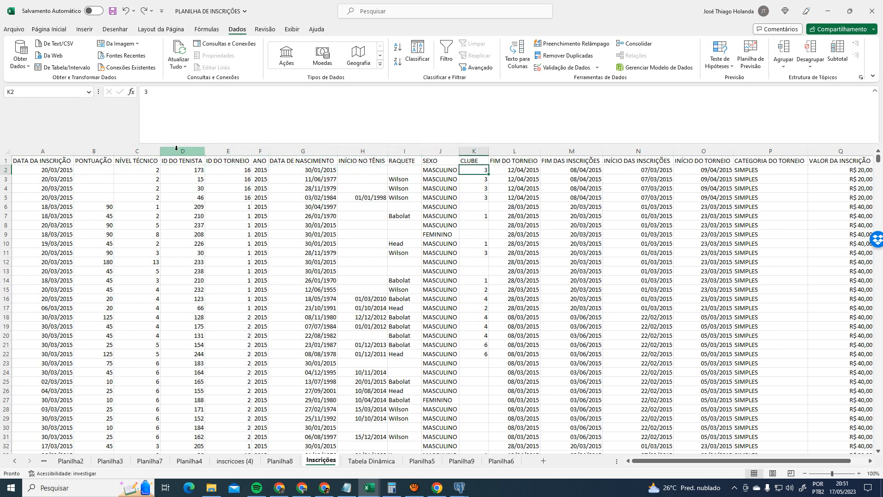
key(Left)
key(Left)
key(Left)
key(Left)
key(Left)
key(Left)
key(Left)
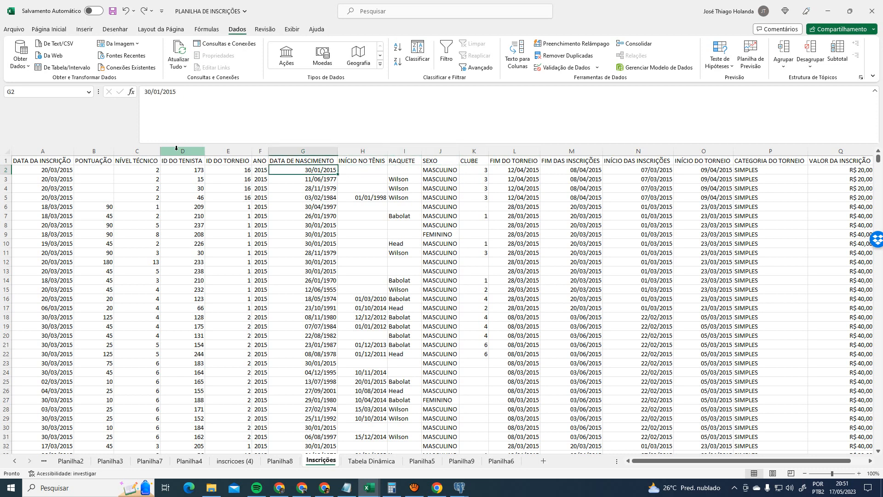
key(Right)
key(Right)
key(Right)
key(Right)
key(Right)
key(Right)
key(Right)
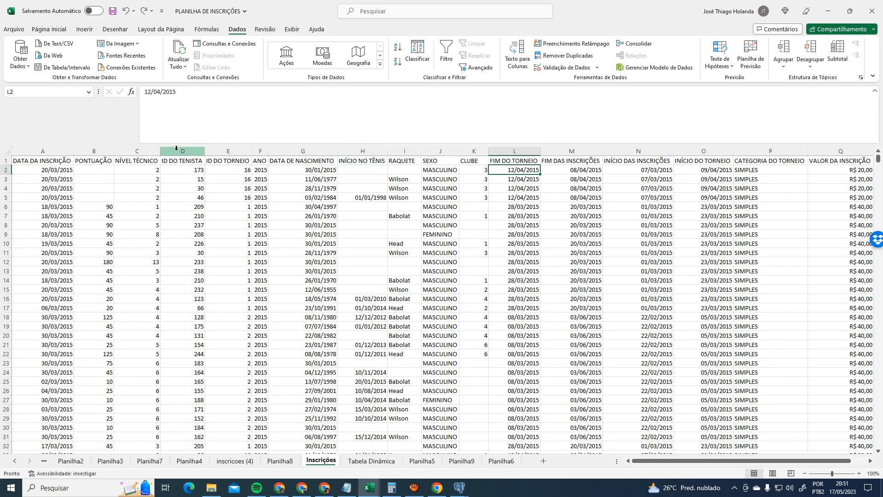
key(Left)
key(Left)
key(Left)
key(Left)
key(Left)
key(Left)
key(Left)
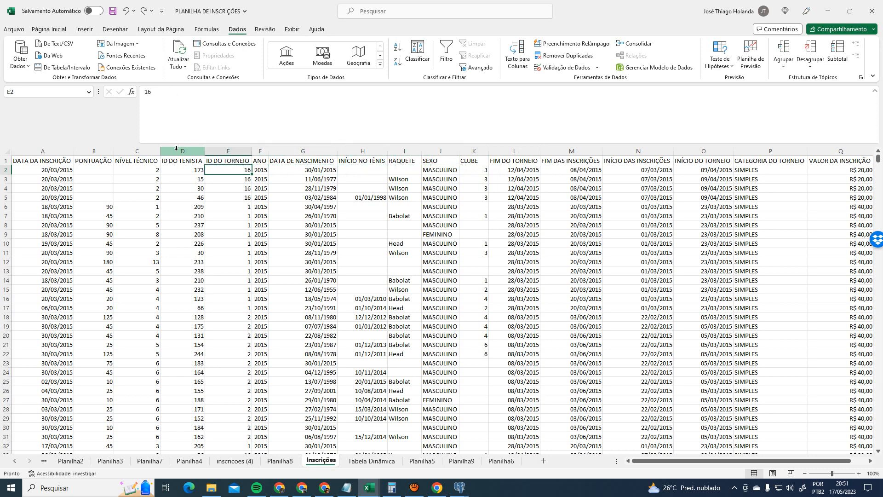
key(Down)
key(Right)
key(Right)
key(Right)
key(Right)
key(Right)
key(Right)
key(Right)
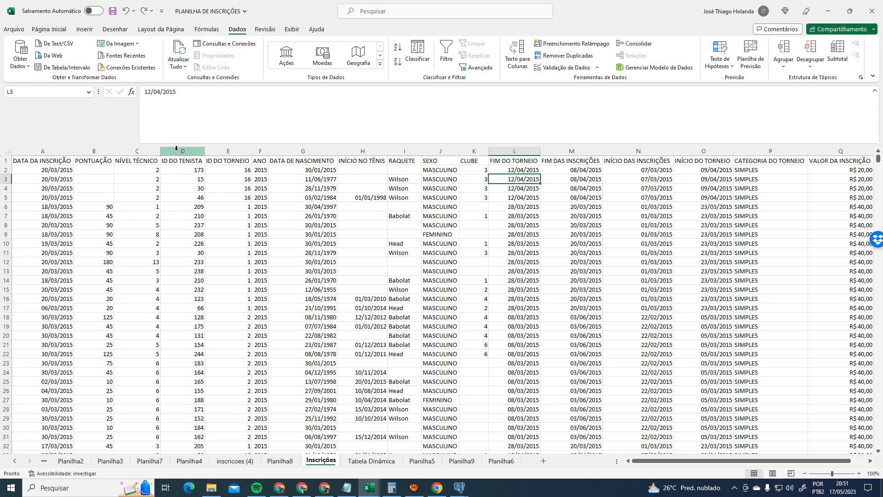
key(Right)
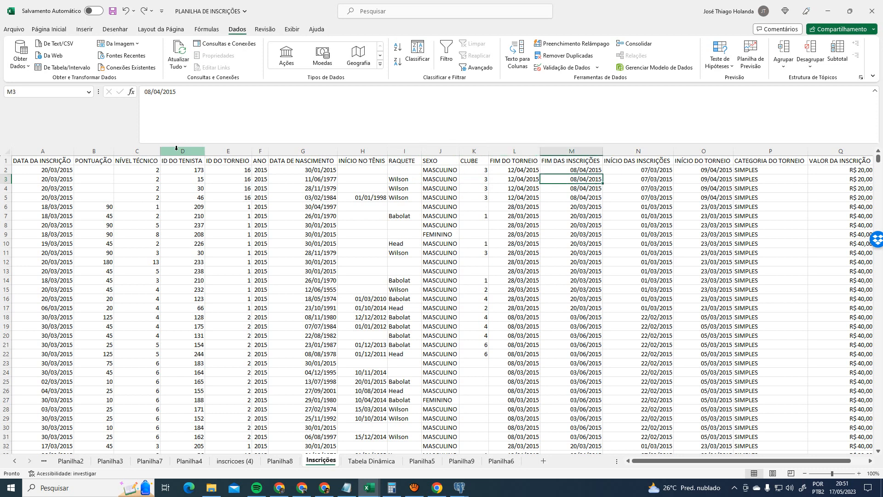
key(Right)
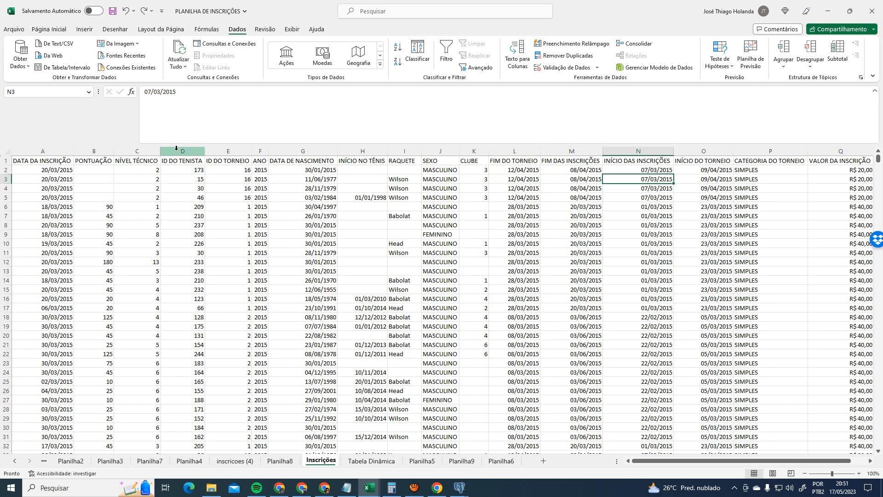
key(Right)
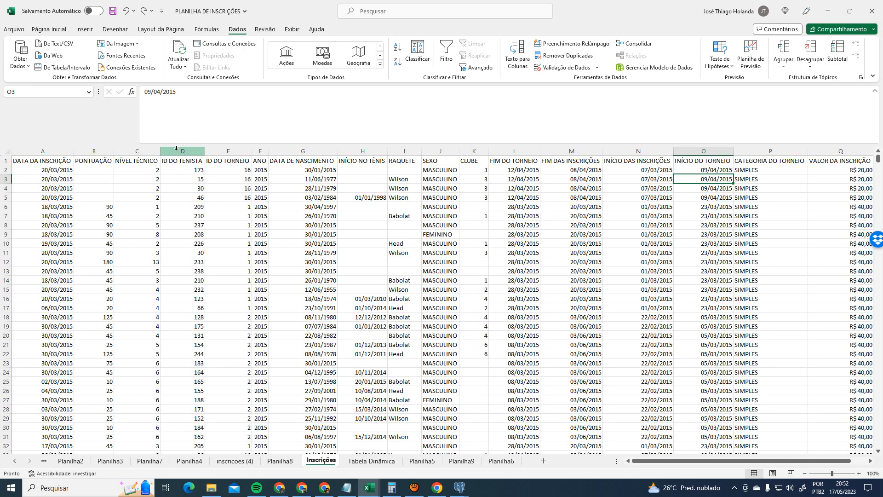
key(Left)
key(Left)
key(Left)
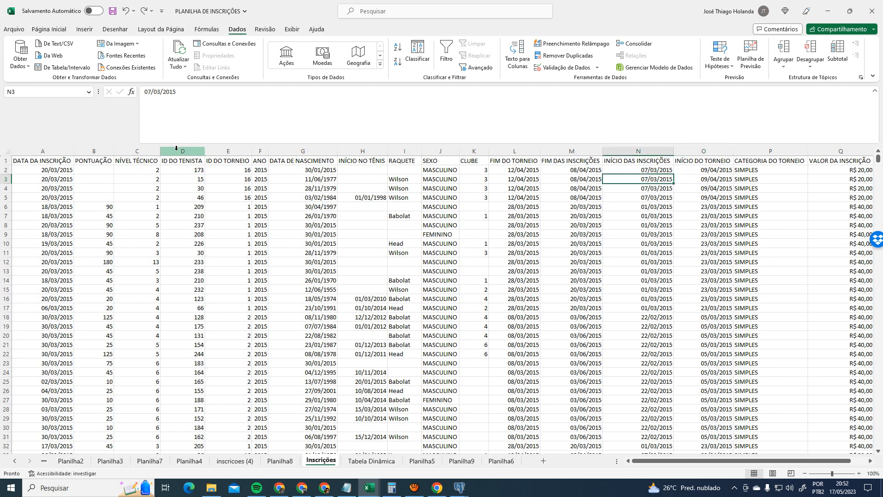
key(Right)
key(Right)
key(Right)
key(Right)
key(Right)
key(Right)
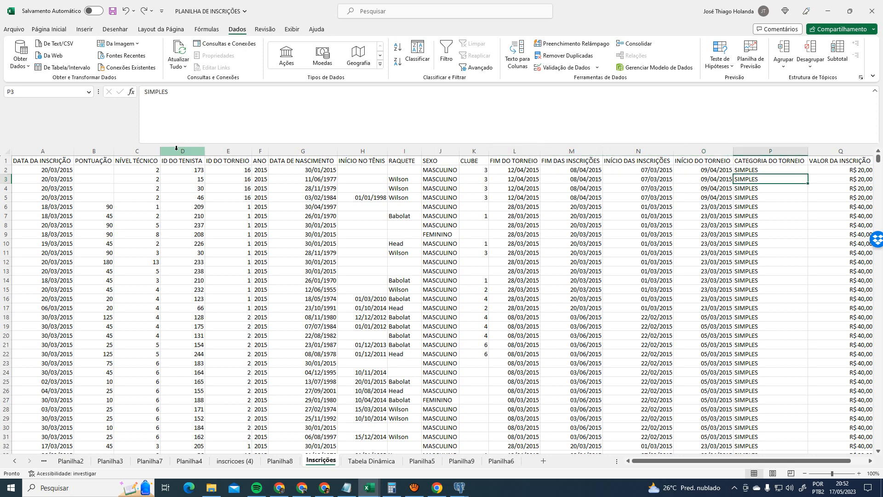
key(Left)
key(Left)
key(Left)
key(Right)
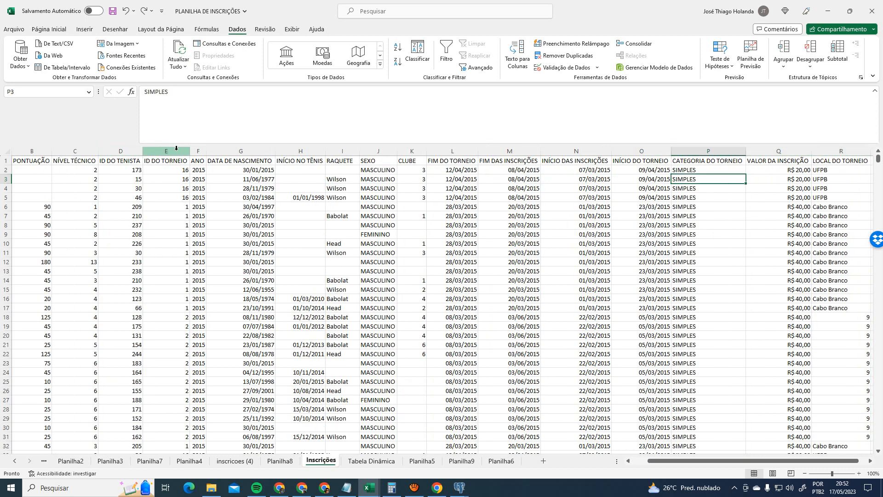
key(Left)
key(Right)
key(Right)
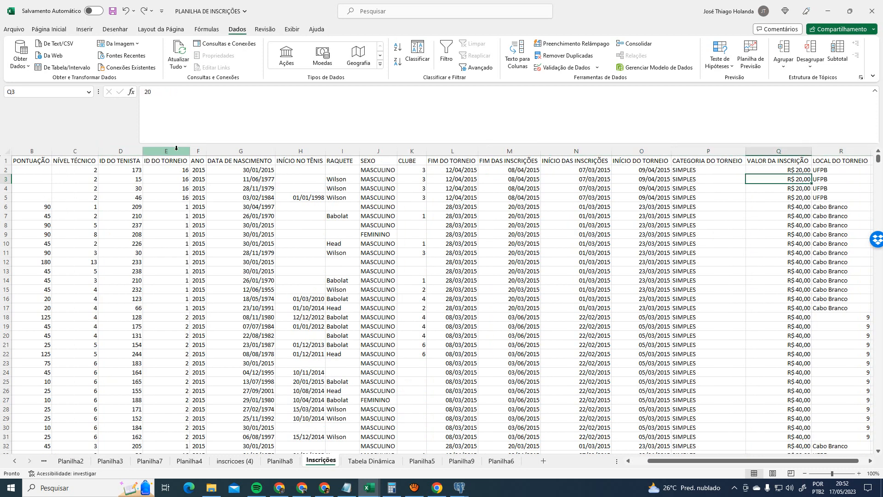
key(Right)
key(Left)
key(Right)
key(Right)
key(Right)
key(Left)
key(Left)
key(Left)
key(Right)
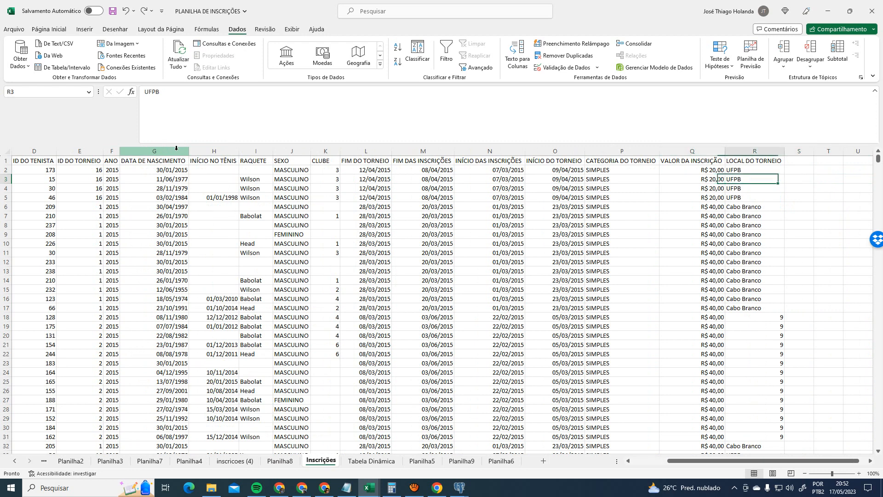
key(Right)
key(Left)
key(Down)
key(Down)
key(Down)
key(Down)
key(Down)
key(Down)
key(Down)
key(Down)
key(Down)
key(Down)
key(Down)
key(Down)
key(Down)
key(Down)
key(Down)
key(Down)
key(Down)
key(Down)
key(Down)
key(Down)
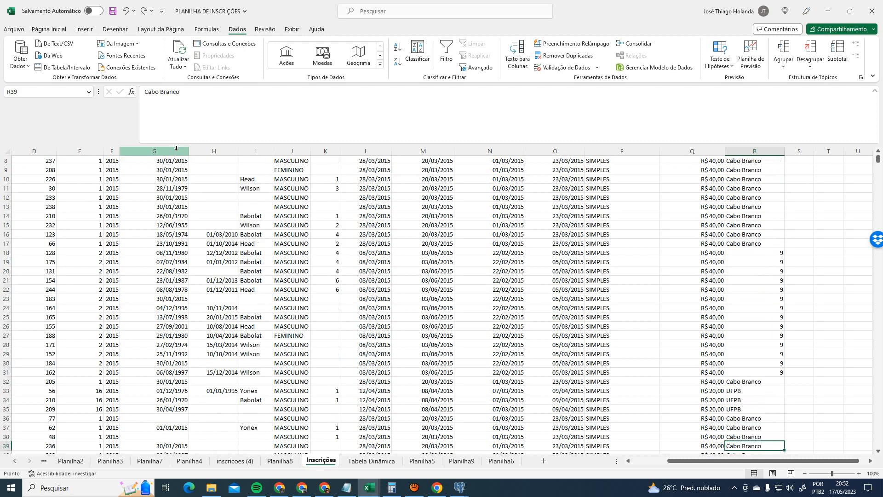
key(Down)
key(Down)
key(Down)
key(Down)
key(Down)
key(Down)
key(Down)
key(Down)
key(Down)
key(Down)
key(Down)
key(Down)
key(Down)
key(Down)
key(Down)
key(Down)
key(Down)
key(Down)
key(Down)
key(Down)
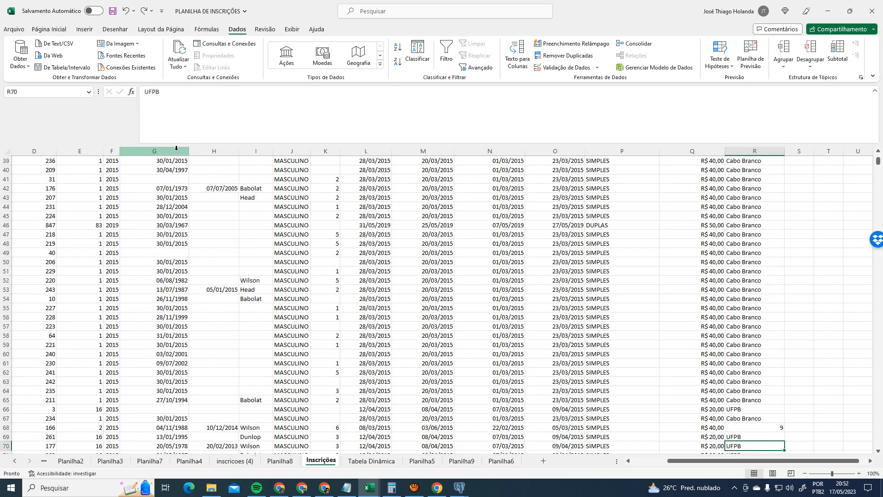
key(Down)
key(Down)
key(Down)
key(Down)
key(Down)
key(Down)
key(Down)
key(Down)
key(Down)
key(Down)
key(Down)
key(Down)
key(Down)
key(Down)
key(Down)
key(Down)
key(Down)
key(Down)
key(Down)
key(Up)
key(Up)
key(Up)
key(Up)
key(Up)
key(Up)
key(Up)
key(Up)
key(Up)
key(Up)
key(Up)
key(Up)
key(Up)
key(Up)
key(Up)
key(Up)
key(Up)
key(Up)
key(Up)
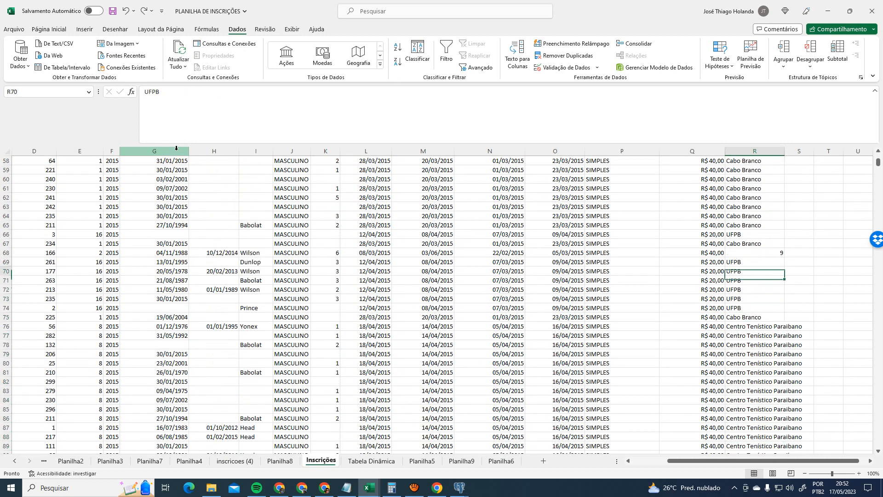
key(Up)
key(Up)
key(Up)
key(Up)
key(Up)
key(Up)
key(Up)
key(Up)
key(Up)
key(Up)
key(Up)
key(Up)
key(Up)
key(Up)
key(Up)
key(Up)
key(Up)
key(Up)
key(Up)
key(Up)
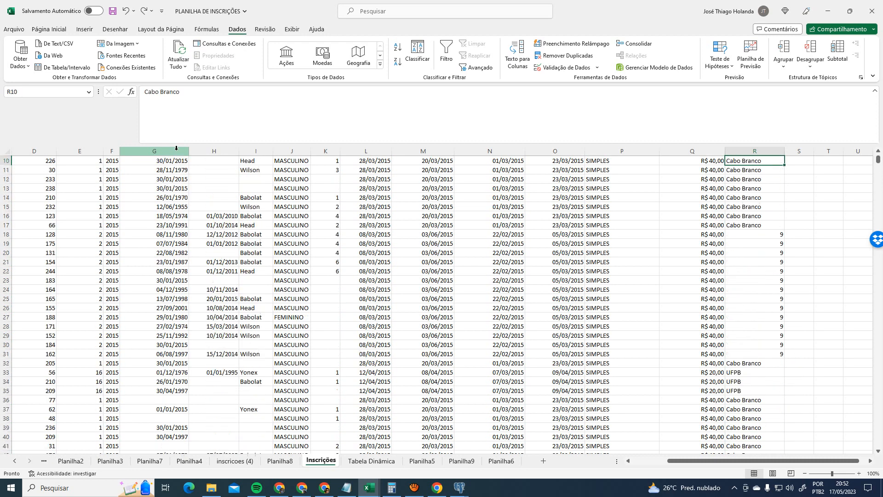
key(Up)
key(Up)
key(Up)
key(Up)
key(Up)
key(Up)
key(Up)
key(Up)
key(Up)
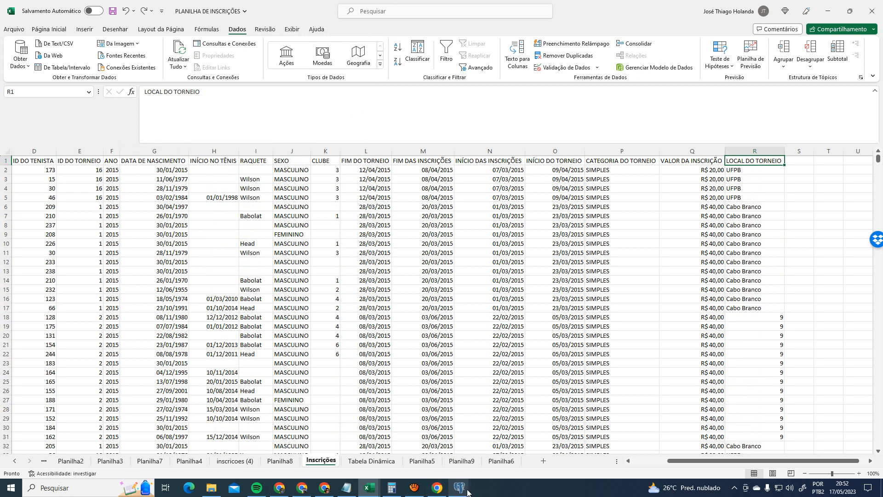
mouse_move(459, 487)
click(552, 442)
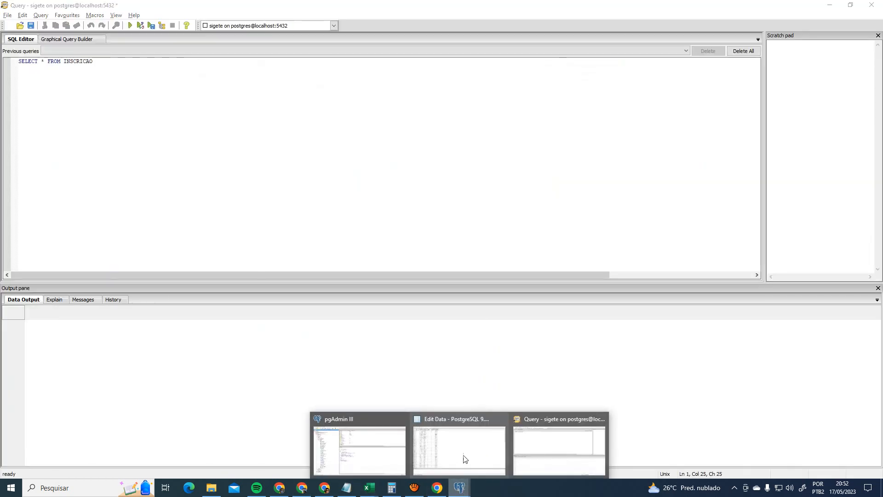
- Run SELECT * FROM LOCAL and find the venue with id 9, Garden Hotel
click(462, 457)
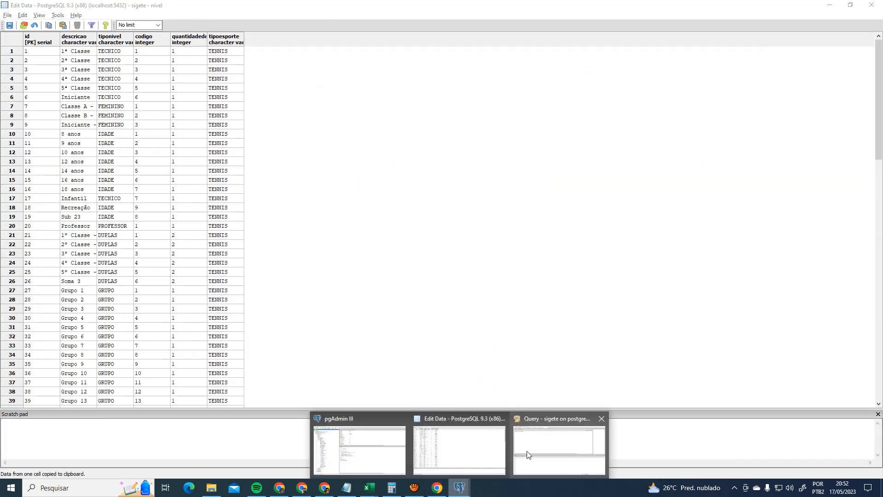
click(552, 442)
key(Left)
key(ctrl+shift+Left)
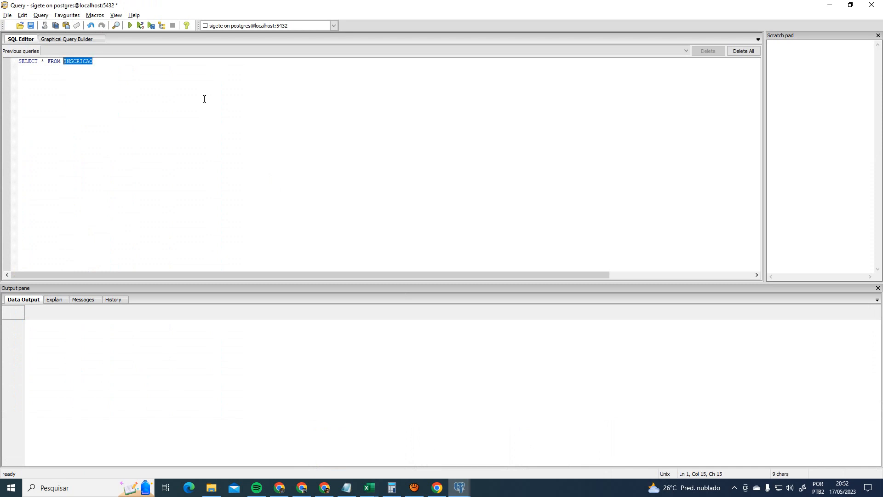
text(LOCAL)
key(F5)
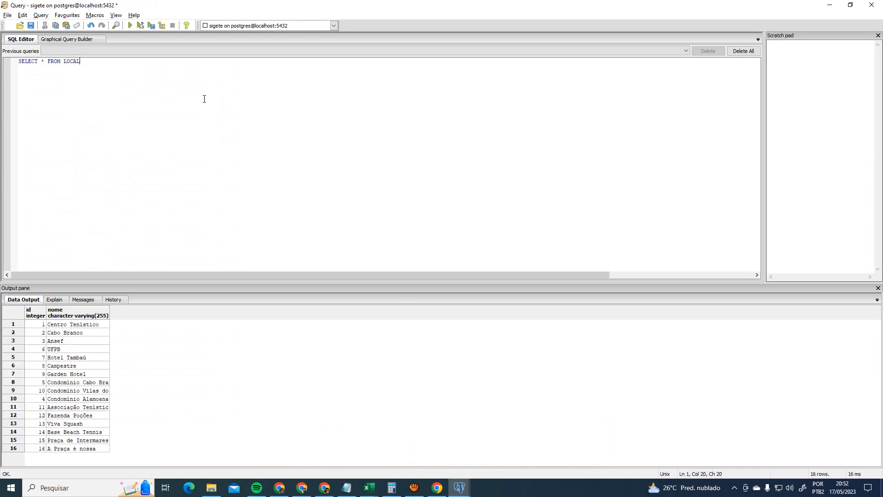
click(44, 374)
click(66, 374)
- Return to the Excel registration spreadsheet
key(alt+Tab)
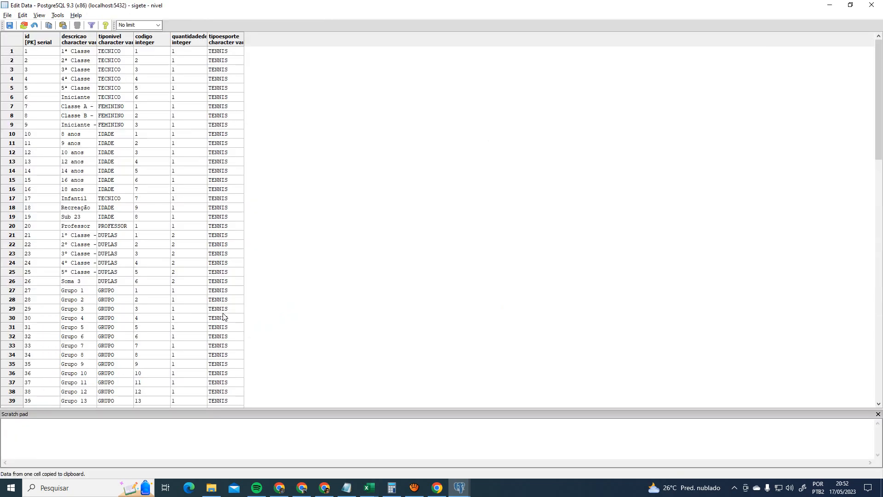
key(alt+Tab)
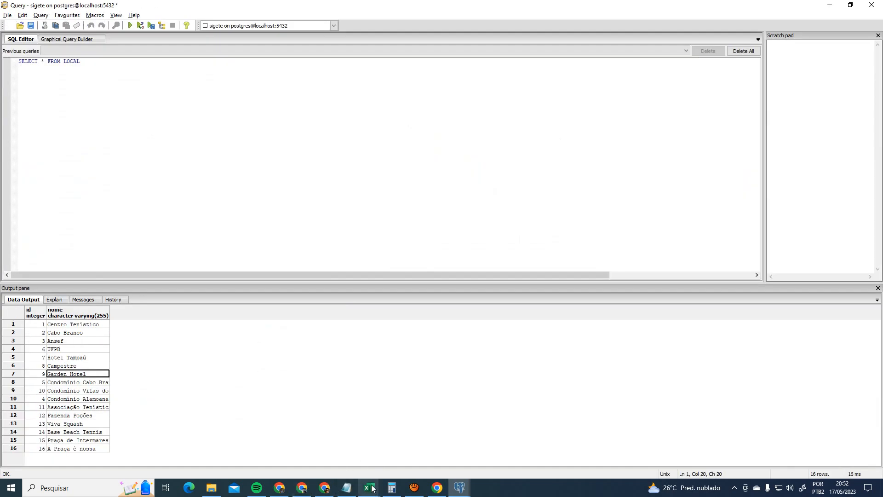
mouse_move(369, 488)
click(428, 447)
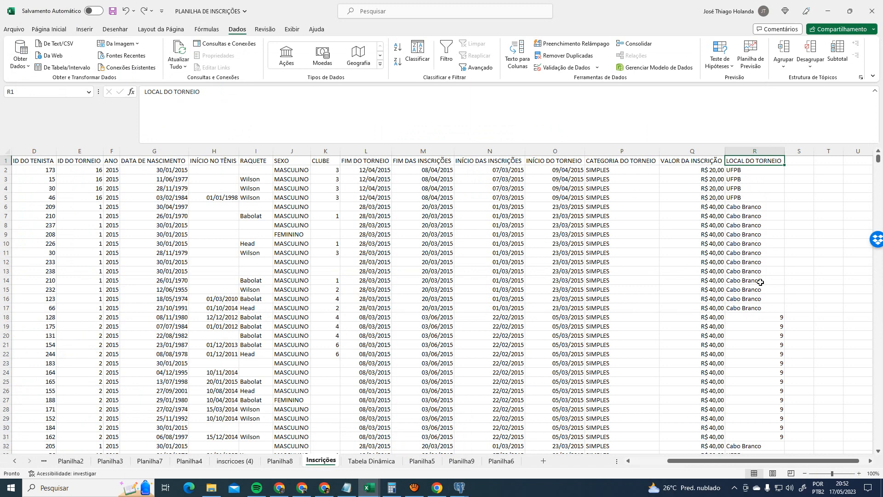
- Replace every 9 in the LOCAL DO TORNEIO column with 'Garden Hotel' (24 replacements)
click(783, 316)
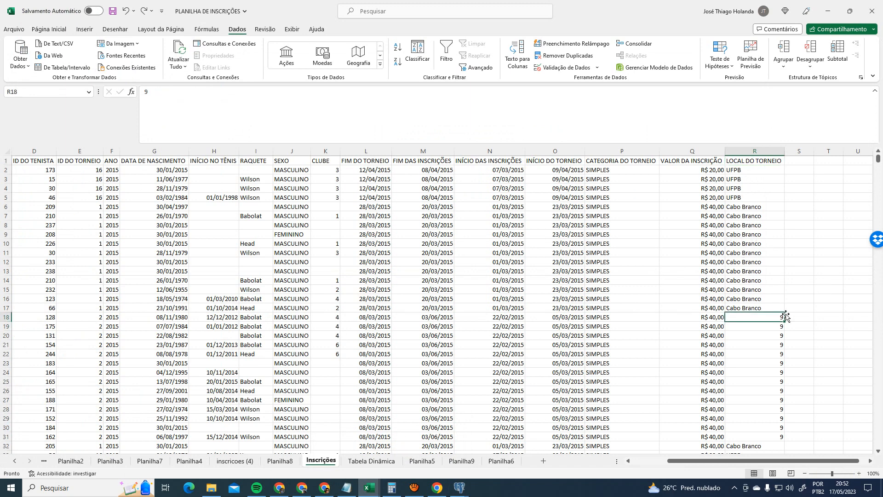
key(ctrl+u)
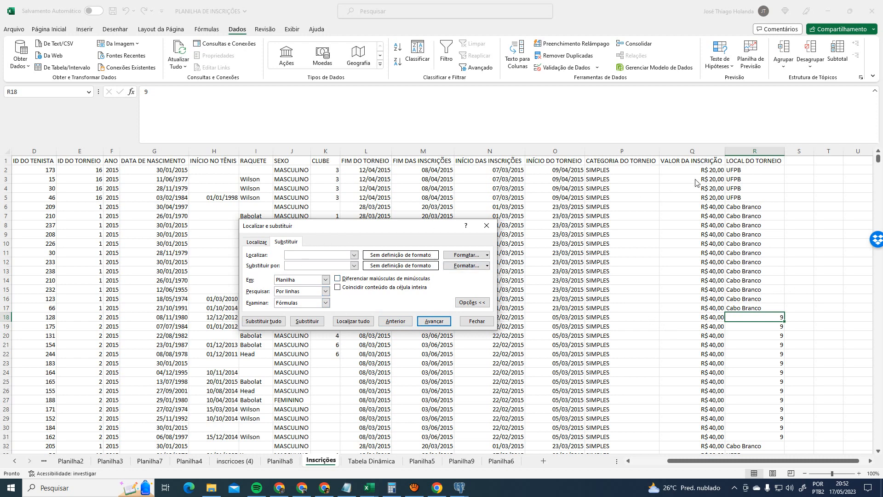
click(754, 151)
click(310, 254)
text(9)
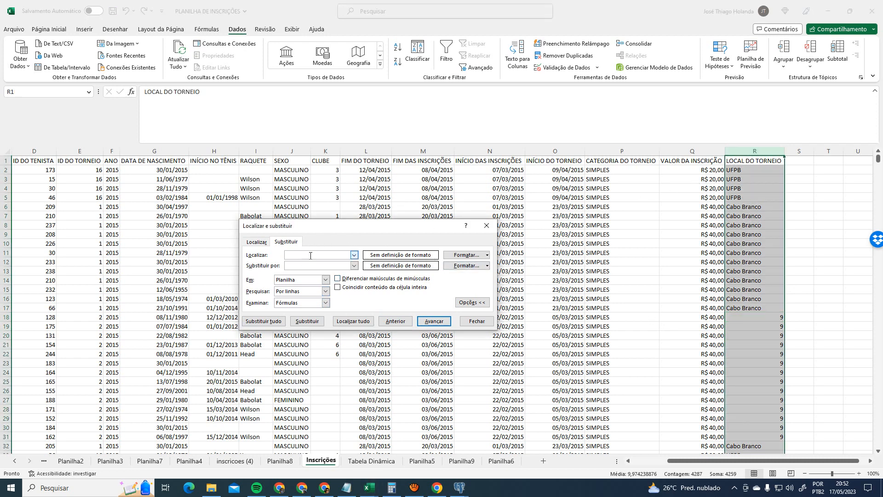
text(GARDEN HOTEL)
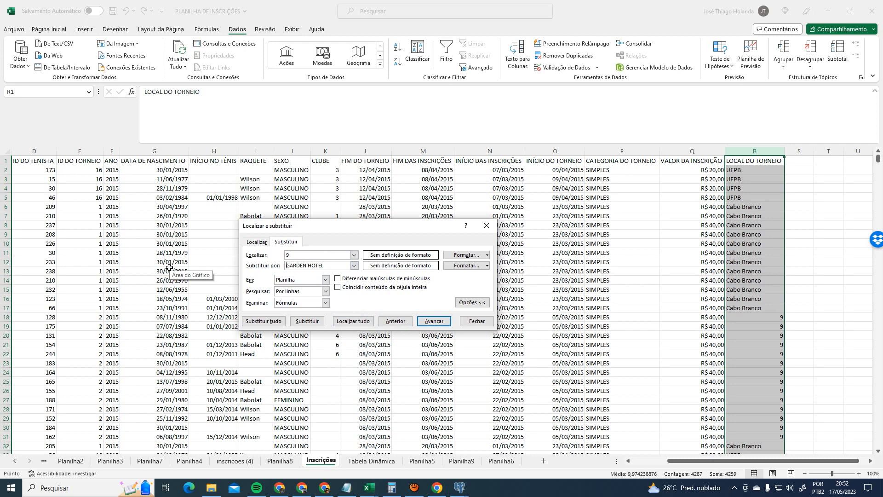
key(Delete)
key(Delete)
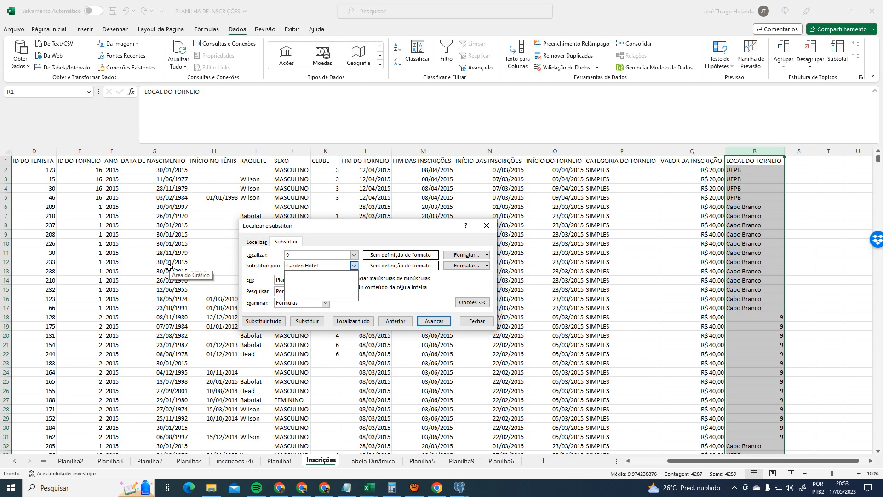
click(263, 320)
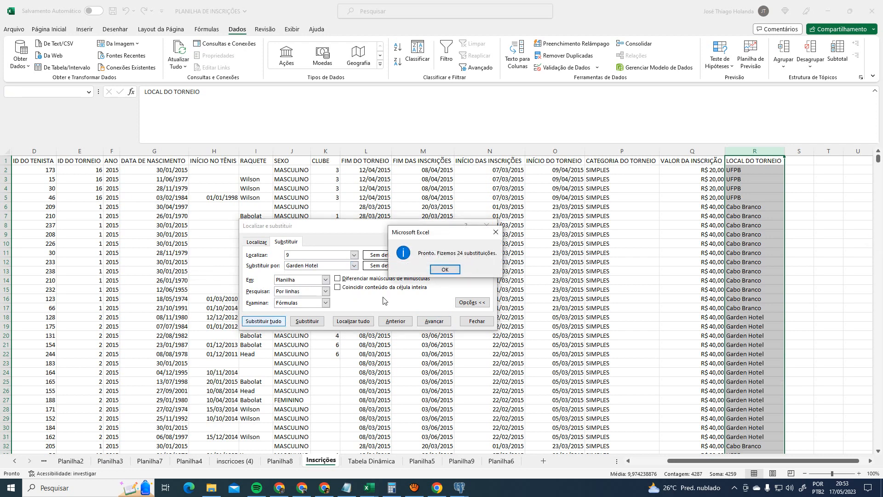
click(445, 269)
click(487, 225)
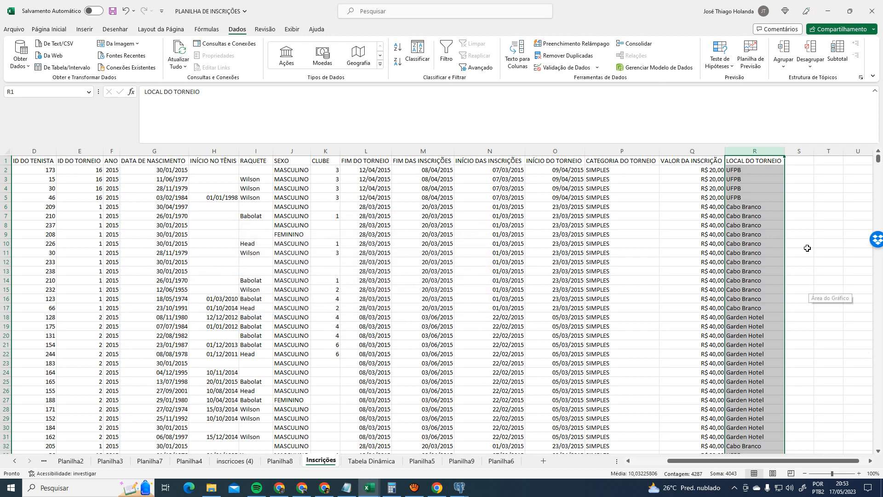
- Widen column R so long venue names like Centro Tenístico Paraibano fit
click(808, 248)
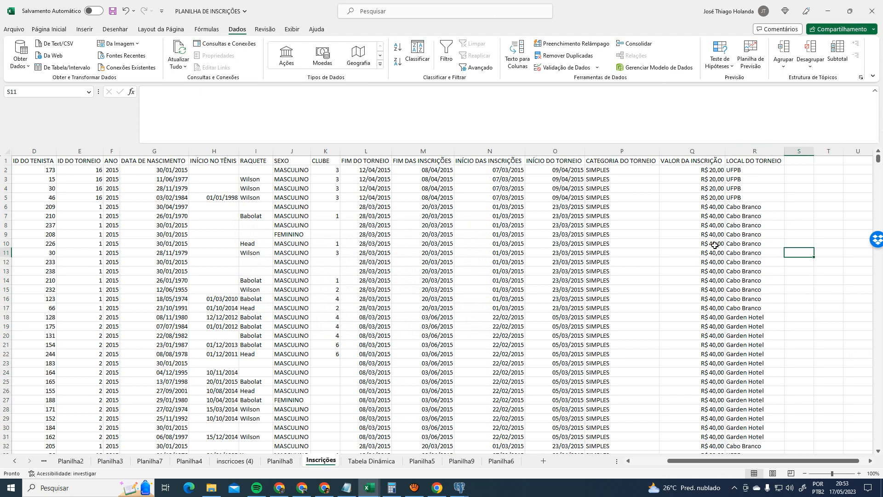
scroll(745, 318, down, 18)
scroll(757, 328, down, 7)
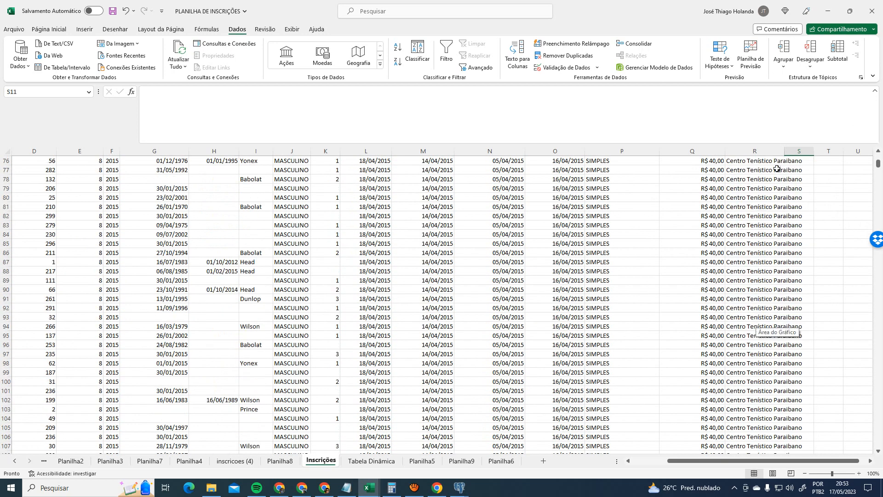
drag(787, 152, 808, 151)
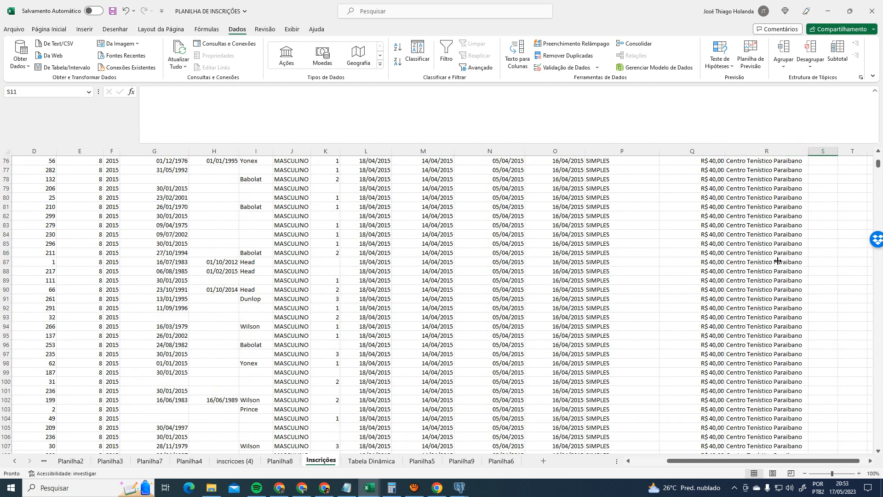
scroll(780, 261, up, 20)
scroll(780, 261, down, 20)
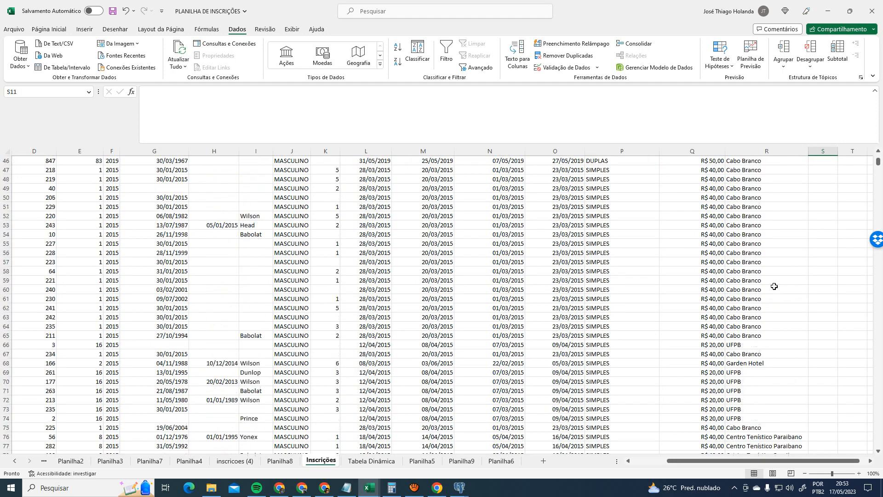
- Check a venue cell holding code 8 against the pgAdmin venue list
scroll(775, 288, down, 19)
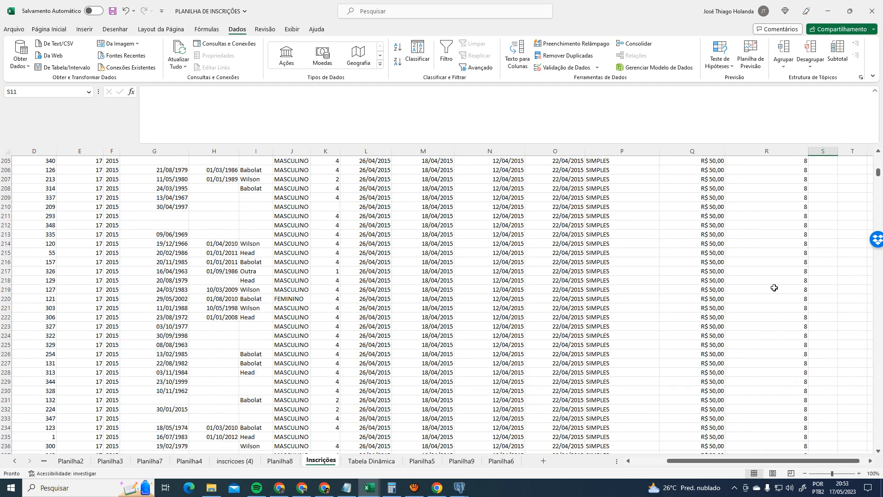
click(788, 214)
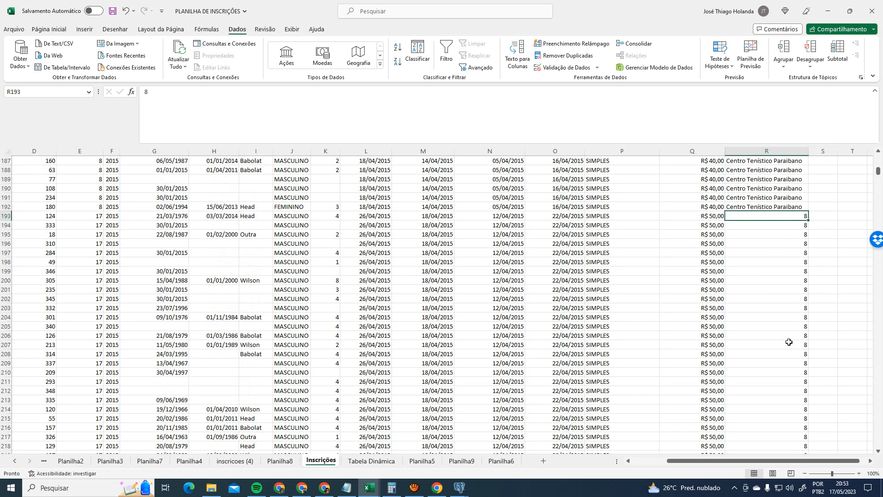
key(alt+Tab)
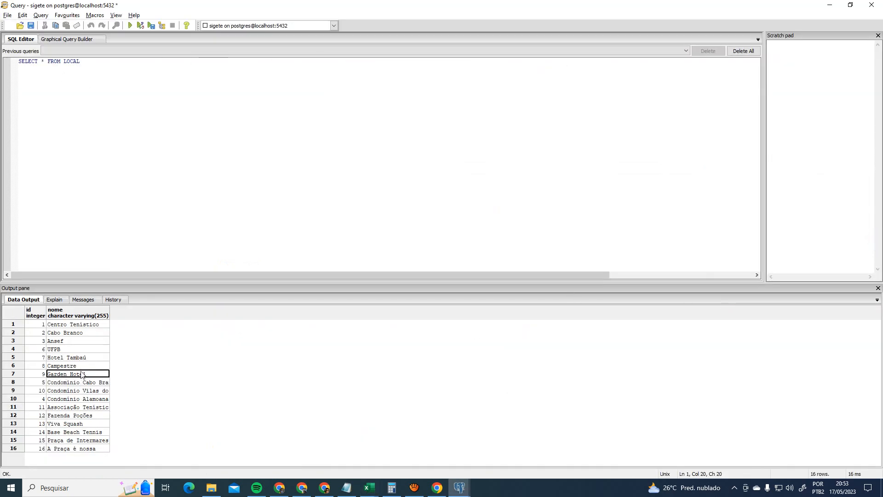
key(alt+Tab)
- Replace every 8 in column R with 'Campestre' (222 replacements)
click(776, 148)
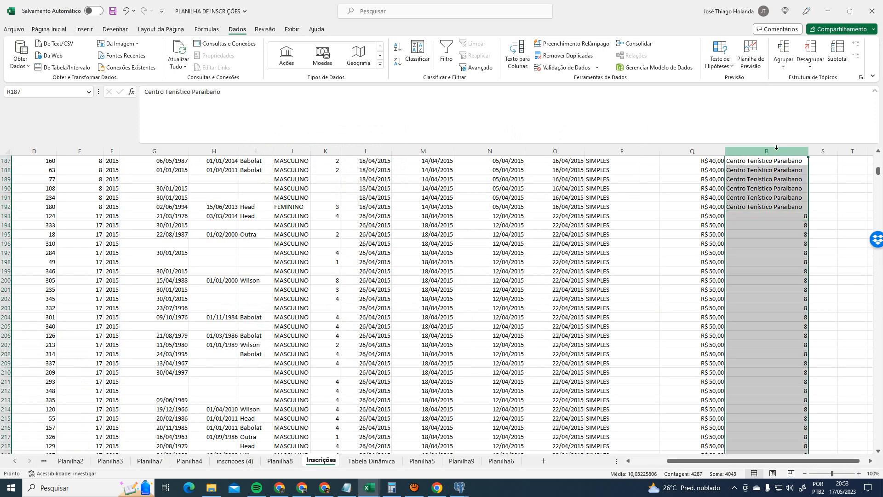
key(ctrl+h)
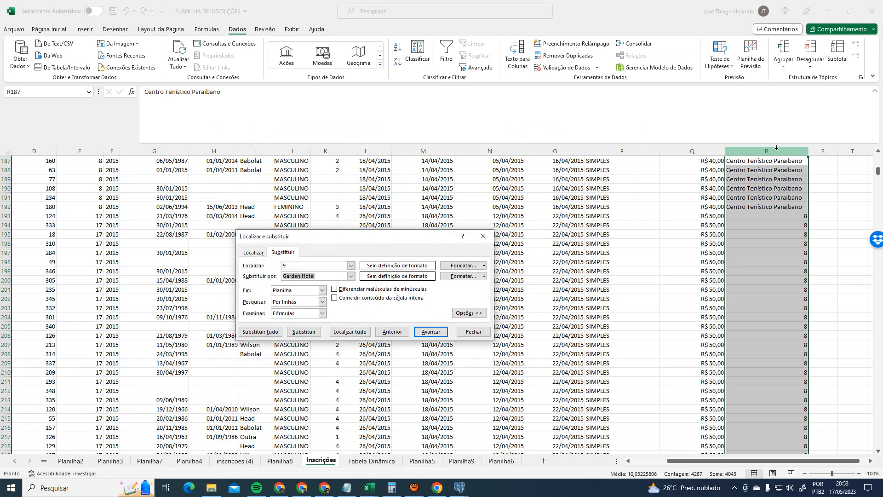
double_click(290, 266)
text(8)
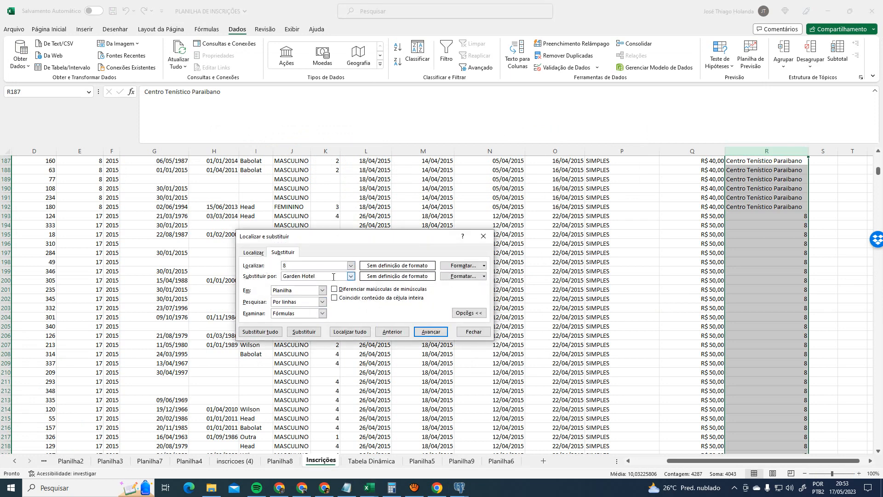
drag(333, 276, 276, 279)
text(Campestre)
click(260, 331)
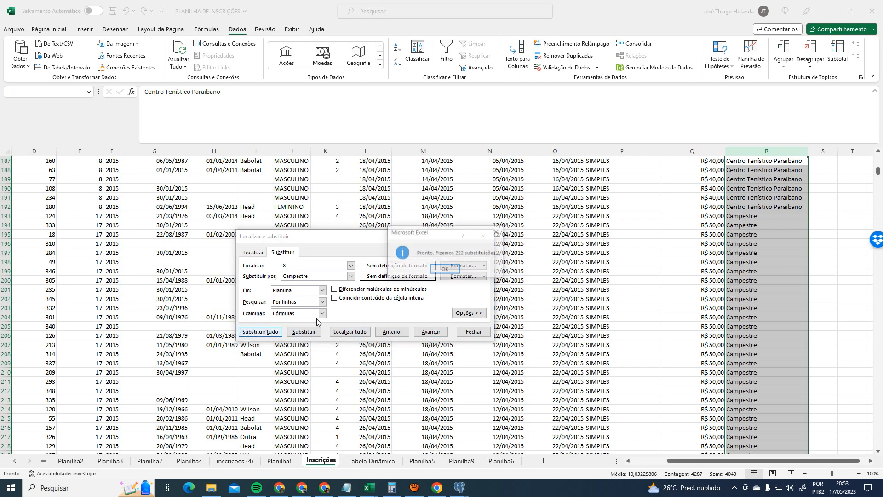
click(443, 270)
click(484, 236)
click(794, 299)
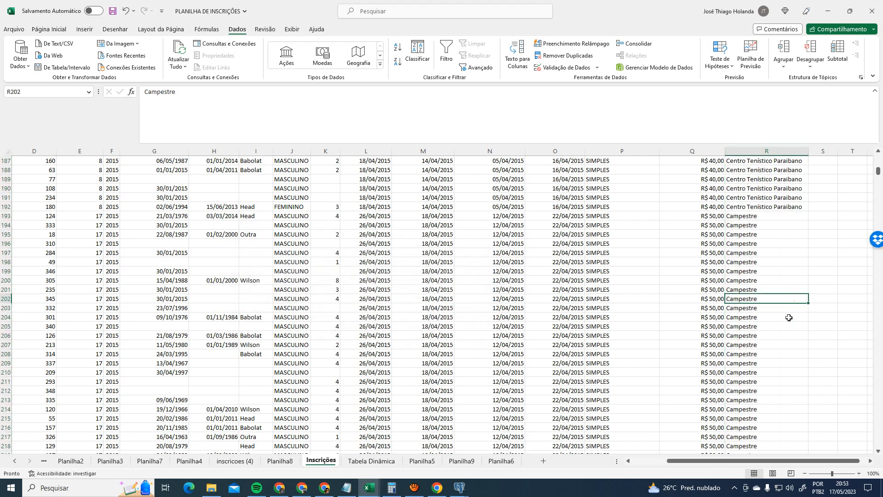
- Compare the sheet's venue codes with pgAdmin's LOCAL venue list
scroll(791, 322, down, 20)
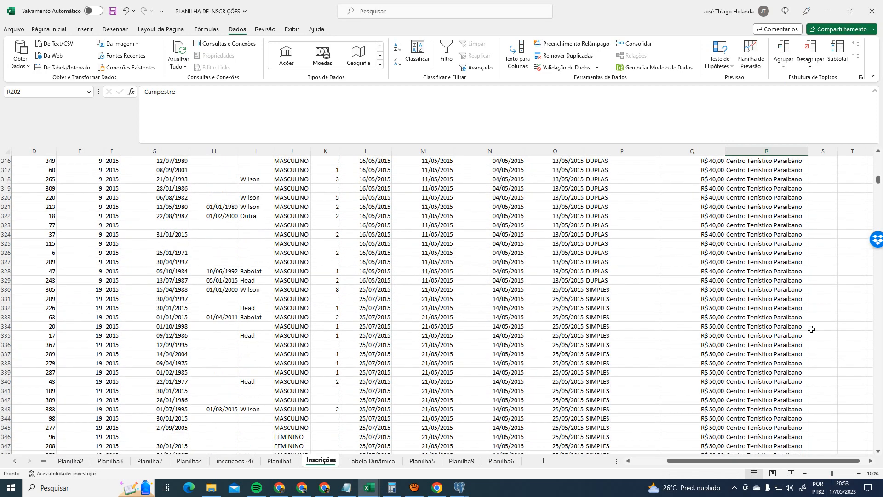
drag(879, 180, 879, 199)
key(alt+Tab)
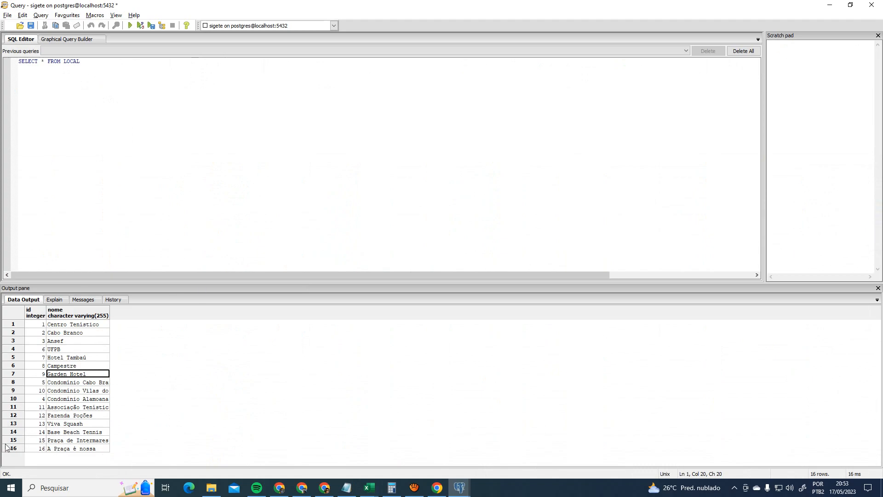
key(alt+Tab)
scroll(764, 248, down, 1)
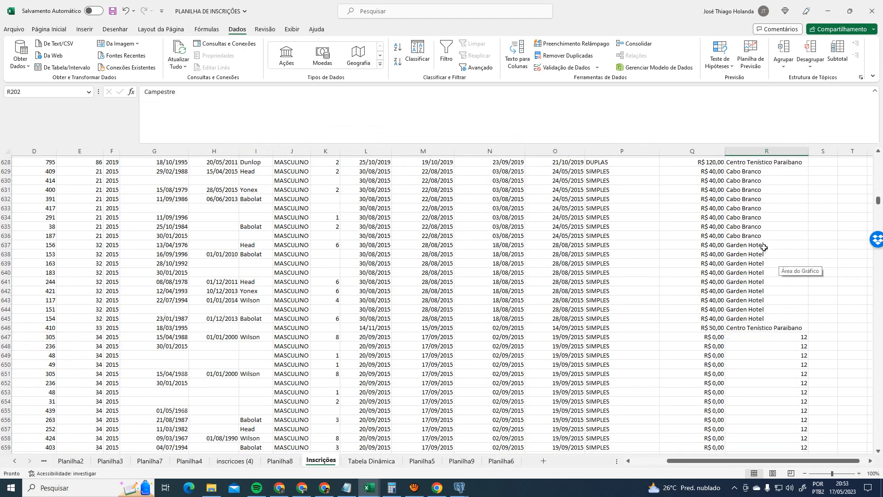
scroll(764, 247, down, 5)
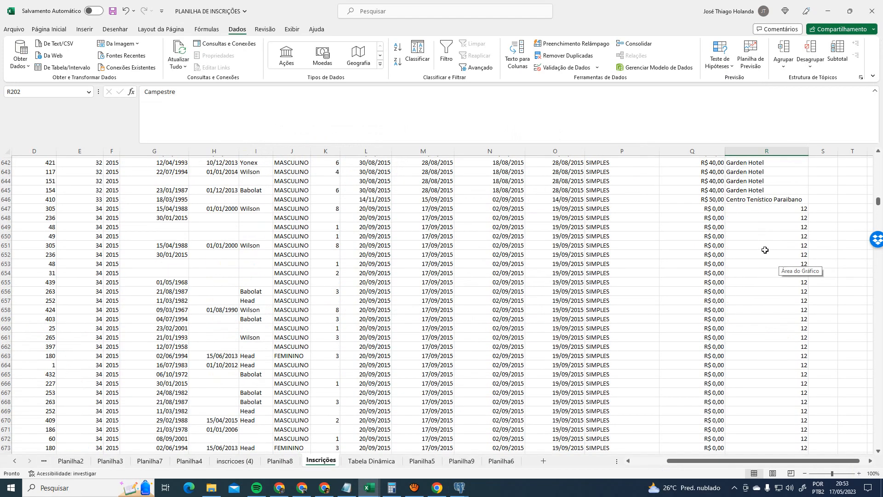
- Replace every 12 in column R with Fazenda Poções (51 replacements)
click(779, 150)
key(ctrl+u)
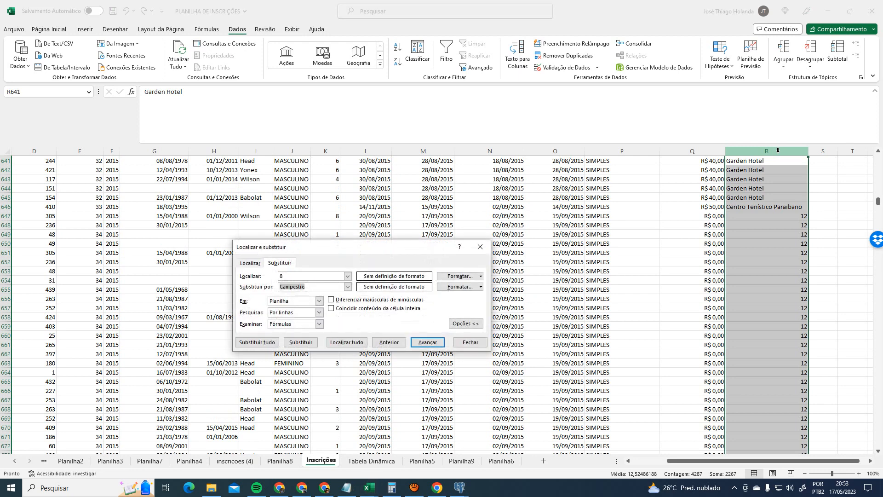
click(304, 278)
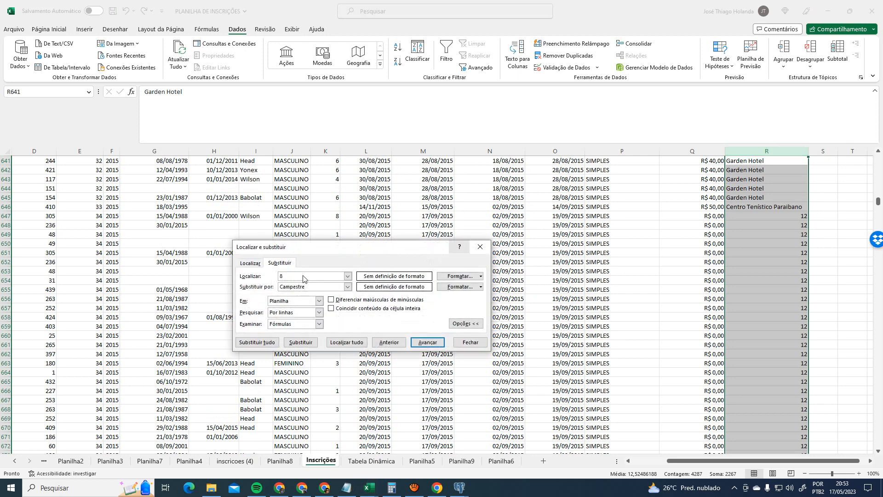
key(Tab)
text(Faz)
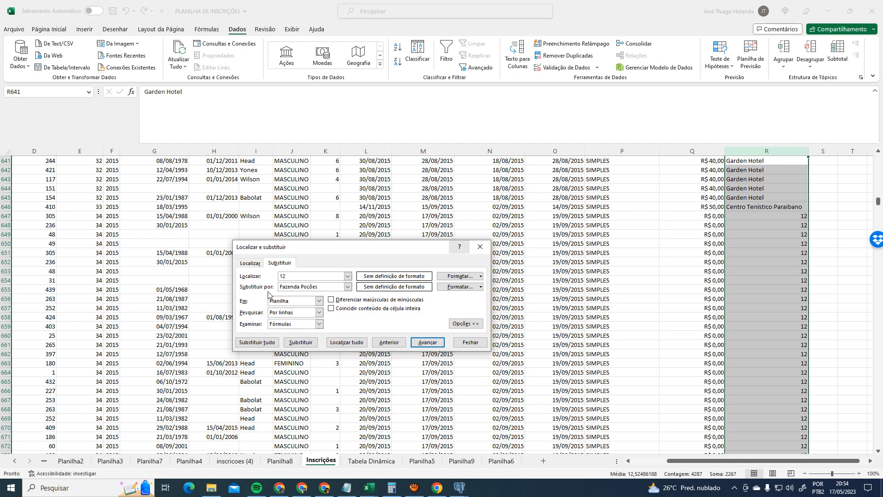
click(257, 341)
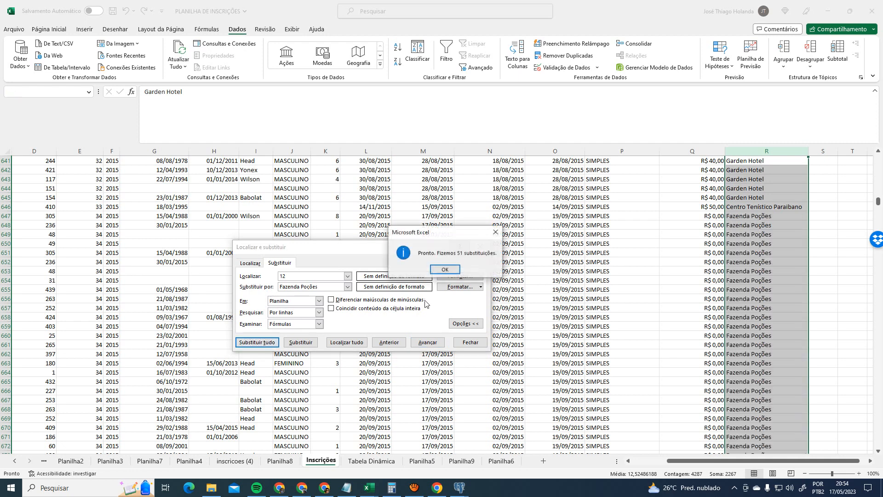
click(445, 269)
click(470, 342)
- Deselect column R and bring pgAdmin's LOCAL venue list to the front
key(alt+Tab)
key(alt+Tab)
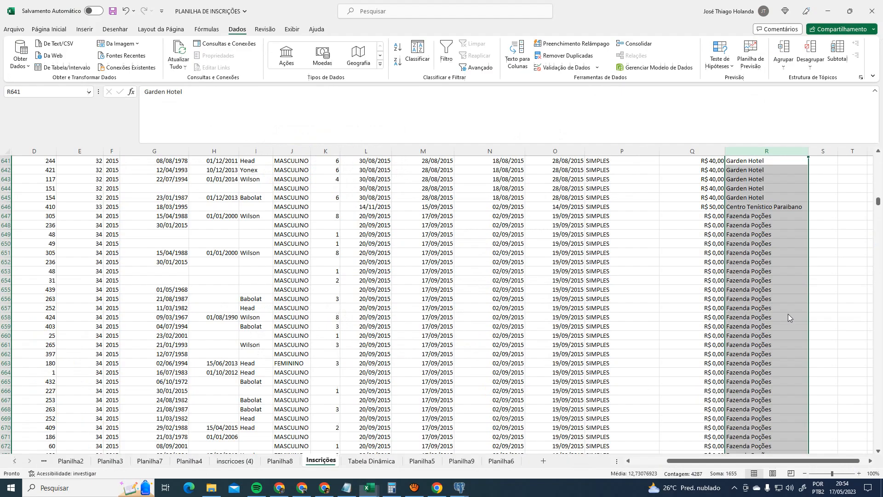
scroll(789, 314, down, 20)
click(794, 275)
key(alt+Tab)
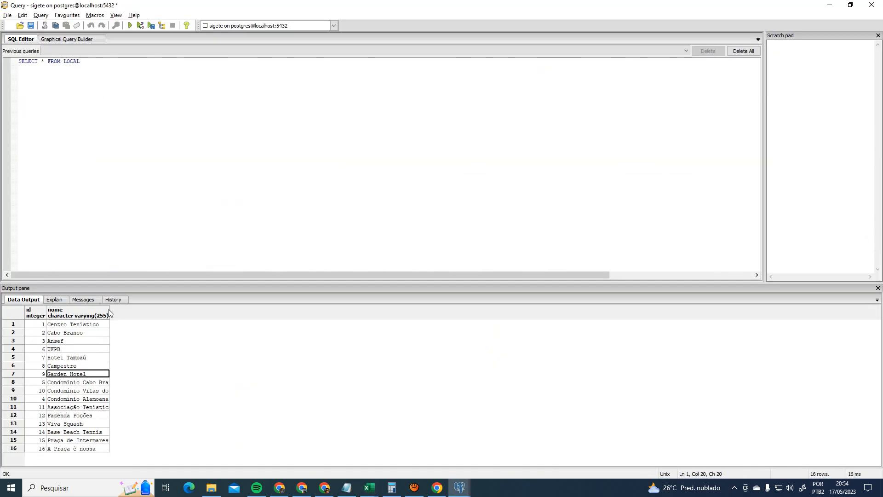
- Widen pgAdmin's nome column to show full venue names, then select Excel column R
drag(110, 312, 160, 313)
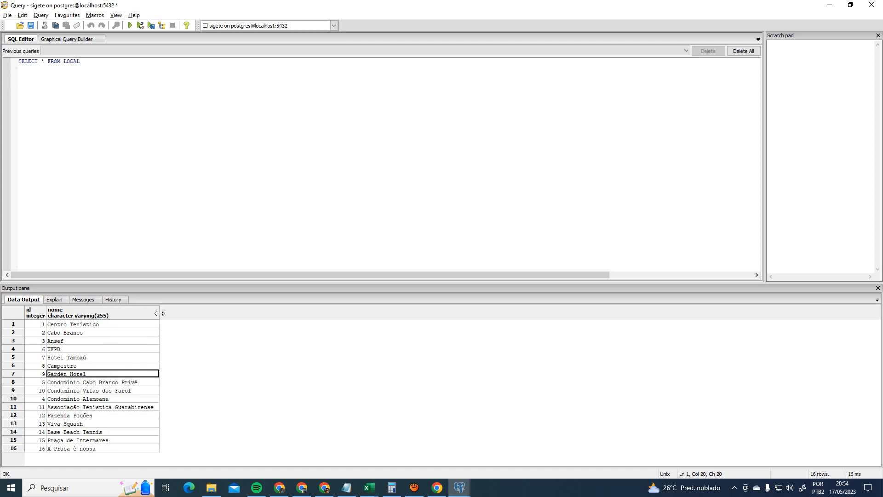
key(alt+Tab)
click(764, 148)
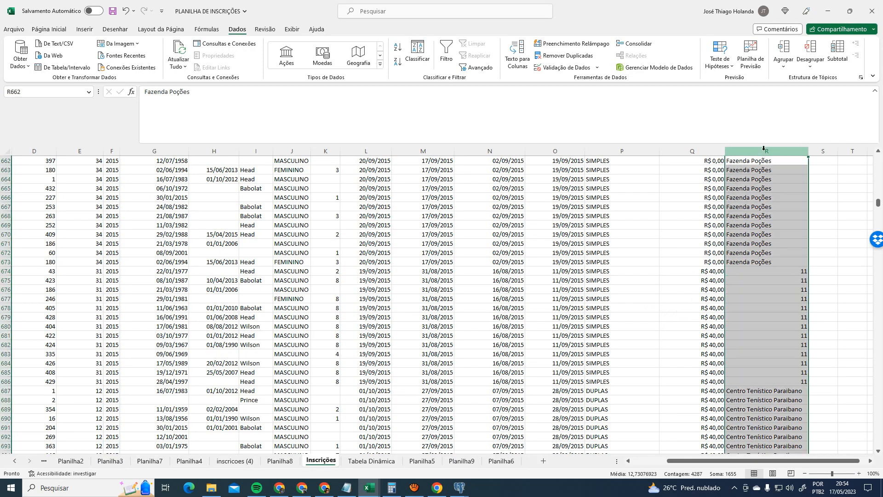
- Replace every 11 in column R with ATG using Substituir tudo
key(ctrl+u)
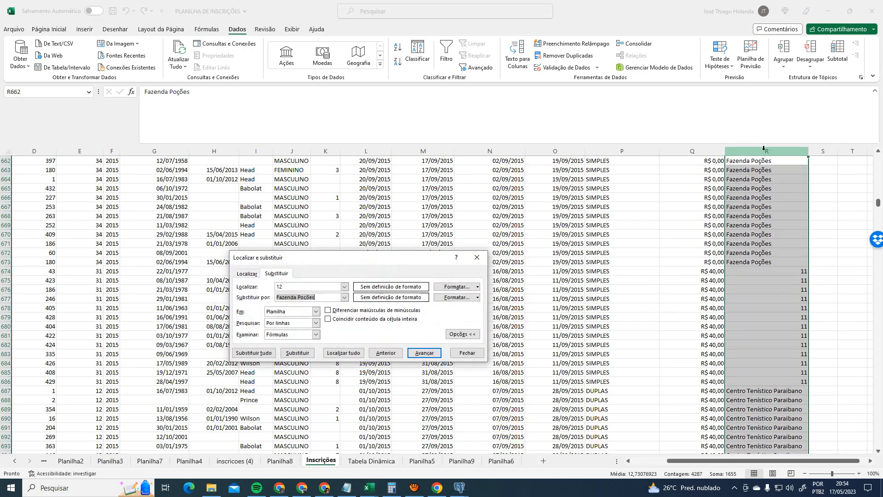
click(291, 287)
key(Tab)
text(As)
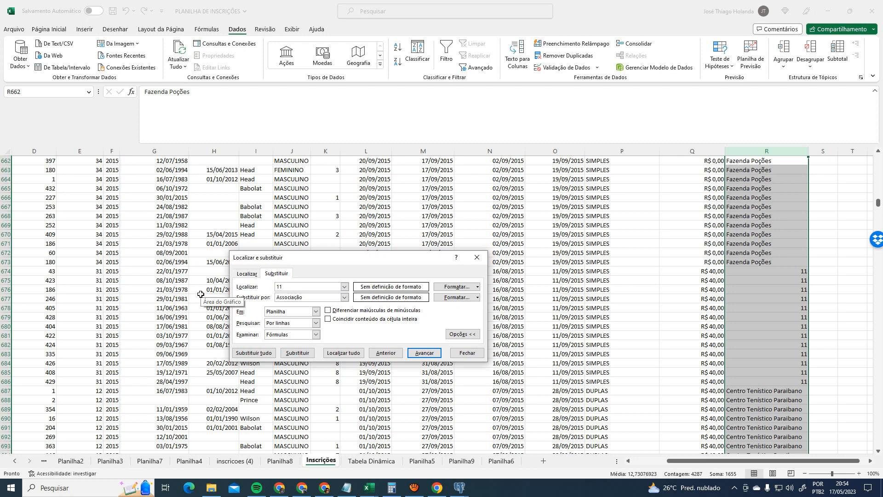
key(BackSpace)
key(BackSpace)
key(BackSpace)
key(BackSpace)
key(BackSpace)
key(BackSpace)
key(BackSpace)
key(BackSpace)
key(BackSpace)
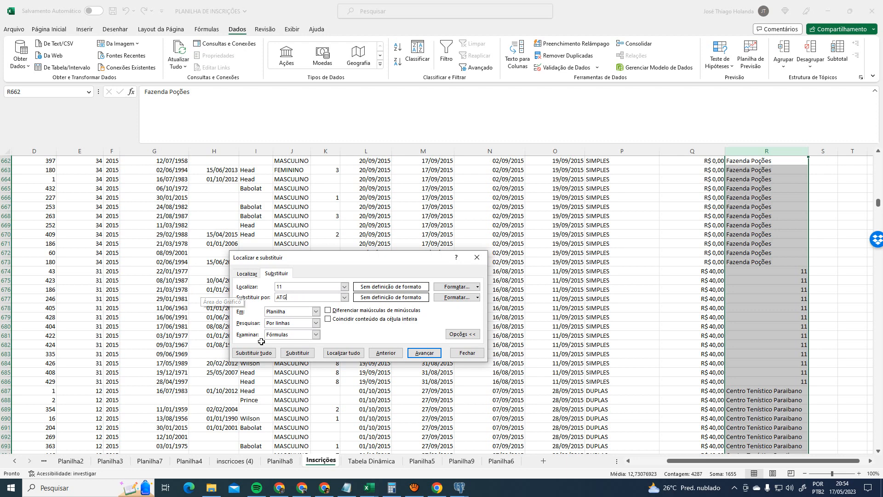
click(254, 353)
click(445, 270)
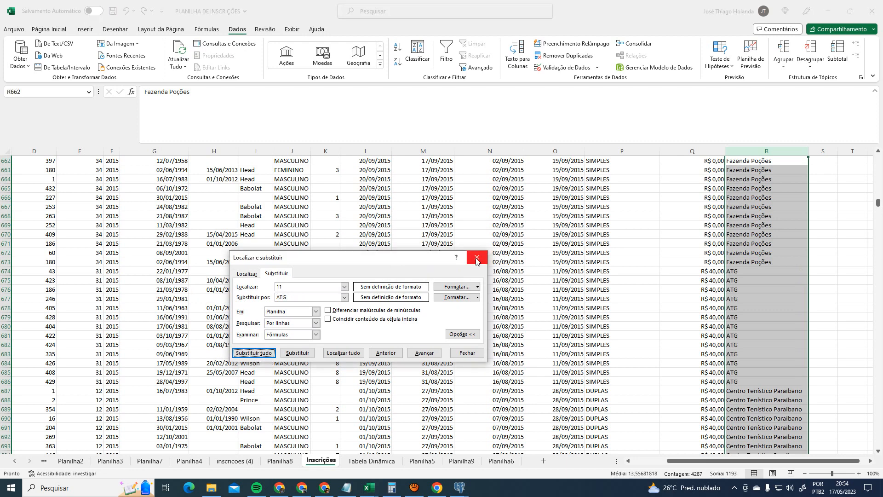
click(479, 257)
scroll(801, 364, down, 9)
scroll(798, 372, down, 8)
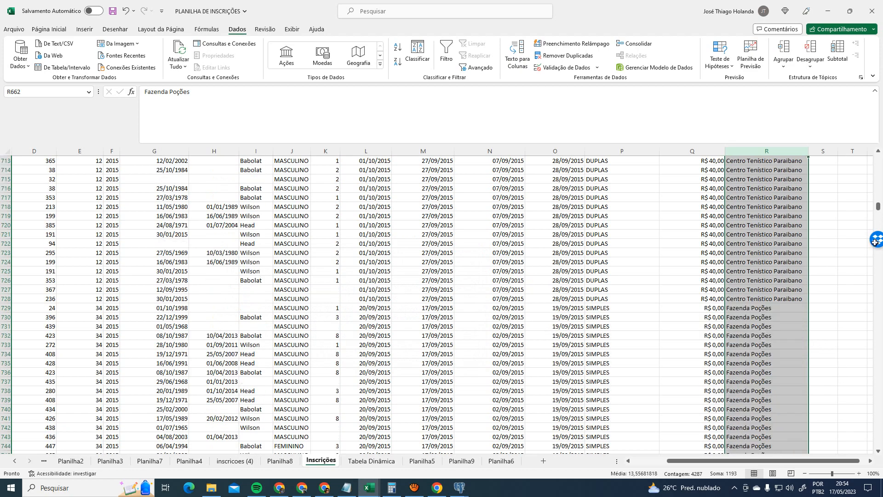
drag(880, 214, 879, 150)
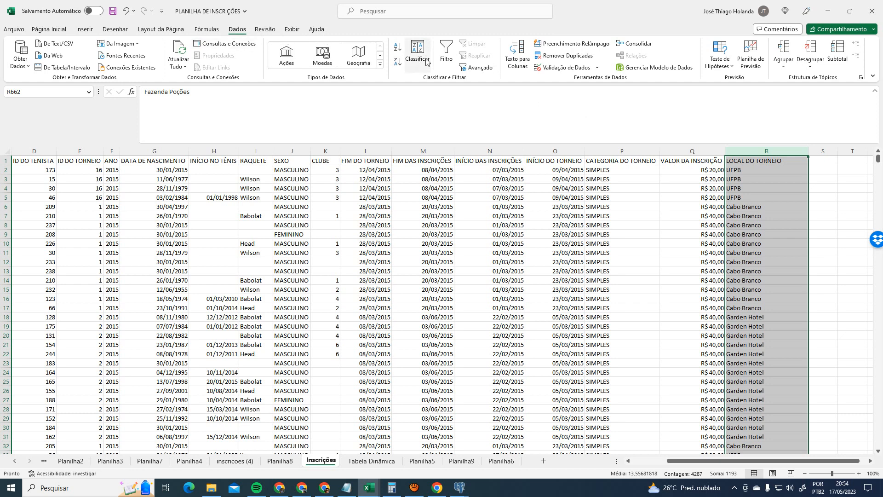
- Turn on header filters and check LOCAL DO TORNEIO values against pgAdmin's venue codes
click(448, 46)
click(804, 161)
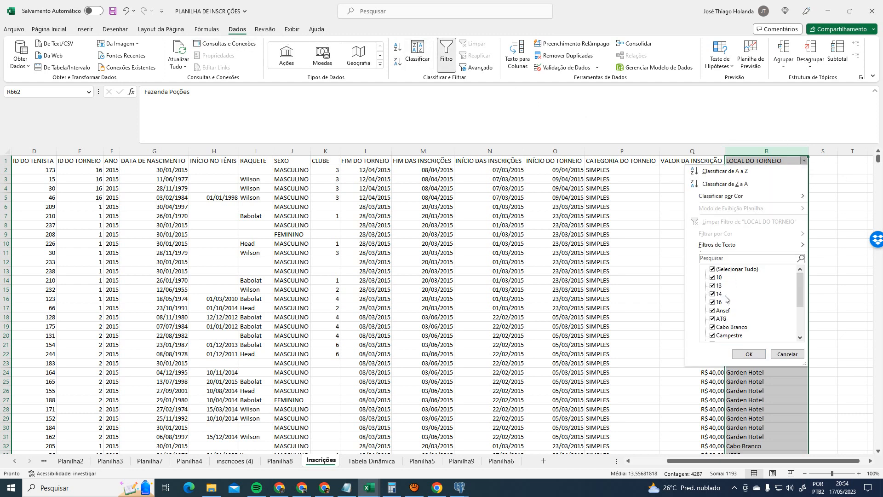
click(787, 355)
key(alt+Tab)
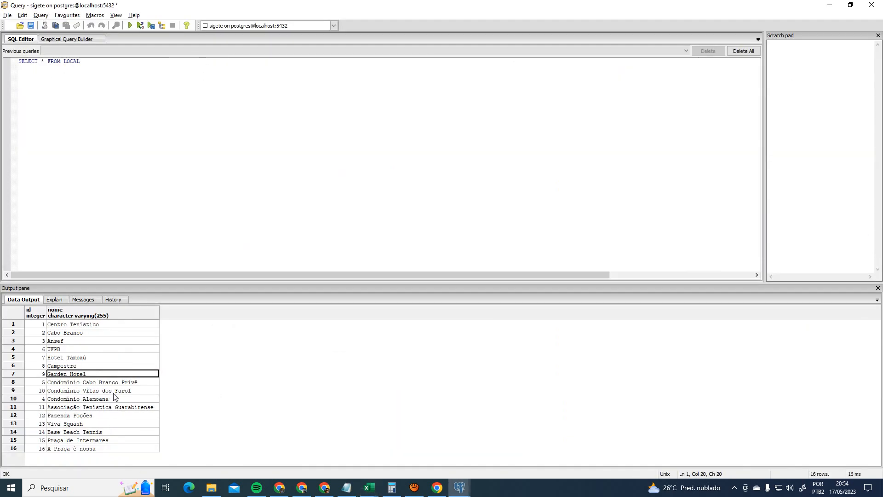
key(alt+Tab)
- Replace every 10 in column R with Condomínio Vilas do Farol (15 replacements)
click(744, 149)
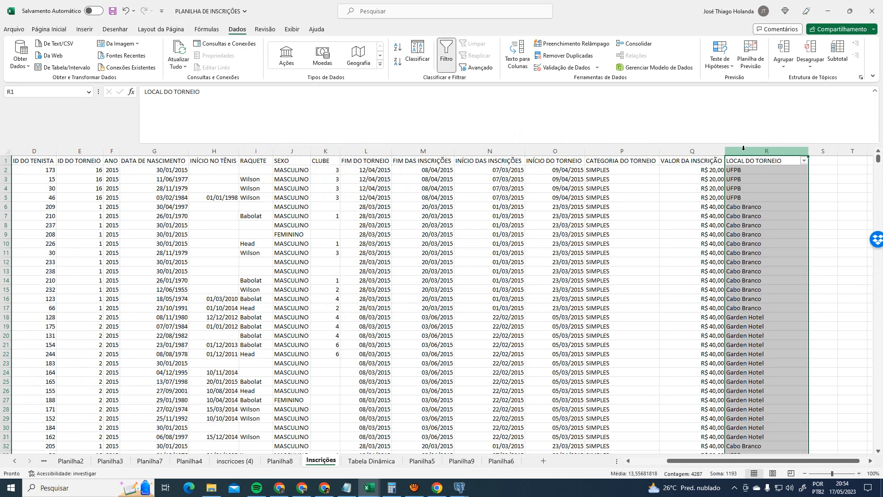
key(ctrl+h)
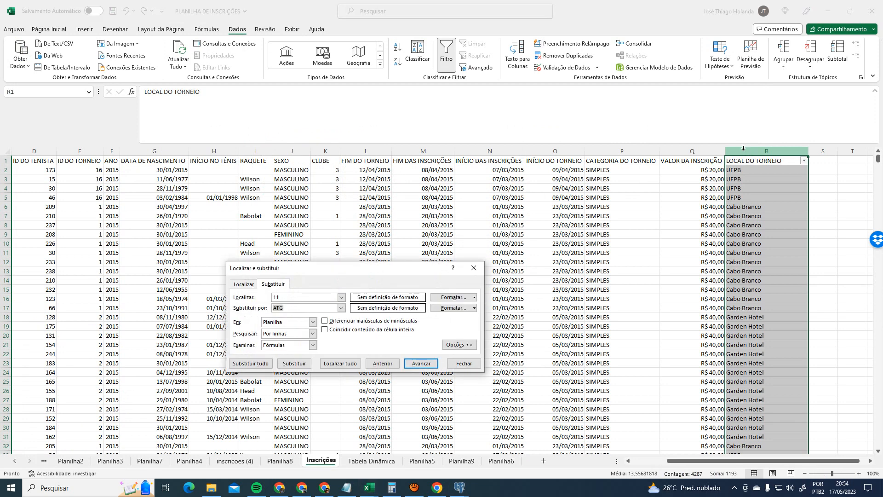
click(295, 298)
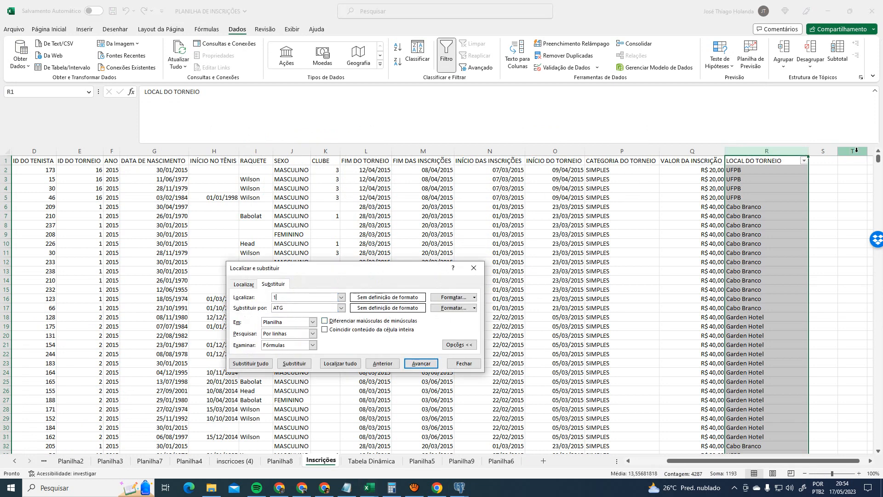
text(0)
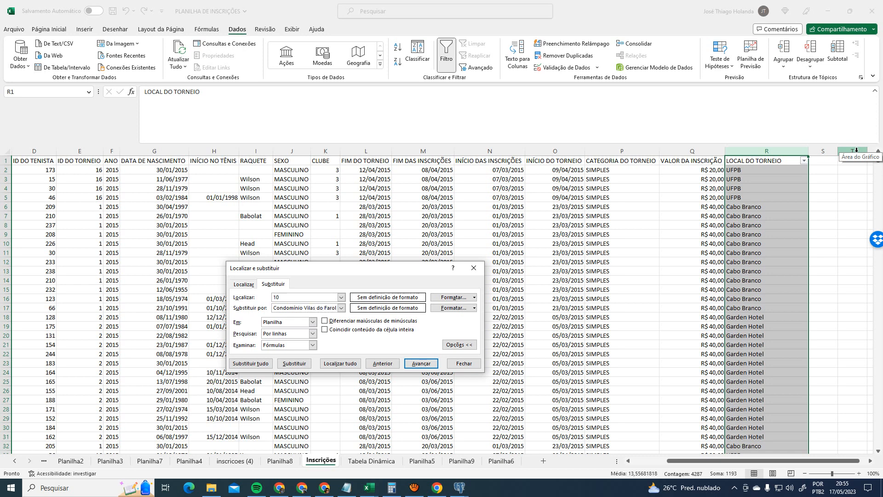
click(251, 363)
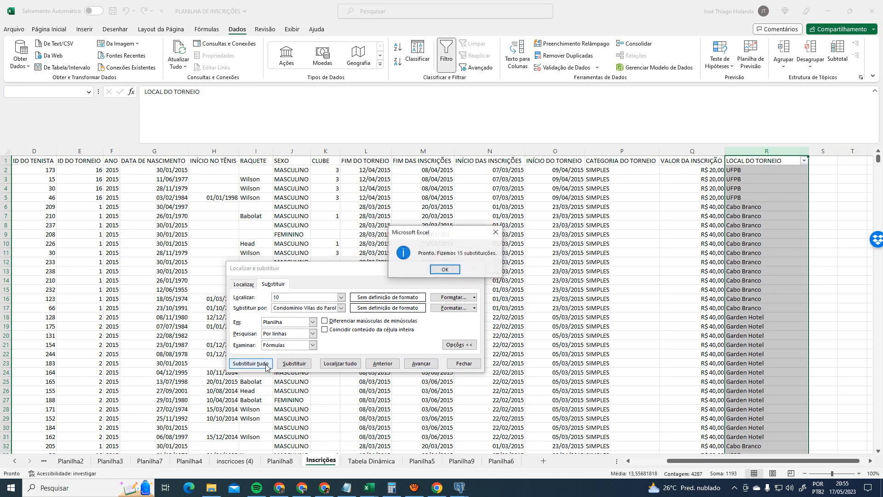
click(446, 270)
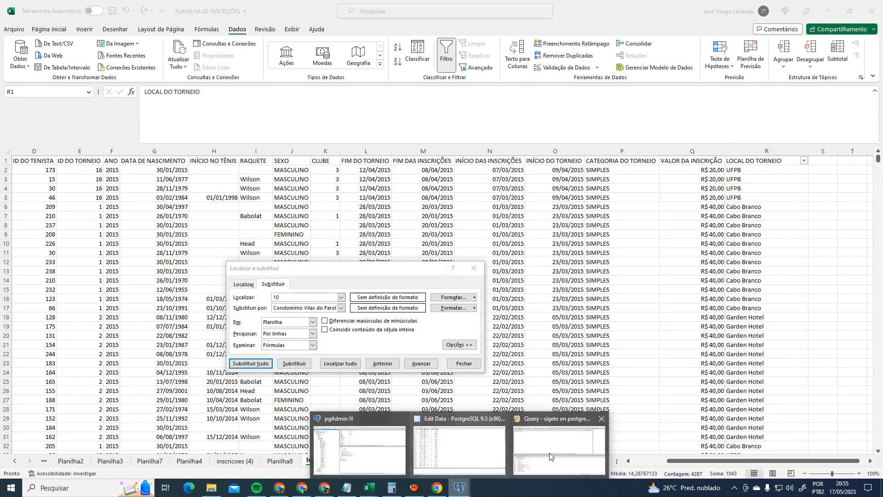
- Check the LOCAL DO TORNEIO values and look up code 13 in pgAdmin's venue list
click(692, 308)
click(804, 161)
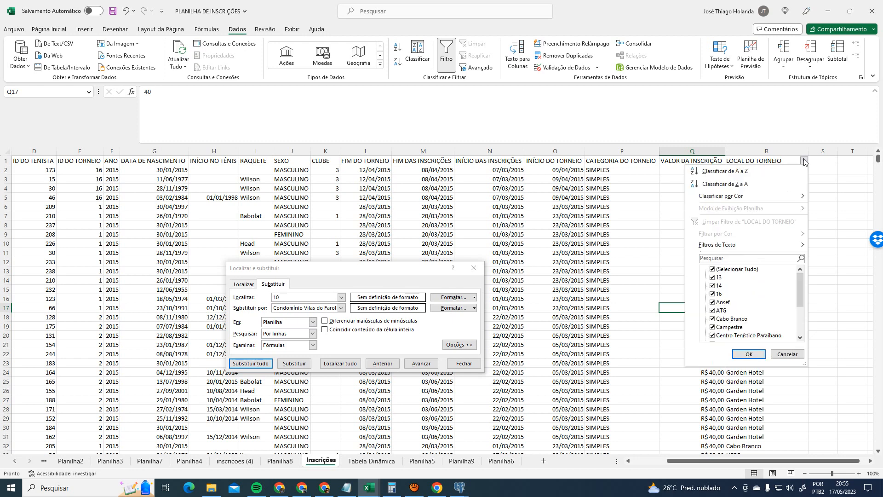
click(804, 161)
mouse_move(459, 487)
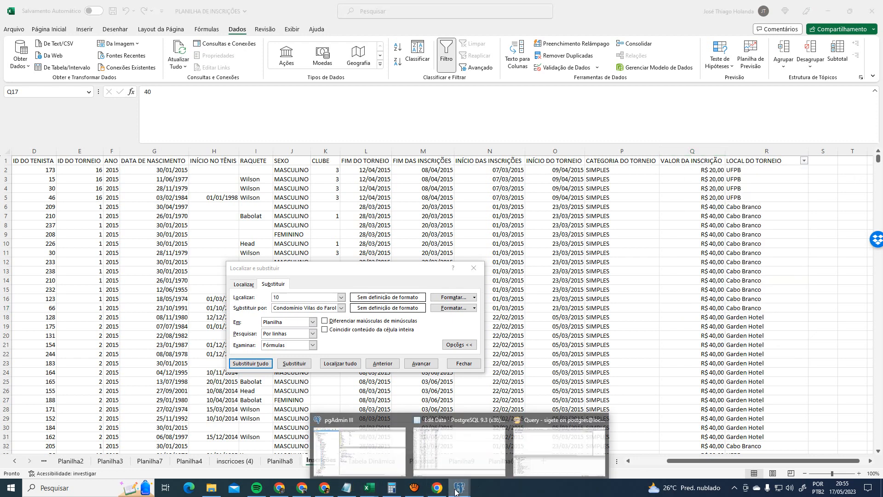
click(559, 444)
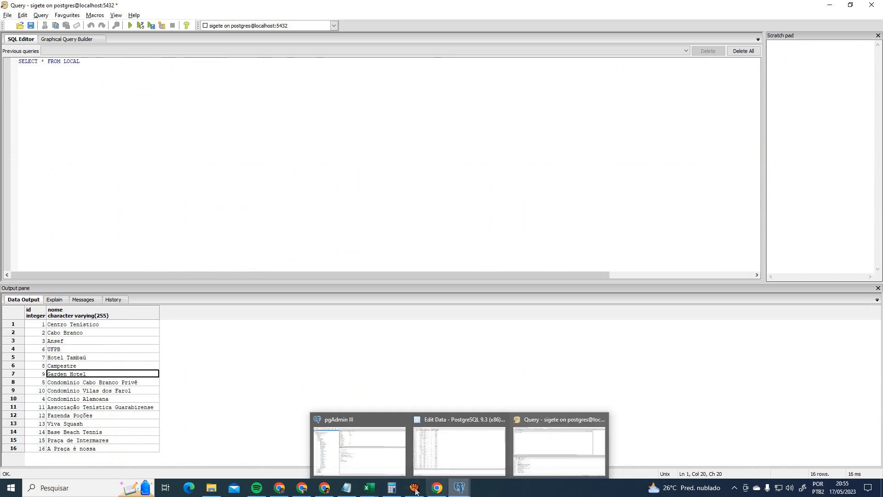
mouse_move(326, 492)
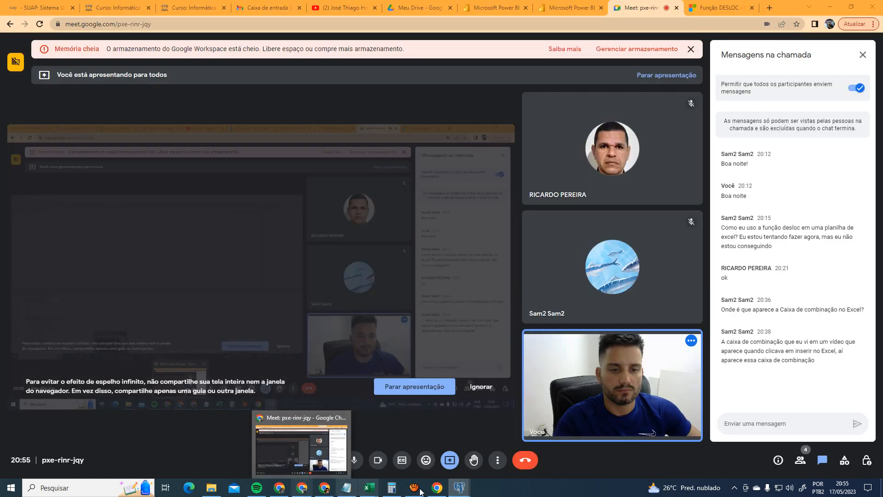
mouse_move(369, 491)
click(418, 455)
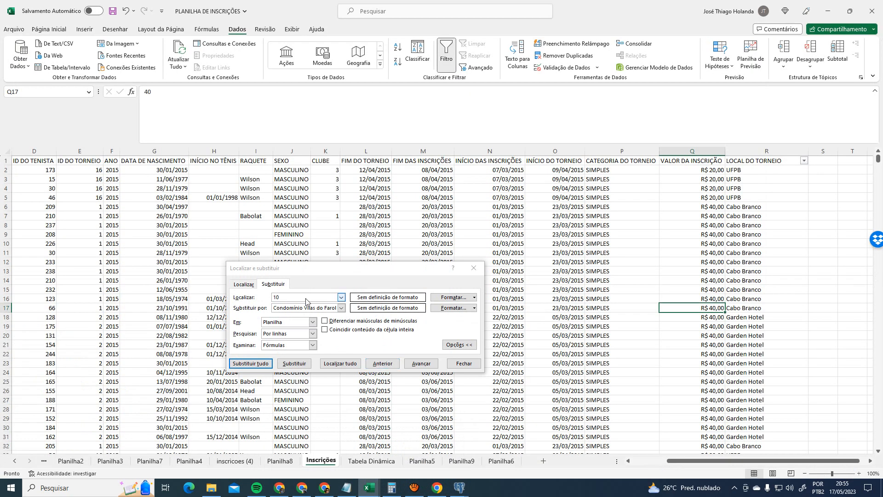
- Replace 13 with Viva Squash, accidentally changing 960 cells across the whole sheet
drag(304, 298, 183, 299)
text(13)
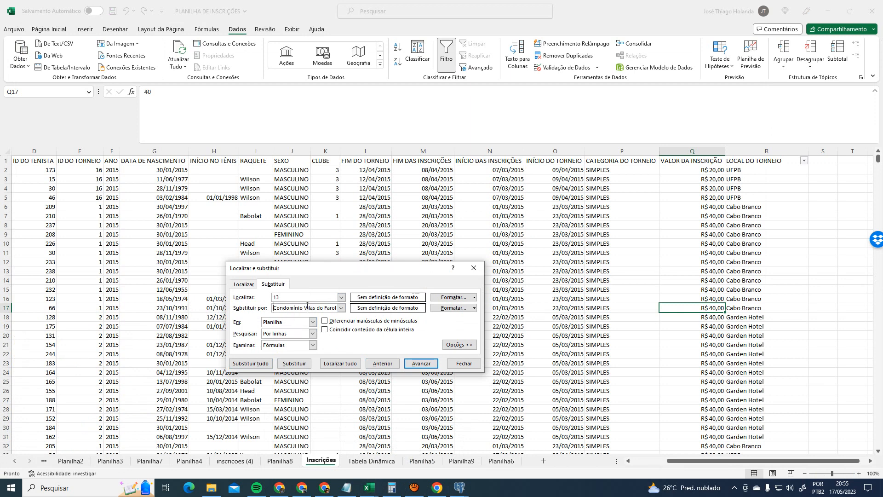
key(alt+Down)
key(ctrl+a)
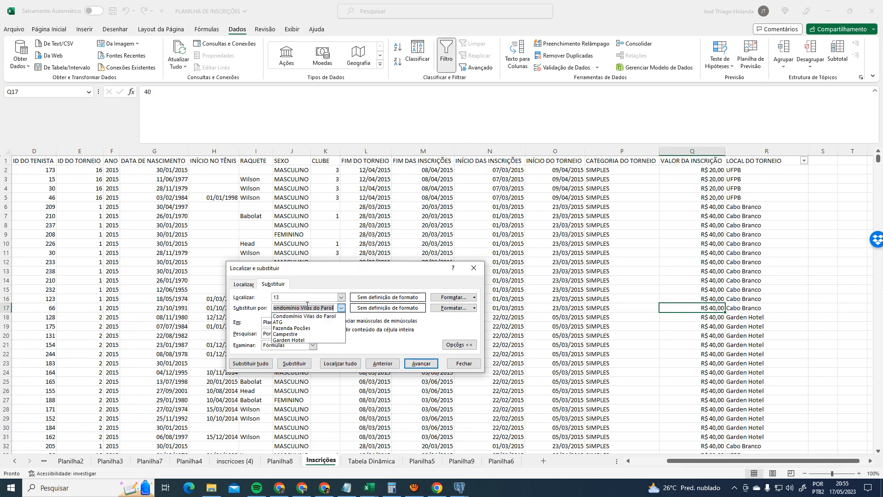
key(BackSpace)
click(258, 364)
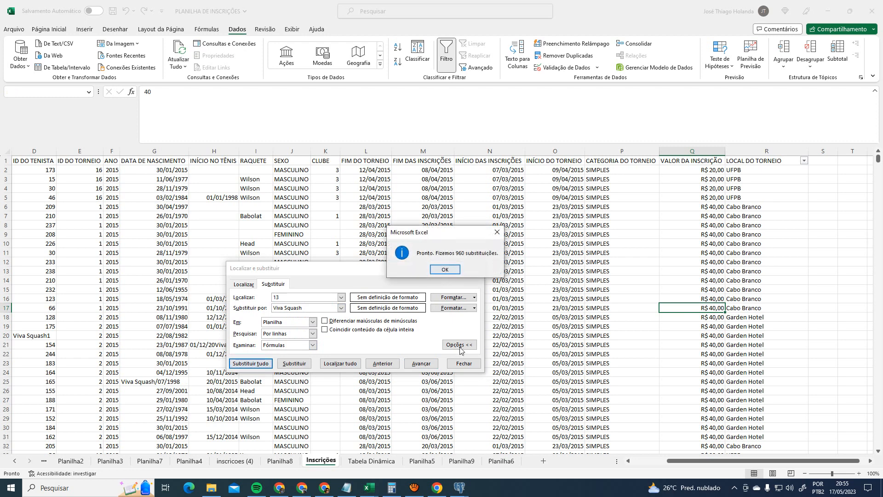
click(445, 270)
click(464, 364)
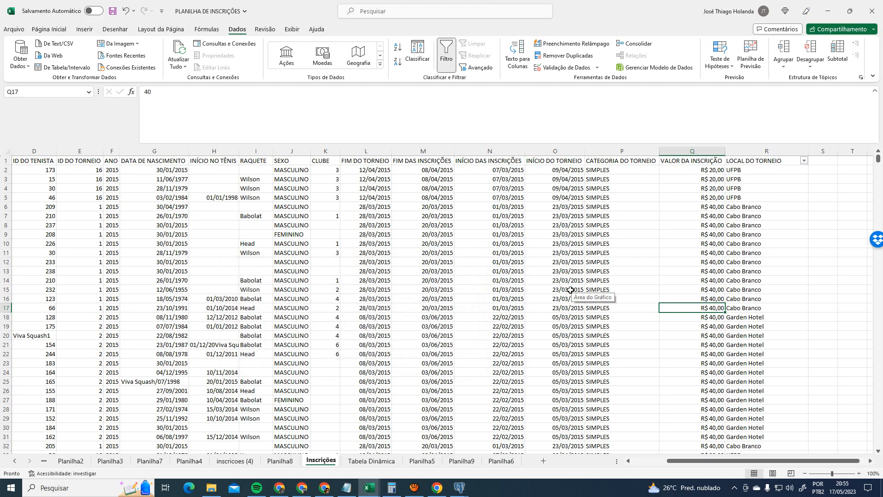
- Undo the sheet-wide replacement and replace 13 with Viva Squash in column R only (33 cells)
click(618, 274)
key(ctrl+z)
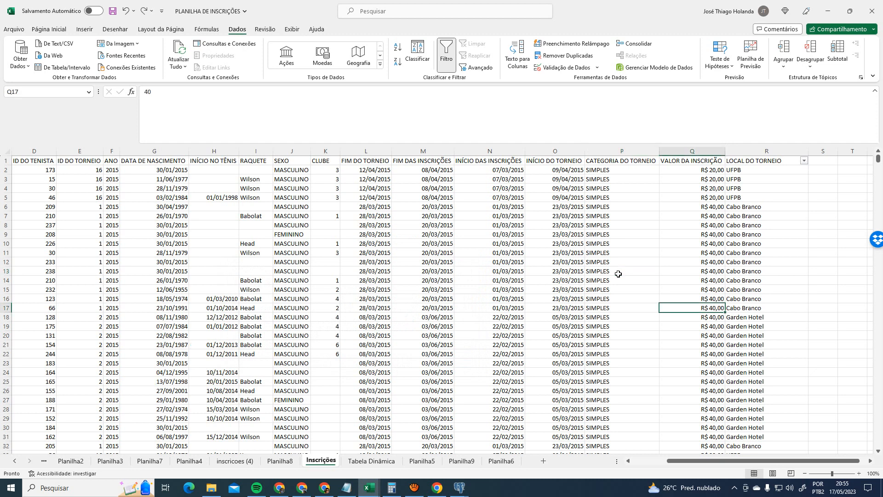
click(788, 151)
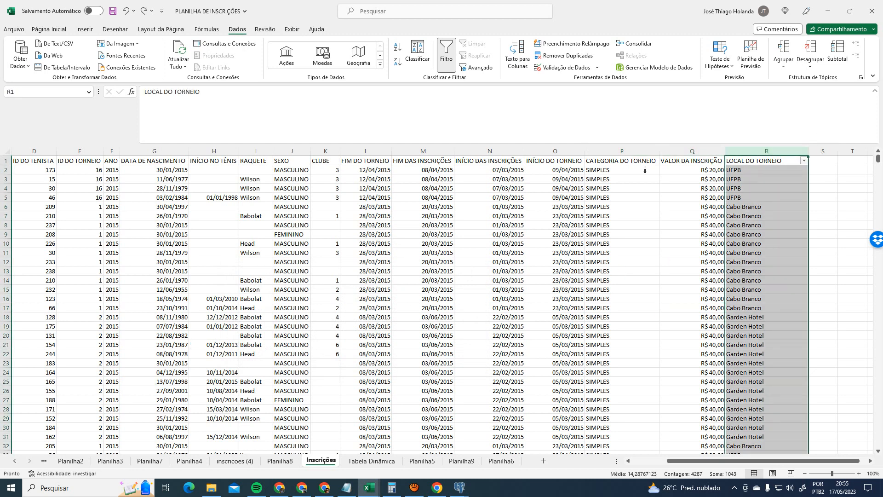
key(ctrl+h)
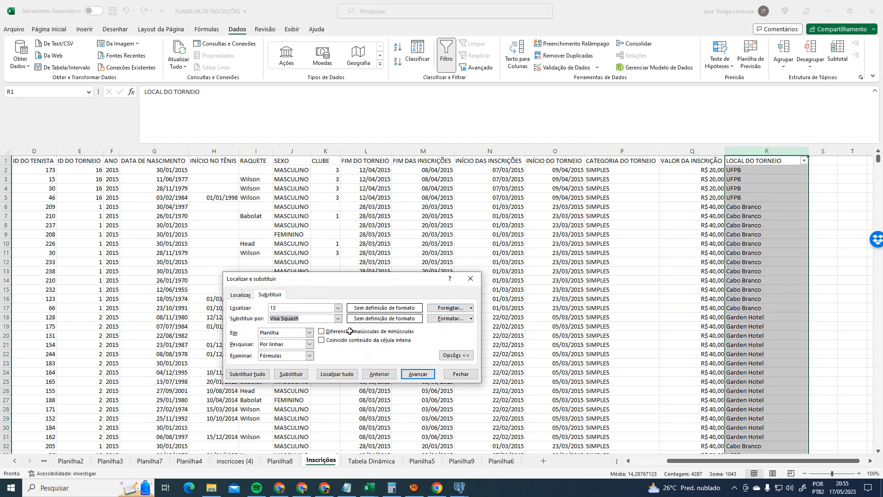
click(244, 374)
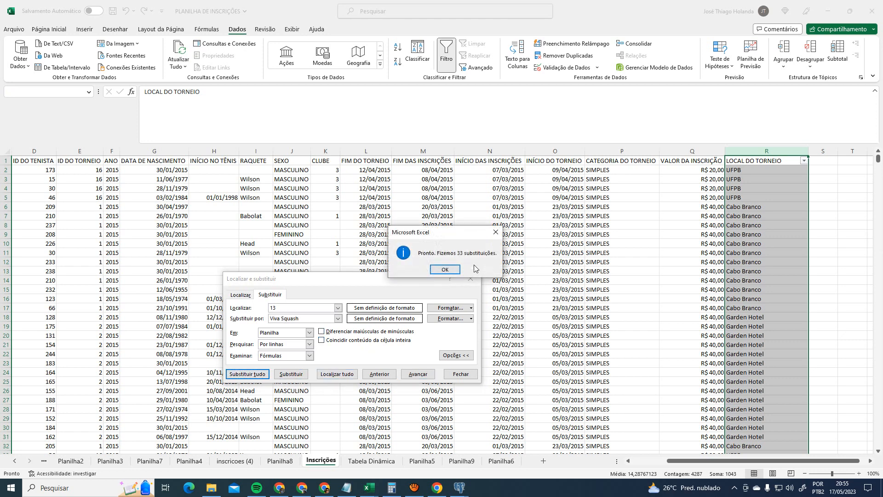
click(445, 270)
click(461, 373)
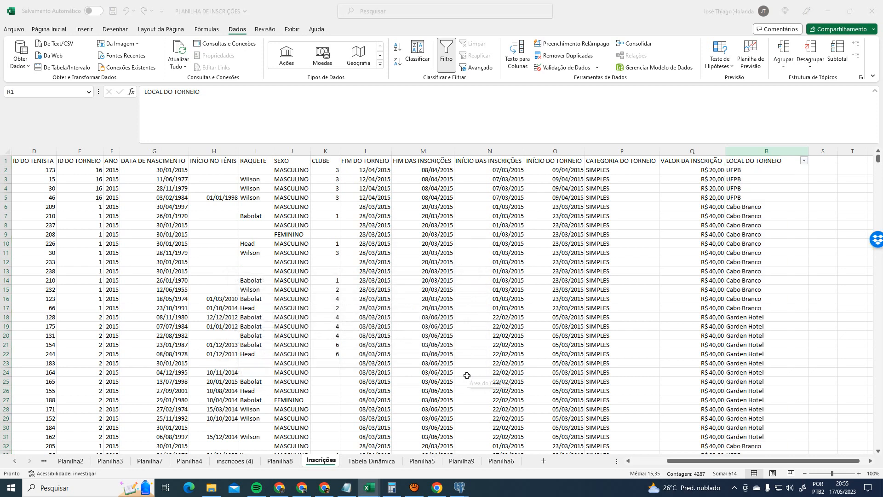
- Verify the remaining LOCAL DO TORNEIO values against pgAdmin's venue code list
key(alt+Tab)
click(804, 161)
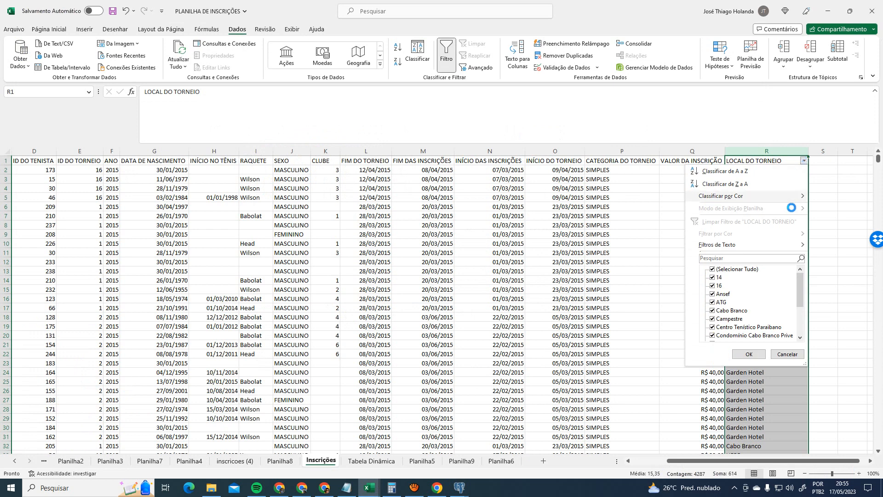
key(alt+Tab)
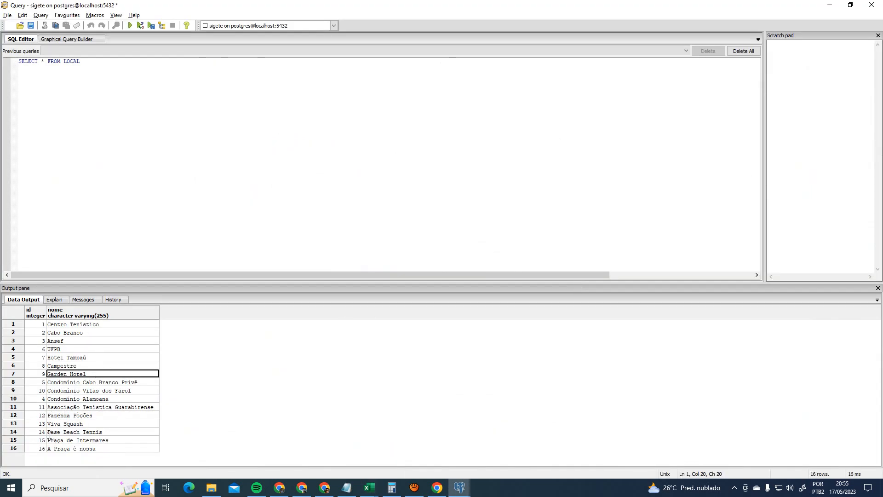
key(alt+Tab)
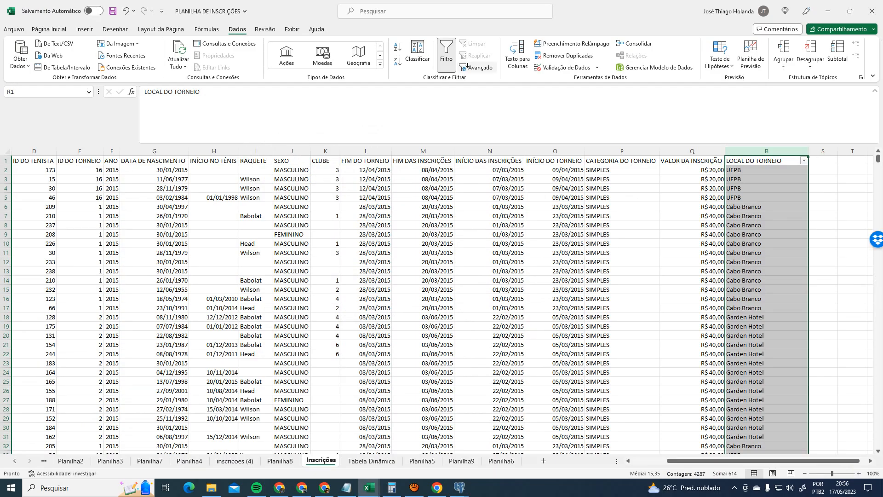
- Replace every 14 in column R with Base Beach Tennis
key(ctrl+h)
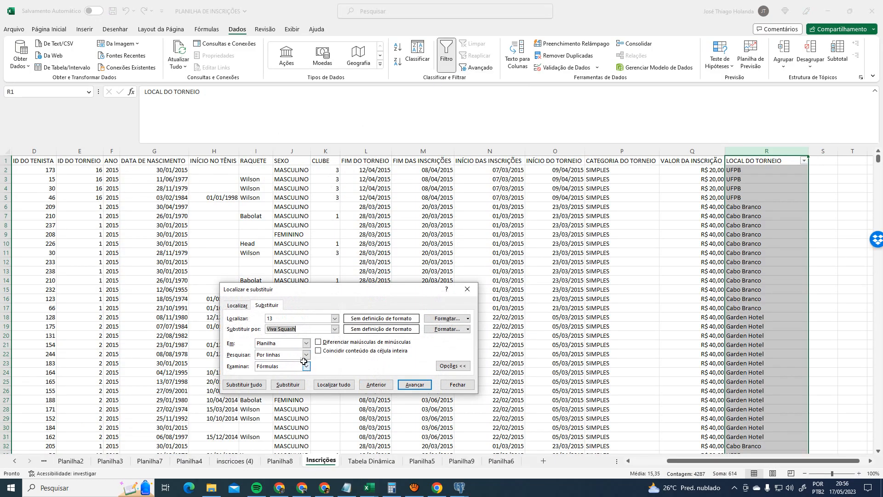
double_click(294, 317)
key(Tab)
text(B)
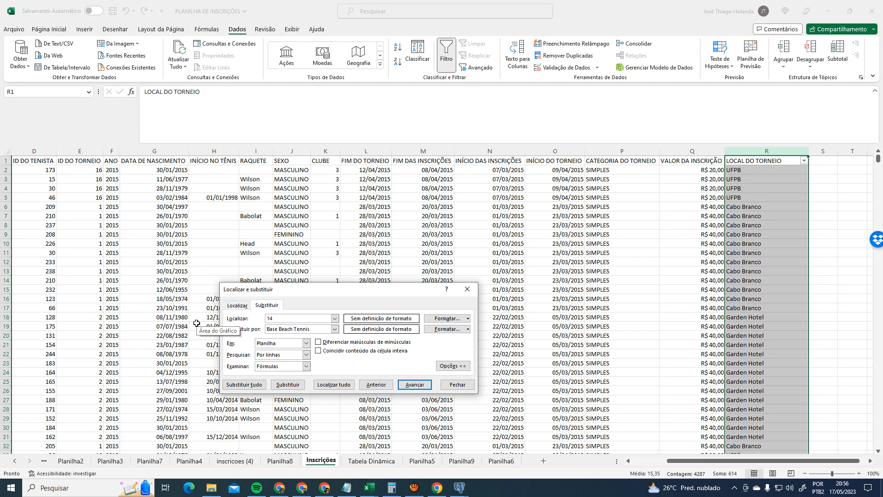
click(256, 385)
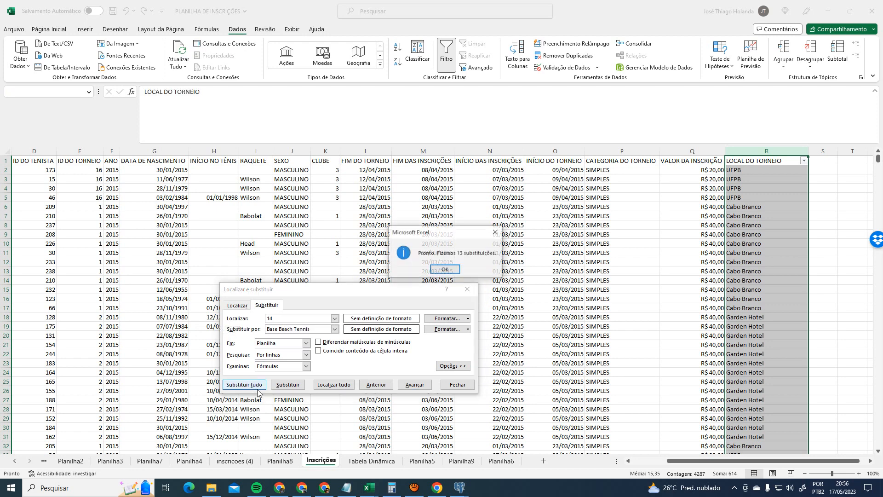
click(455, 272)
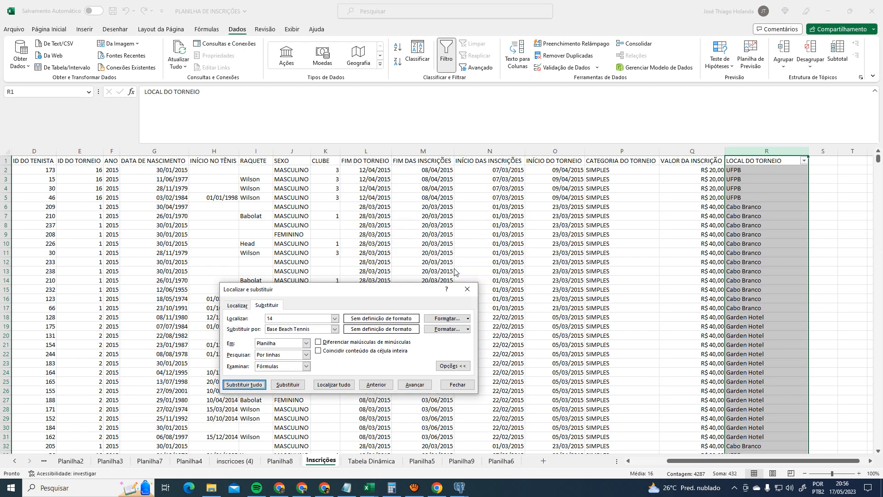
click(468, 290)
- Replace every 16 with A Praça é Nossa (27 replacements) and clear the column selection
key(alt+Tab)
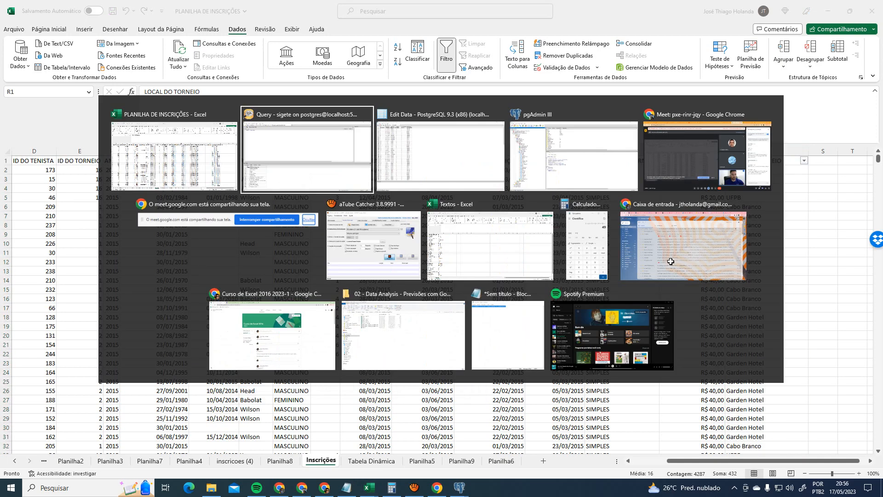
key(alt+Tab)
key(alt+Tab)
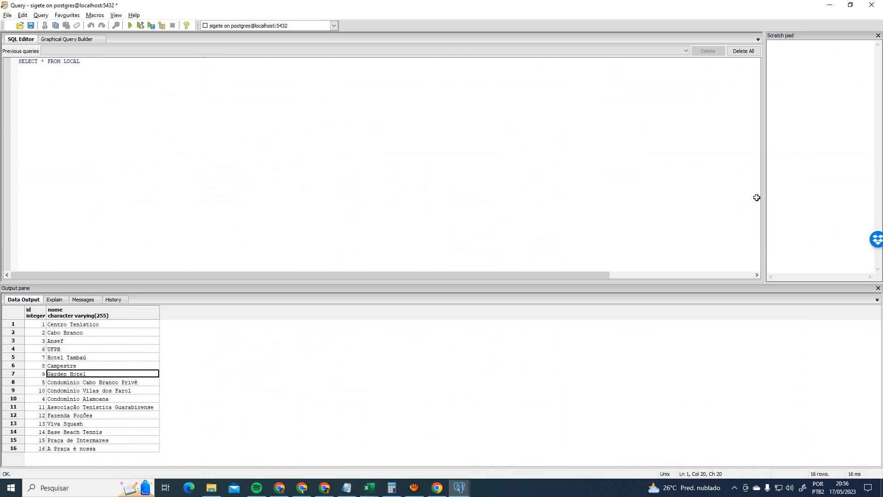
key(alt+Tab)
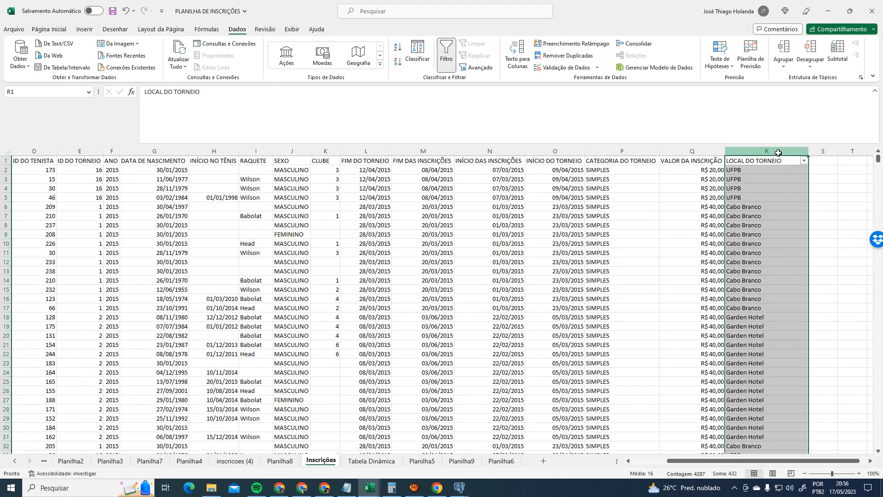
key(ctrl+u)
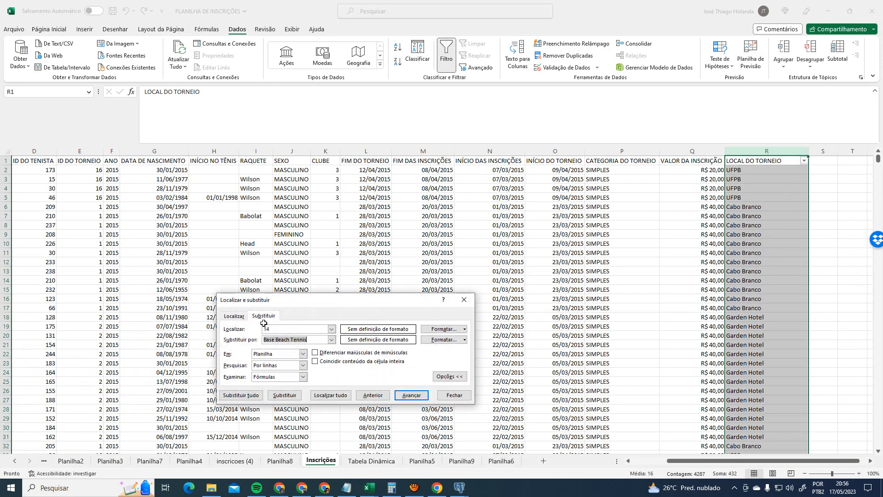
double_click(283, 328)
text(16)
key(Tab)
text(A)
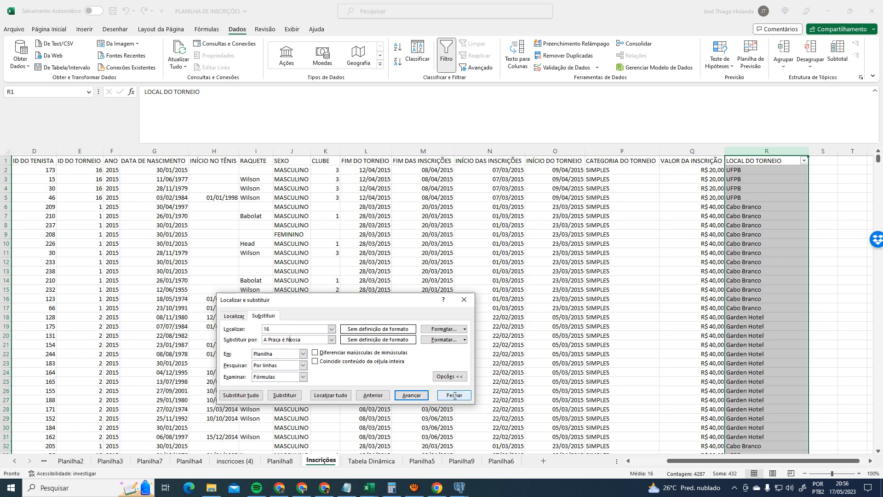
click(240, 396)
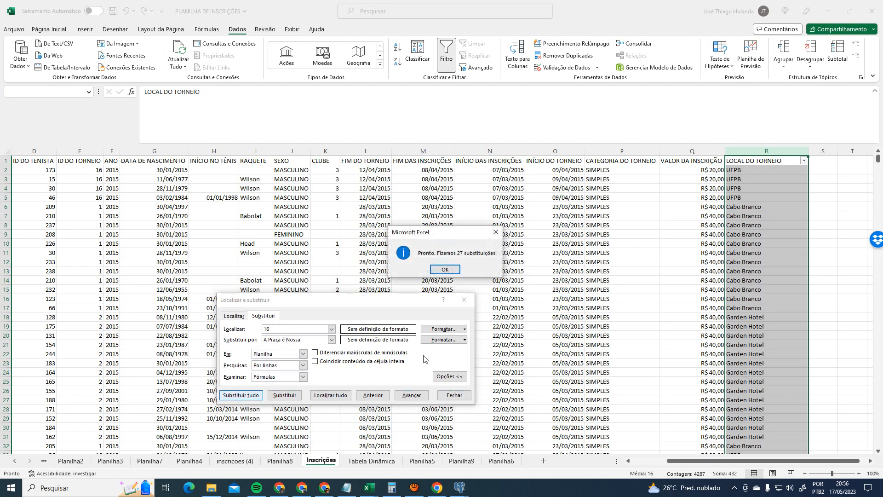
click(448, 270)
click(464, 299)
click(827, 175)
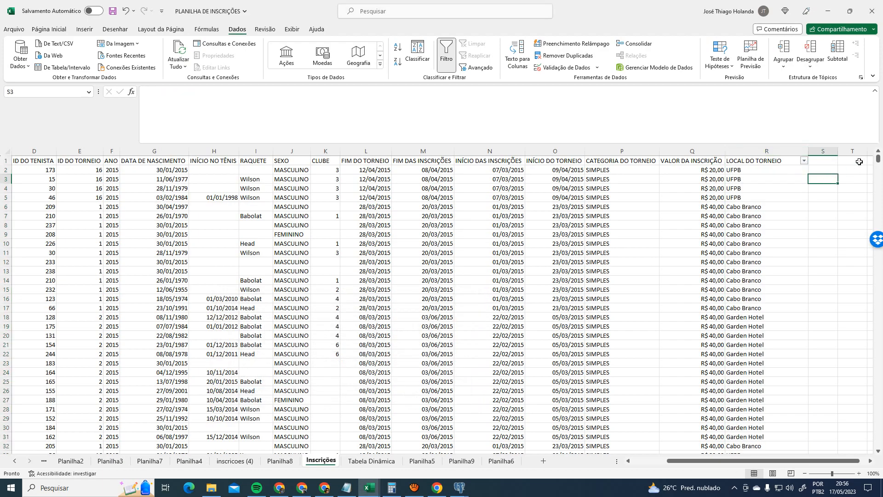
- Filter LOCAL DO TORNEIO to show only (Vazias) blank-location rows
mouse_move(879, 158)
mouse_down()
mouse_move(879, 284)
mouse_move(879, 144)
mouse_up()
click(804, 160)
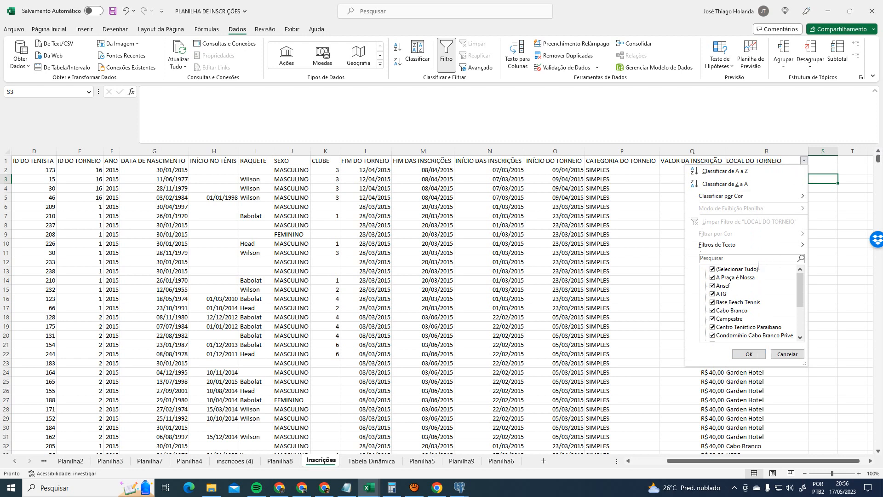
drag(798, 282, 803, 333)
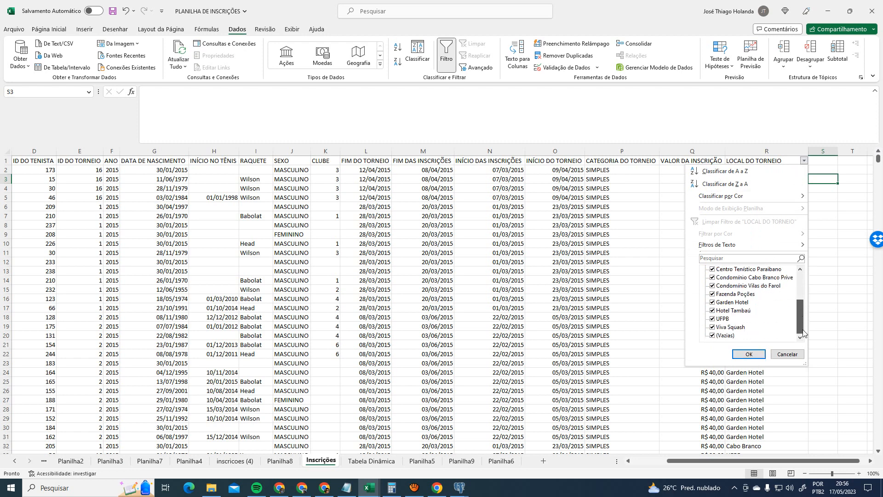
click(731, 335)
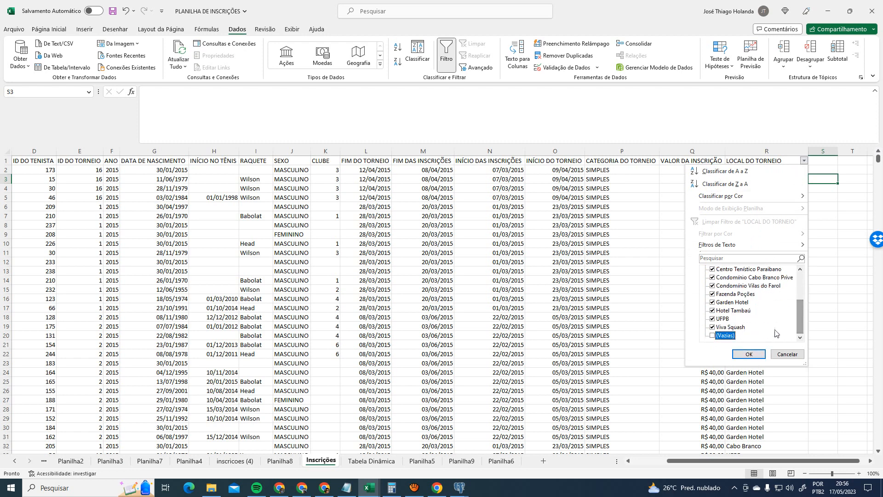
scroll(775, 322, up, 5)
click(759, 271)
click(759, 270)
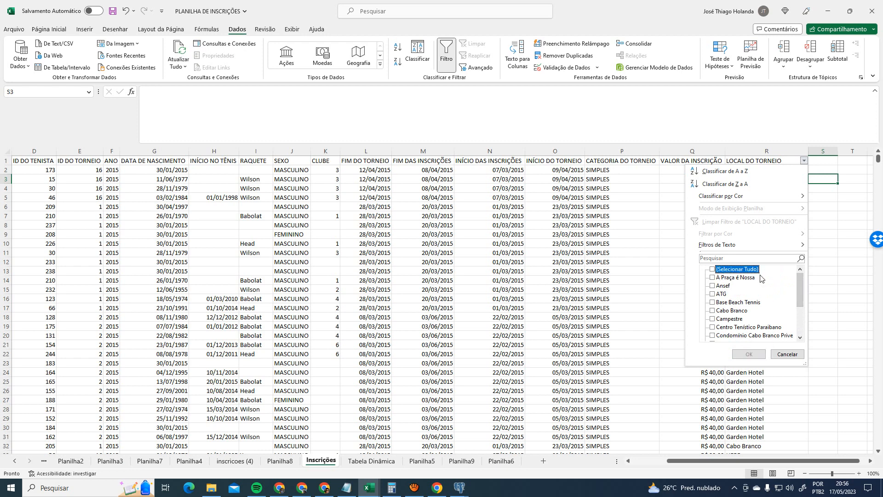
drag(799, 281, 803, 329)
click(716, 336)
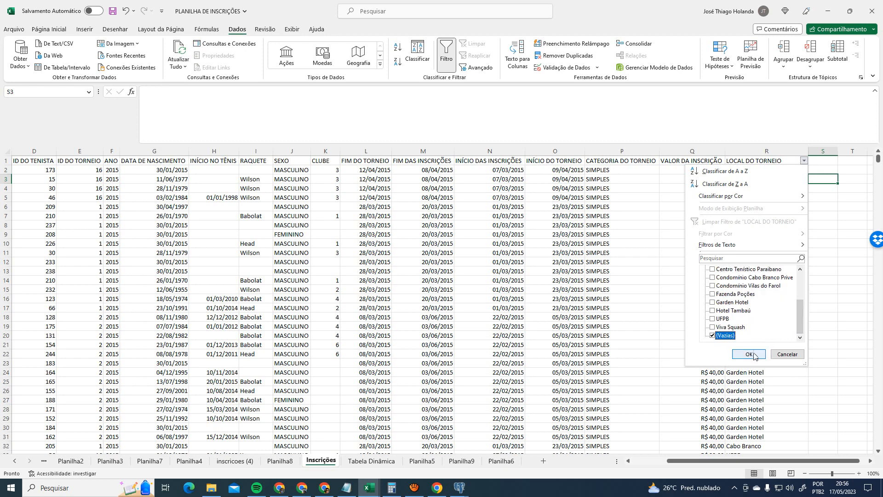
click(749, 354)
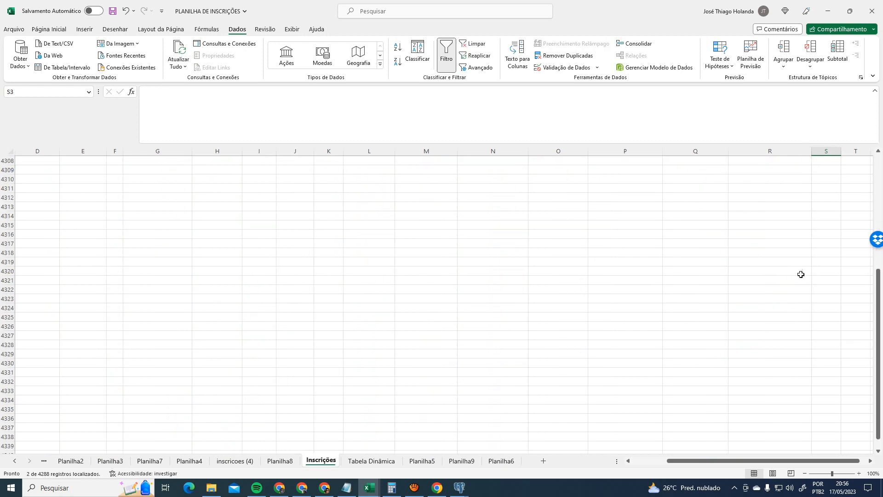
- Clear the location filter and delete the empty rows after the data
click(813, 160)
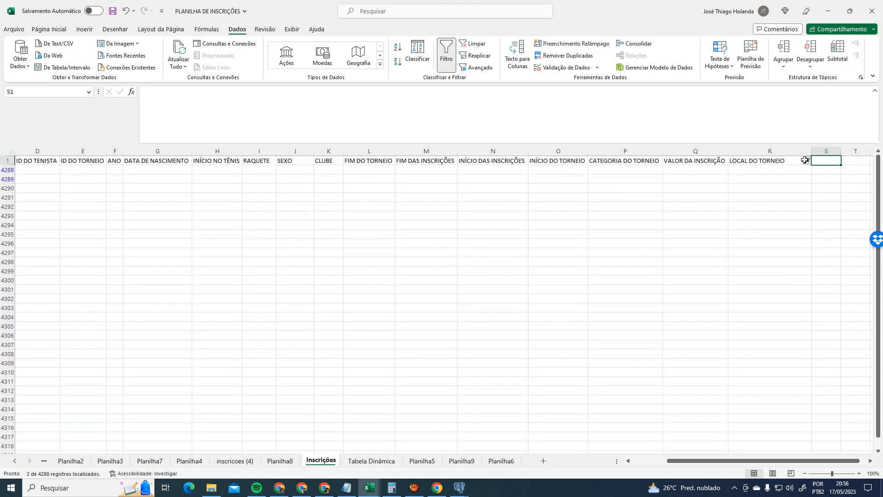
click(808, 160)
click(753, 354)
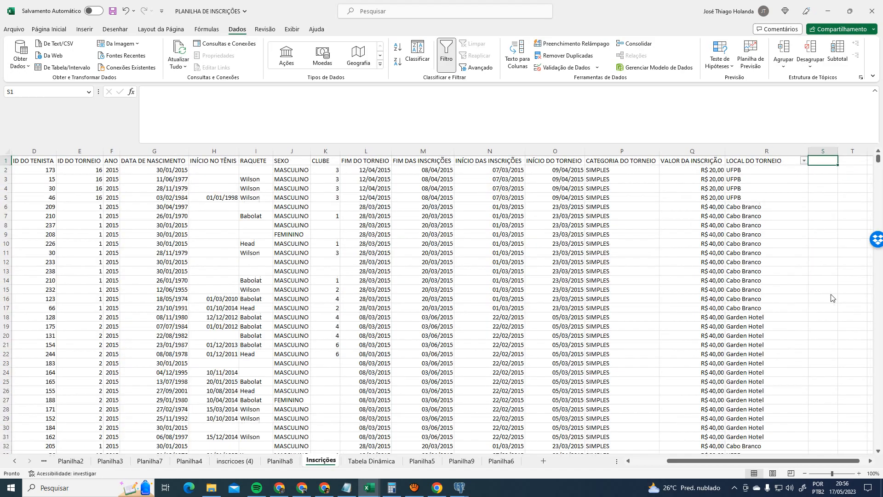
drag(875, 163, 866, 467)
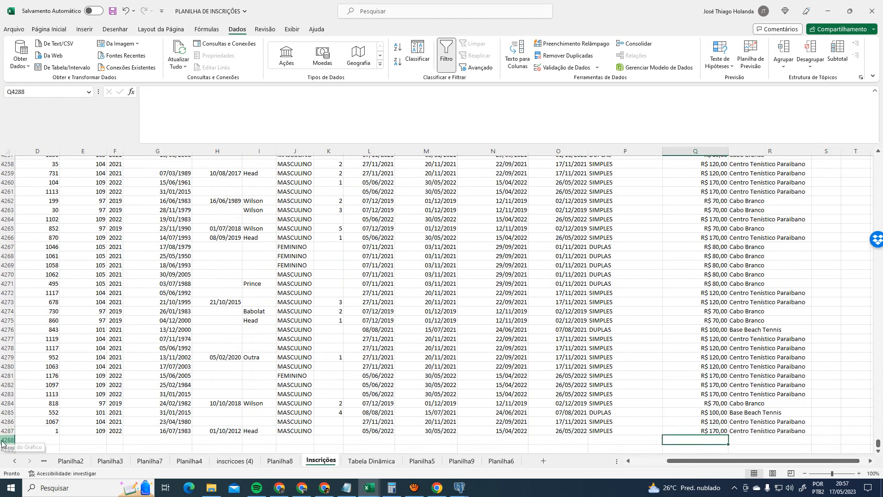
mouse_move(8, 440)
mouse_down()
mouse_move(8, 449)
mouse_move(8, 437)
mouse_up()
right_click(32, 424)
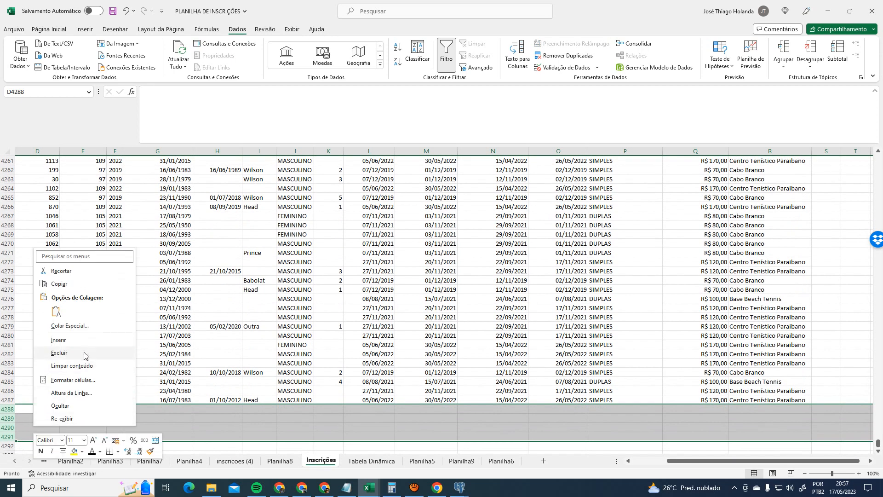
click(85, 353)
click(133, 348)
- Confirm the Tabela Dinâmica count, then switch off the table's column filters
click(58, 401)
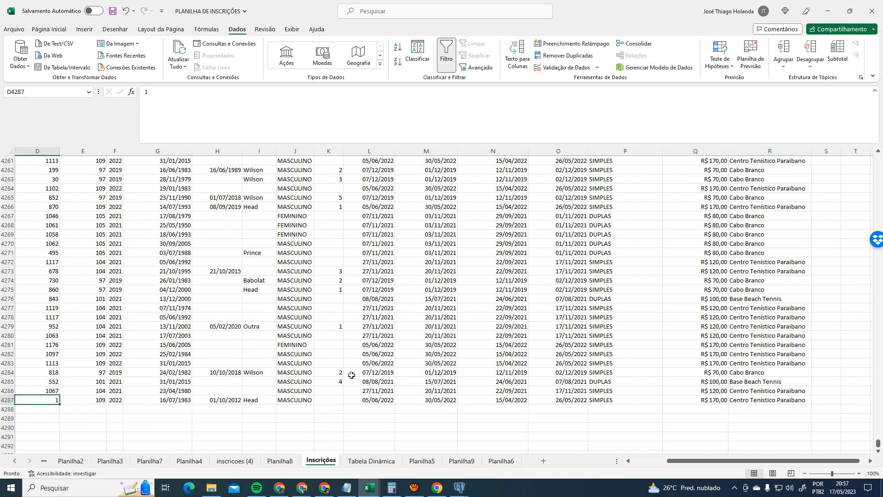
click(372, 461)
click(321, 460)
scroll(300, 293, up, 3)
drag(879, 434, 879, 154)
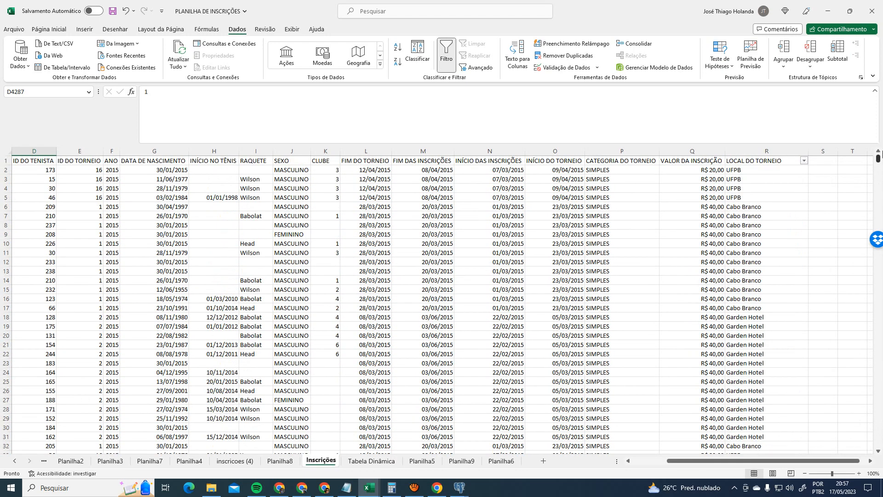
click(777, 160)
click(446, 54)
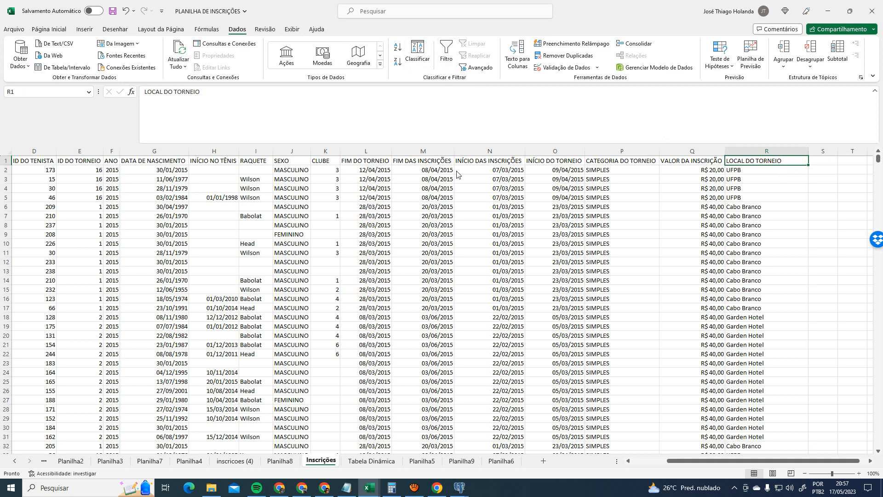
click(382, 462)
click(404, 180)
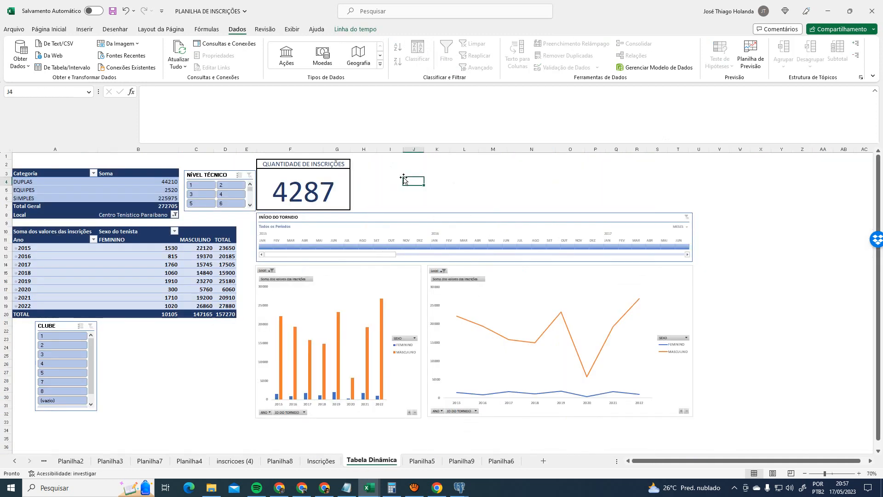
click(147, 346)
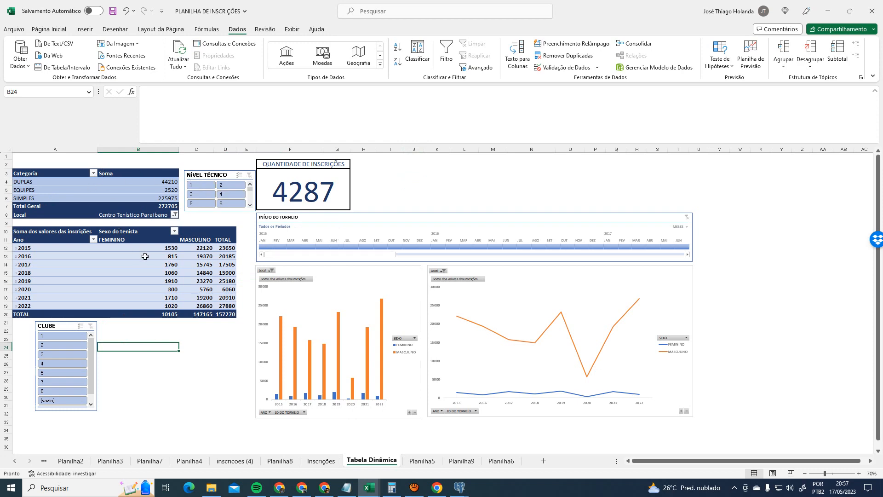
key(ctrl+Page_Up)
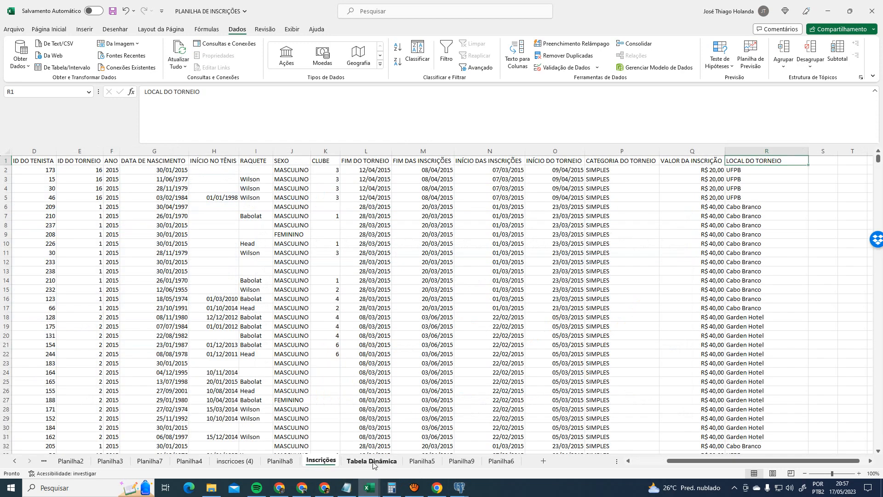
click(373, 462)
click(410, 463)
click(370, 464)
click(326, 463)
click(386, 464)
click(422, 461)
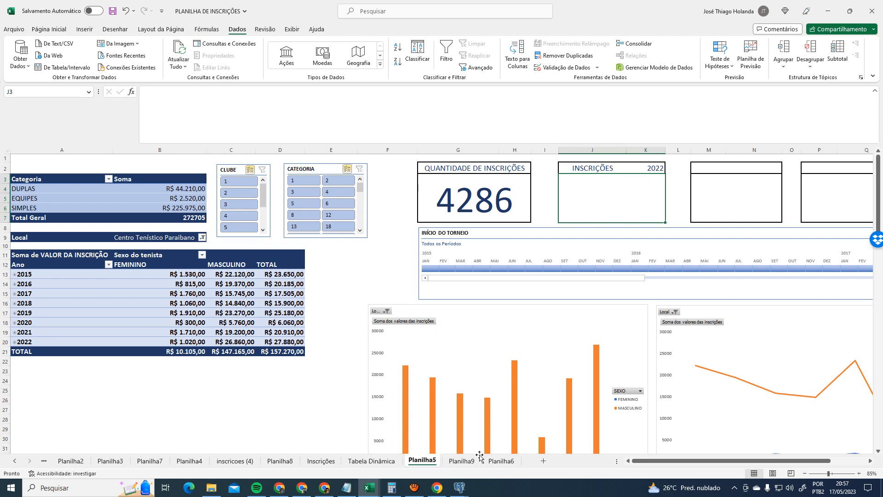
click(464, 461)
click(347, 208)
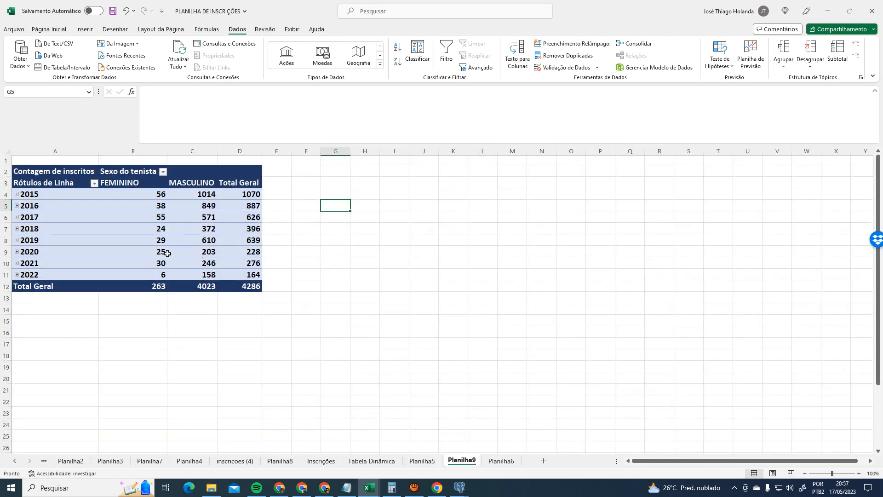
click(501, 461)
scroll(509, 419, up, 1)
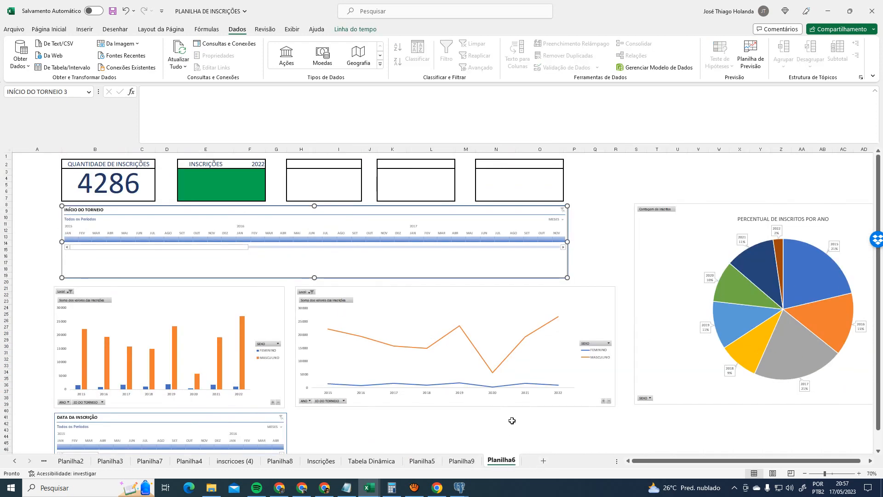
click(461, 462)
click(422, 461)
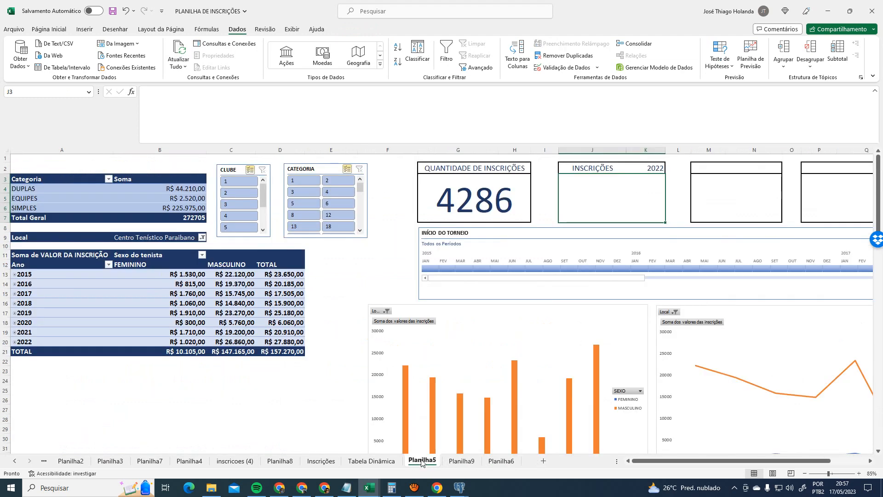
click(381, 461)
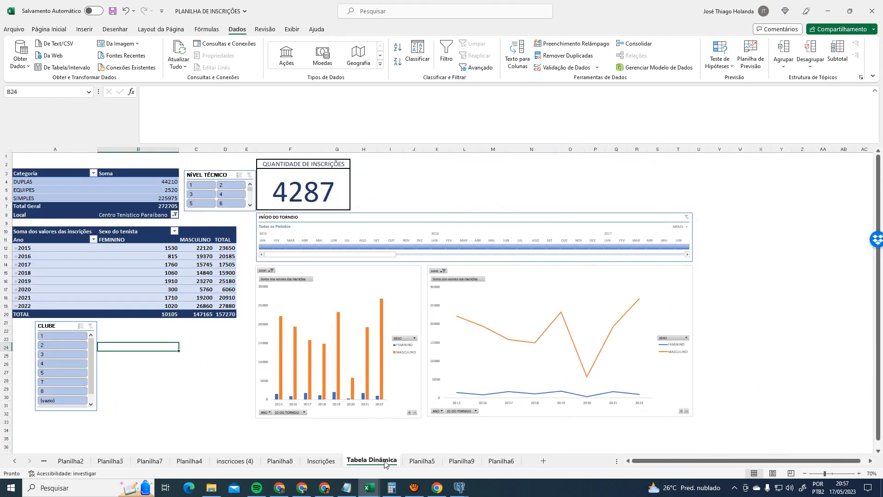
click(188, 351)
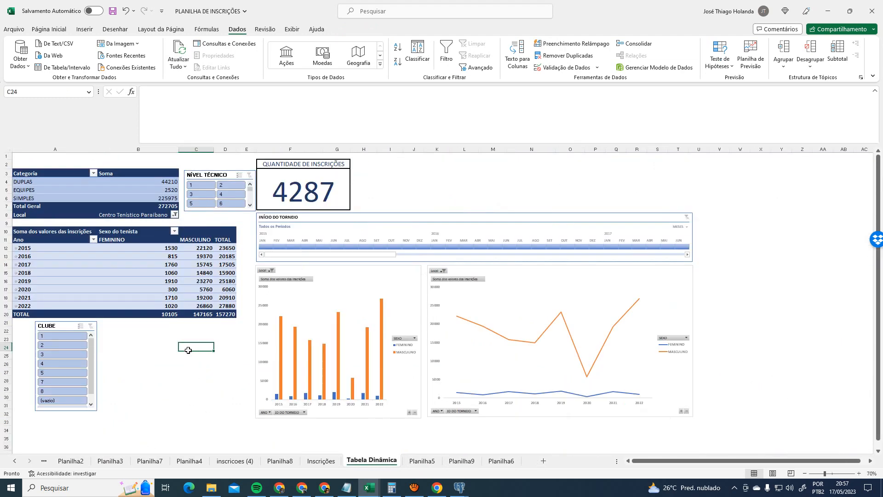
click(46, 232)
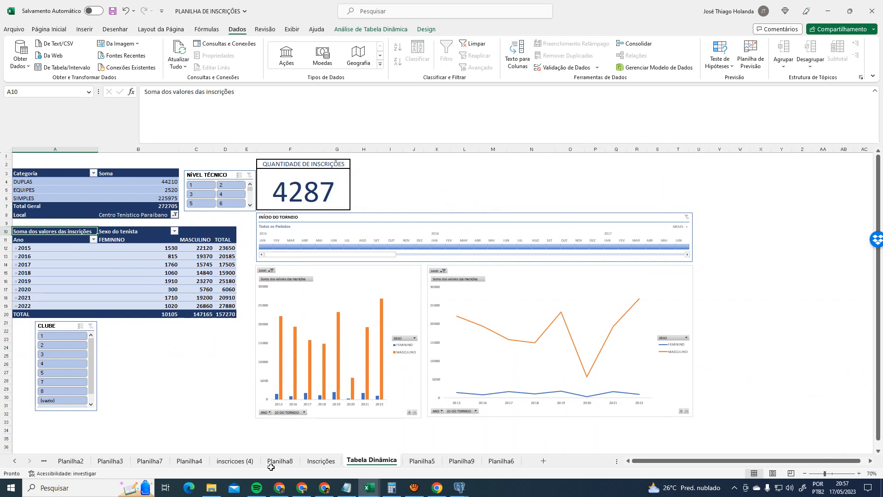
click(321, 461)
click(374, 461)
click(52, 247)
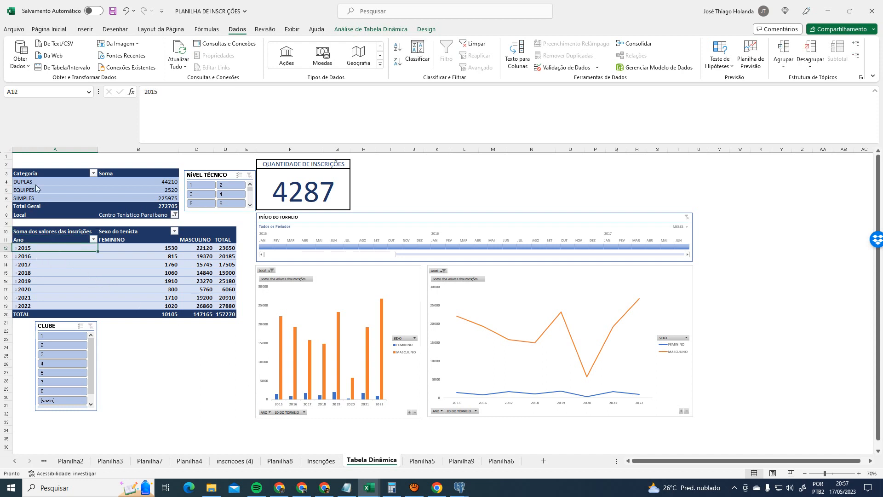
click(37, 171)
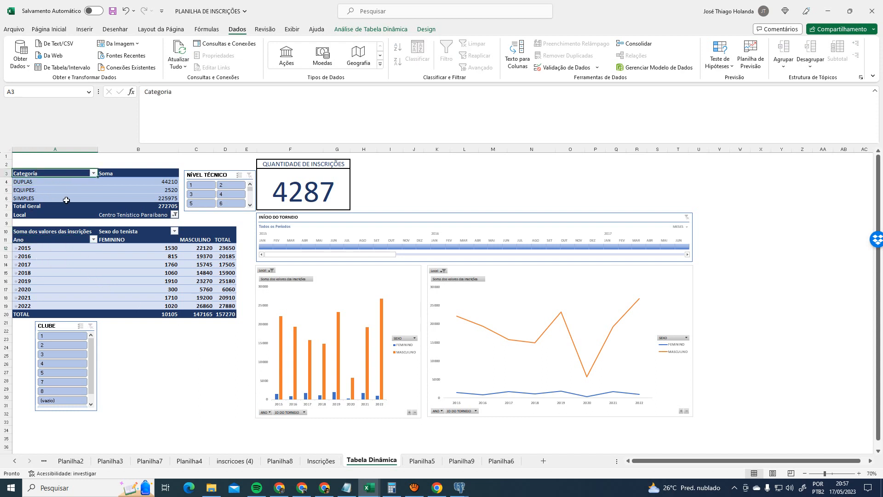
drag(137, 183, 140, 201)
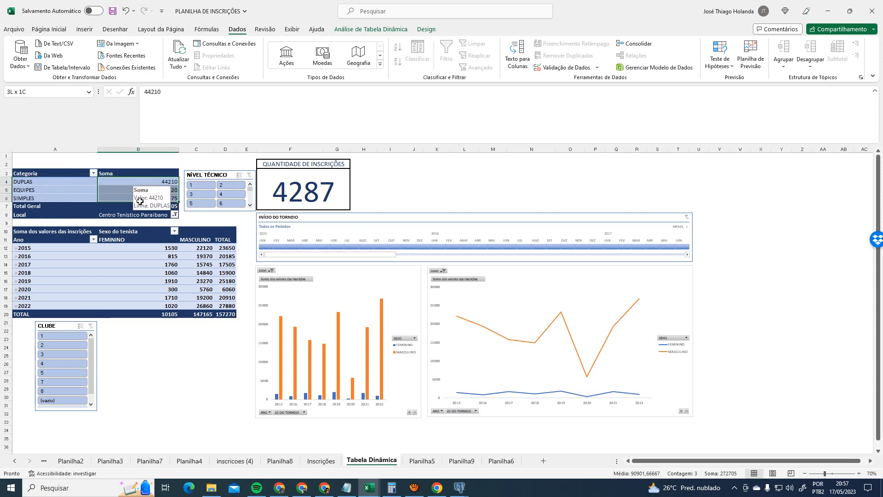
click(414, 462)
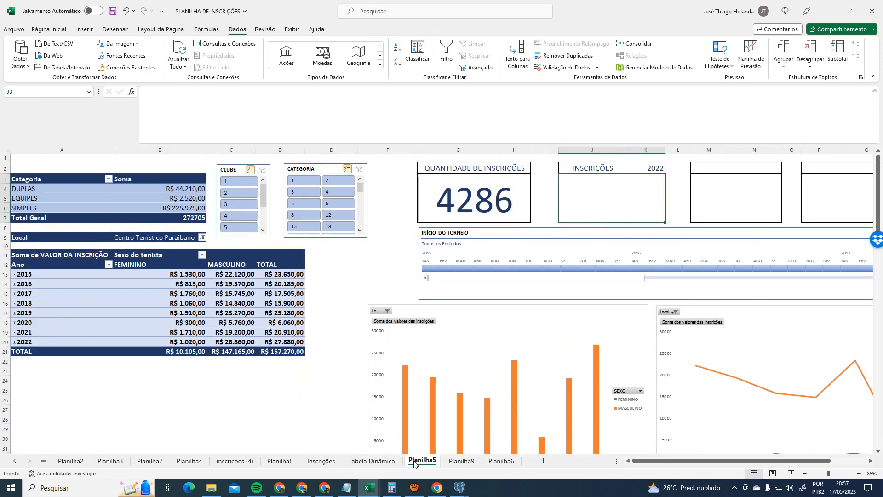
click(374, 462)
click(159, 189)
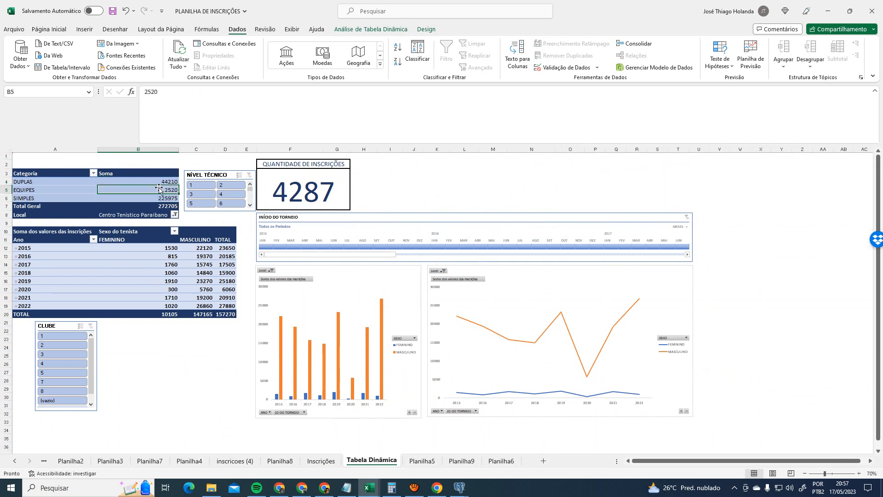
click(33, 183)
click(140, 180)
click(34, 182)
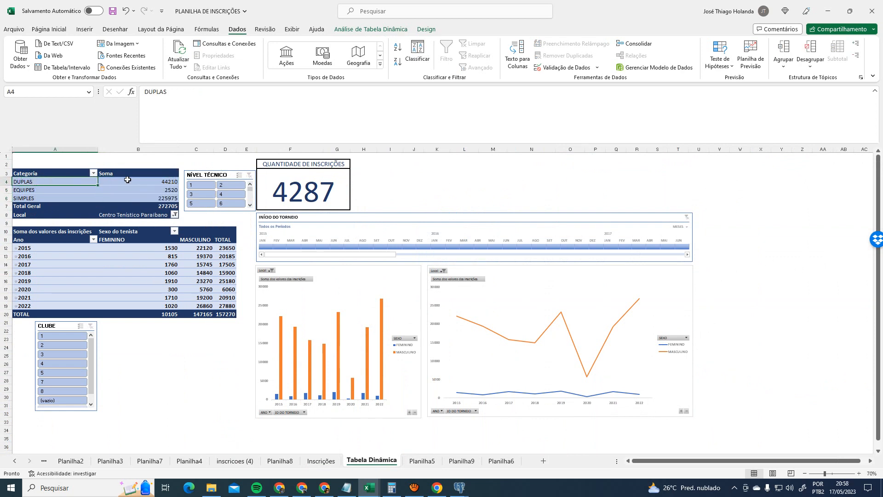
click(127, 180)
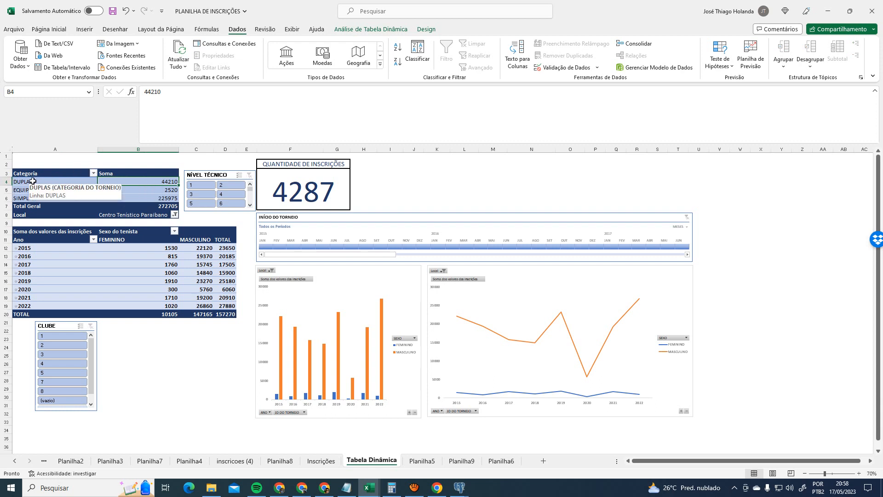
click(57, 184)
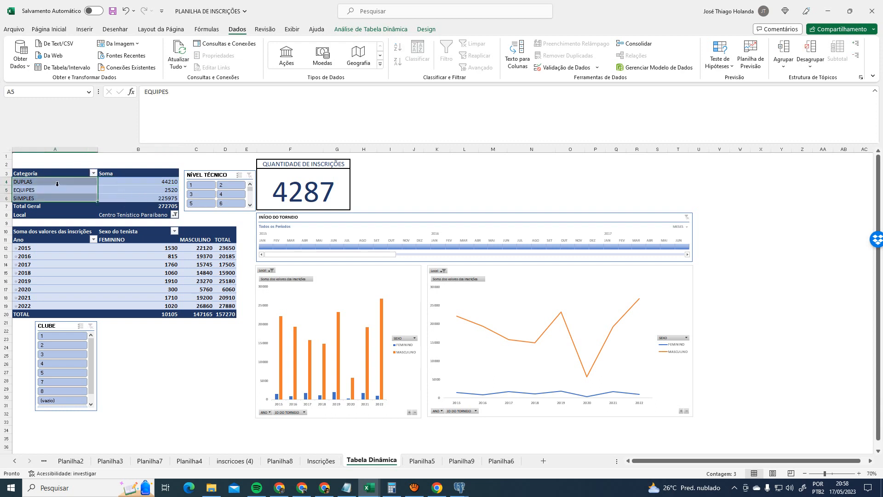
click(61, 188)
click(44, 183)
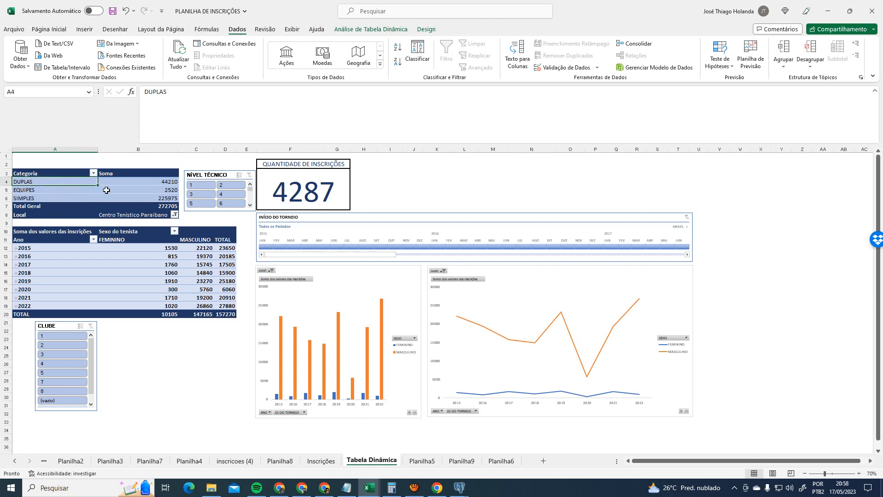
click(154, 191)
click(153, 200)
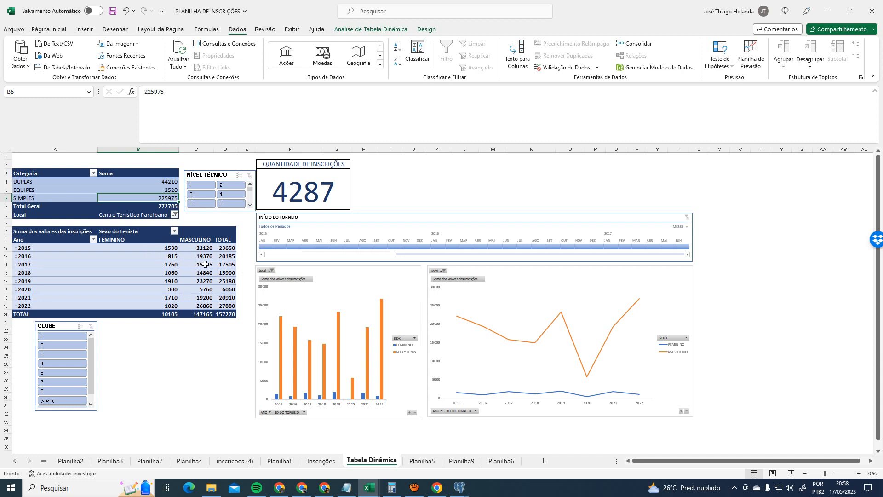
click(42, 187)
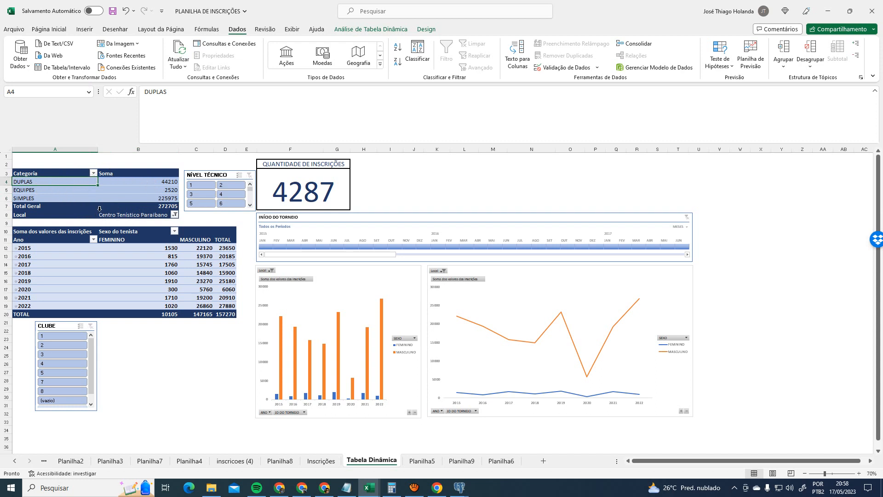
click(340, 297)
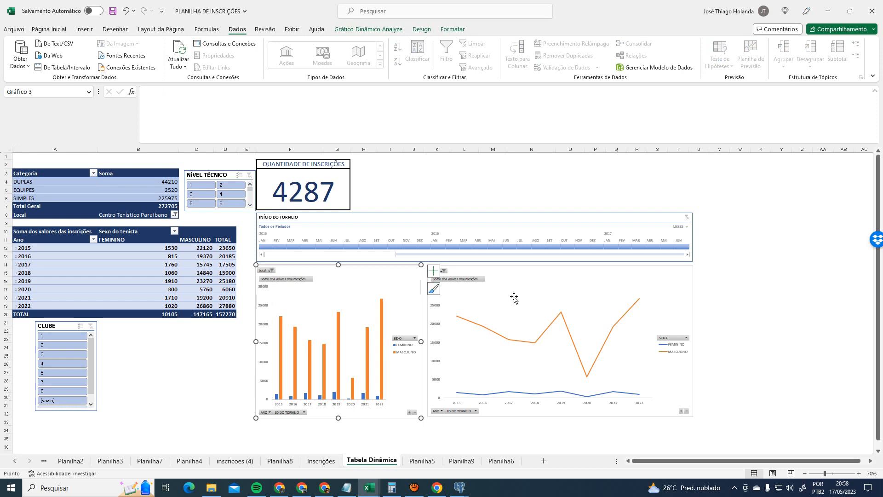
- Scroll the dashboard and inspect the line chart of yearly totals
scroll(515, 299, up, 2)
scroll(484, 271, up, 3)
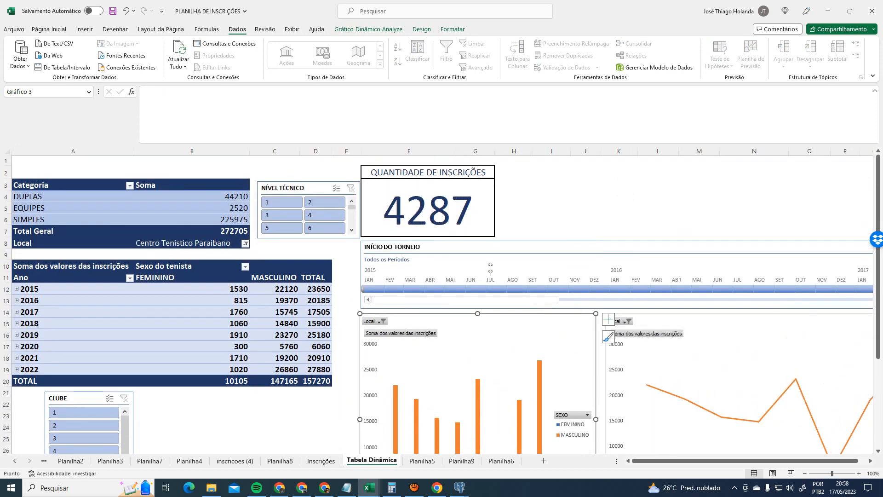
scroll(487, 273, down, 2)
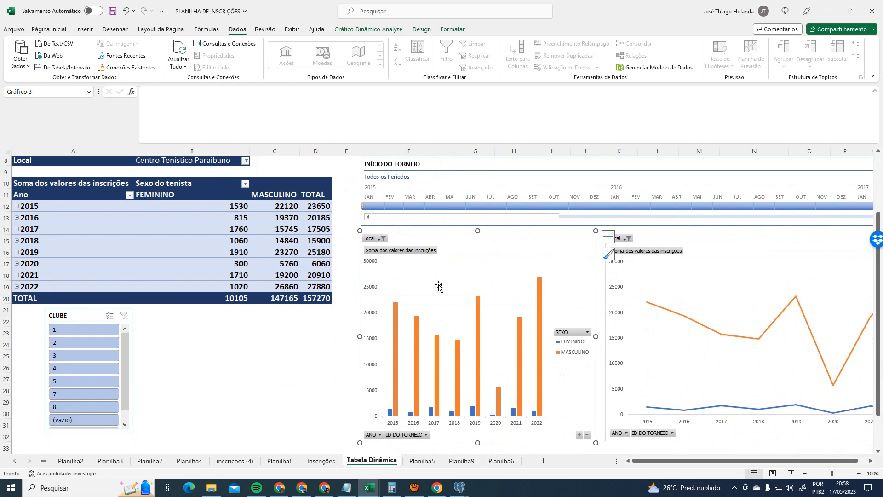
scroll(440, 285, up, 2)
scroll(520, 318, down, 2)
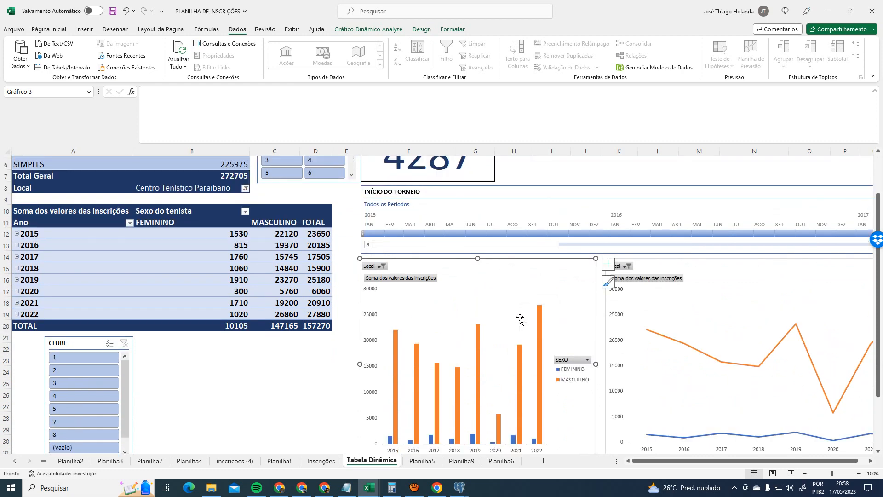
scroll(521, 321, up, 1)
scroll(520, 318, up, 2)
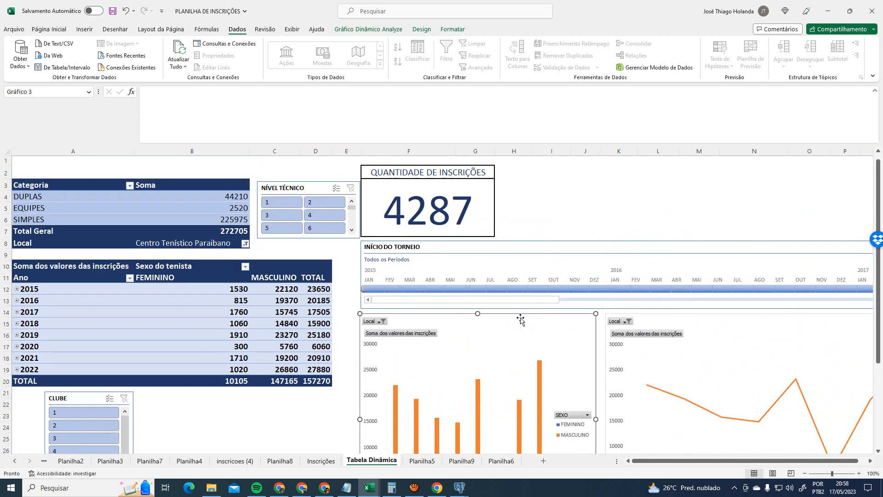
scroll(522, 320, down, 1)
click(725, 310)
scroll(732, 340, down, 2)
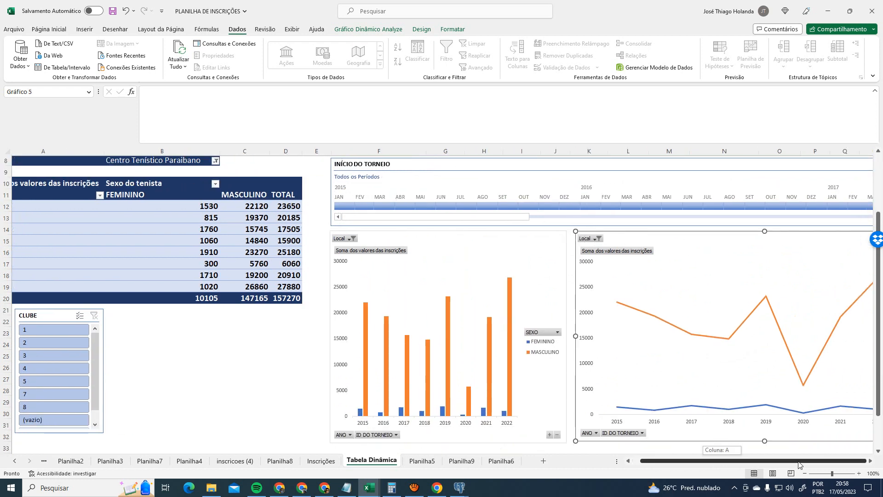
click(59, 222)
- Select the whole column pivot chart and browse its Formatar, Design and Analyze options
click(469, 299)
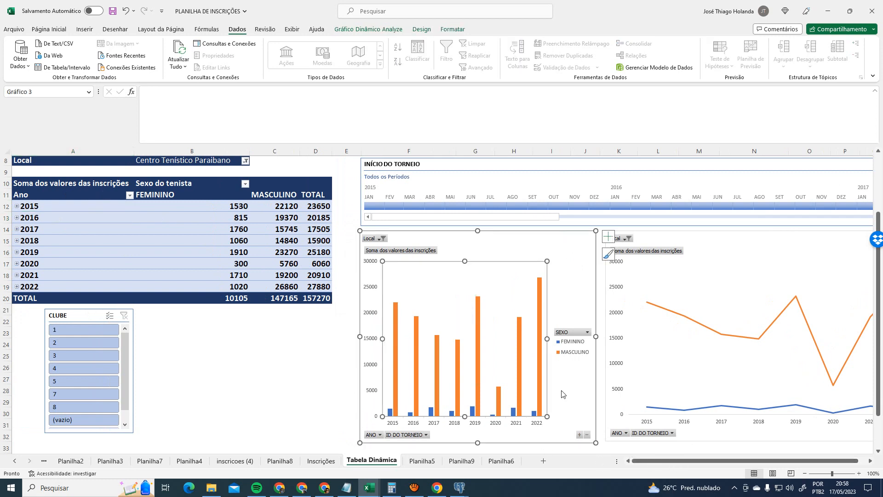
scroll(460, 336, up, 2)
click(474, 294)
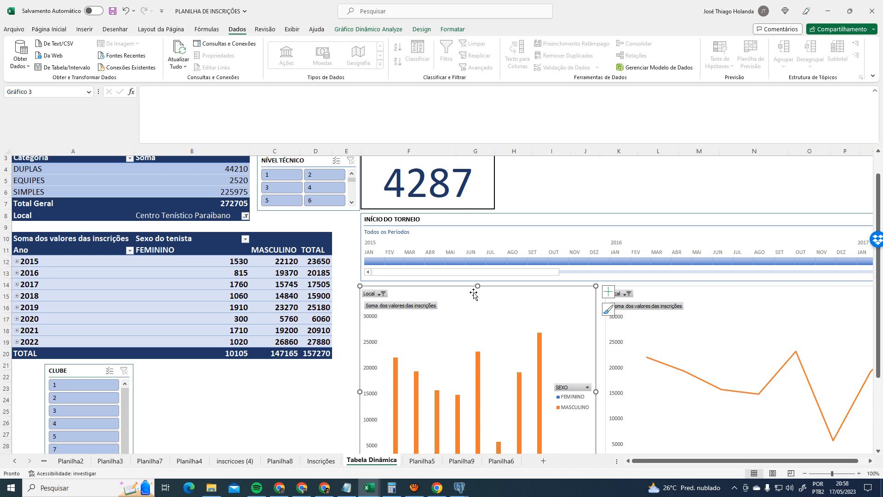
click(448, 30)
click(421, 29)
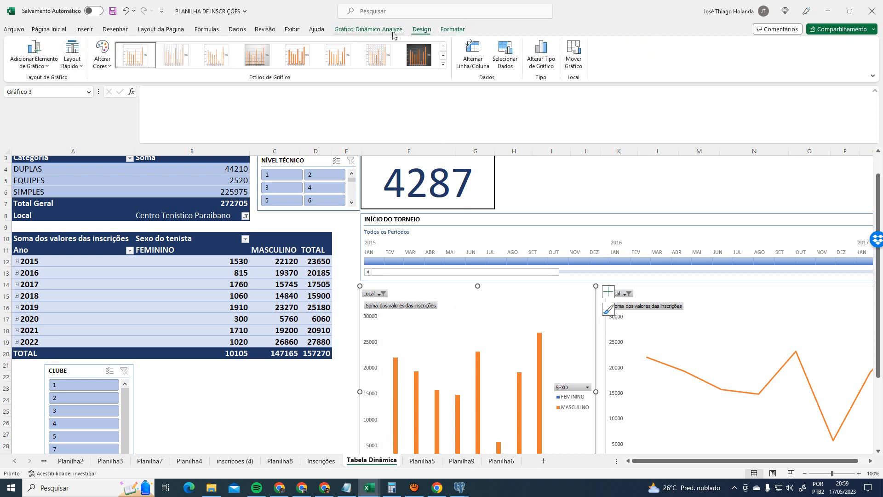
click(390, 31)
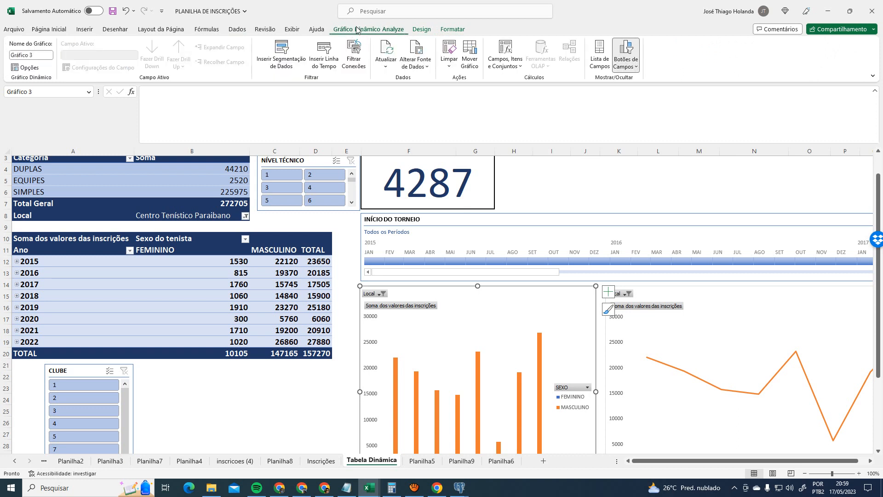
click(418, 65)
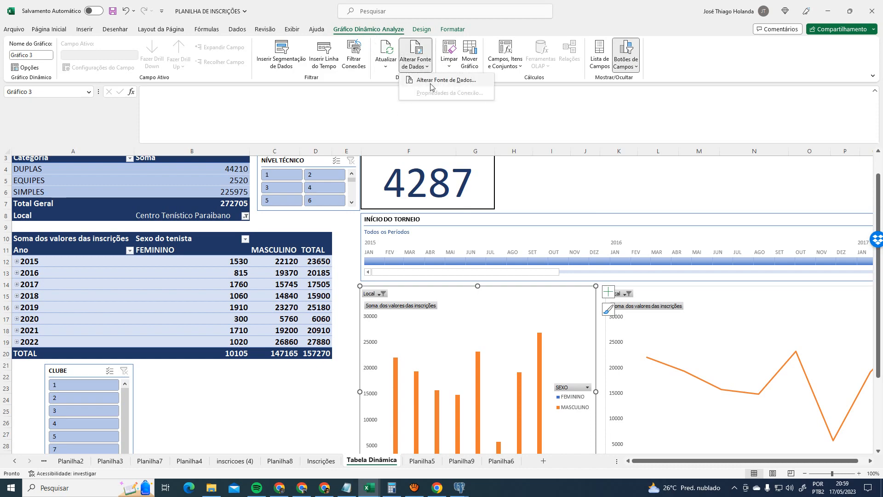
click(432, 82)
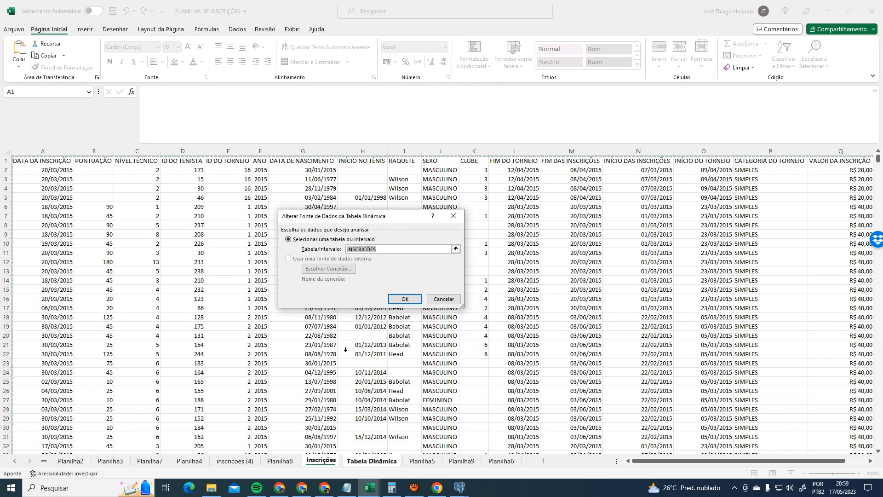
click(437, 299)
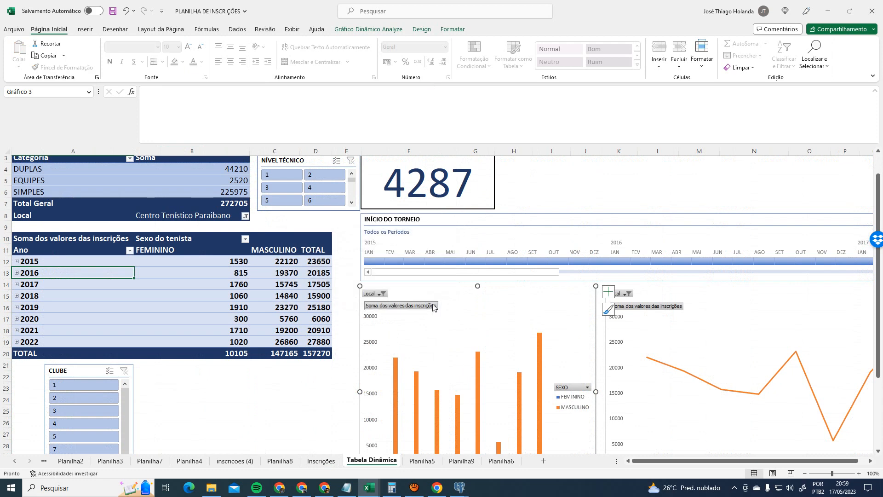
click(364, 30)
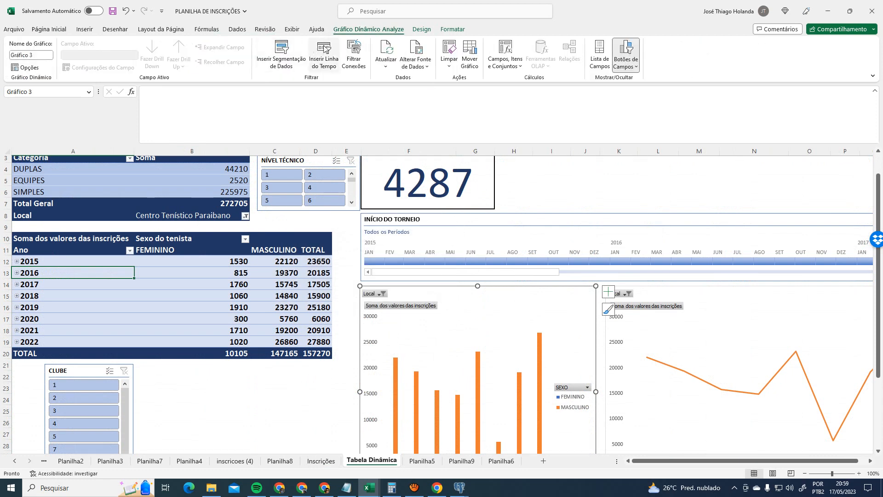
click(36, 69)
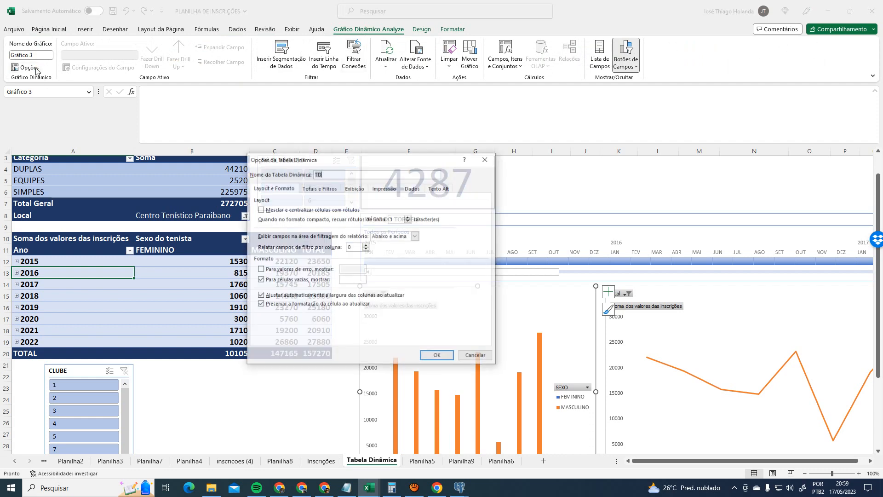
click(487, 160)
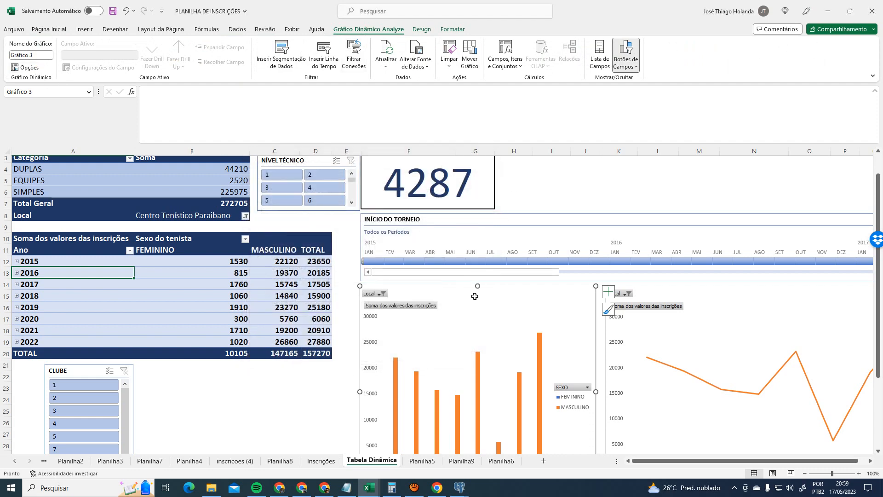
click(302, 400)
click(447, 299)
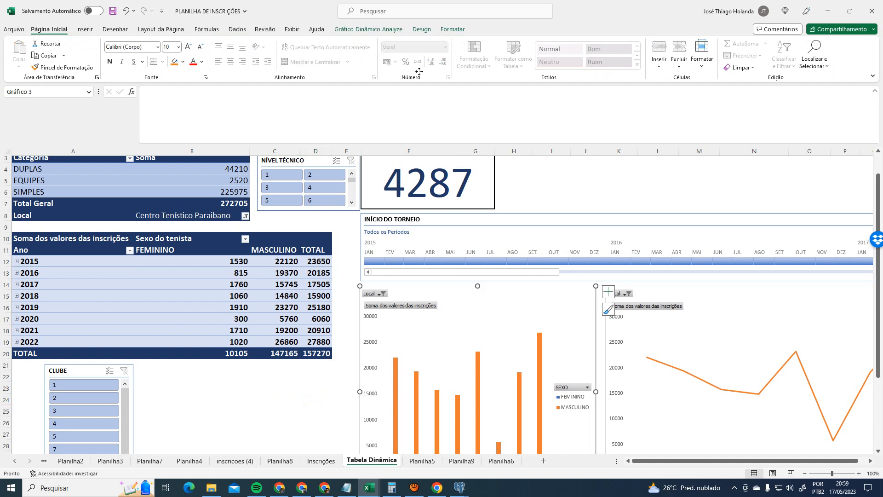
click(385, 28)
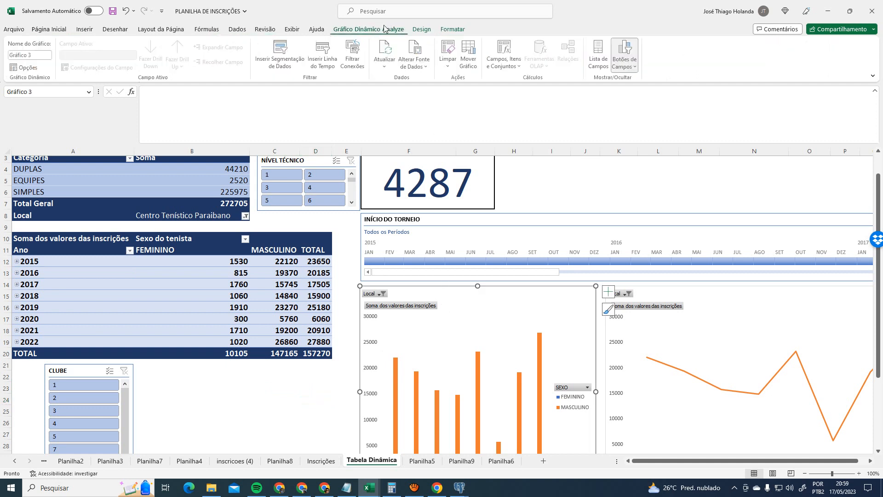
- Review all eight filter connections for the column chart and confirm CLUBE, INÍCIO DO TORNEIO, NÍVEL TÉCNICO, DATA DA INSCRIÇÃO
click(354, 59)
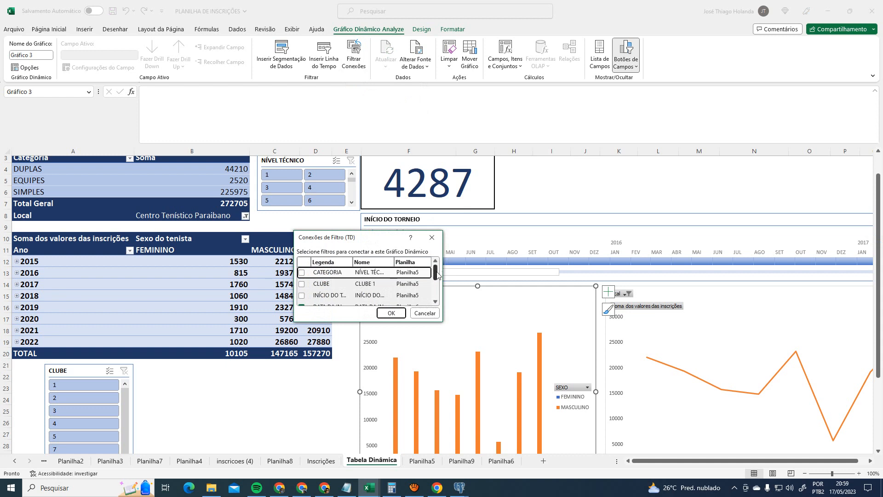
drag(442, 322, 594, 424)
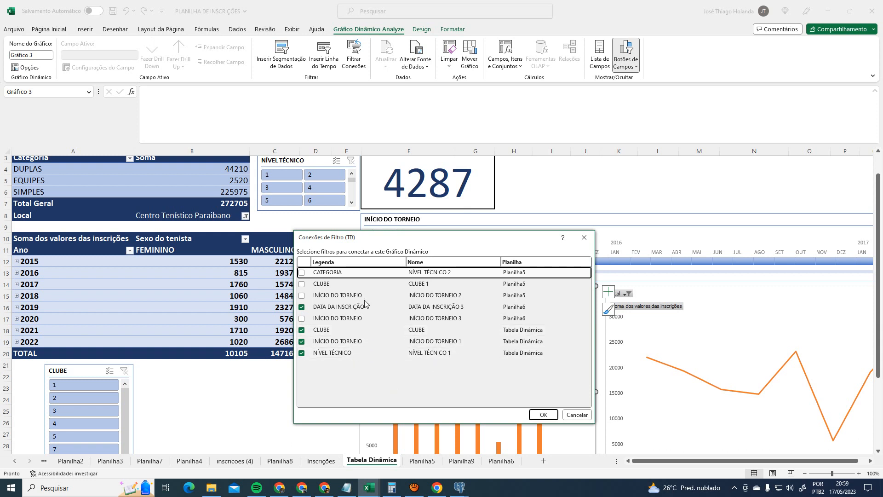
click(544, 415)
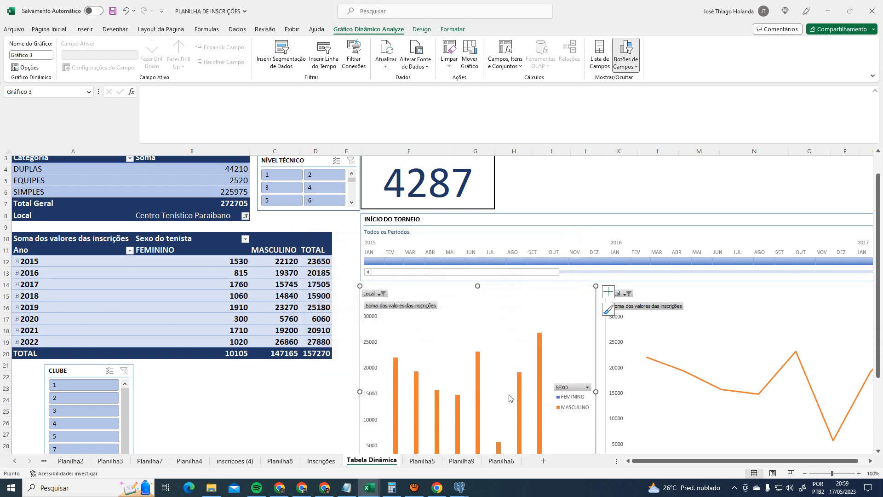
- Scroll through the dashboard and select the Ano header to move off the chart
mouse_move(477, 362)
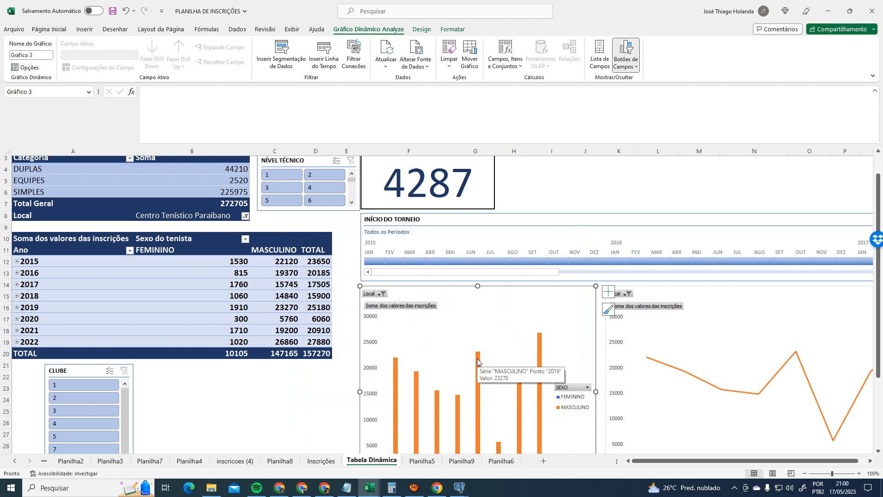
scroll(478, 361, down, 1)
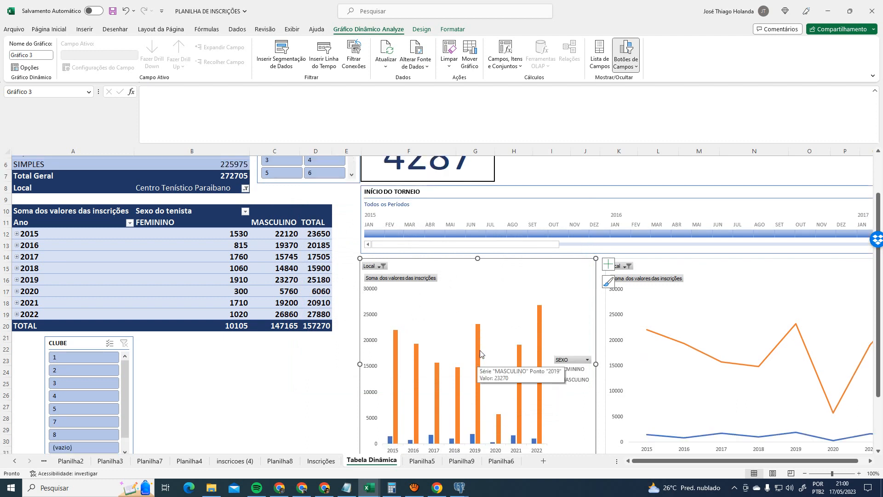
scroll(479, 352, down, 1)
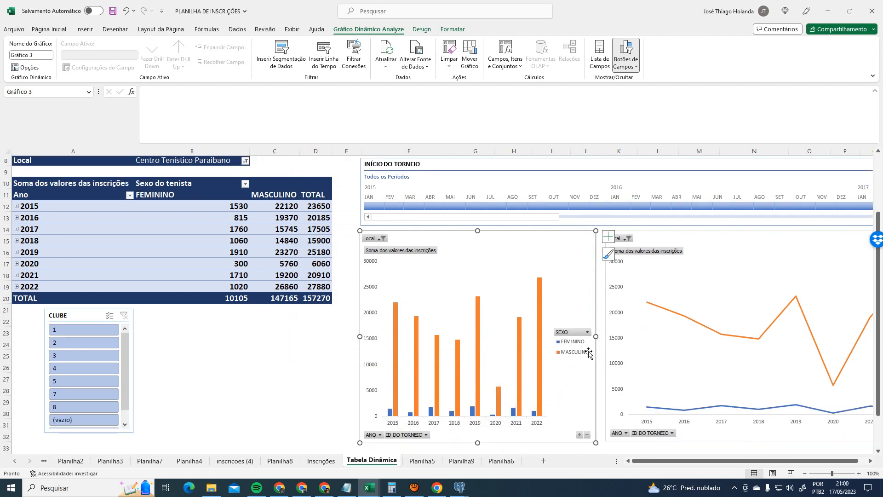
scroll(561, 344, up, 1)
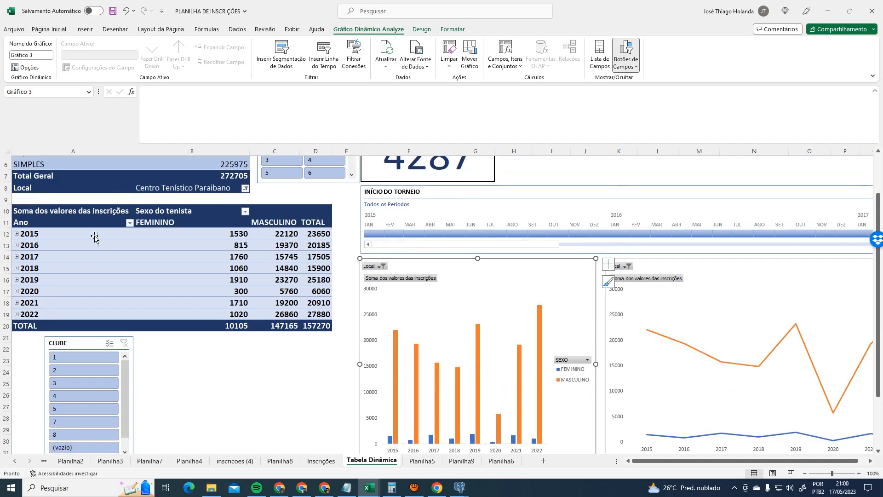
click(58, 220)
scroll(453, 336, up, 1)
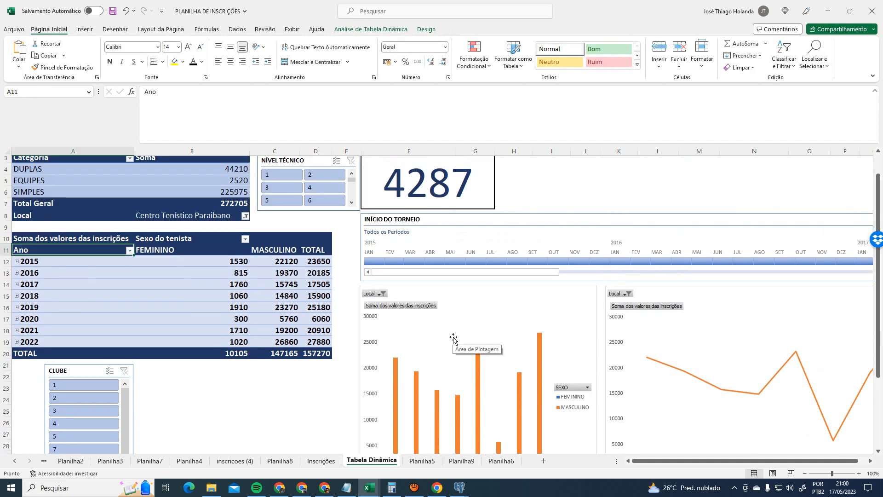
click(647, 291)
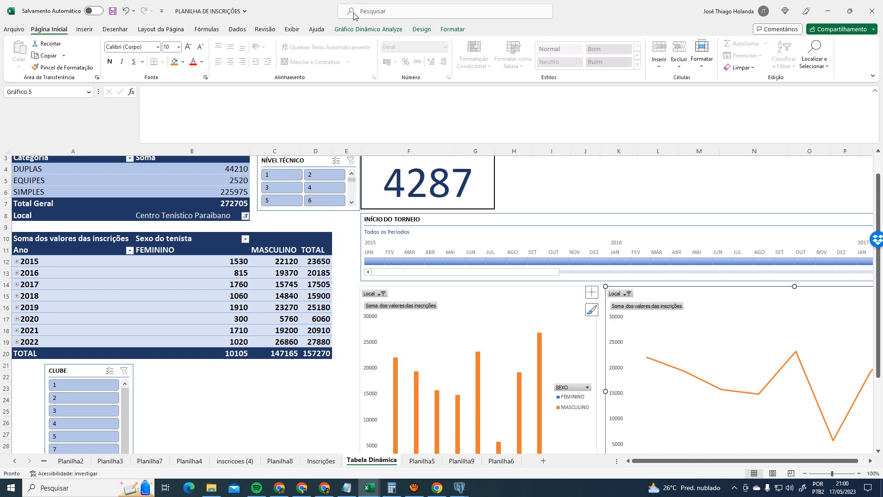
click(368, 29)
click(361, 61)
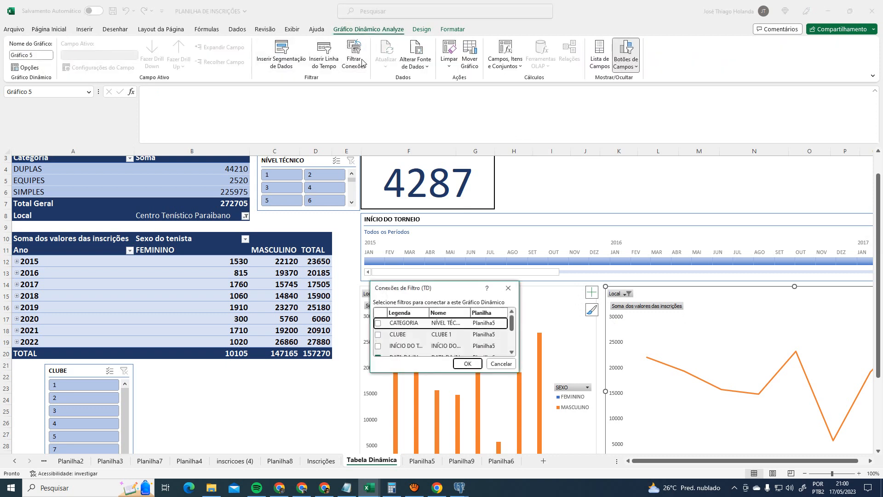
drag(517, 371, 631, 445)
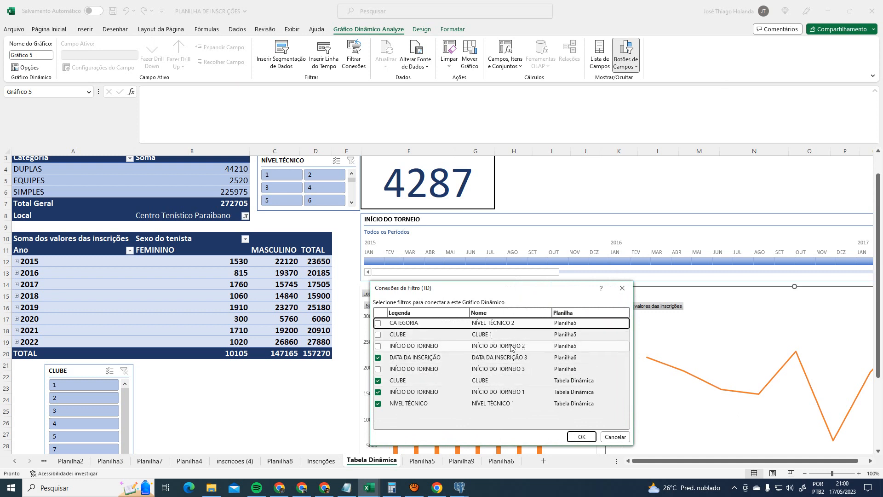
click(622, 288)
scroll(302, 213, up, 1)
click(303, 213)
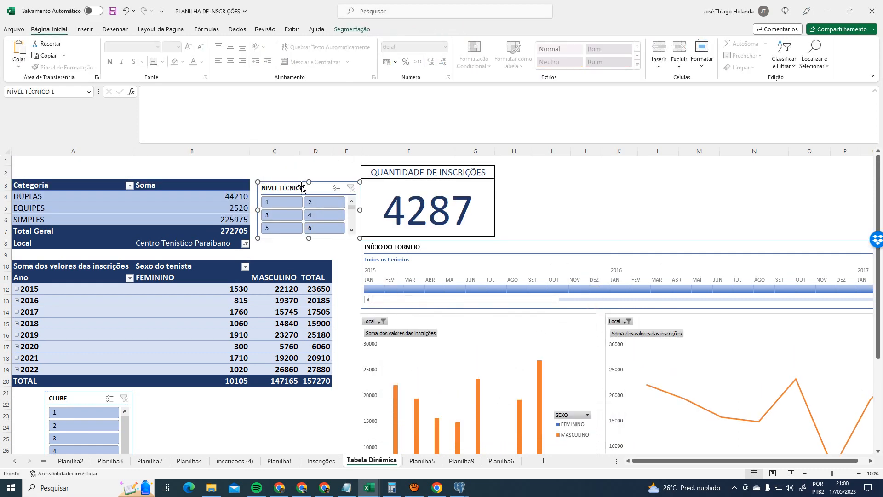
click(347, 30)
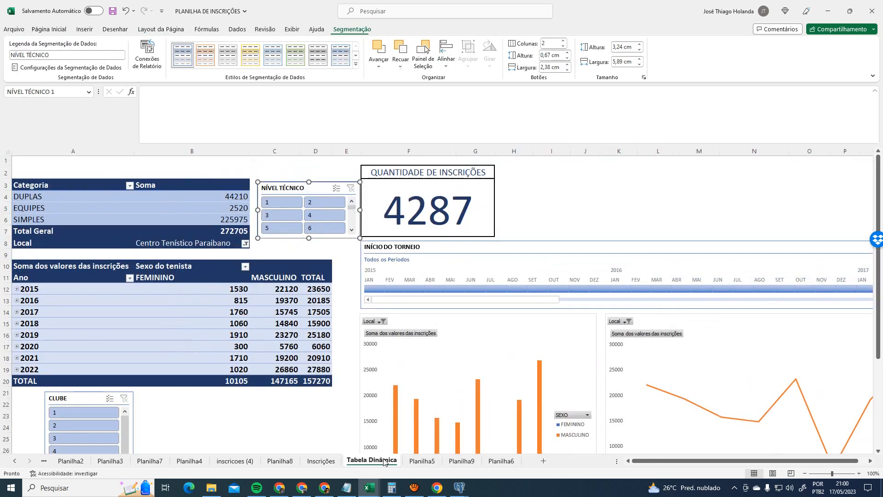
click(73, 399)
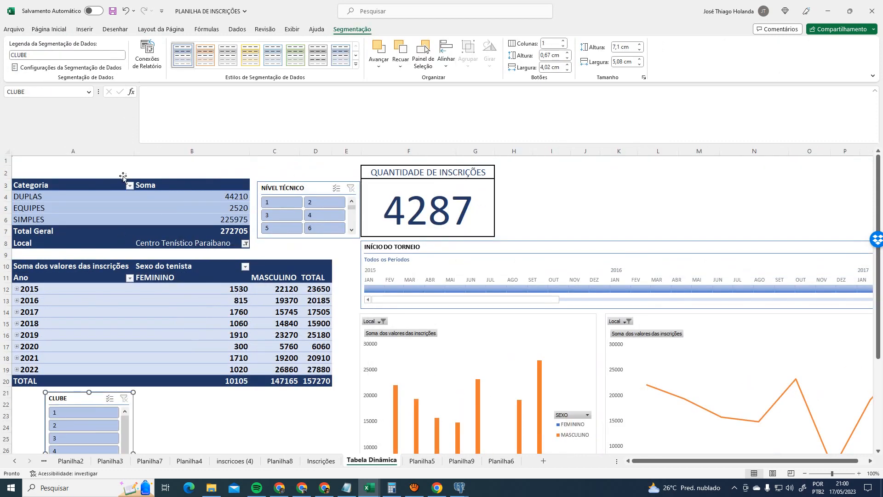
click(190, 182)
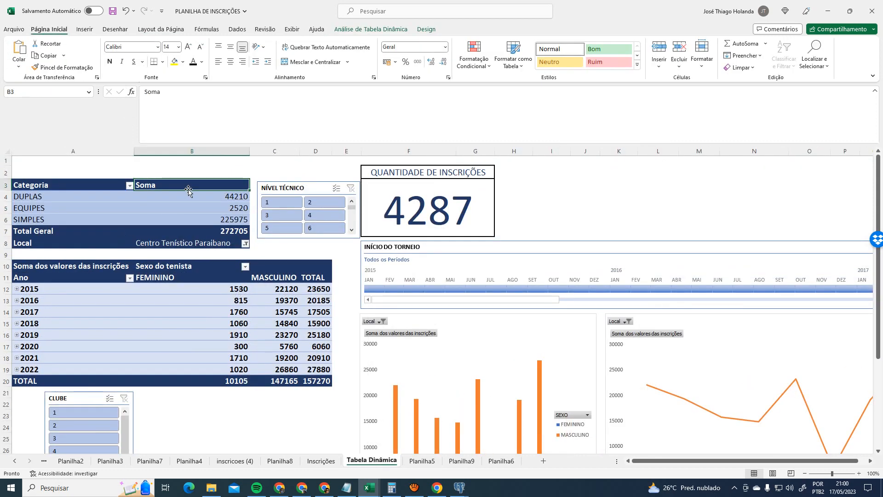
click(294, 185)
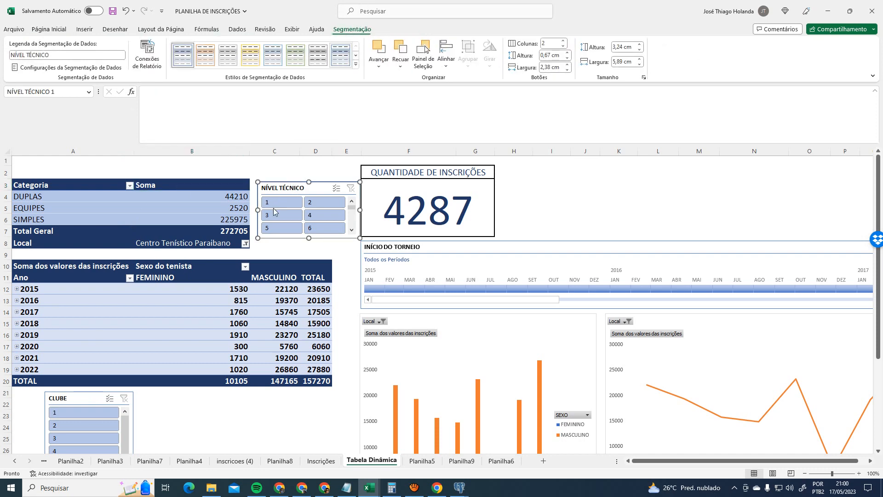
click(308, 254)
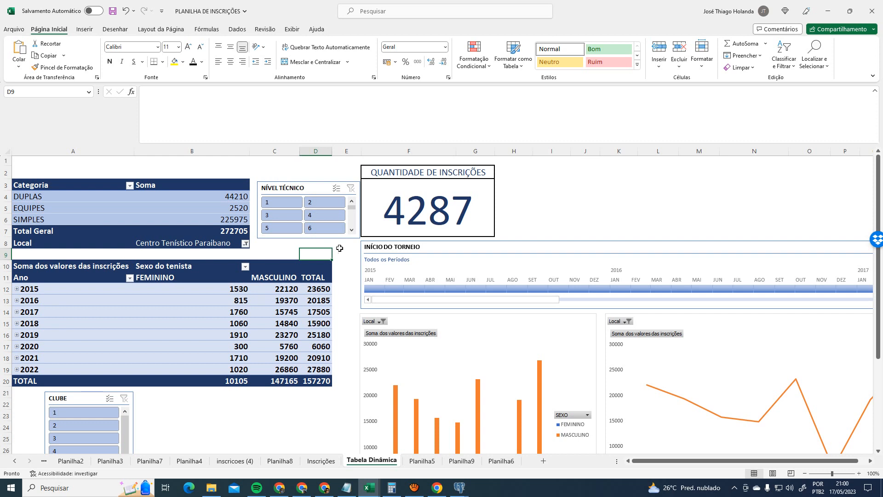
click(299, 191)
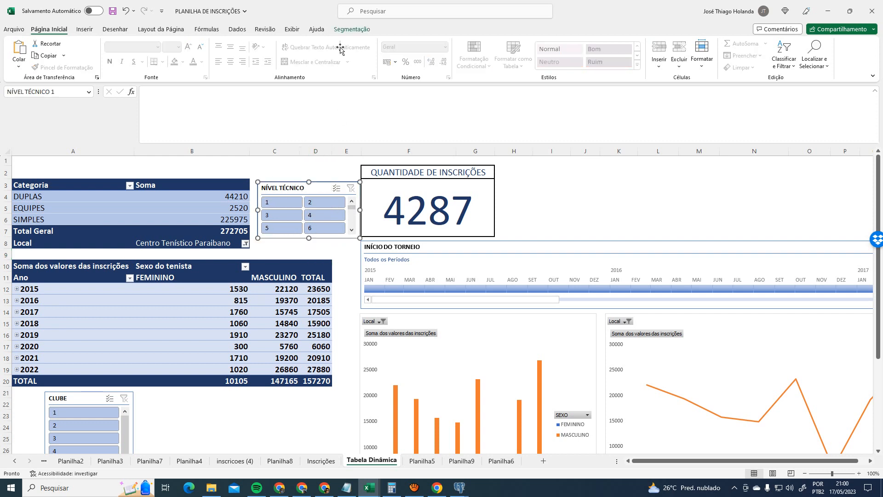
click(352, 29)
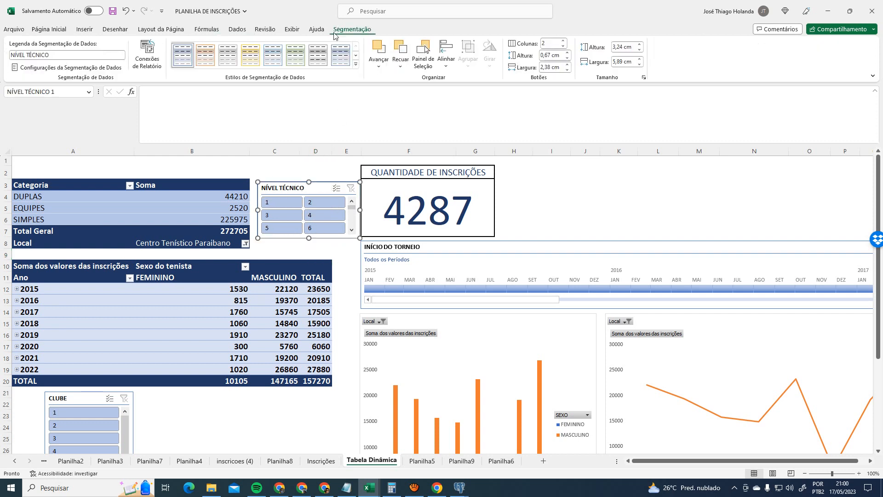
click(148, 54)
scroll(553, 388, down, 2)
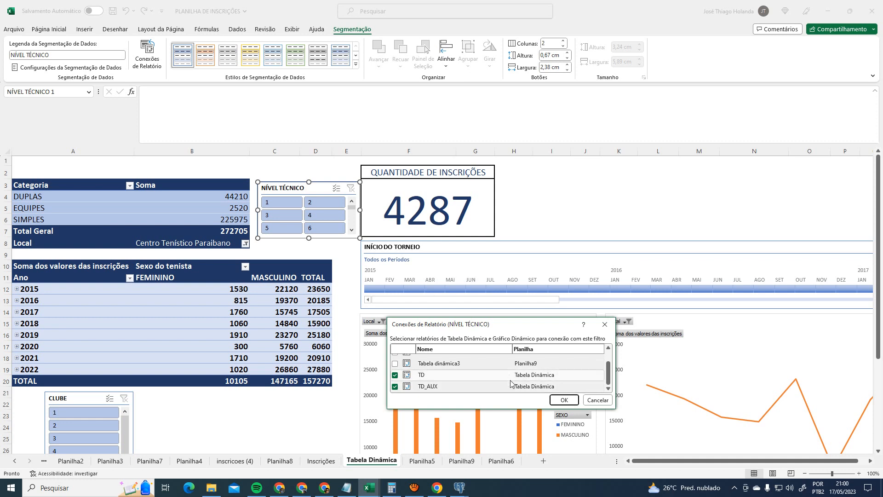
click(564, 400)
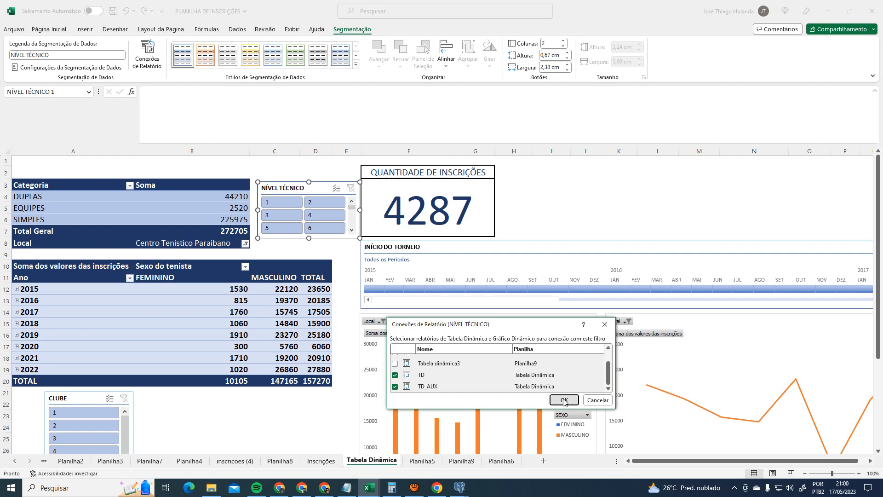
click(163, 217)
click(173, 293)
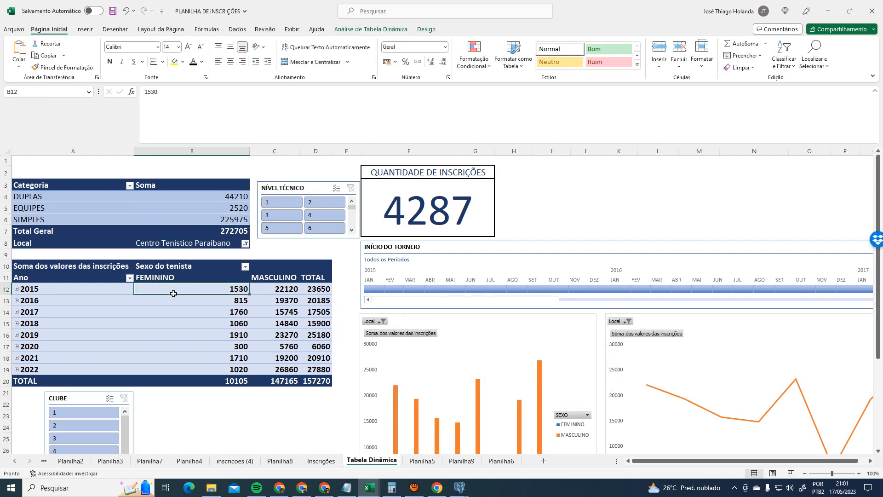
- Test the NÍVEL TÉCNICO slicer with level 1, then clear its filter
click(280, 200)
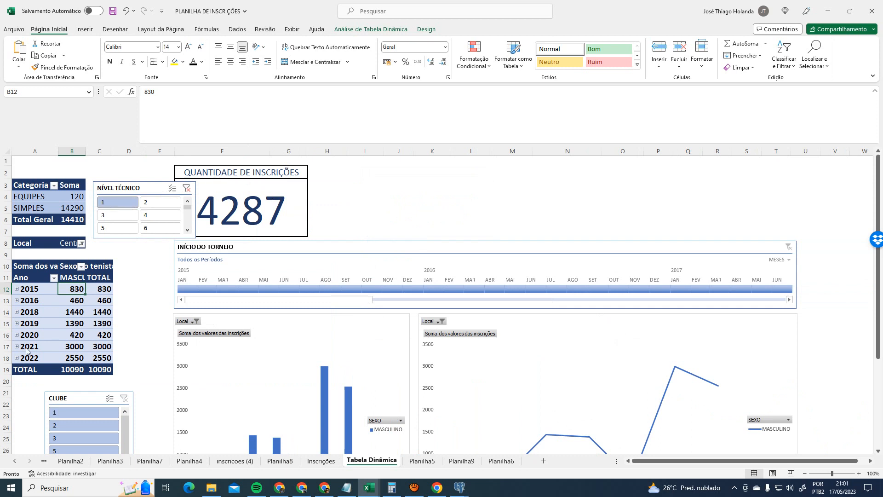
scroll(71, 303, down, 1)
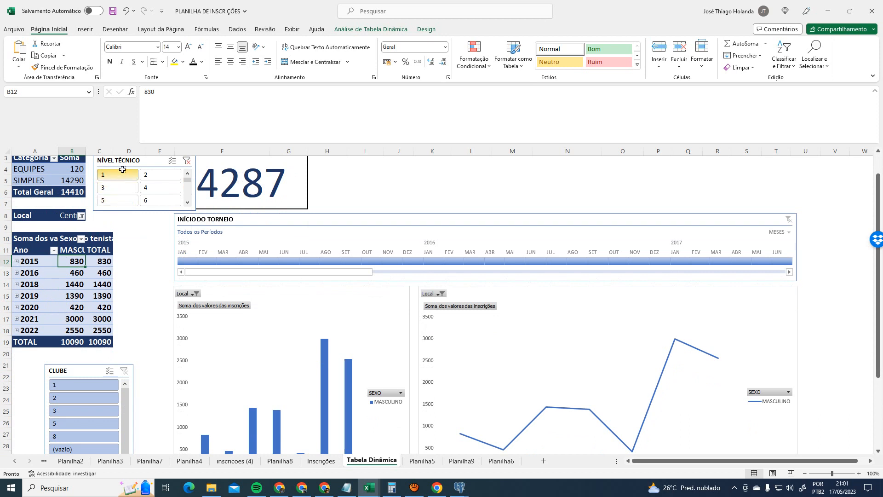
scroll(133, 189, up, 1)
click(186, 188)
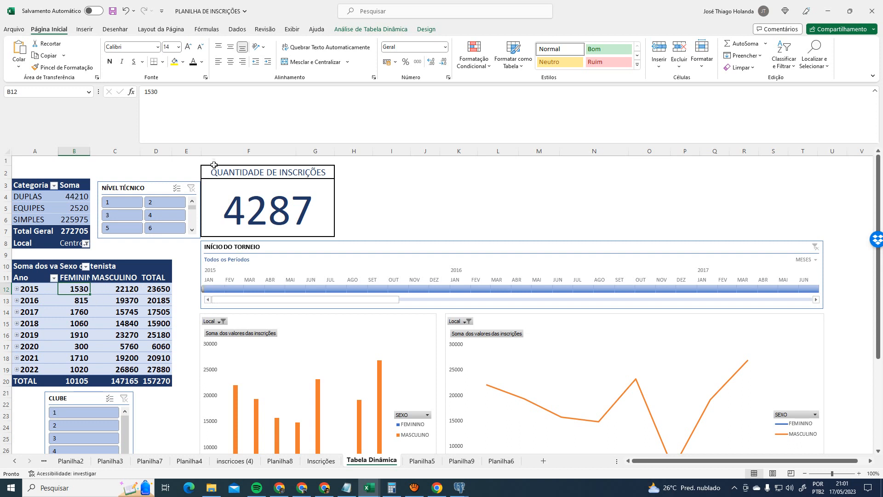
- Widen columns D, C and B so the FEMININO, MASCULINO and TOTAL values fit, then select B4:B6
drag(173, 152, 208, 151)
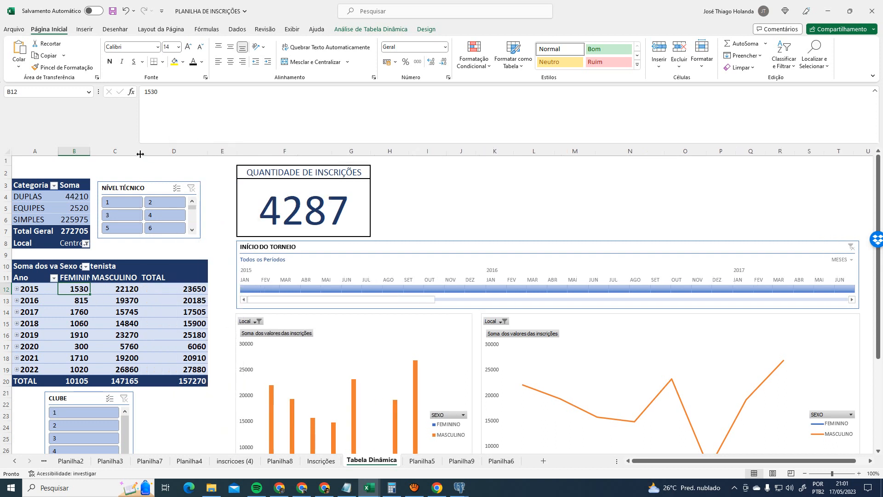
drag(145, 155, 168, 152)
drag(89, 152, 125, 151)
click(28, 289)
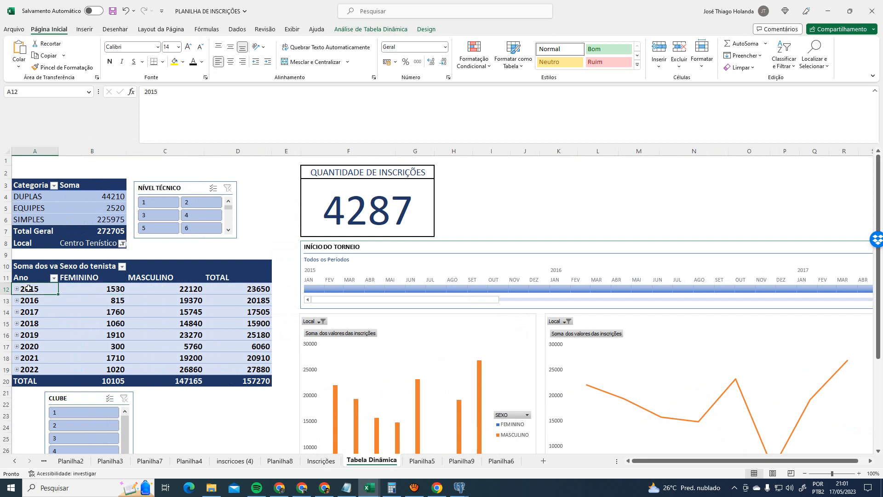
click(95, 289)
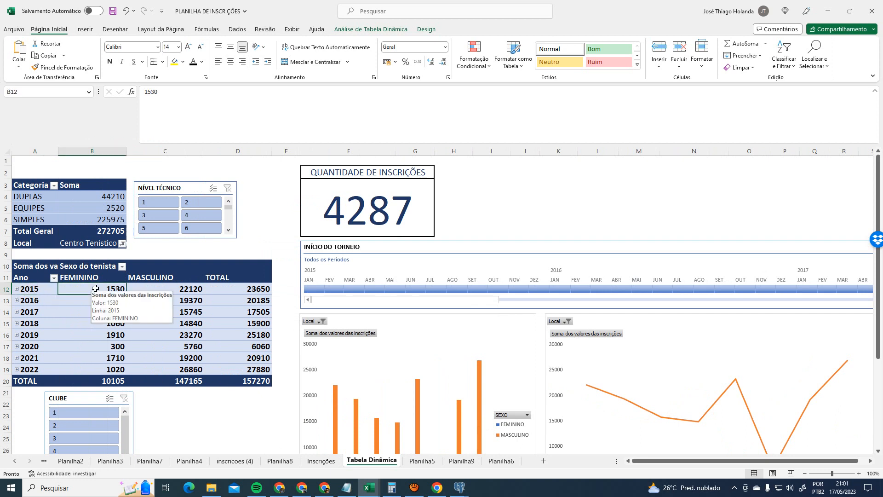
drag(95, 198, 95, 220)
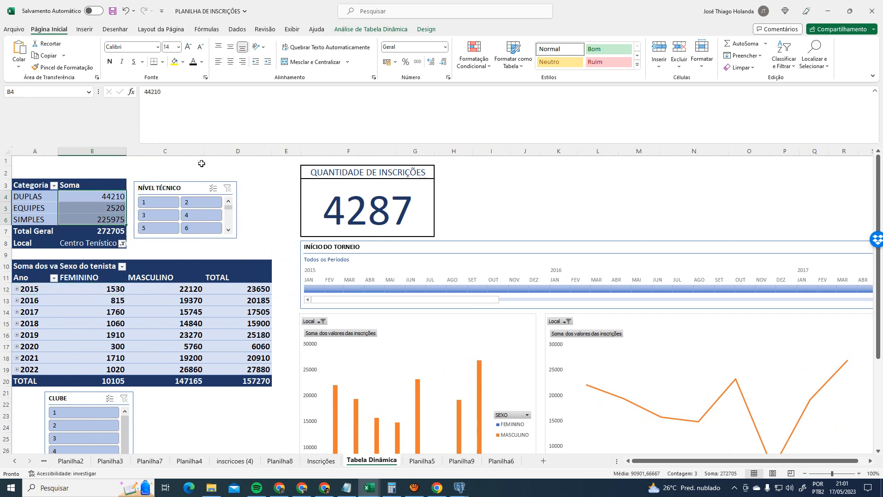
- Apply Moeda currency format to the category sums B4:B6 and the Total Geral value B7
click(445, 47)
click(405, 105)
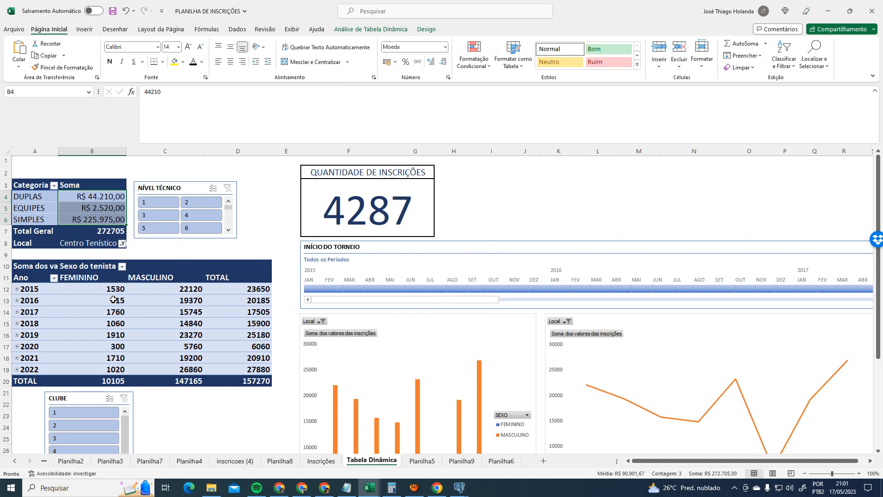
drag(113, 288, 247, 380)
click(109, 231)
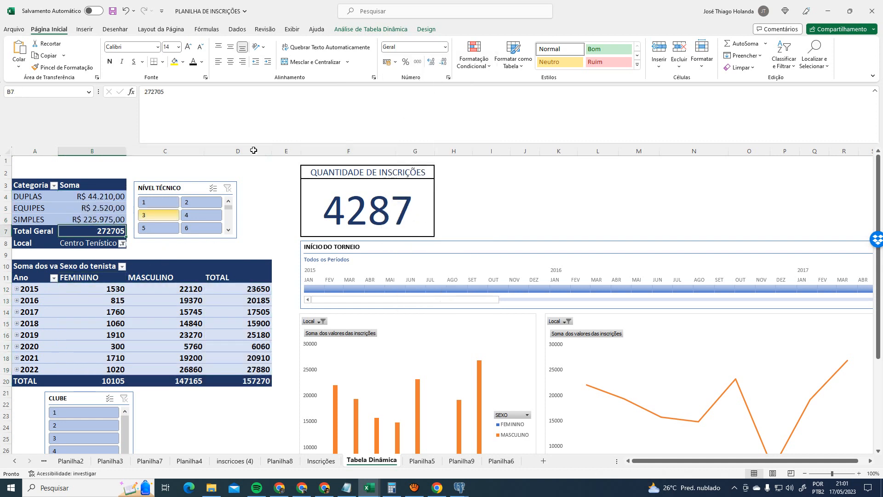
click(386, 62)
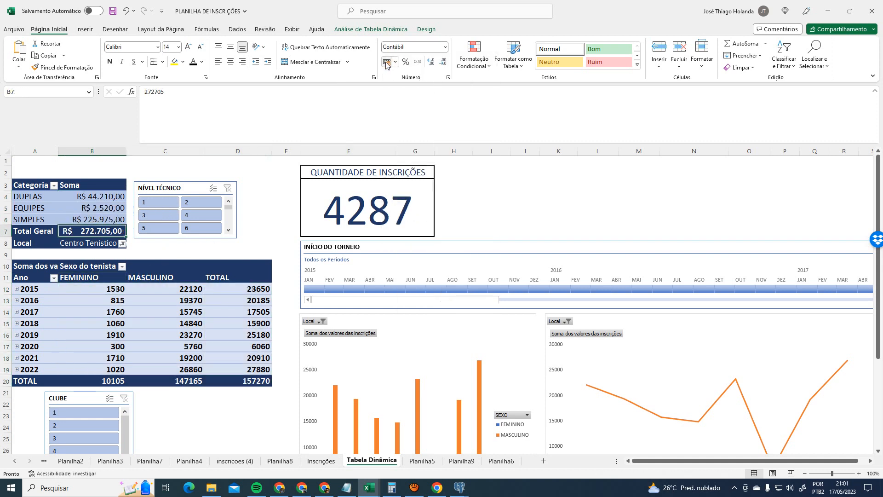
click(444, 47)
click(405, 104)
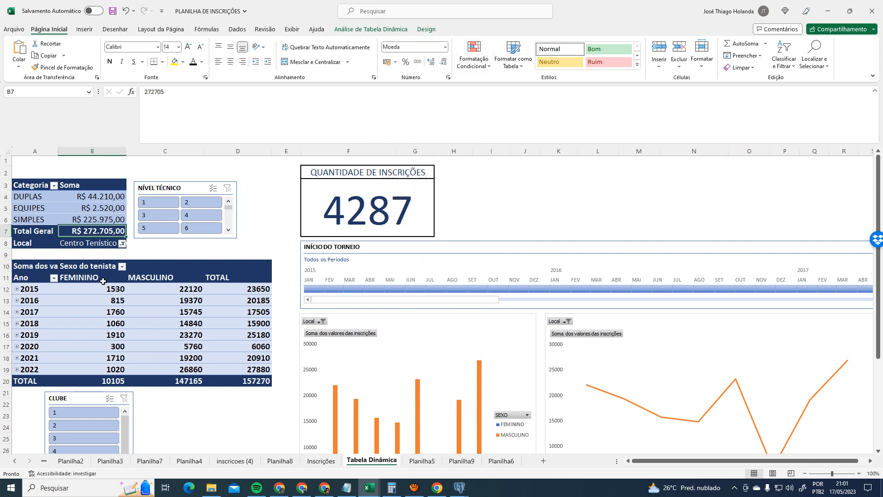
- Format the yearly values B12:D20 as Moeda currency
drag(103, 289, 257, 381)
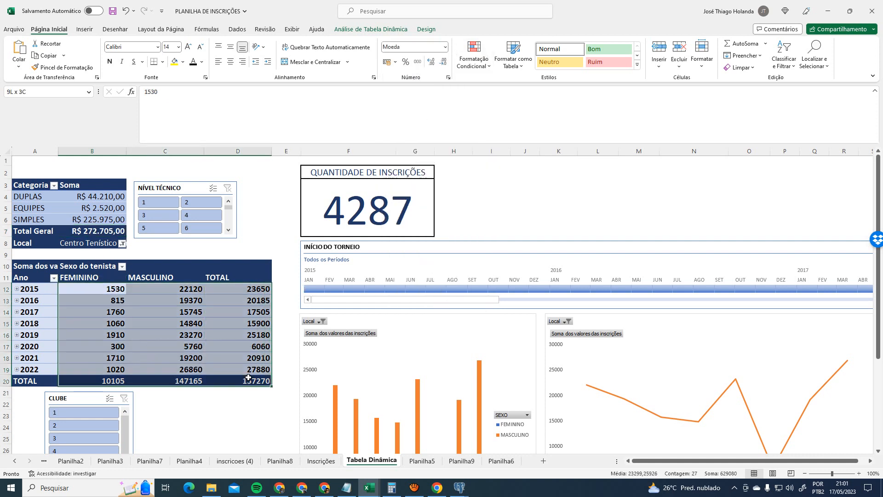
click(445, 46)
click(405, 105)
- Check the 2015 row's FEMININO, MASCULINO and TOTAL values, then expand 2015 into its sub-rows
click(201, 323)
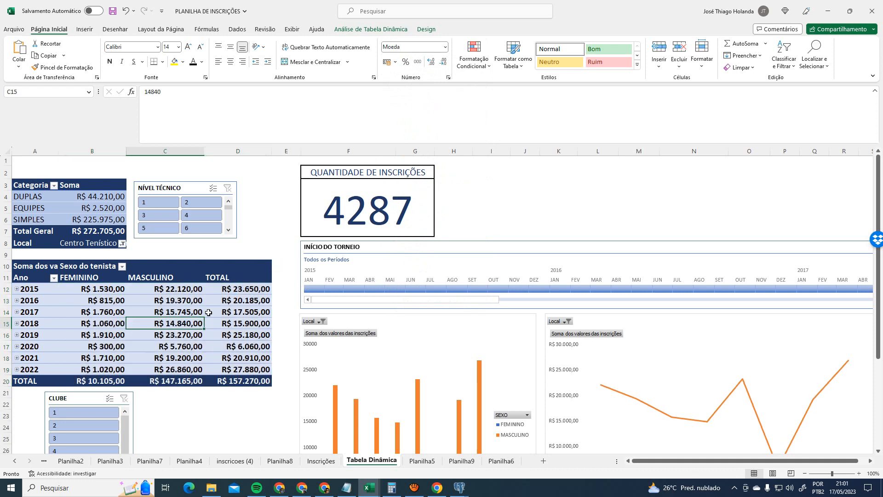
click(31, 289)
click(114, 293)
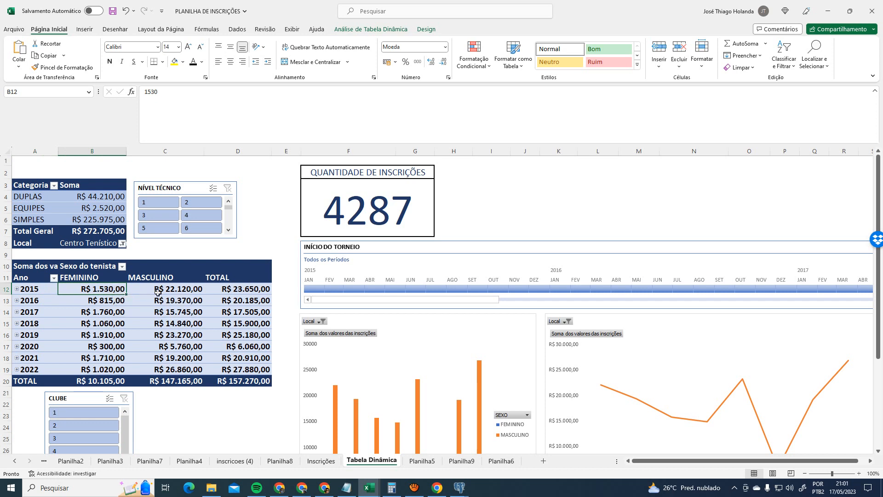
click(179, 292)
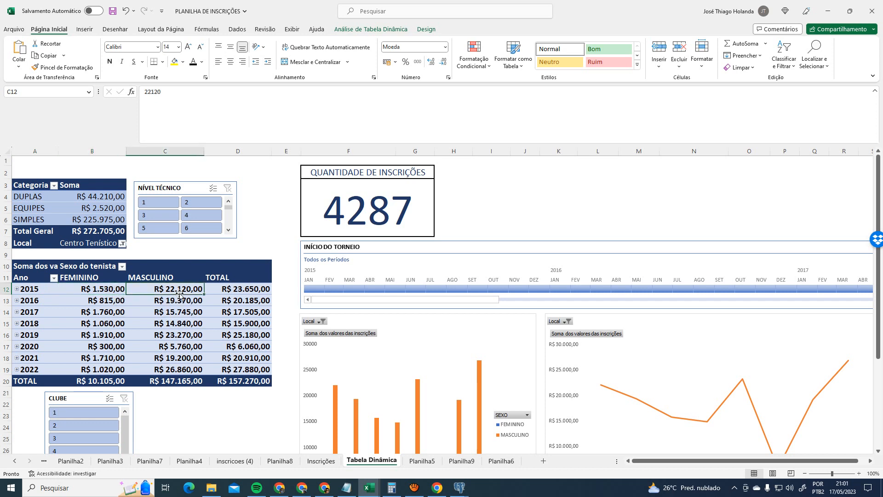
click(241, 292)
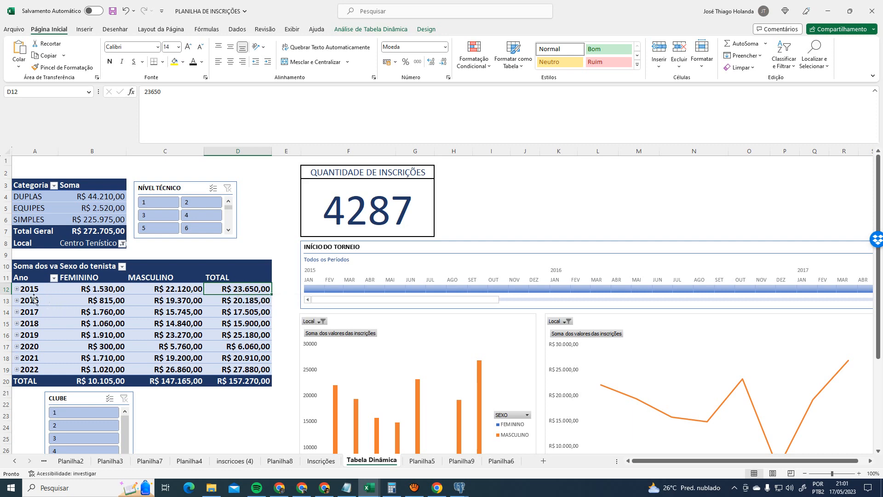
click(17, 289)
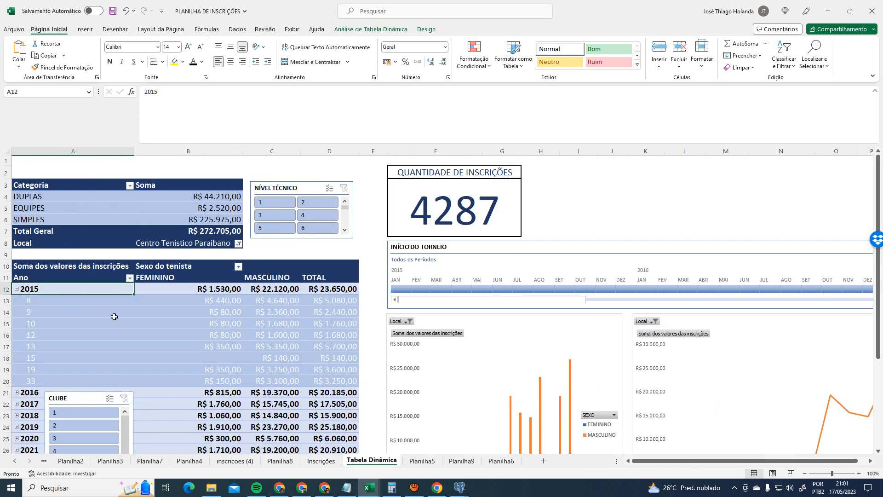
- Inspect the 2015 sub-item amounts, then collapse 2015 back to its yearly total
click(51, 302)
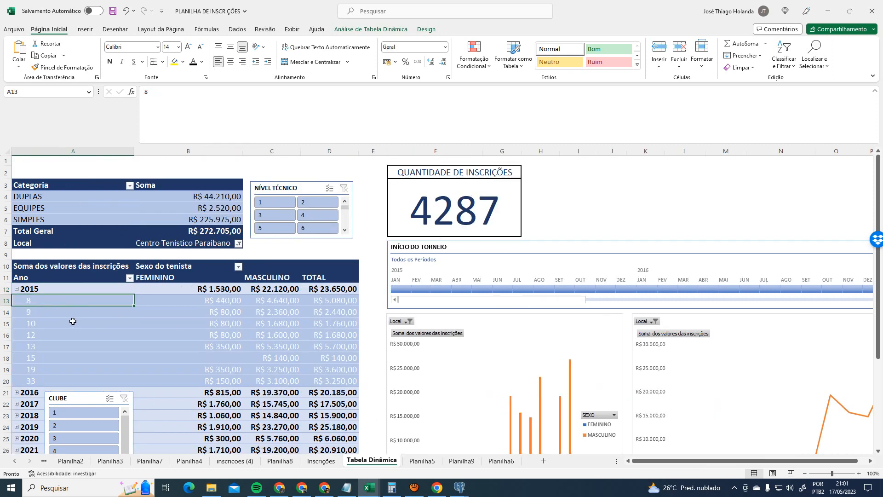
click(225, 301)
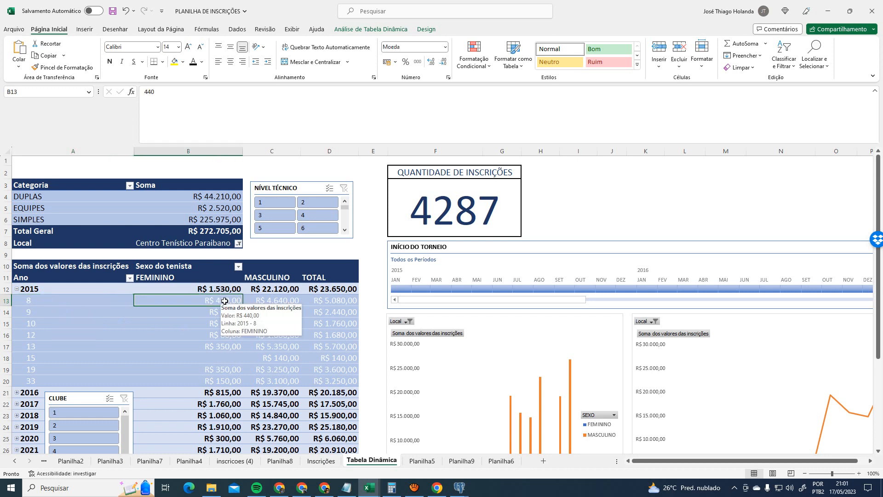
click(287, 300)
click(340, 300)
click(46, 308)
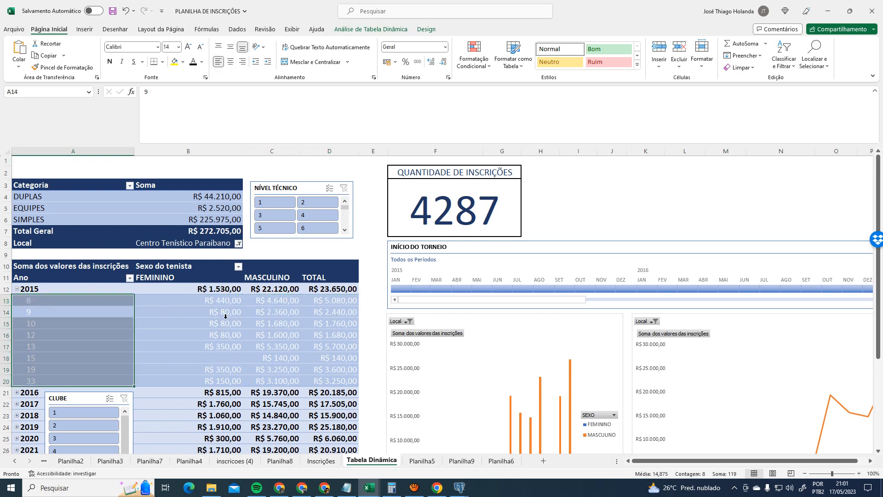
click(226, 319)
click(13, 288)
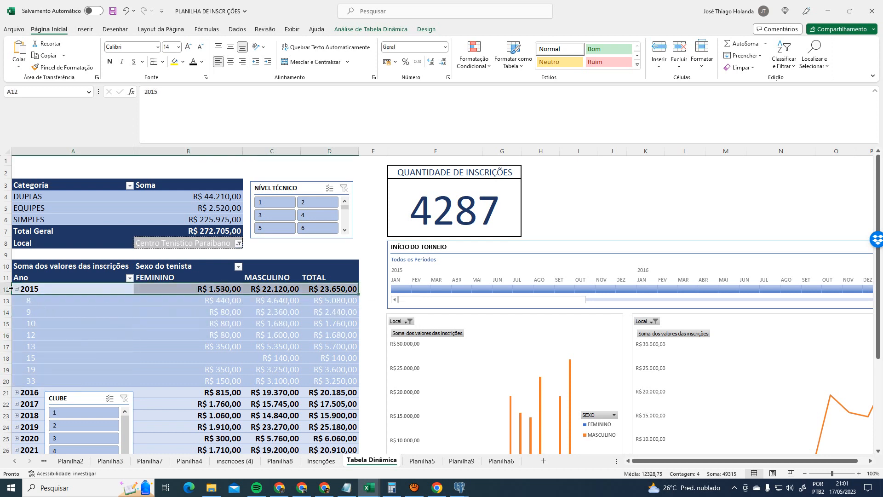
click(17, 289)
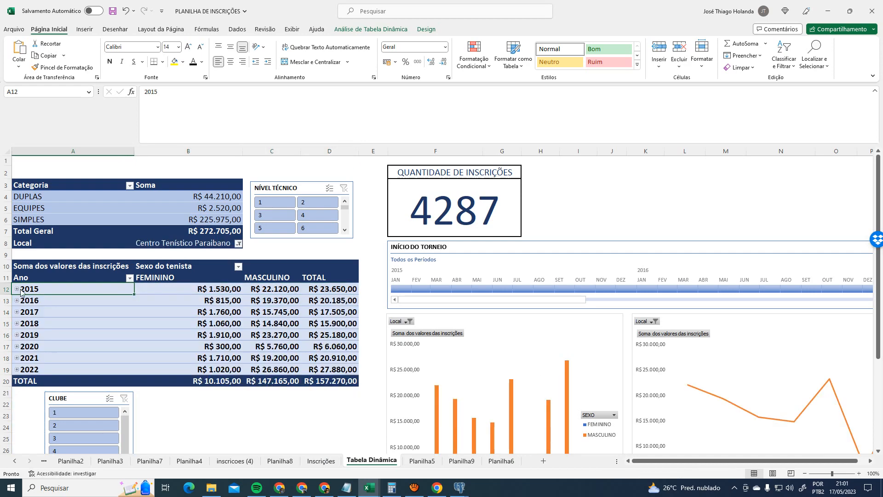
- Check the registration records on the Inscrições sheet and return to the Tabela Dinâmica dashboard's analysis tools
click(322, 461)
click(366, 262)
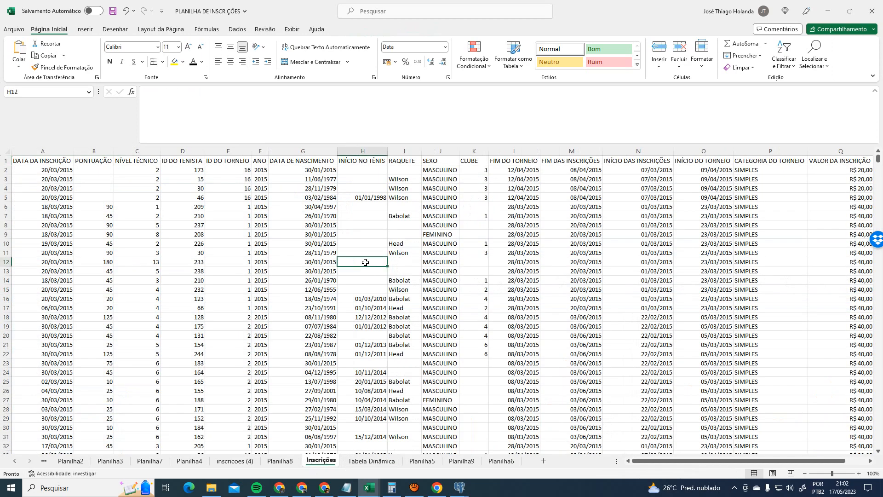
click(373, 460)
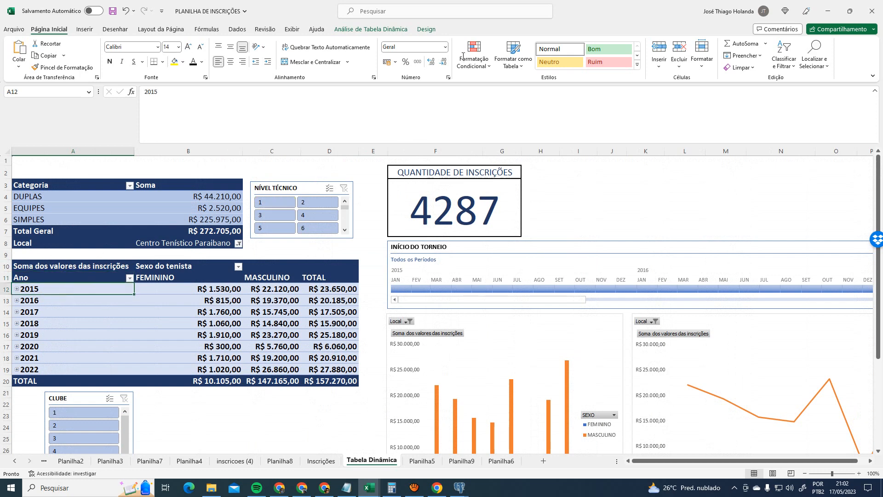
click(370, 30)
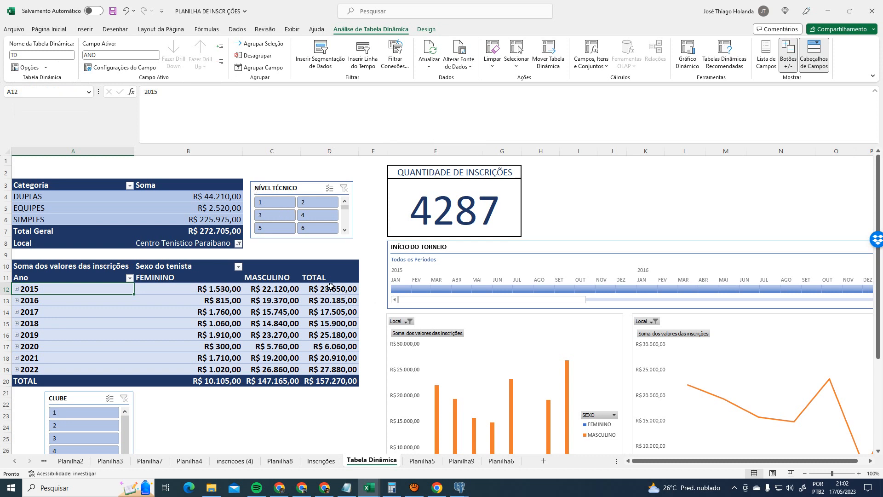
click(460, 62)
click(466, 82)
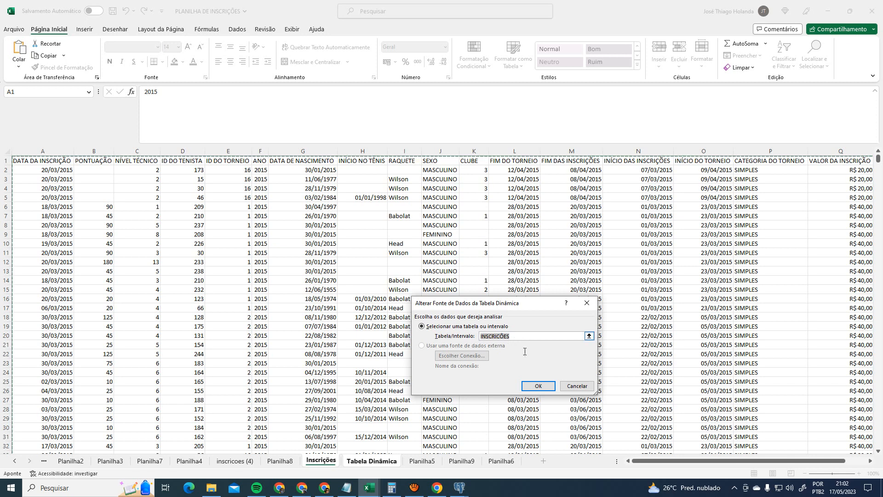
click(577, 387)
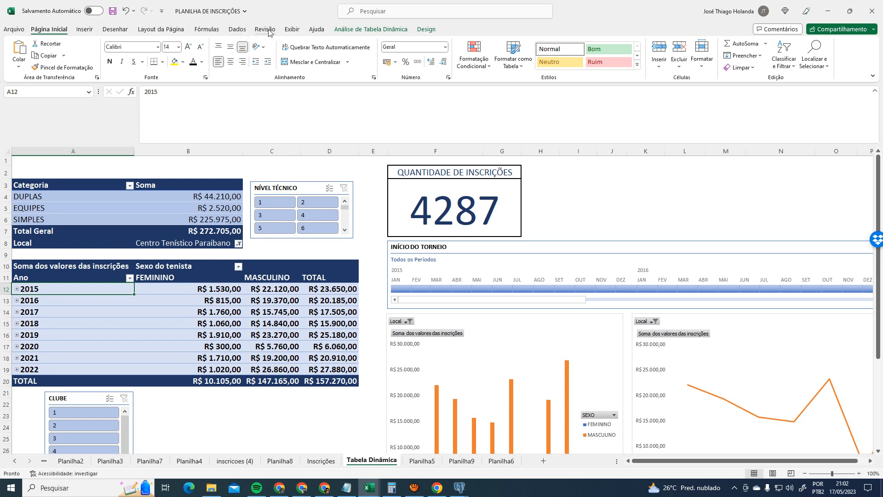
- Cancel a new Definir Nome entry on Fórmulas and open the Gerenciador de Nomes list of defined names
click(209, 31)
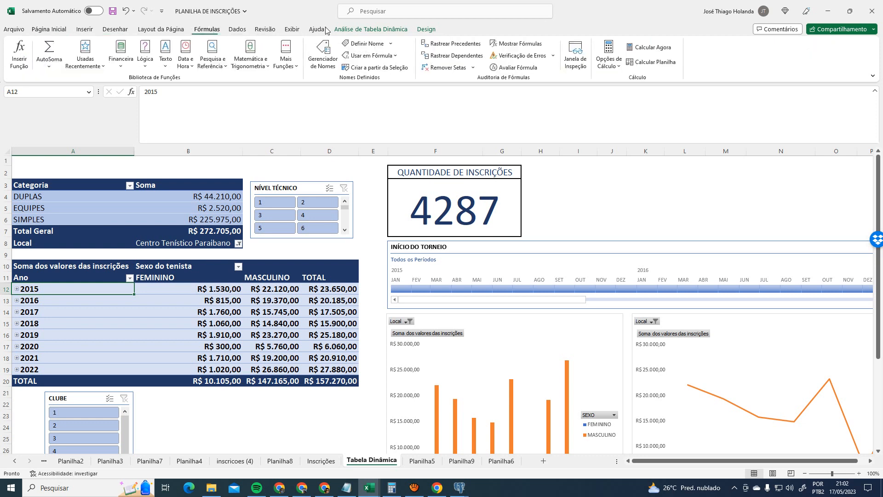
click(391, 44)
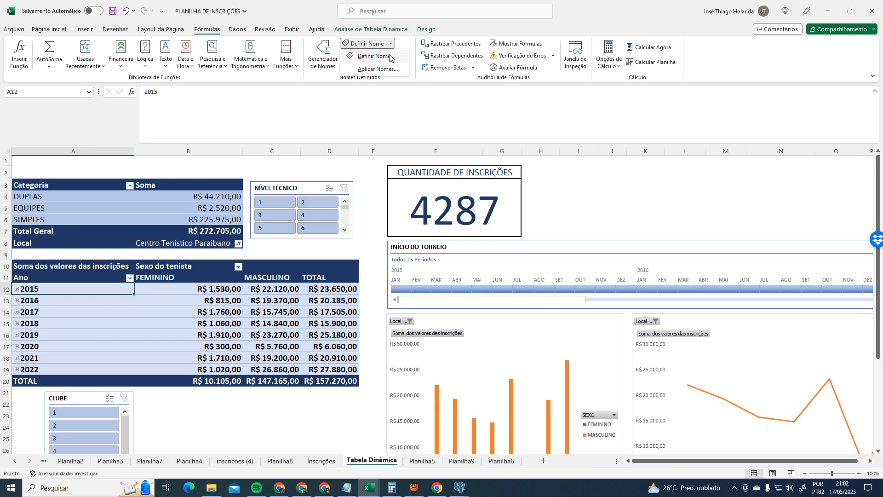
click(389, 57)
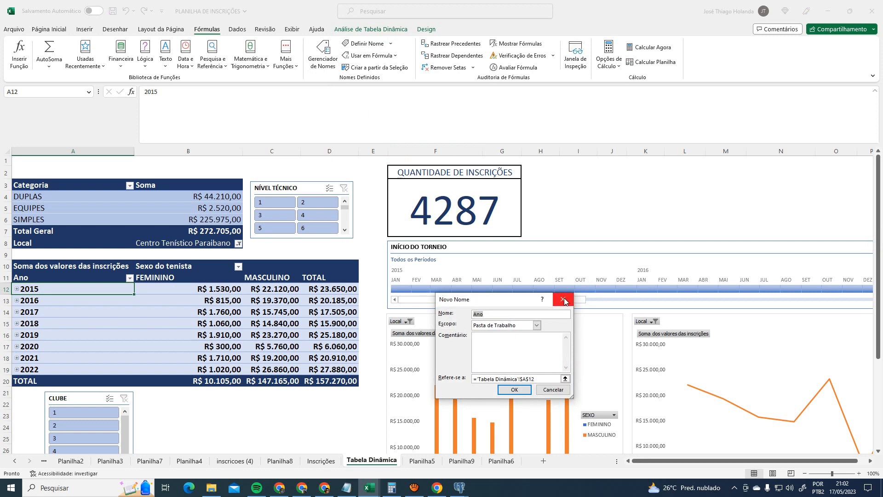
click(564, 299)
click(323, 48)
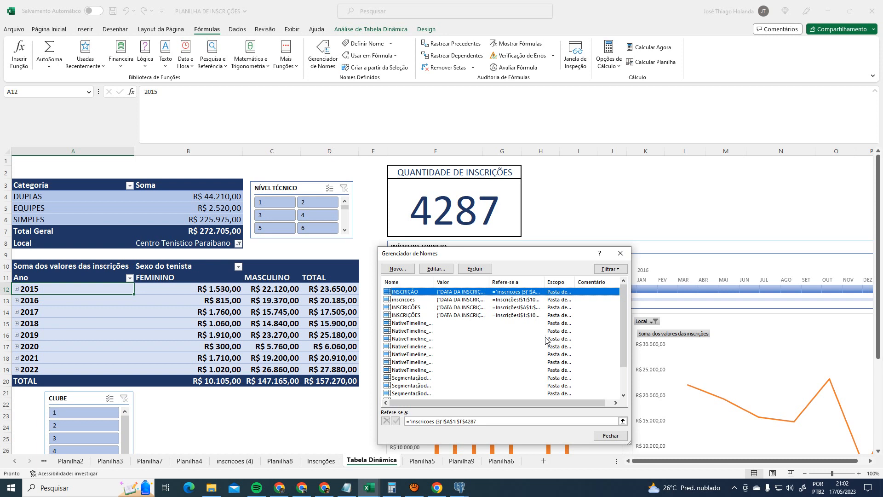
- Enlarge the Name Manager and its Nome column, then compare the two INSCRIÇÕES entries' references
drag(637, 299, 793, 299)
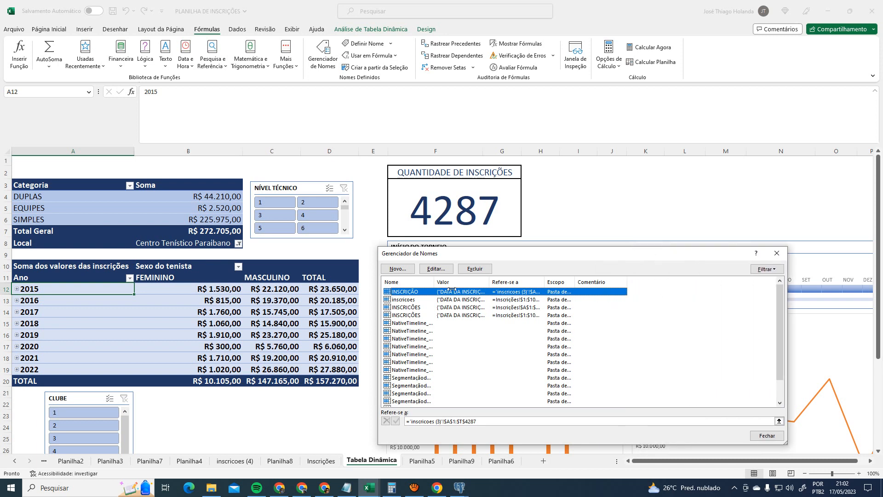
drag(435, 280, 481, 280)
click(415, 307)
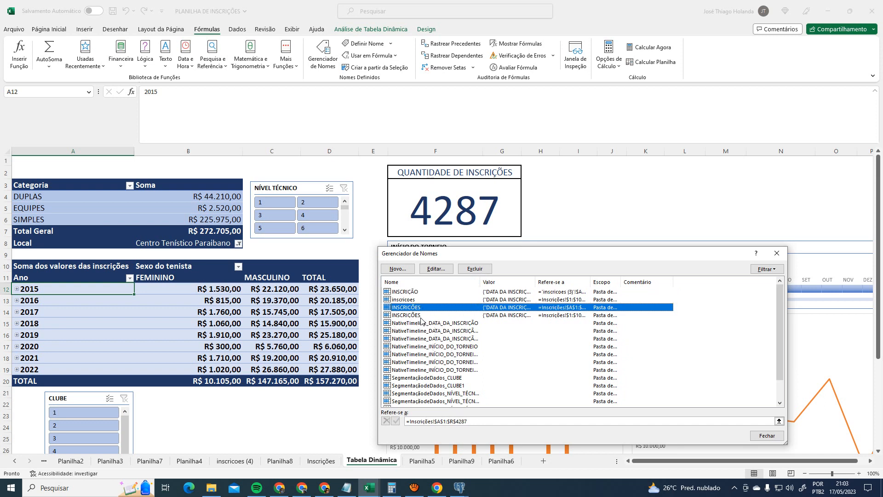
click(421, 315)
- Widen the Valor and Refere-se a columns to reveal INSCRIÇÕES referring to Inscrições!$A$1:$R$4287
drag(535, 282, 642, 283)
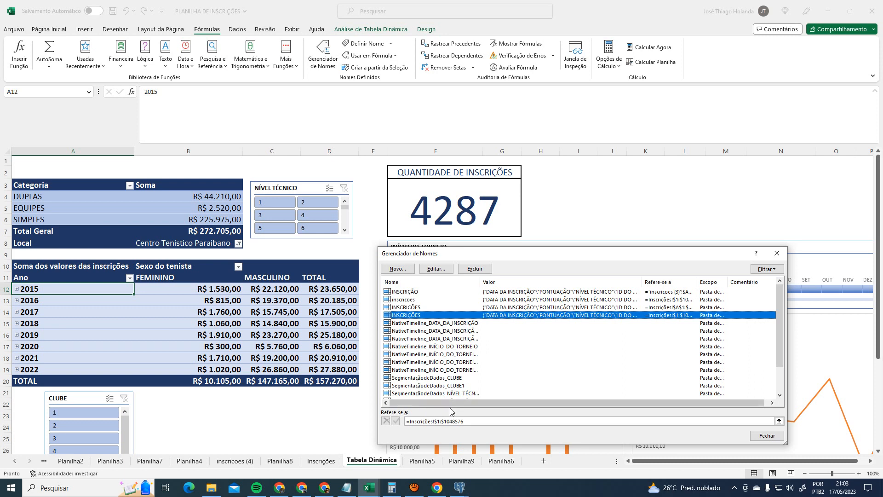
drag(473, 403, 555, 407)
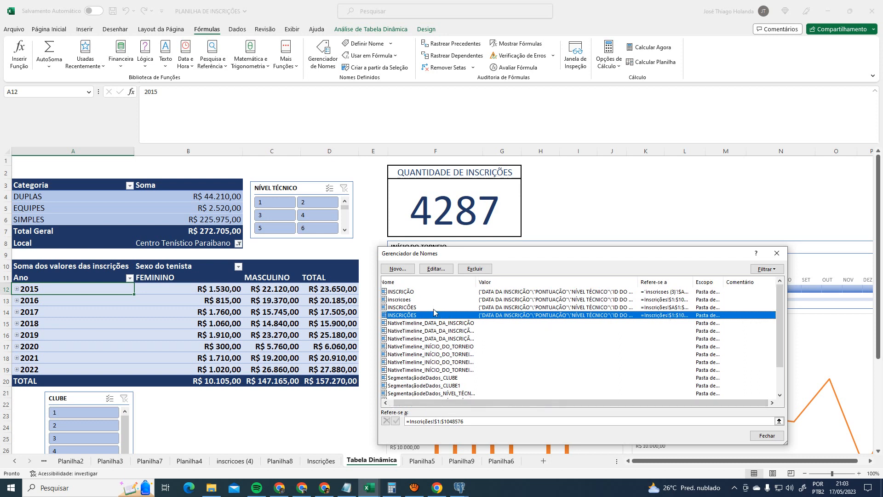
click(413, 307)
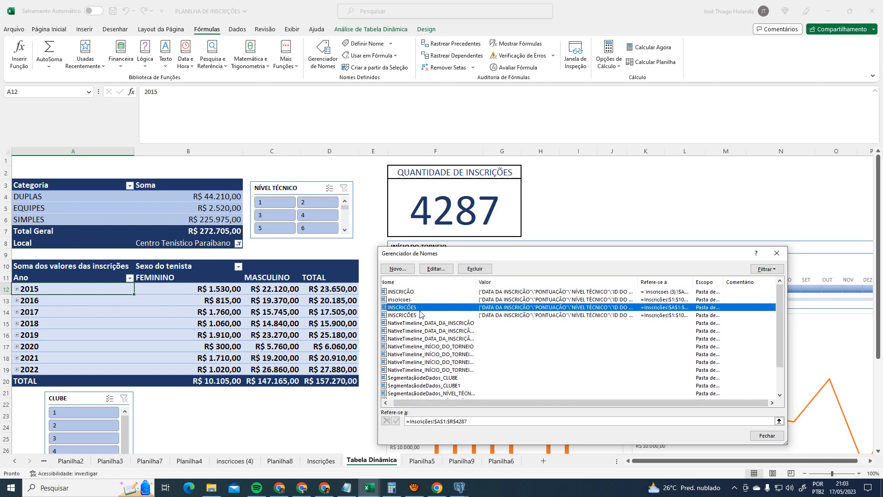
drag(636, 278, 675, 282)
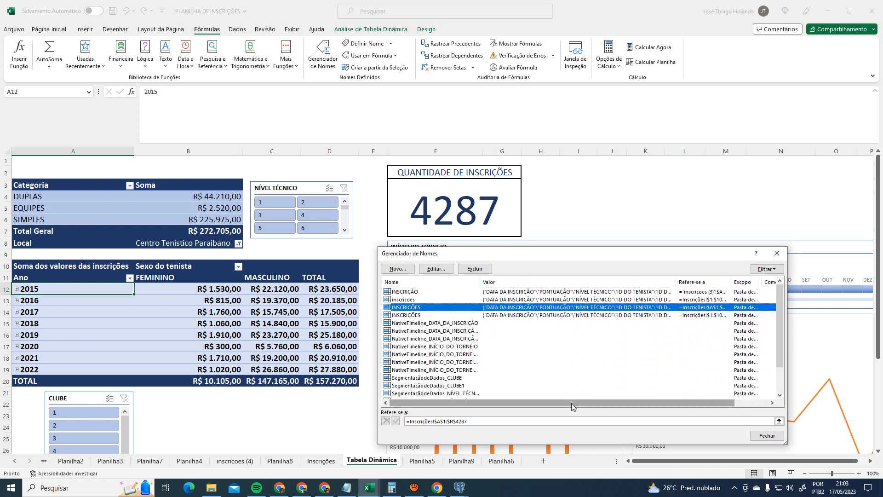
drag(572, 403, 637, 398)
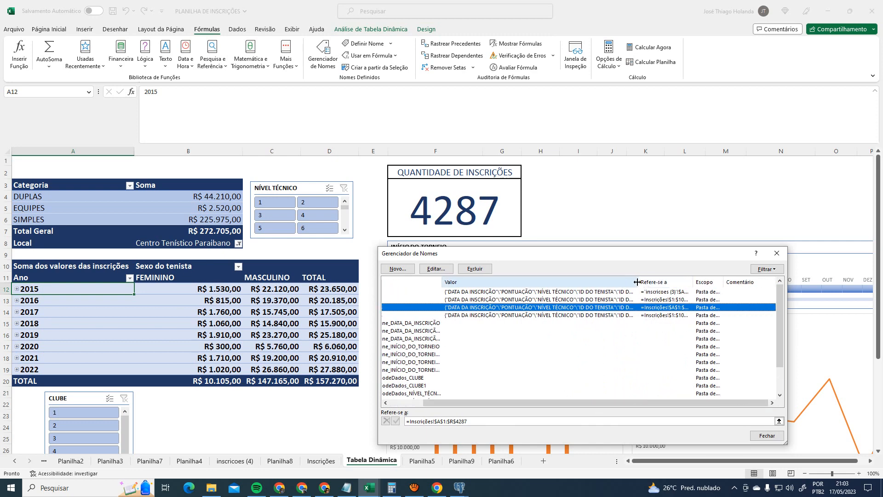
drag(639, 282, 545, 282)
drag(602, 283, 659, 283)
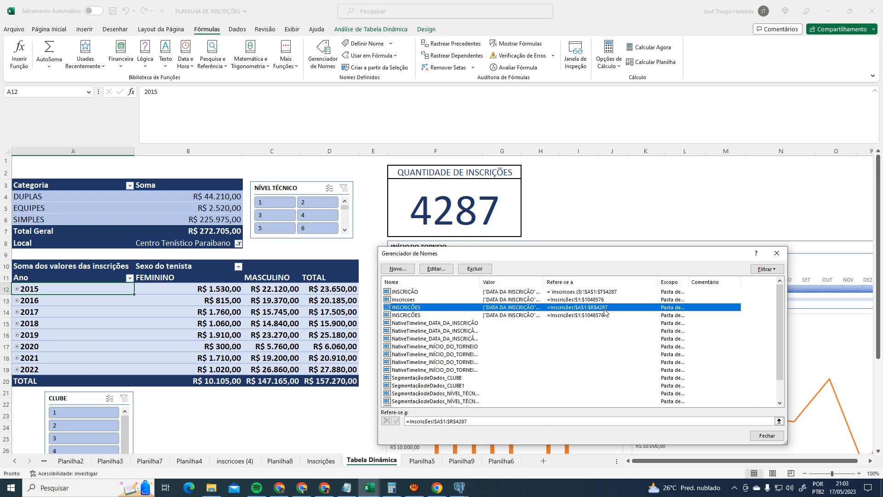
- Compare the ranges of inscricoes, INSCRIÇÃO and INSCRIÇÕES, then close the Name Manager
click(409, 301)
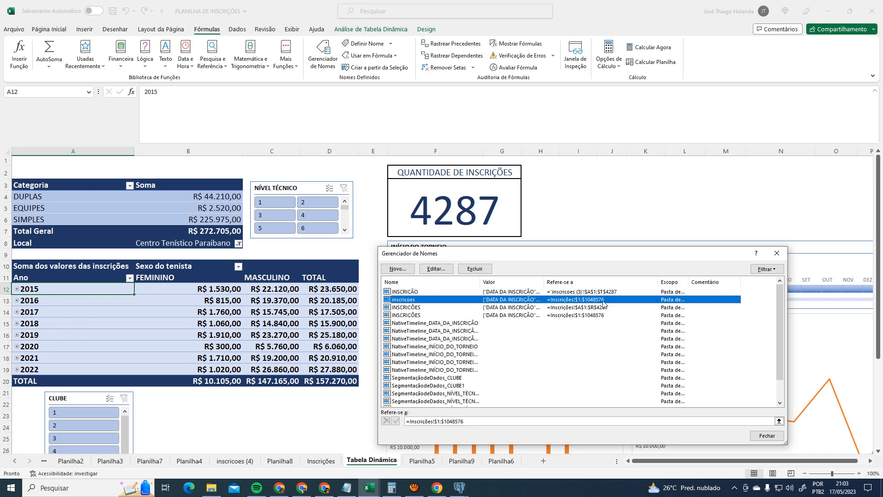
click(523, 292)
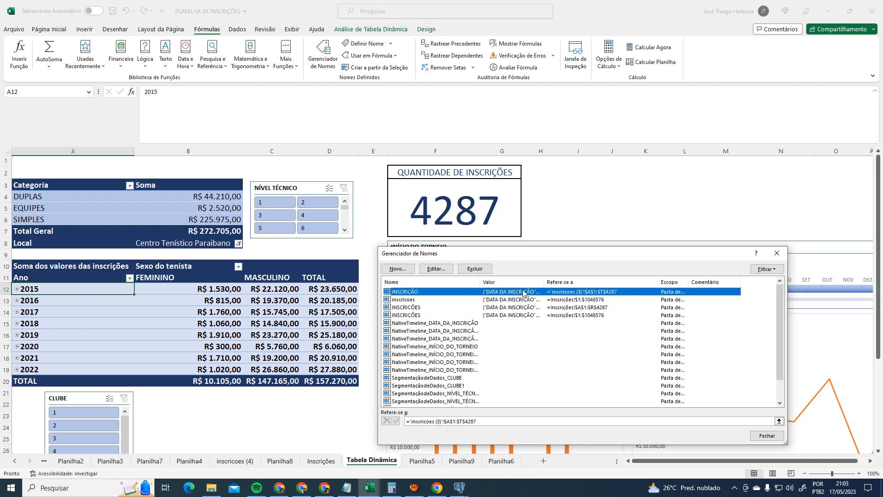
click(609, 310)
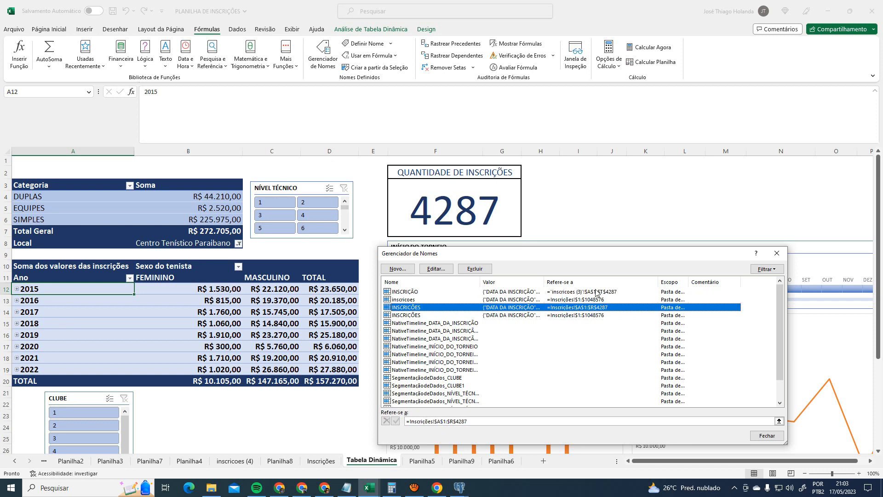
click(593, 292)
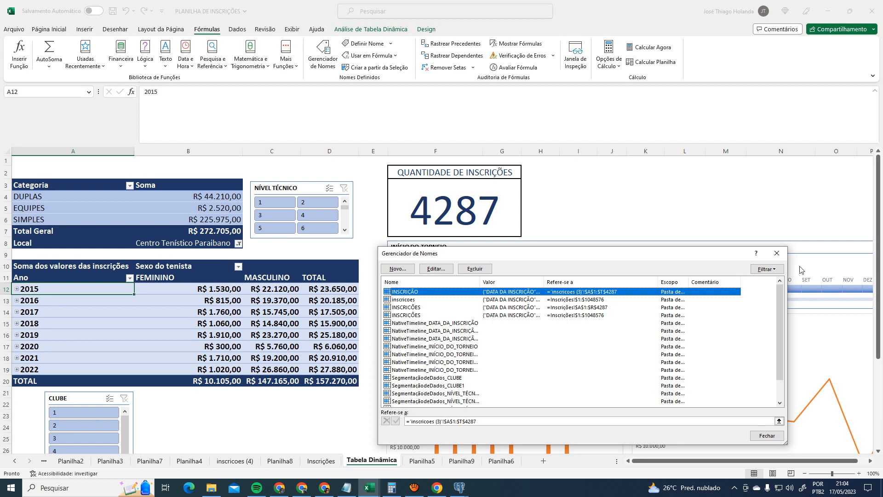
click(777, 254)
click(16, 461)
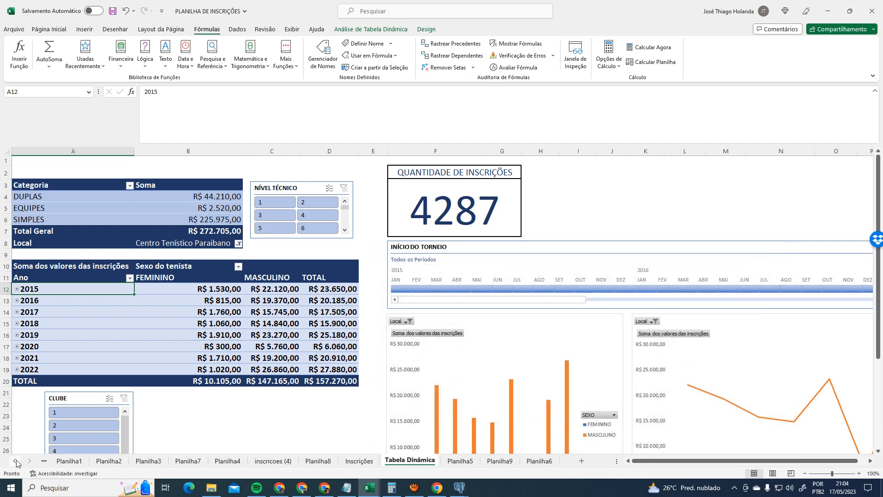
click(16, 461)
click(16, 461)
click(170, 461)
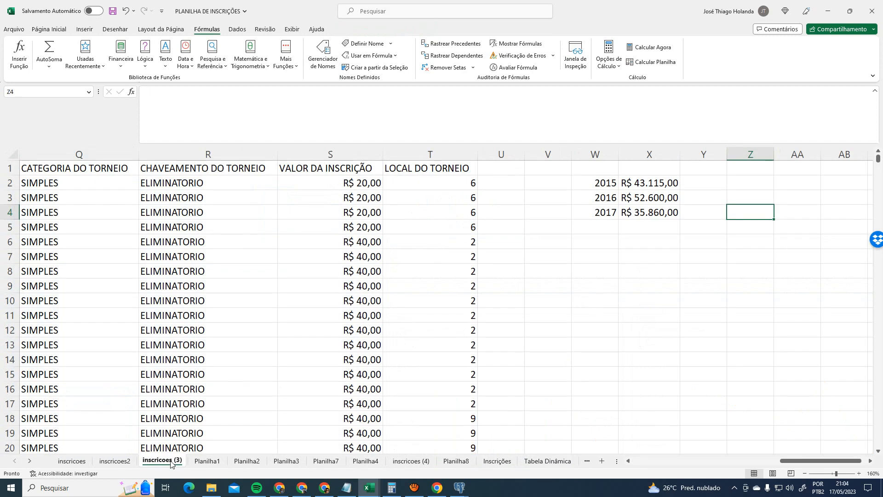
click(424, 461)
click(496, 461)
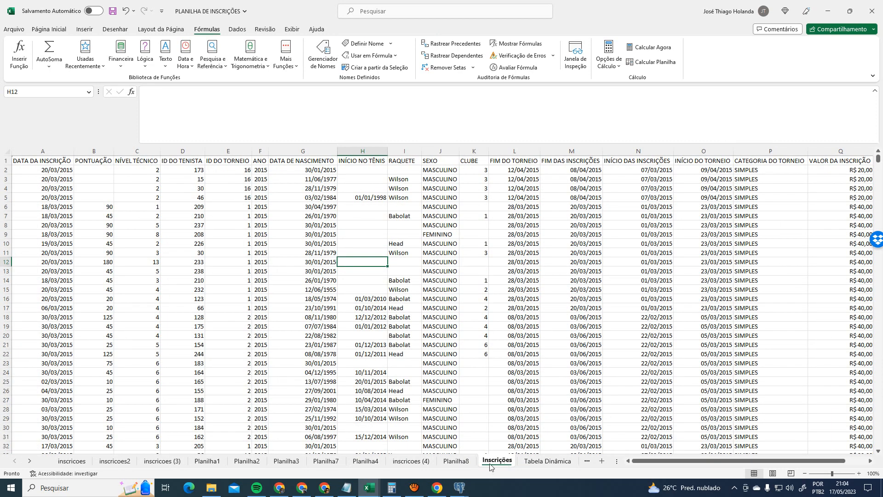
click(31, 461)
click(31, 461)
click(31, 461)
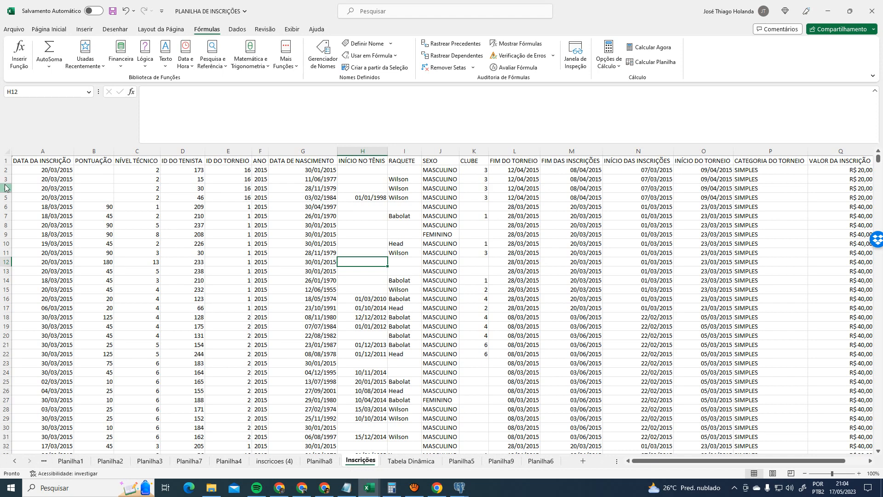
click(24, 162)
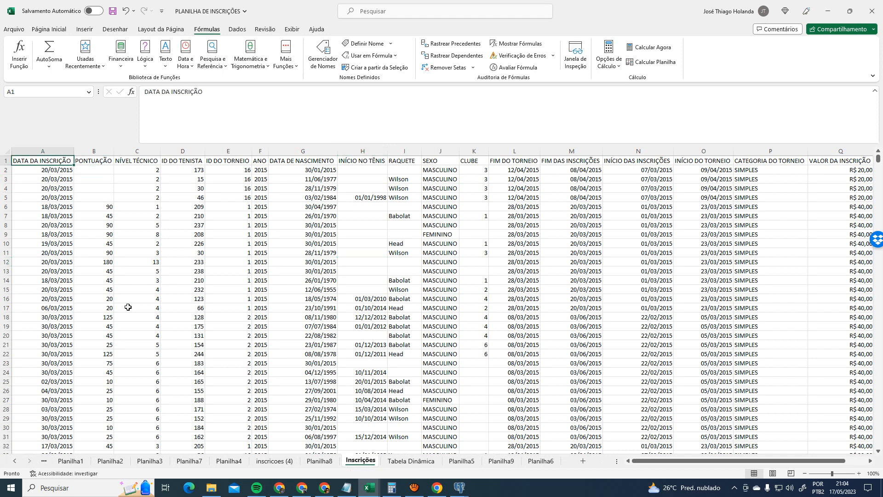
key(ctrl+shift+End)
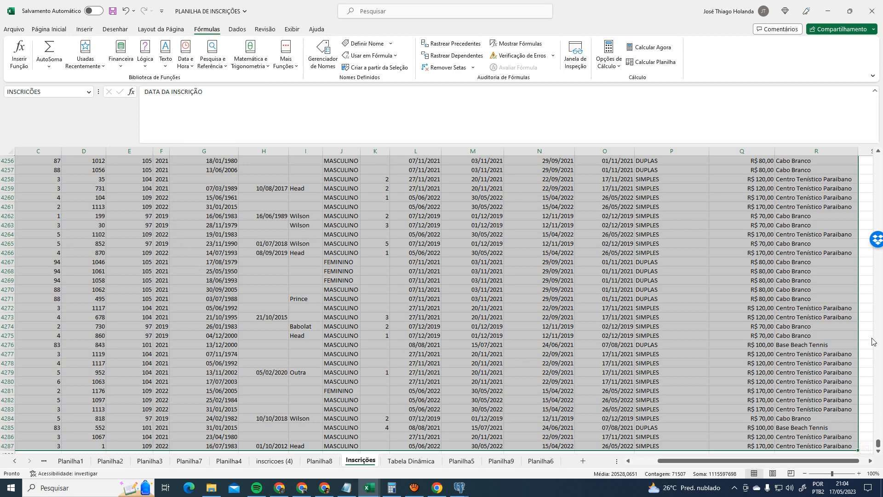
drag(878, 444, 878, 150)
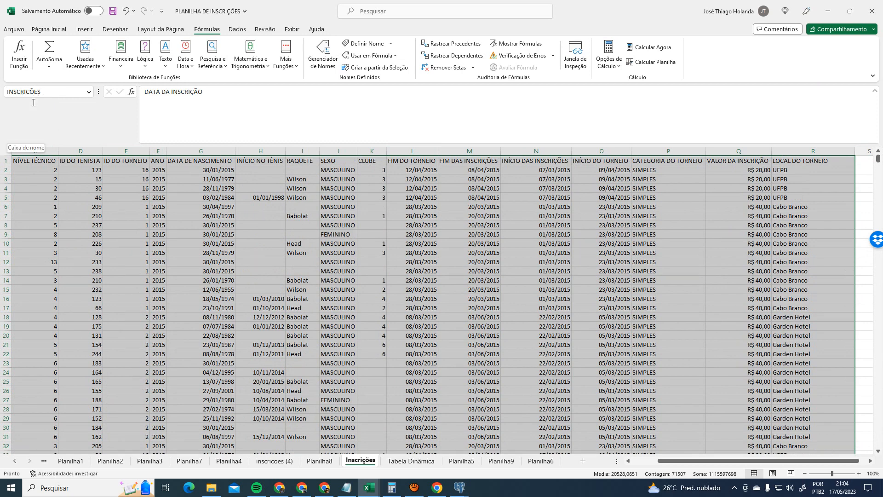
click(411, 460)
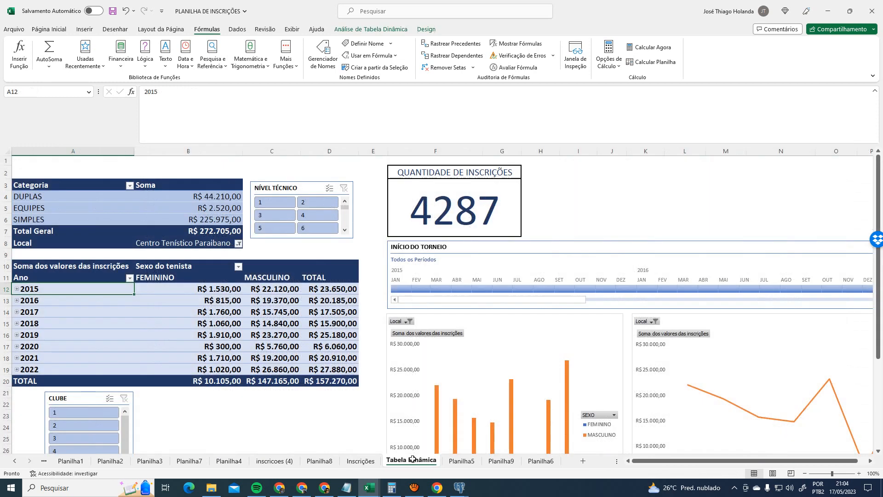
- Inspect the year pivot table's data source range and close without changing it
click(74, 277)
click(381, 30)
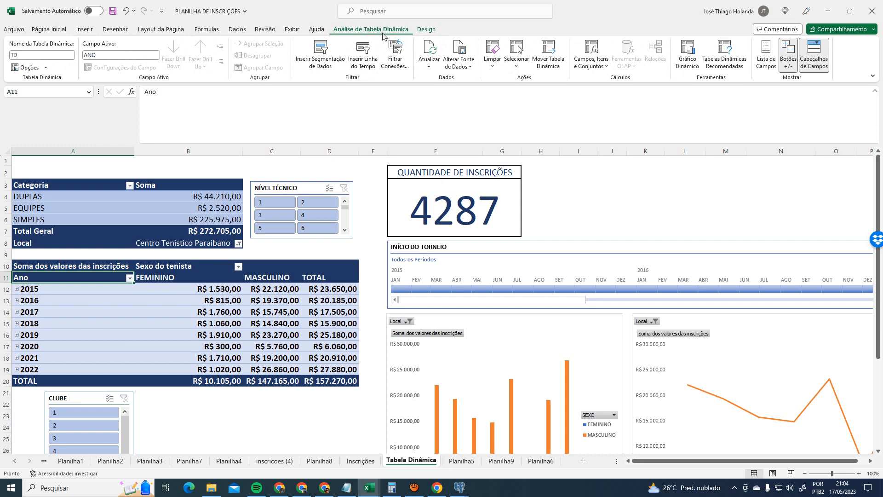
click(459, 66)
click(483, 92)
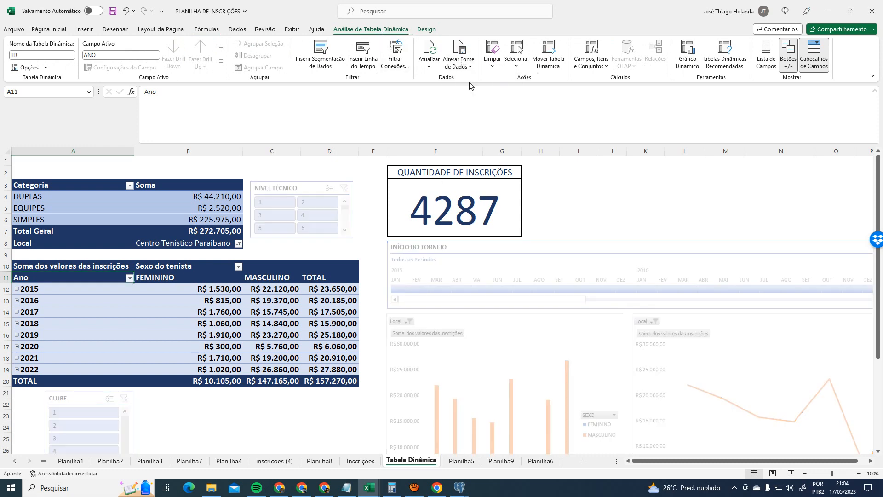
click(613, 340)
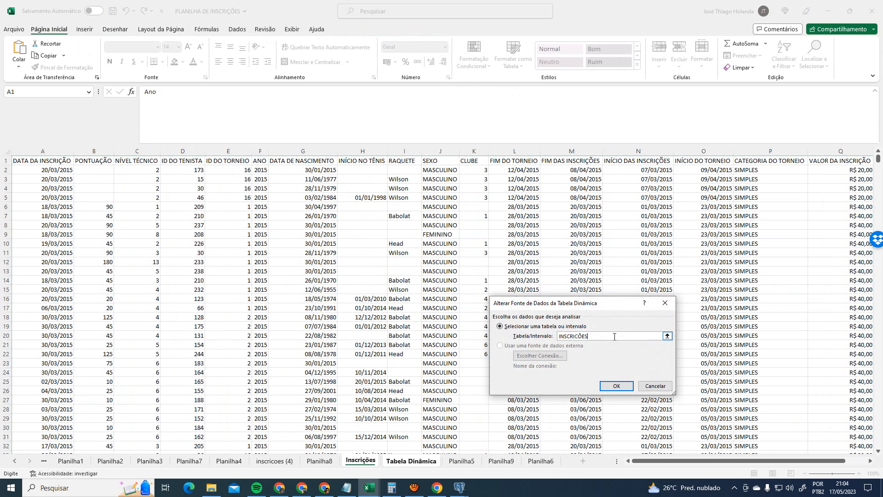
double_click(614, 337)
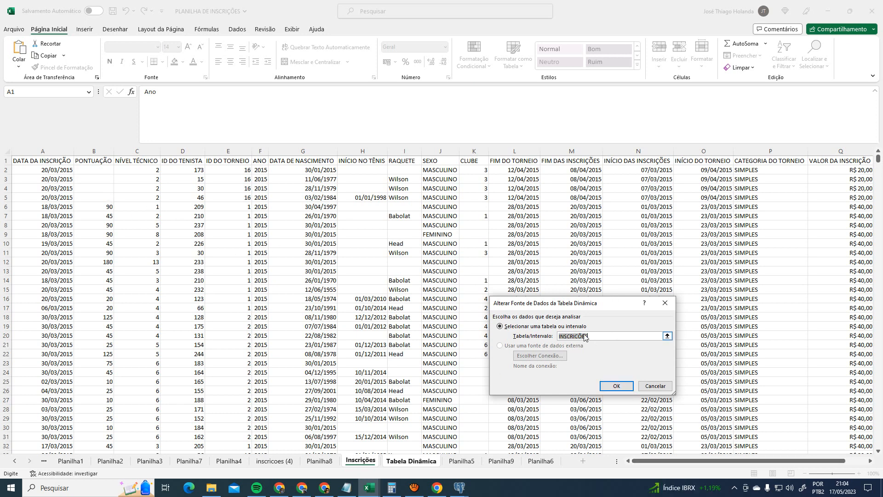
click(655, 386)
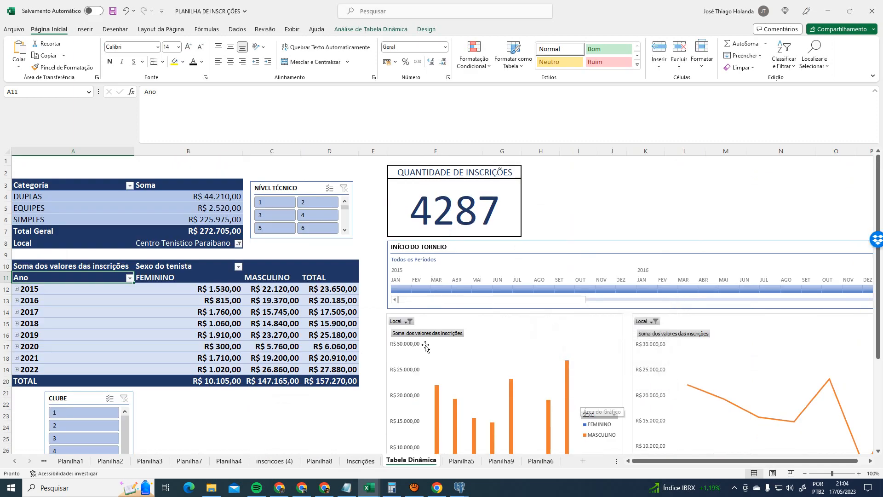
- Check the Categoria pivot table's data source and close it unchanged
click(85, 187)
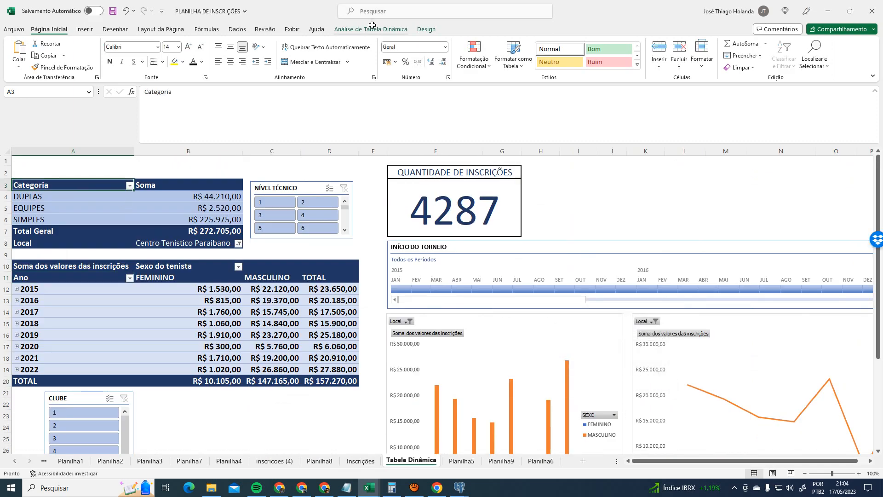
click(372, 29)
click(463, 48)
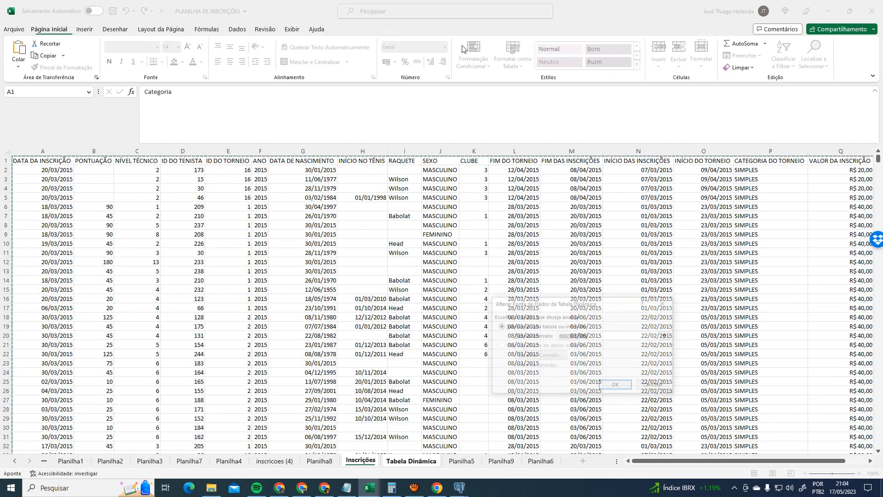
click(655, 386)
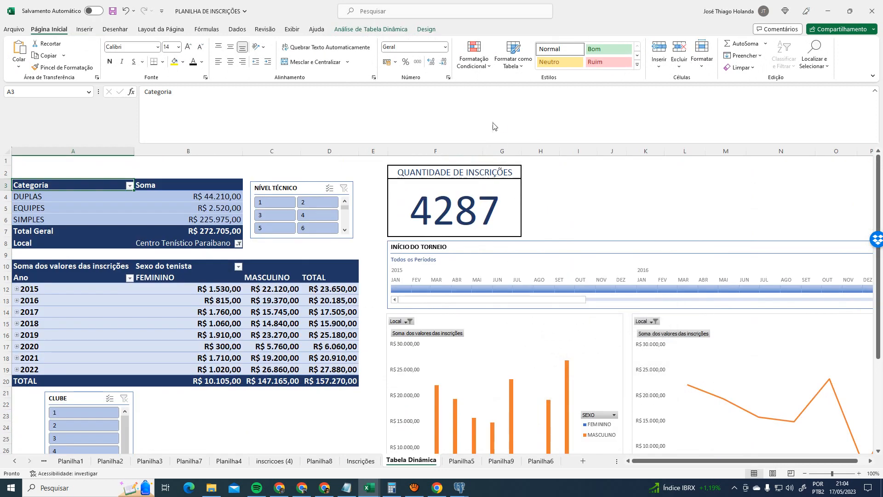
- Try inscrições as the values-by-year pivot source, cancel after the field-name error, and reopen Name Manager
click(76, 269)
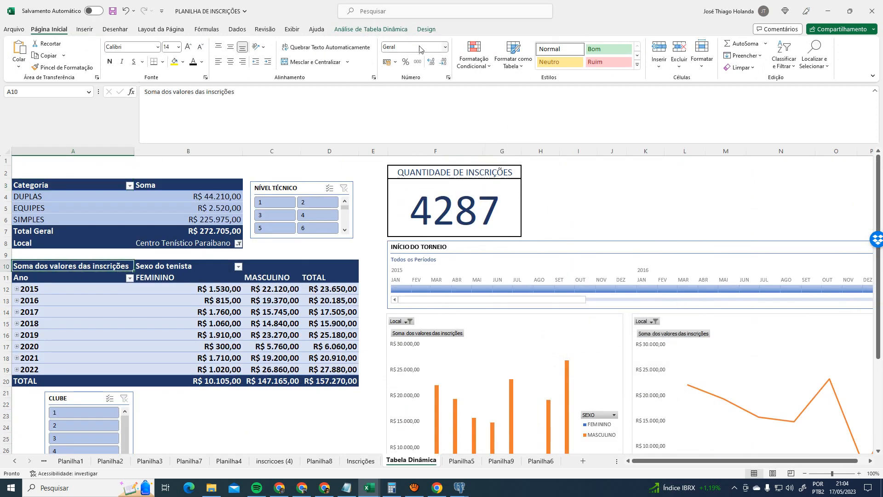
click(401, 31)
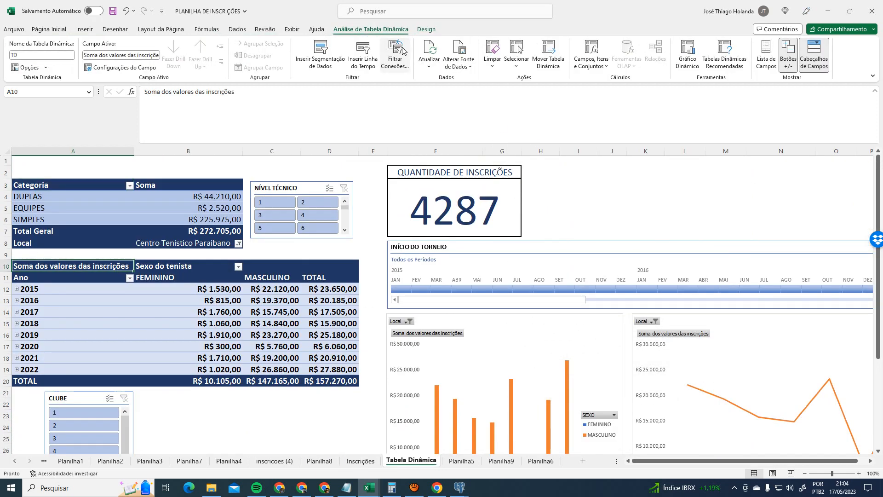
click(461, 49)
text(i)
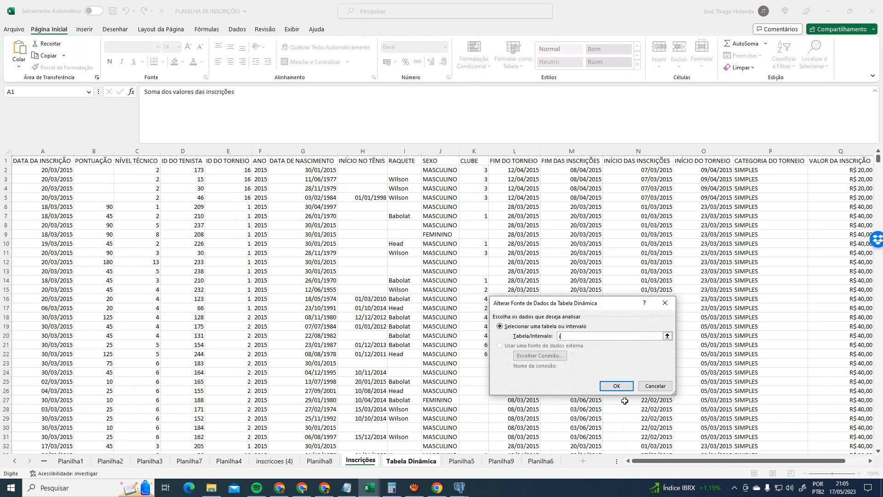
text(nscrições)
key(Return)
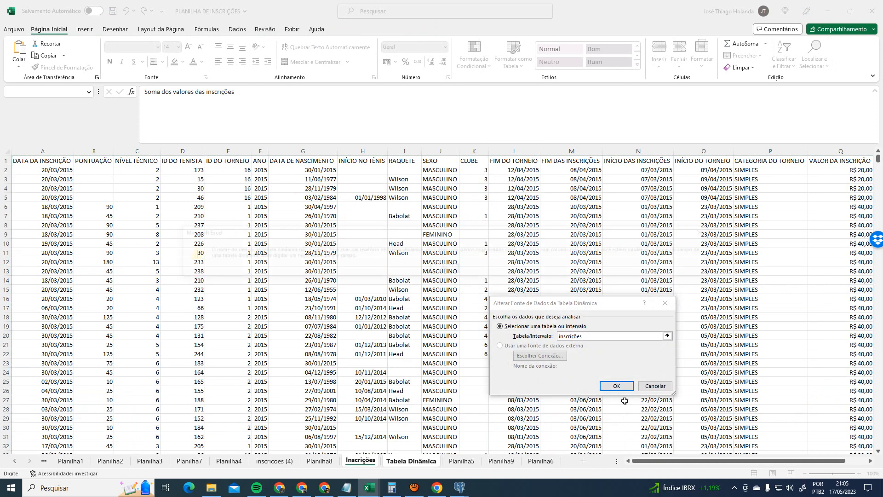
key(Return)
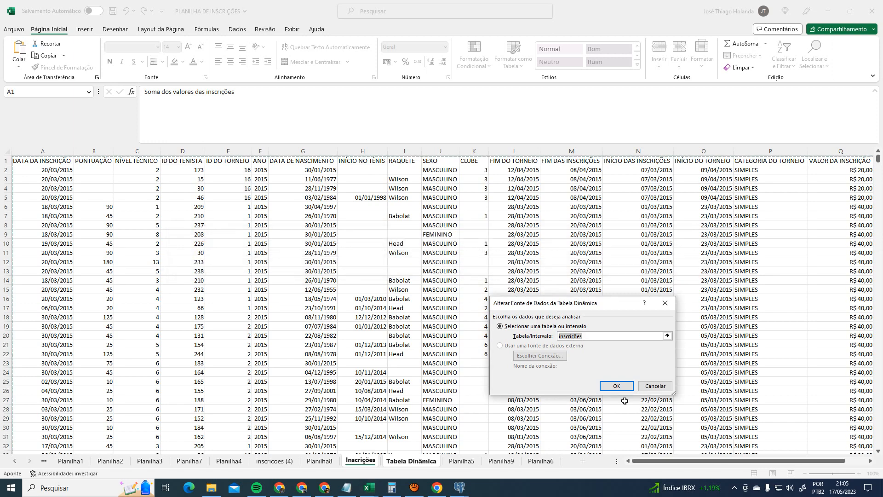
click(660, 387)
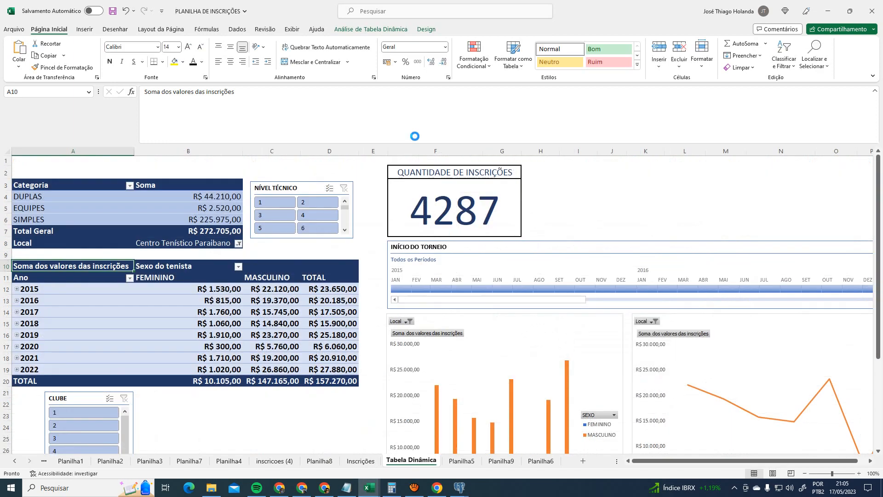
click(207, 29)
click(324, 52)
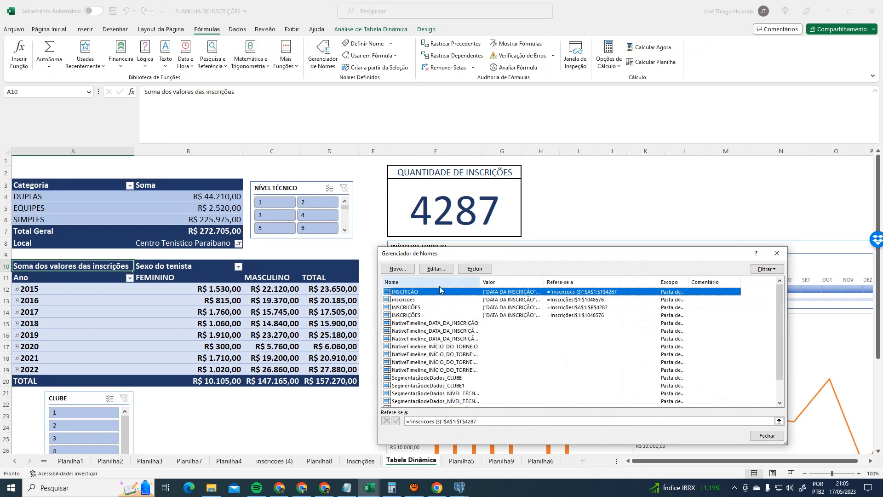
- Close the Name Manager and select the Inscrições data from A1 with Ctrl+Shift+End
click(443, 300)
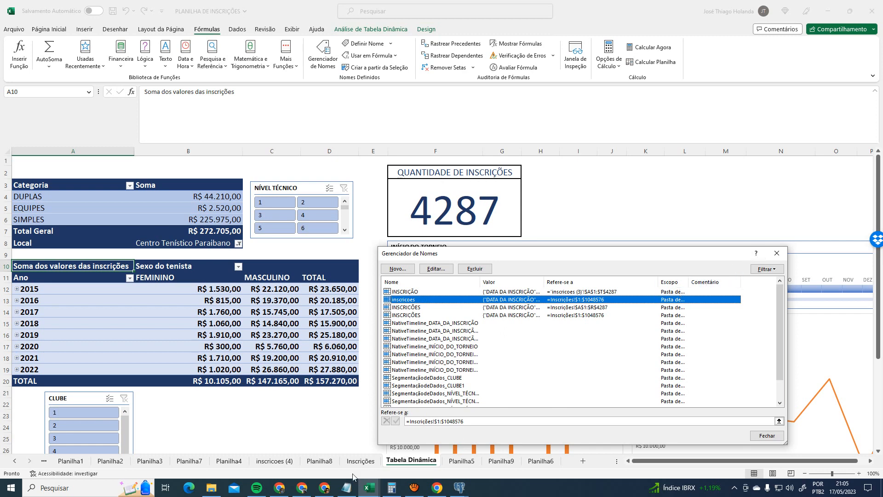
click(777, 253)
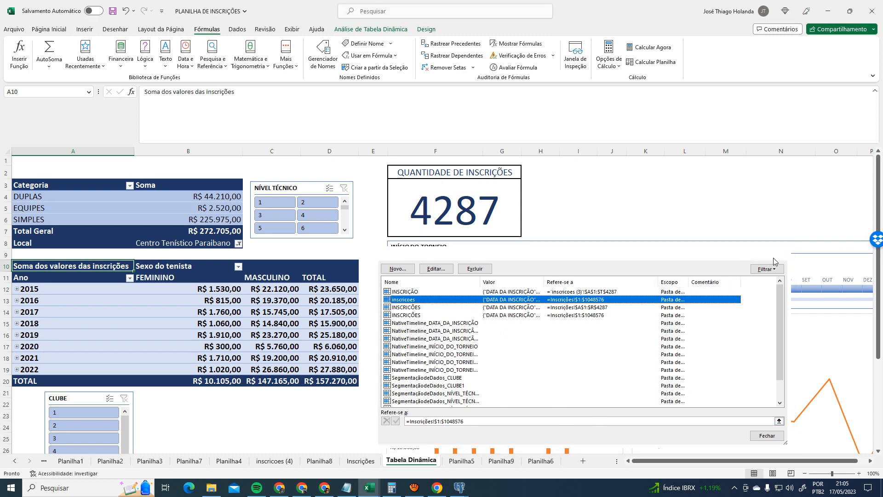
click(361, 461)
click(43, 163)
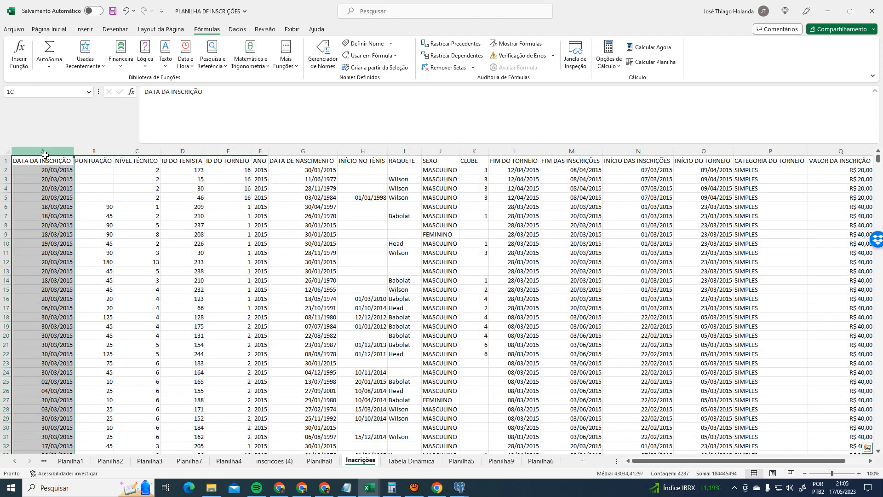
key(ctrl+shift+End)
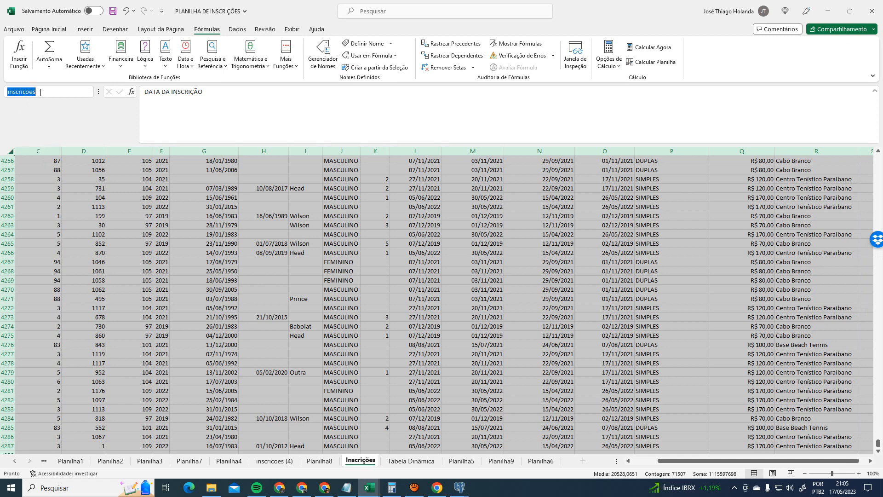
click(84, 188)
scroll(54, 189, up, 5)
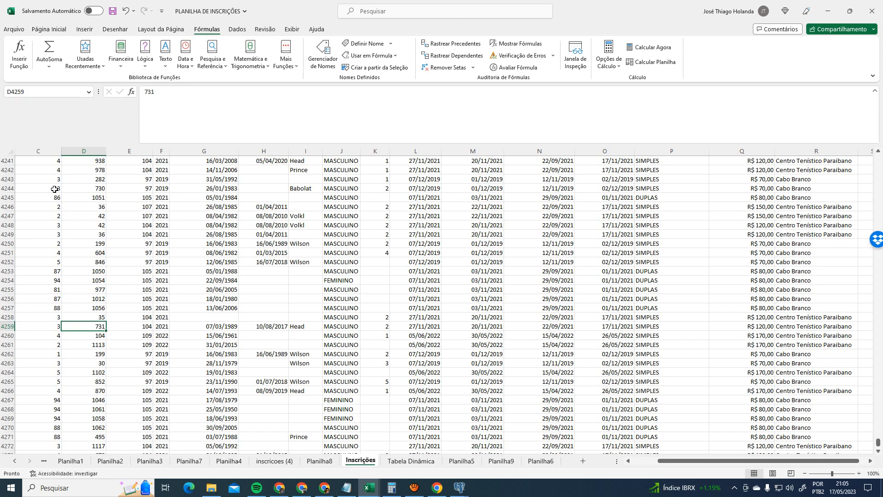
key(ctrl+Home)
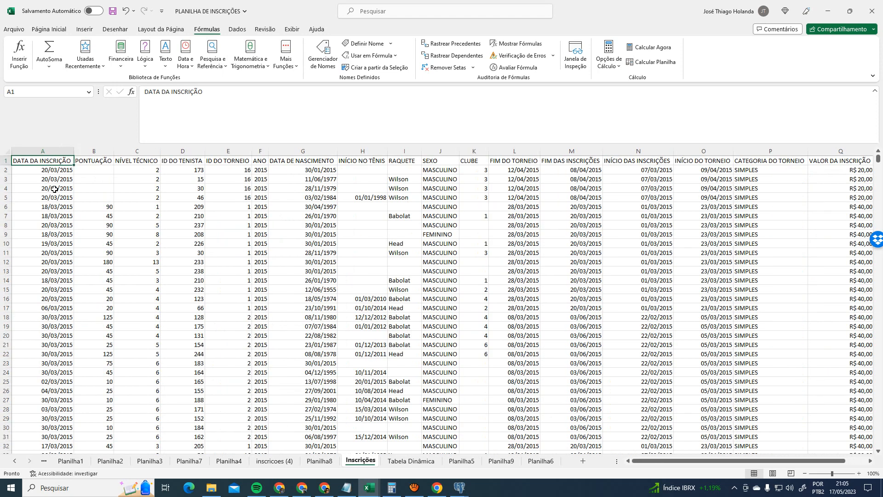
key(ctrl+shift+End)
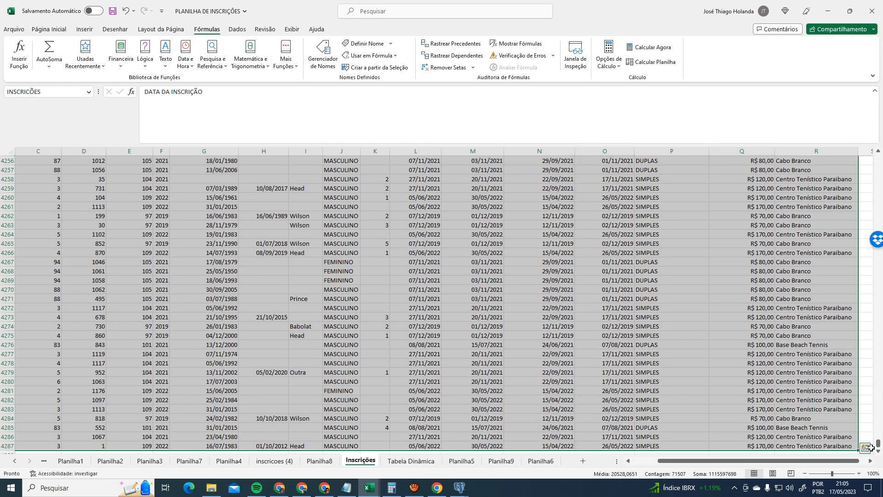
- Scroll the Inscrições sheet to confirm records end at row 4287, then return to Tabela Dinâmica
scroll(875, 444, down, 3)
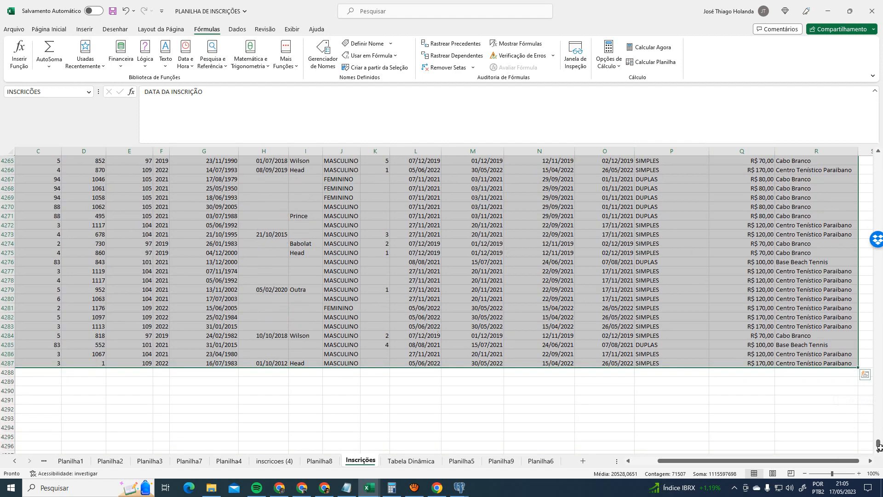
drag(878, 445, 818, 144)
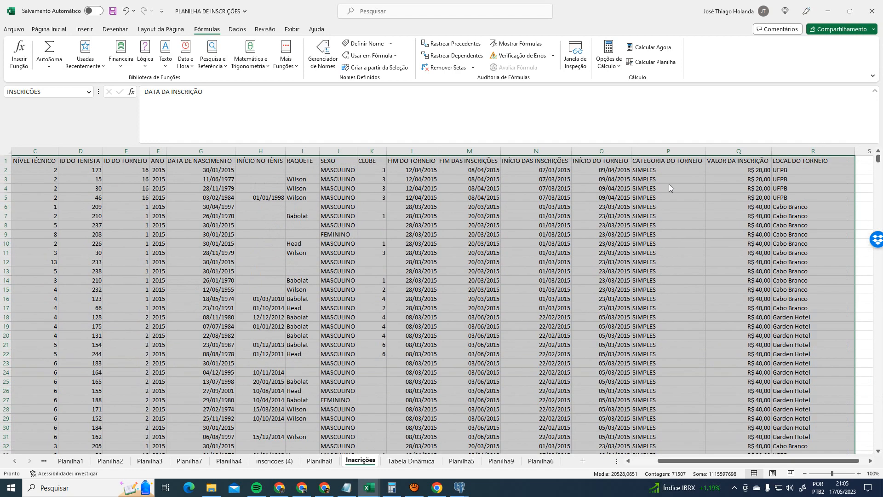
key(ctrl+t)
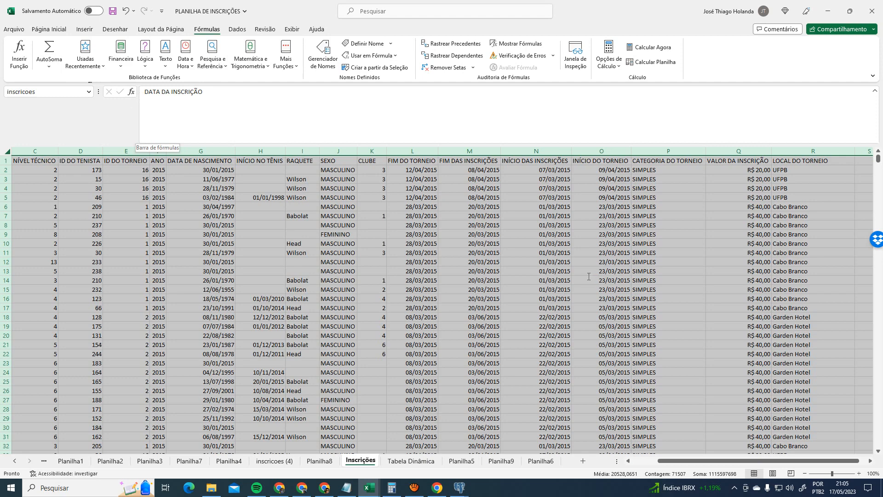
mouse_move(879, 159)
mouse_down()
mouse_move(882, 460)
mouse_move(879, 161)
mouse_up()
scroll(743, 372, down, 6)
scroll(667, 257, up, 7)
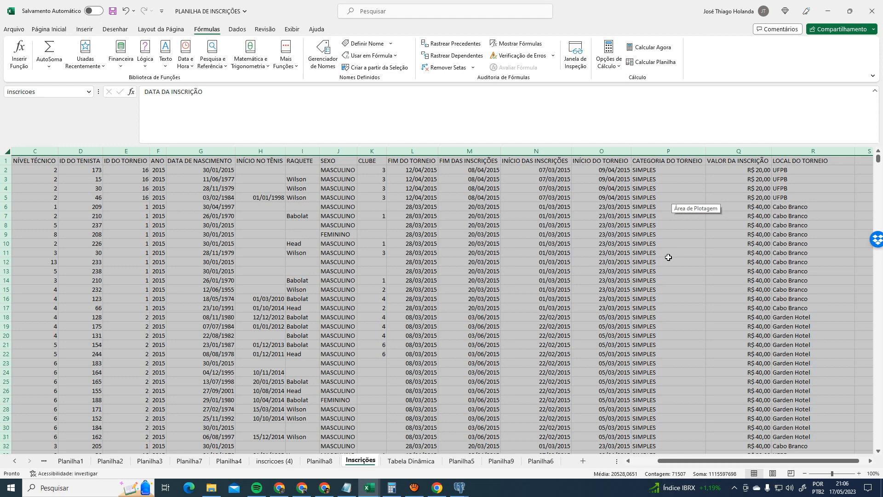
scroll(589, 292, down, 20)
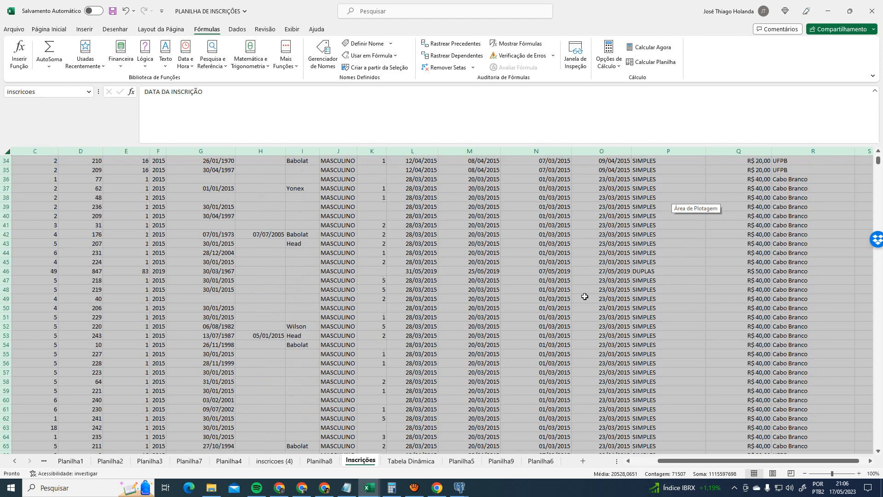
drag(880, 163, 868, 449)
scroll(351, 355, down, 4)
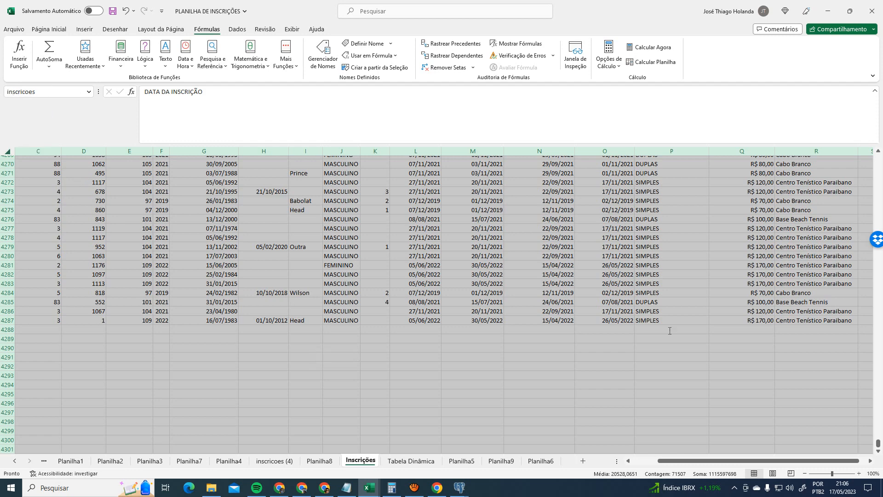
click(671, 348)
click(410, 461)
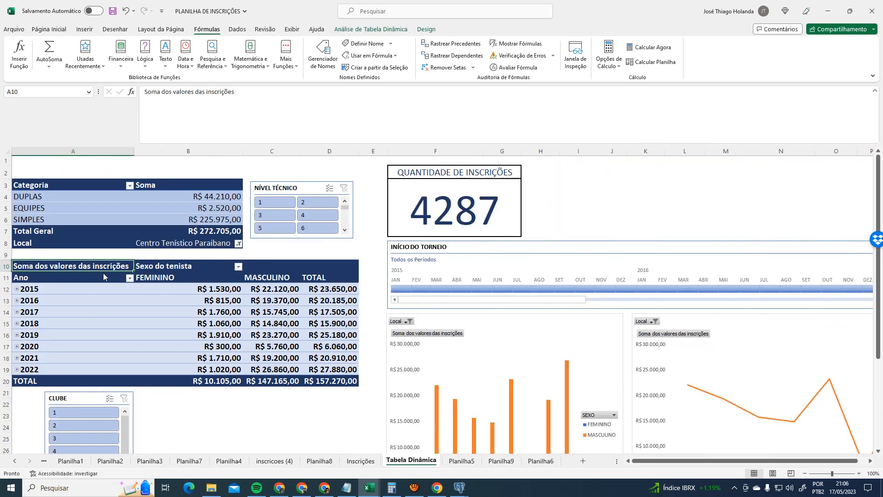
- Try inscricoes as the pivot's data source, cancel after the invalid-field-name error, and open Inscrições
click(371, 29)
click(466, 52)
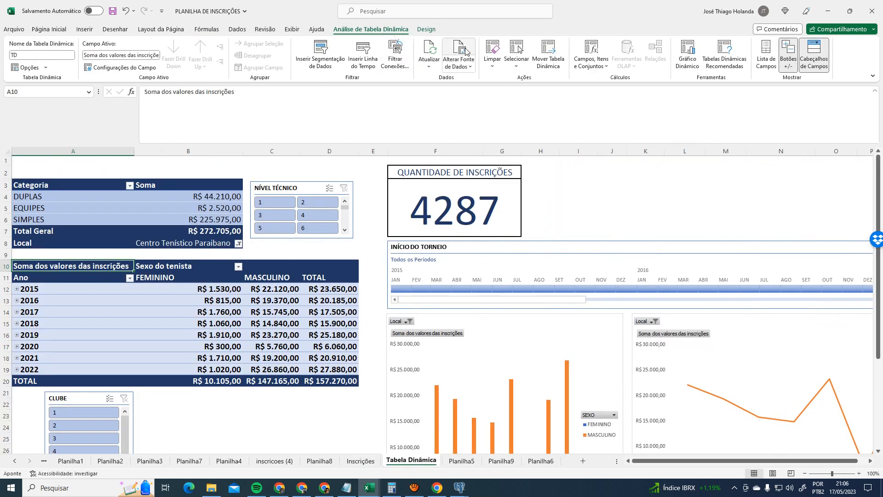
text(ins)
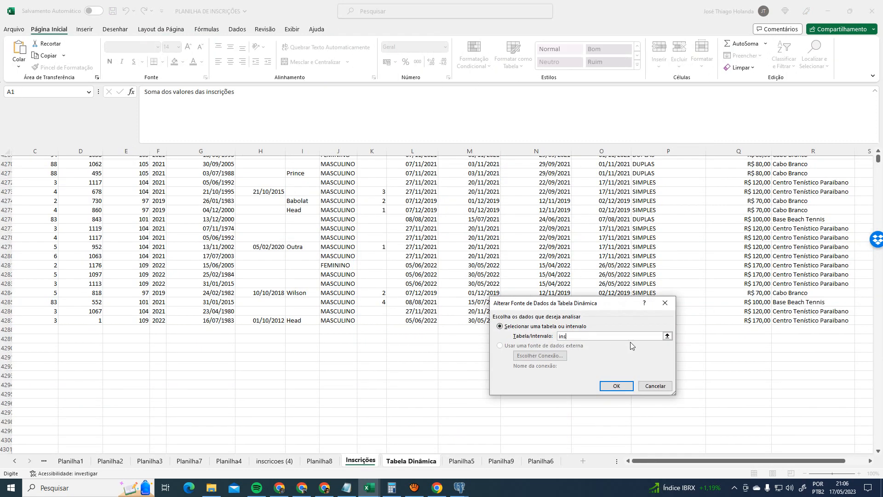
text(cricoes)
key(Return)
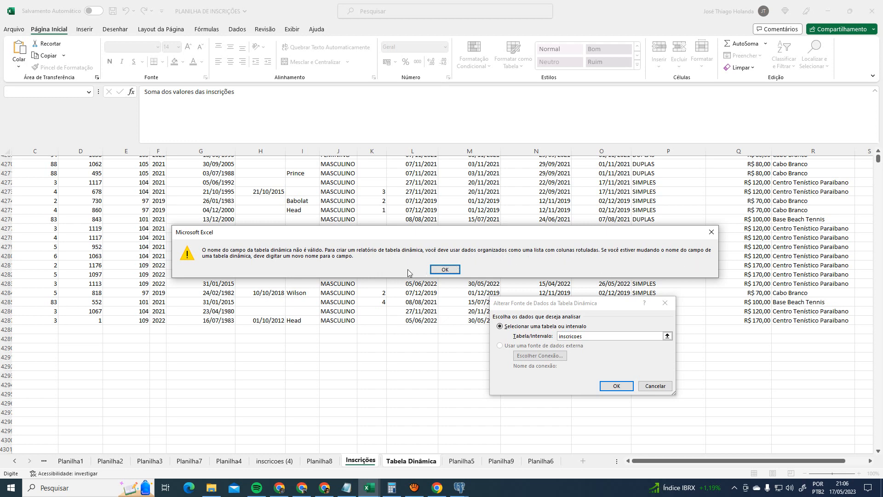
key(Return)
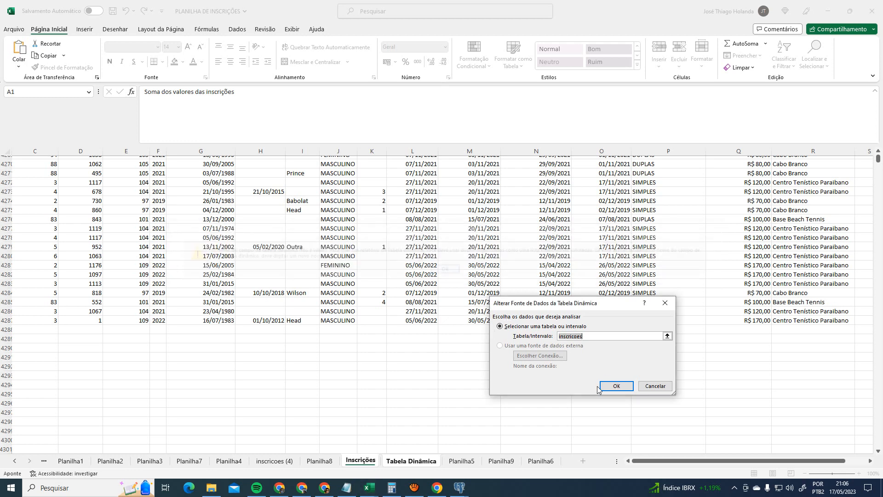
click(617, 386)
click(445, 269)
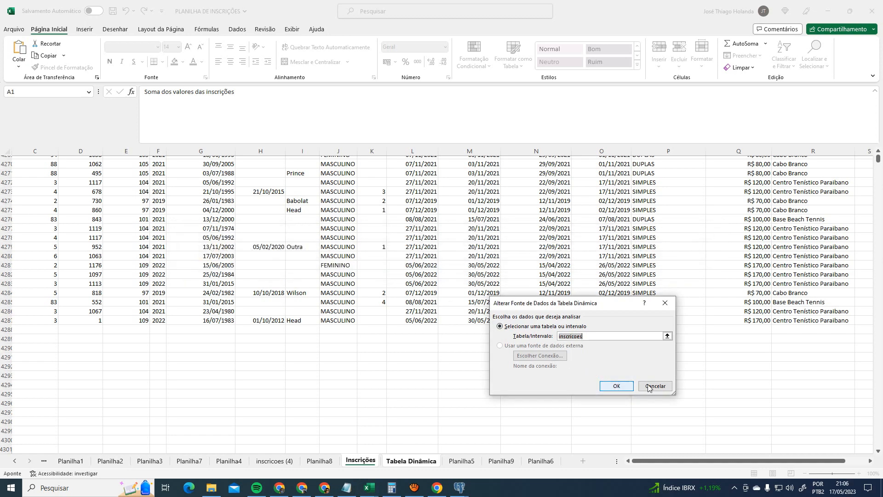
click(655, 385)
click(359, 461)
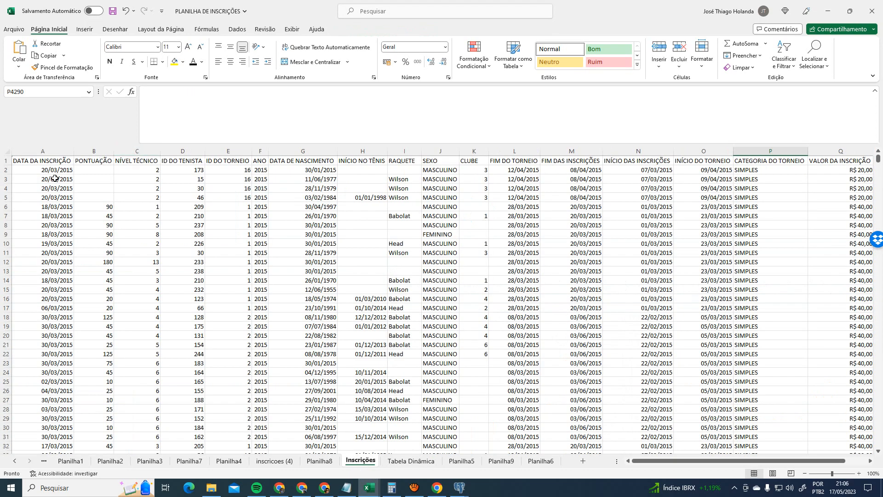
- Check the Inscrições table extent, confirming the last data row is 4287
key(ctrl+shift+End)
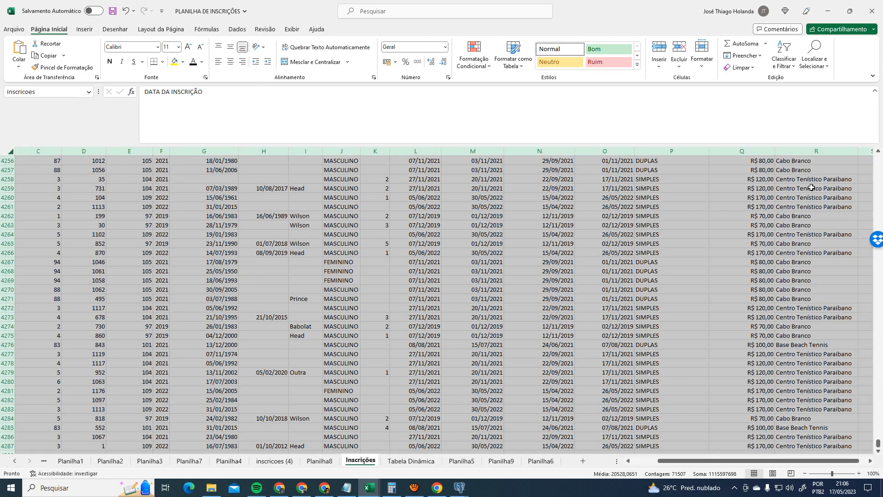
click(691, 197)
key(ctrl+Home)
key(ctrl+shift+End)
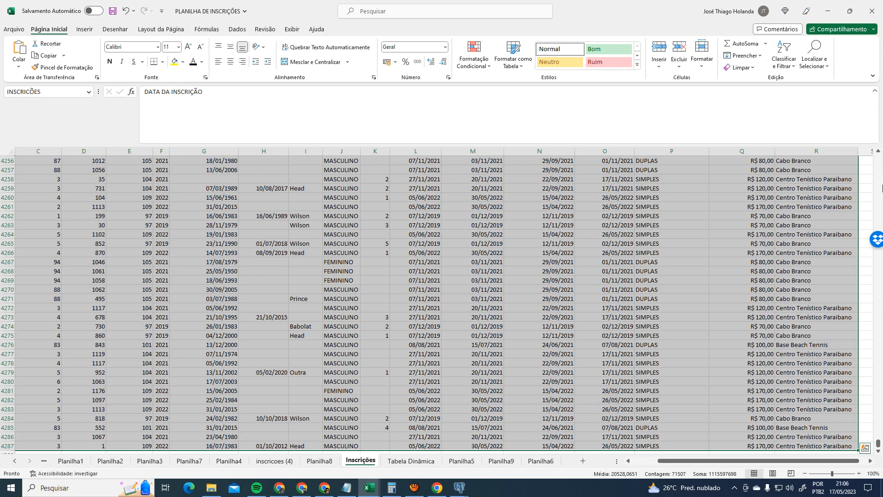
key(ctrl+End)
key(Up)
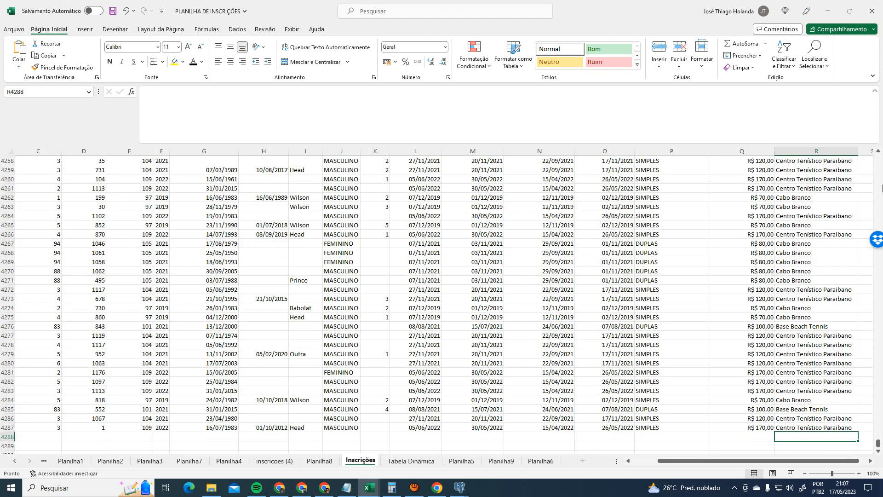
key(Up)
key(ctrl+Home)
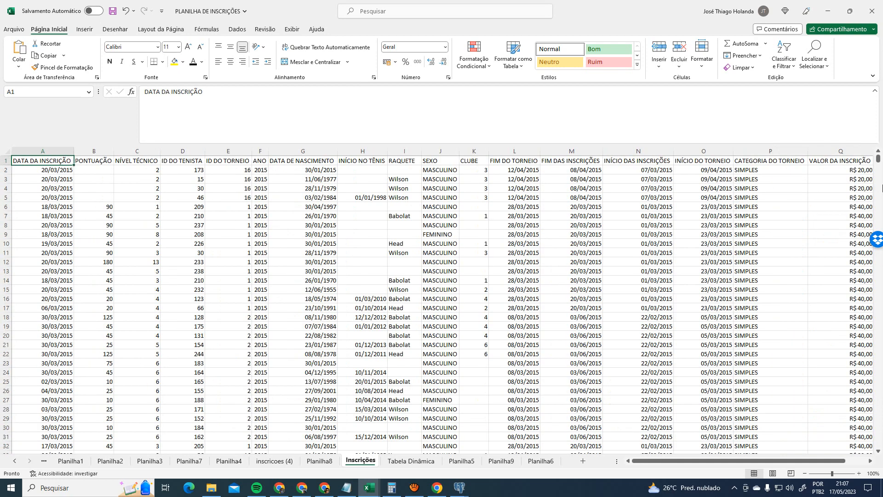
key(ctrl+shift+End)
- Extend the selection from the top of the data down to row 10001 with Shift+Page Down
key(shift+Page_Down)
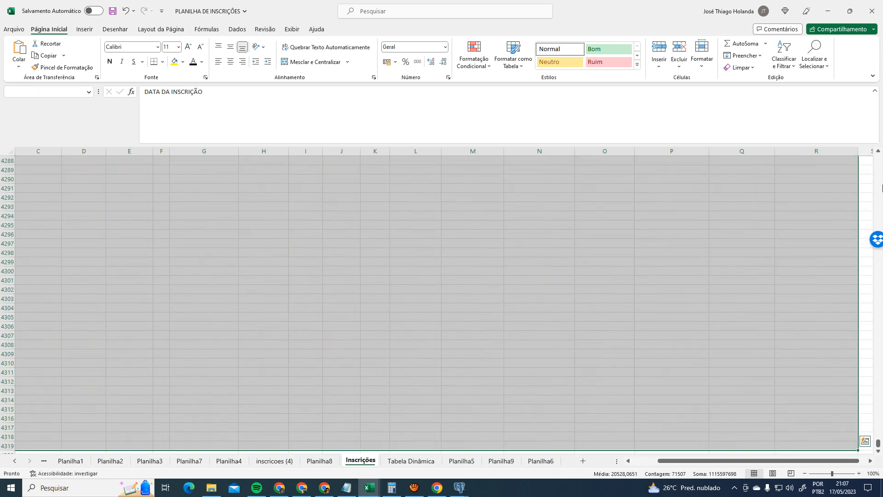
key(End)
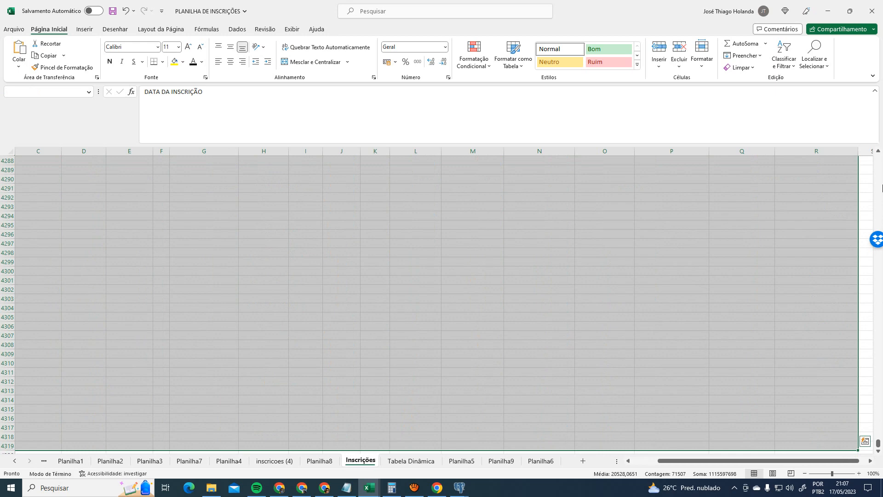
key(shift+Page_Down)
key(shift+Page_Down)
key(shift+Page_Down)
key(shift+Page_Down)
key(shift+Page_Down)
key(shift+Page_Down)
key(shift+Page_Down)
key(shift+Page_Down)
key(shift+Page_Down)
key(shift+Page_Down)
key(shift+Page_Down)
key(shift+Page_Down)
key(shift+Page_Down)
key(shift+Page_Down)
key(shift+Page_Down)
key(shift+Page_Down)
key(shift+Page_Down)
key(shift+Page_Down)
key(shift+Page_Down)
key(shift+Page_Down)
key(shift+Page_Down)
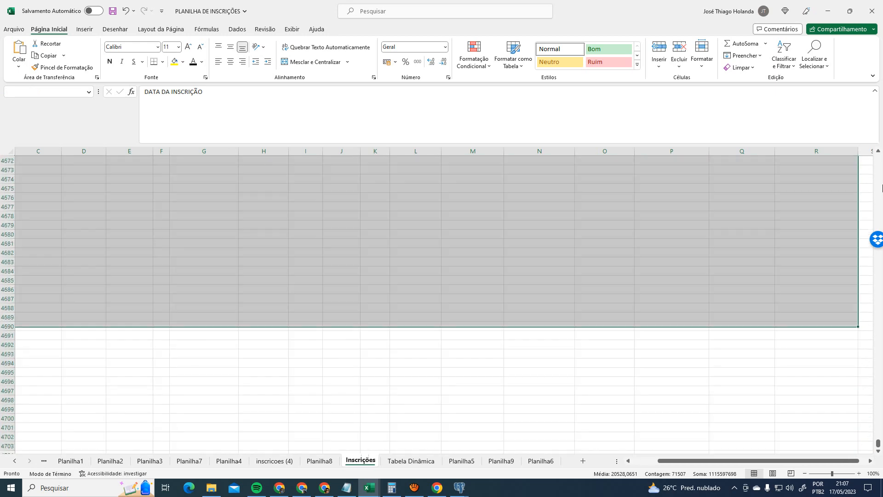
key(shift+Page_Down)
key(shift+Page_Down)
key(shift+Page_Down)
key(shift+Page_Down)
key(shift+Page_Down)
key(shift+Page_Down)
key(shift+Page_Down)
key(shift+Page_Down)
key(shift+Page_Down)
key(shift+Page_Down)
key(shift+Page_Down)
key(shift+Page_Down)
key(shift+Page_Down)
key(shift+Page_Down)
key(shift+Page_Down)
key(shift+Page_Down)
key(shift+Page_Down)
key(shift+Page_Down)
key(shift+Page_Down)
key(shift+Page_Down)
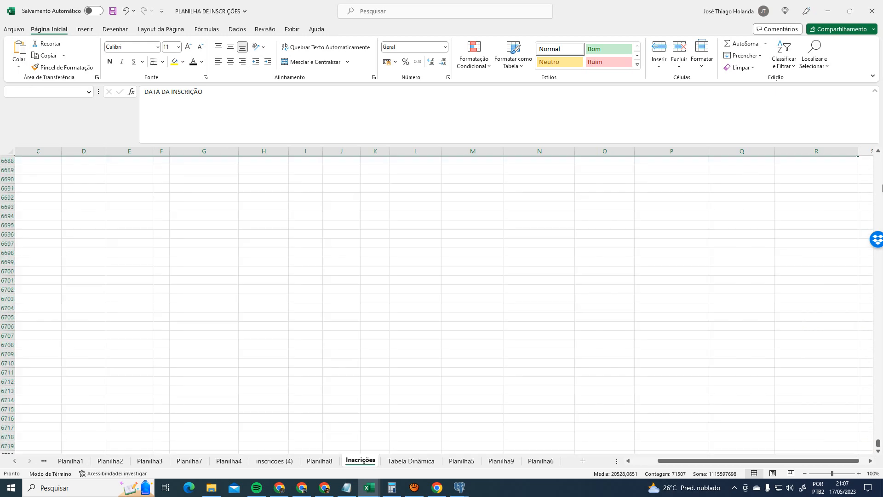
key(shift+Page_Down)
key(shift+Page_Down)
key(shift+Page_Down)
key(shift+Page_Down)
key(shift+Page_Down)
key(shift+Page_Down)
key(shift+Page_Down)
key(shift+Page_Down)
key(shift+Page_Down)
key(shift+Page_Down)
key(shift+Page_Down)
key(shift+Page_Down)
key(shift+Page_Down)
key(shift+Page_Down)
key(shift+Page_Down)
key(shift+Page_Down)
key(shift+Page_Down)
key(shift+Page_Down)
key(shift+Page_Down)
key(shift+Page_Down)
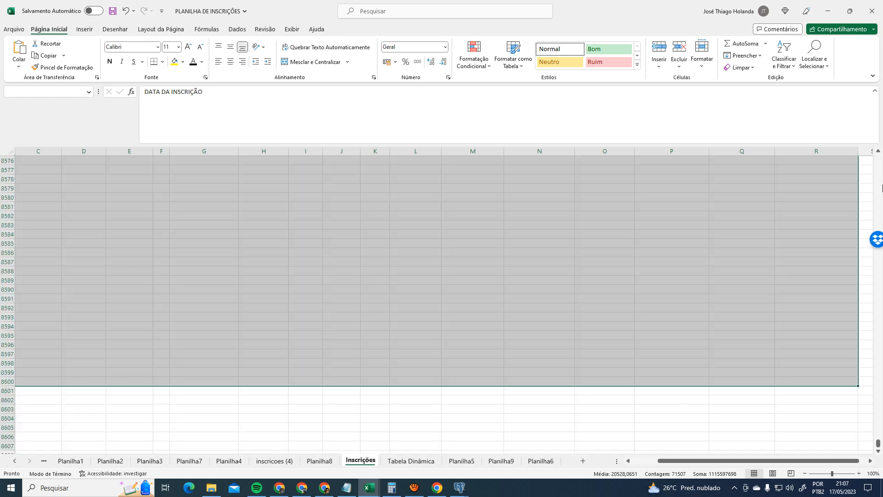
key(shift+Page_Down)
key(shift+Page_Down)
key(shift+Page_Down)
key(shift+Page_Down)
key(shift+Page_Down)
key(shift+Page_Down)
key(shift+Page_Down)
key(shift+Page_Down)
key(shift+Page_Down)
key(shift+Page_Down)
key(shift+Page_Down)
key(shift+Page_Down)
key(shift+Page_Down)
key(shift+Page_Down)
key(shift+Page_Down)
key(shift+Page_Down)
key(shift+Page_Down)
key(shift+Page_Down)
key(shift+Page_Down)
key(shift+Page_Down)
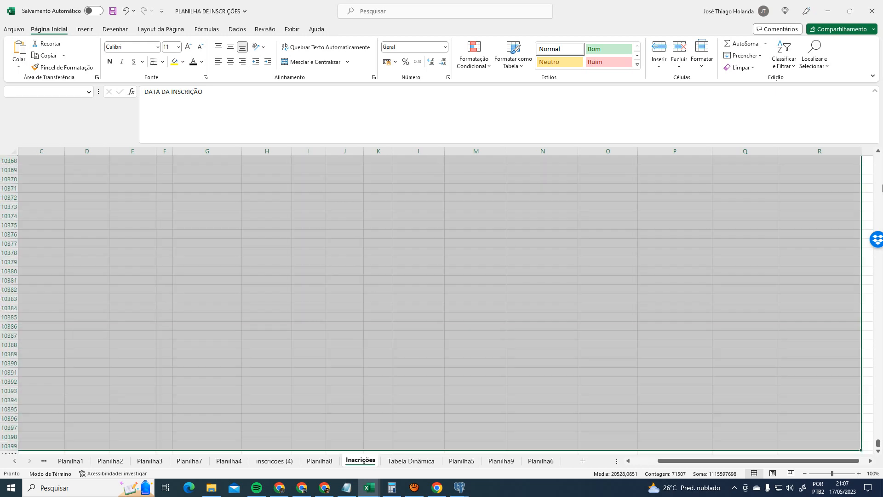
key(shift+Page_Up)
key(shift+Page_Up)
key(shift+Page_Up)
key(shift+Page_Up)
key(shift+Page_Up)
key(shift+Page_Up)
key(shift+Page_Up)
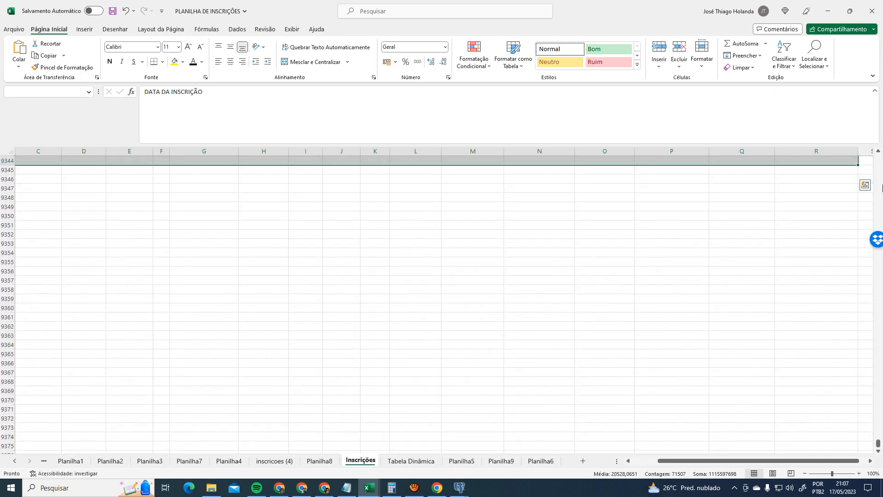
key(shift+Page_Down)
key(shift+Page_Down)
key(shift+Page_Down)
key(shift+Page_Down)
key(shift+Page_Down)
key(shift+Page_Down)
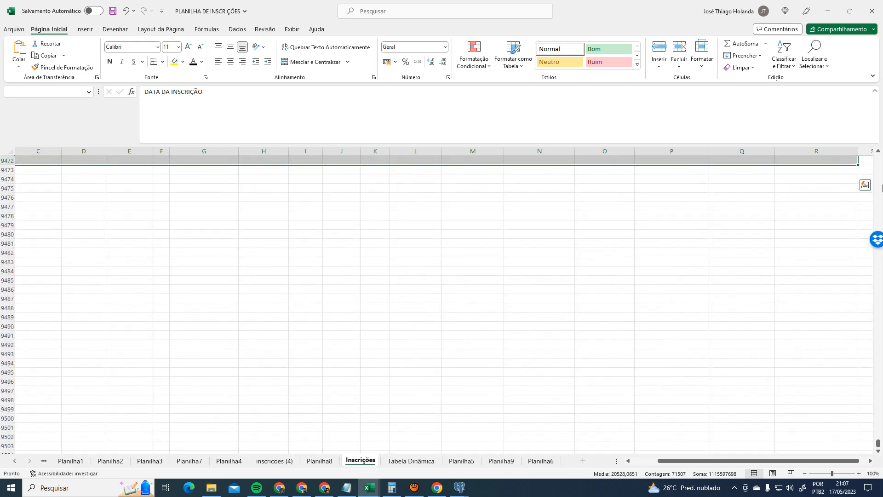
key(shift+Page_Down)
key(shift+Page_Down)
key(shift+Page_Down)
key(shift+Page_Down)
key(shift+Page_Down)
key(shift+Page_Down)
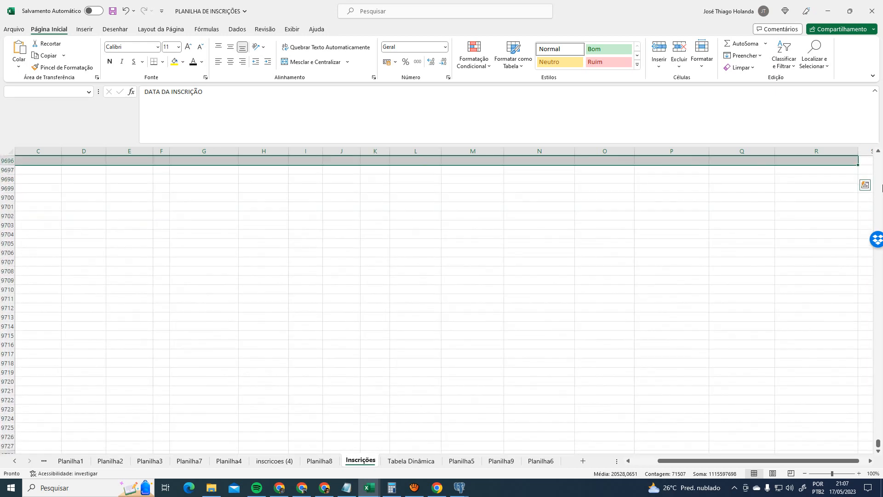
key(shift+Page_Down)
key(shift+Page_Down)
key(shift+Page_Down)
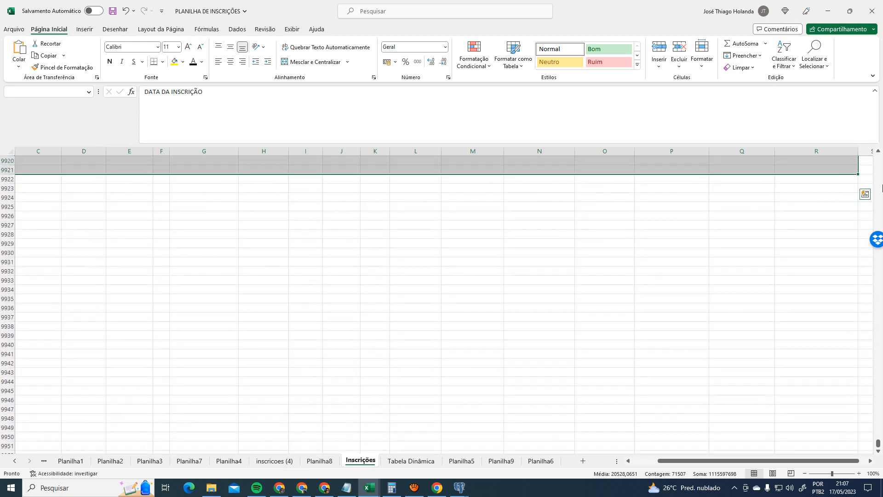
key(shift+Down)
key(shift+Down)
key(shift+Down)
key(shift+Down)
key(shift+Down)
key(shift+Down)
key(shift+Down)
key(shift+Down)
key(shift+Down)
key(shift+Down)
key(shift+Down)
key(shift+Down)
key(shift+Down)
key(shift+Down)
key(shift+Down)
key(shift+Down)
key(shift+Down)
key(shift+Down)
key(shift+Down)
key(shift+Down)
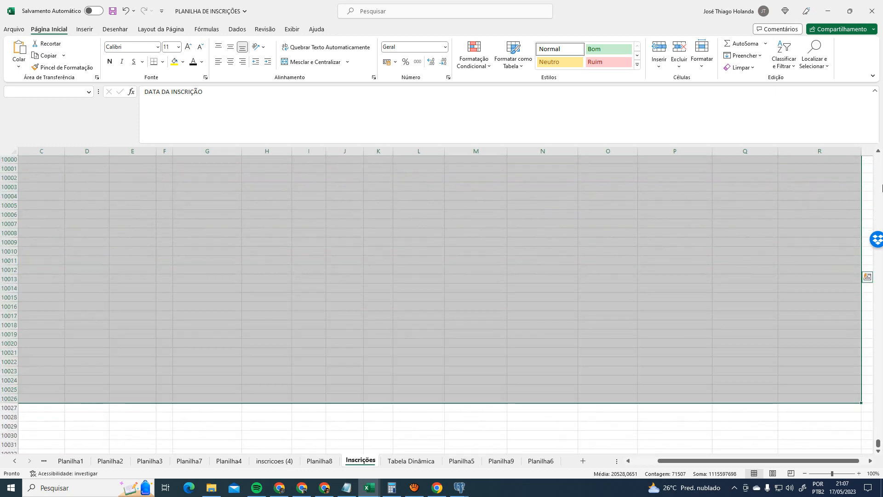
key(shift+Up)
key(shift+Up)
key(shift+Up)
key(shift+Up)
key(shift+Up)
key(shift+Up)
key(shift+Up)
key(shift+Up)
key(shift+Up)
key(shift+Up)
key(shift+Up)
key(shift+Up)
key(shift+Up)
key(shift+Up)
key(shift+Up)
key(shift+Up)
key(shift+Up)
key(shift+Up)
key(shift+Up)
key(shift+Up)
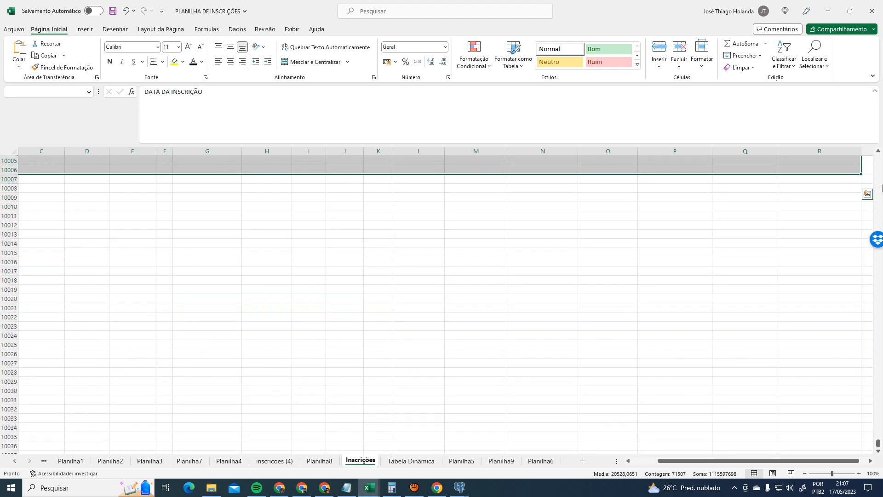
key(shift+Down)
key(shift+Down)
key(shift+Down)
key(shift+Down)
key(shift+Up)
key(shift+Up)
key(shift+Up)
key(shift+Up)
key(shift+Up)
key(shift+Up)
key(shift+Up)
key(shift+Up)
key(shift+Up)
key(shift+Up)
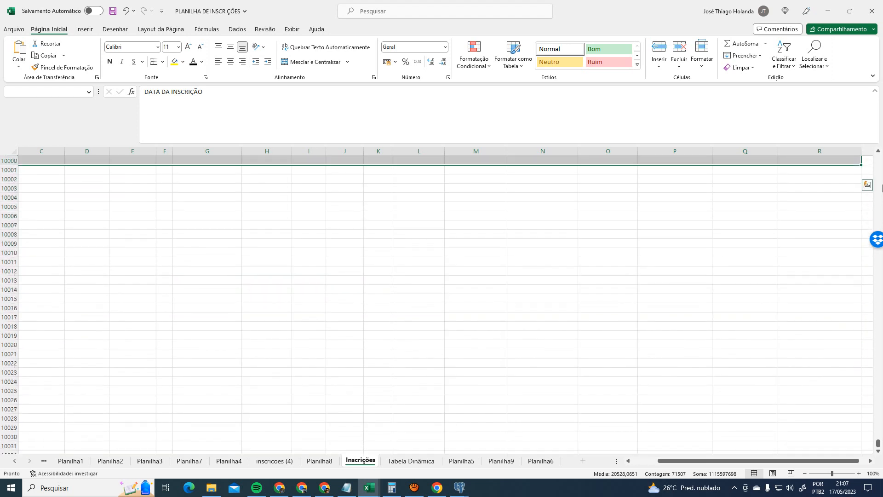
key(shift+Down)
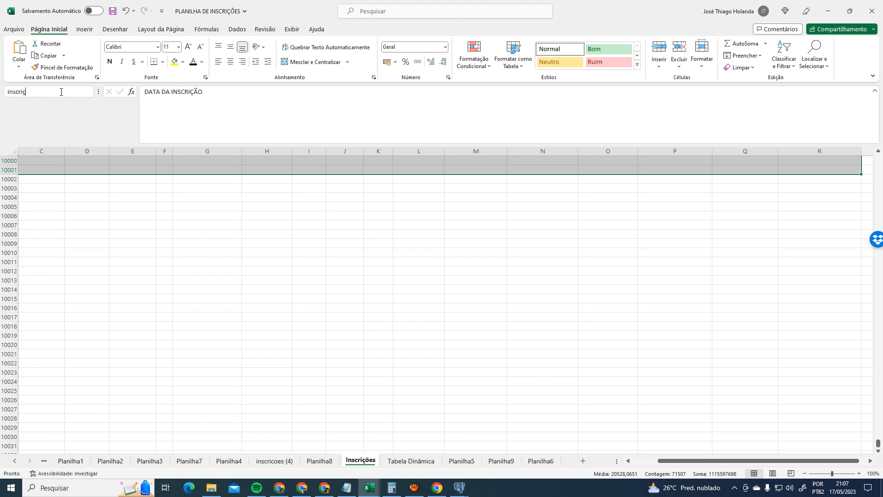
- Name the extended Inscrições range inscricoes, verify it in the Name Box, and return to Tabela Dinâmica
key(Return)
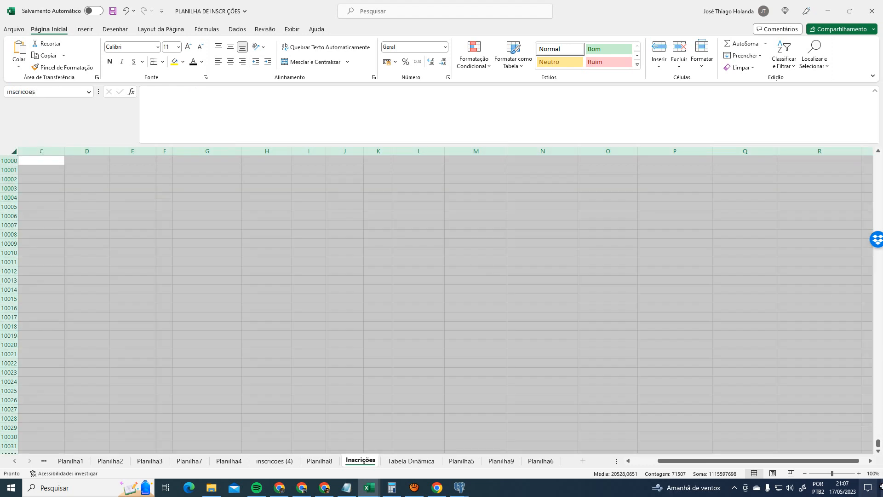
drag(878, 444, 882, 143)
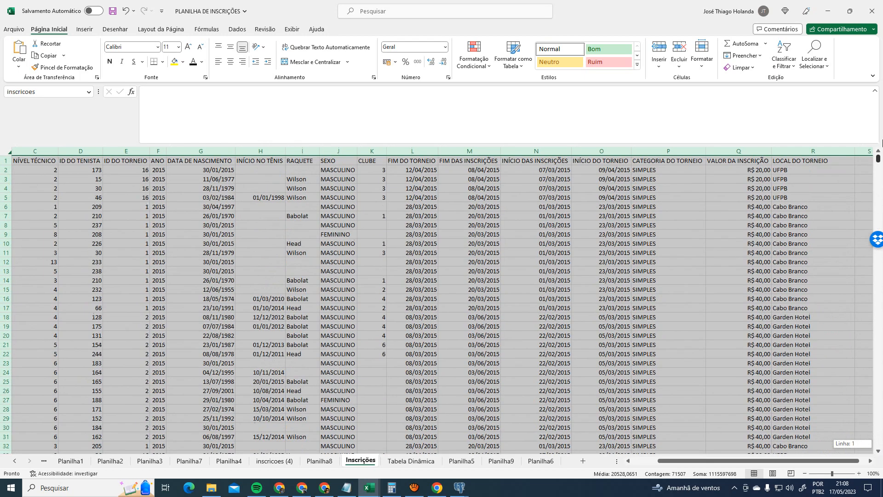
click(62, 93)
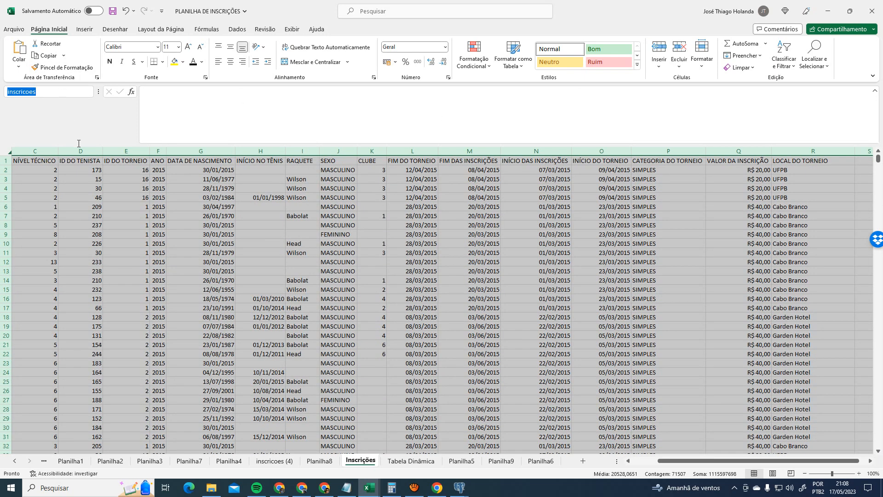
click(106, 262)
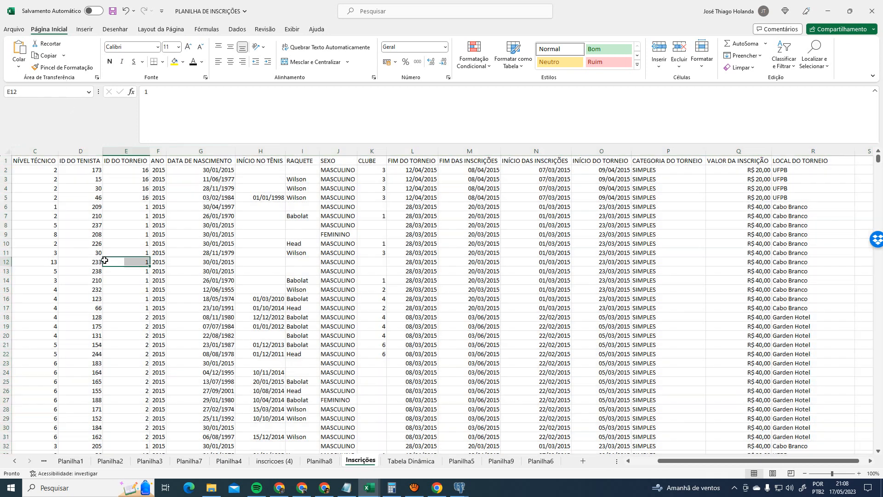
click(42, 161)
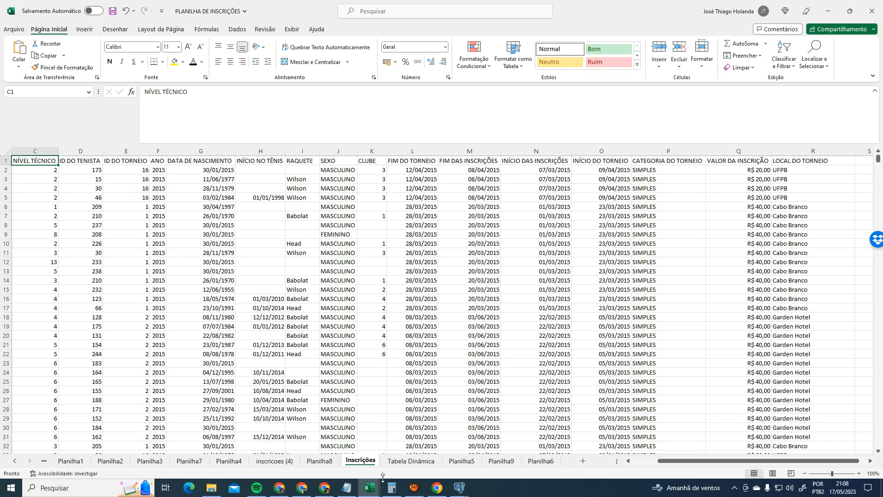
click(391, 461)
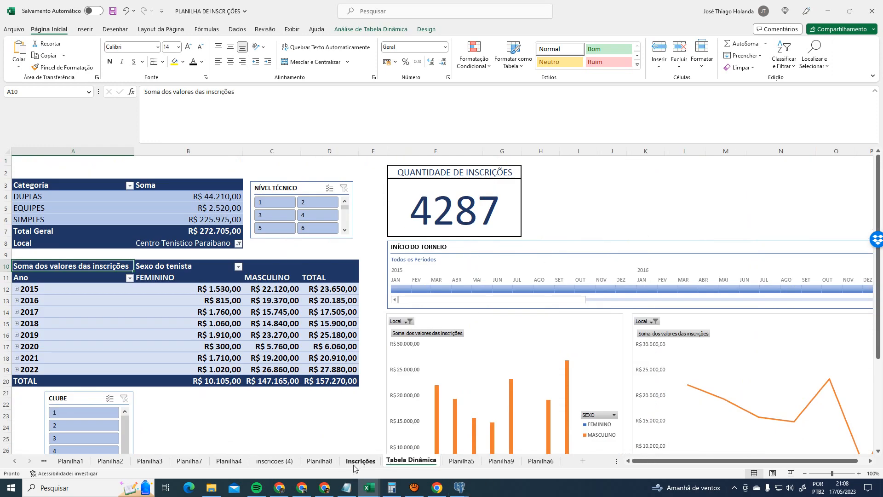
click(170, 287)
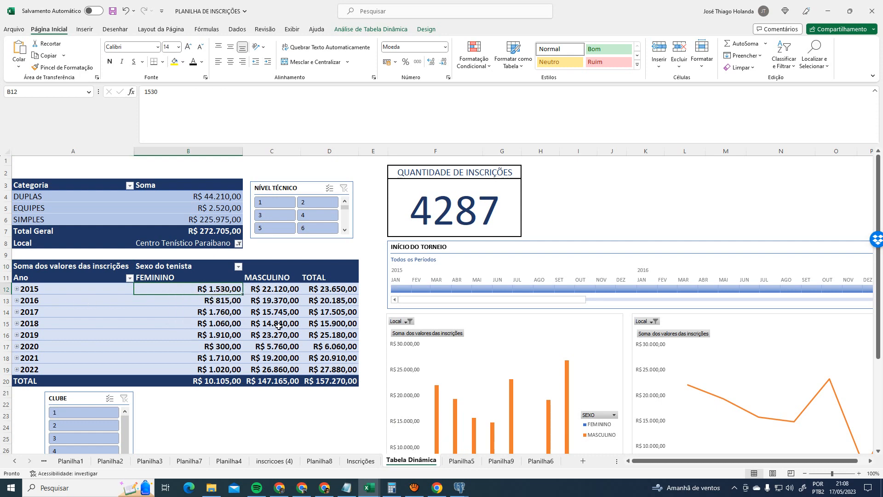
scroll(276, 317, down, 2)
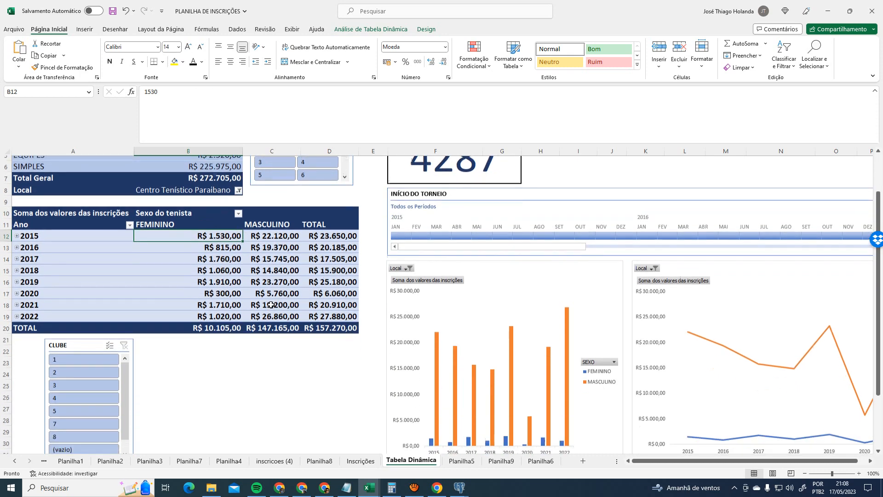
scroll(271, 305, down, 2)
scroll(271, 304, up, 4)
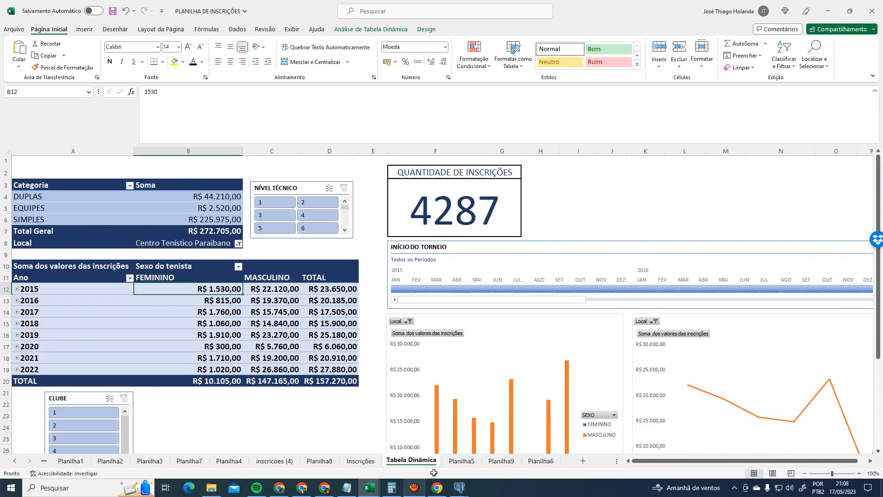
click(458, 461)
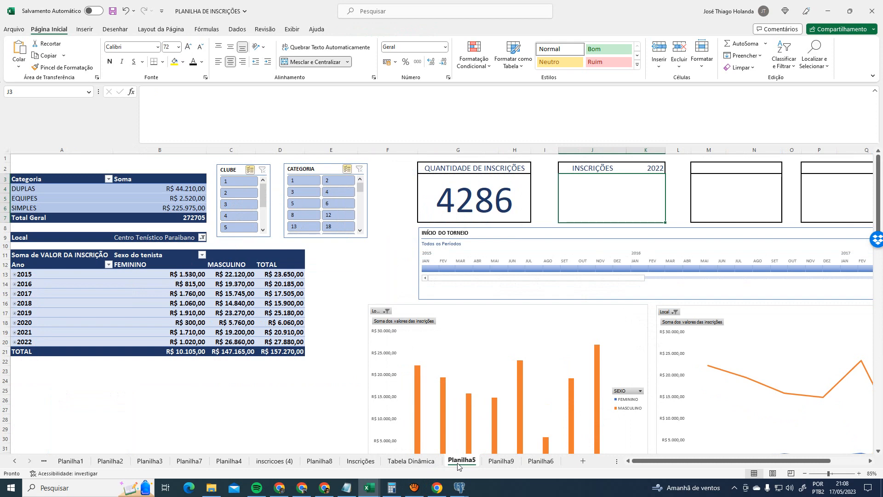
click(431, 461)
click(82, 413)
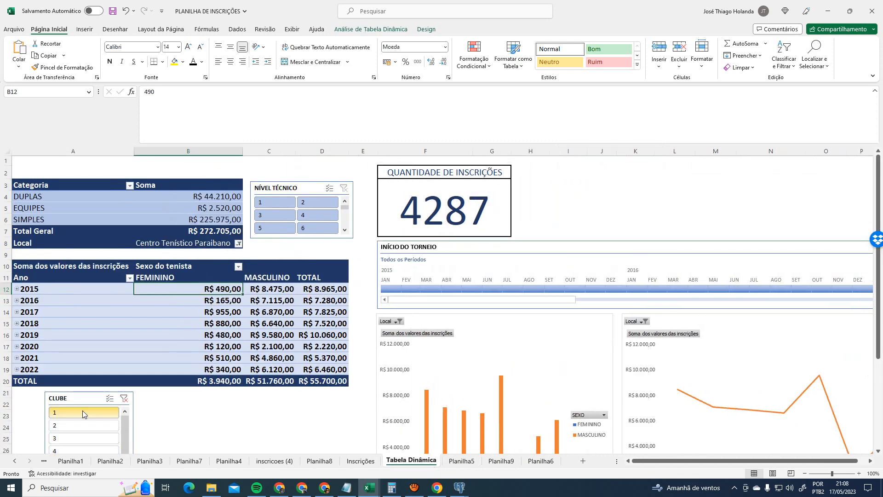
scroll(143, 421, down, 3)
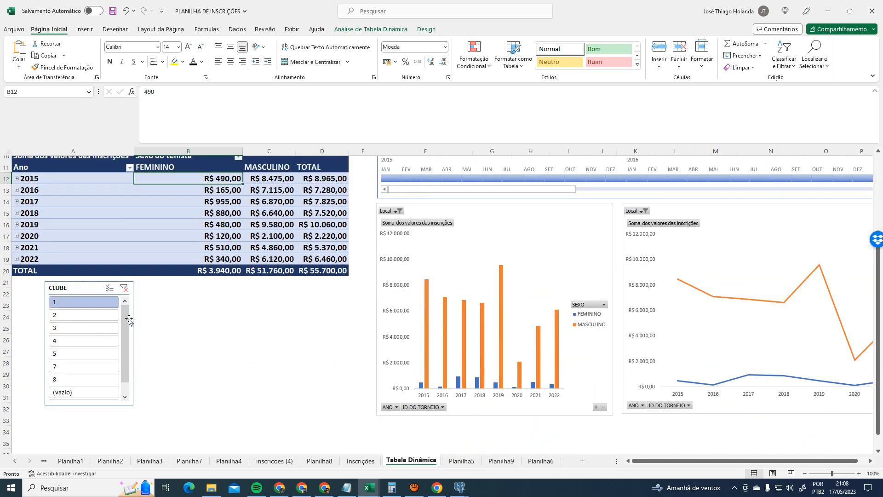
click(124, 287)
scroll(211, 330, up, 3)
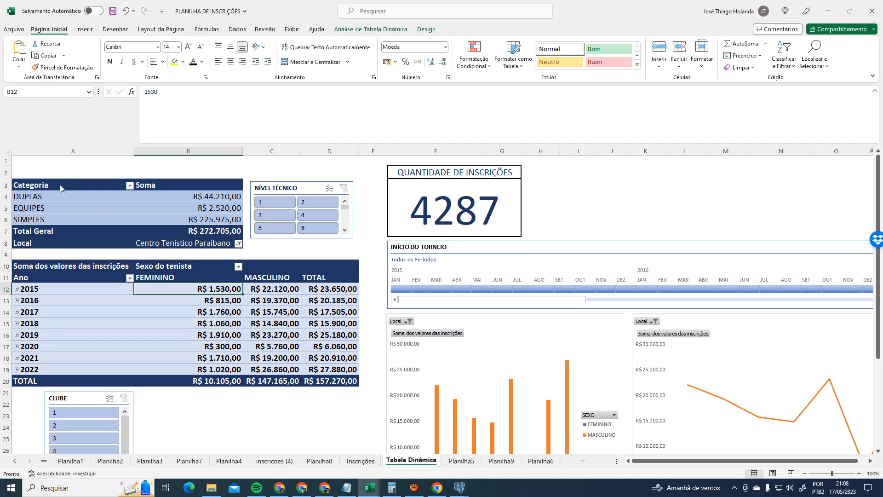
click(457, 461)
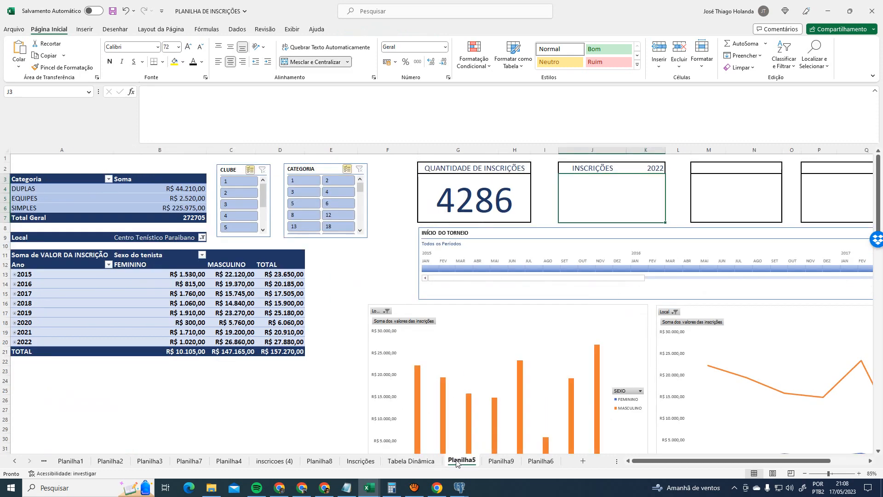
click(423, 461)
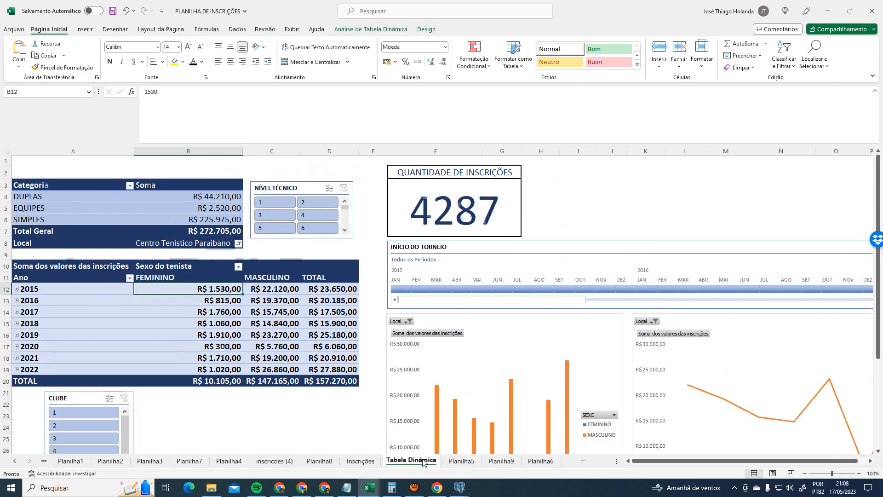
click(335, 414)
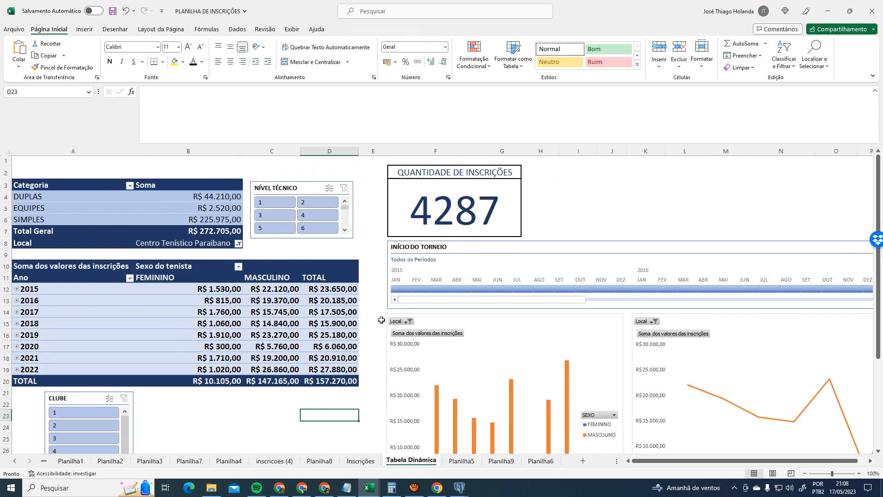
ctrl+scroll(381, 320, down, 1)
scroll(502, 317, down, 1)
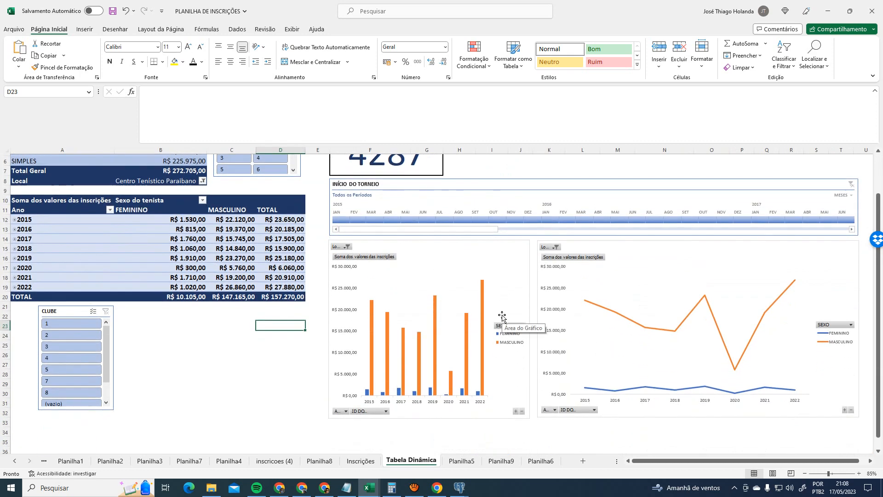
click(502, 318)
click(115, 248)
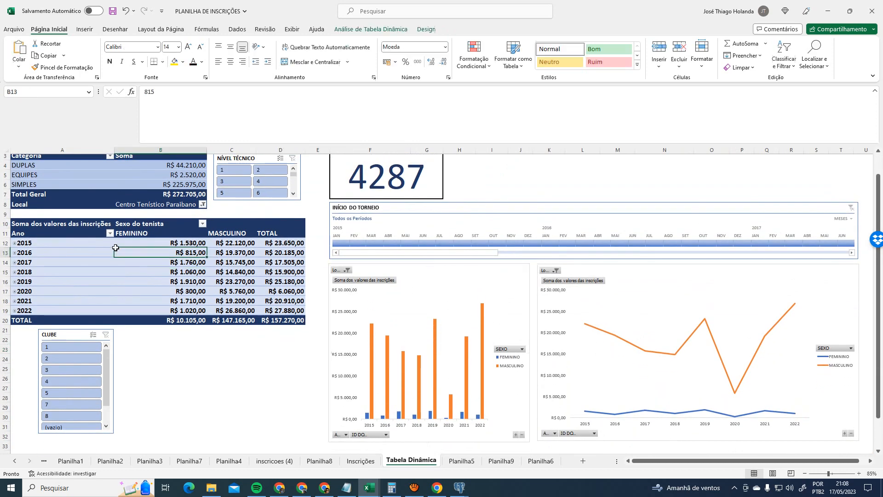
click(631, 283)
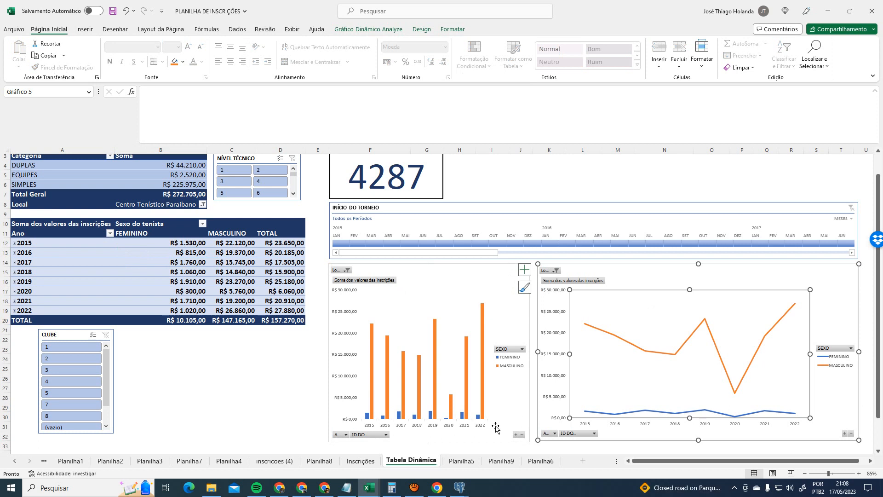
- Select the bar chart, then expand the 2015 year row into its detail rows
click(428, 287)
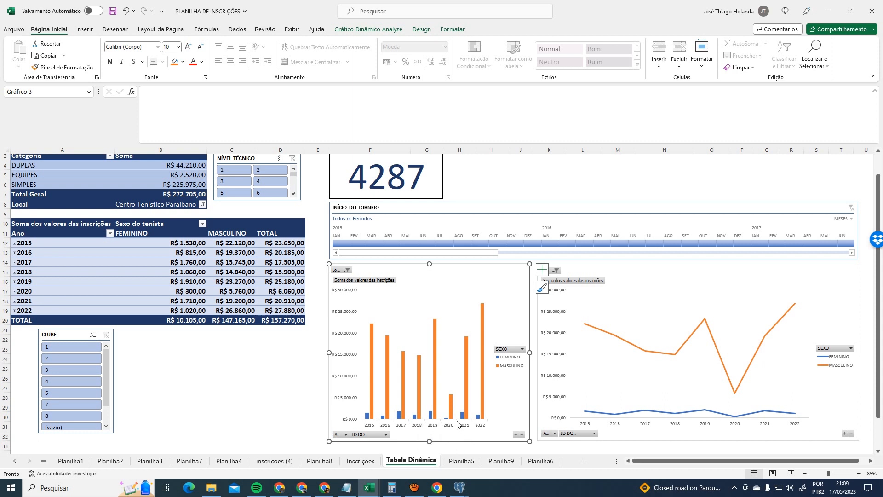
mouse_move(375, 330)
mouse_move(402, 355)
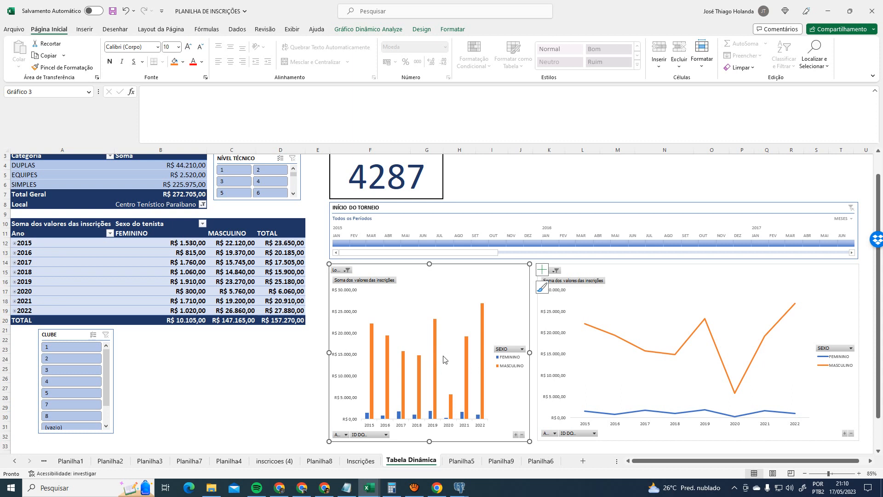
mouse_move(435, 353)
click(15, 242)
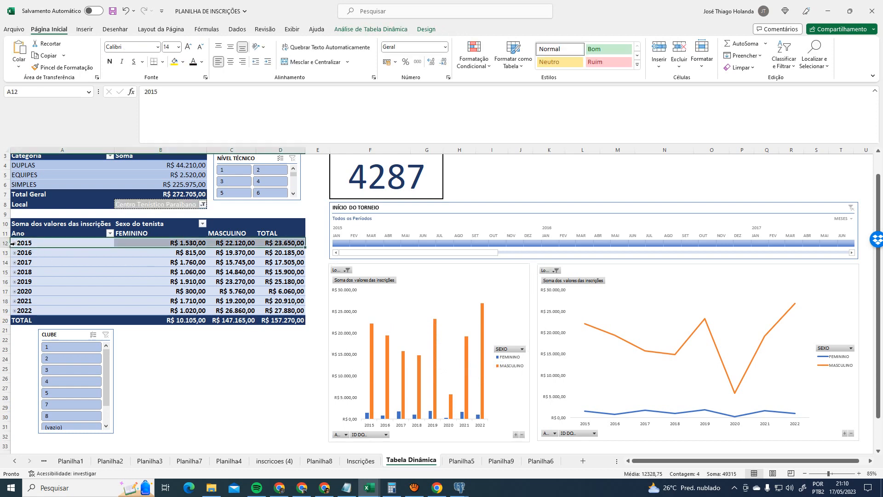
click(14, 243)
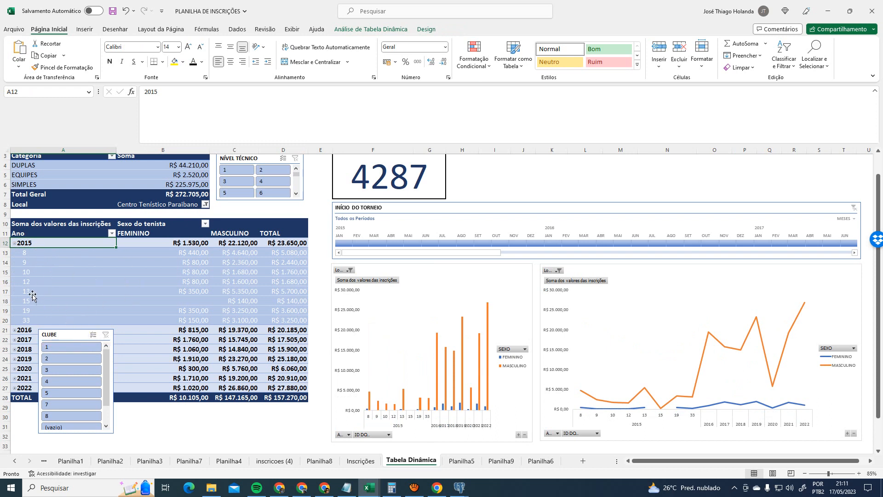
- Collapse 2015, expand and collapse 2016, and check its TOTAL value in D13
click(14, 243)
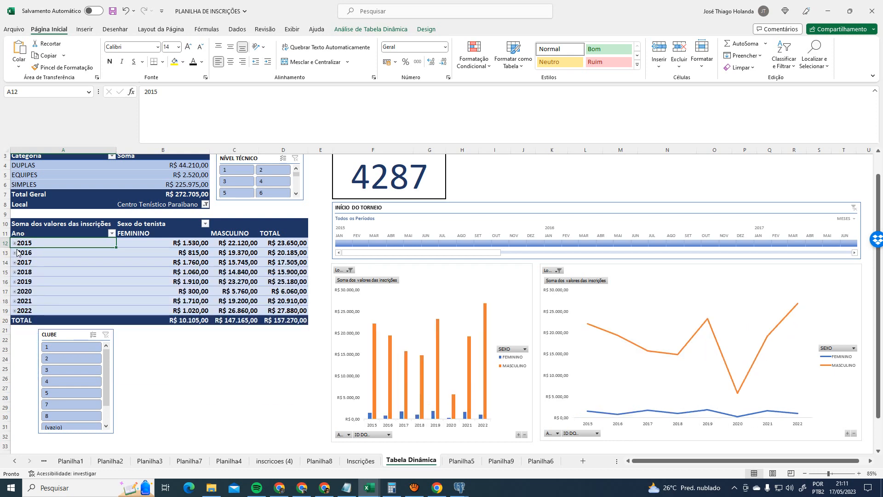
click(15, 253)
click(14, 253)
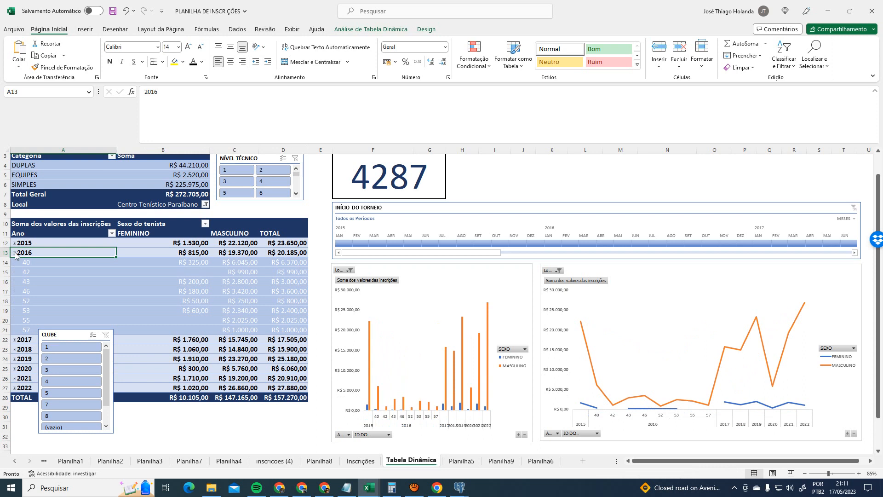
click(15, 253)
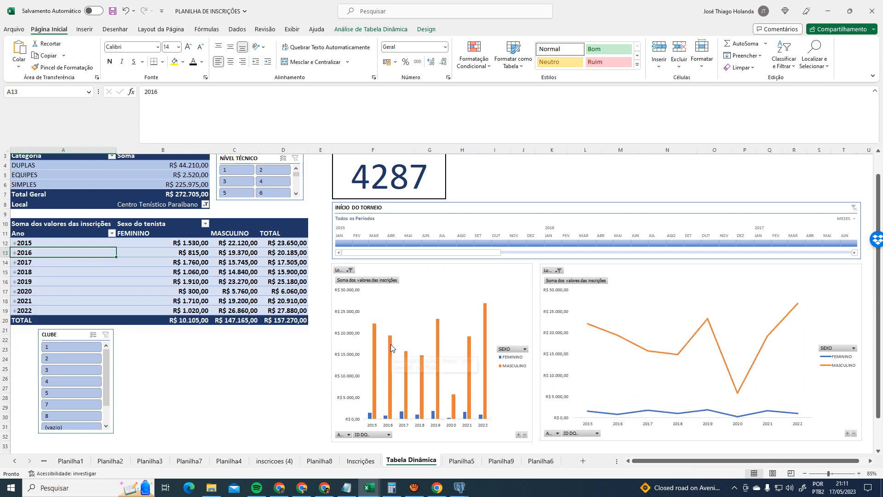
mouse_move(390, 336)
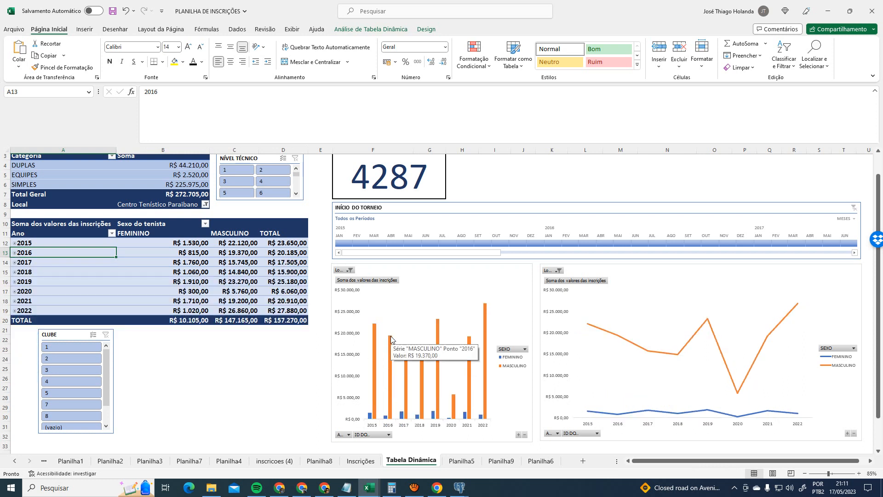
click(293, 251)
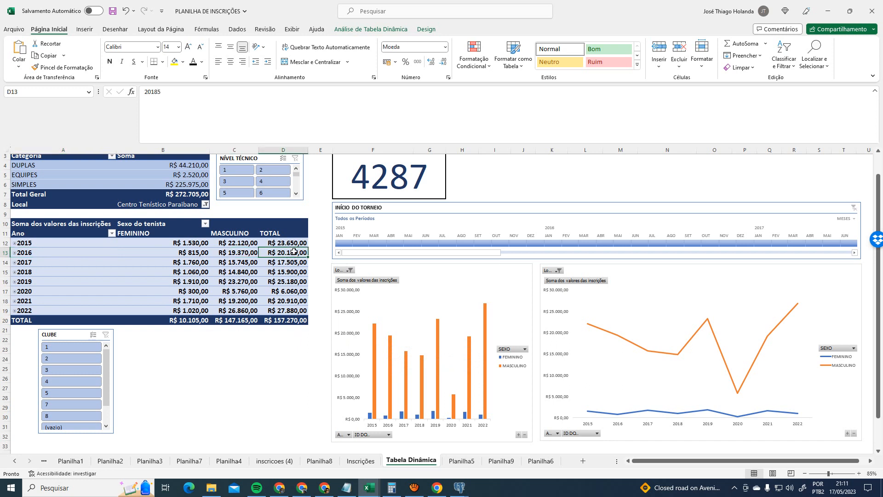
mouse_move(294, 253)
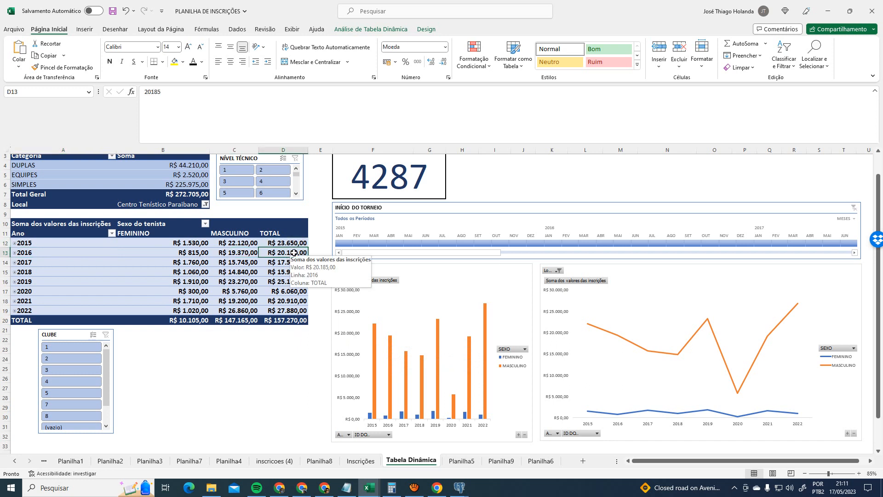
- Expand and collapse 2017, 2018 and 2019, inspect the 2019 TOTAL and FEMININO values, then open Inscrições
click(14, 262)
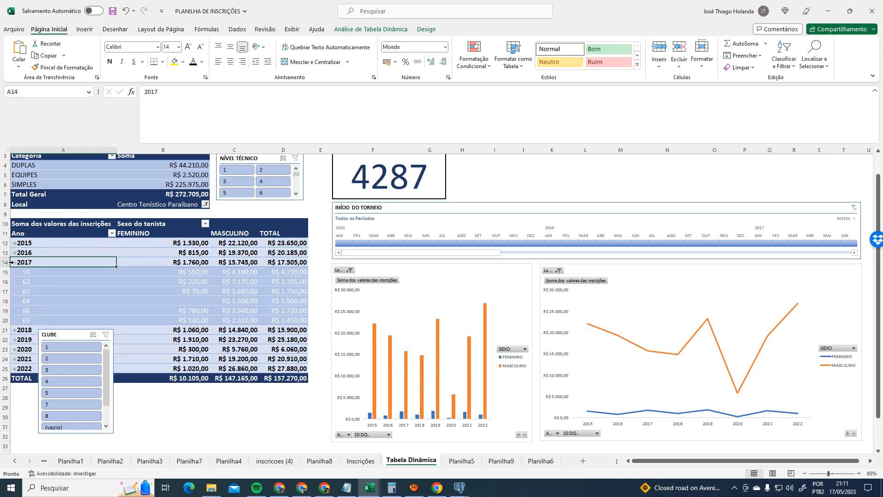
click(13, 262)
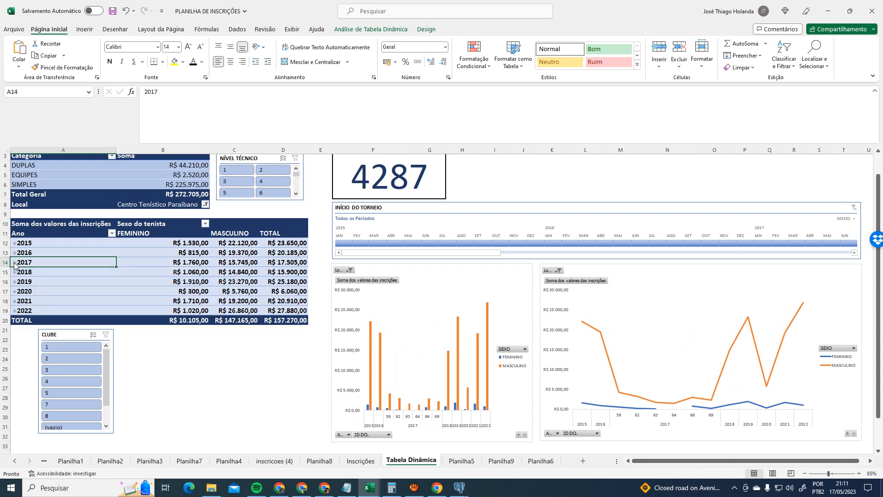
click(16, 273)
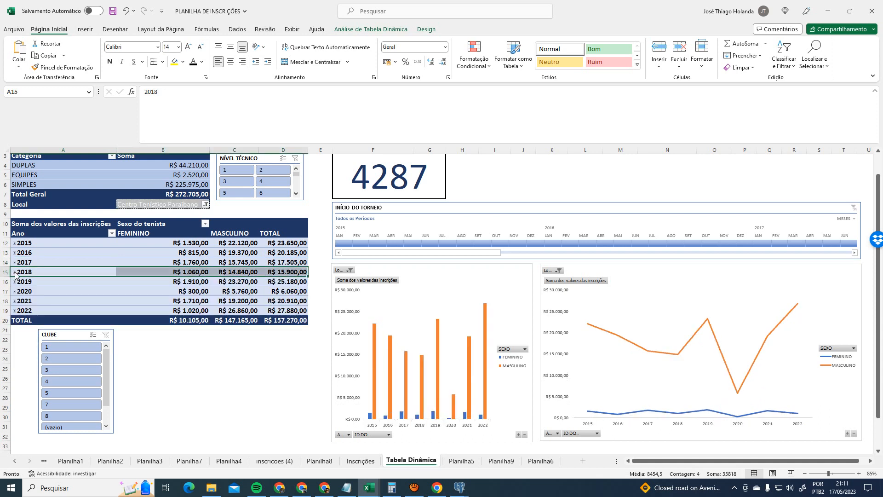
click(14, 273)
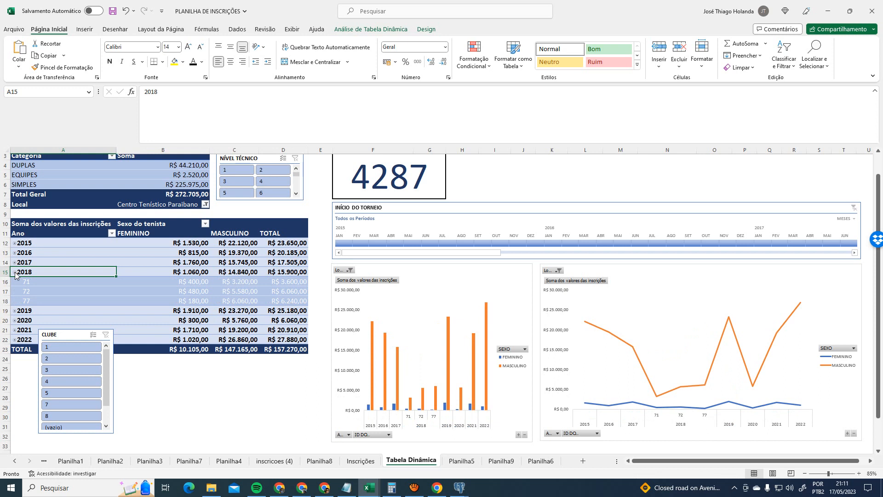
click(14, 273)
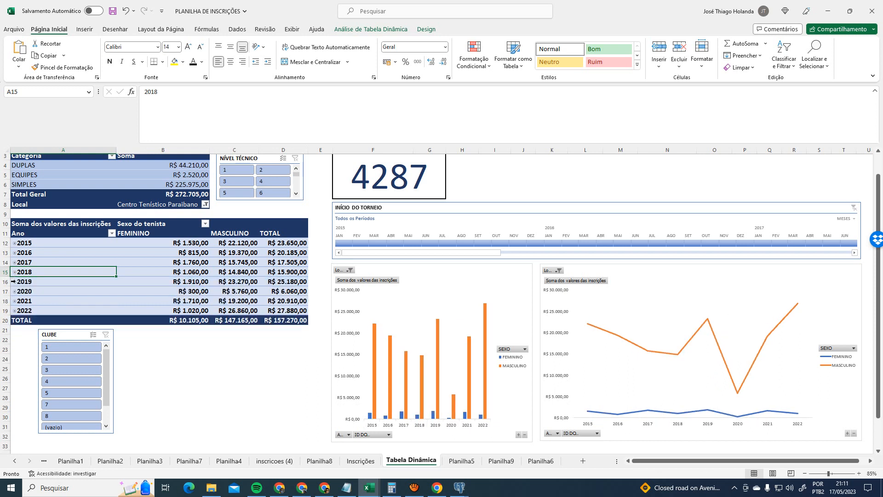
click(14, 281)
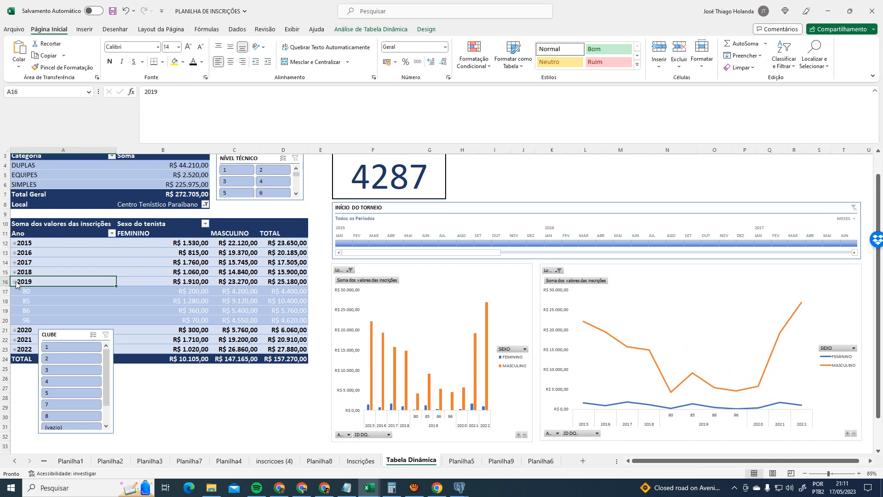
click(14, 282)
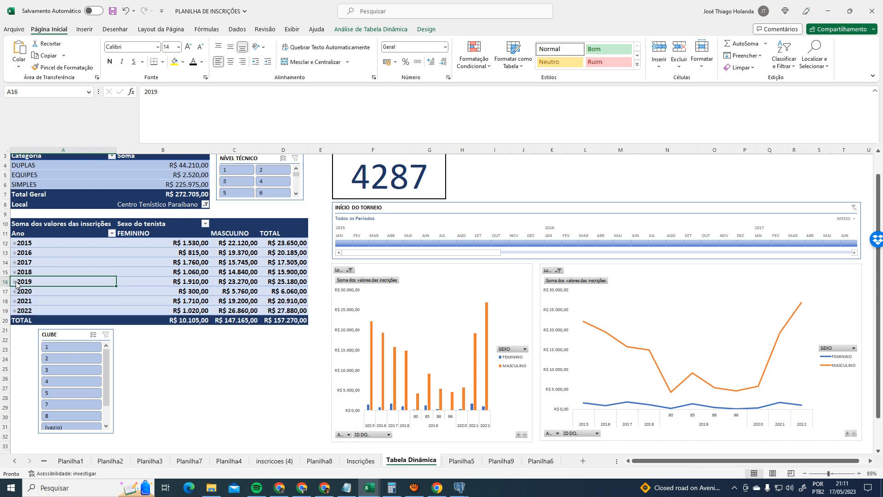
click(306, 282)
click(119, 279)
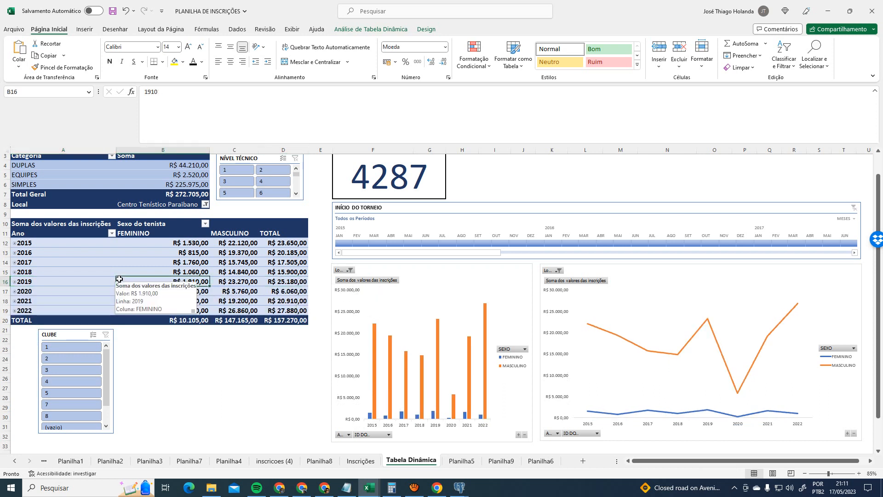
click(69, 280)
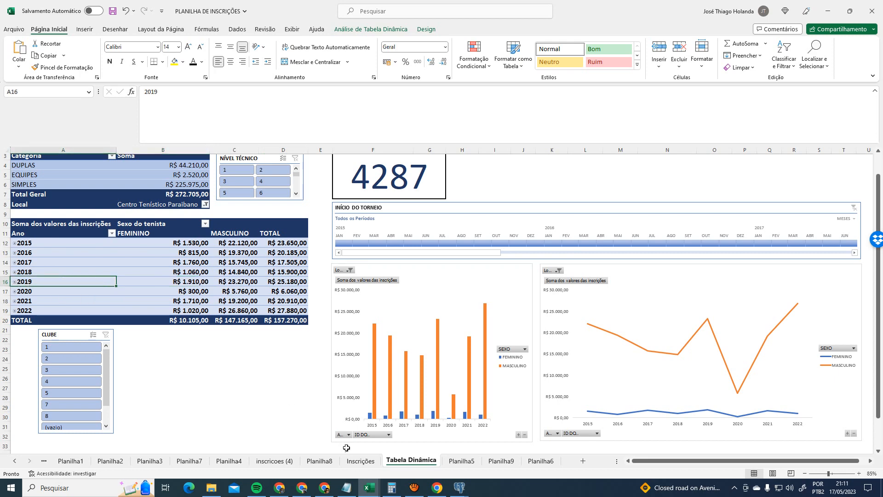
click(366, 460)
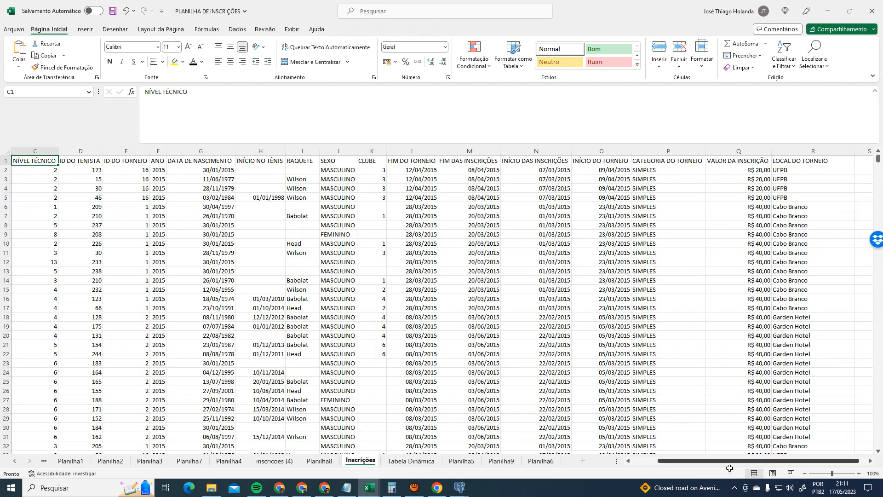
- Return to the Tabela Dinâmica dashboard, briefly check Planilha5, and scroll back to the top
click(424, 462)
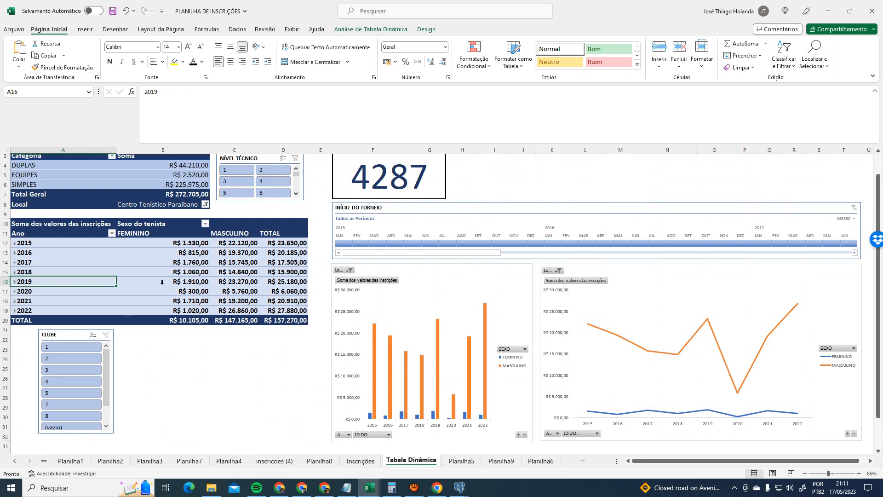
mouse_move(162, 285)
scroll(460, 202, up, 1)
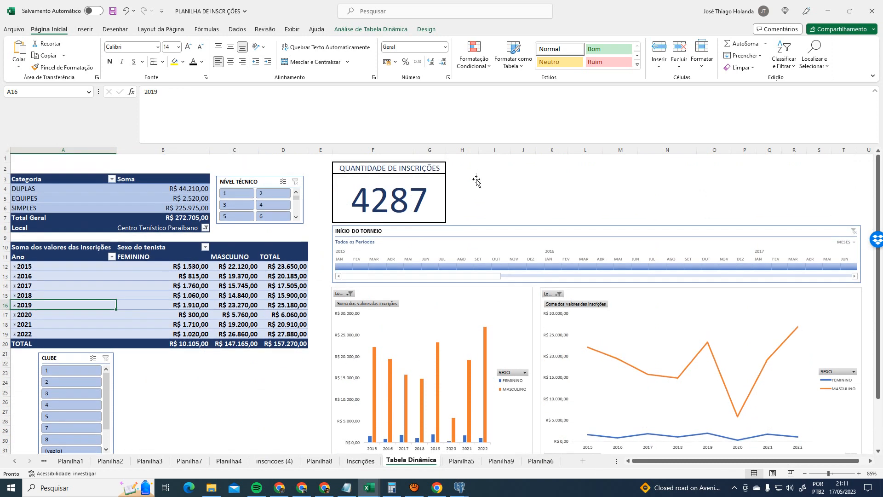
click(456, 461)
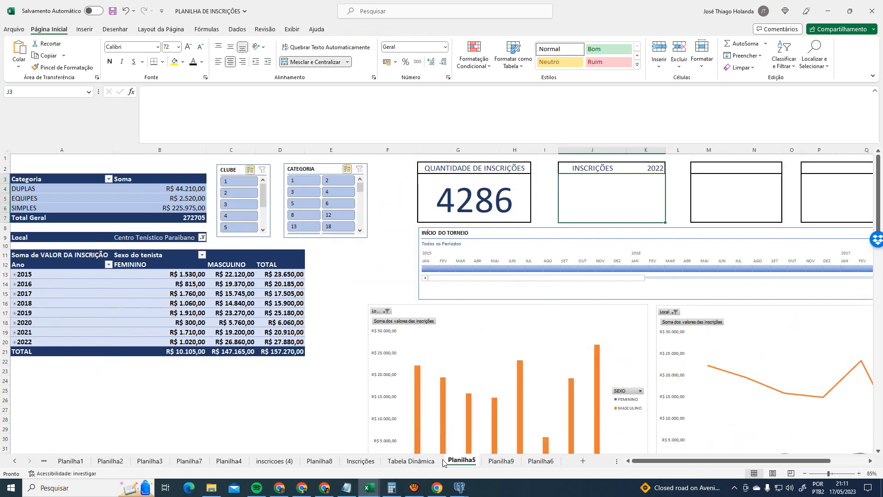
click(420, 460)
scroll(258, 366, down, 2)
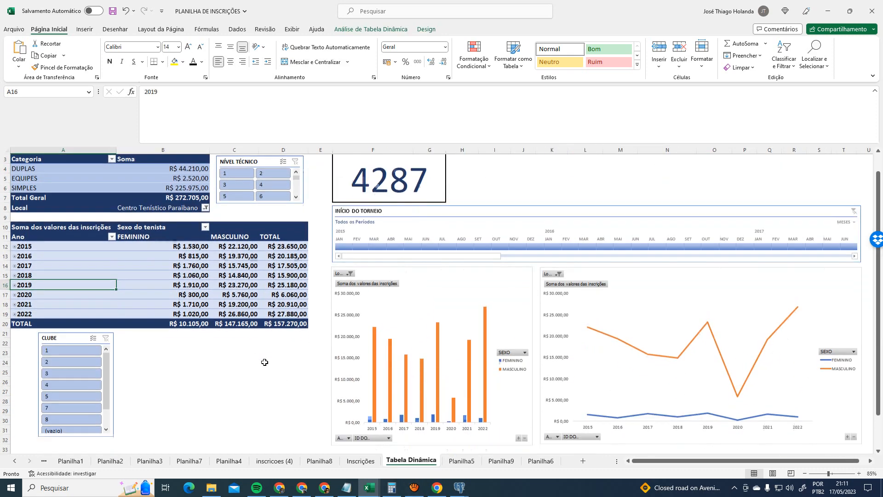
scroll(232, 350, up, 1)
scroll(232, 345, up, 1)
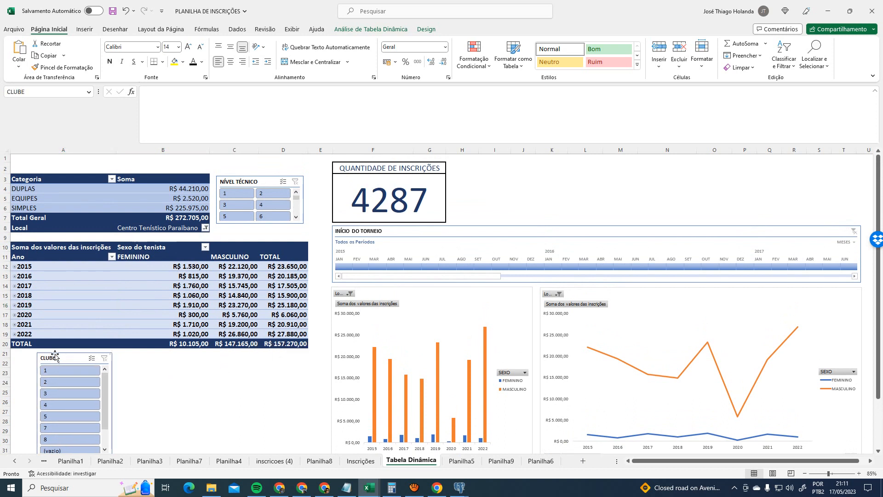
- Nudge the CLUBE slicer and compare the dashboard layout with Planilha5
drag(66, 354, 142, 352)
click(462, 460)
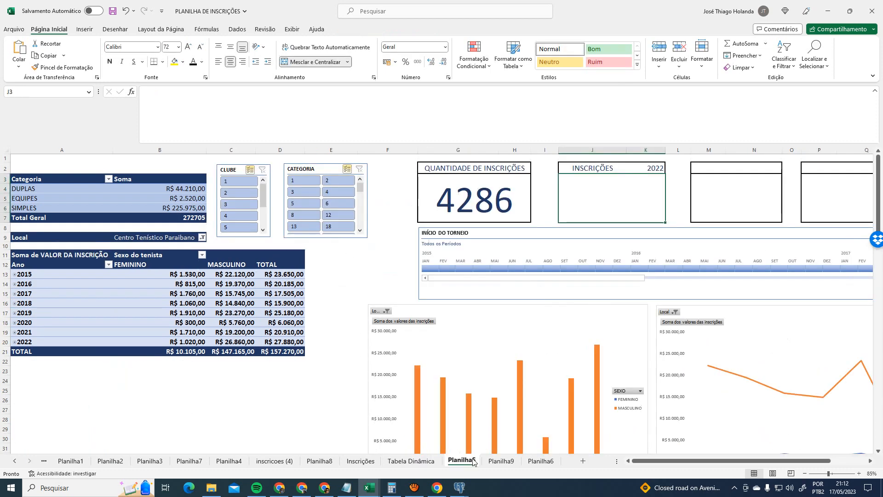
click(411, 460)
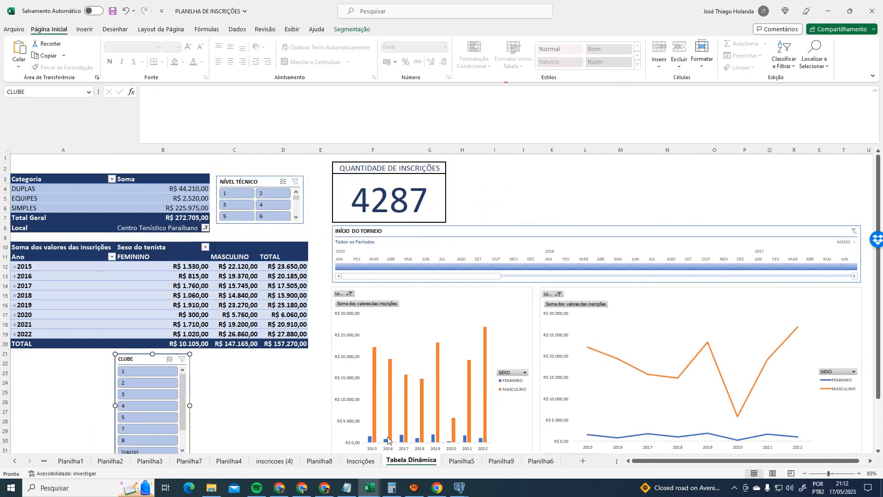
click(461, 460)
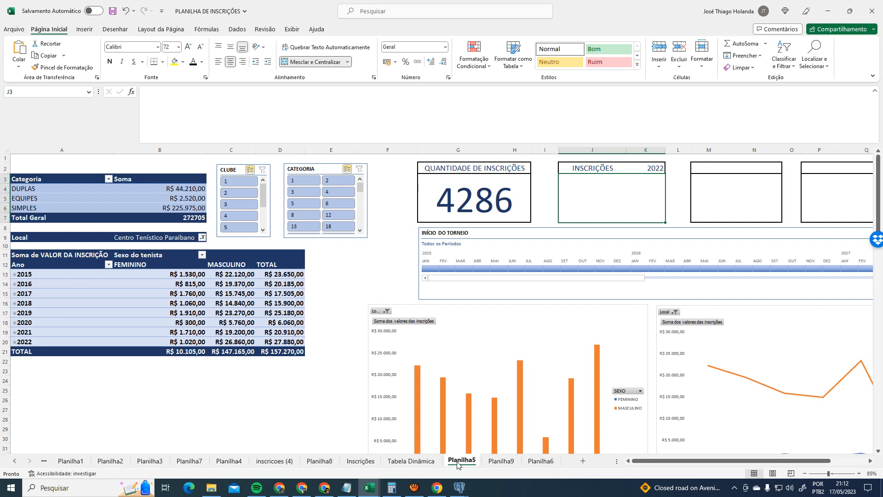
click(411, 460)
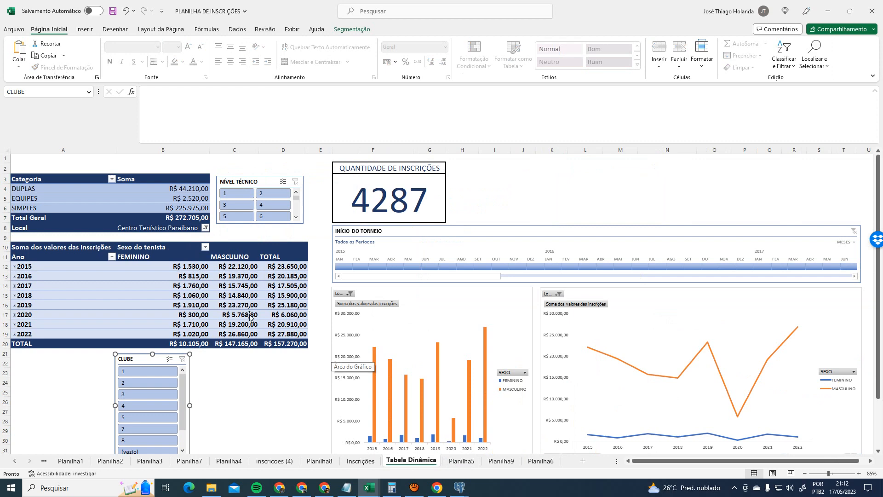
- Add a blank worksheet, delete it again, and return to Tabela Dinâmica
click(583, 461)
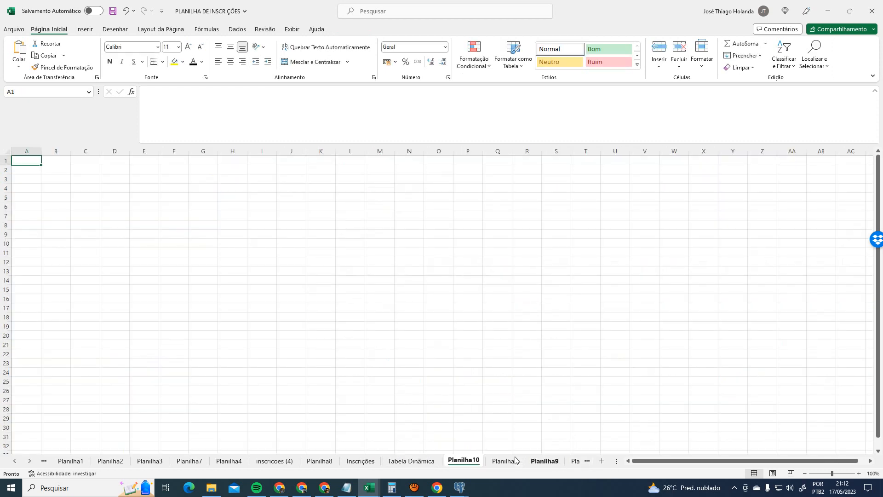
click(576, 461)
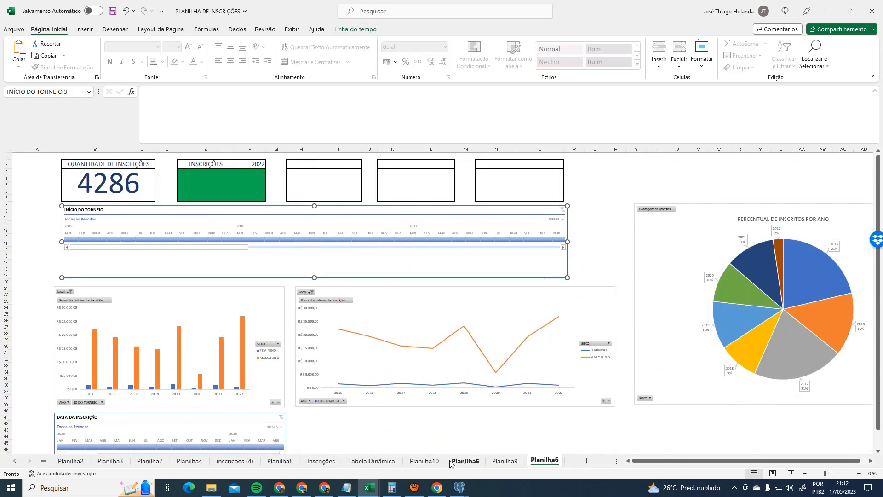
click(421, 462)
right_click(421, 461)
click(435, 348)
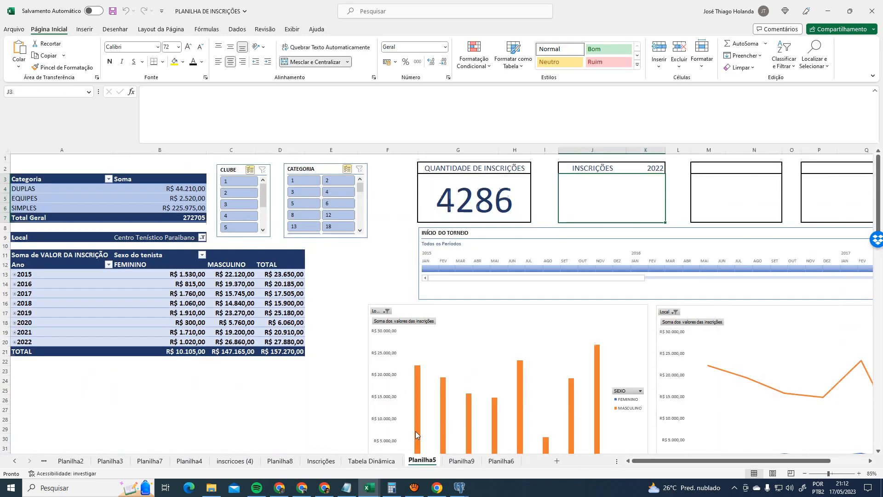
click(385, 461)
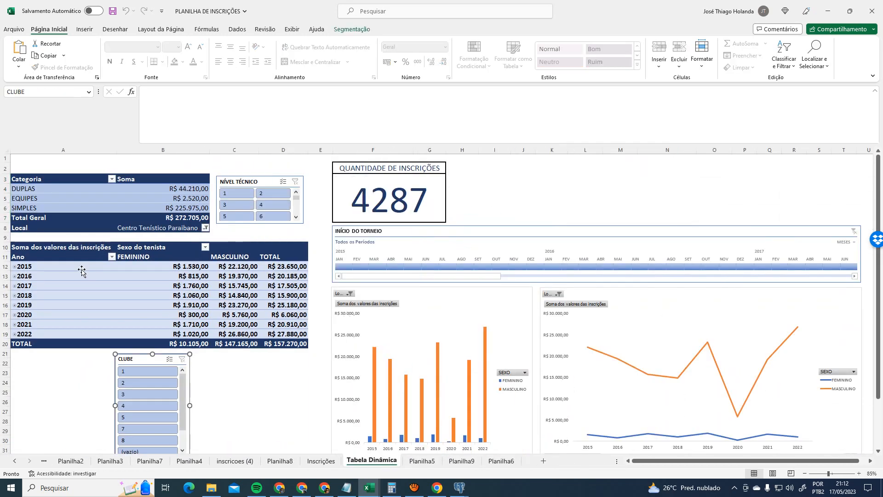
- Drag the CLUBE slicer beside the bar chart and compare the result with Planilha5
scroll(147, 405, down, 2)
click(234, 371)
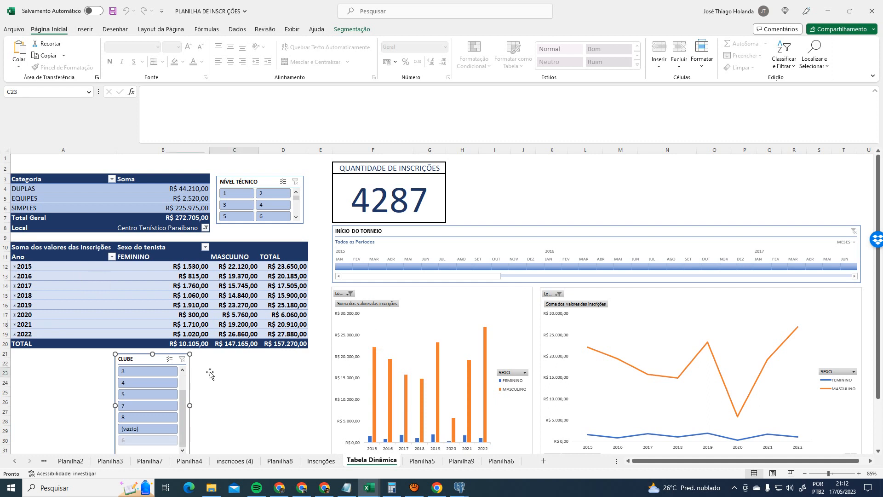
drag(155, 362, 312, 361)
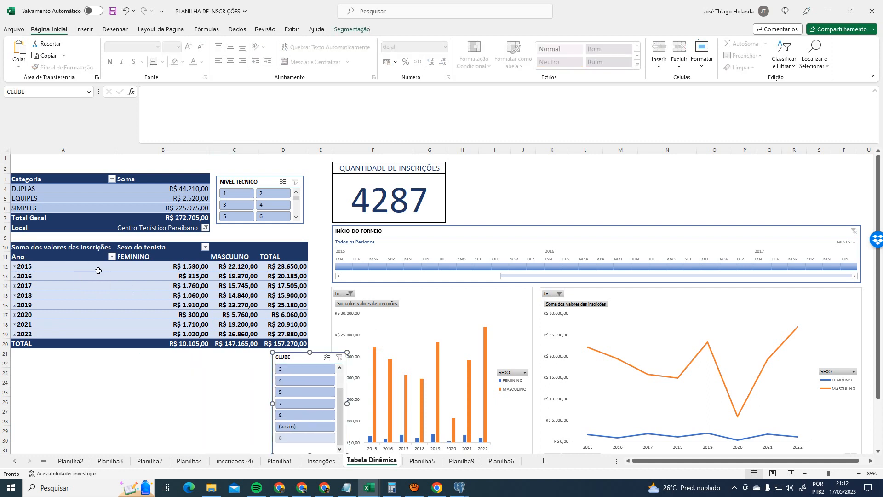
click(41, 246)
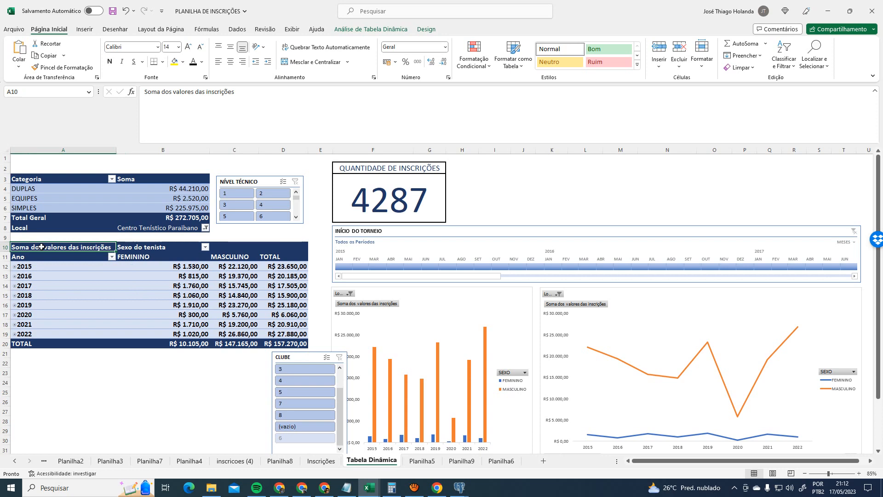
click(422, 461)
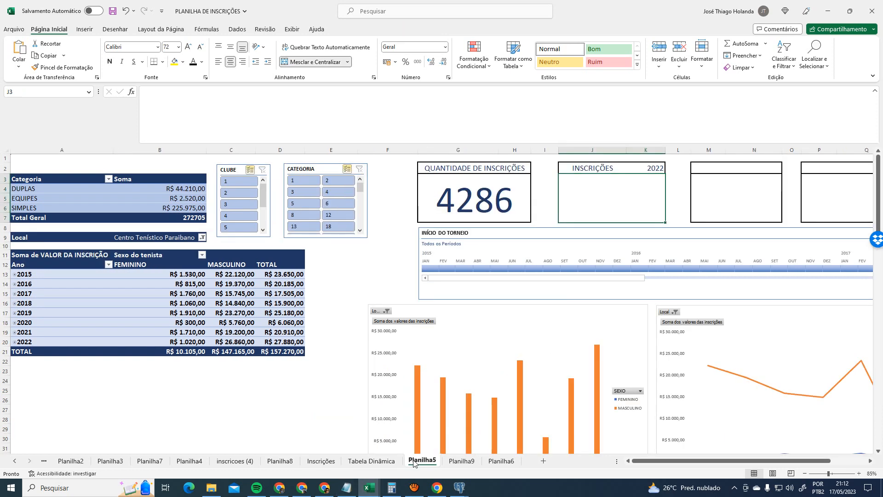
click(375, 461)
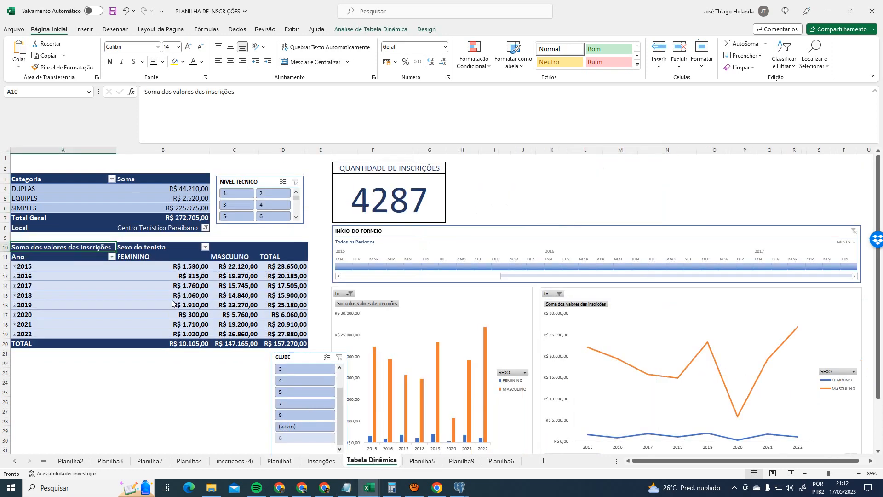
click(424, 464)
click(43, 255)
key(ctrl+Page_Up)
- Move the revenue pivot table down to A23, then back up so it starts at A11
click(370, 29)
click(559, 50)
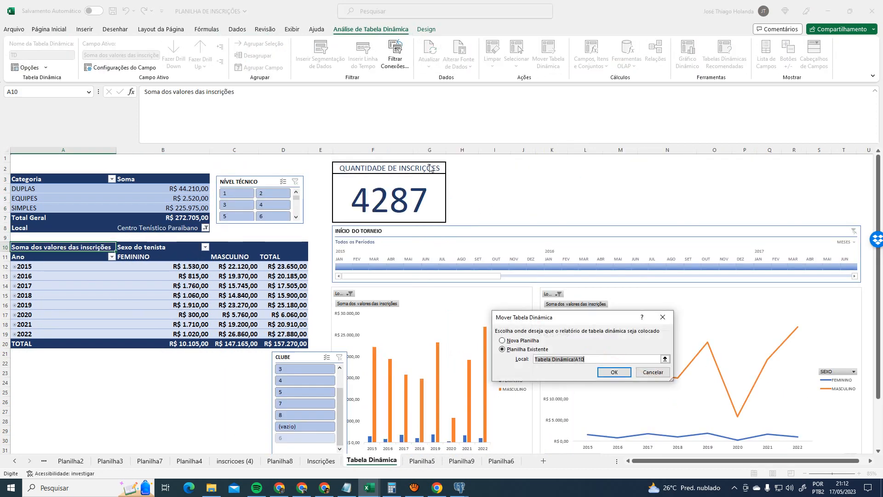
click(55, 370)
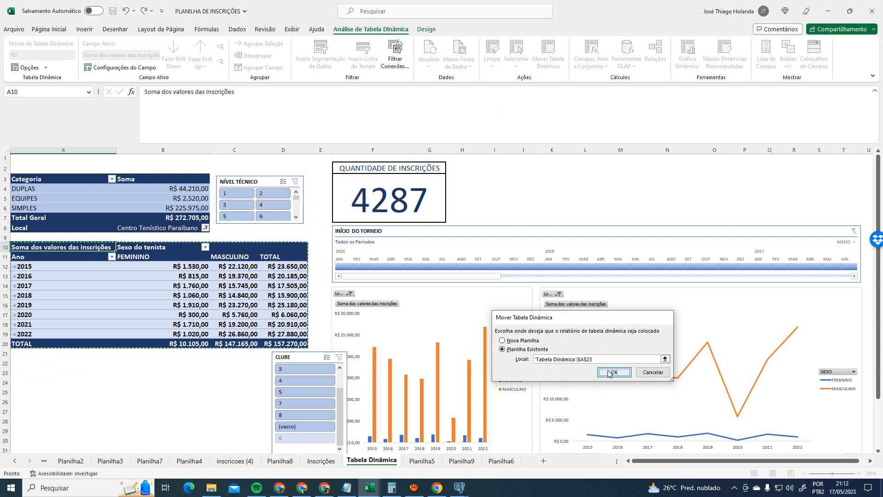
click(612, 372)
click(68, 363)
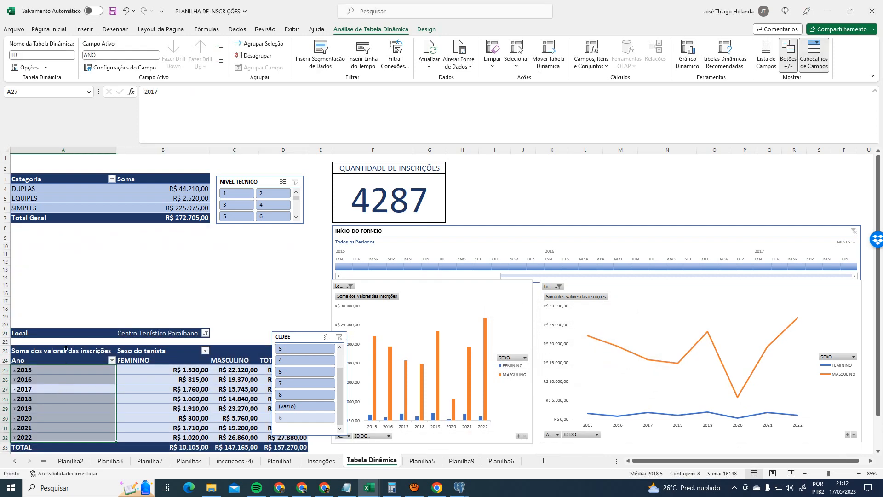
click(66, 350)
click(548, 53)
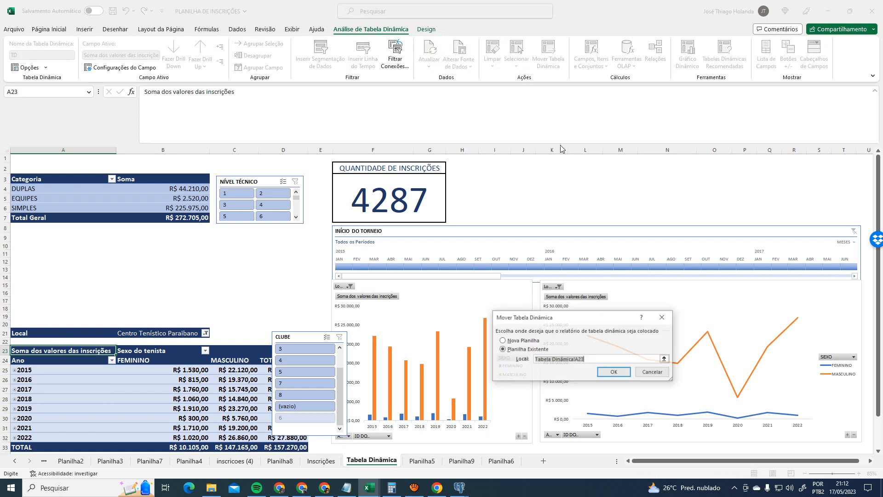
click(23, 237)
click(27, 253)
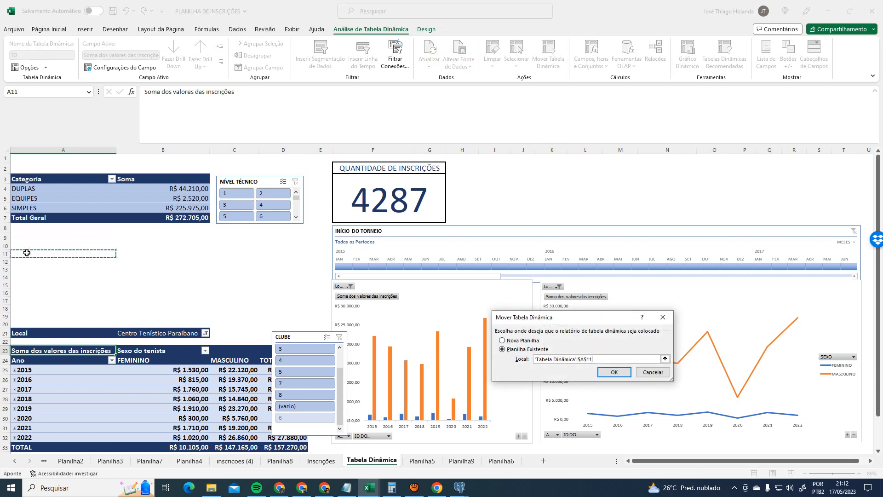
click(615, 372)
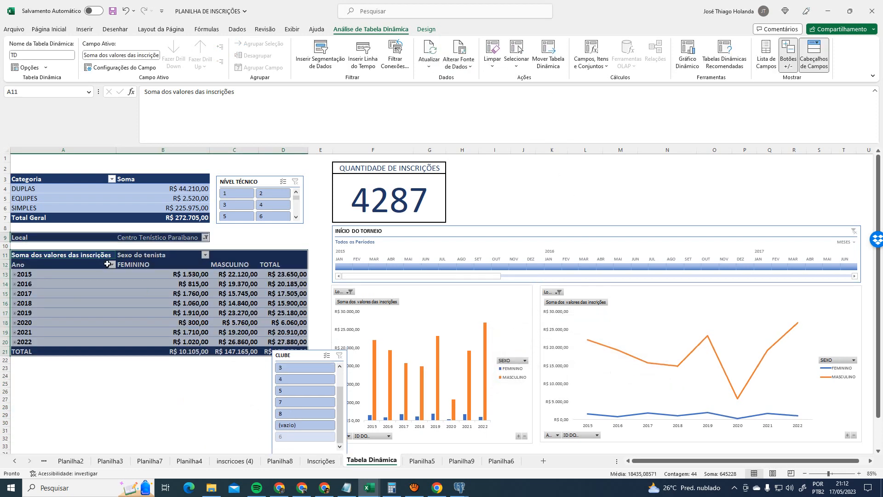
- Drag the CLUBE slicer to sit below the pivot table at left
click(221, 237)
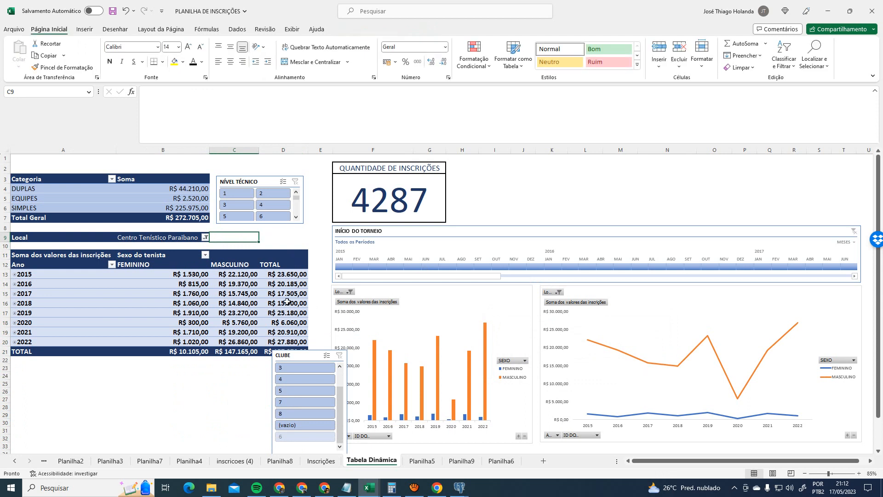
drag(322, 352, 148, 373)
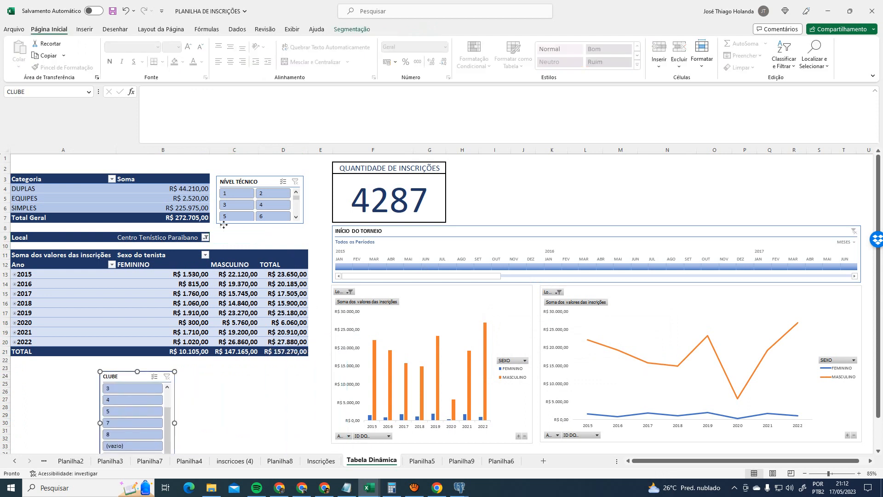
click(206, 238)
click(206, 241)
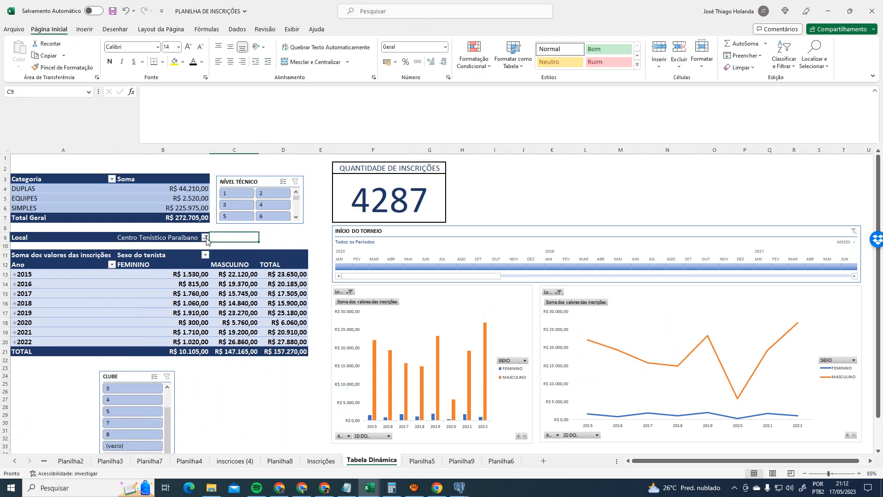
click(205, 238)
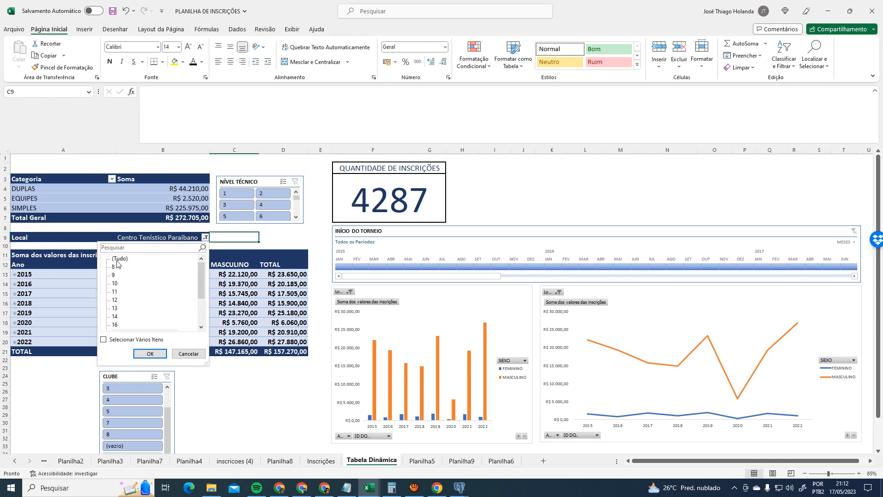
- Keep the Local filter at (Tudo) and check the Local field in the PivotTable field list
click(148, 353)
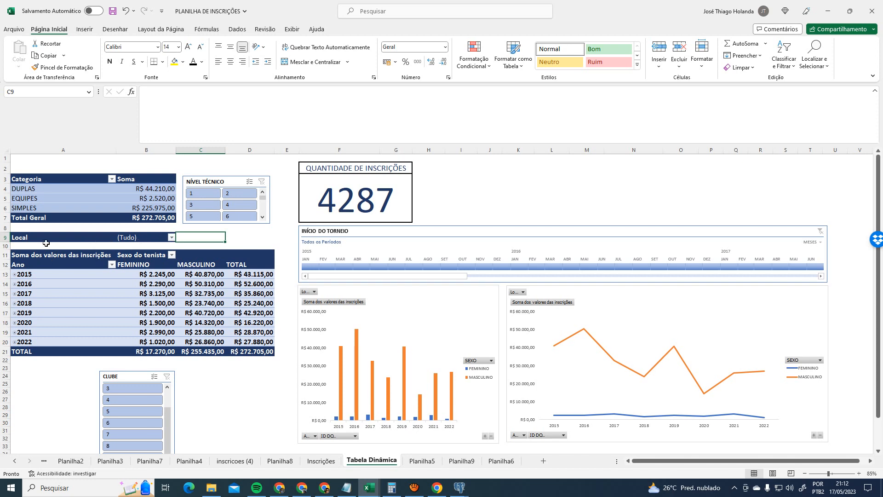
click(45, 265)
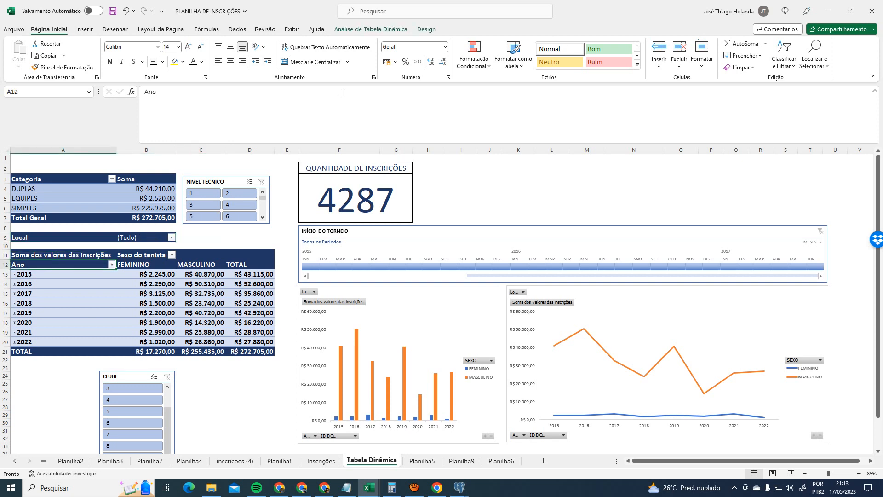
click(363, 30)
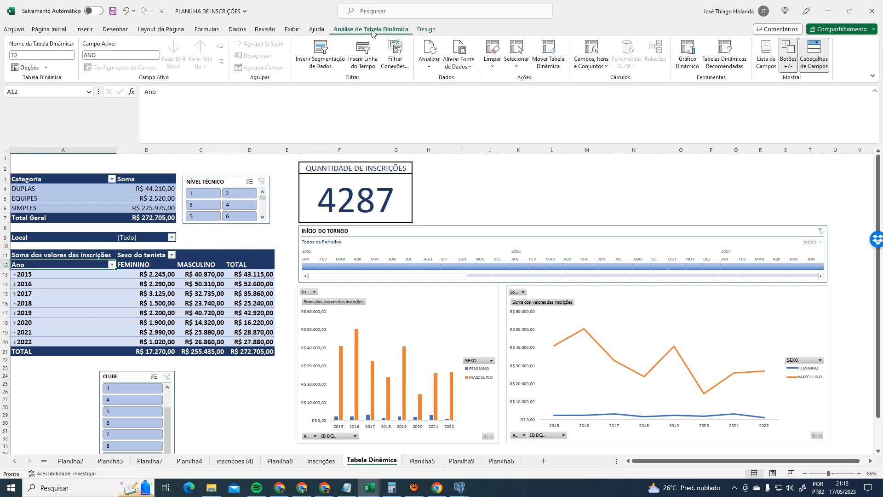
click(767, 59)
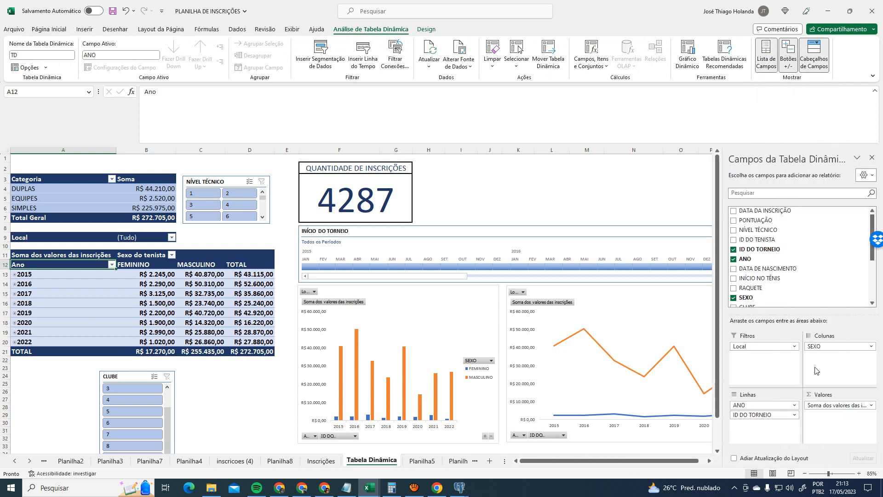
click(764, 347)
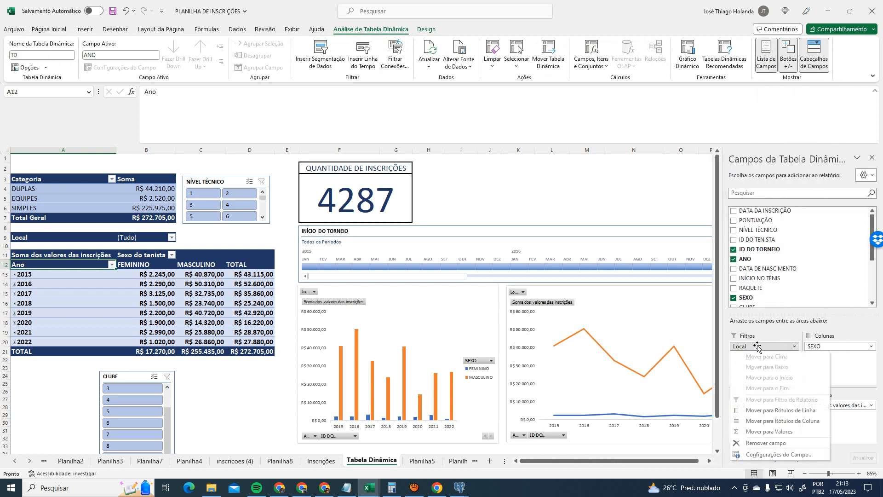
click(757, 346)
- Inspect the 2016 and 2017 year rows and the Local label in A9
click(63, 286)
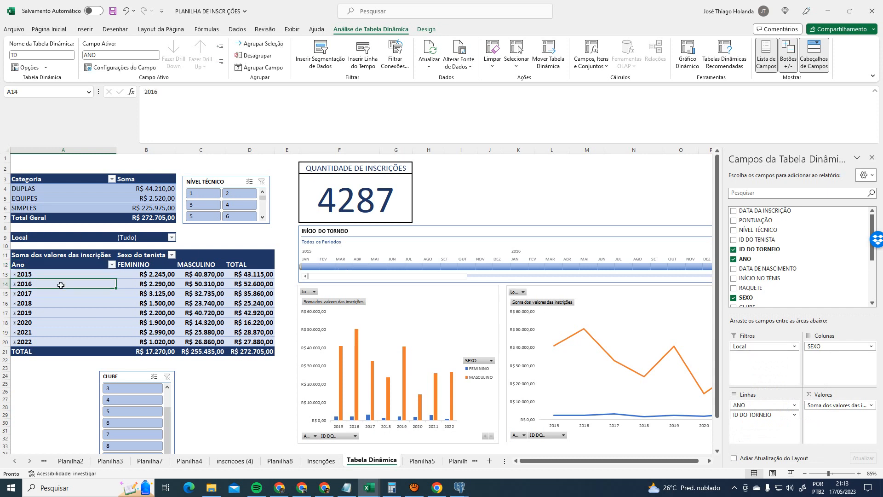
click(46, 238)
click(58, 294)
click(73, 237)
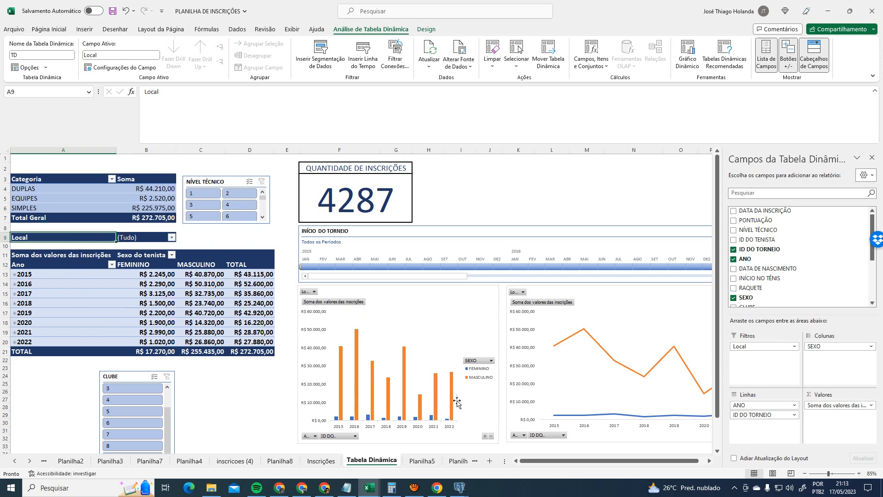
- Preview Centro Tenístico Paraibano in the Local filter, then cancel without applying it
click(171, 238)
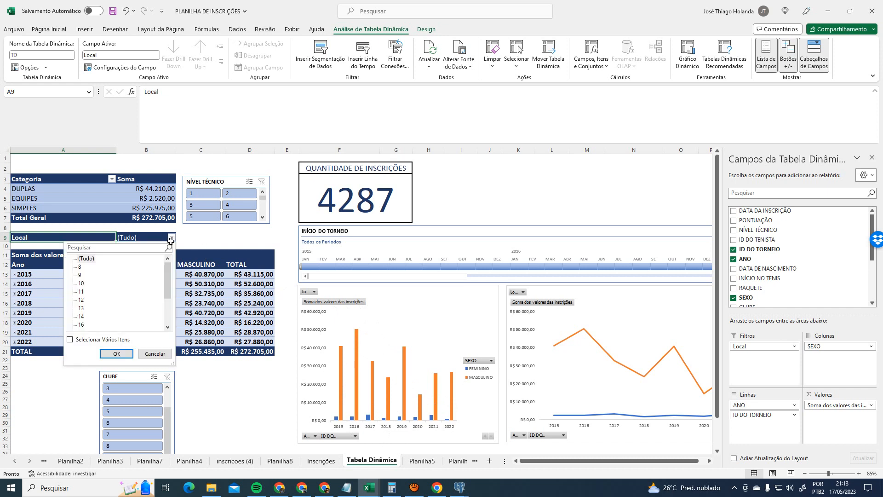
scroll(117, 307, down, 2)
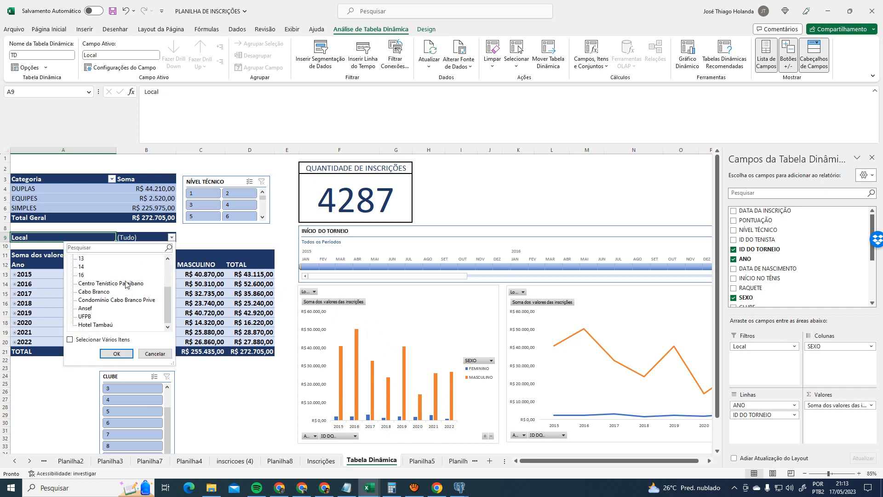
click(128, 284)
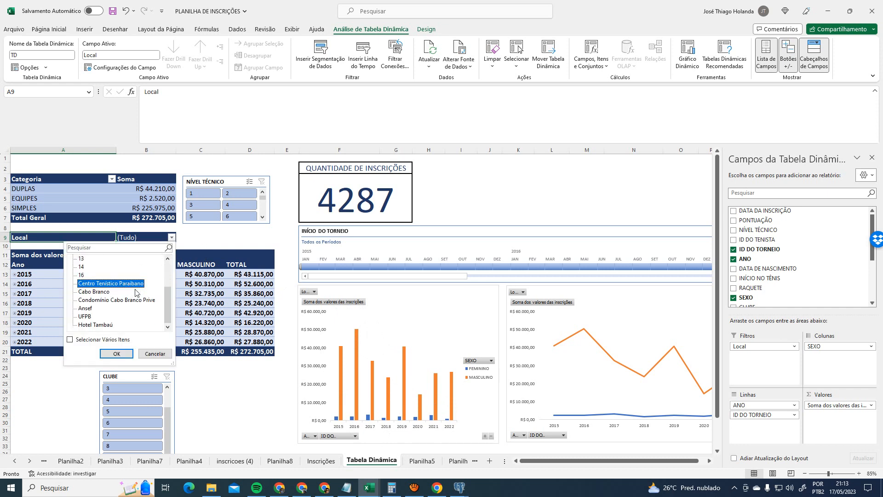
click(155, 353)
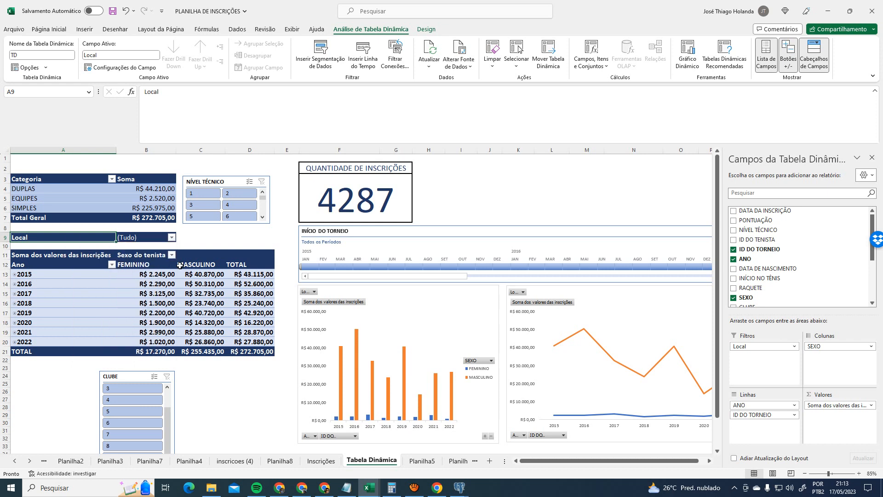
- Close the Local list unchanged and return to the Inscrições data sheet
click(172, 237)
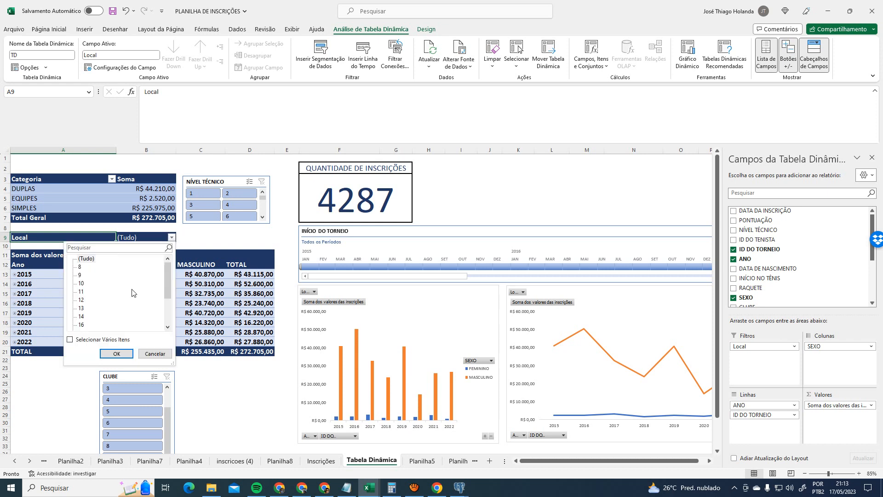
scroll(85, 263, down, 1)
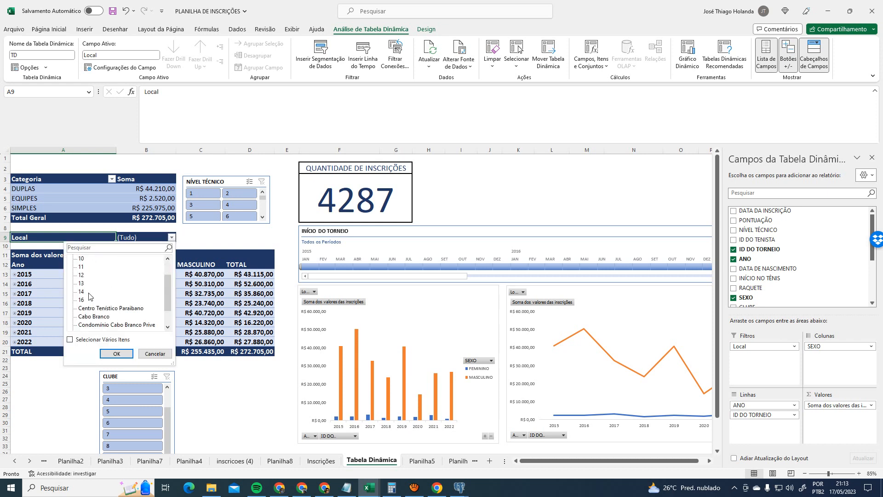
click(171, 238)
click(320, 460)
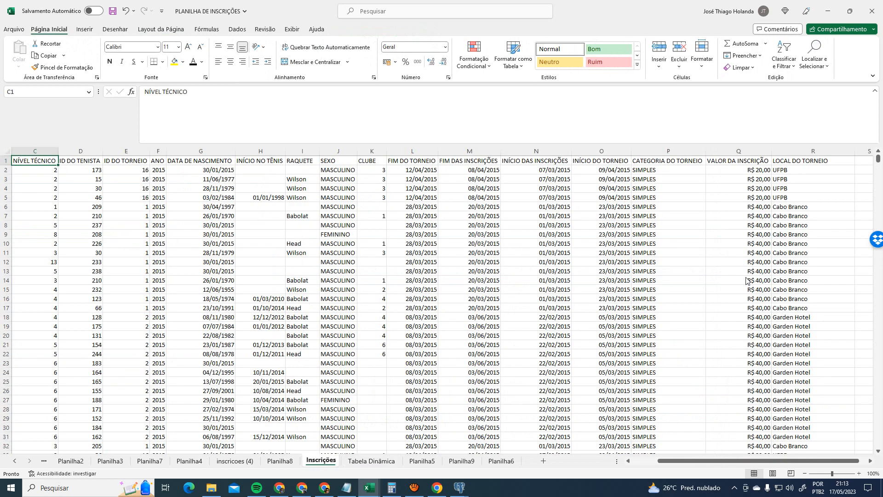
- Back on Tabela Dinâmica, refresh (Atualizar) the pivot table to pick up the latest Inscrições data
click(806, 237)
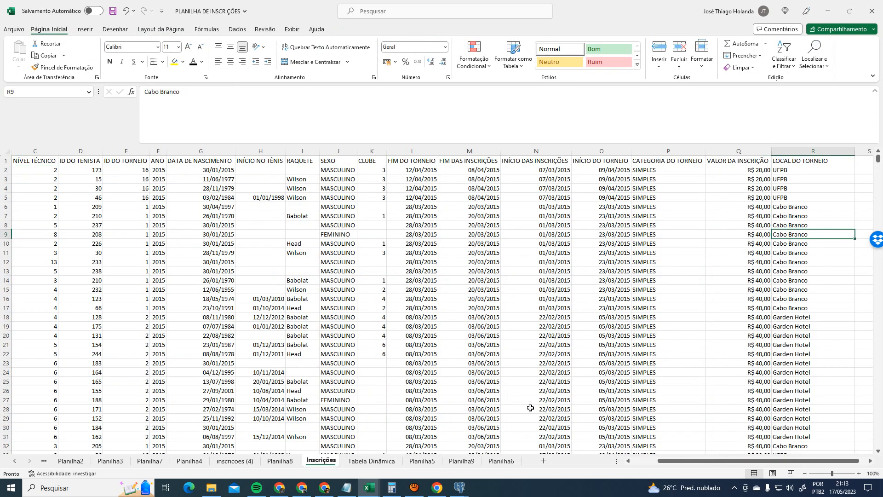
click(371, 461)
right_click(137, 267)
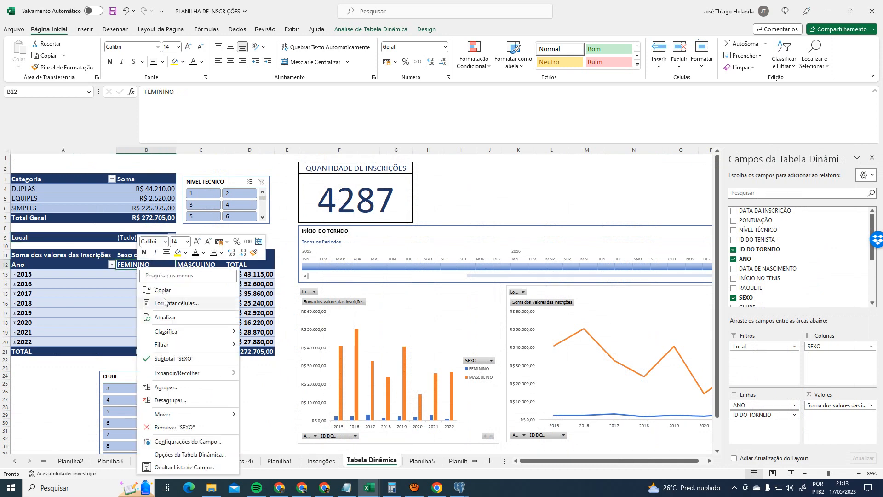
click(103, 244)
right_click(105, 236)
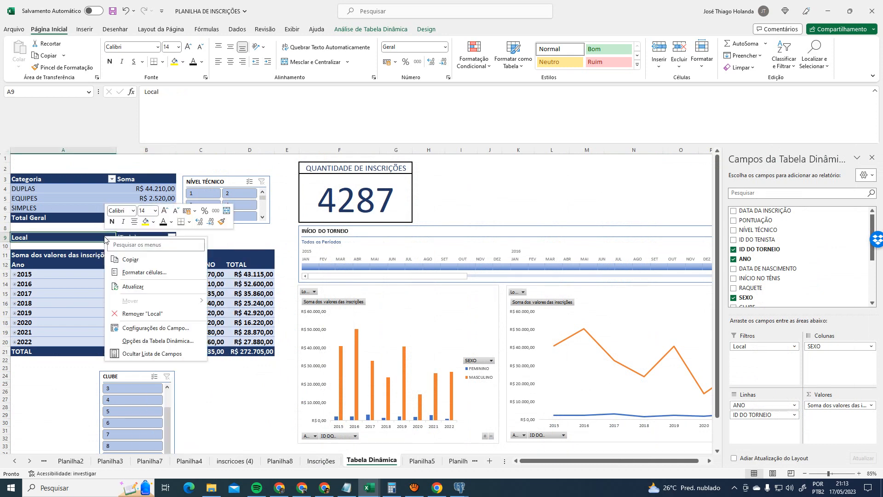
click(151, 286)
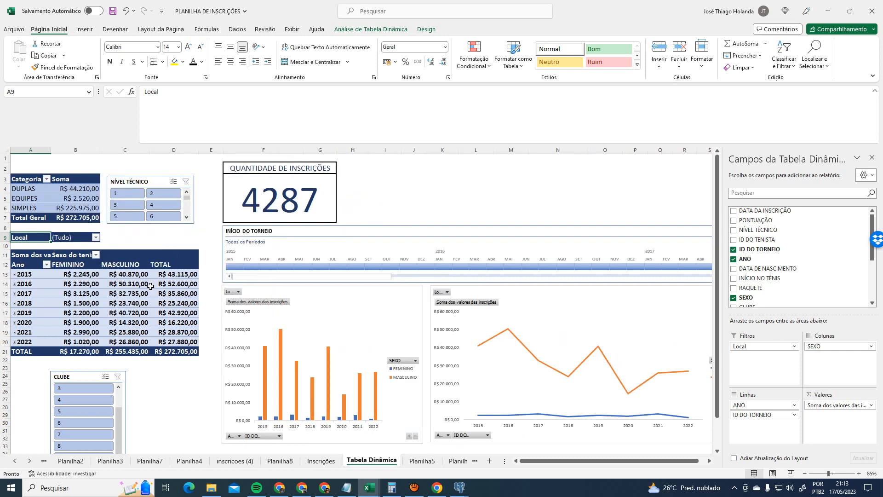
click(95, 238)
click(95, 237)
click(82, 238)
right_click(83, 238)
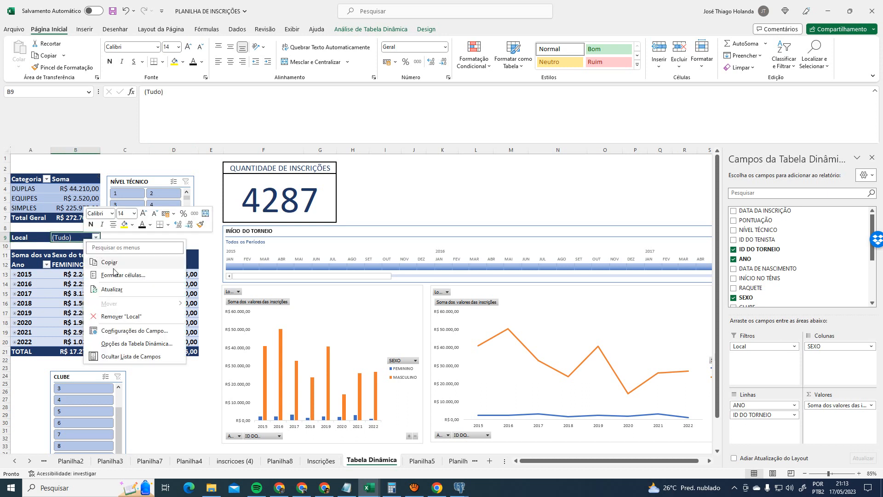
click(118, 292)
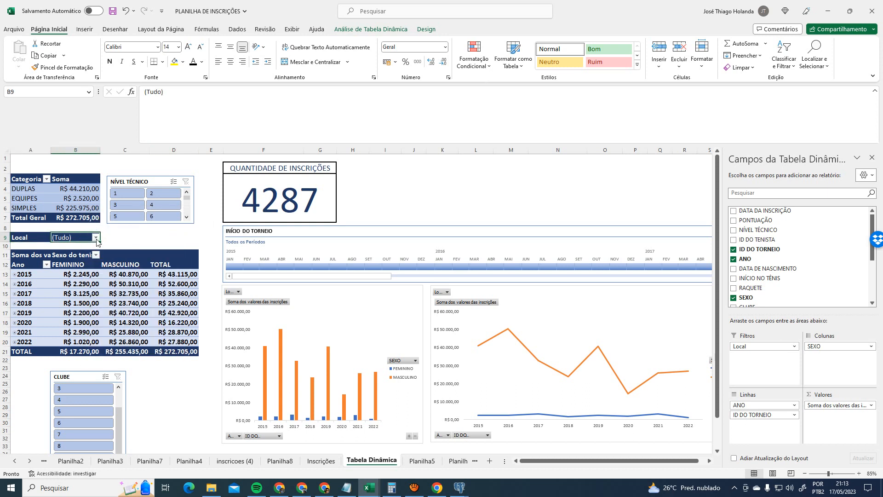
- Filter Local to Centro Tenístico Paraibano, bringing the fees total to R$ 157.270,00
click(96, 237)
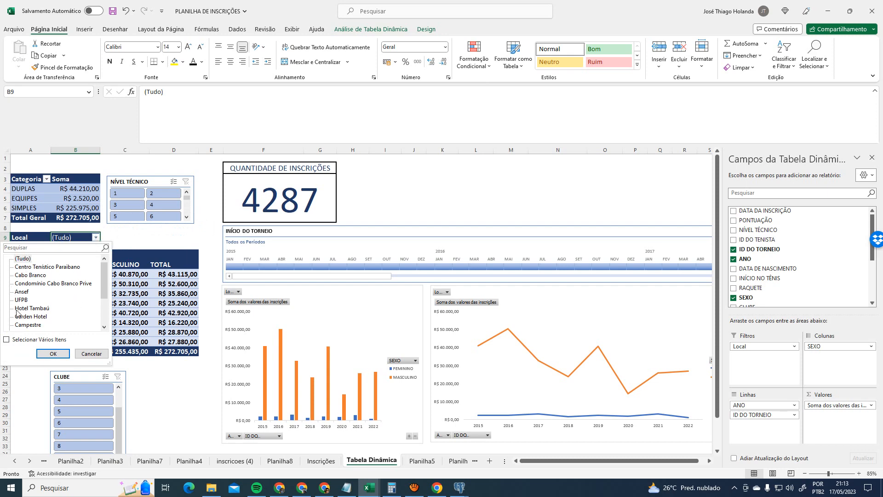
scroll(48, 272, down, 2)
scroll(79, 331, up, 2)
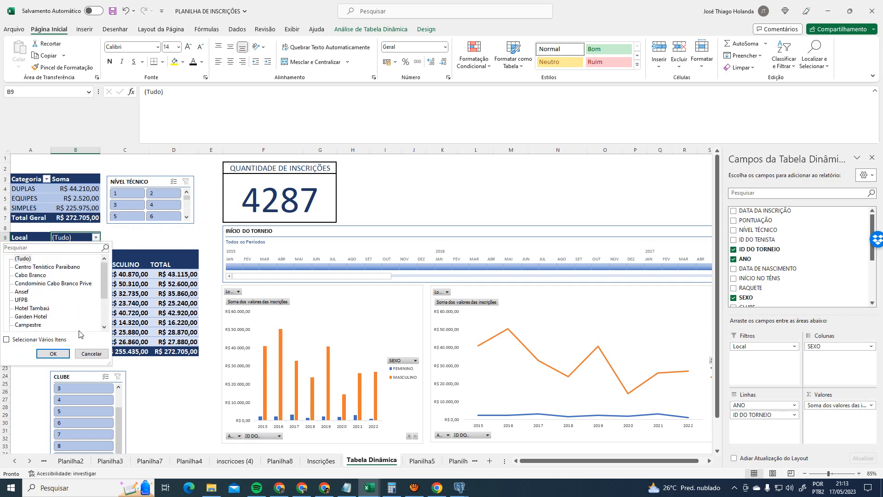
click(51, 267)
click(53, 353)
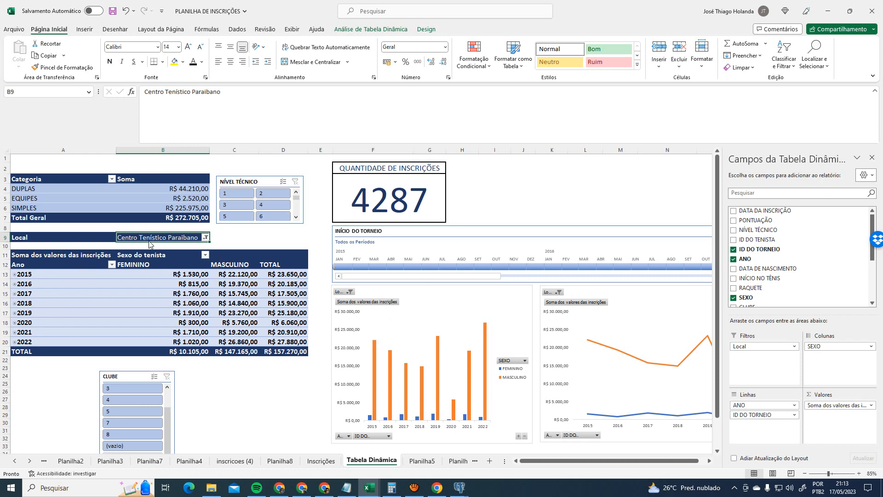
click(241, 243)
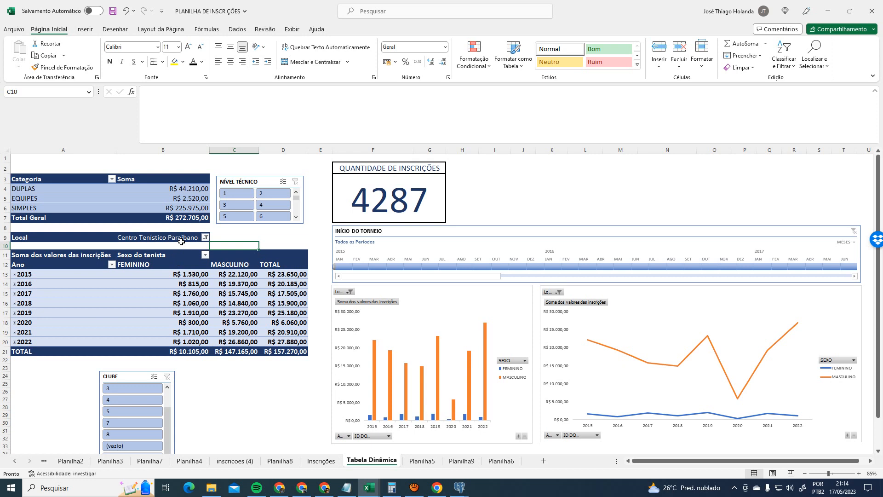
click(177, 276)
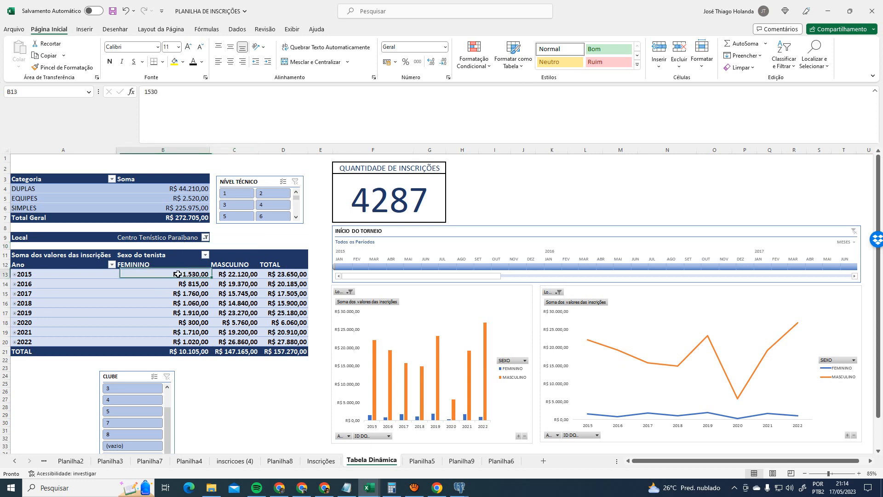
click(232, 272)
click(271, 275)
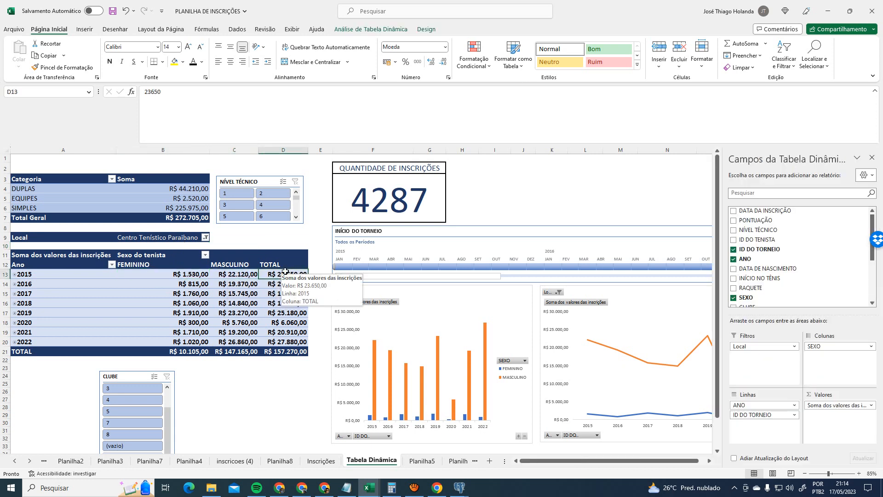
click(15, 274)
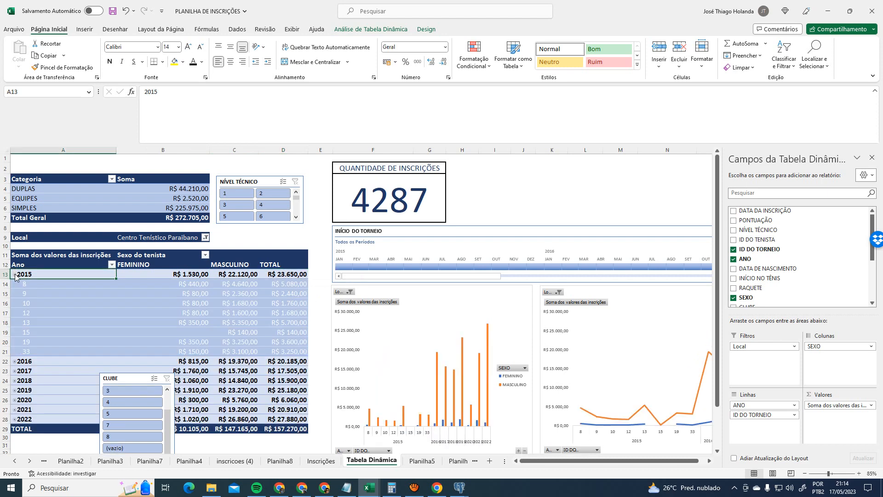
click(15, 275)
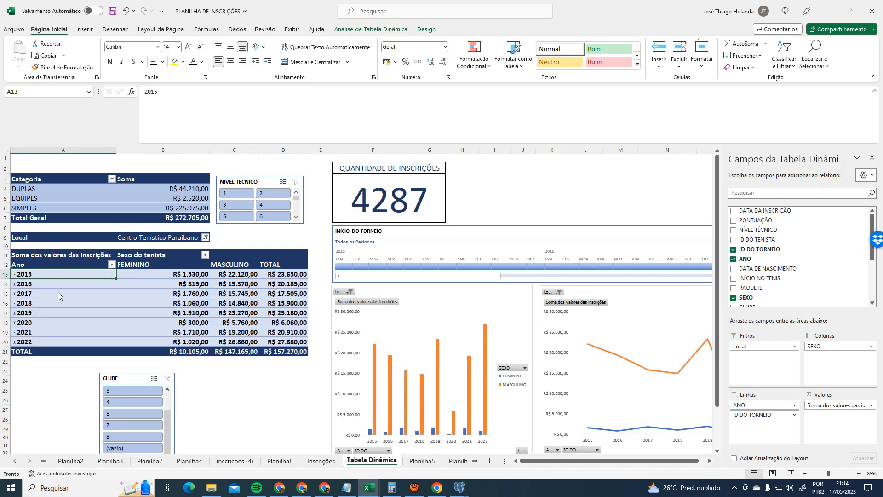
click(15, 274)
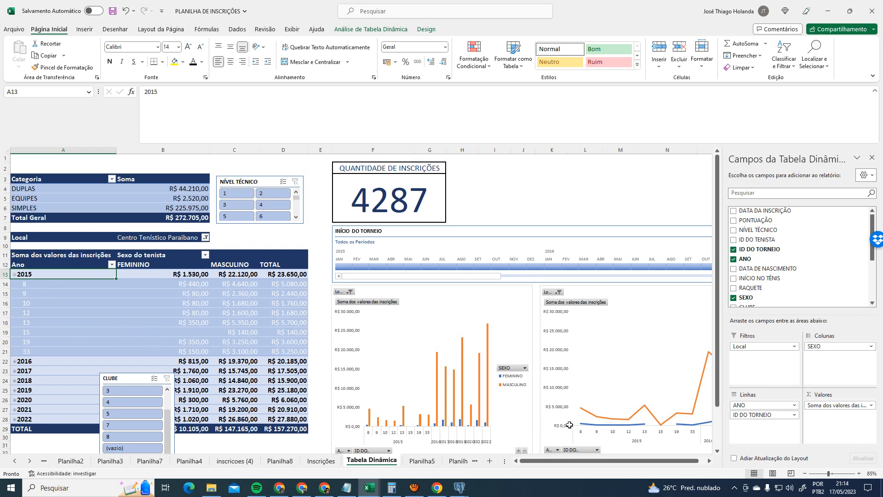
click(753, 406)
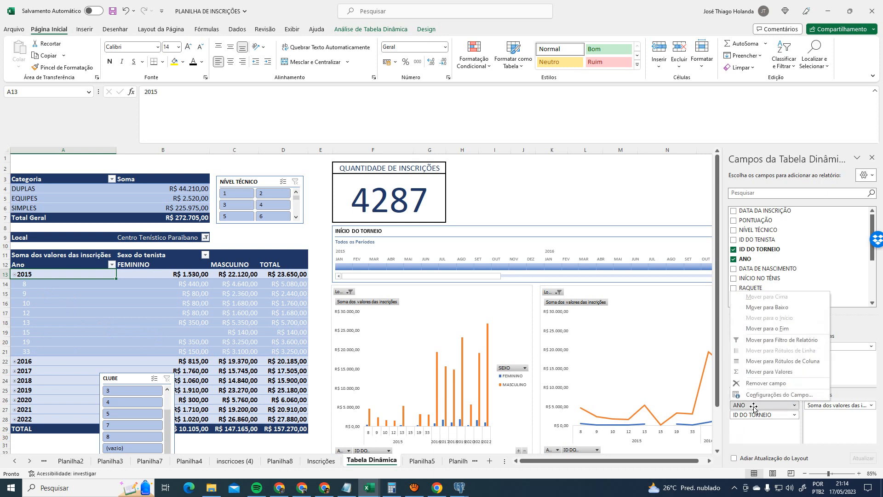
click(758, 415)
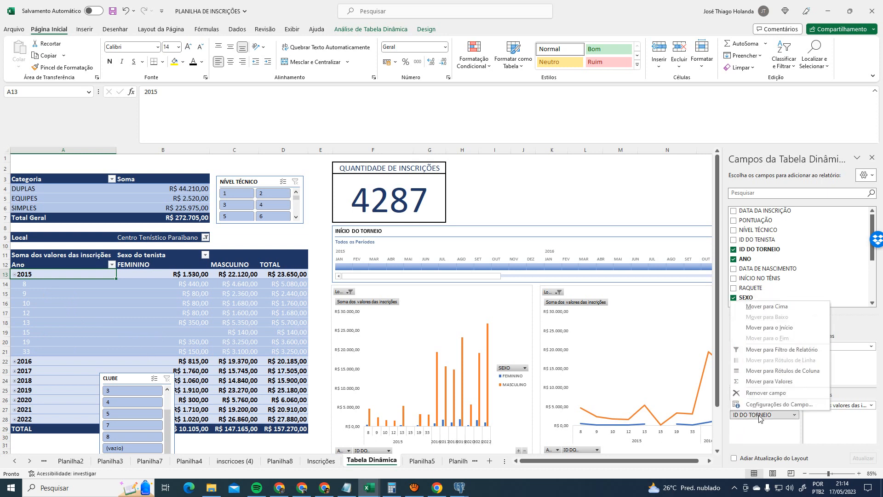
click(760, 433)
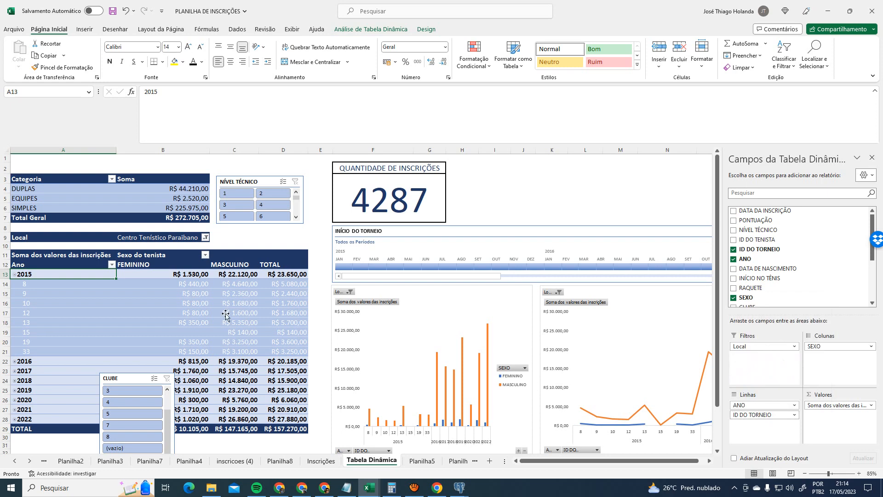
click(14, 274)
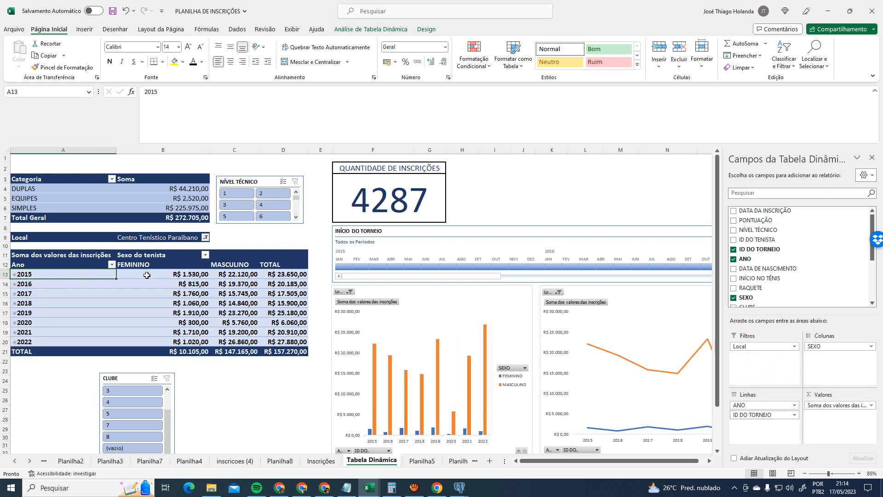
- Set the Local filter to (Tudo) to include all venues
click(205, 237)
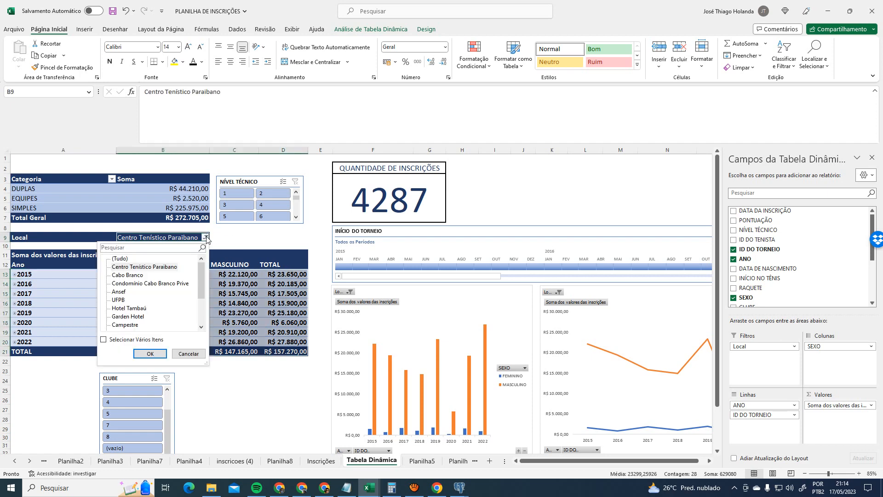
click(123, 259)
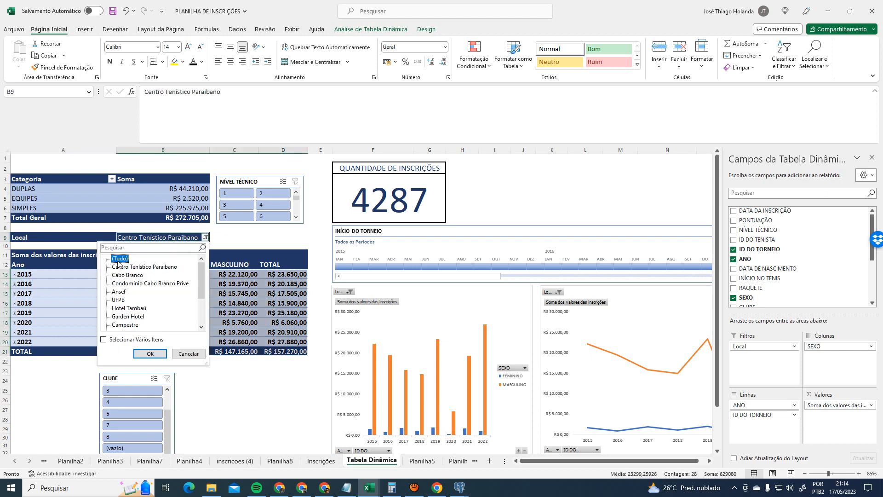
click(150, 354)
click(265, 372)
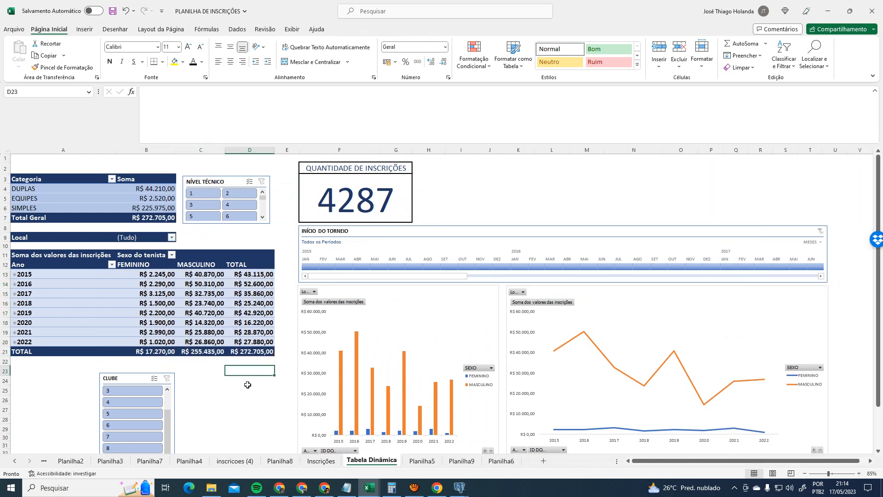
- Filter Local to both Centro Tenístico Paraibano and Cabo Branco and check the 2015 total
click(171, 237)
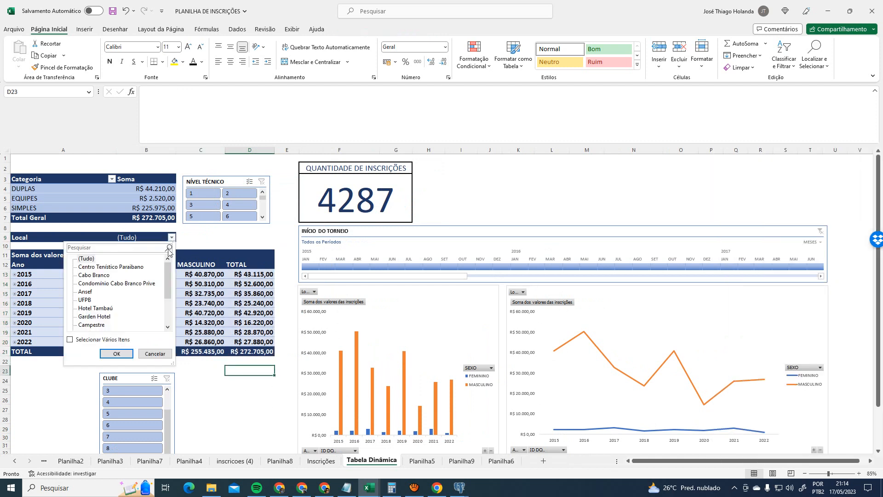
click(82, 340)
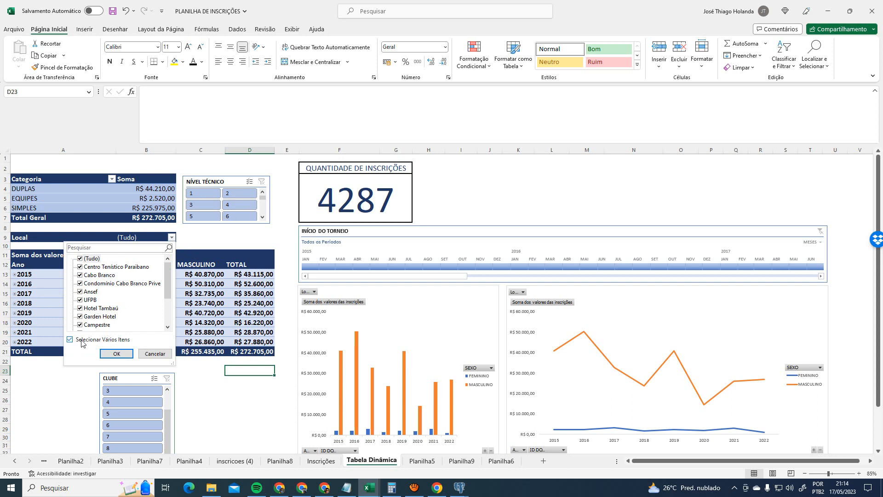
click(80, 259)
click(80, 267)
click(80, 275)
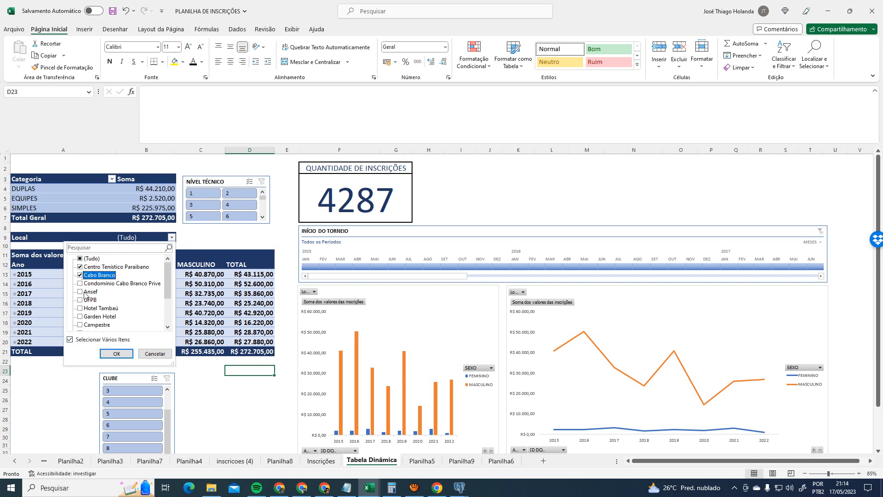
click(114, 355)
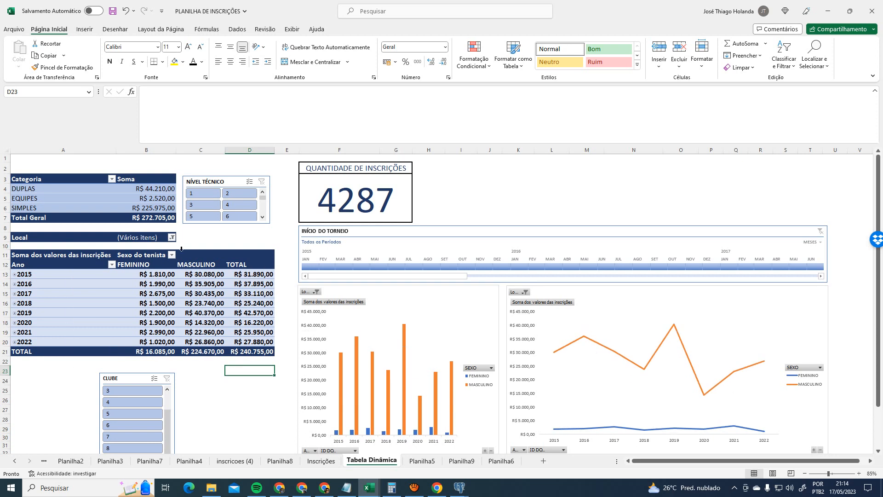
click(246, 275)
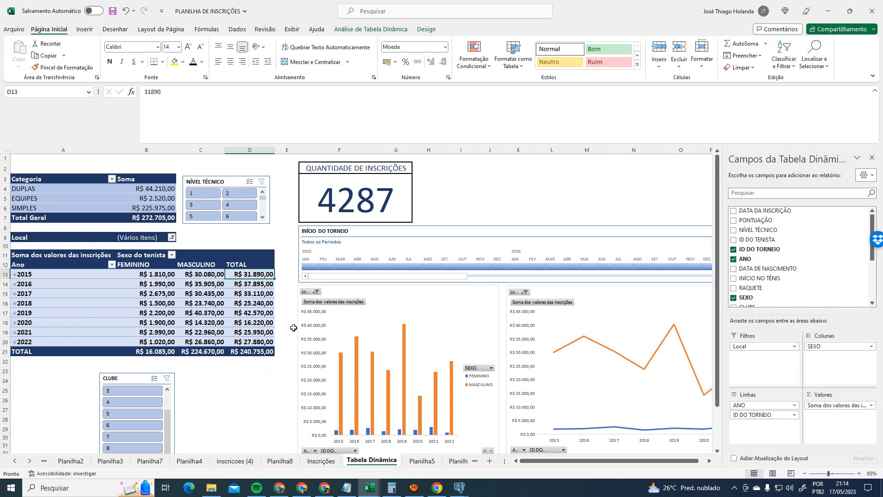
- Reset Local to all venues and select the column chart of inscription totals
click(172, 238)
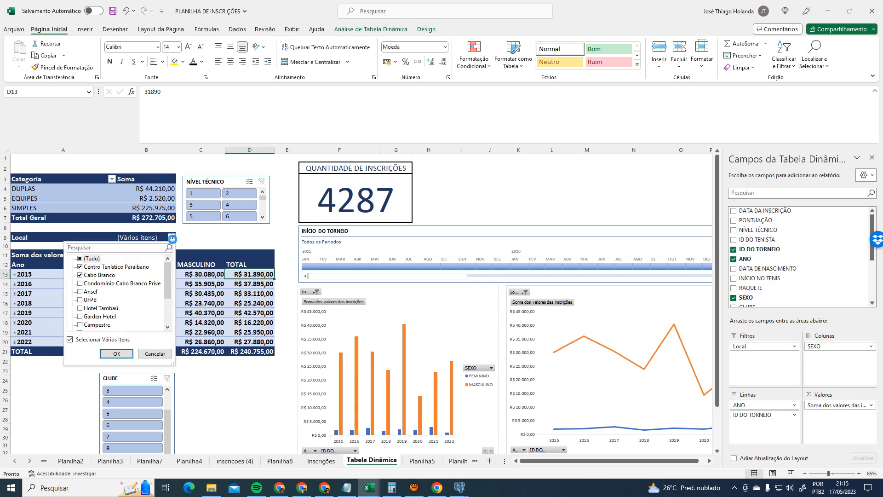
click(80, 259)
click(117, 354)
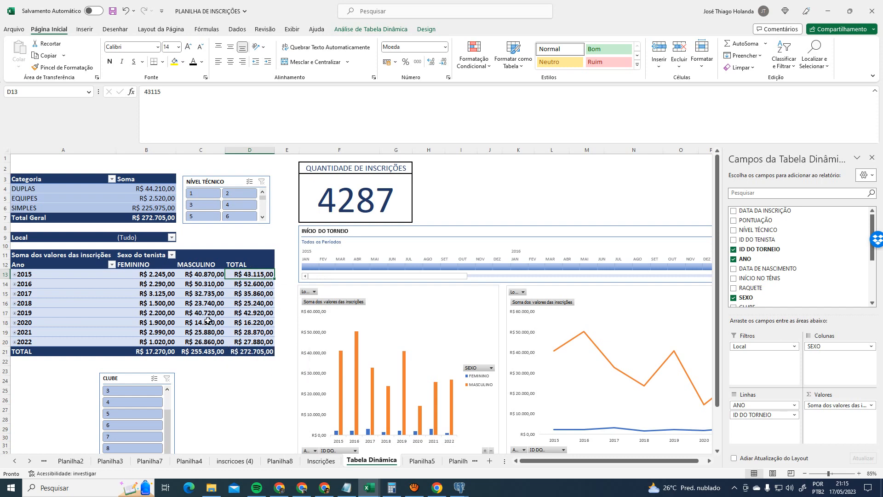
click(413, 328)
scroll(469, 328, down, 1)
scroll(524, 344, up, 2)
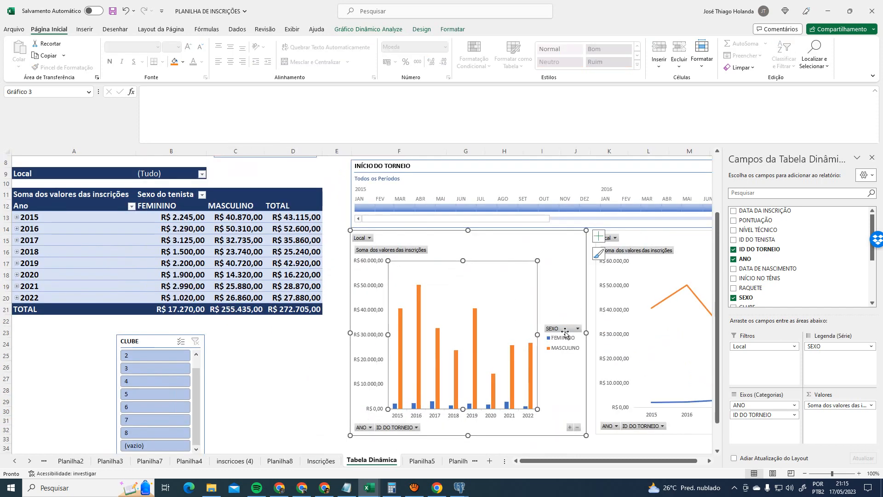
scroll(647, 468, right, 2)
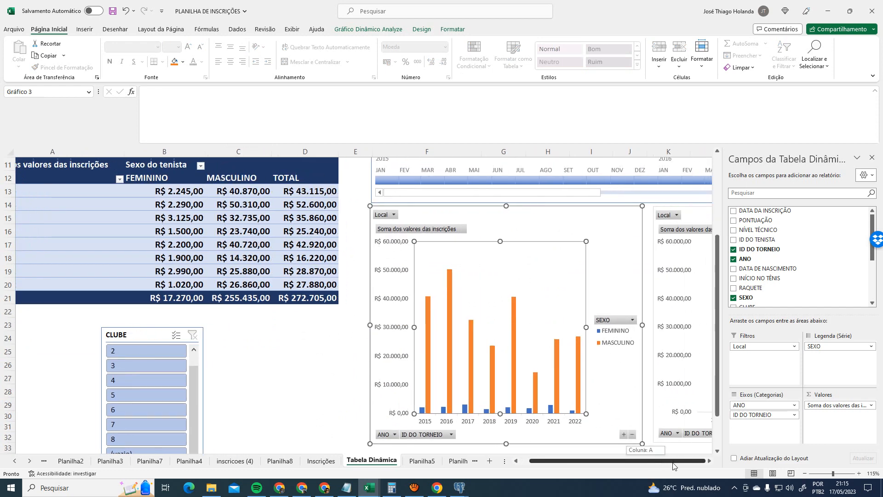
drag(577, 462, 539, 465)
scroll(375, 378, up, 1)
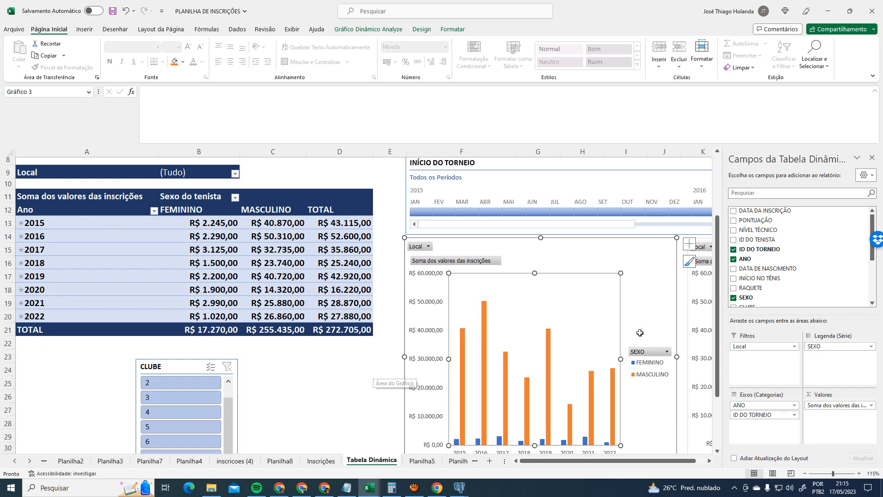
scroll(656, 339, down, 1)
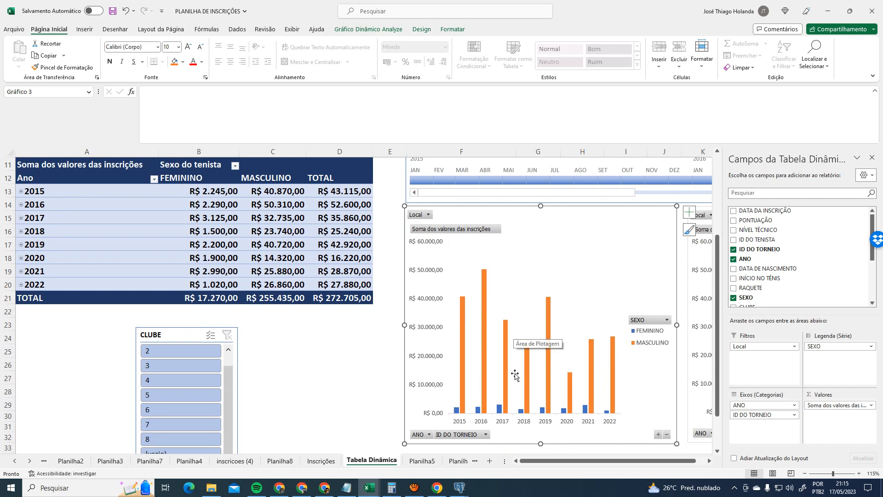
mouse_move(462, 302)
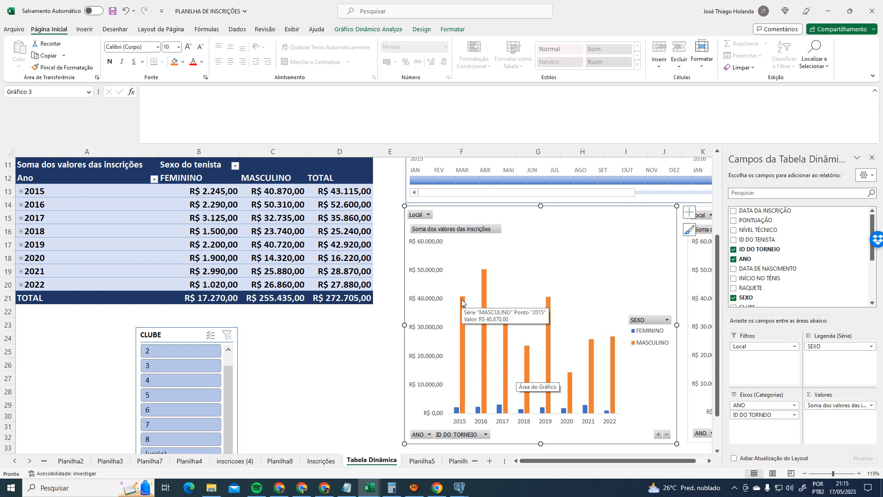
mouse_move(485, 275)
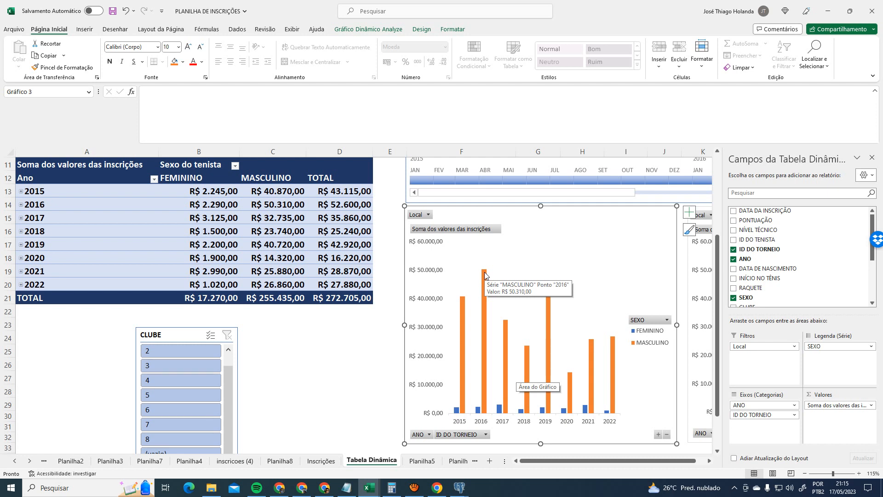
- Expand and collapse 2015 and 2016 to view their tournament IDs
click(20, 191)
scroll(112, 267, down, 3)
scroll(118, 272, up, 3)
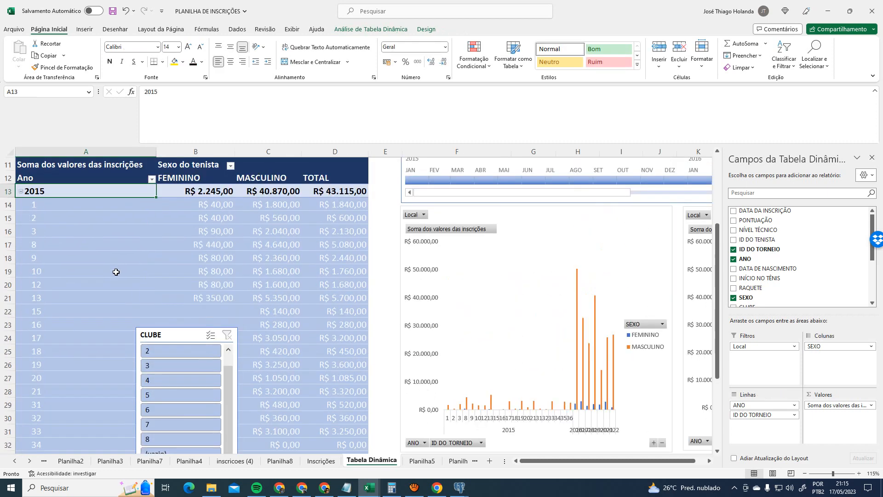
scroll(122, 273, down, 3)
scroll(122, 274, up, 3)
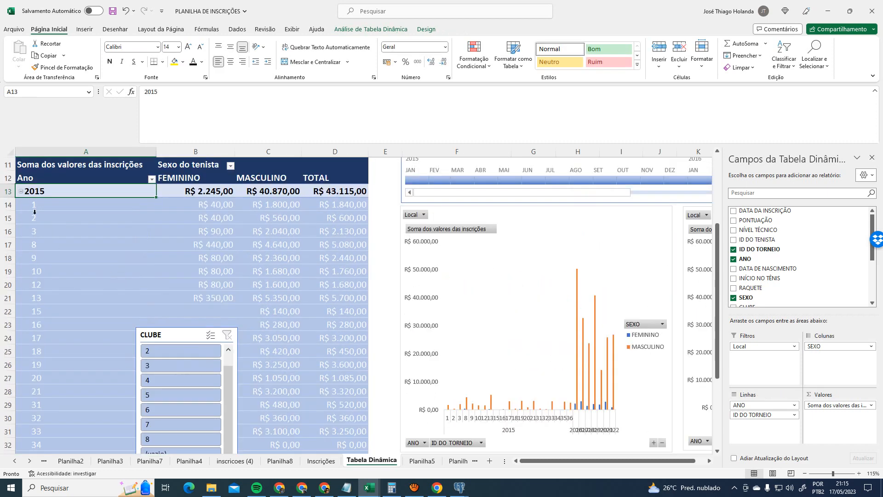
click(21, 192)
click(20, 204)
scroll(89, 281, down, 3)
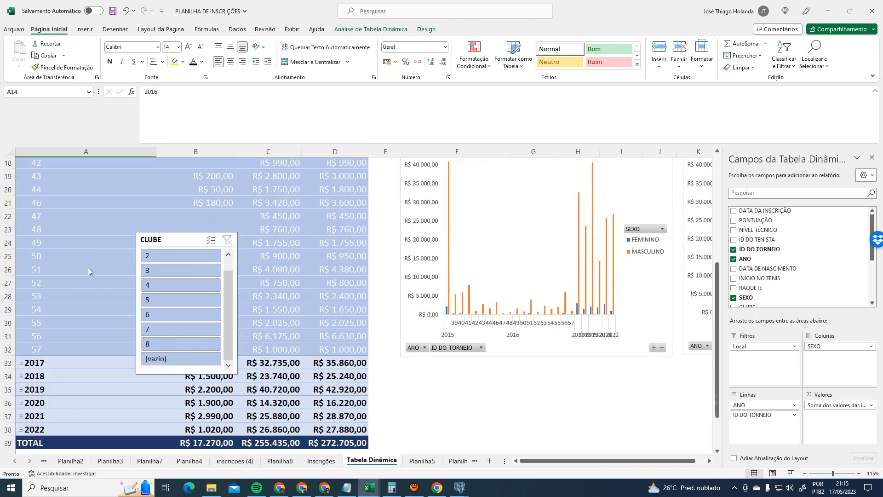
scroll(93, 287, up, 3)
click(21, 204)
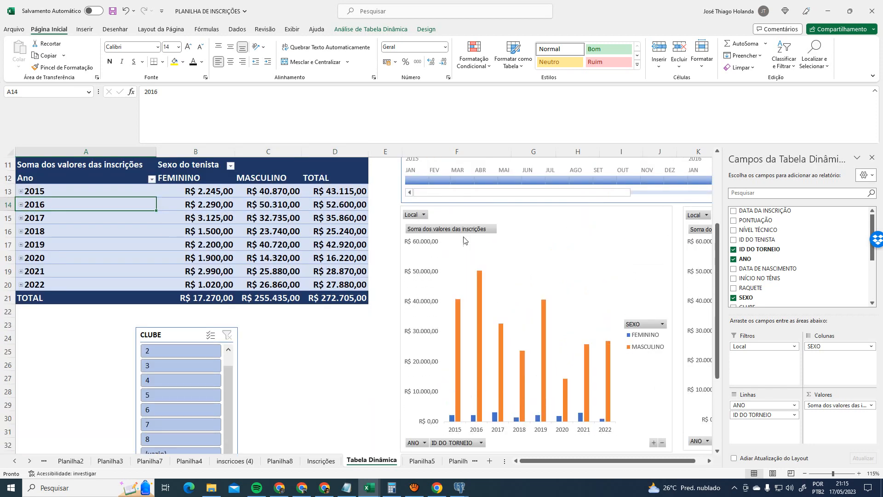
- Expand and collapse 2017 (58–69), 2018 (70–79) and 2019 (80–97), then expand 2020 into tournaments 99 and 100
mouse_move(501, 328)
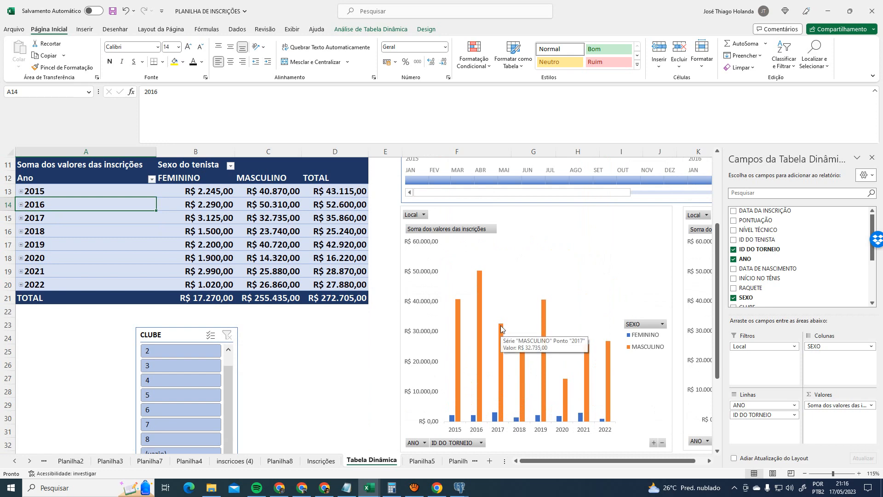
click(21, 217)
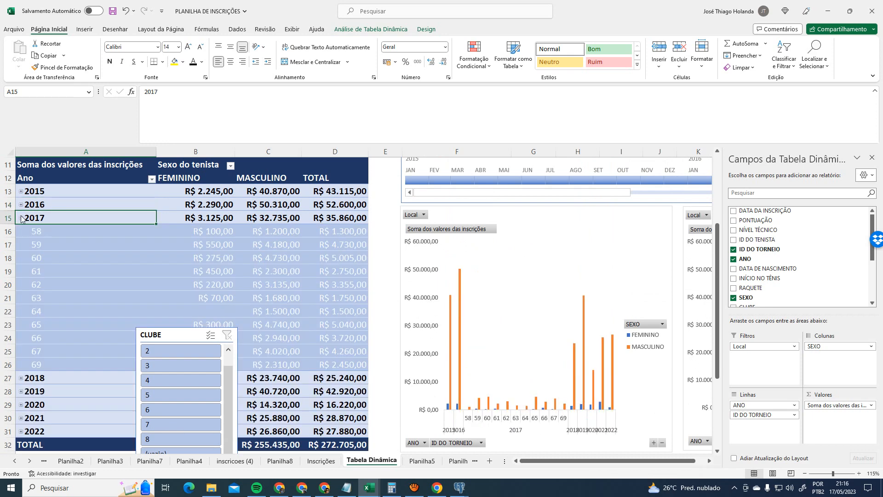
click(22, 218)
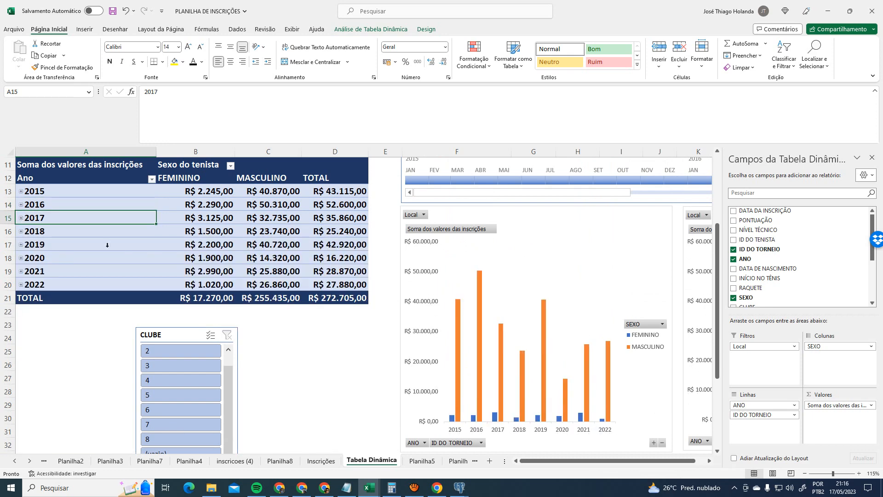
mouse_move(501, 327)
double_click(21, 231)
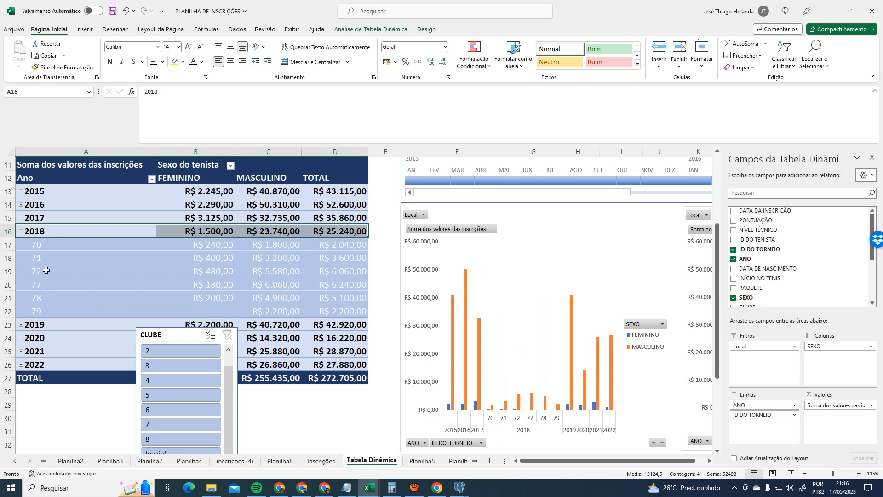
click(20, 231)
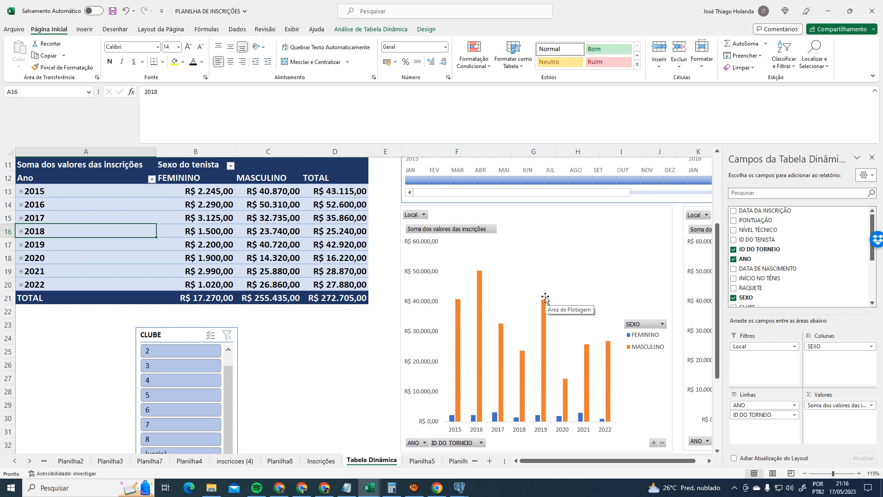
click(20, 245)
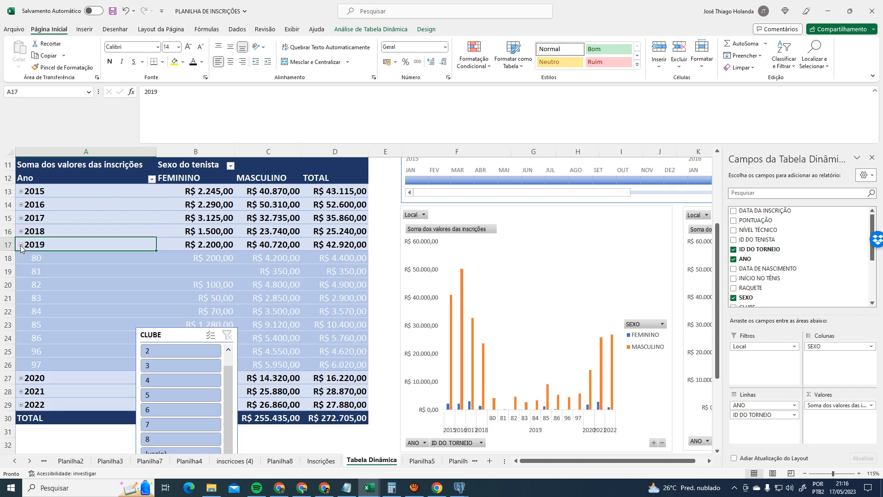
click(21, 245)
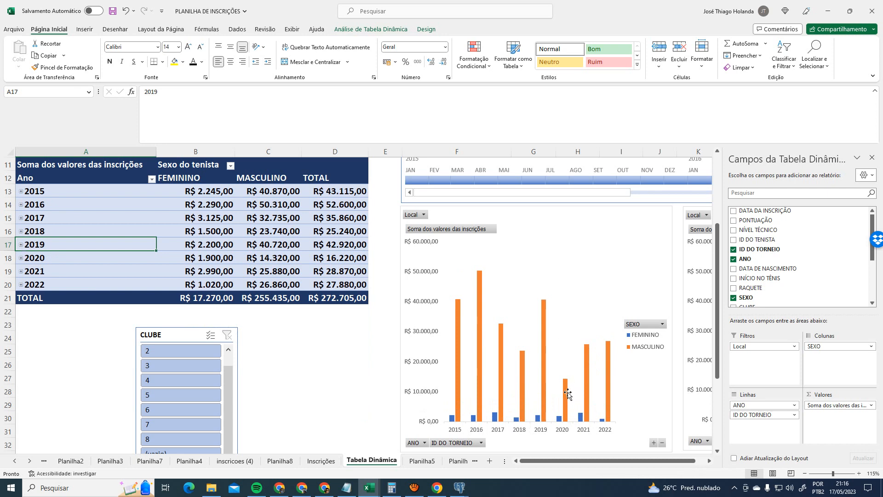
mouse_move(569, 395)
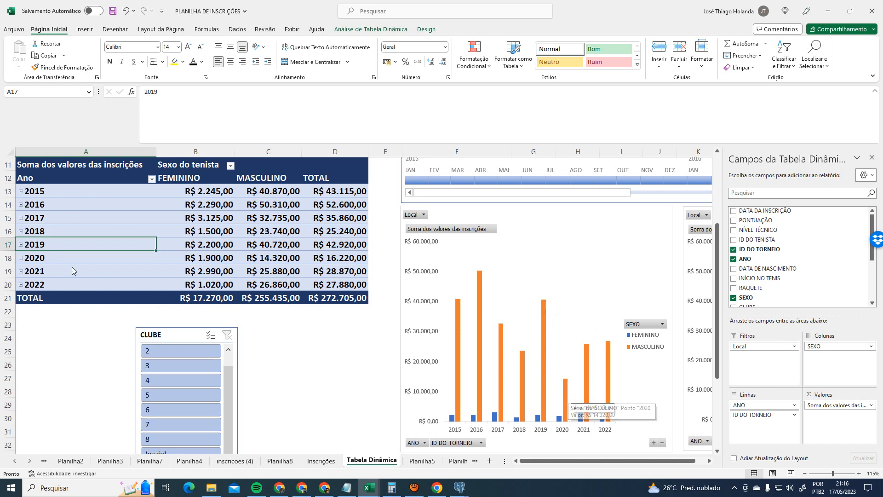
click(21, 258)
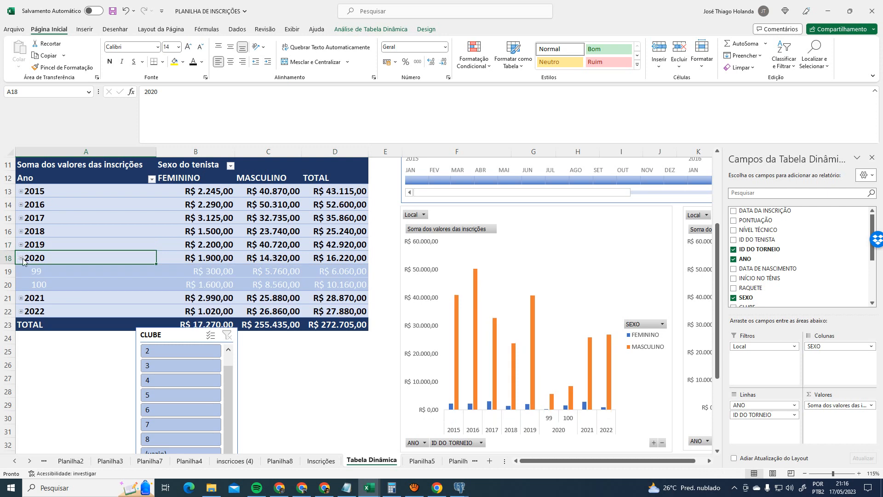
click(61, 275)
click(60, 284)
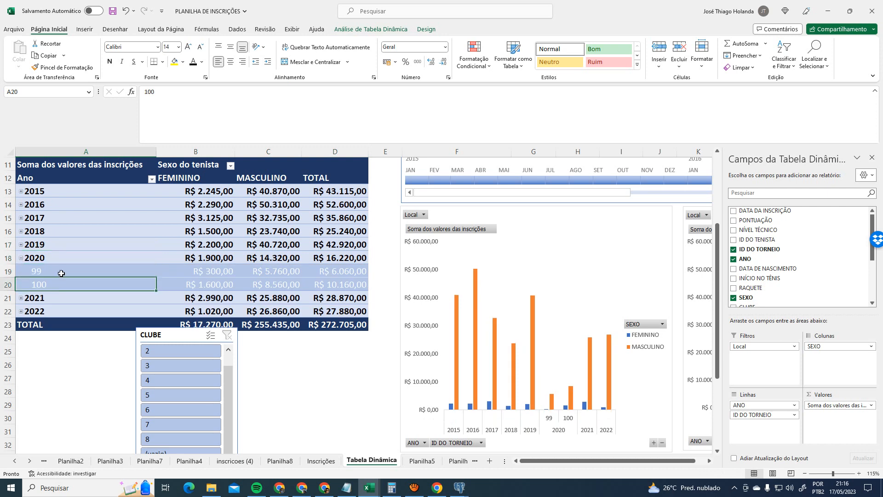
click(61, 274)
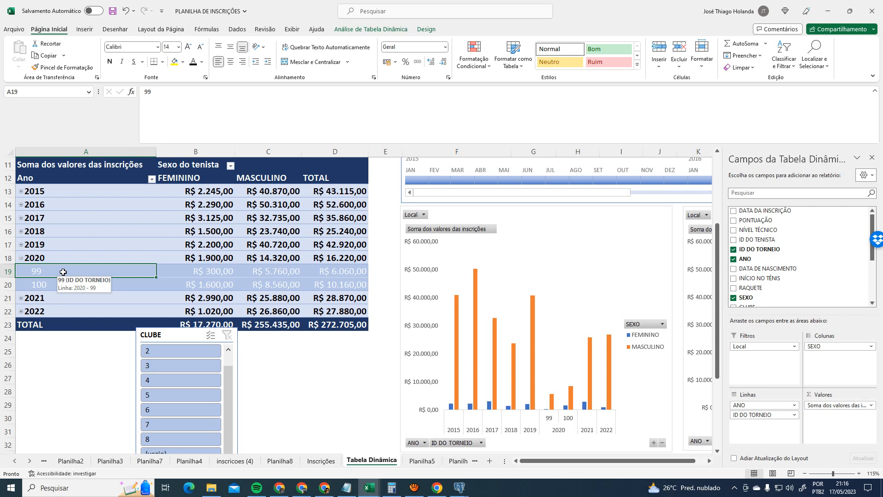
click(57, 284)
click(66, 273)
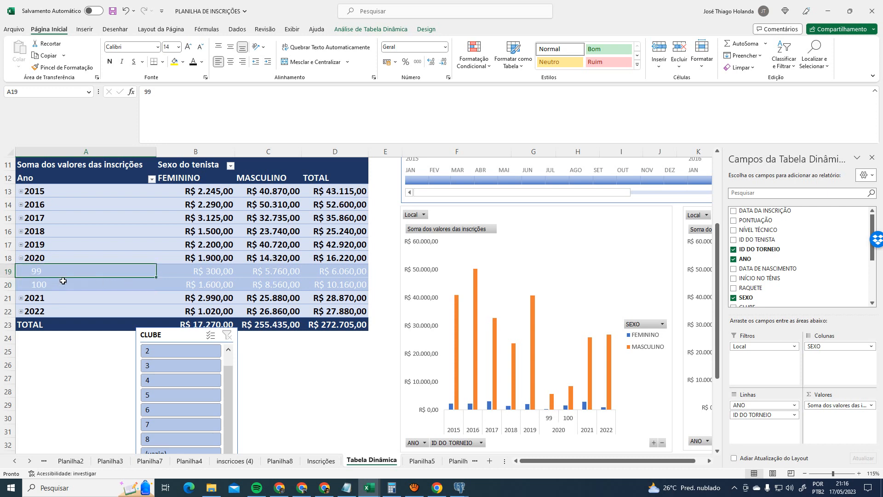
click(63, 282)
click(63, 271)
drag(65, 282, 67, 272)
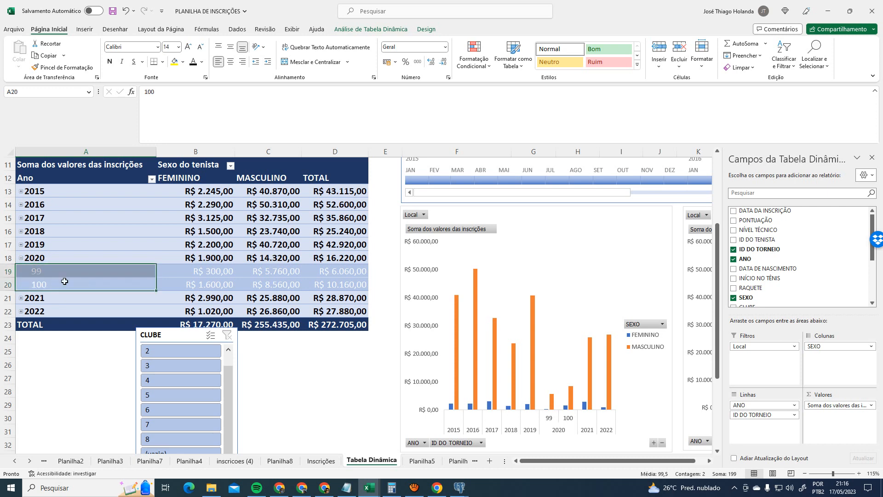
click(67, 281)
click(68, 272)
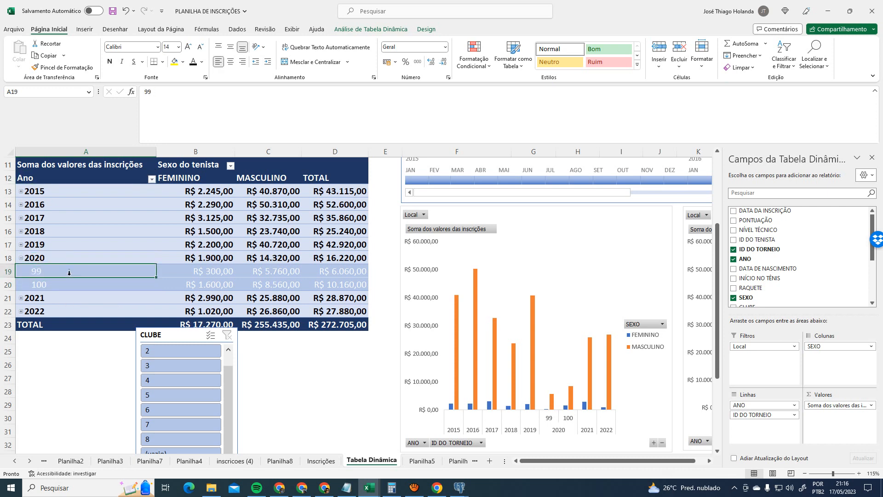
click(70, 289)
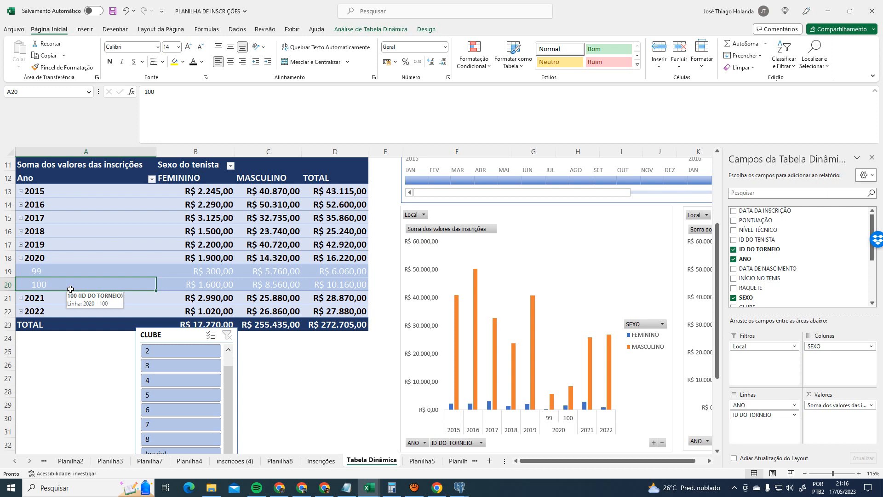
click(64, 272)
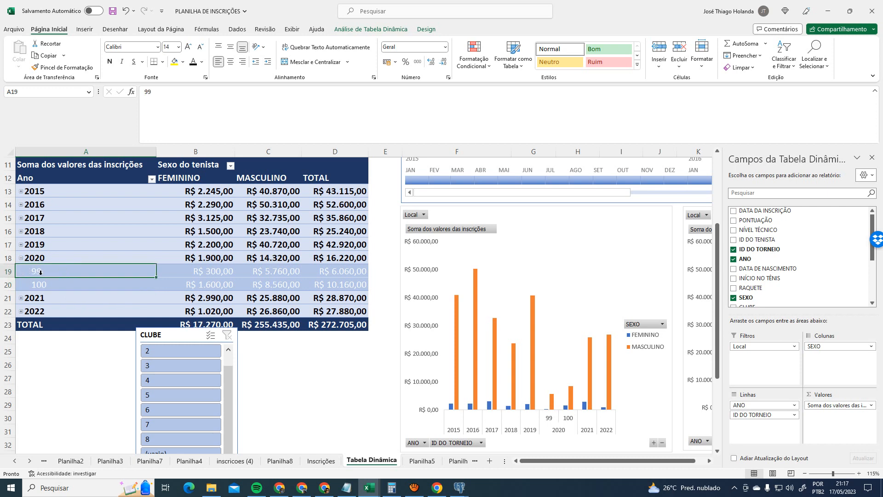
click(53, 285)
click(62, 270)
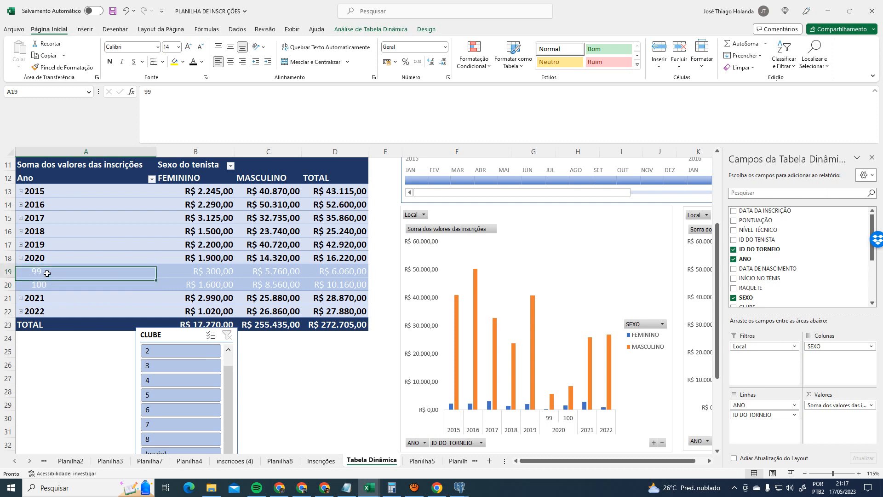
click(58, 286)
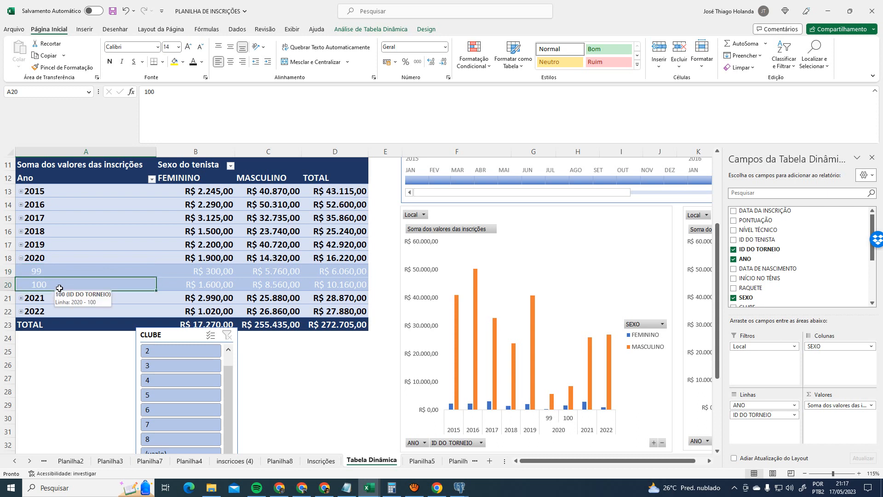
click(20, 258)
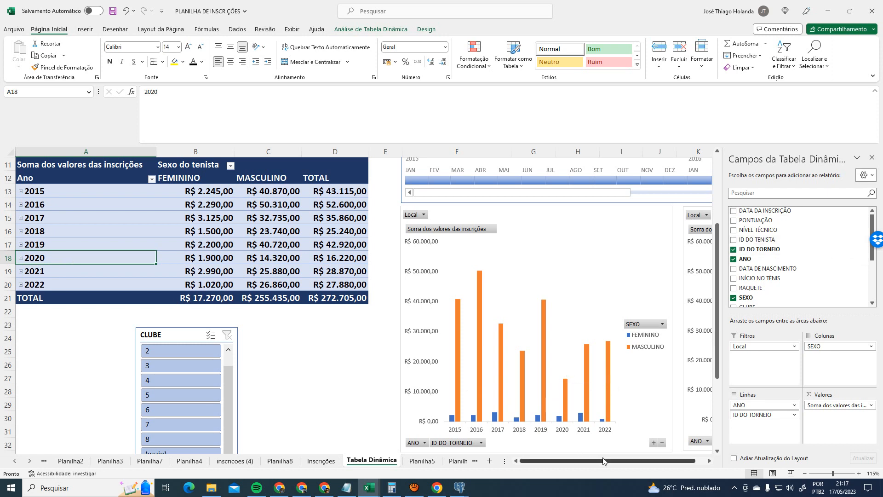
drag(604, 461, 556, 461)
scroll(375, 312, down, 1)
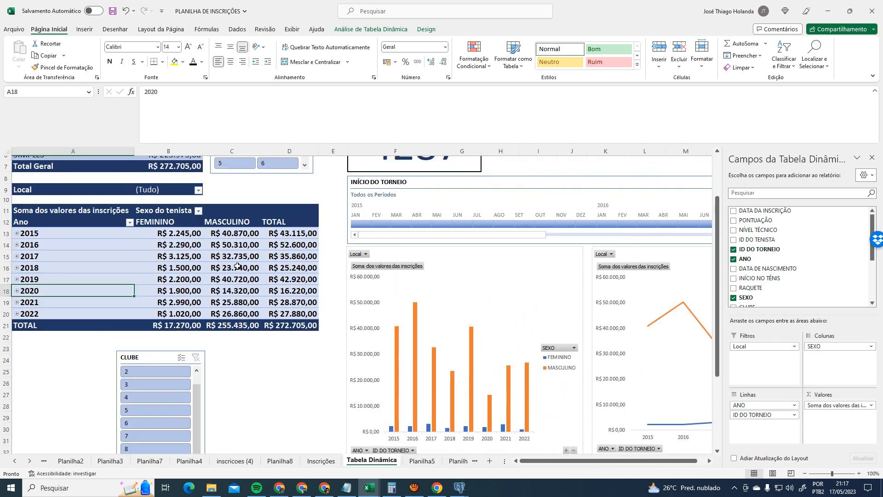
scroll(239, 267, up, 2)
scroll(239, 246, down, 1)
click(17, 233)
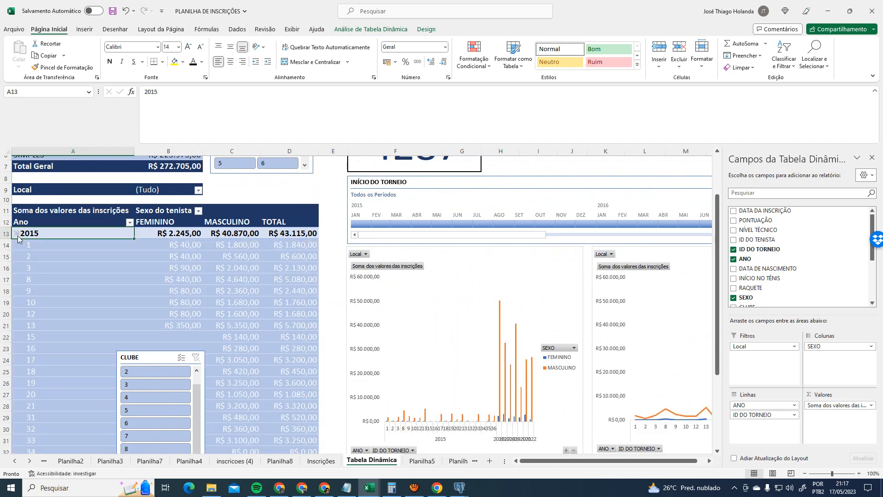
scroll(487, 385, down, 1)
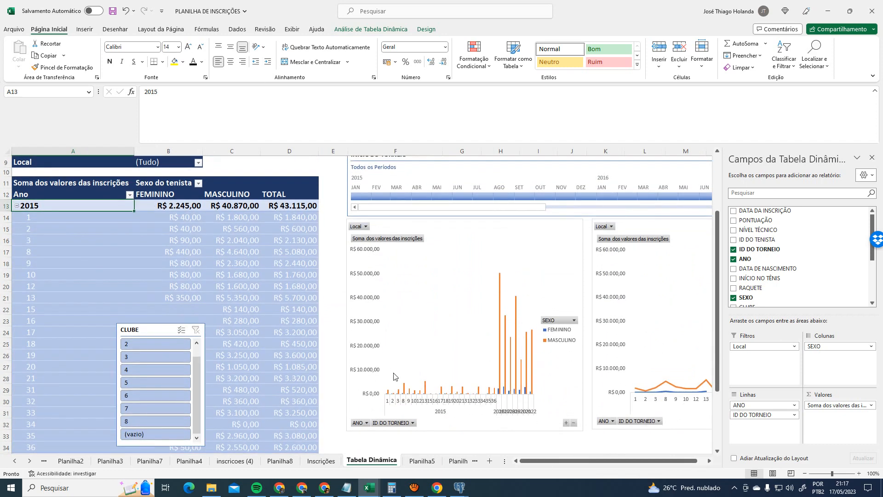
click(16, 206)
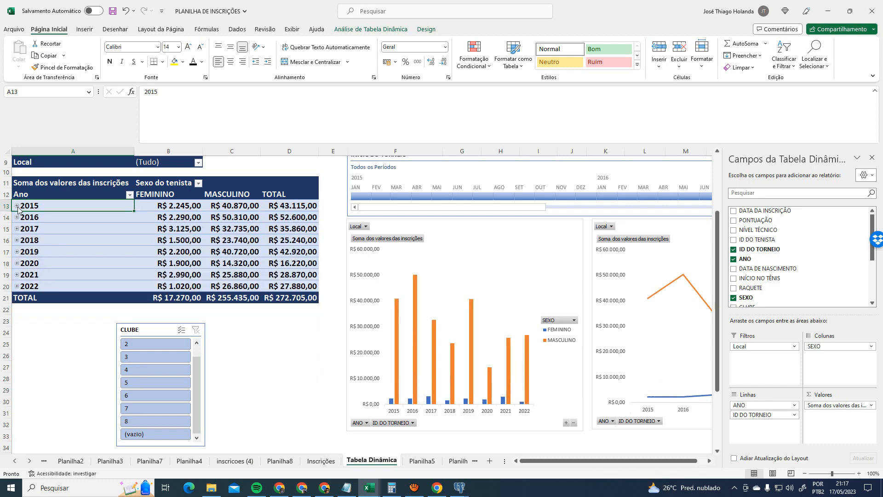
scroll(489, 321, up, 3)
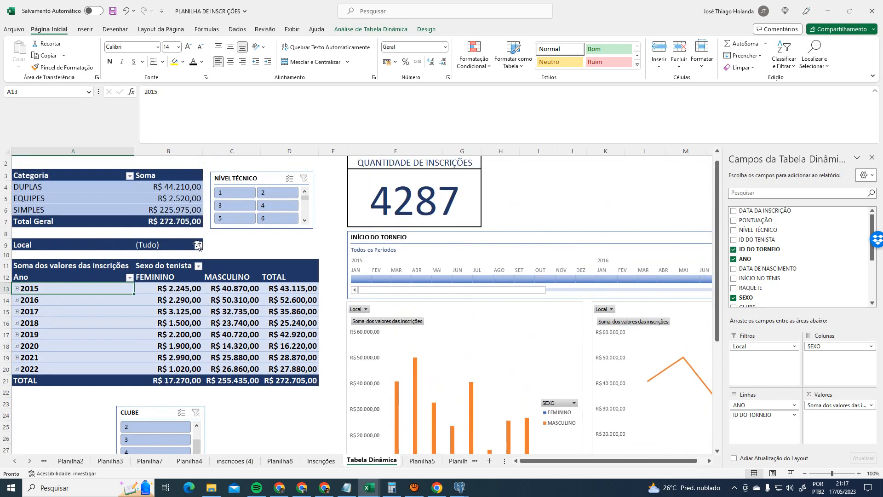
- Filter the Local report filter to Cabo Branco only
click(197, 245)
drag(106, 267, 106, 268)
click(107, 268)
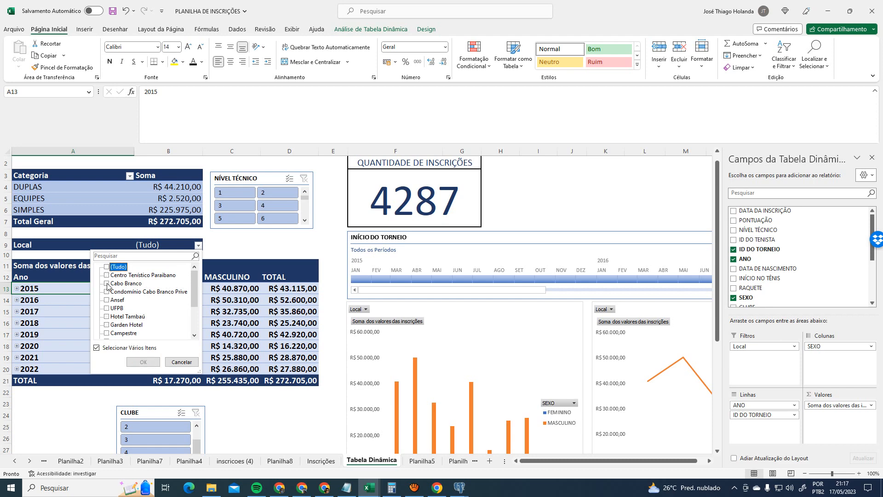
click(107, 283)
click(143, 362)
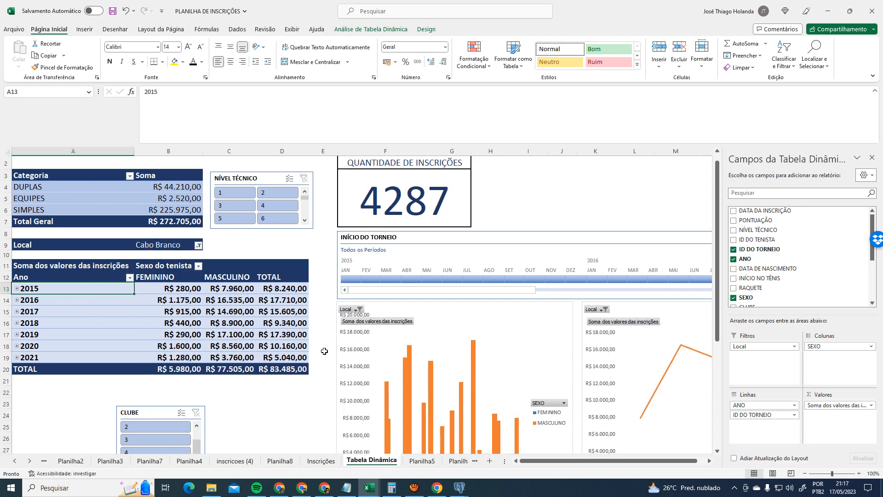
scroll(325, 351, down, 3)
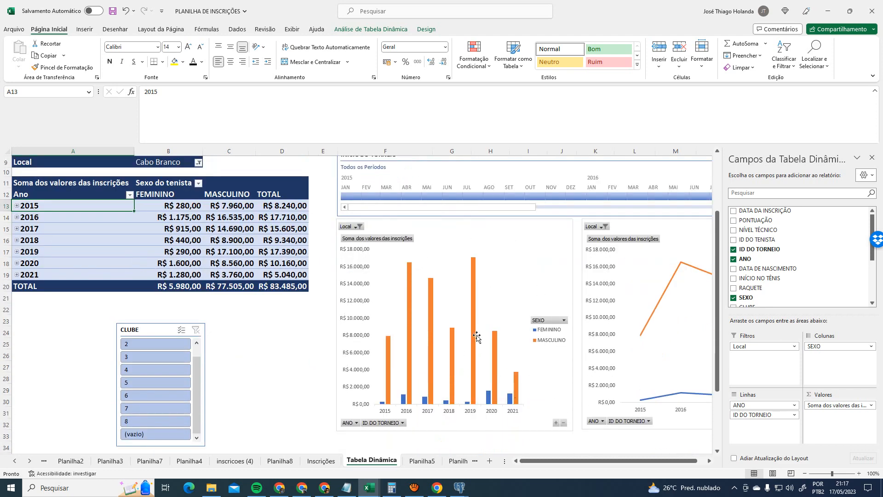
scroll(478, 334, up, 2)
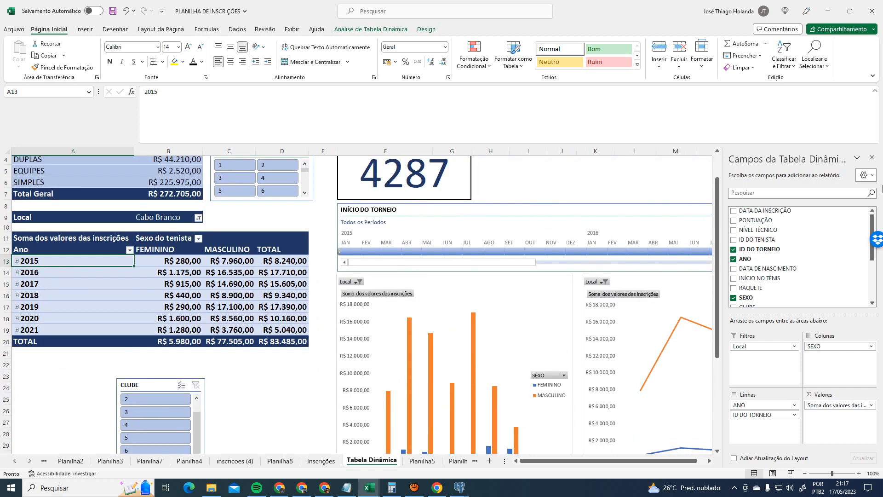
scroll(518, 313, down, 2)
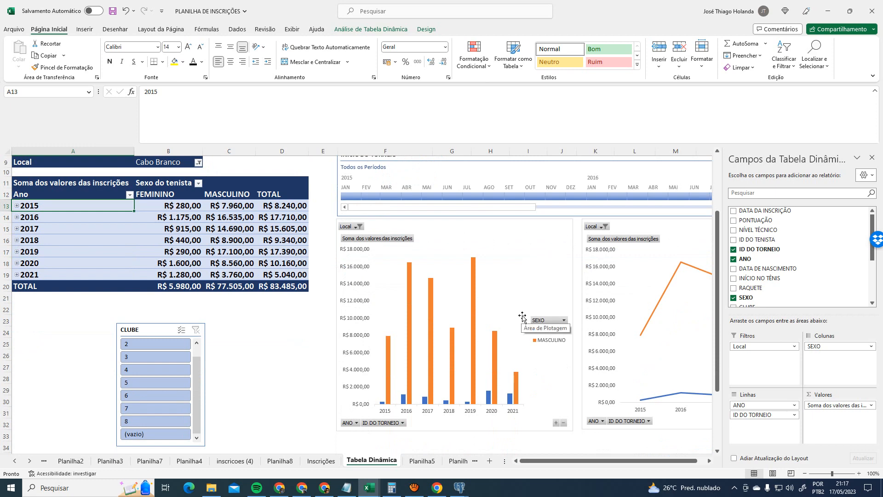
drag(601, 461, 677, 461)
click(711, 461)
click(710, 461)
click(710, 461)
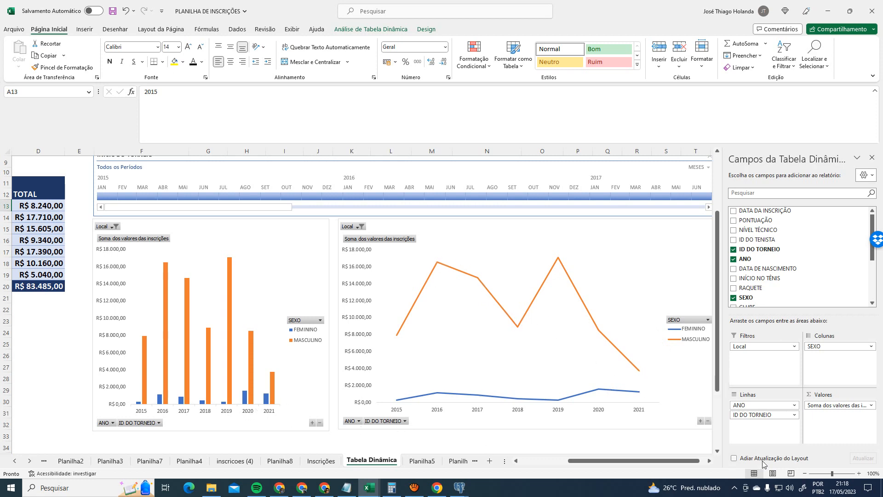
scroll(658, 464, left, 3)
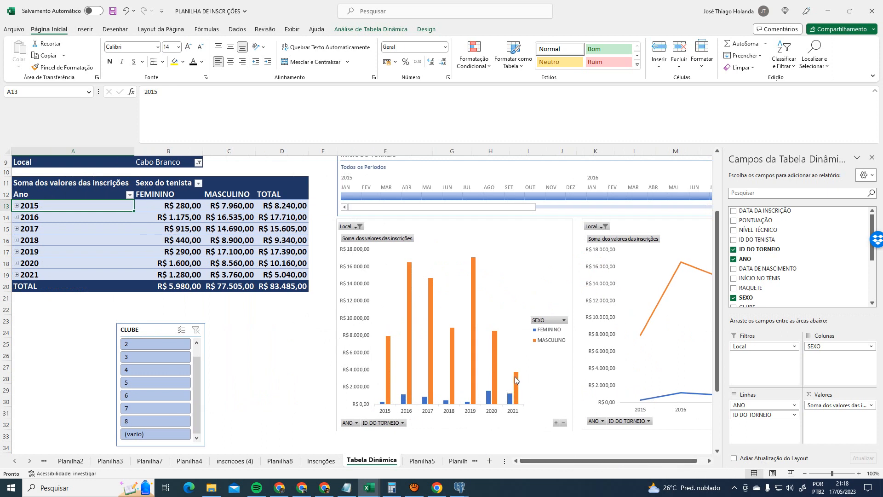
- Check the Sexo do tenista filter, then set Local back to all locations
click(198, 183)
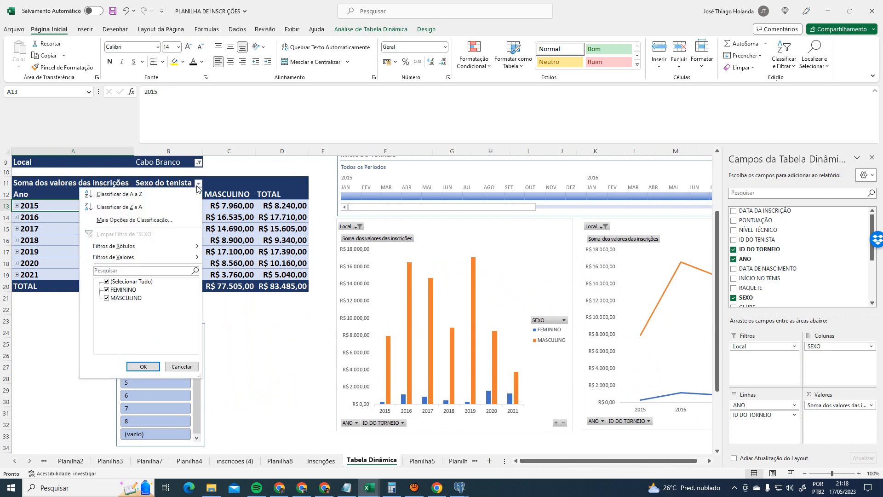
click(221, 238)
click(194, 162)
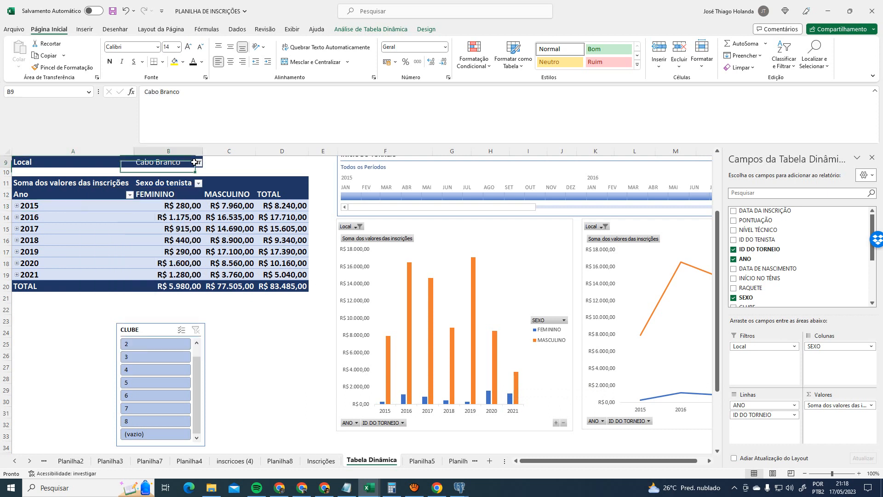
click(198, 162)
click(107, 184)
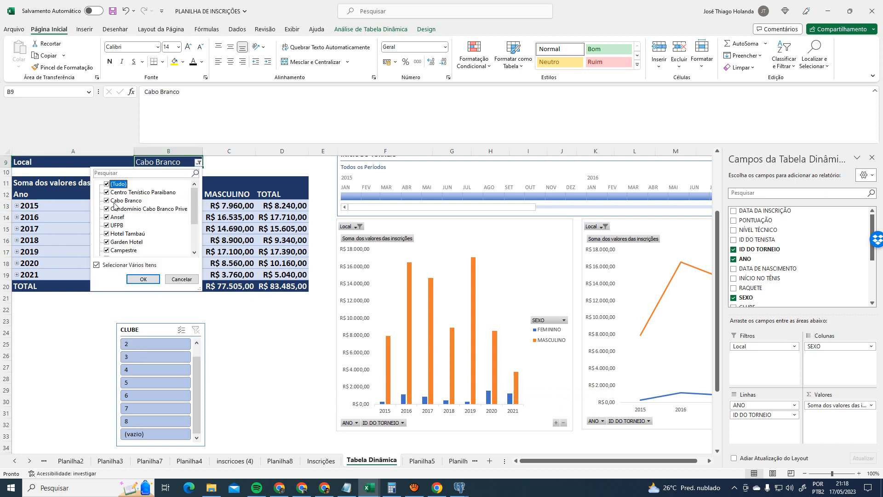
click(143, 280)
click(37, 275)
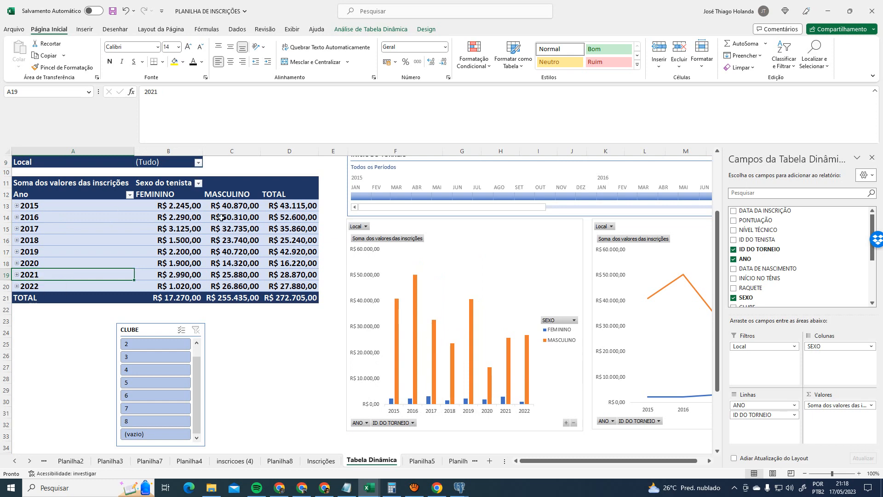
scroll(221, 217, up, 1)
scroll(221, 217, down, 1)
scroll(175, 172, up, 1)
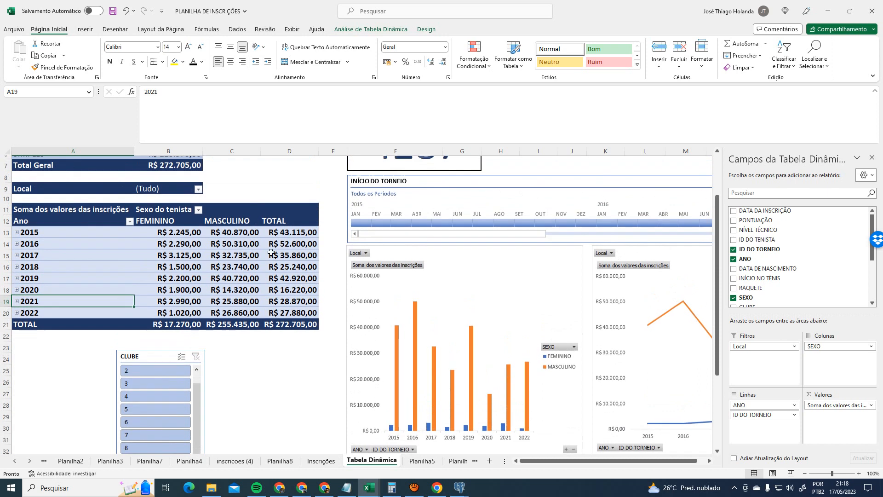
- Refilter Local to Cabo Branco and expand 2021 to see tournament 105, then collapse it
click(201, 188)
click(198, 190)
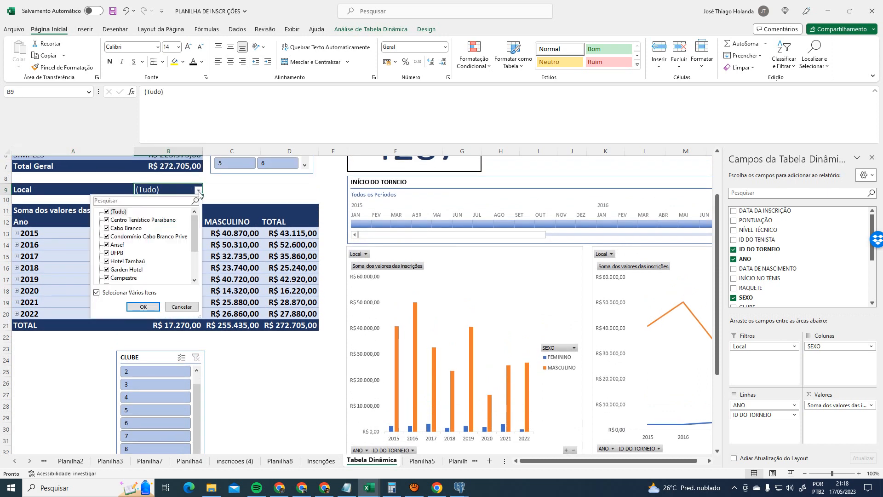
click(106, 212)
click(106, 211)
click(107, 228)
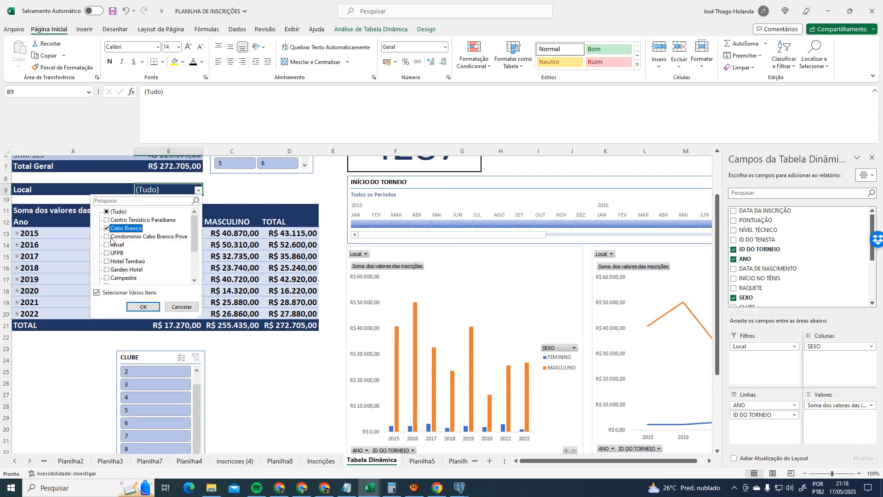
click(144, 307)
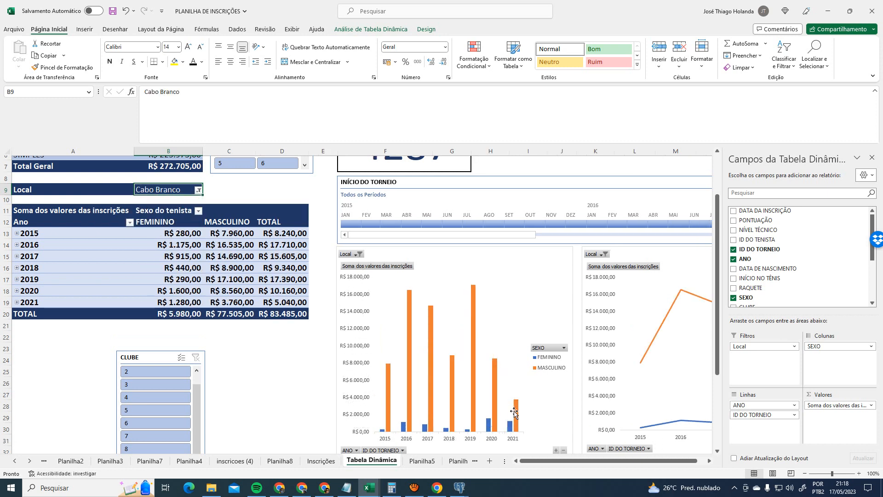
mouse_move(513, 404)
click(17, 303)
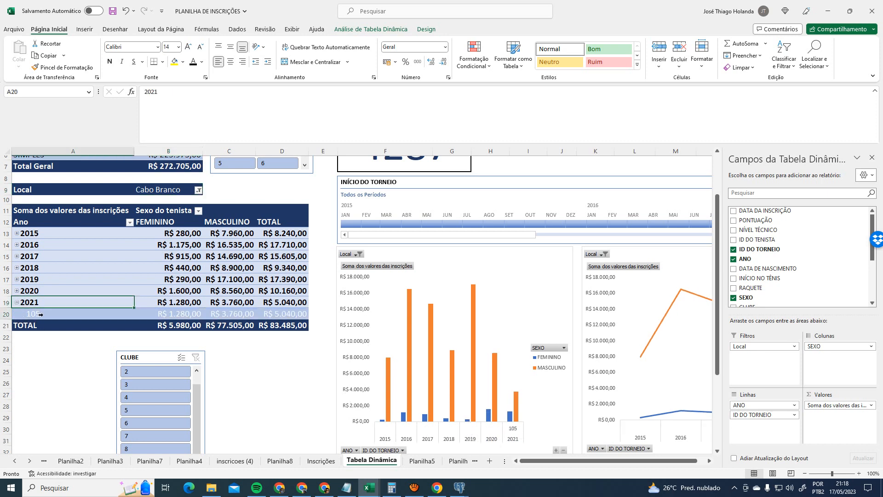
click(106, 314)
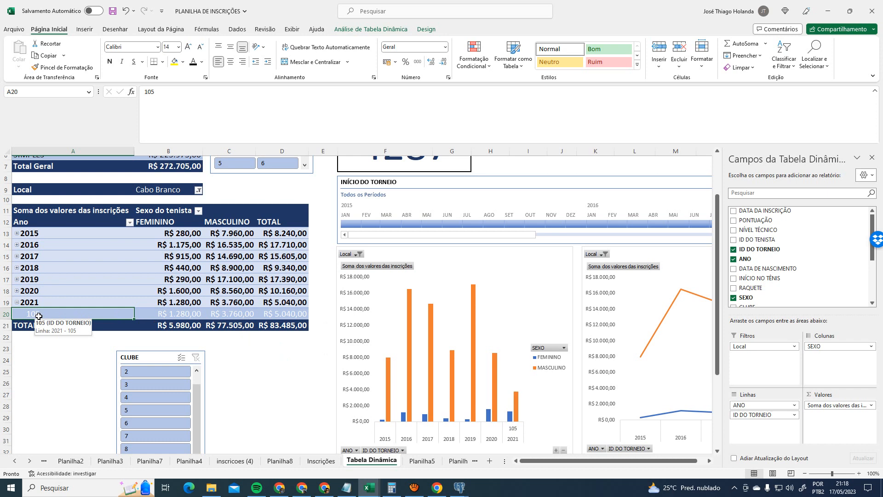
click(17, 302)
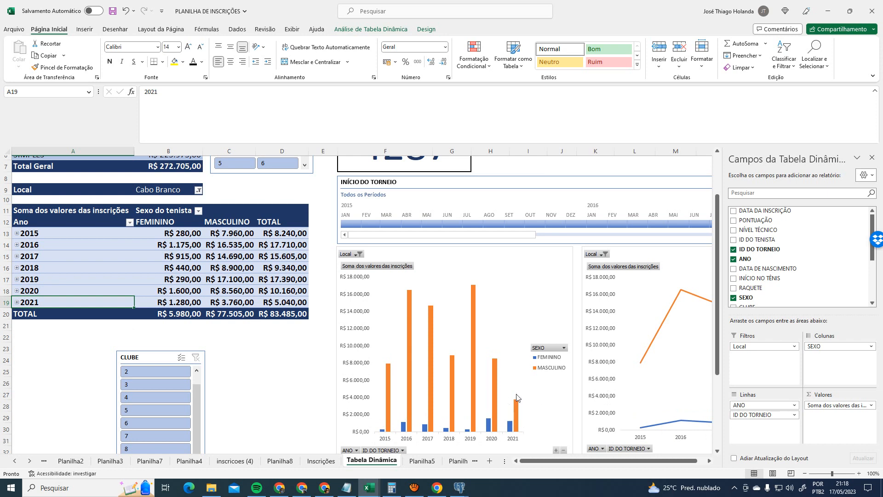
- Reset Local to (Tudo) so the fees total returns to R$ 272.705,00
click(203, 193)
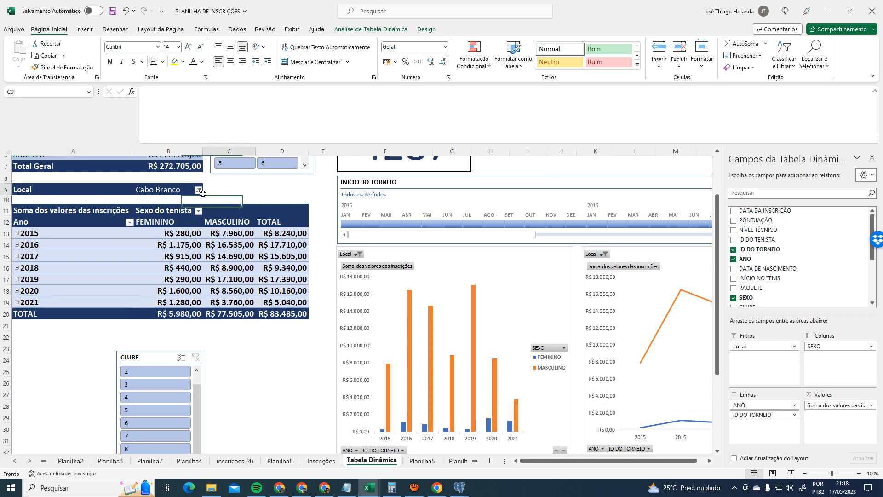
click(198, 190)
click(198, 190)
click(198, 190)
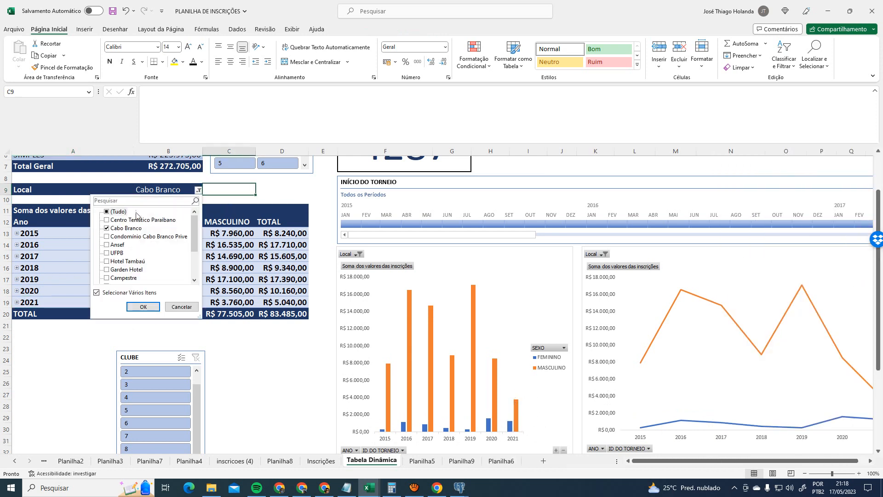
click(136, 213)
click(144, 306)
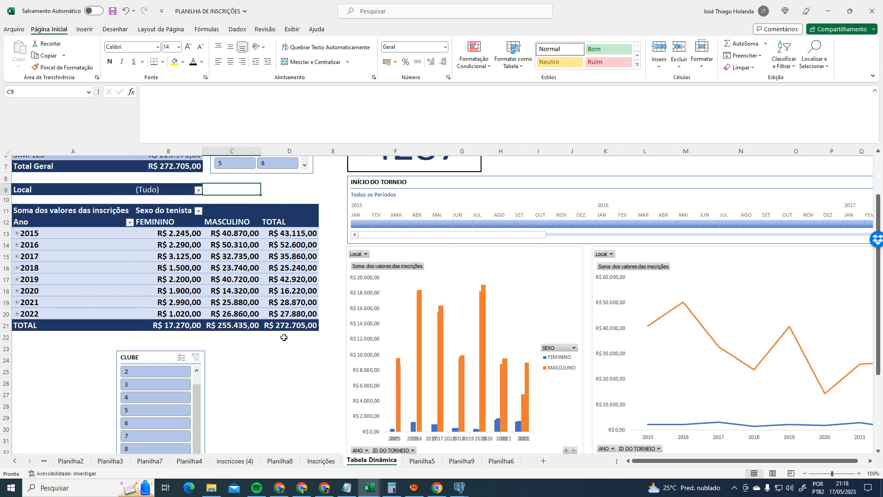
scroll(284, 337, up, 2)
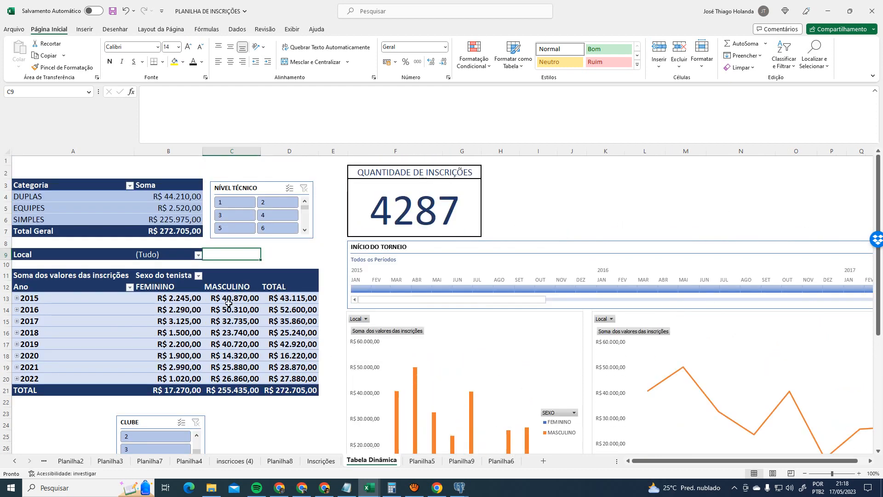
- Review the pivot table and Planilha5 sheet, then move the CLUBE slicer up beside the pivot table
click(186, 278)
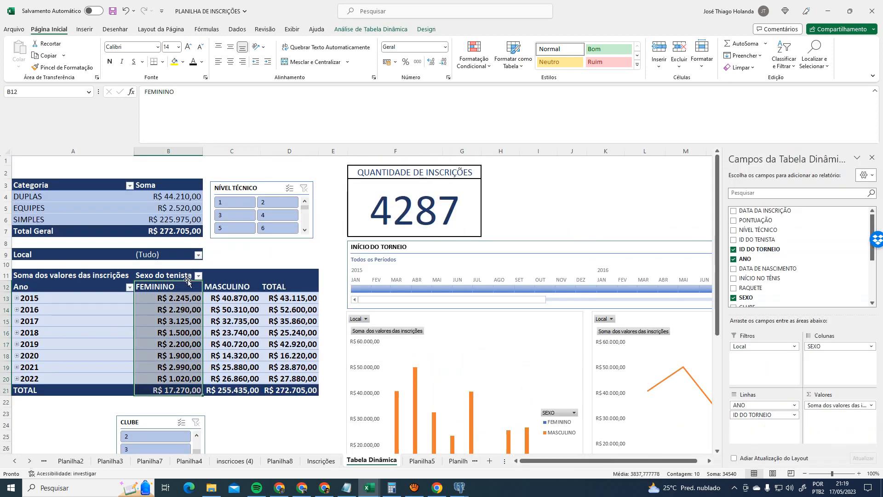
click(140, 276)
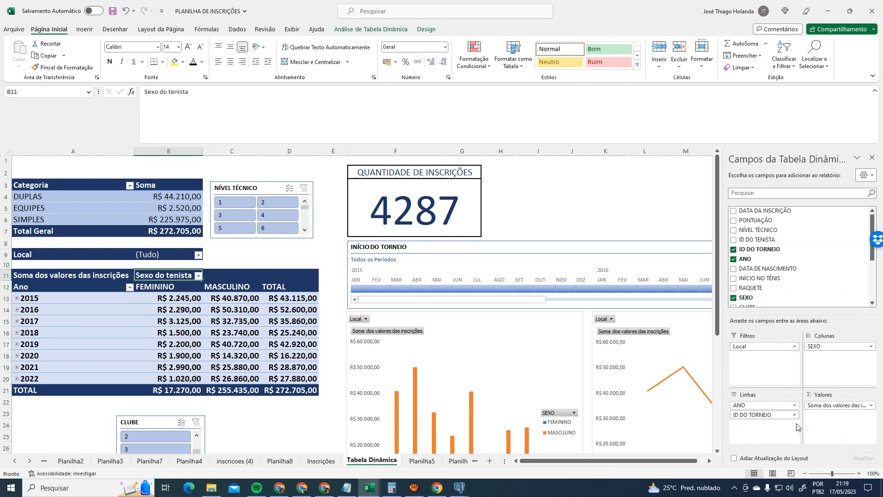
scroll(280, 348, down, 1)
scroll(285, 363, up, 1)
click(421, 461)
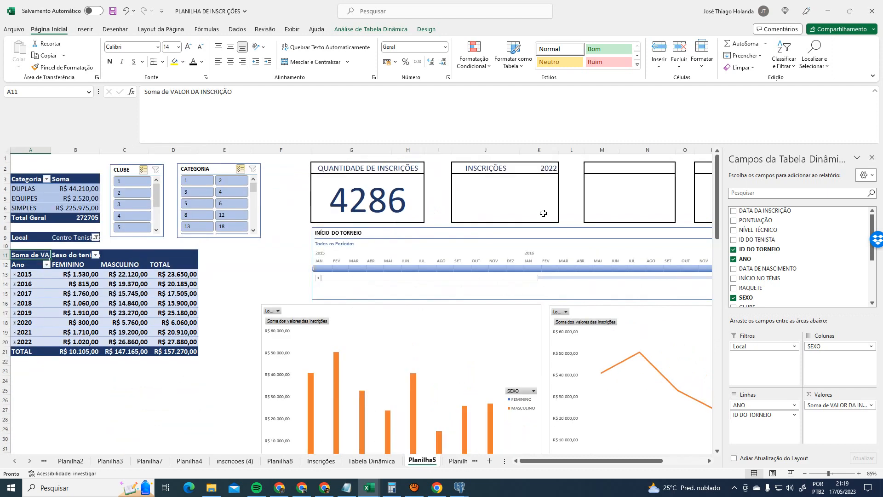
click(372, 461)
drag(147, 422, 264, 265)
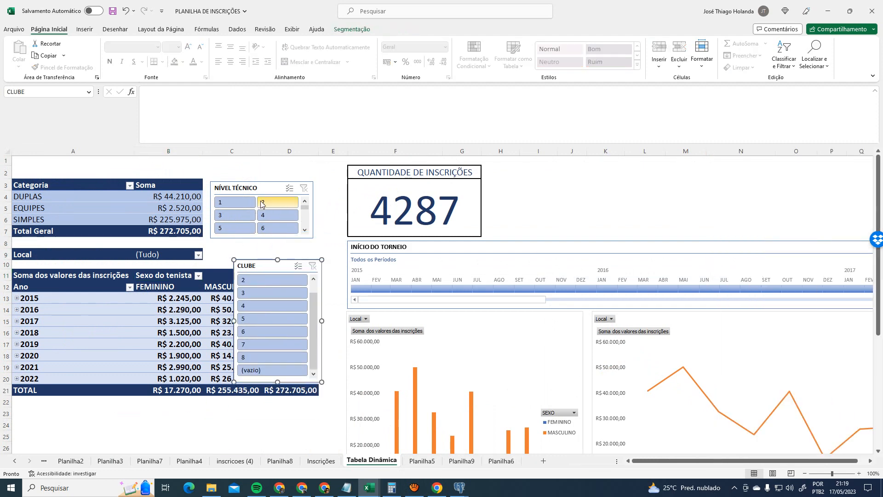
drag(300, 261, 488, 245)
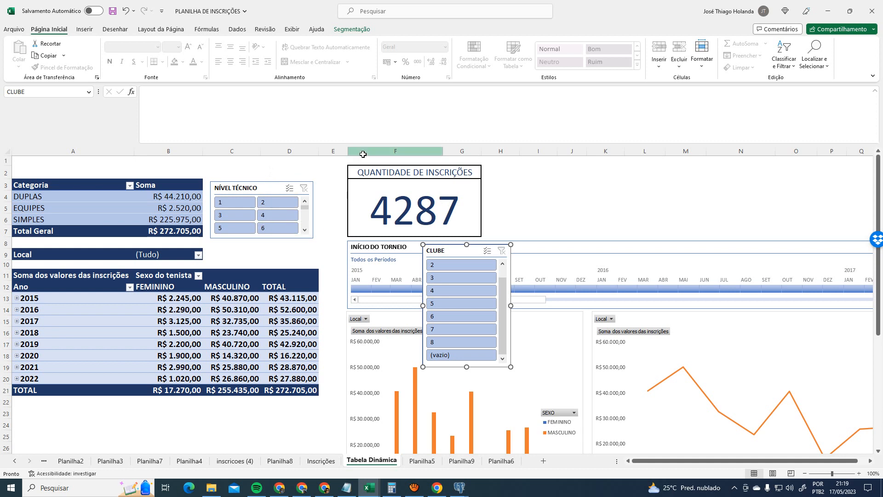
- Insert two empty columns at column E on the Tabela Dinâmica sheet
click(345, 148)
right_click(345, 148)
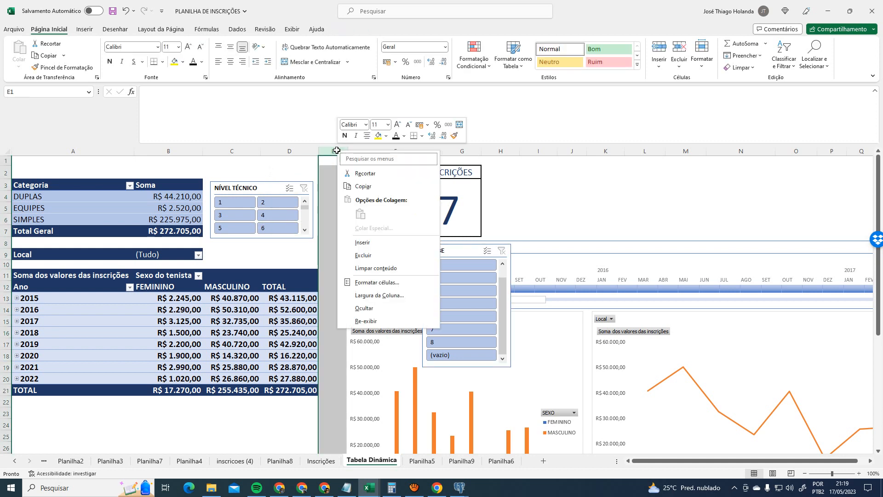
click(382, 242)
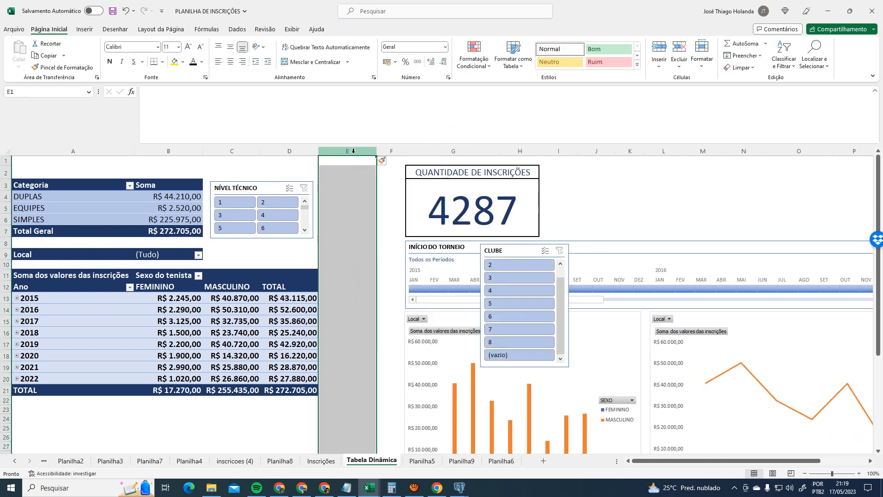
right_click(356, 152)
click(383, 242)
- Place the CLUBE slicer in columns E–F and shorten it to fit items 1–8 and (vazio)
drag(567, 245, 358, 164)
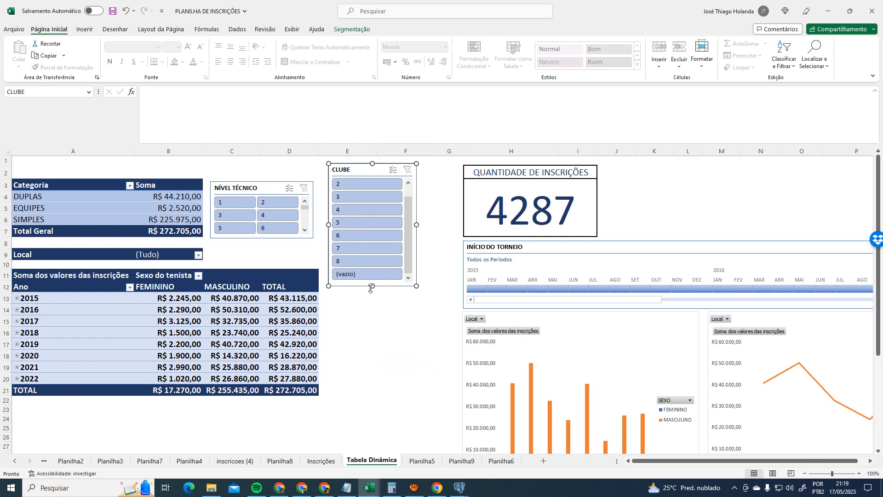
drag(372, 286, 372, 396)
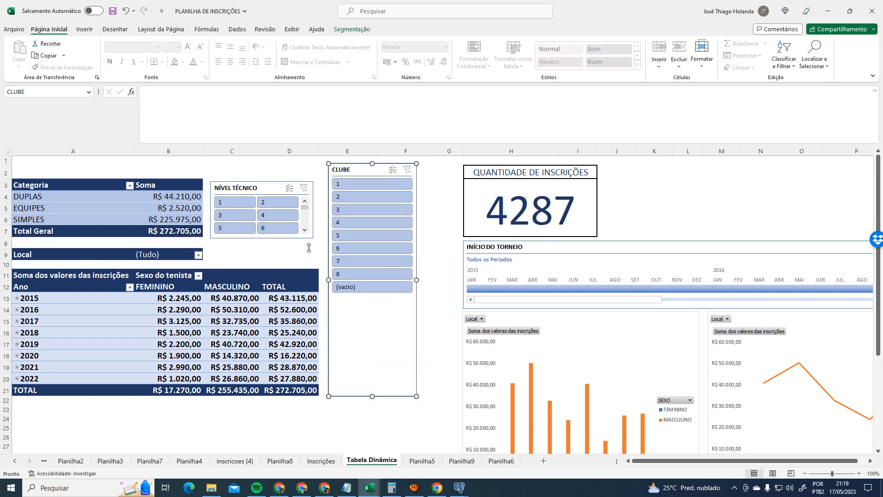
click(311, 233)
click(375, 395)
drag(375, 395, 375, 296)
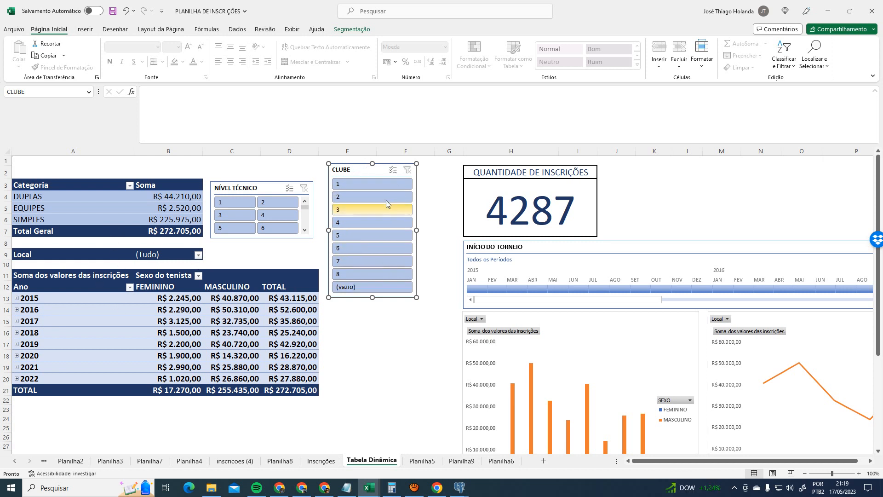
click(390, 335)
- Select club 1 in the CLUBE slicer so the fees pivot totals R$ 72.750,00
scroll(715, 390, down, 3)
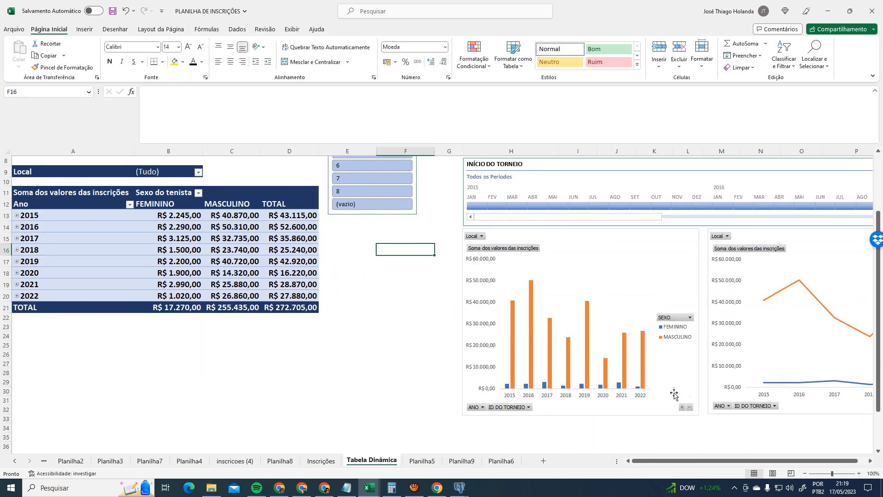
scroll(675, 390, up, 2)
scroll(595, 361, down, 1)
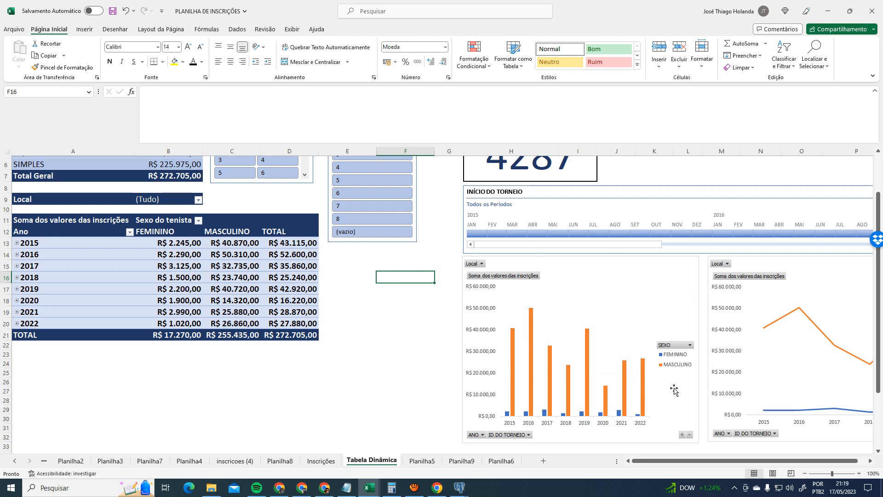
scroll(671, 387, up, 2)
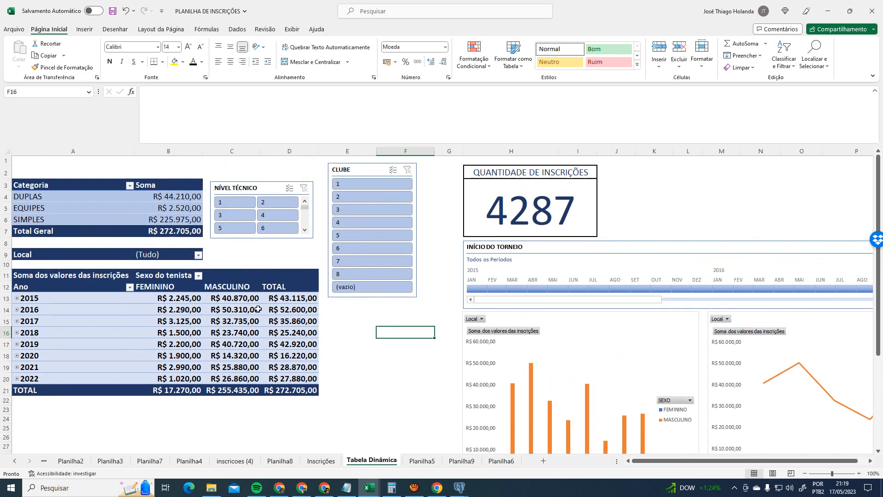
scroll(454, 364, down, 1)
scroll(453, 363, up, 1)
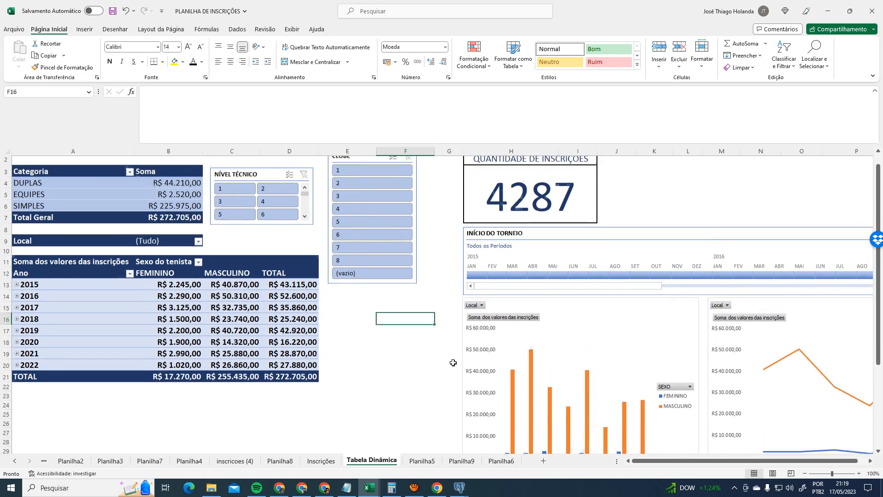
click(372, 184)
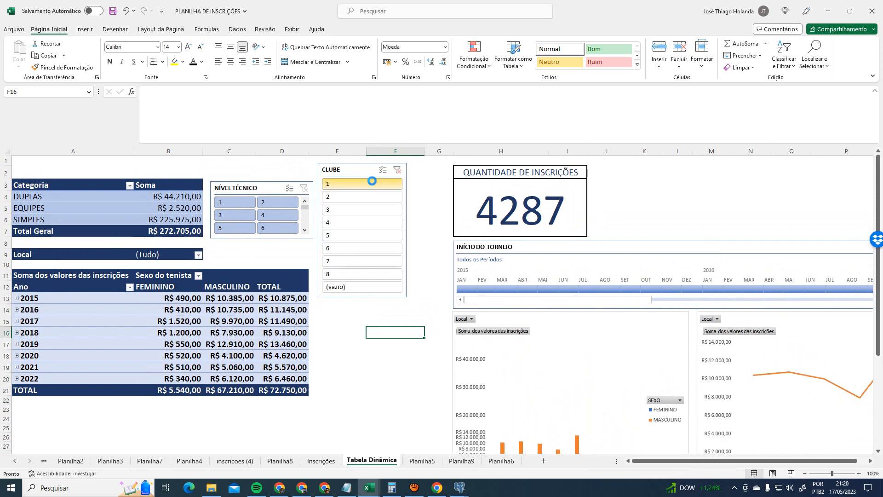
scroll(414, 388, down, 1)
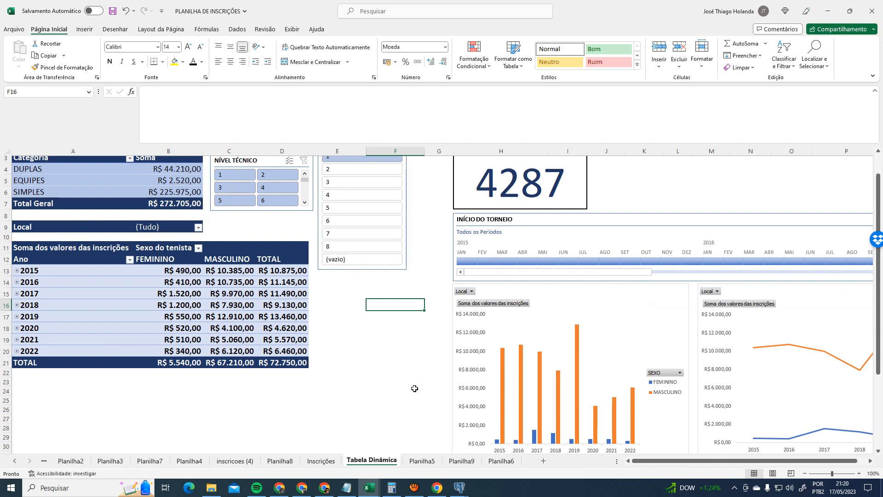
scroll(415, 388, up, 1)
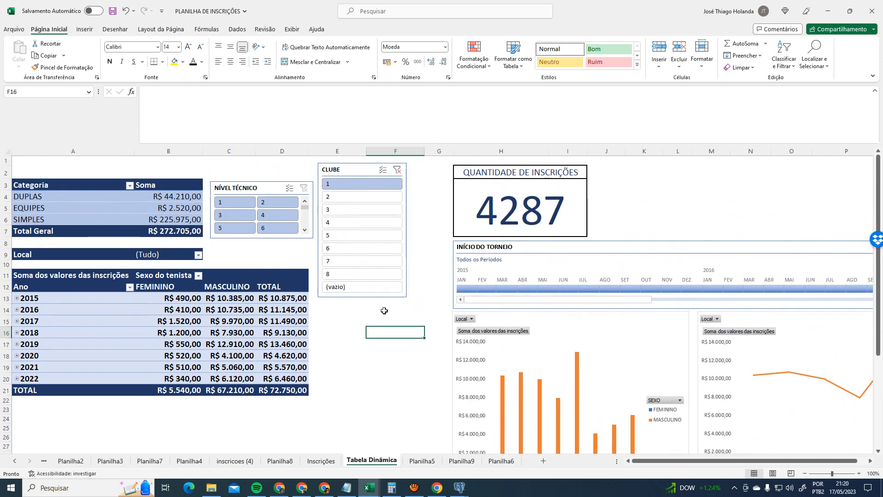
click(468, 493)
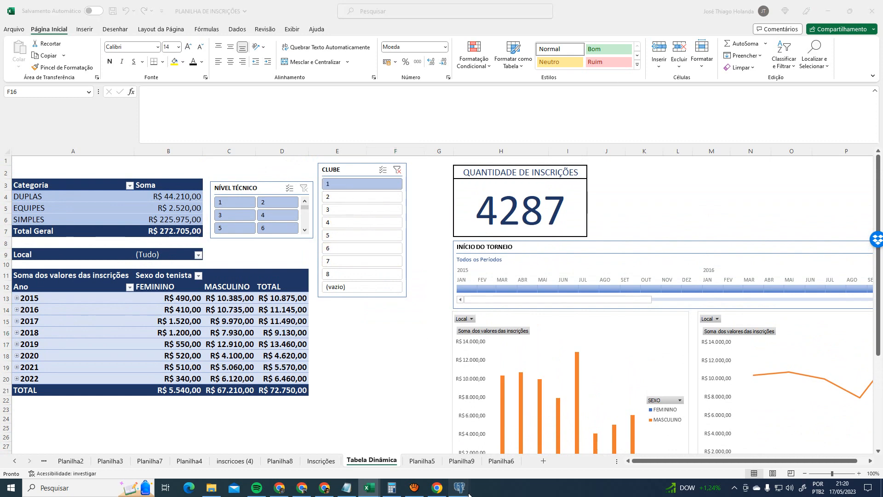
- In pgAdmin III, close the nivel table's Edit Data window
click(558, 450)
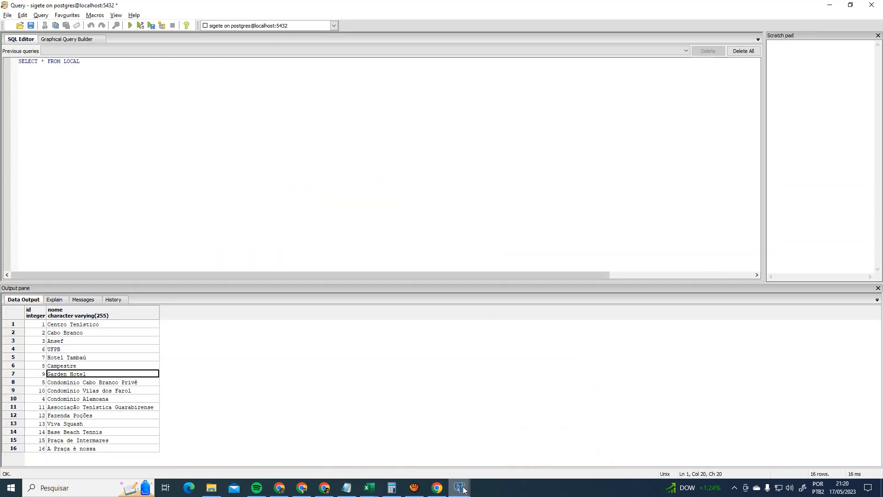
mouse_move(464, 491)
click(477, 451)
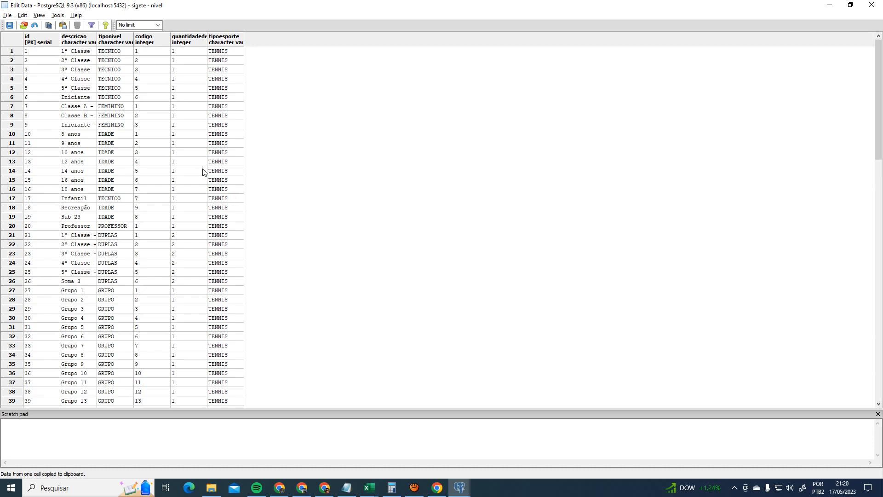
click(872, 5)
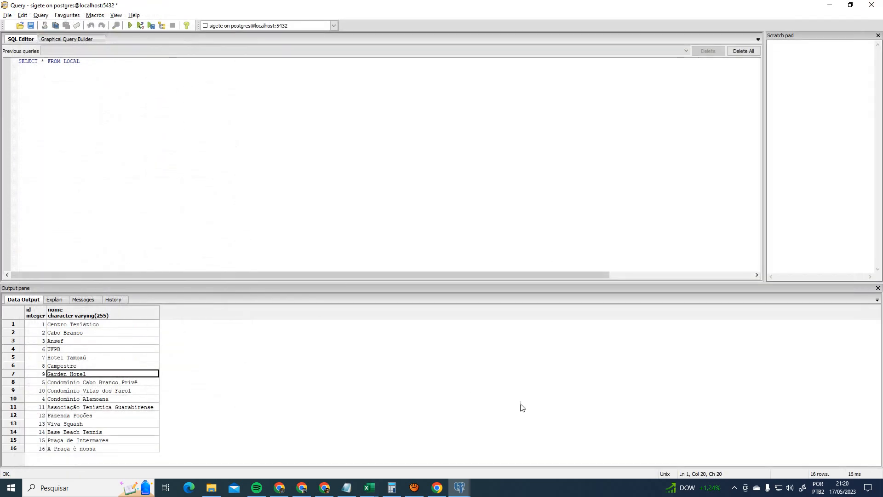
- View the clube table's eight rows in pgAdmin, then return to the Excel dashboard
mouse_move(458, 489)
click(437, 458)
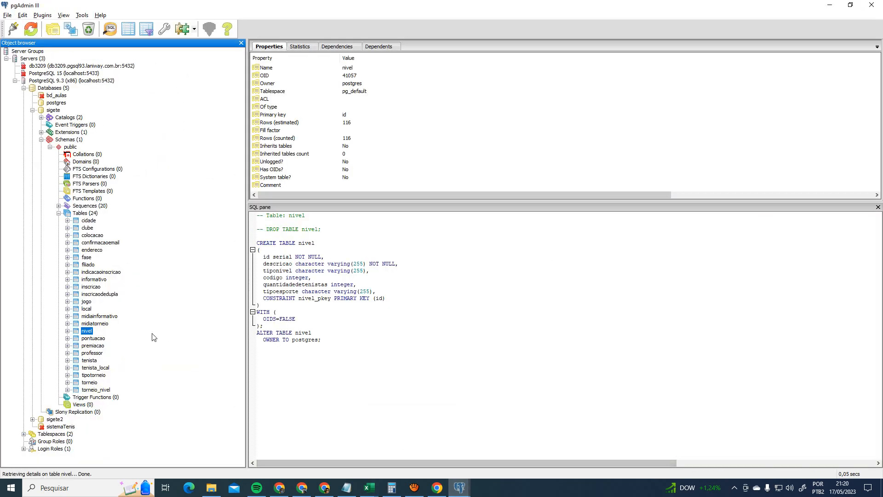
click(88, 228)
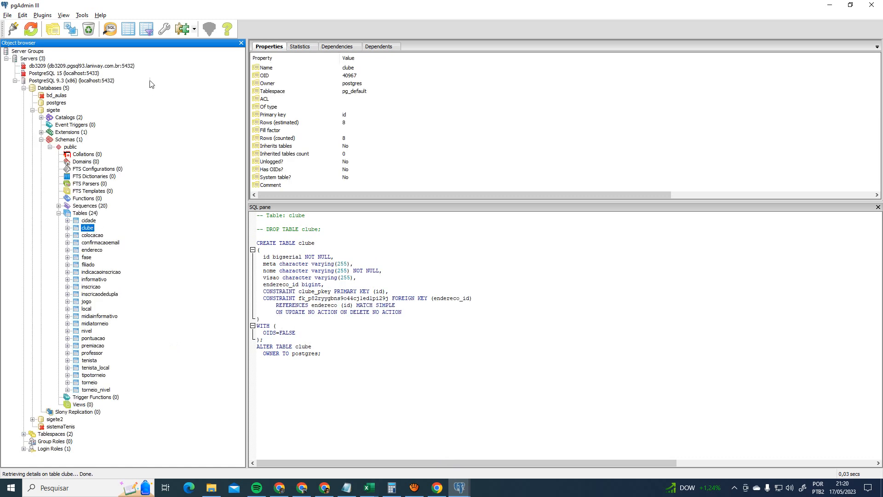
click(129, 28)
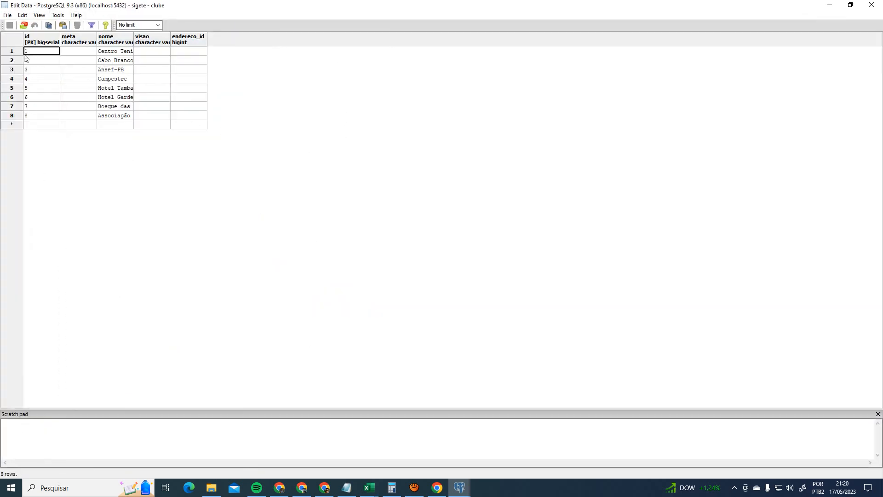
key(alt+Tab)
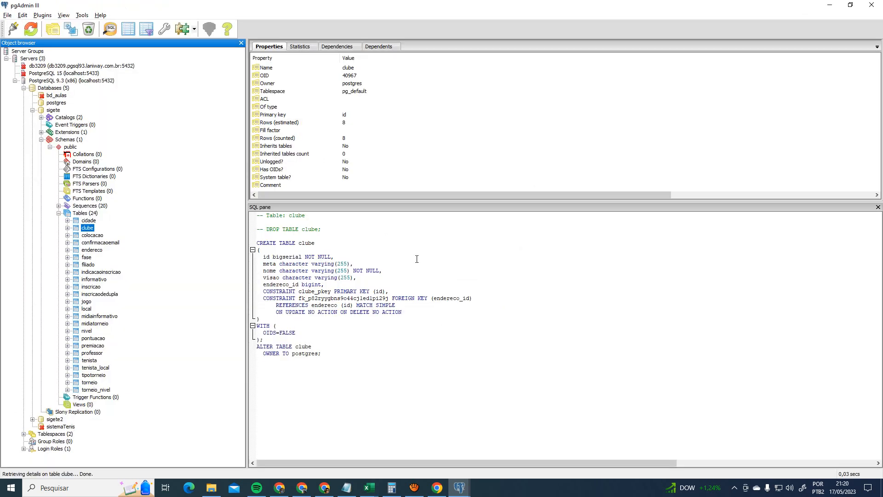
mouse_move(369, 488)
click(413, 449)
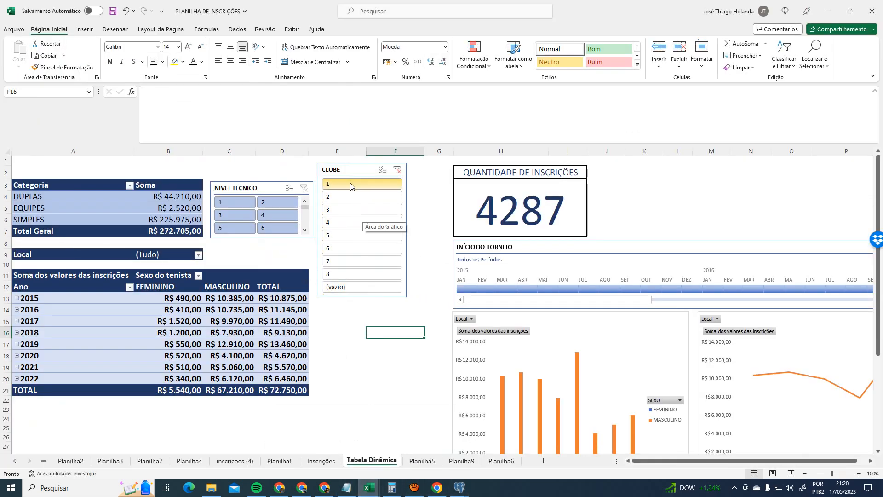
scroll(506, 299, down, 2)
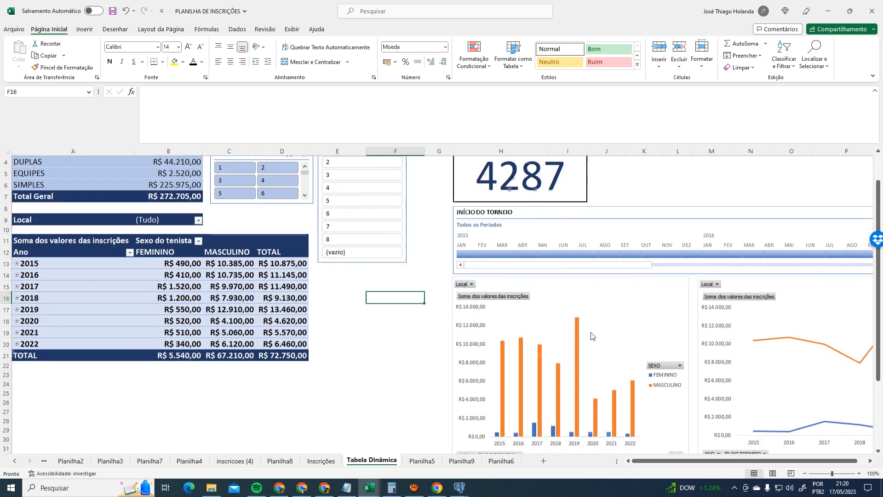
scroll(684, 380, up, 1)
scroll(684, 380, down, 1)
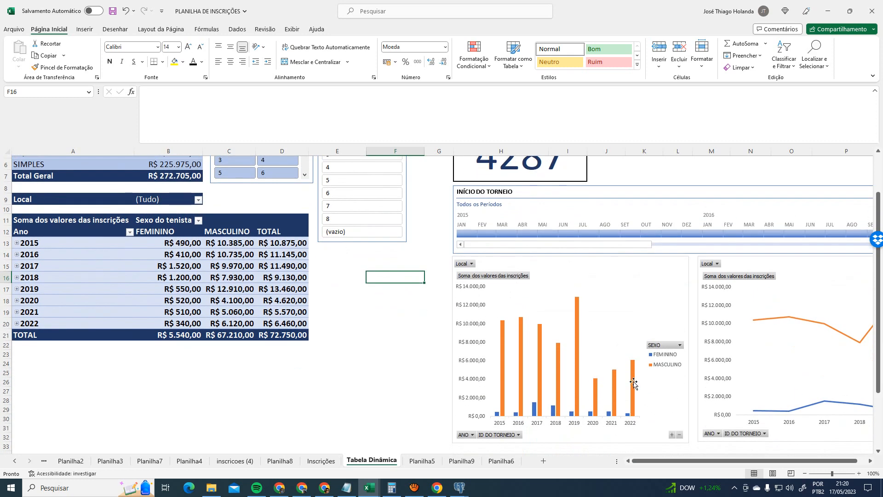
scroll(635, 389, up, 1)
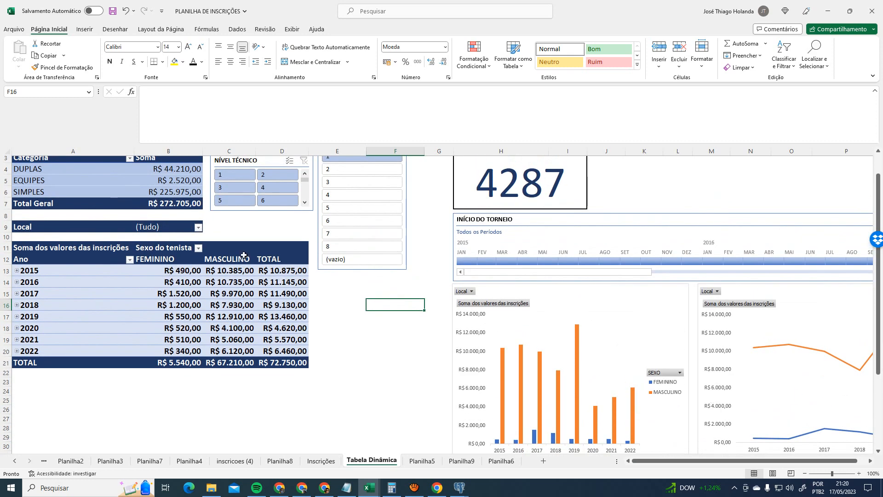
scroll(320, 347, up, 1)
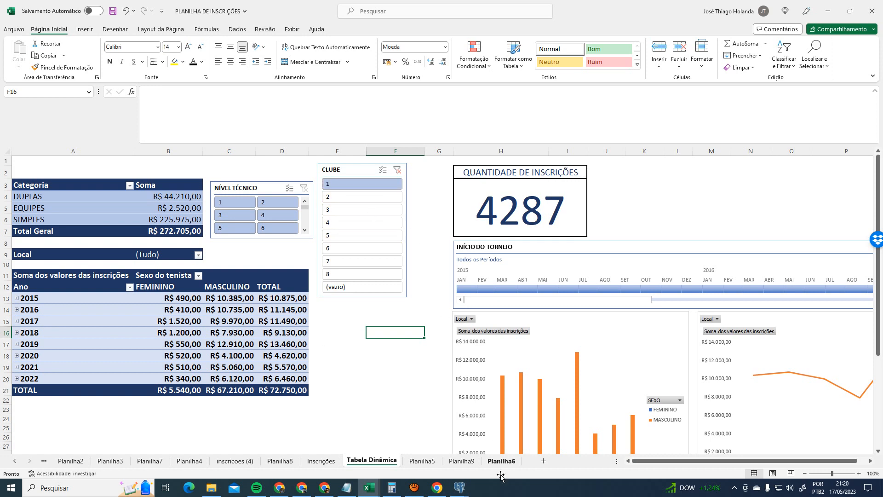
- Check the clube table in pgAdmin, then return to the Excel dashboard
mouse_move(458, 487)
click(515, 459)
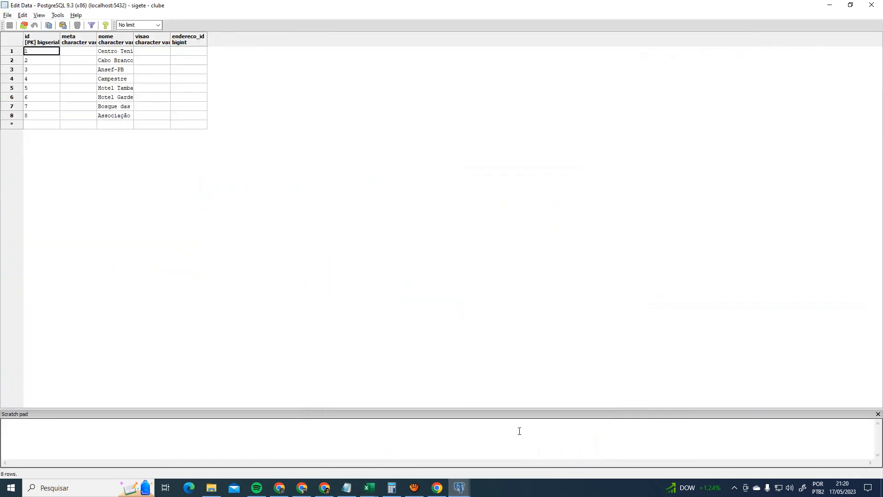
key(alt+Tab)
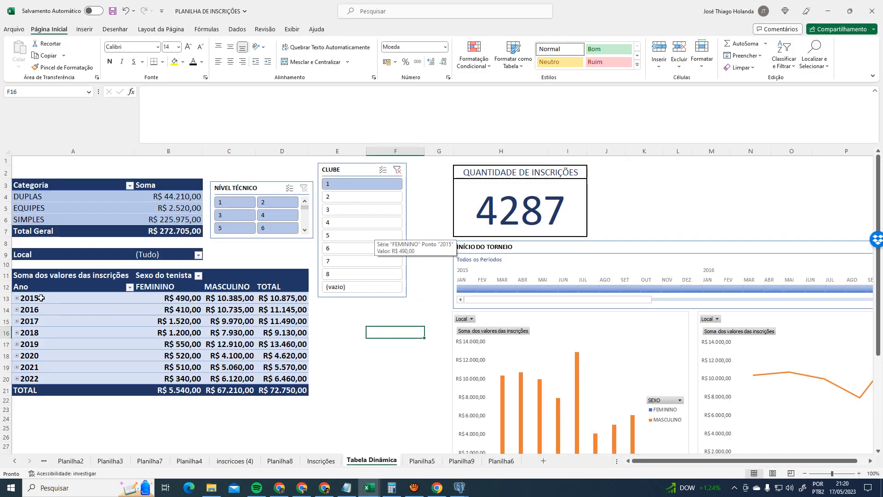
- Adjust the worksheet zoom to fit the dashboard in view
scroll(547, 408, down, 3)
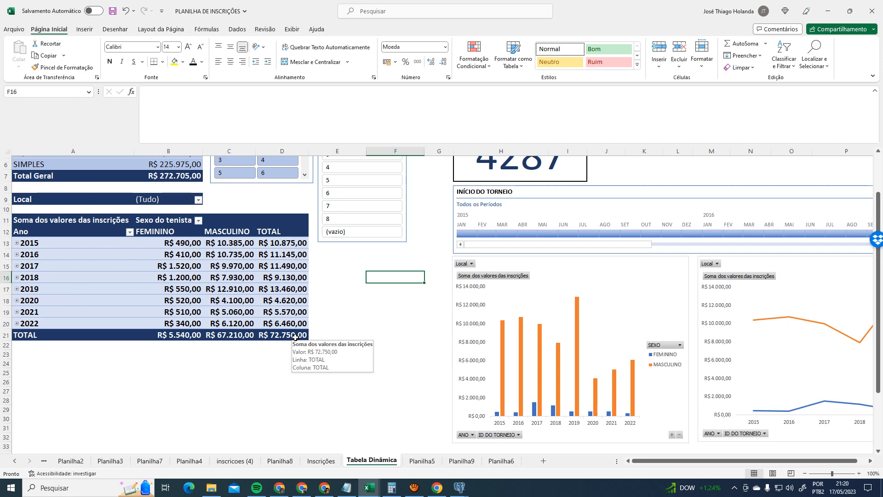
mouse_move(295, 339)
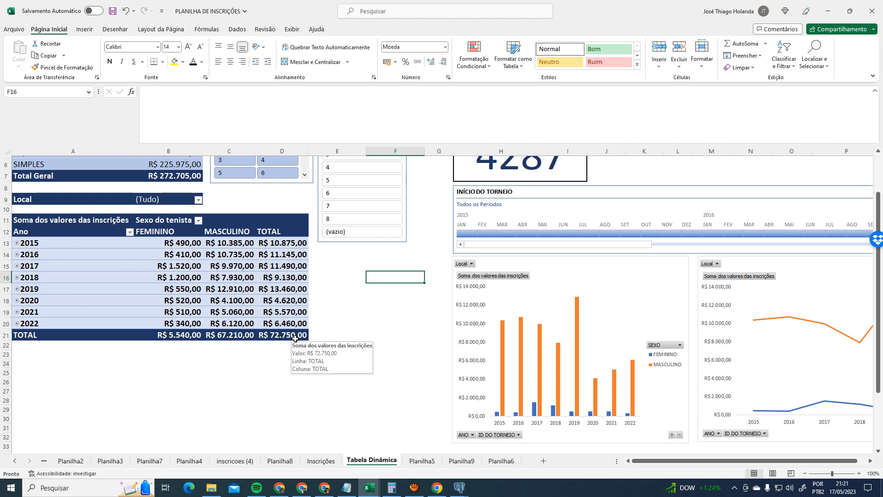
scroll(435, 378, up, 1)
scroll(453, 385, down, 1)
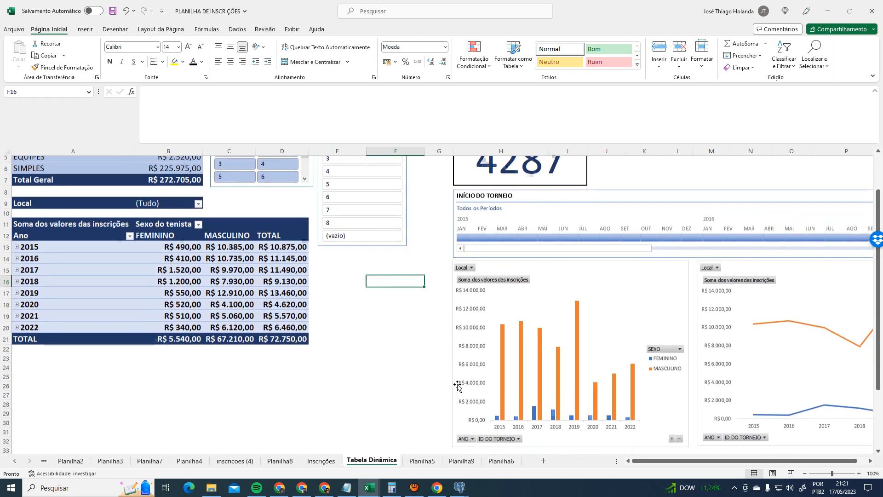
drag(753, 462, 828, 461)
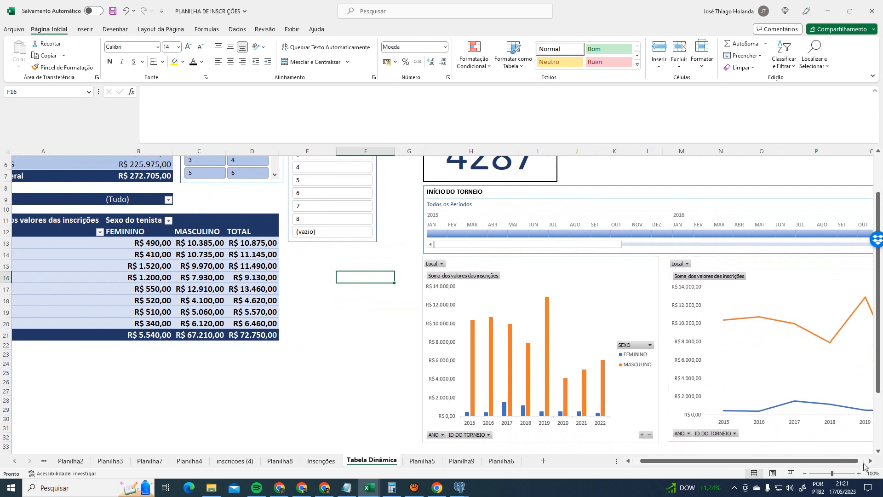
click(871, 461)
click(871, 461)
click(871, 461)
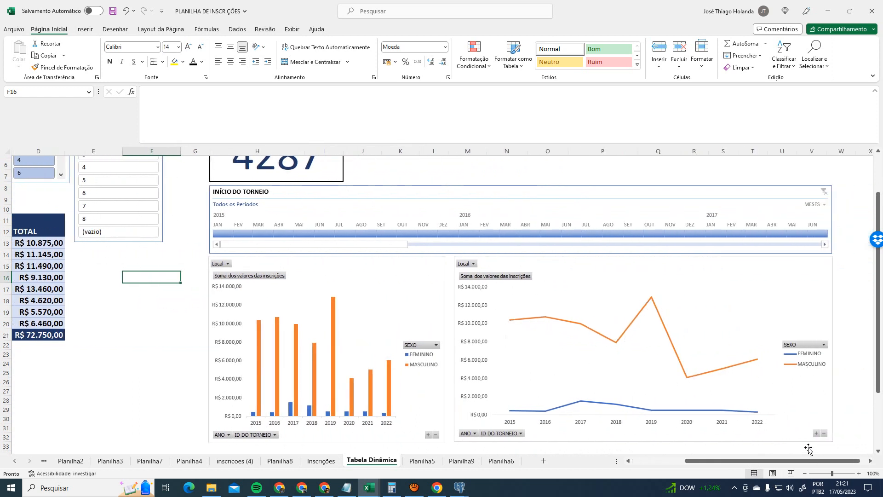
drag(812, 461, 801, 461)
scroll(469, 351, up, 2)
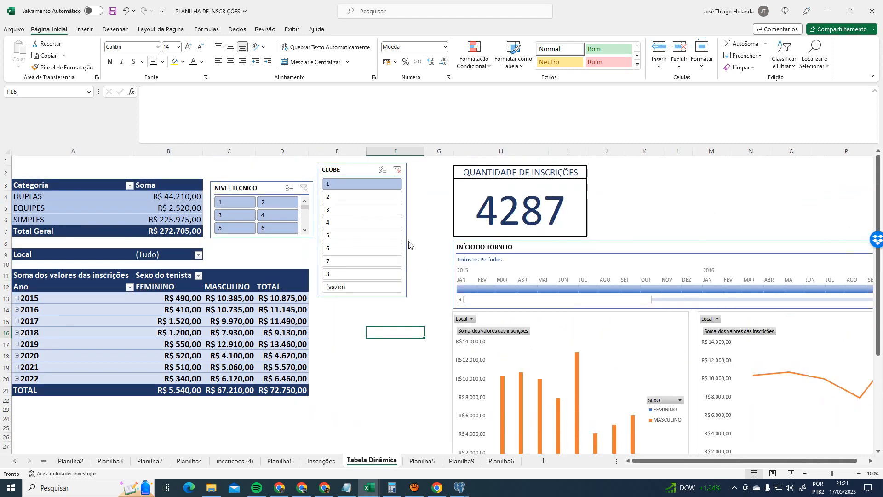
- Filter the dashboard to club 2 and review the updated pivots and charts
click(364, 196)
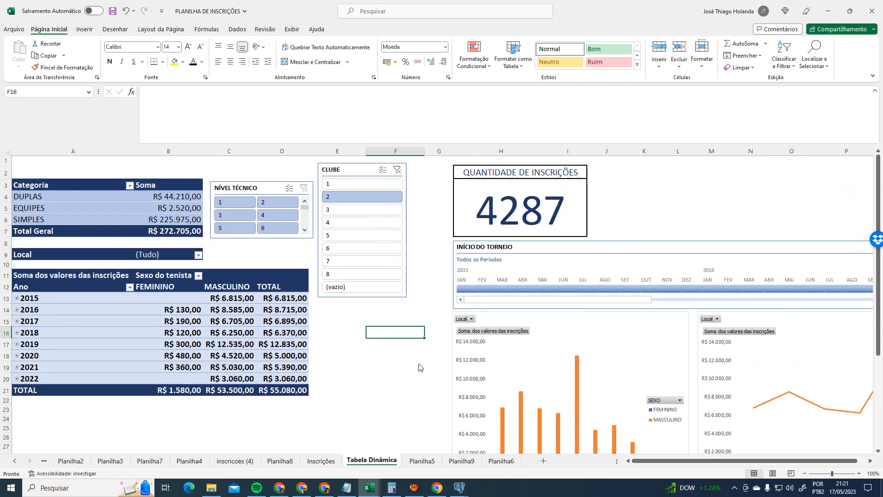
scroll(415, 384, down, 1)
scroll(415, 383, down, 1)
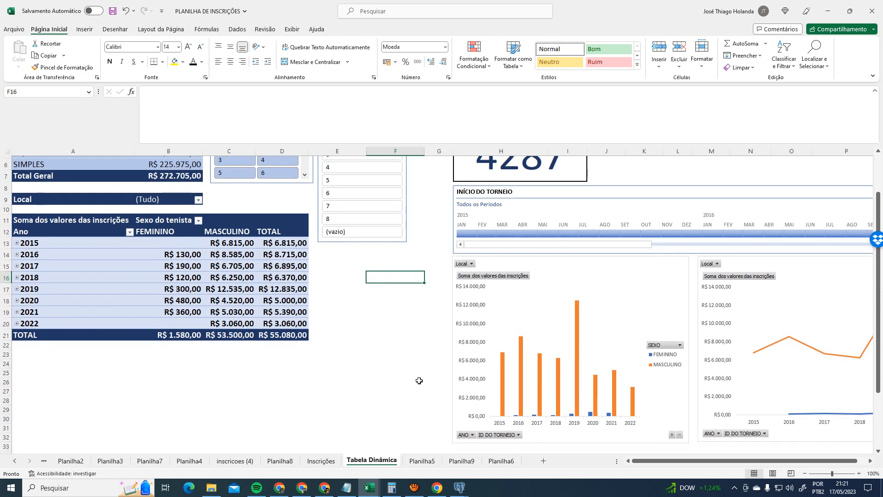
scroll(419, 381, up, 2)
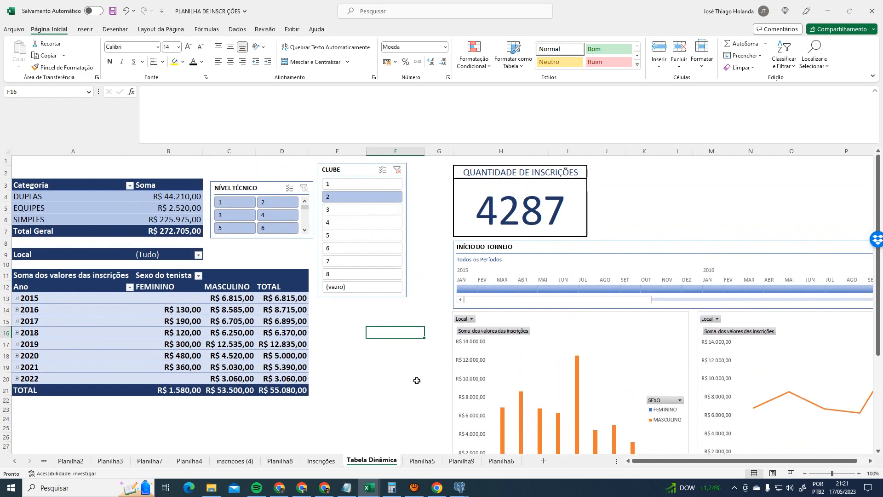
scroll(417, 380, down, 2)
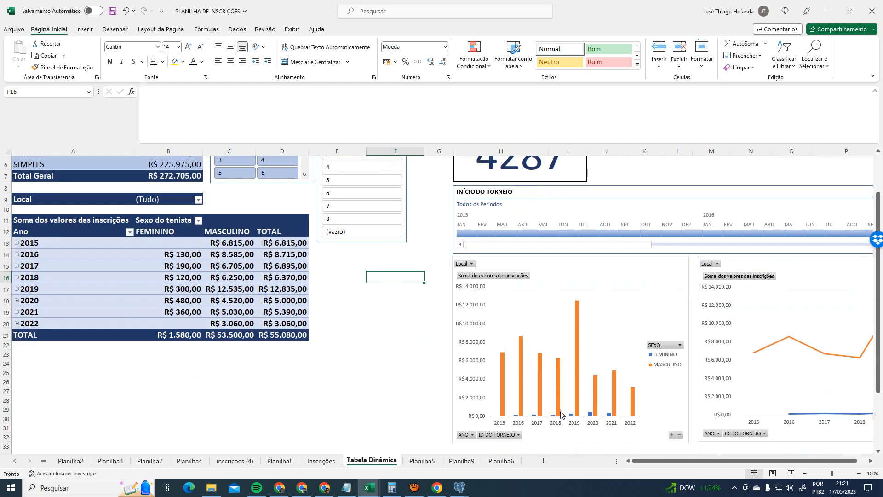
scroll(354, 297, up, 1)
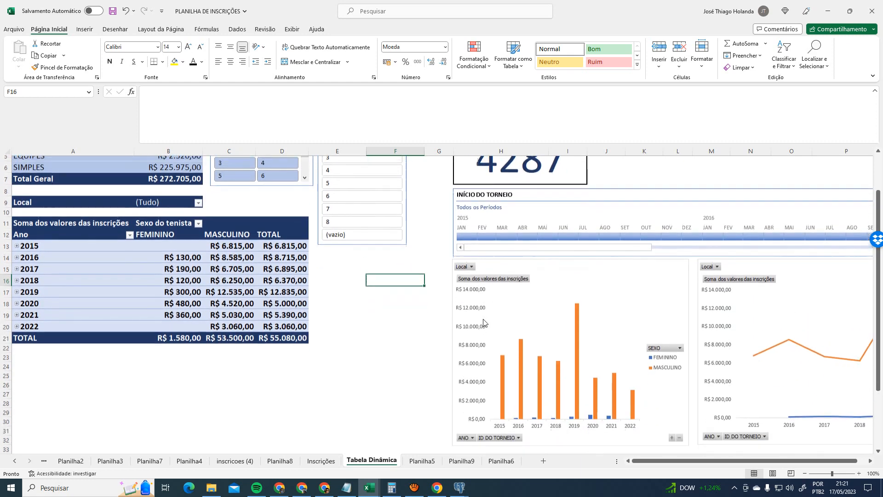
scroll(484, 322, down, 1)
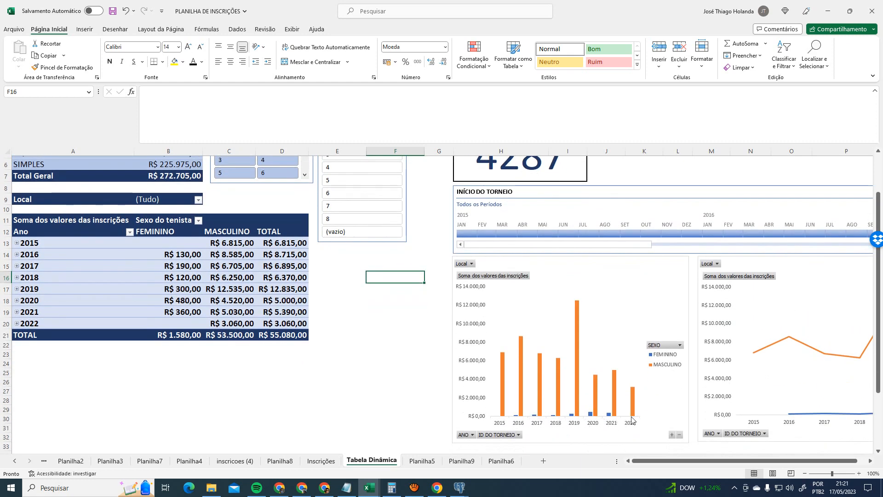
scroll(480, 352, up, 1)
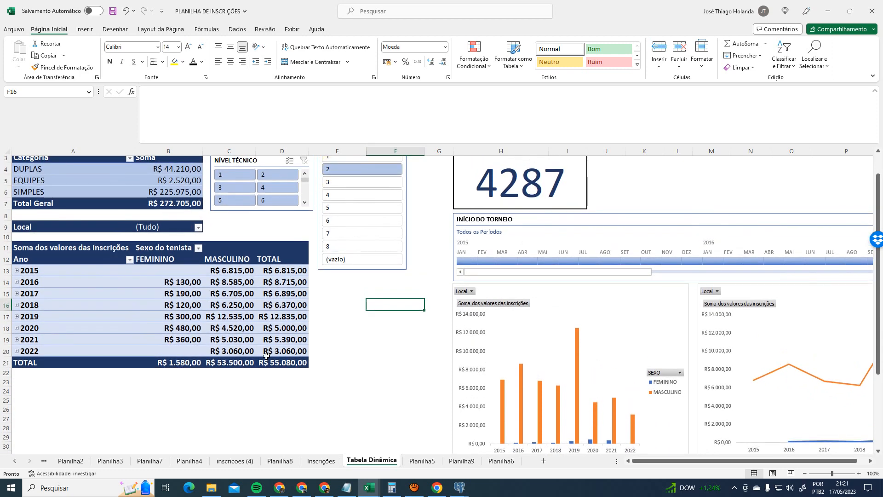
scroll(322, 299, up, 1)
- Switch the CLUBE slicer to club 1, then to club 3 (R$ 25.530,00)
click(359, 185)
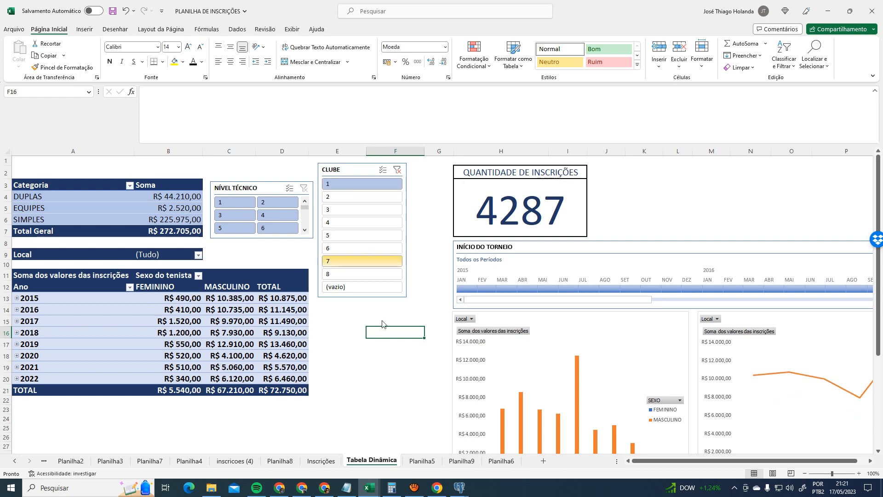
scroll(611, 410, down, 2)
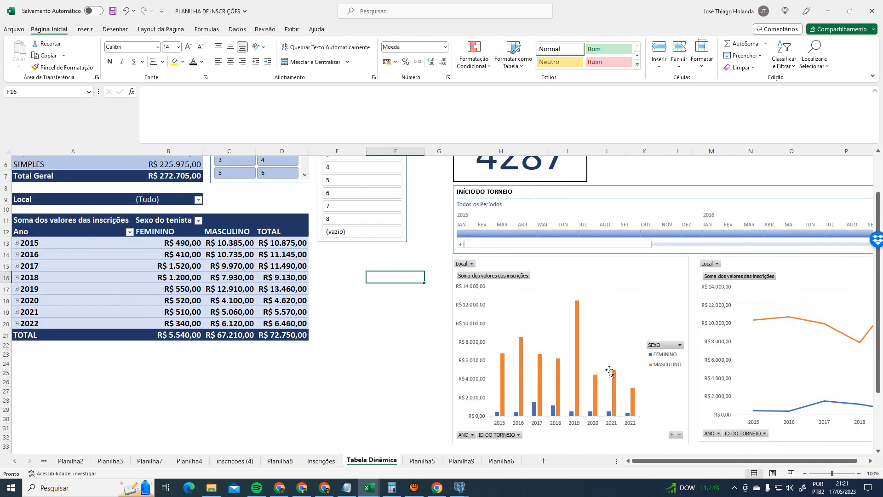
scroll(444, 384, up, 1)
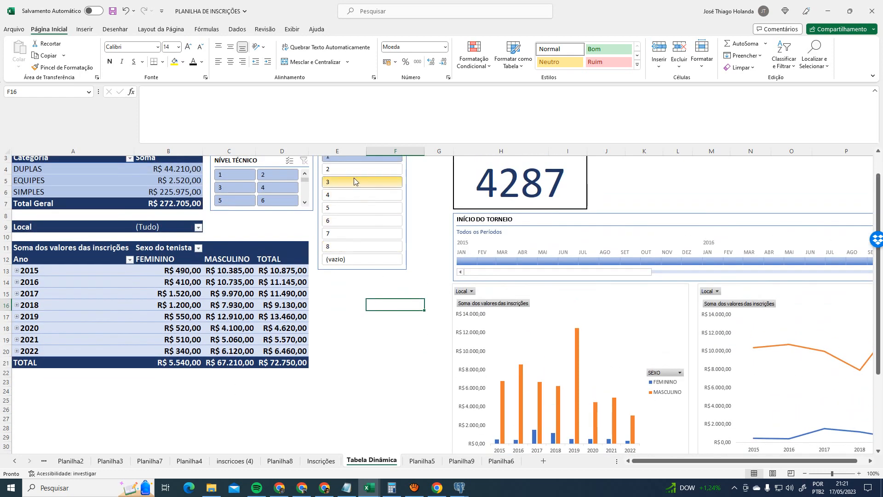
click(354, 181)
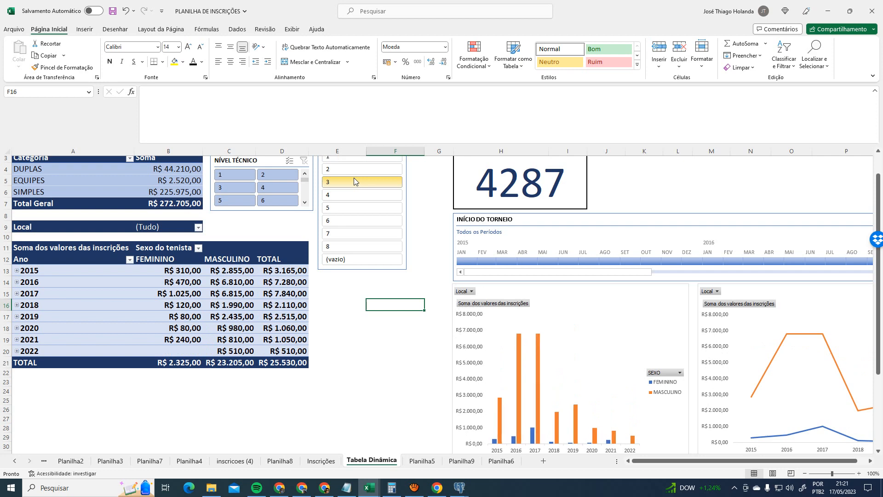
- Check the clube table in pgAdmin again, then set Excel's zoom to 70%
mouse_move(459, 488)
click(573, 457)
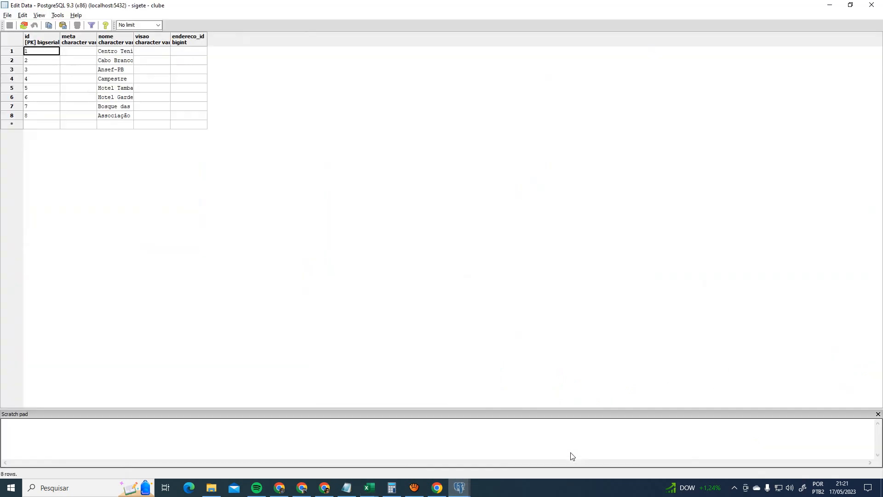
key(alt+Tab)
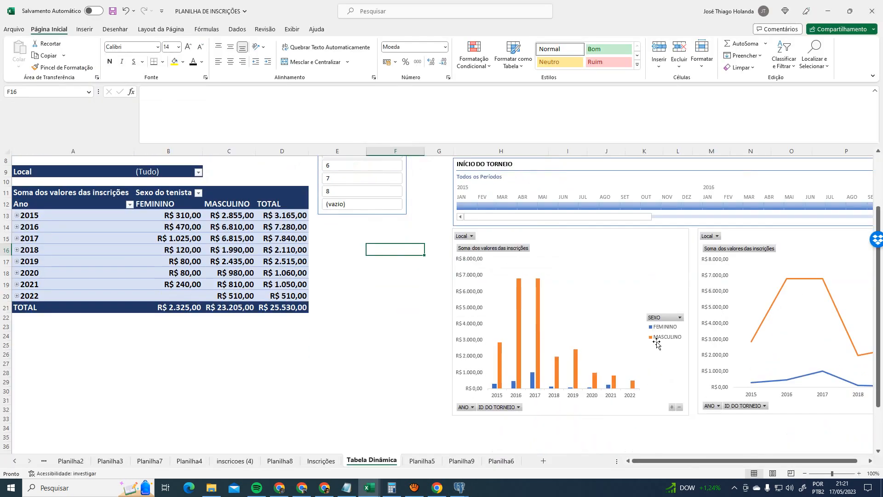
scroll(579, 362, down, 1)
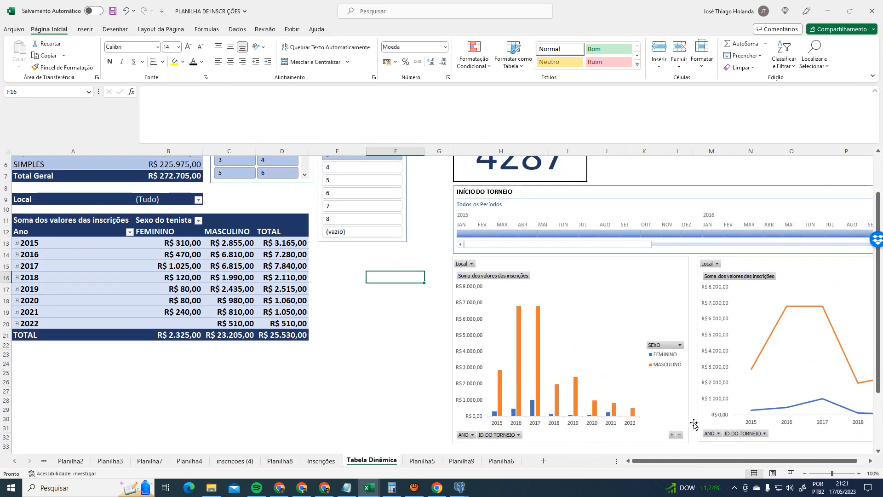
drag(730, 460, 739, 460)
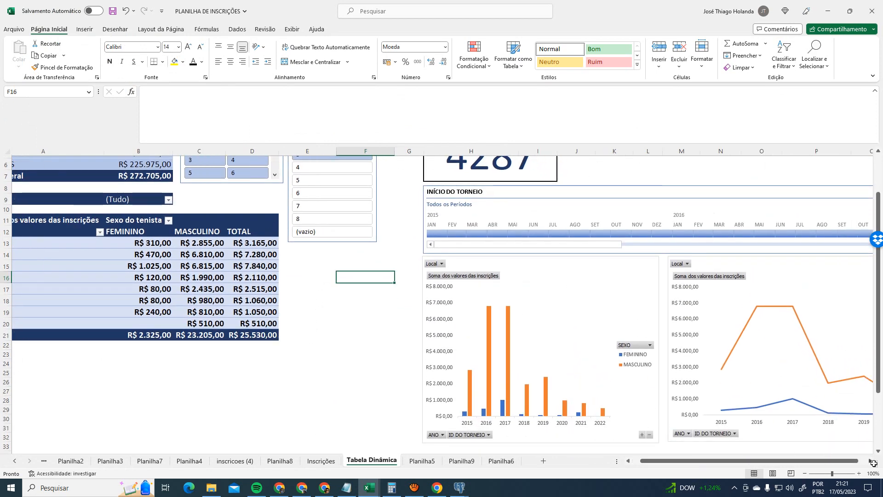
click(870, 461)
click(869, 463)
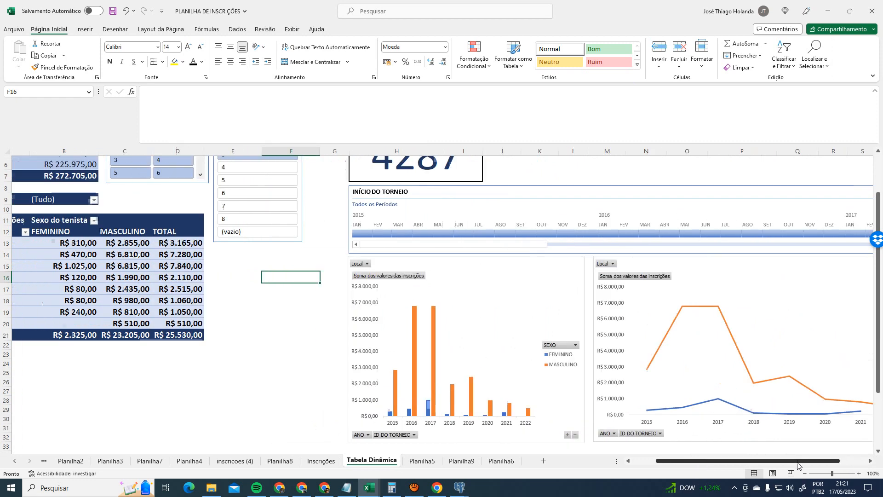
scroll(520, 294, up, 2)
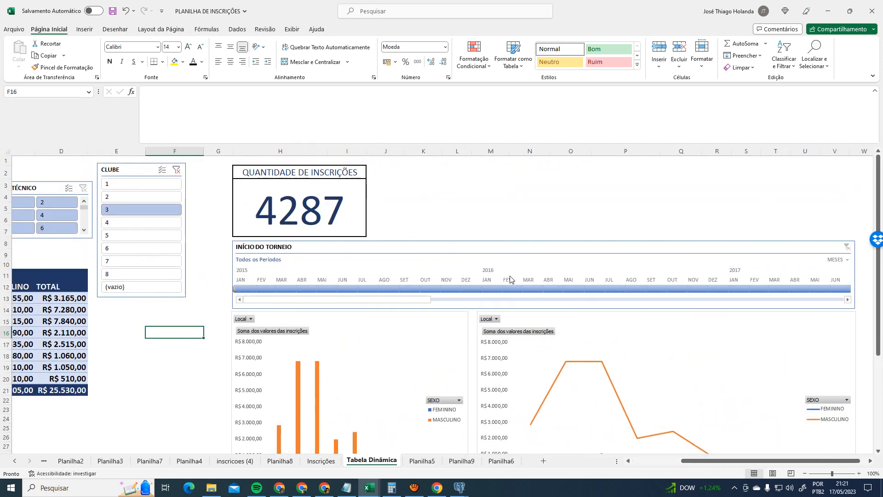
scroll(495, 230, down, 2)
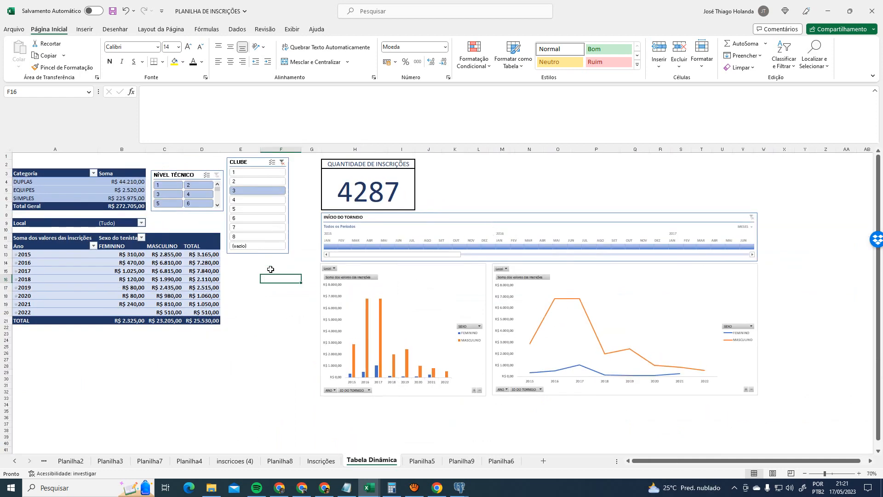
- Clear the CLUBE filter so the pivot totals R$ 272.705,00, then select the timeline
click(283, 162)
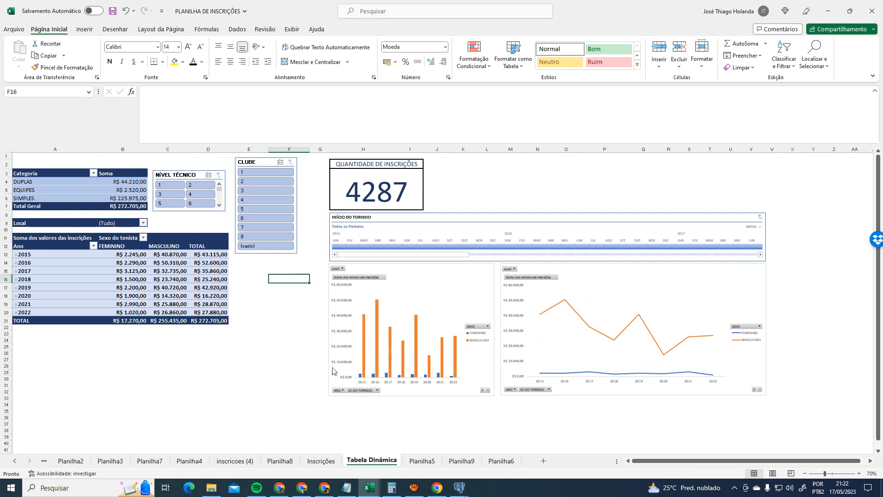
click(402, 226)
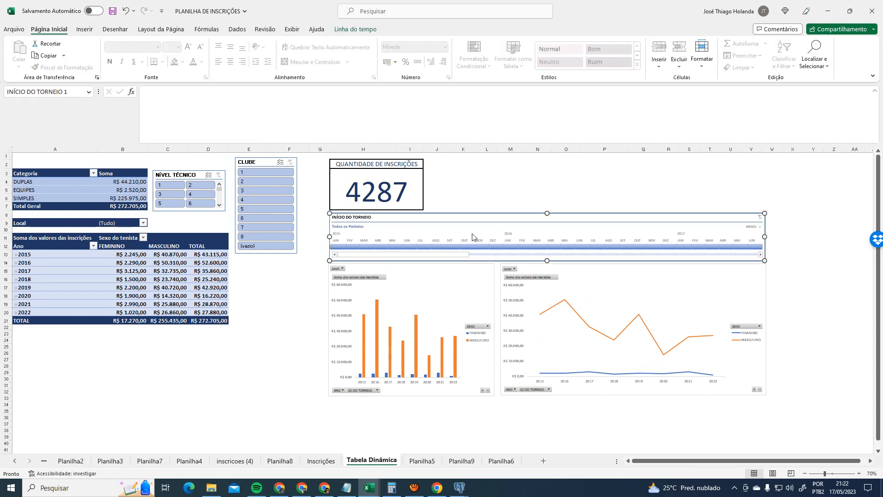
click(504, 190)
click(490, 219)
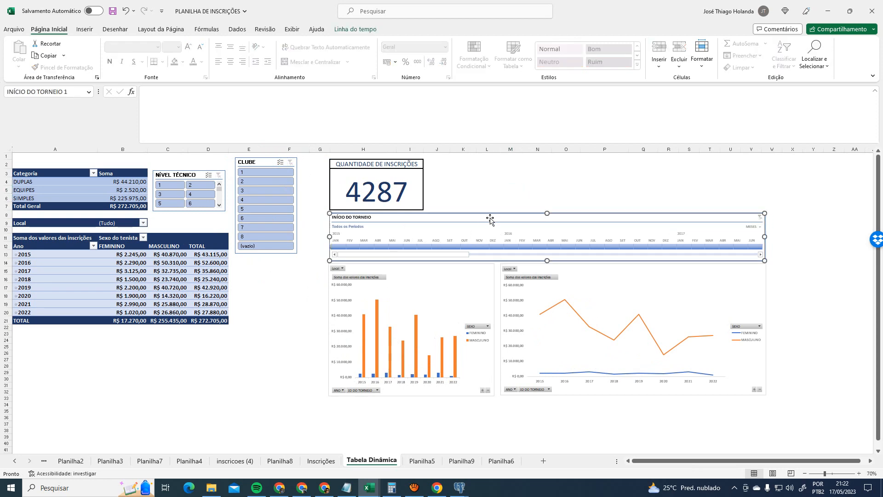
- Reselect the INÍCIO DO TORNEIO timeline and bring up its Linha do tempo settings
click(317, 484)
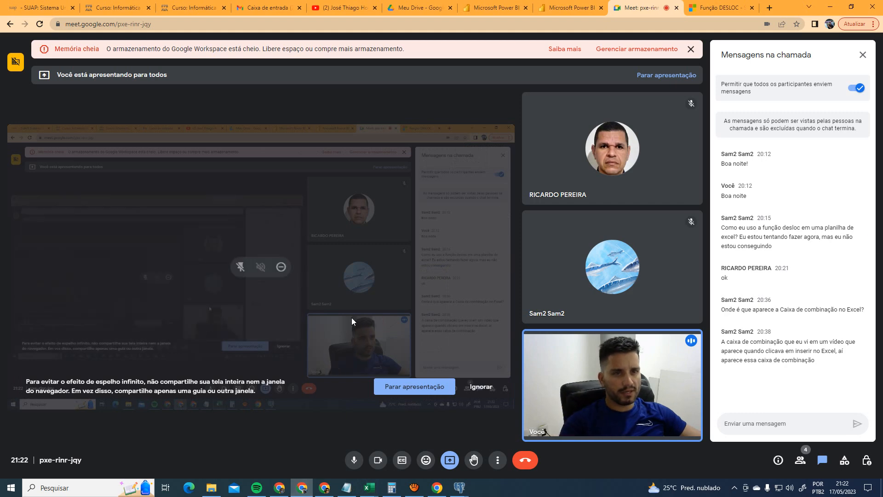
key(alt+Tab)
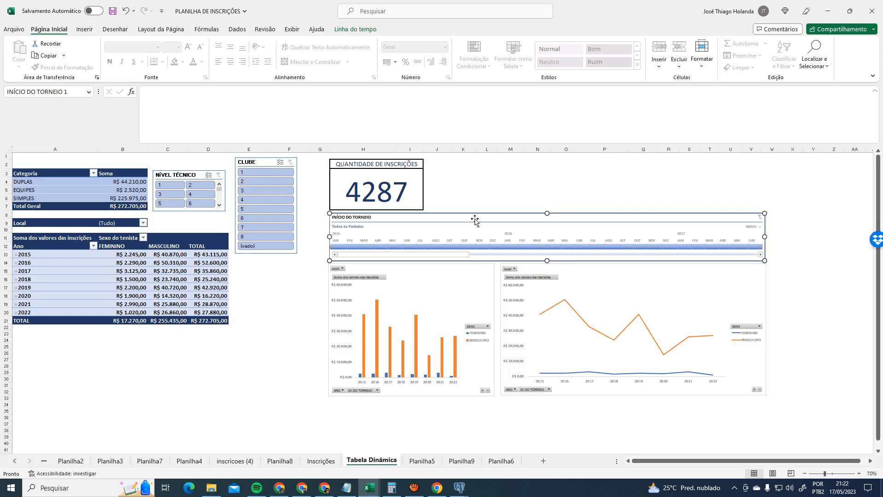
click(256, 271)
click(473, 218)
click(90, 263)
click(447, 233)
click(355, 29)
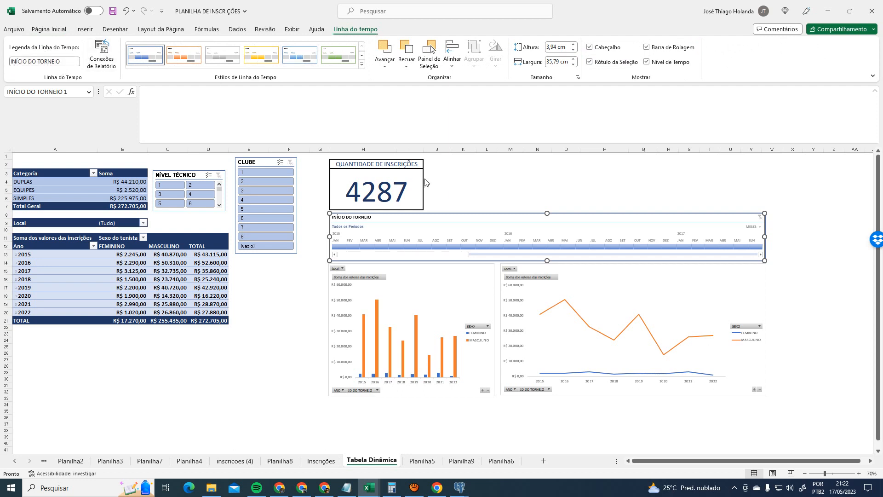
click(88, 93)
click(90, 95)
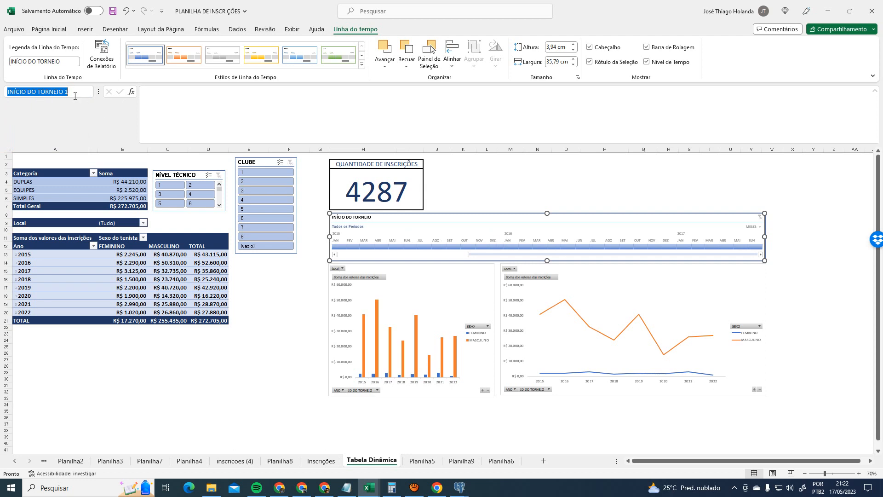
click(114, 62)
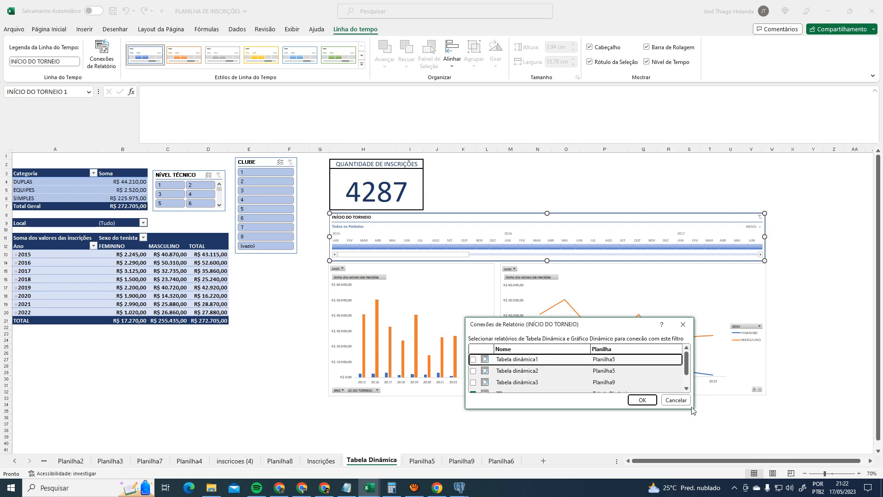
drag(692, 407, 736, 479)
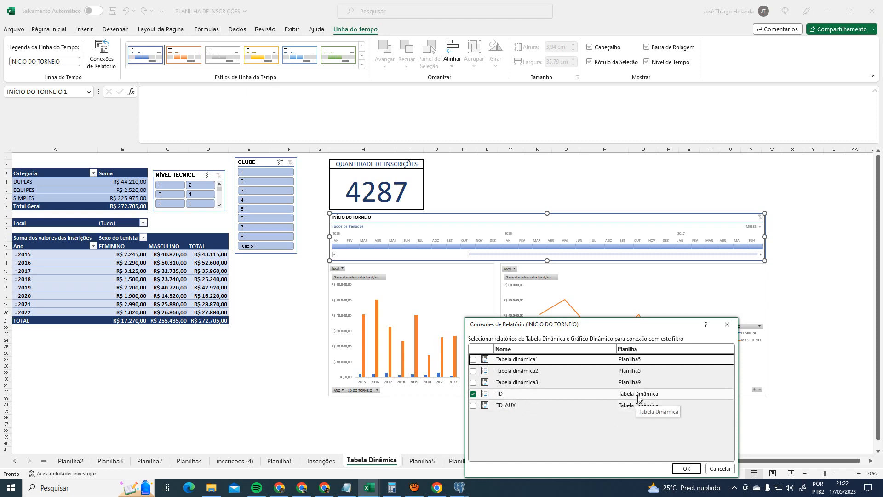
click(687, 468)
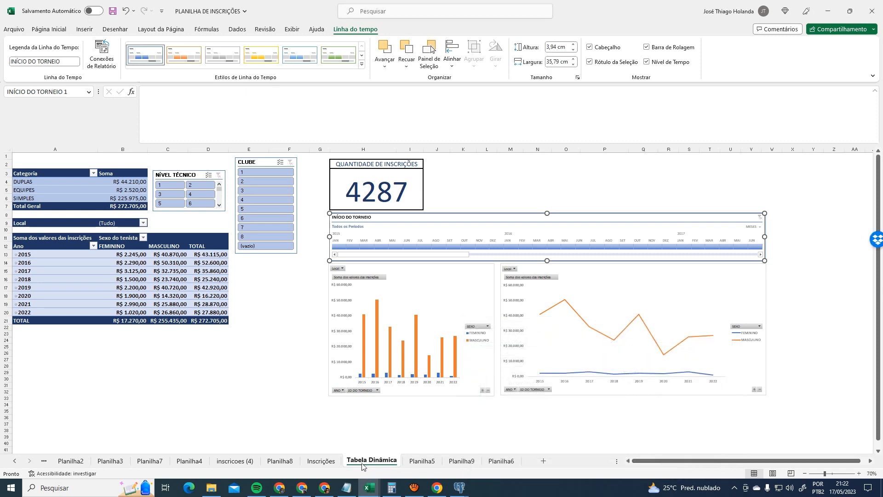
- Select the pivot table, view its analysis options, and toggle the field list off and on
click(175, 239)
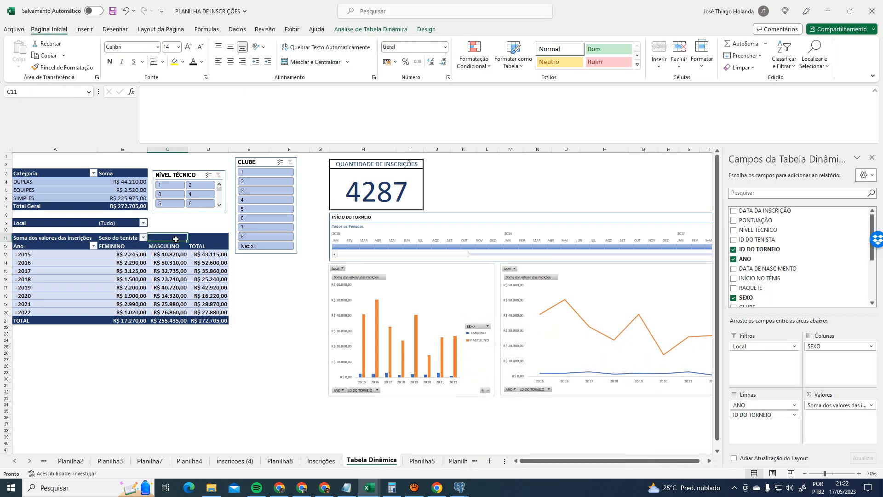
click(363, 29)
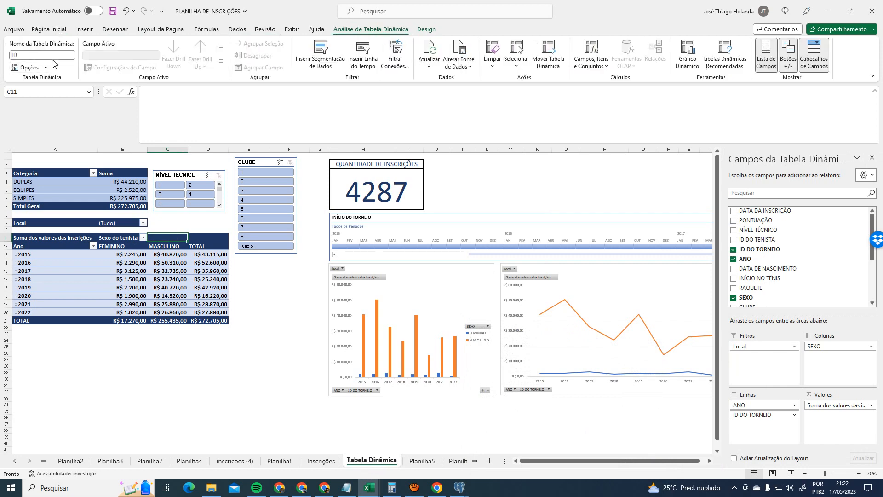
click(53, 253)
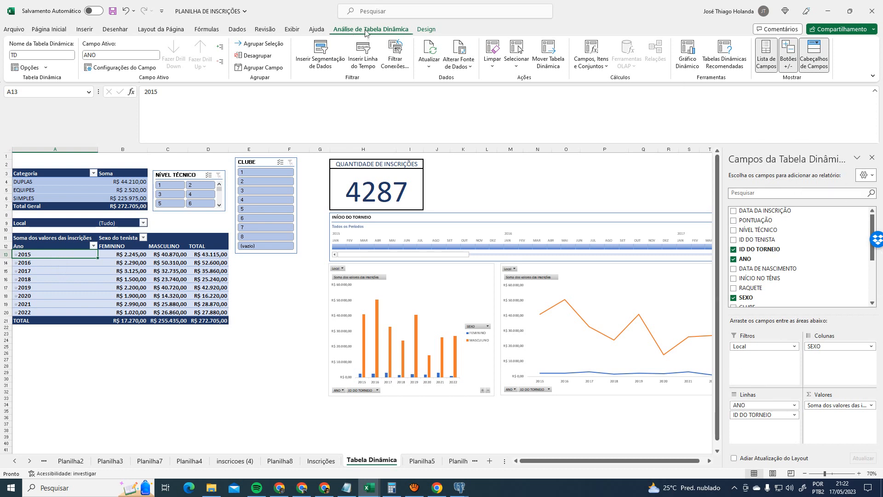
click(427, 29)
click(377, 30)
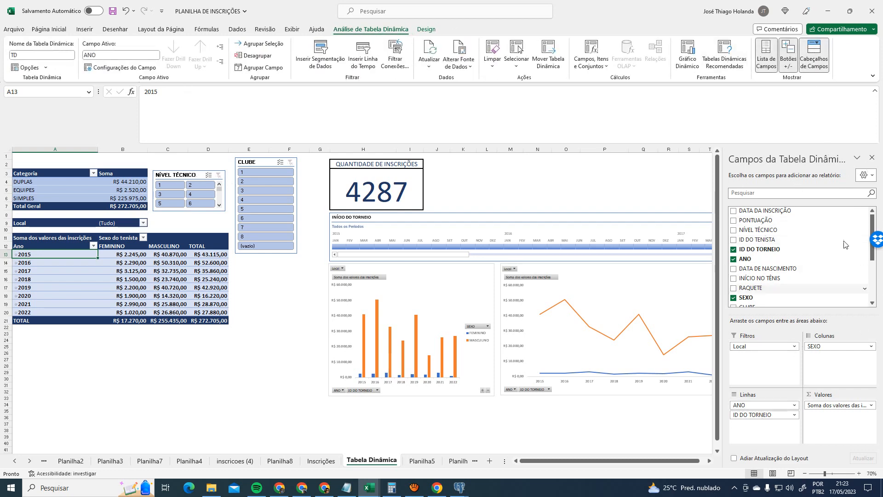
click(766, 55)
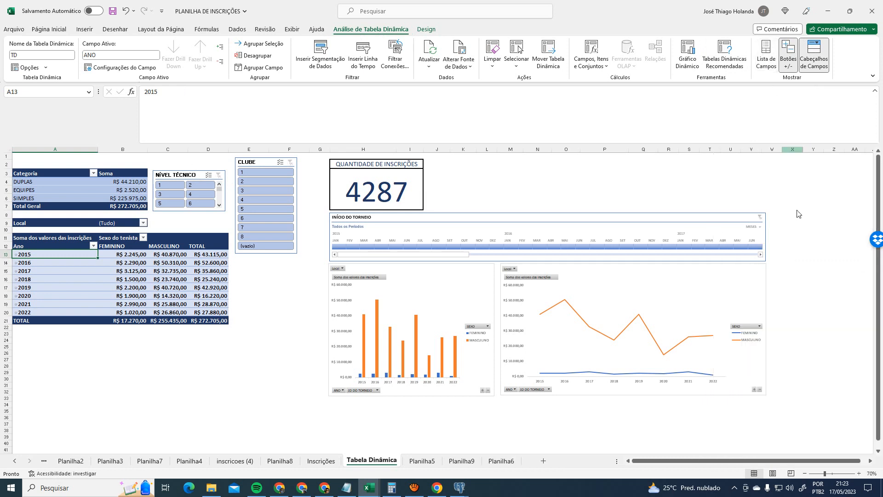
click(764, 53)
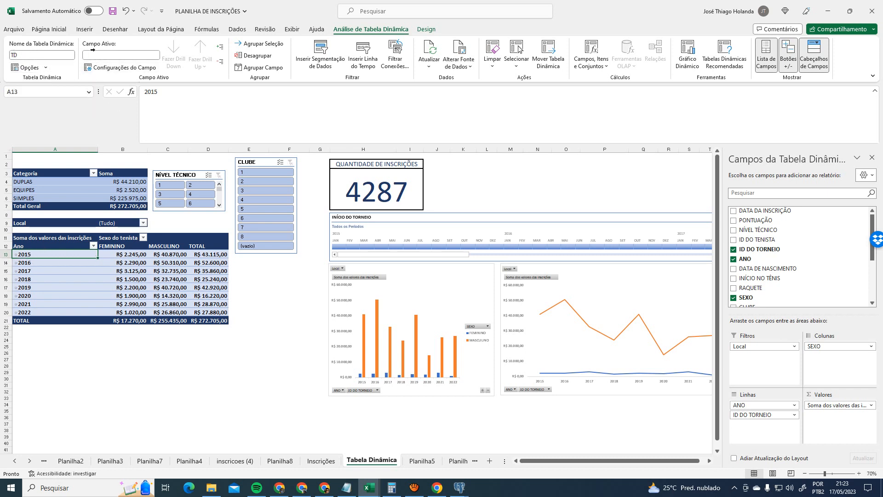
- Drill into the 2015 FEMININO value R$ 2.245,00 to list its records on a new sheet
click(124, 254)
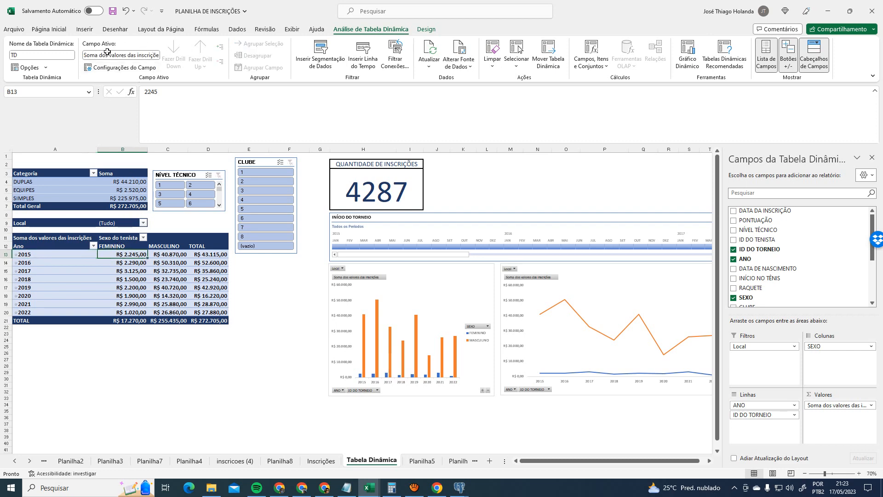
double_click(124, 252)
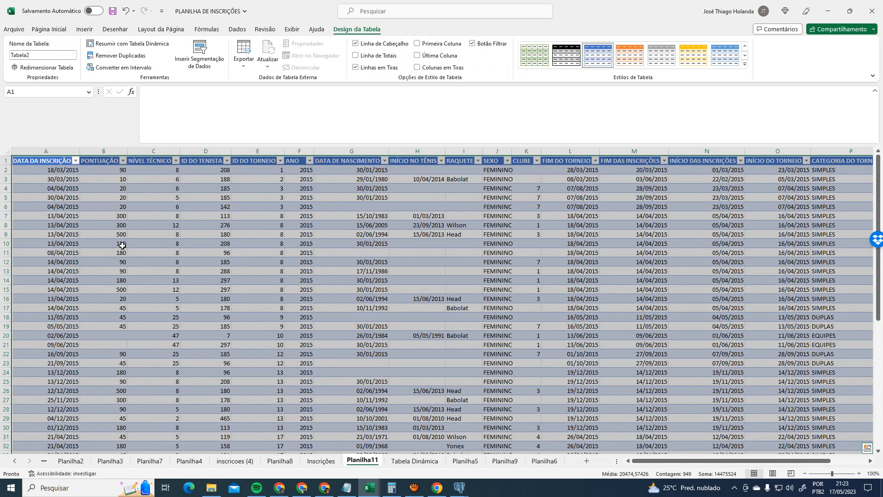
click(415, 460)
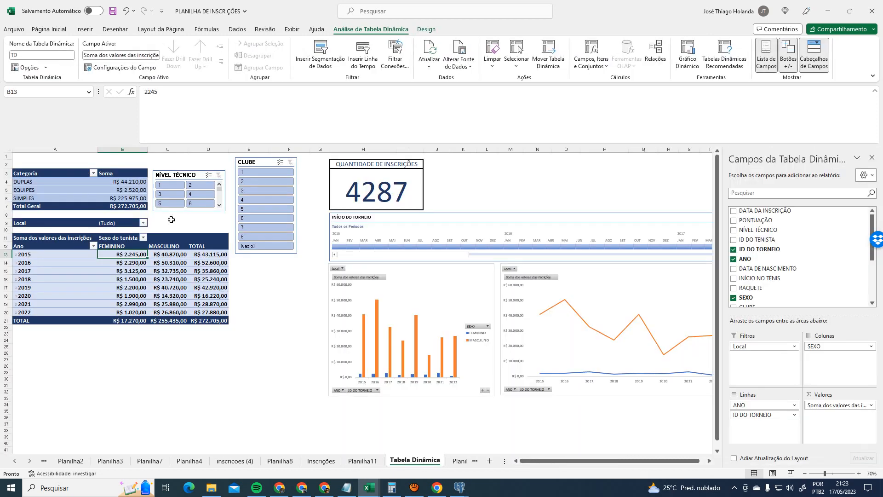
- Select the pivot's column headers and 2017 MASCULINO value, then check the Local filter choices
click(120, 247)
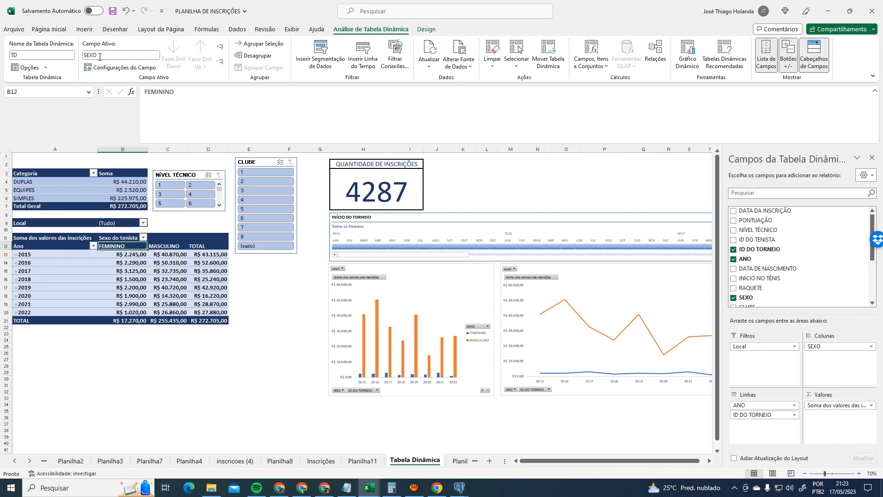
click(177, 247)
click(199, 247)
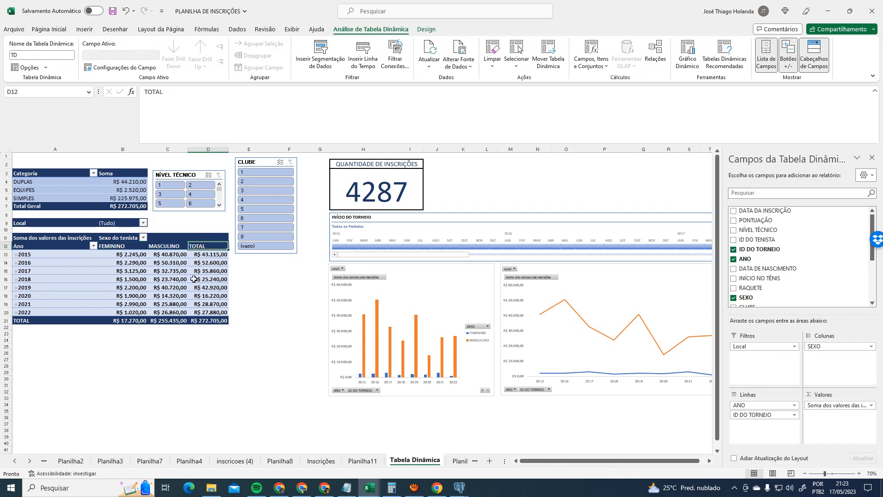
click(179, 271)
mouse_move(138, 279)
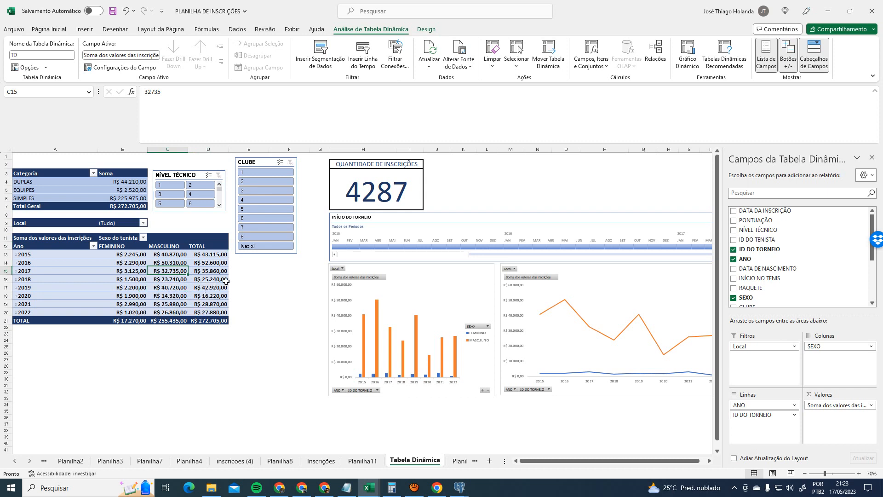
click(261, 286)
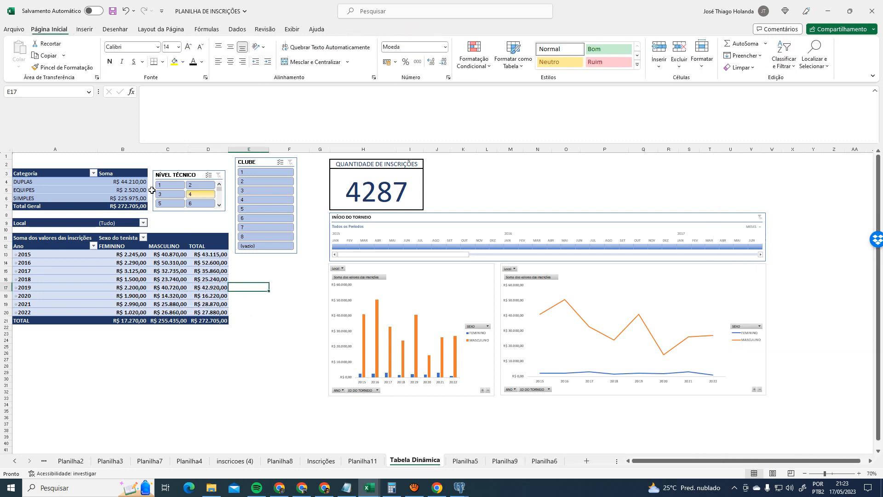
click(143, 222)
key(Escape)
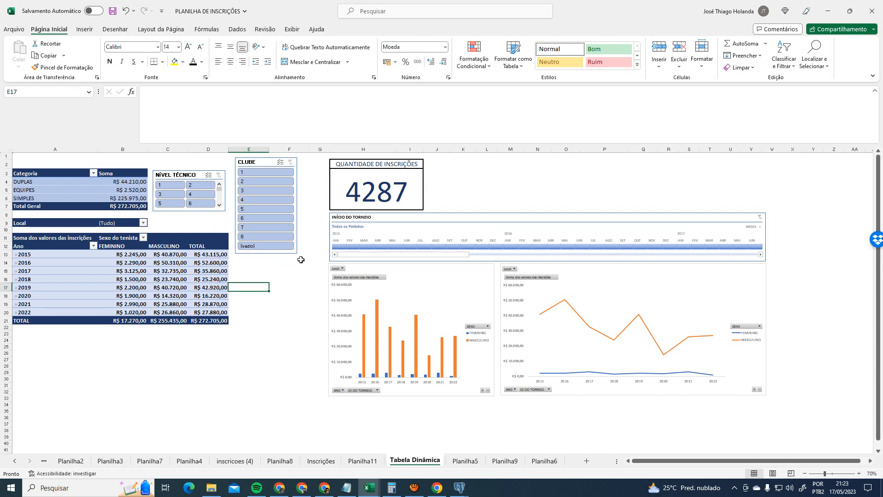
- Reselect the FEMININO, MASCULINO and TOTAL headers and the 2015 MASCULINO value
click(111, 246)
click(166, 246)
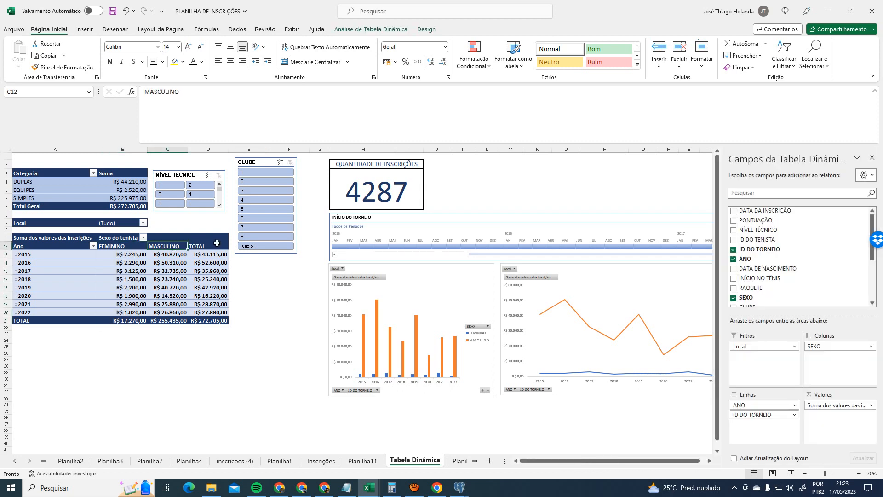
click(217, 243)
click(182, 245)
click(216, 243)
click(182, 251)
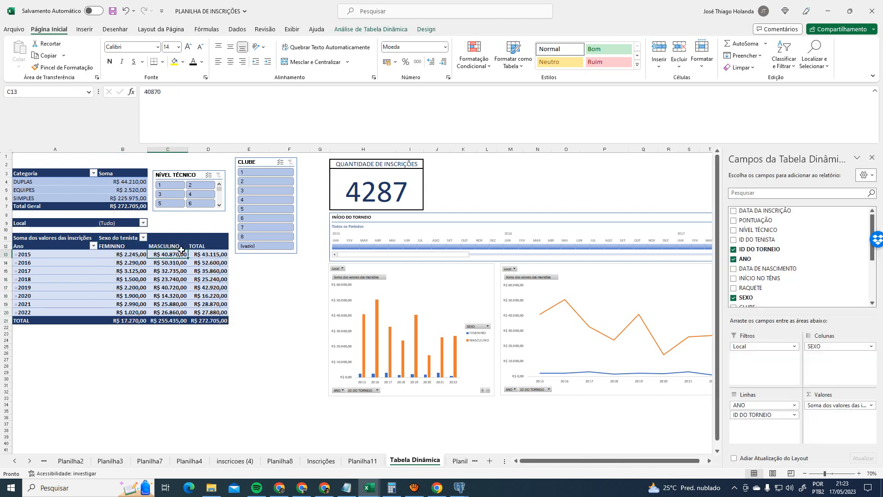
click(201, 247)
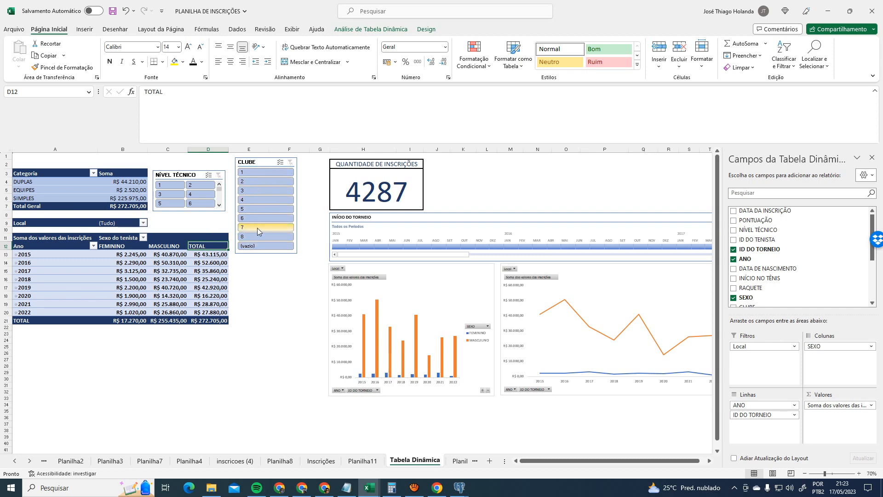
- Move Planilha11 in front of Inscrições, browse the Inscrições data, then return to Tabela Dinâmica
click(365, 463)
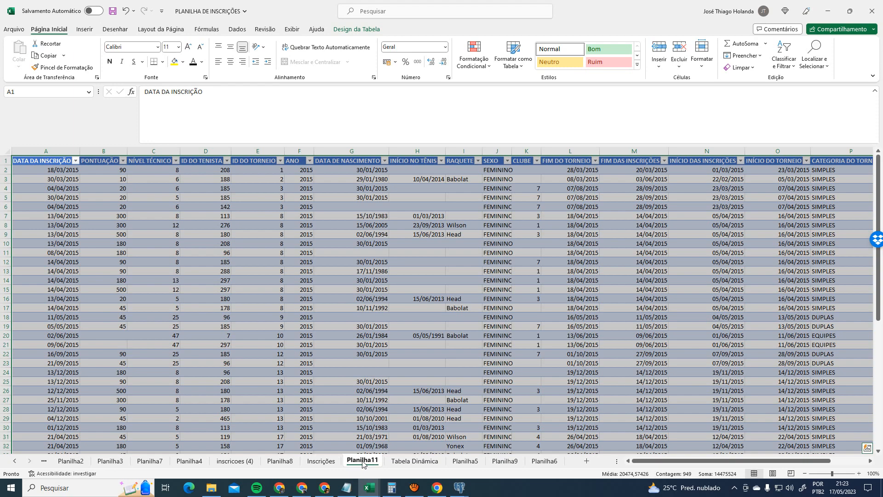
drag(363, 463, 308, 463)
click(360, 462)
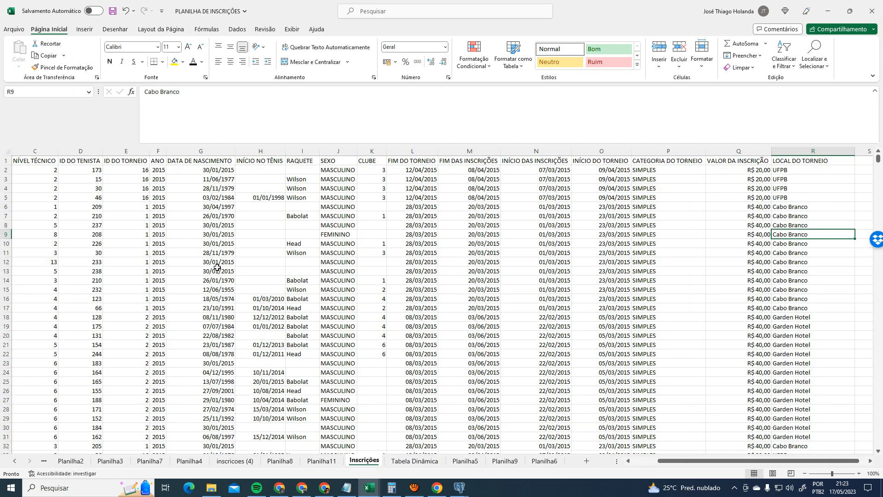
click(655, 461)
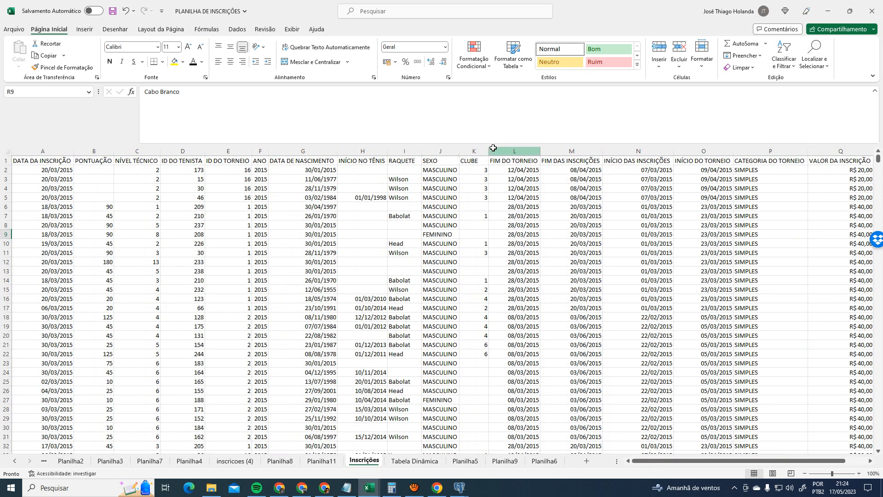
click(477, 170)
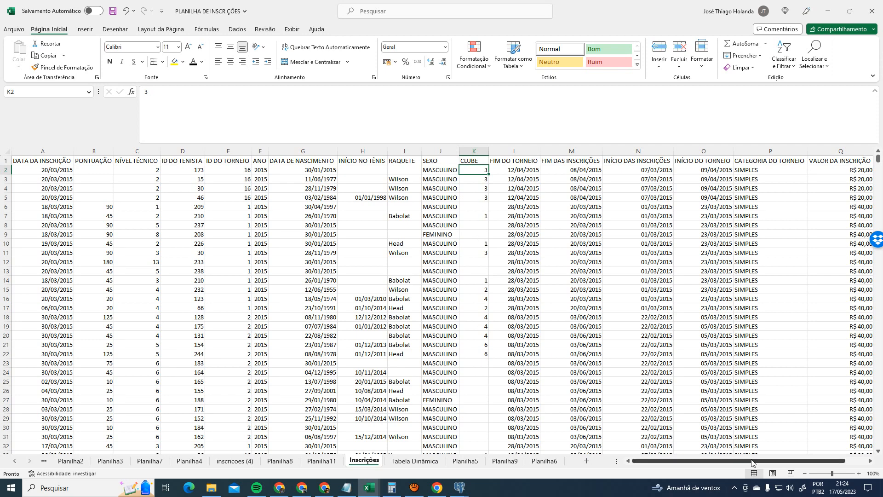
drag(752, 459, 615, 460)
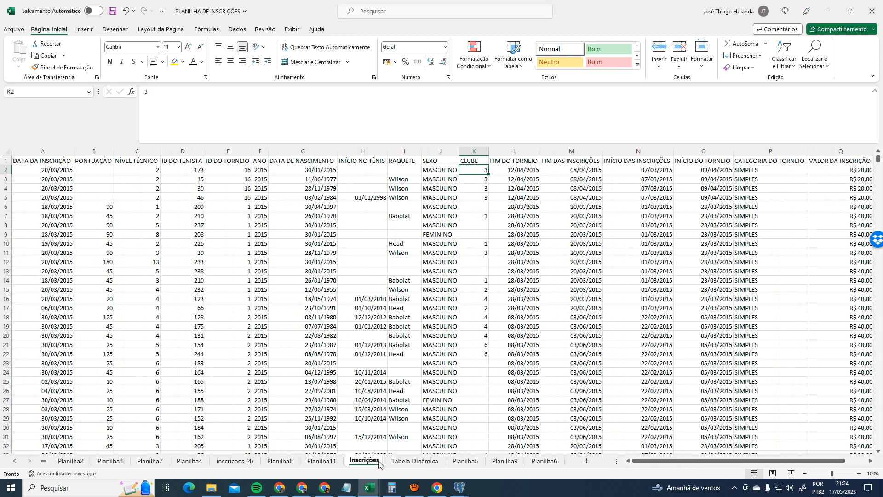
click(417, 460)
- Click around the dashboard and flip between the Planilha5 and Tabela Dinâmica sheets
click(299, 253)
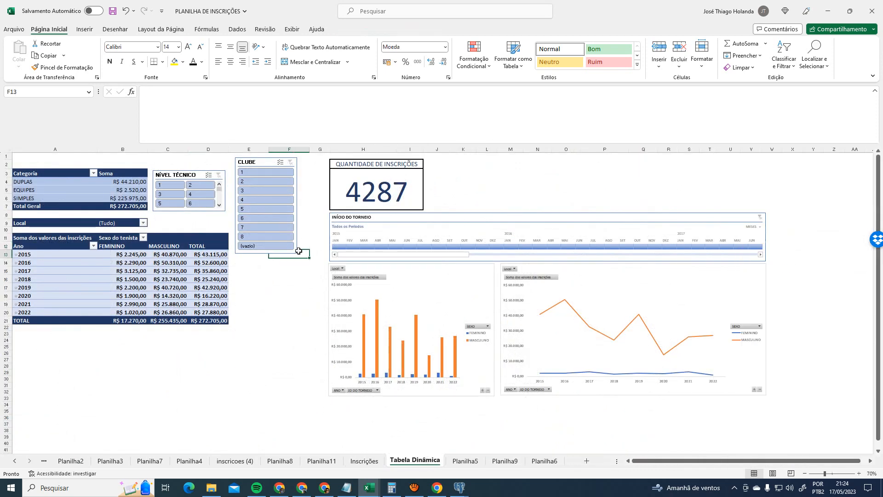
click(269, 295)
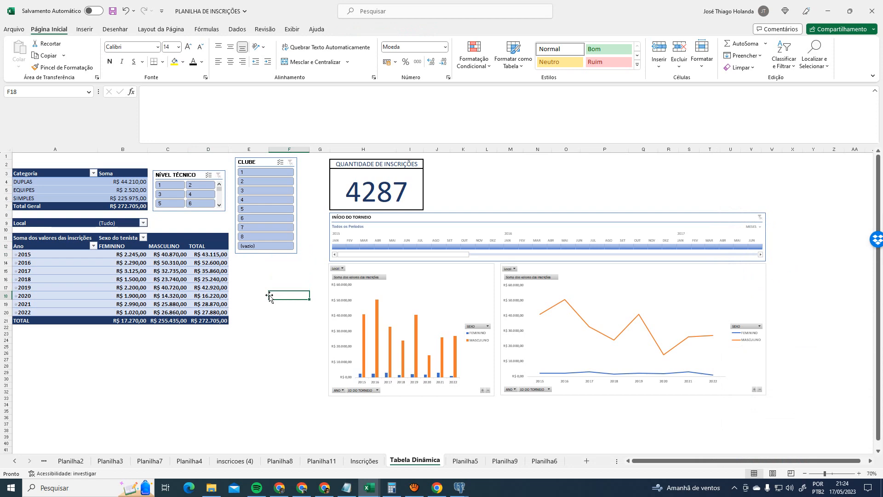
click(266, 305)
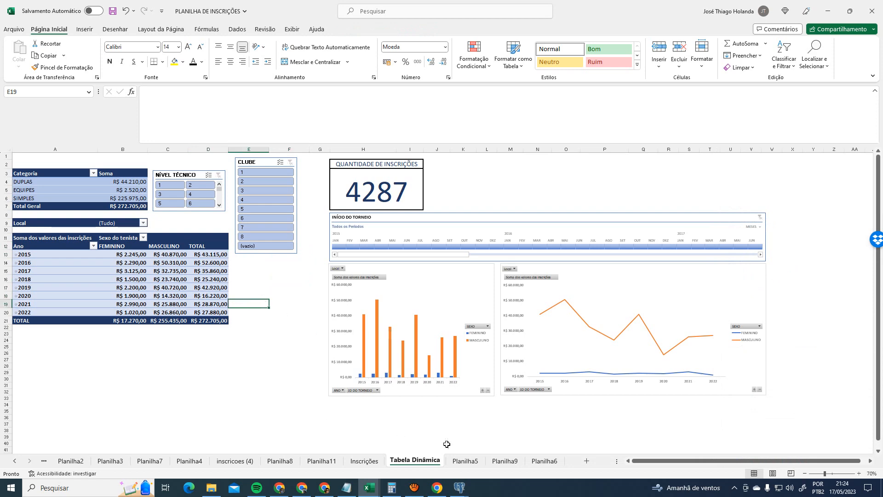
click(465, 461)
click(273, 255)
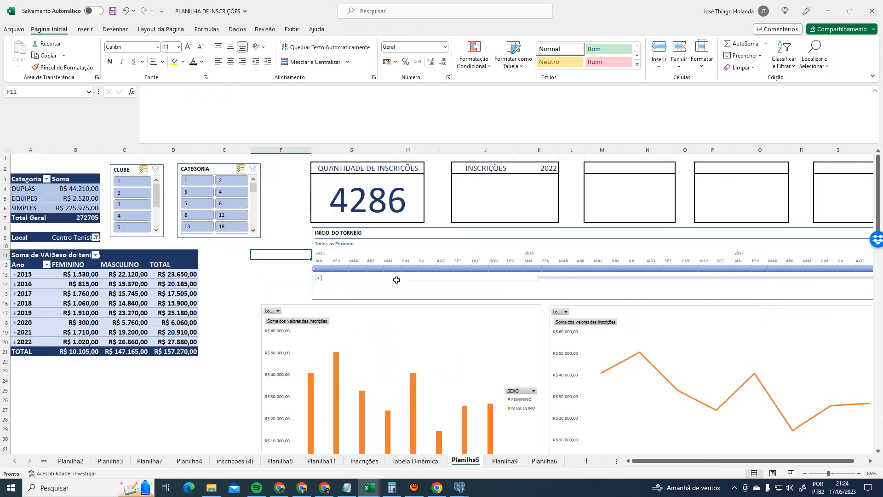
click(439, 464)
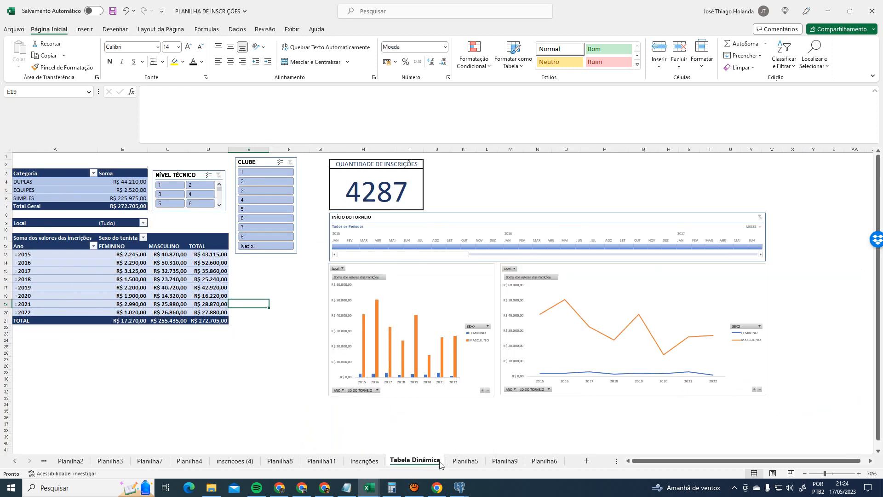
click(476, 462)
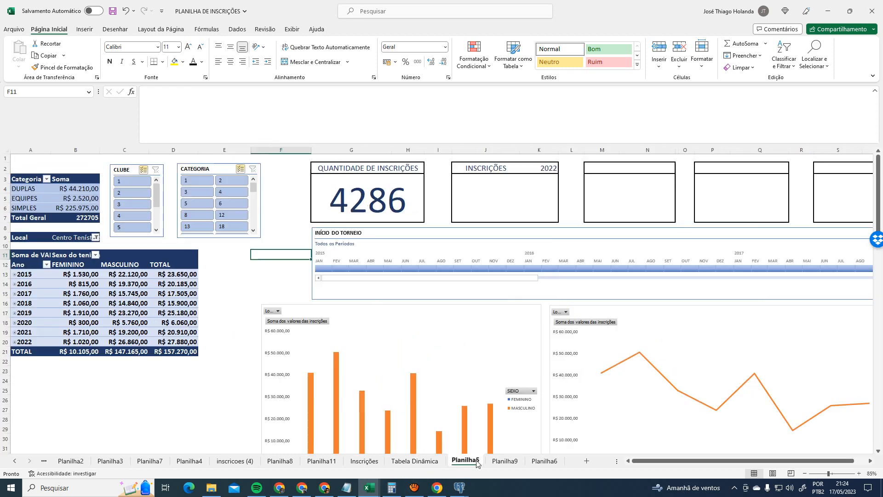
click(421, 464)
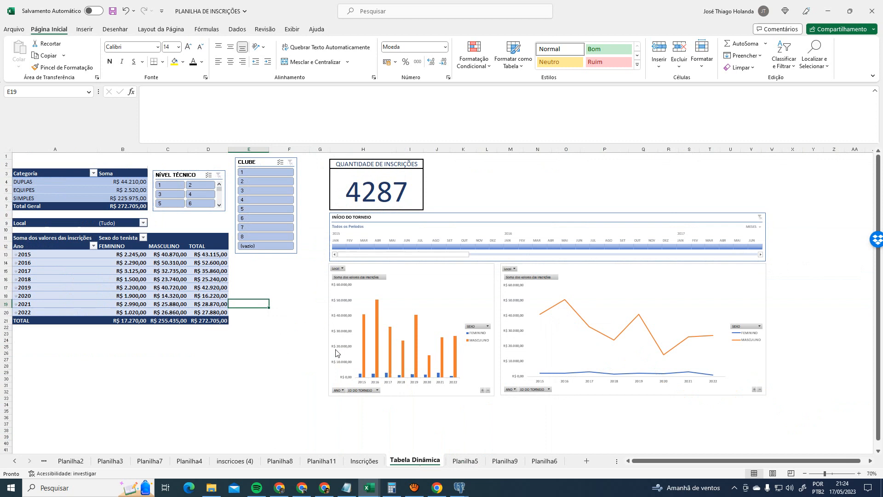
- Select and deselect the NÍVEL TÉCNICO slicer, then switch to the Inscrições sheet
click(175, 175)
click(249, 287)
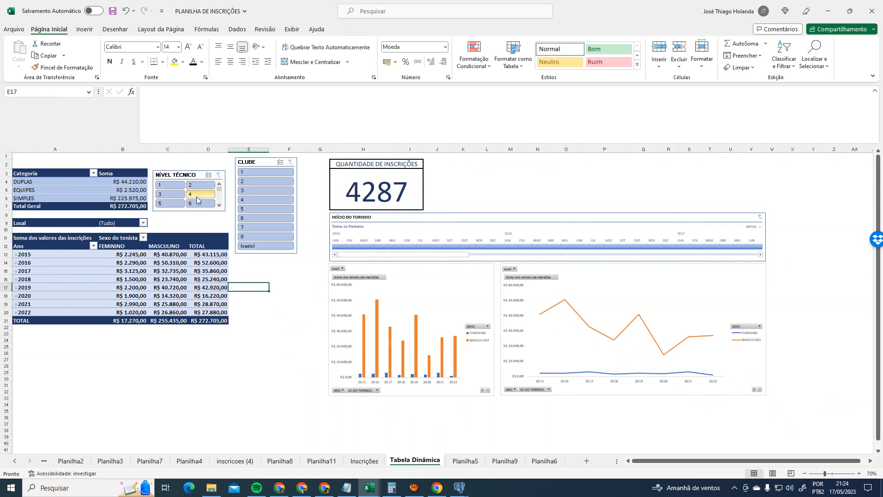
click(365, 462)
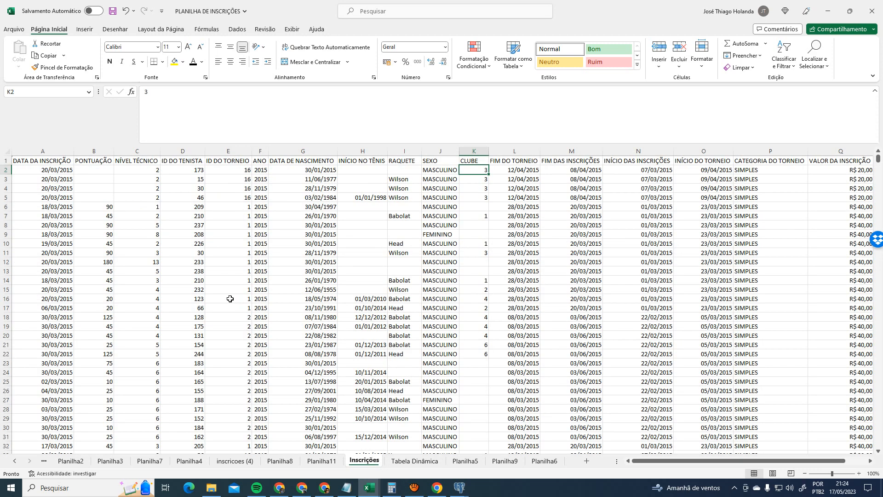
- Select column C and replace every 1 with 1º CLASSE using Ctrl+U
click(142, 158)
click(144, 151)
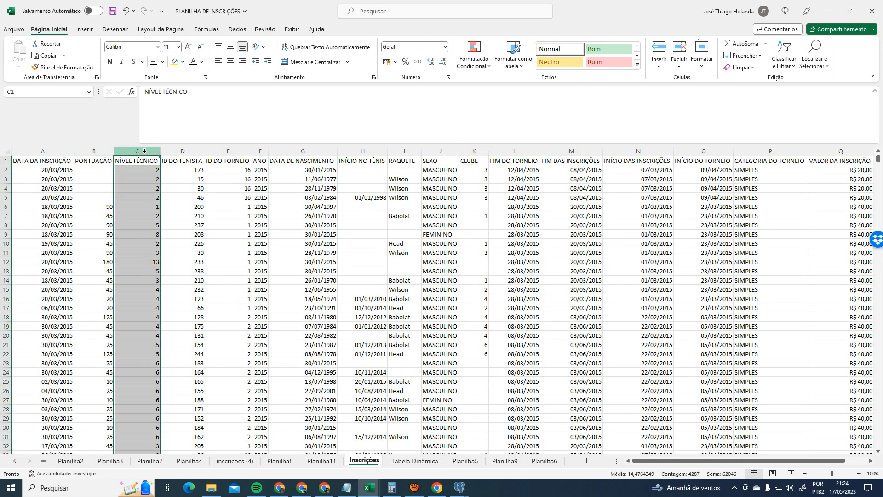
key(ctrl+u)
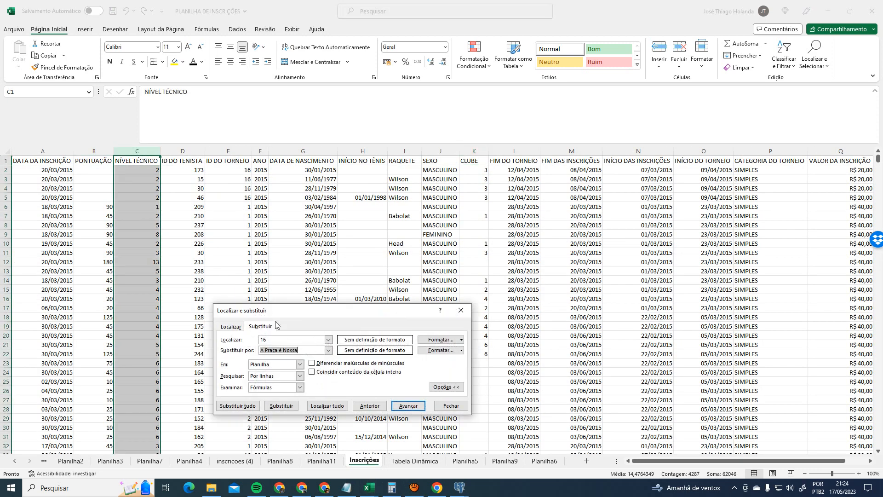
click(275, 341)
double_click(275, 341)
key(Tab)
text(1)
click(238, 406)
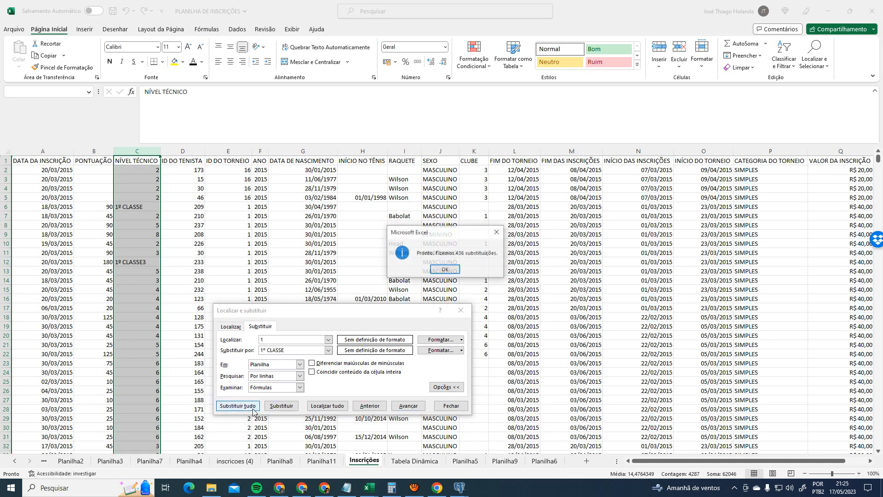
click(445, 270)
- Replace codes 2 and 3 in column C with 2º CLASSE and 3º CLASSE
double_click(302, 340)
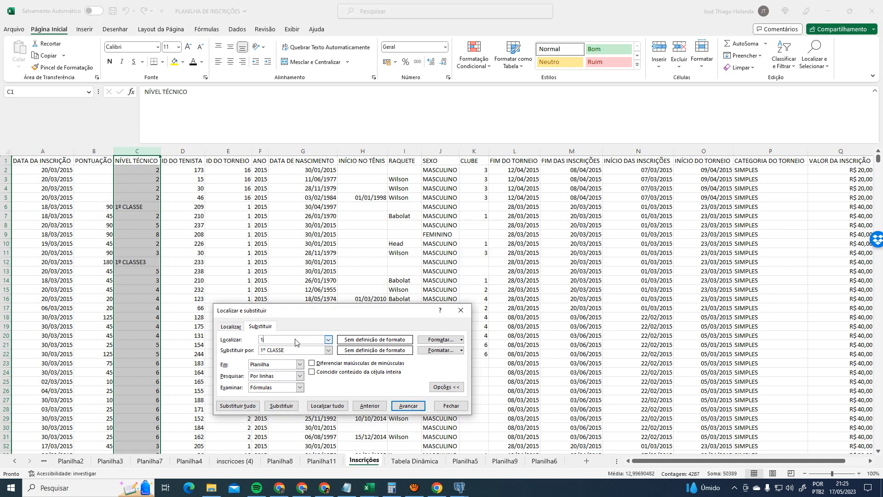
text(2)
click(264, 352)
key(BackSpace)
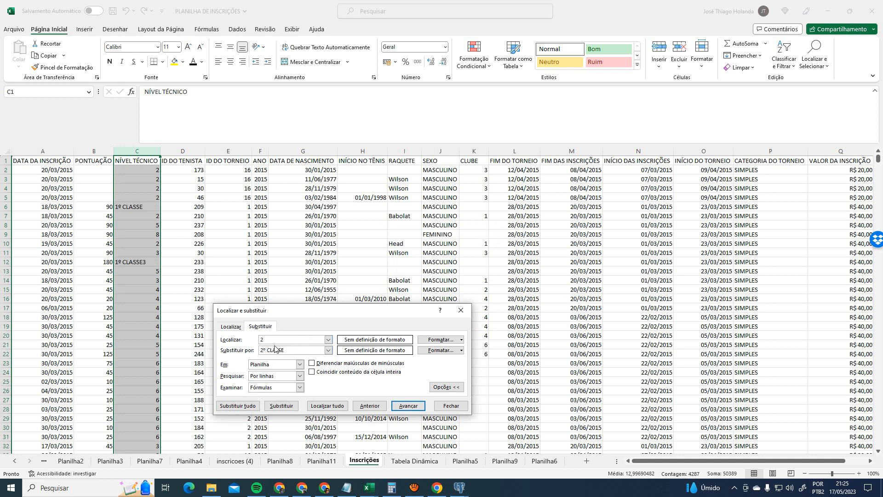
click(238, 406)
click(435, 272)
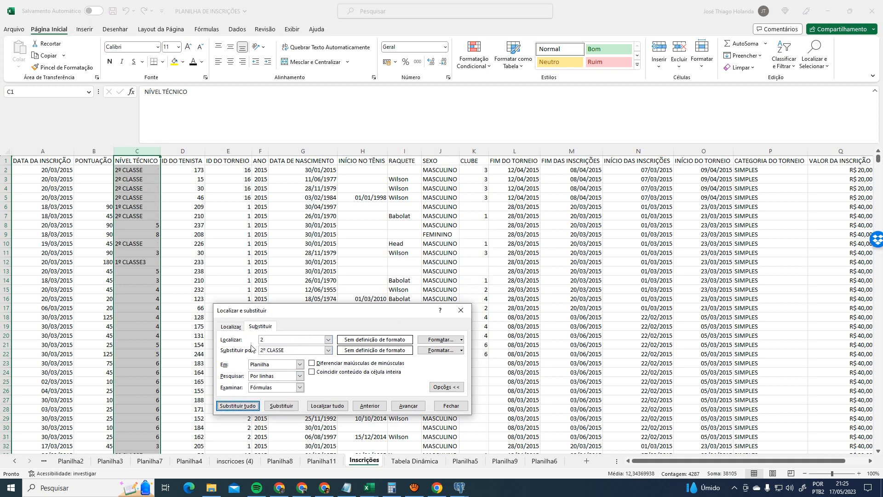
click(270, 340)
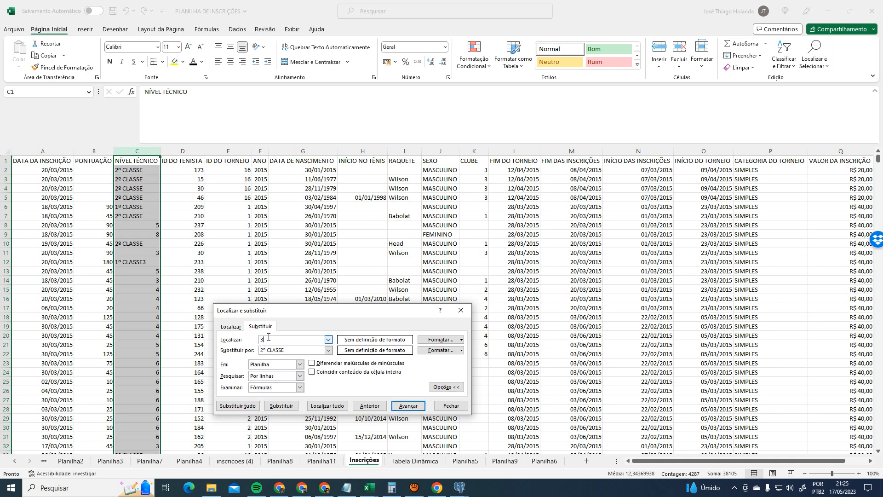
click(268, 351)
click(238, 405)
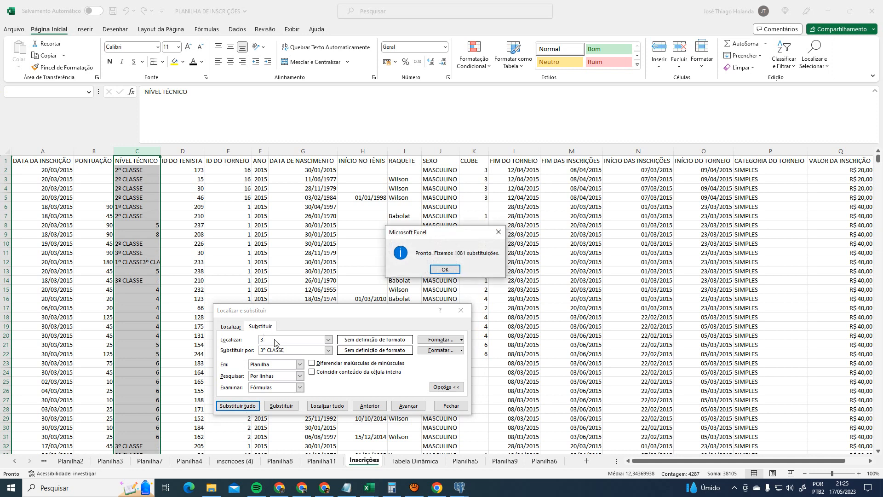
click(446, 271)
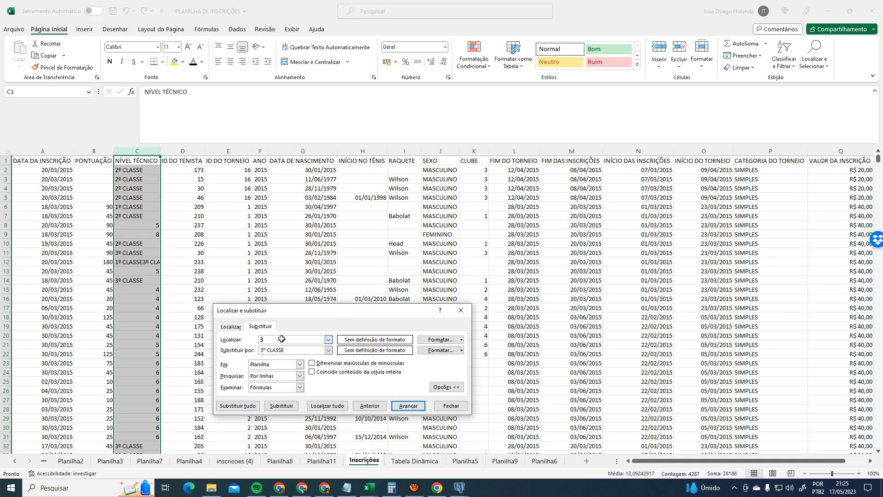
- Replace codes 4 and 5 in column C with 4º CLASSE and 5º CLASSE
text(4)
click(264, 351)
click(238, 405)
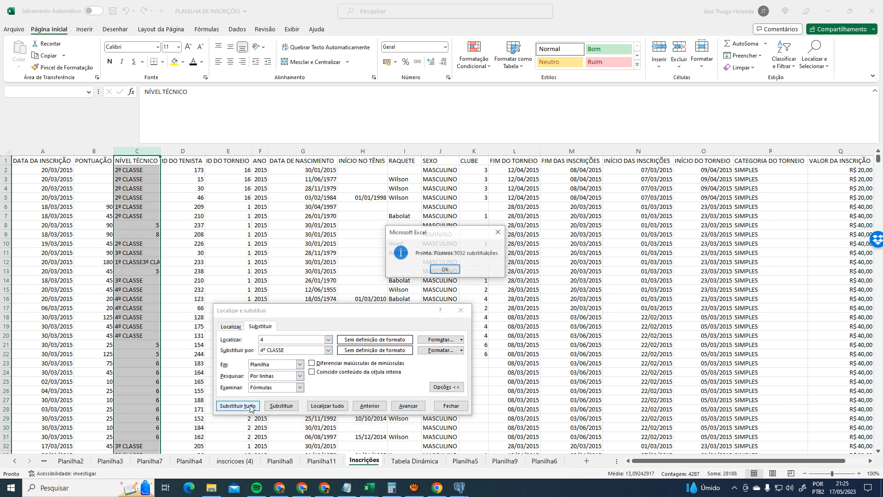
click(457, 272)
double_click(274, 338)
text(5)
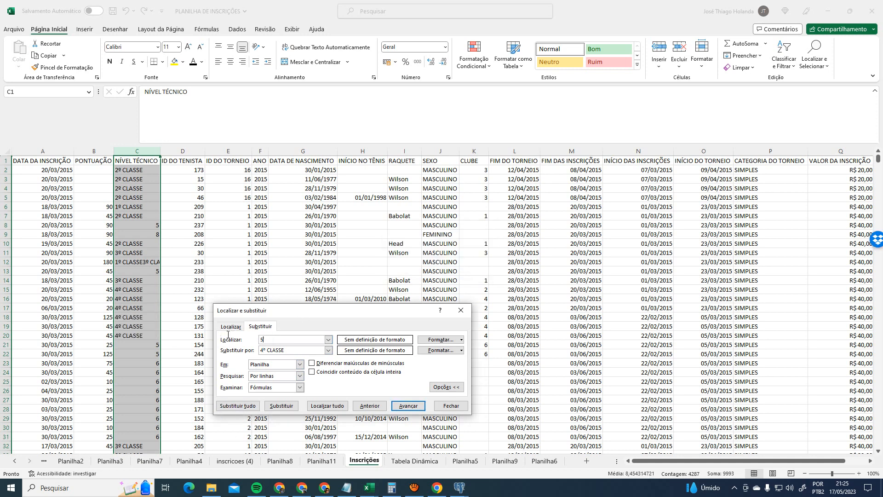
click(264, 350)
text(5)
click(237, 406)
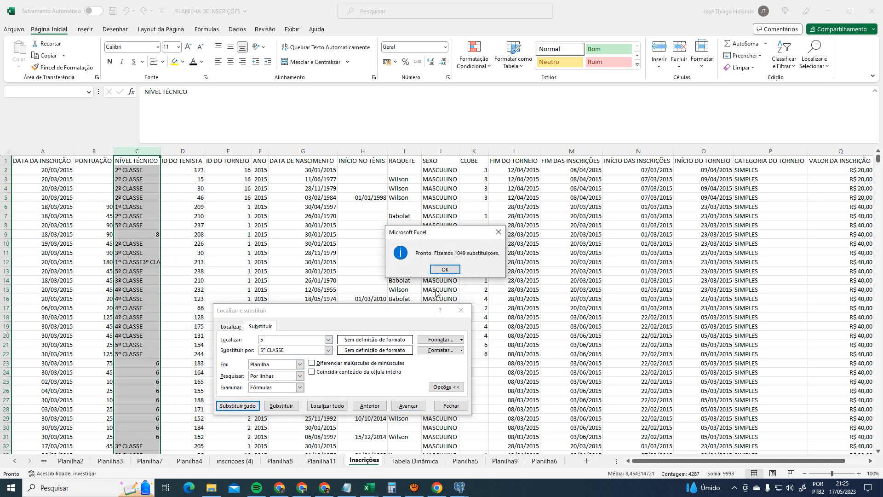
click(442, 270)
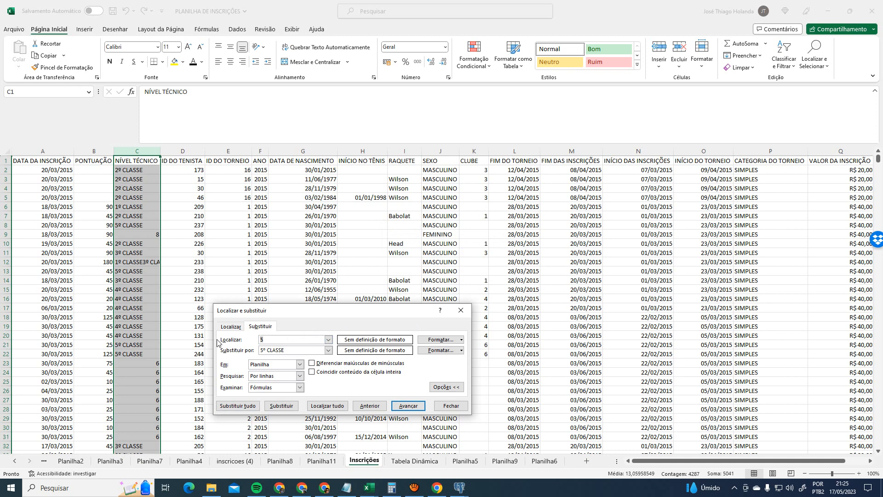
- Replace code 6 with INICIANTE and close Find and Replace
text(6)
key(Tab)
text(INI)
click(237, 405)
click(444, 271)
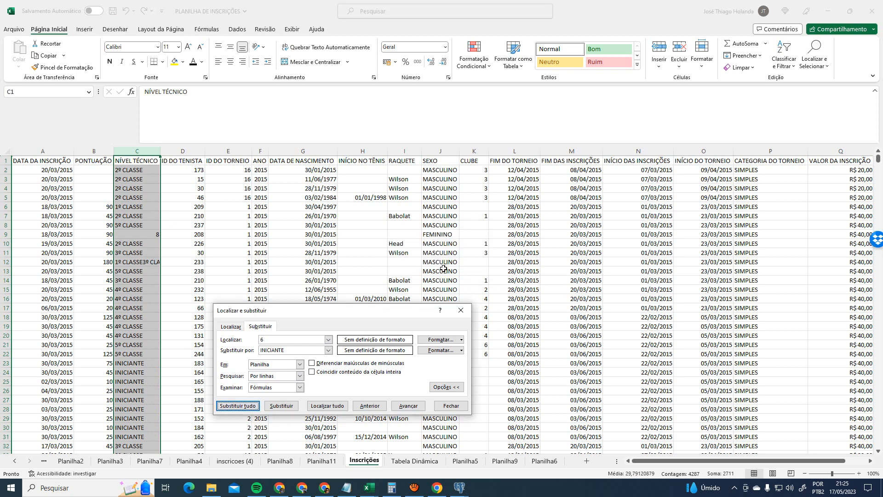
click(451, 405)
- Refresh the dashboard's pivots and slicers from the NÍVEL TÉCNICO slicer's Atualizar option
click(413, 461)
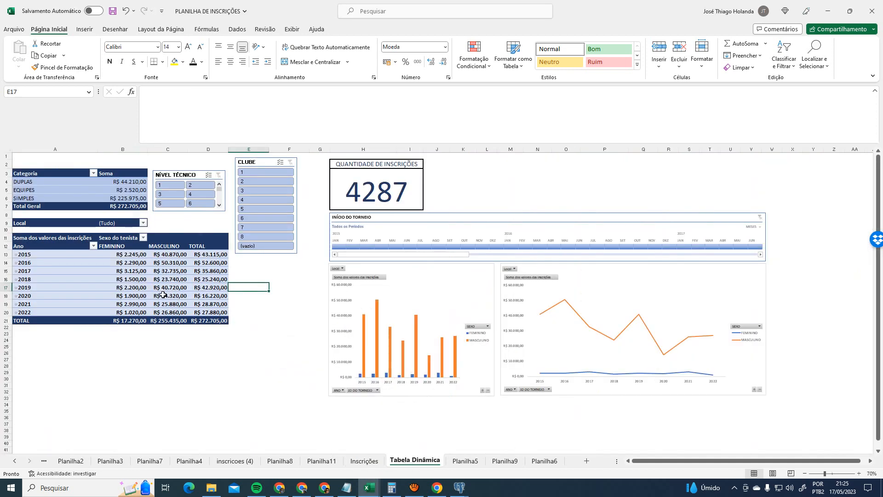
click(196, 221)
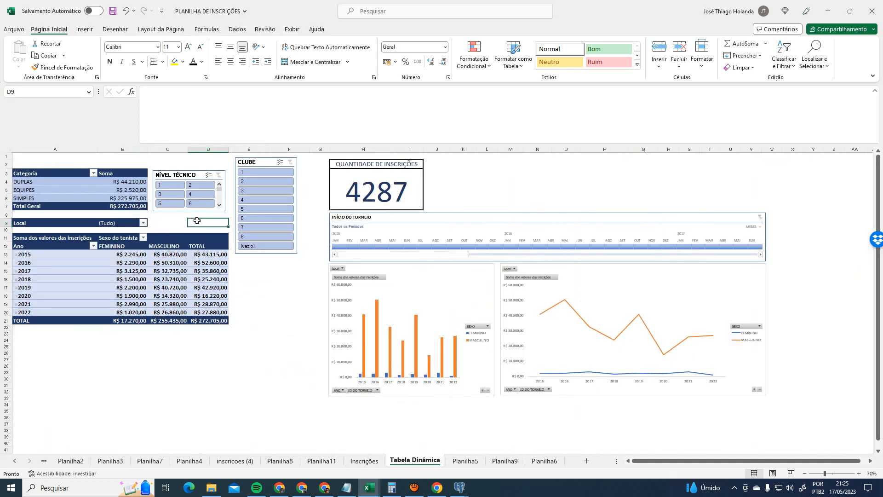
right_click(189, 170)
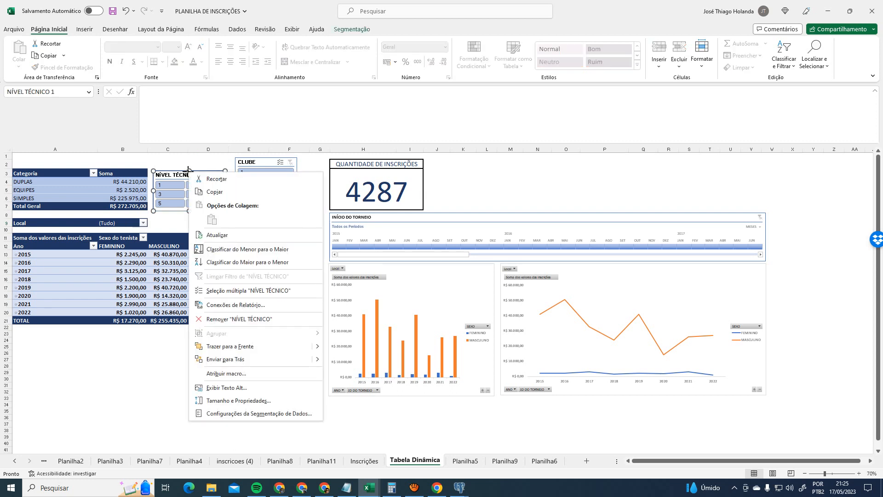
click(231, 234)
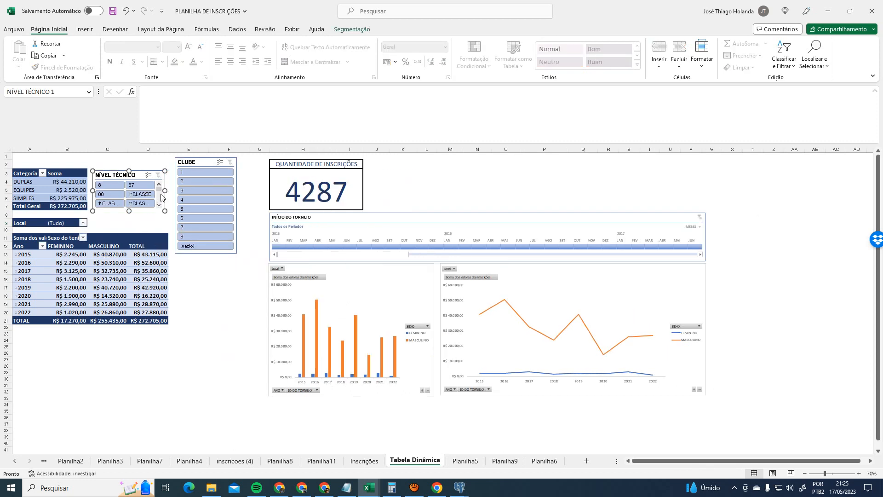
- Widen and heighten the NÍVEL TÉCNICO slicer and shift the CLUBE slicer right
drag(164, 190, 175, 190)
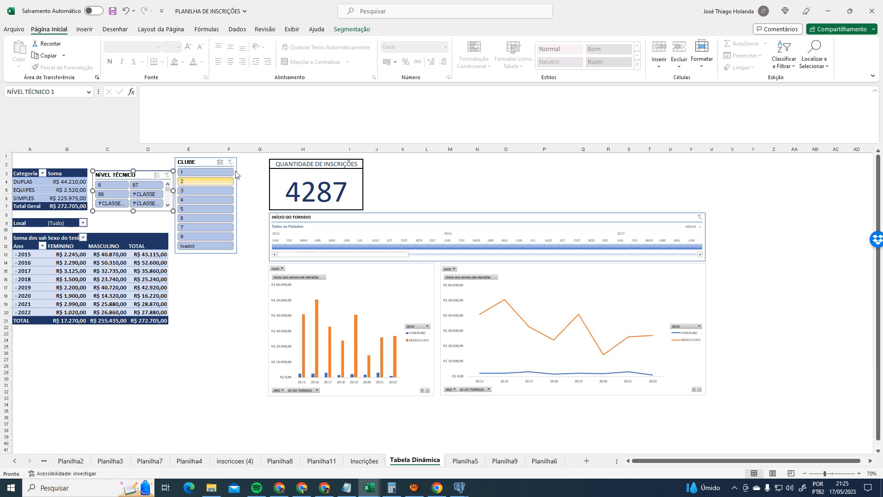
drag(202, 158, 225, 159)
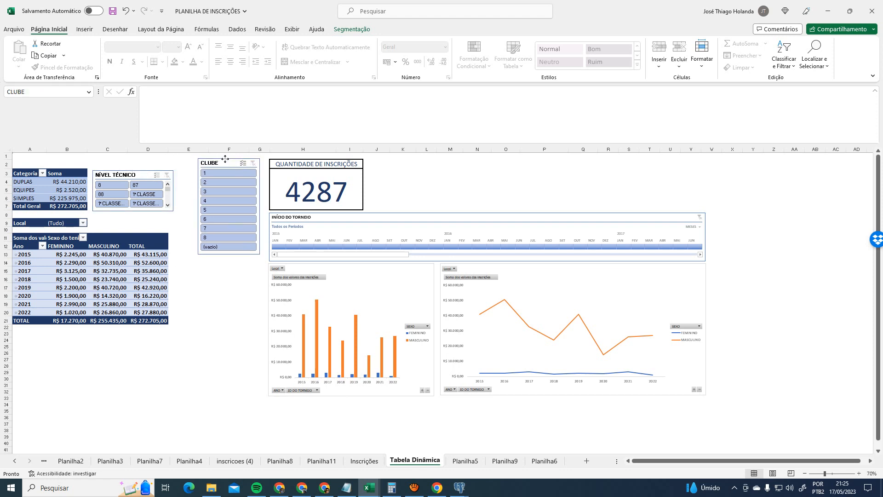
click(171, 212)
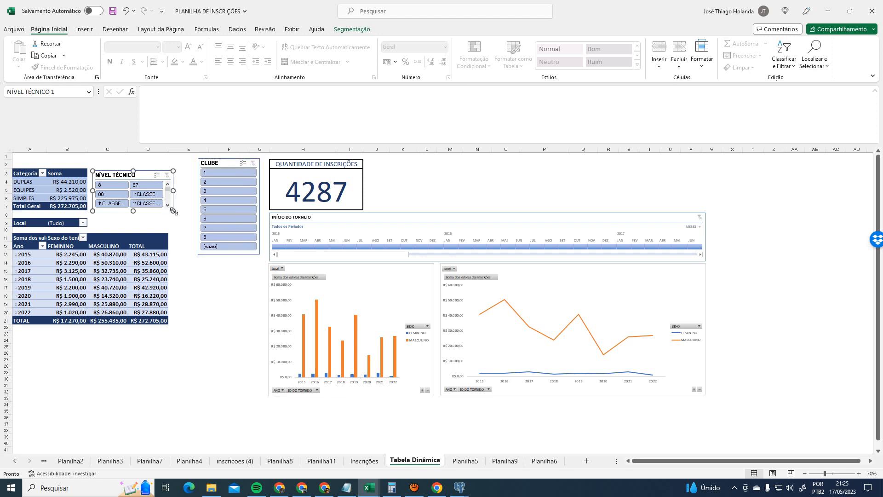
mouse_move(173, 211)
mouse_down()
mouse_move(171, 229)
mouse_move(180, 199)
mouse_up()
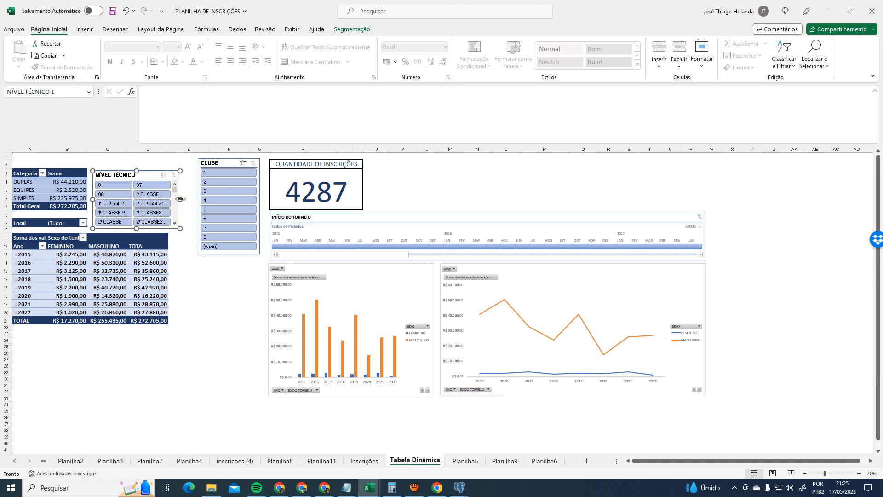
- On Inscrições, inspect cell C8 and undo back to the numeric NÍVEL TÉCNICO codes
click(366, 461)
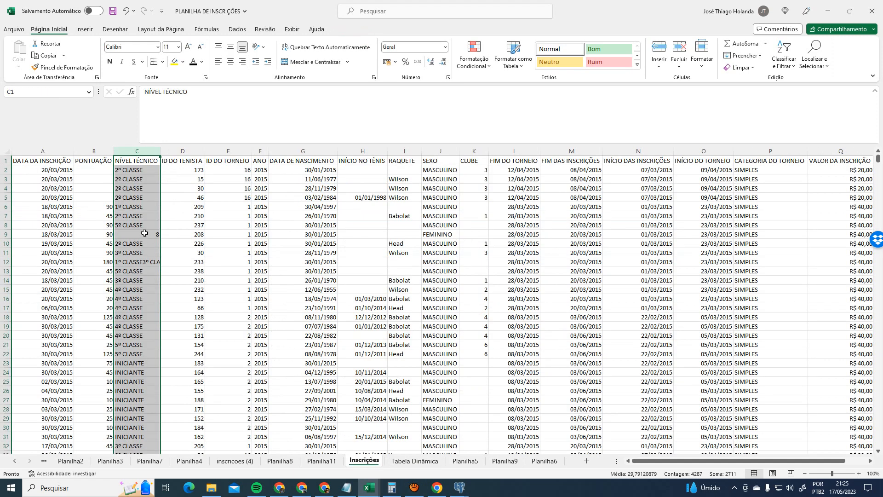
click(145, 226)
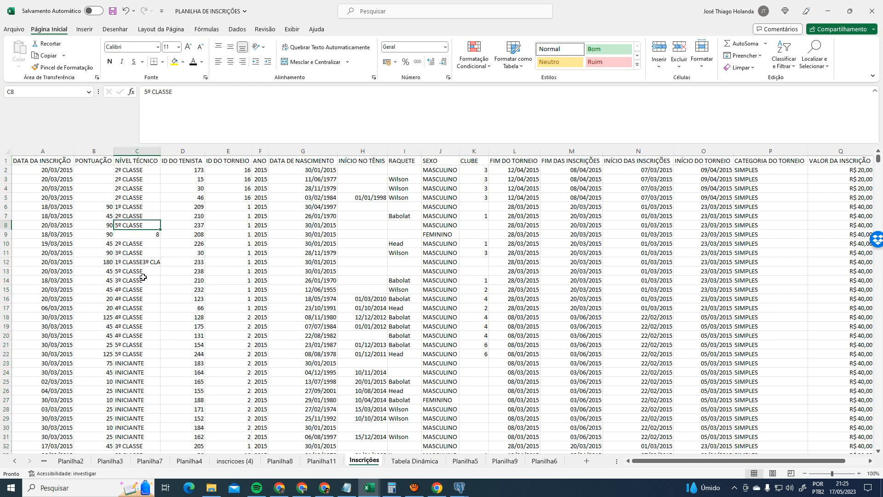
key(ctrl+Page_Down)
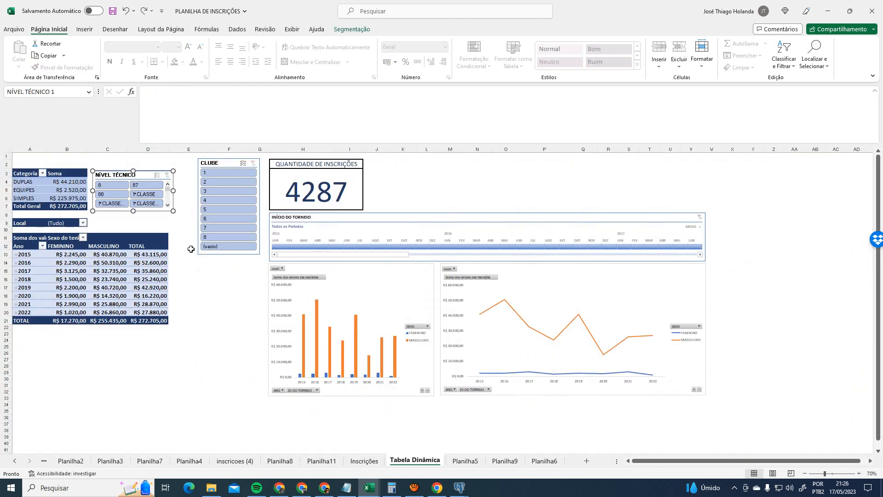
key(ctrl+Page_Up)
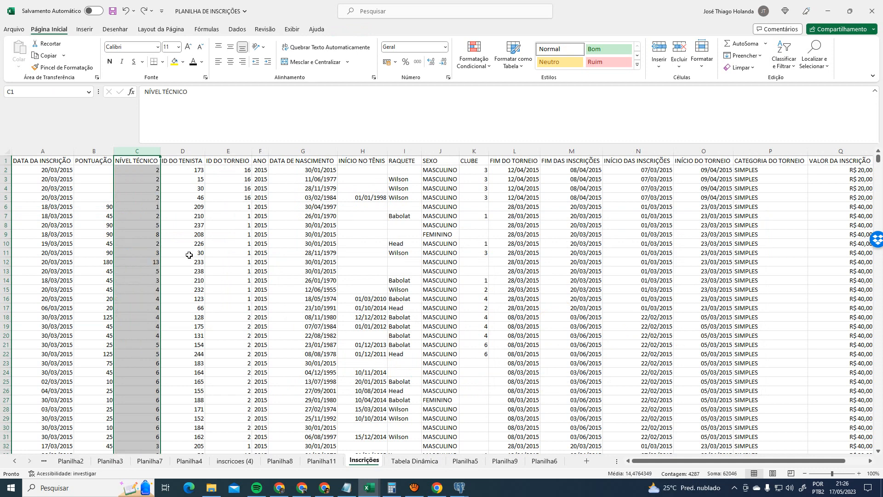
- In Find and Replace with whole-cell matching, replace every 1 in column C with 1º CLASSE
key(ctrl+u)
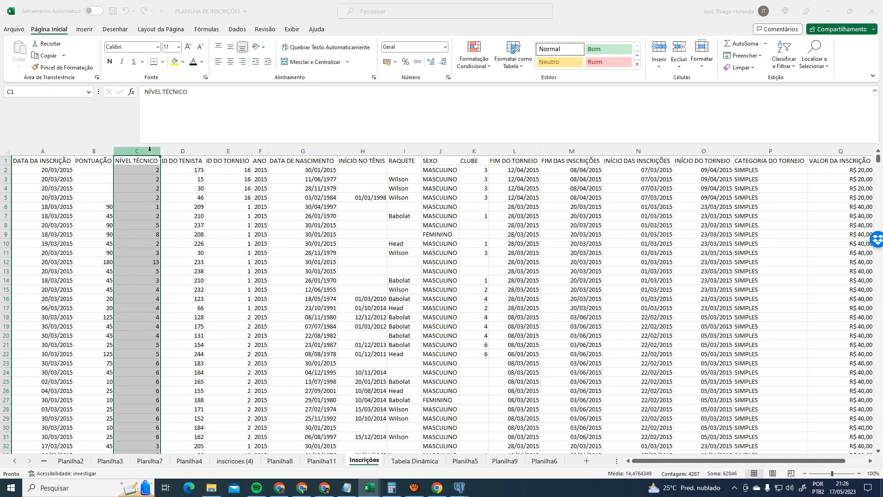
drag(265, 352, 208, 360)
text(1)
text(1)
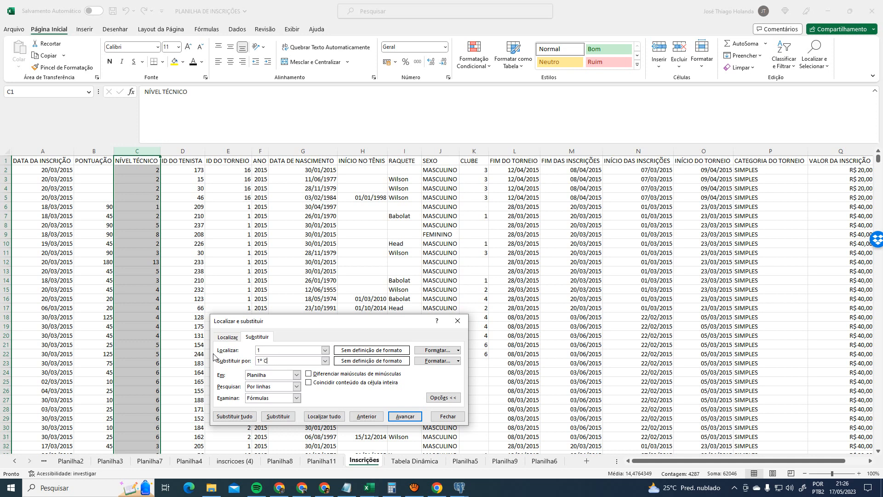
click(335, 384)
click(239, 416)
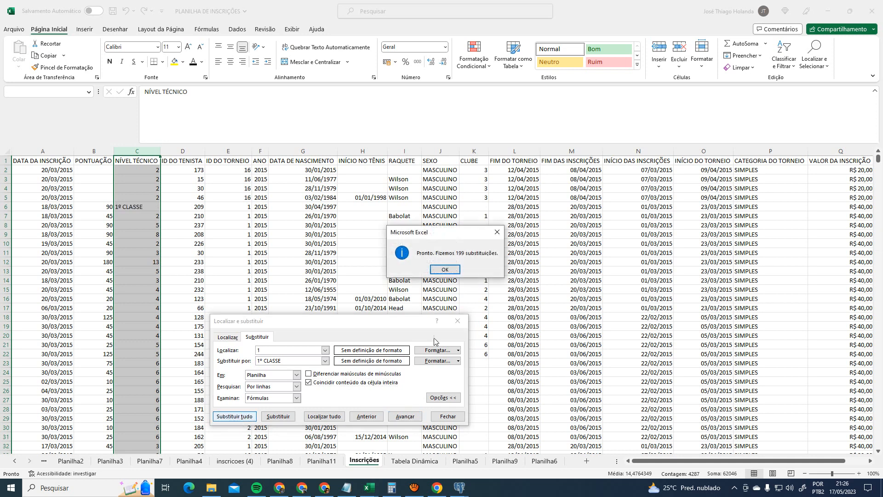
click(445, 272)
- Replace the level codes 2 and 3 with 2º CLASSE and 3º CLASSE
click(295, 349)
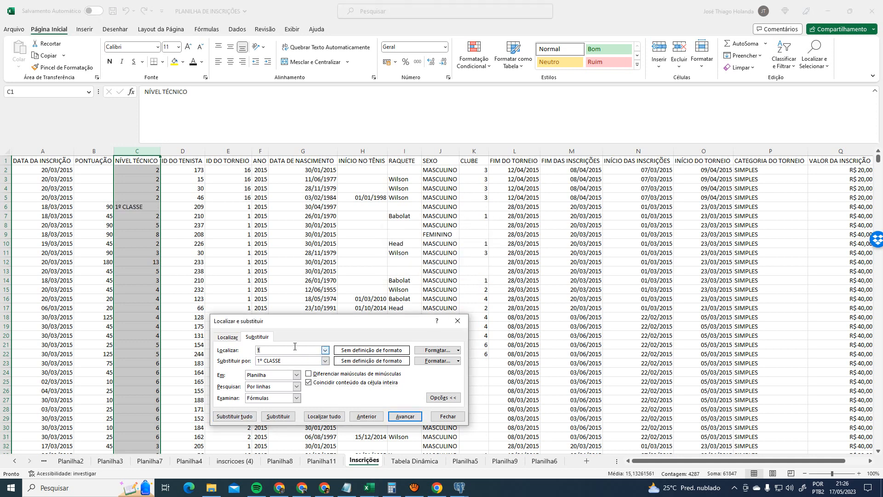
key(BackSpace)
text(2)
click(259, 361)
click(234, 416)
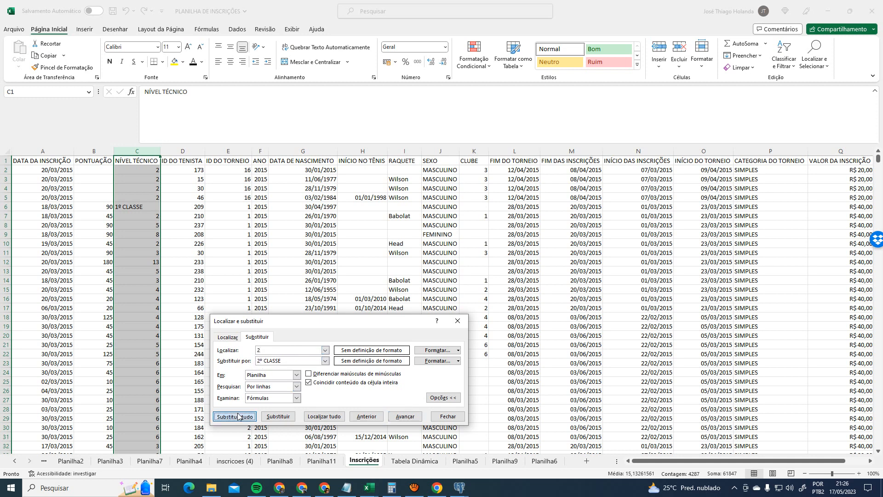
click(445, 270)
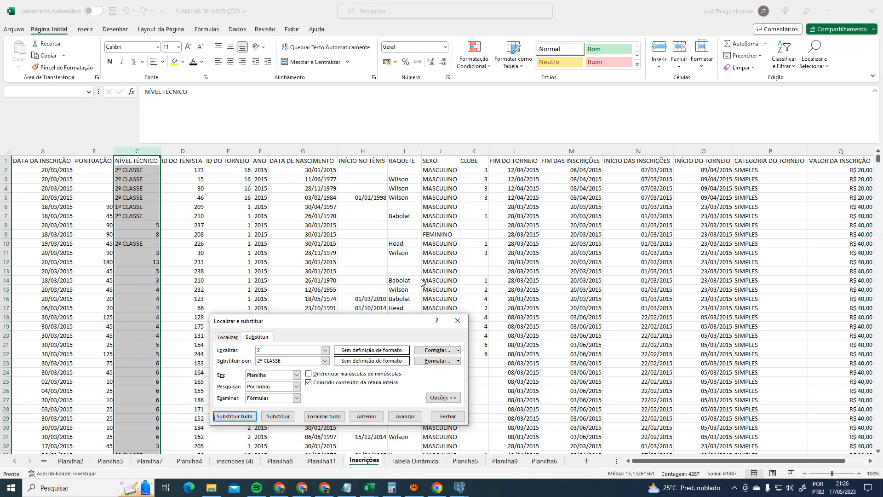
click(273, 351)
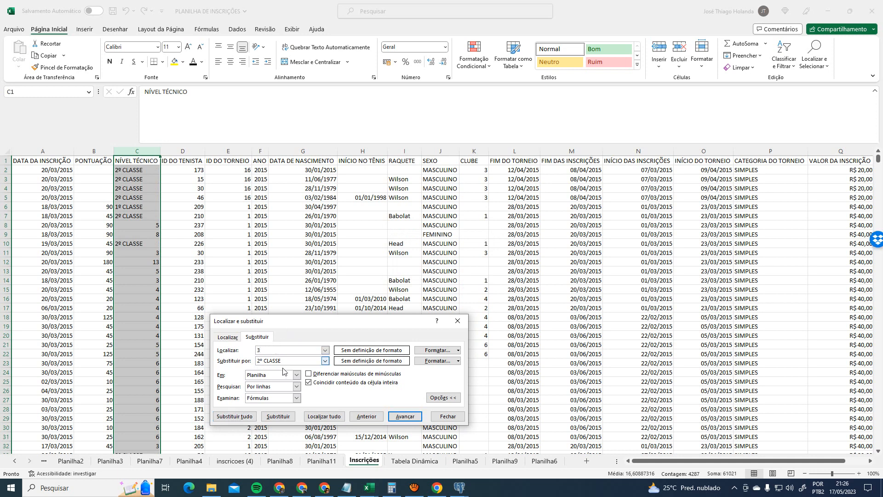
click(260, 360)
click(235, 416)
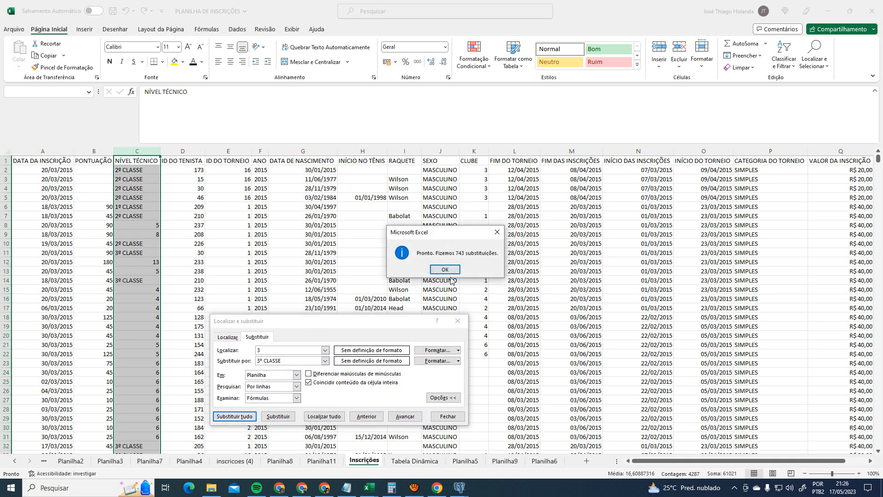
click(453, 272)
- Replace the level codes 4 and 5 with 4º CLASSE and 5º CLASSE
click(263, 351)
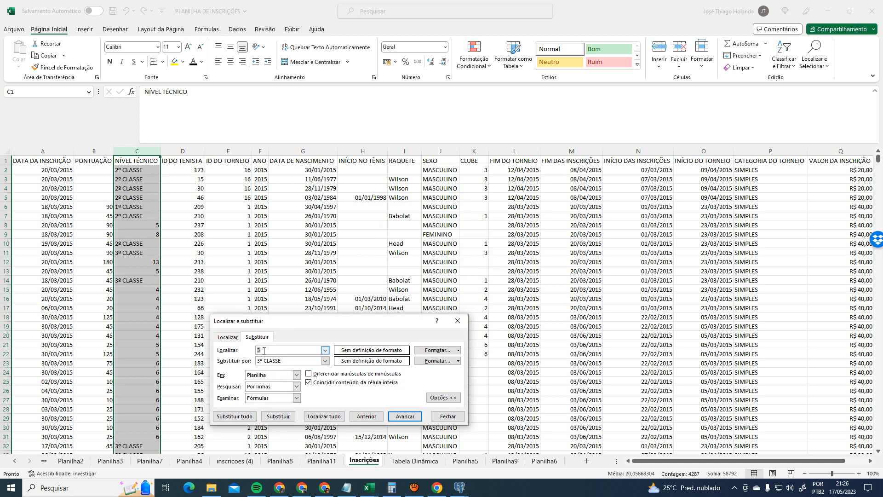
click(258, 360)
key(Delete)
text(4)
click(235, 417)
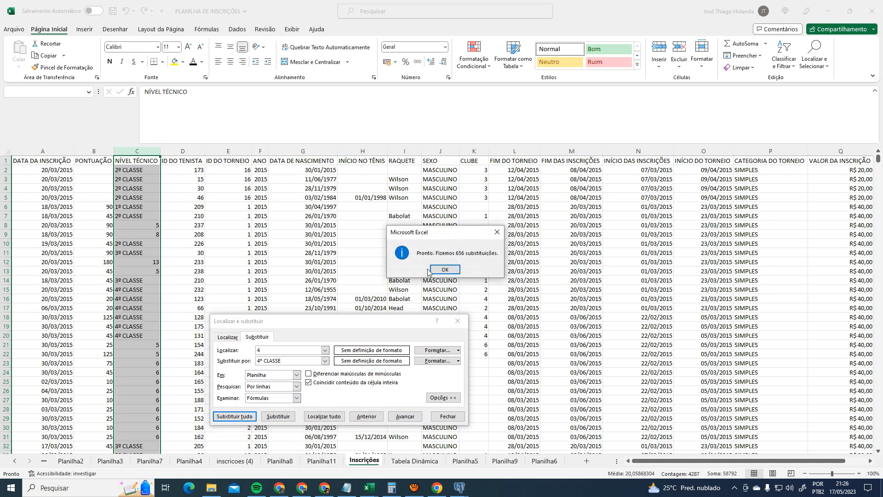
click(435, 271)
drag(268, 352, 237, 361)
text(5)
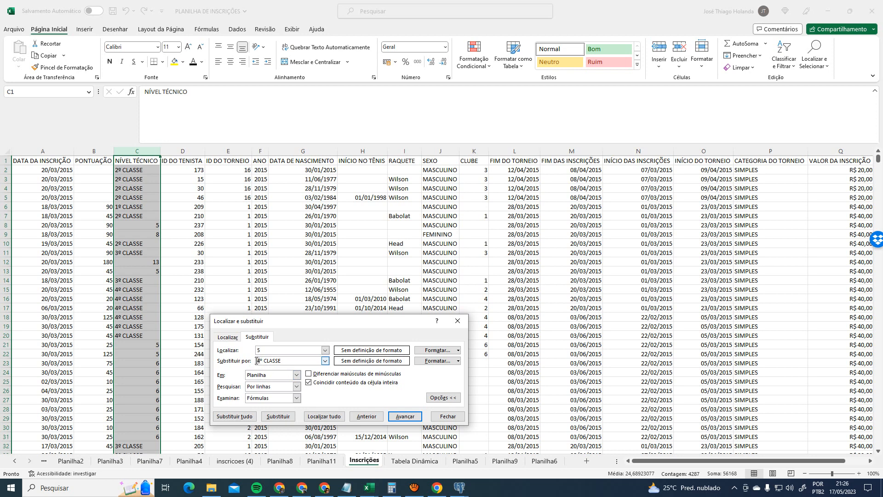
click(256, 360)
key(Delete)
text(5)
click(235, 417)
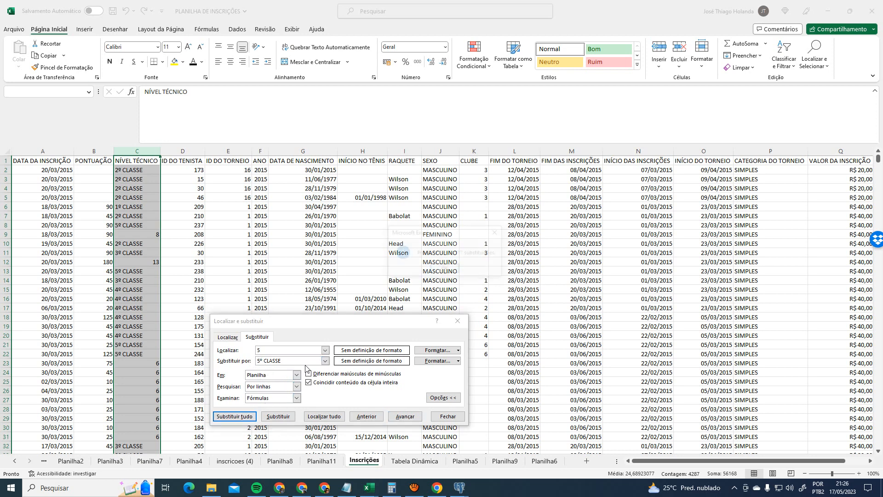
click(445, 270)
- Replace level code 6 with INICIANTE and close Find and Replace
drag(267, 352, 216, 352)
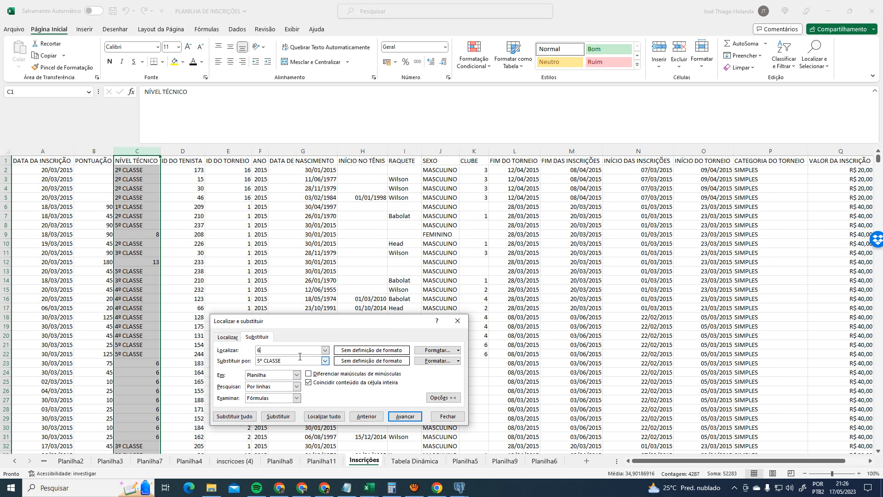
key(Tab)
key(Delete)
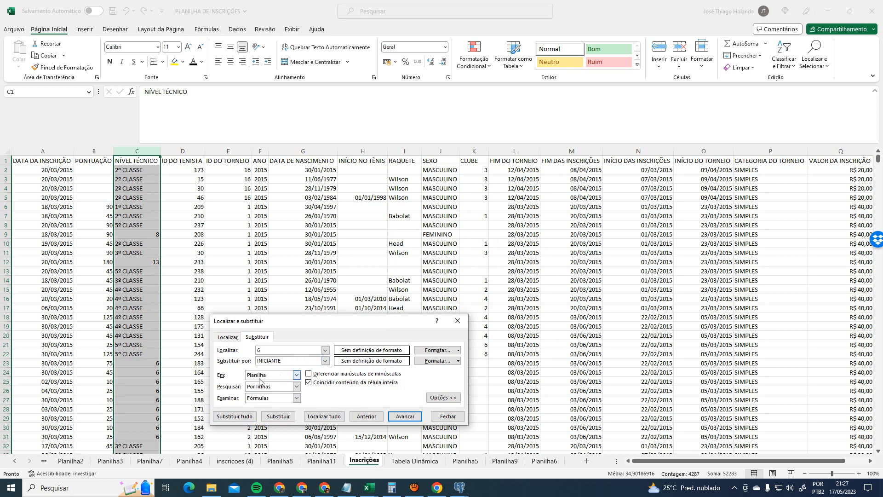
click(235, 416)
click(445, 272)
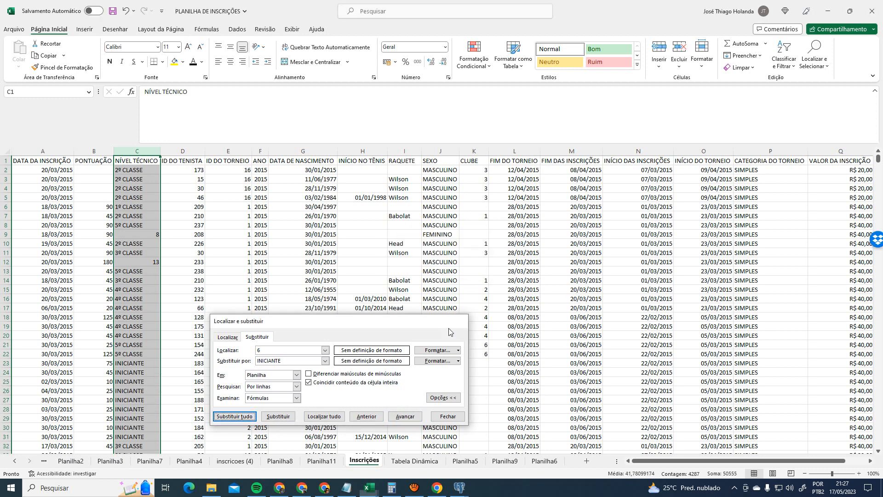
click(458, 321)
click(415, 460)
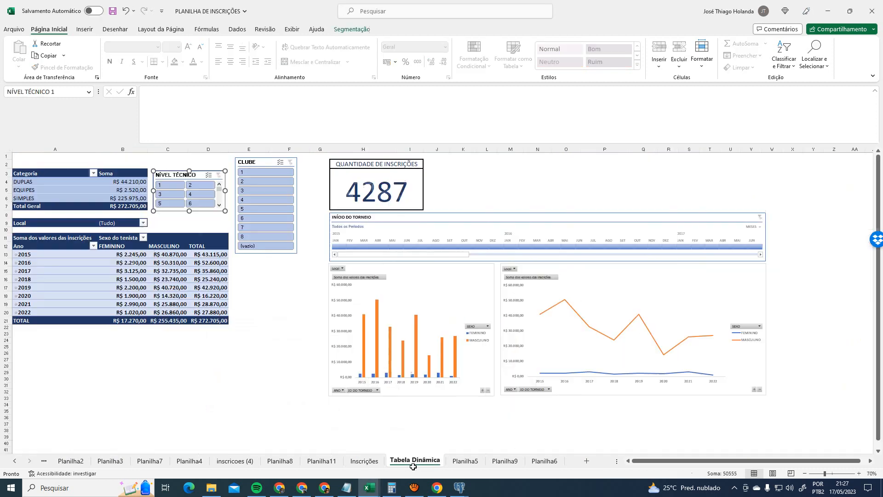
- Refresh the NÍVEL TÉCNICO slicer so it lists the new CLASSE level names
right_click(206, 179)
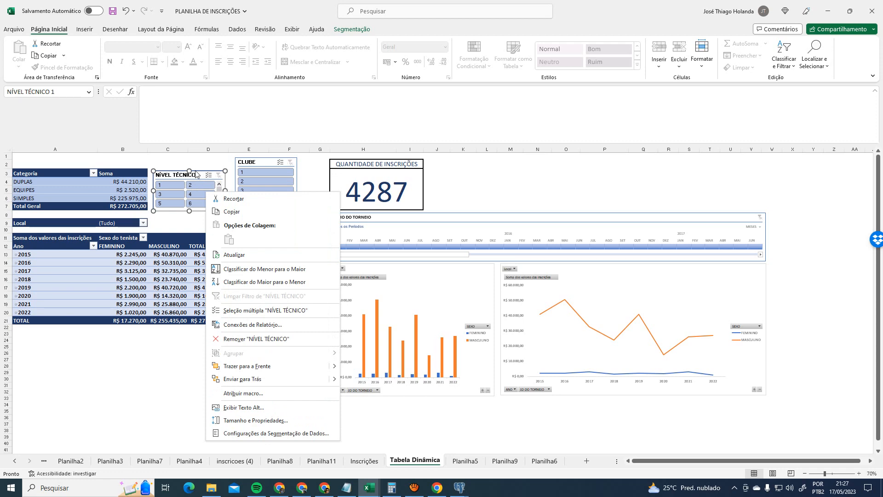
right_click(197, 175)
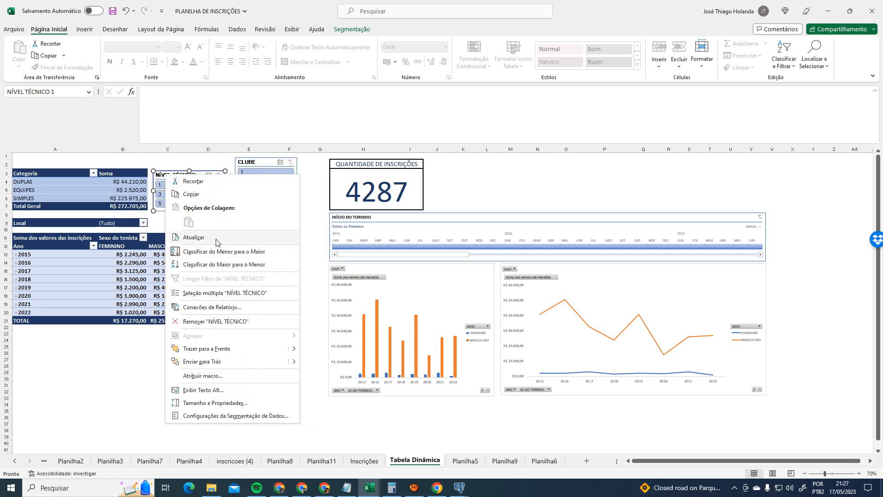
click(219, 237)
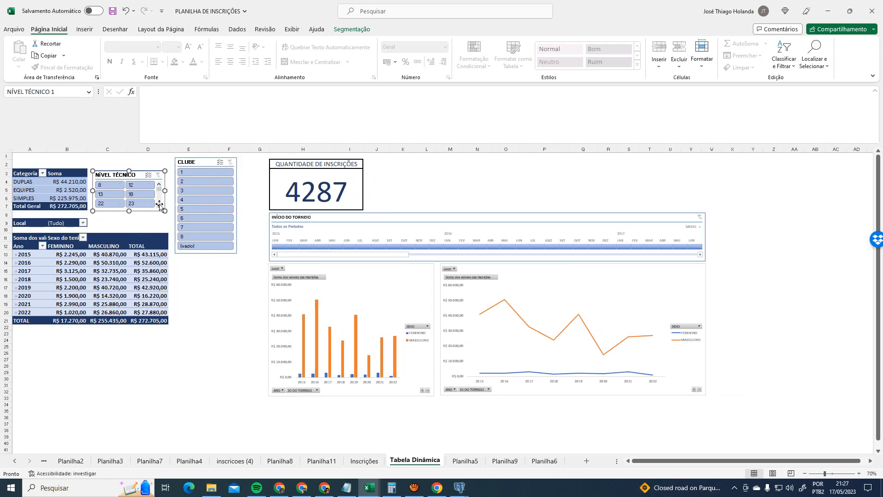
- Enlarge and reposition the NÍVEL TÉCNICO and CLUBE slicers, then filter to 1º CLASSE
drag(165, 212, 175, 229)
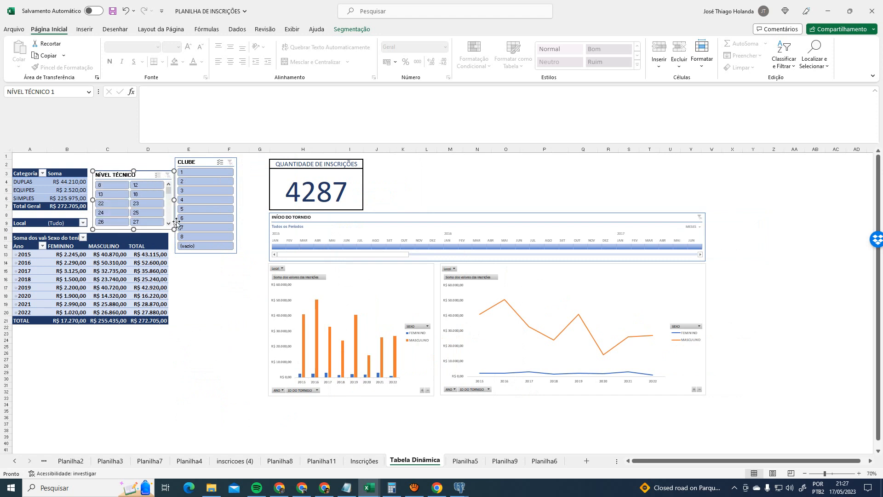
scroll(160, 212, down, 5)
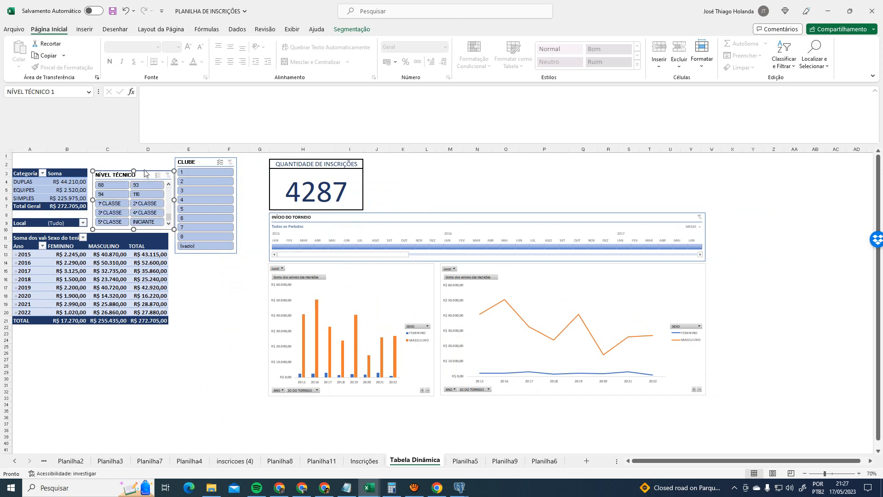
drag(148, 175, 133, 162)
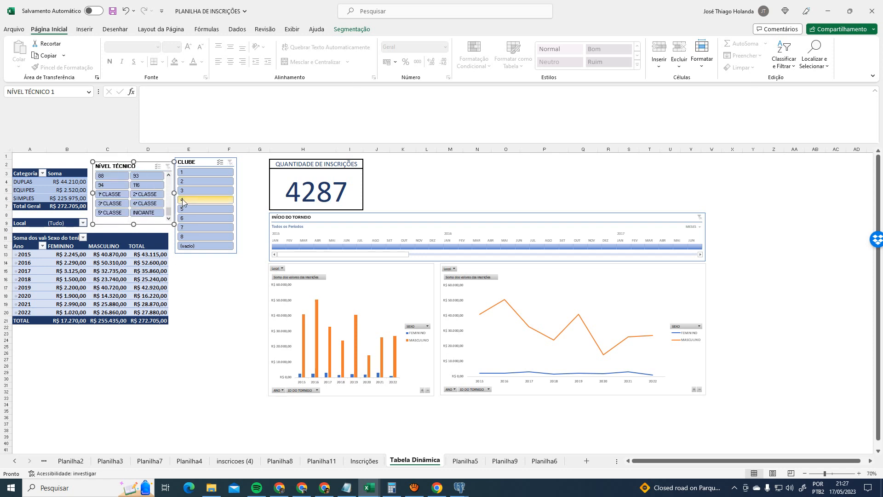
click(253, 192)
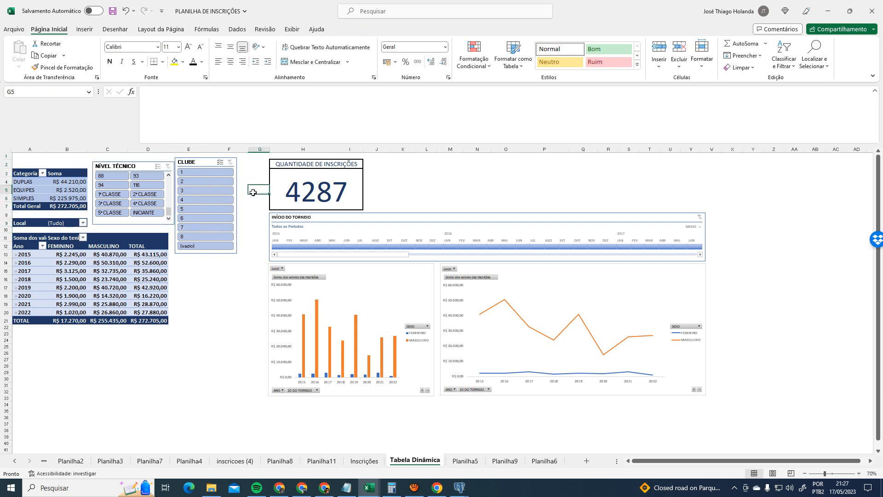
mouse_move(206, 161)
mouse_down()
mouse_move(206, 227)
mouse_move(227, 174)
mouse_move(220, 161)
mouse_up()
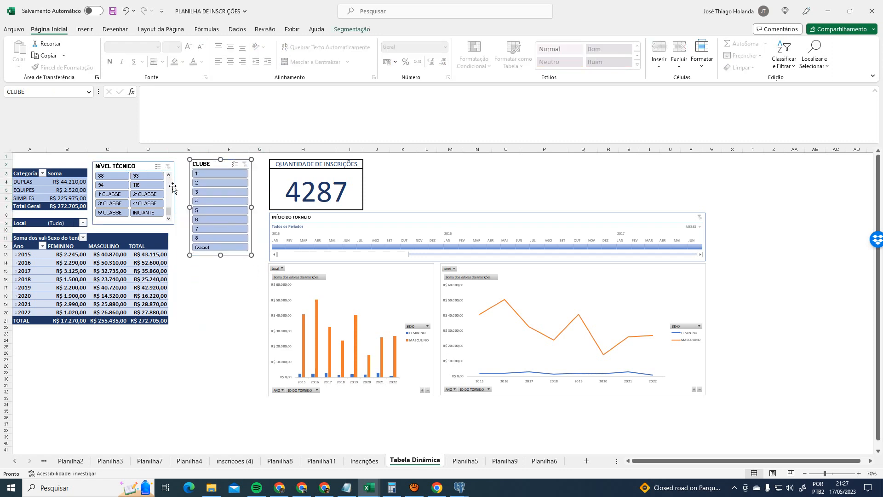
click(106, 193)
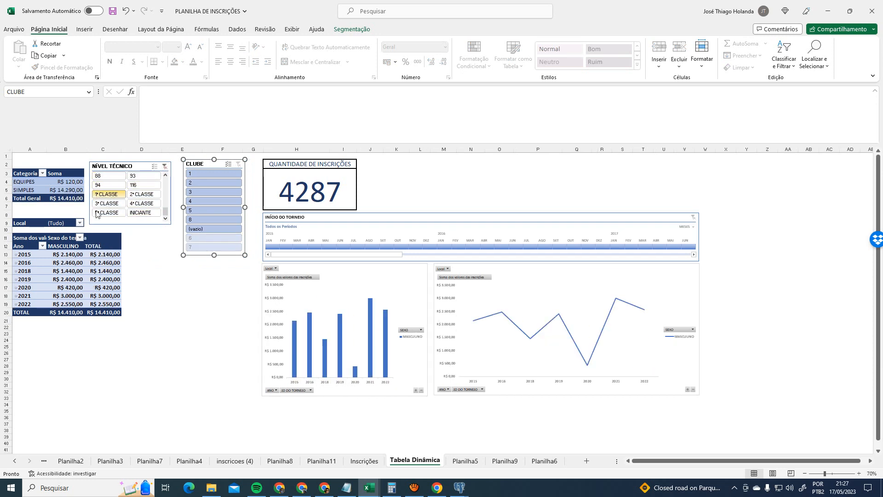
click(129, 167)
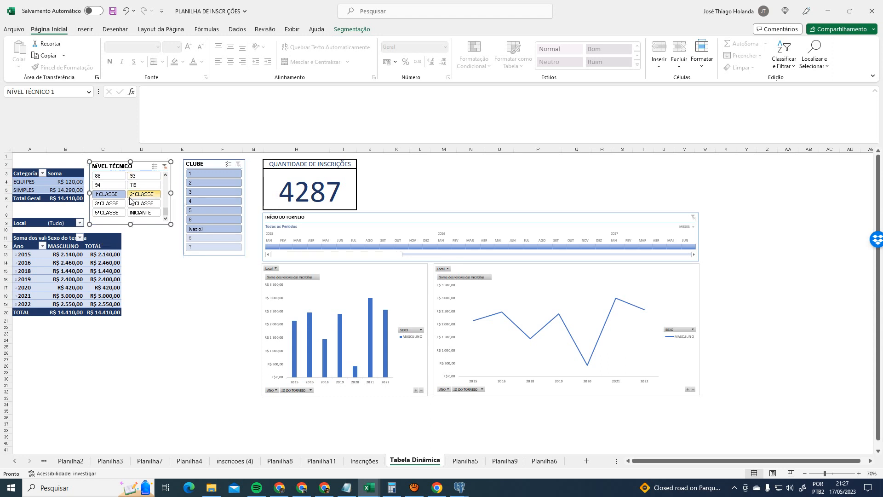
click(361, 32)
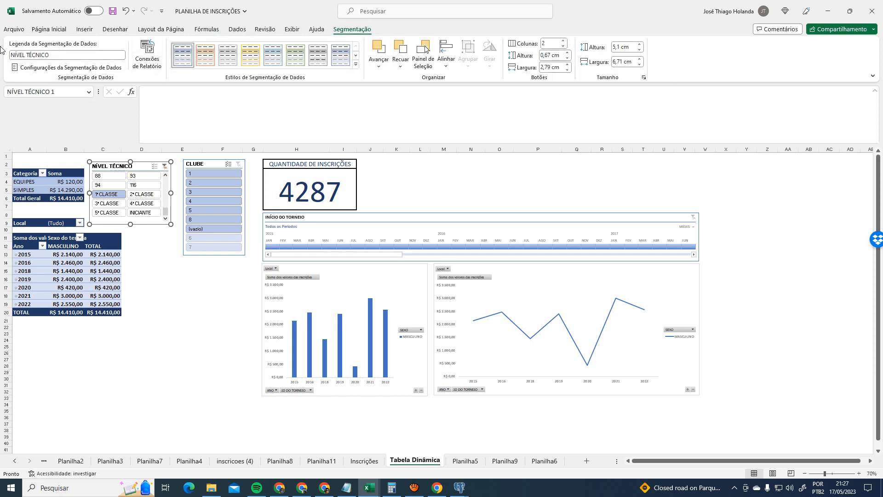
click(10, 55)
drag(38, 56, 1, 60)
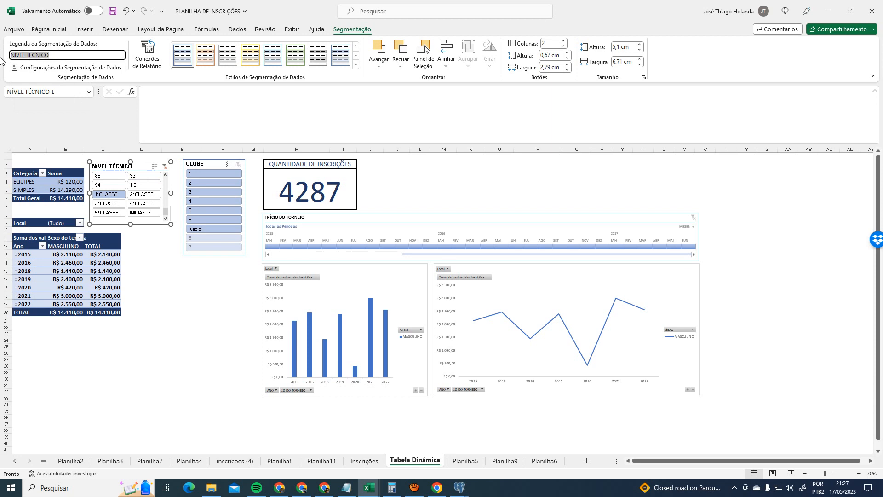
text(cate)
text(CO)
key(Return)
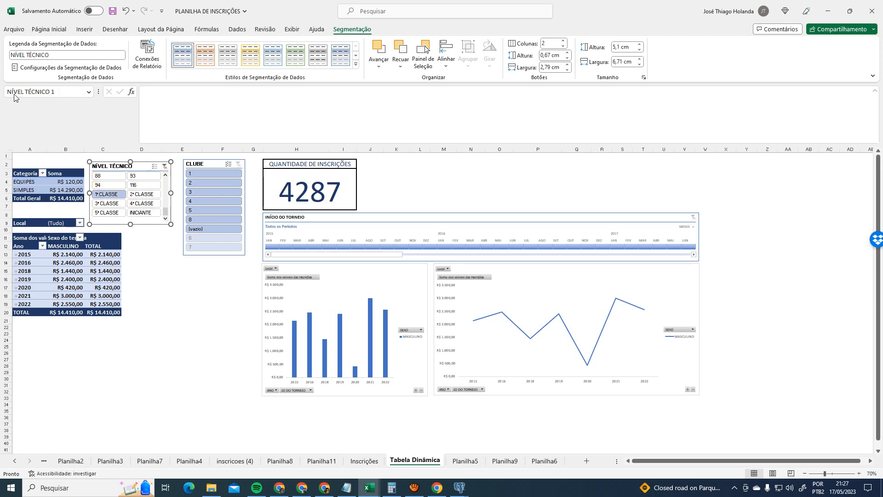
click(147, 58)
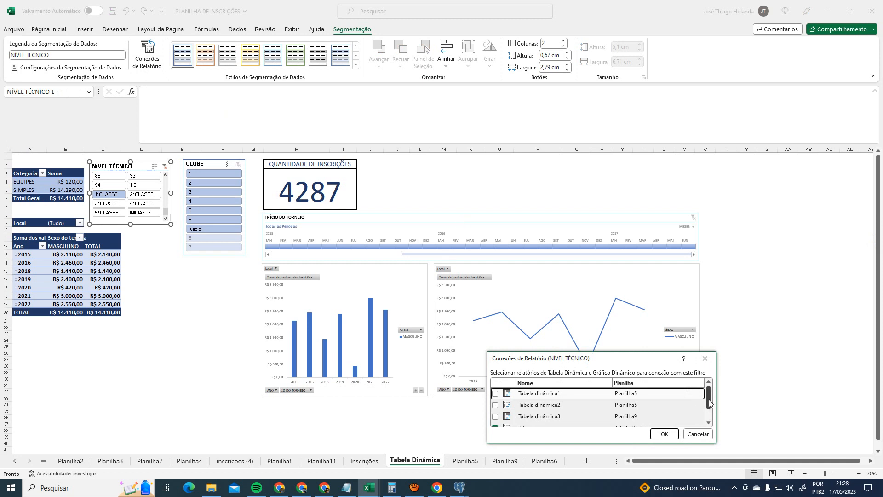
scroll(697, 399, down, 1)
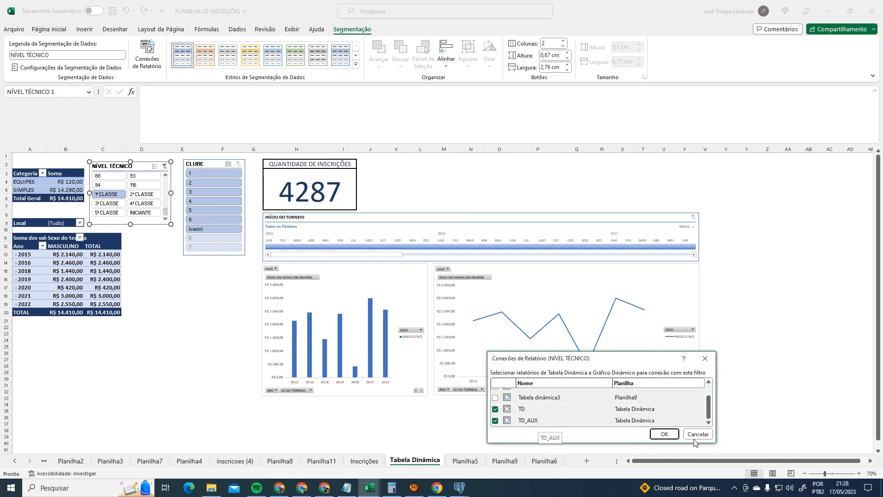
click(664, 434)
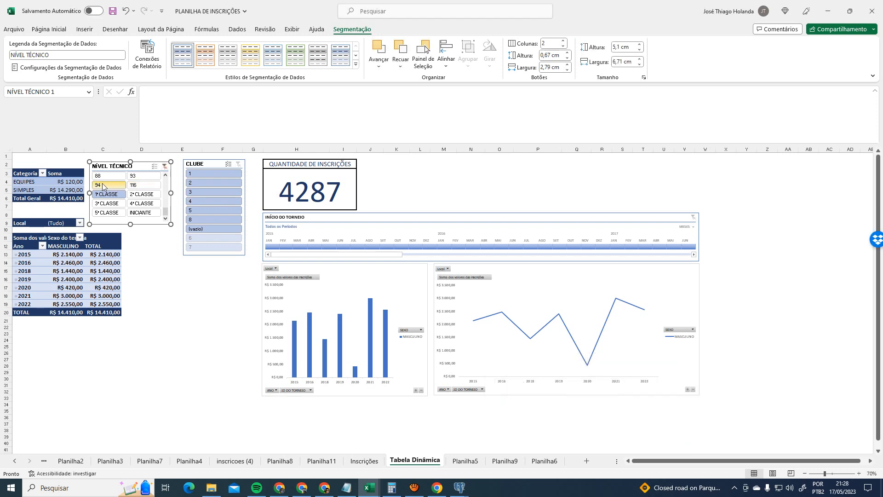
click(52, 246)
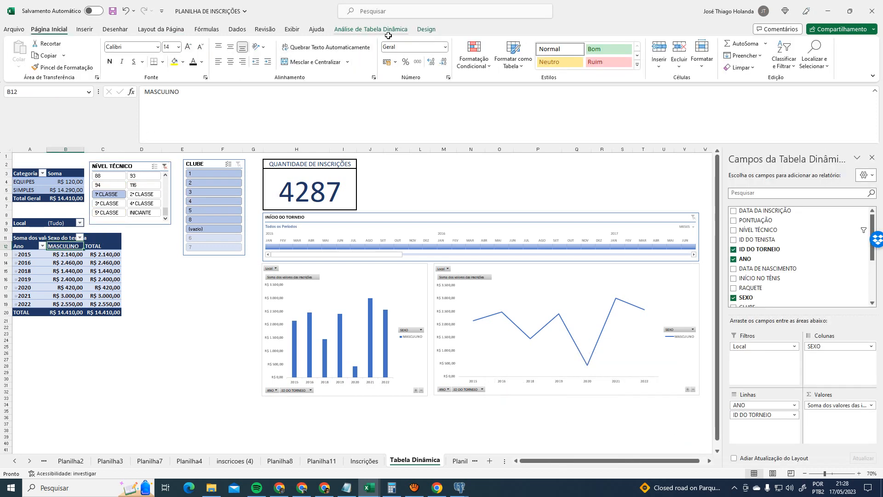
- Select the Categoria pivot, then the NÍVEL TÉCNICO slicer so the PivotTable Fields pane closes
click(371, 29)
click(64, 181)
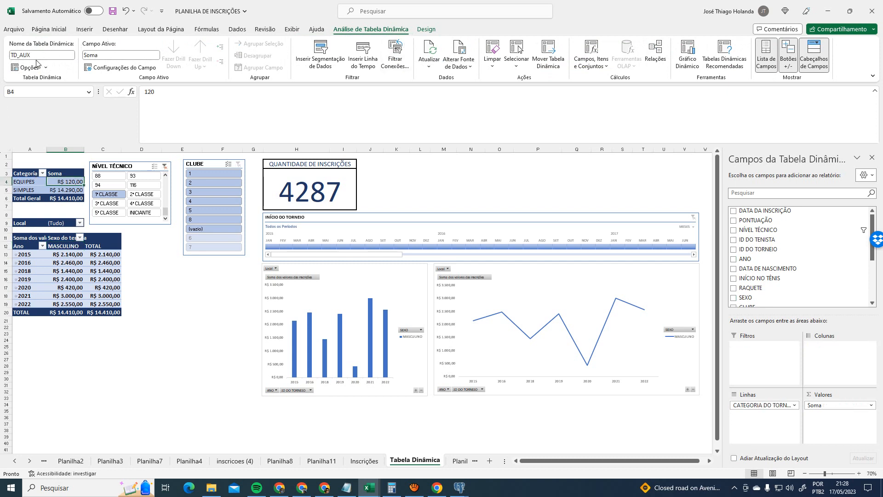
click(124, 167)
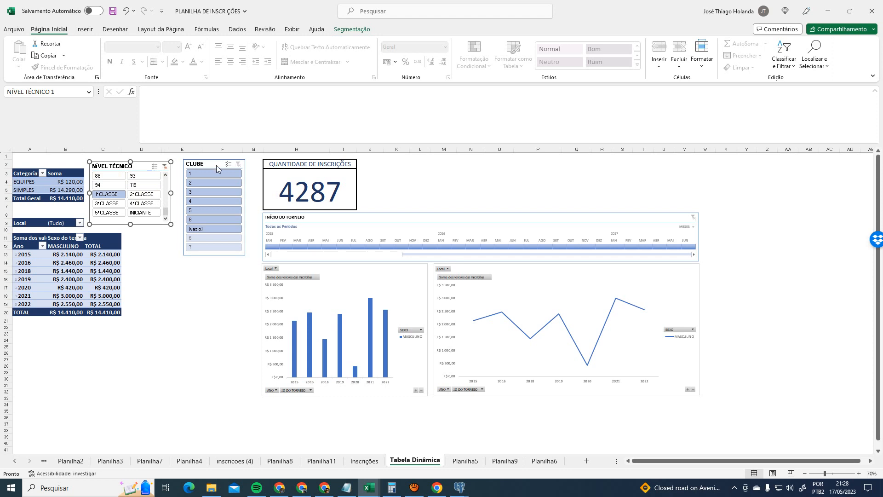
- Clear the NÍVEL TÉCNICO filter, then deselect the 1ª to 5ª CLASSE items to test it
click(164, 166)
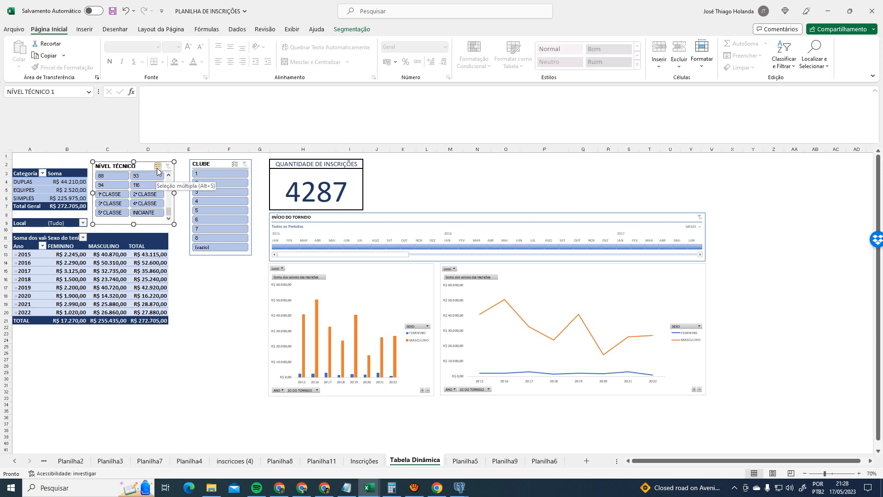
click(109, 194)
click(147, 194)
click(146, 204)
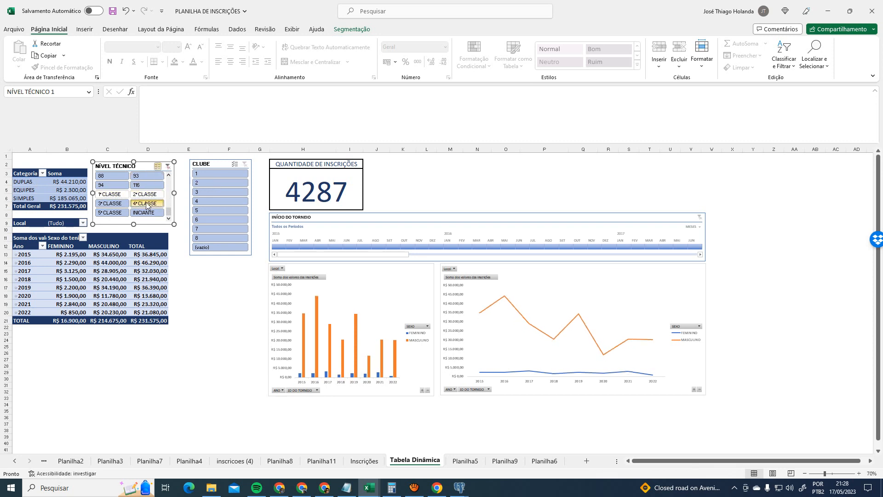
click(113, 205)
click(111, 214)
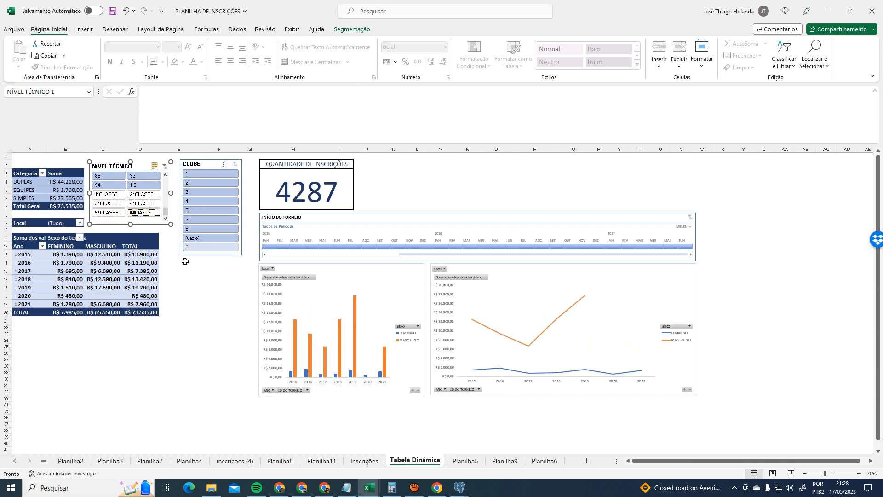
- Reselect INICIANTE and all five CLASSE levels so every level is included again
click(149, 214)
click(147, 203)
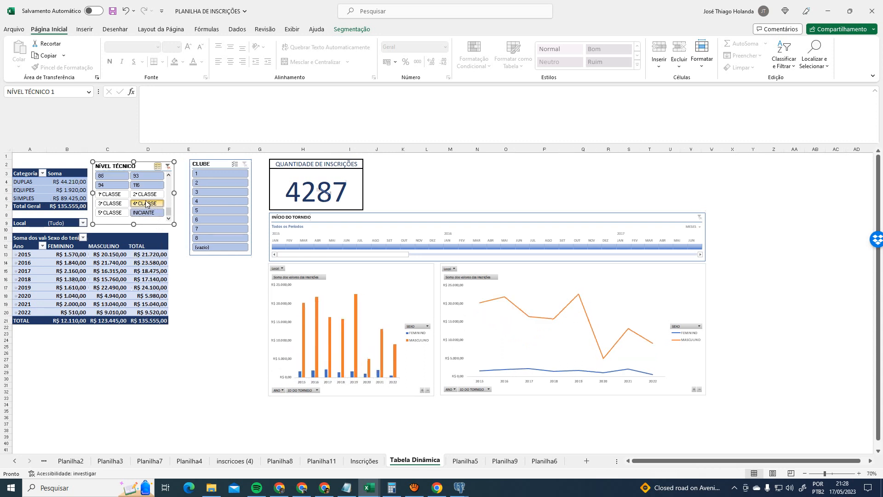
click(146, 196)
click(111, 194)
click(112, 204)
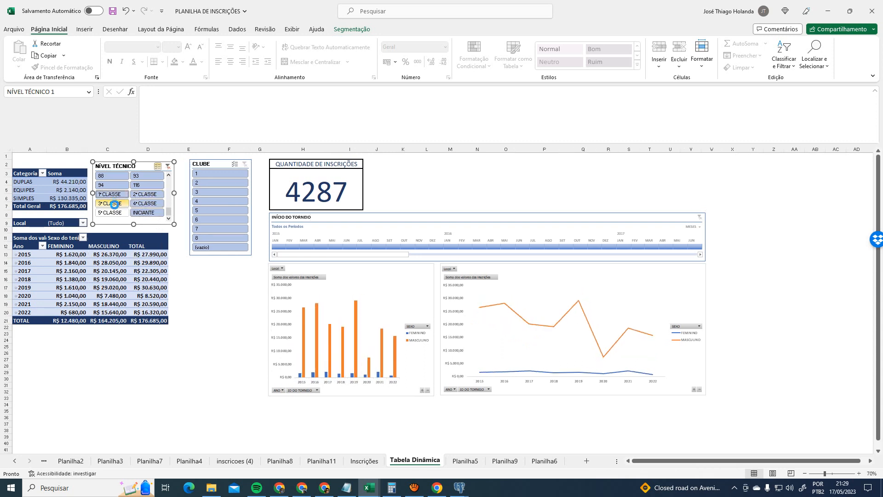
click(112, 213)
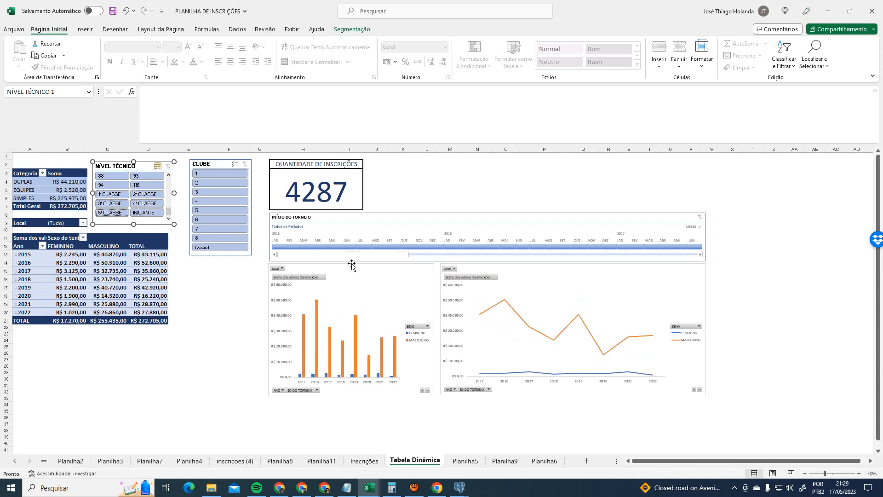
click(404, 180)
click(463, 458)
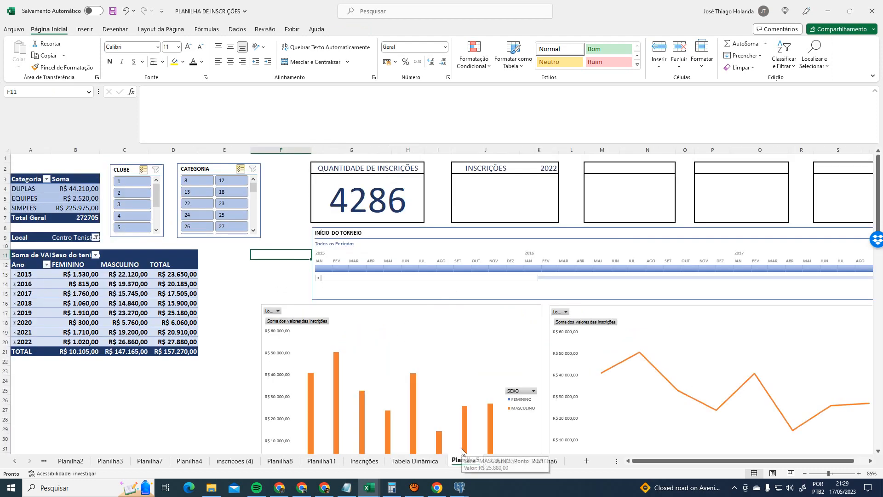
- Return from the meeting window to Excel's Tabela Dinâmica sheet and select the registrations card H2:I7
click(302, 488)
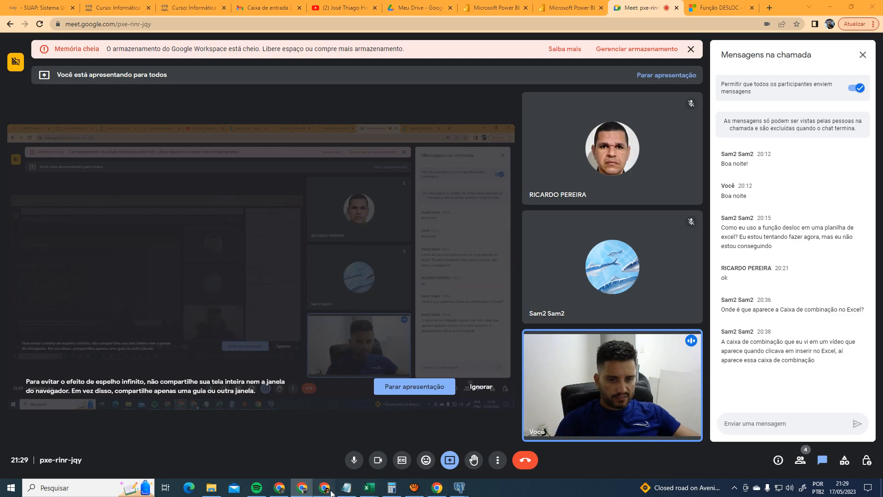
click(324, 487)
click(301, 487)
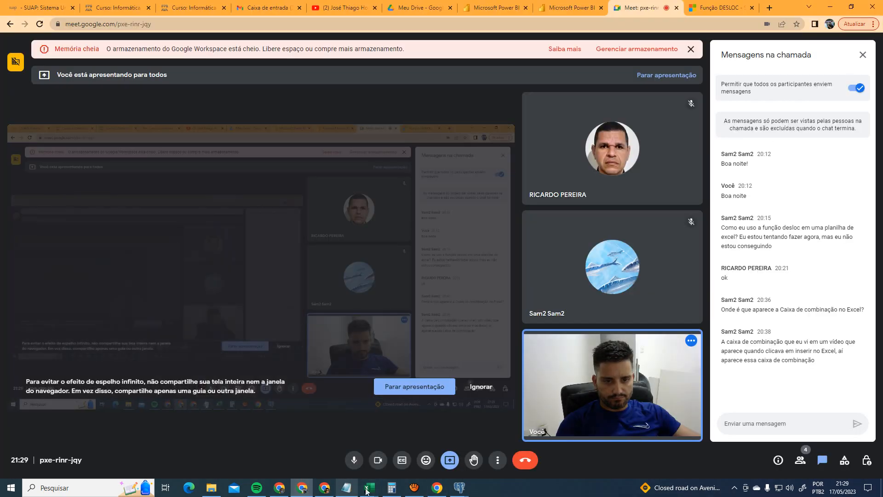
mouse_move(369, 488)
click(423, 446)
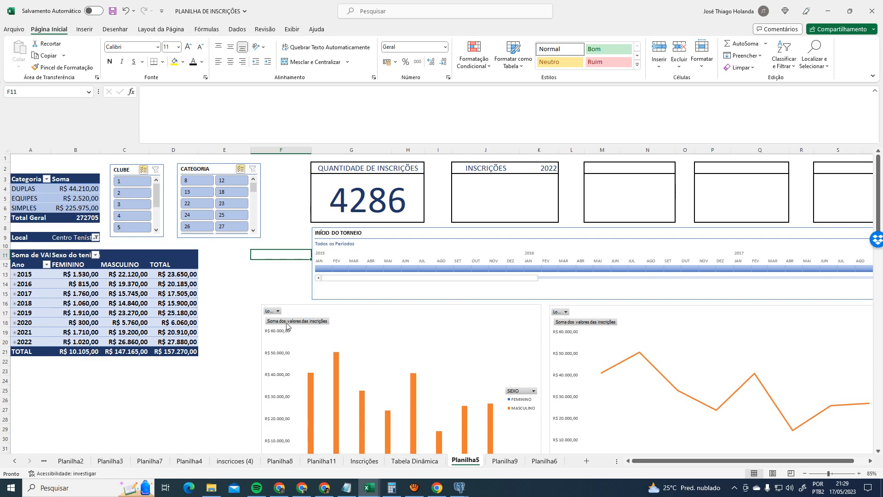
click(416, 464)
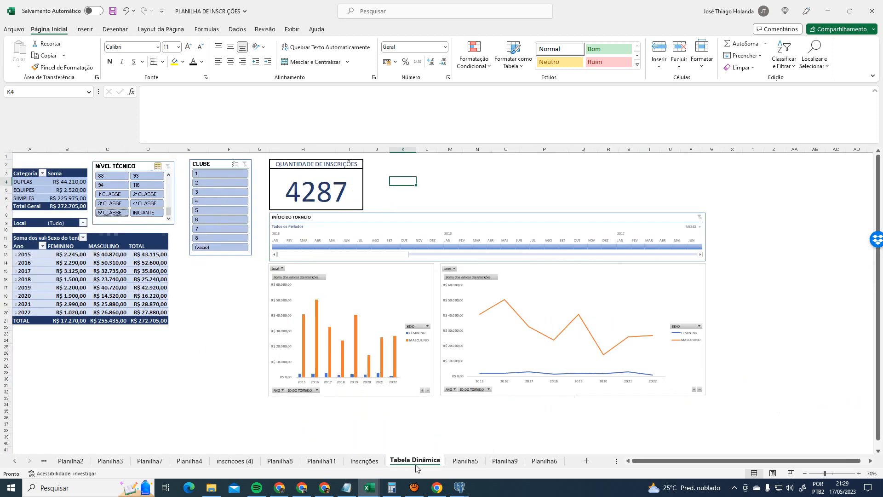
drag(349, 165, 345, 206)
- Copy the registrations card H2:I7 and paste copies at K2, N2, Q2 and T2
key(ctrl+c)
click(401, 165)
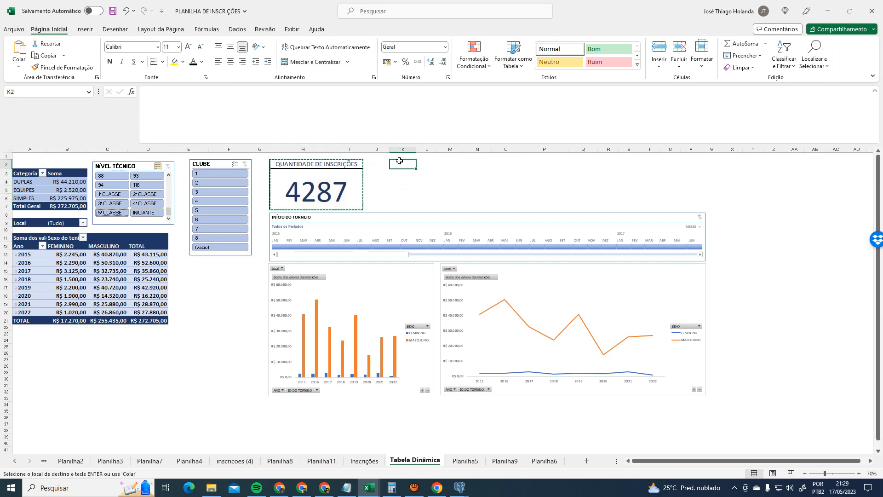
key(ctrl+v)
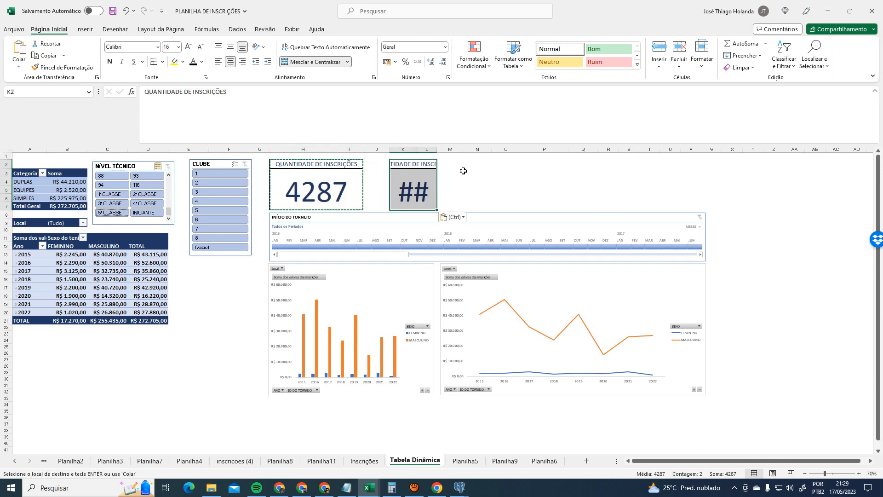
click(432, 150)
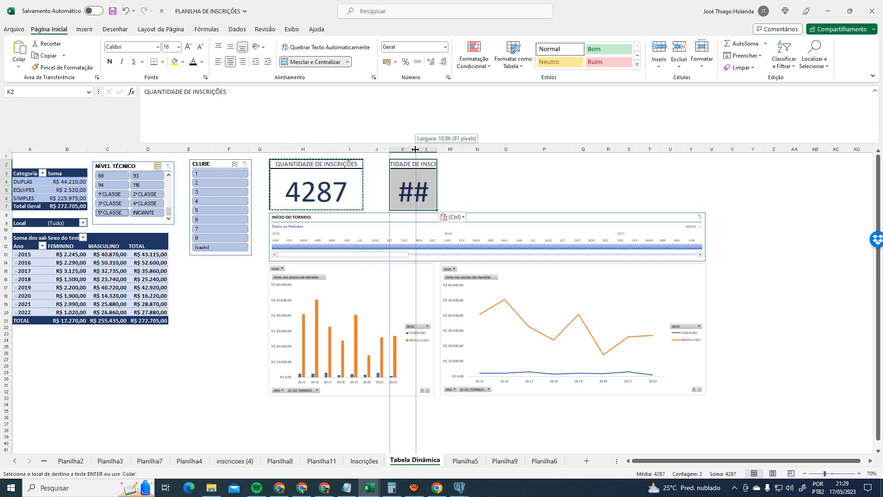
click(479, 166)
key(ctrl+v)
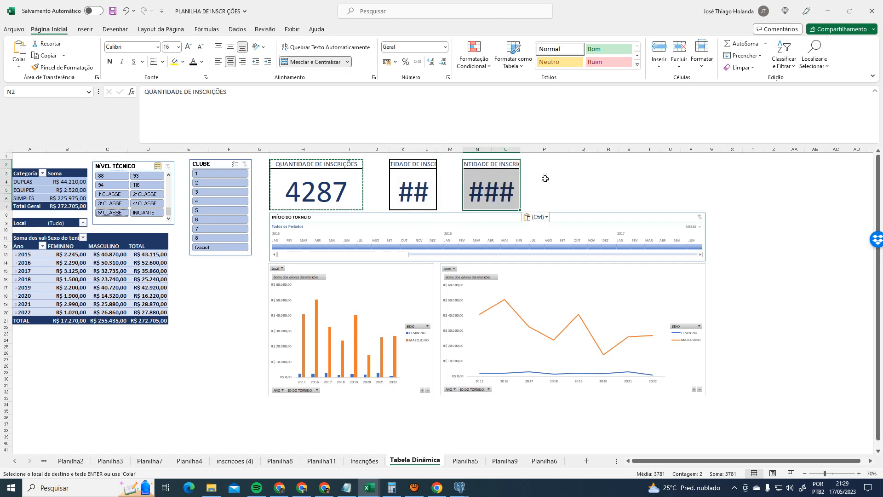
click(583, 166)
key(ctrl+v)
click(660, 175)
key(ctrl+v)
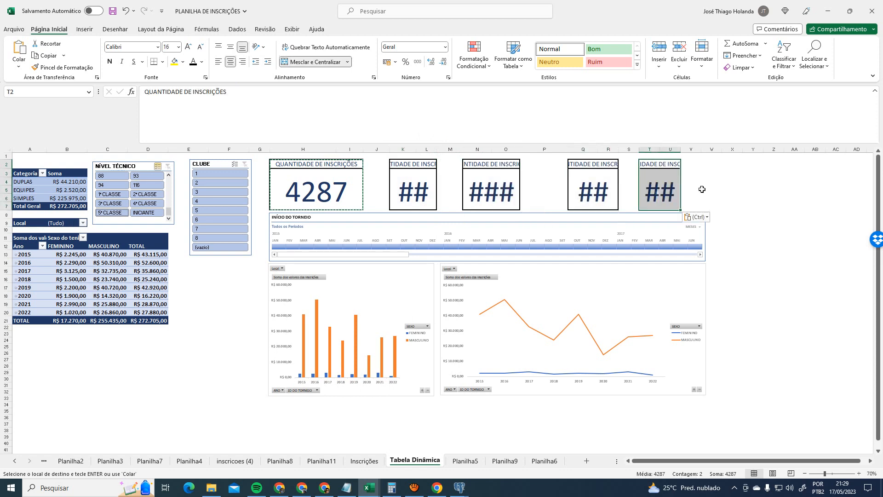
click(712, 189)
- Clear the numbers and header texts from the four pasted card copies, leaving empty boxes
click(434, 186)
key(Delete)
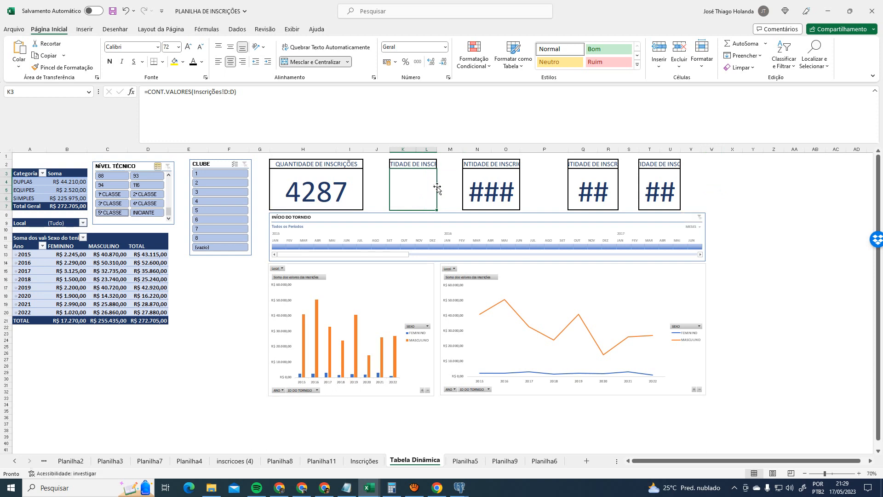
click(492, 189)
key(Delete)
click(590, 187)
key(Delete)
click(660, 188)
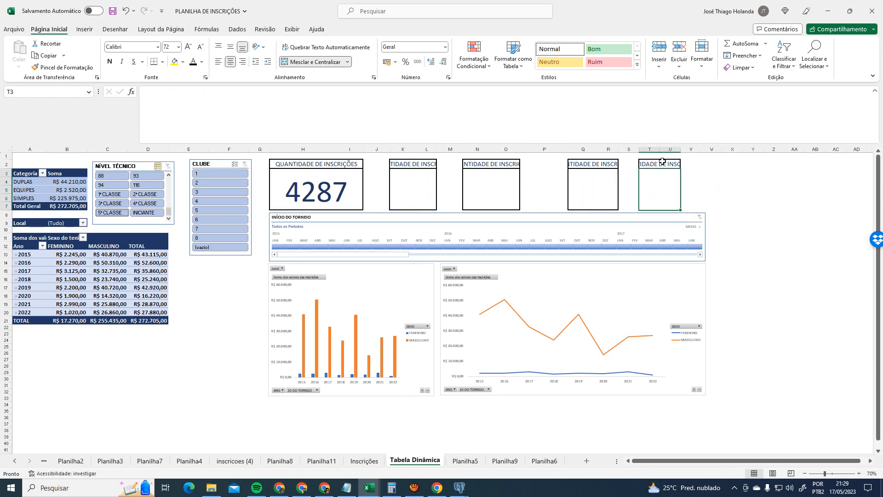
key(Delete)
click(587, 164)
key(Delete)
click(491, 164)
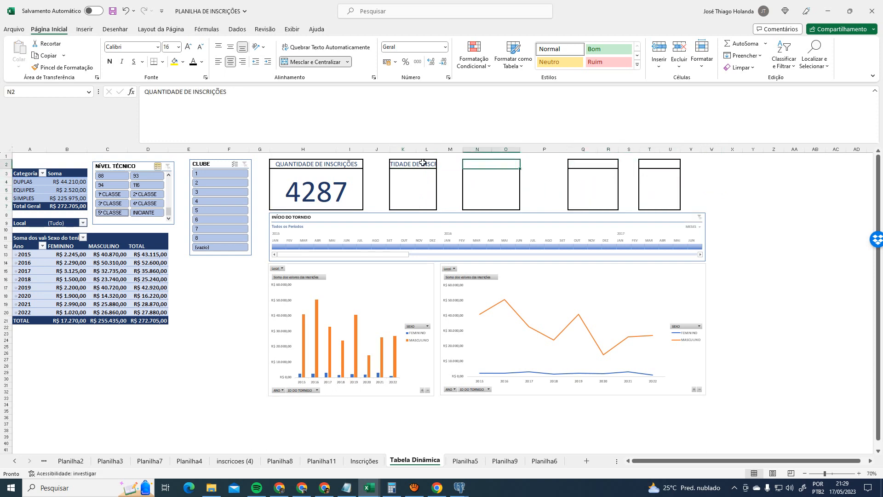
key(Delete)
click(413, 164)
key(Delete)
- Widen columns K, L and N, narrow spacer column P, and resize column S
drag(441, 149, 461, 148)
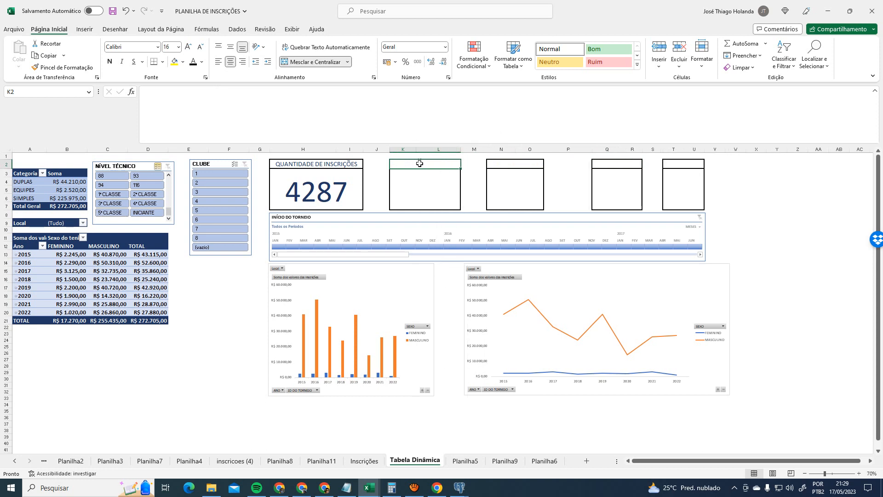
drag(416, 150, 433, 149)
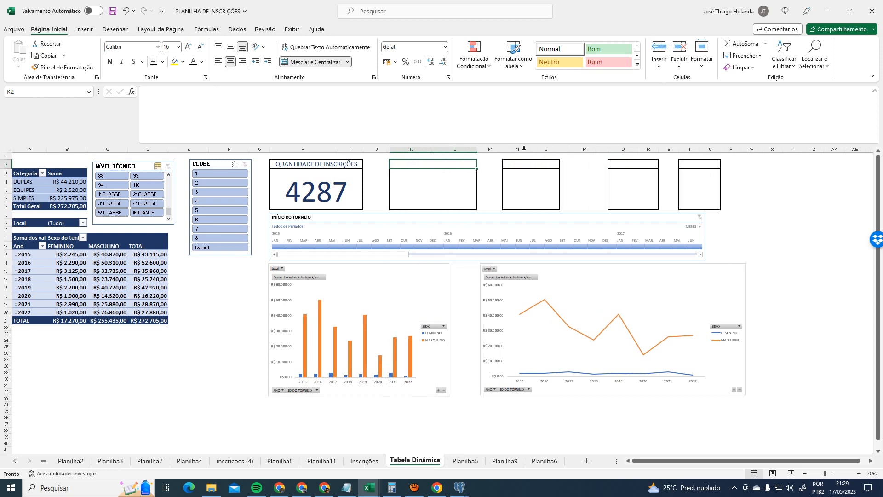
drag(532, 149, 554, 149)
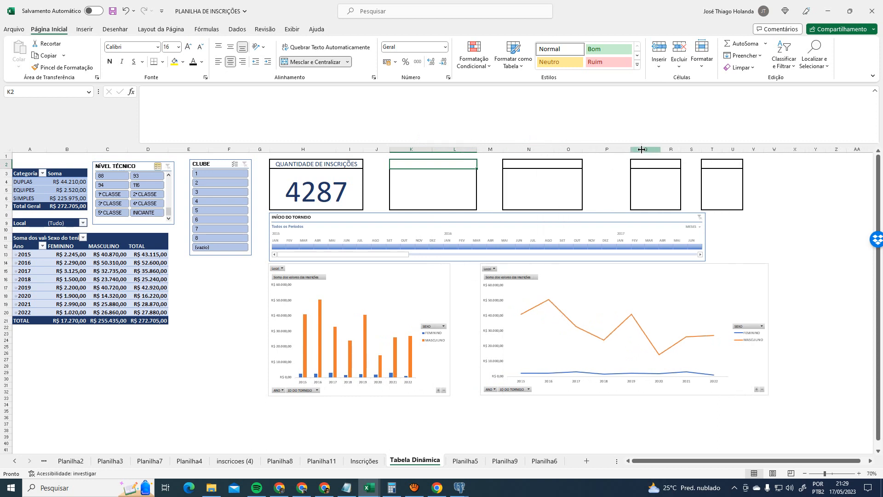
click(627, 157)
drag(630, 150, 606, 150)
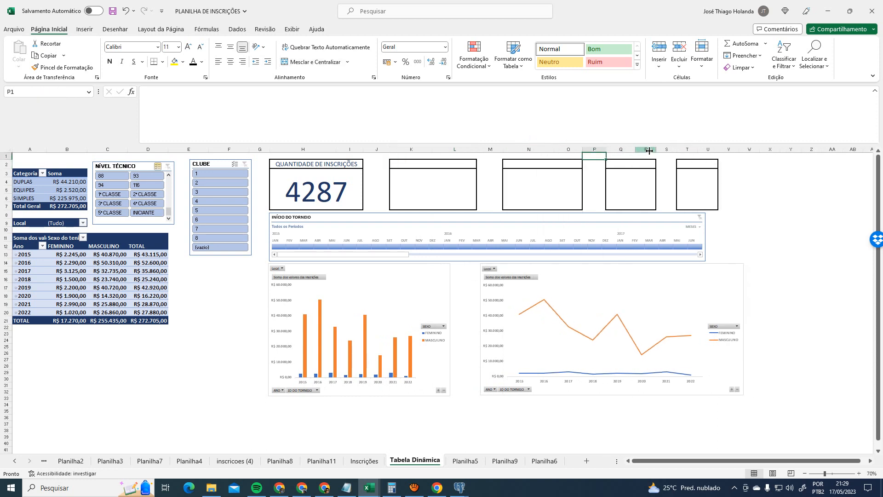
drag(702, 150, 764, 151)
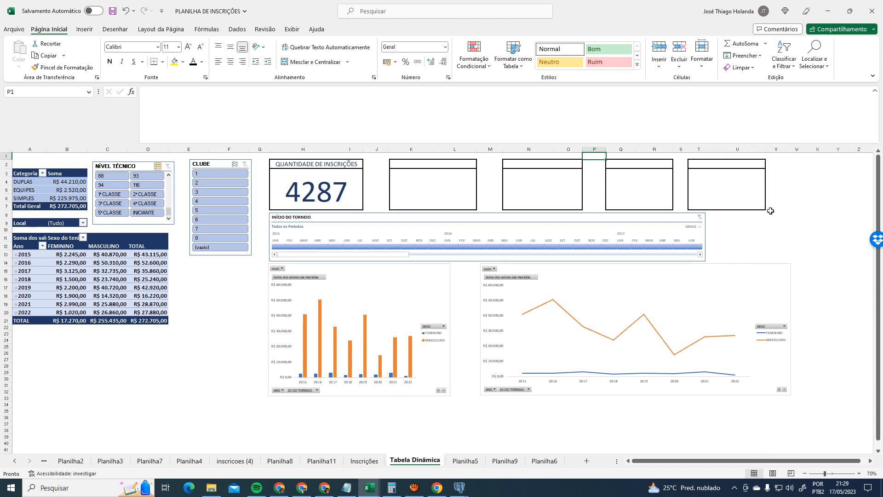
click(774, 228)
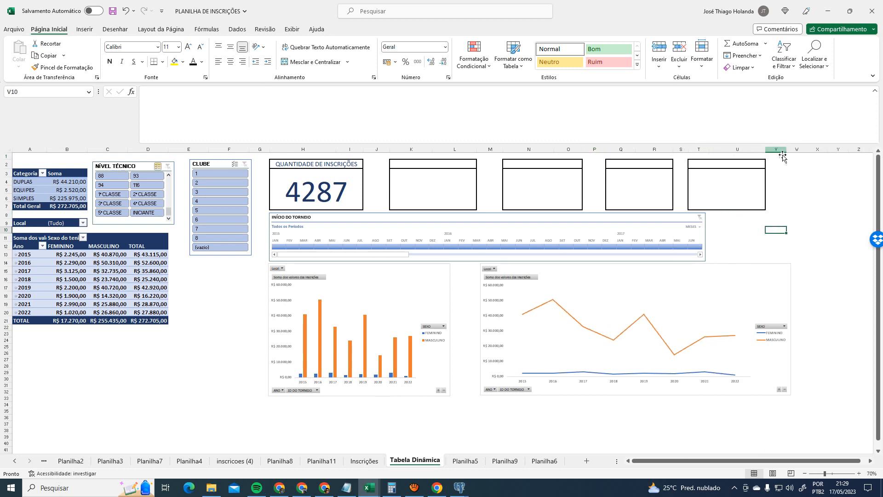
click(220, 335)
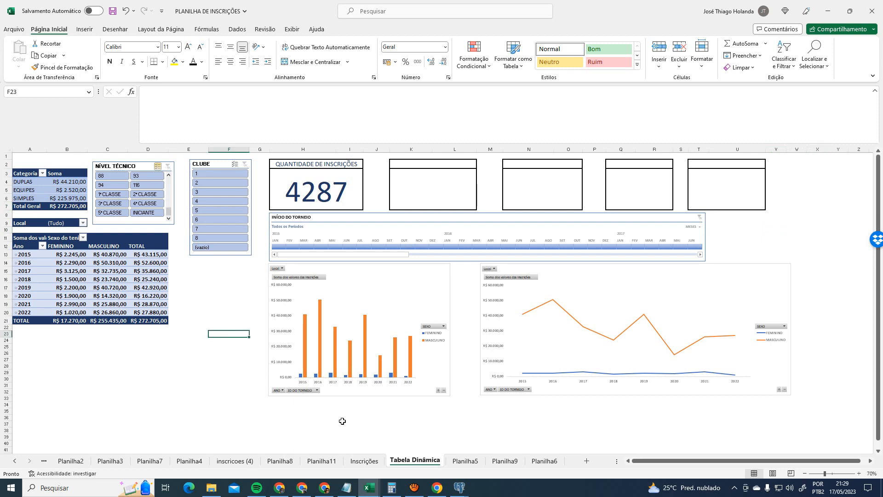
click(464, 461)
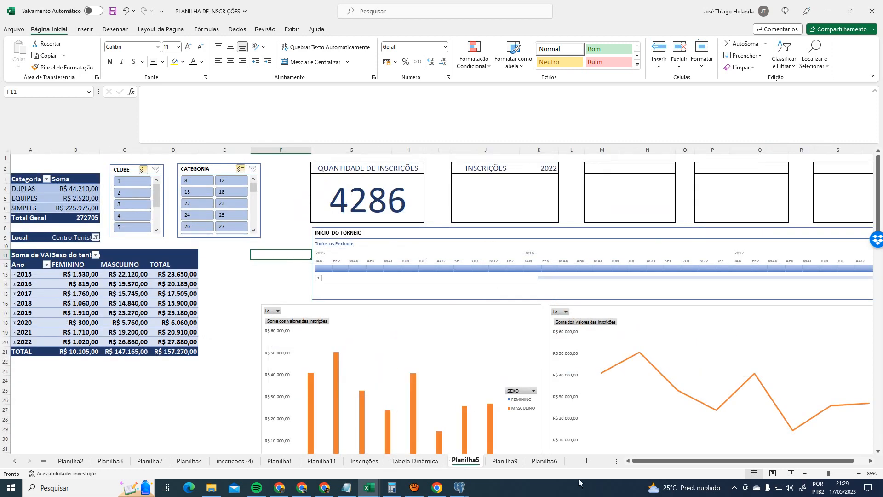
- Glance at Planilha9 and Planilha6, then return to the Tabela Dinâmica dashboard
click(505, 461)
click(536, 464)
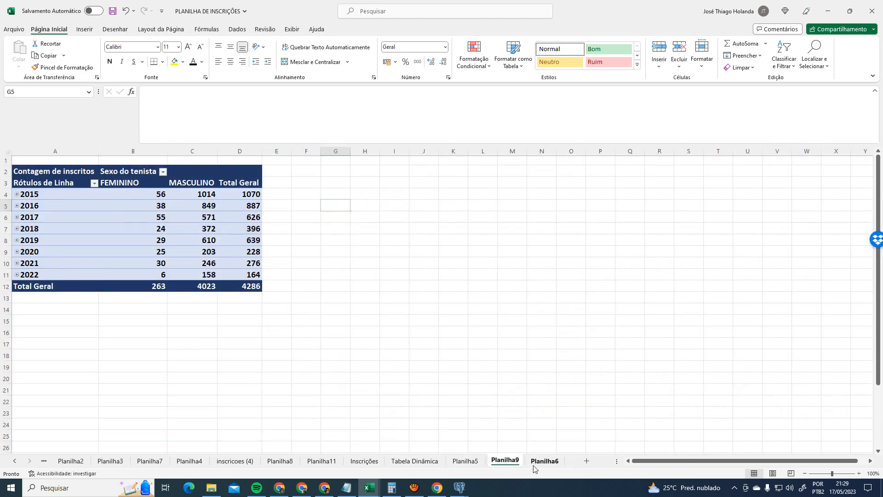
click(506, 464)
click(415, 463)
click(207, 270)
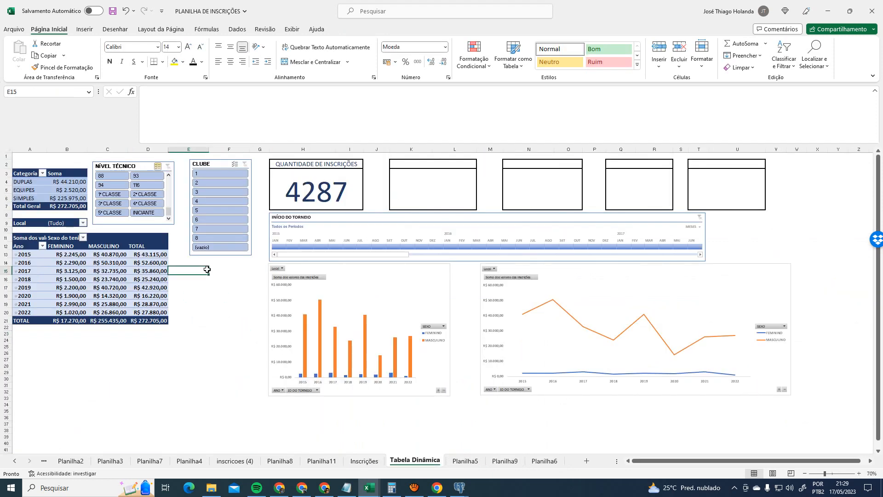
click(747, 244)
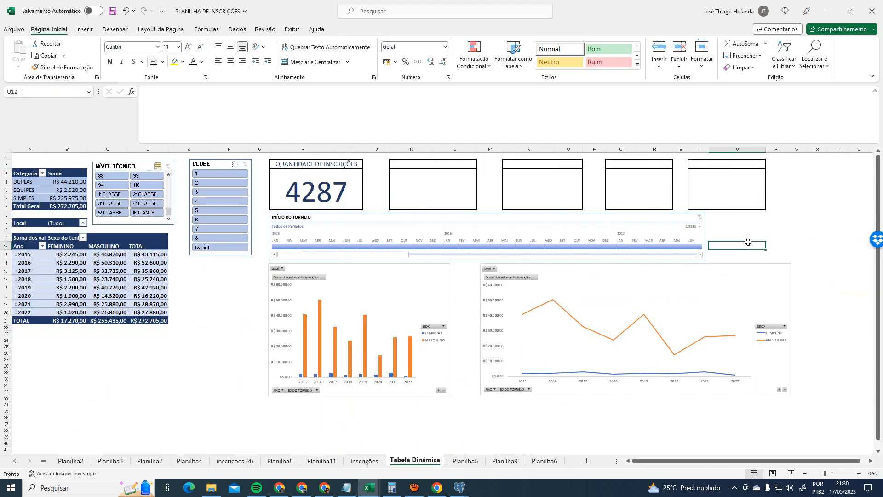
- Stretch the INÍCIO DO TORNEIO timeline rightward past the last KPI box
click(629, 216)
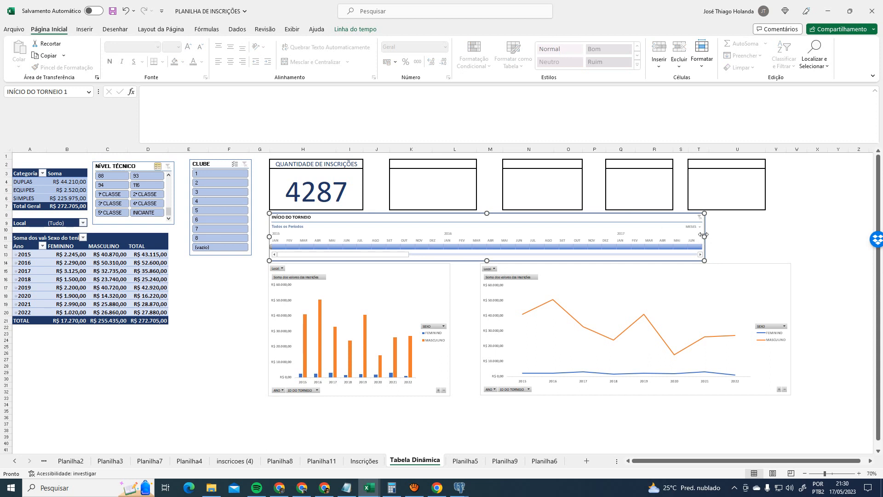
drag(704, 236, 790, 236)
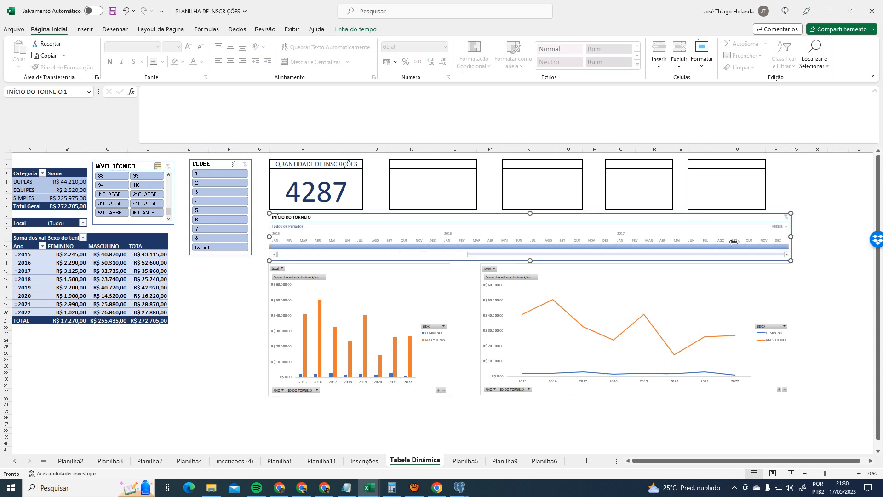
click(352, 188)
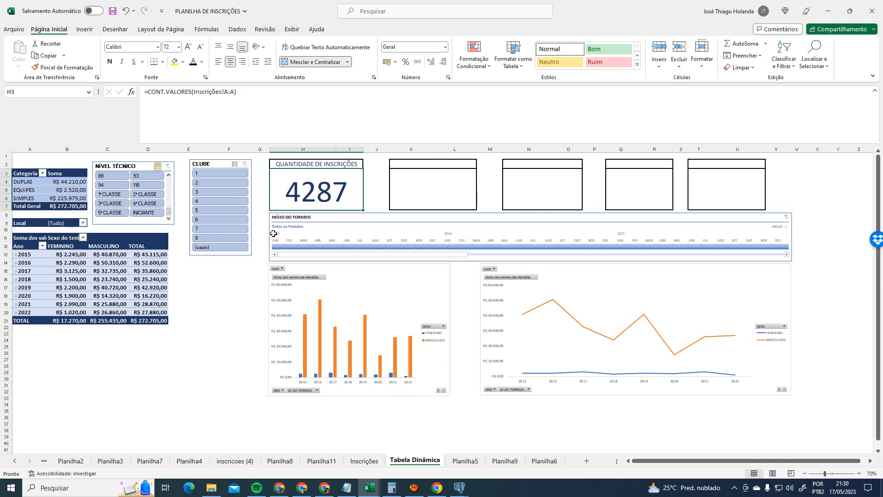
ctrl+scroll(279, 237, up, 1)
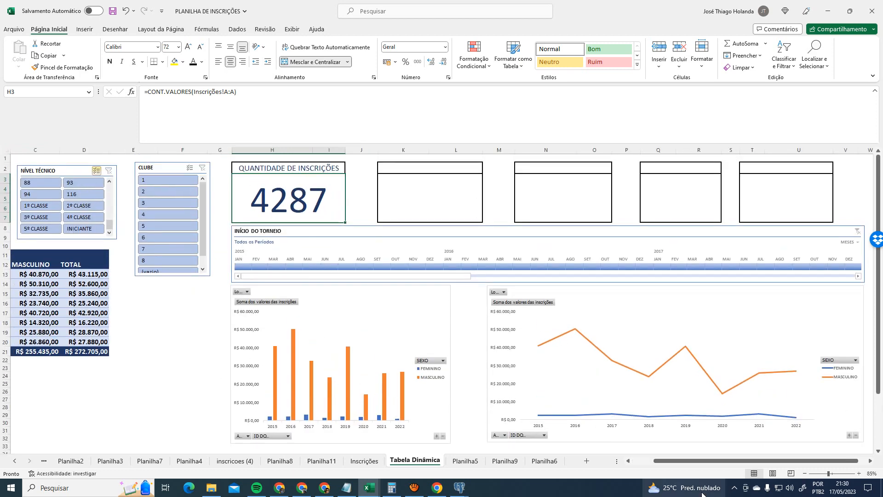
click(638, 460)
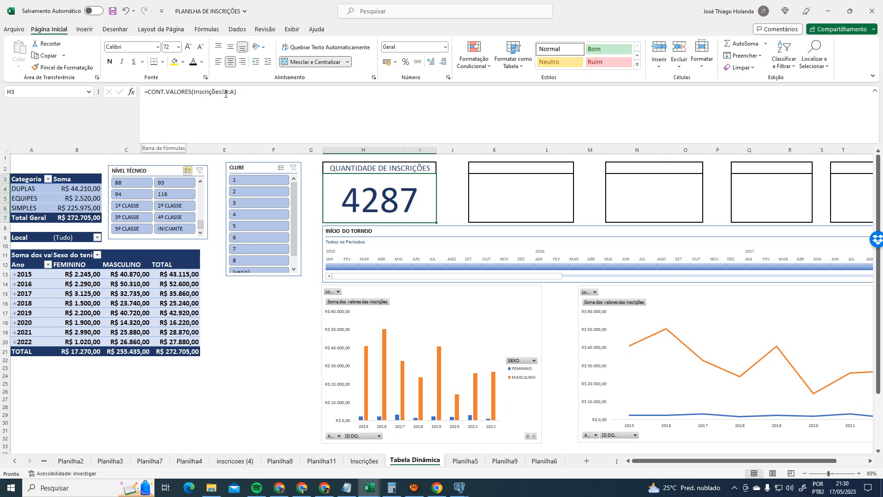
- Add a test registration date 10/10/2015 in the first empty row of Inscrições
click(365, 460)
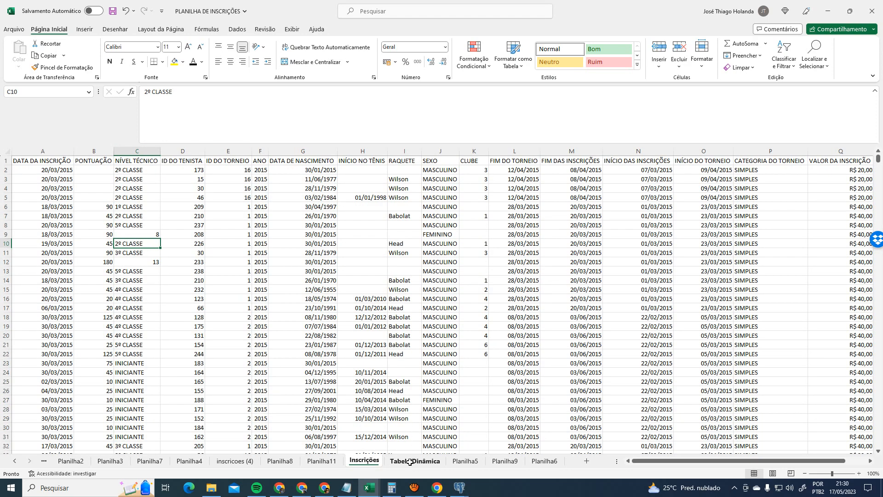
click(415, 460)
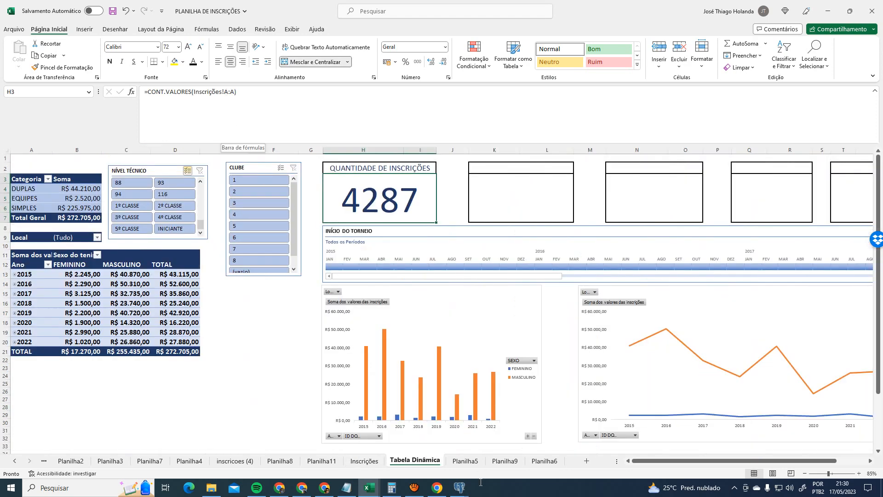
click(364, 460)
click(30, 148)
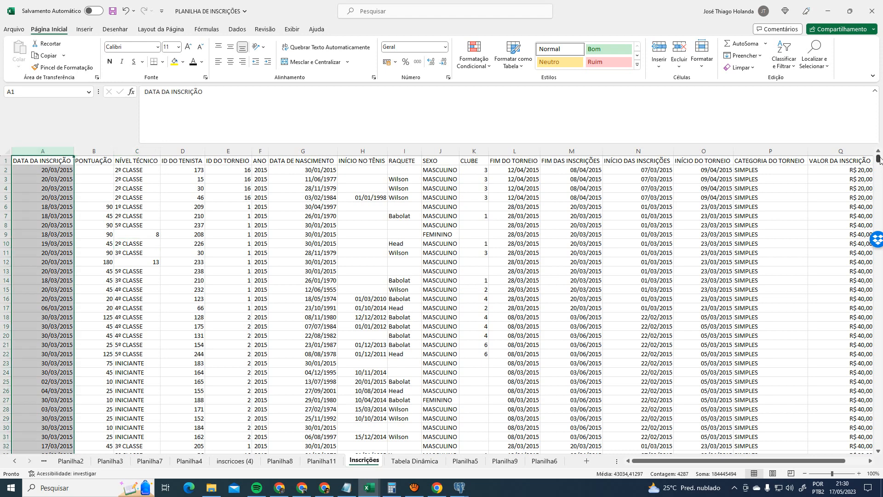
drag(879, 159, 879, 442)
scroll(133, 349, down, 2)
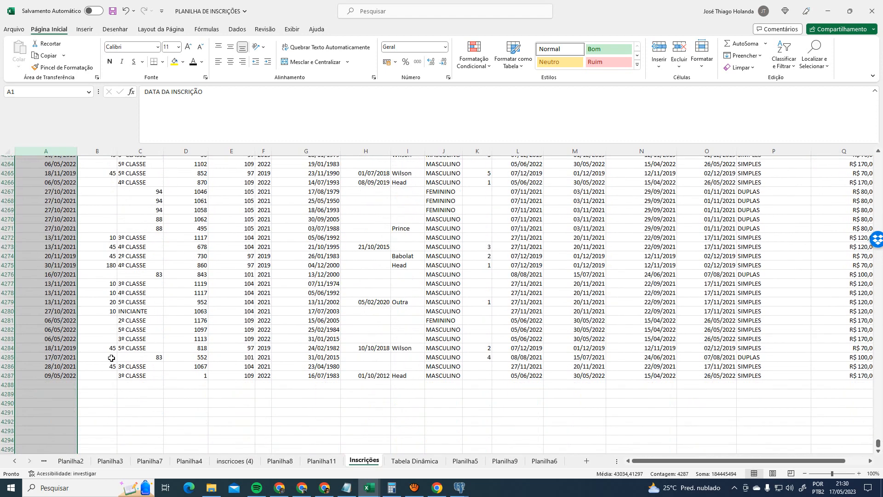
click(50, 385)
text(10)
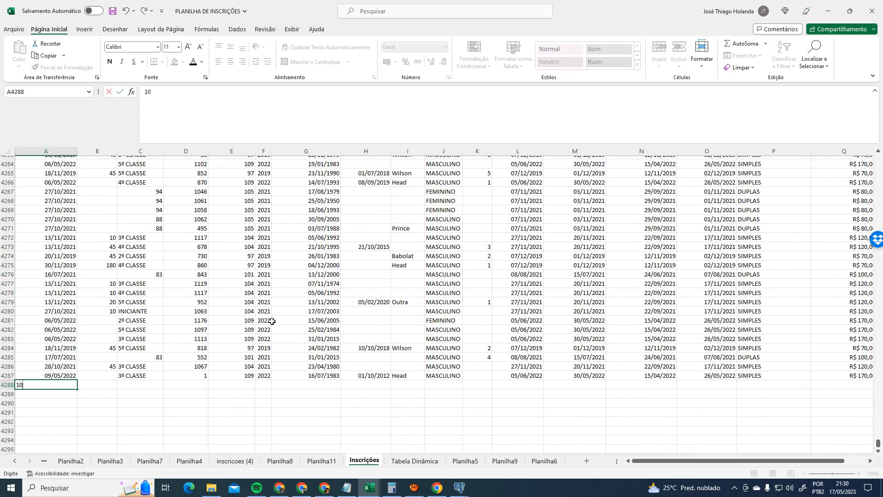
text(/10/2015)
key(Return)
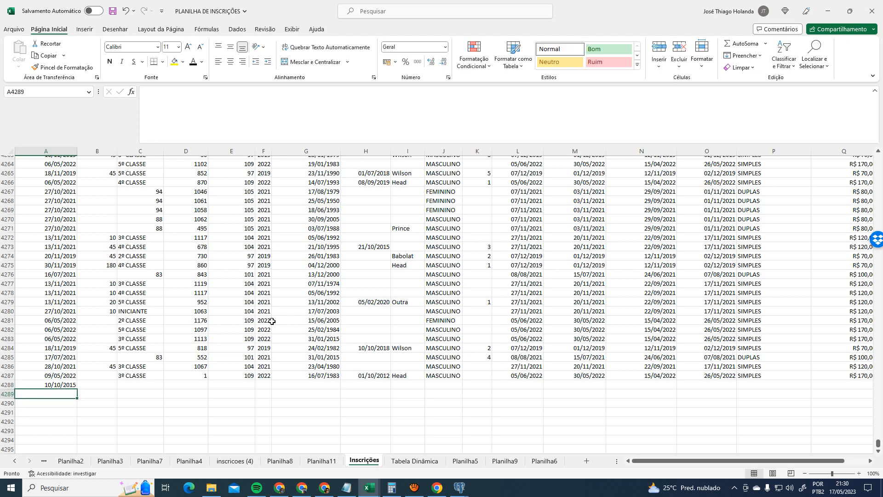
- Check the dashboard count, delete the test entry in row 4288, and review the data rows
click(414, 460)
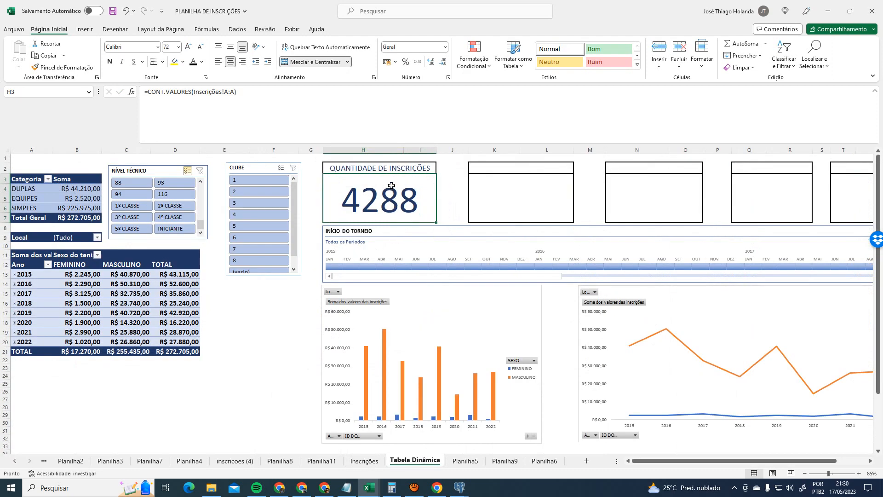
click(368, 461)
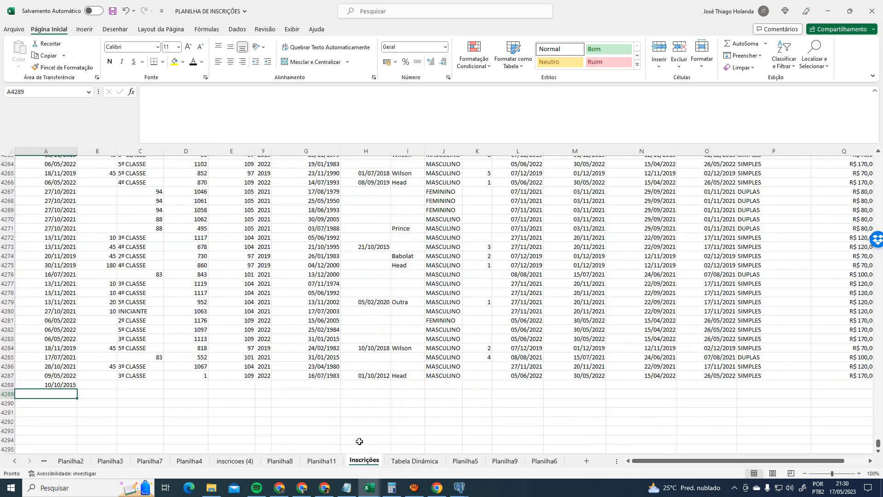
click(63, 385)
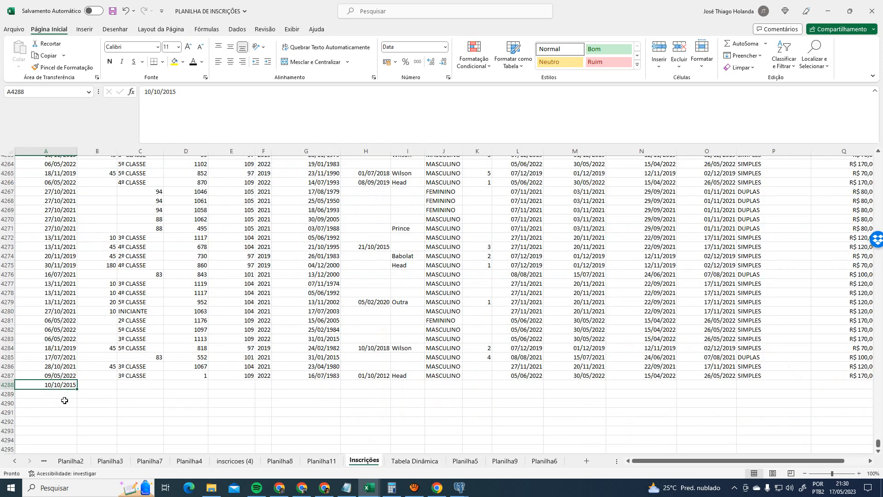
key(Delete)
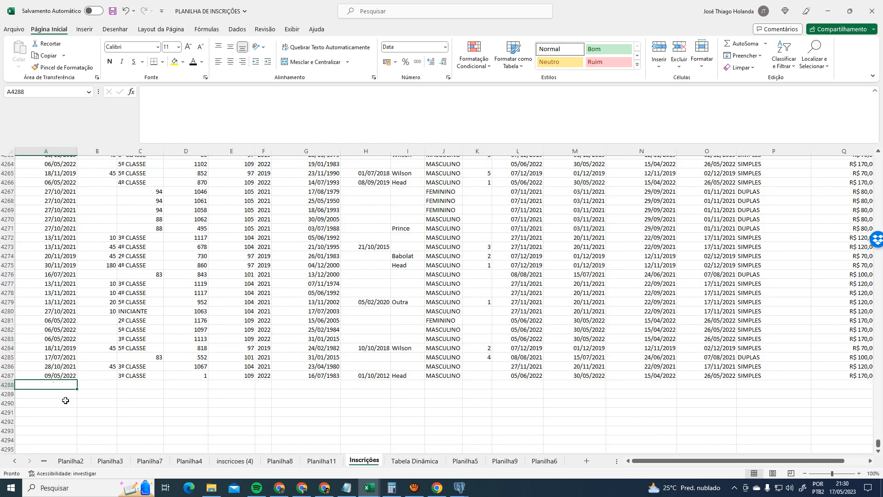
click(414, 461)
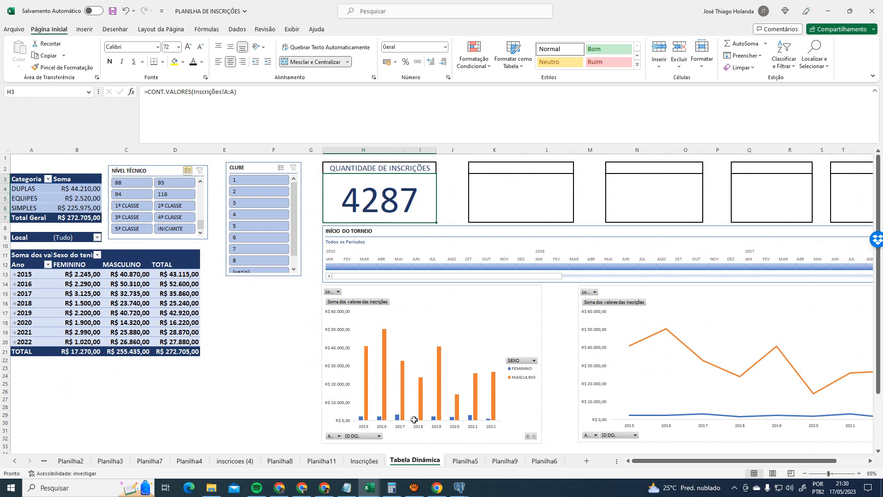
click(370, 462)
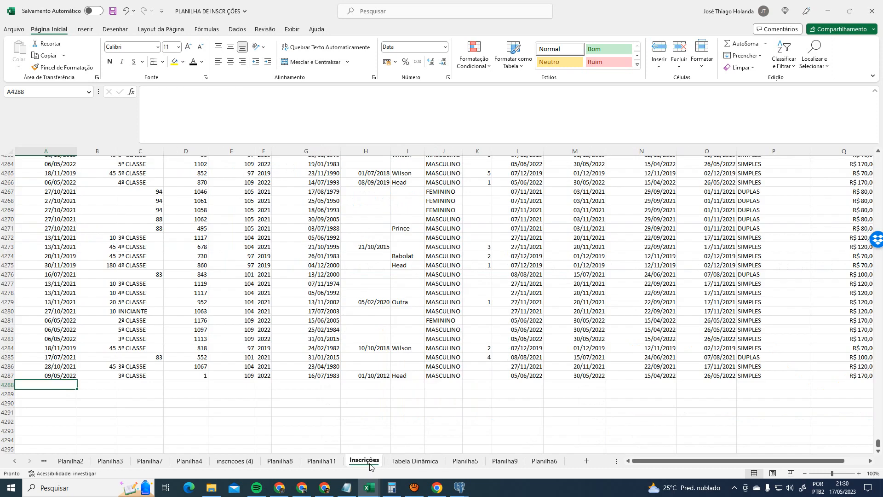
click(42, 378)
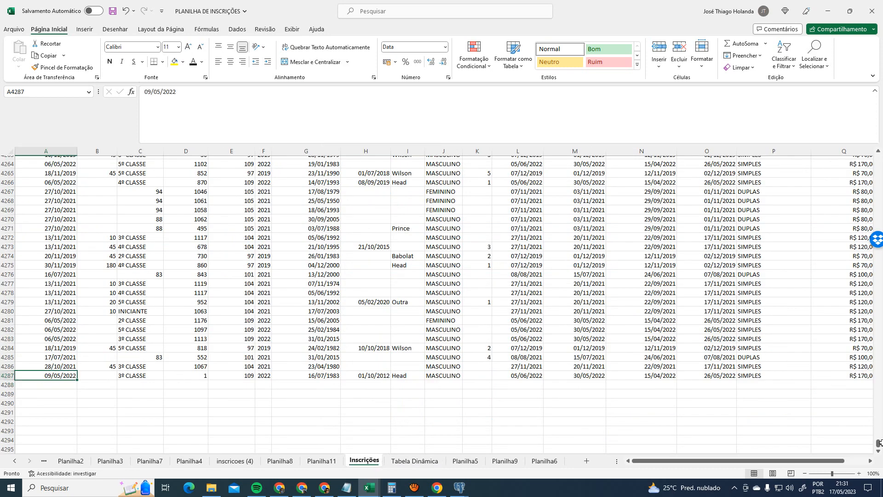
drag(878, 445, 878, 159)
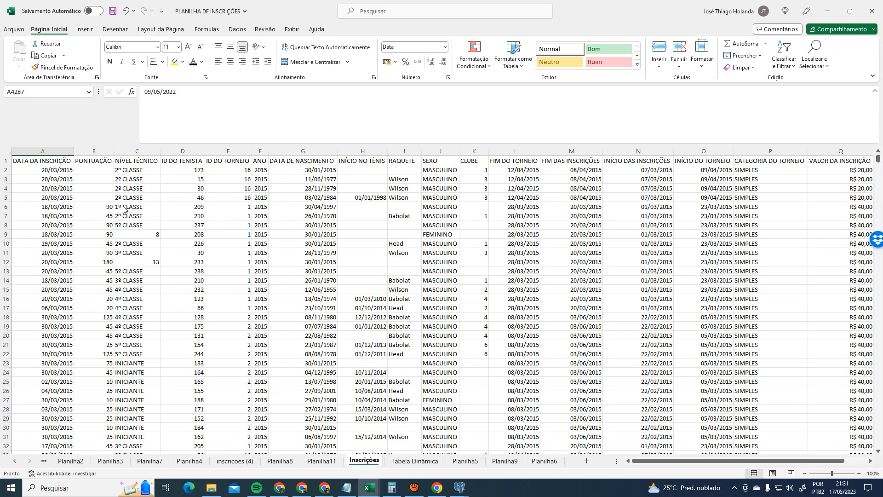
click(47, 170)
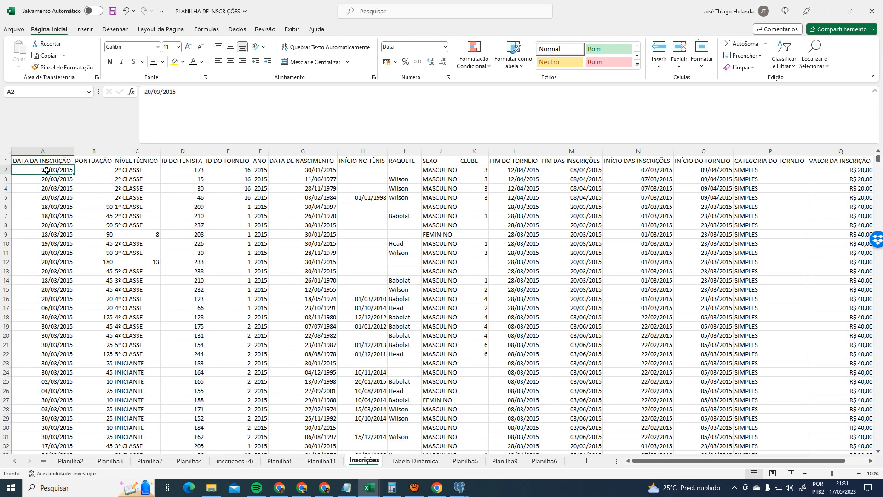
click(44, 160)
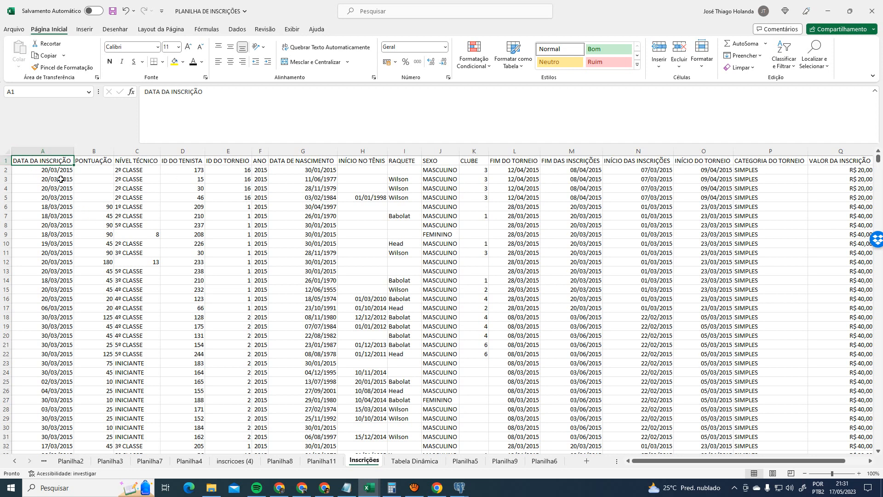
- Change H3 to =CONT.VALORES(Inscrições!A:A)-1 so the card excludes the header and shows 4286
click(414, 460)
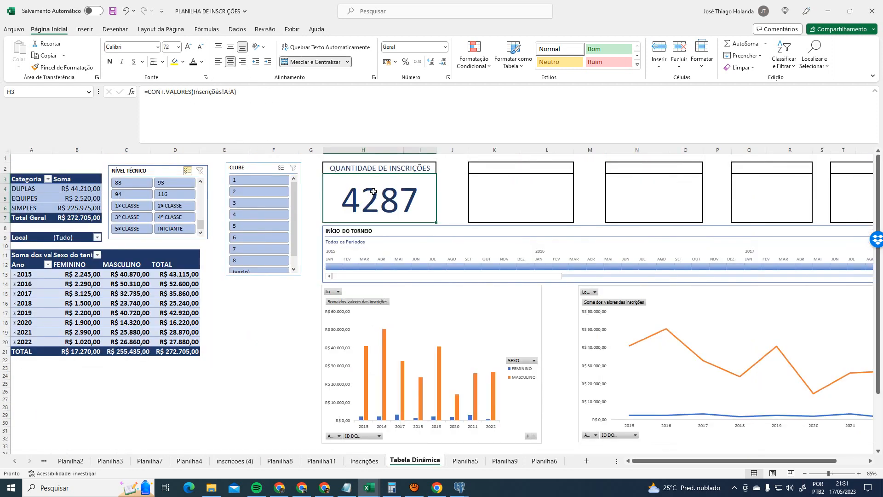
click(262, 97)
text(-1)
key(Return)
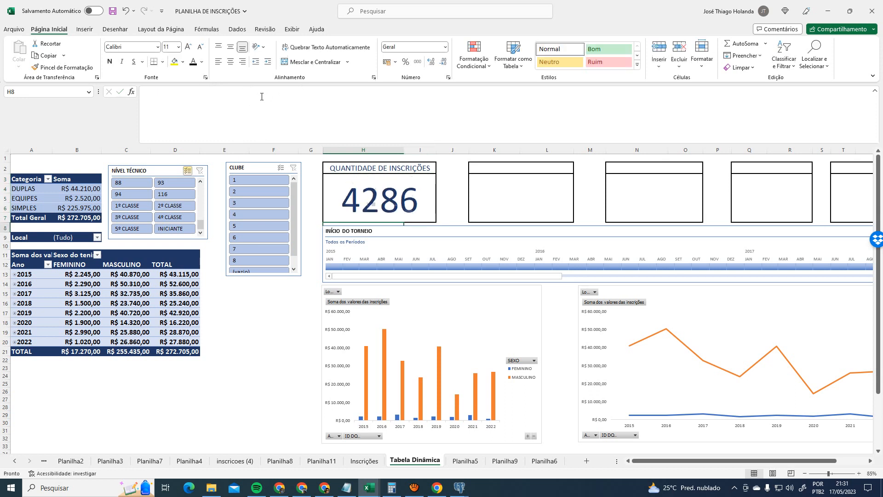
click(397, 197)
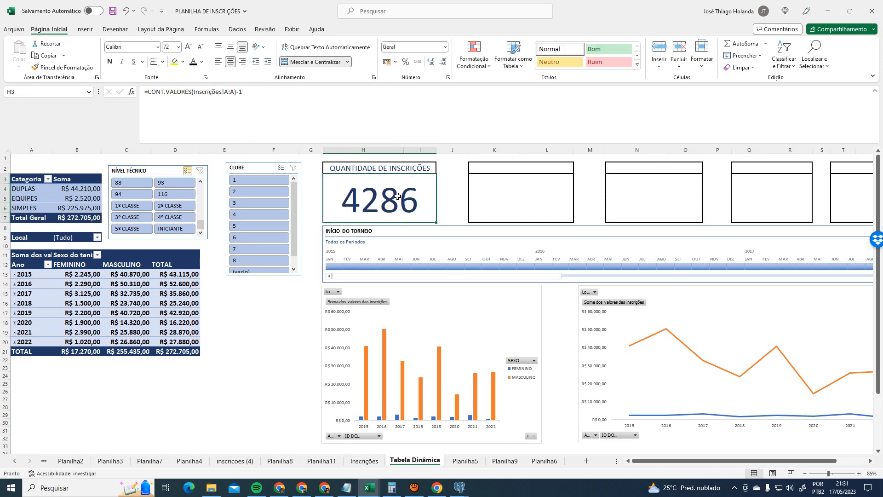
click(504, 195)
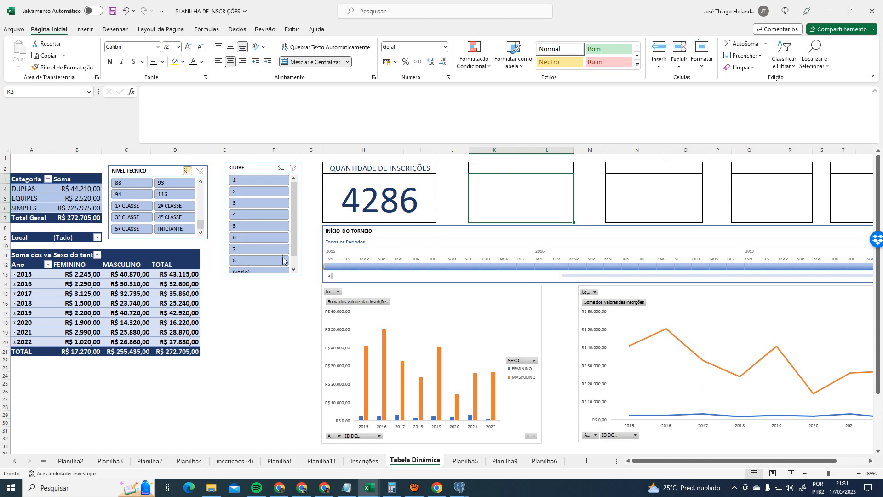
- Make the CLUBE slicer shorter
click(256, 276)
drag(262, 275, 265, 266)
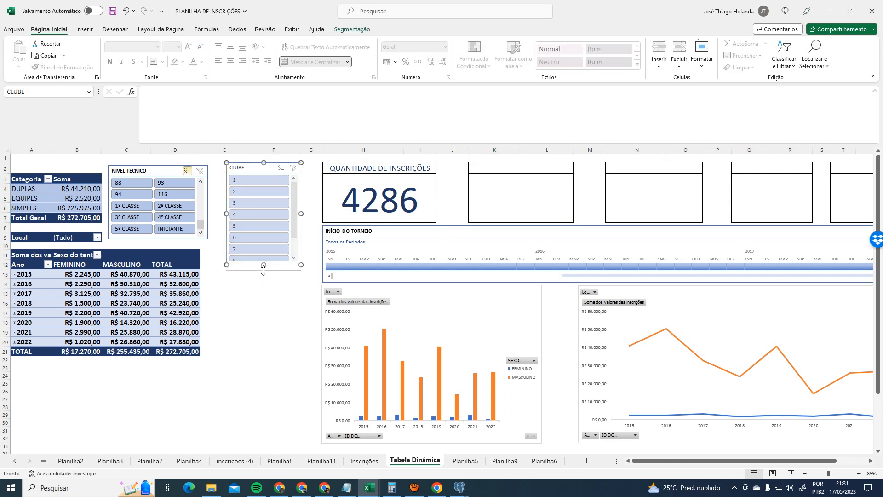
click(267, 283)
- Review the empty KPI card boxes and compare them with the Planilha5 reference dashboard
click(542, 187)
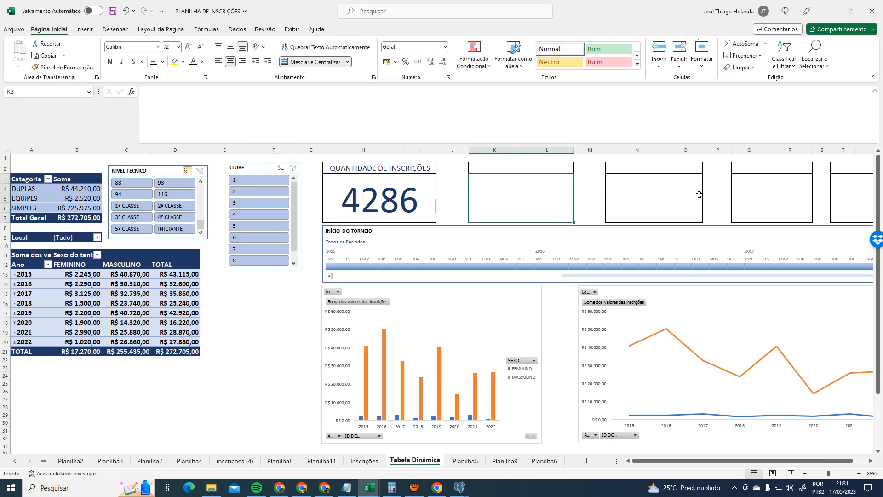
click(701, 195)
click(801, 196)
click(851, 195)
click(459, 465)
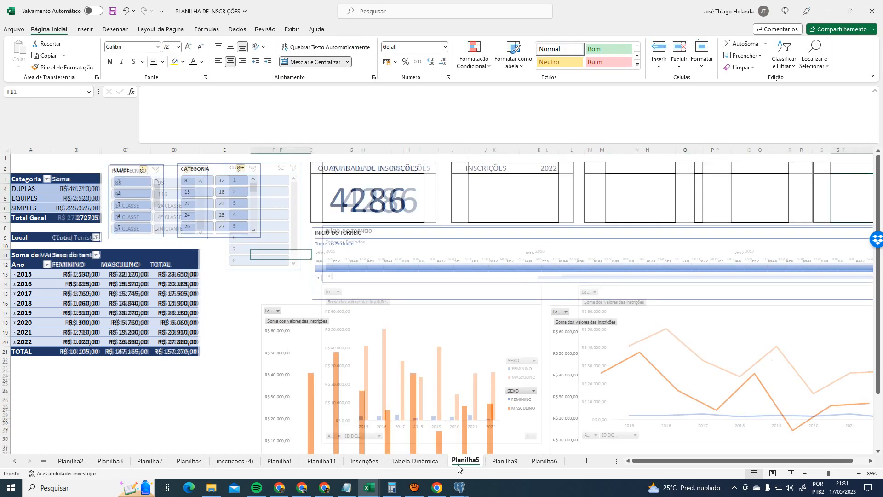
click(427, 461)
- Compare Planilha5 and Planilha9 with the dashboard, scrolling through Planilha5
click(476, 465)
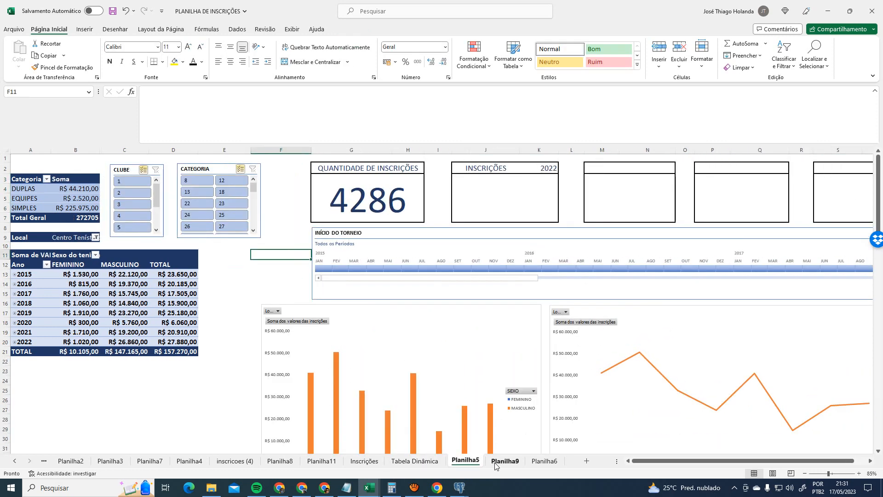
click(496, 462)
click(441, 462)
click(461, 462)
click(250, 284)
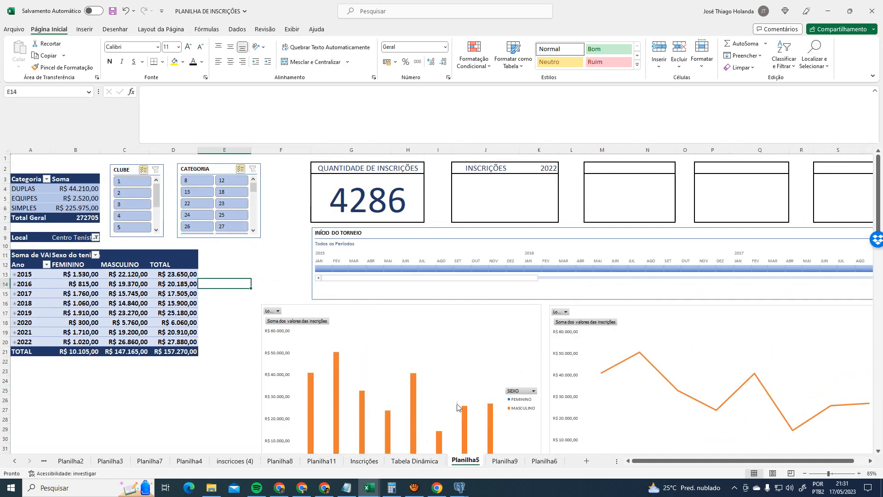
scroll(460, 400, down, 3)
scroll(477, 395, down, 5)
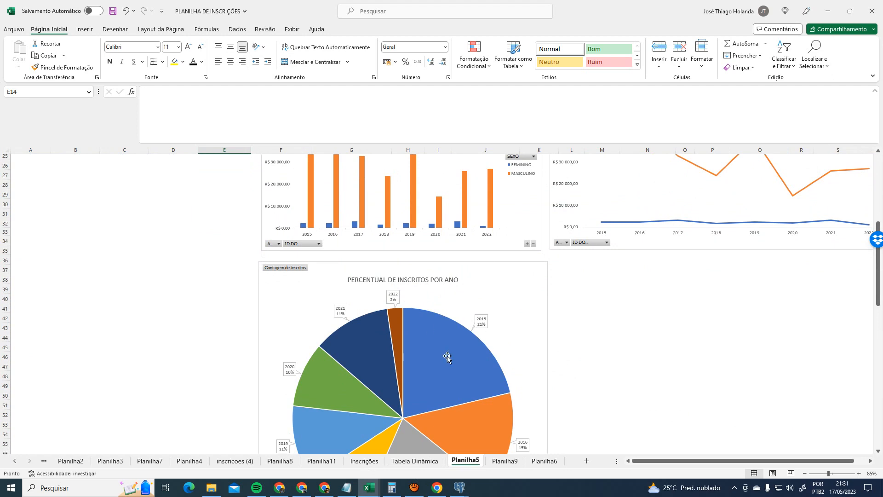
scroll(458, 368, up, 8)
- Switch between Planilha5, Planilha9 and Tabela Dinâmica again, ending on the dashboard
click(414, 462)
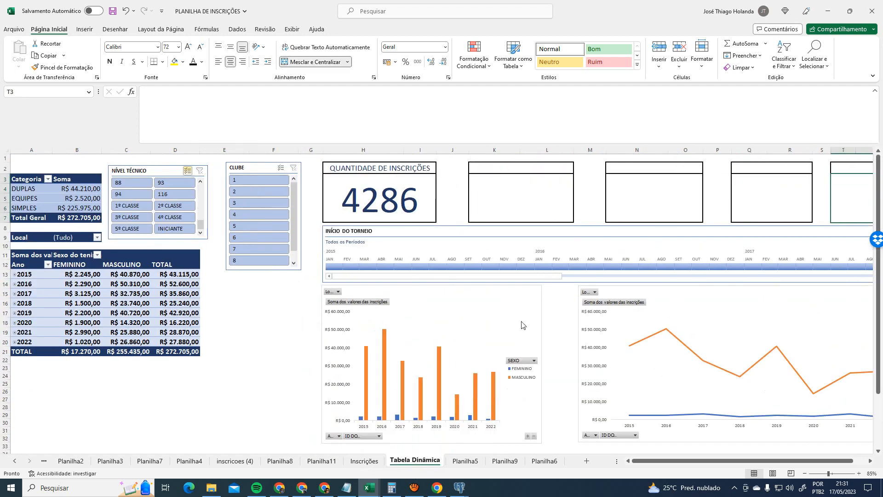
click(465, 462)
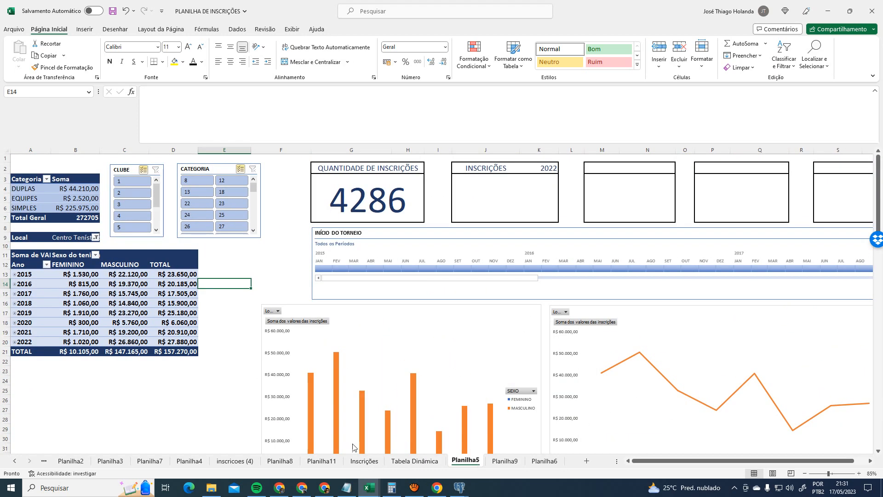
click(415, 461)
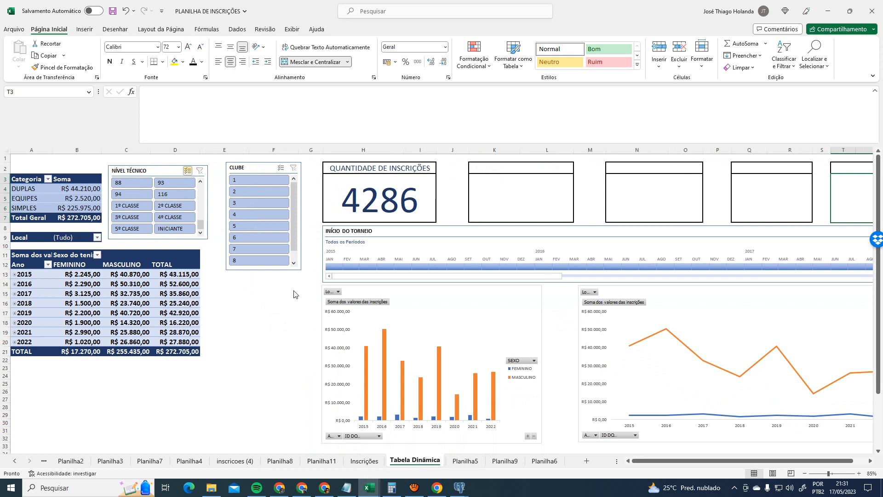
click(466, 460)
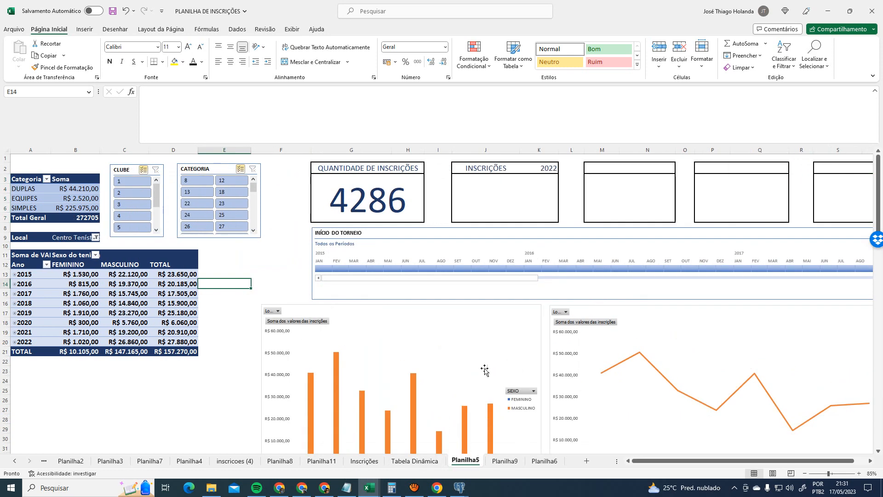
scroll(492, 368, down, 5)
scroll(506, 437, up, 5)
click(506, 461)
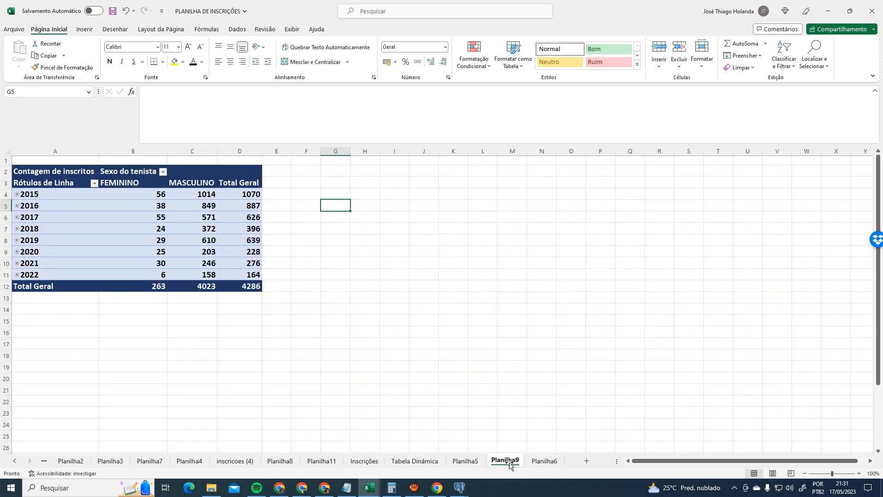
click(414, 461)
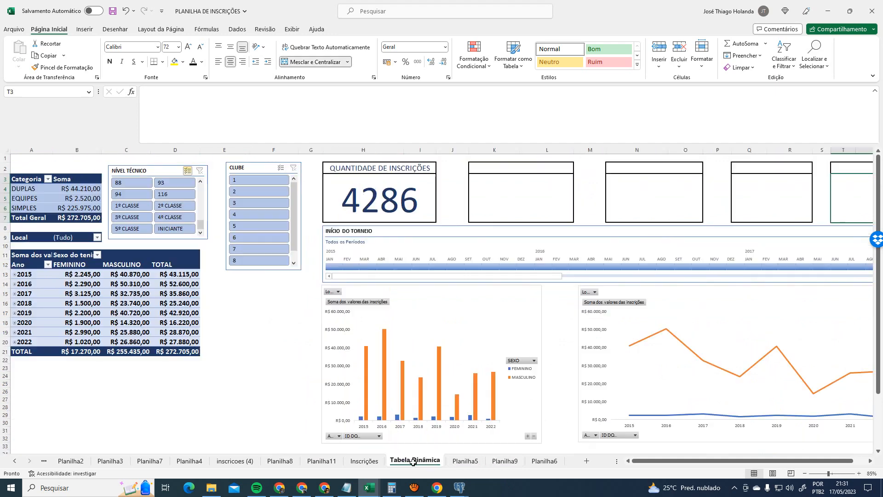
click(245, 305)
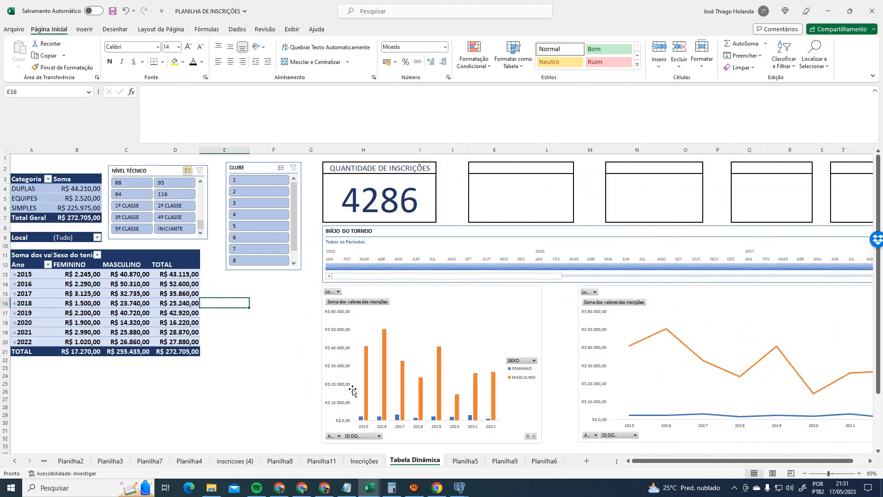
- Select the year pivot and view the Design tab's Subtotais choices without changing anything
click(43, 278)
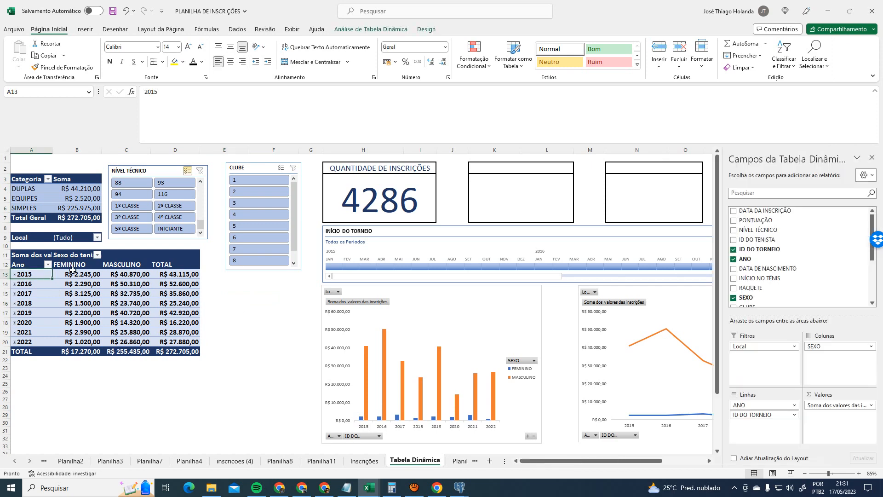
click(126, 250)
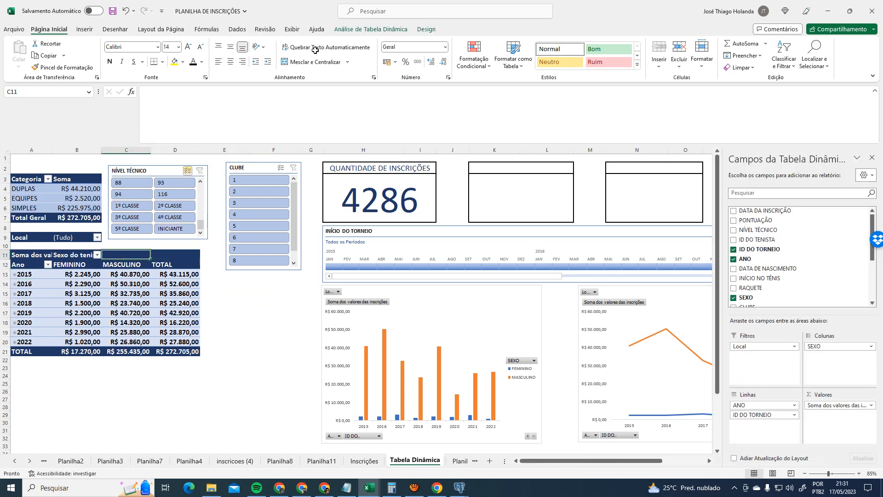
click(371, 30)
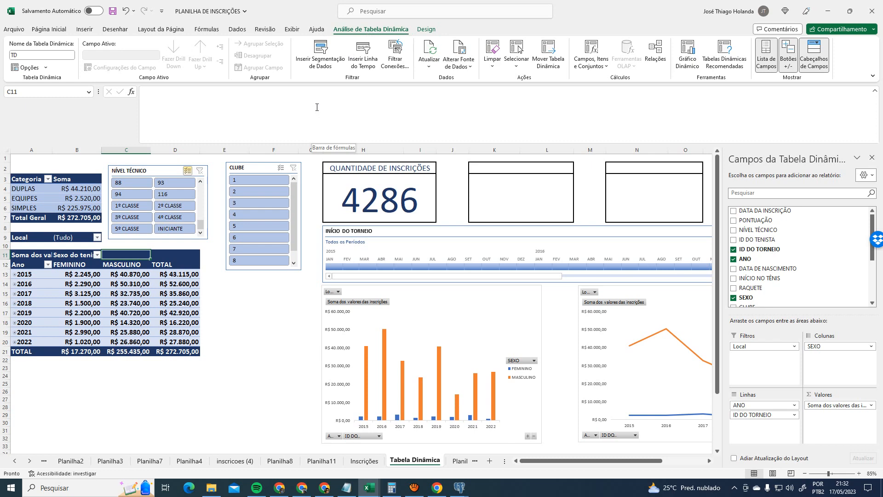
click(429, 30)
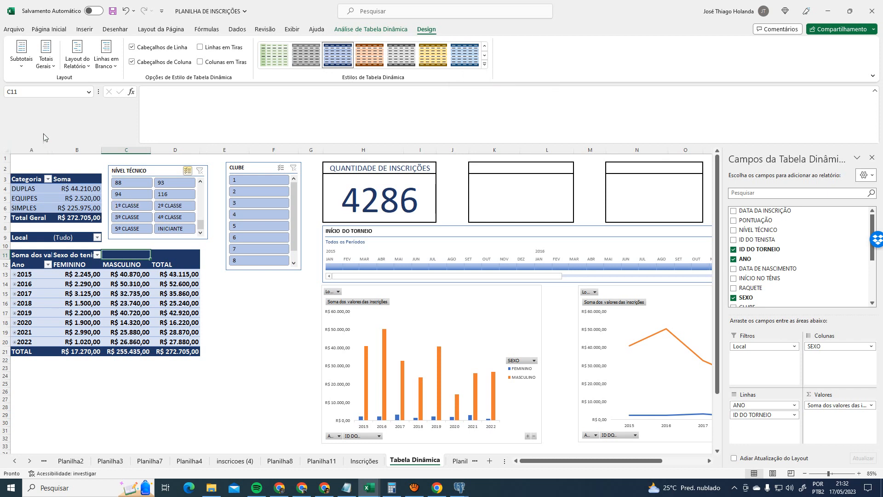
click(21, 70)
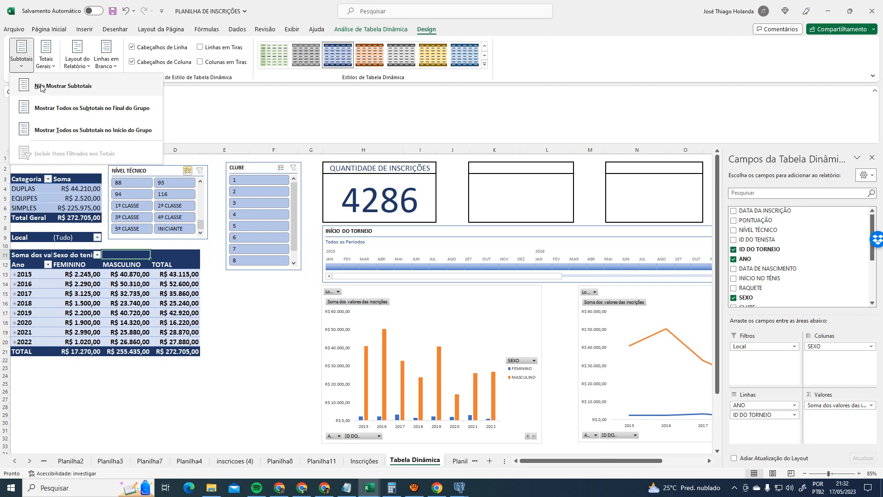
click(263, 309)
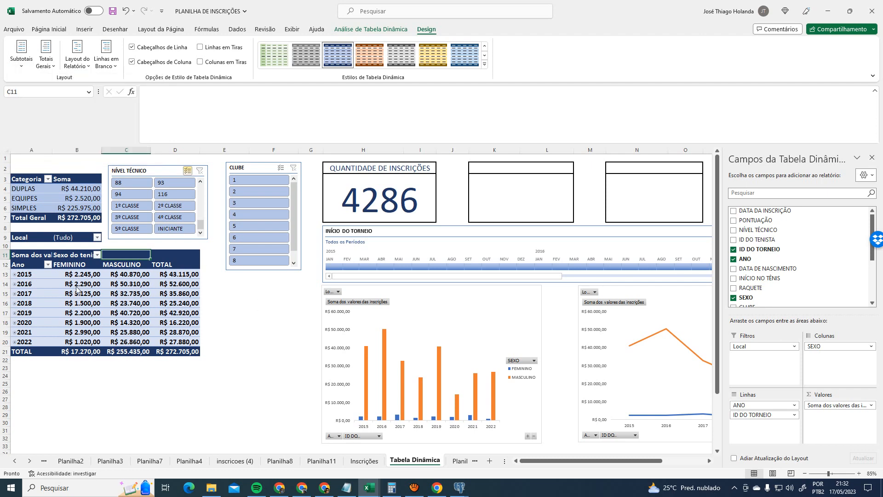
- Set the pivot to show each year's subtotal at the bottom of its group and expand 2015
double_click(14, 274)
scroll(152, 364, down, 3)
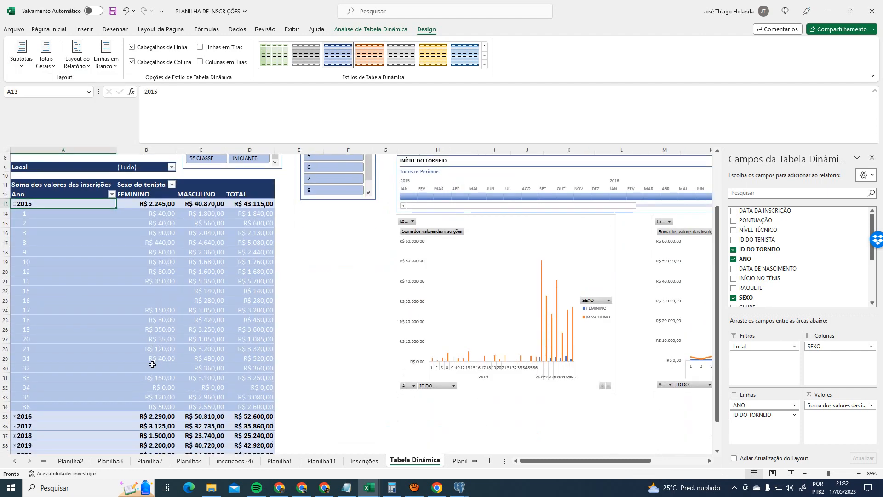
scroll(153, 365, up, 1)
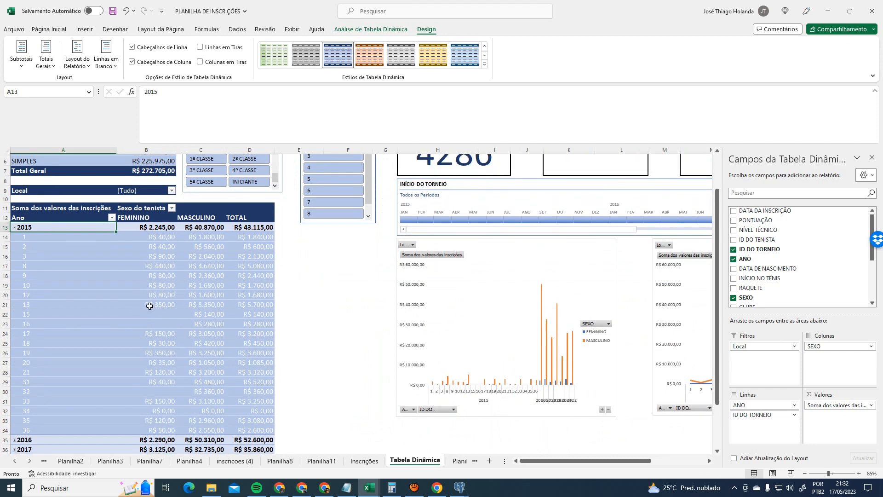
click(15, 227)
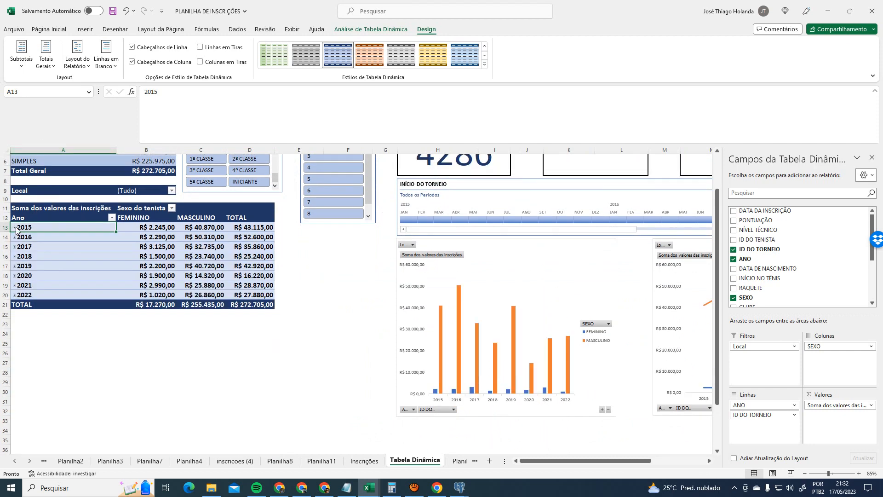
click(21, 57)
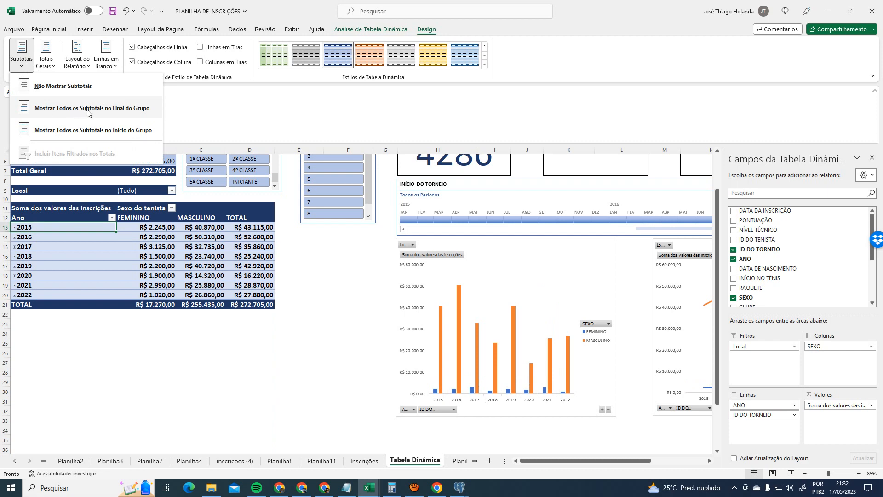
click(115, 112)
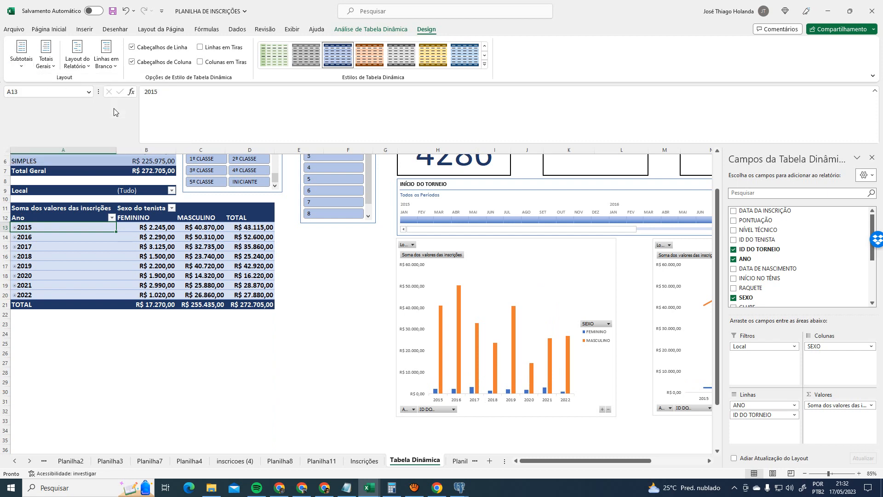
scroll(144, 273, up, 2)
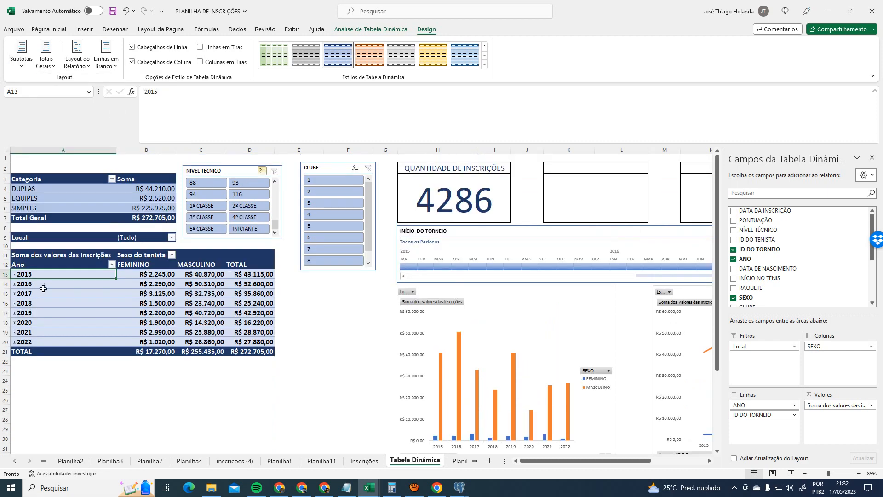
click(14, 275)
scroll(75, 306, down, 3)
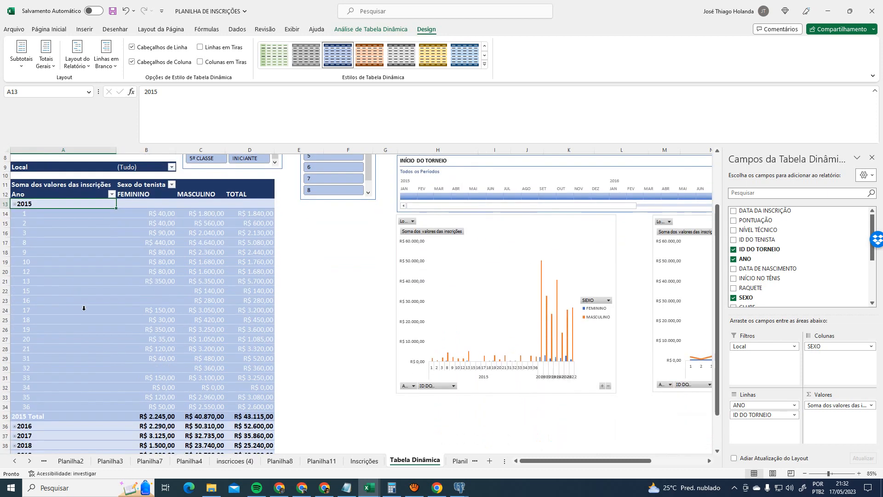
scroll(114, 400, up, 3)
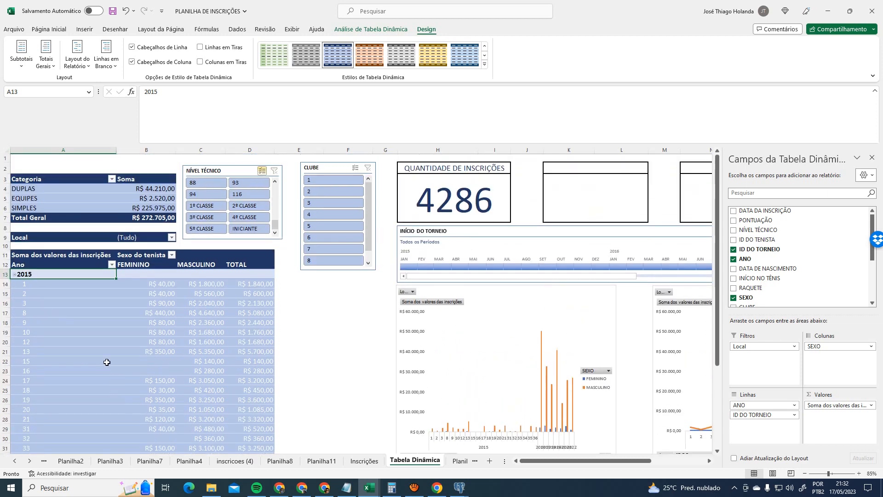
scroll(47, 275, down, 3)
click(40, 419)
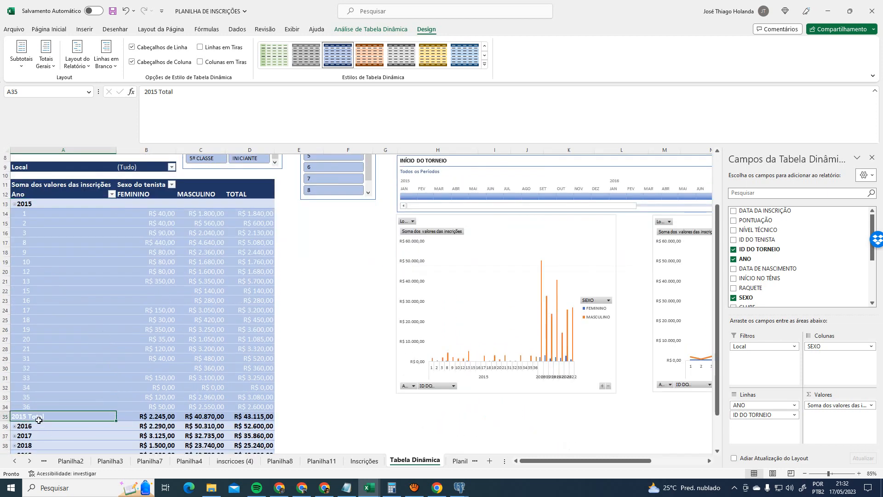
- Inspect the 2015 FEMININO and total subtotal values, then collapse the 2015 group
click(49, 29)
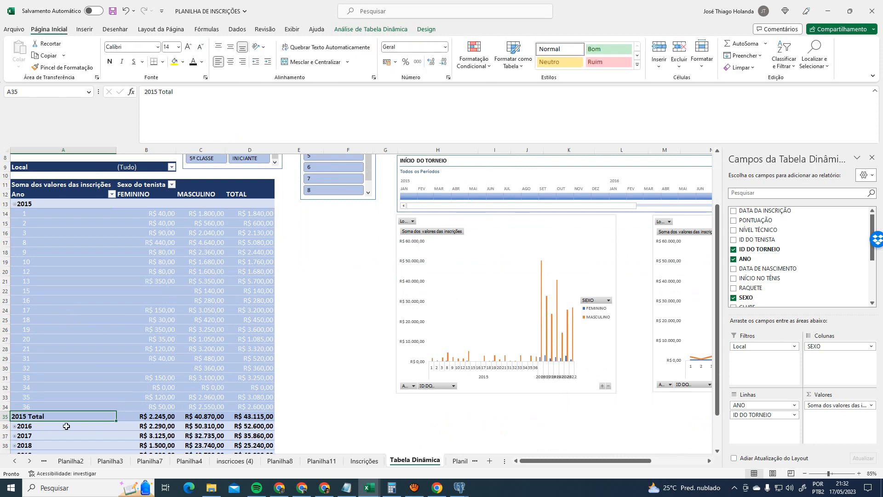
click(152, 417)
key(Right)
key(Right)
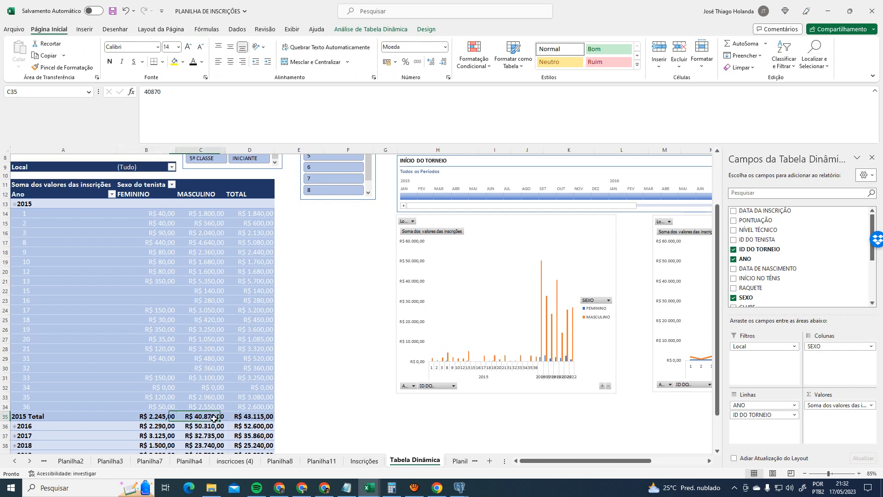
scroll(250, 374, up, 1)
scroll(164, 242, up, 1)
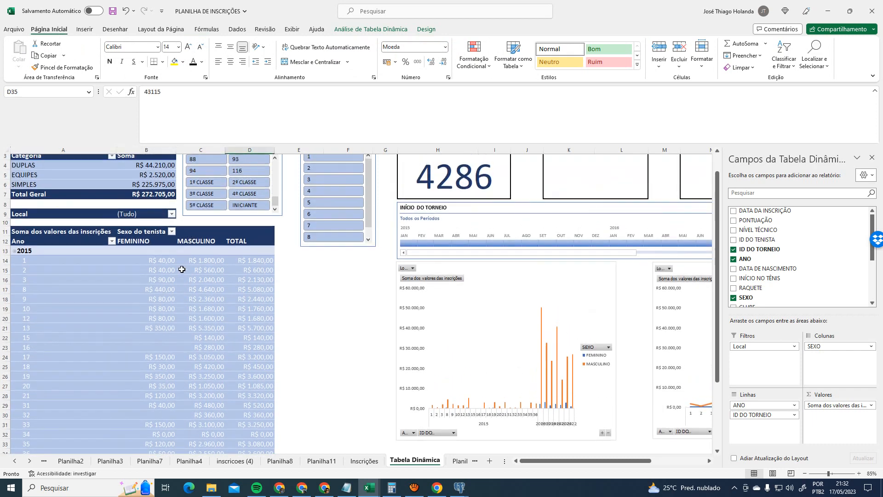
scroll(115, 299, down, 2)
scroll(72, 256, up, 1)
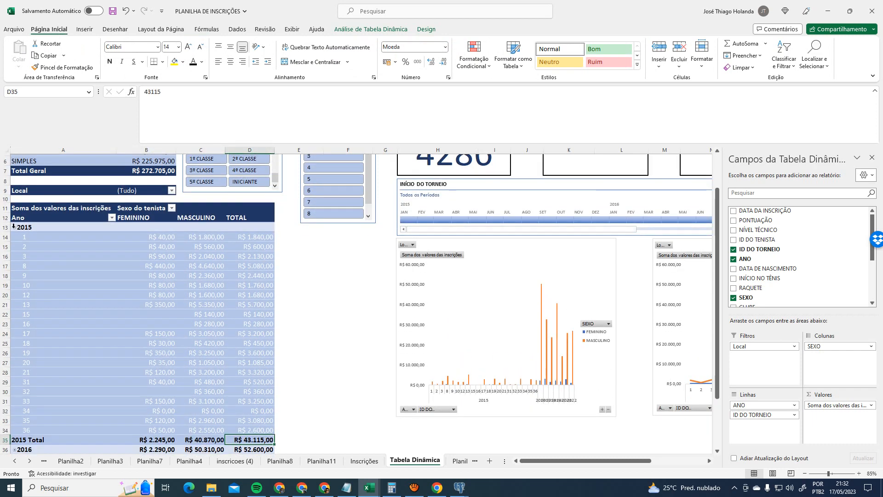
click(15, 227)
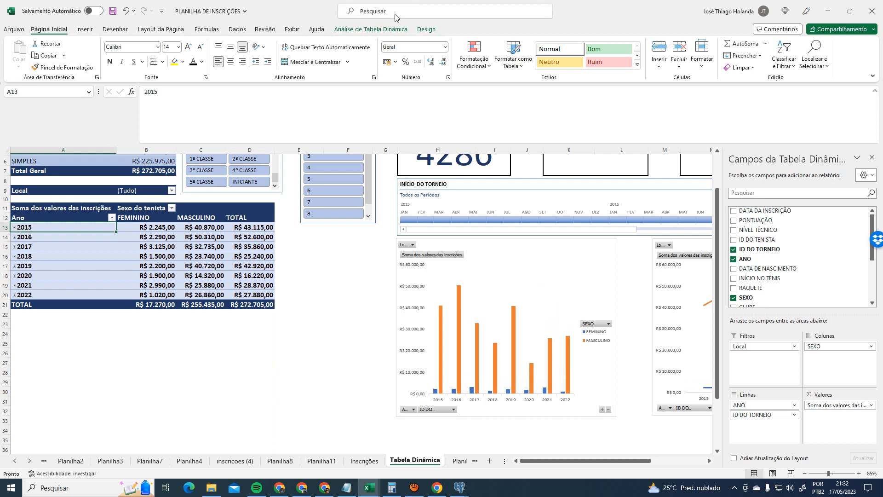
- Hide all pivot subtotals and collapse 2015 into one summary row
click(371, 29)
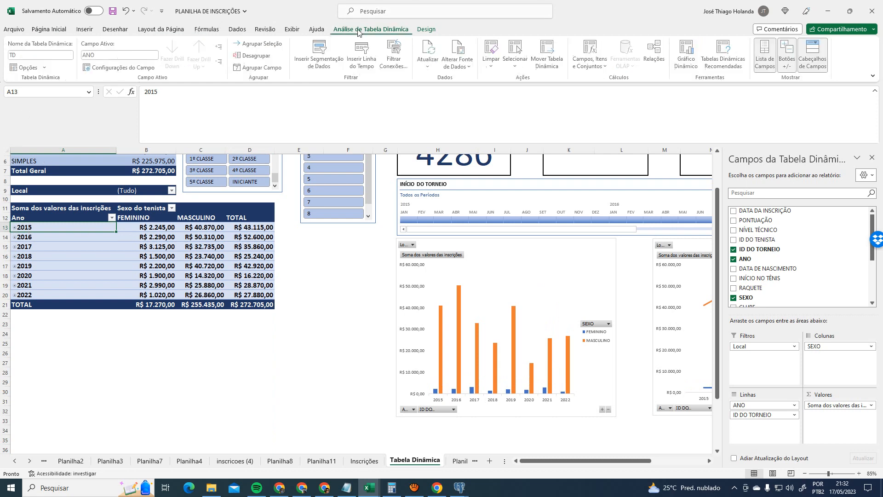
click(427, 29)
click(21, 57)
click(48, 84)
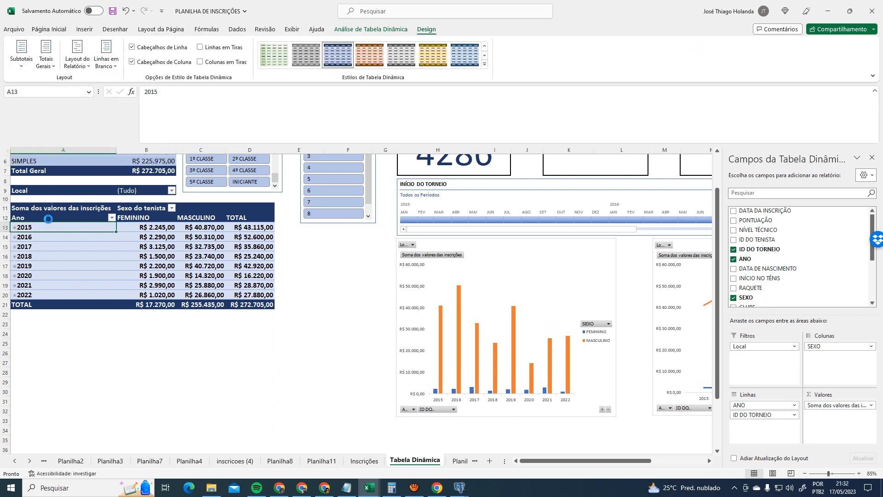
click(14, 227)
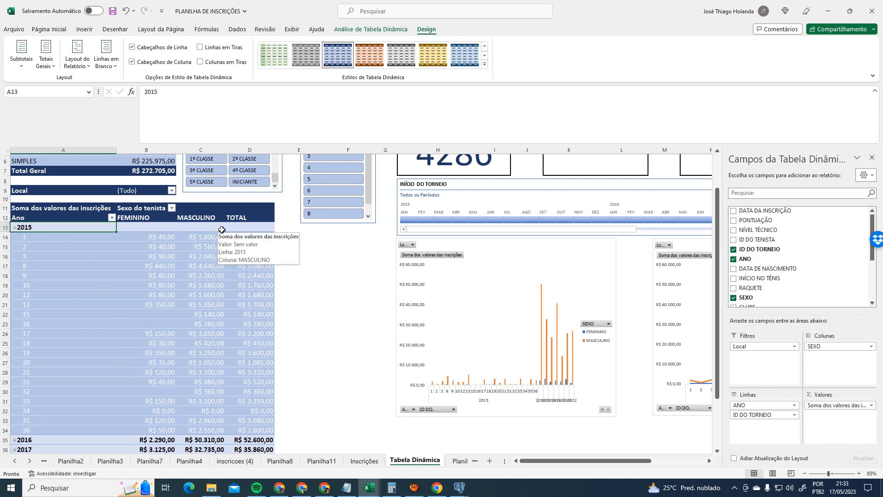
click(13, 228)
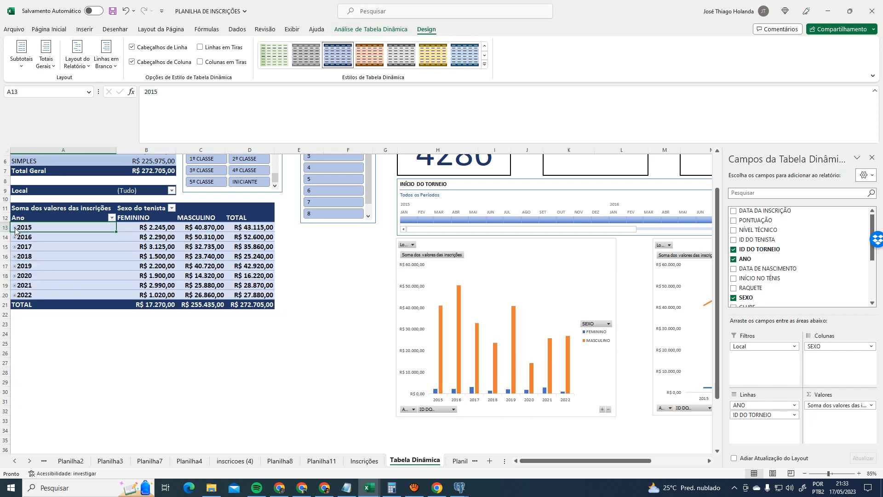
click(419, 492)
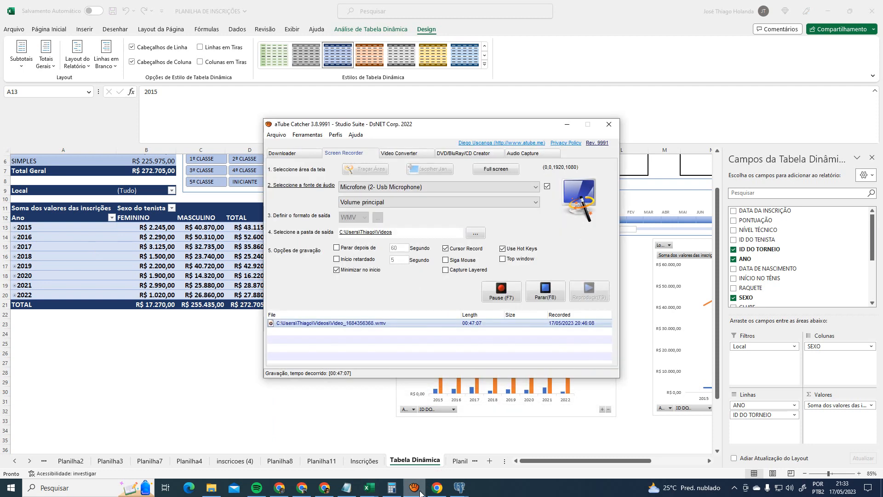
click(413, 487)
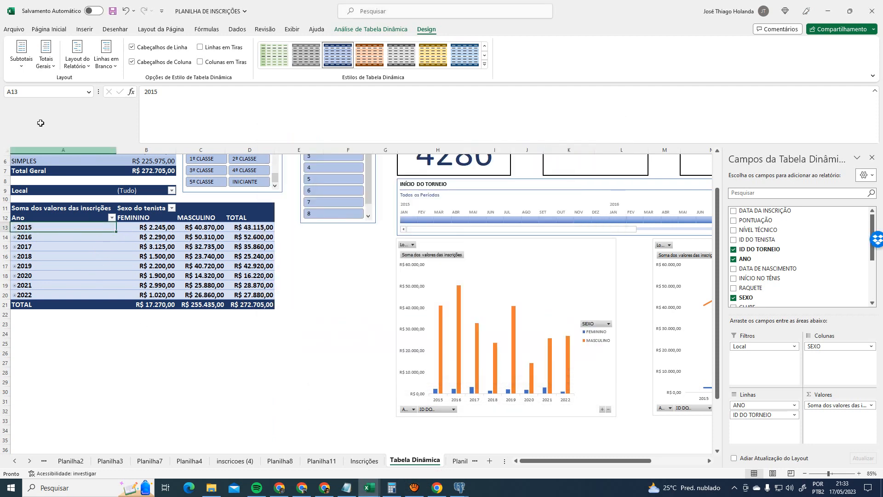
- Dismiss the subtotal options and expand, then collapse, 2015's tournament rows
click(27, 65)
click(105, 237)
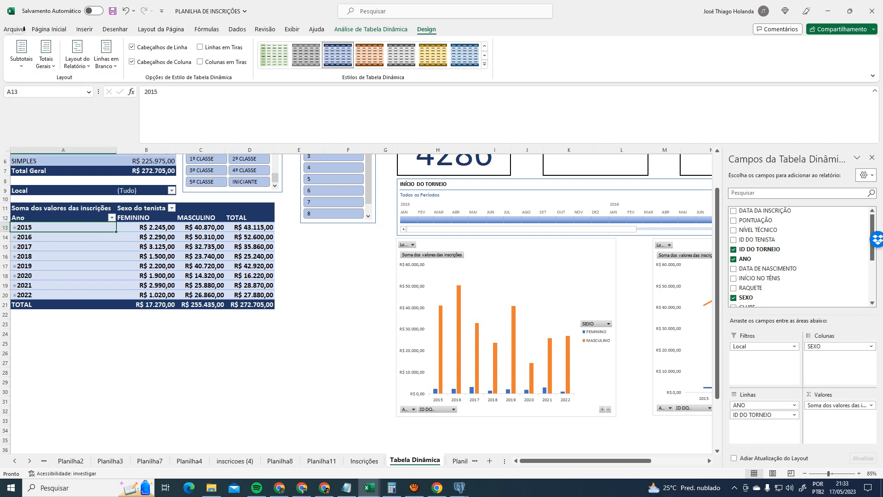
click(21, 57)
click(45, 131)
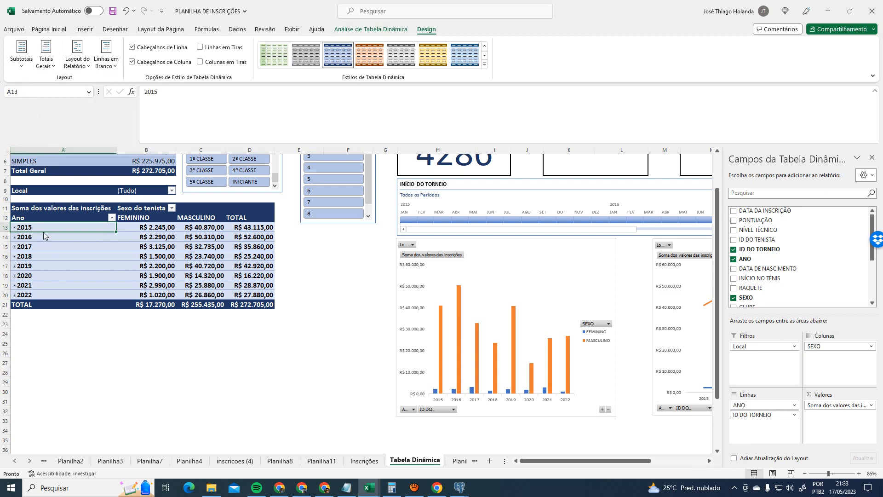
click(14, 227)
click(15, 228)
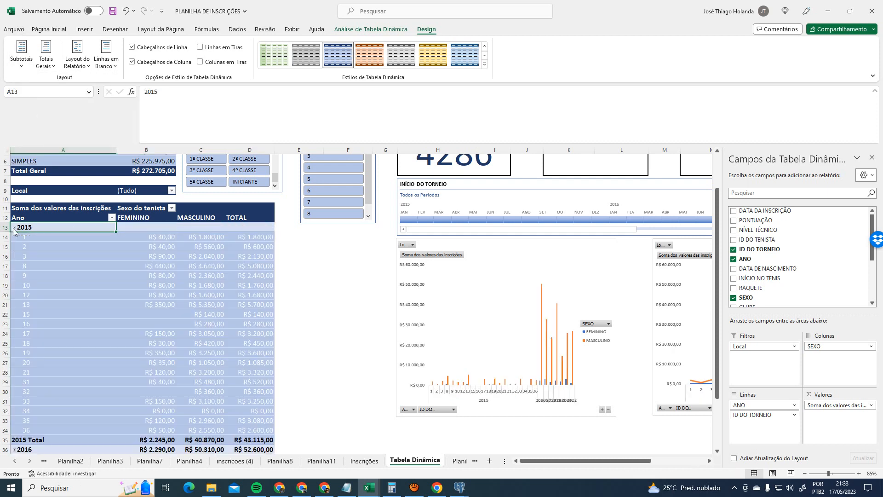
scroll(62, 445, down, 2)
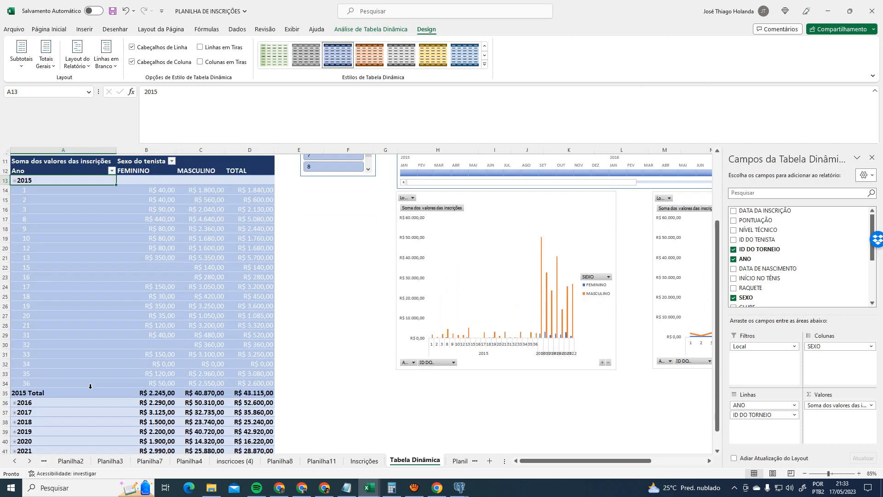
click(14, 180)
- Expand 2016 to check its Total row, then leave 2015 and 2016 collapsed
click(15, 190)
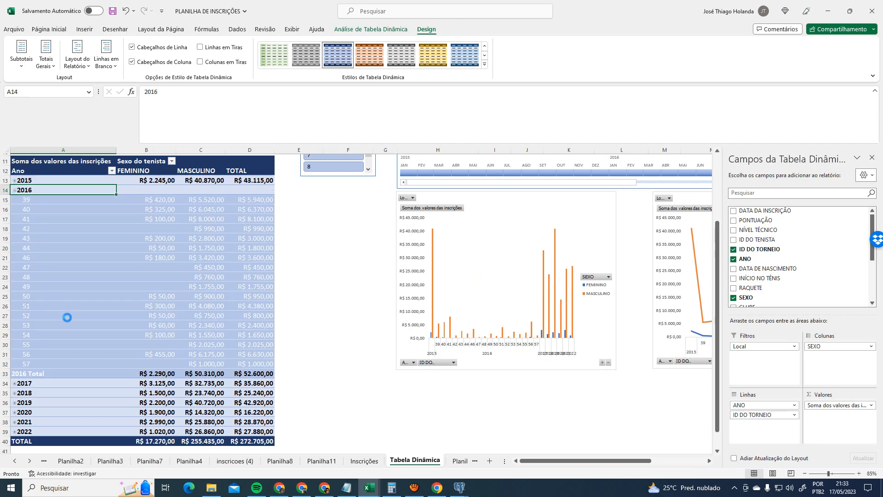
click(45, 377)
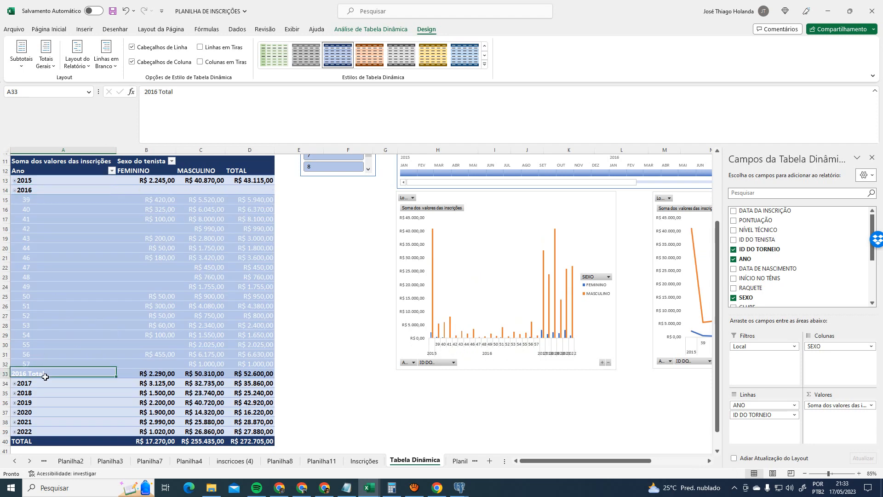
click(60, 33)
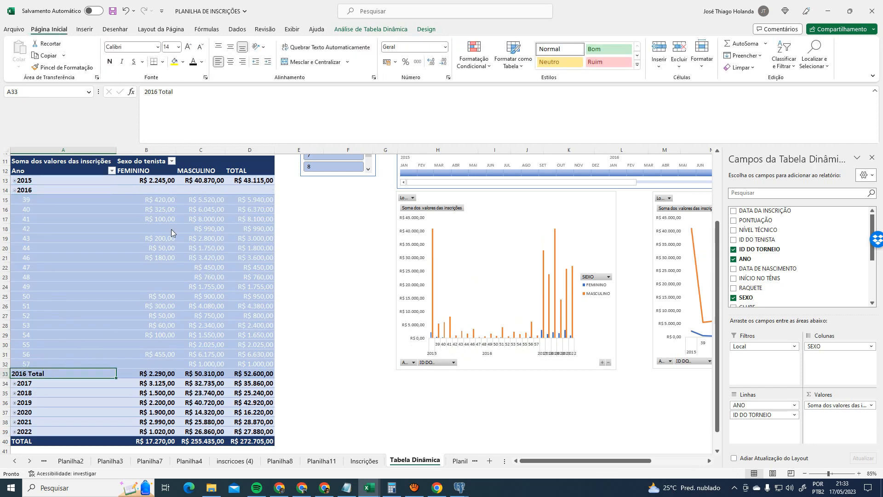
click(150, 286)
scroll(86, 238, up, 2)
click(14, 237)
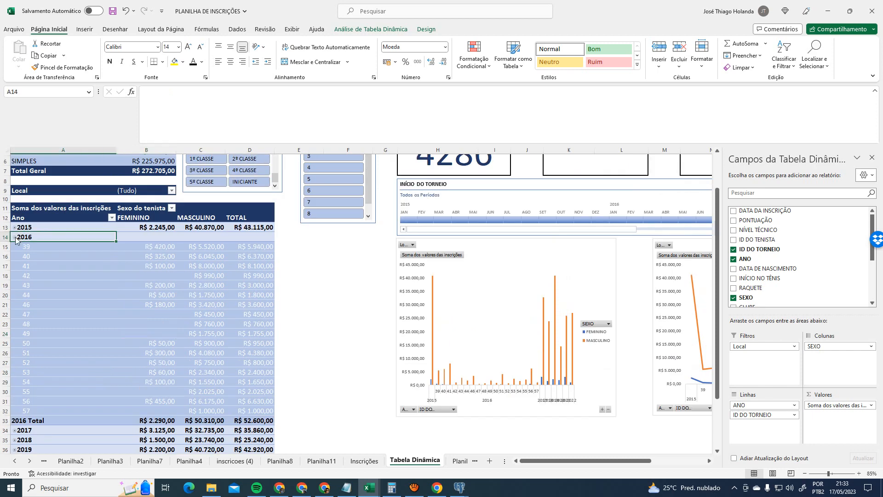
click(17, 227)
click(14, 227)
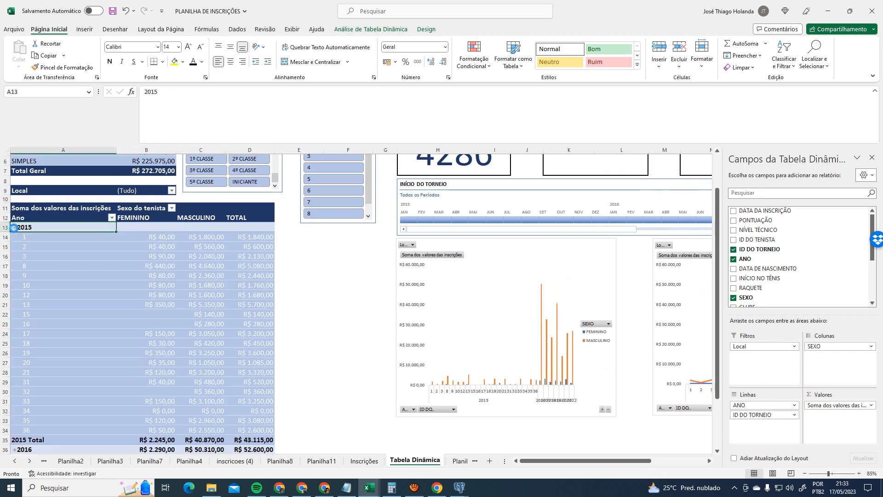
click(14, 227)
- Expand 2017, 2018 and 2019 into their tournament ID rows
click(14, 247)
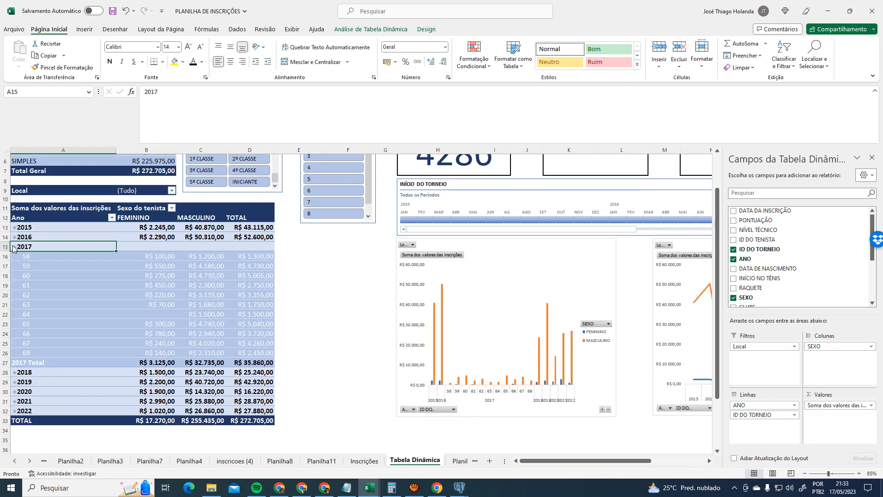
click(49, 364)
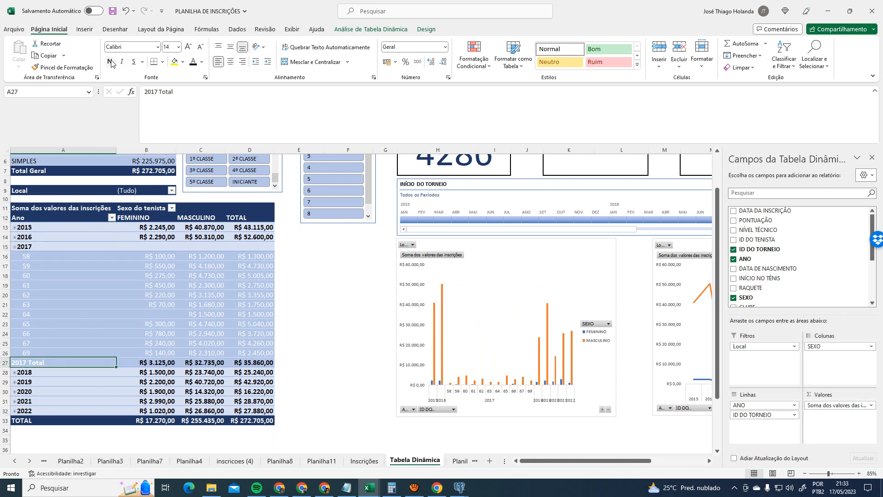
click(15, 372)
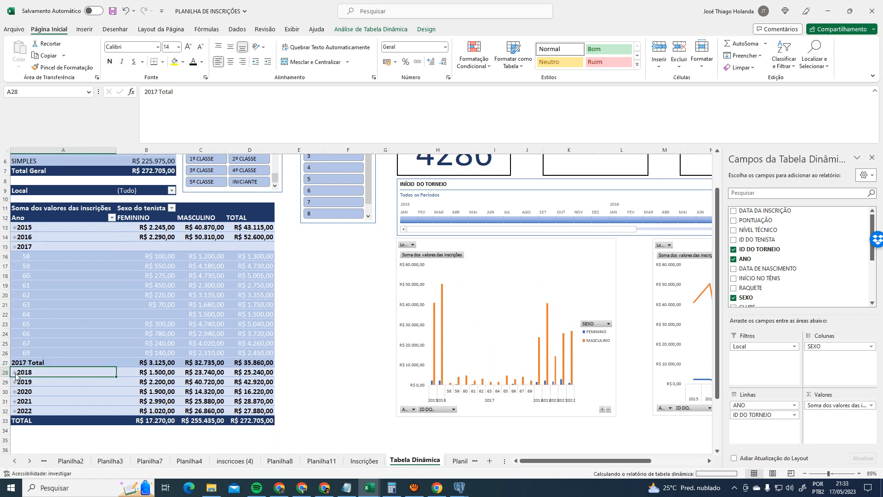
click(31, 441)
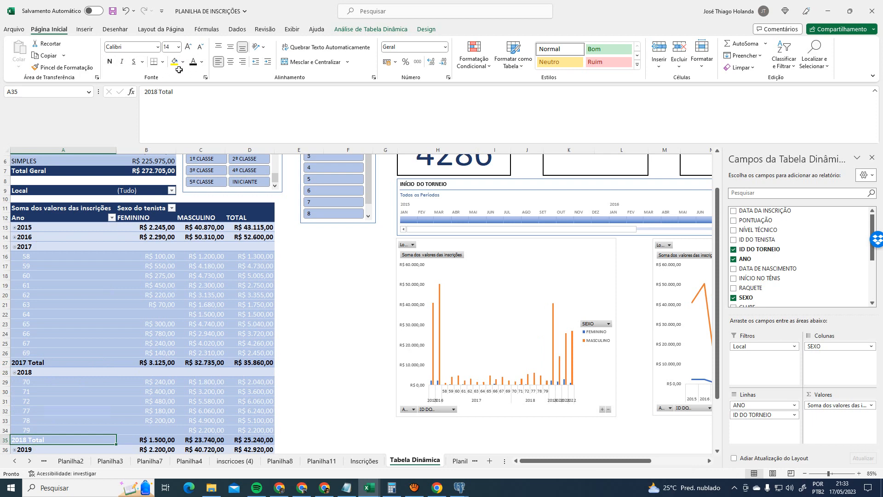
scroll(37, 409, down, 2)
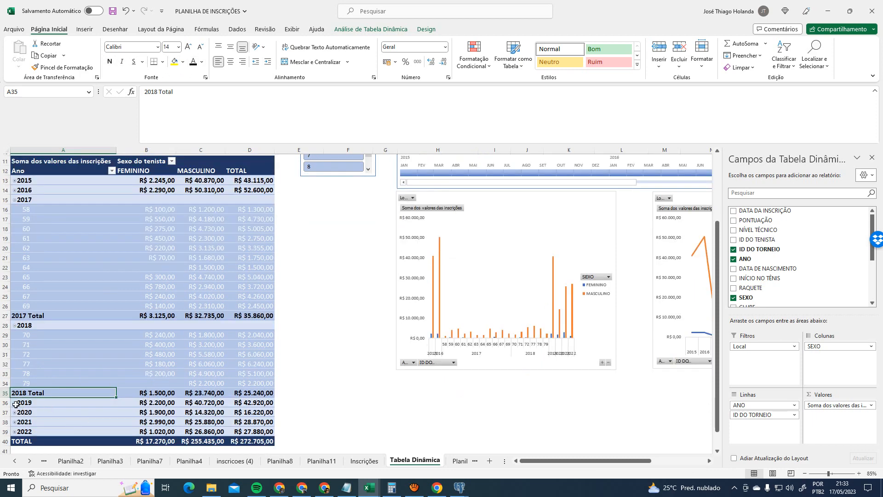
click(15, 403)
scroll(99, 412, down, 3)
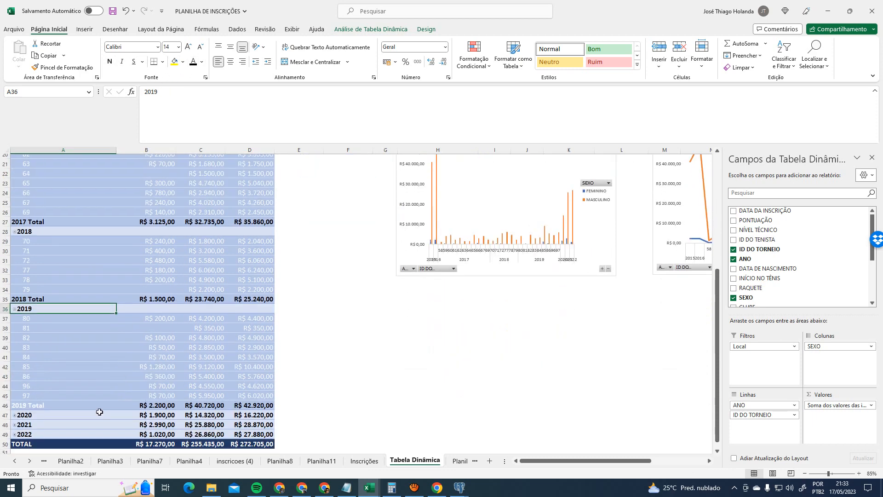
click(74, 403)
scroll(21, 405, down, 3)
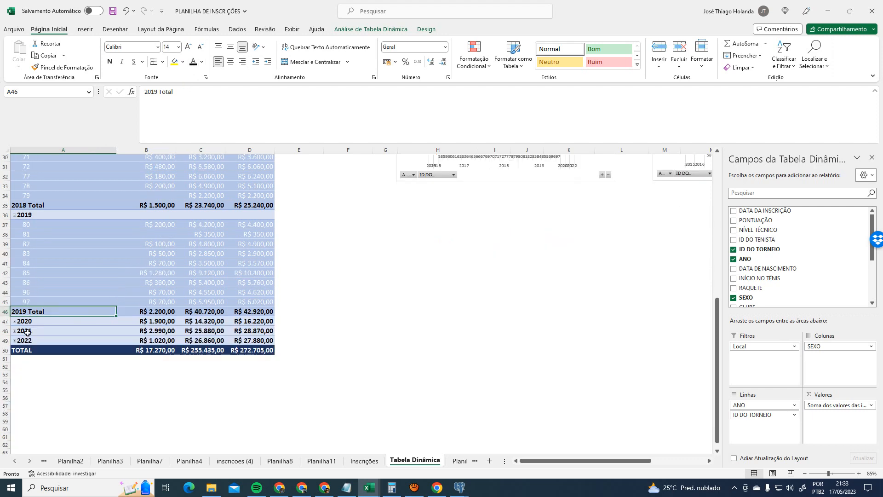
- Expand 2020, 2021 and 2022 into tournament rows, checking each year's Total
click(14, 321)
click(65, 357)
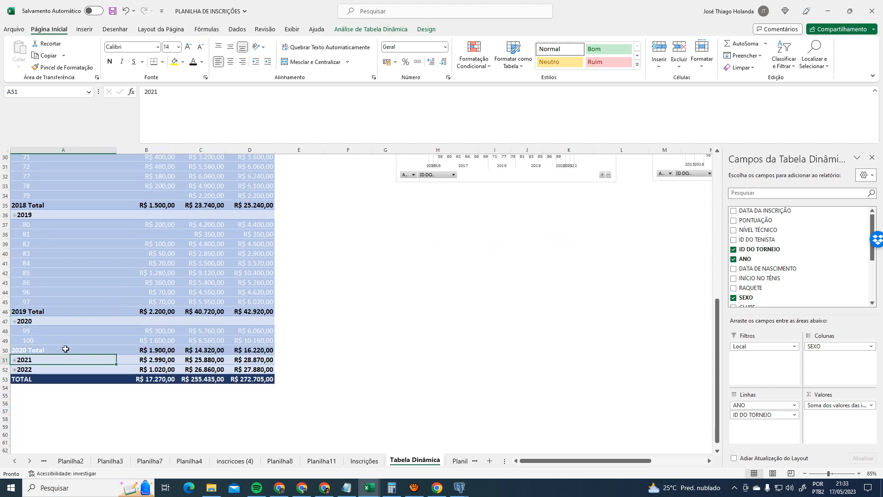
click(65, 349)
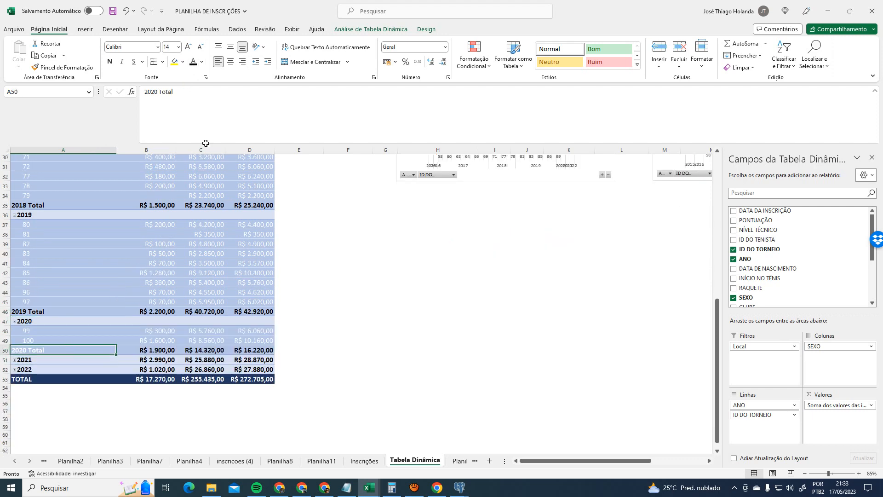
click(16, 360)
click(63, 431)
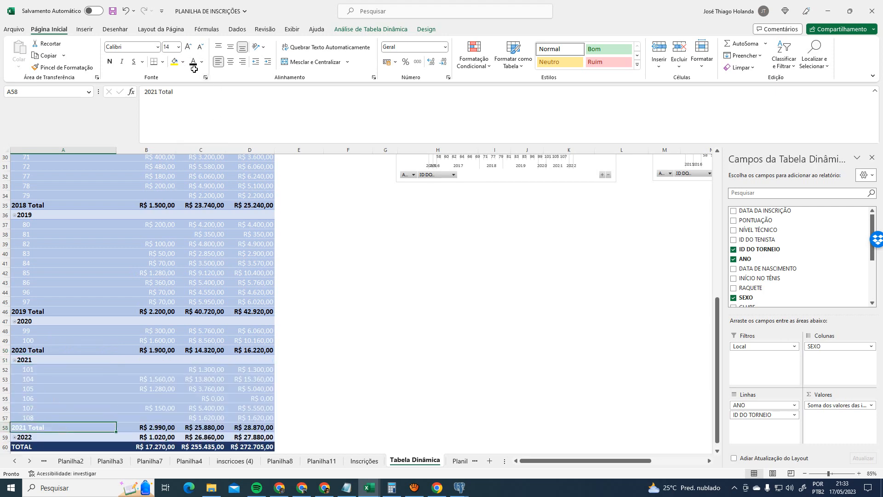
scroll(244, 288, up, 5)
scroll(115, 368, down, 8)
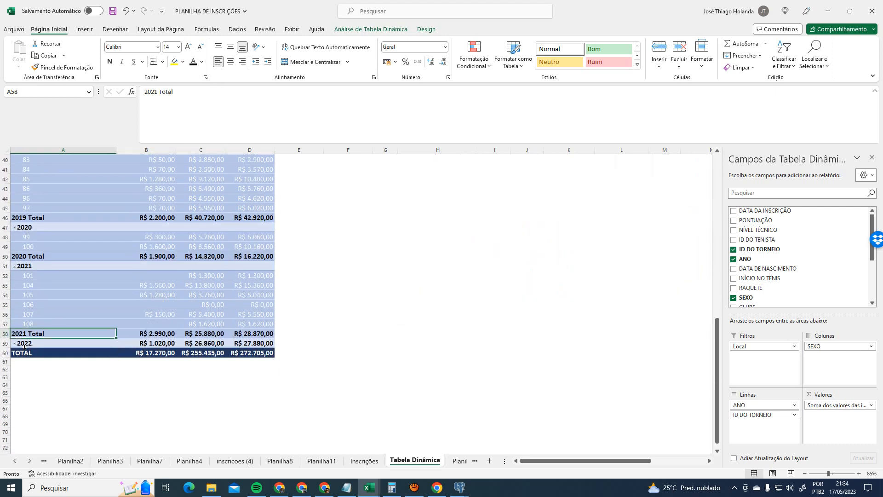
click(16, 342)
click(127, 355)
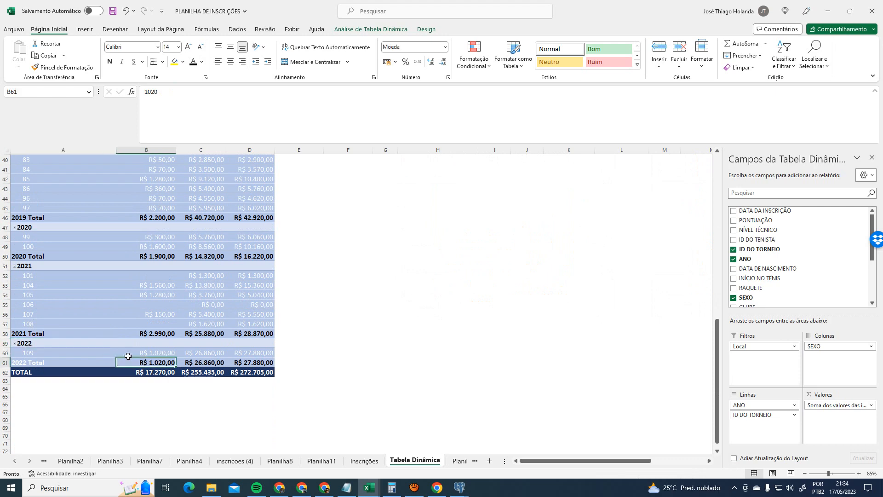
click(85, 361)
scroll(392, 335, up, 13)
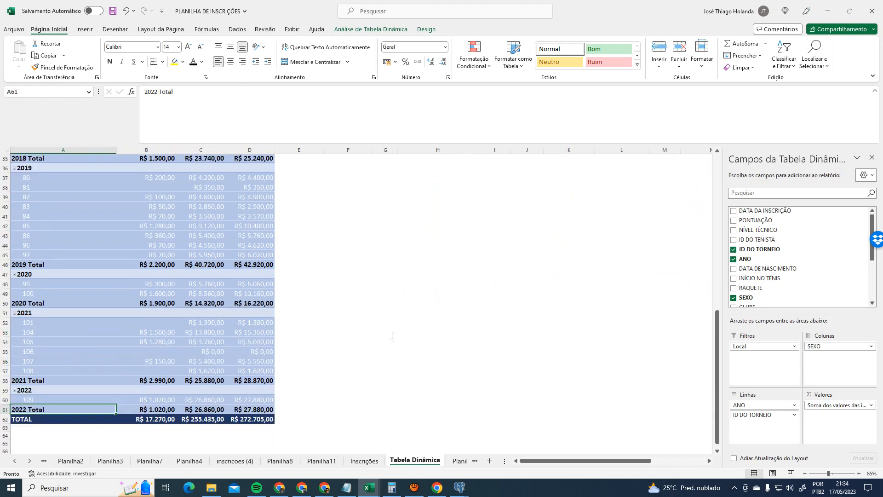
scroll(324, 315, down, 11)
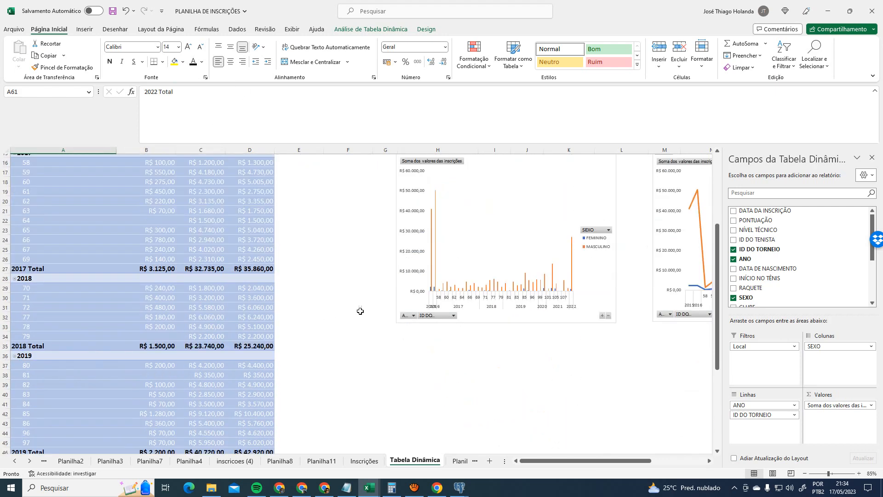
scroll(367, 311, up, 10)
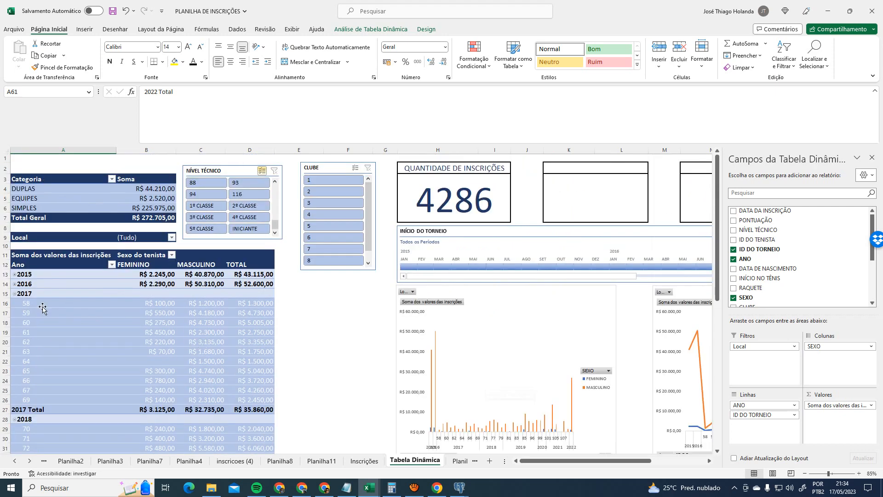
- Expand 2016 and 2015 into their tournament ID rows
click(16, 284)
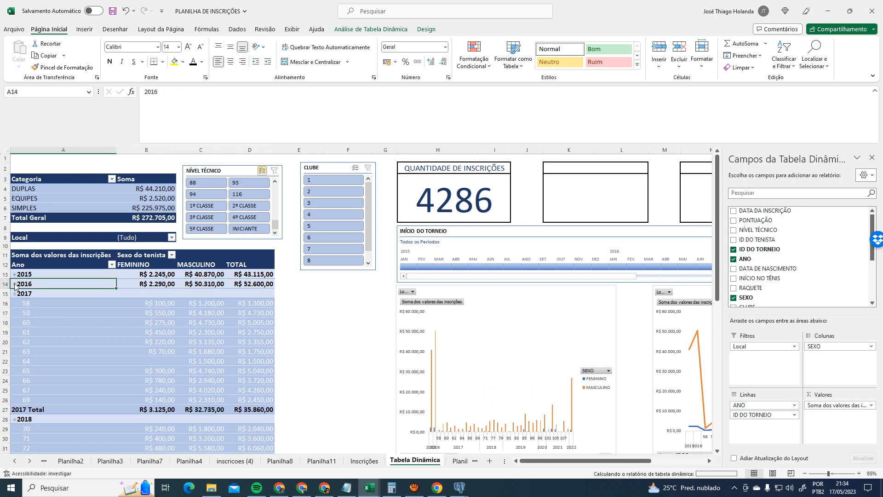
click(15, 274)
scroll(290, 365, down, 20)
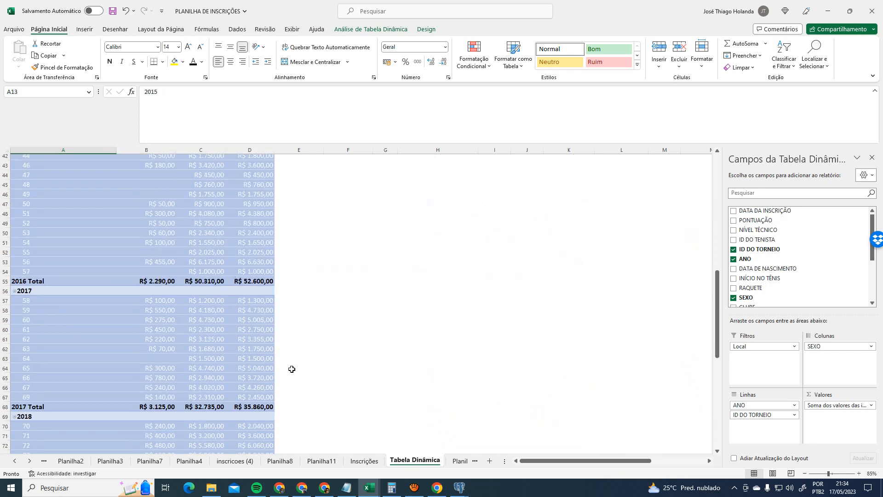
scroll(289, 364, up, 20)
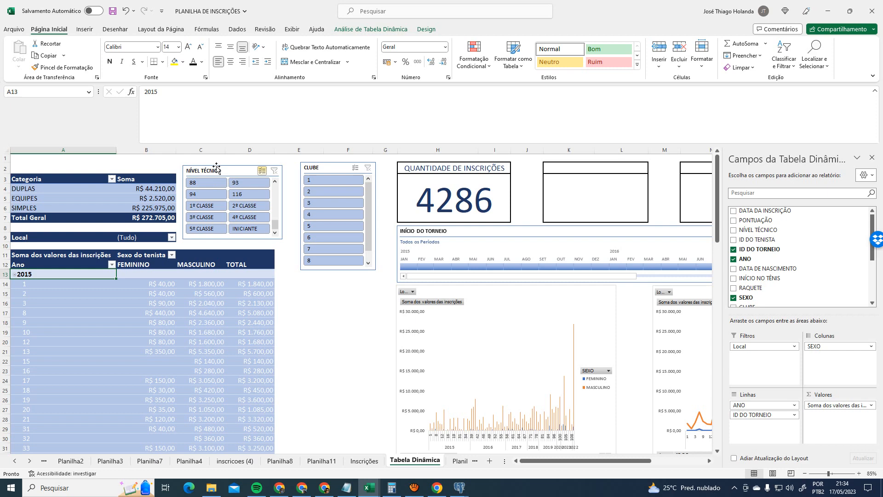
- Select the Categoria pivot table so the field list shows its fields
click(40, 191)
click(152, 189)
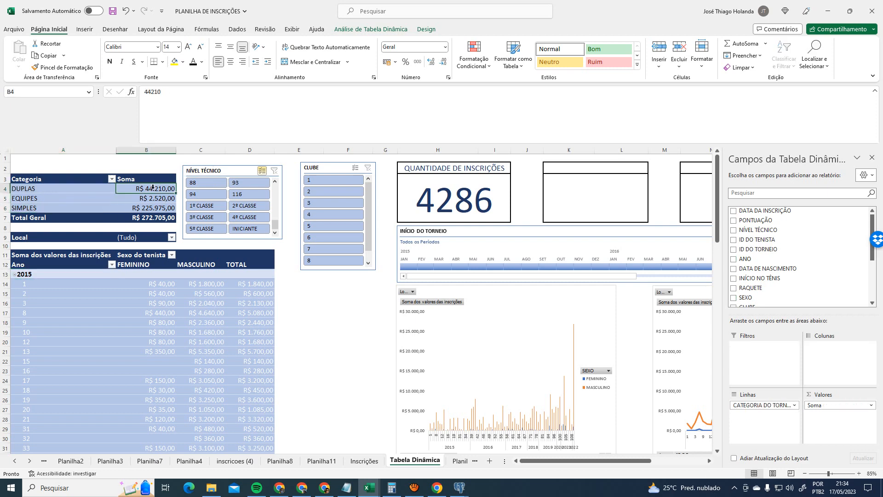
click(63, 189)
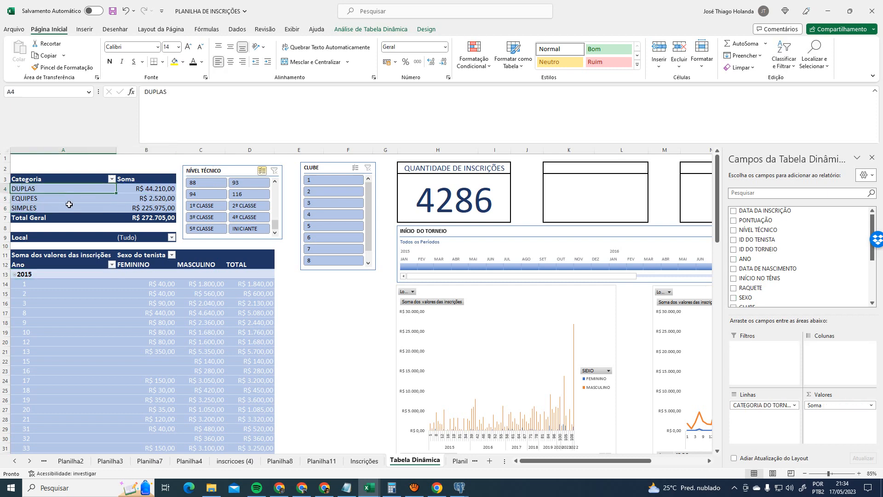
click(95, 255)
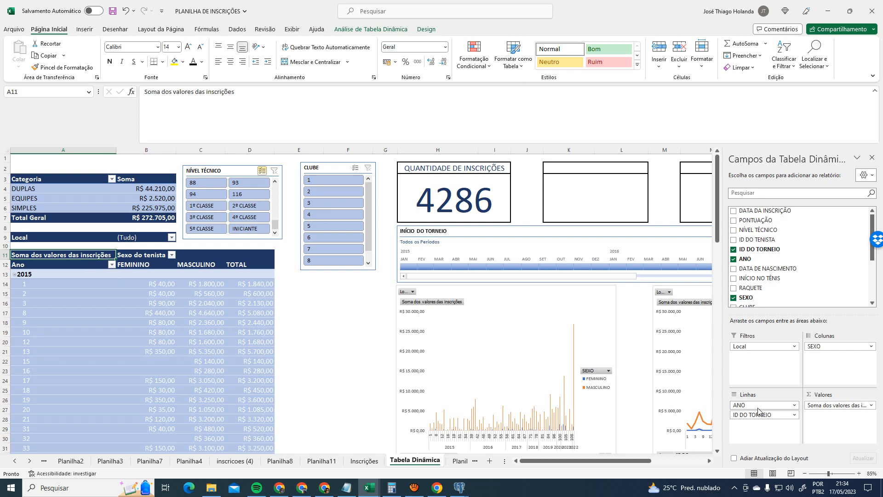
click(35, 181)
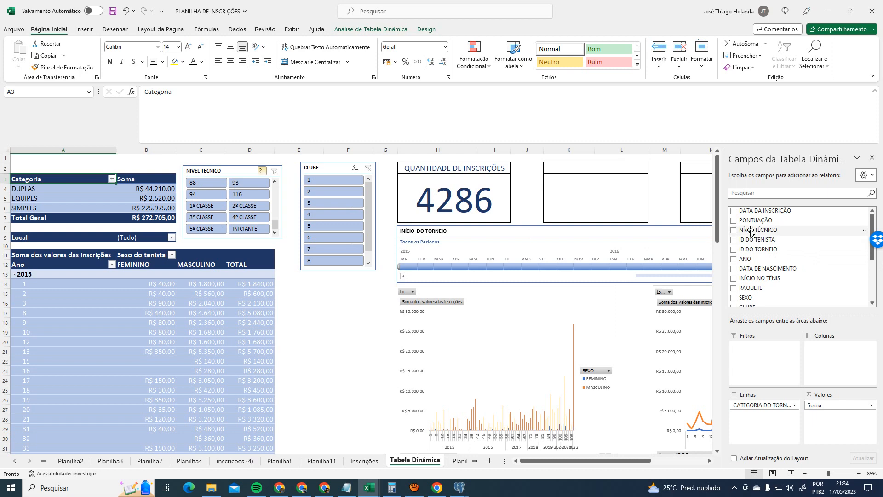
- Try adding NÍVEL TÉCNICO as a row field of the Categoria pivot, dismissing the overlap errors
drag(752, 230, 773, 419)
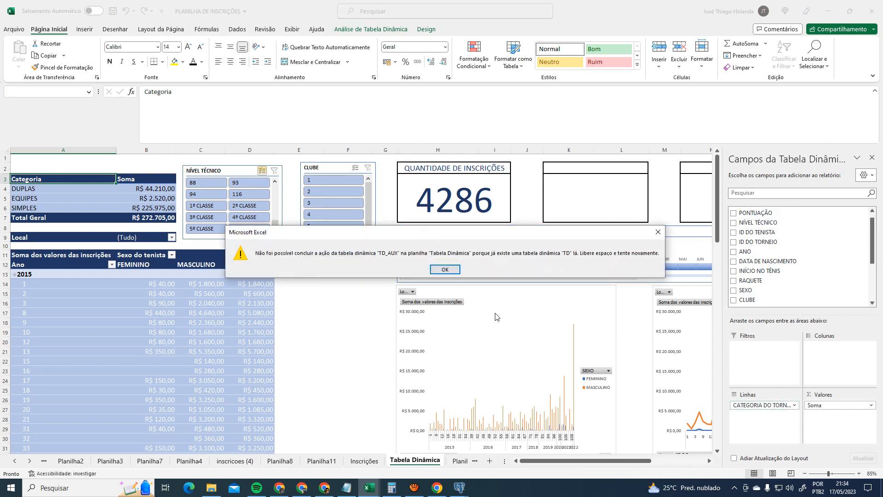
click(446, 272)
click(207, 322)
click(134, 180)
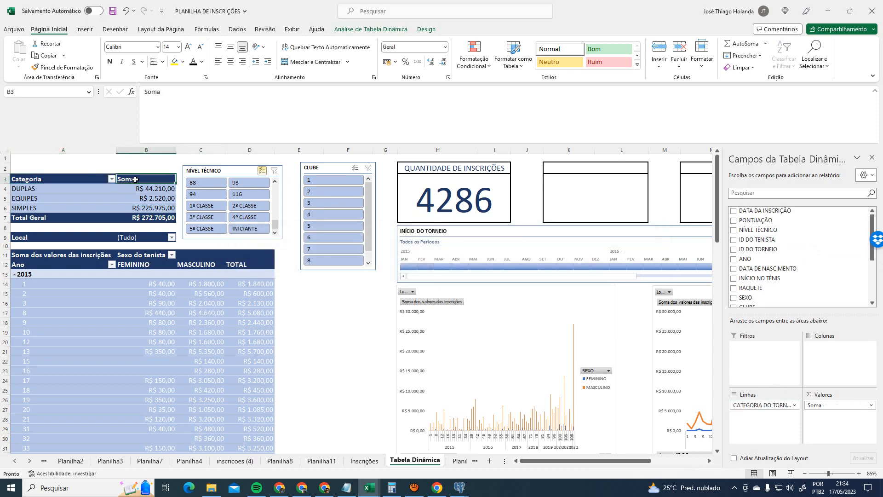
click(77, 180)
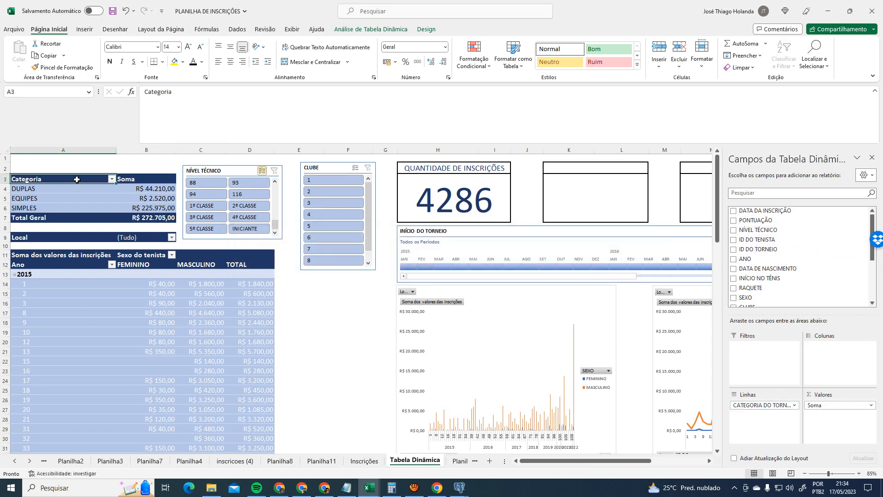
click(735, 231)
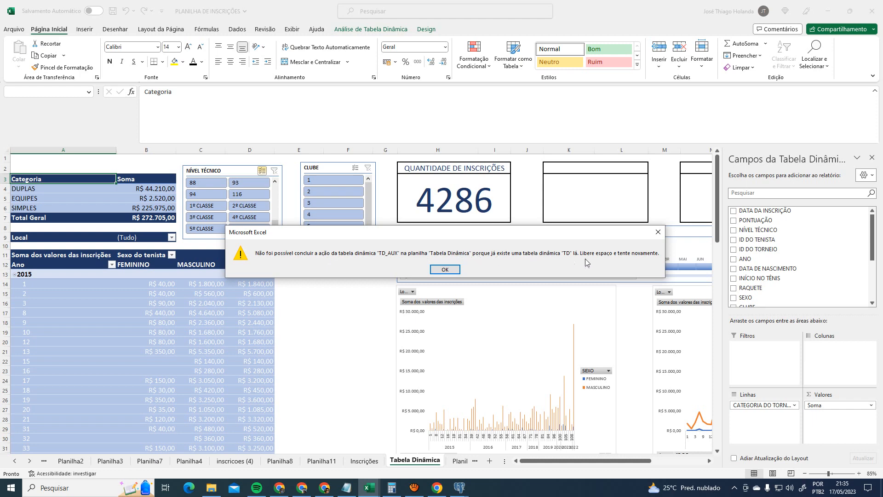
click(445, 270)
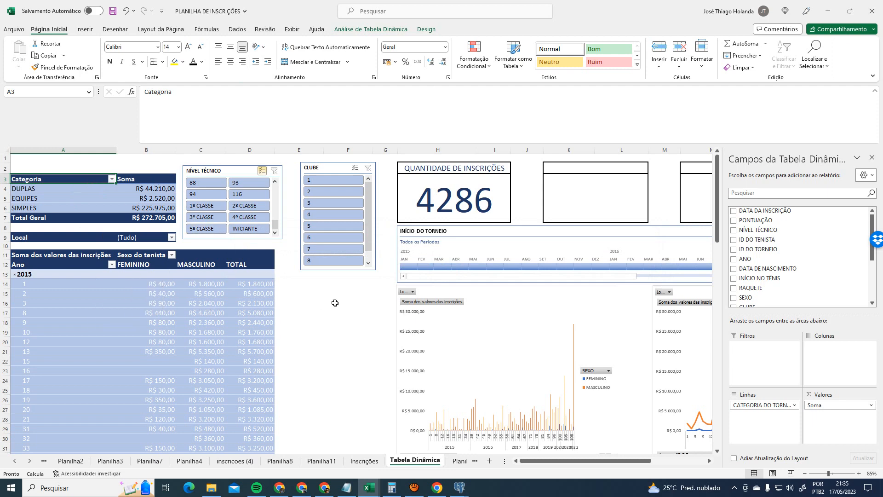
- Check the DUPLAS, EQUIPES and SIMPLES rows, then exclude 1º CLASSE in the NÍVEL TÉCNICO slicer
click(69, 188)
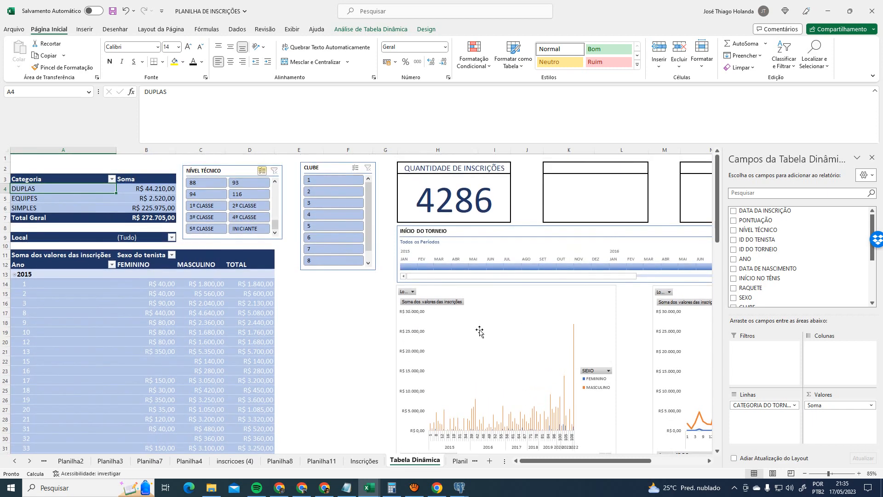
click(41, 199)
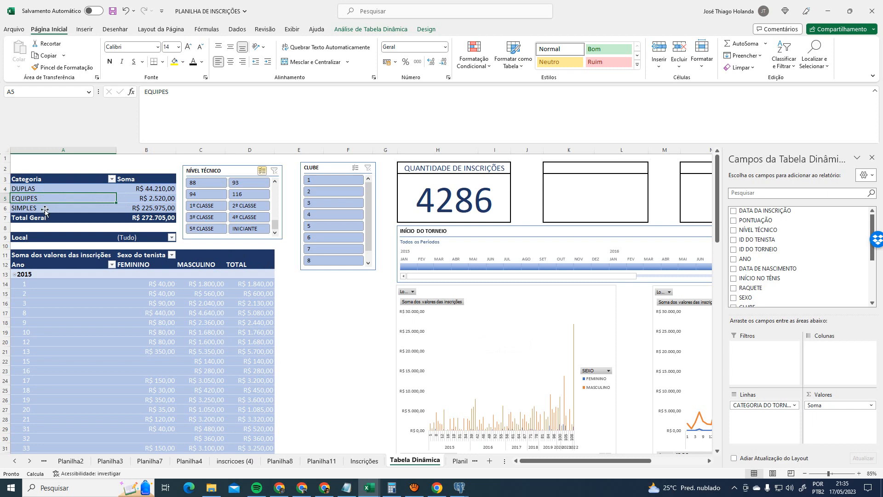
click(44, 208)
click(210, 204)
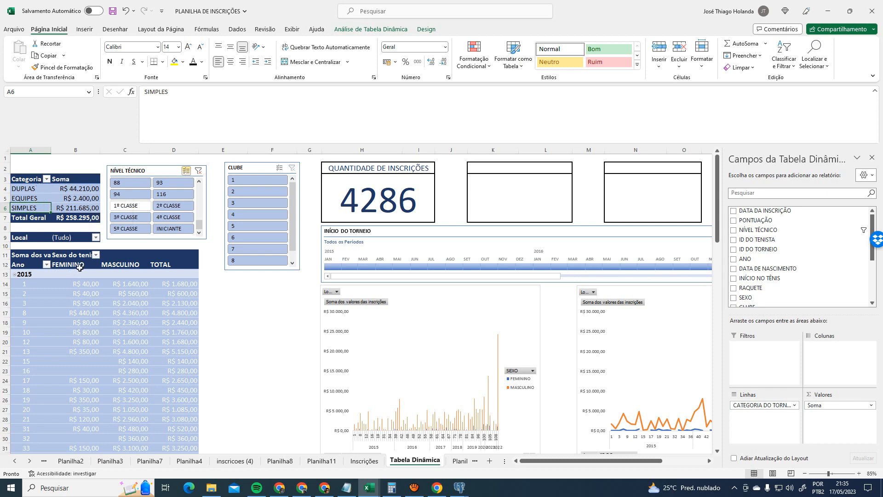
- Collapse years 2015, 2016, 2017, 2018, 2019, 2020, 2021 and 2022 in the yearly pivot to single rows
click(15, 275)
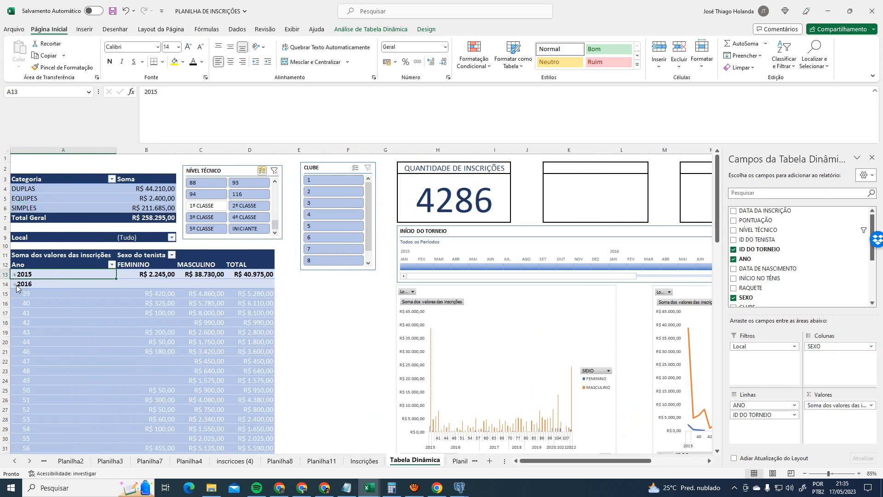
click(15, 284)
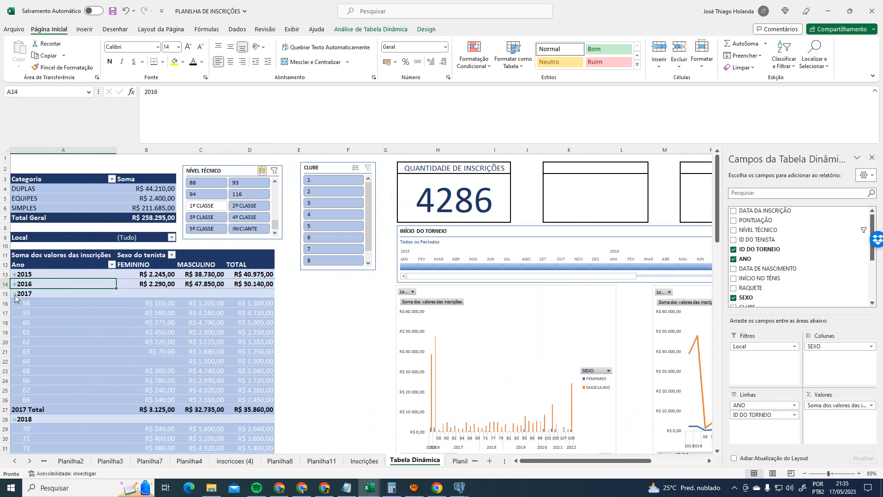
click(14, 294)
click(14, 303)
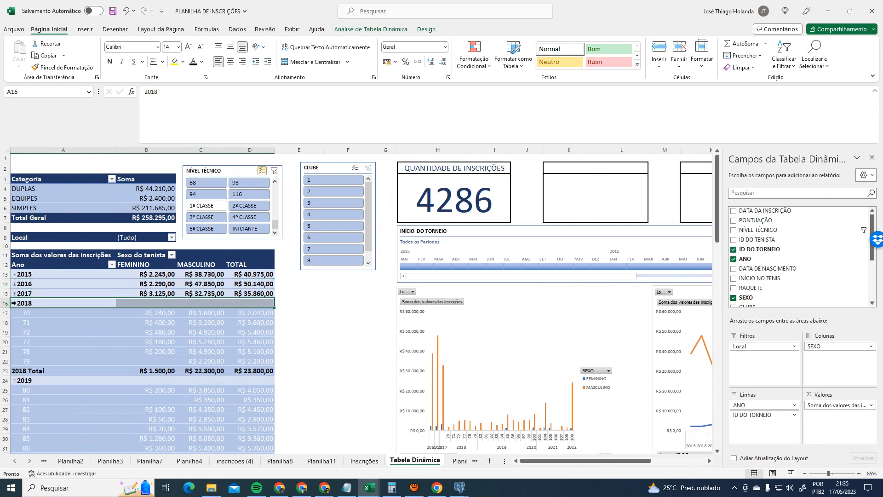
click(14, 303)
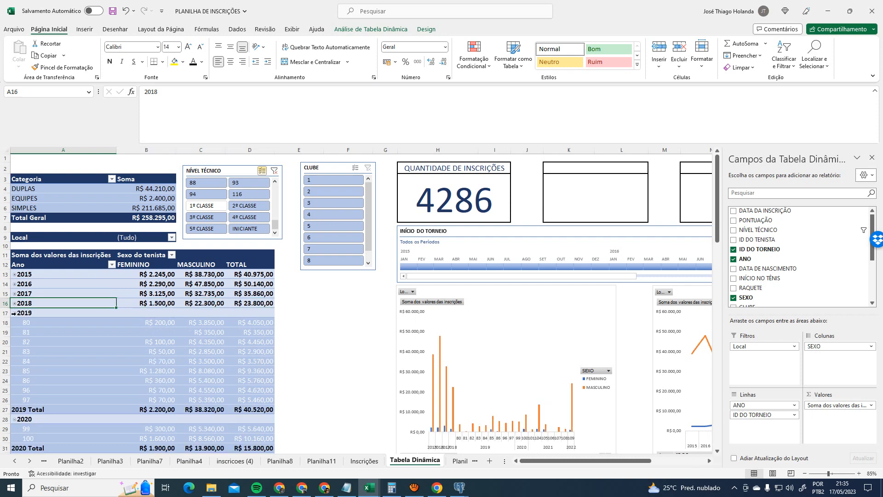
click(14, 312)
click(14, 313)
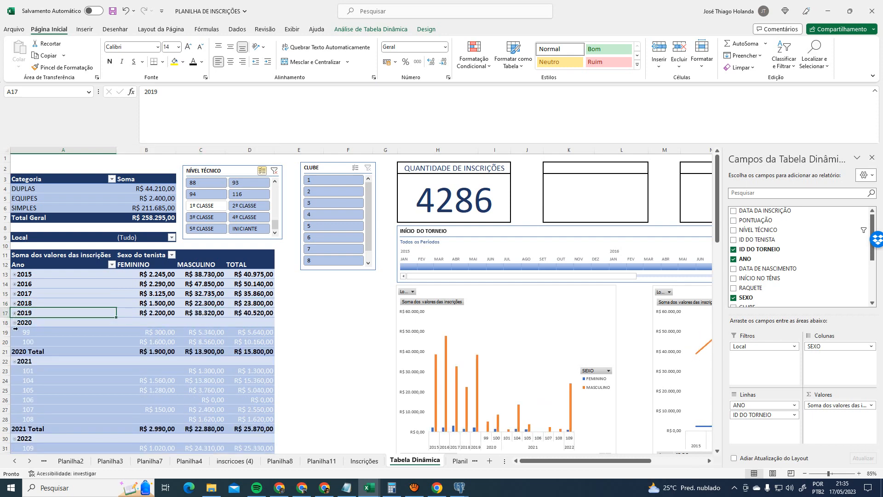
click(14, 322)
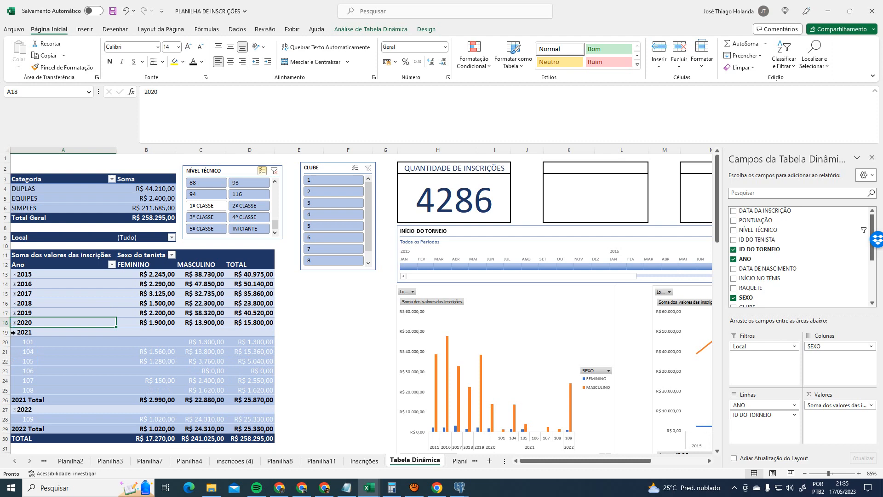
click(14, 332)
click(14, 341)
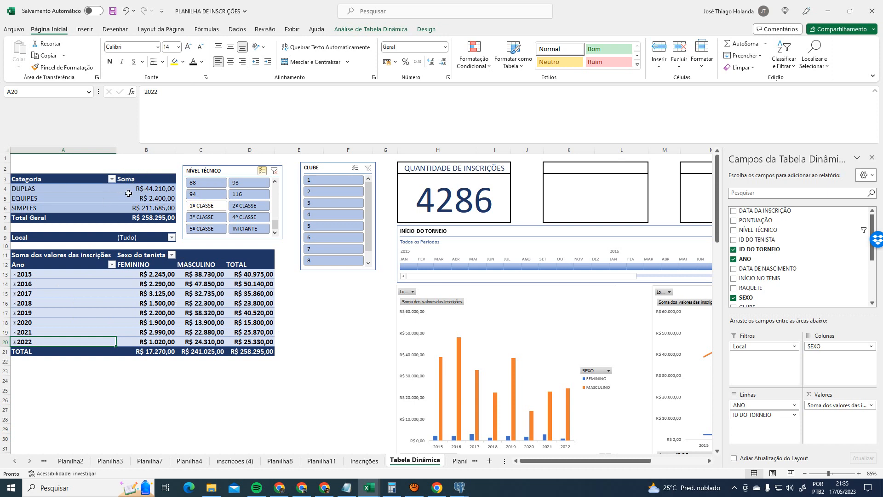
- Filter the NÍVEL TÉCNICO slicer to 1º CLASSE alone, giving an R$ 14.410,00 total, all MASCULINO
click(273, 171)
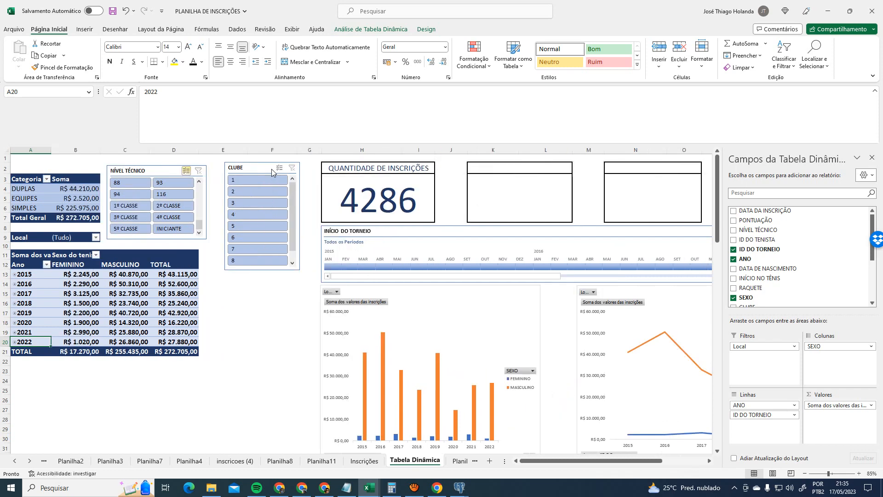
click(121, 207)
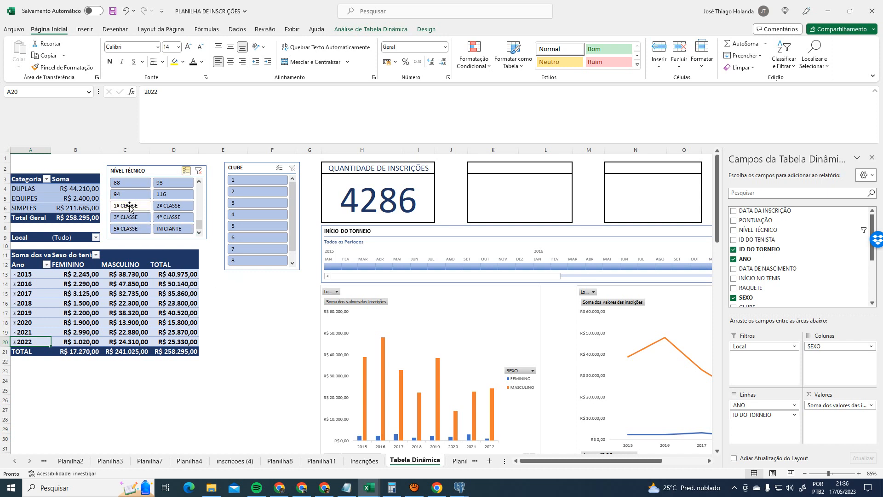
click(136, 208)
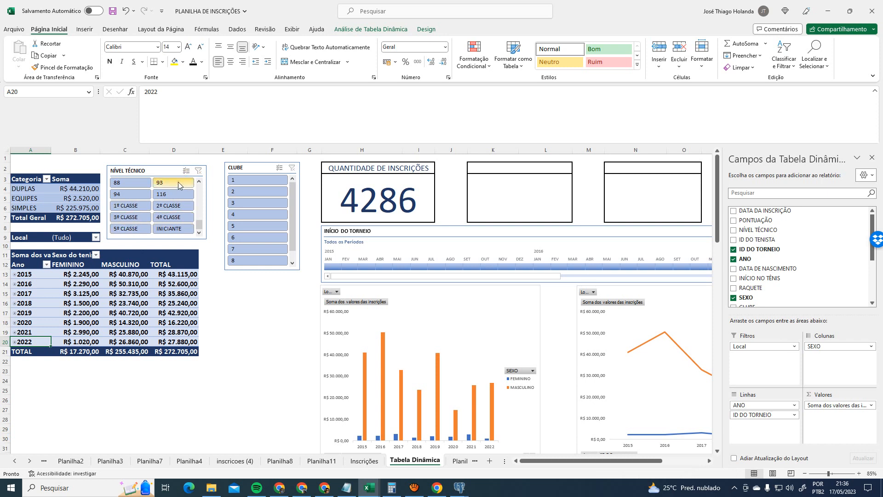
click(169, 208)
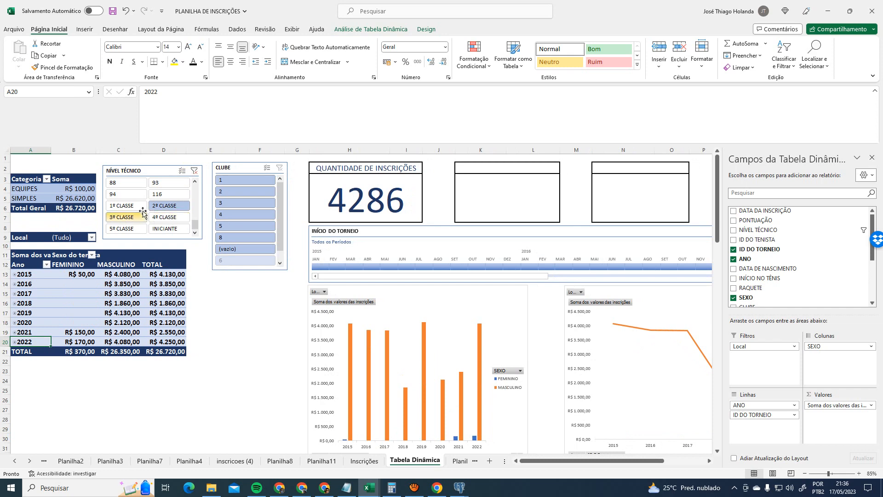
click(122, 205)
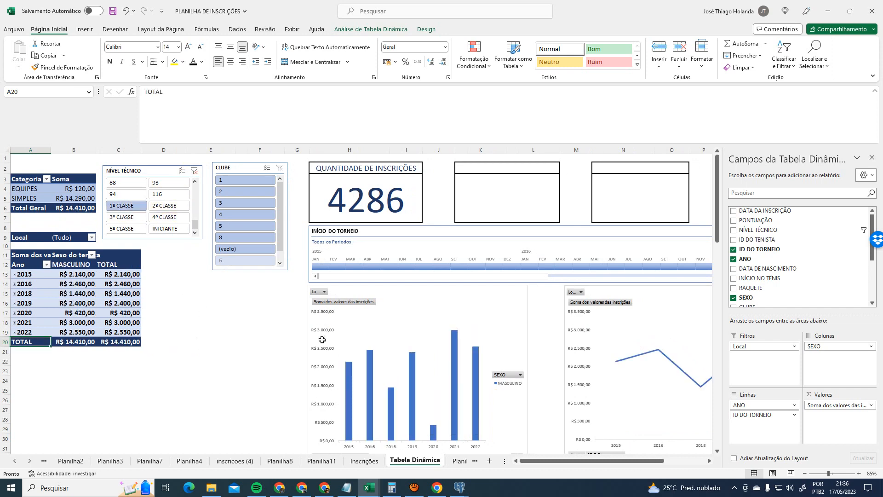
scroll(462, 381, down, 2)
scroll(460, 385, up, 2)
scroll(468, 393, down, 2)
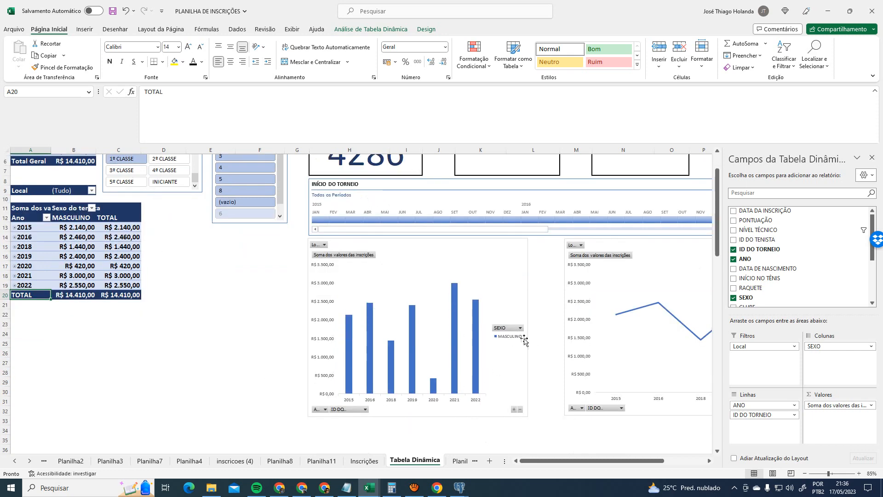
scroll(499, 366, up, 2)
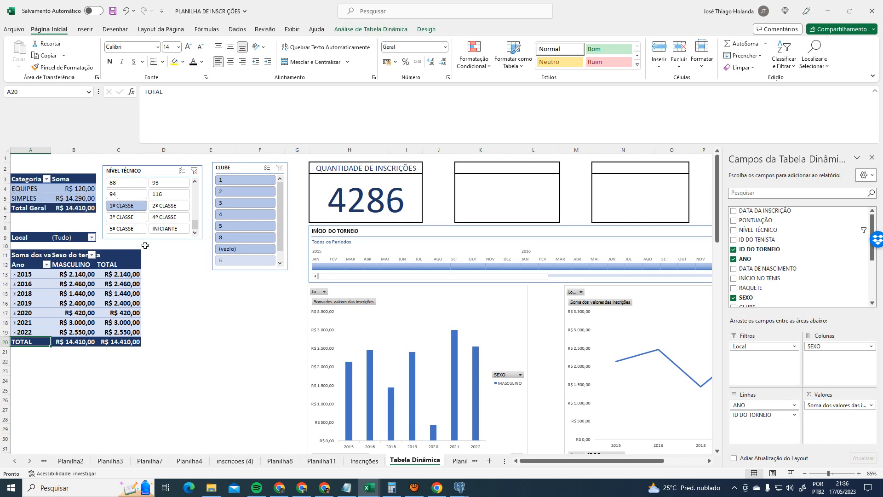
- Clear the NÍVEL TÉCNICO slicer filter so the pivots total R$ 272.705,00 for both sexes
click(195, 170)
click(152, 171)
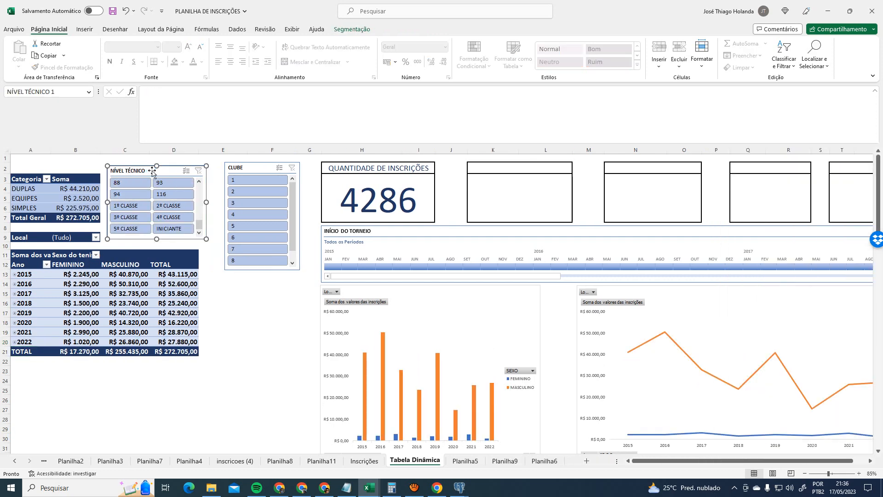
click(361, 30)
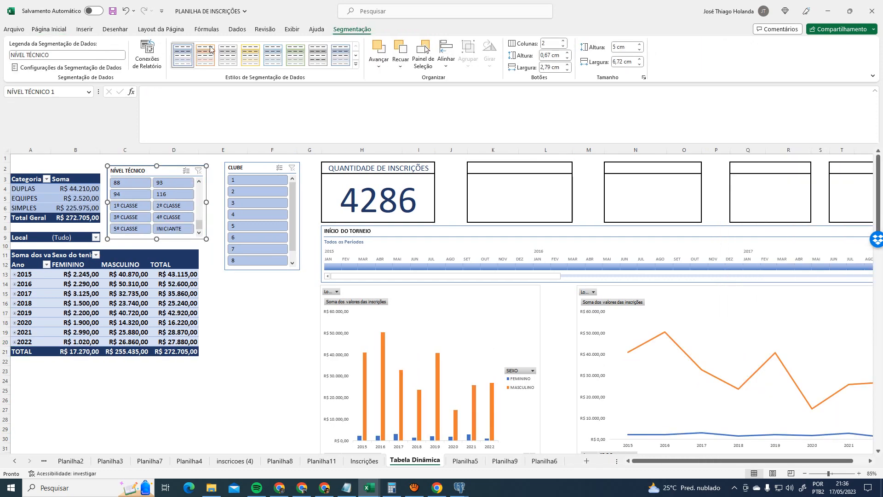
- Disconnect the NÍVEL TÉCNICO slicer from the TD_AUX pivot table in Report Connections
click(148, 53)
scroll(638, 409, down, 2)
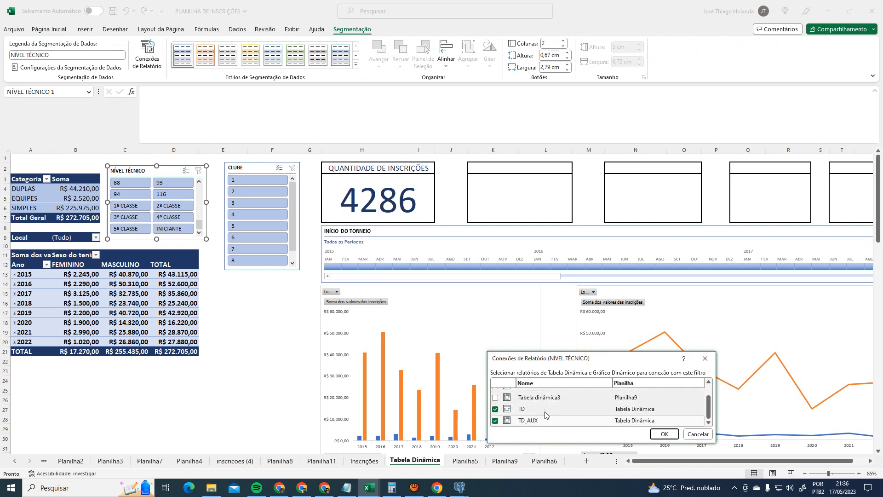
click(495, 420)
click(665, 434)
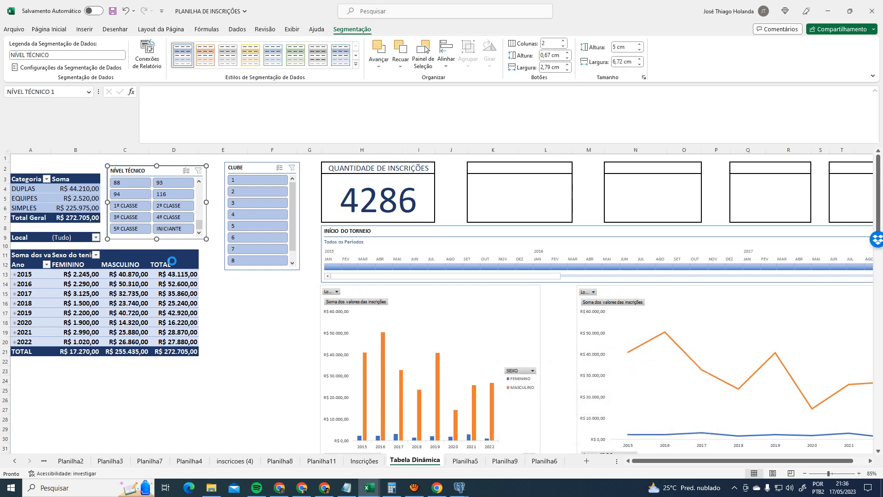
- Compare totals across technical levels, leaving 1º CLASSE selected with R$ 14.410,00 MASCULINO
click(130, 206)
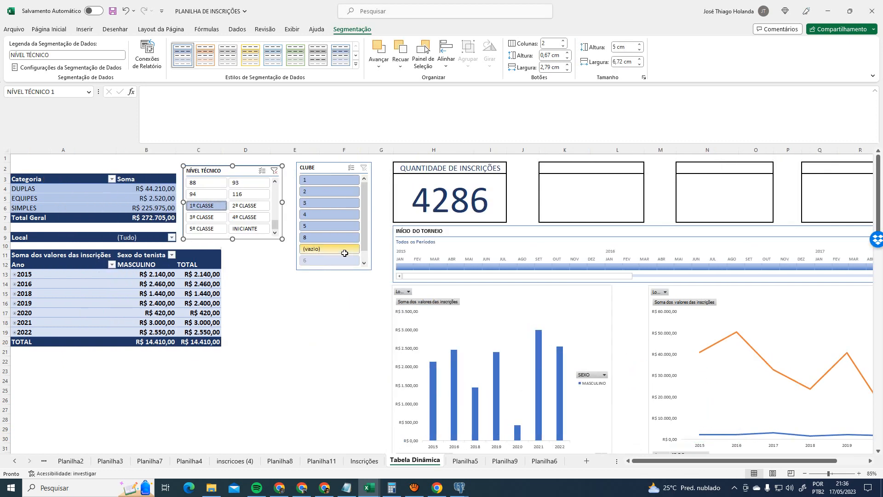
click(256, 212)
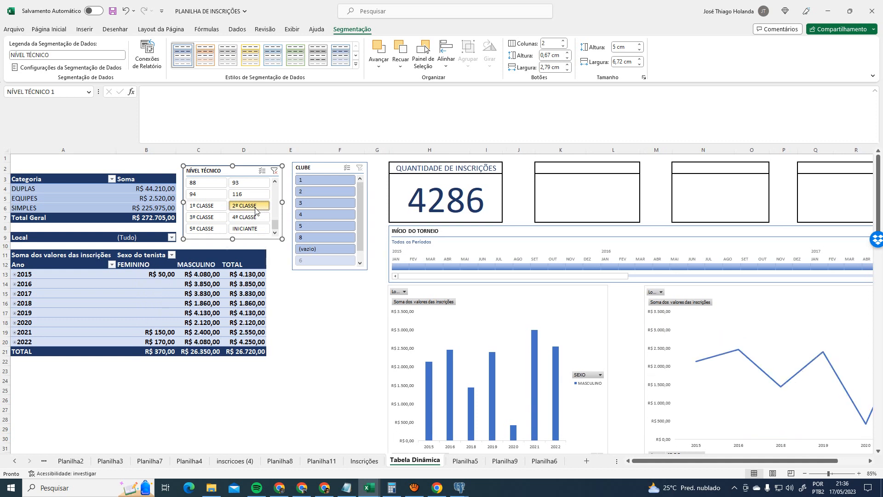
click(208, 206)
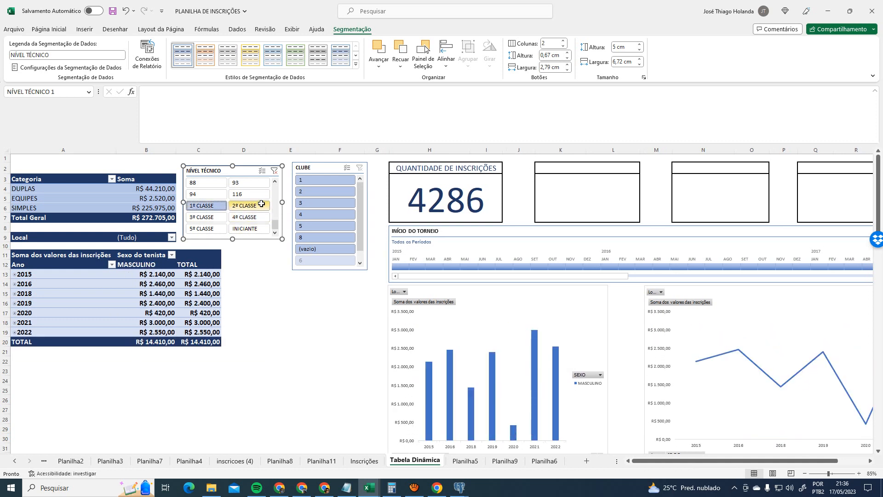
click(261, 205)
click(211, 206)
click(243, 207)
click(212, 216)
click(236, 209)
click(194, 209)
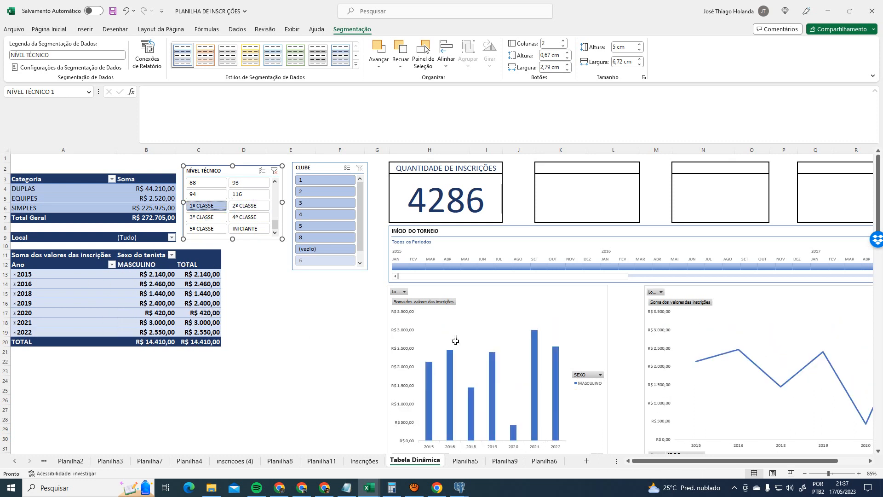
click(514, 300)
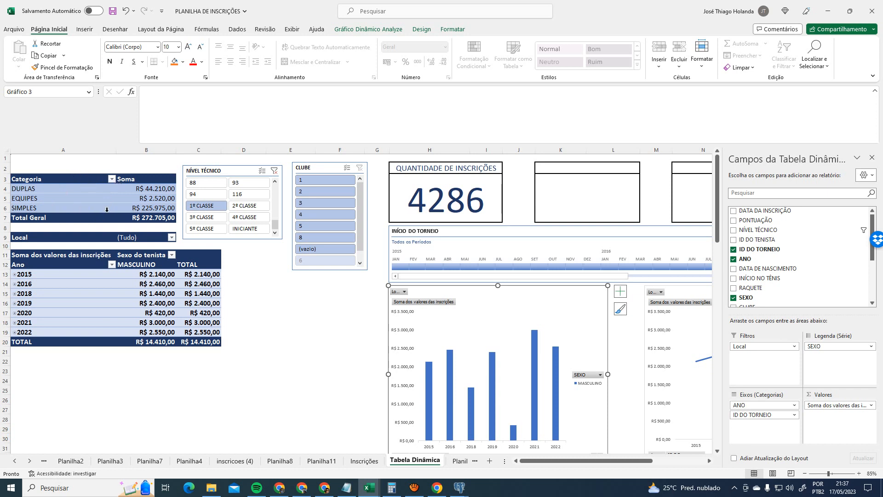
- Clear the slicer filter, reconnect it to TD_AUX alongside TD, then filter to 1º CLASSE
click(274, 171)
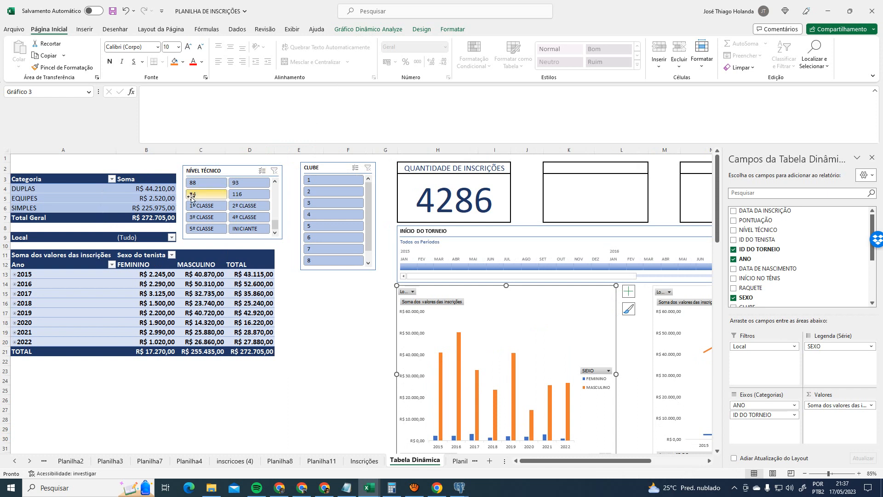
click(232, 171)
click(352, 29)
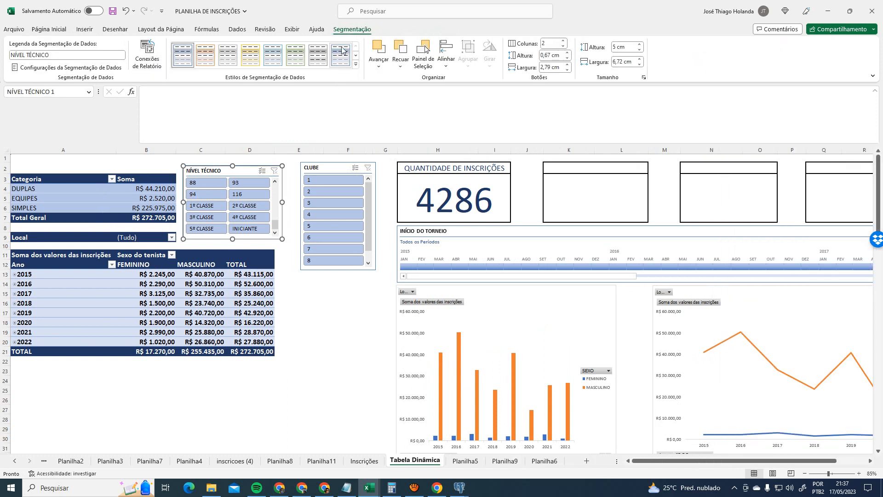
click(148, 54)
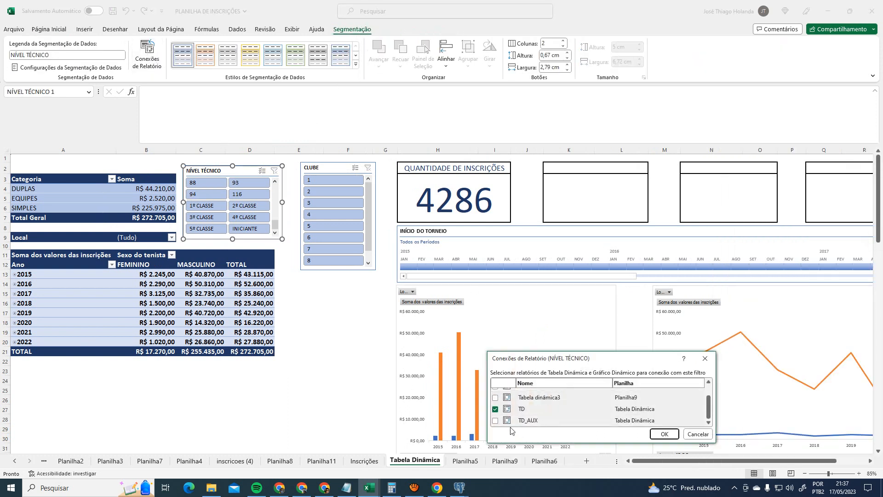
drag(712, 440, 757, 488)
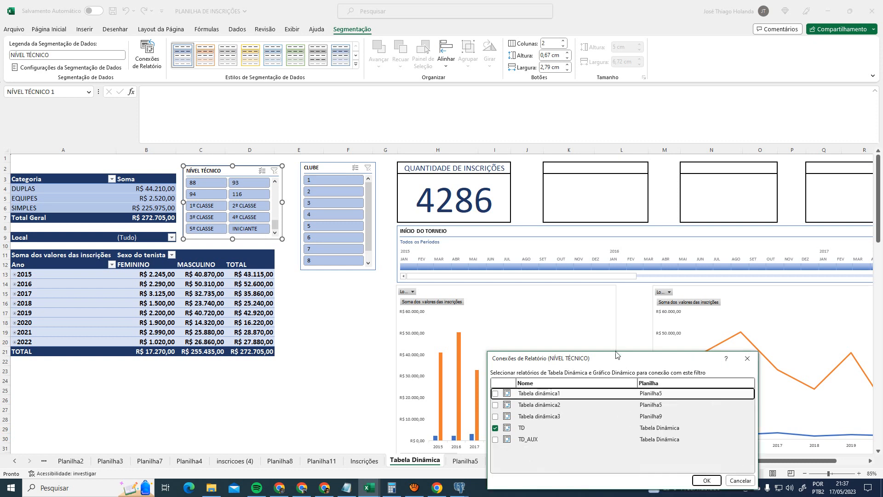
drag(618, 362, 576, 229)
click(453, 307)
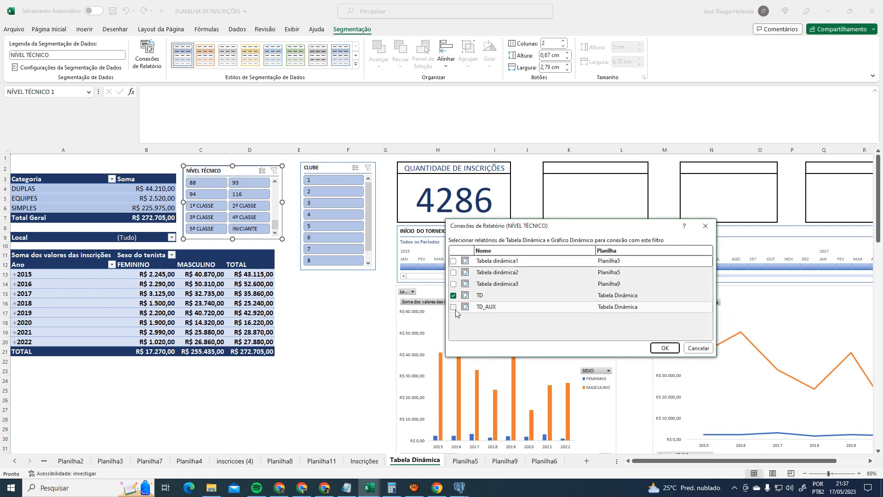
click(665, 348)
click(299, 313)
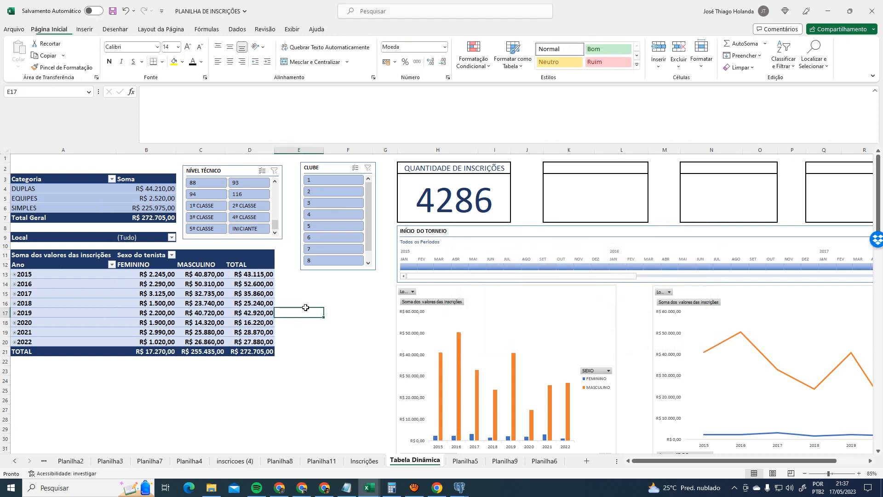
click(208, 210)
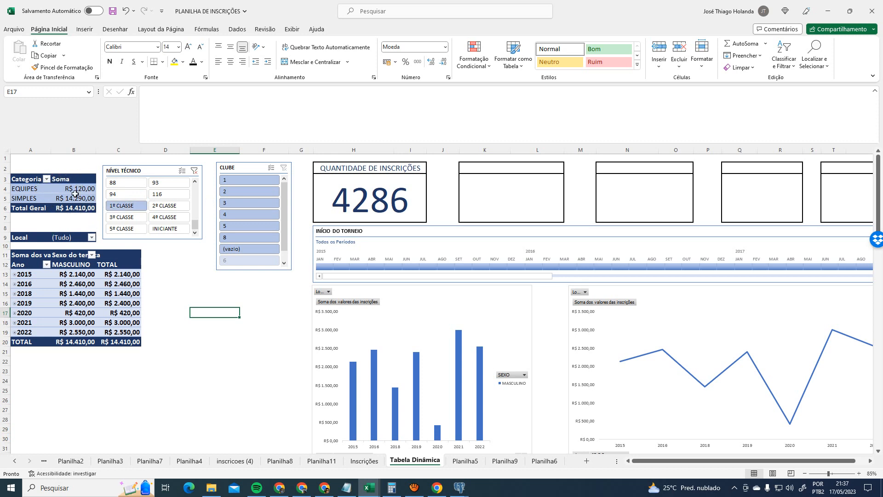
- Clear the NÍVEL TÉCNICO filter so every year shows FEMININO and MASCULINO values
click(195, 171)
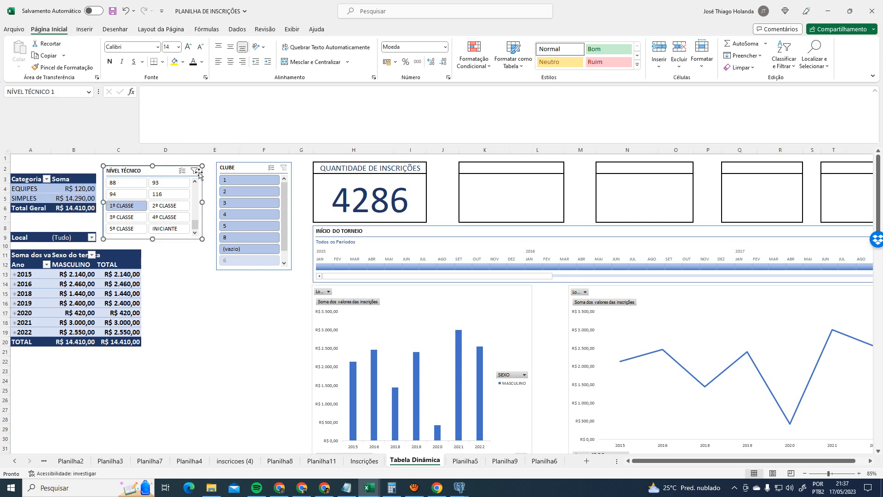
click(281, 340)
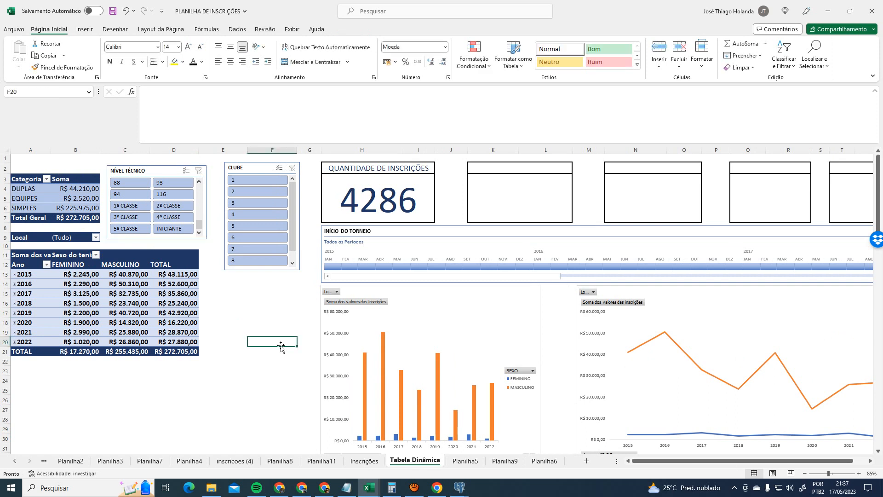
scroll(295, 341, down, 2)
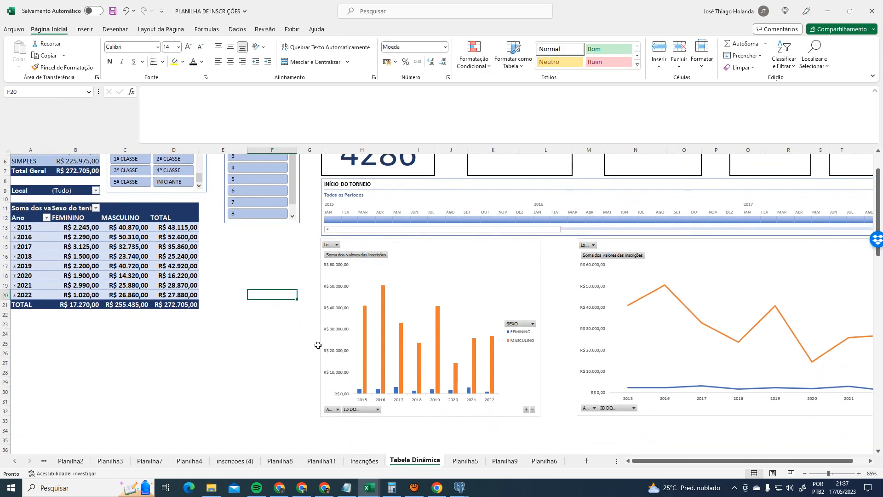
scroll(308, 336, up, 1)
scroll(204, 370, up, 1)
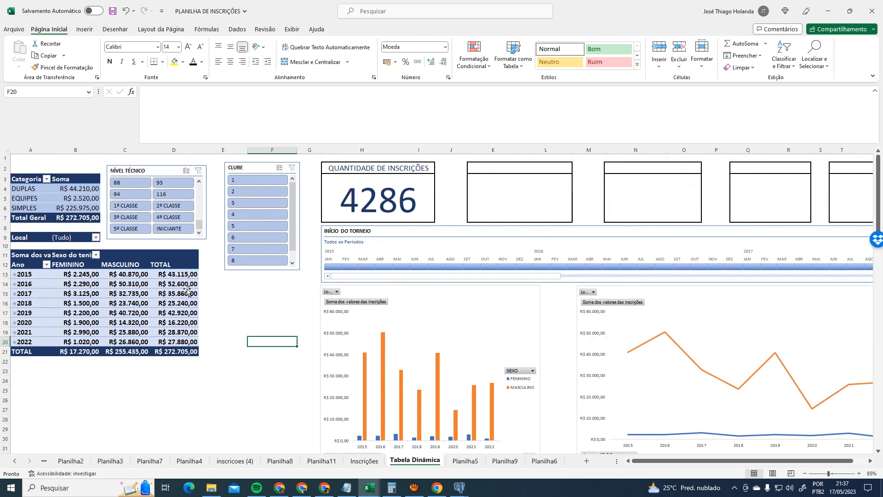
- Select the yearly values B13:D20 to read their sum, then select the 4286 count
drag(74, 275, 185, 339)
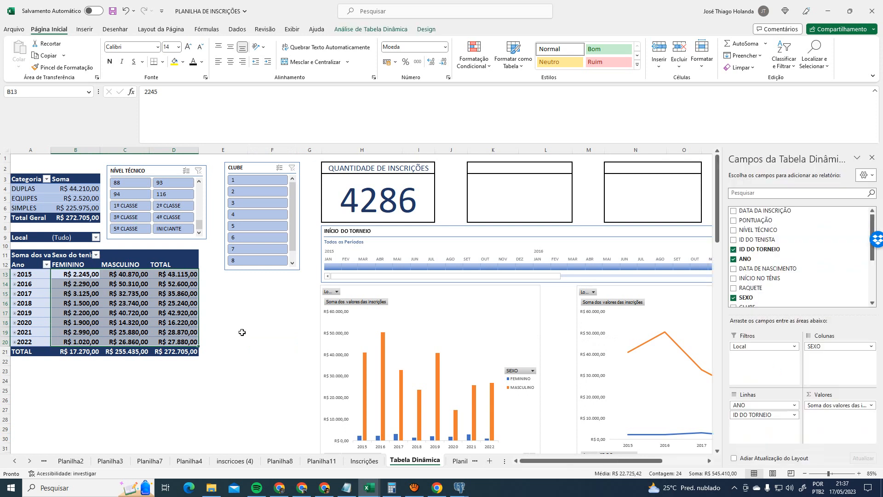
click(243, 331)
drag(76, 275, 170, 343)
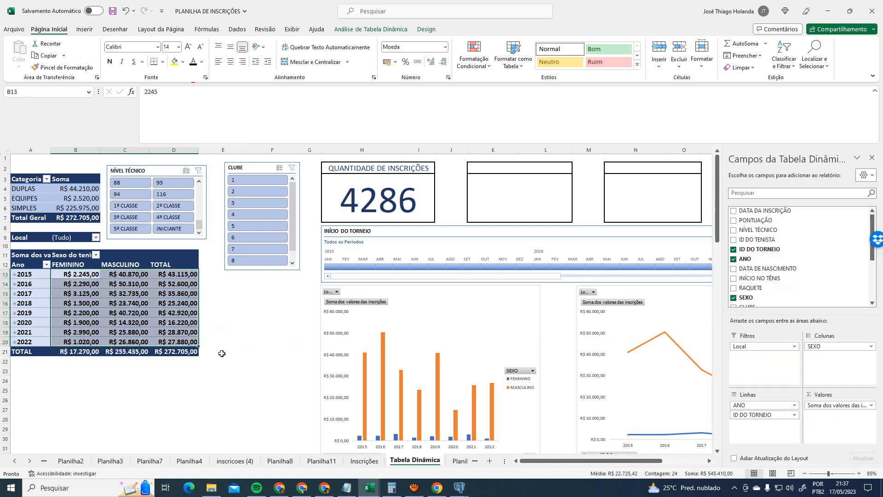
click(240, 343)
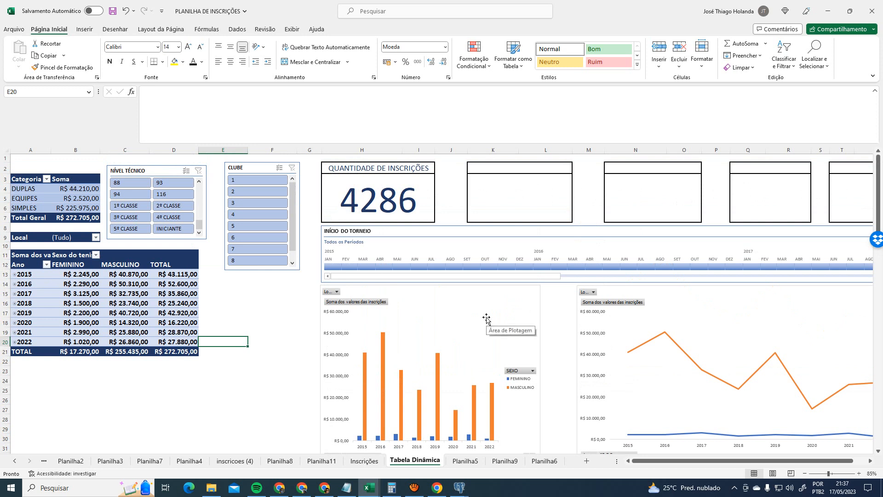
click(368, 198)
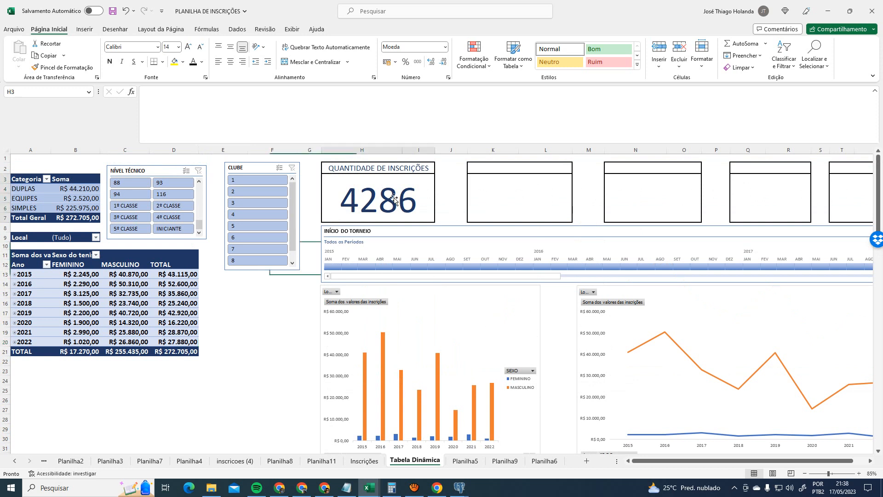
- Inspect the formula behind the 4286 registration count, then select empty cell A23 below the pivot
click(276, 295)
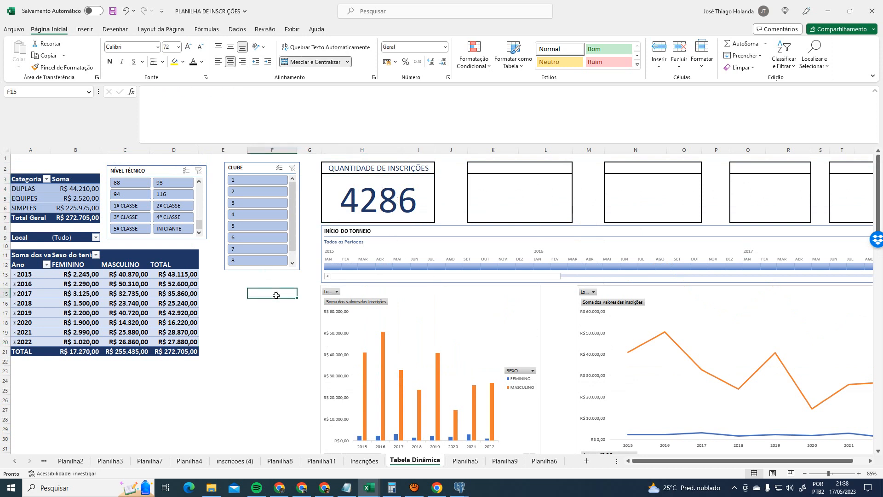
click(267, 319)
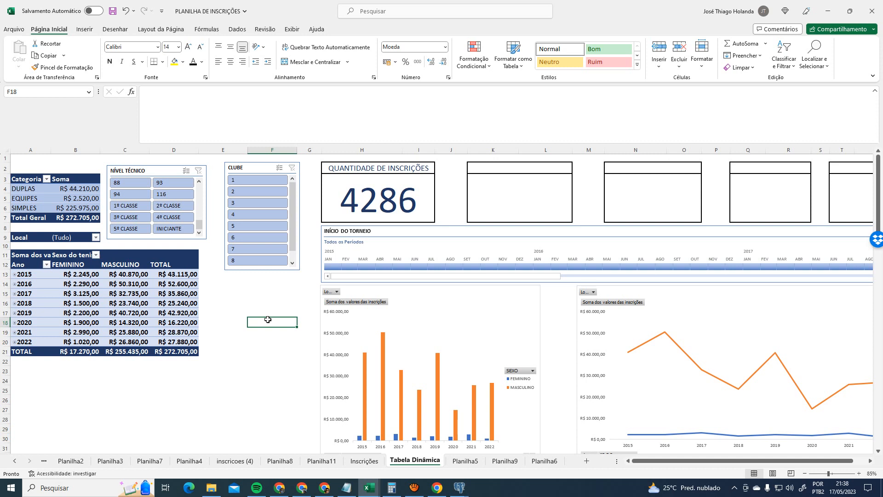
click(367, 203)
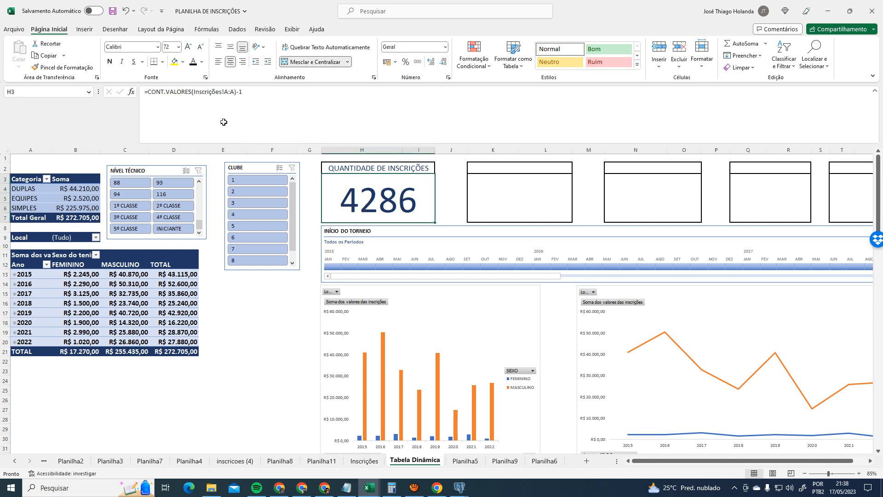
click(365, 461)
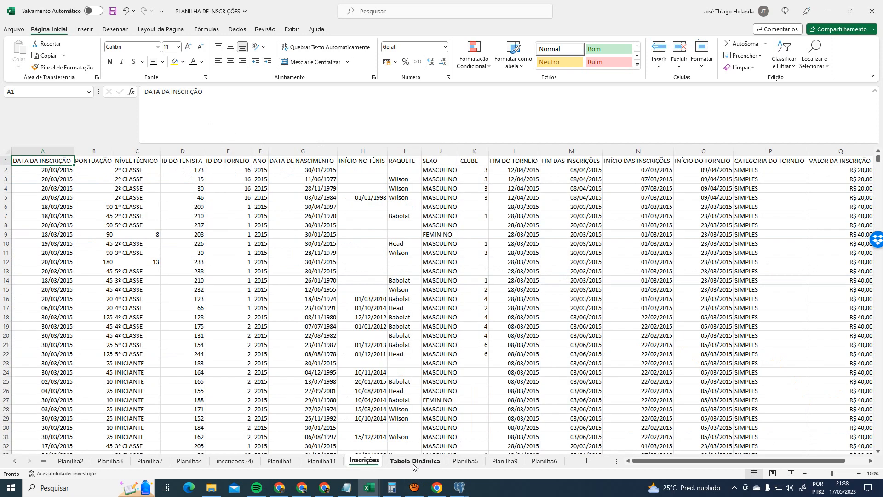
click(411, 462)
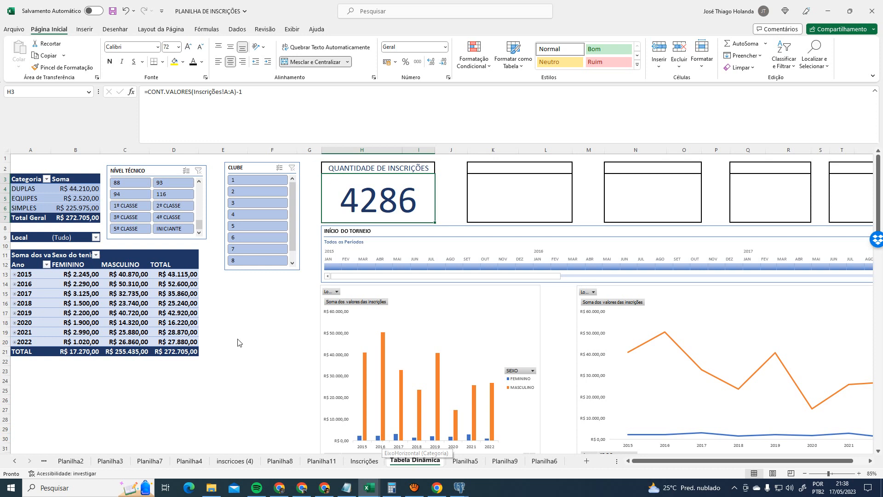
click(245, 290)
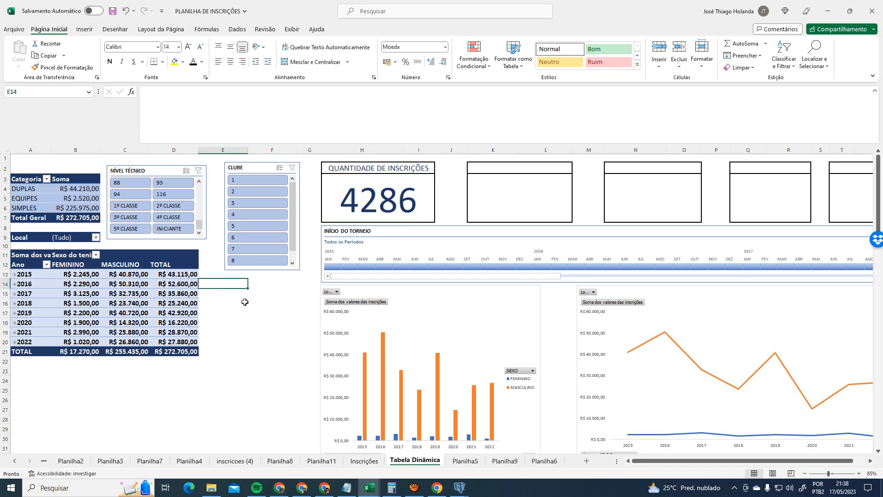
click(418, 199)
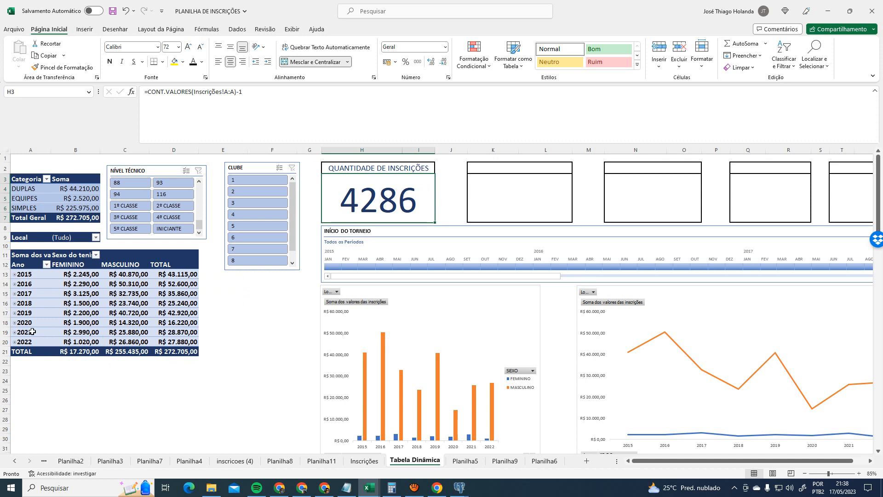
click(22, 371)
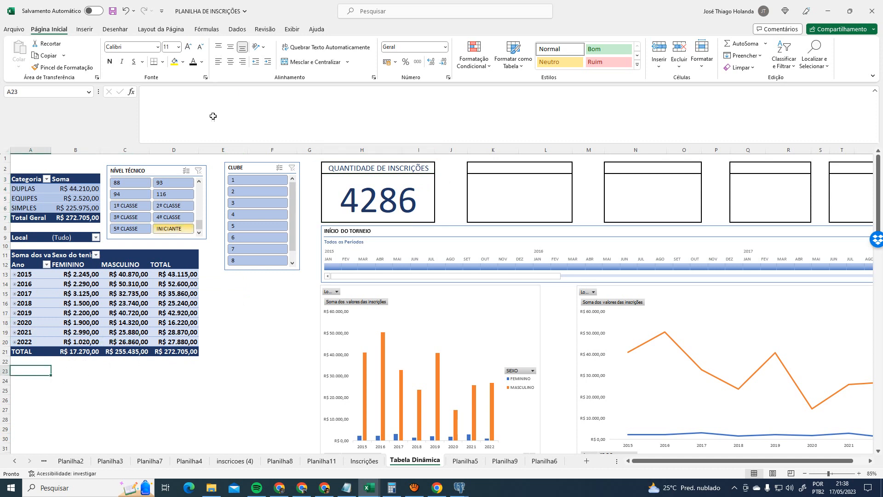
click(89, 29)
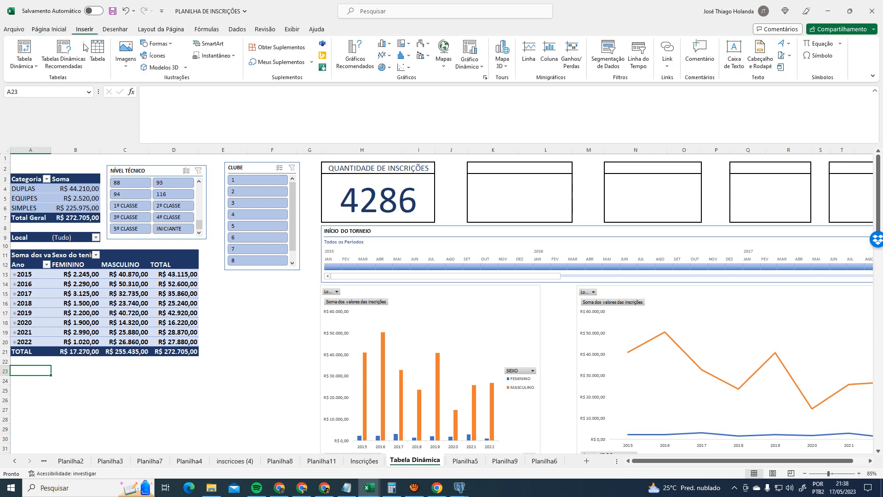
- Preview recommended pivots of VALOR DA INSCRIÇÃO by RAQUETE, CATEGORIA and NÍVEL TÉCNICO, then cancel
click(69, 64)
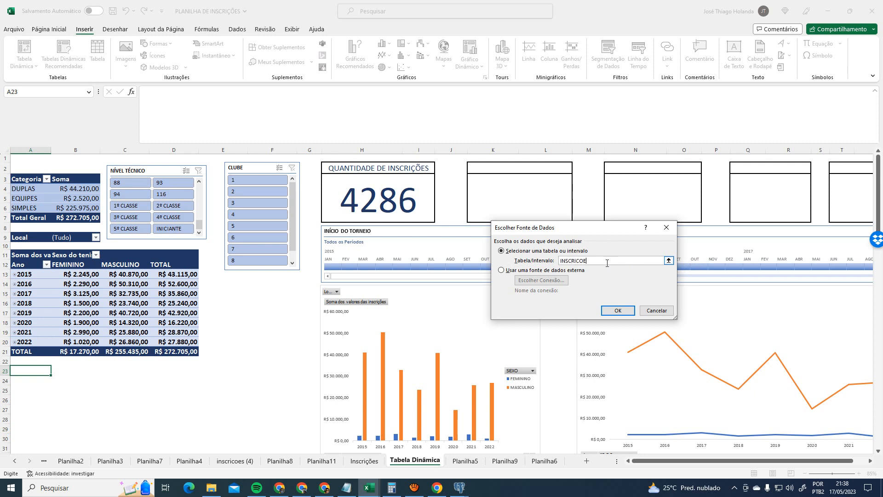
key(BackSpace)
key(BackSpace)
key(BackSpace)
key(BackSpace)
key(BackSpace)
key(BackSpace)
key(BackSpace)
key(BackSpace)
key(Return)
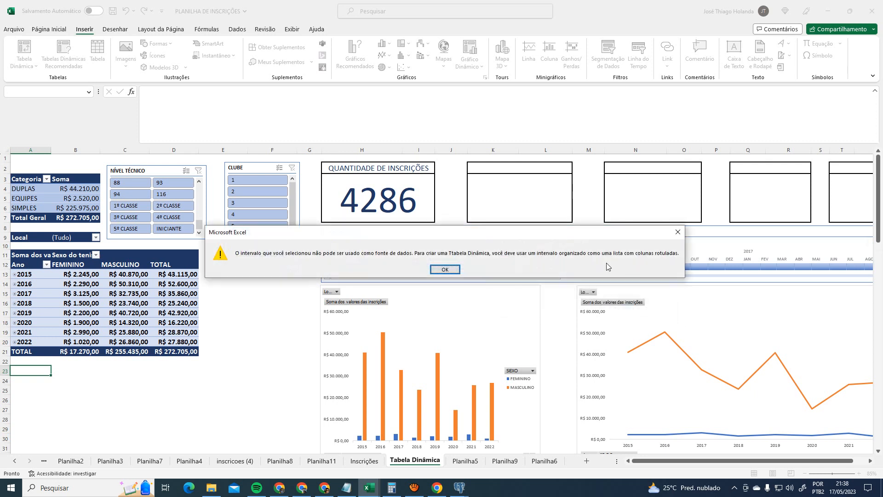
key(Return)
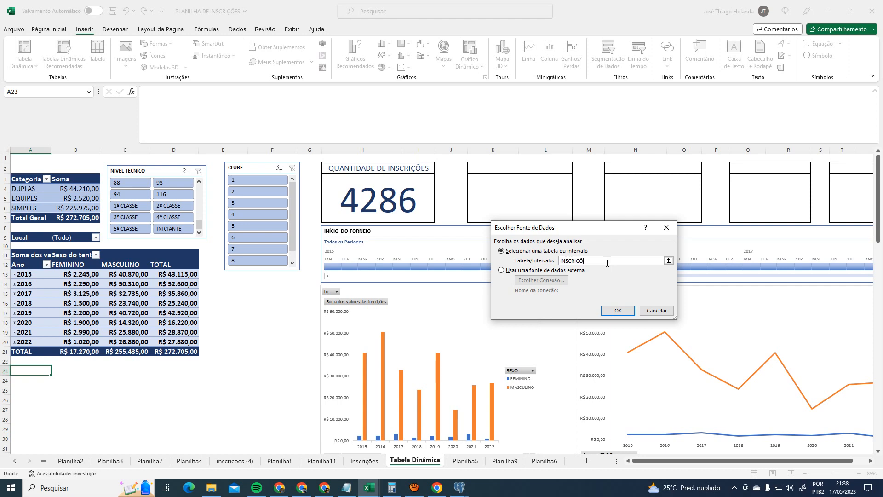
key(Return)
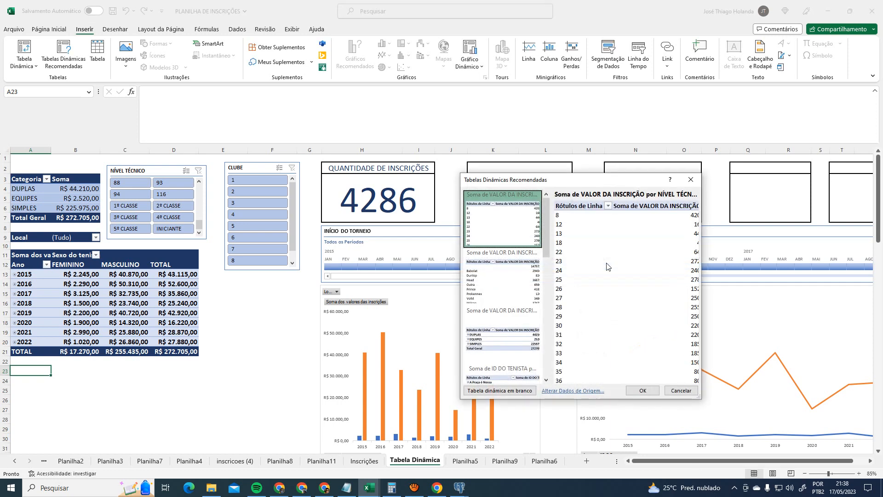
drag(619, 186, 445, 165)
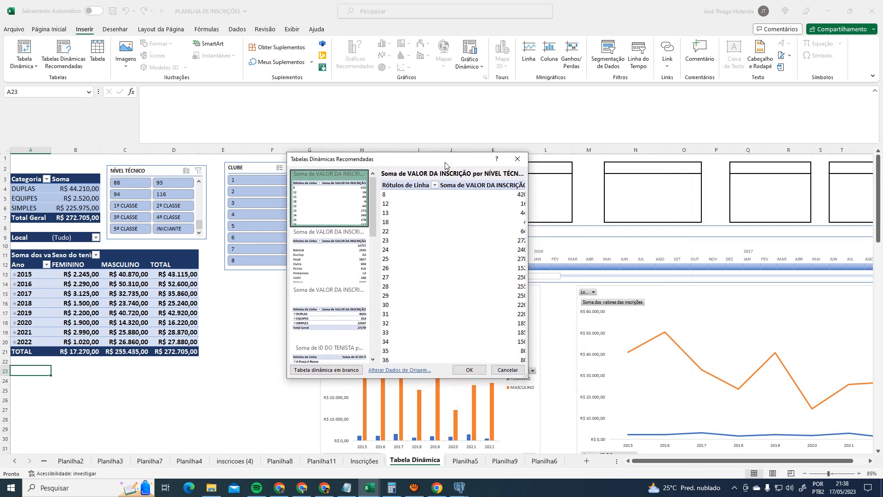
click(320, 248)
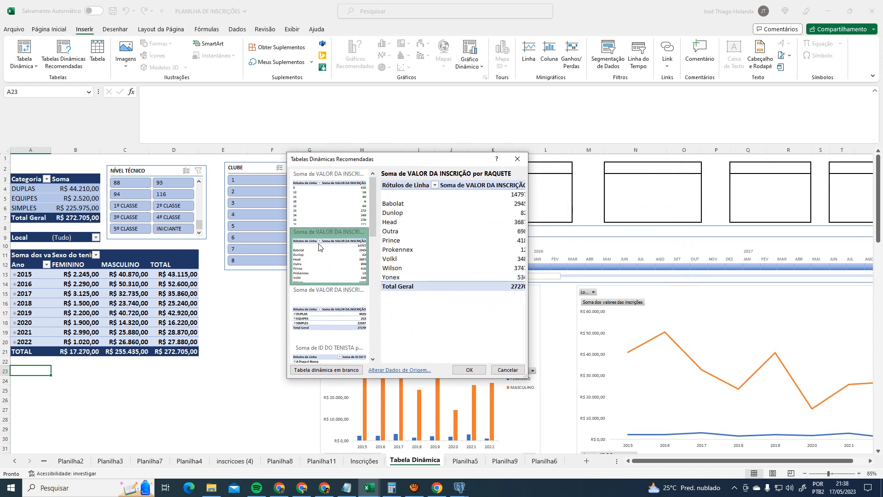
click(333, 321)
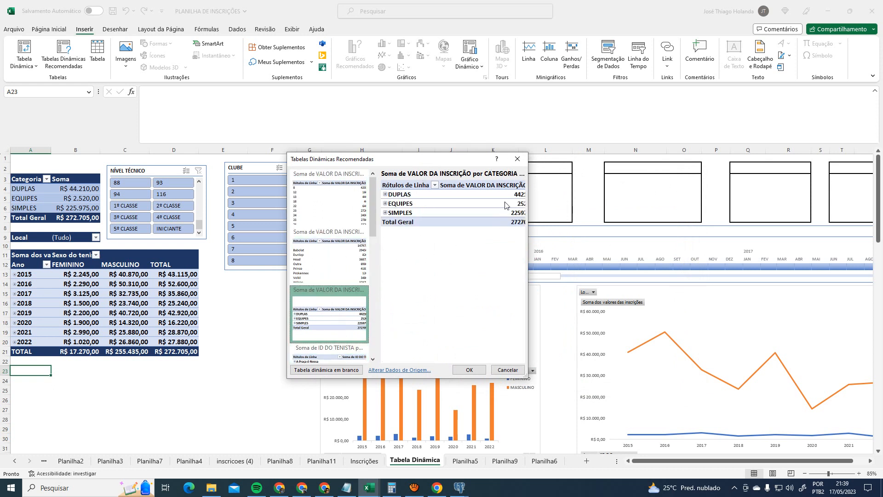
drag(528, 231, 689, 233)
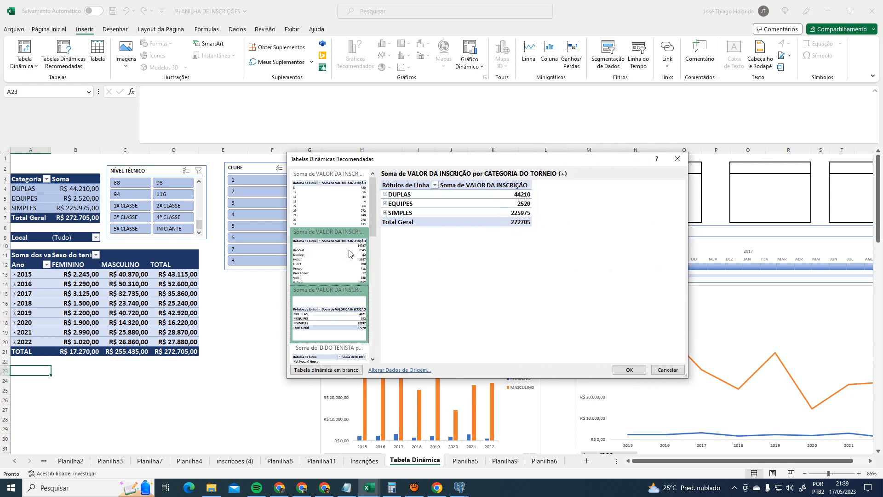
click(343, 199)
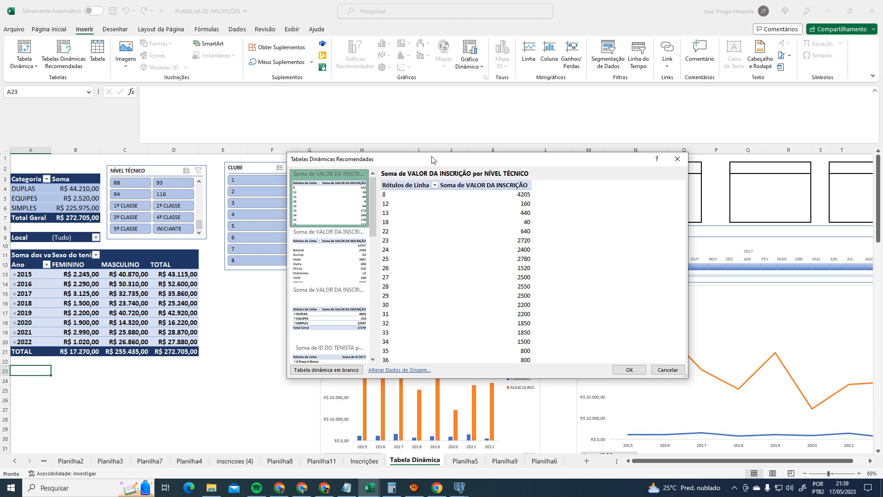
drag(431, 159, 574, 187)
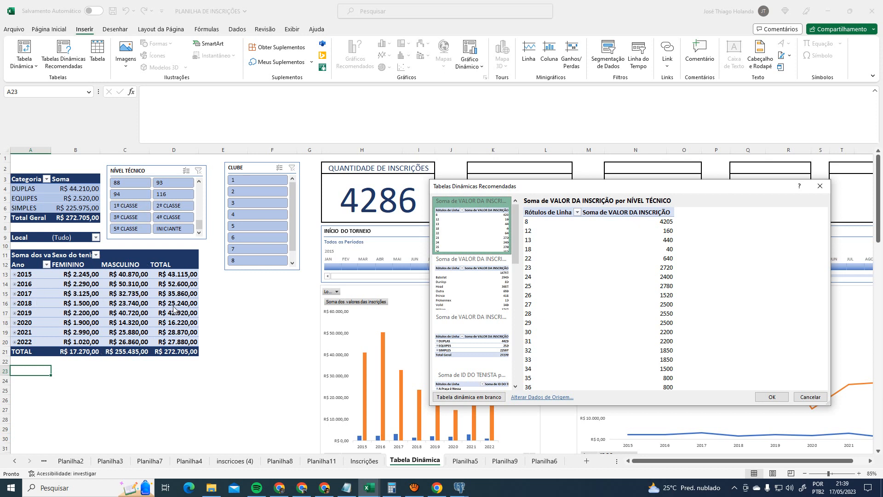
click(820, 186)
- Filter the dashboard to 1º CLASSE and check the 2015 values in the year table
click(130, 206)
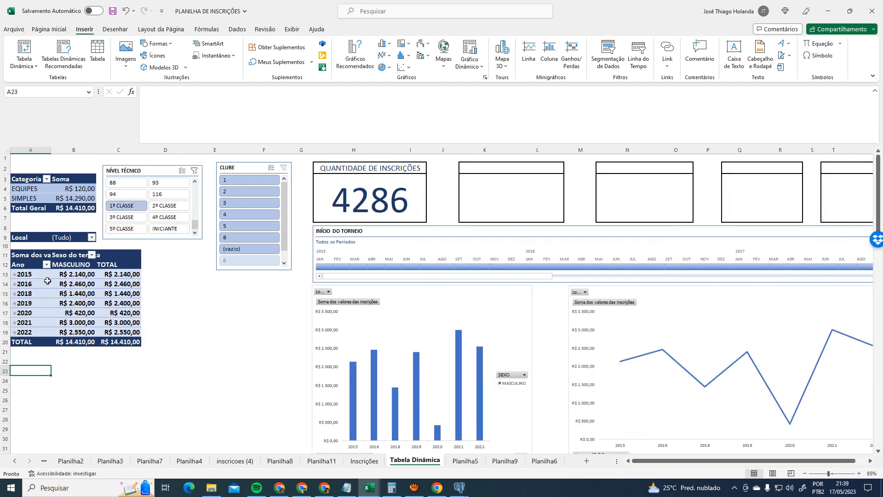
click(76, 275)
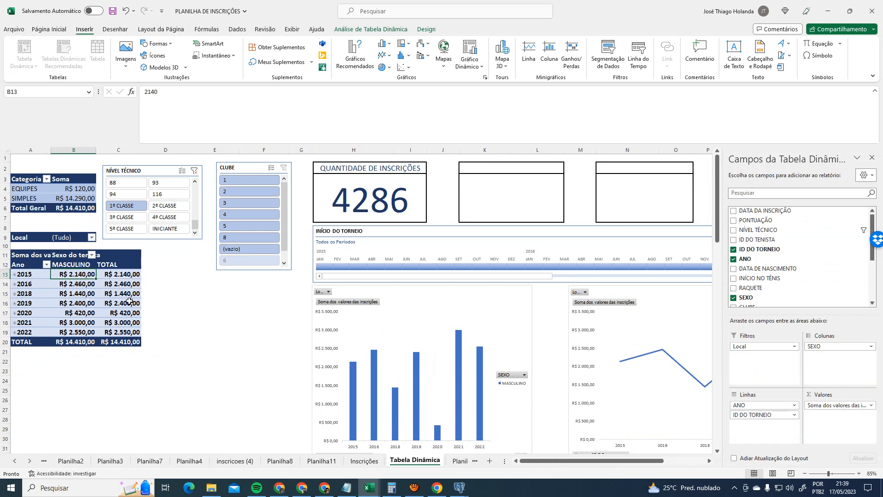
click(126, 273)
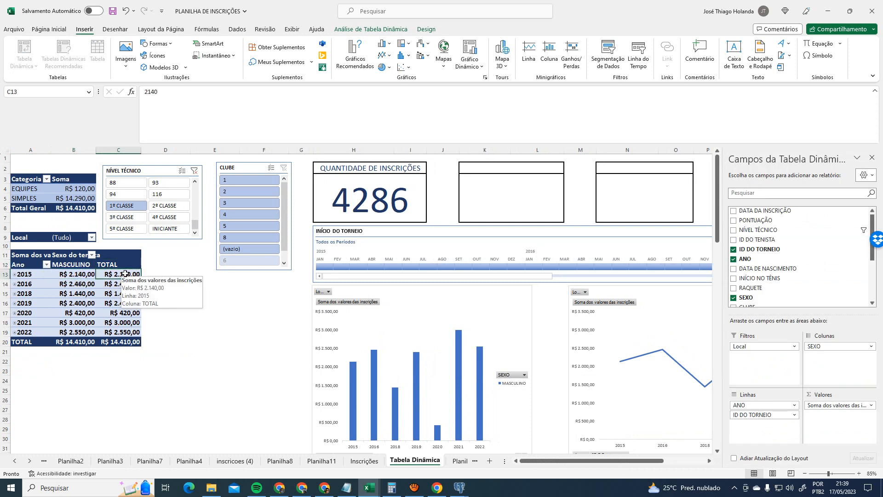
- Cycle the slicer through 2º to 5º CLASSE, then clear the filter and select A24
click(159, 206)
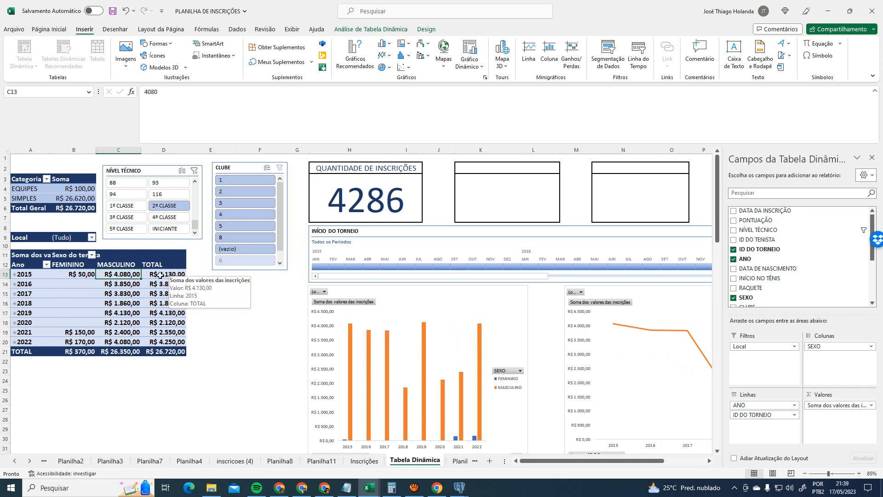
click(122, 218)
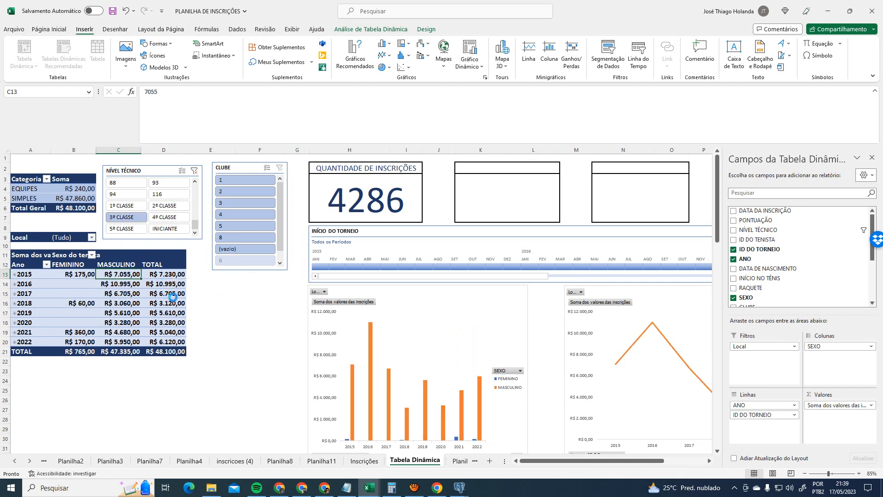
click(161, 218)
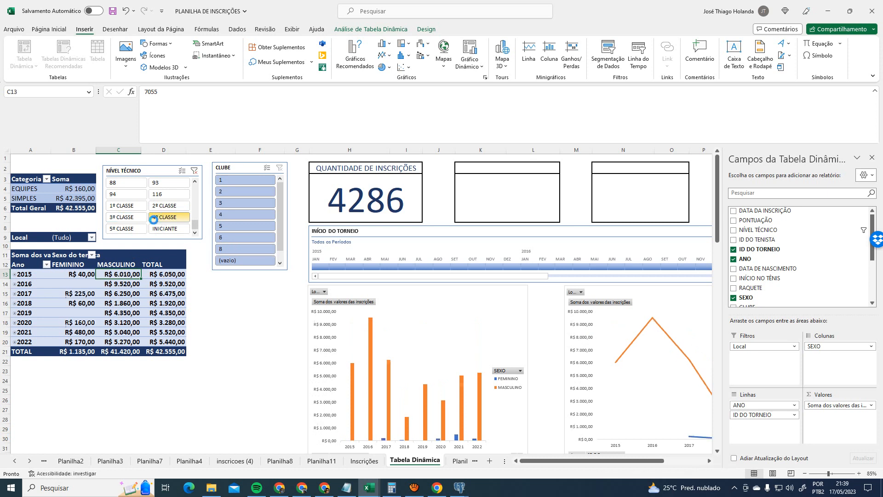
click(120, 228)
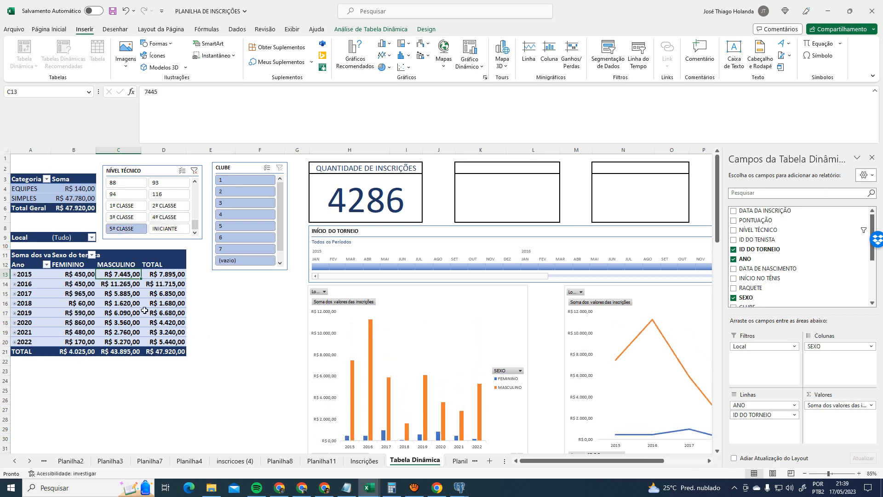
click(157, 275)
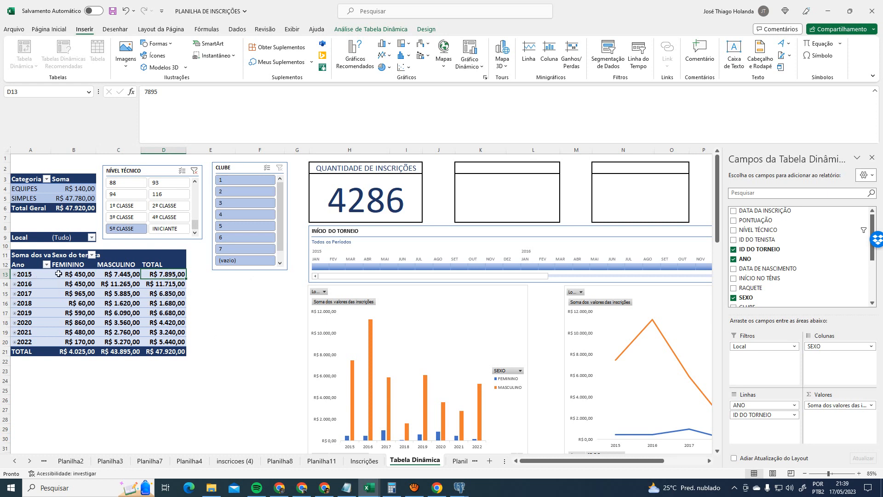
mouse_move(59, 273)
click(194, 171)
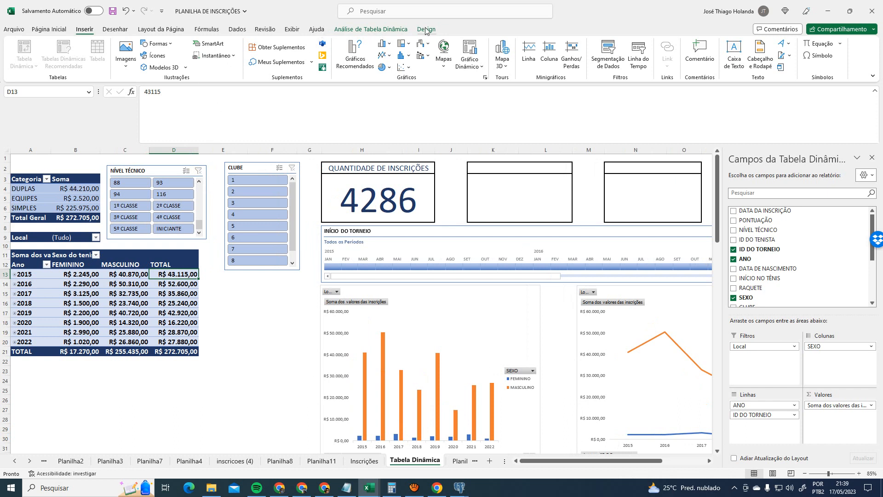
click(17, 380)
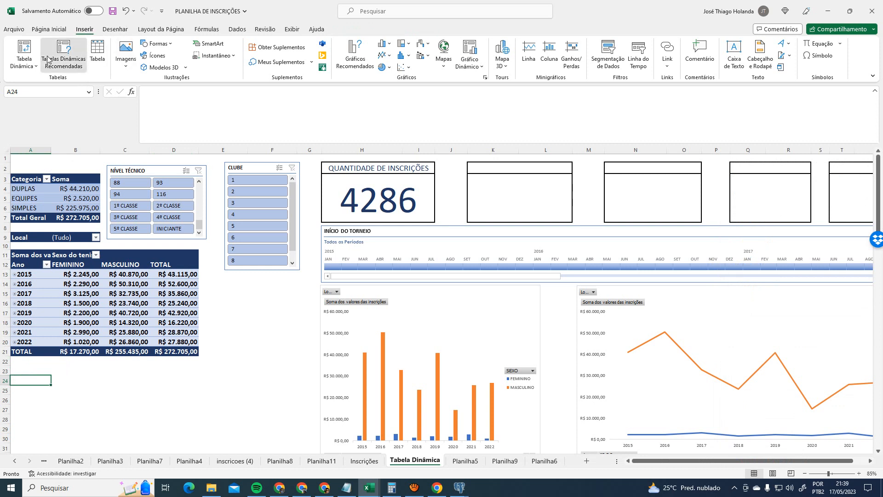
click(64, 53)
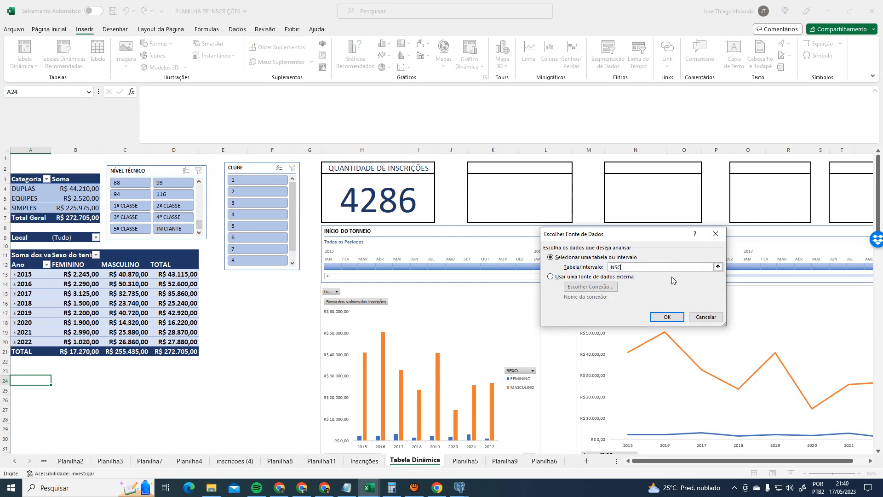
key(Return)
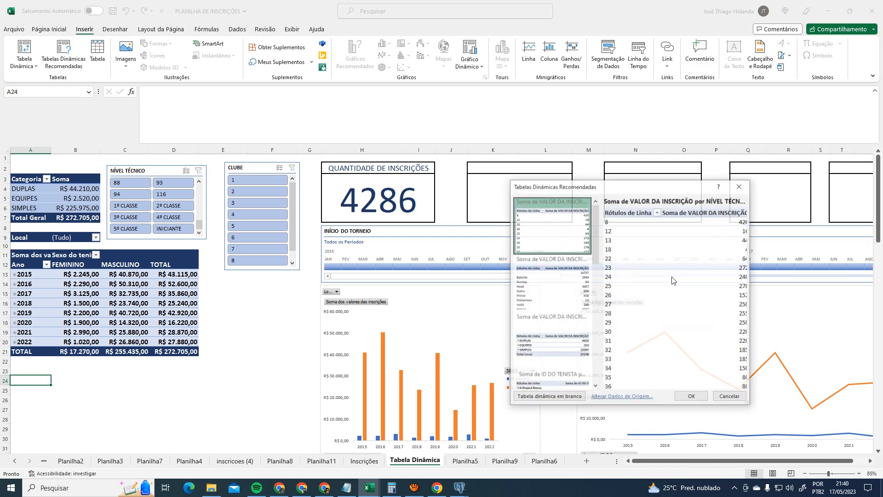
drag(637, 192, 439, 149)
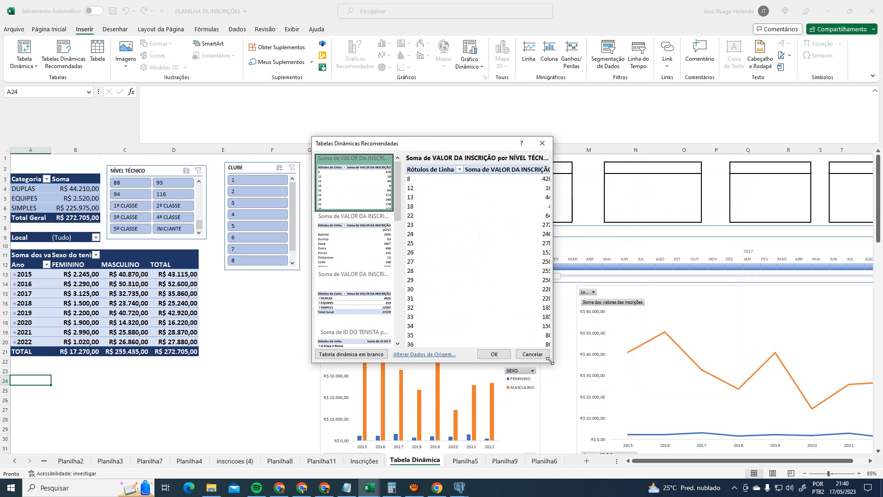
drag(552, 362, 733, 423)
click(355, 361)
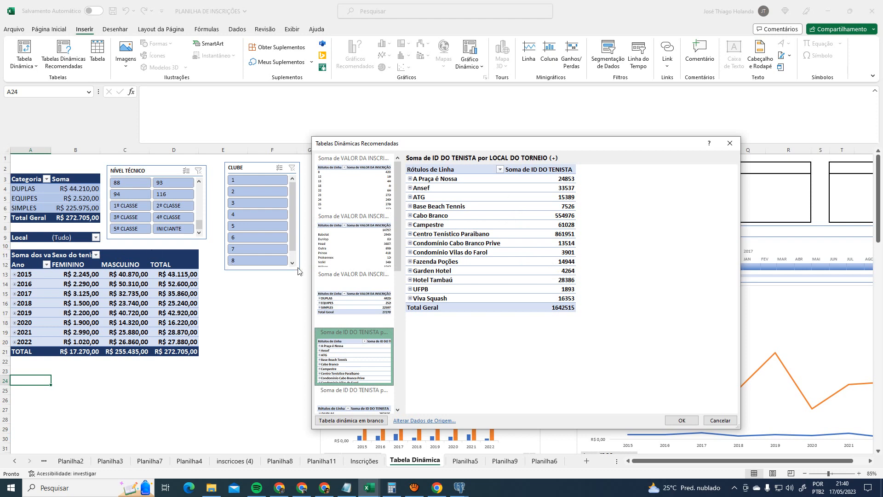
scroll(355, 322, down, 3)
click(363, 331)
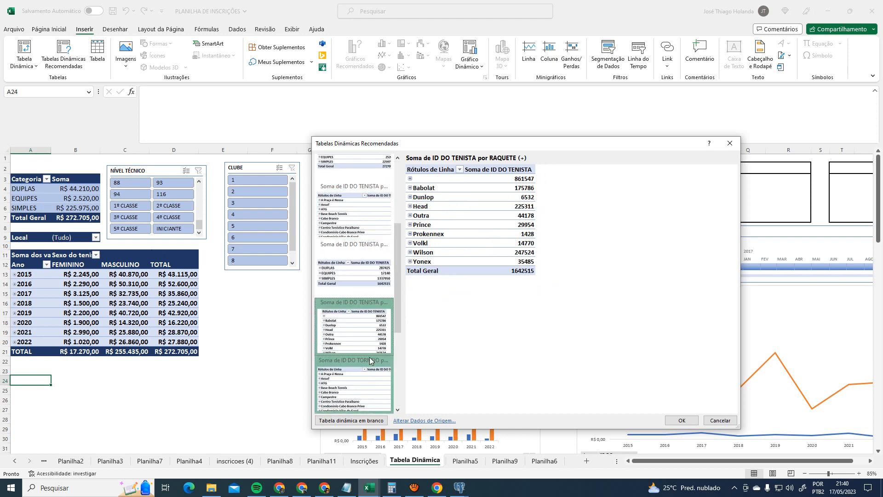
click(355, 384)
scroll(361, 385, down, 3)
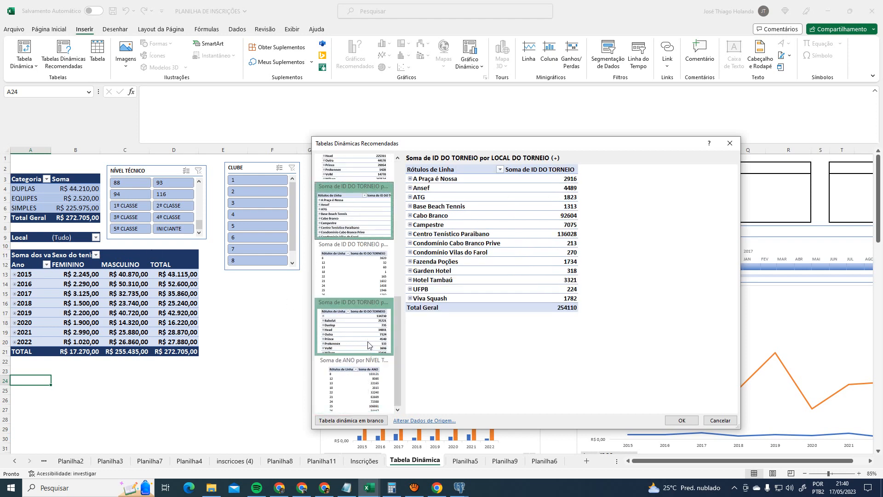
click(357, 390)
click(358, 342)
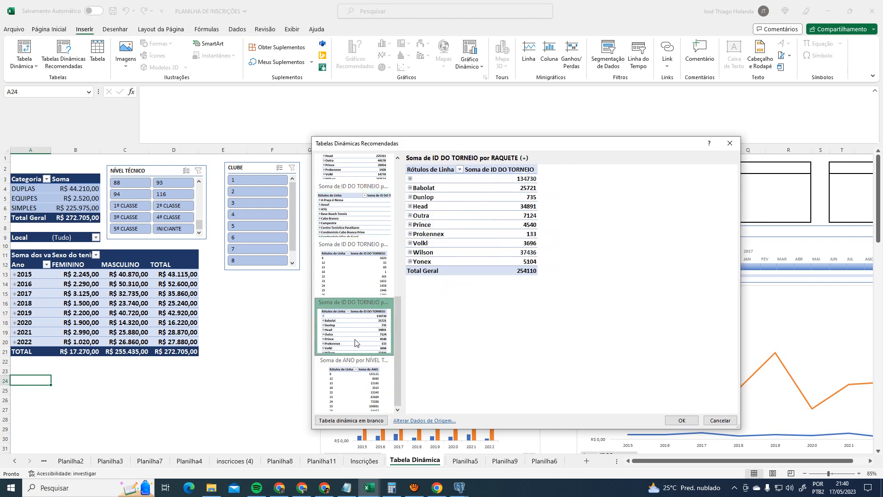
click(359, 400)
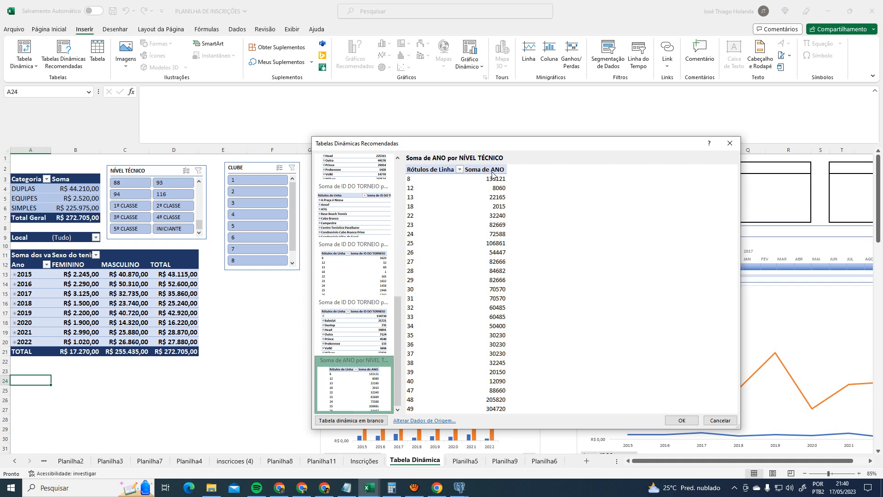
click(357, 338)
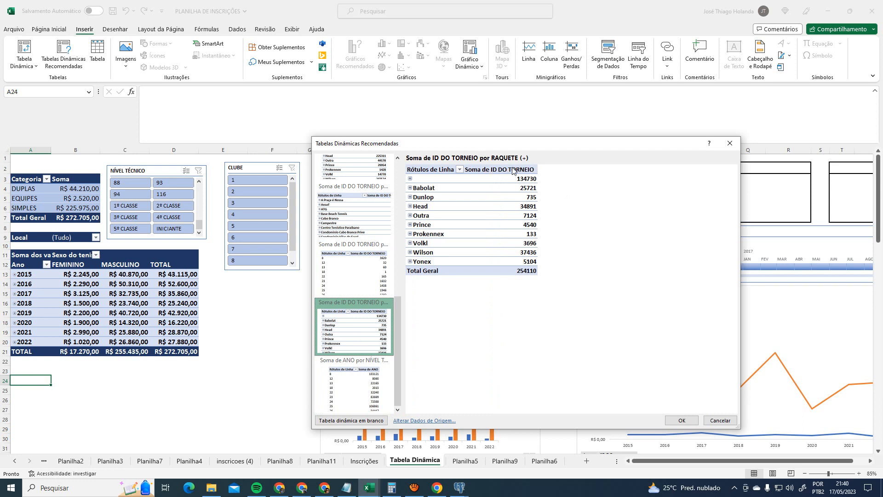
click(379, 273)
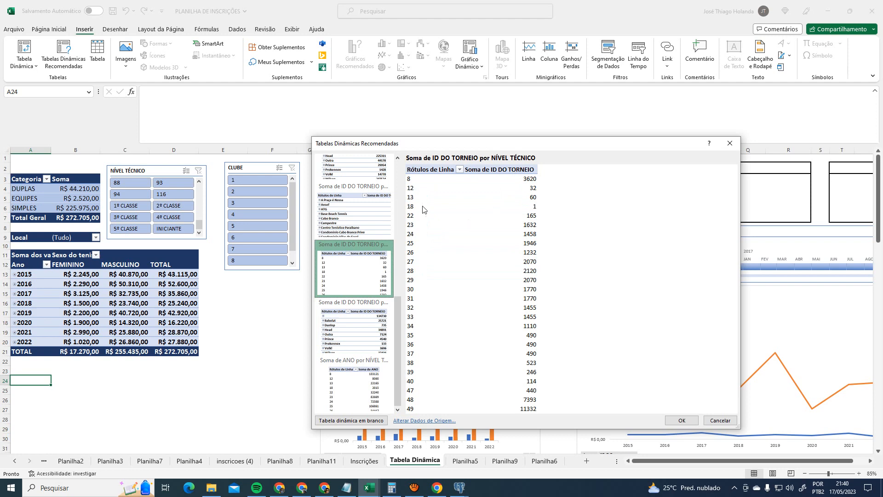
click(377, 209)
click(380, 173)
scroll(393, 203, up, 3)
click(365, 271)
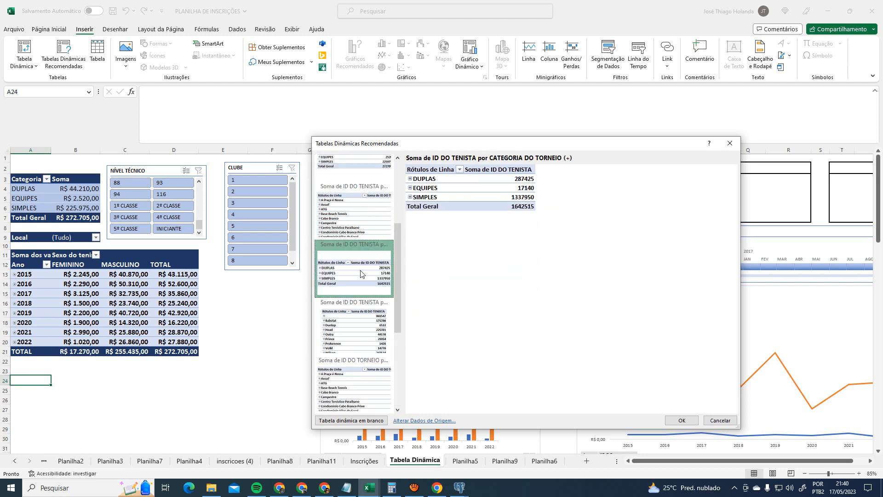
click(373, 226)
scroll(372, 193, up, 3)
click(371, 194)
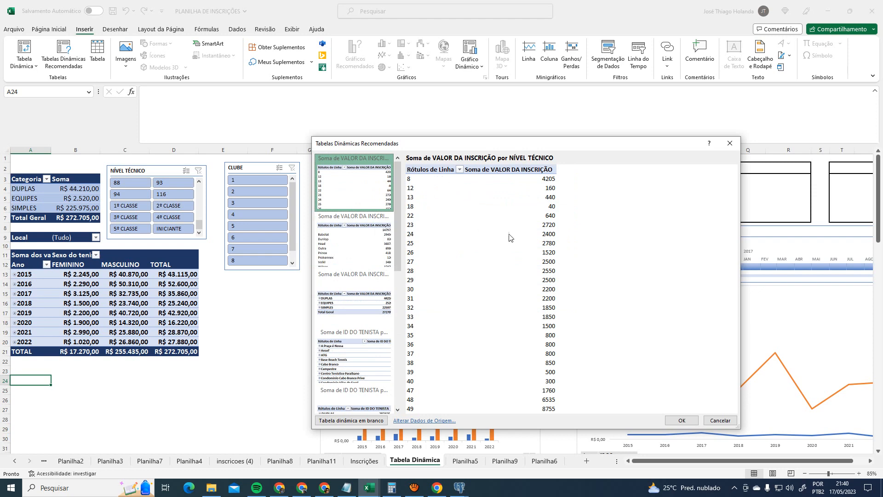
click(730, 143)
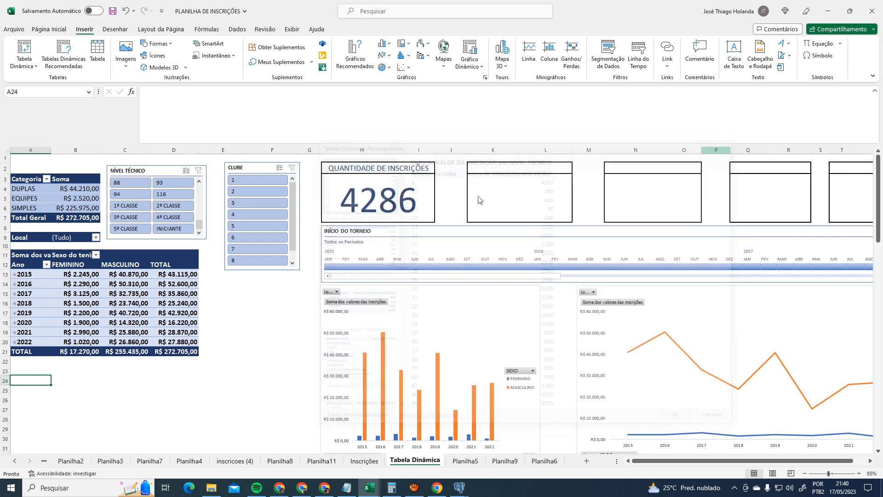
- Create a new pivot table from the INSCRICOES table at cell A24
click(19, 66)
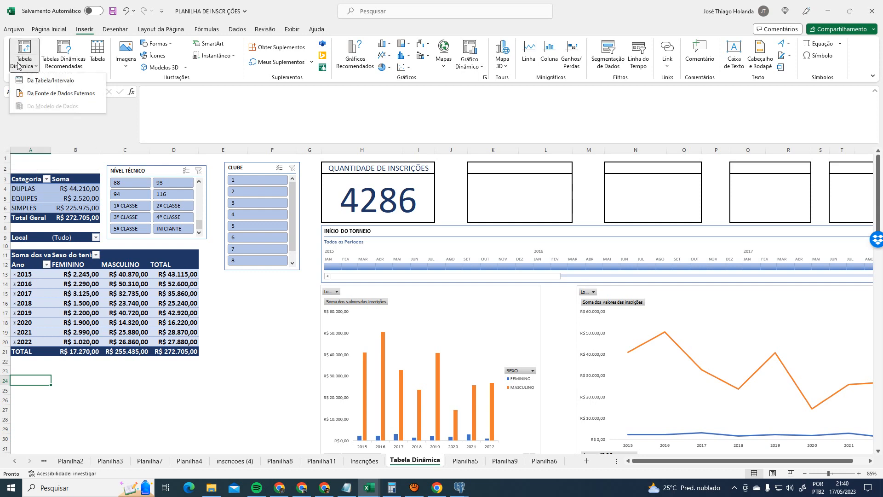
click(53, 81)
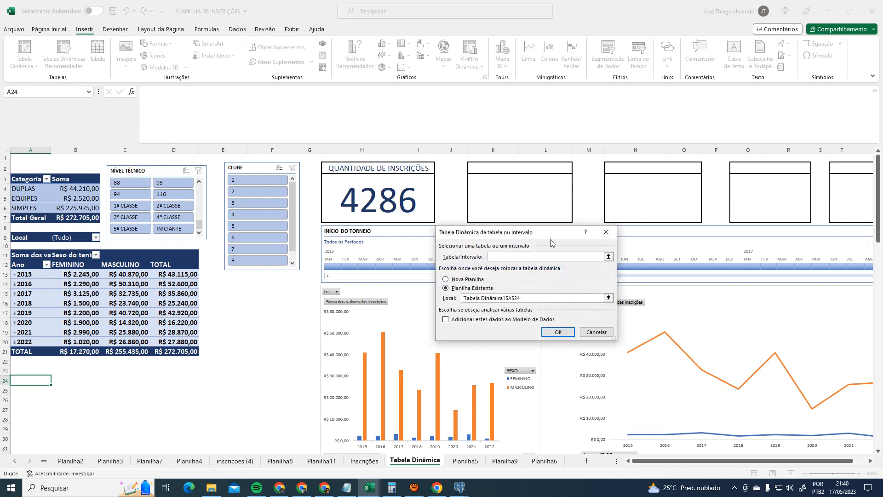
click(606, 232)
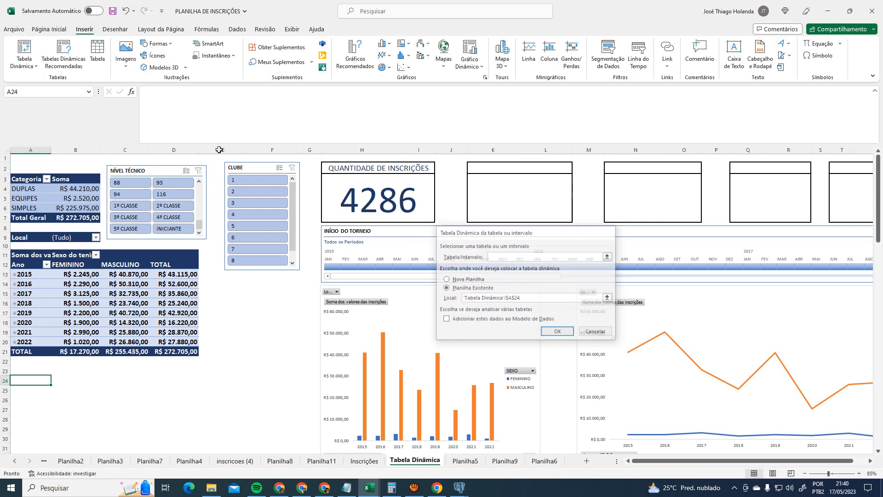
click(33, 64)
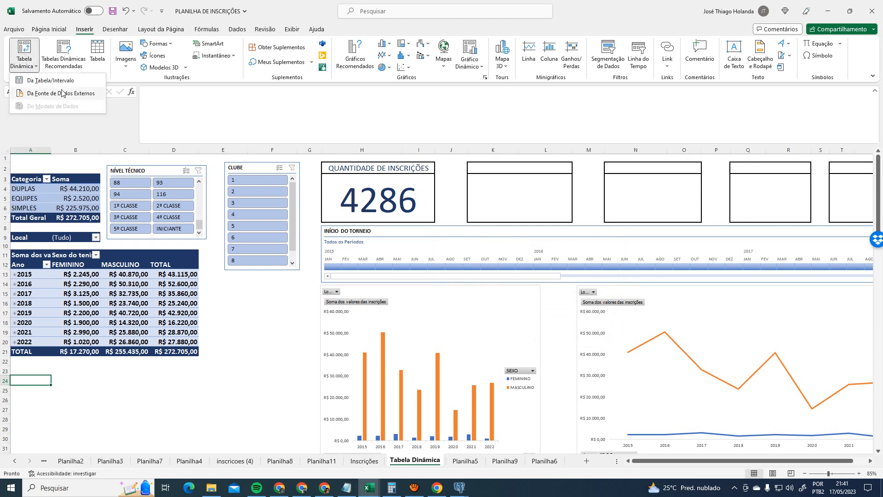
click(51, 80)
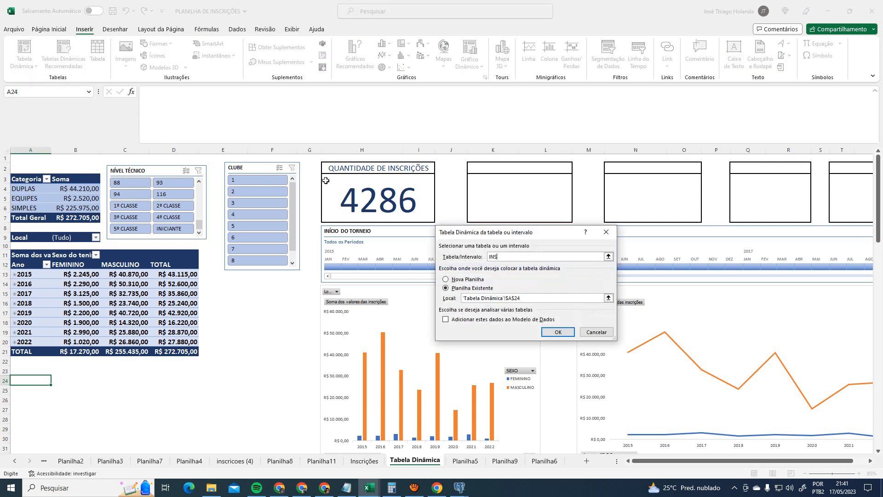
text(INSCRICOES)
key(Return)
scroll(283, 311, down, 5)
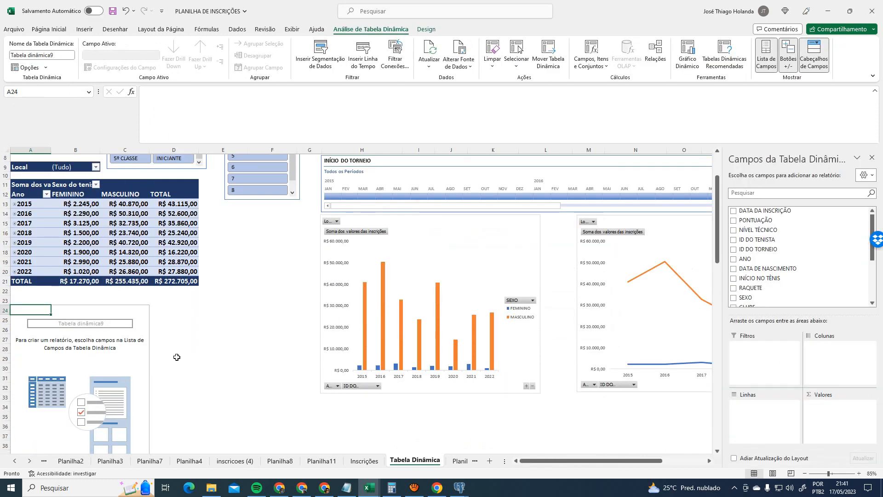
click(65, 246)
click(44, 241)
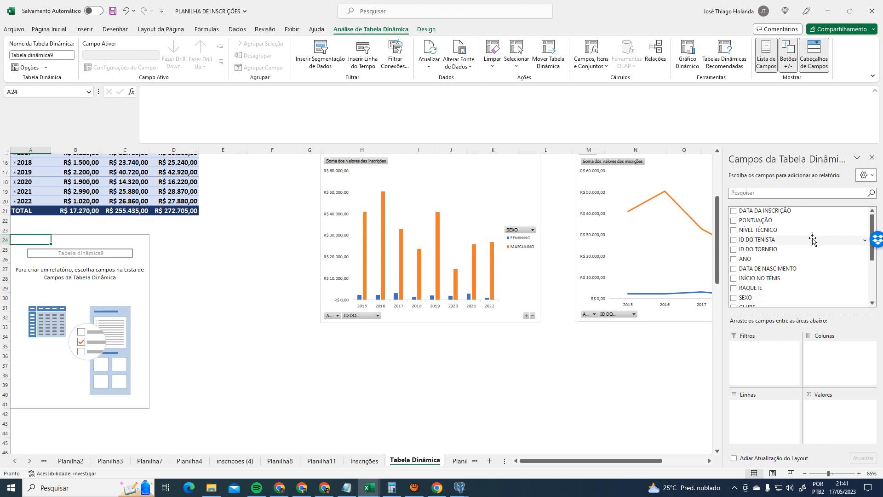
scroll(305, 352, up, 5)
scroll(304, 342, down, 4)
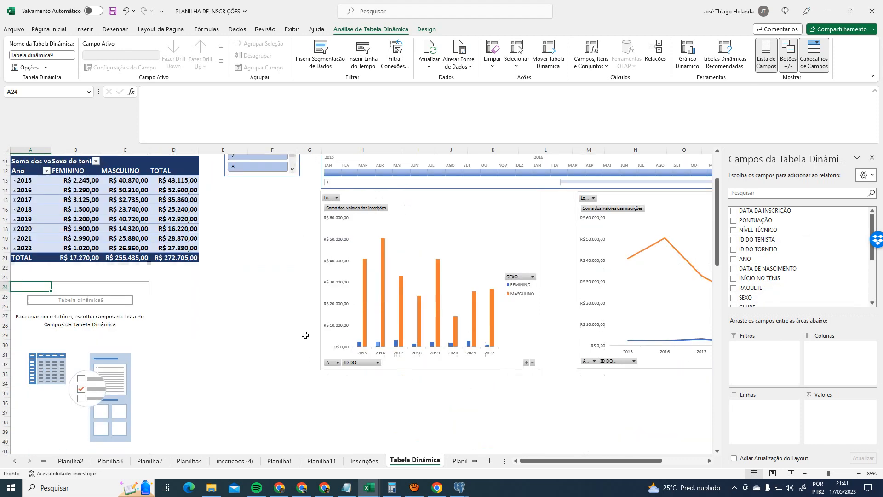
click(63, 263)
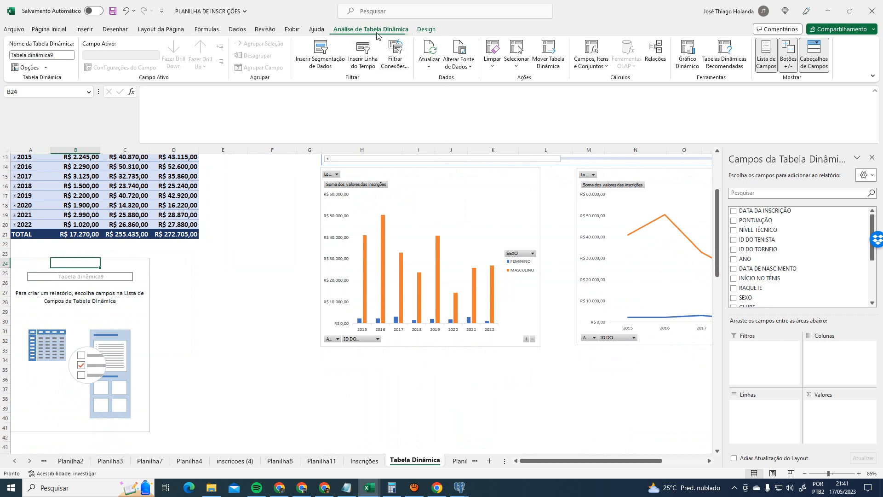
- Rename the new pivot table to TD_CONTAGEM
click(60, 56)
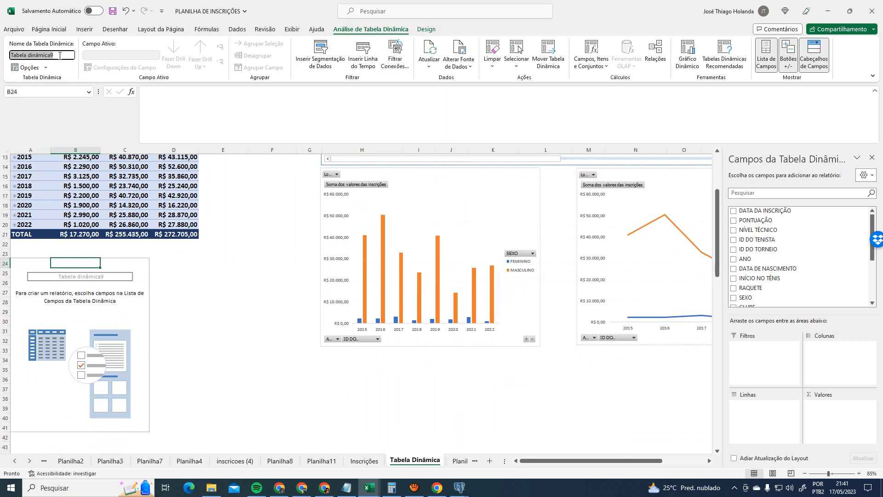
text(td)
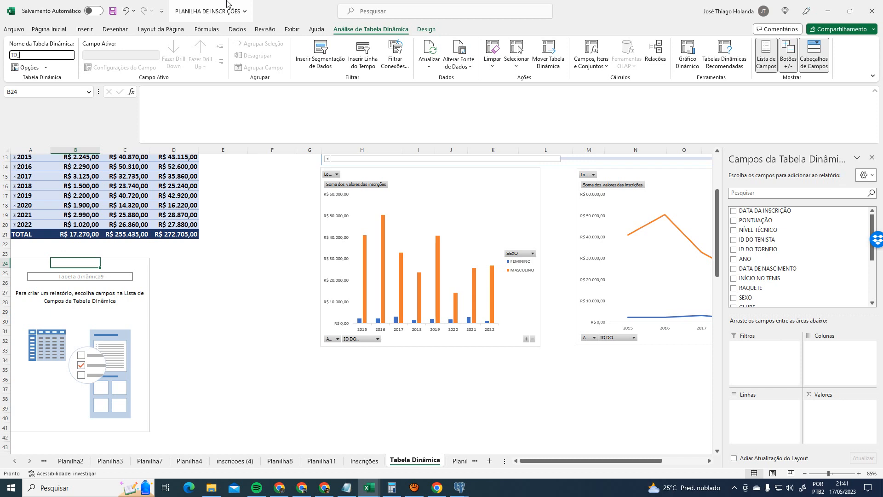
text(ONTAGEM)
key(Return)
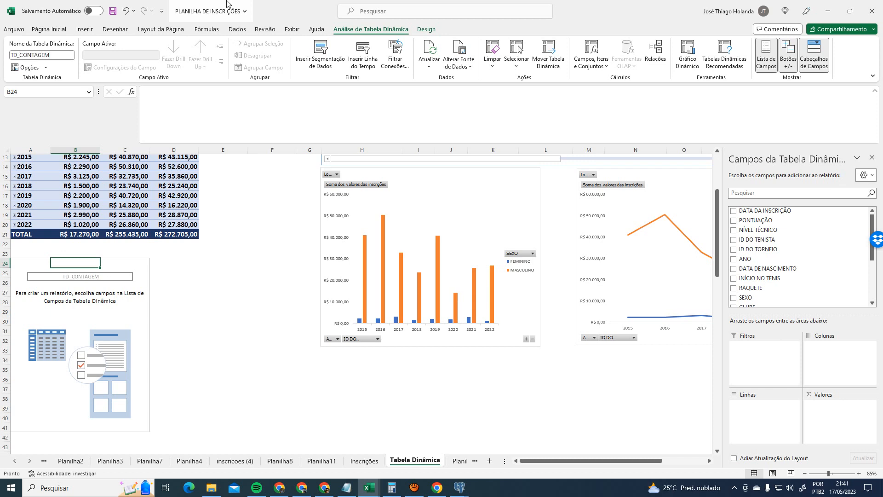
click(71, 289)
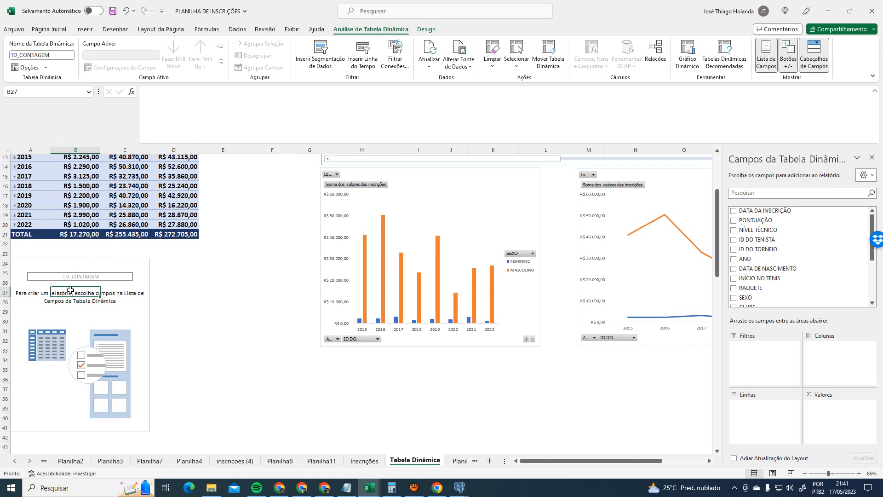
click(72, 276)
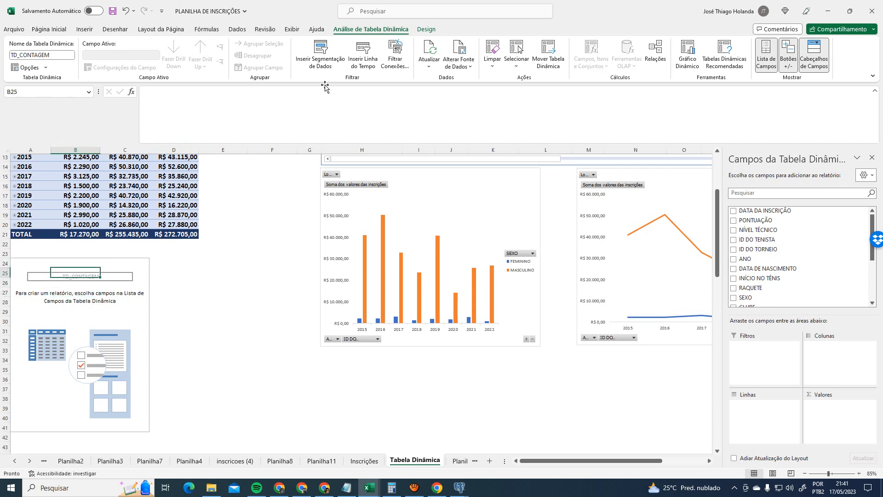
click(391, 60)
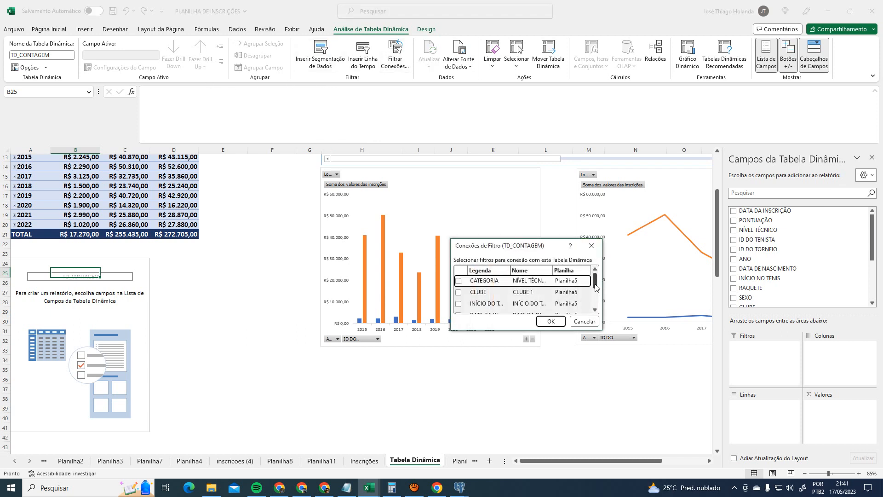
mouse_move(595, 284)
mouse_down()
mouse_move(601, 308)
mouse_move(599, 270)
mouse_up()
drag(599, 325, 697, 435)
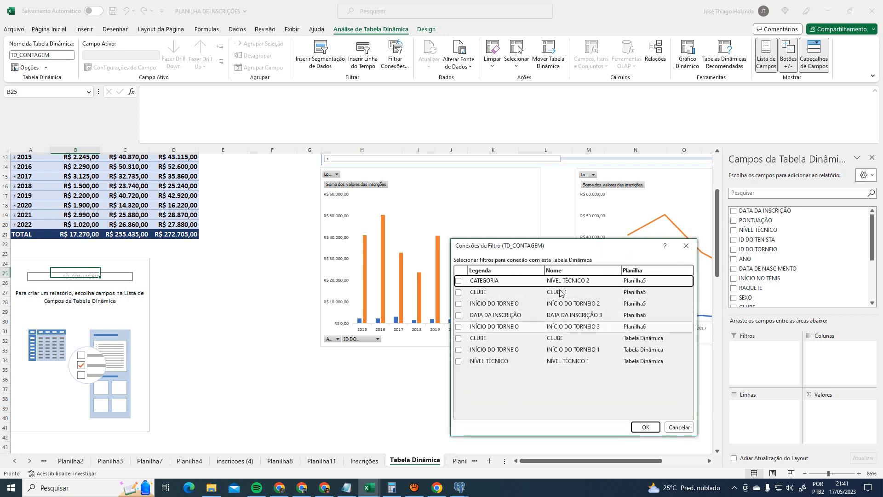
click(686, 246)
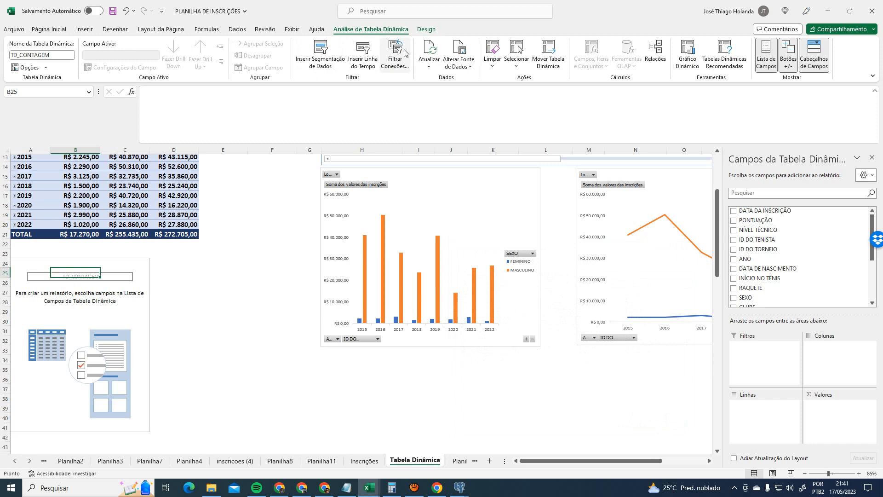
click(459, 52)
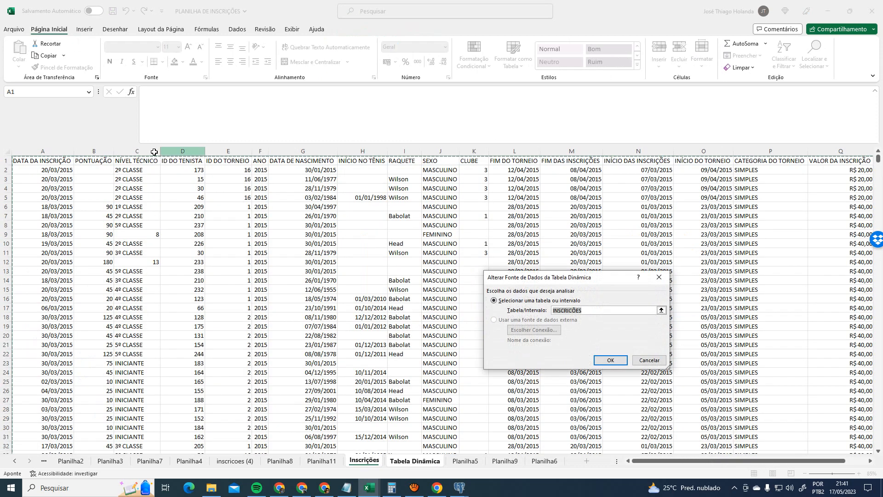
scroll(646, 380, down, 6)
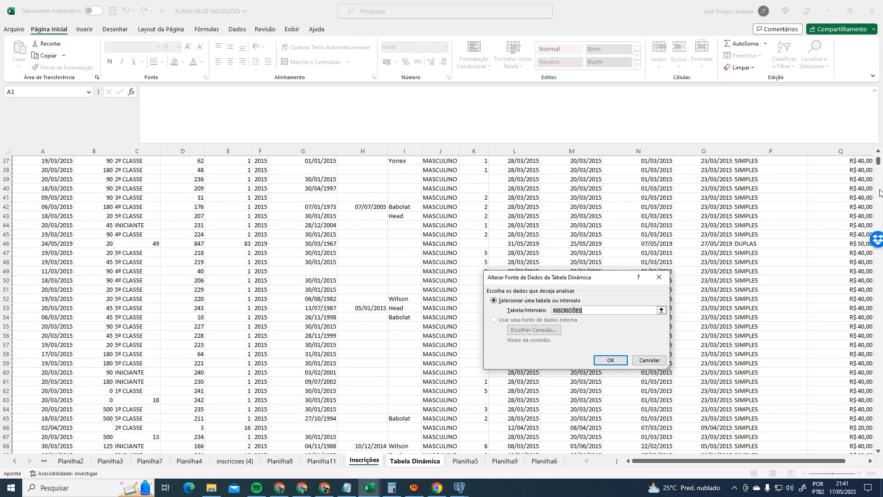
mouse_move(879, 161)
mouse_down()
mouse_move(881, 441)
mouse_move(879, 159)
mouse_up()
click(649, 360)
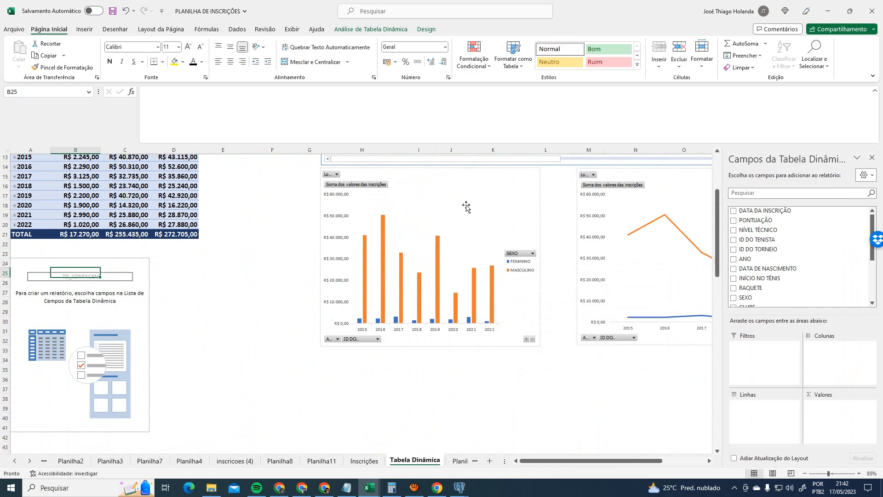
- Lay out the lower pivot with ANO in rows, SEXO in columns and a LOCAL DO TORNEIO filter
scroll(467, 205, up, 4)
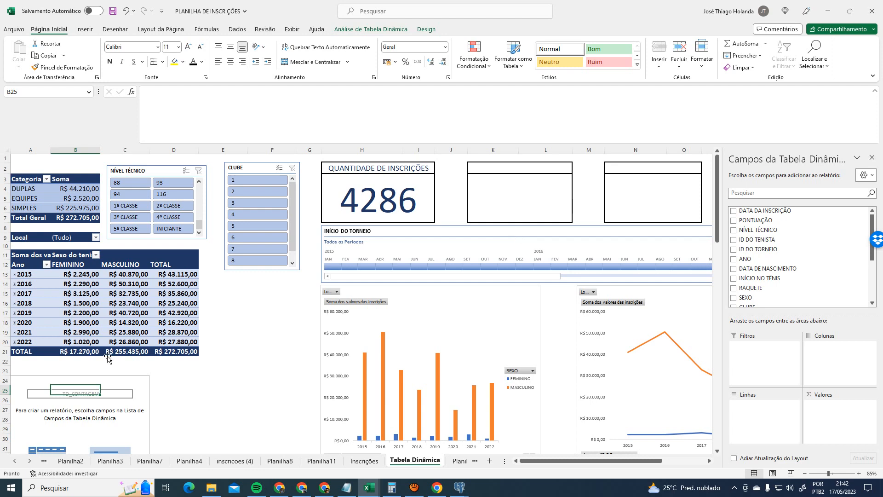
click(424, 31)
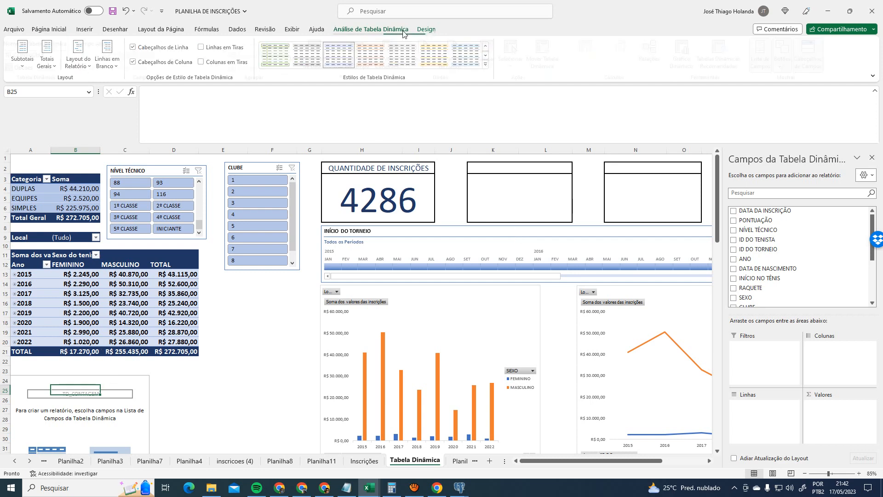
click(371, 29)
scroll(322, 287, down, 1)
scroll(323, 286, down, 2)
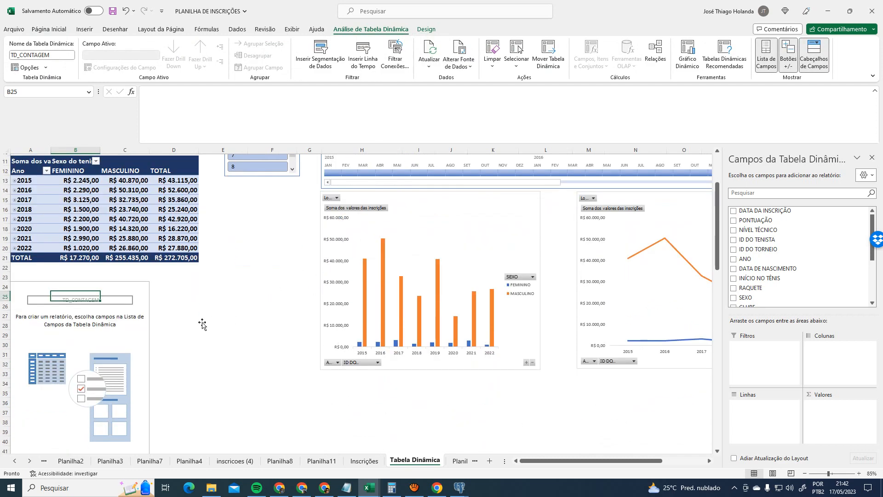
click(40, 286)
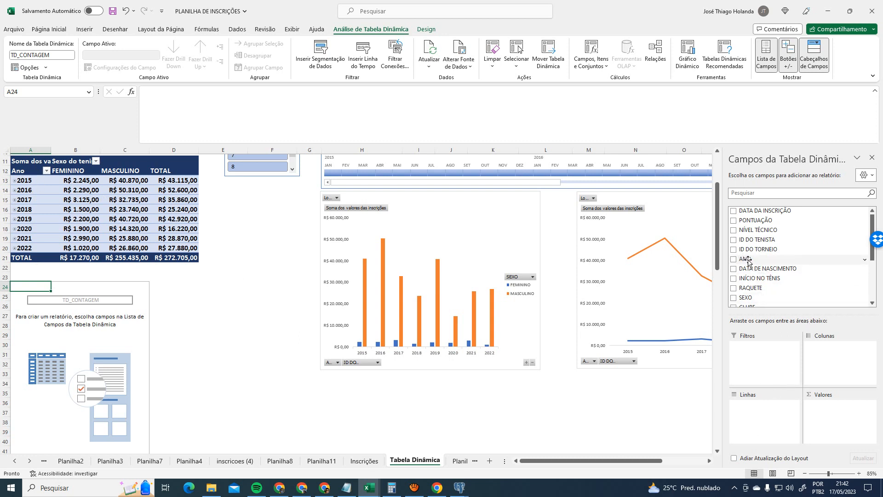
drag(745, 260, 766, 405)
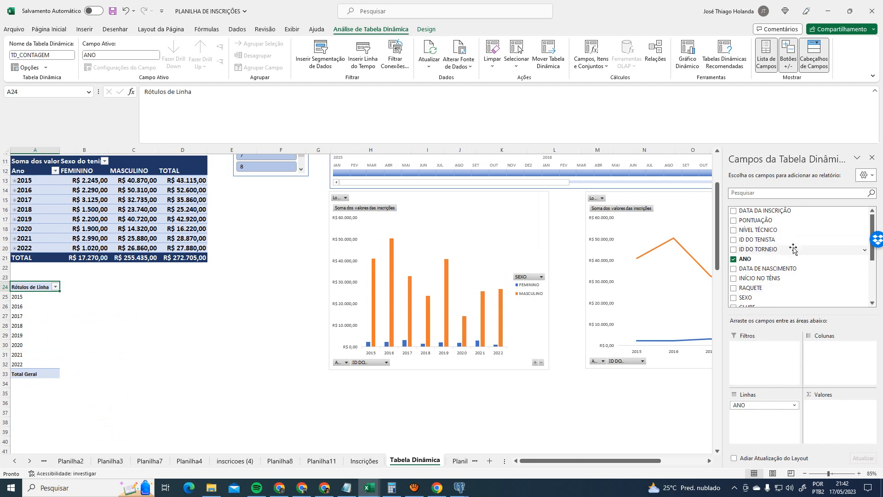
scroll(793, 249, down, 2)
drag(747, 253, 786, 352)
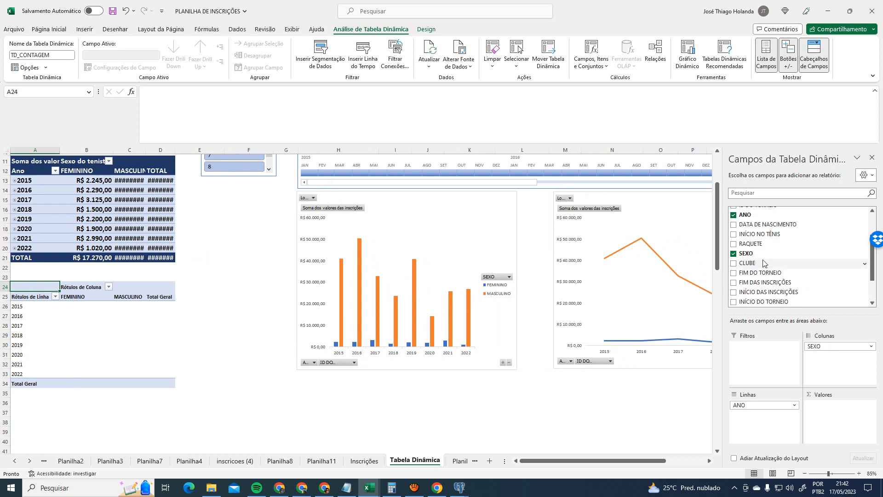
scroll(786, 294, down, 2)
scroll(785, 295, down, 2)
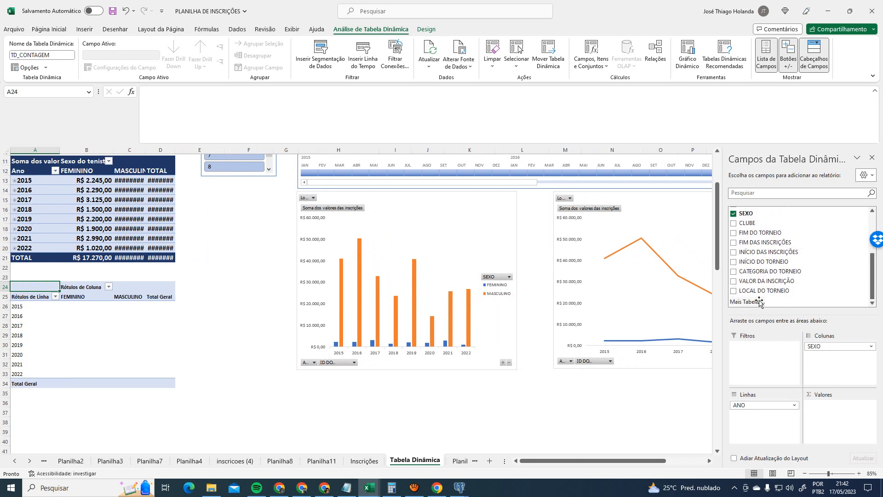
drag(766, 291, 731, 353)
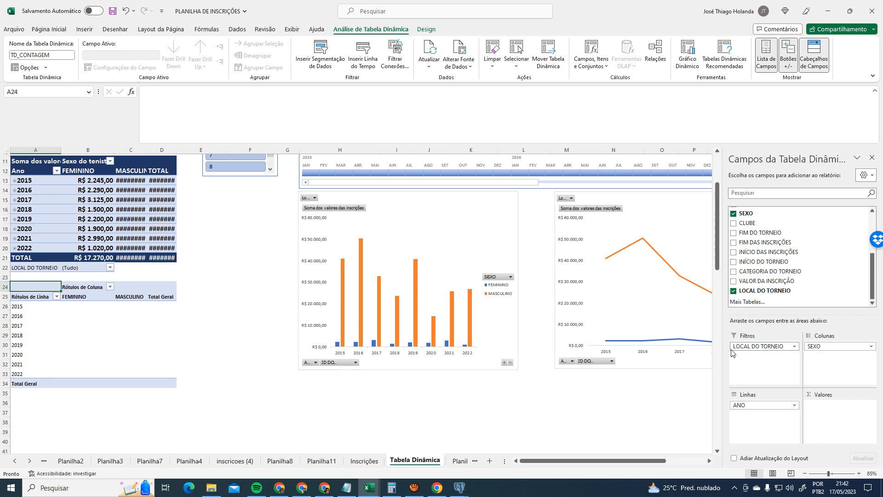
- Check the SEXO and LOCAL DO TORNEIO filter dropdowns, leaving them at (Tudo)
click(109, 287)
click(110, 287)
click(179, 341)
click(110, 268)
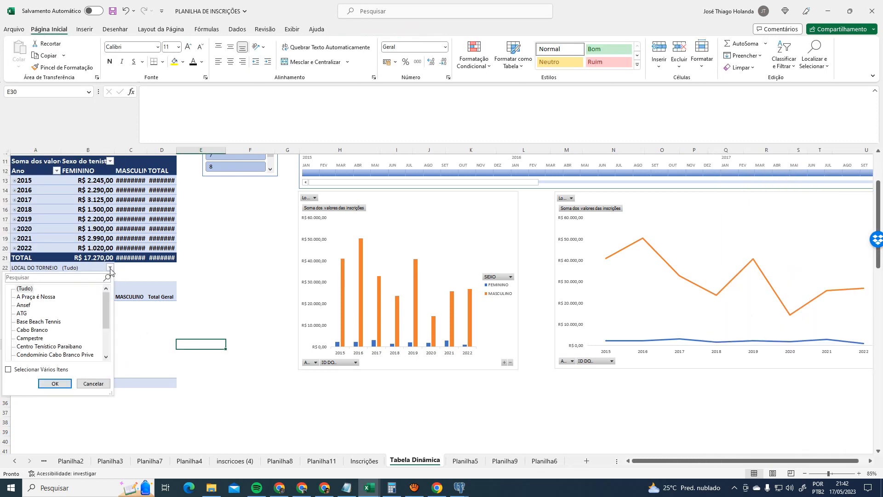
click(110, 269)
click(135, 323)
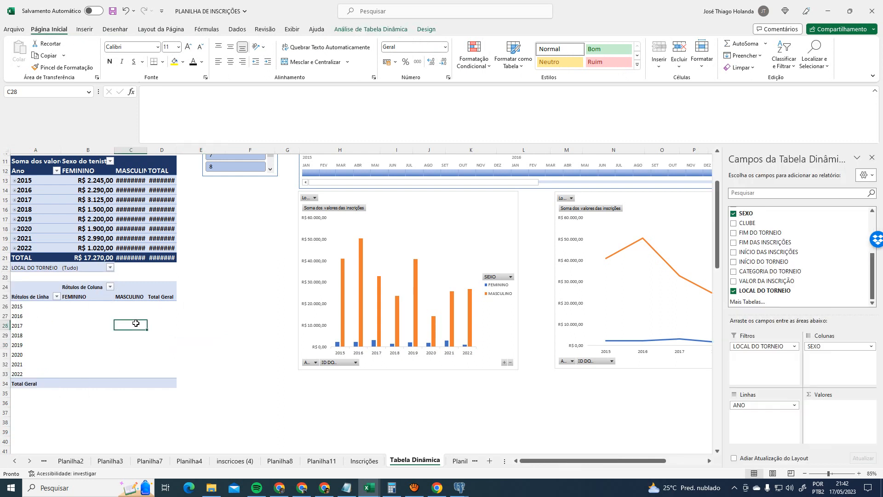
click(81, 309)
click(127, 308)
click(161, 307)
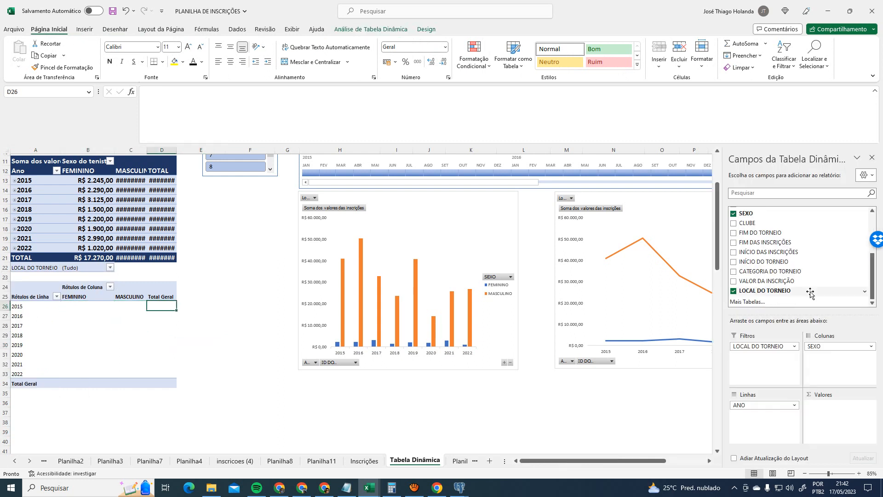
scroll(810, 276, up, 5)
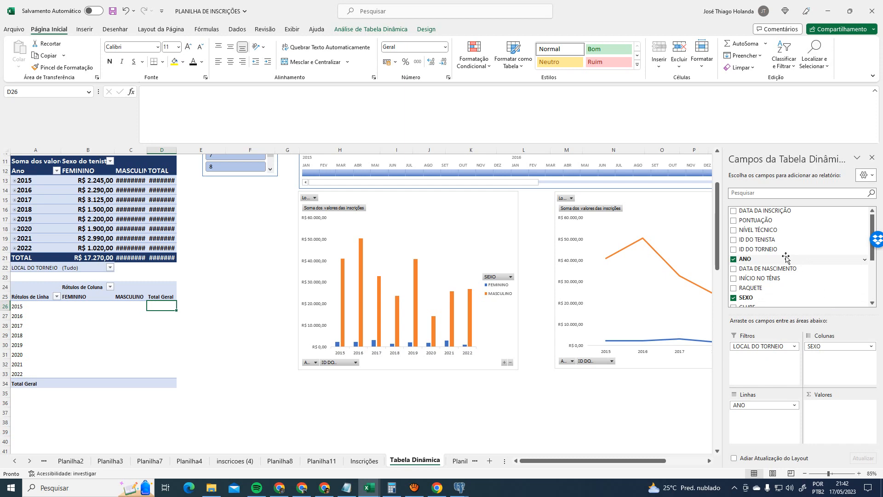
click(364, 461)
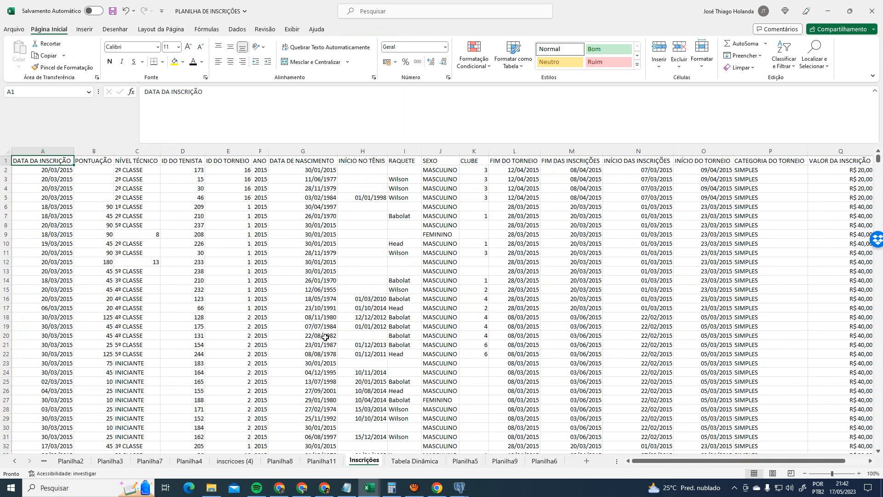
click(64, 151)
click(96, 151)
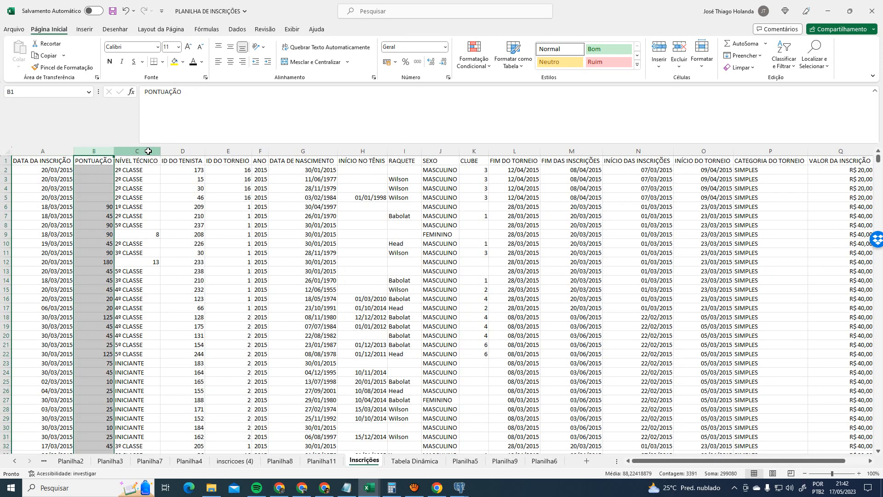
click(148, 151)
click(60, 151)
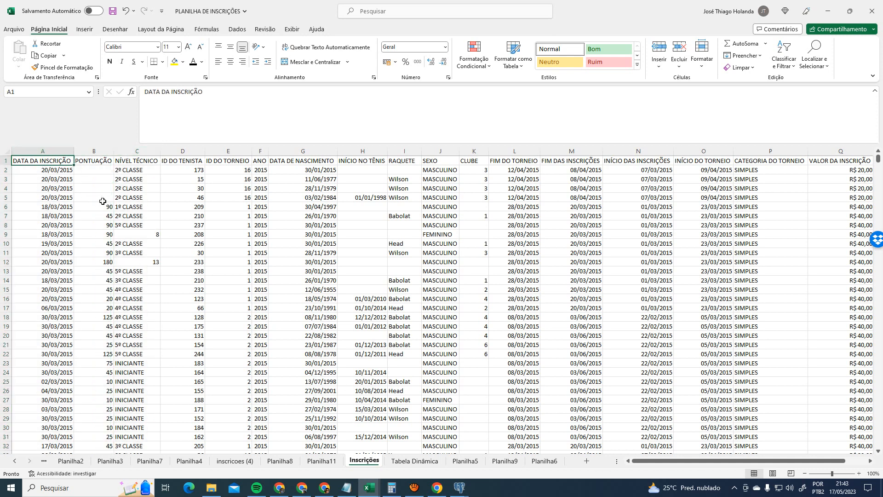
click(420, 462)
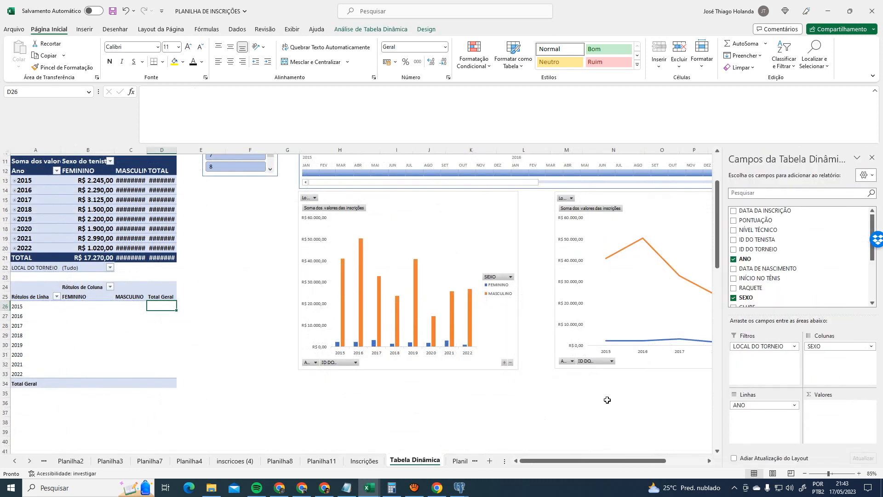
- Add VALOR DA INSCRIÇÃO as the summed values, giving a 272705 grand total
scroll(785, 258, down, 3)
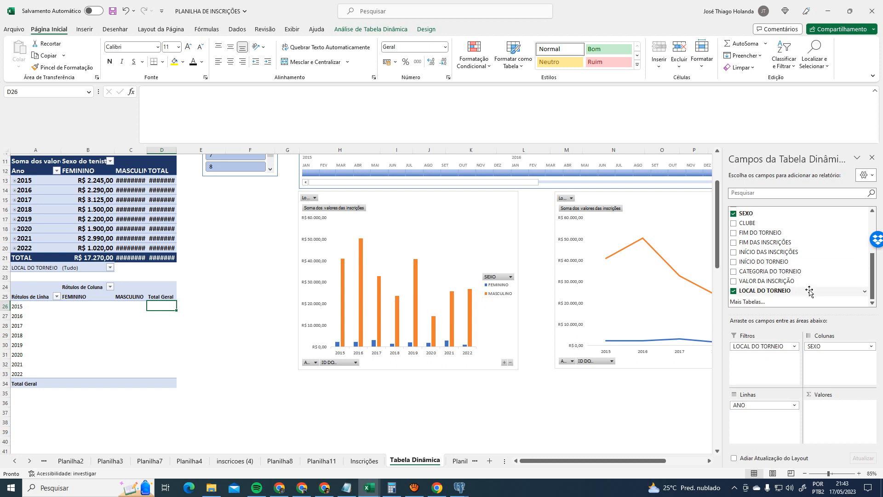
scroll(809, 291, up, 1)
scroll(809, 292, down, 1)
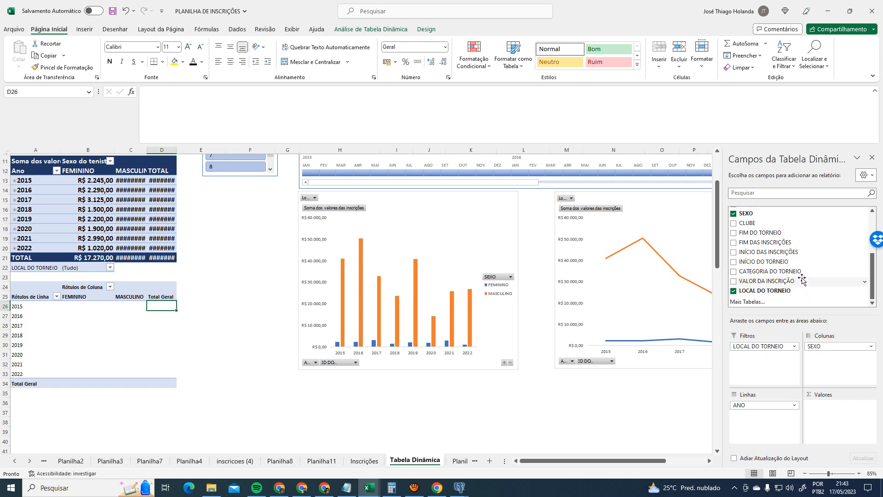
drag(802, 279, 856, 416)
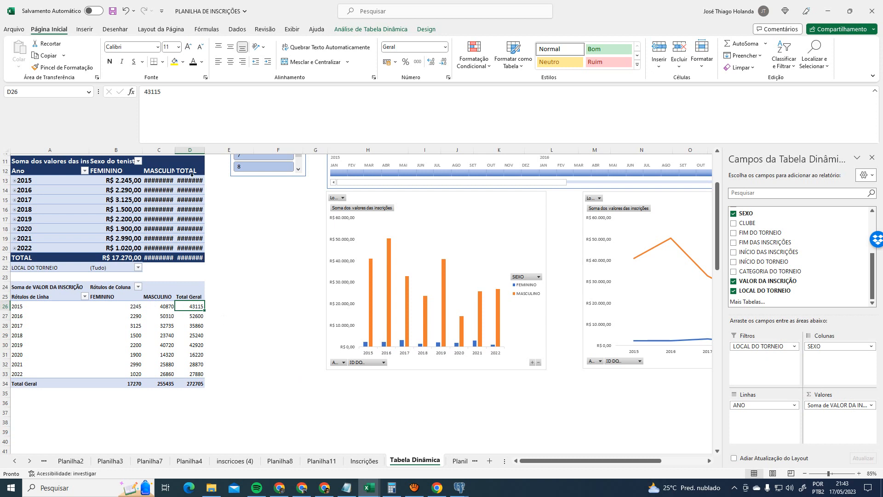
- Widen column C so the top table's MASCULINO amounts display fully
click(205, 150)
drag(175, 146, 235, 151)
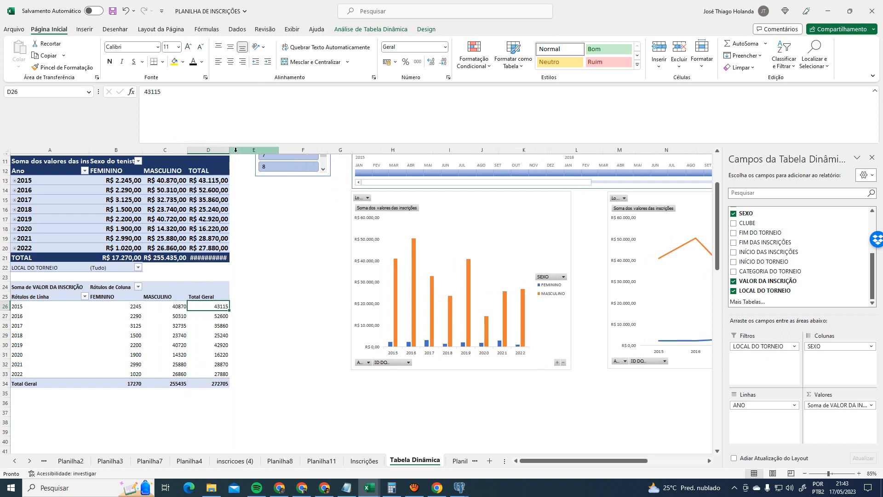
scroll(253, 222, up, 3)
scroll(242, 320, down, 3)
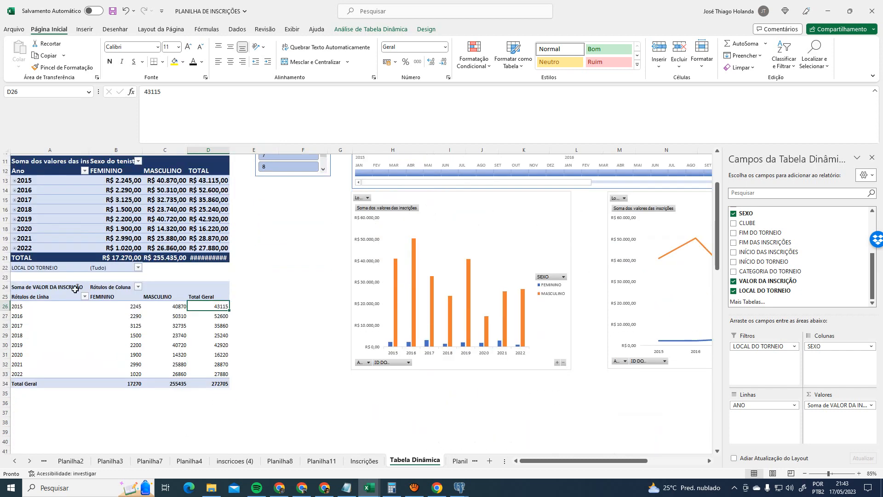
click(138, 308)
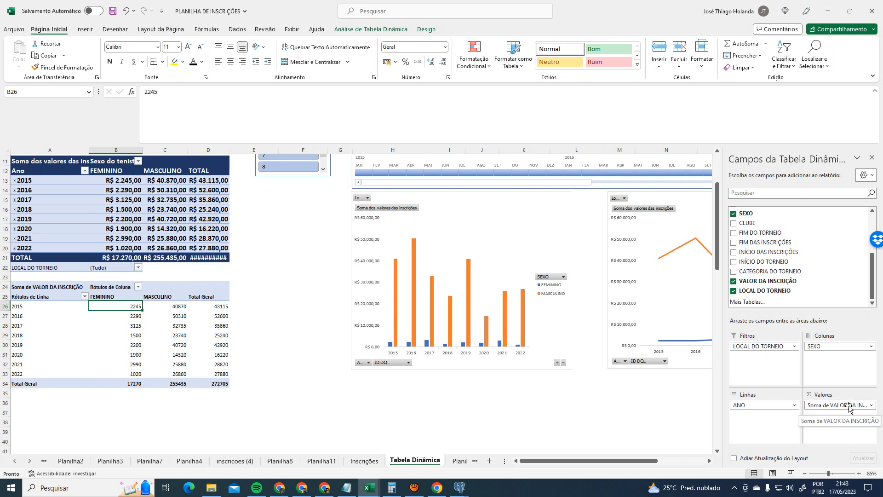
- On the Inscrições sheet, select column Q (VALOR DA INSCRIÇÃO) and its fee value in Q6
click(364, 461)
scroll(585, 436, down, 2)
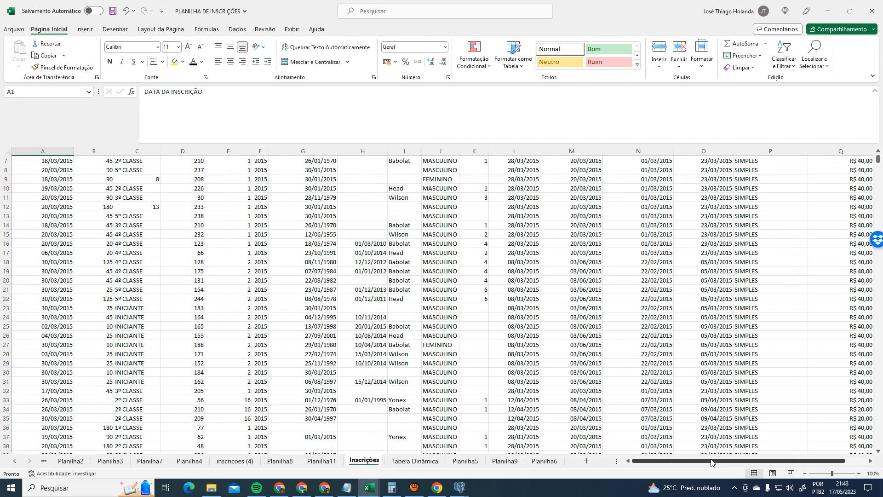
drag(711, 460, 732, 460)
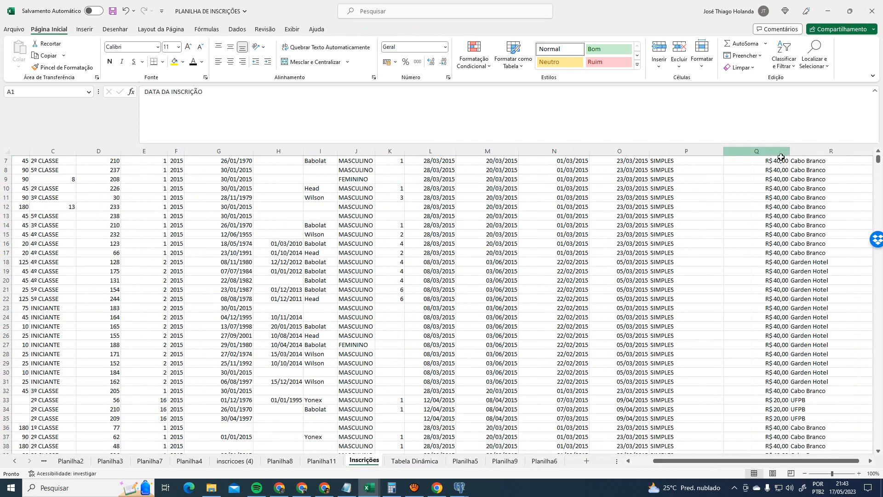
scroll(878, 162, up, 2)
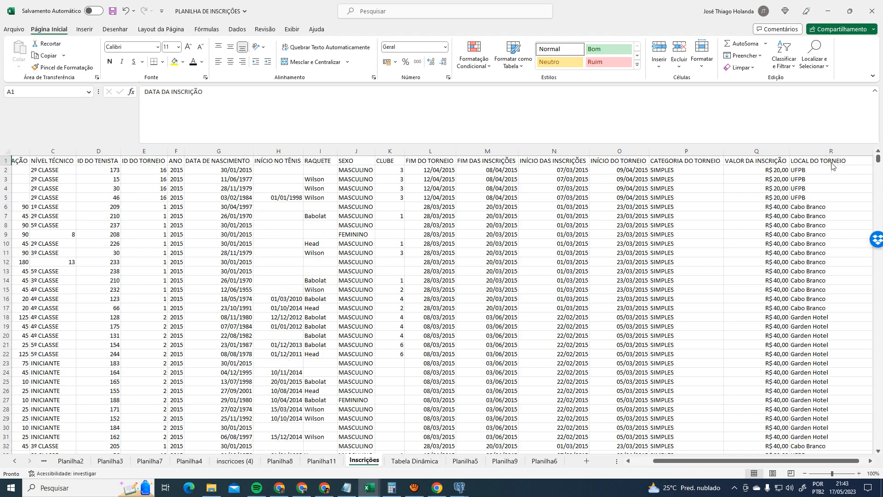
click(770, 153)
click(774, 207)
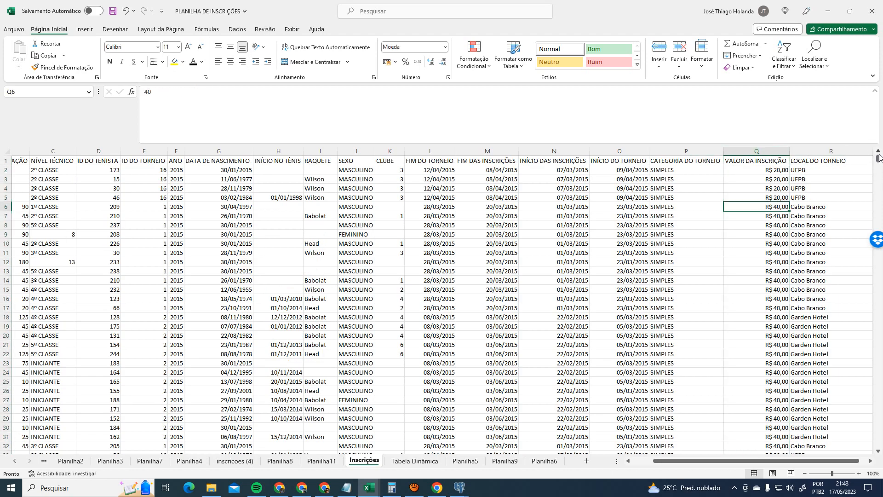
mouse_move(879, 158)
mouse_down()
mouse_move(882, 458)
mouse_move(878, 154)
mouse_up()
- On Tabela Dinâmica, change the Valores field of the lower pivot from sum to Contagem
click(428, 460)
click(854, 405)
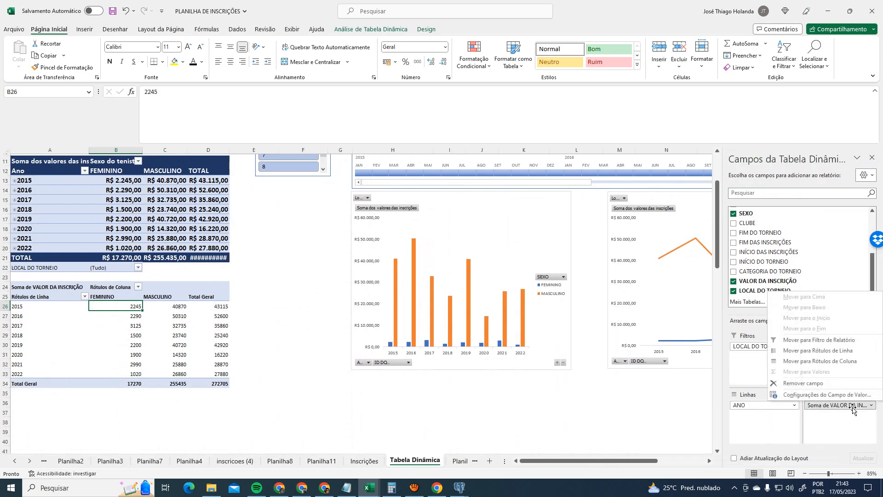
click(828, 395)
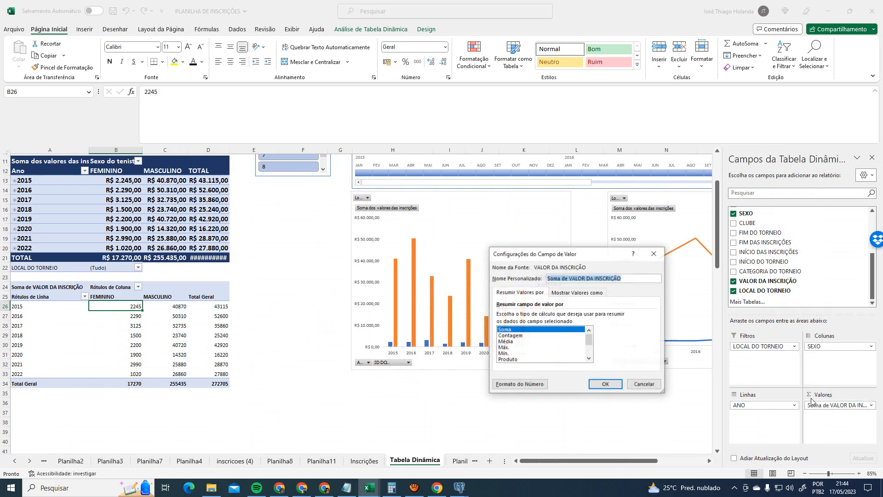
click(522, 336)
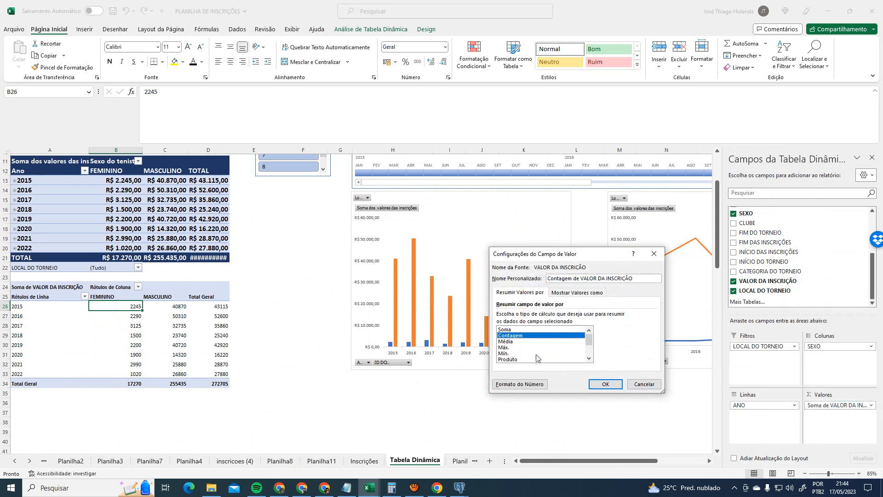
click(606, 385)
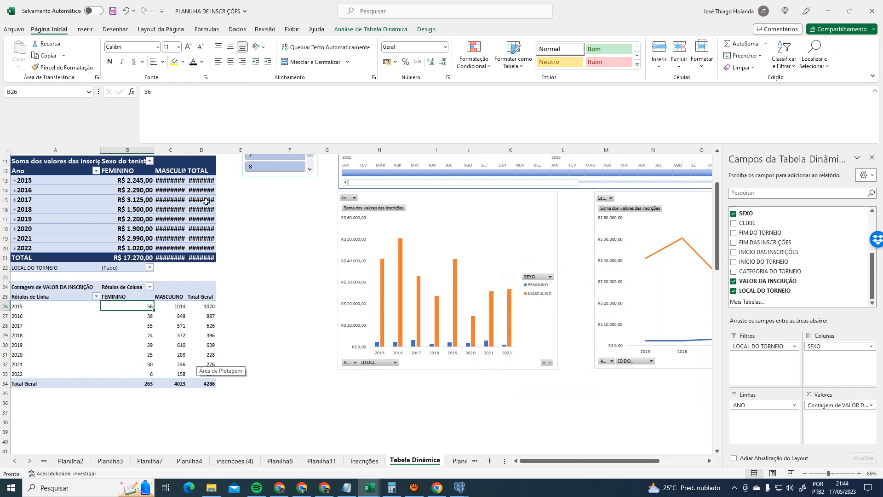
- Widen column C so the MASCULINO counts display fully
drag(186, 147, 240, 150)
scroll(300, 316, up, 3)
scroll(312, 325, down, 4)
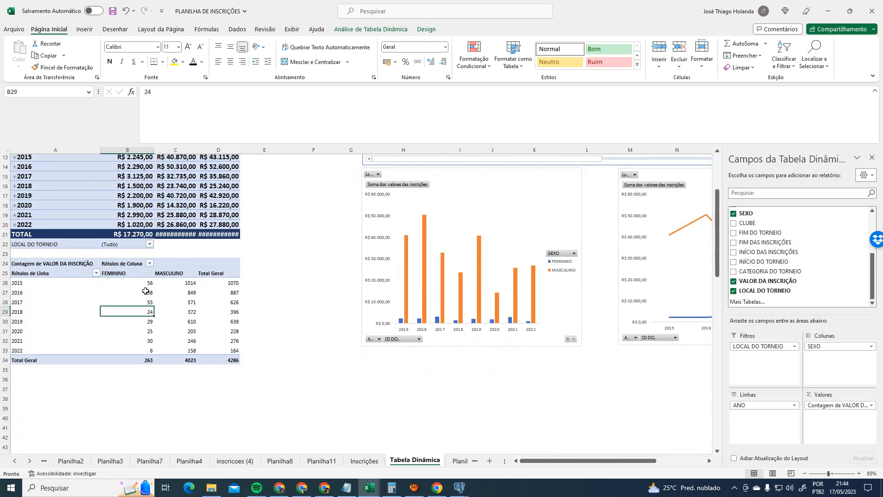
scroll(43, 311, up, 1)
click(44, 311)
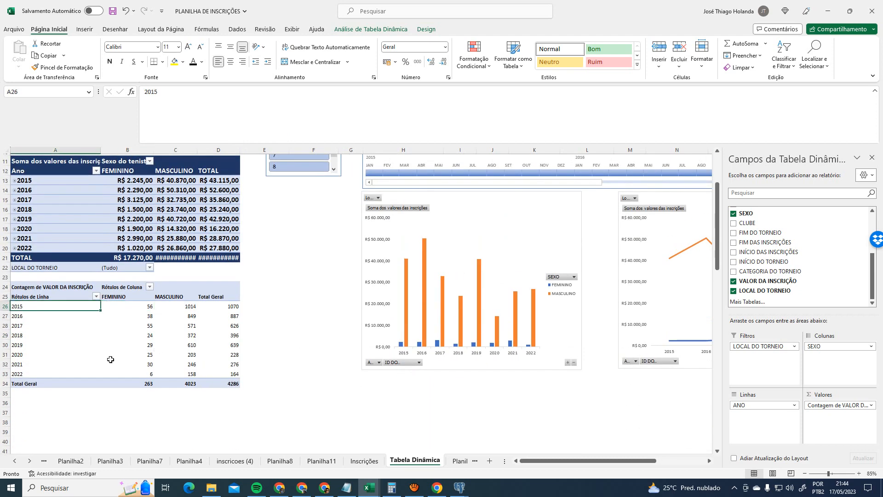
scroll(318, 332, up, 1)
scroll(297, 253, up, 1)
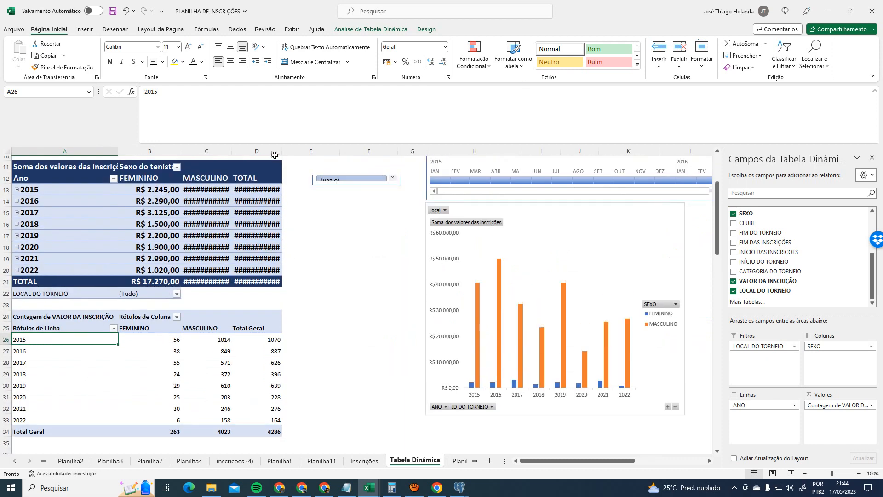
drag(282, 150, 295, 147)
drag(231, 152, 247, 151)
- Check the 2015 FEMININO count and grand total in the count pivot table
click(162, 339)
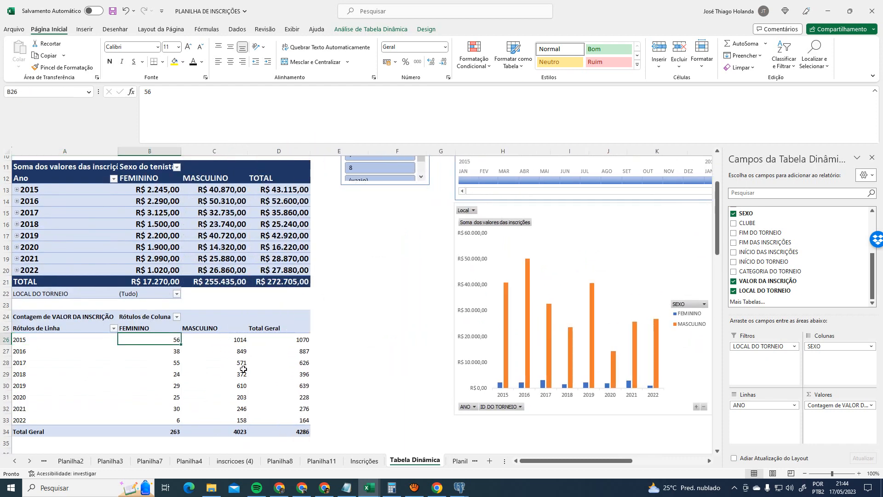
click(363, 315)
click(222, 344)
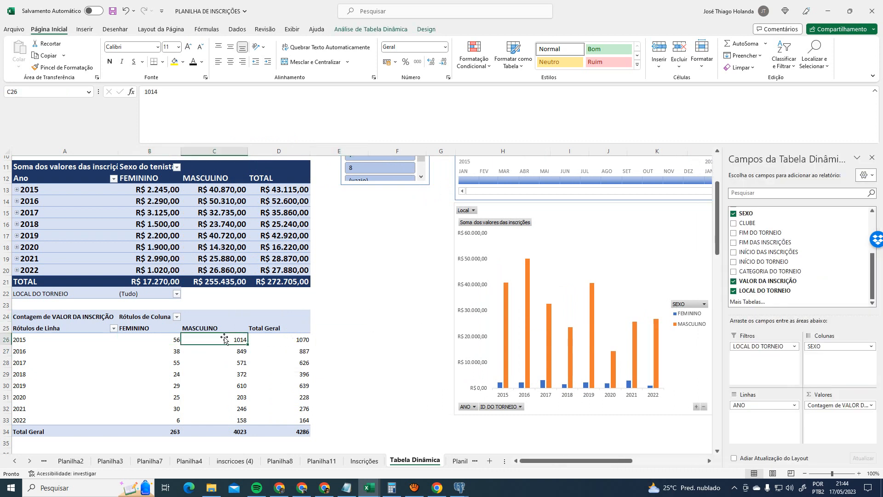
click(83, 341)
click(280, 342)
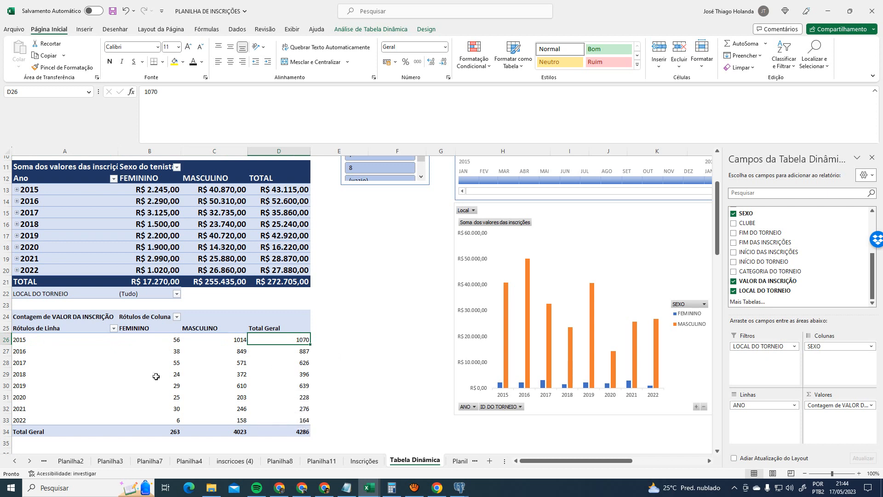
click(46, 341)
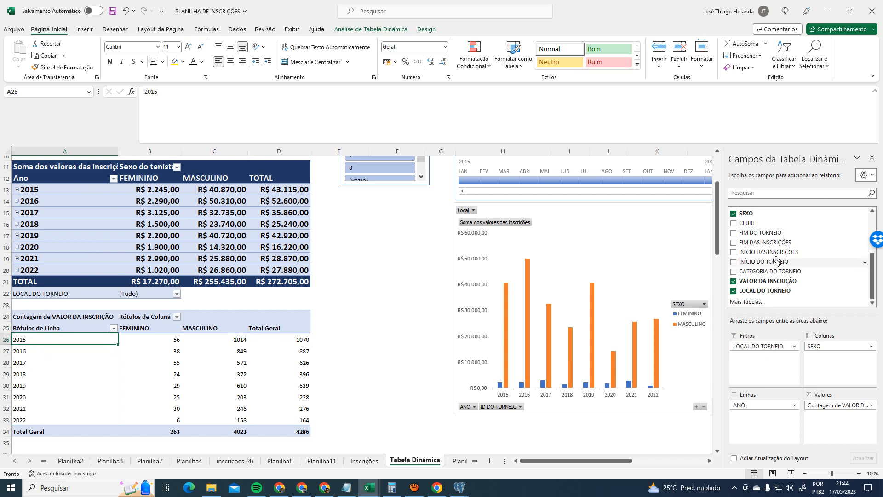
scroll(789, 255, up, 1)
scroll(801, 266, down, 1)
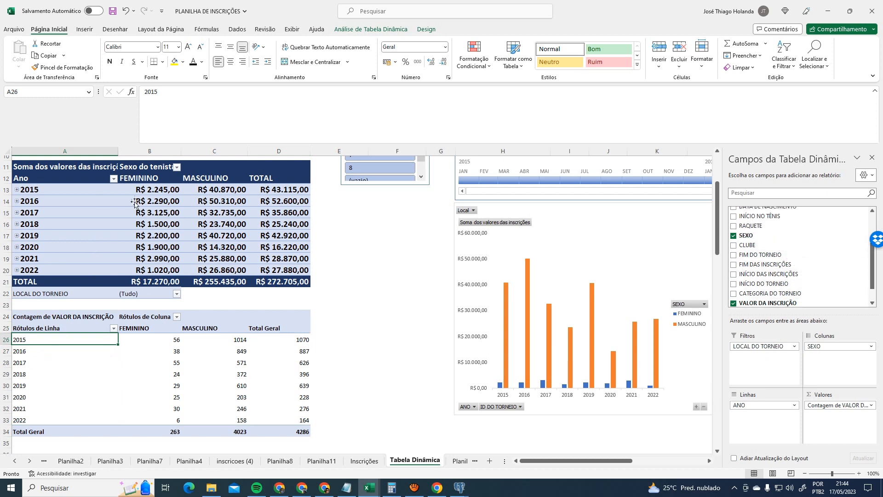
scroll(788, 260, up, 3)
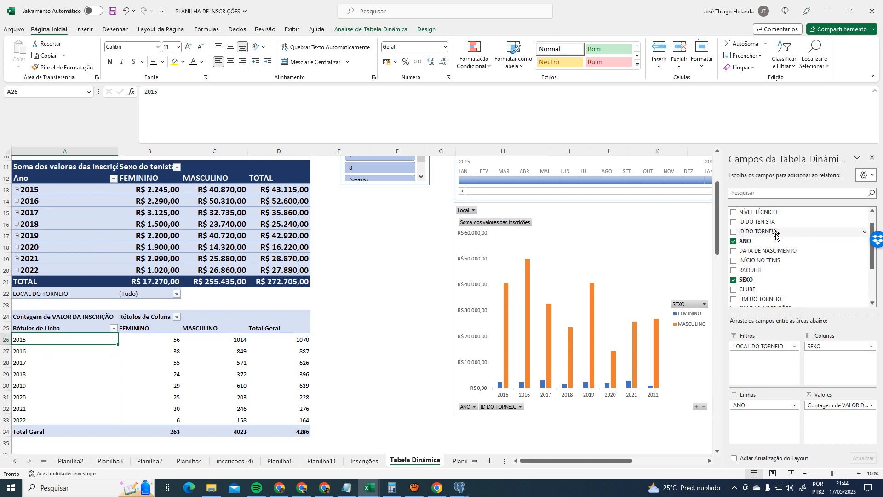
- Add ID DO TORNEIO to Linhas as a second row level and inspect the tournament totals
drag(764, 231, 761, 417)
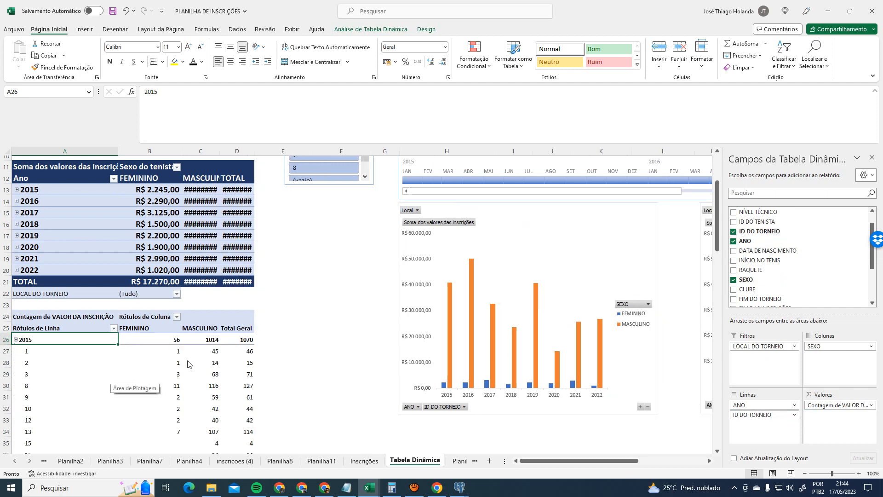
scroll(189, 364, down, 3)
scroll(266, 367, up, 2)
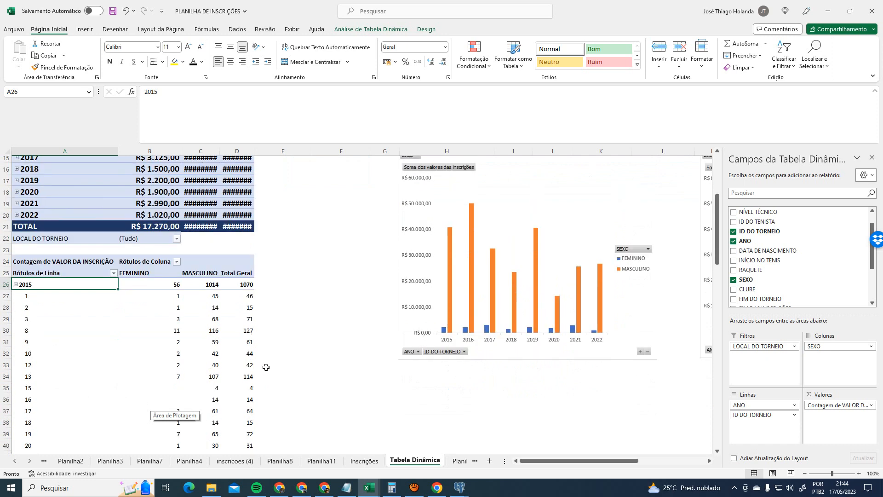
click(44, 296)
click(253, 298)
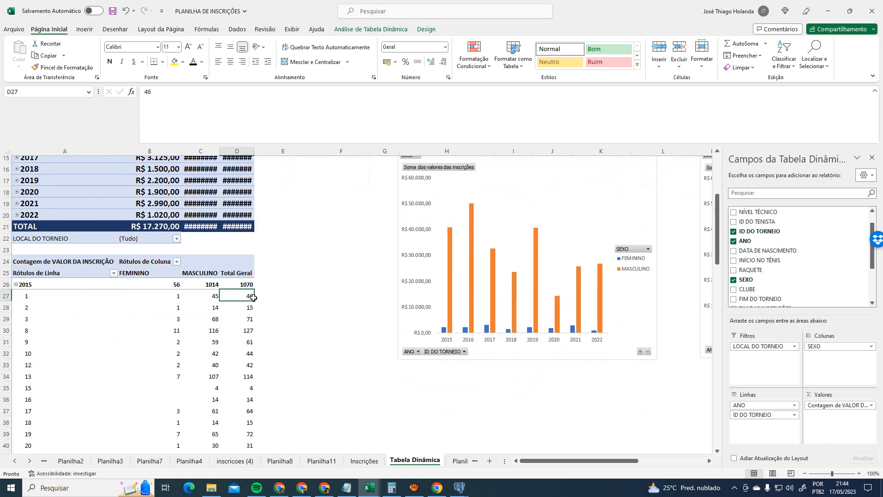
key(Down)
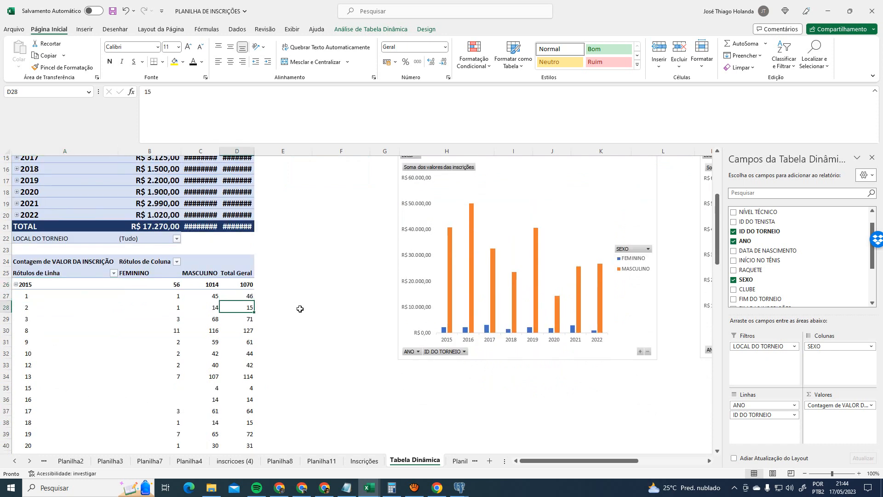
key(Down)
key(Down)
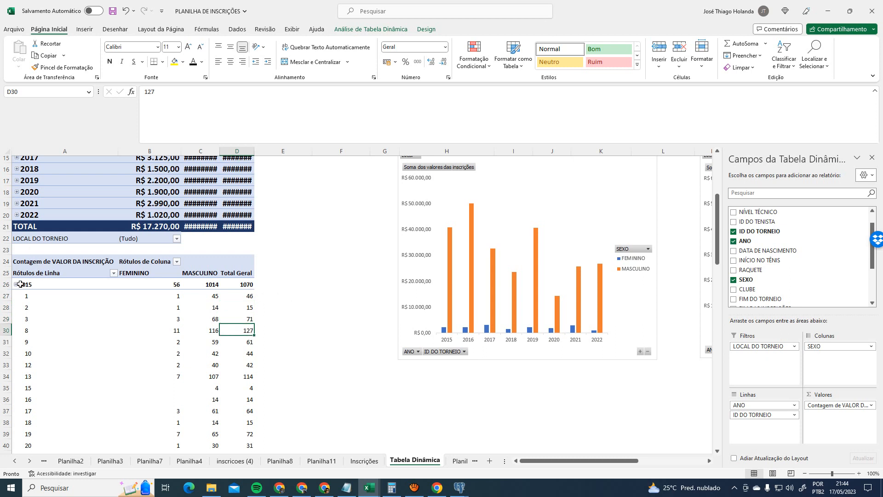
- Collapse the tournament rows under each year from 2015 to 2022
click(16, 284)
click(16, 296)
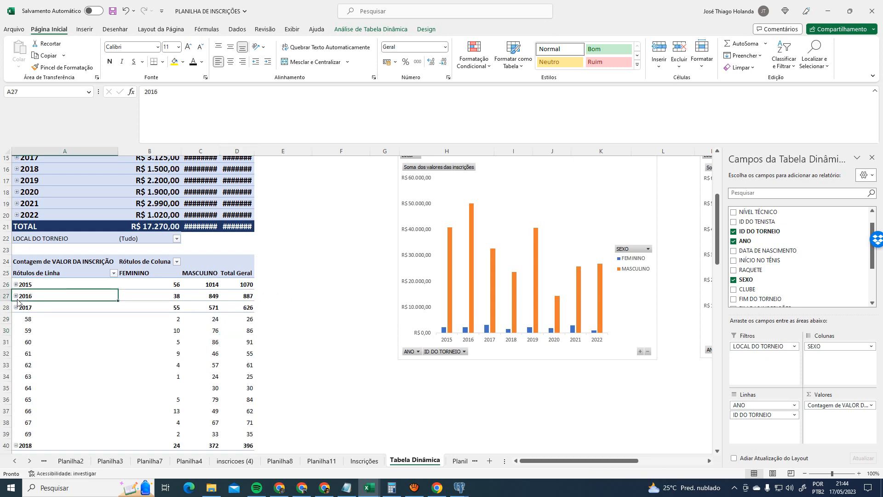
click(15, 308)
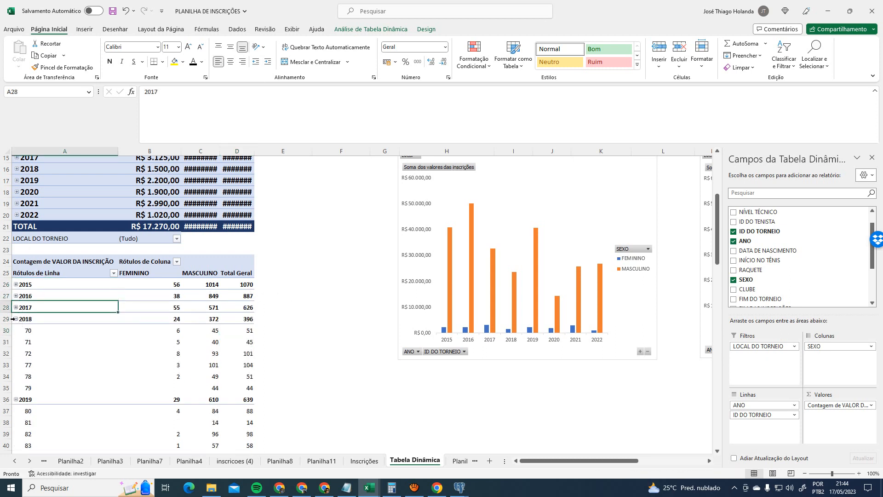
click(16, 319)
click(15, 330)
click(16, 341)
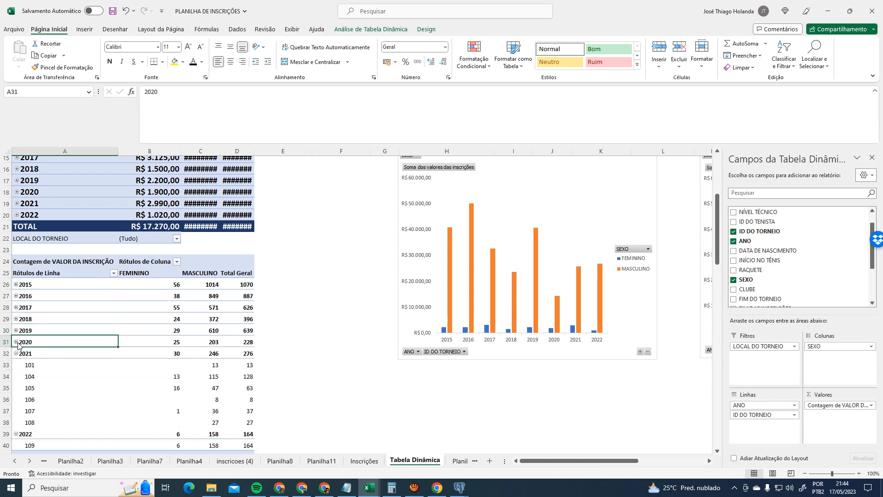
click(16, 354)
click(16, 365)
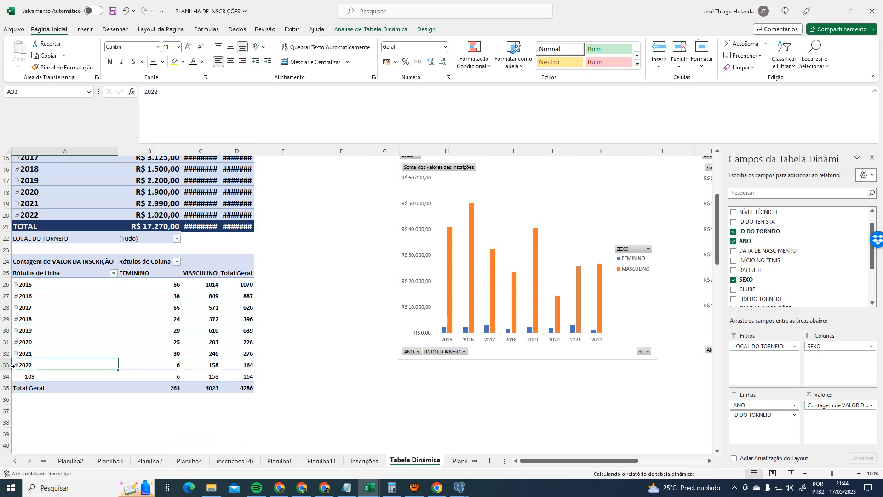
scroll(151, 314, up, 3)
scroll(150, 313, down, 3)
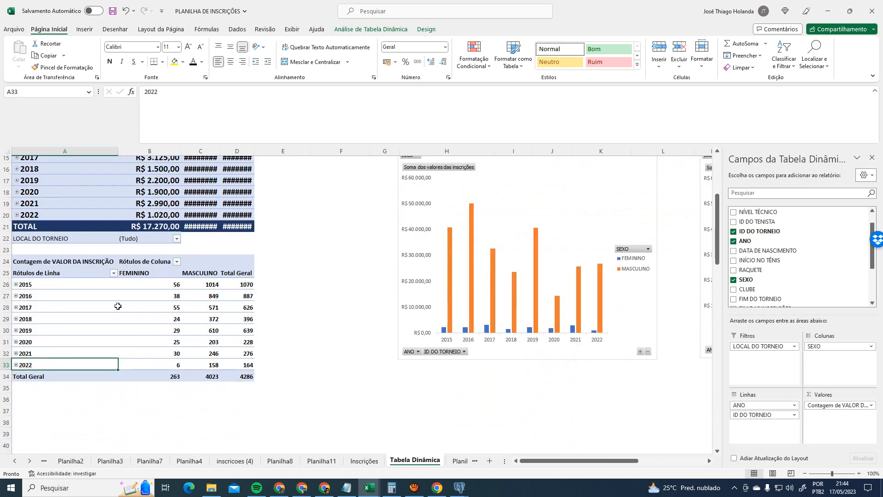
scroll(150, 314, up, 2)
- Widen columns C and D to show full totals, then expand the 2022 row
drag(220, 150, 291, 151)
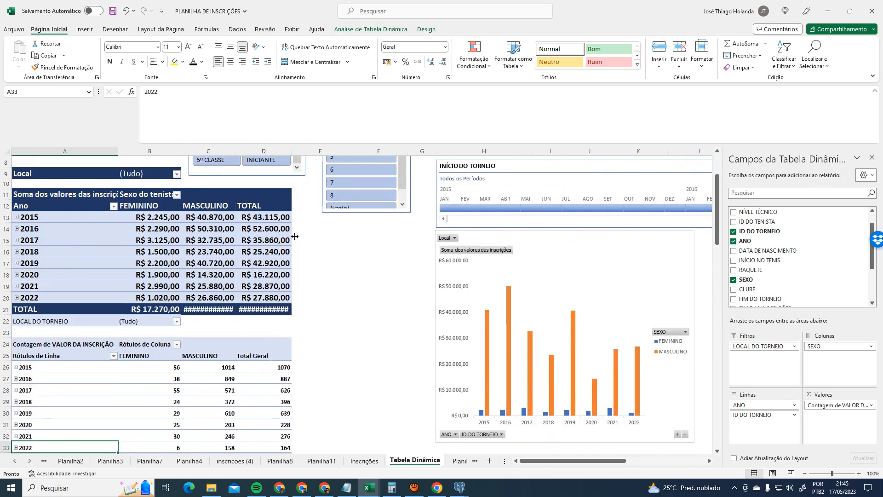
drag(235, 151, 248, 151)
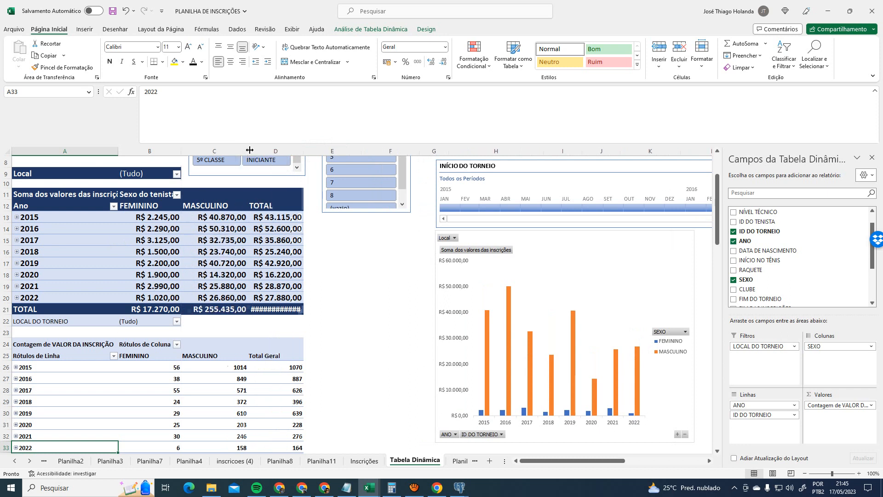
drag(306, 152, 323, 152)
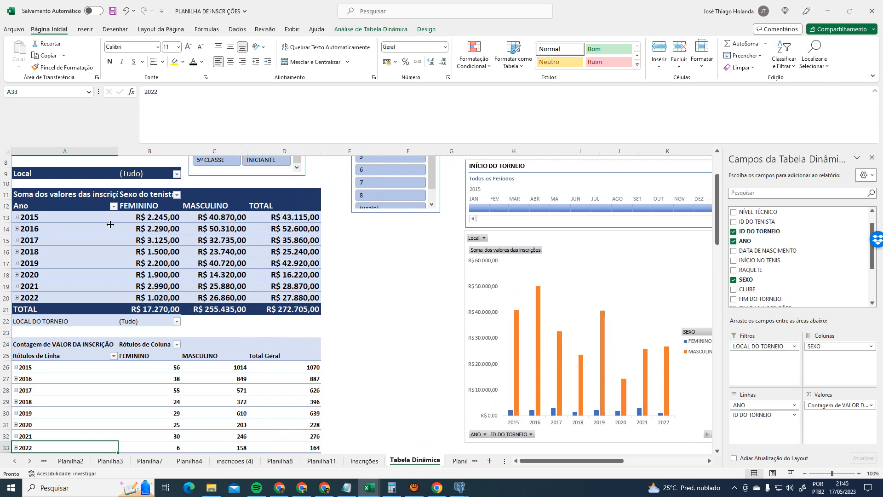
click(17, 297)
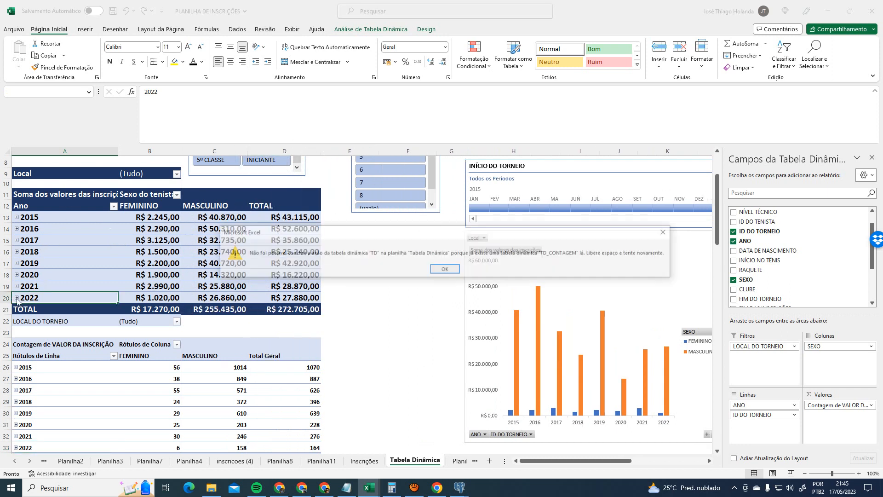
- Dismiss the overlap warning and apply a dark blue pivot style to the count table
click(438, 268)
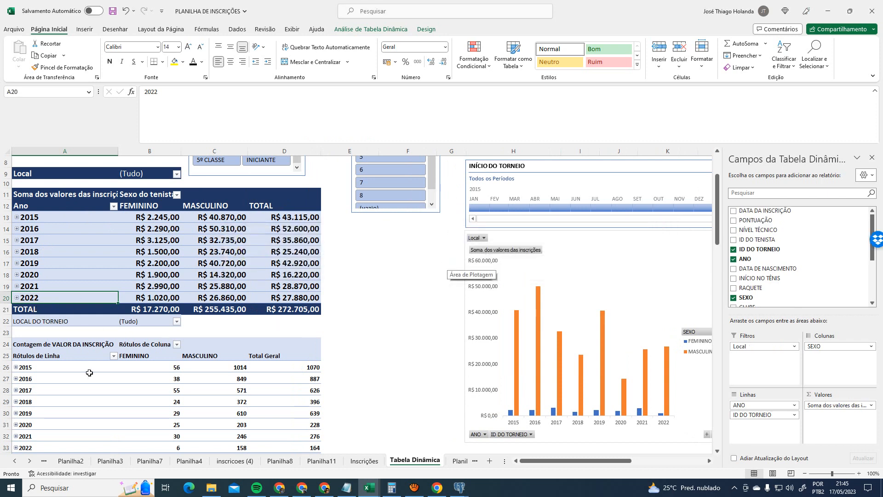
scroll(116, 420, down, 2)
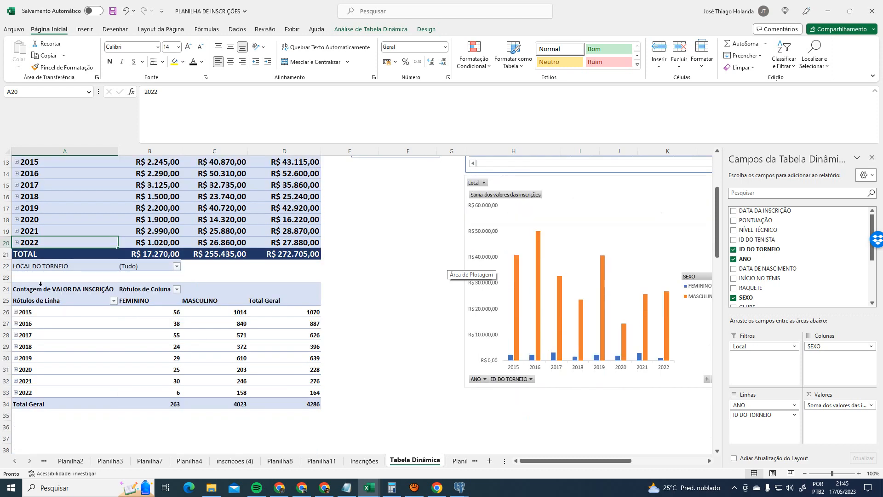
drag(39, 285, 262, 402)
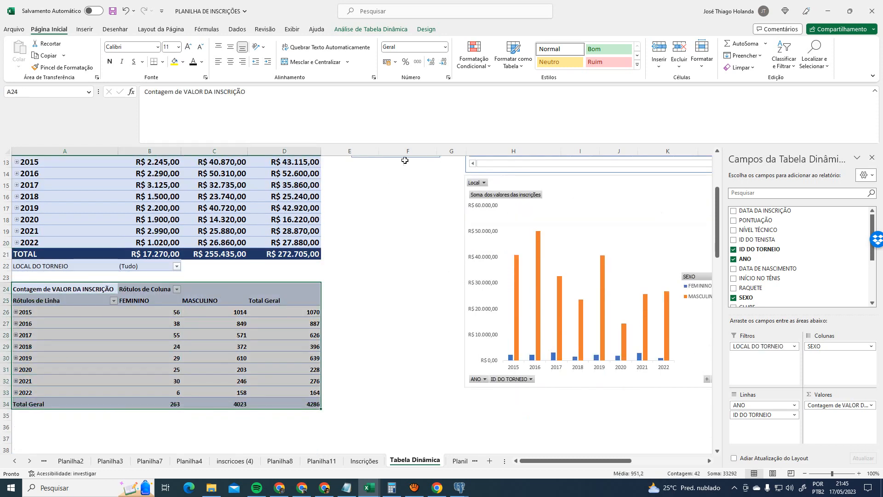
click(404, 30)
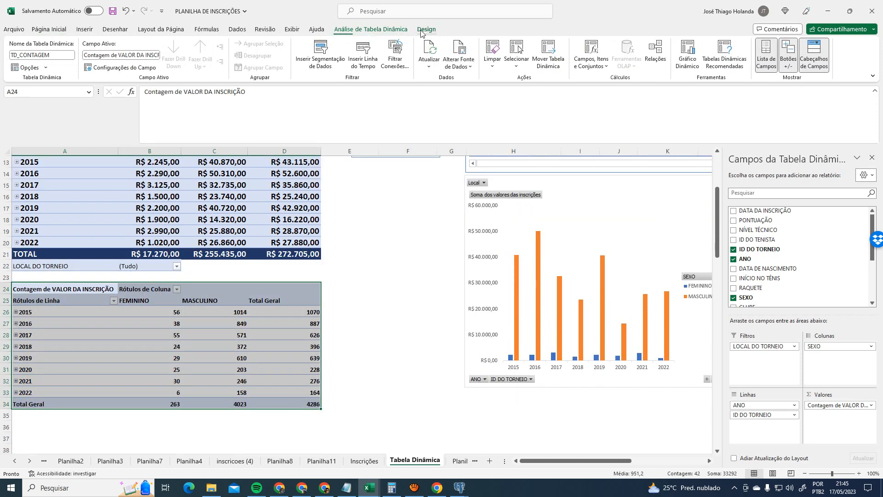
click(426, 30)
click(484, 69)
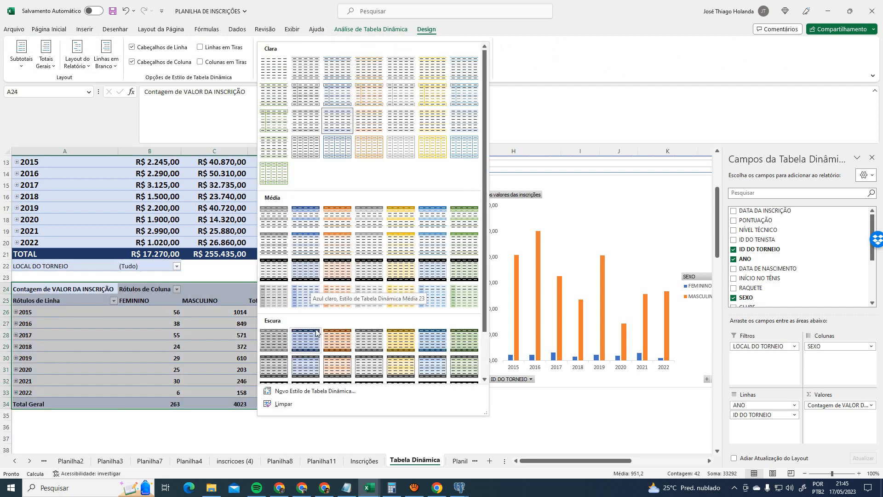
click(304, 345)
click(225, 347)
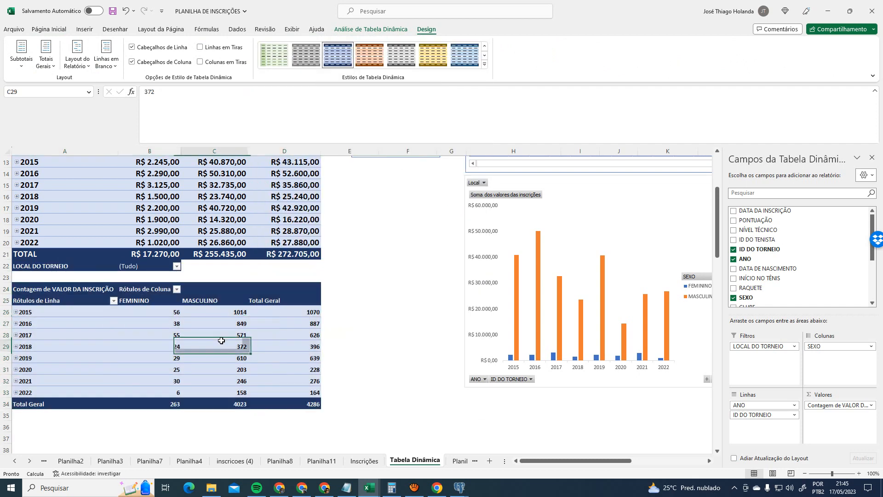
- Enlarge the count table's year rows 2015–2022 to 14-point font
scroll(184, 343, up, 4)
scroll(125, 339, down, 5)
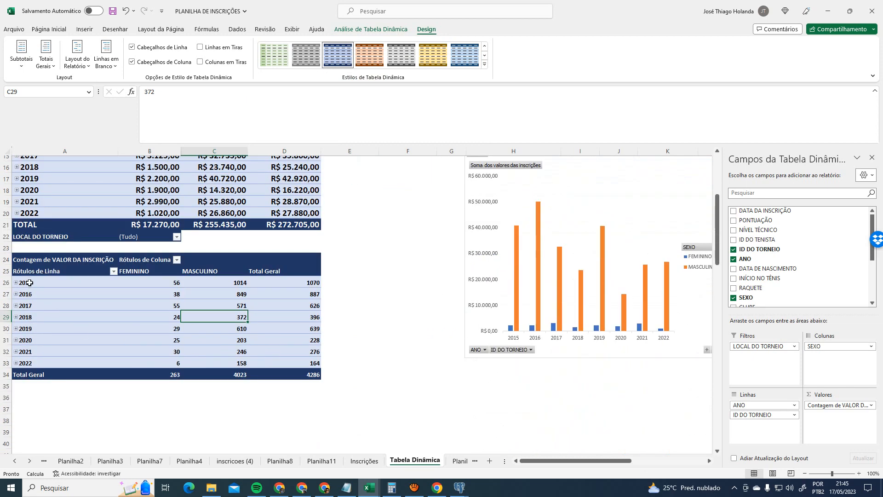
drag(30, 284, 166, 331)
click(77, 180)
click(48, 29)
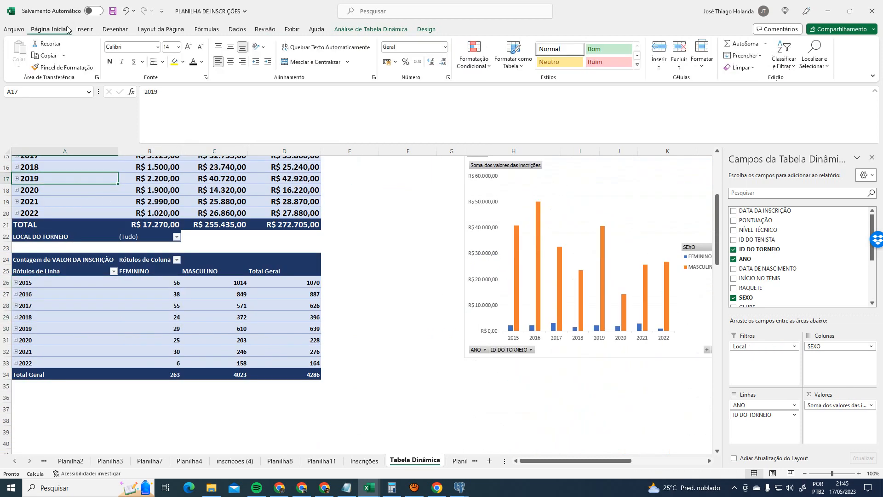
click(36, 290)
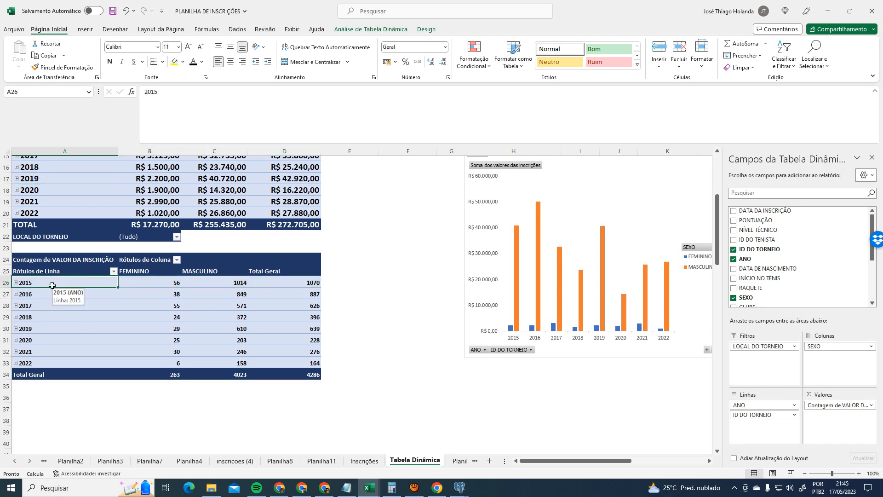
drag(50, 284, 286, 366)
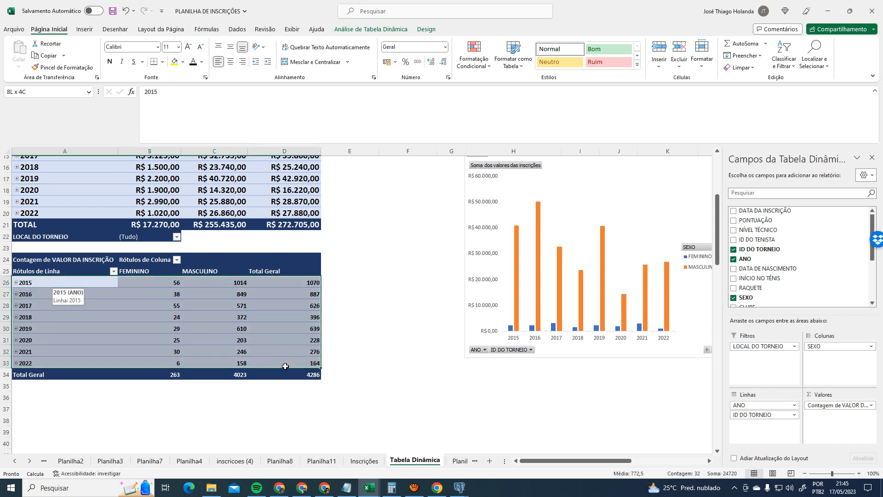
click(188, 47)
click(188, 47)
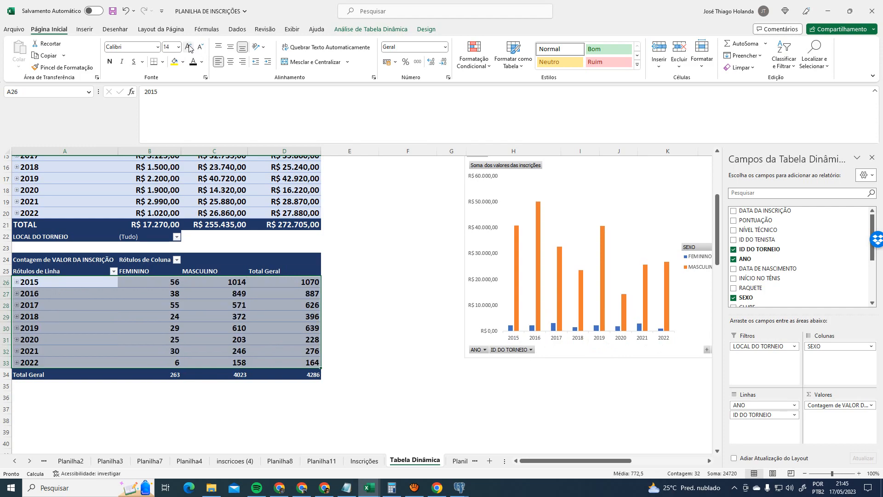
click(363, 272)
scroll(405, 276, up, 4)
scroll(402, 276, down, 3)
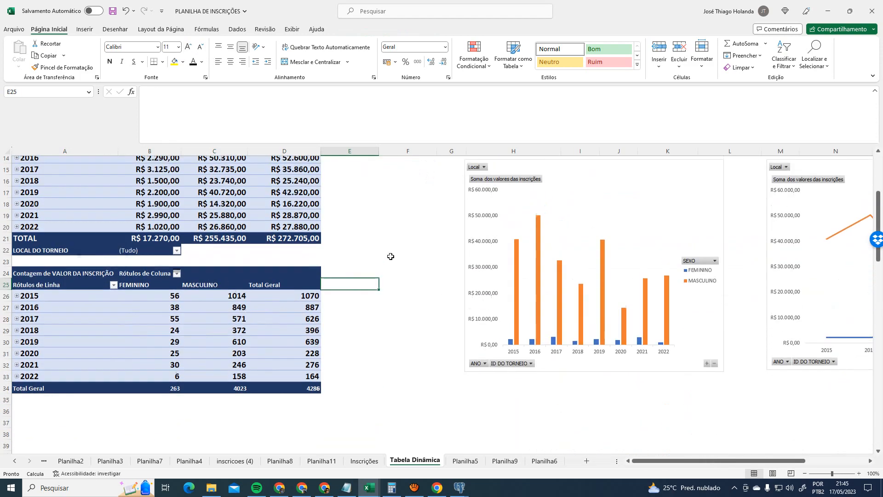
scroll(391, 256, up, 5)
scroll(390, 256, down, 5)
scroll(391, 256, up, 5)
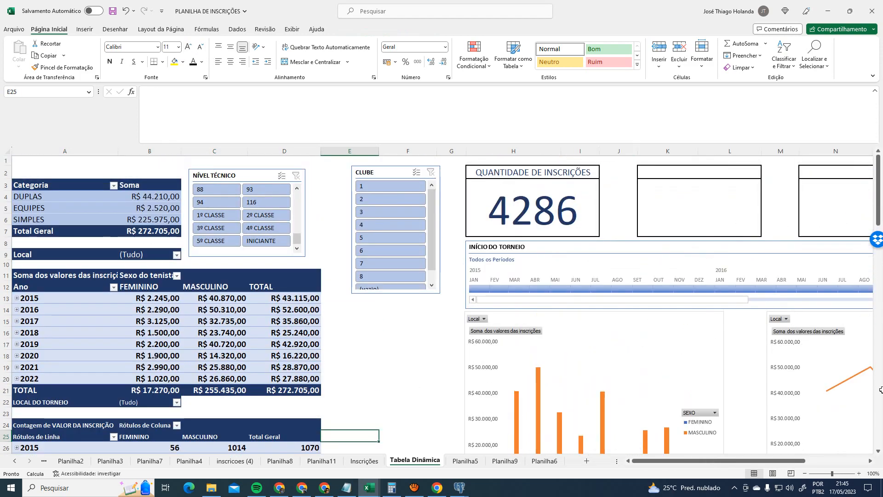
scroll(350, 322, down, 4)
click(170, 313)
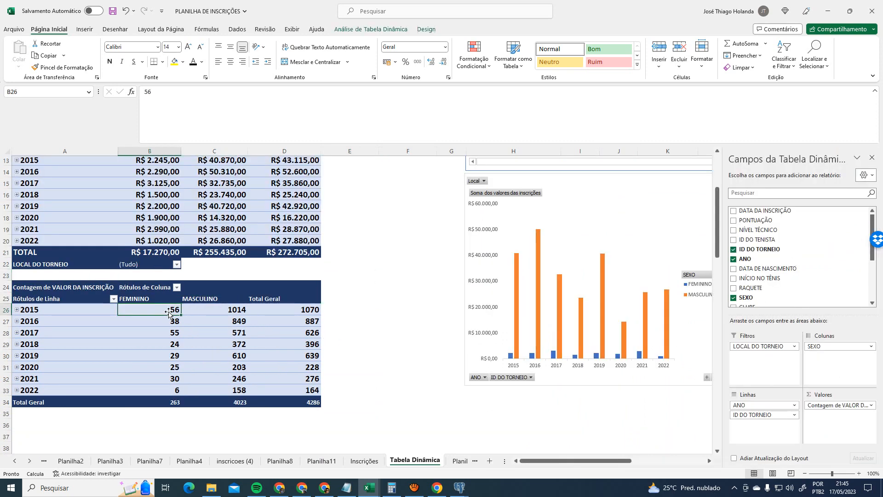
click(70, 318)
scroll(31, 325, up, 4)
scroll(184, 349, down, 5)
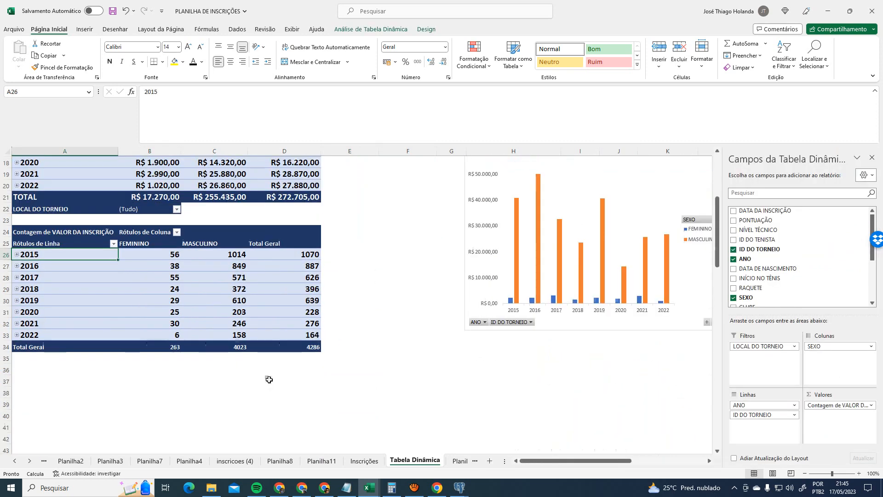
scroll(305, 382, up, 6)
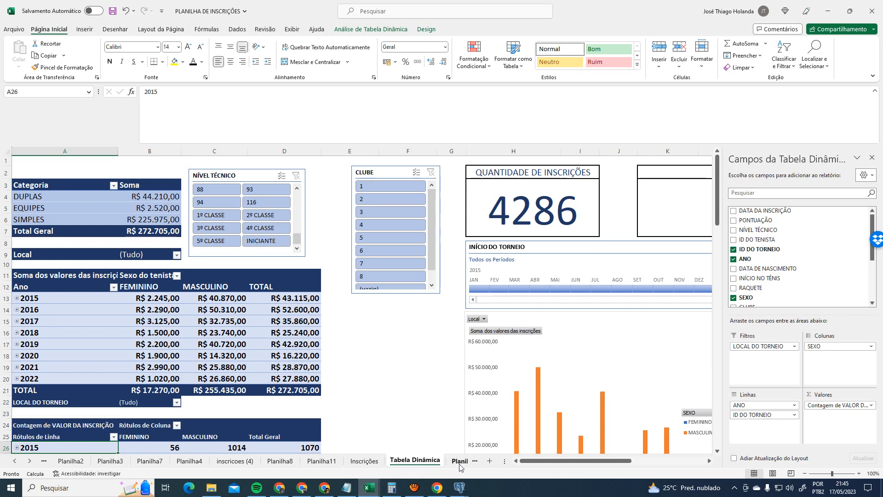
drag(510, 465, 741, 462)
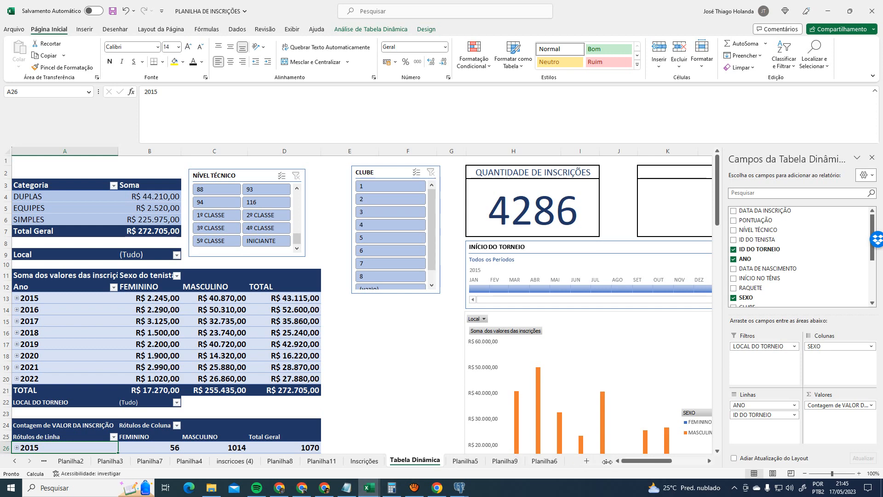
click(460, 461)
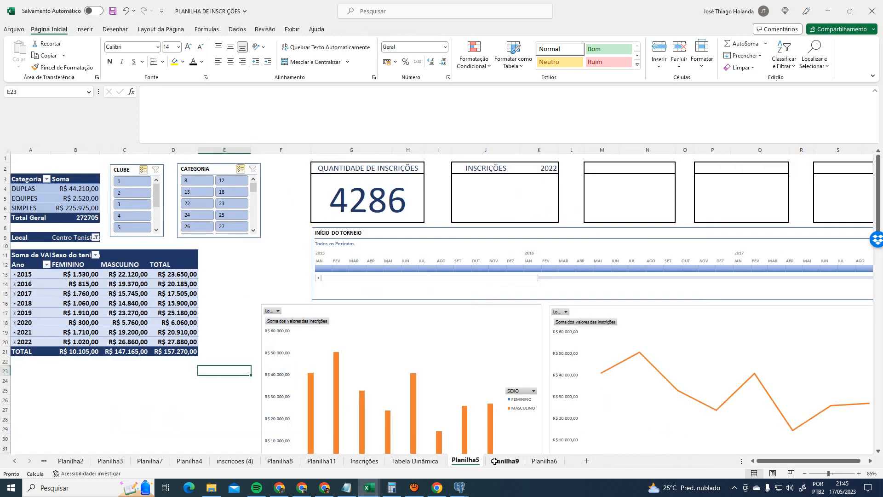
click(504, 460)
click(409, 325)
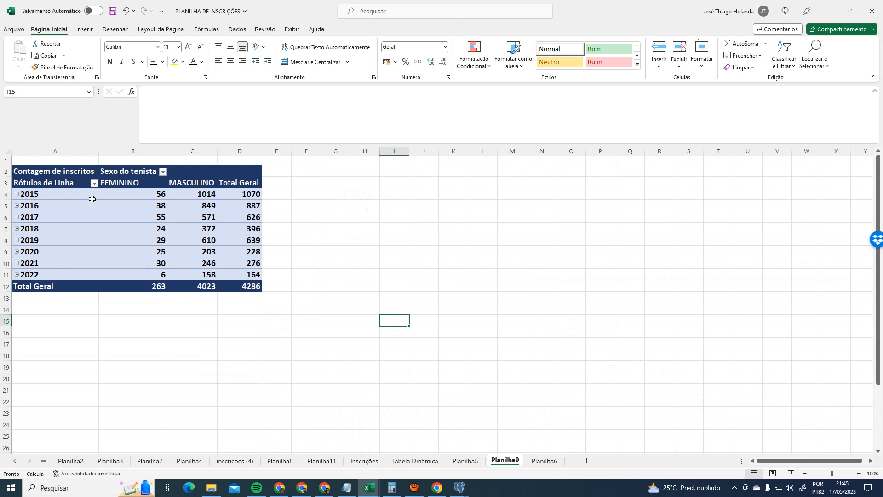
click(219, 172)
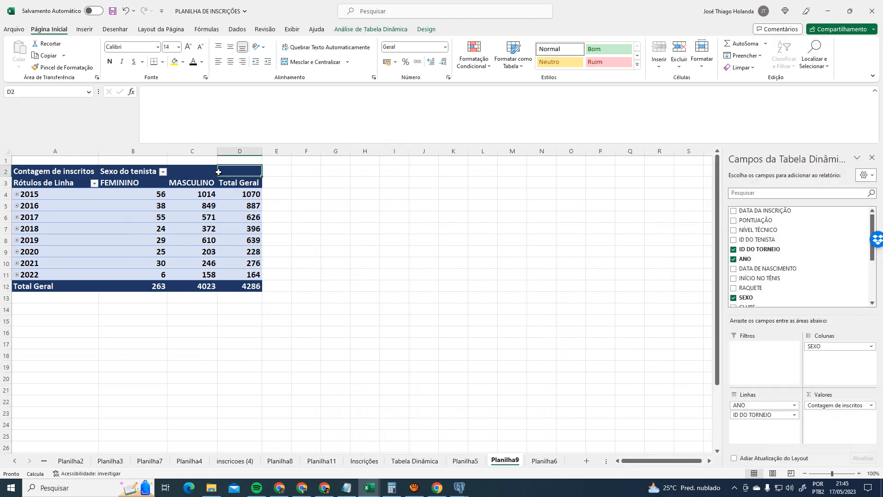
click(408, 460)
scroll(87, 385, down, 4)
click(91, 315)
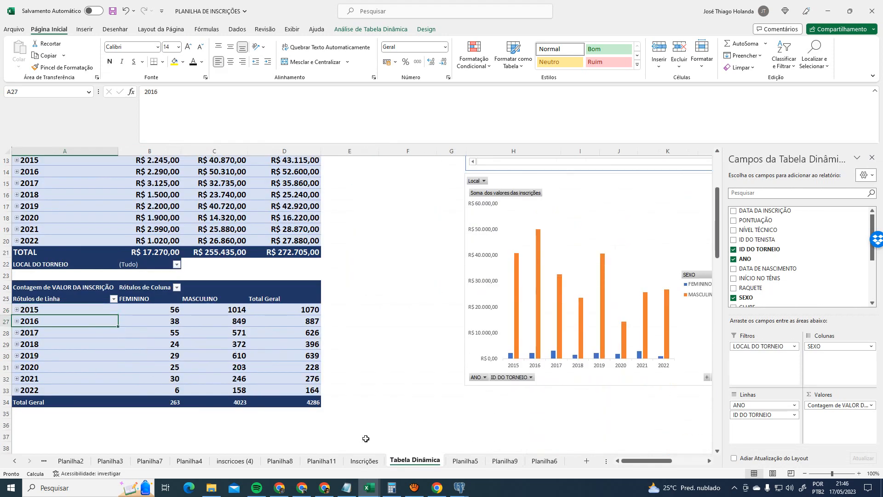
- Review the Tabela Dinâmica sheet layout around the count pivot table
click(370, 29)
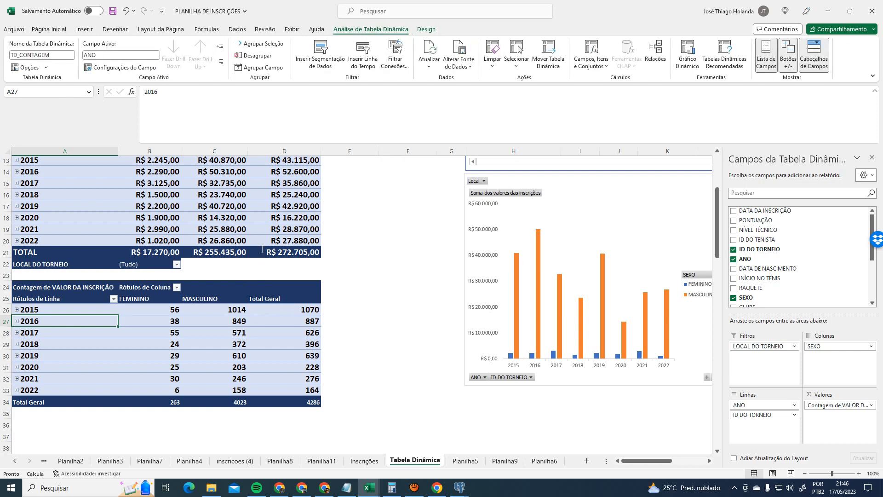
click(329, 307)
click(300, 288)
scroll(534, 331, up, 4)
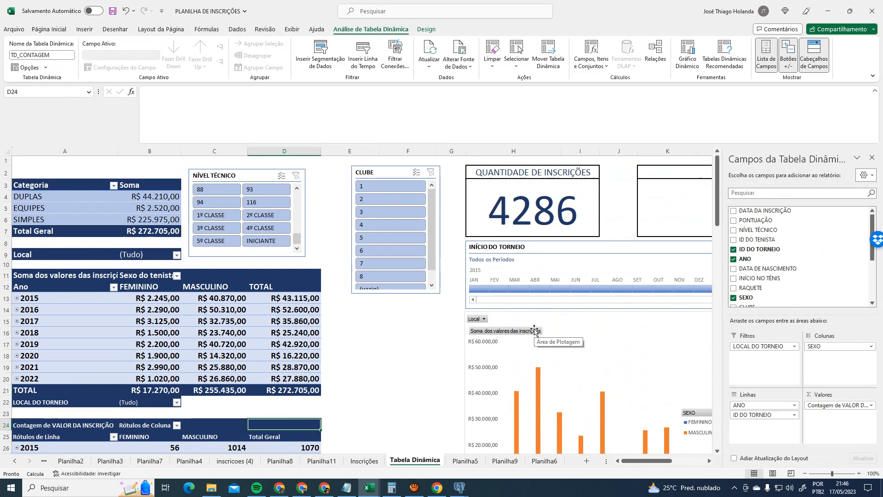
scroll(534, 331, down, 4)
drag(644, 461, 699, 462)
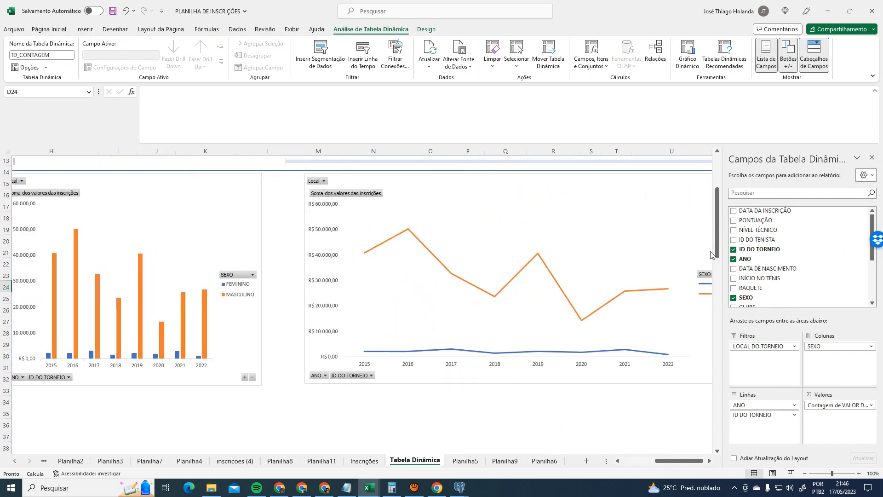
drag(716, 246, 721, 186)
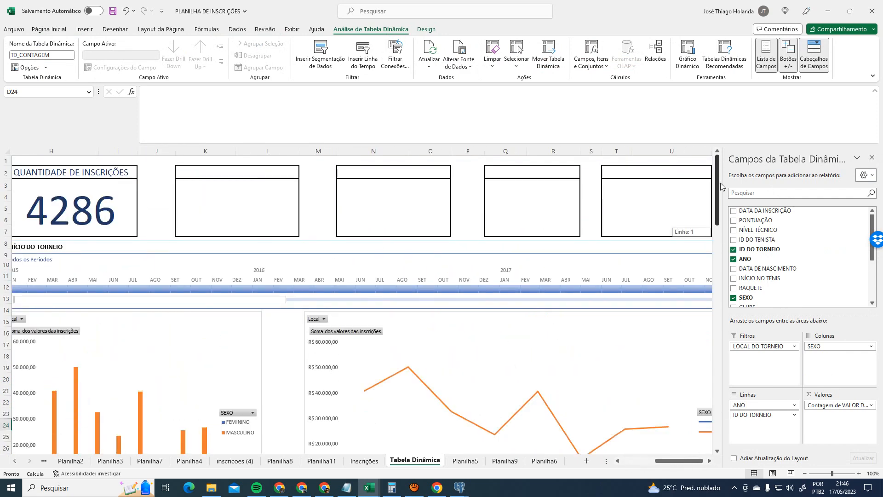
click(711, 461)
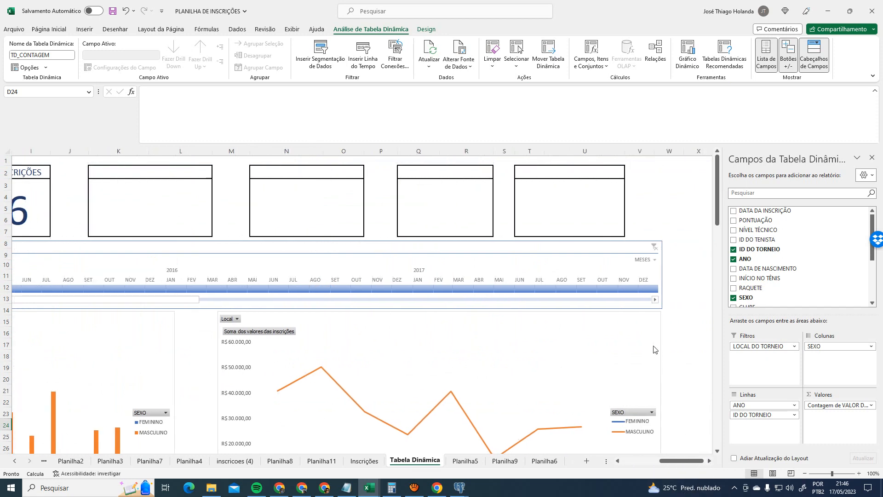
drag(682, 461, 644, 460)
scroll(534, 382, down, 4)
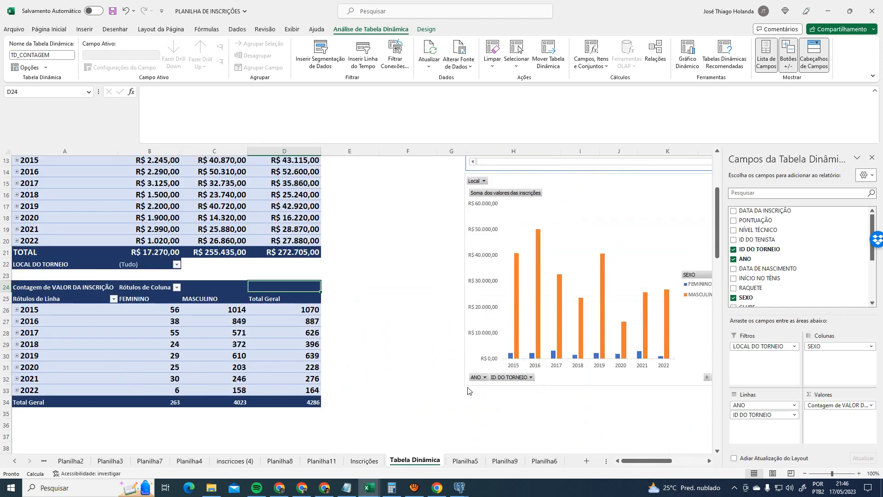
scroll(426, 385, down, 2)
scroll(429, 335, up, 1)
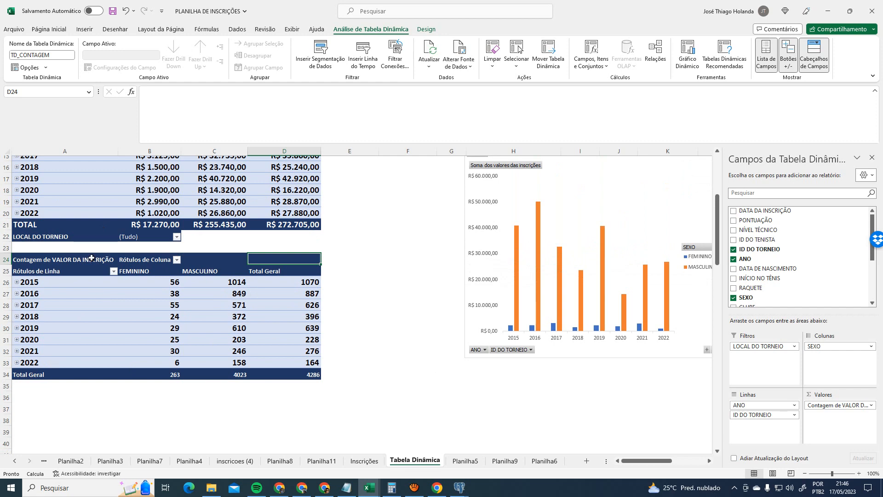
scroll(215, 296, up, 3)
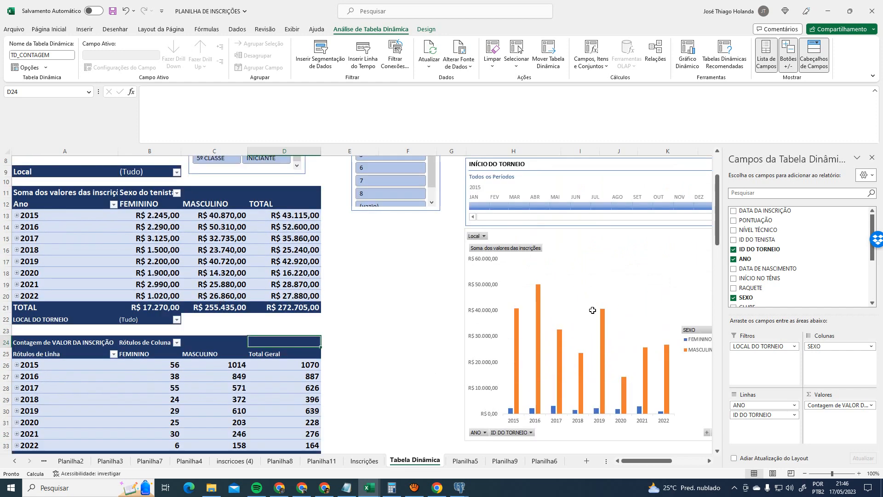
- Move the count pivot table to a new location at A24
click(593, 310)
click(59, 365)
click(49, 320)
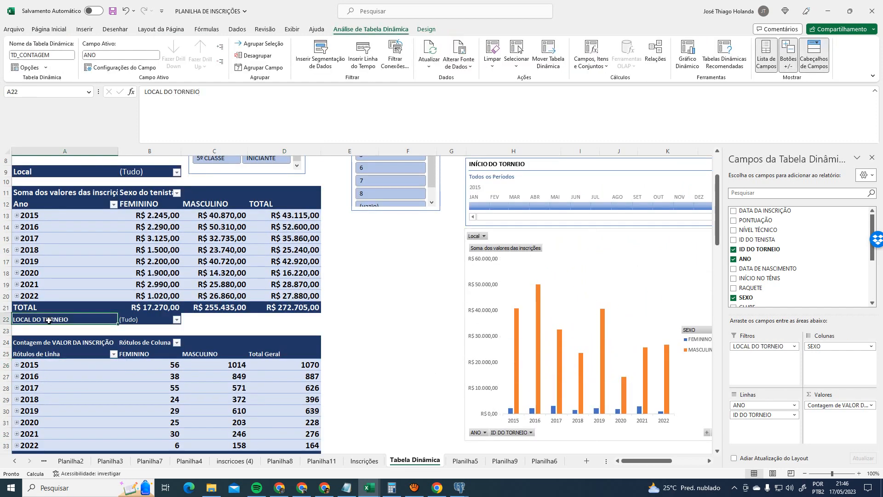
click(548, 55)
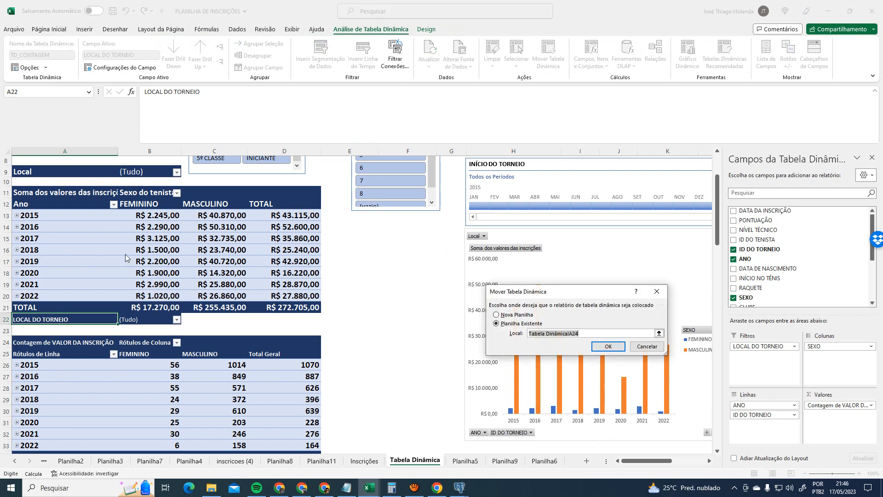
click(18, 342)
click(608, 347)
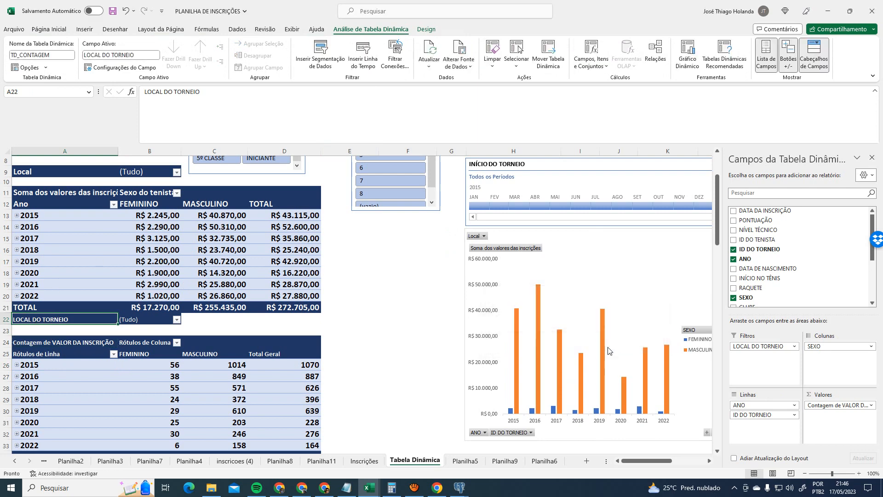
- Move the count pivot table again, choosing A25 as its location
click(198, 340)
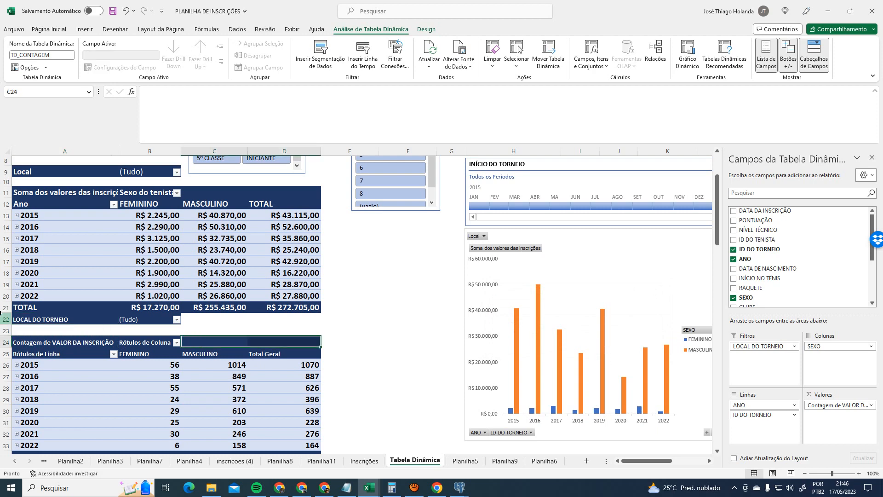
click(28, 344)
scroll(92, 323, down, 2)
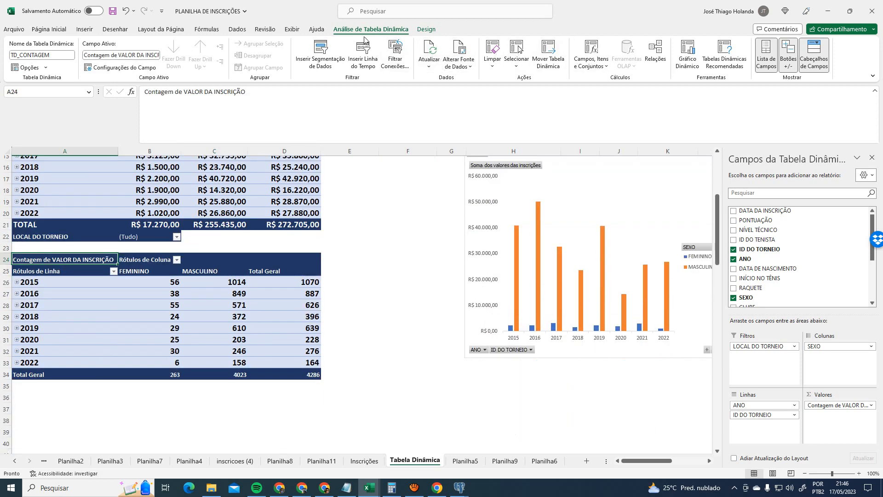
click(548, 54)
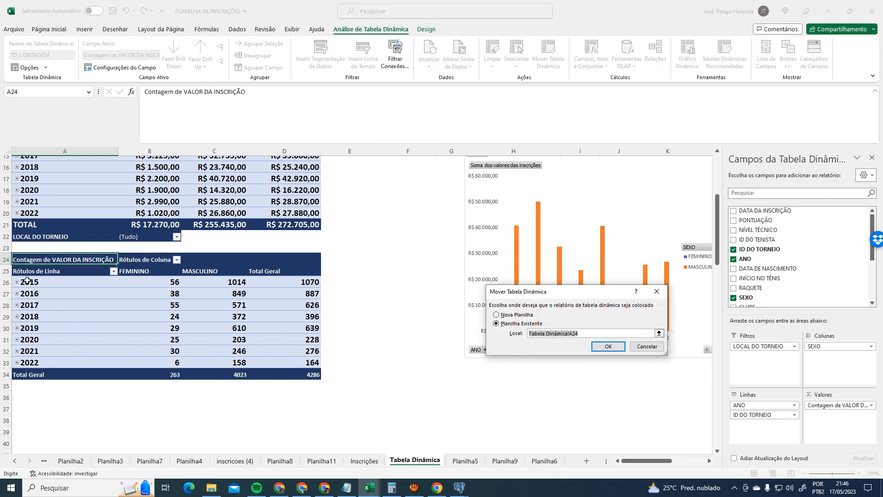
click(23, 273)
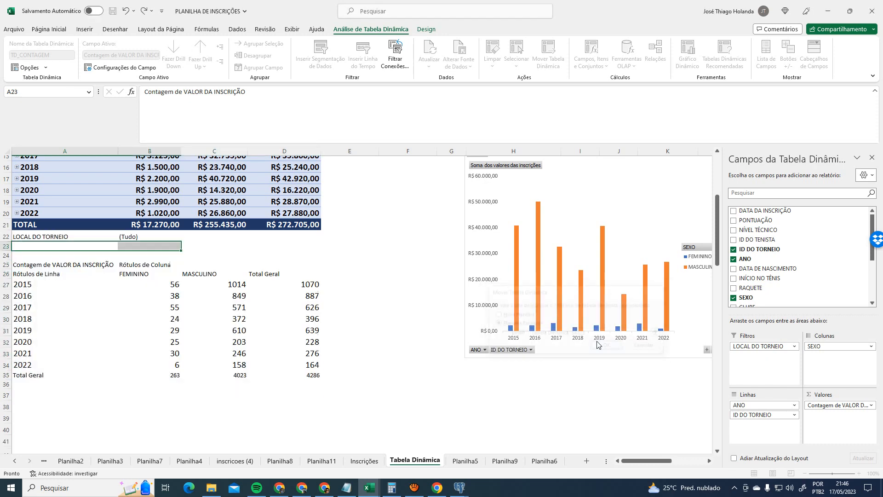
- Confirm the one-row move and dismiss the error from dragging the 2017 row label
click(608, 346)
click(350, 235)
scroll(430, 309, up, 5)
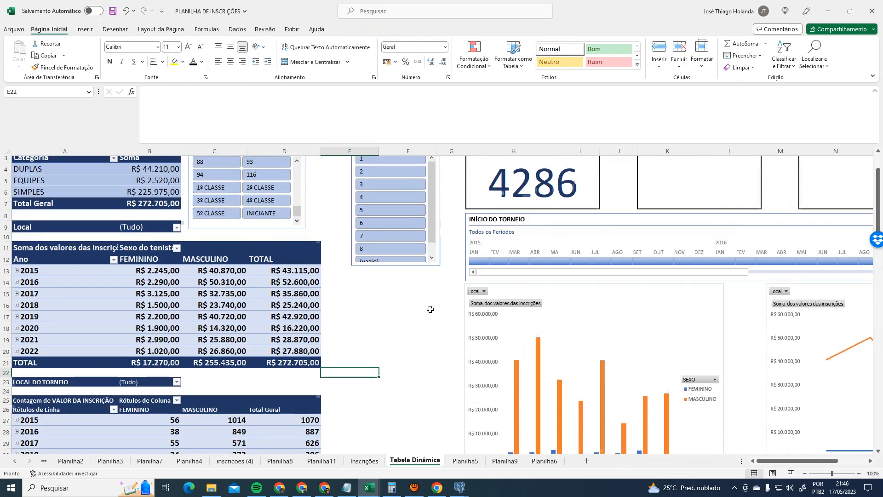
scroll(430, 309, down, 5)
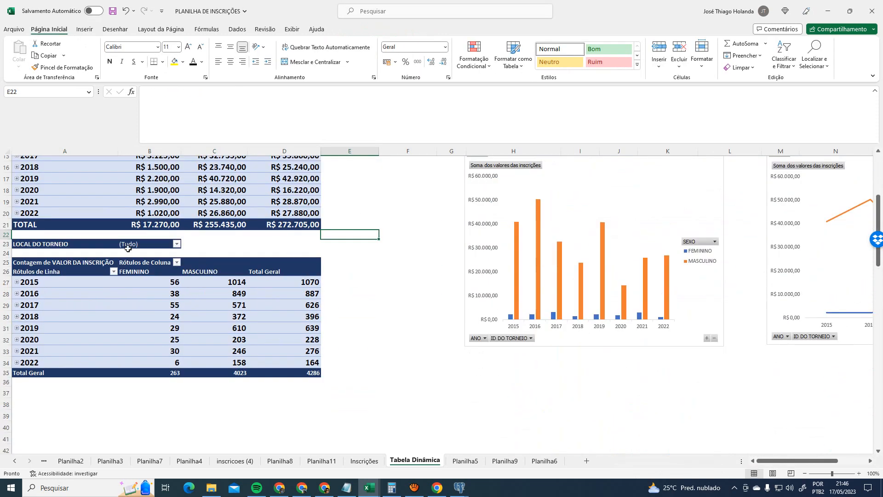
scroll(128, 249, up, 2)
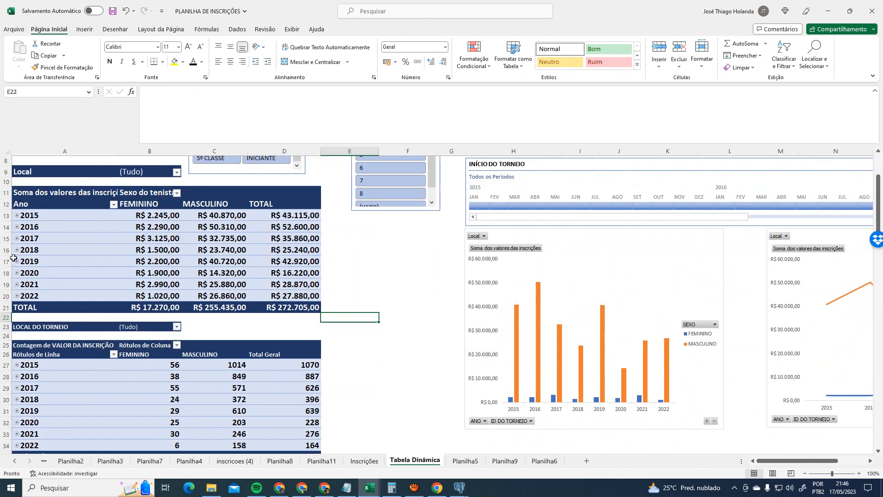
drag(21, 240, 233, 250)
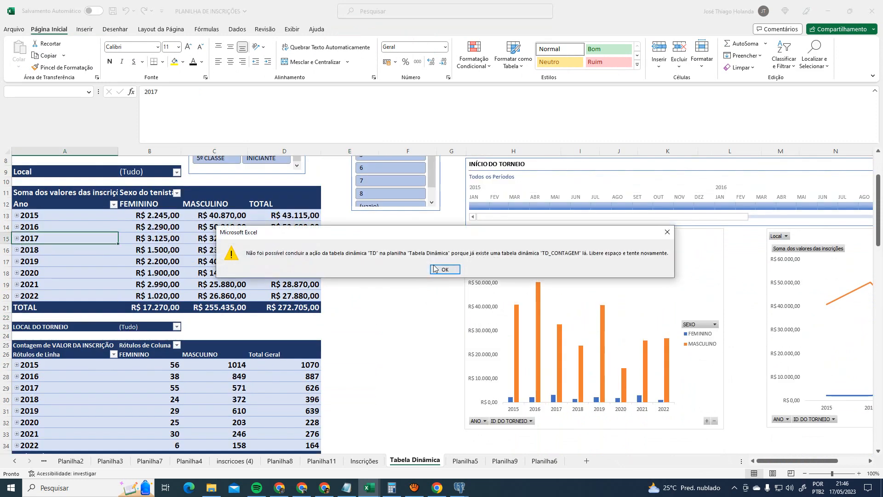
click(435, 270)
scroll(456, 299, down, 4)
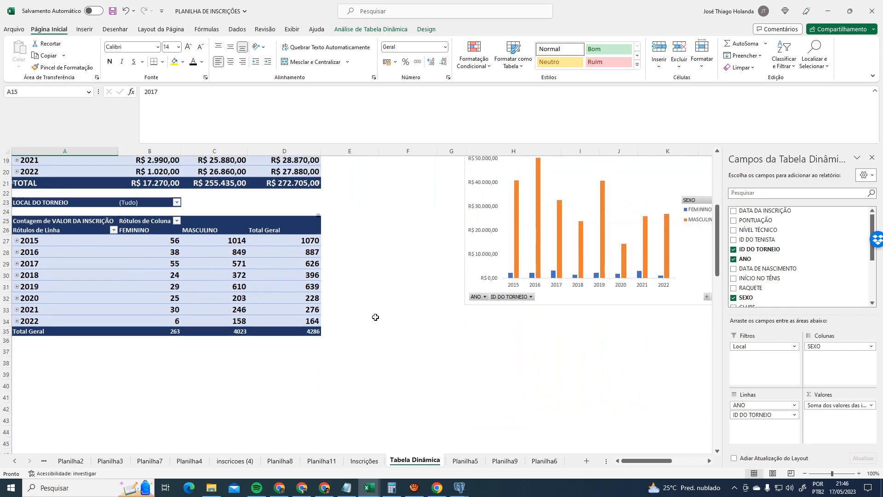
scroll(391, 313, up, 2)
- Rename the count pivot's Rótulos de Coluna header to 'Sexo'
click(23, 270)
click(27, 263)
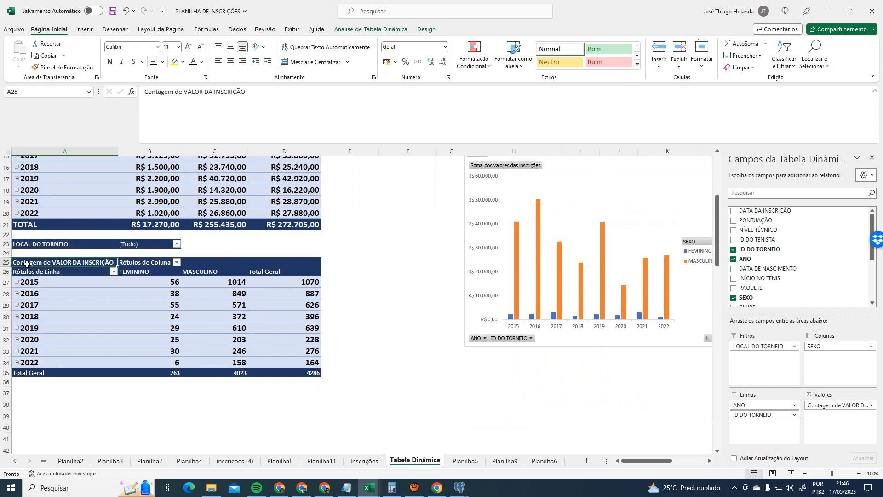
click(153, 260)
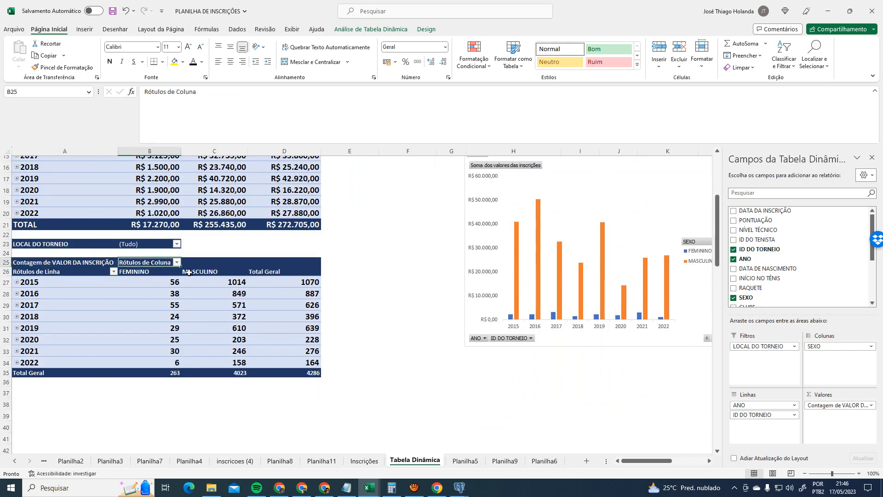
text(sEXO)
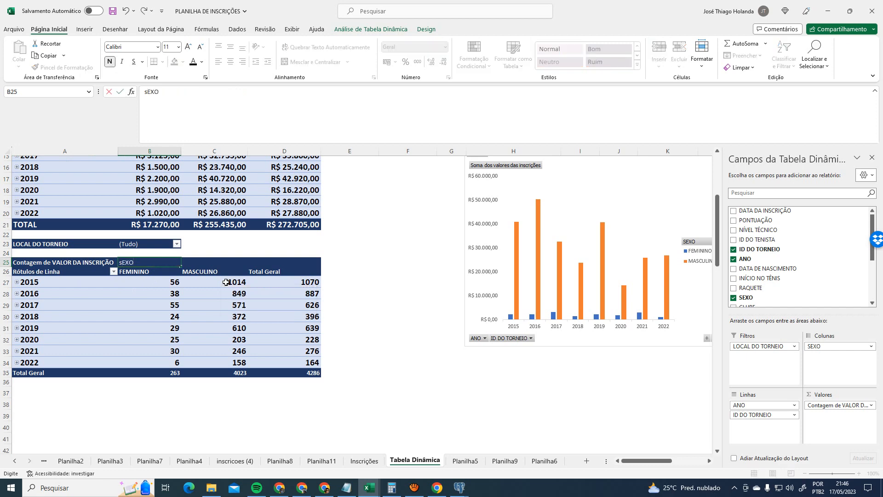
key(Return)
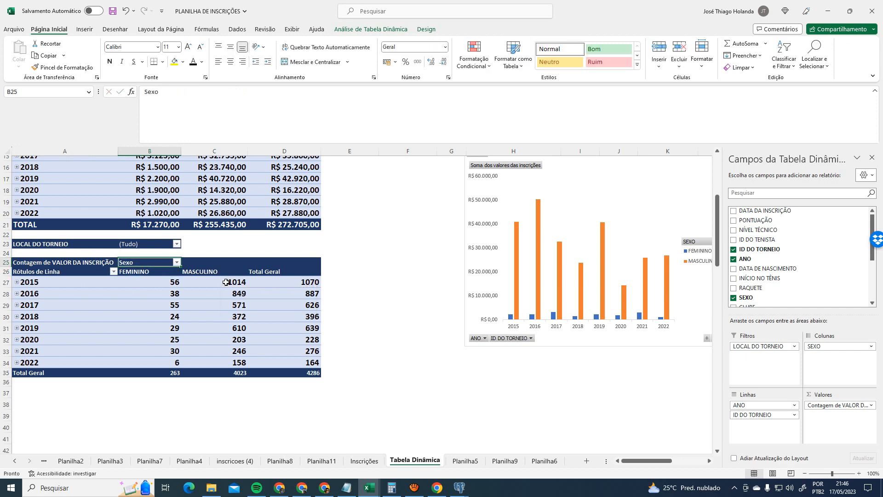
scroll(226, 282, up, 3)
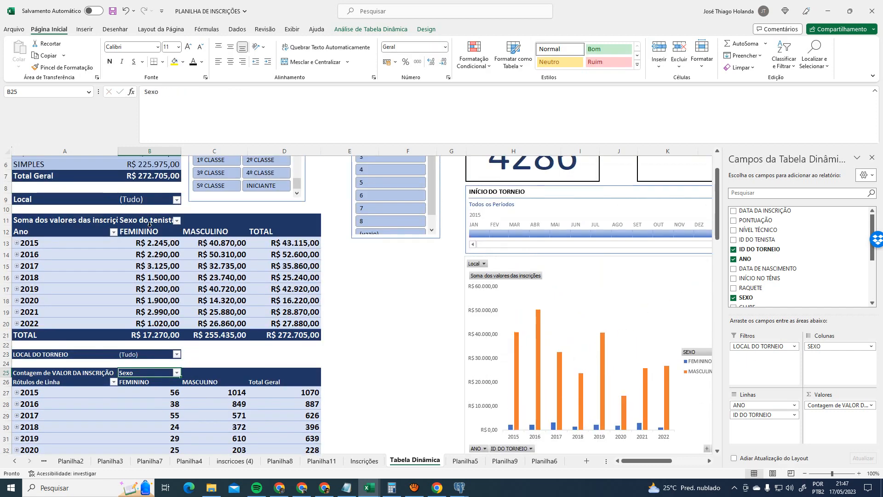
- Widen columns A and B and extend the header to 'Sexo do tenista'
drag(119, 151, 174, 146)
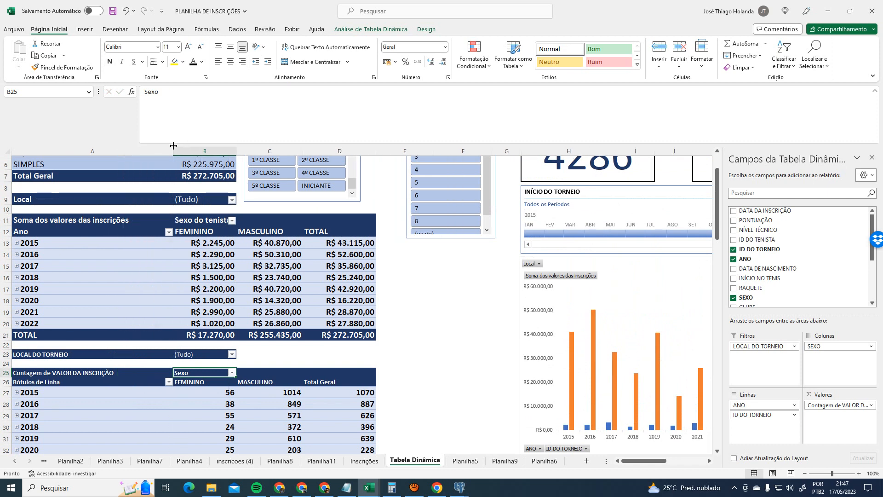
drag(239, 144, 248, 146)
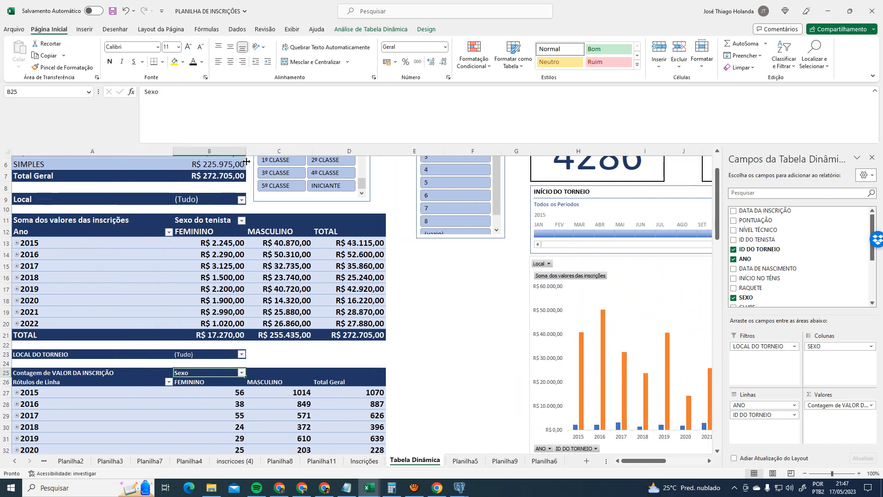
double_click(205, 374)
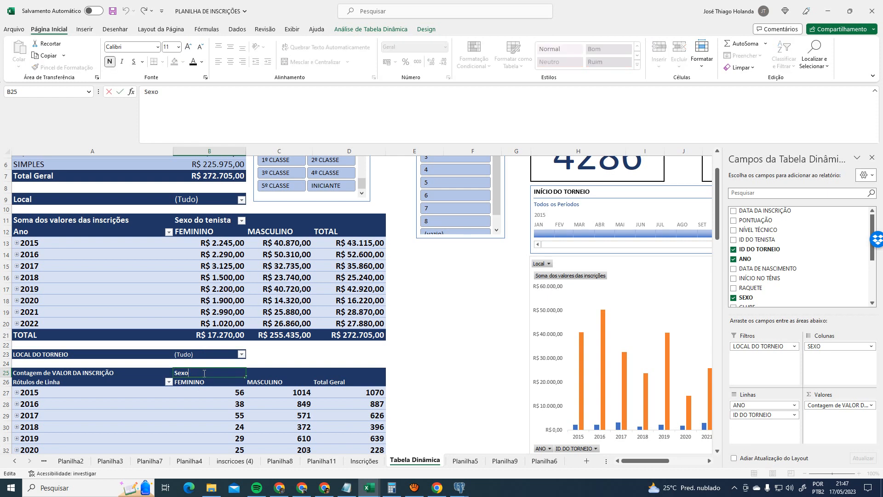
text(do tenista)
key(Return)
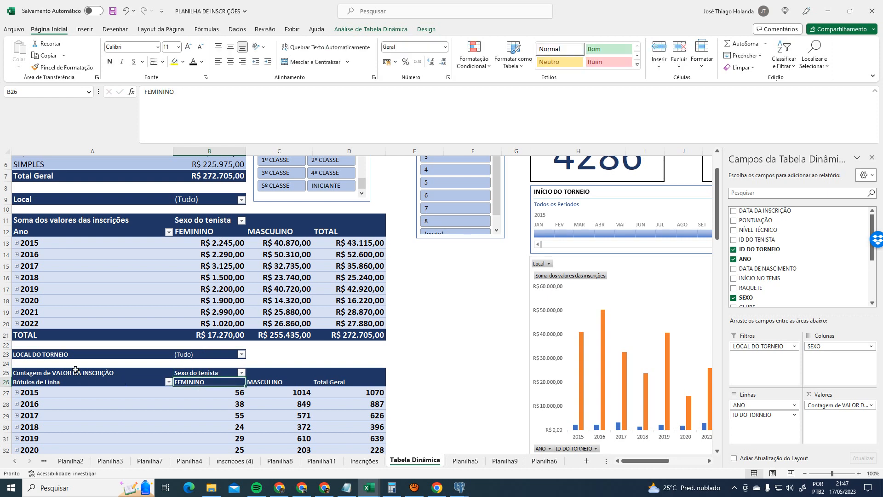
- Enlarge the count pivot's two header rows to 14-point font
drag(75, 370, 363, 382)
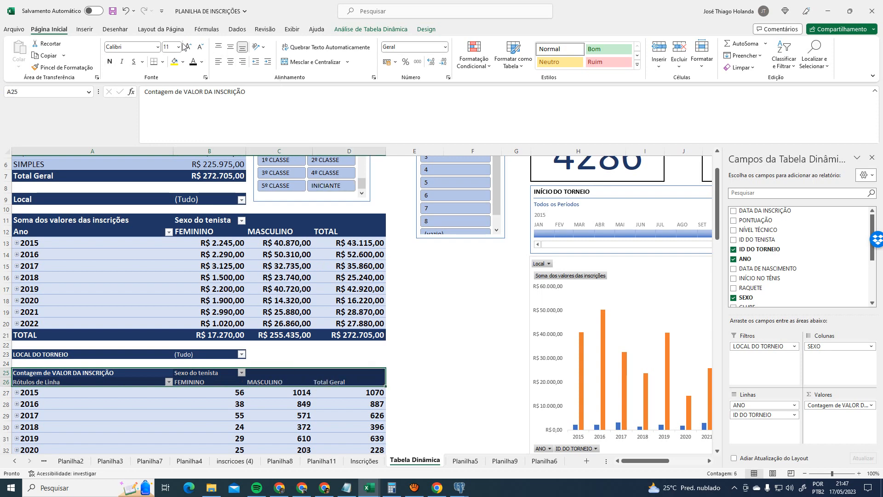
click(187, 47)
click(187, 47)
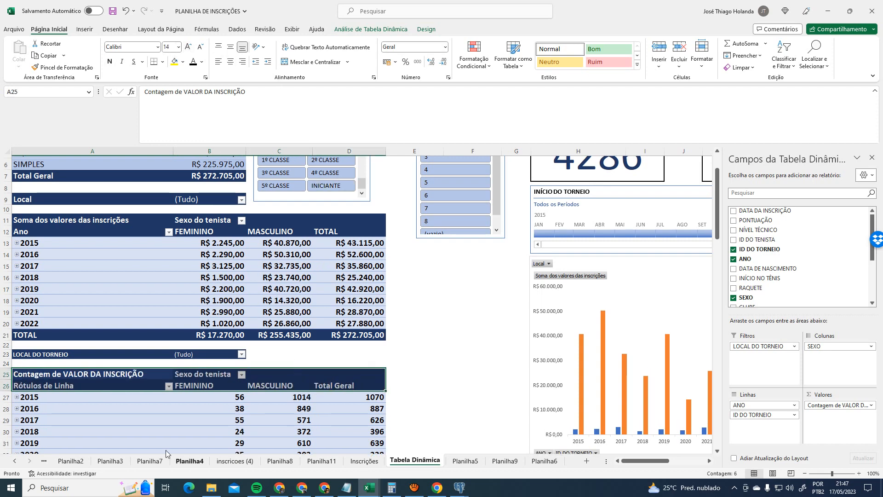
click(137, 432)
- Relabel the count pivot's value header in A25 as 'Quantidade de inscritos'
scroll(170, 396, down, 1)
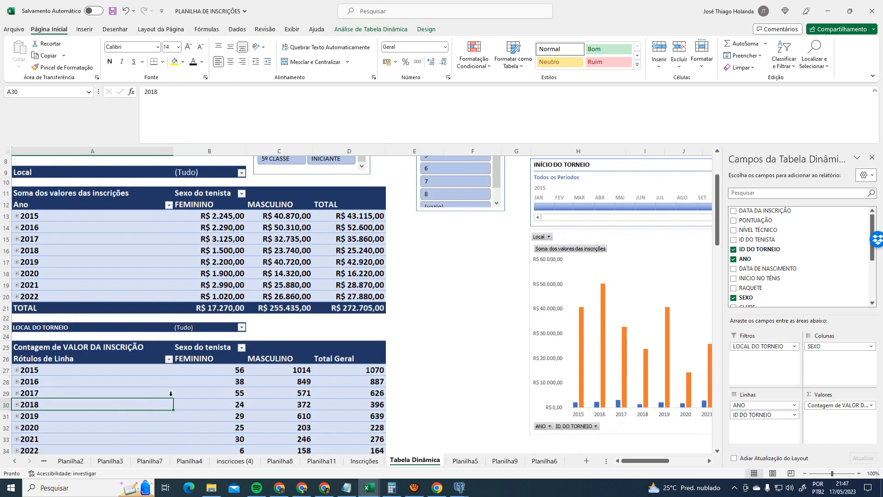
click(90, 348)
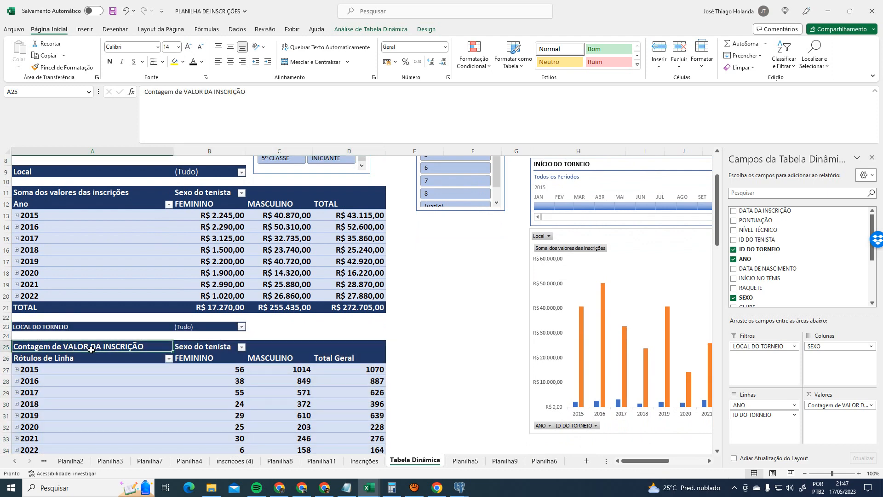
text(Quan)
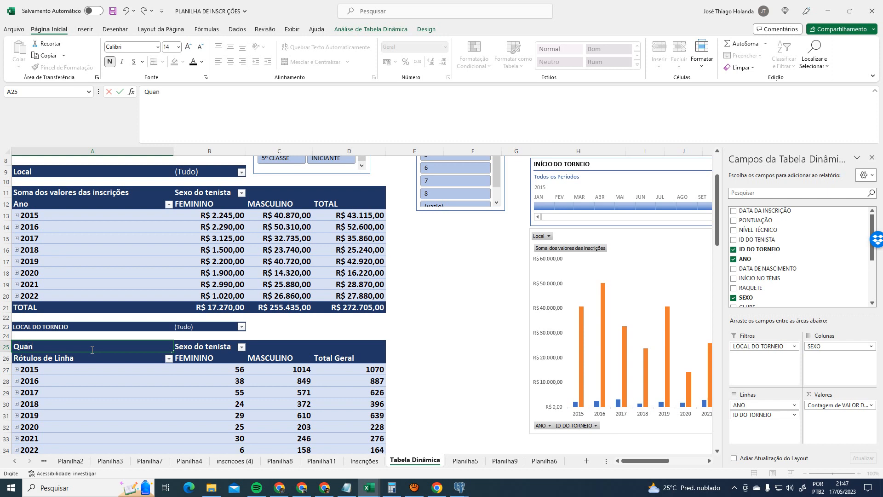
text(tidade de isn)
key(Return)
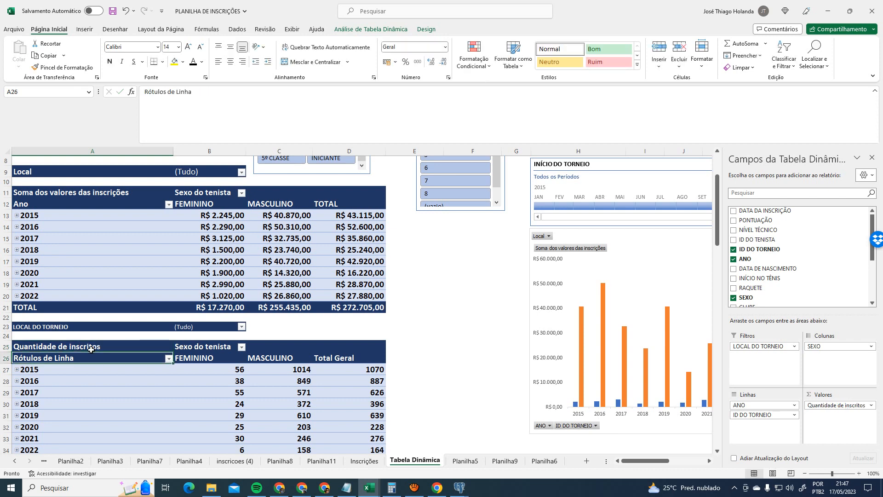
- Relabel the revenue pivot's value header in A11 as 'Valores arrecadados'
click(102, 193)
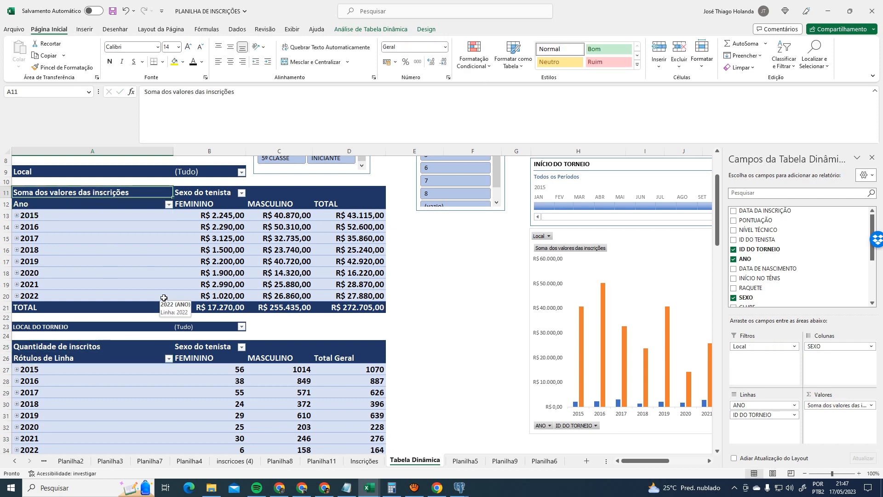
text(Valor)
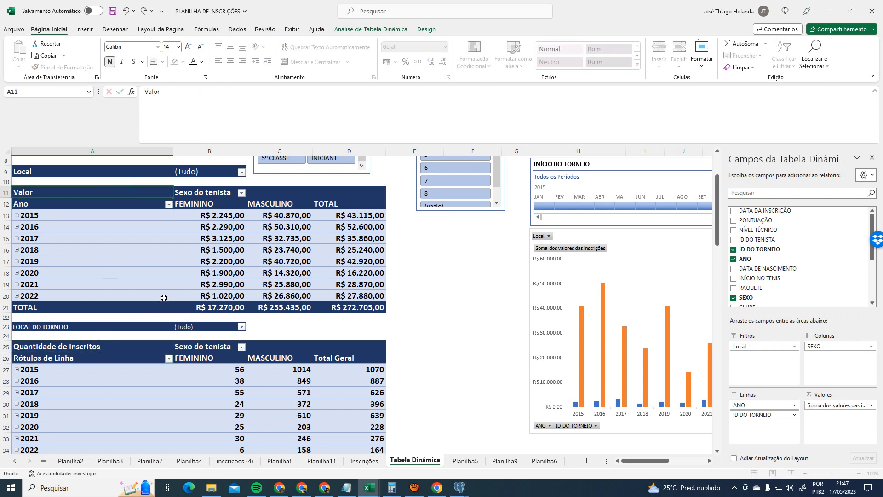
text(es arreg)
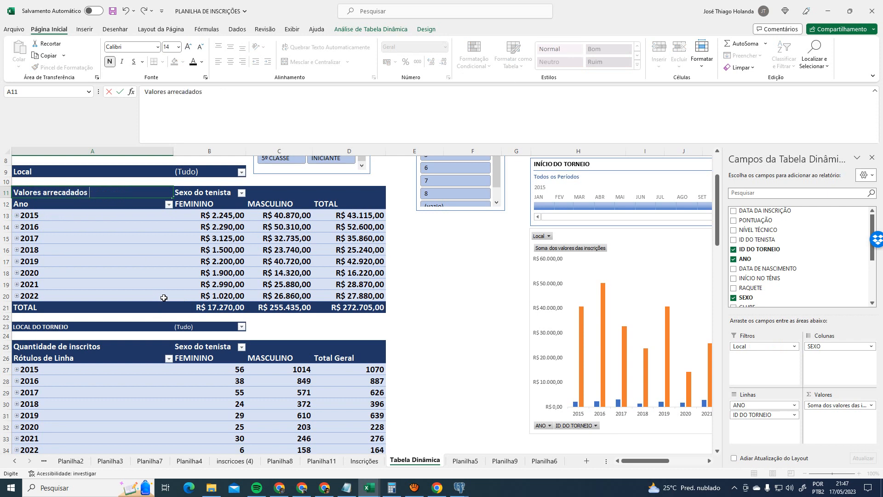
text(adados)
key(Return)
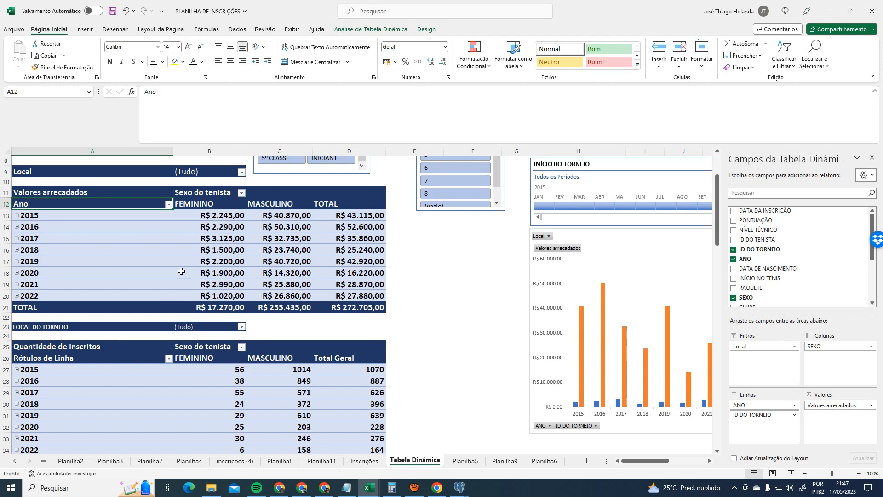
click(203, 281)
scroll(454, 322, up, 1)
scroll(455, 322, down, 2)
scroll(455, 322, up, 3)
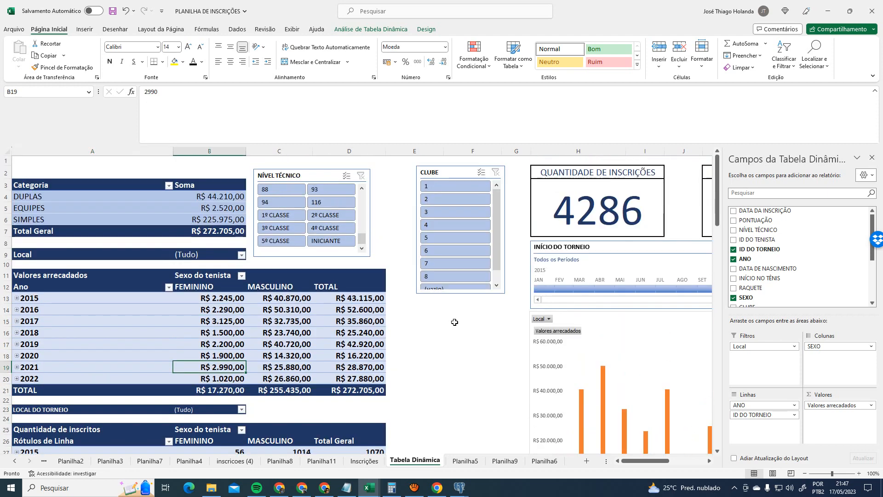
scroll(454, 322, down, 2)
scroll(454, 322, down, 2)
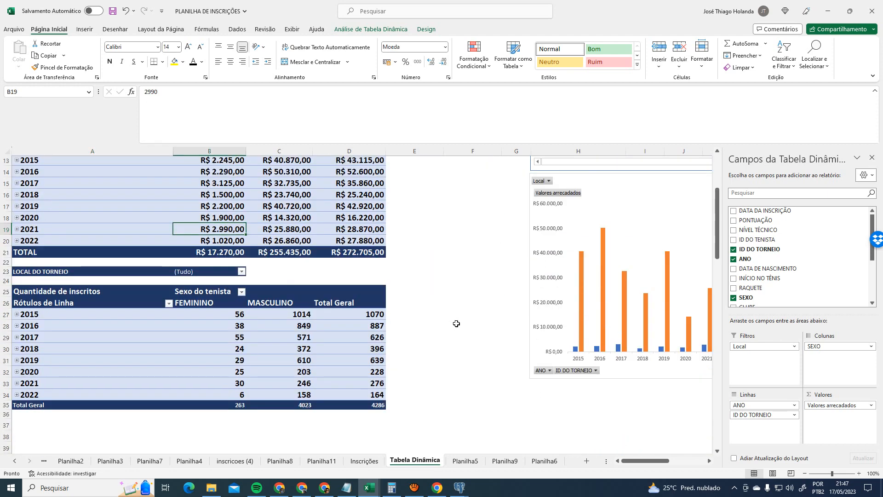
click(89, 300)
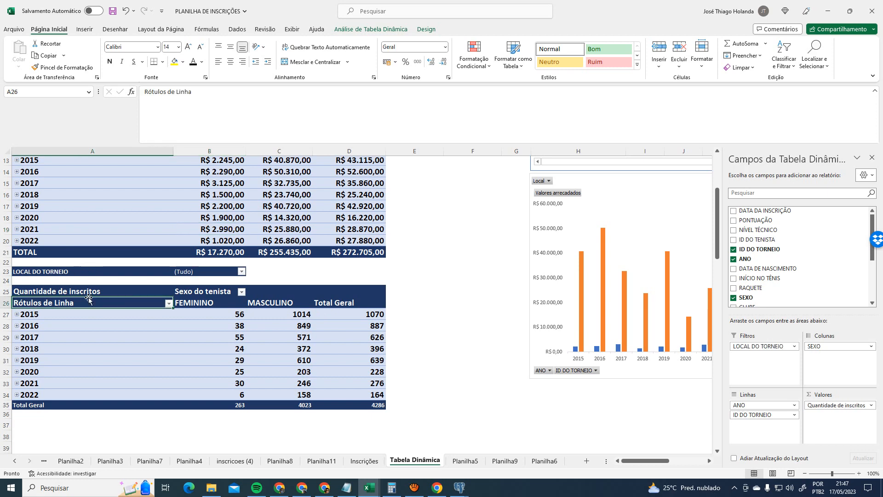
click(394, 31)
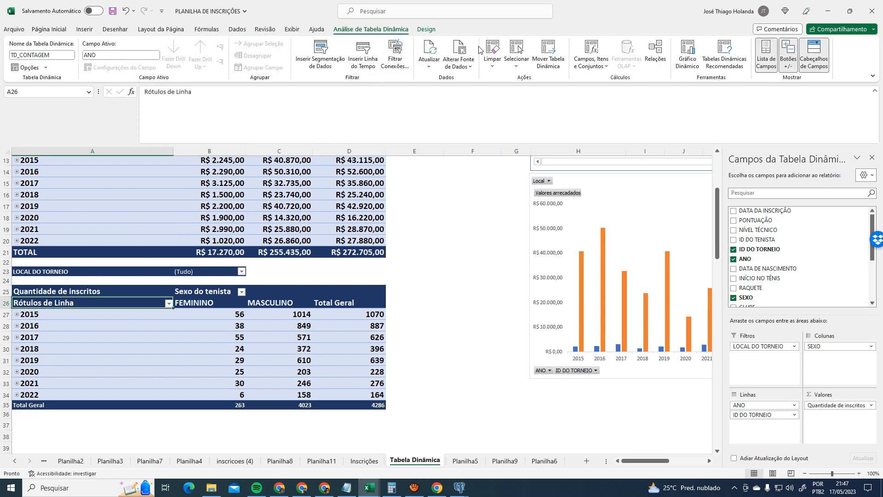
click(692, 49)
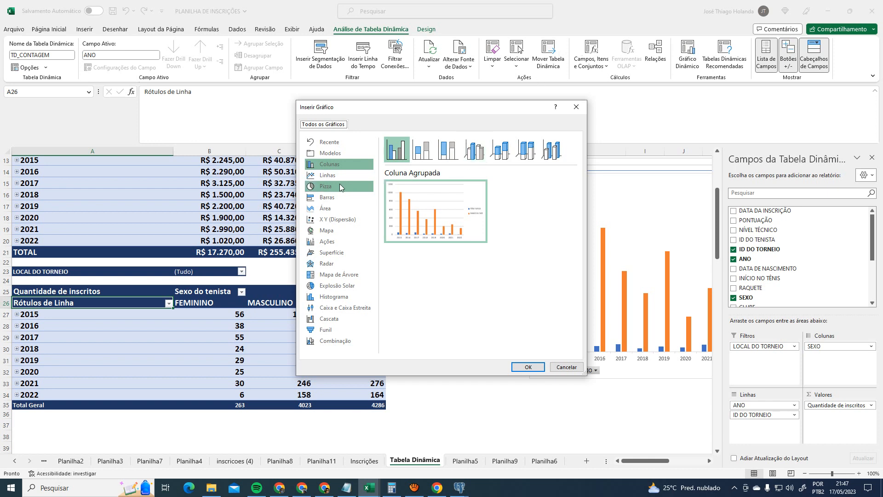
mouse_move(433, 209)
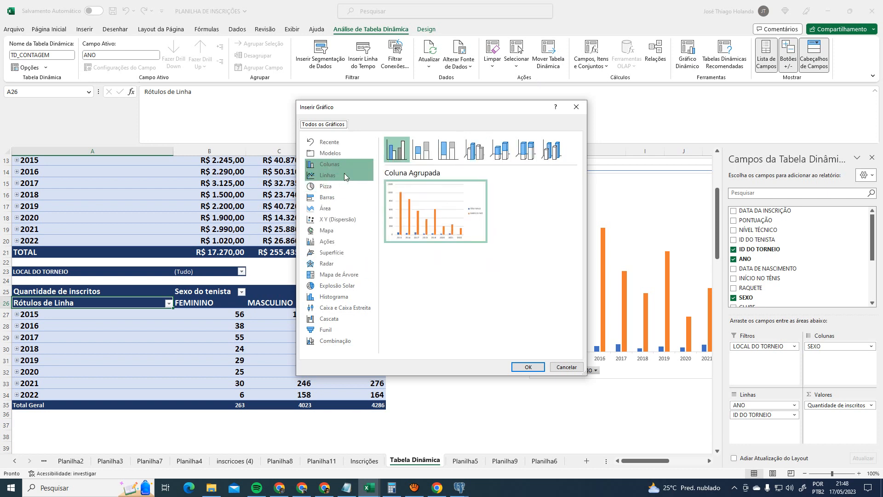
click(345, 175)
click(345, 188)
mouse_move(451, 214)
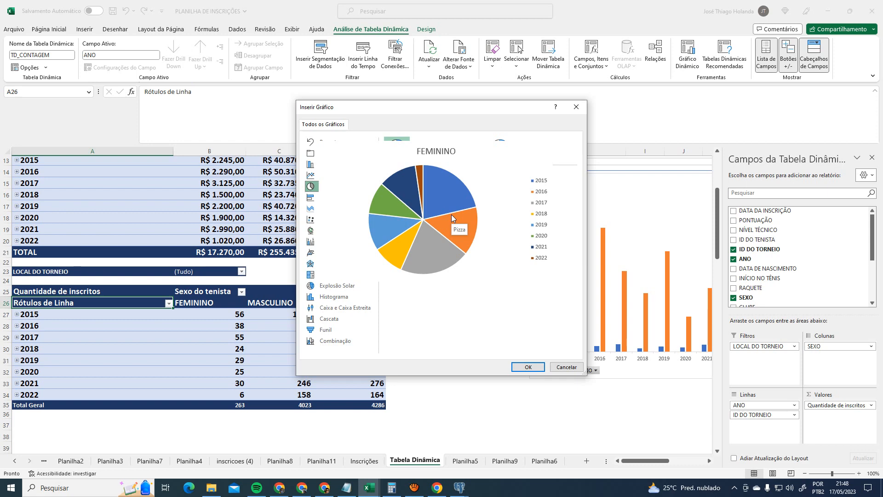
click(567, 367)
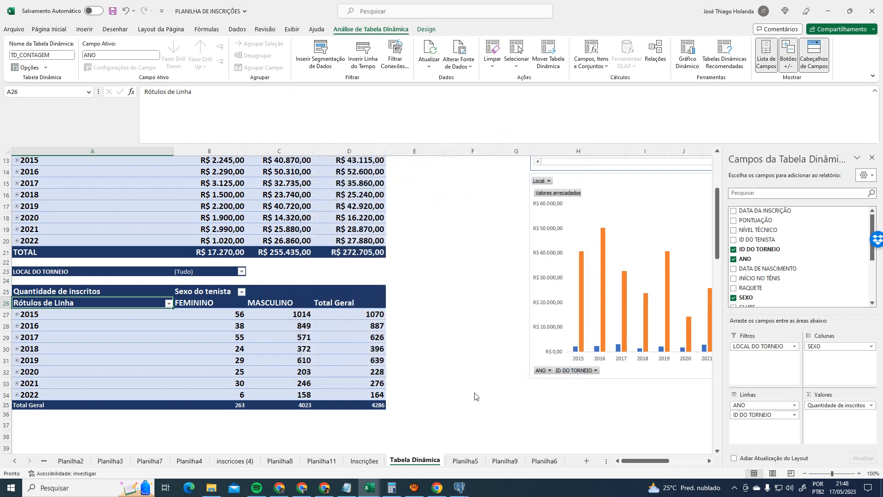
click(438, 352)
- Try selecting the 2015–2022 year labels together with the 2015 total 1070
drag(115, 314, 117, 398)
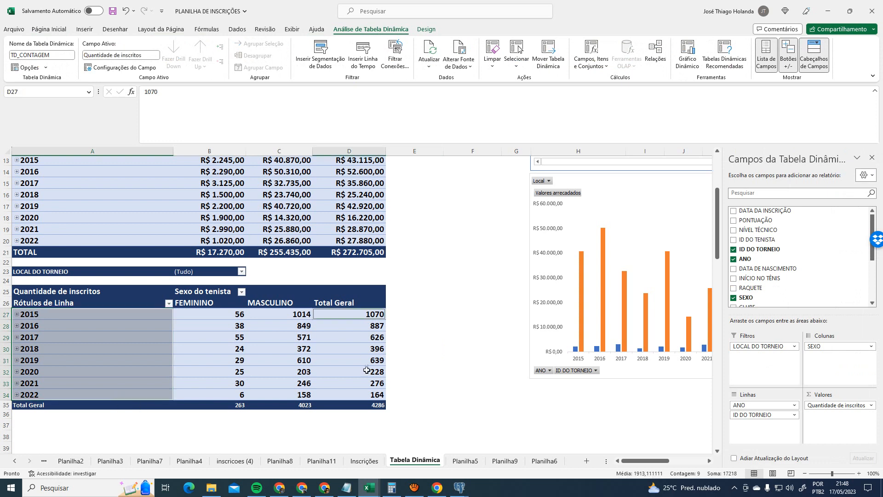
click(115, 325)
click(116, 314)
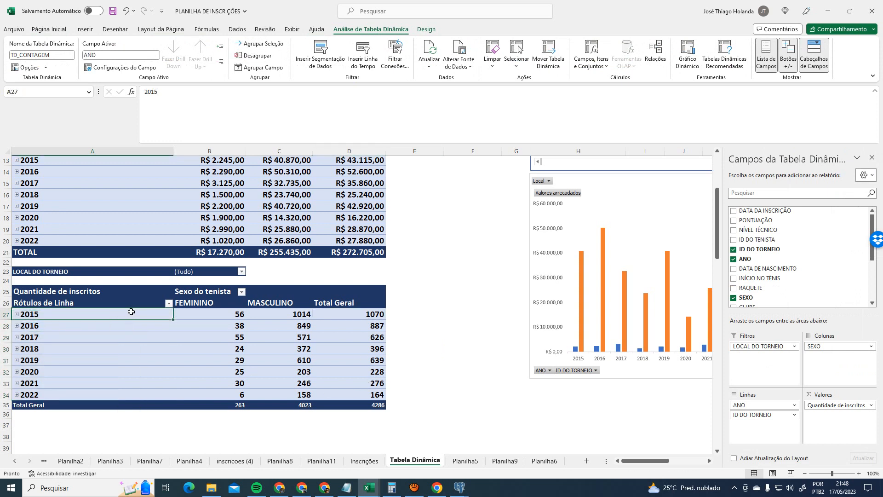
shift+click(75, 394)
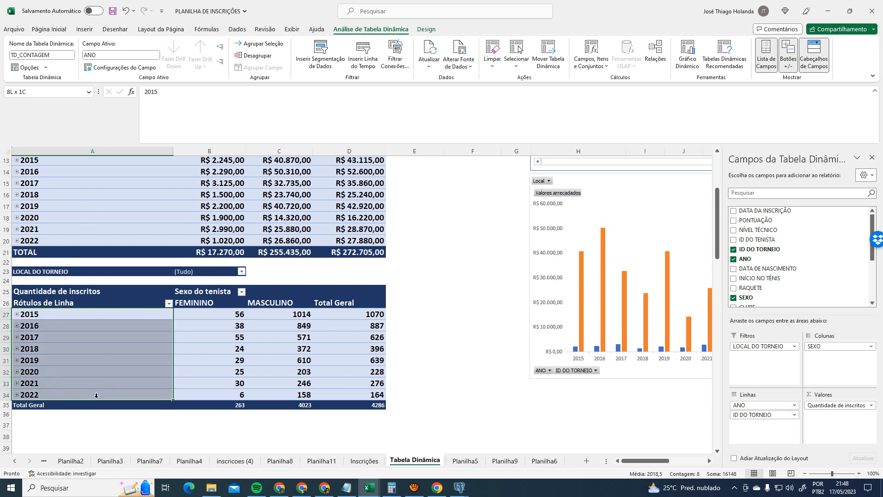
ctrl+click(371, 314)
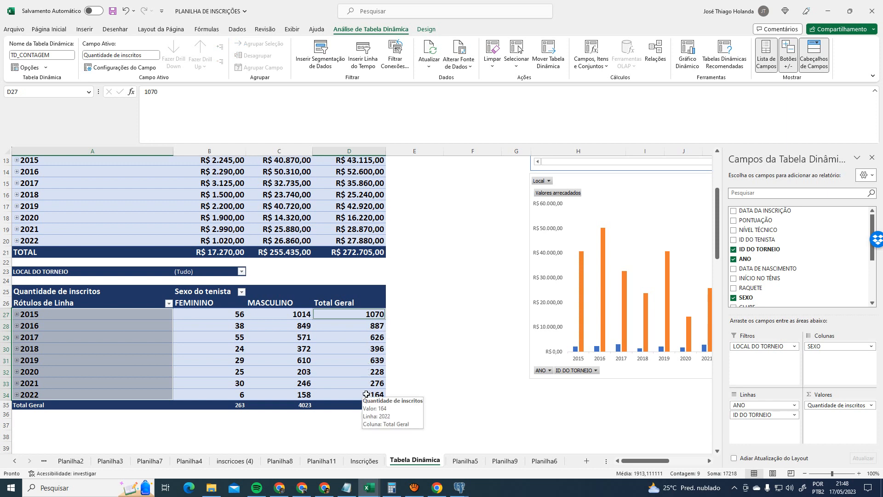
click(472, 359)
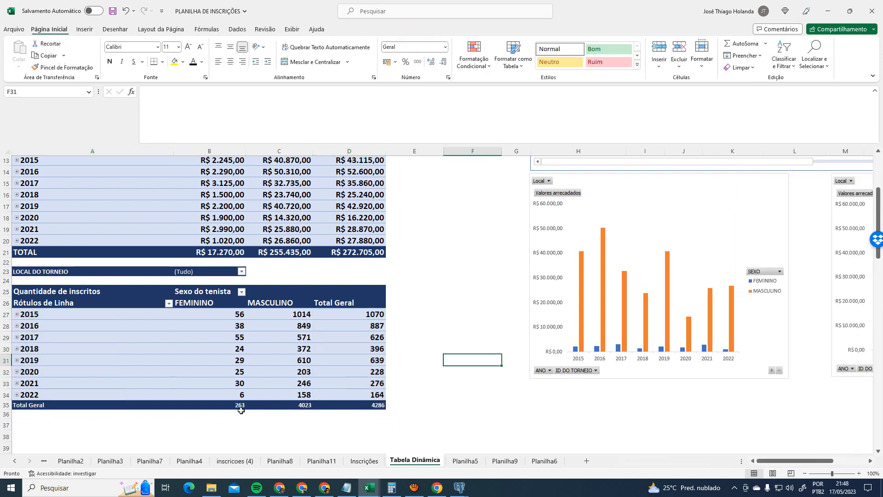
- Enlarge the font of the count pivot's Total Geral row
click(51, 405)
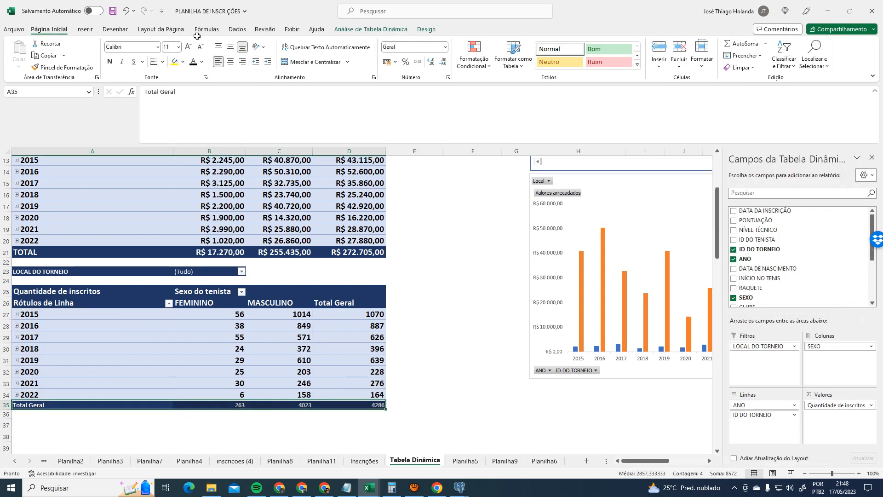
click(188, 46)
click(456, 324)
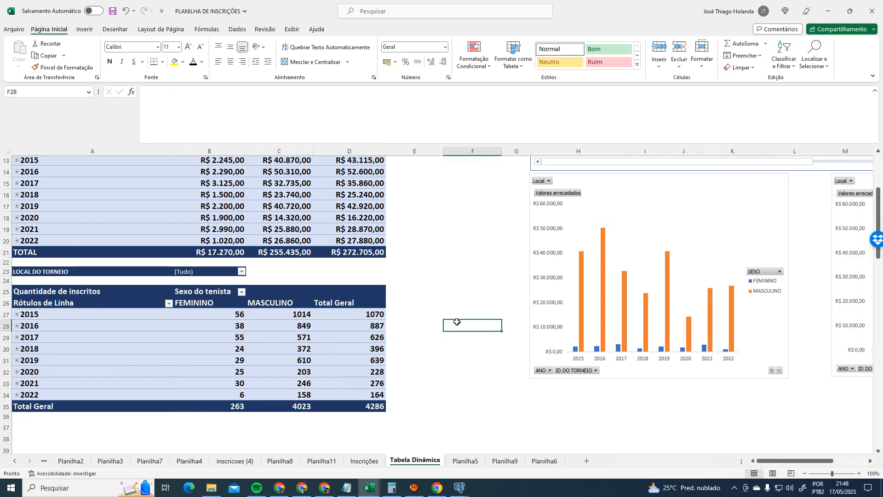
- Select years 2015–2022 and their totals in the count pivot, with pivot analysis tools showing
click(86, 318)
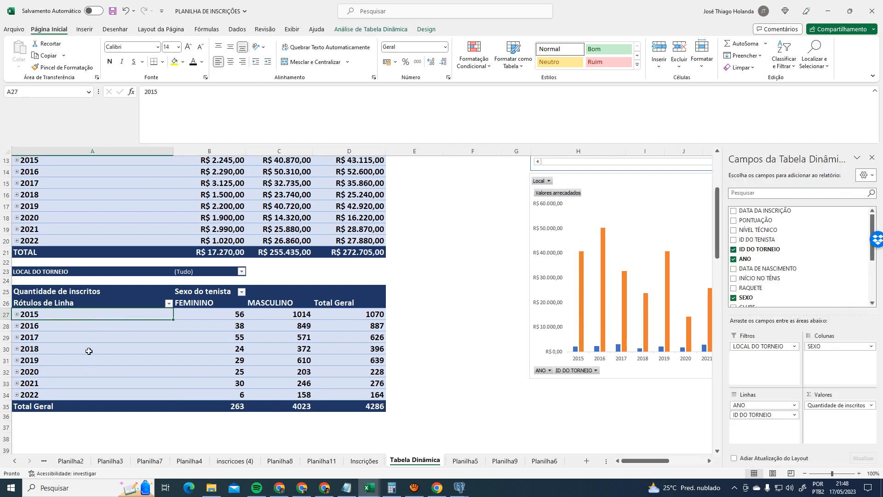
shift+click(50, 395)
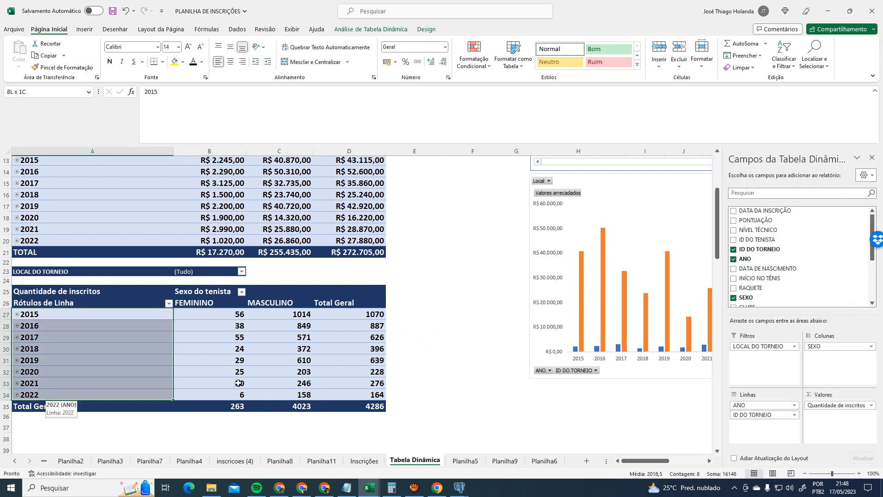
ctrl+click(358, 313)
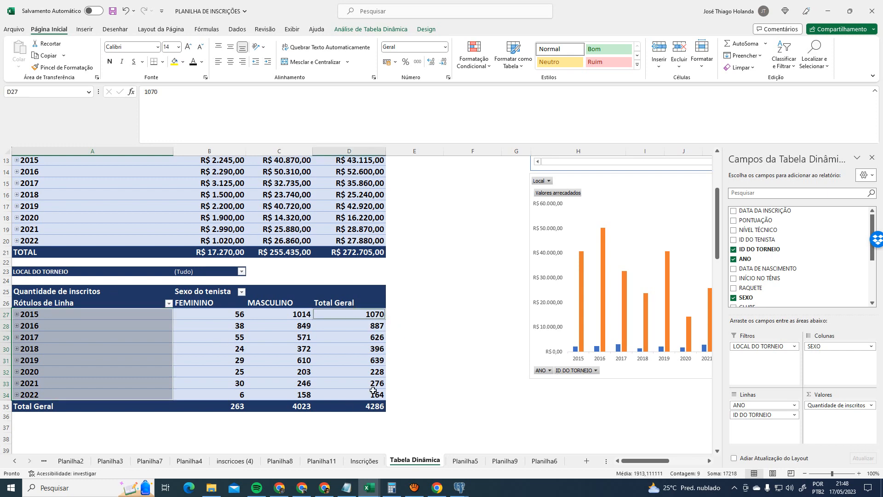
shift+click(358, 394)
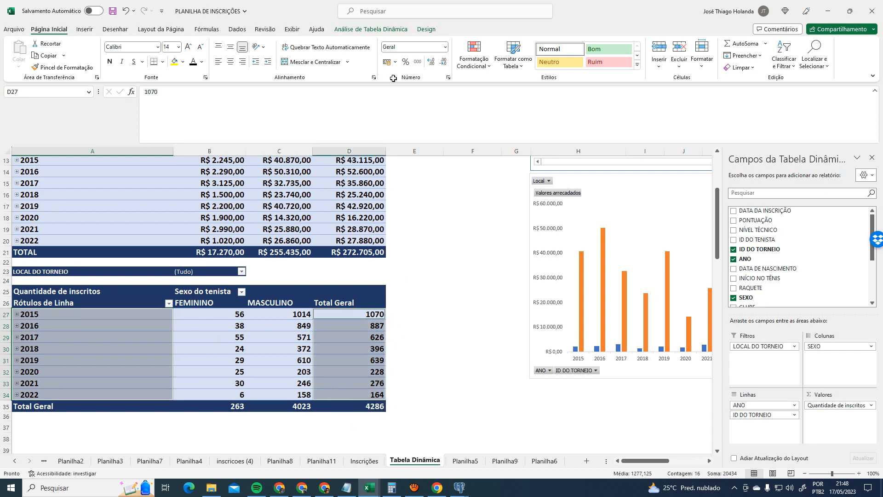
click(370, 29)
- Insert a Pizza (pie) pivot chart from the registration-count pivot
click(689, 54)
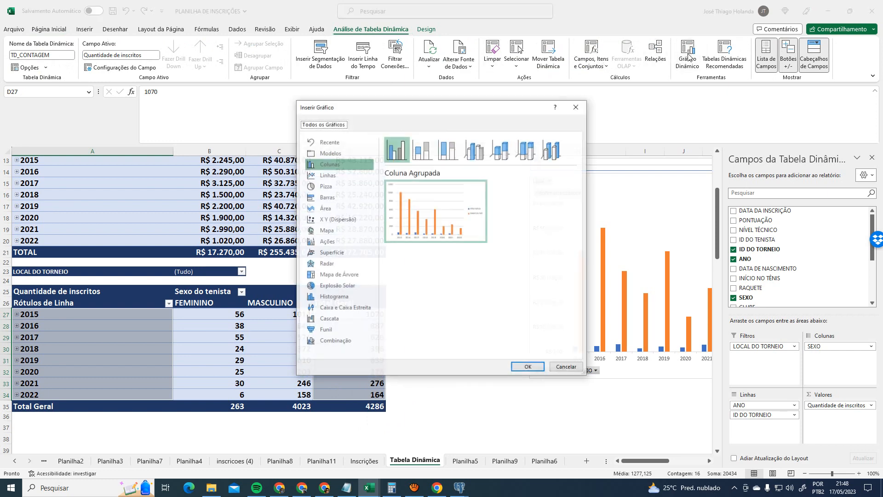
click(336, 184)
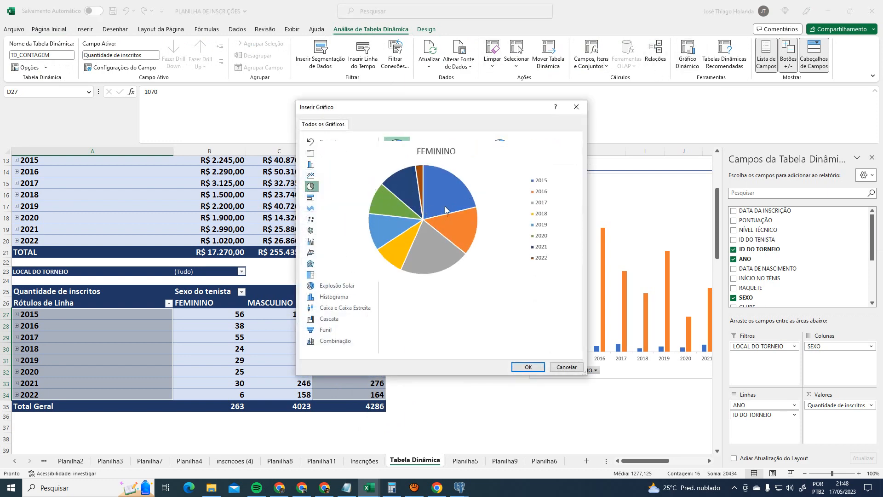
click(528, 367)
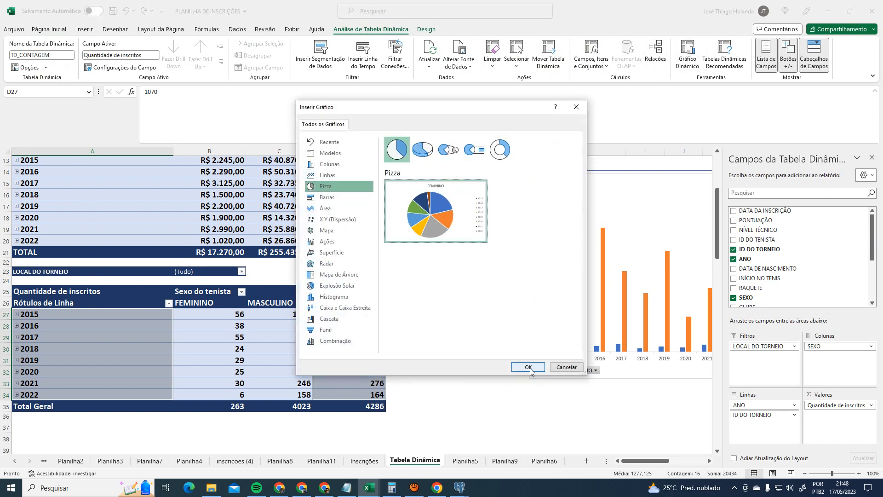
- Move the FEMININO pie chart below the pivot table and enlarge it
drag(414, 253, 237, 431)
scroll(483, 345, down, 7)
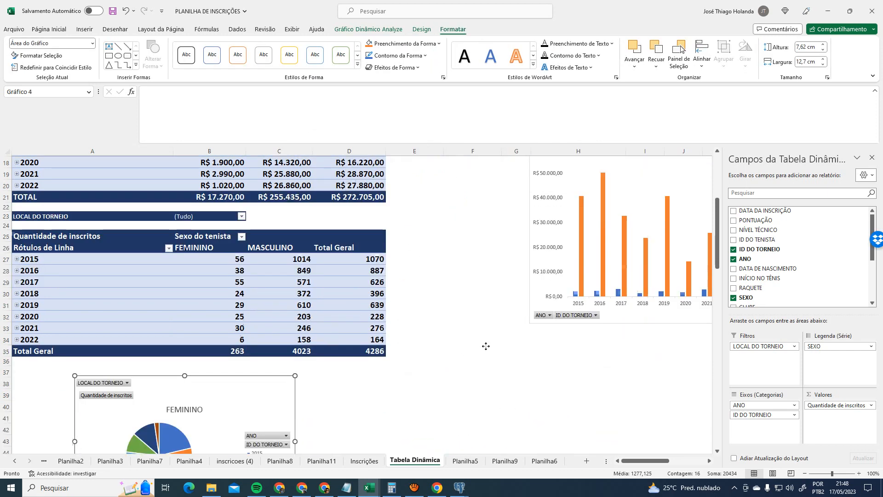
scroll(430, 354, up, 2)
drag(298, 398, 374, 435)
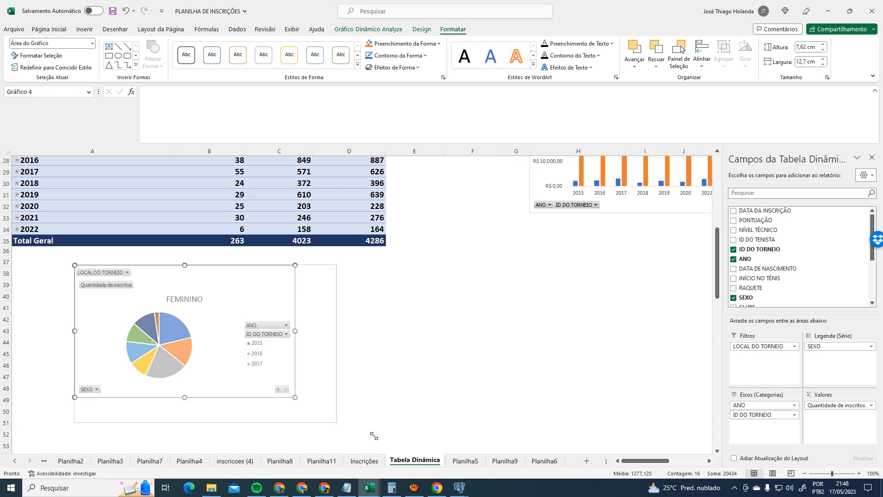
click(221, 297)
scroll(351, 309, up, 3)
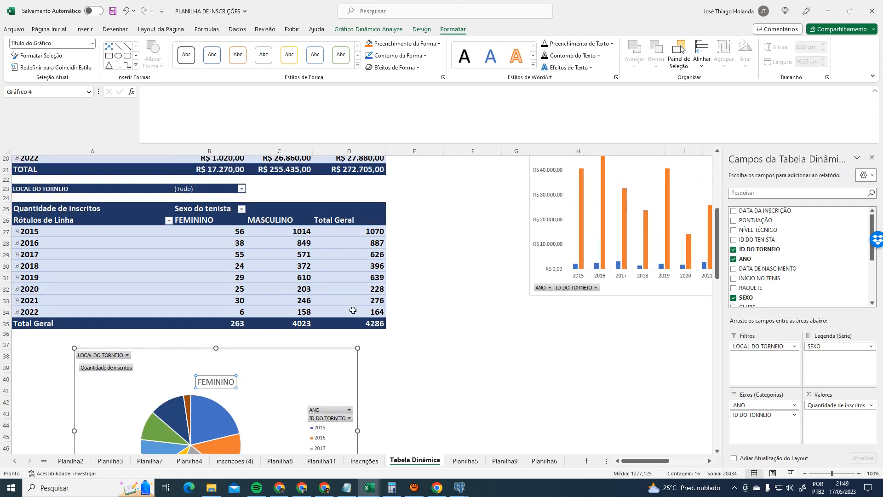
scroll(449, 347, down, 3)
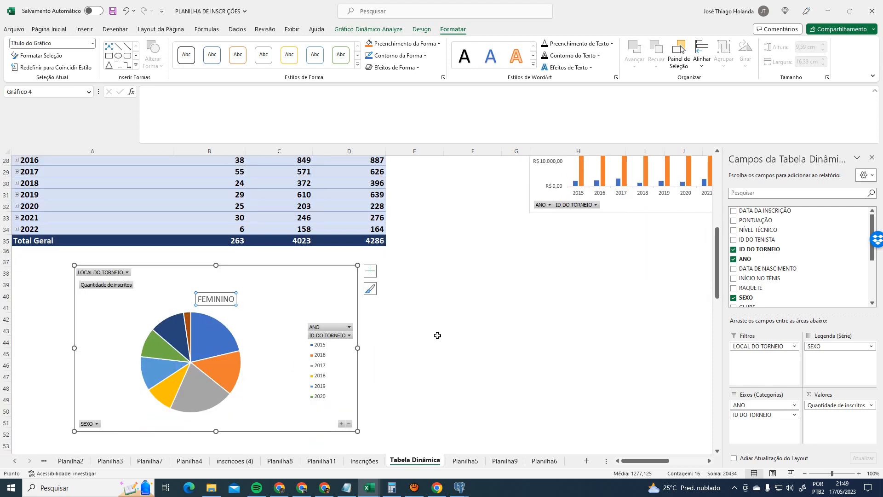
- Toggle data labels, legend and title in the pie chart's elements list
click(312, 275)
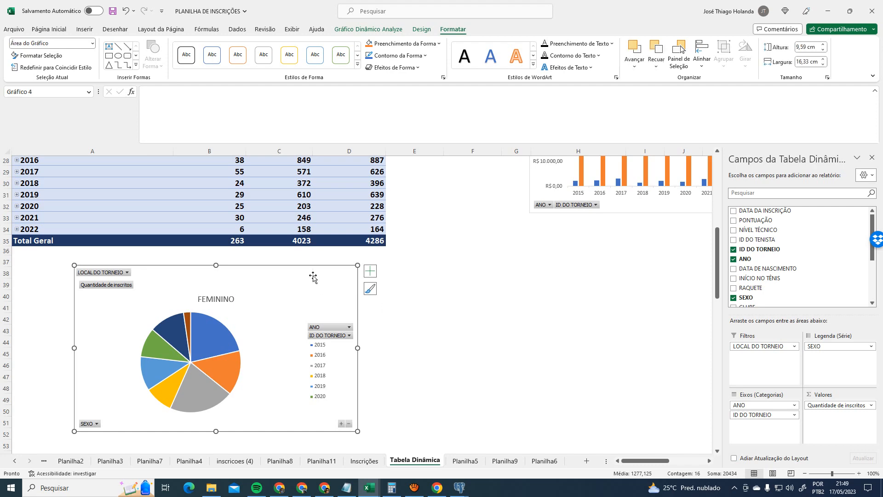
click(375, 271)
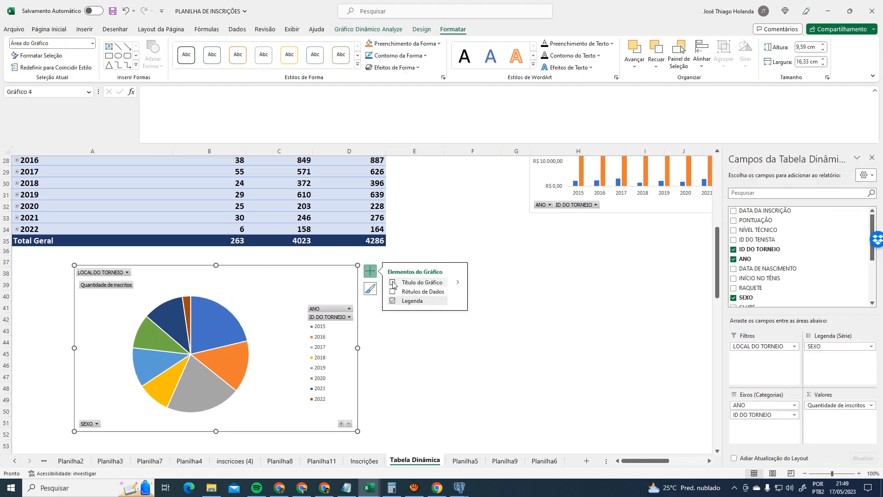
click(393, 293)
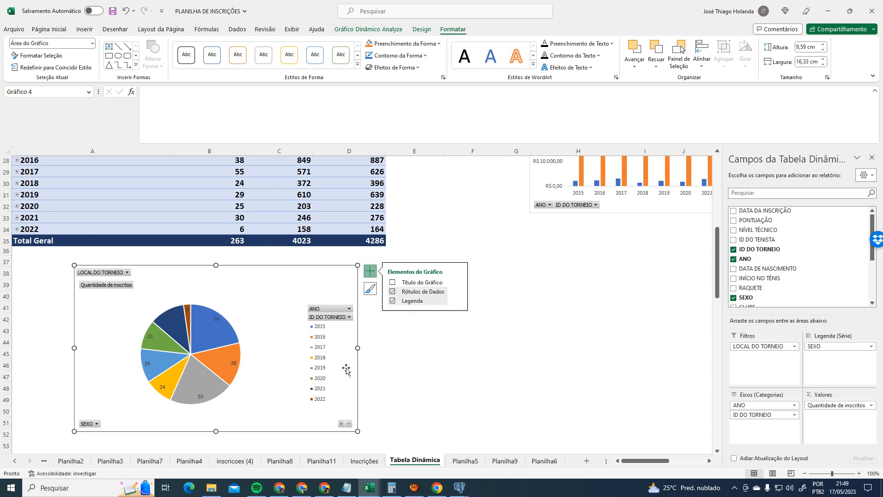
click(392, 301)
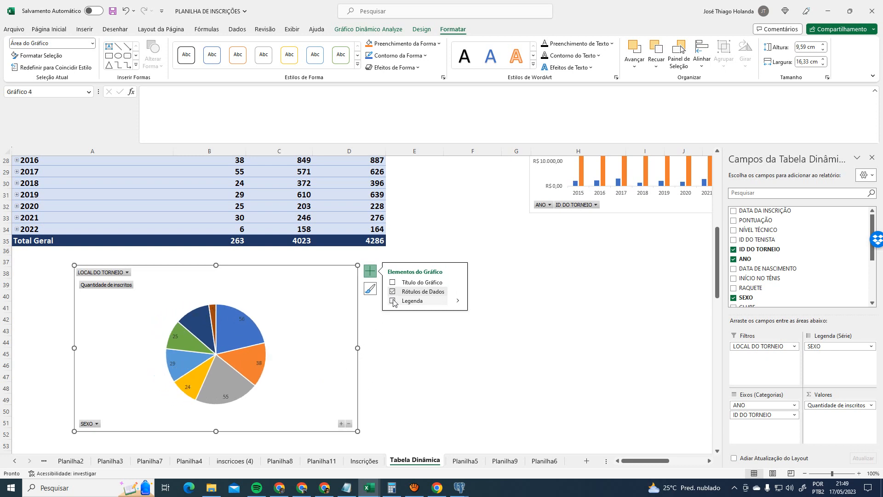
click(393, 301)
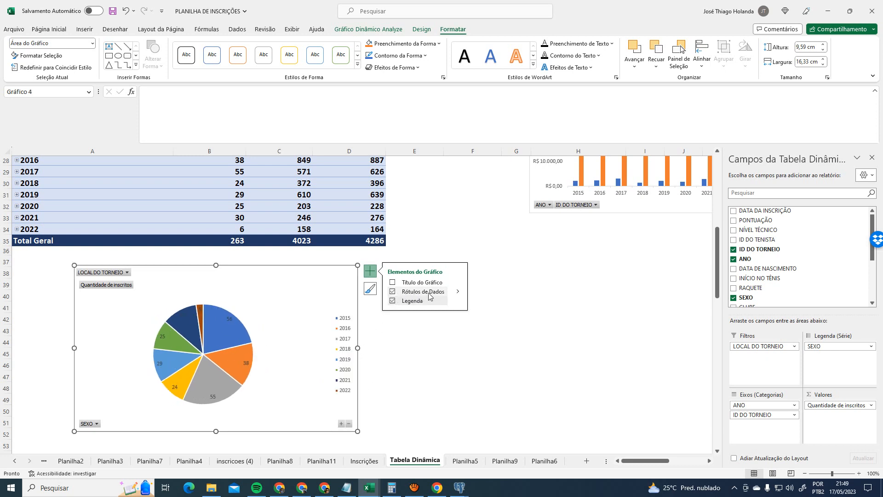
click(393, 292)
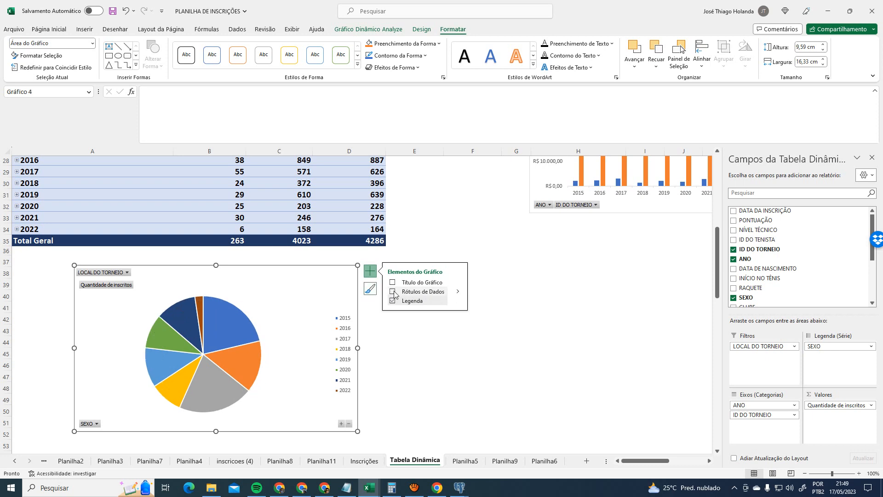
click(394, 292)
click(393, 282)
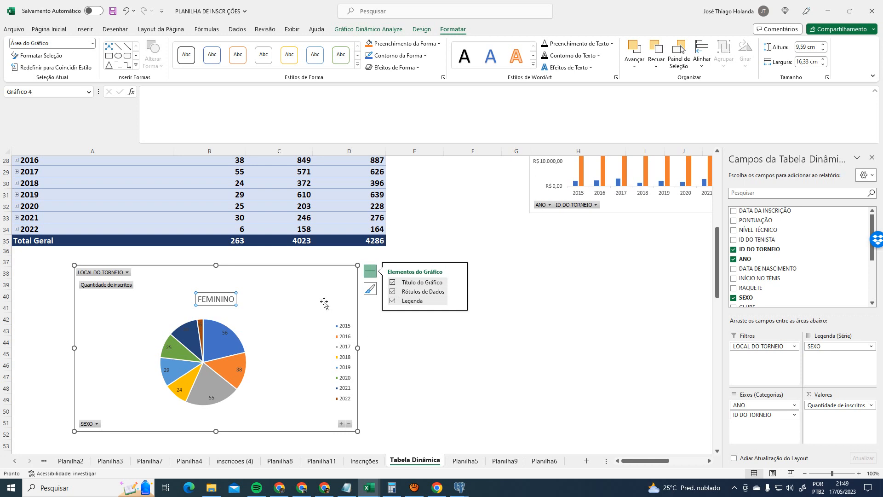
- Set the chart title, data labels and legend to Nenhum via Adicionar Elemento de Gráfico
click(422, 30)
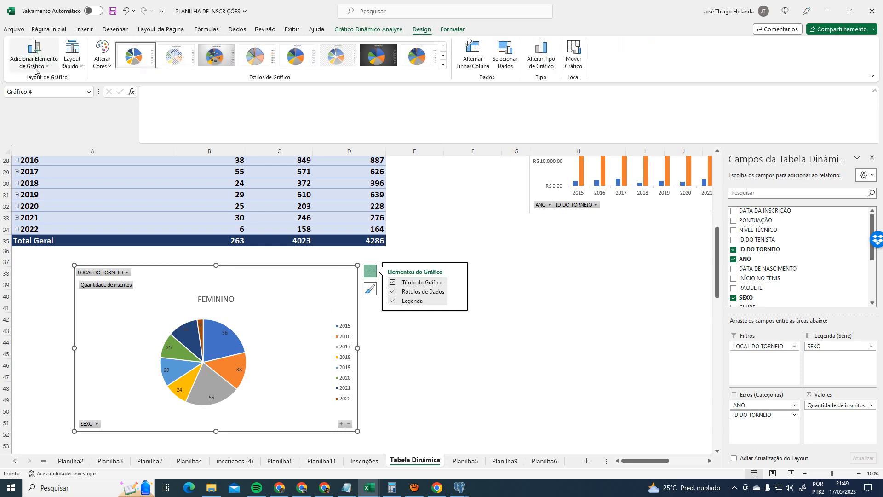
click(33, 53)
mouse_move(42, 85)
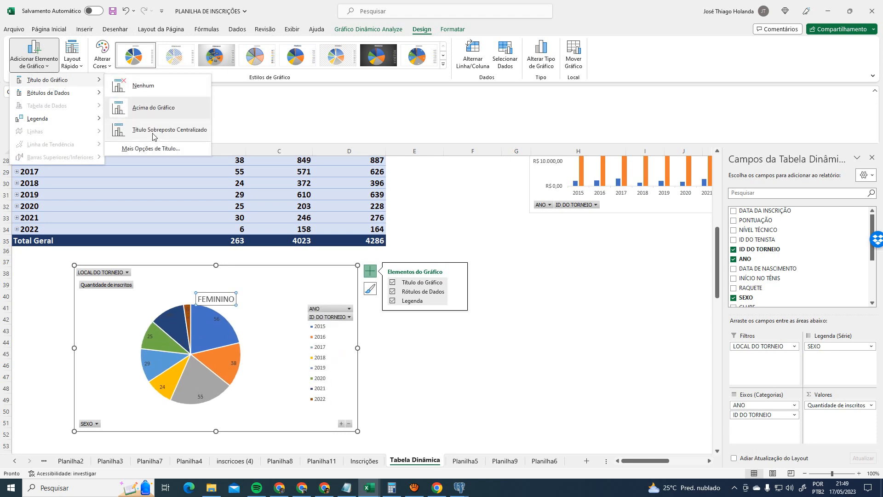
click(152, 85)
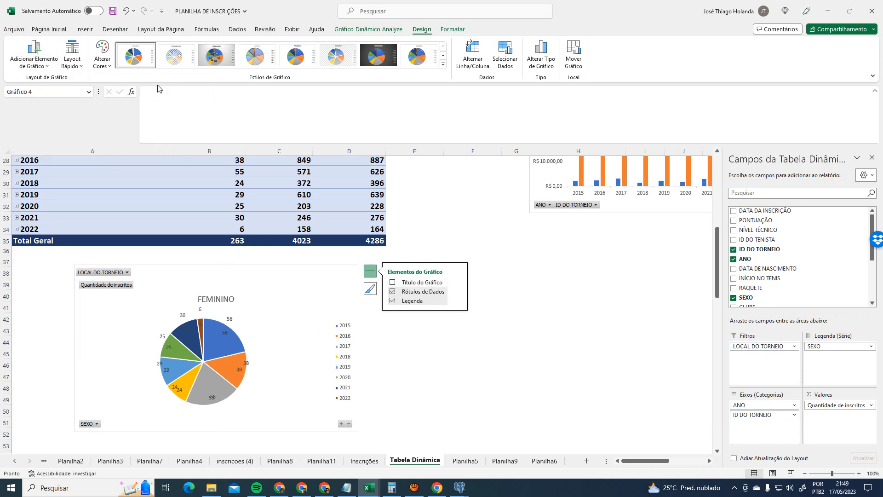
click(35, 58)
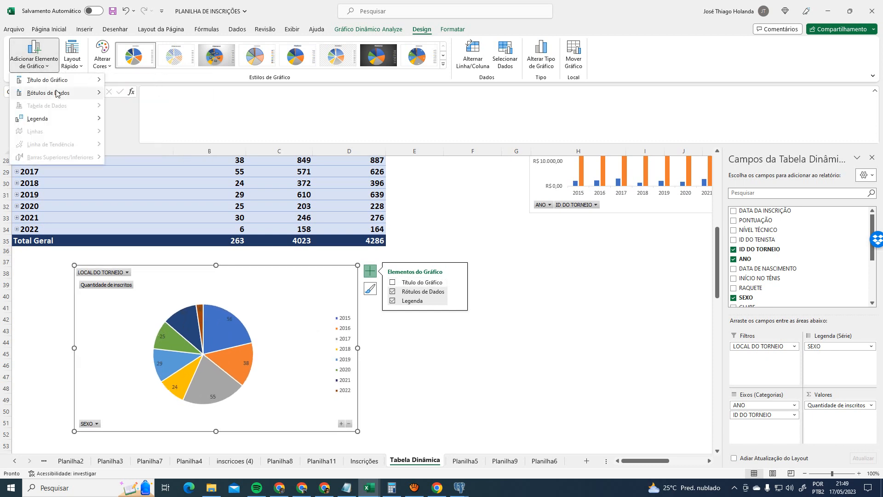
mouse_move(56, 92)
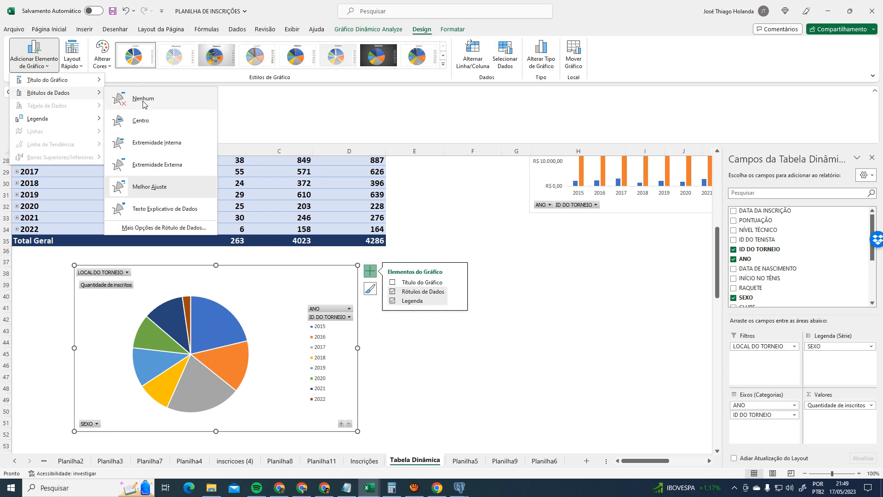
click(143, 99)
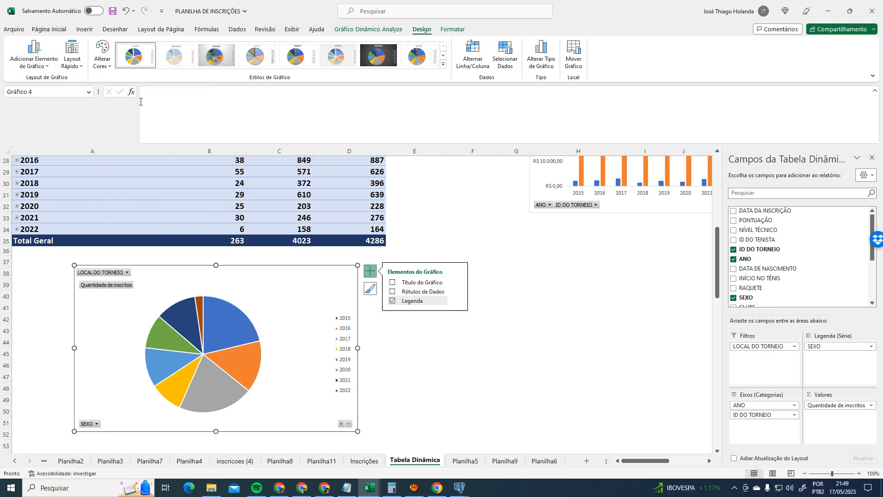
click(43, 62)
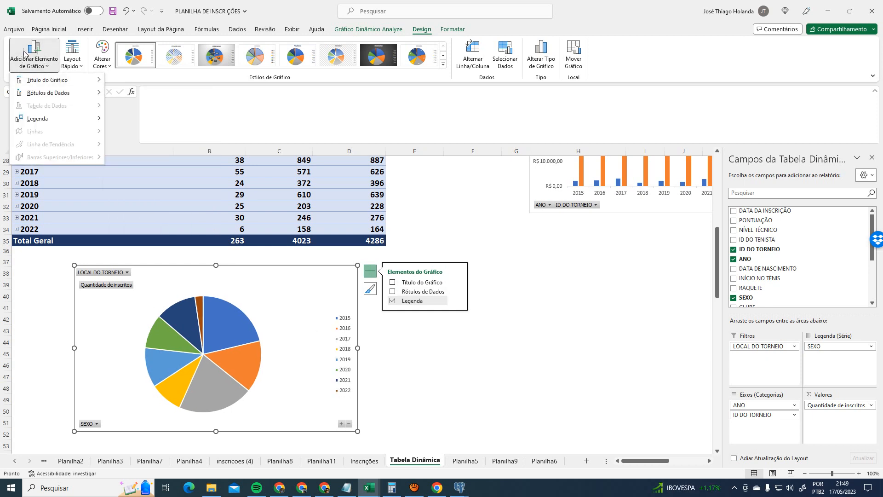
mouse_move(63, 120)
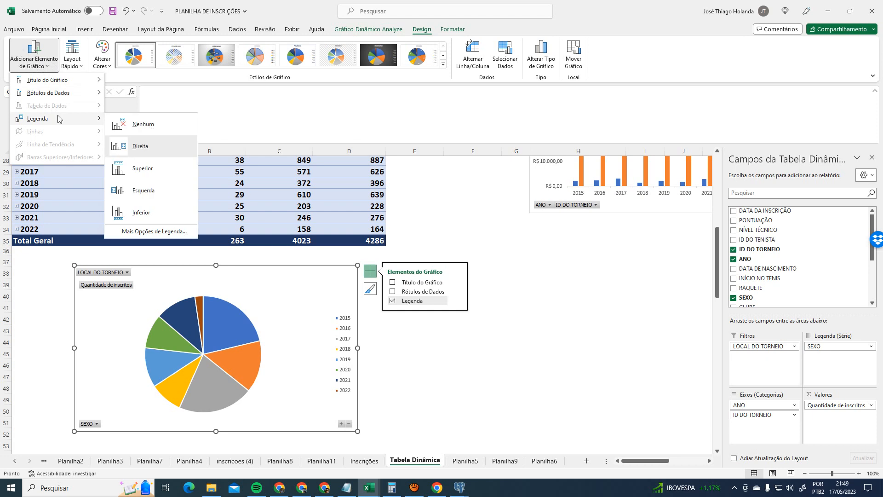
click(145, 127)
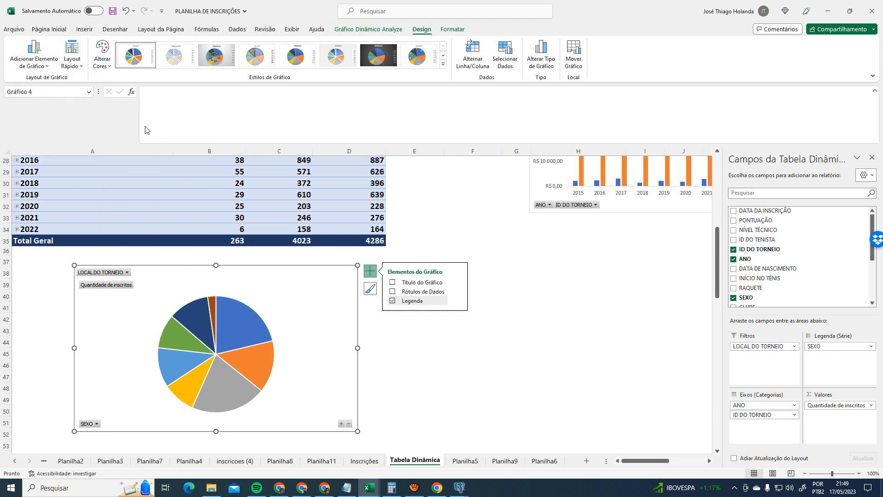
- Add Texto Explicativo de Dados callout labels showing each year and its percentage
click(41, 58)
mouse_move(59, 122)
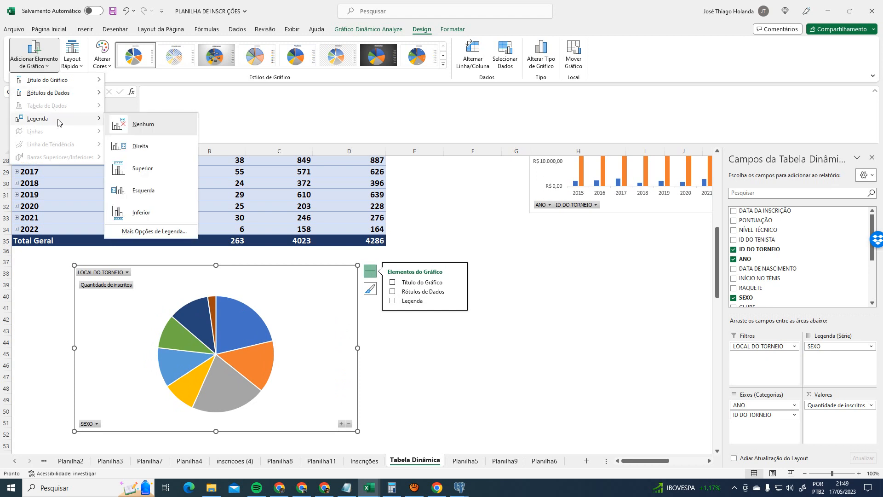
mouse_move(68, 99)
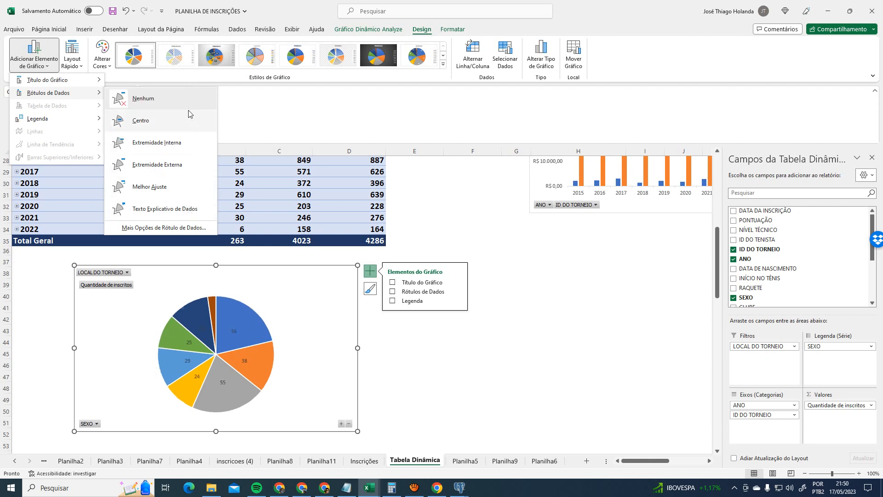
click(196, 215)
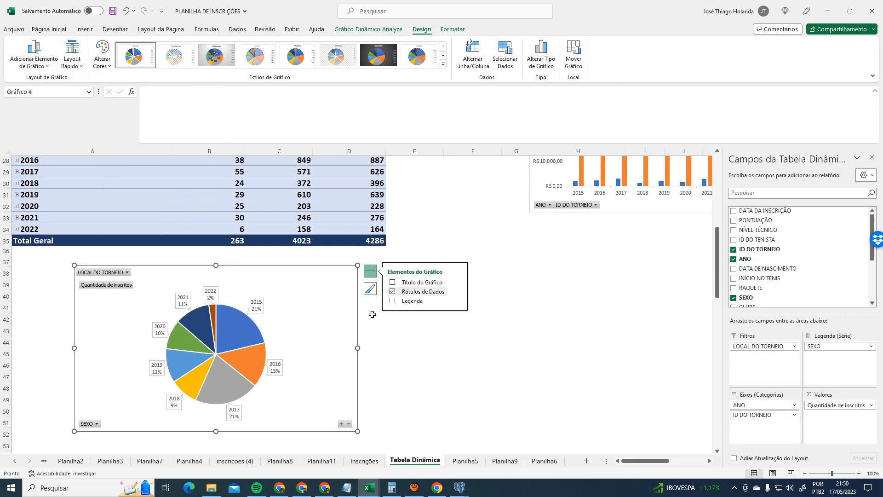
- Widen and reposition the FEMININO pie chart
drag(358, 349, 382, 349)
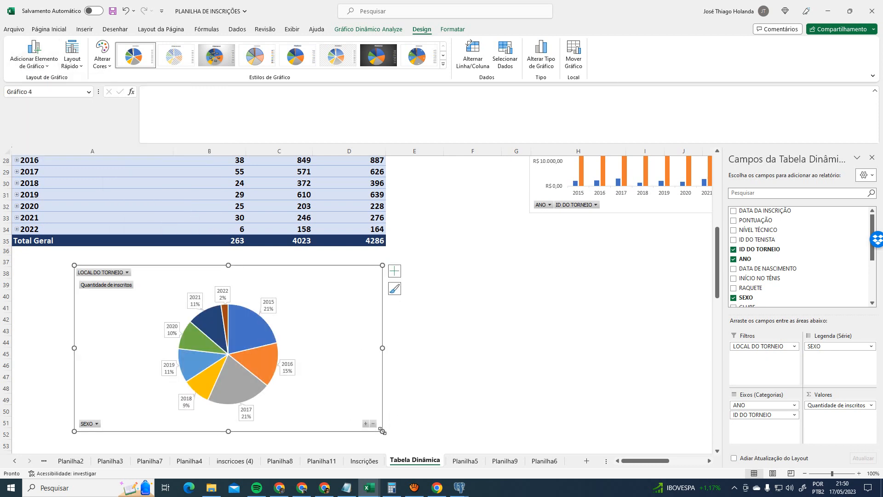
drag(382, 431, 393, 441)
scroll(254, 345, down, 1)
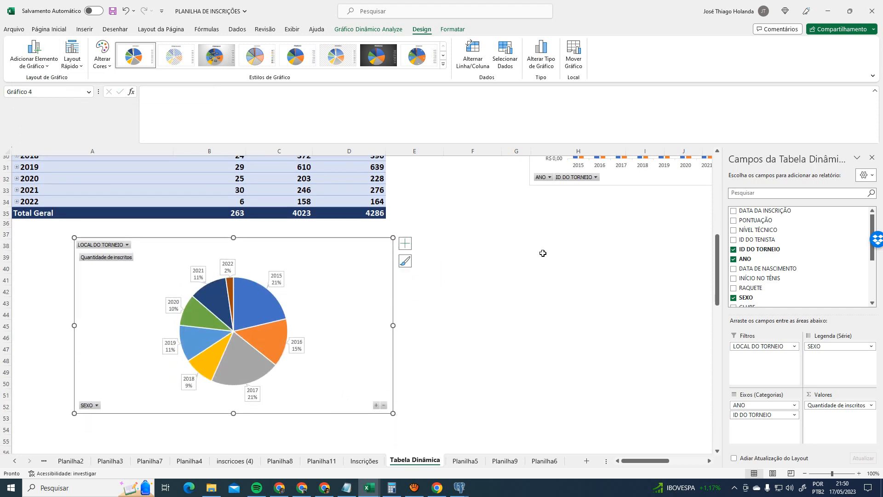
click(543, 253)
click(292, 239)
drag(292, 238, 258, 229)
scroll(465, 288, up, 2)
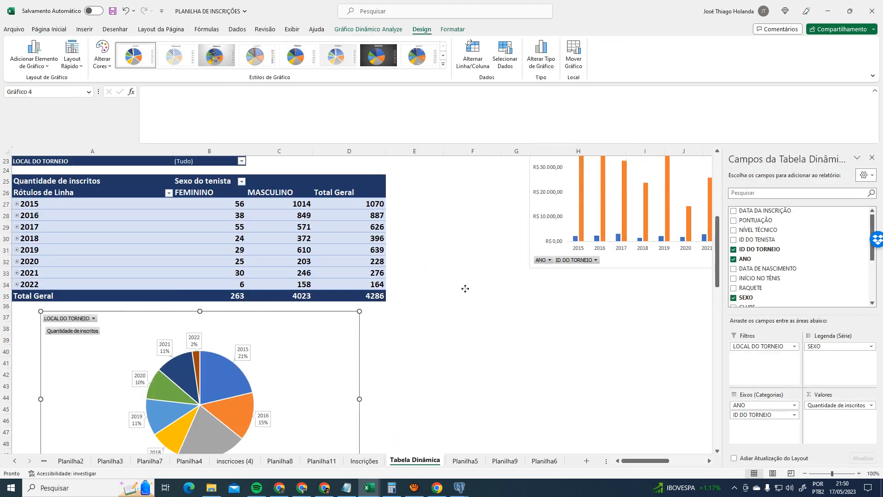
scroll(404, 236, down, 2)
scroll(405, 243, up, 2)
scroll(414, 270, down, 2)
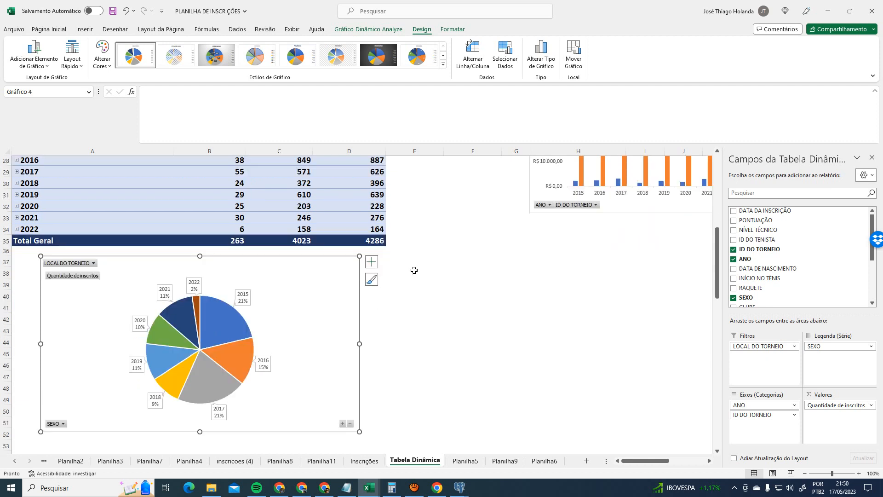
scroll(417, 294, up, 1)
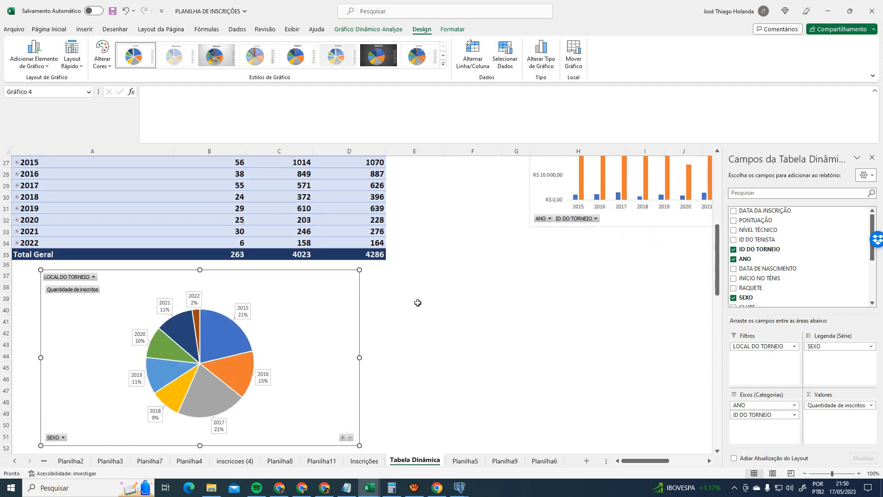
scroll(419, 302, down, 1)
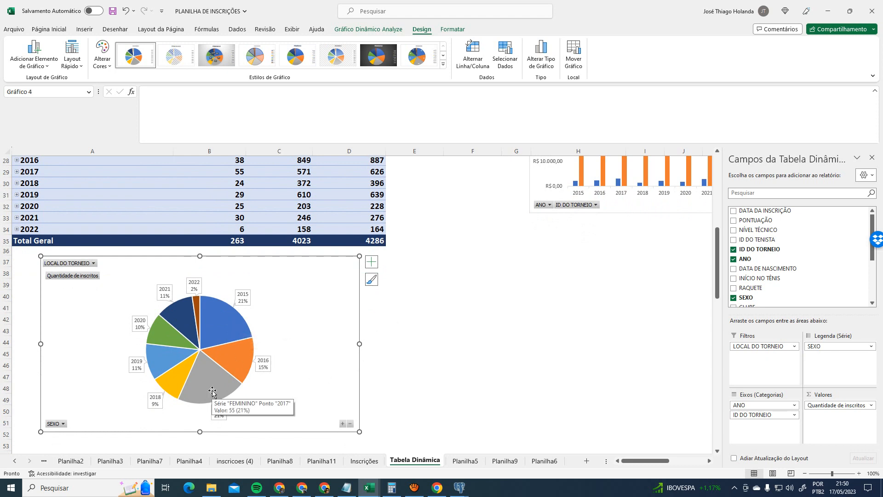
scroll(490, 326, up, 2)
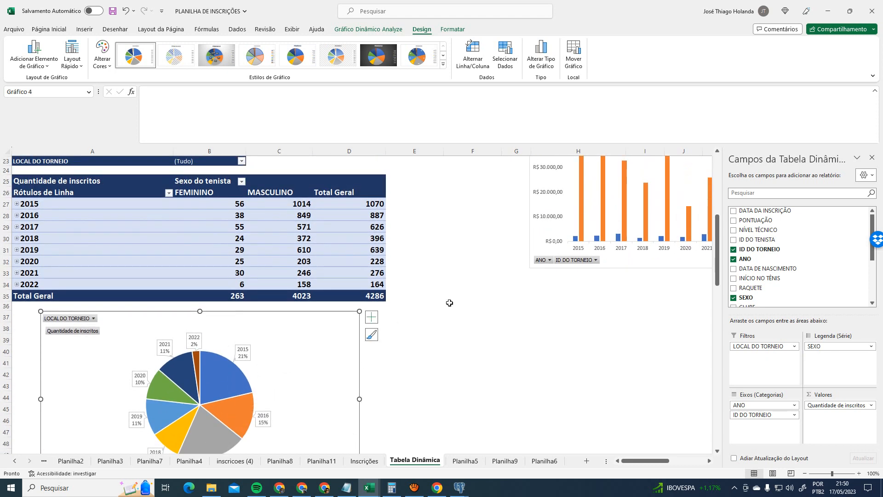
scroll(450, 303, down, 1)
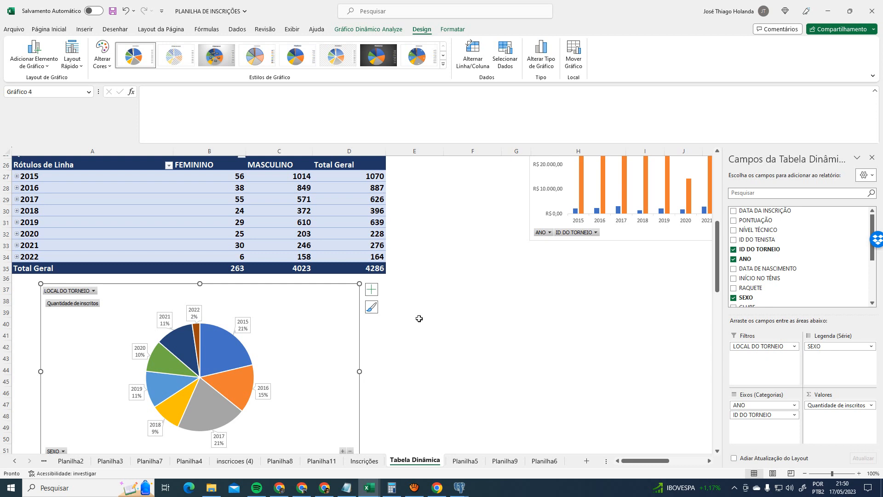
scroll(411, 335, down, 1)
scroll(411, 334, up, 1)
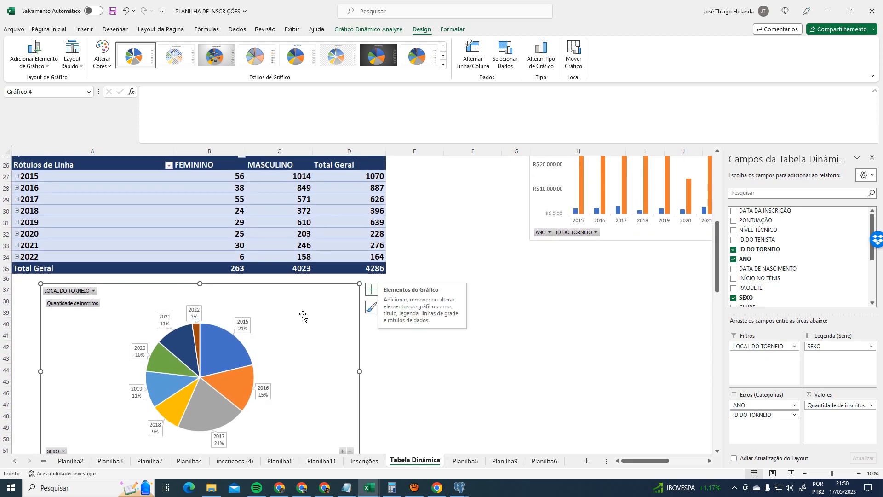
mouse_move(233, 338)
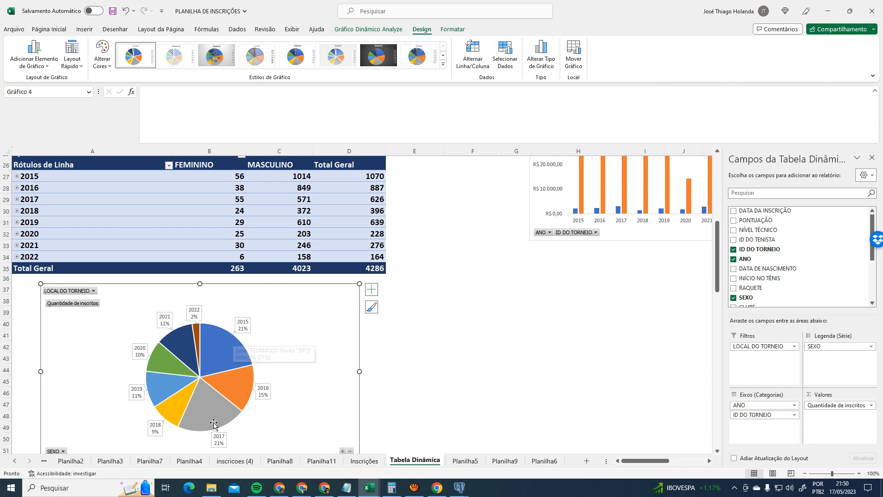
mouse_move(214, 423)
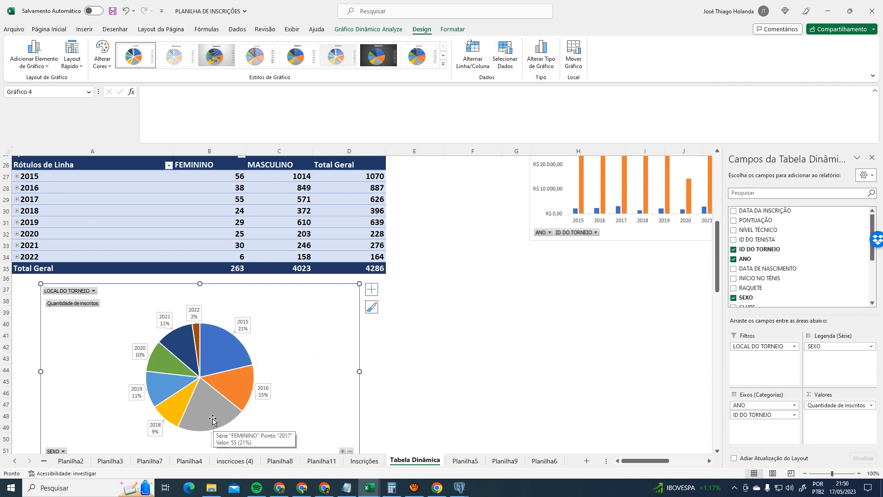
- Switch the pie's data labels to show registration counts, leaving the legend off
click(213, 420)
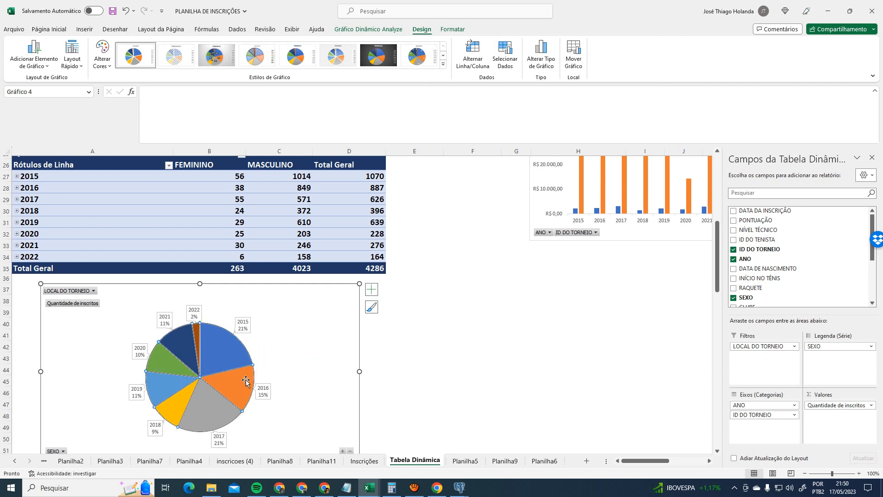
click(371, 290)
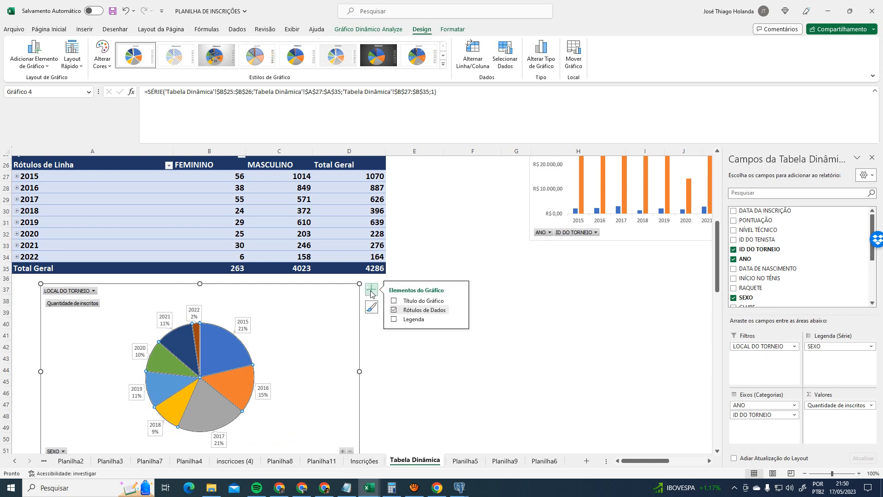
click(394, 320)
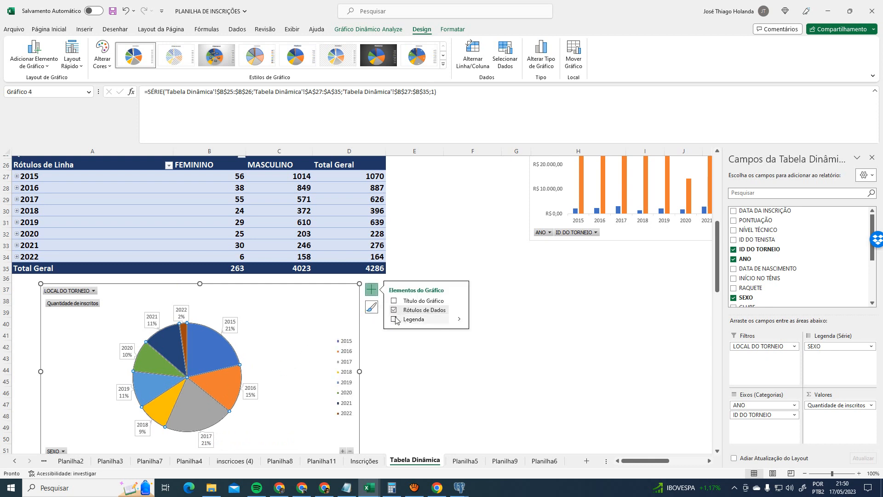
click(394, 319)
click(395, 311)
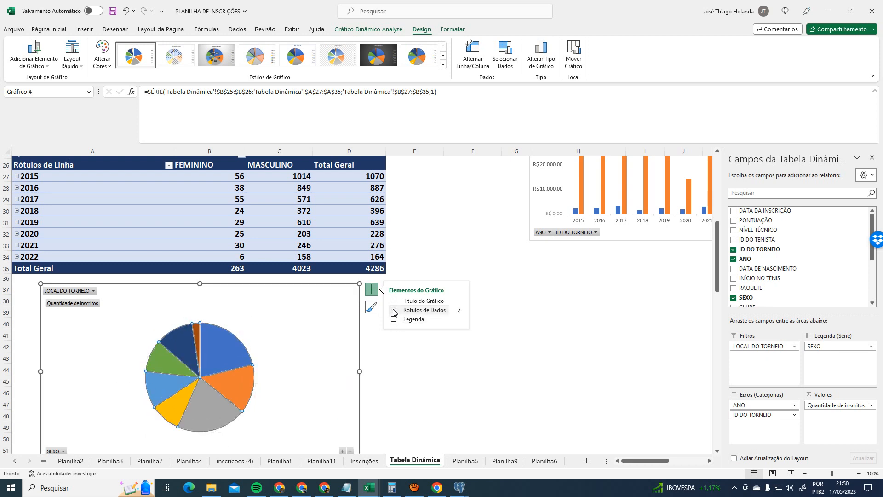
click(394, 311)
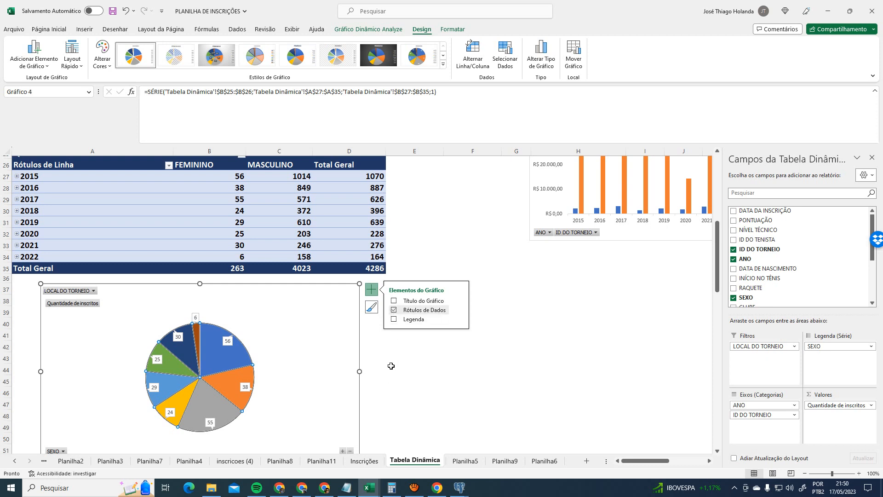
click(419, 363)
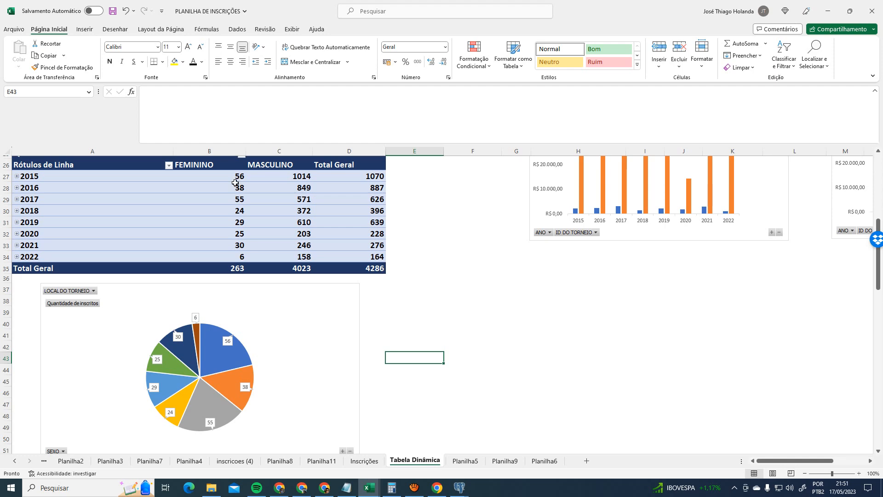
- Delete the FEMININO pie chart and reselect the registrations pivot table
mouse_move(236, 184)
click(352, 289)
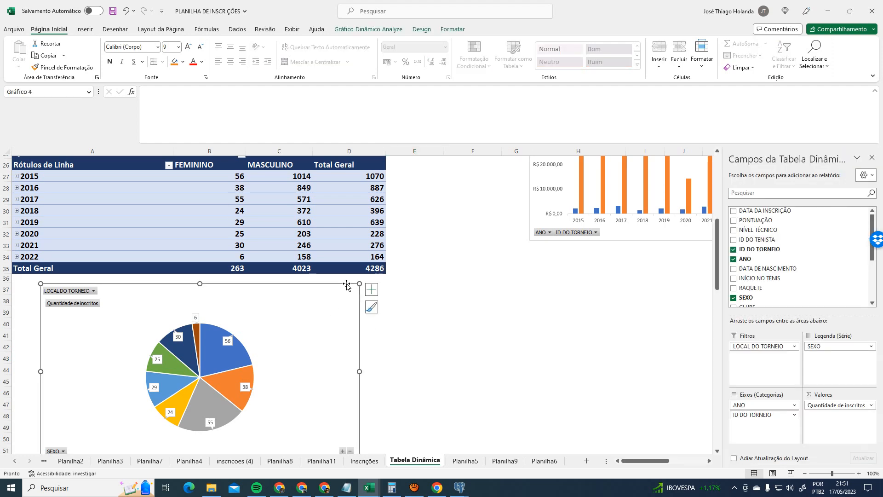
key(Delete)
scroll(346, 290, up, 3)
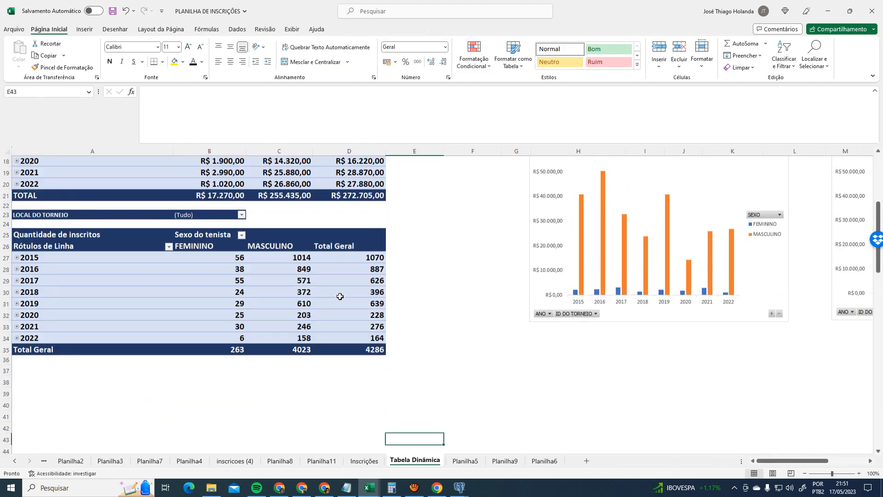
click(67, 237)
click(371, 28)
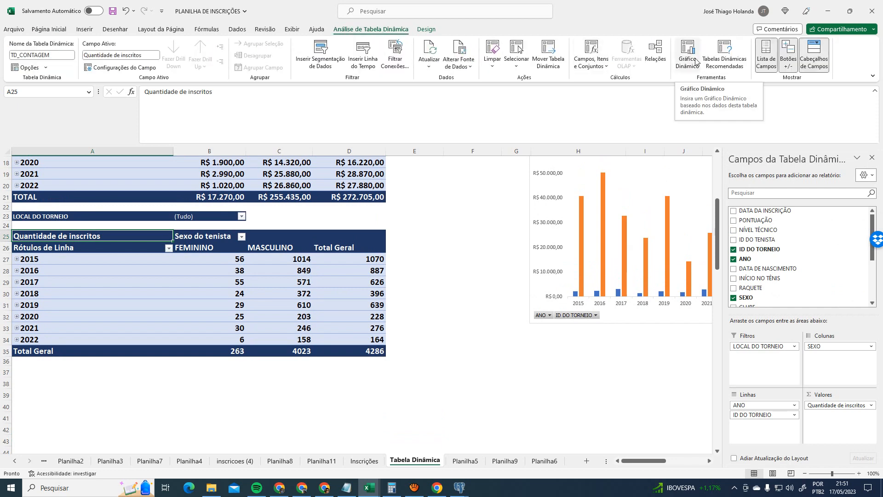
click(465, 235)
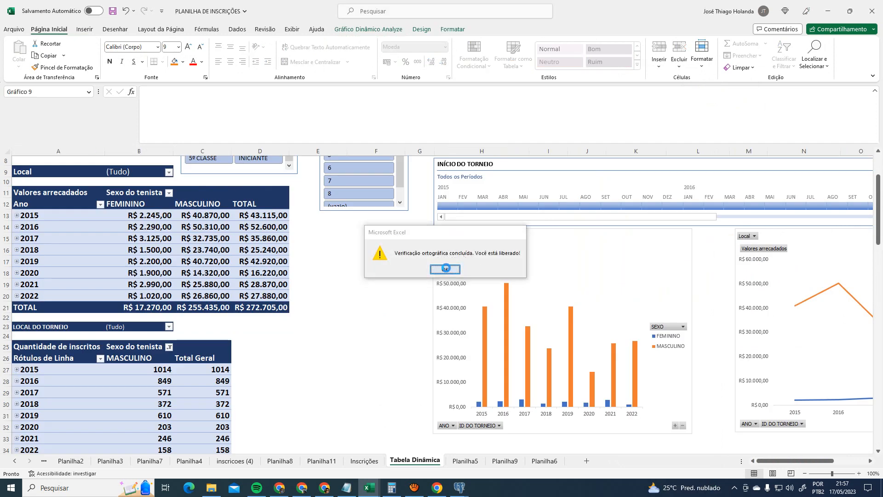
- Dismiss the spell-check message and filter the pie chart's SEXO field to MASCULINO only
click(445, 268)
click(337, 329)
scroll(346, 345, down, 3)
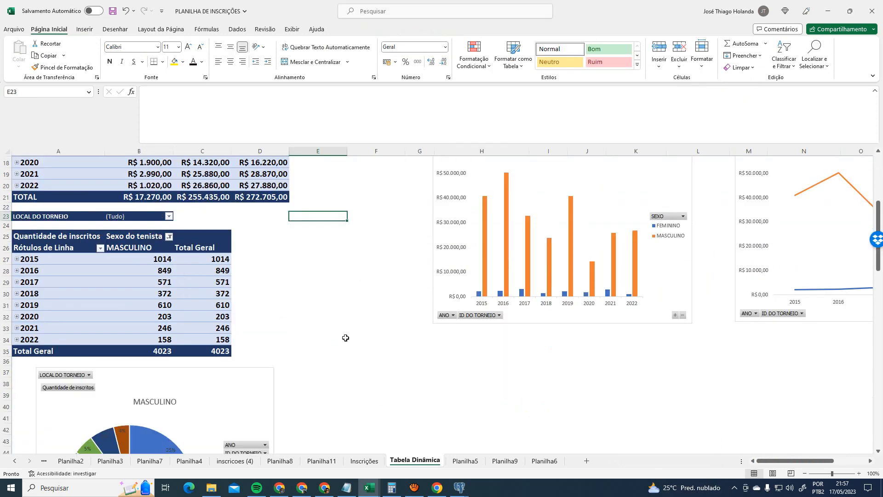
scroll(345, 337, down, 8)
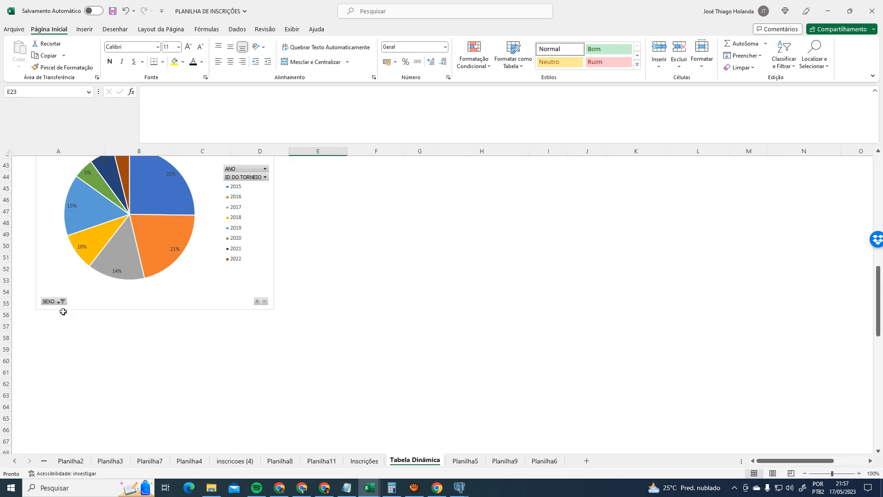
click(63, 312)
click(59, 302)
click(44, 213)
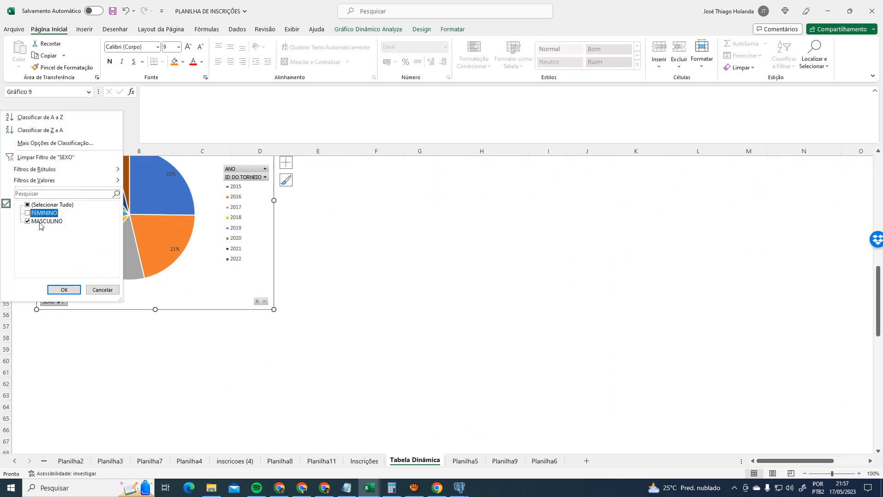
click(28, 221)
click(29, 214)
click(28, 213)
click(28, 221)
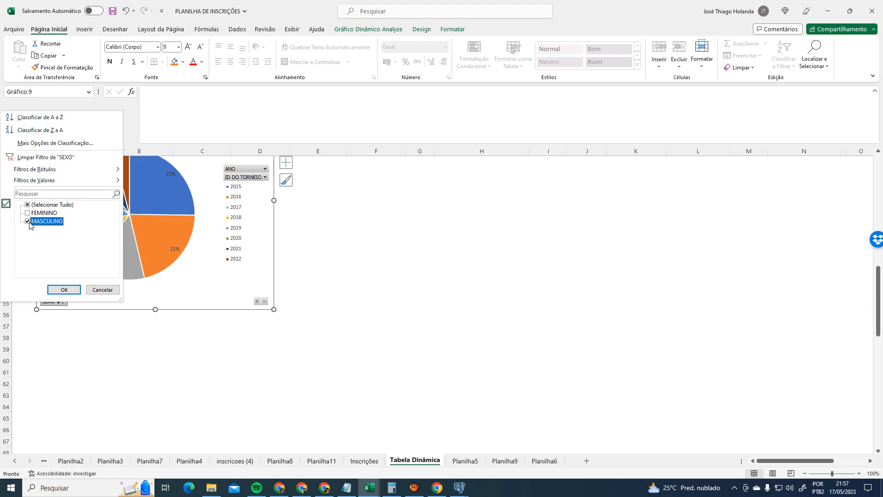
click(65, 290)
- Move the MASCULINO pie chart just below its pivot table and open Layout Rápido
scroll(444, 294, up, 3)
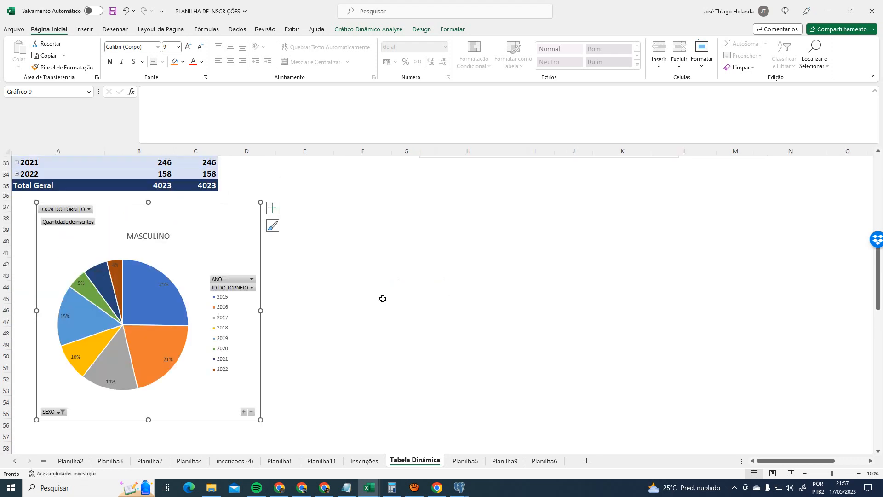
scroll(383, 299, up, 1)
scroll(385, 323, up, 1)
scroll(386, 324, down, 1)
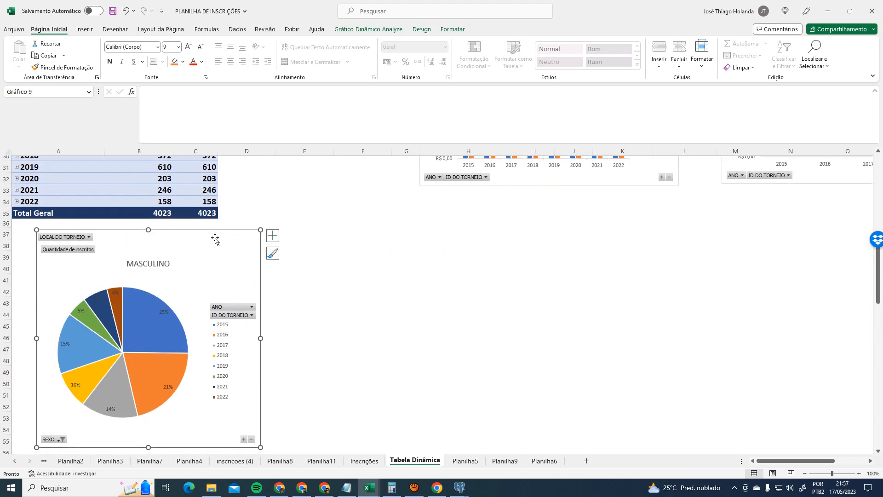
mouse_move(213, 236)
mouse_down()
mouse_move(194, 231)
mouse_move(205, 230)
mouse_up()
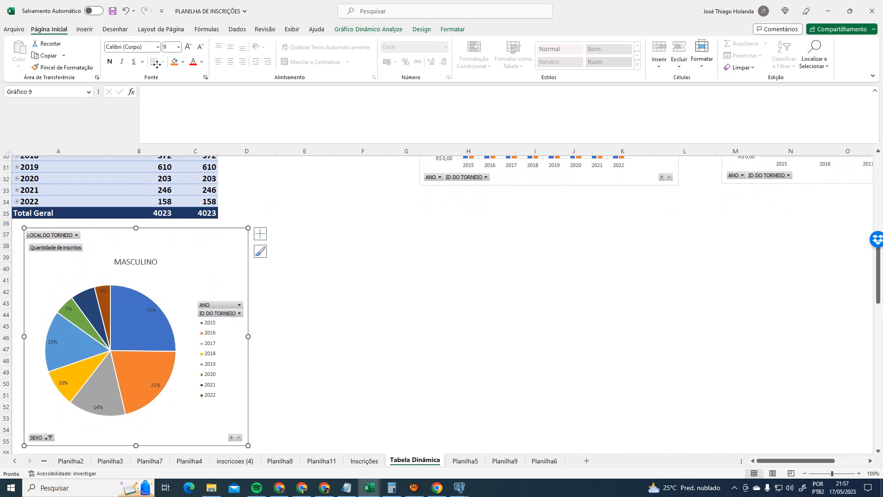
click(364, 29)
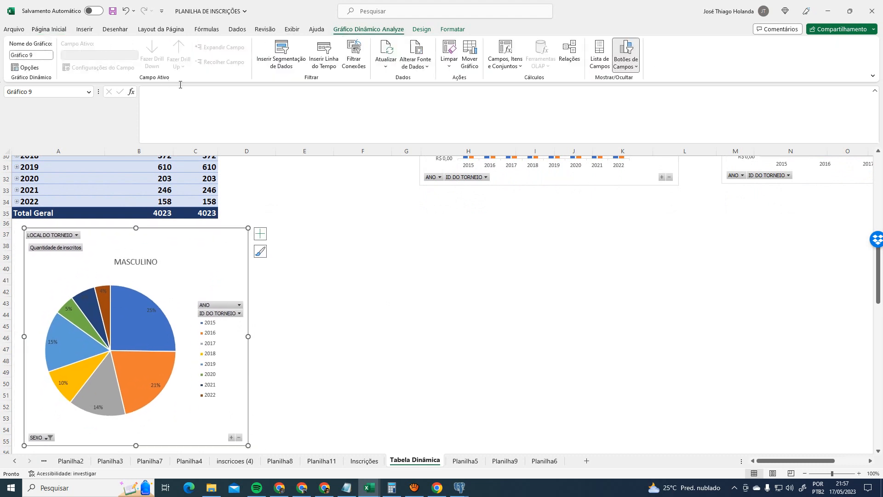
click(419, 29)
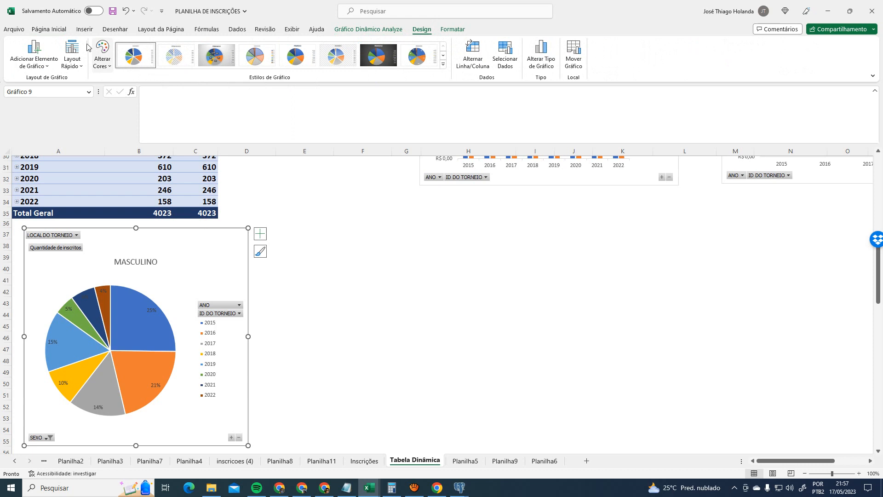
click(72, 64)
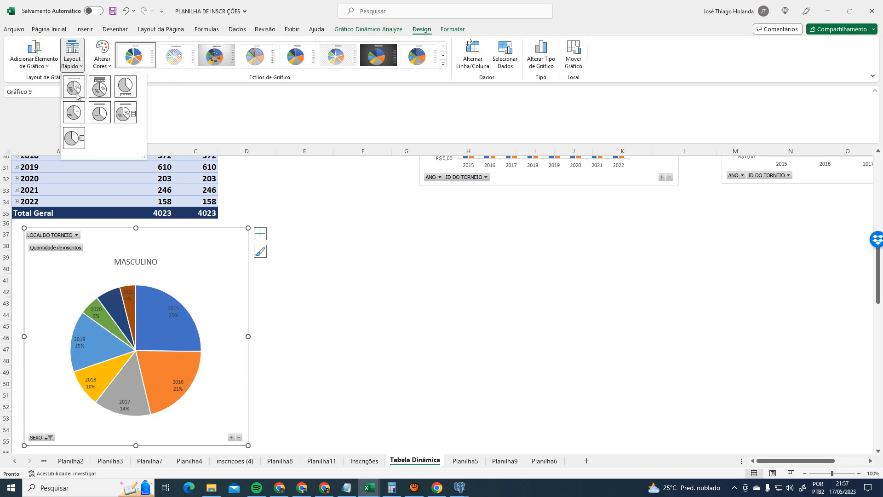
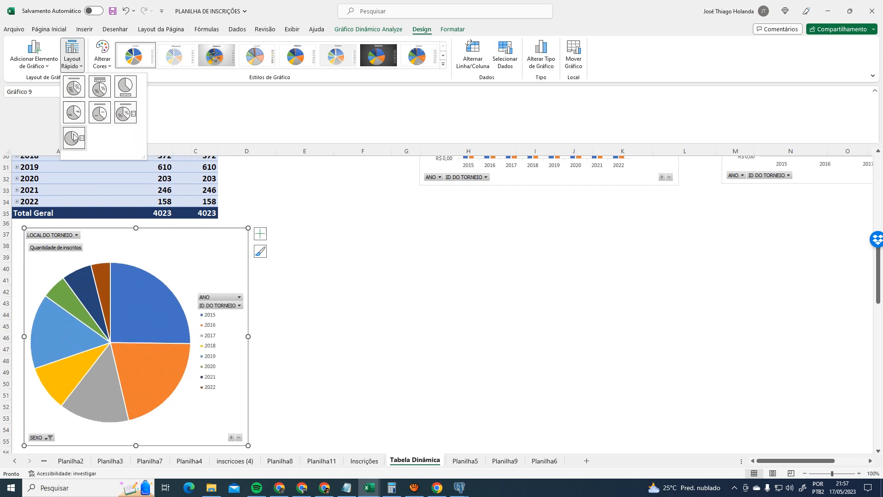
- Apply Layout 6 so the MASCULINO pie chart shows a title, legend and percentage labels
click(125, 115)
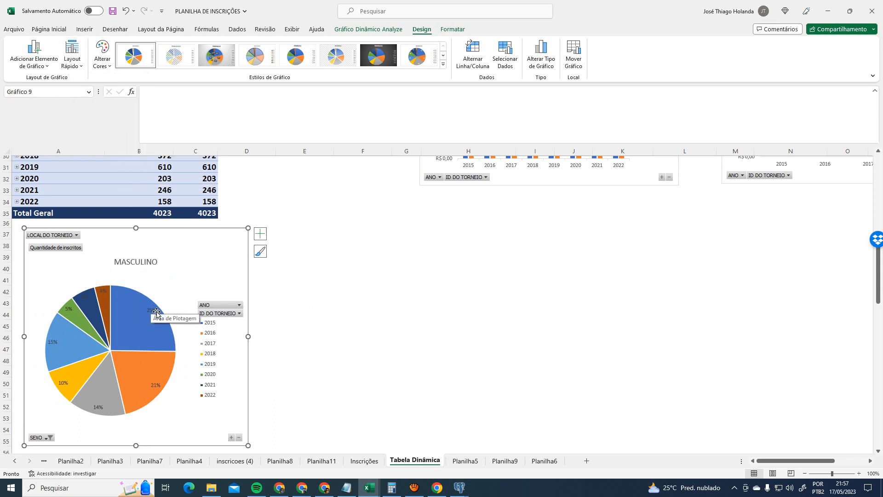
scroll(368, 296, up, 3)
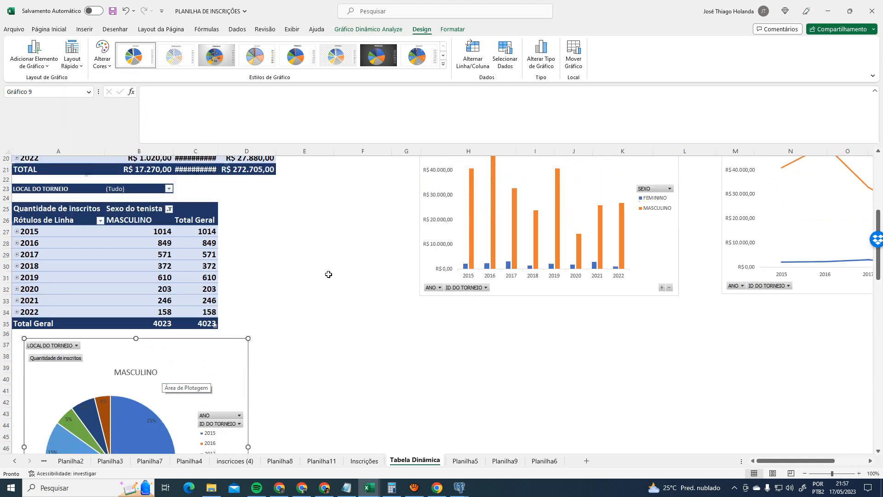
scroll(180, 348, down, 3)
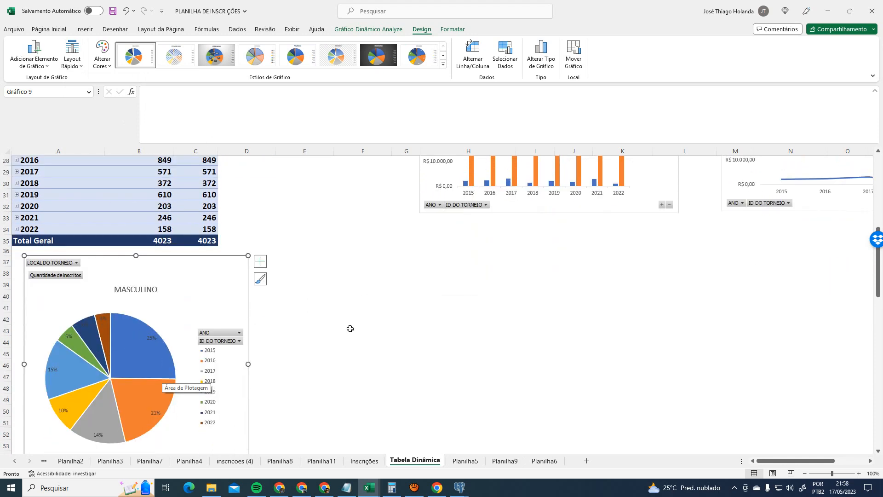
scroll(350, 328, up, 7)
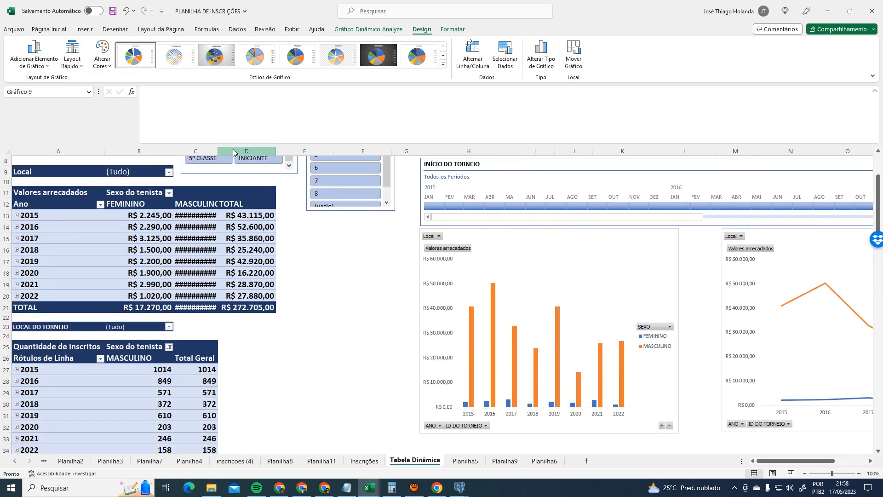
- Widen column C so its hidden values display
drag(218, 151, 251, 151)
scroll(352, 284, up, 3)
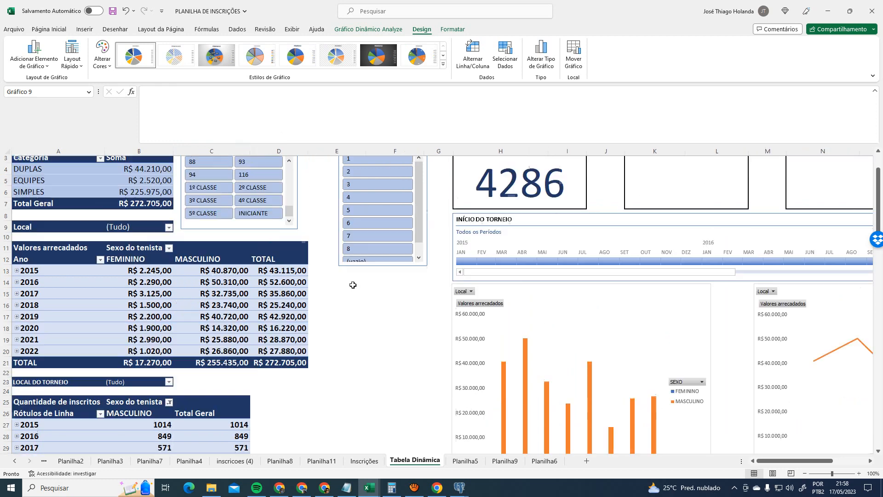
scroll(397, 360, down, 5)
scroll(593, 317, up, 5)
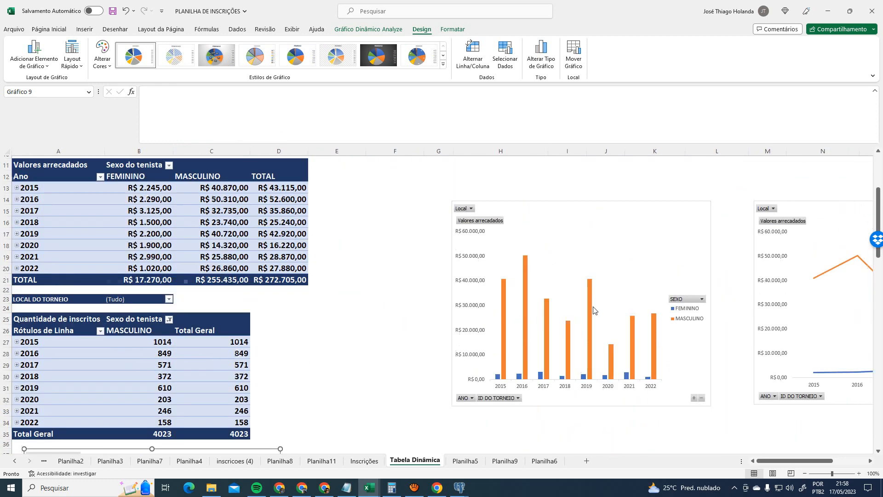
- Move the MASCULINO pie chart below the bar chart on Tabela Dinâmica
click(472, 462)
click(271, 254)
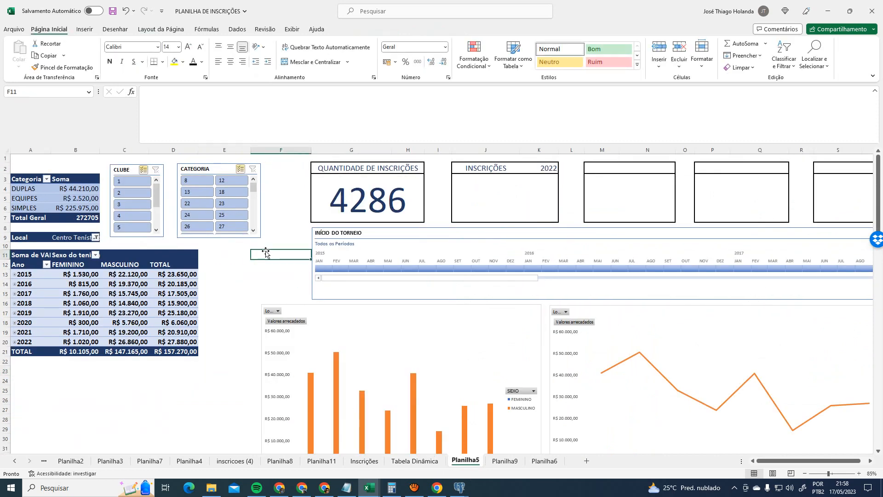
click(415, 461)
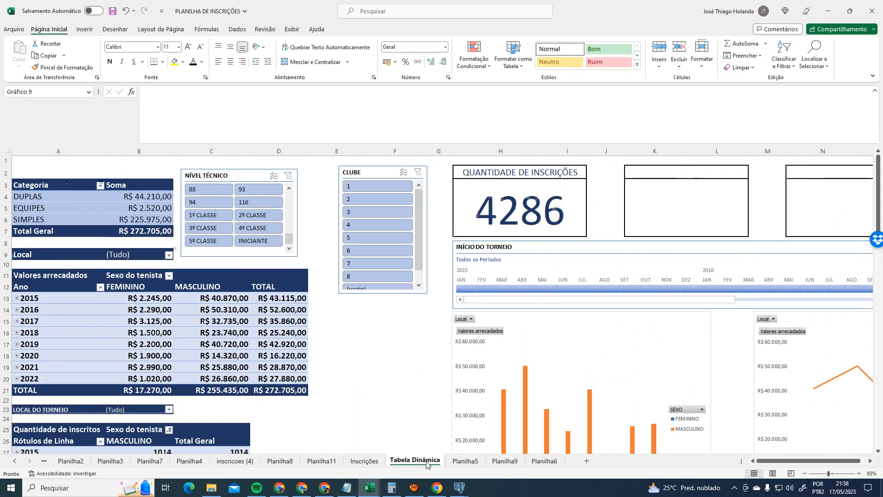
scroll(436, 376, down, 8)
scroll(437, 381, down, 1)
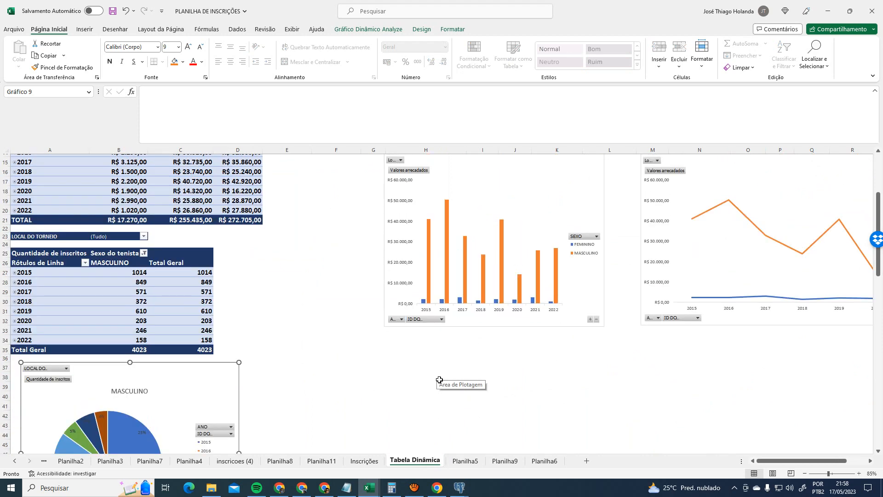
drag(415, 363, 416, 363)
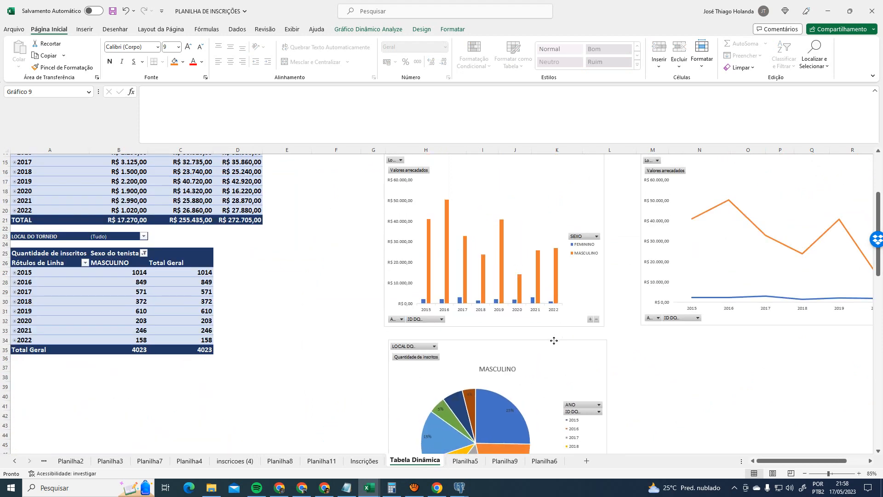
- Compare layouts by checking the PERCENTUAL DE INSCRITOS POR ANO pie chart on Planilha5
click(464, 461)
scroll(495, 409, down, 5)
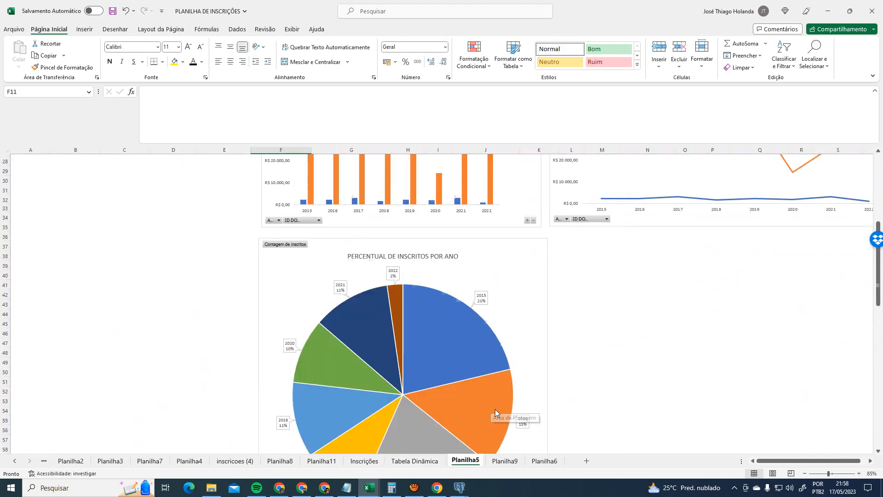
ctrl+scroll(497, 407, down, 3)
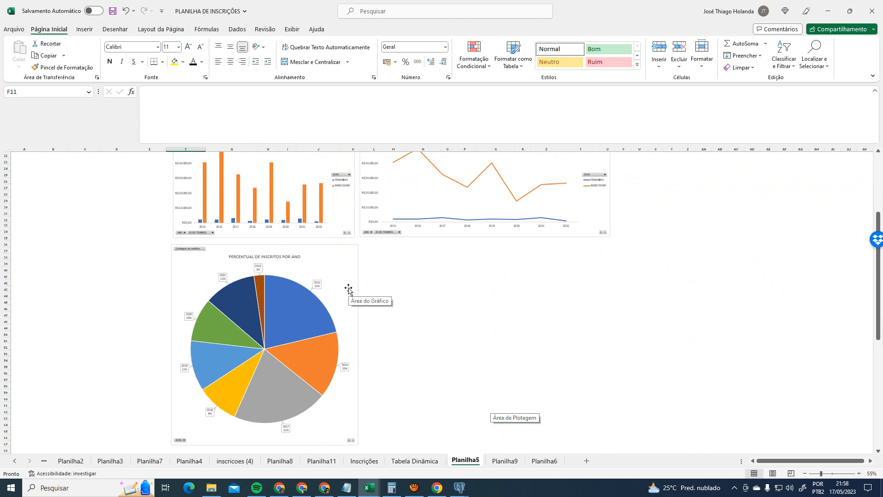
click(340, 272)
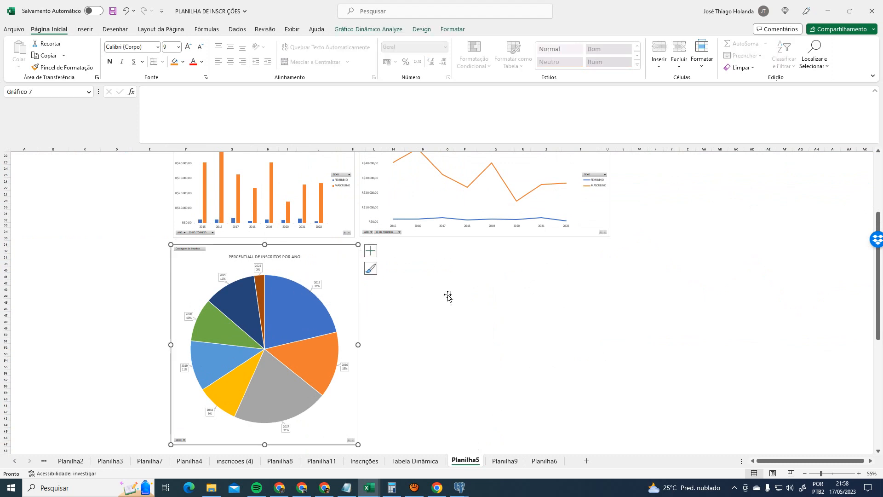
scroll(451, 303, up, 6)
click(438, 458)
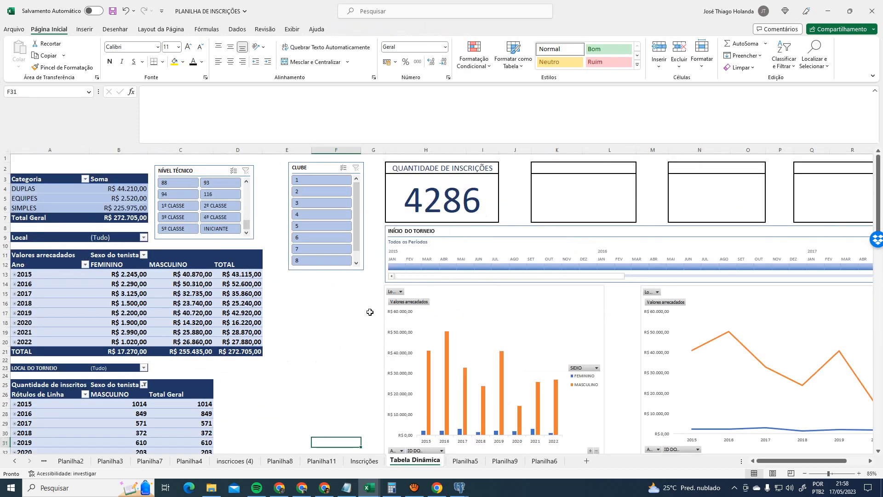
scroll(370, 312, down, 6)
- On Planilha6, move the percentage-by-year pie chart below the line chart
click(507, 466)
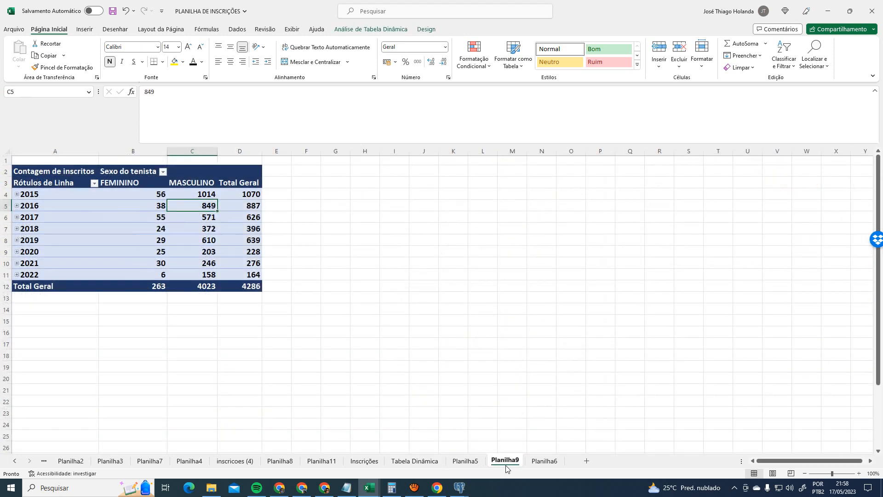
click(538, 462)
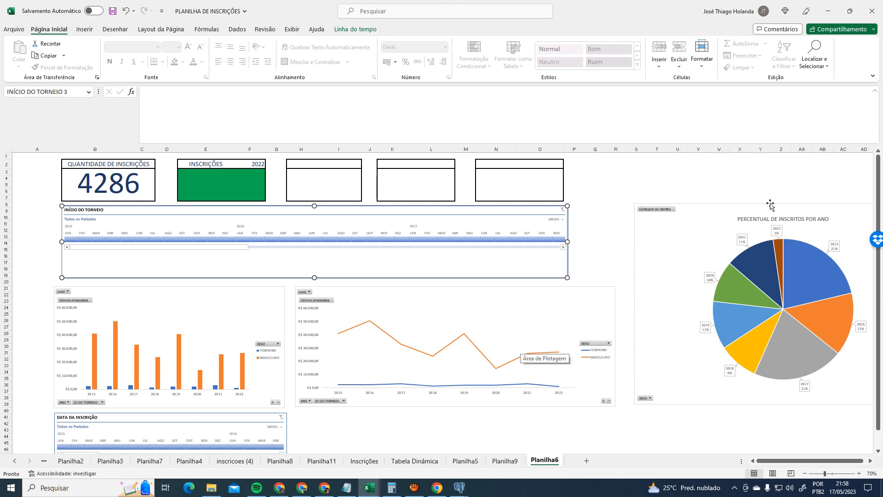
drag(741, 208, 401, 418)
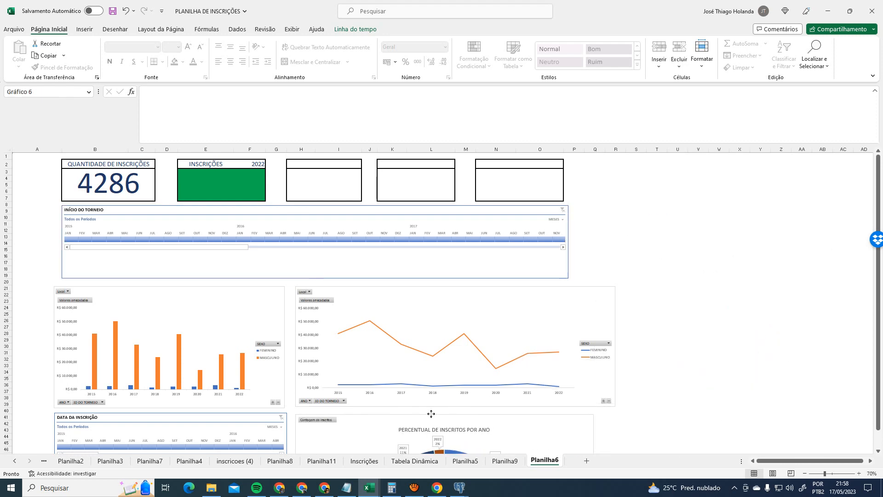
scroll(710, 332, down, 5)
scroll(710, 332, down, 5)
scroll(682, 343, up, 10)
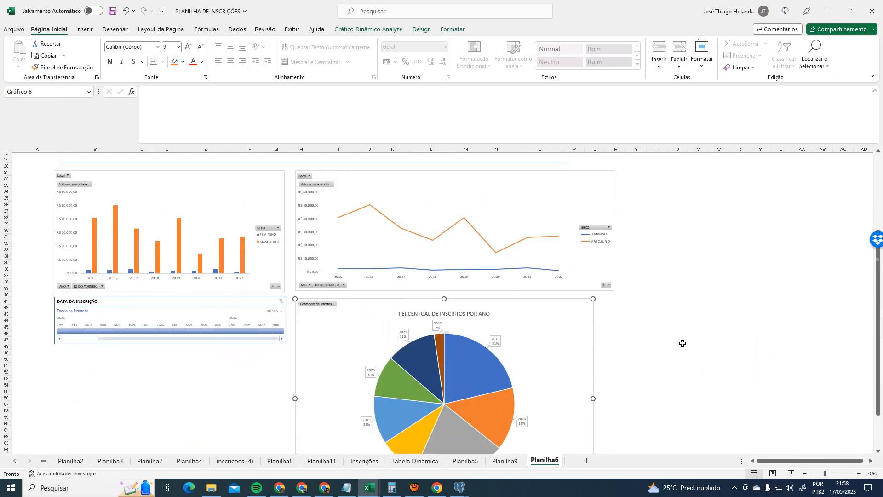
- Review Planilha5, Planilha9 and Planilha6, ending back on Tabela Dinâmica
click(415, 461)
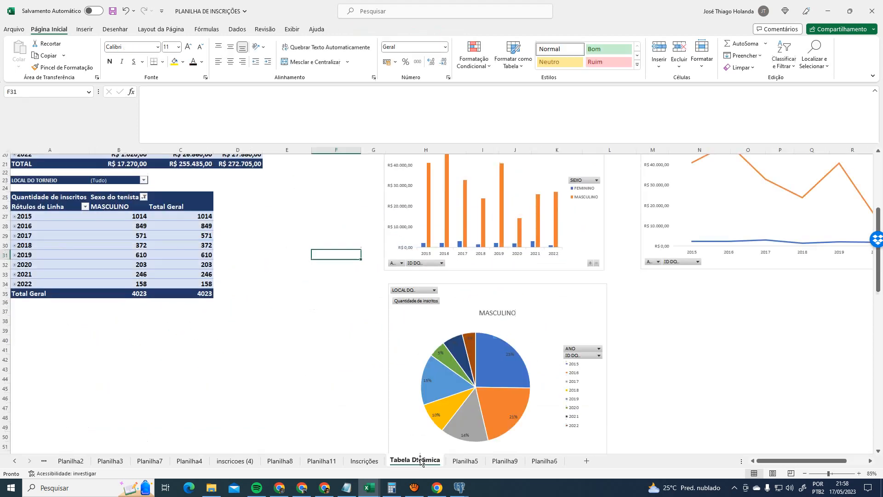
click(302, 285)
scroll(319, 309, up, 1)
scroll(322, 315, up, 6)
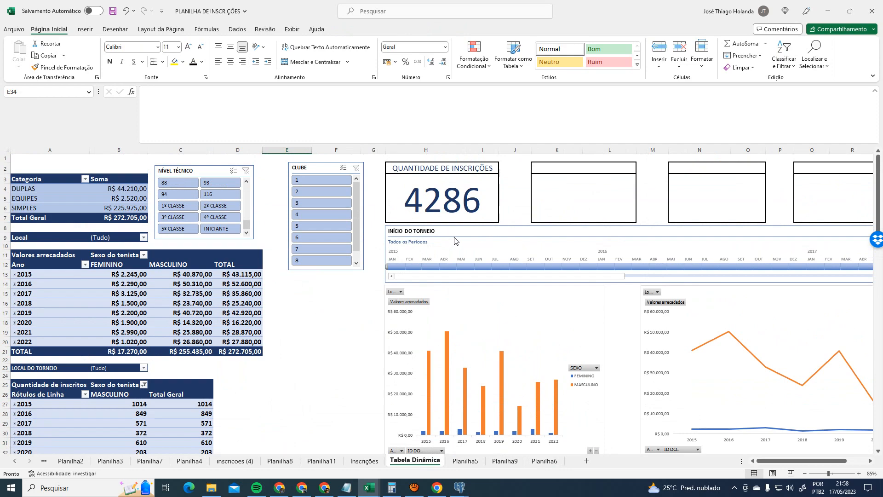
click(473, 461)
click(434, 461)
click(466, 461)
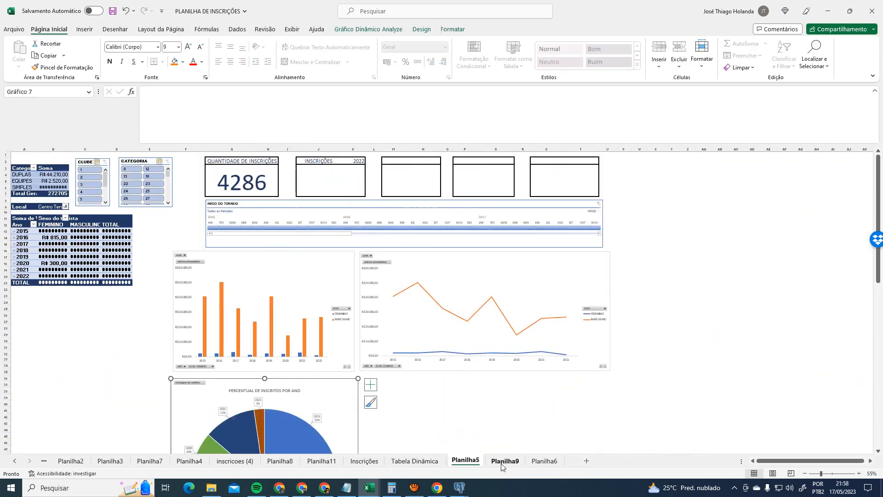
click(505, 461)
click(544, 461)
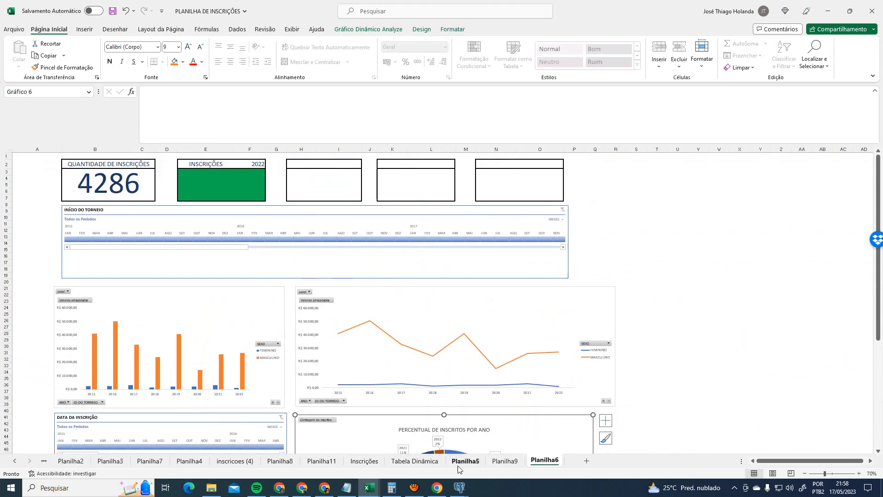
click(415, 461)
- Add a new sheet named Dashboard, then go back to Tabela Dinâmica
click(586, 461)
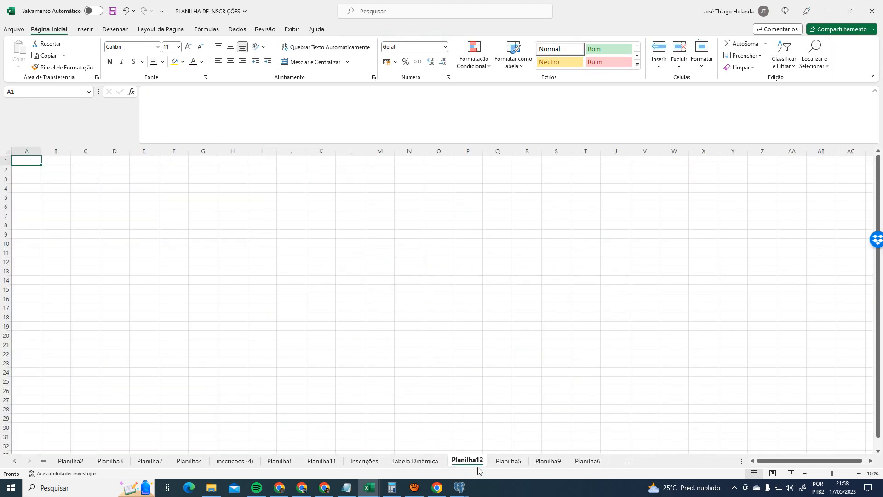
double_click(458, 462)
text(D)
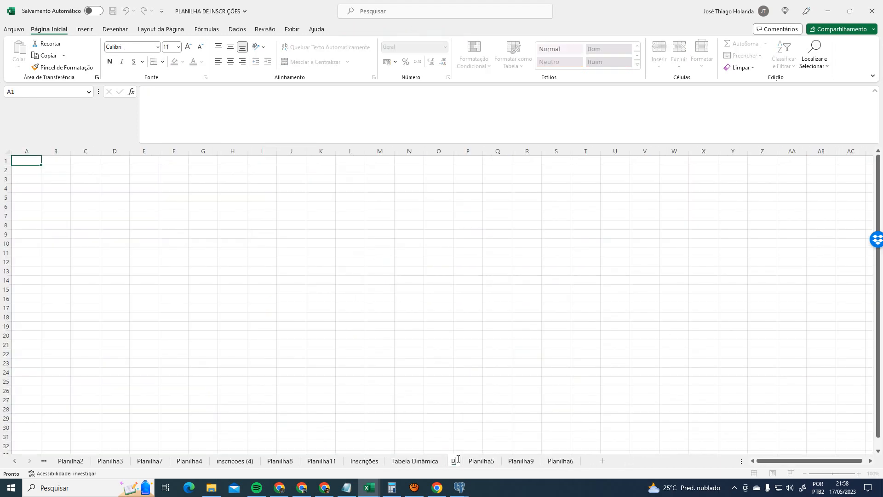
text(ash)
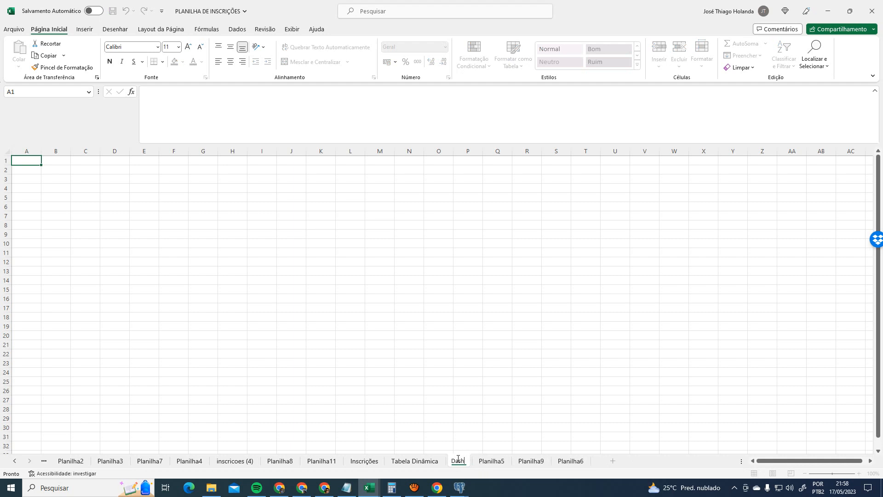
text(board)
key(Return)
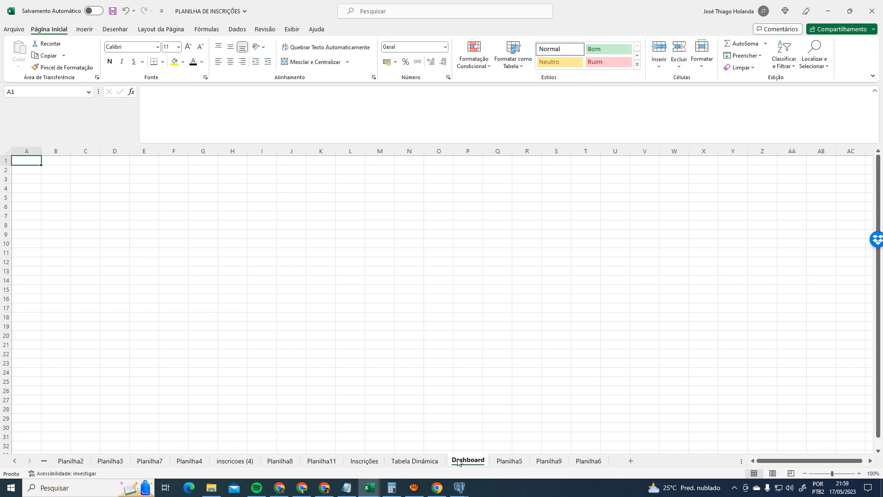
click(588, 461)
click(417, 461)
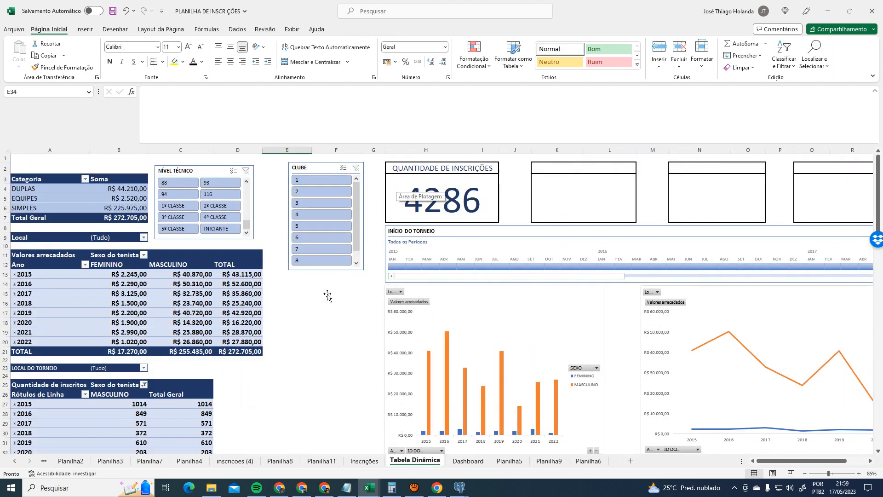
- Copy the entire Tabela Dinâmica sheet and paste it into Dashboard at A1
click(27, 160)
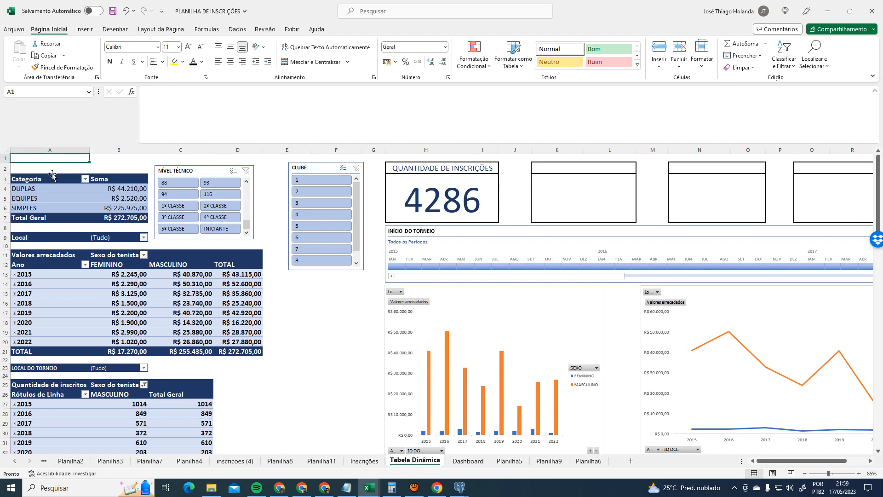
key(ctrl+a)
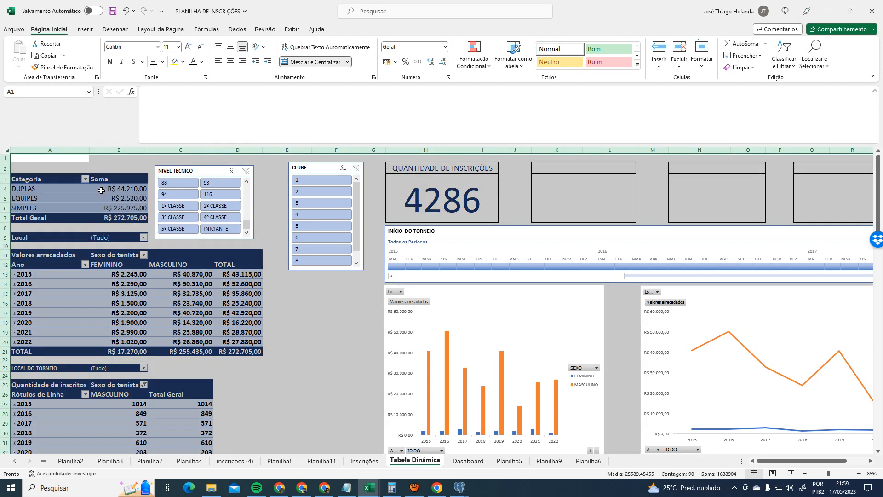
key(ctrl+c)
click(468, 460)
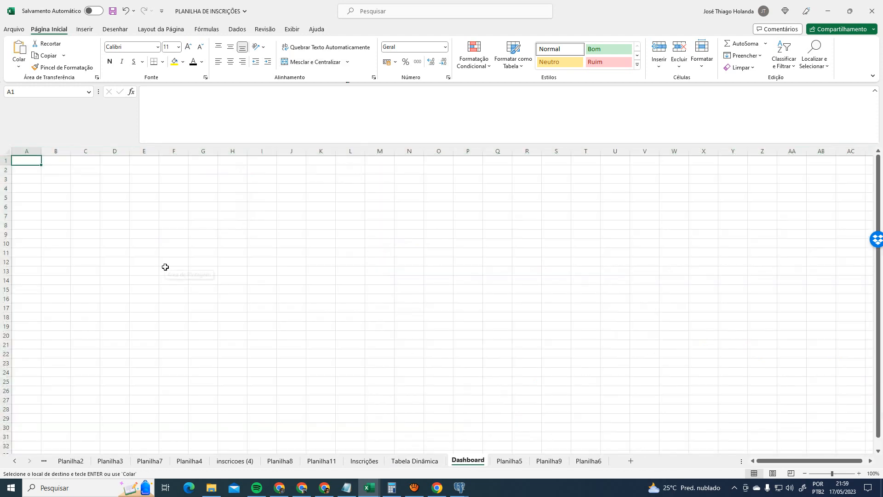
key(ctrl+v)
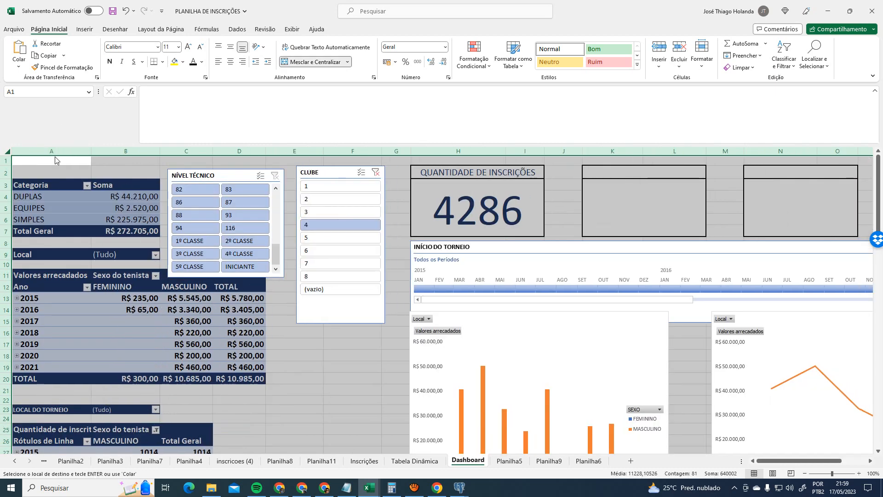
- Delete columns A through F holding the pivot tables on Dashboard
drag(51, 151, 353, 151)
right_click(354, 152)
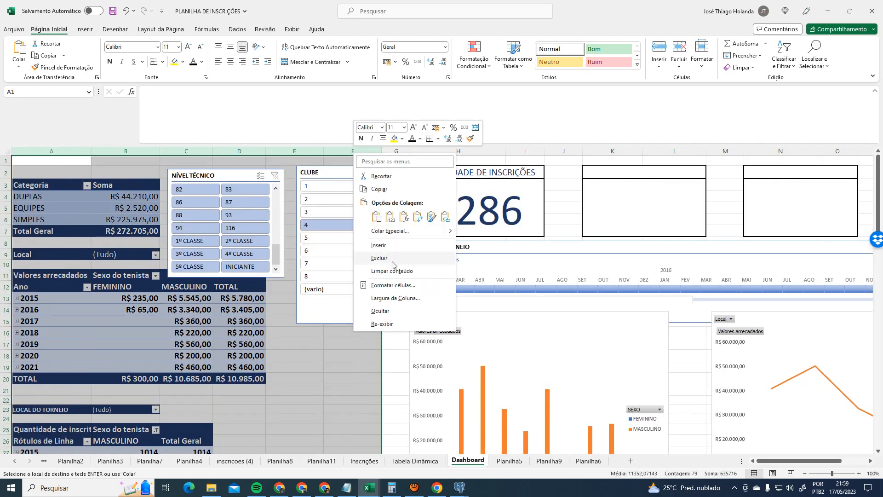
click(379, 258)
click(431, 202)
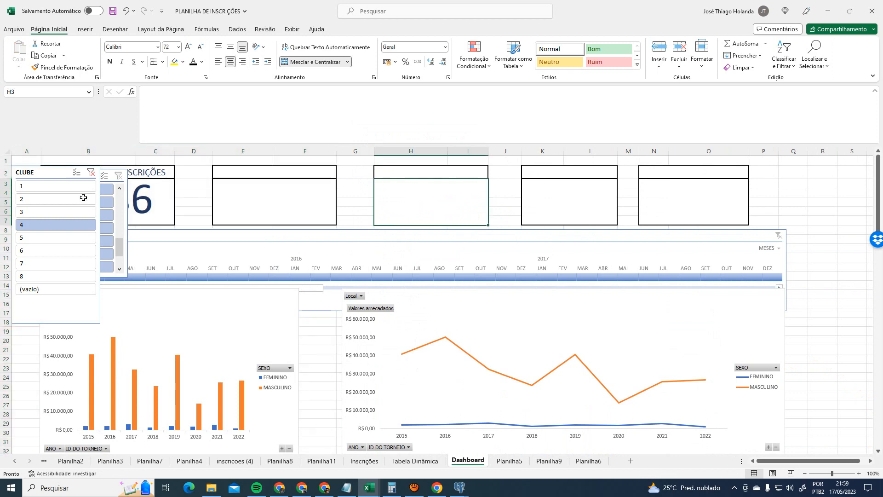
- Delete the CLUBE and NÍVEL TÉCNICO slicers from Dashboard
click(54, 183)
key(Delete)
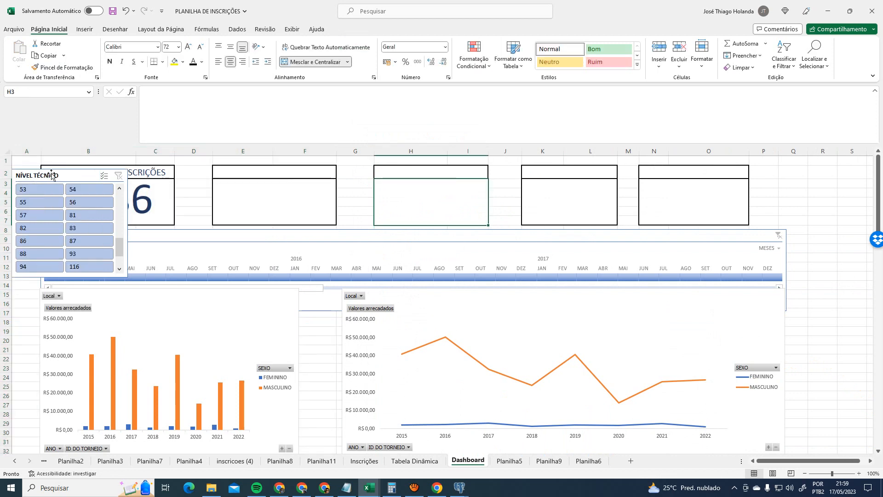
click(51, 175)
key(Delete)
click(793, 230)
scroll(825, 321, down, 6)
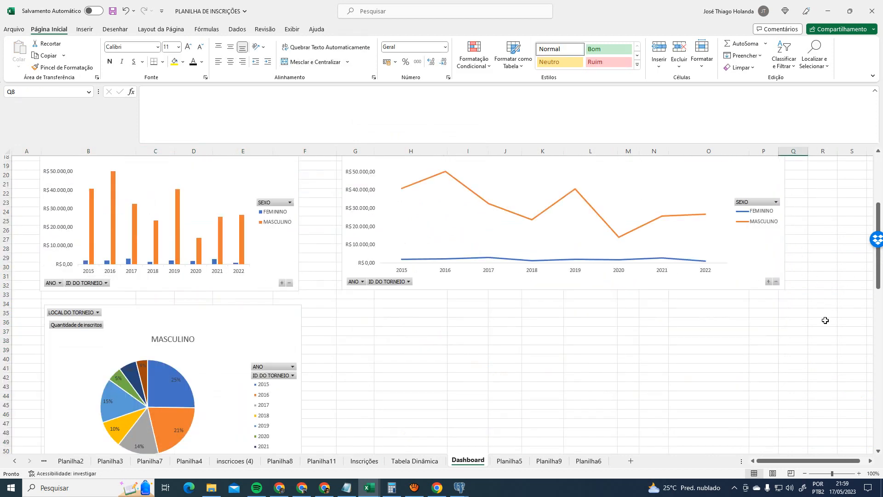
- Place the bar and line charts side by side directly under the timeline
scroll(826, 320, up, 6)
click(804, 237)
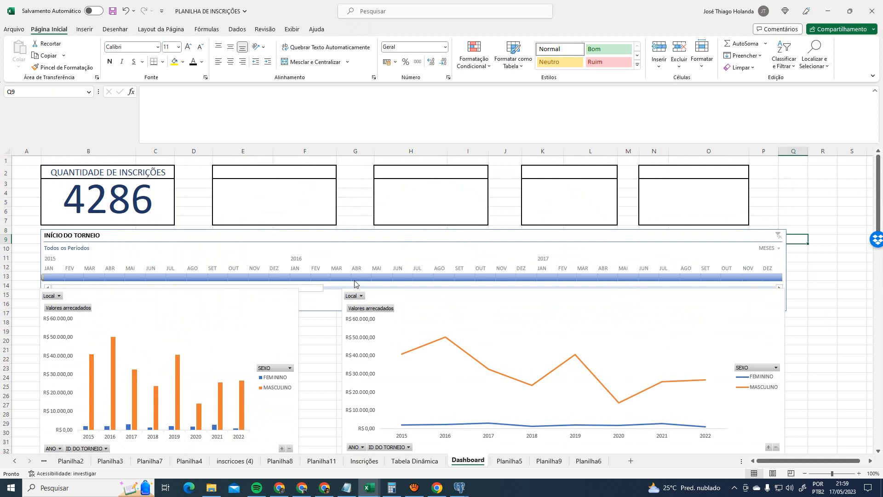
drag(375, 289, 385, 320)
drag(160, 289, 161, 313)
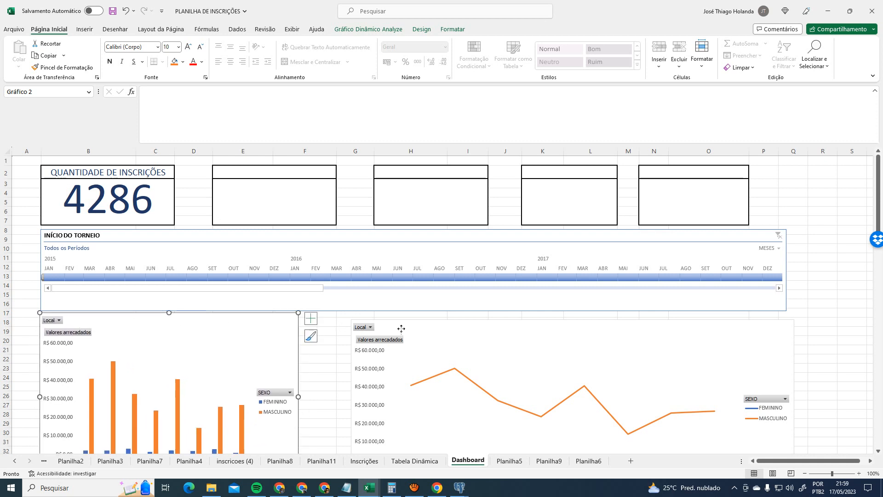
mouse_move(428, 326)
mouse_down()
mouse_move(377, 316)
mouse_move(423, 317)
mouse_up()
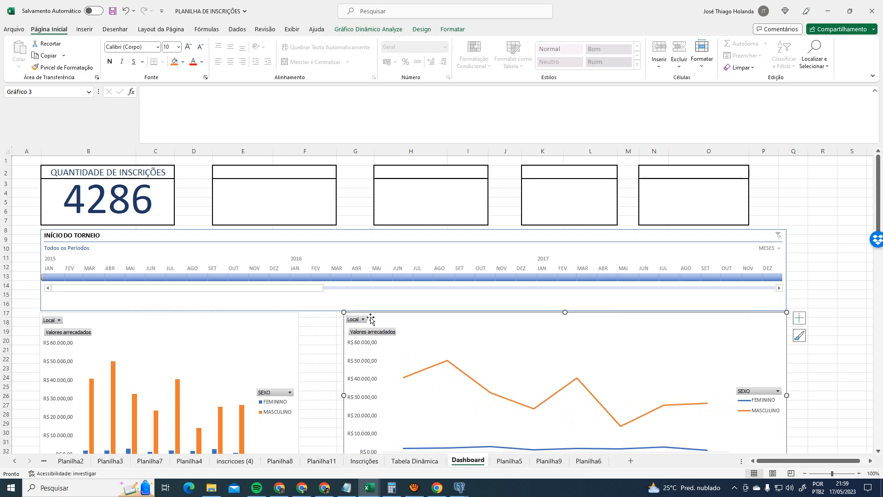
click(296, 389)
drag(298, 396, 337, 396)
drag(403, 317, 396, 317)
drag(326, 324, 326, 323)
click(829, 242)
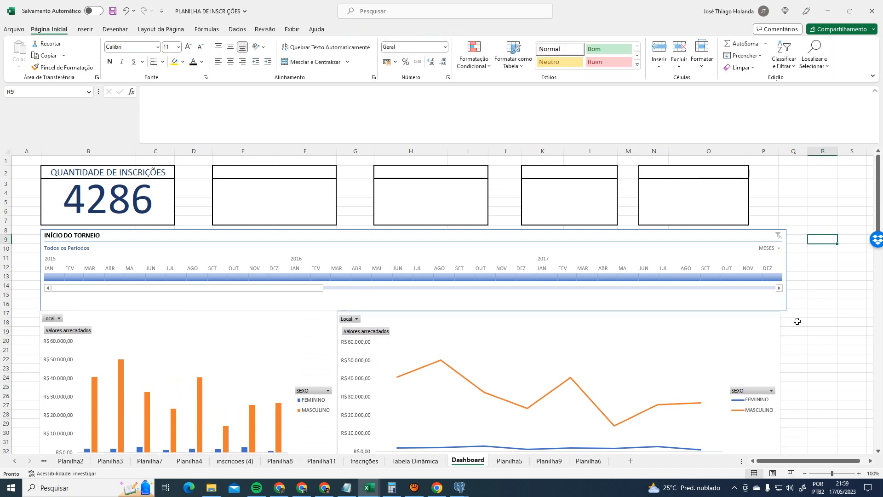
- Move the pie chart under the bar chart and widen it to match
click(782, 307)
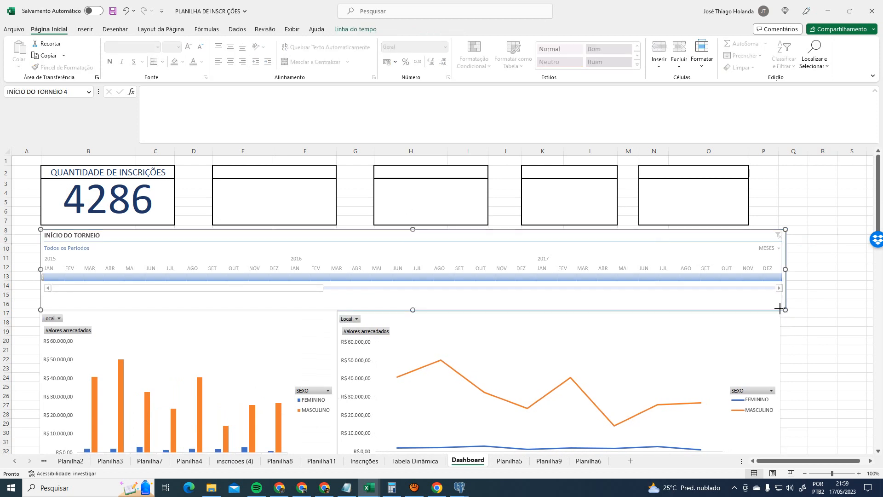
scroll(808, 387, down, 6)
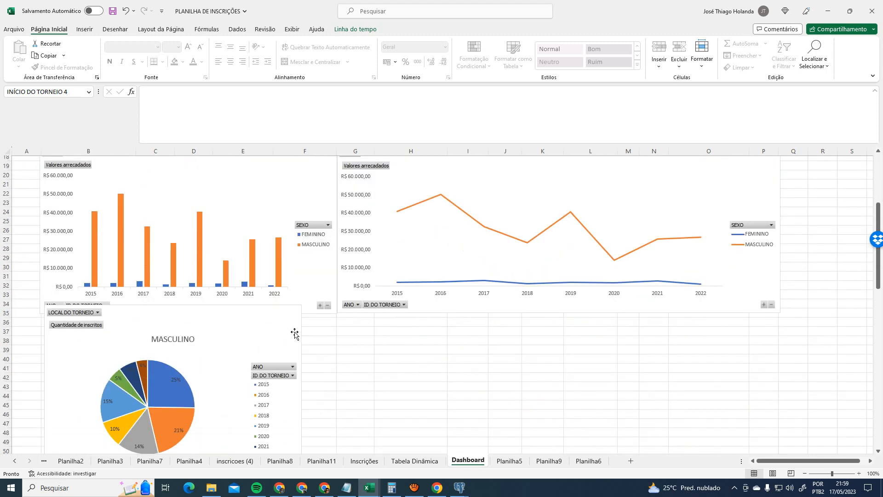
mouse_move(295, 334)
mouse_down()
mouse_move(292, 349)
mouse_move(289, 340)
mouse_up()
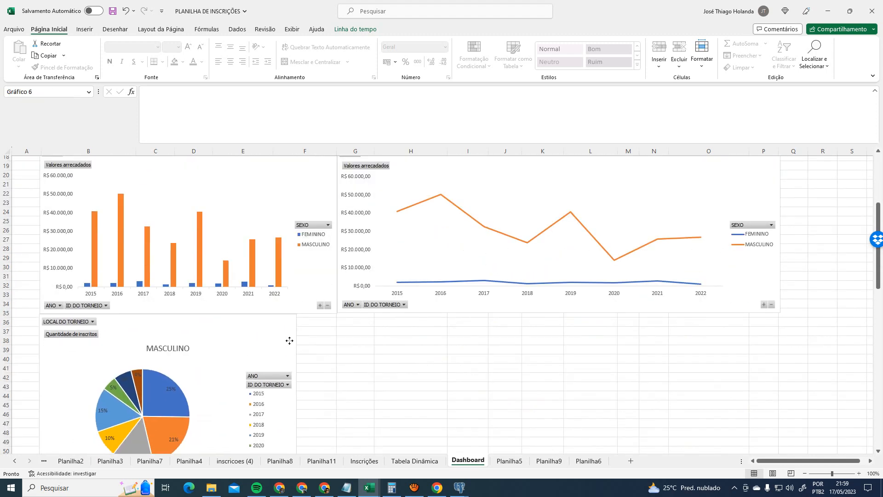
drag(298, 404, 335, 394)
click(408, 395)
scroll(572, 365, up, 6)
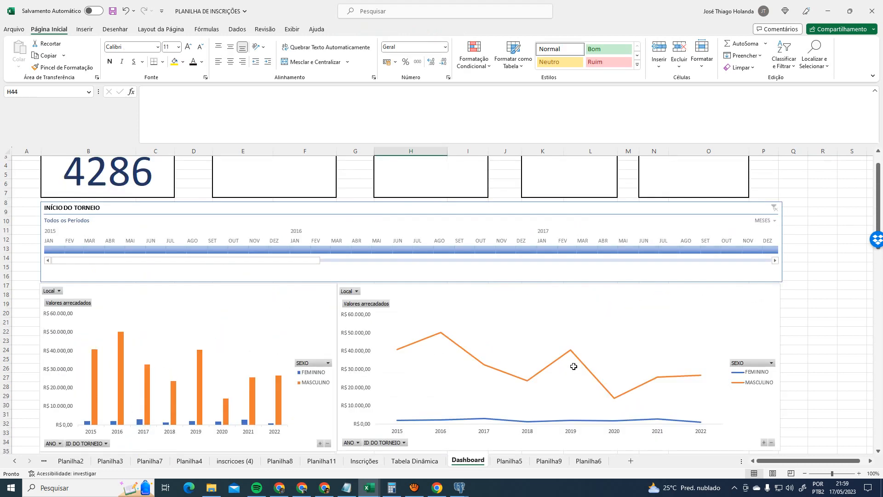
- Hide the sheet gridlines on Dashboard
click(291, 29)
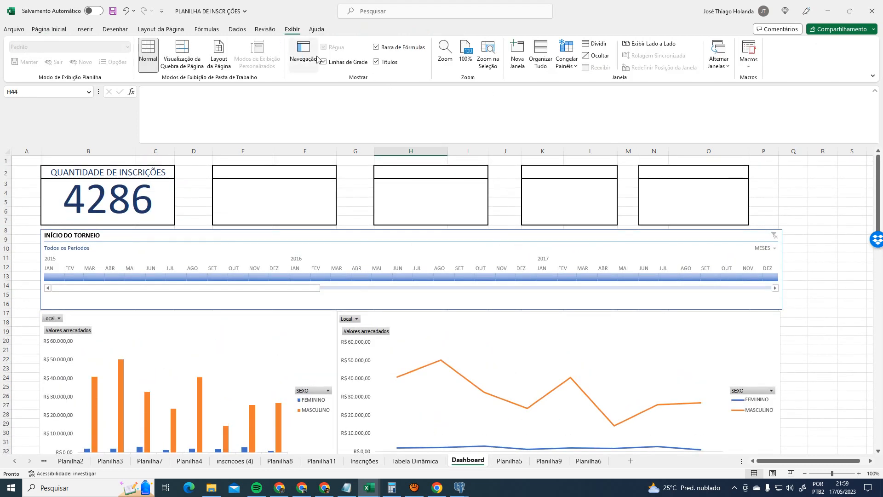
click(331, 62)
click(817, 236)
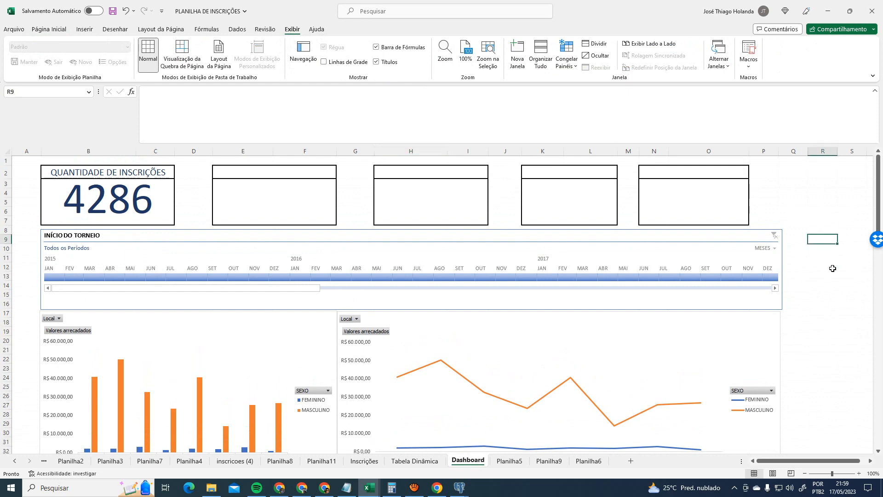
scroll(824, 291, down, 12)
scroll(602, 352, up, 5)
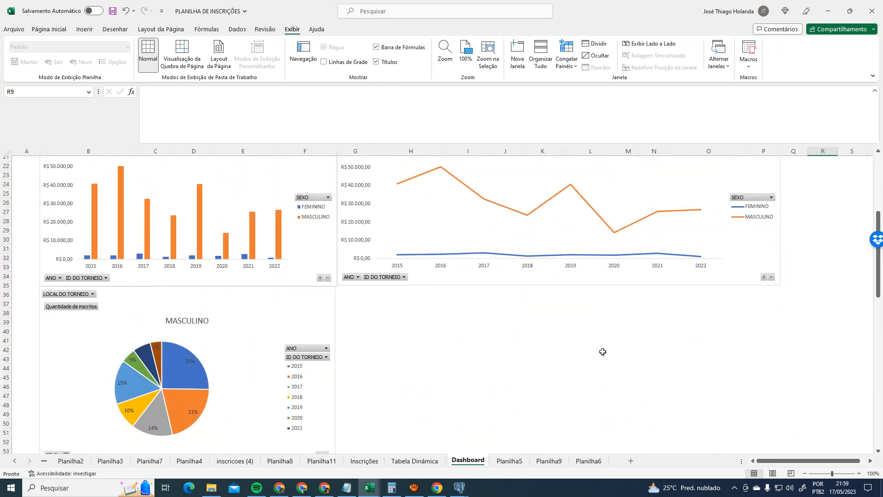
- Check the line chart's ID DO TORNEIO filter unchanged, then return to Tabela Dinâmica
click(383, 278)
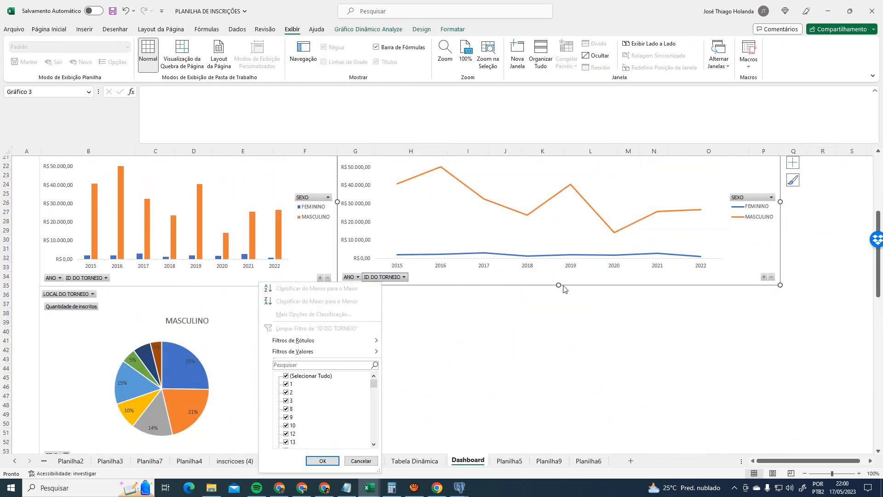
click(559, 288)
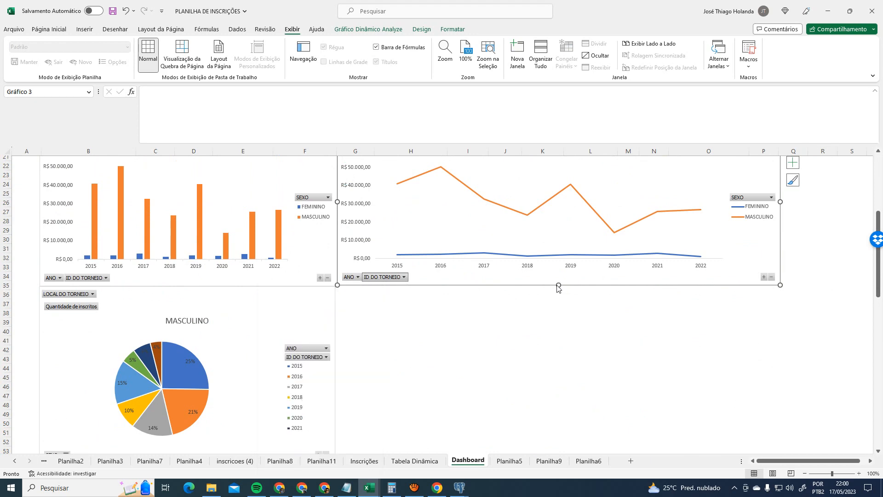
click(550, 322)
scroll(551, 355, up, 4)
scroll(551, 354, up, 3)
scroll(551, 355, down, 5)
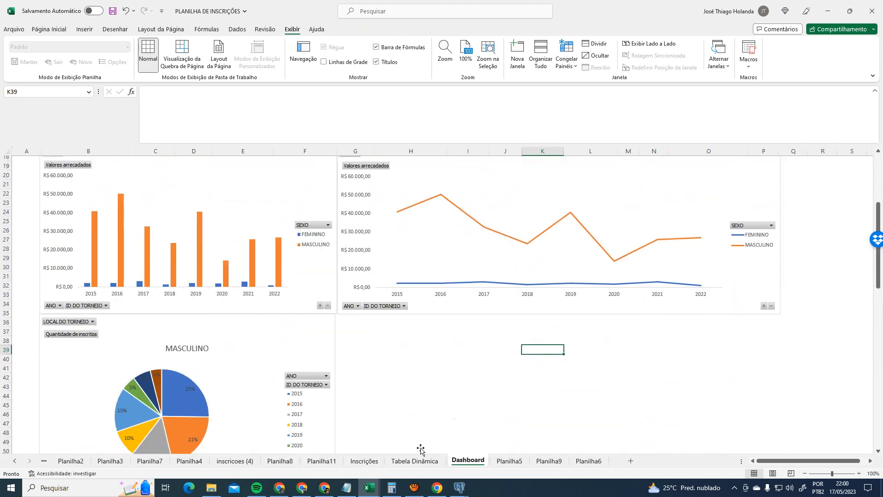
click(414, 461)
click(338, 352)
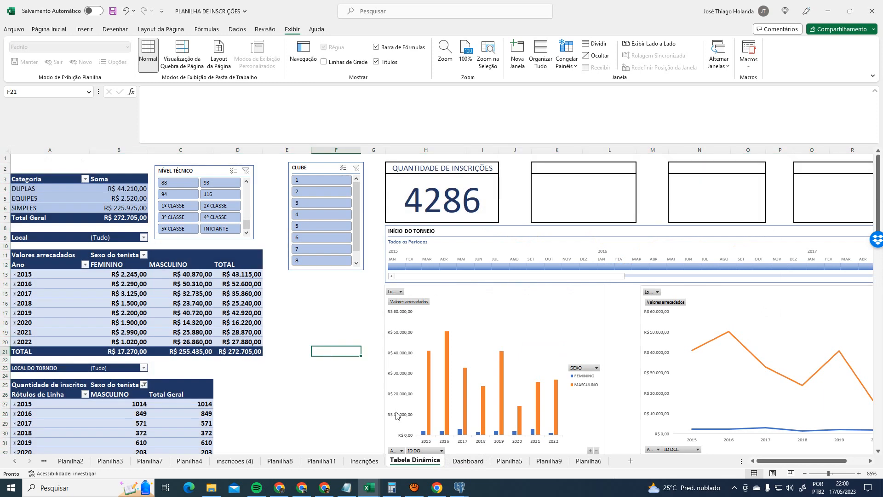
- Insert blank worksheet Planilha13 via Inserir on the Tabela Dinâmica tab
click(469, 461)
click(405, 460)
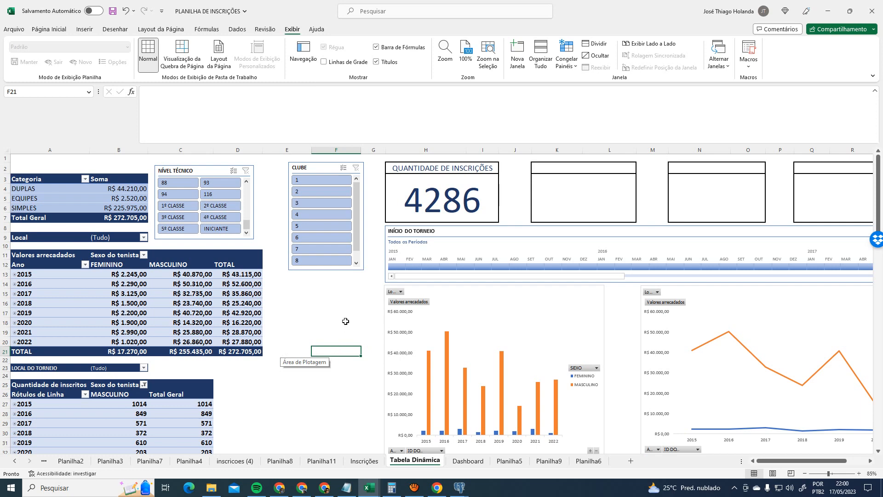
click(468, 461)
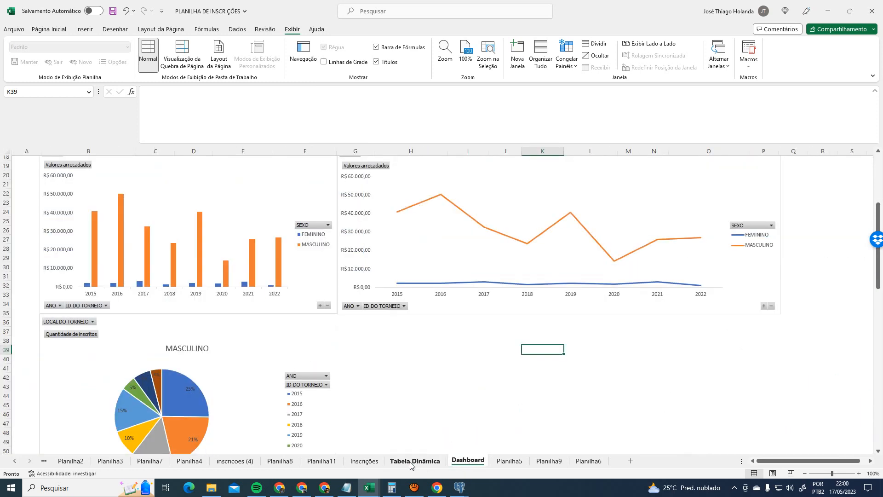
click(414, 460)
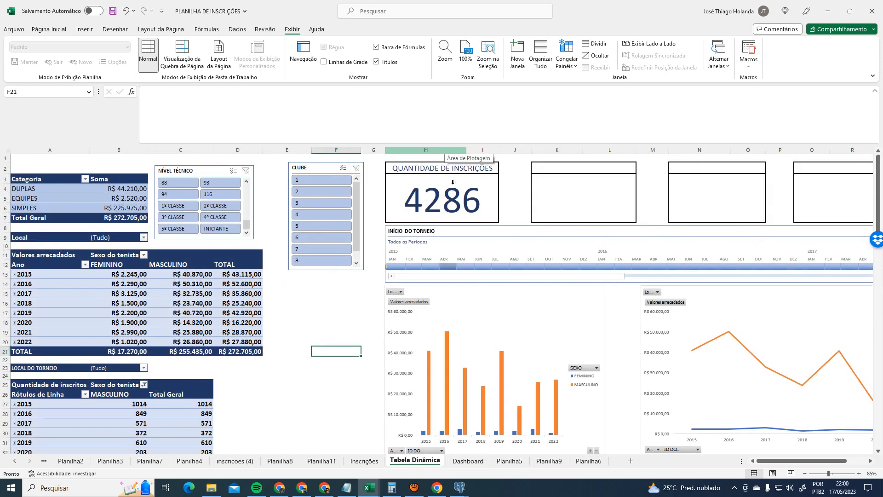
click(468, 461)
click(424, 464)
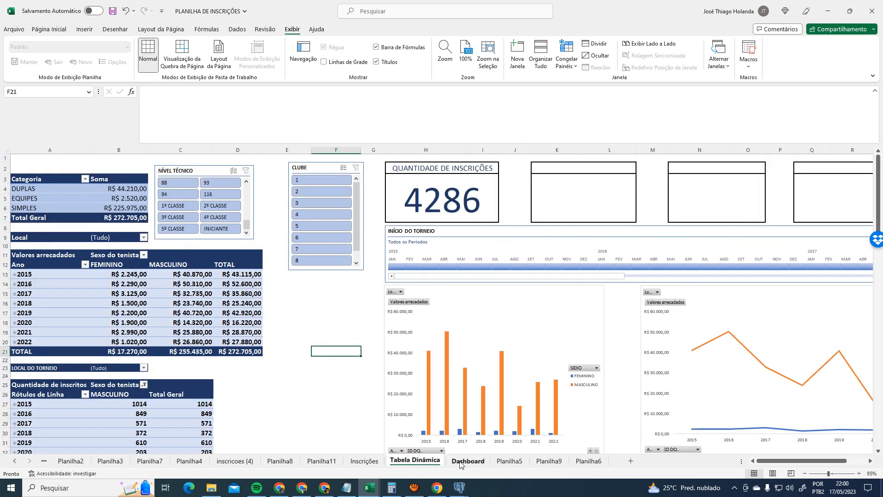
right_click(422, 464)
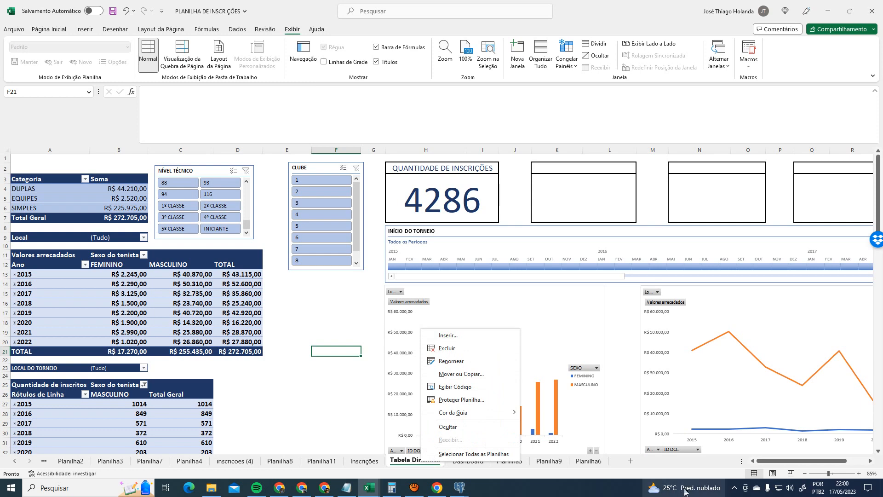
click(631, 462)
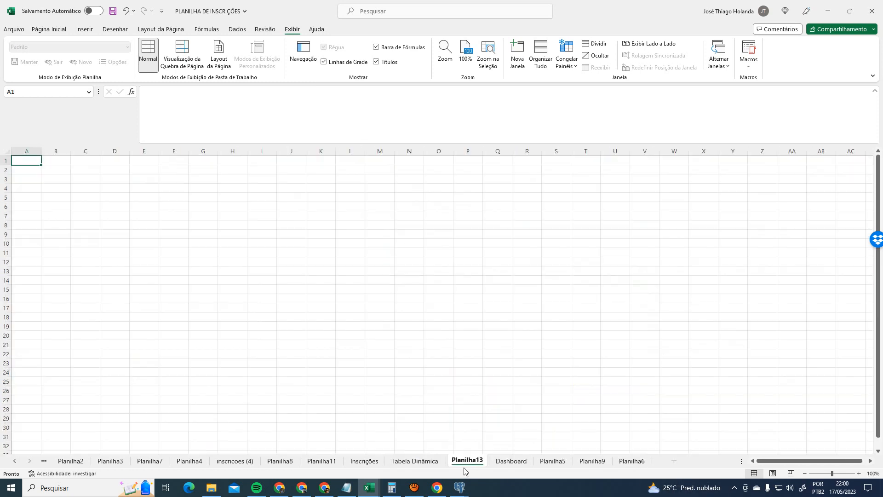
- Copy the pivot-table and slicer columns from Tabela Dinâmica into Planilha13
click(415, 462)
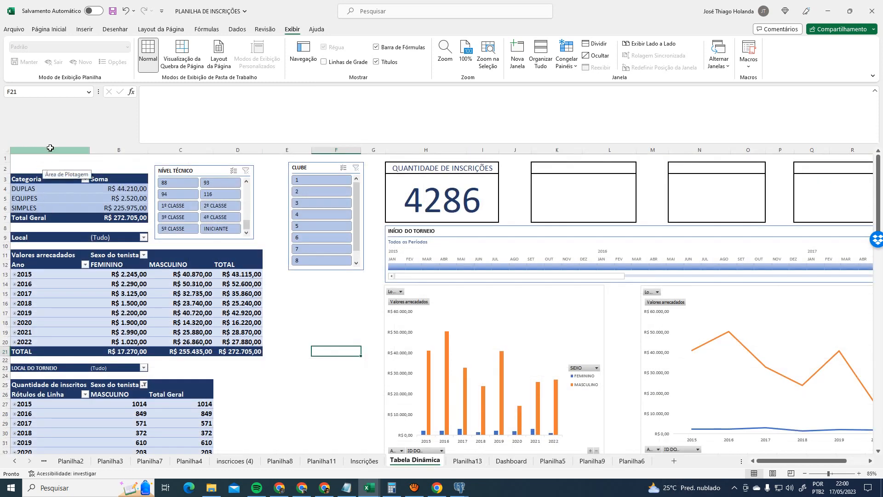
drag(49, 150, 383, 150)
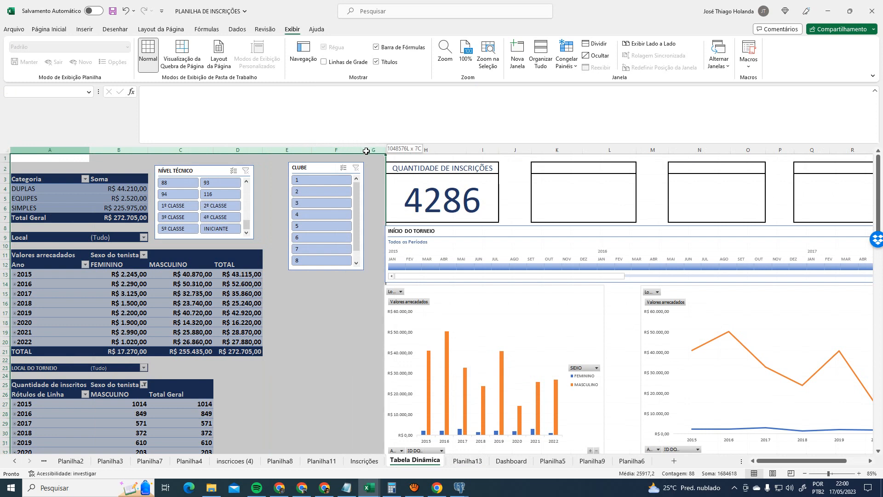
key(ctrl+c)
click(474, 459)
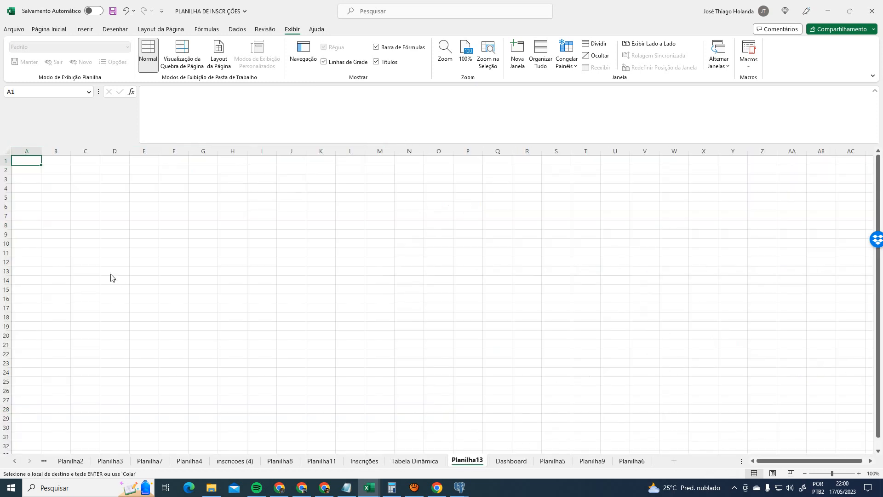
key(ctrl+v)
click(554, 215)
- Move the CLUBE and NÍVEL TÉCNICO slicers right, placing NÍVEL TÉCNICO over columns J–Q
drag(390, 172, 690, 165)
drag(335, 168, 371, 146)
click(416, 326)
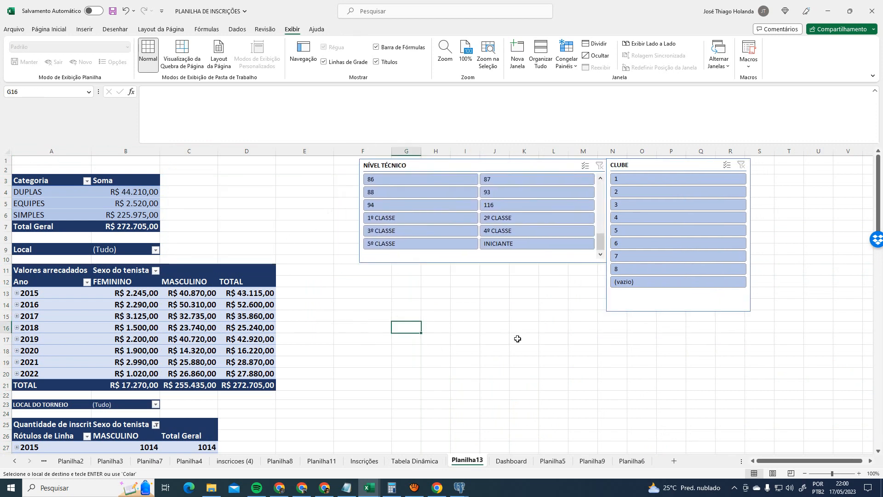
drag(702, 168, 828, 170)
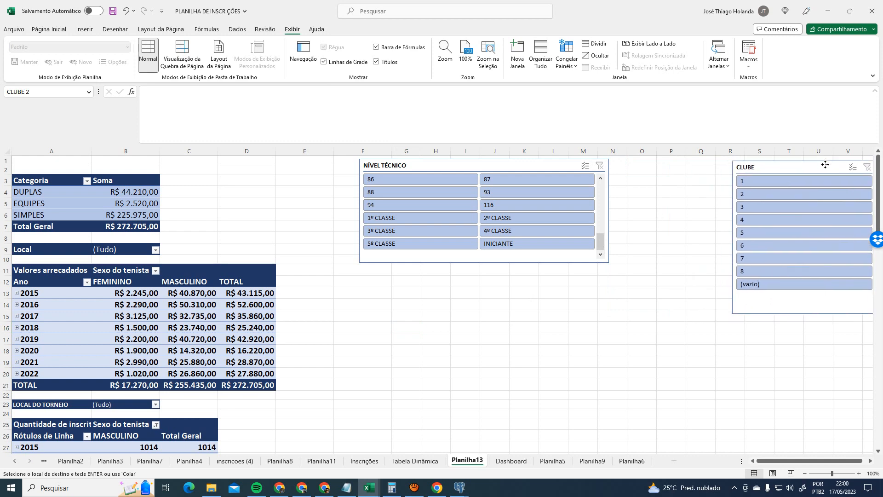
drag(556, 167, 680, 167)
- Select the Quantidade de inscritos pivot table at A26
right_click(517, 278)
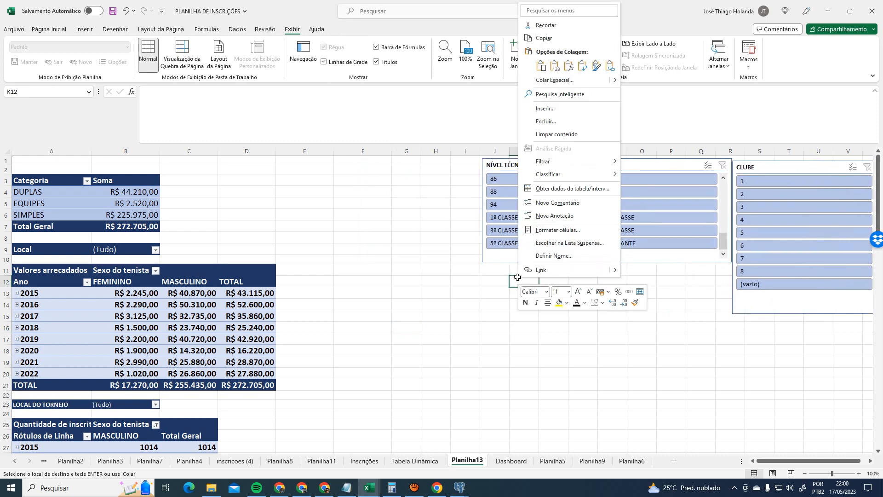
right_click(476, 321)
click(294, 416)
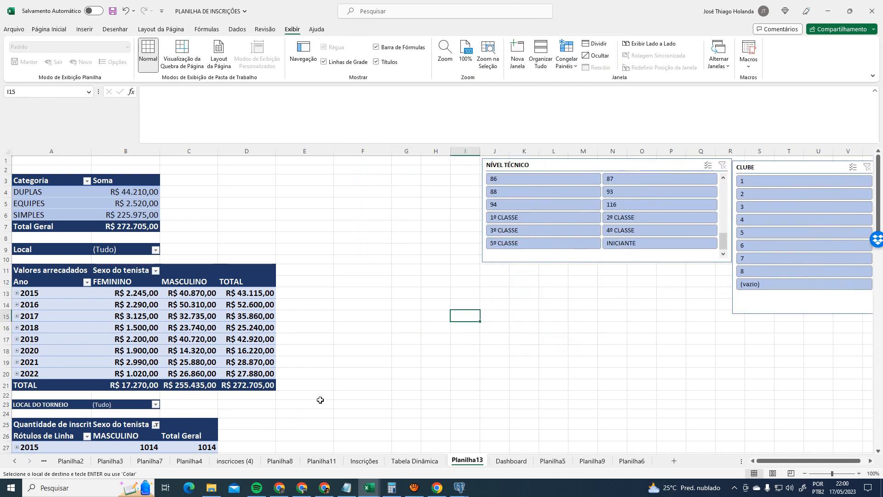
scroll(317, 397, down, 5)
click(37, 294)
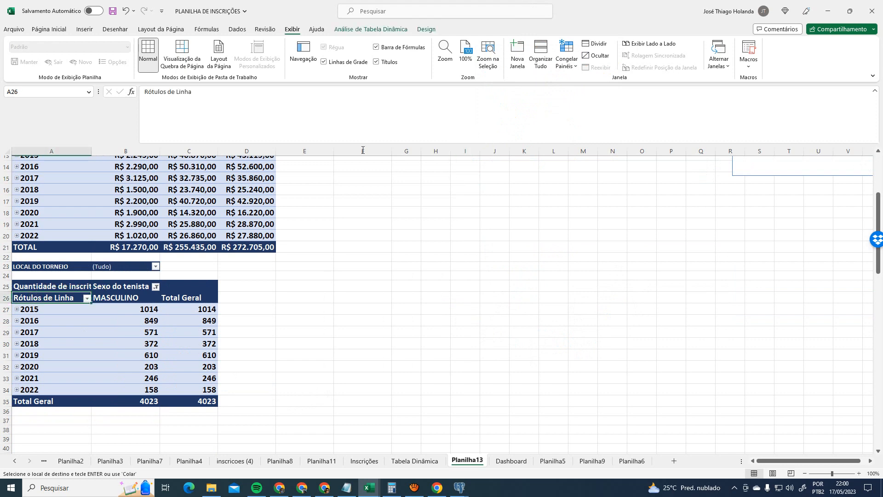
- Move the Quantidade de inscritos pivot table so it starts at F3
scroll(363, 150, up, 3)
click(391, 32)
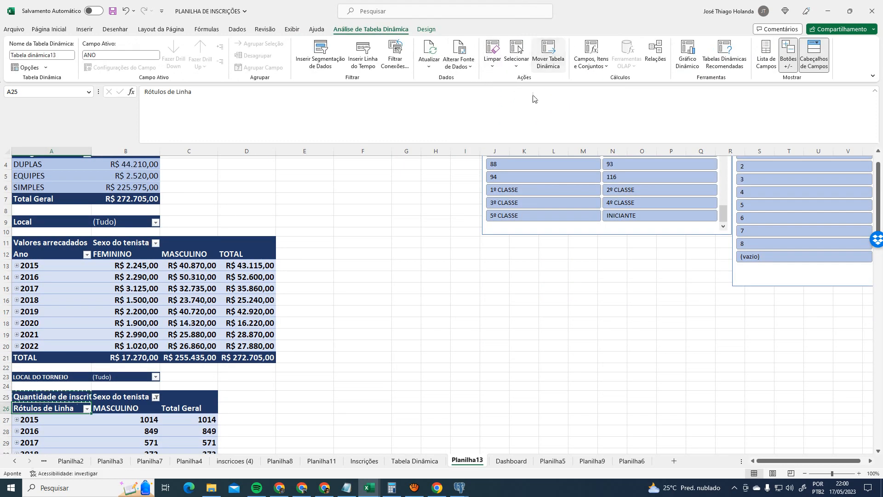
click(548, 54)
scroll(374, 184, up, 1)
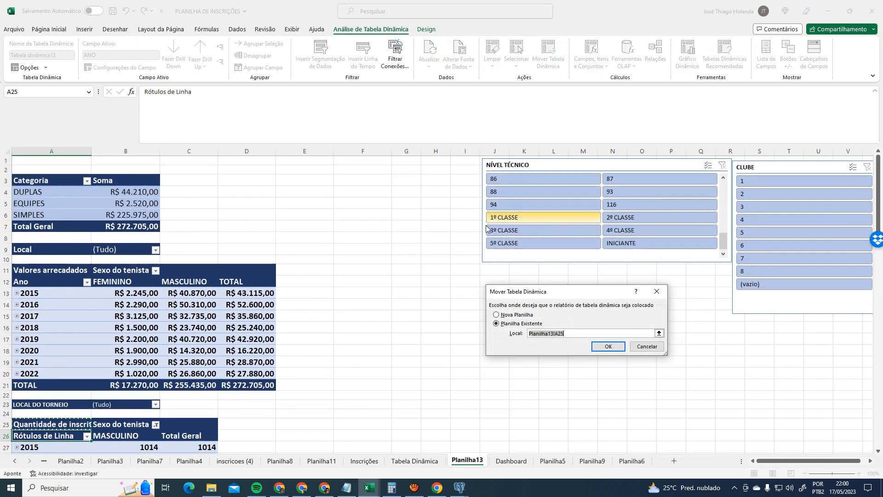
click(363, 179)
click(608, 347)
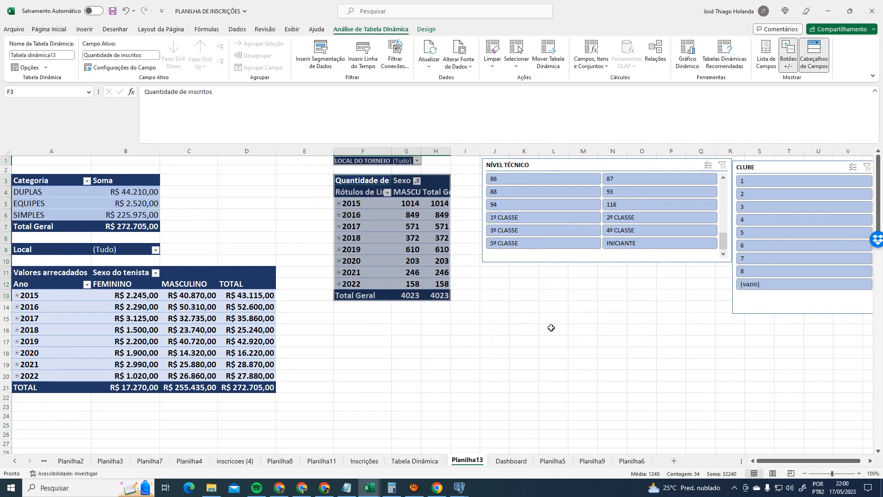
- Autofit columns G and H so the headers and Total Geral are fully visible
click(388, 151)
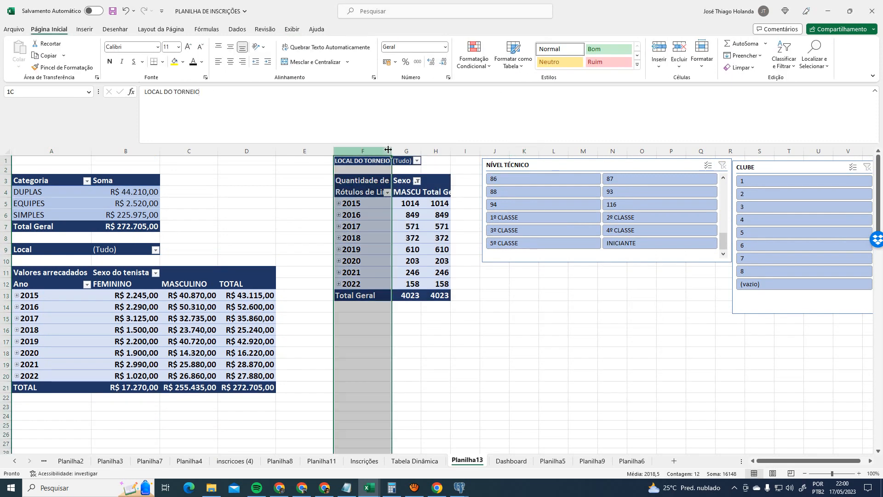
double_click(420, 151)
click(489, 154)
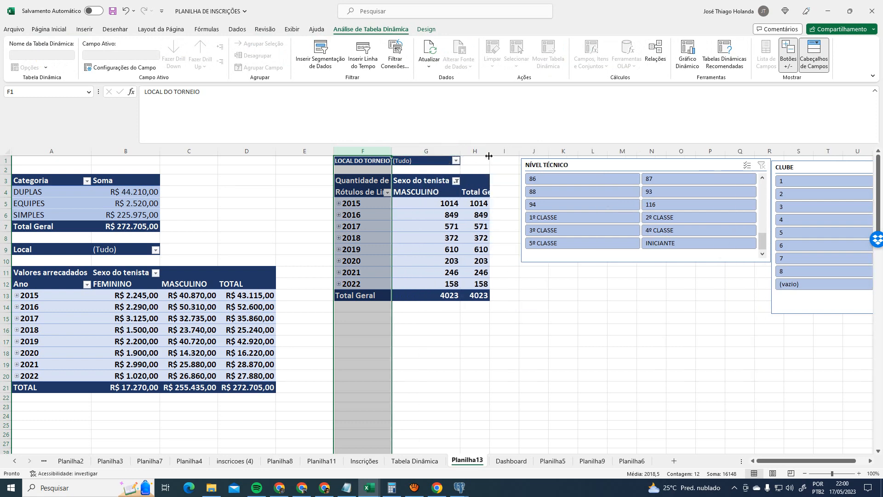
double_click(490, 151)
click(600, 352)
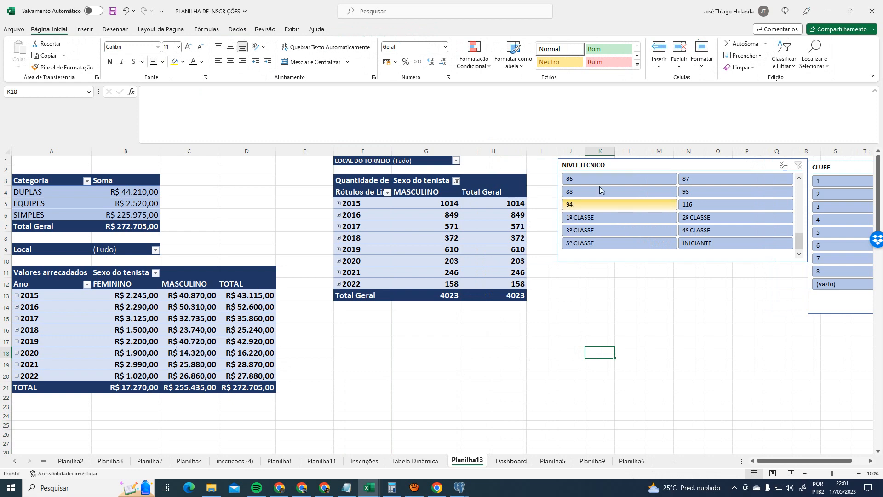
- Nudge NÍVEL TÉCNICO down and place the CLUBE slicer beneath it
drag(617, 166, 612, 178)
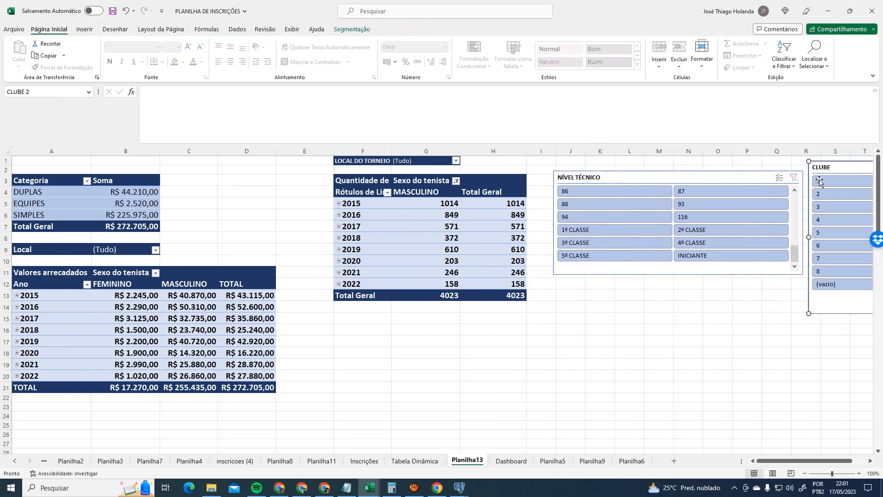
drag(821, 168, 616, 292)
click(429, 332)
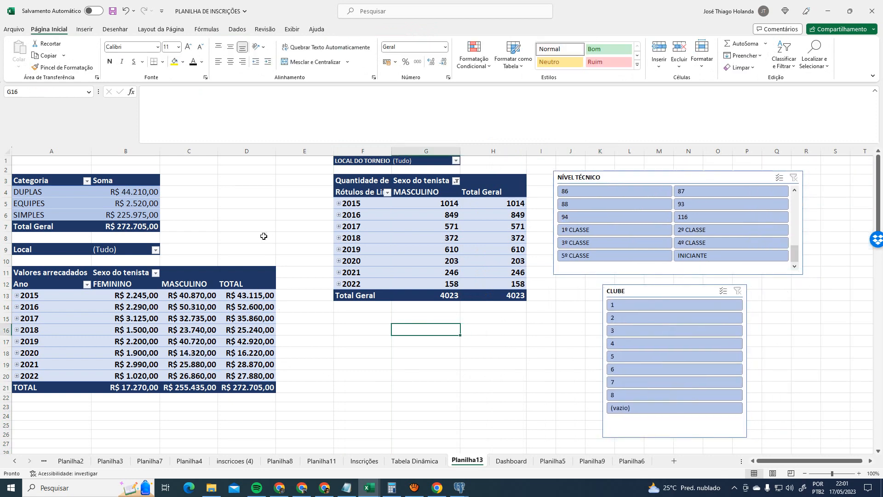
- Hide the sheet gridlines from the Exibir options
click(317, 29)
click(292, 29)
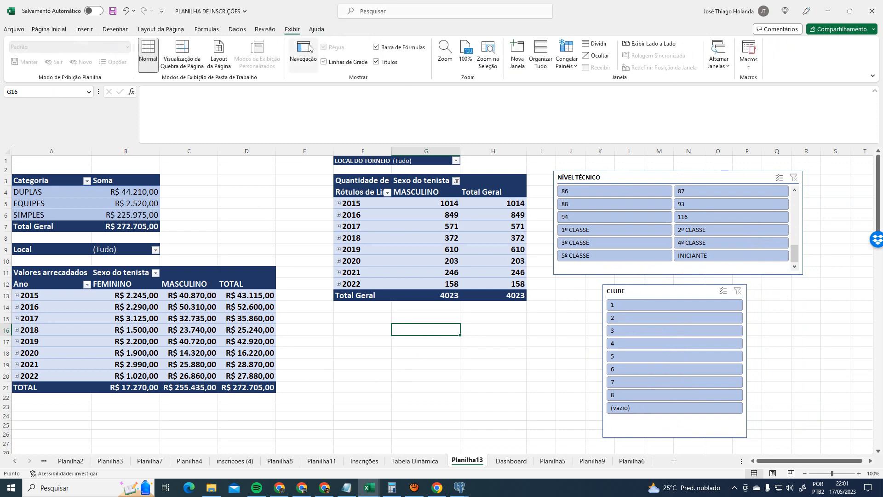
click(343, 62)
click(331, 226)
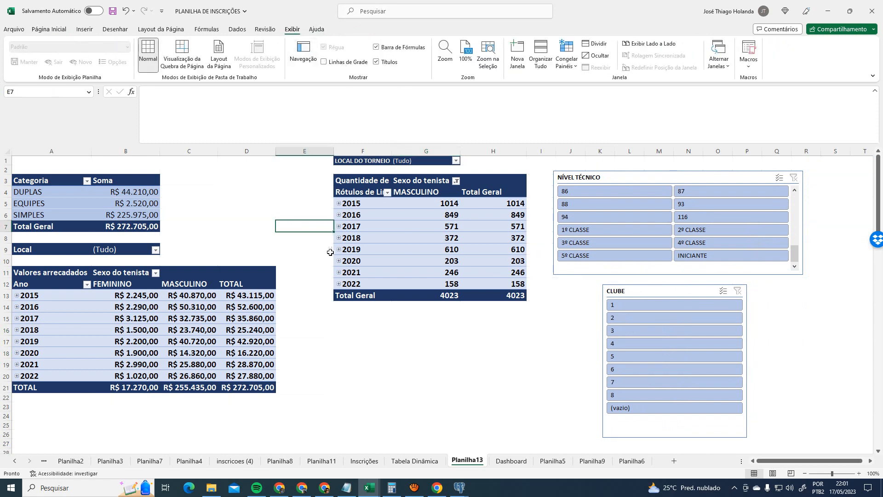
click(398, 356)
- Relocate the pivot table again, settling its location at F5
click(373, 161)
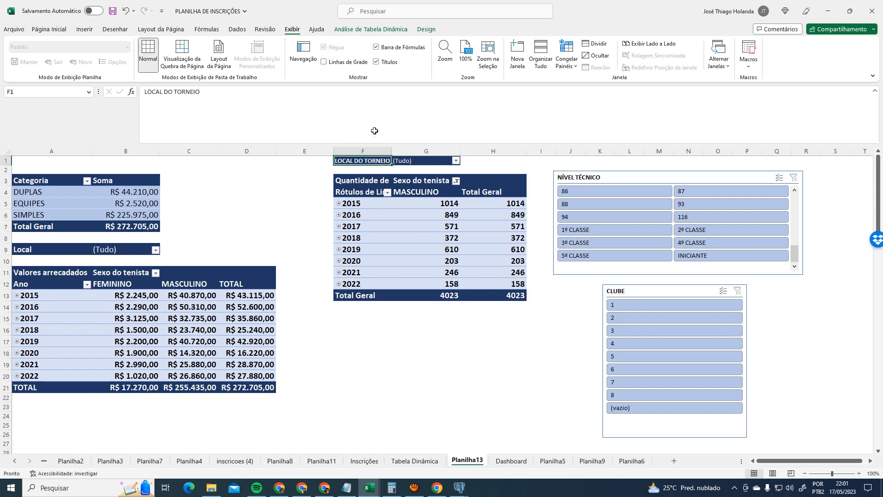
click(372, 179)
click(370, 29)
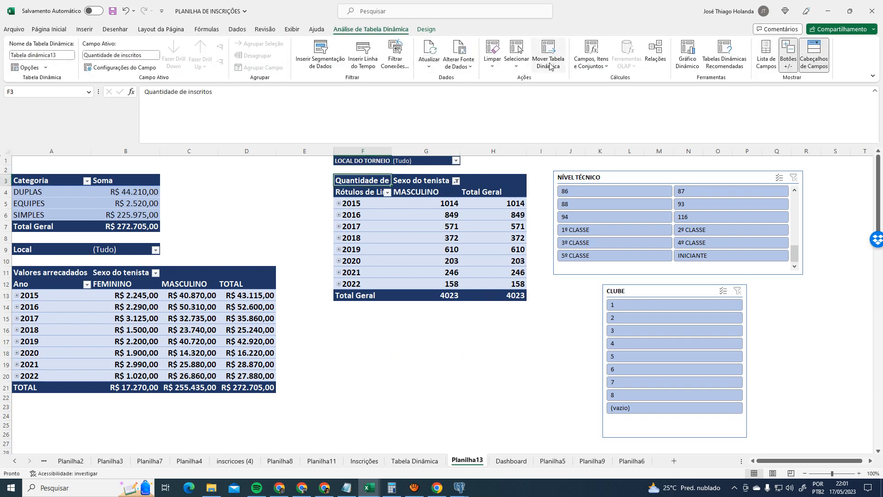
click(549, 55)
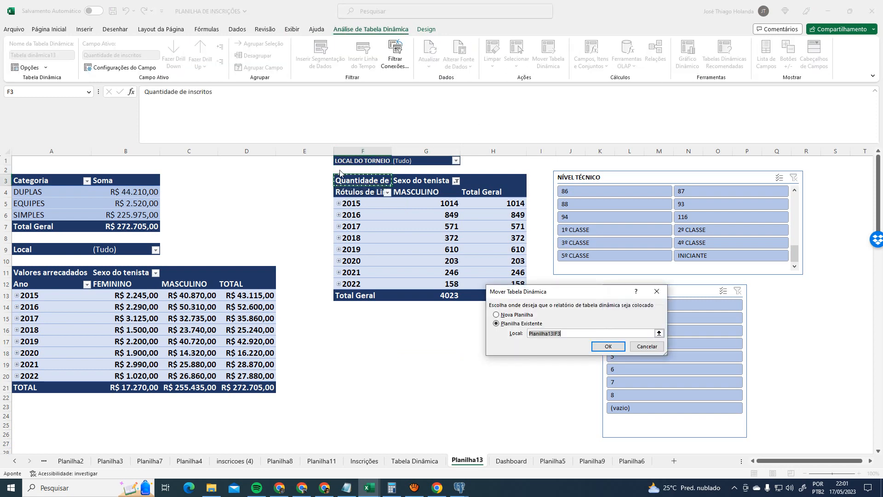
click(354, 214)
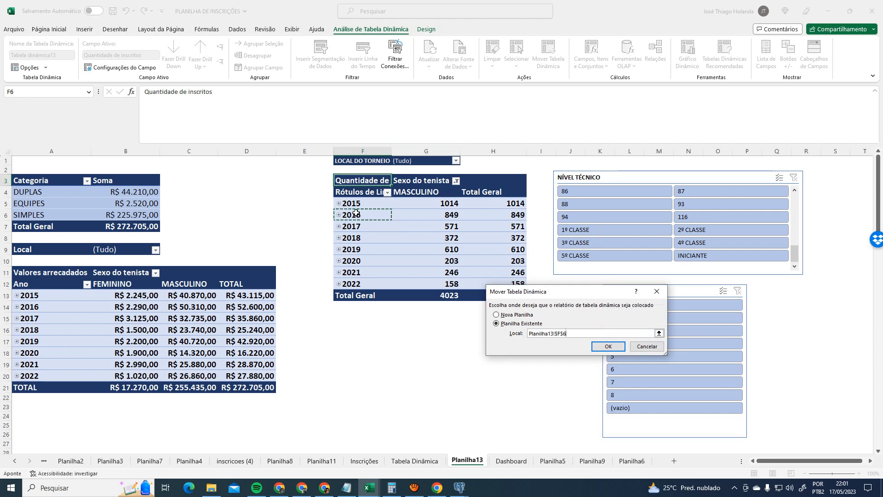
click(612, 346)
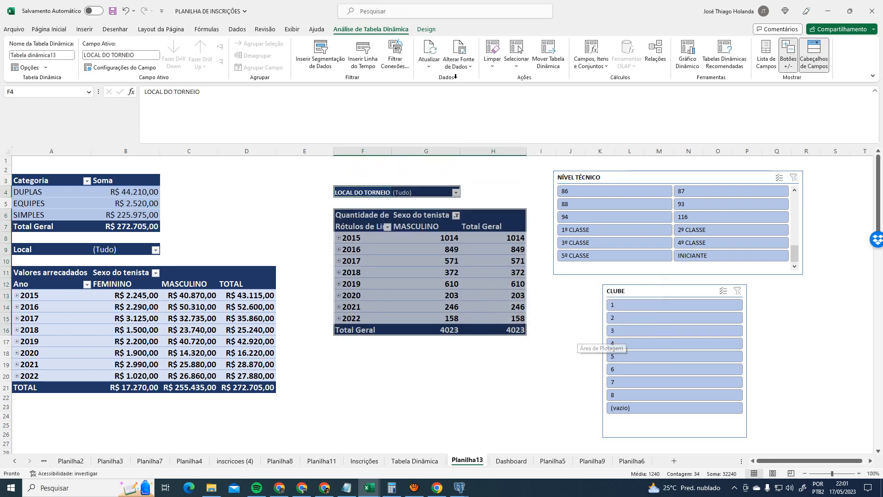
click(548, 55)
click(345, 214)
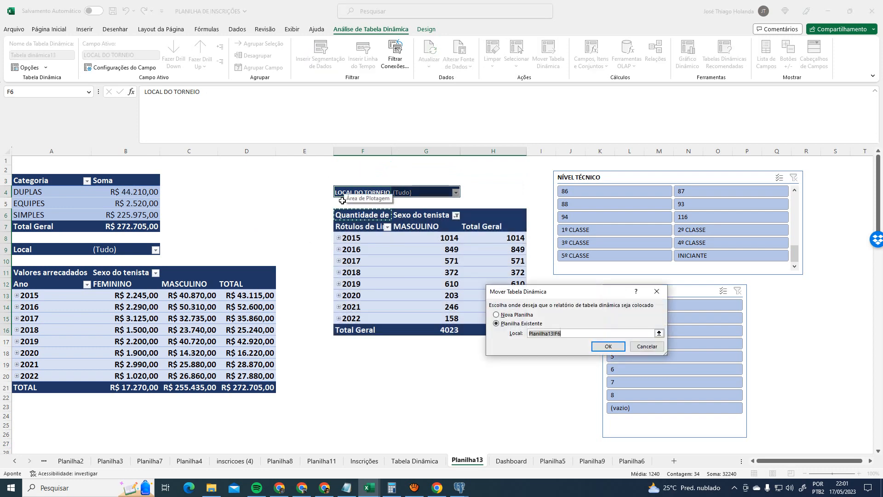
click(341, 204)
click(608, 346)
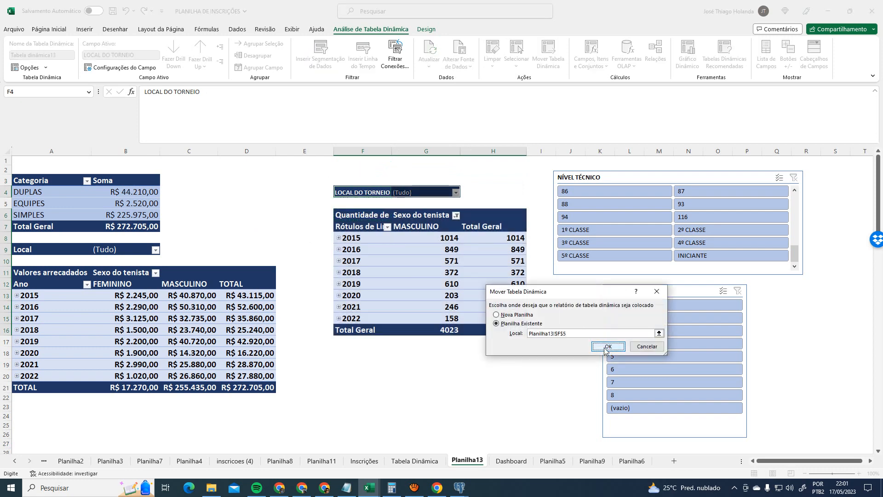
click(485, 414)
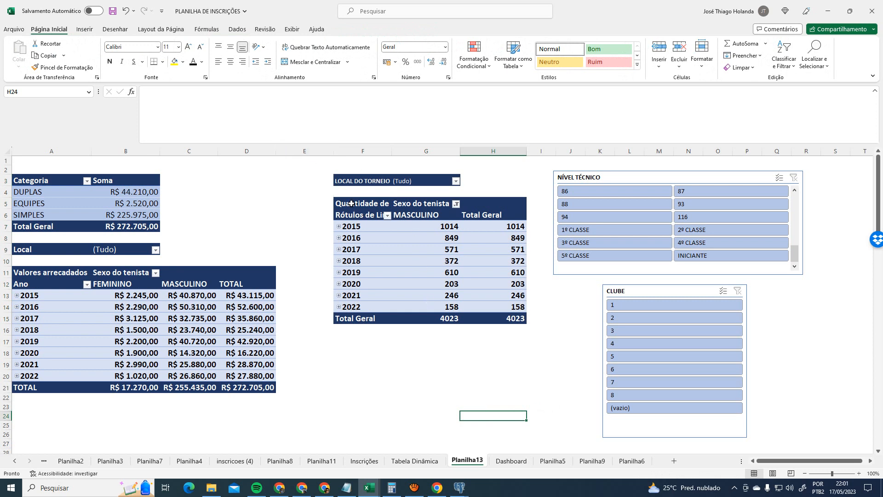
- Shift the CLUBE slicer left and up to line up directly under NÍVEL TÉCNICO
click(402, 373)
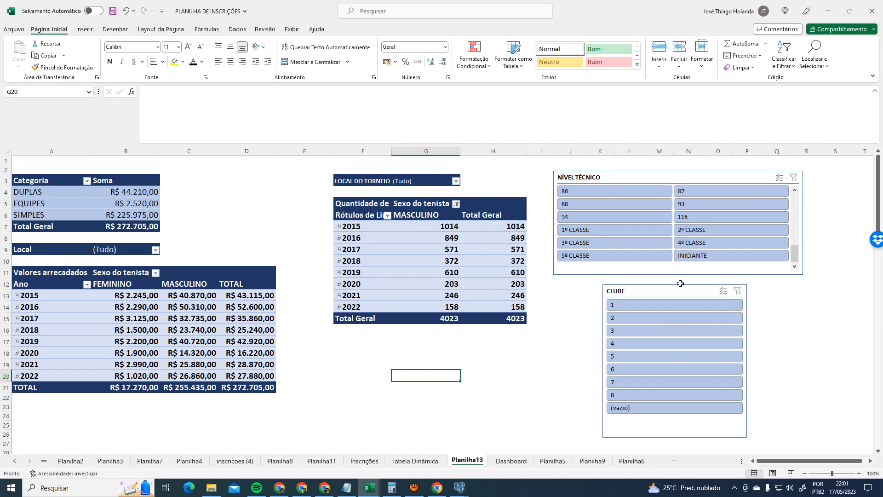
scroll(572, 384, down, 3)
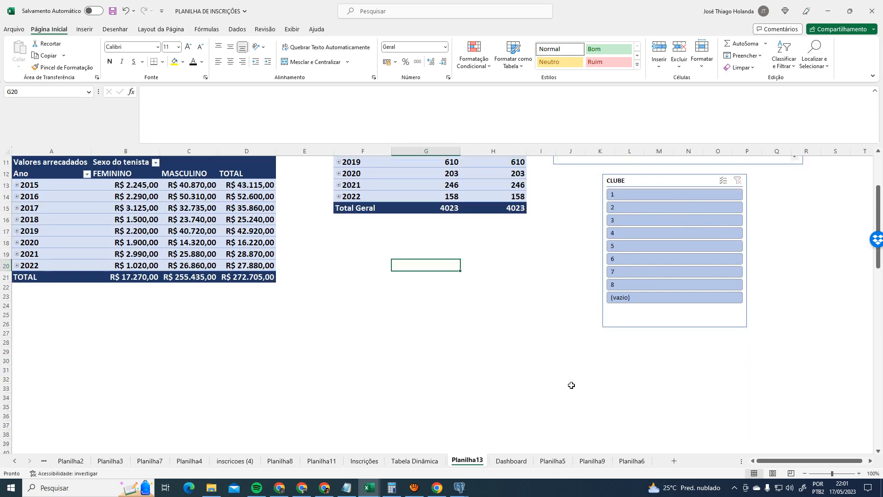
scroll(572, 385, up, 3)
drag(675, 289, 626, 279)
click(747, 295)
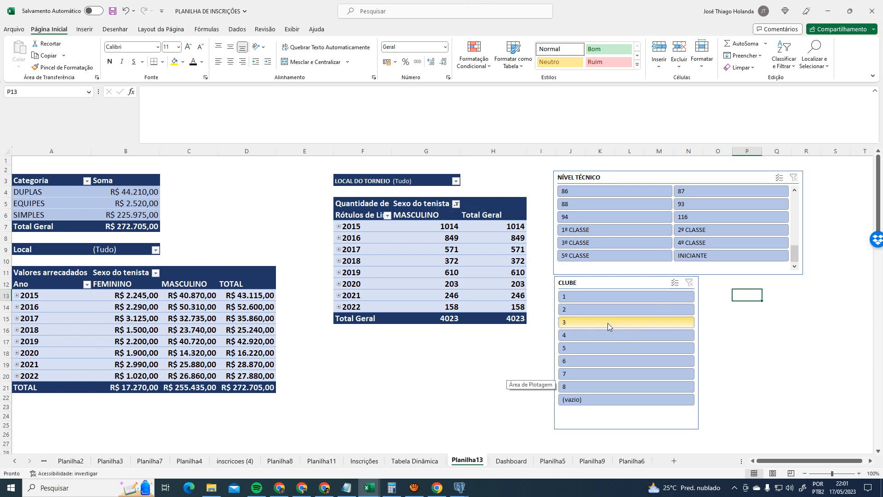
- Inspect the Categoria pivot items and compare Planilha13 with the Tabela Dinâmica sheet
click(27, 177)
click(68, 298)
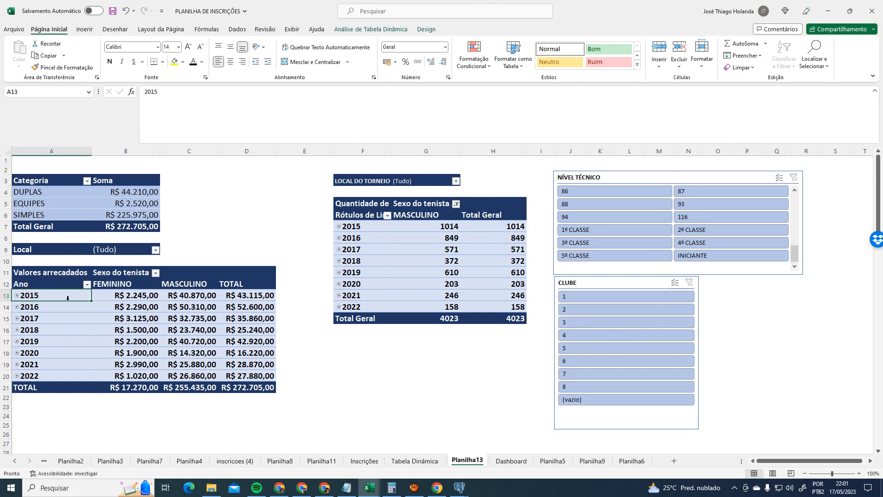
click(53, 185)
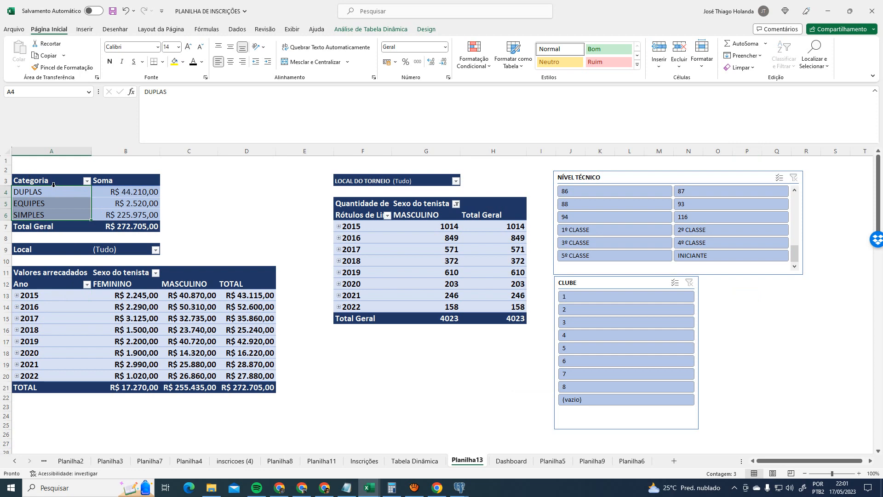
click(381, 30)
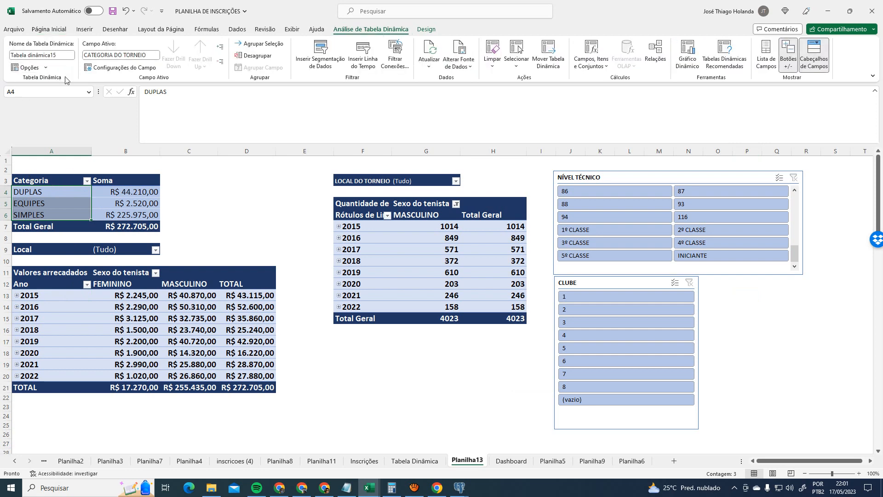
click(424, 456)
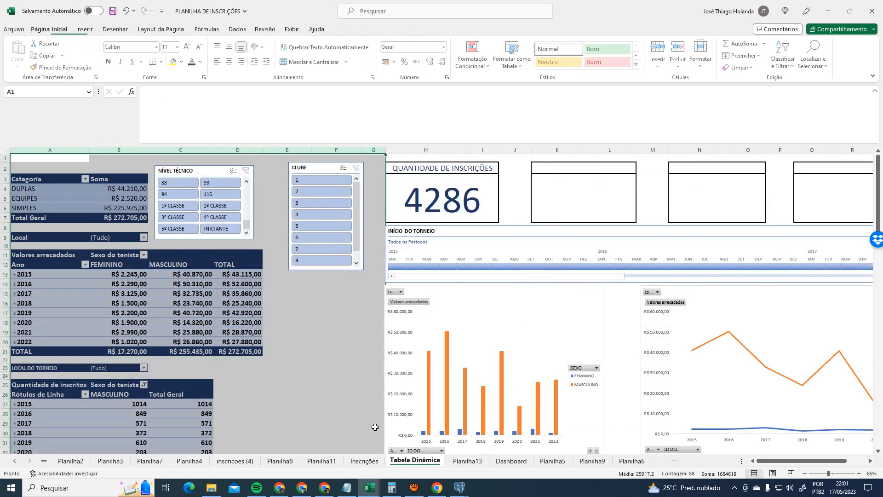
click(379, 33)
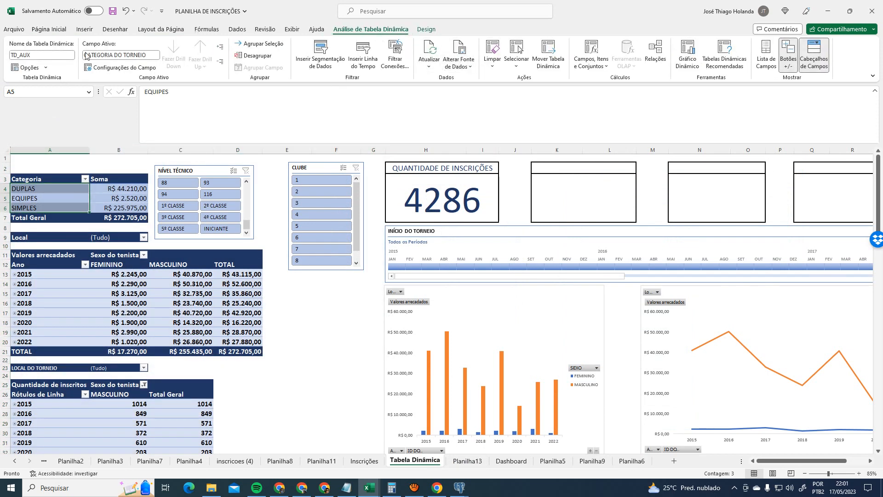
click(467, 461)
click(256, 174)
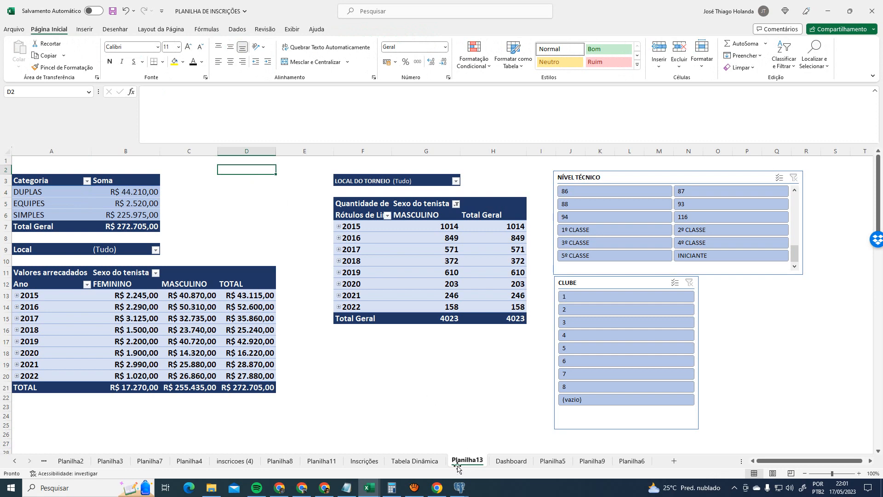
click(414, 461)
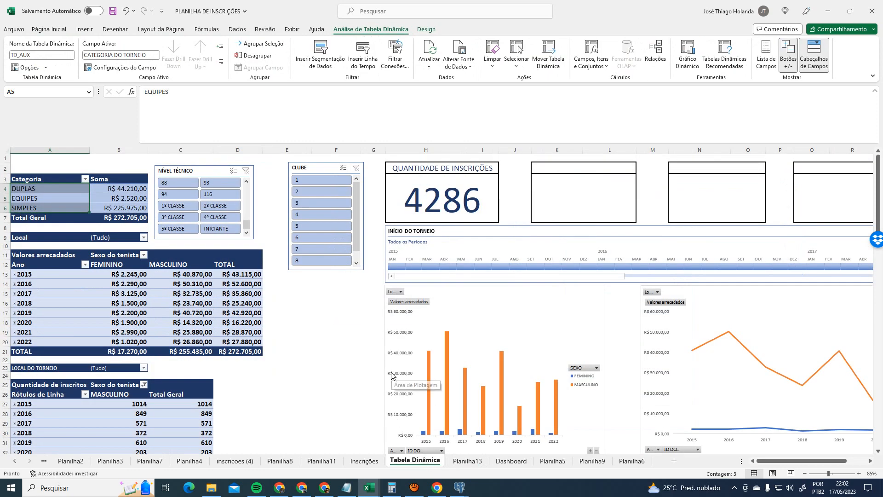
- Delete the Planilha13 sheet permanently
click(462, 461)
click(448, 404)
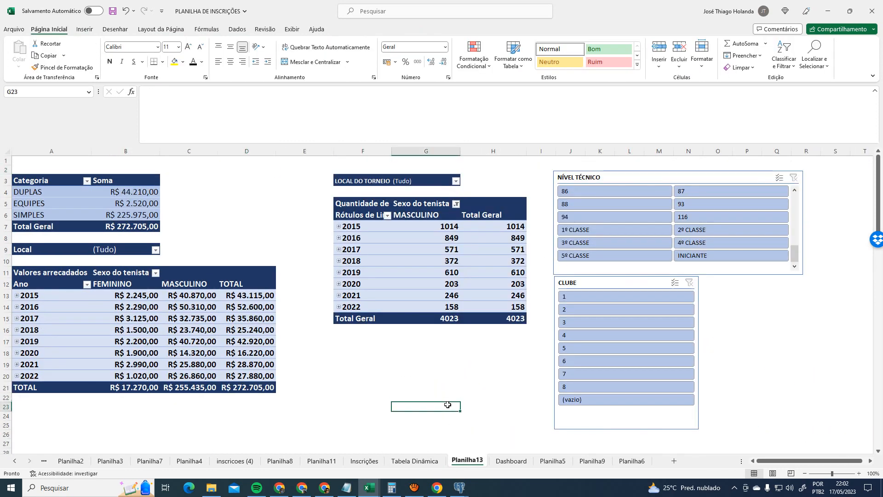
right_click(475, 465)
click(488, 351)
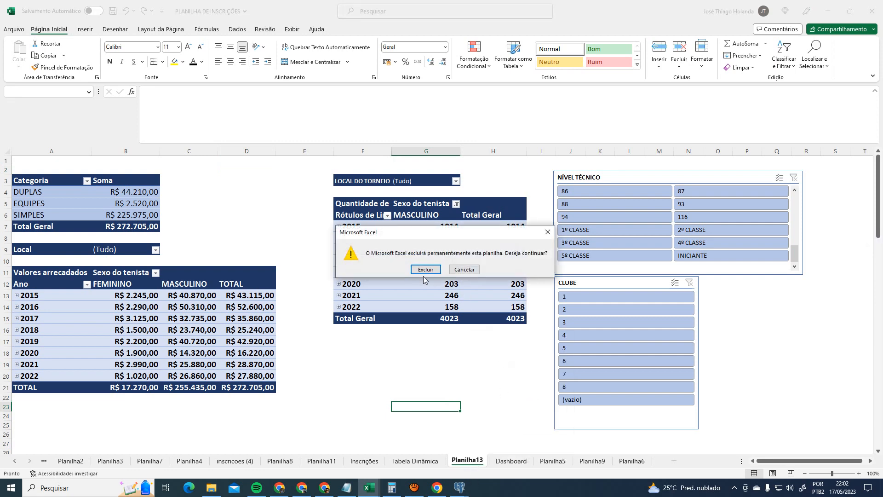
click(424, 272)
- Review the Tabela Dinâmica and Dashboard sheets after the deletion
click(415, 461)
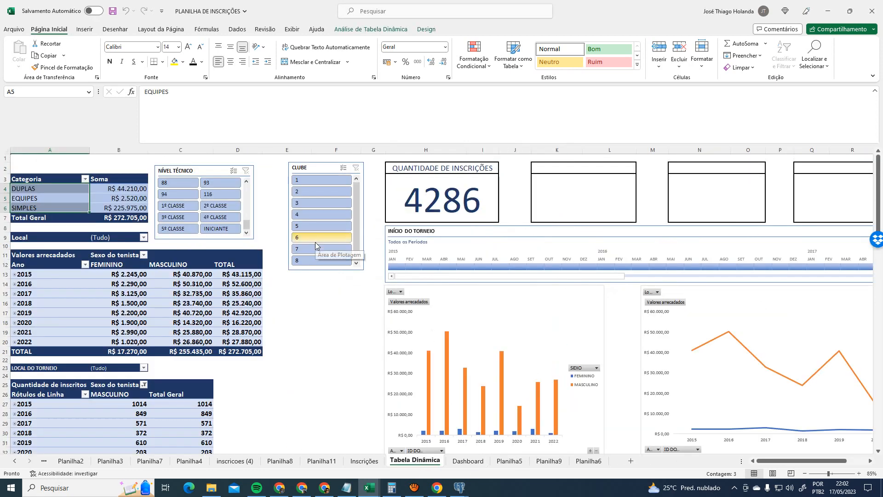
click(315, 376)
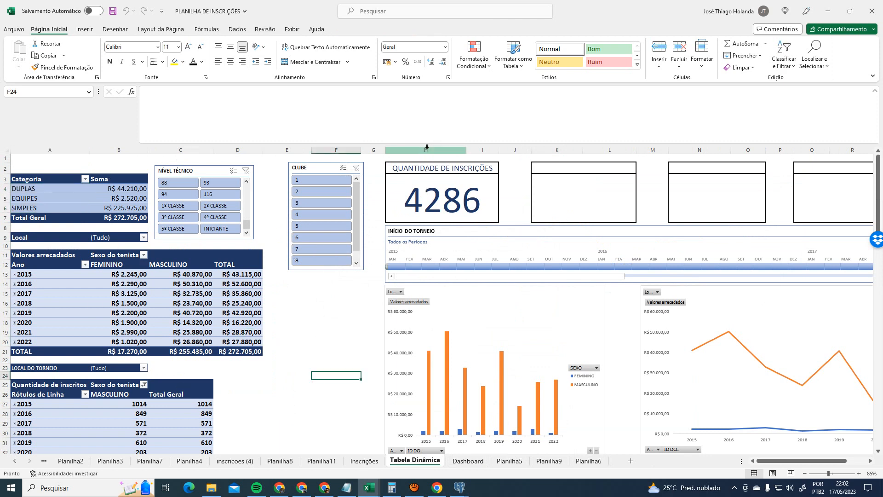
click(477, 463)
click(508, 371)
scroll(508, 370, down, 2)
scroll(511, 373, up, 6)
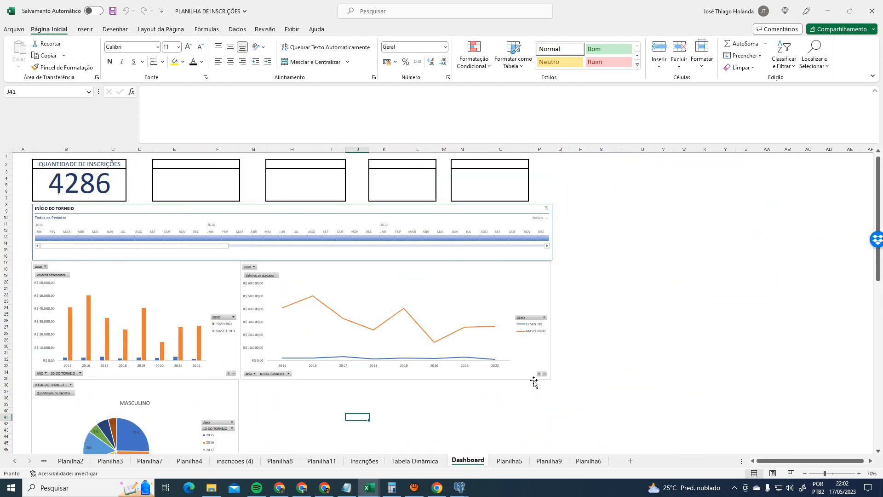
click(415, 461)
- Check the pivot table names TD_AUX, TD and TD_CONTAGEM in the analysis options
click(42, 177)
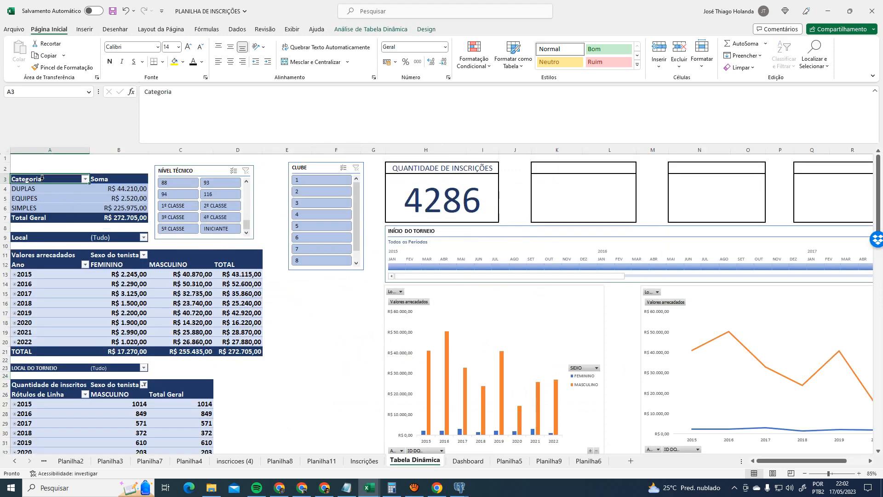
click(368, 29)
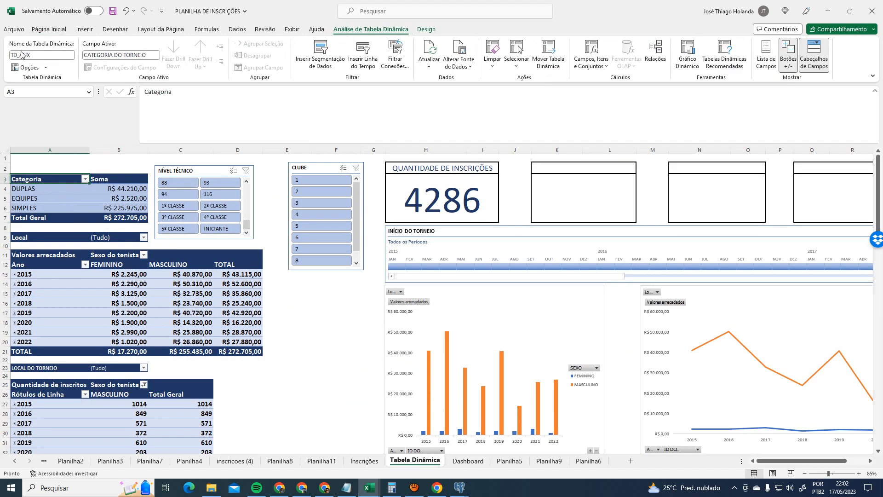
click(90, 266)
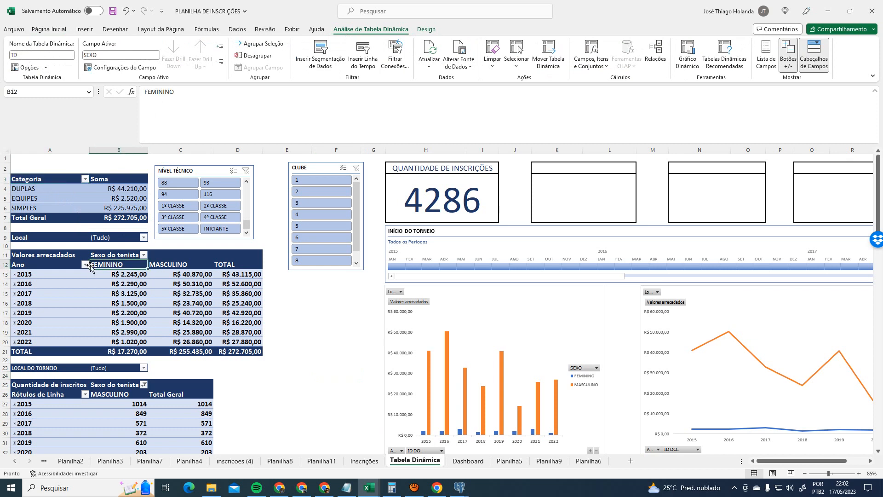
click(49, 408)
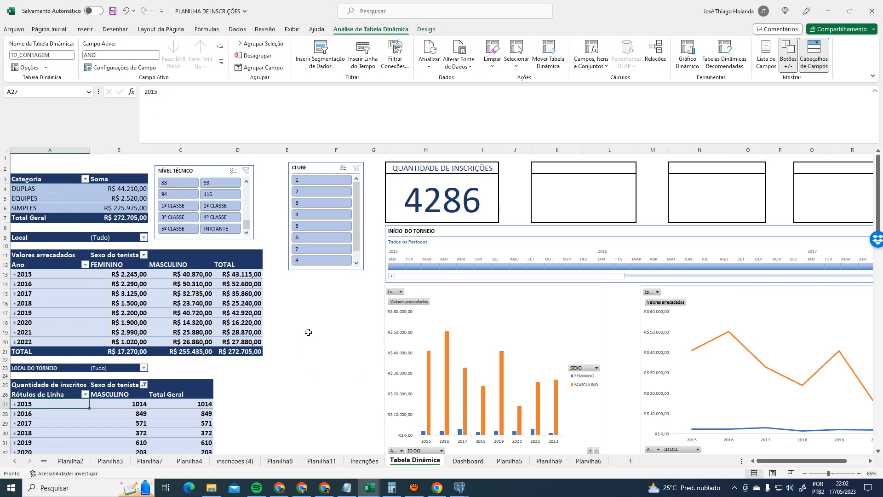
click(210, 167)
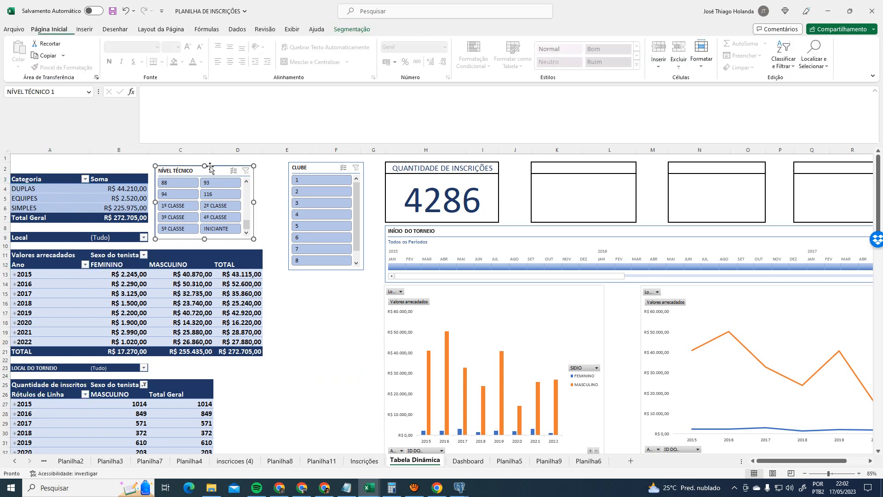
- Connect the NÍVEL TÉCNICO slicer to TD, TD_AUX and TD_CONTAGEM pivot tables
click(352, 29)
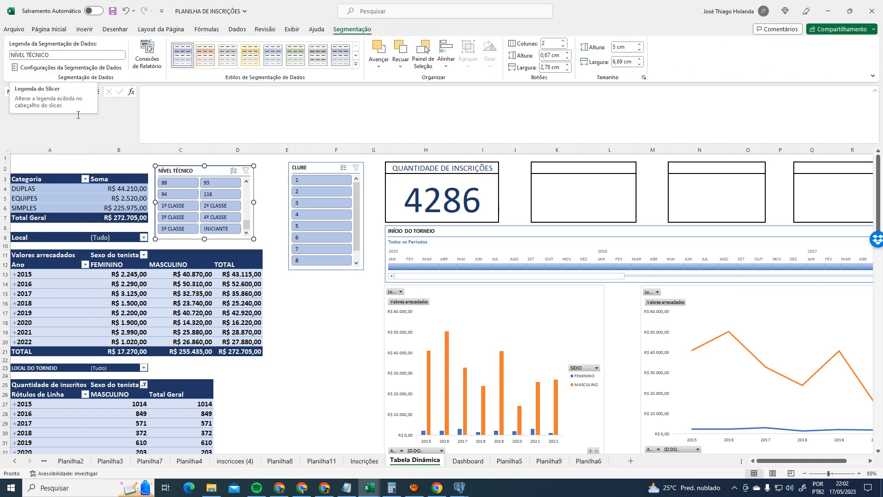
click(313, 165)
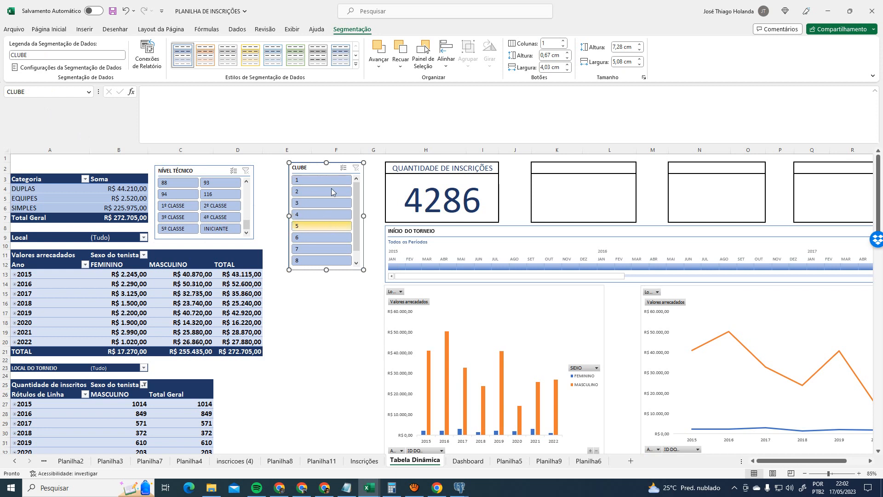
click(233, 167)
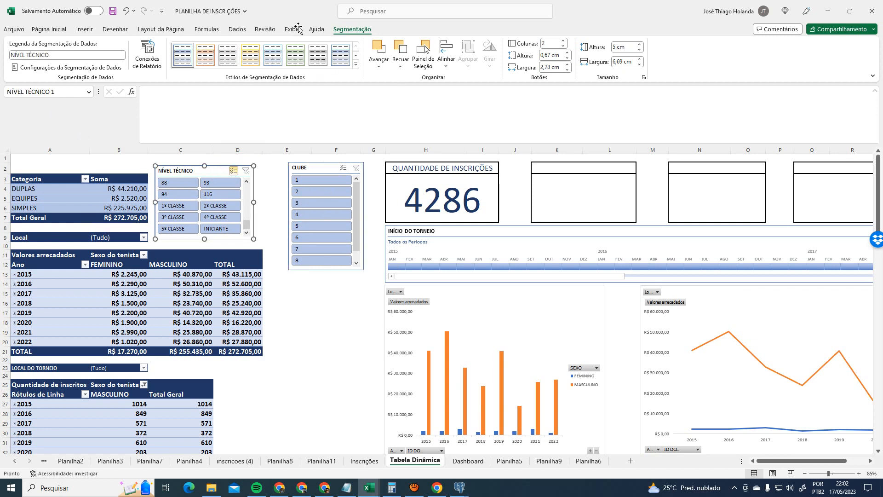
click(148, 55)
scroll(531, 344, down, 3)
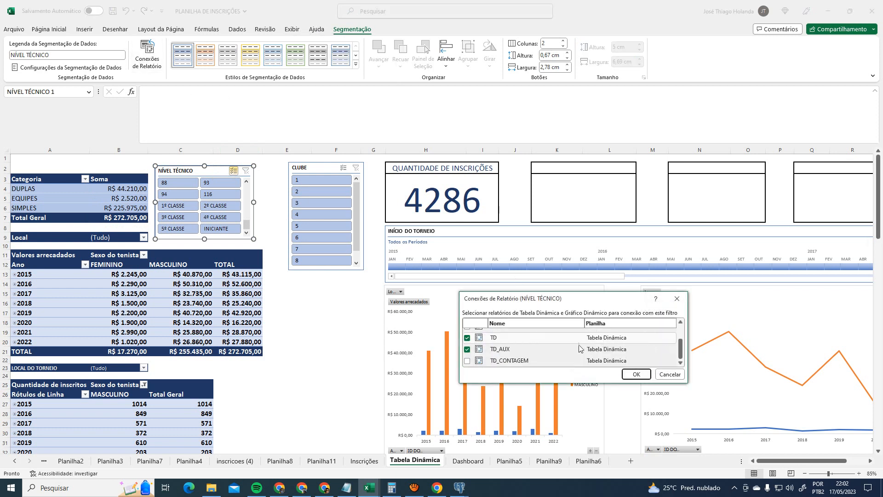
click(467, 360)
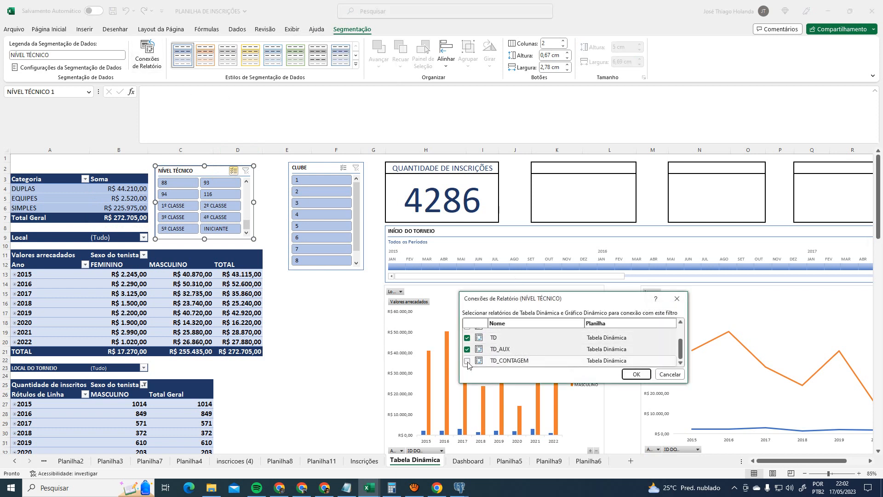
click(635, 374)
- Connect the CLUBE slicer to TD, TD_AUX and TD_CONTAGEM pivot tables
click(257, 164)
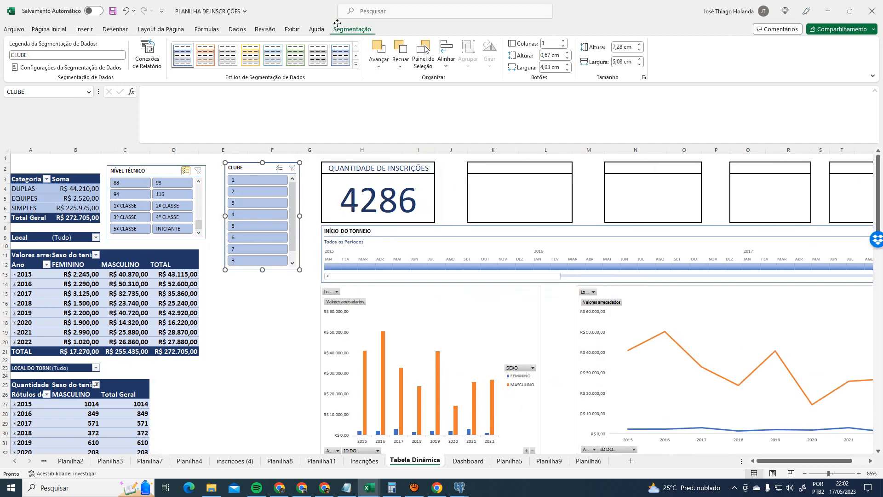
click(148, 55)
scroll(477, 357, down, 3)
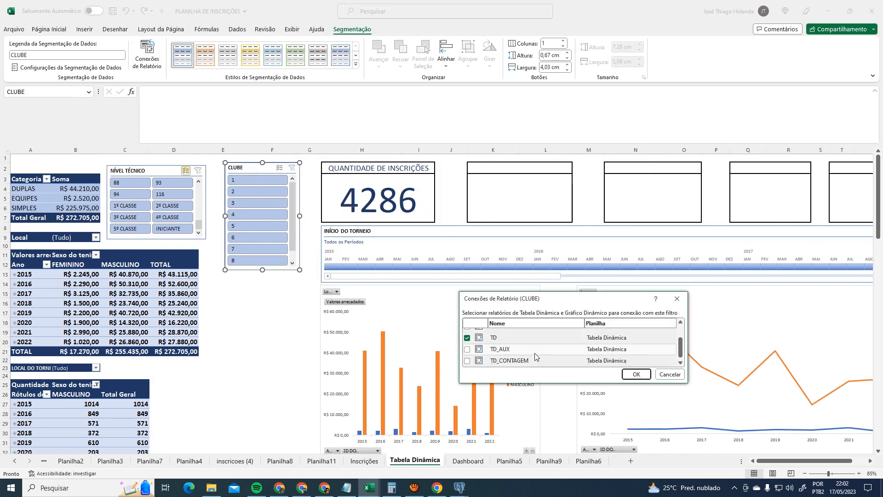
click(467, 349)
click(467, 363)
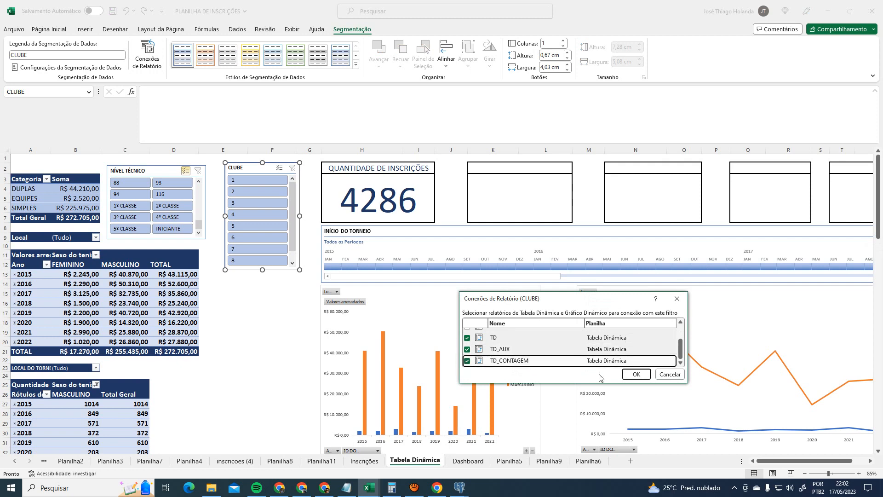
click(637, 374)
click(312, 341)
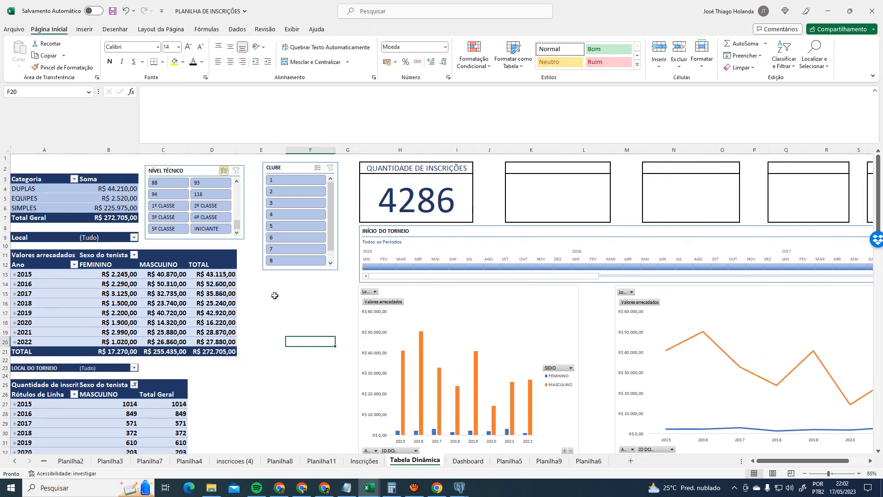
- Filter to club 1 and widen column C so MASCULINO values show
click(291, 181)
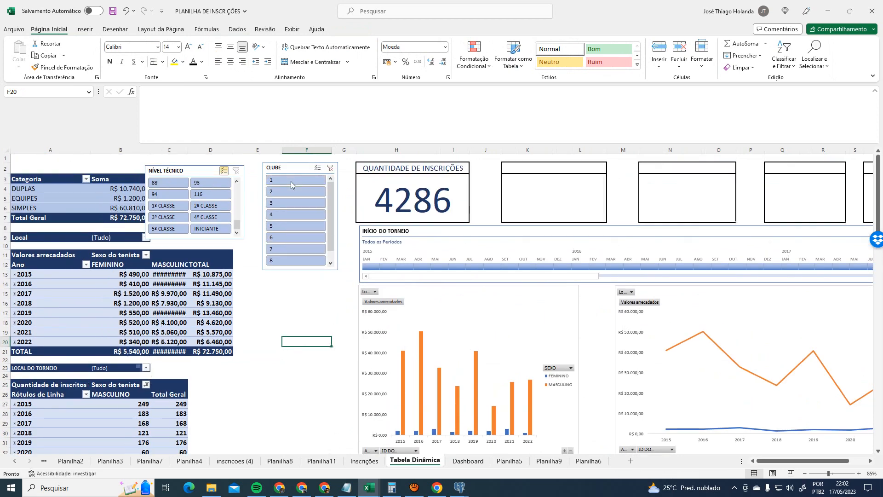
click(189, 151)
drag(189, 150, 203, 151)
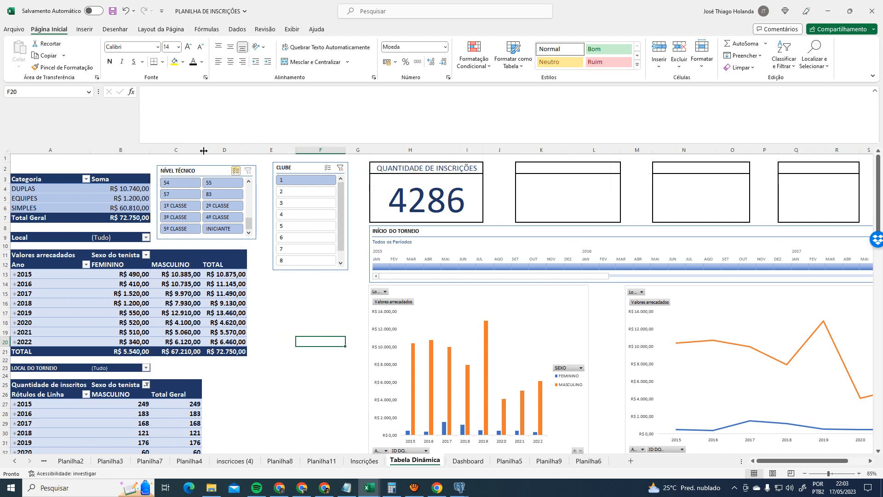
scroll(328, 365, down, 2)
scroll(321, 363, up, 2)
scroll(156, 326, down, 2)
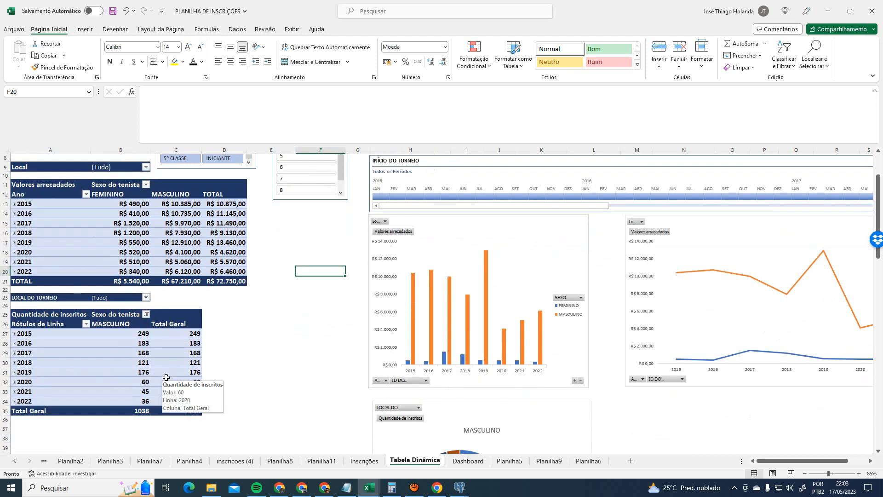
scroll(166, 377, up, 2)
- Filter to club 2 and include FEMININO in the count table's Sexo do tenista filter
click(290, 169)
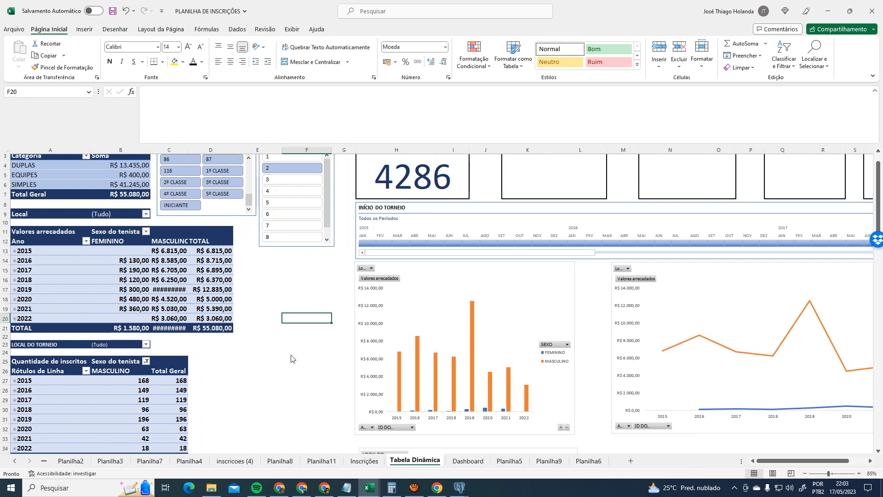
scroll(183, 422, down, 3)
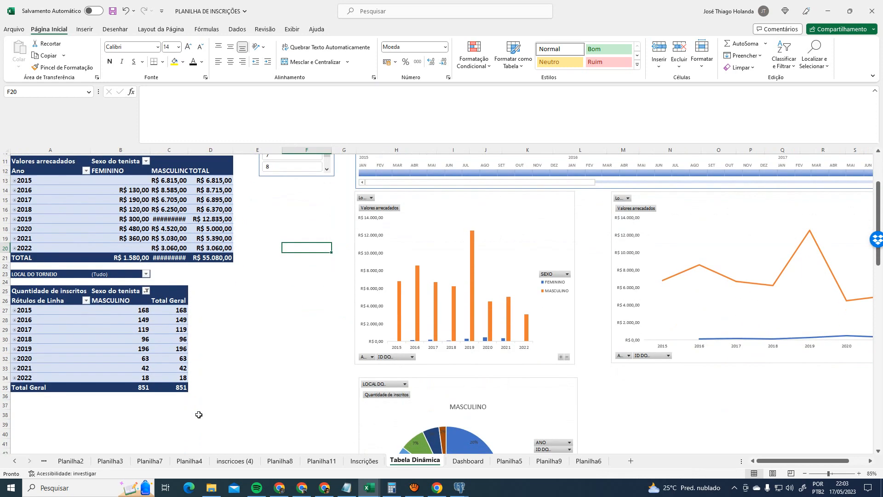
click(146, 291)
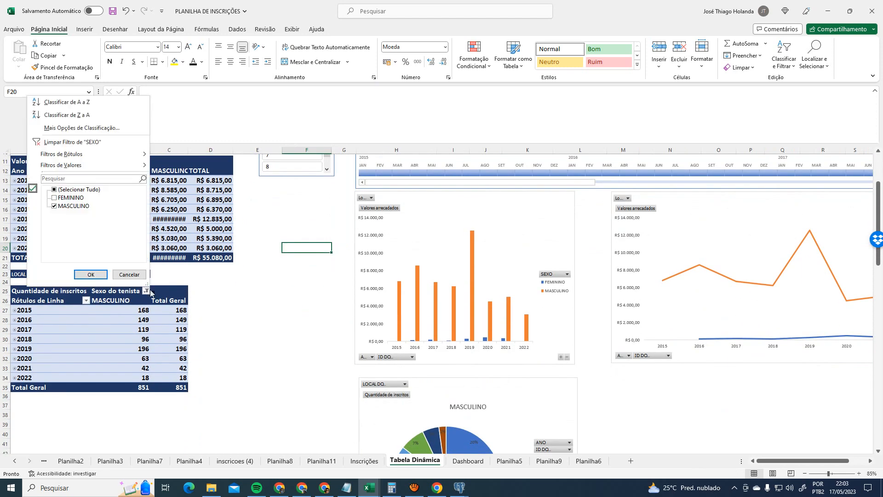
click(54, 198)
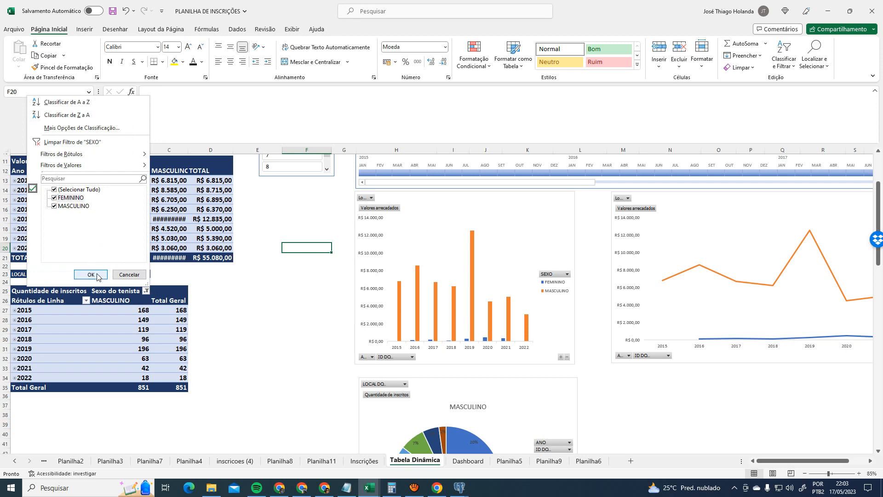
click(91, 274)
scroll(289, 334, up, 3)
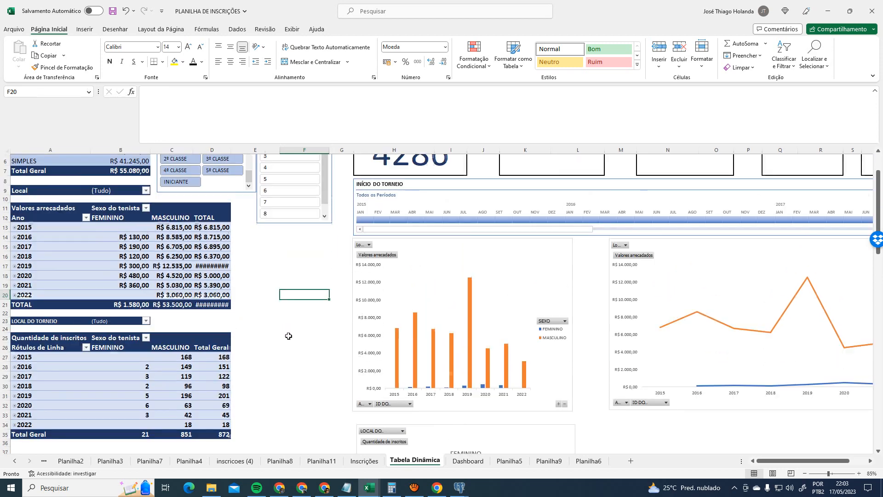
- Step through clubs 3 to 7 in the CLUBE slicer
click(278, 204)
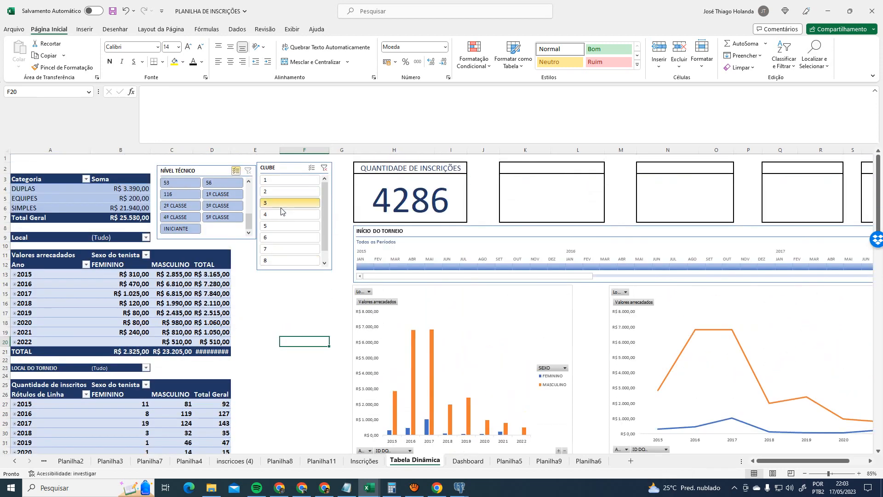
click(281, 214)
click(284, 226)
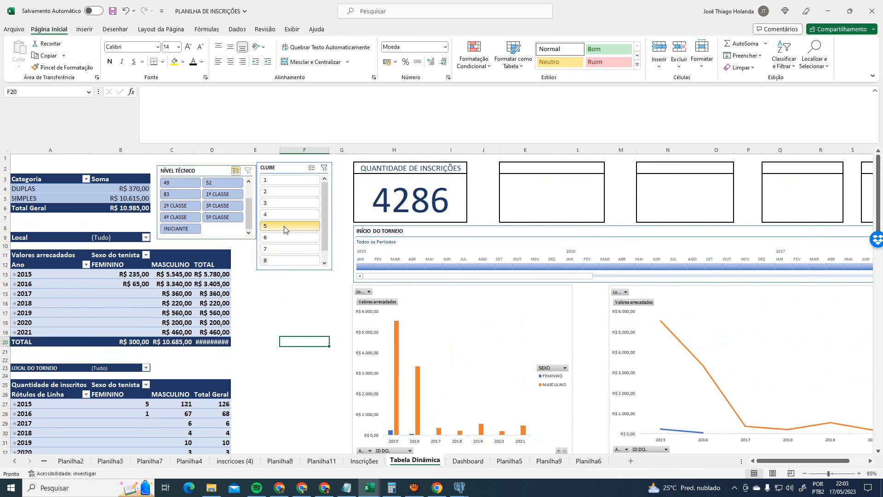
click(288, 237)
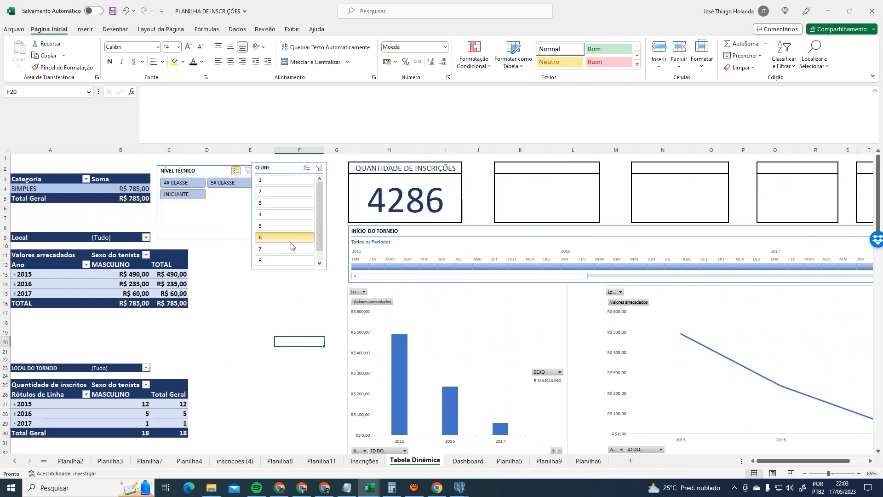
click(291, 249)
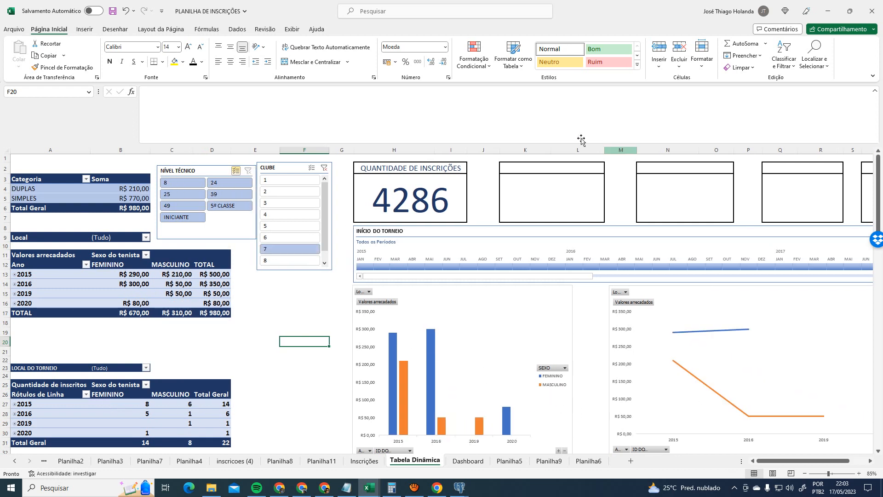
- Return the filter to club 1 and widen column D so TOTAL values are readable
drag(394, 150, 856, 164)
click(758, 460)
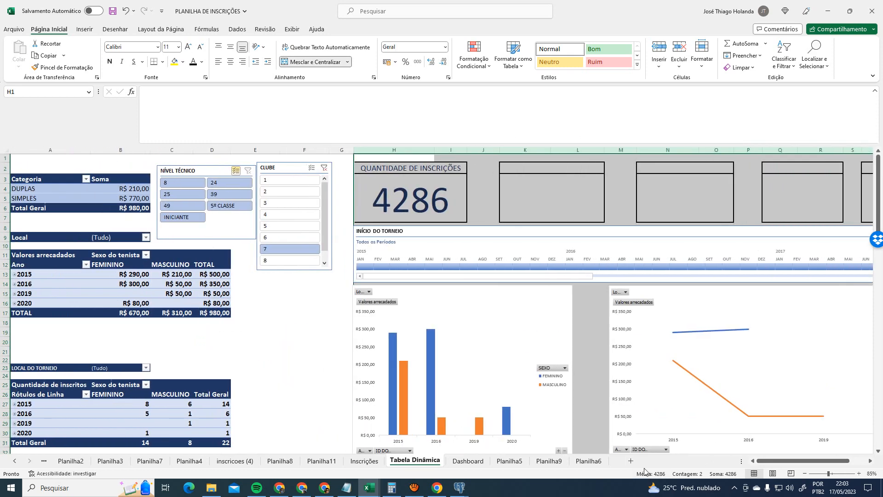
click(295, 376)
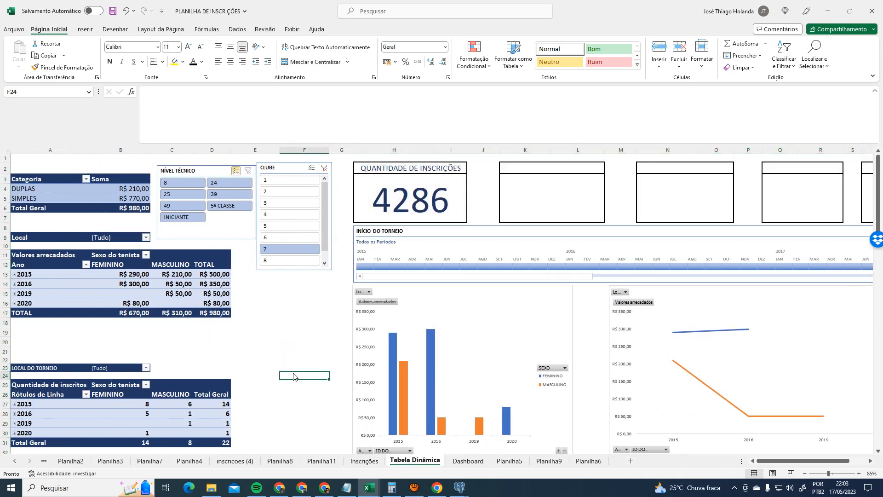
click(286, 181)
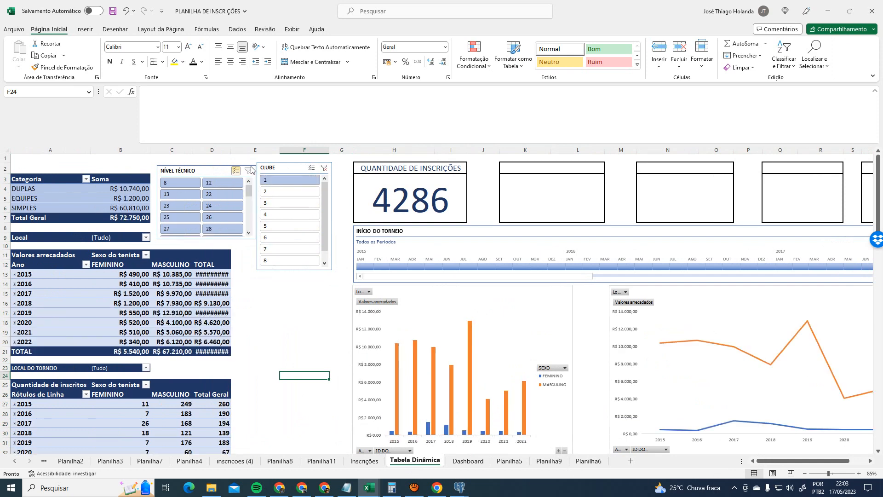
drag(234, 150, 250, 149)
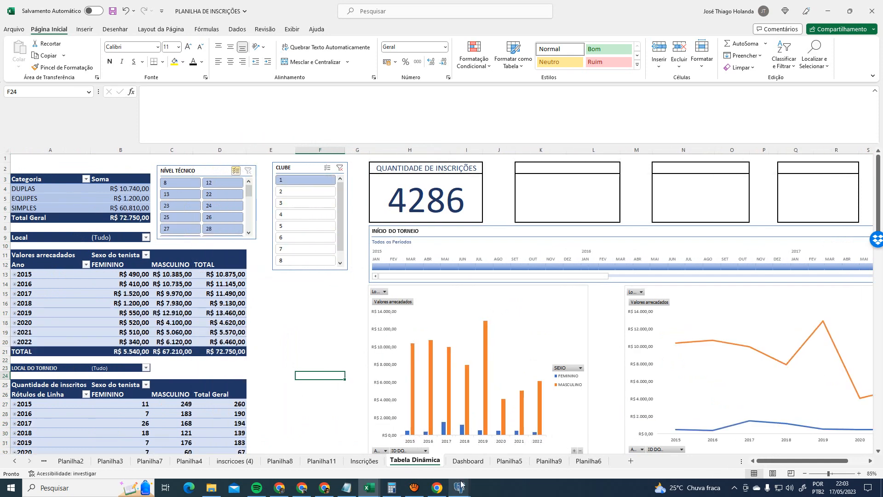
- Compare the Dashboard with club 1 and then club 2 filtered
click(469, 461)
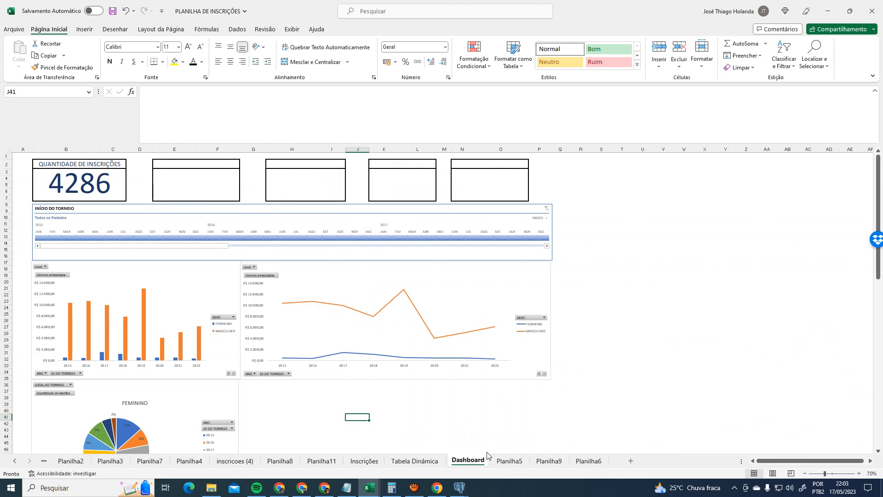
click(421, 461)
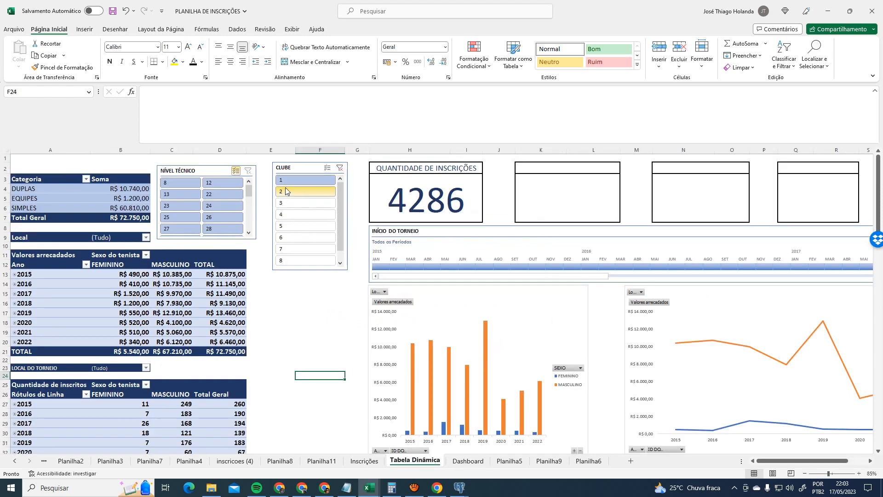
click(290, 193)
click(469, 461)
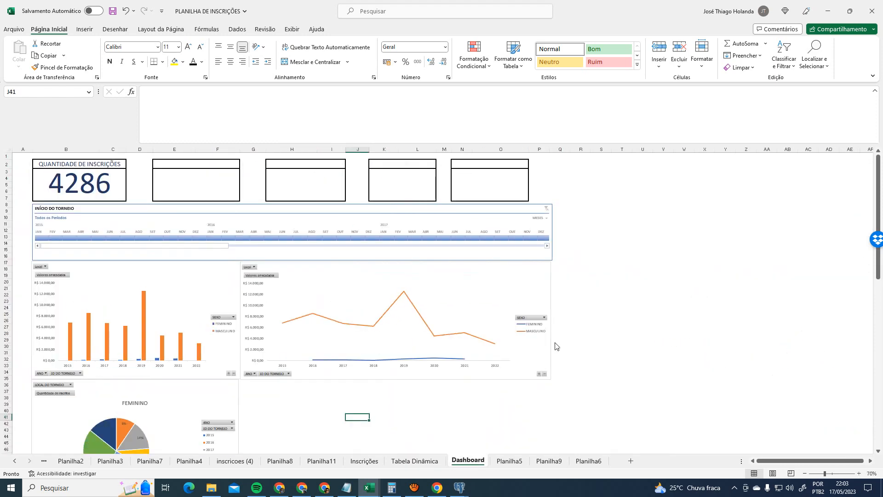
scroll(676, 324, down, 3)
scroll(678, 329, up, 3)
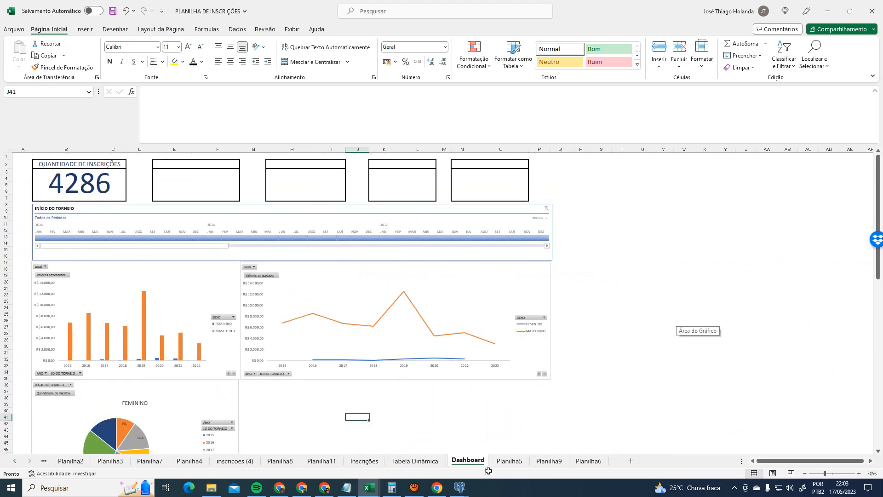
click(422, 461)
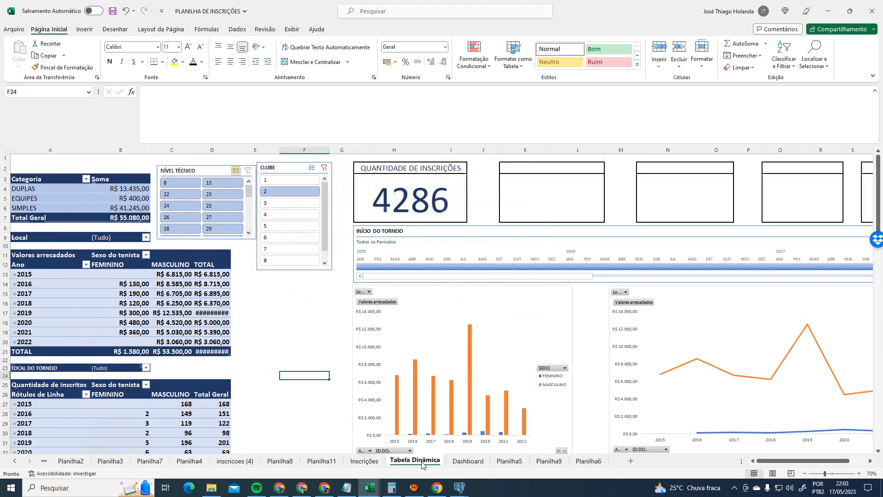
- Clear the club filter, widen column D, and review the Dashboard with all clubs
click(324, 167)
drag(231, 149, 238, 148)
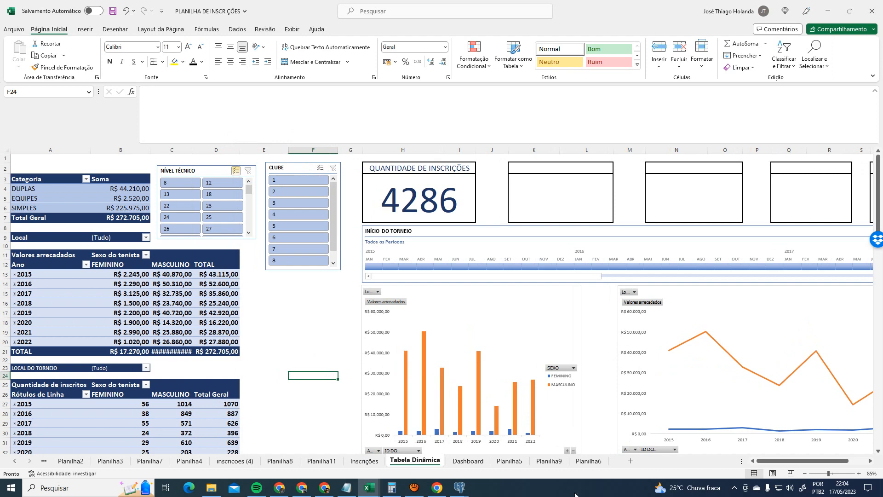
click(476, 462)
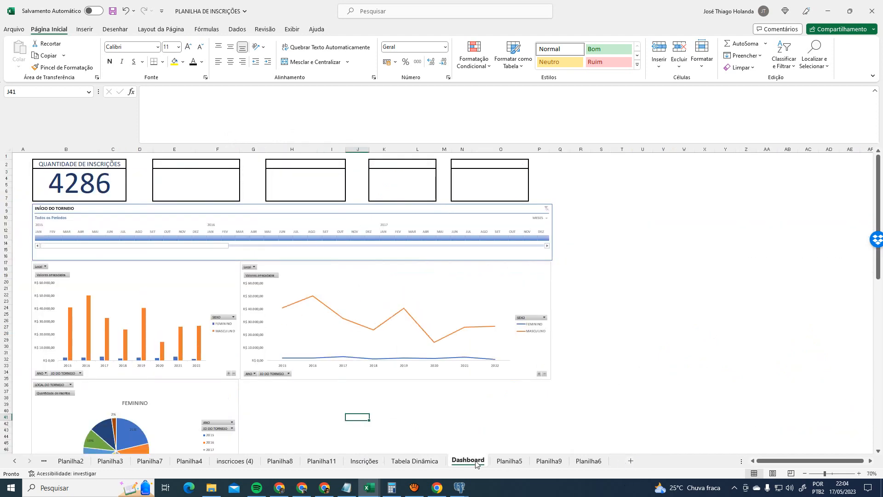
click(427, 460)
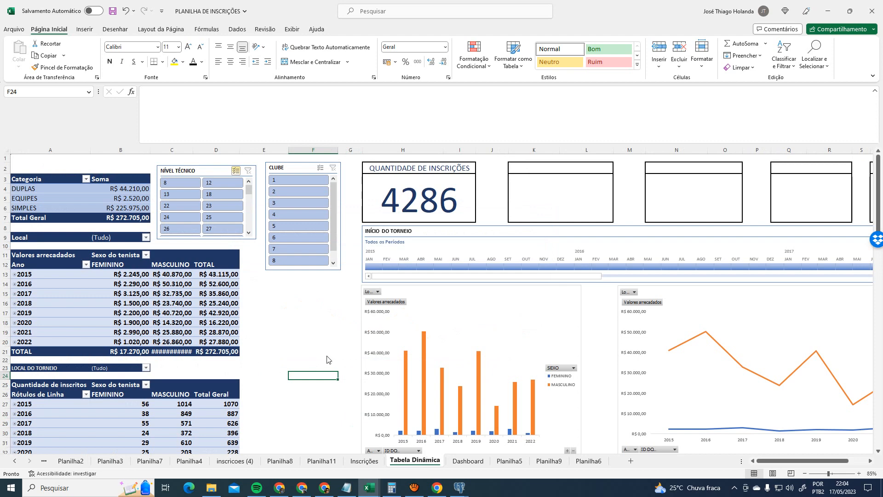
- Add a new sheet and paste a copy of columns A:F with the pivots and slicers
click(630, 461)
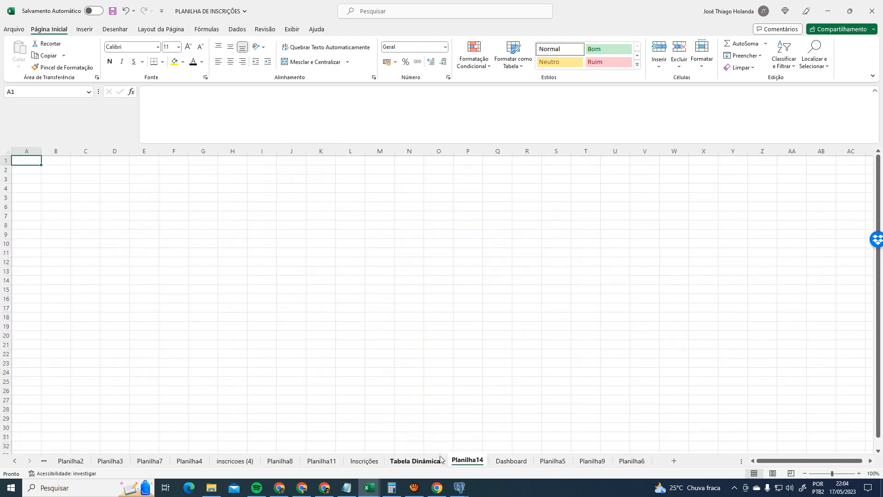
click(415, 461)
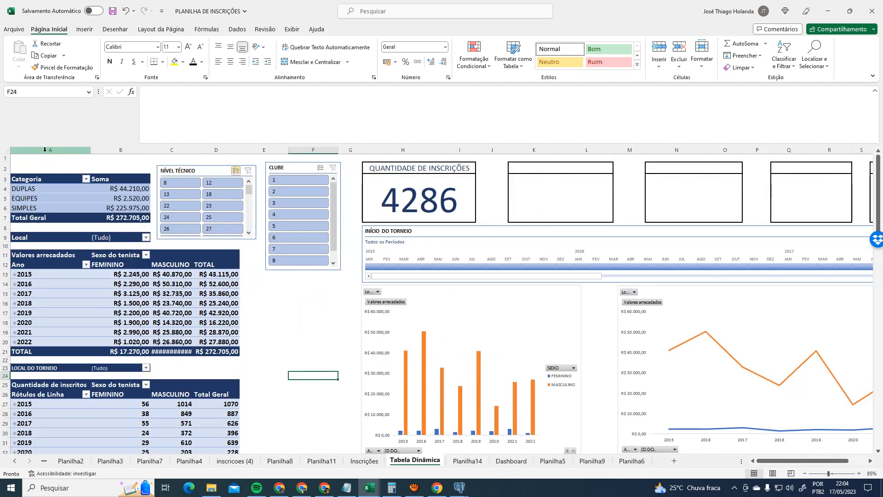
drag(50, 150, 313, 150)
key(ctrl+c)
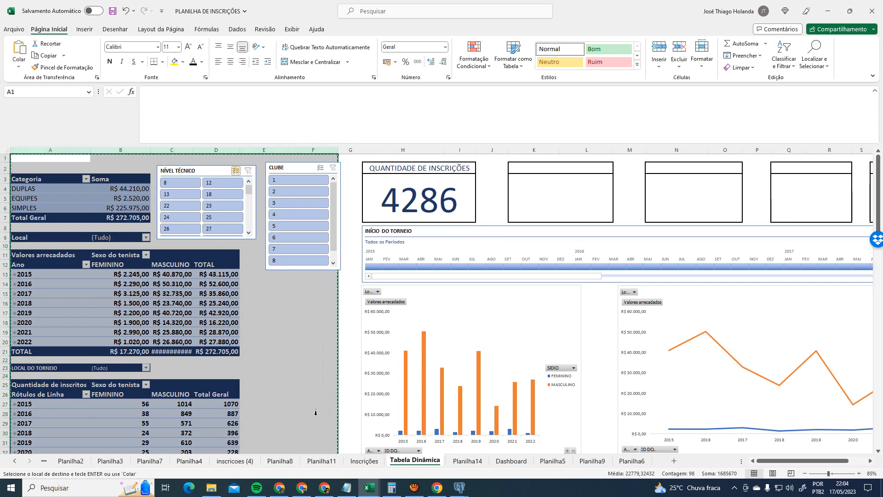
click(468, 460)
key(ctrl+v)
click(559, 250)
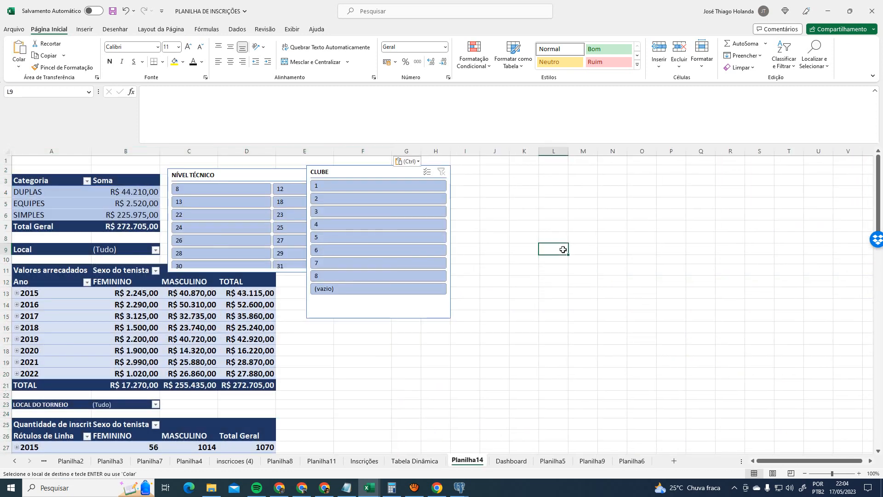
- Move the CLUBE slicer to the sheet's right edge with NÍVEL TÉCNICO below it
click(416, 461)
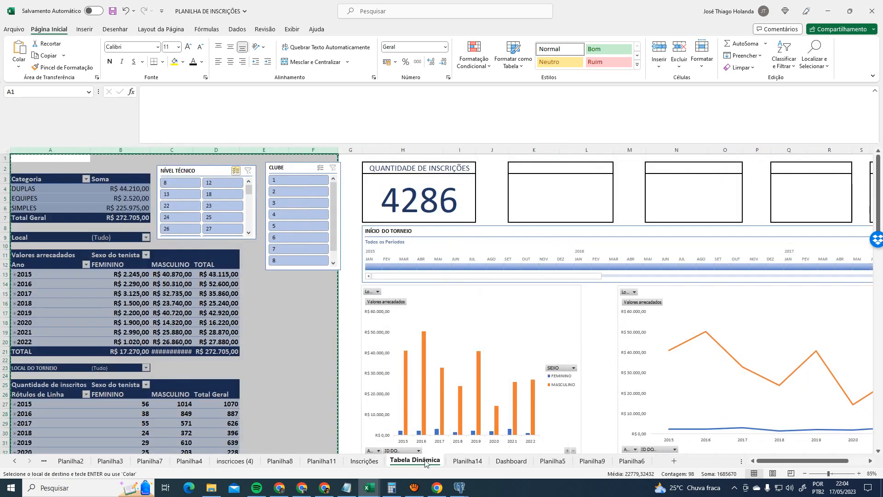
click(468, 461)
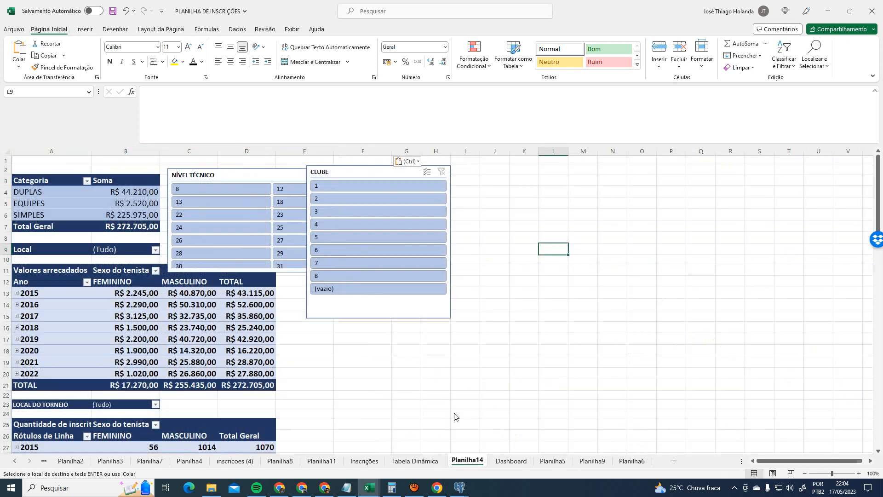
click(465, 226)
drag(370, 170, 781, 167)
drag(688, 334, 833, 322)
- Rename the new sheet tab to Consulta
double_click(474, 461)
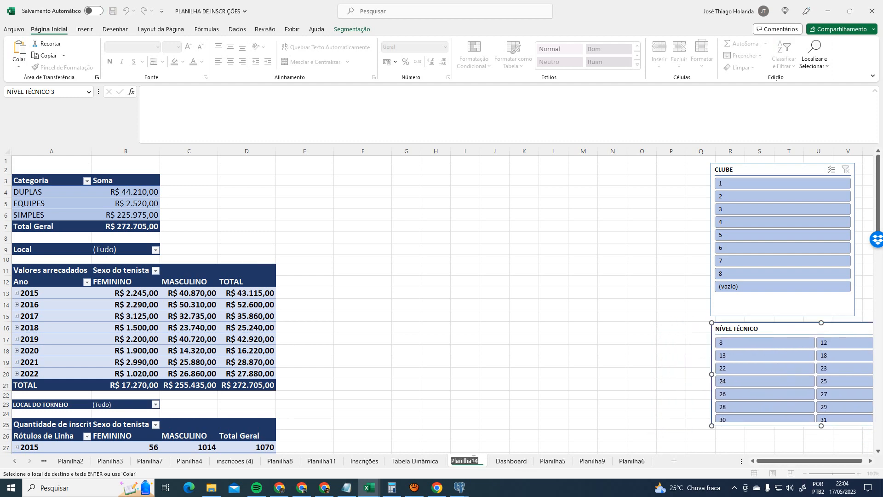
text(Consulta)
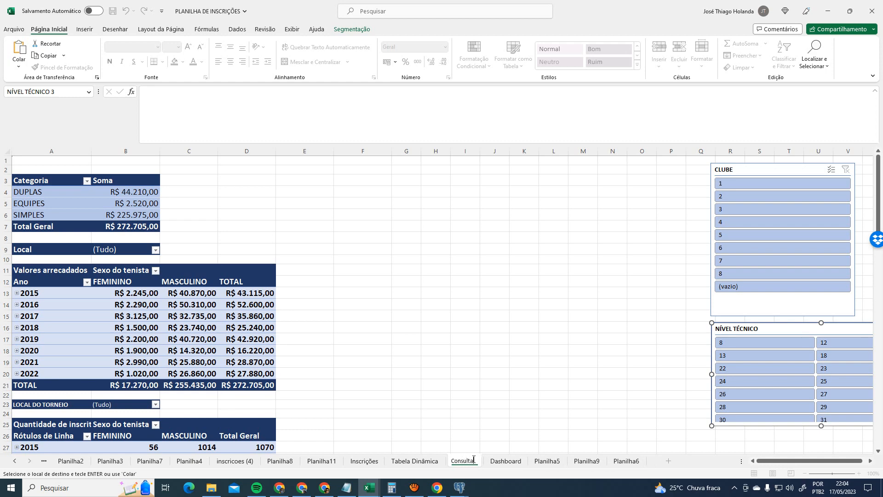
key(Return)
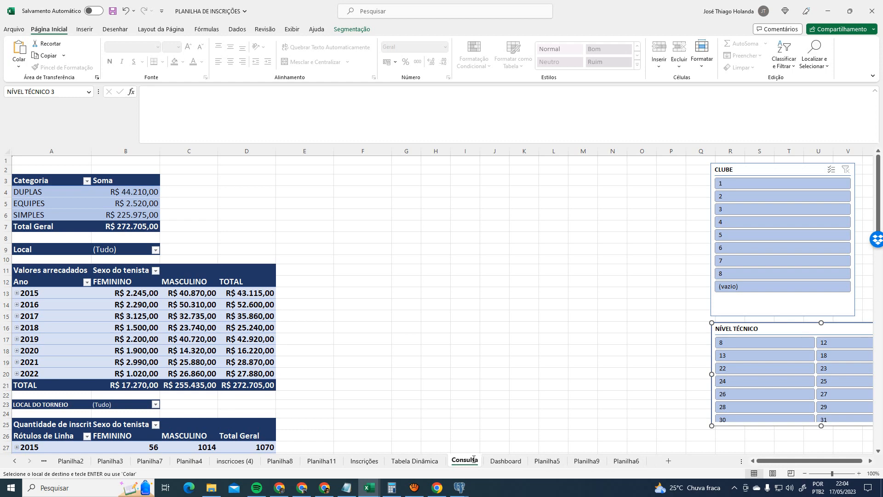
click(38, 277)
click(386, 29)
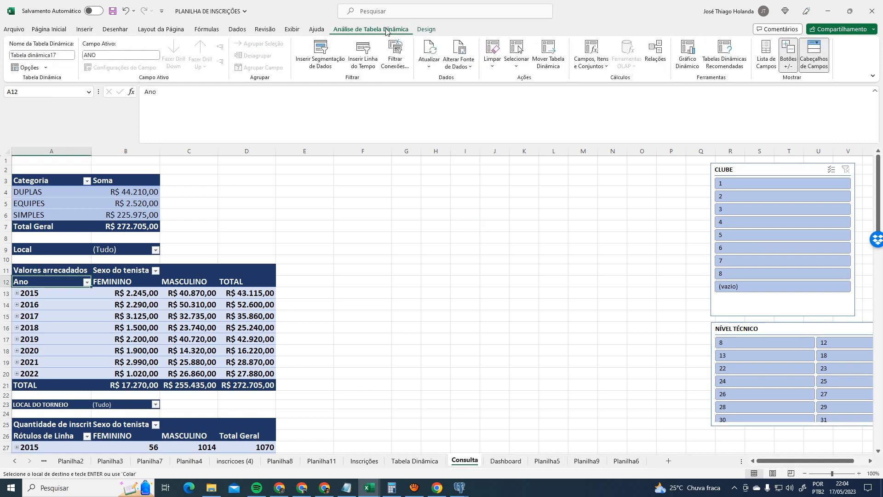
click(548, 53)
click(251, 181)
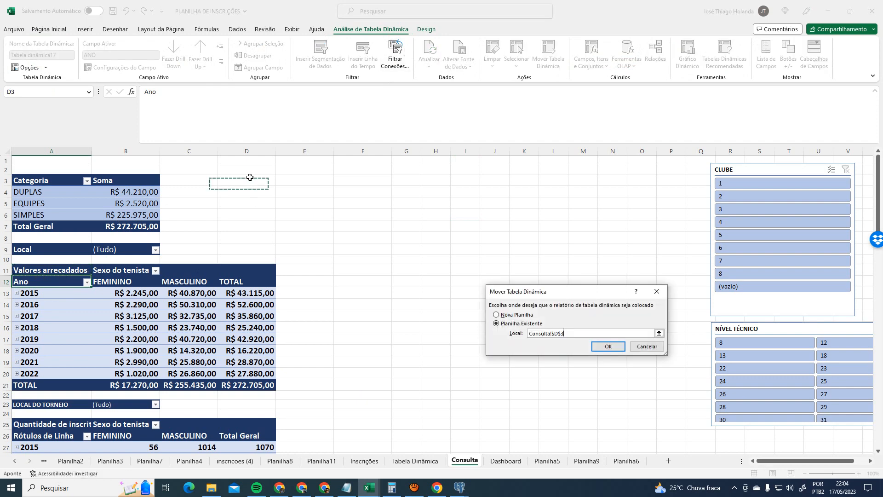
click(608, 346)
click(486, 358)
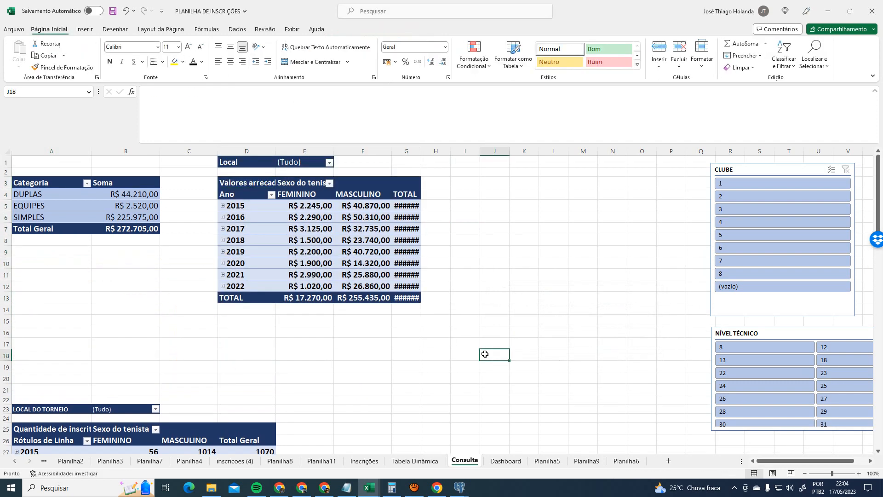
click(53, 182)
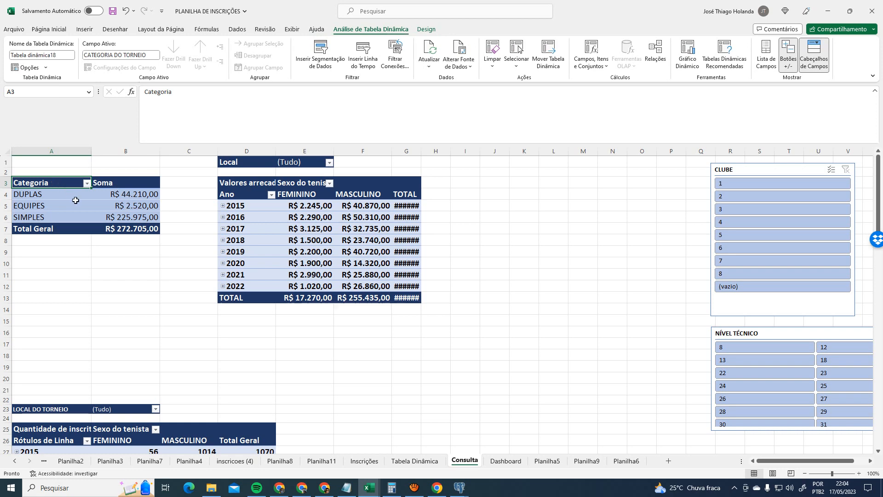
click(76, 429)
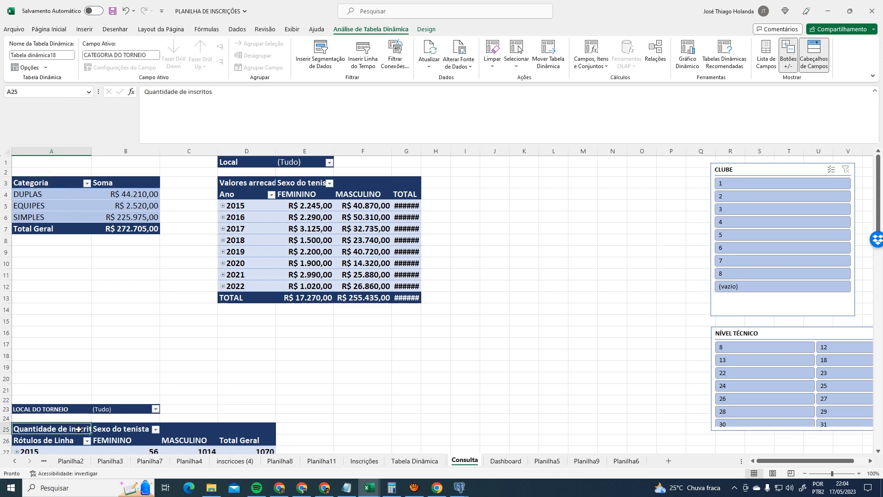
click(548, 55)
click(501, 183)
click(610, 347)
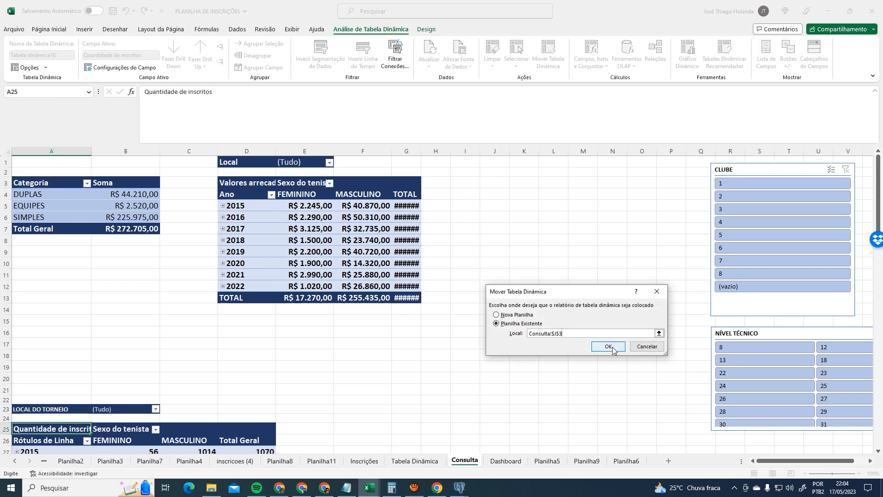
click(672, 286)
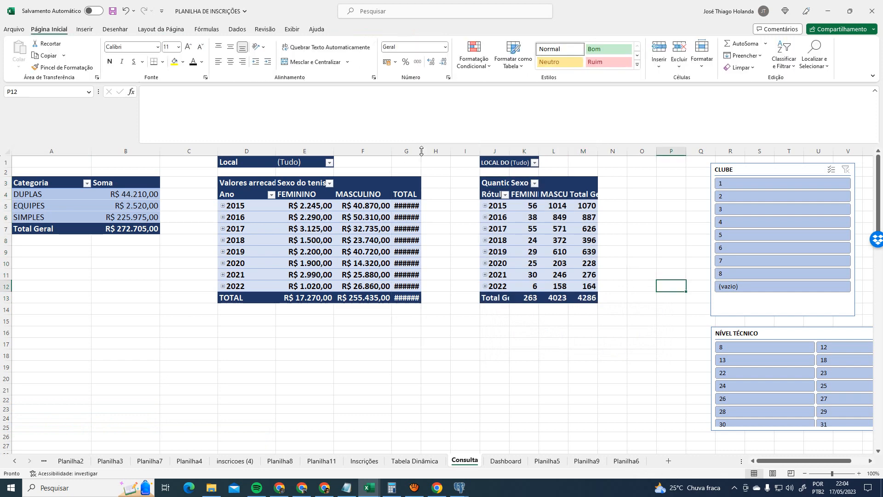
double_click(422, 151)
double_click(627, 151)
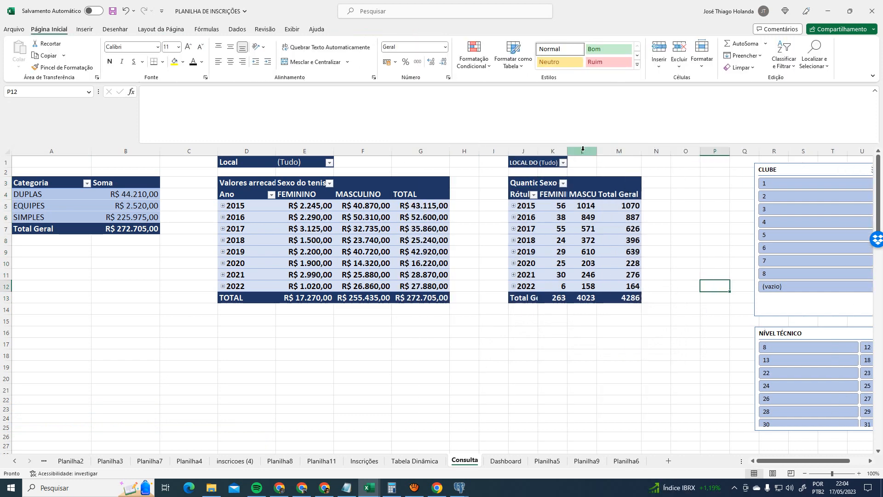
double_click(568, 151)
drag(539, 148, 539, 148)
double_click(538, 148)
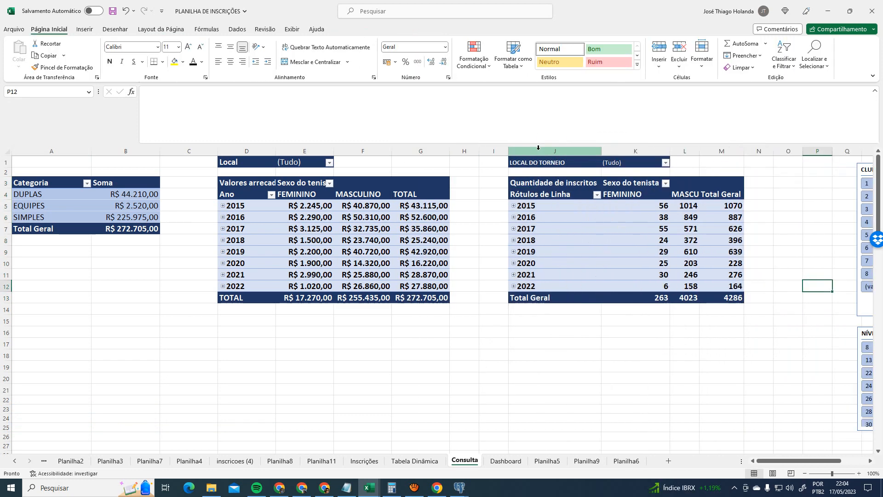
drag(159, 153, 160, 153)
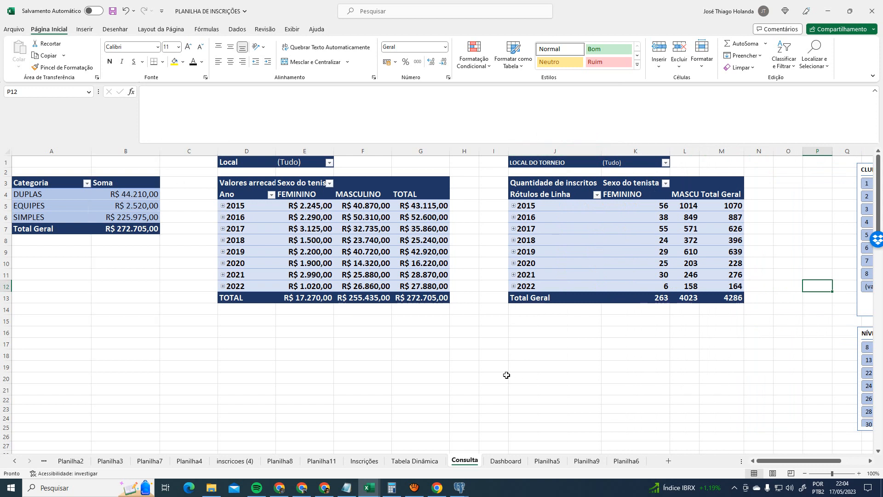
click(508, 373)
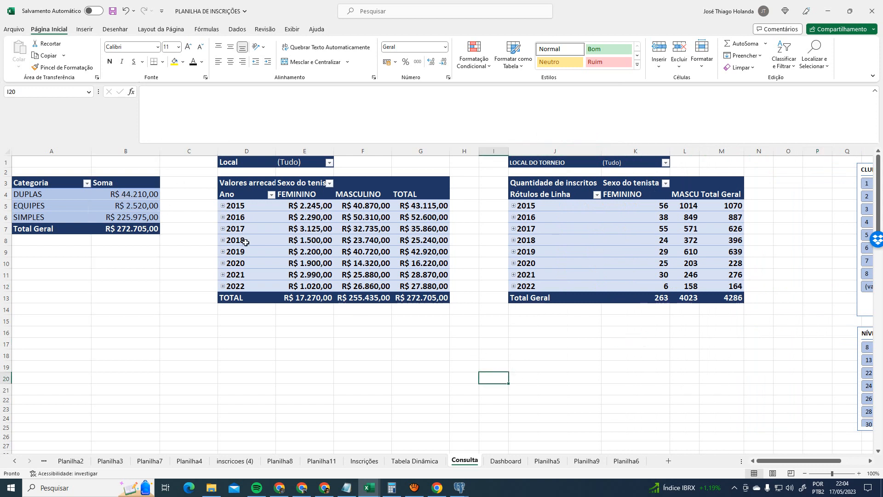
- Move the CLUBE and NÍVEL TÉCNICO slicers left and review CLUBE's report connections unchanged
drag(864, 164, 780, 164)
drag(868, 332, 784, 329)
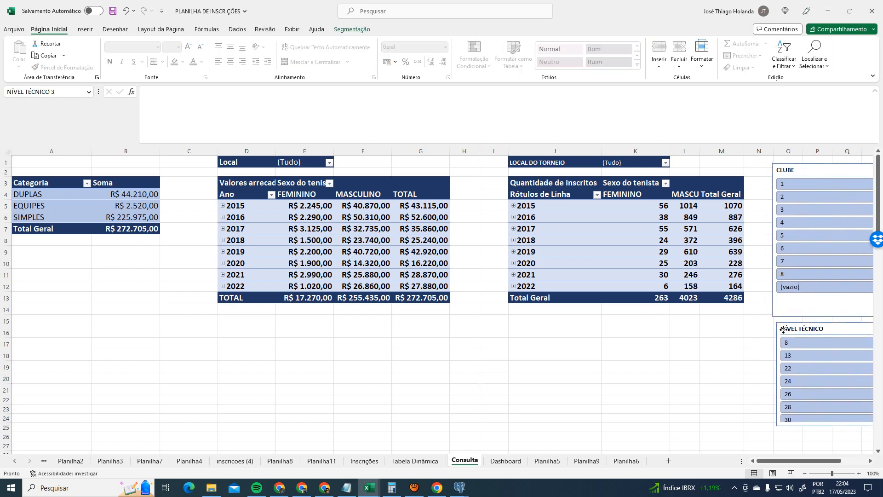
click(801, 175)
click(352, 29)
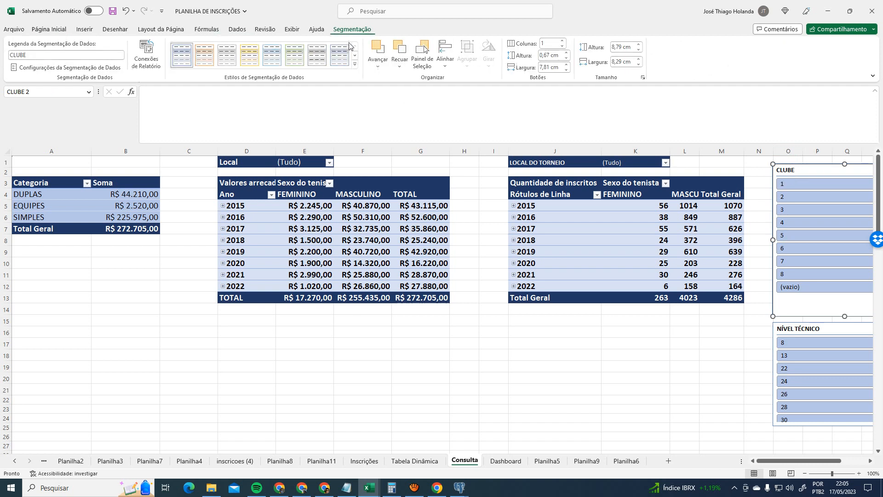
click(147, 55)
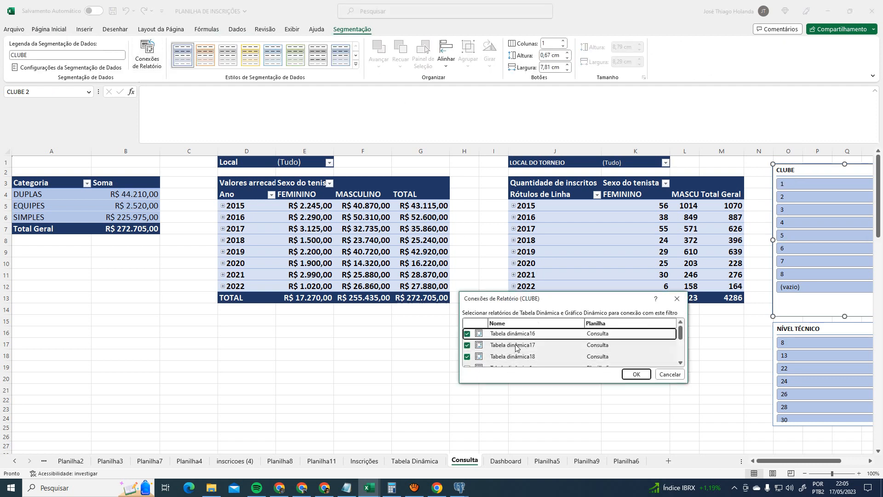
scroll(541, 345, down, 2)
scroll(541, 345, up, 2)
click(681, 374)
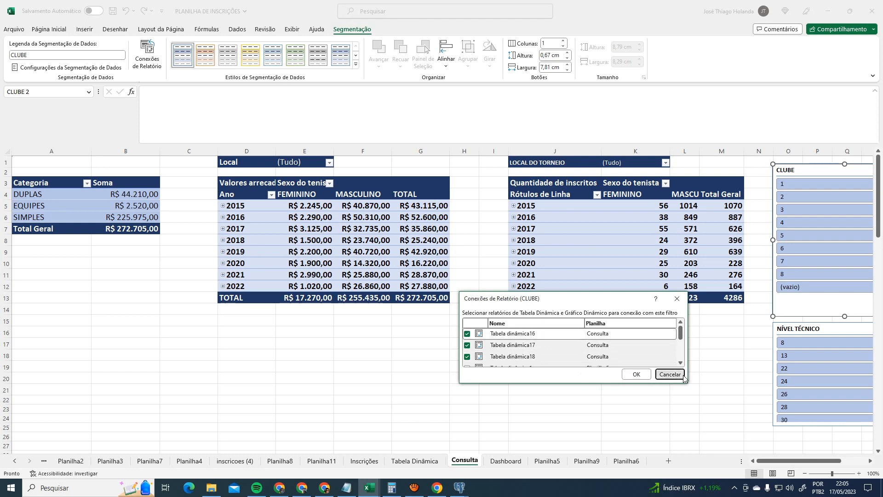
- Inspect the Quantidade de inscritos and Valores arrecadados pivot tables
click(556, 185)
click(371, 29)
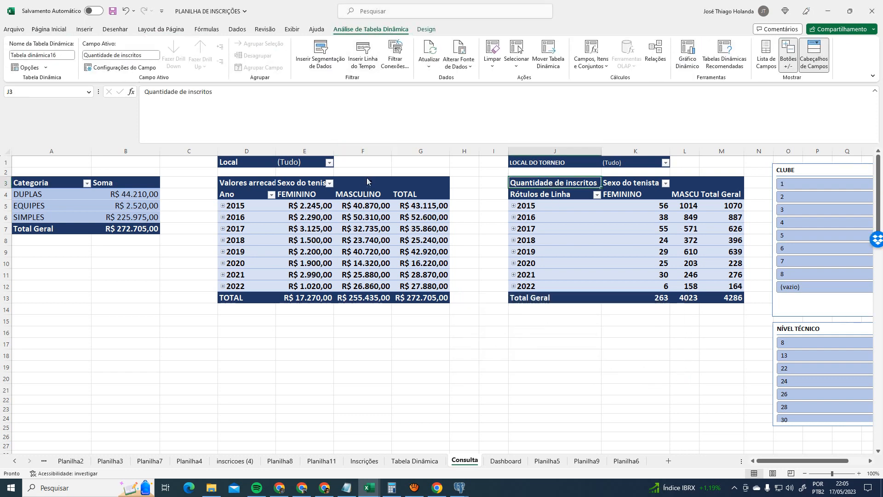
click(363, 193)
click(108, 194)
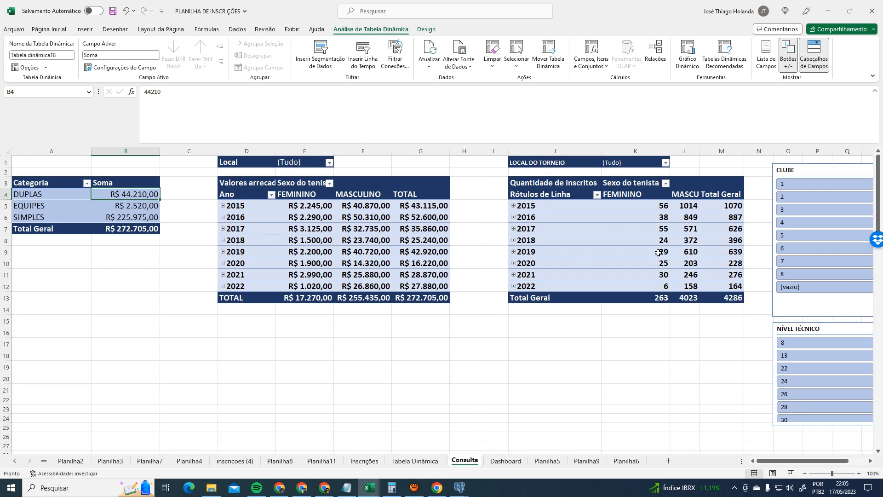
- Review and confirm the NÍVEL TÉCNICO slicer's pivot table report connections
click(818, 329)
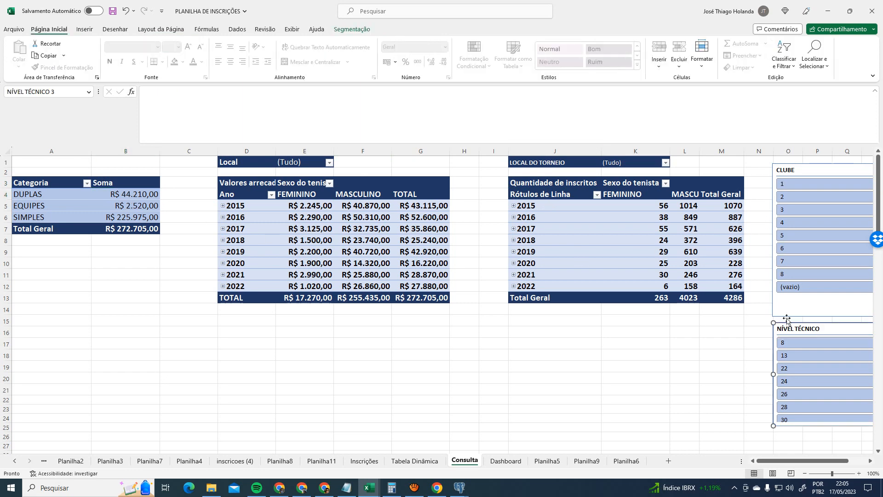
click(352, 29)
click(147, 57)
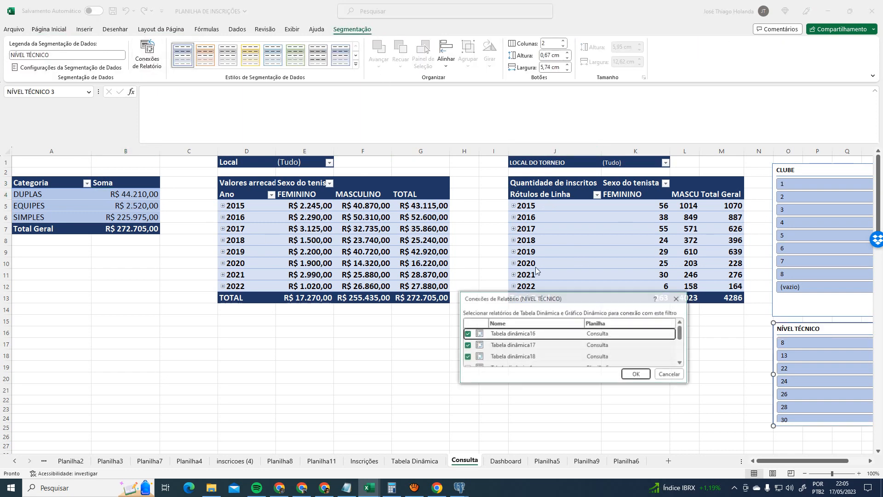
click(636, 374)
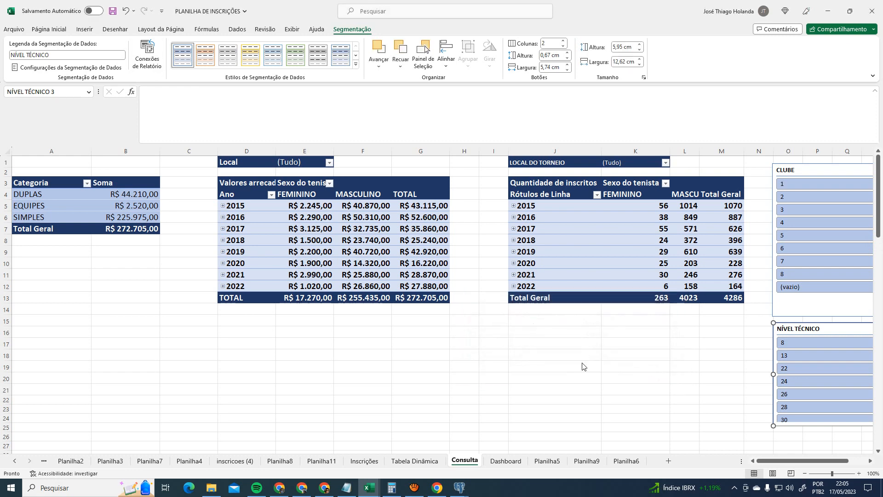
drag(785, 462, 720, 465)
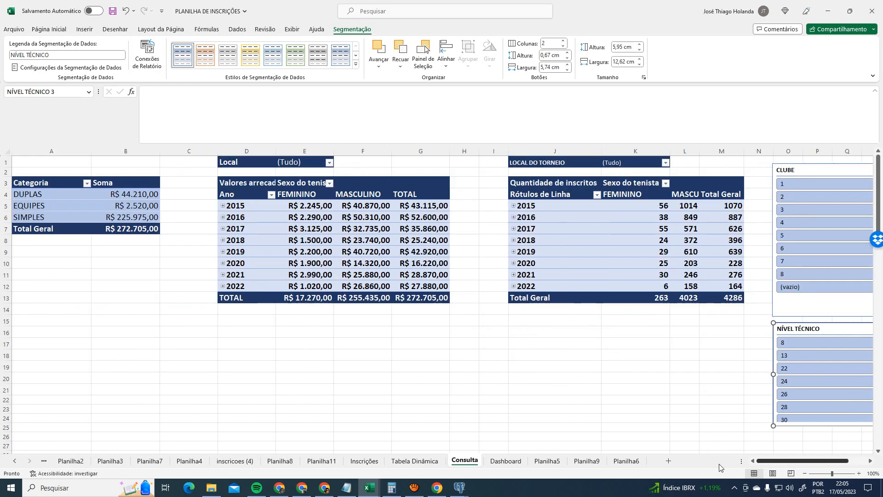
click(645, 354)
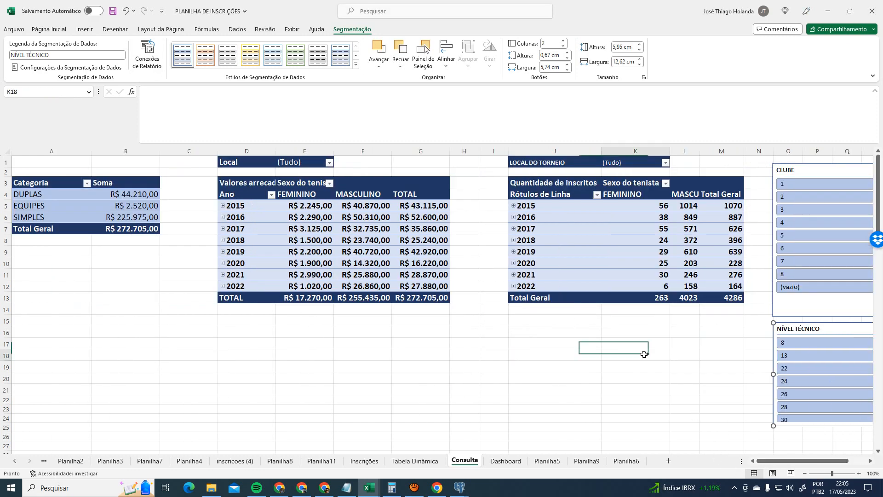
- Hide the gridlines on the Consulta sheet
click(292, 29)
click(351, 63)
click(492, 341)
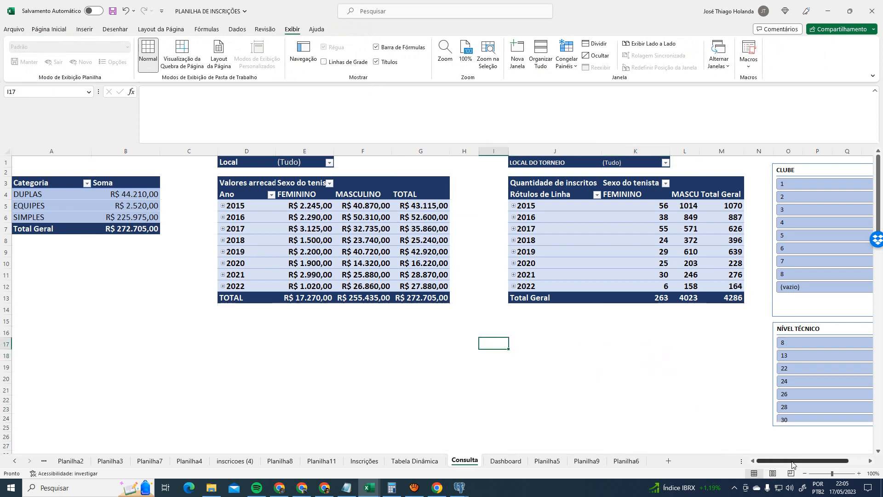
- Place the NÍVEL TÉCNICO slicer beside CLUBE, then go to the Dashboard sheet
drag(803, 461, 822, 460)
drag(756, 336, 814, 167)
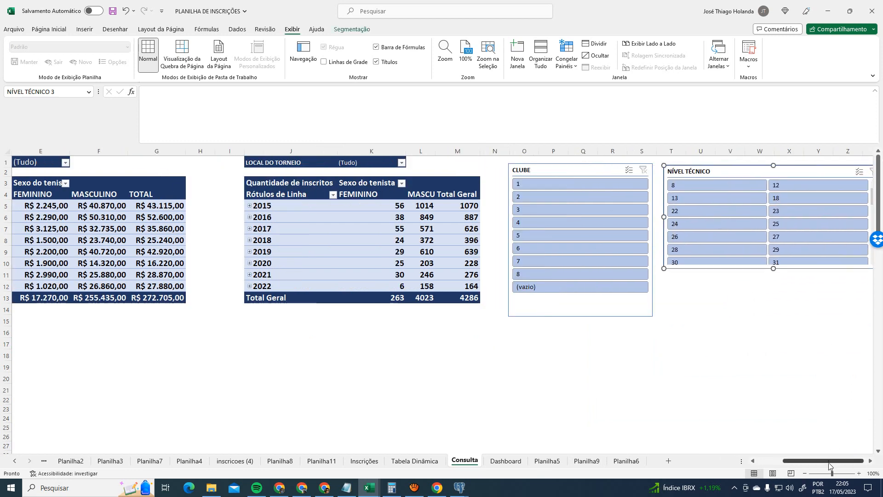
drag(831, 461, 762, 464)
click(589, 388)
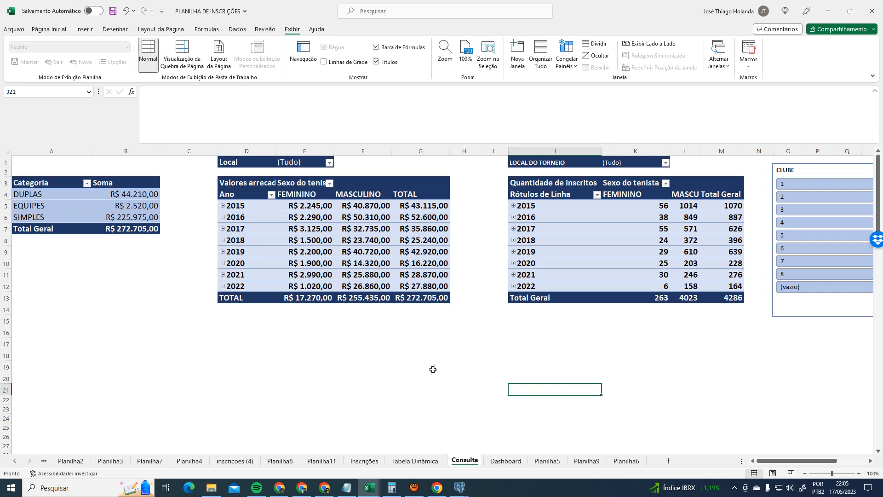
click(506, 462)
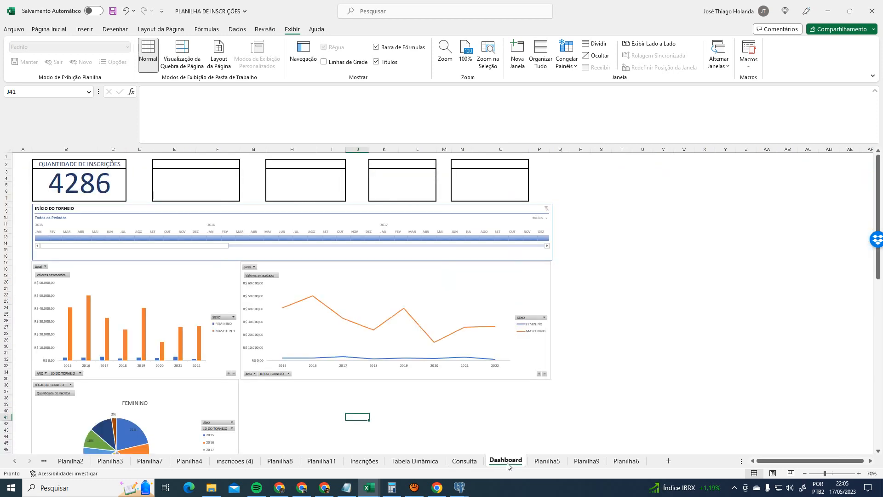
- Filter the Consulta values pivot table's Local field to Centro Tenístico Paraibano
click(465, 461)
click(386, 184)
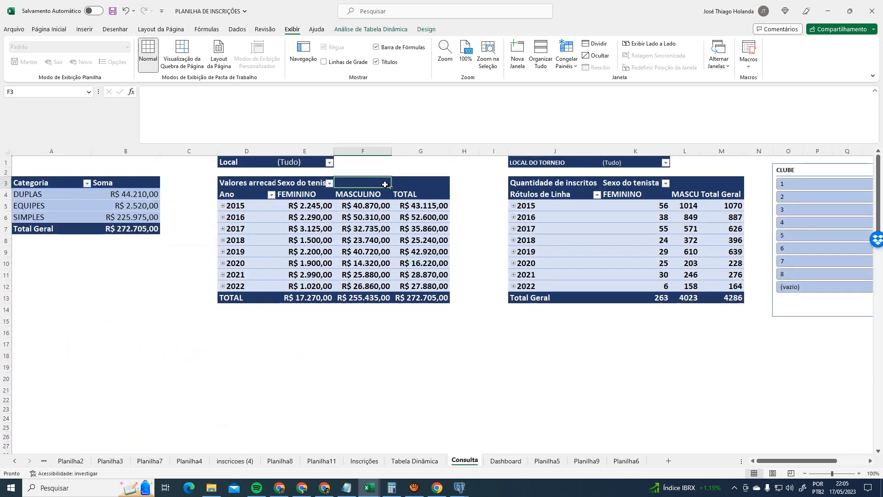
click(328, 163)
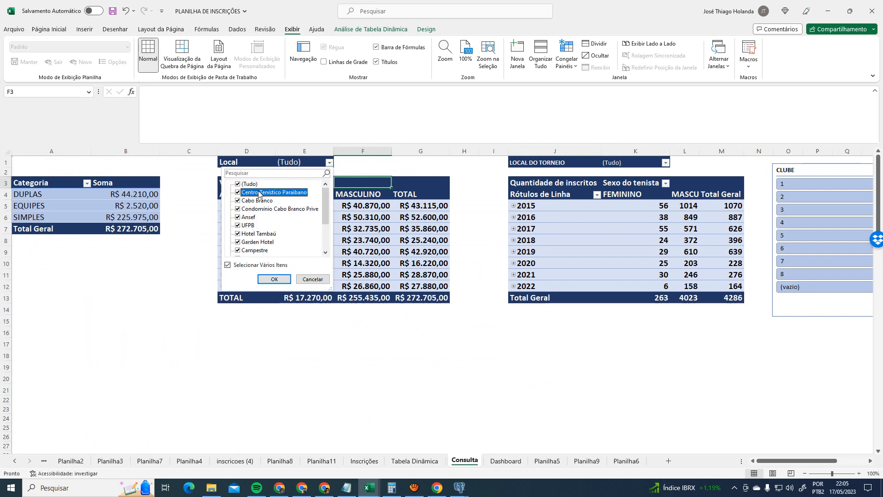
click(238, 185)
click(238, 192)
click(274, 279)
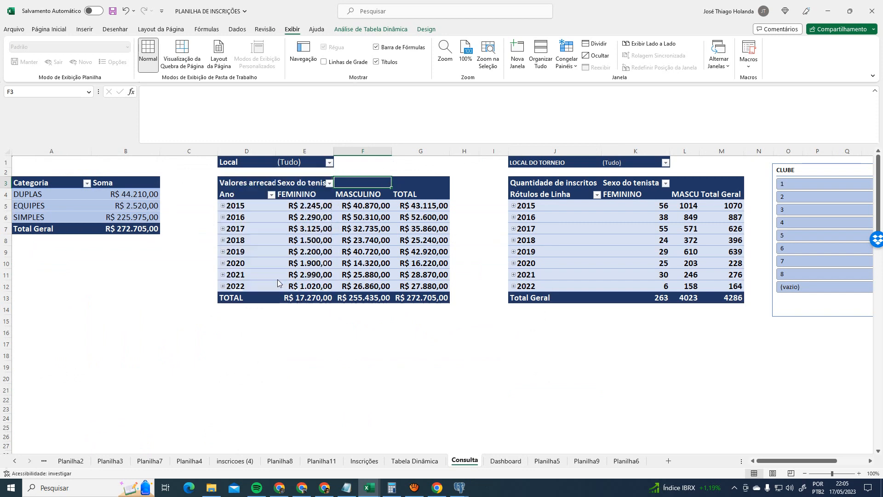
click(518, 460)
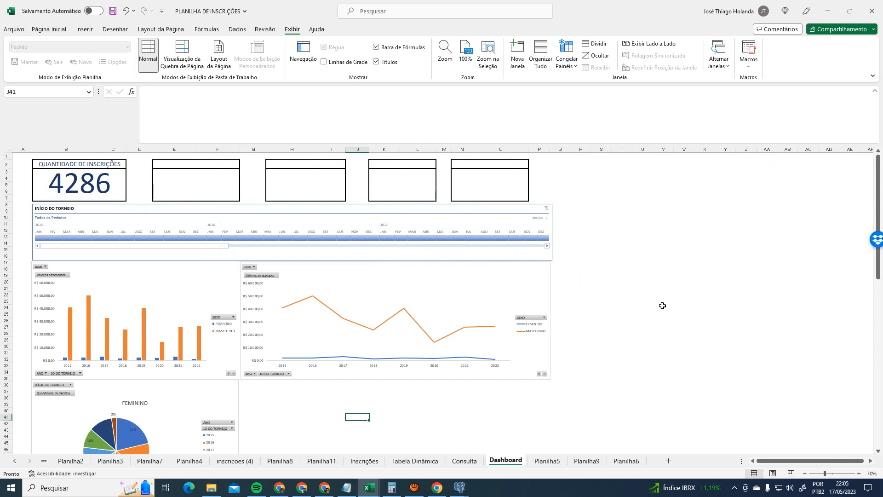
click(465, 462)
click(502, 461)
- Link the INÍCIO DO TORNEIO timeline to Tabela dinâmica16, 17 and 18
click(99, 206)
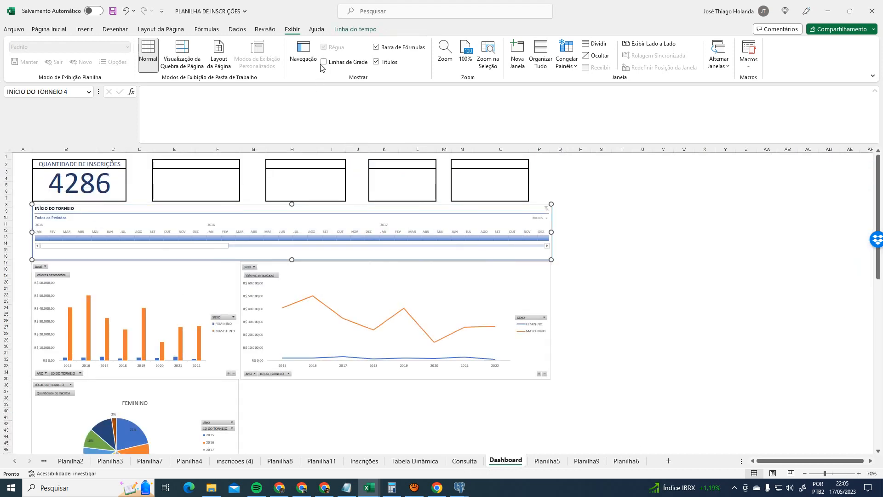
click(355, 29)
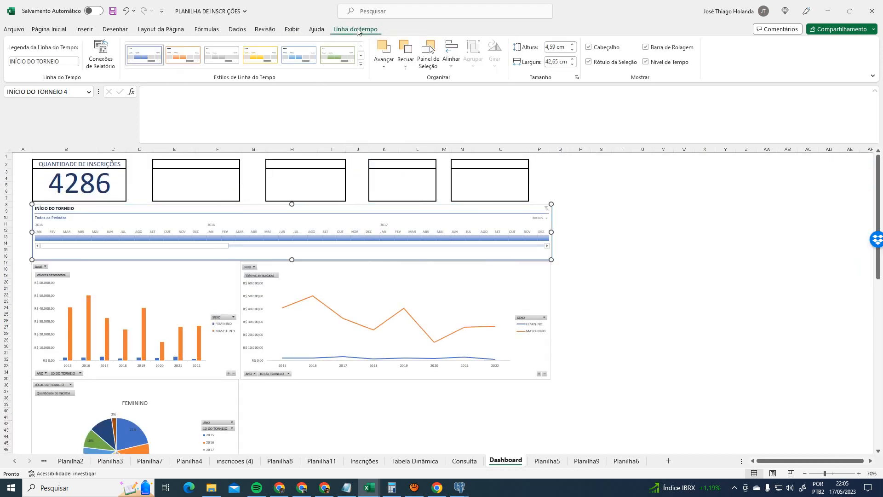
click(105, 65)
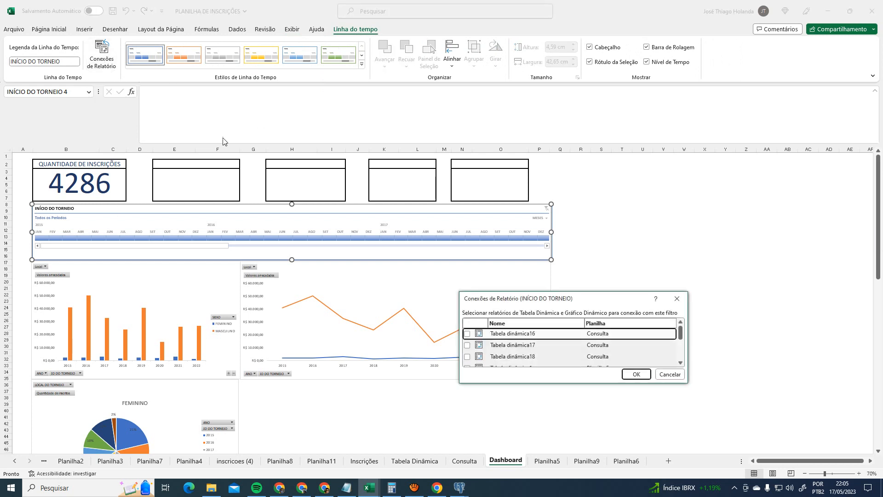
click(467, 333)
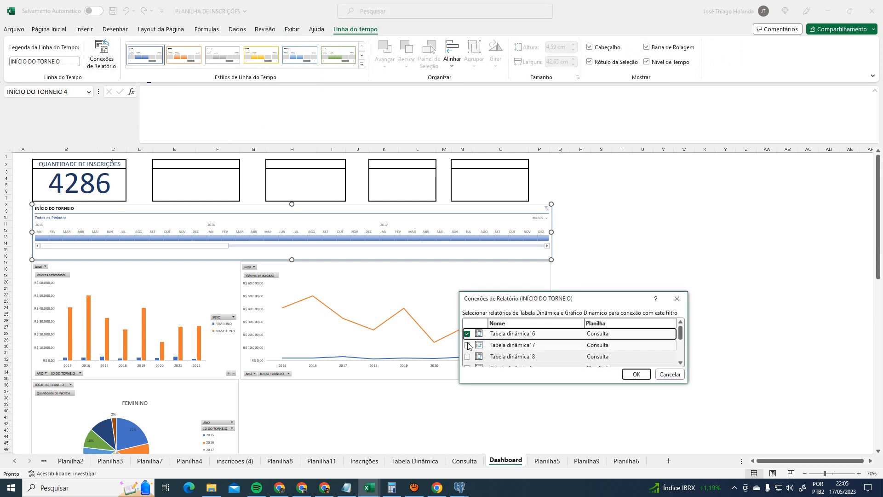
click(467, 345)
click(467, 356)
scroll(675, 361, down, 1)
scroll(675, 360, down, 2)
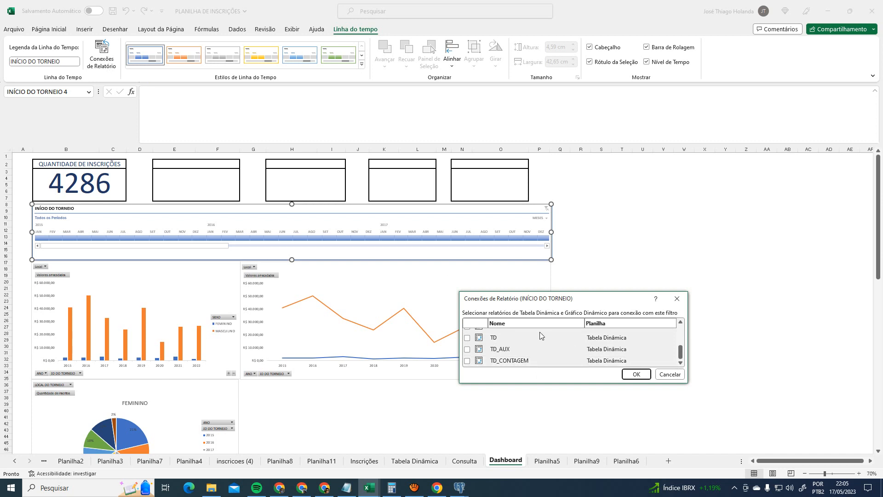
scroll(675, 360, up, 3)
click(636, 374)
- Check the bar pivot chart's filter connections and source data without changing them
click(208, 279)
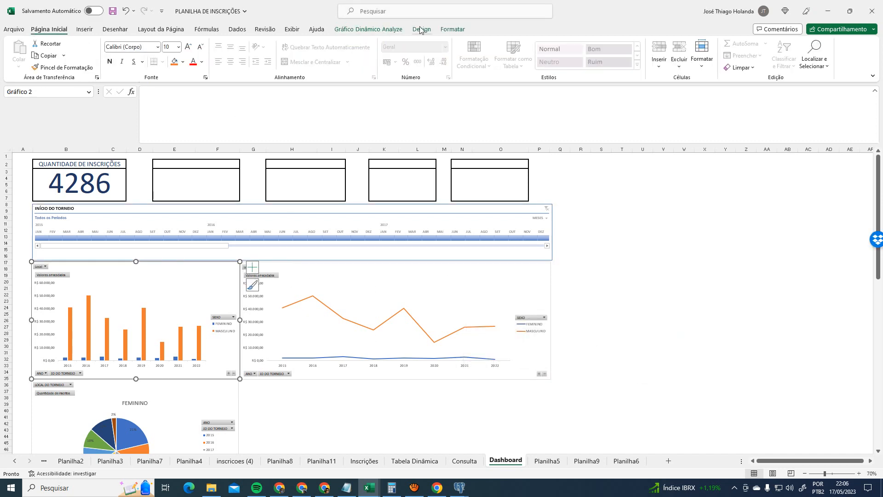
click(368, 29)
click(354, 55)
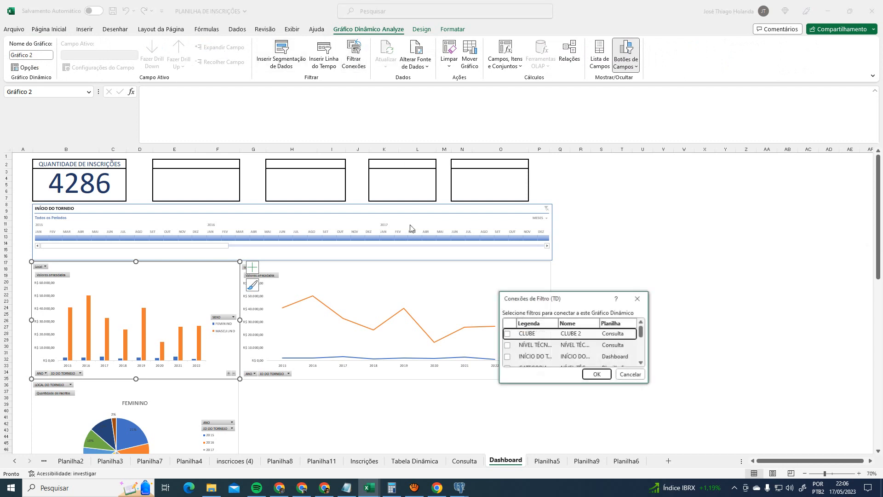
scroll(547, 354, down, 2)
scroll(547, 354, up, 4)
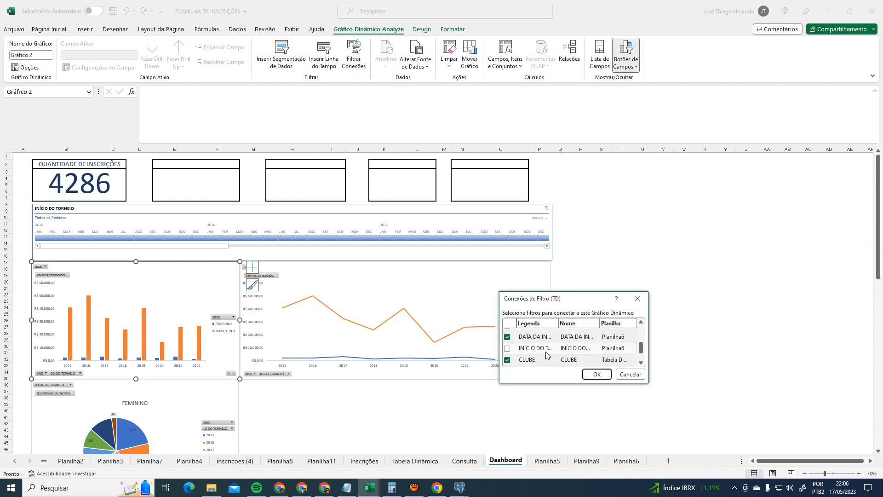
click(604, 376)
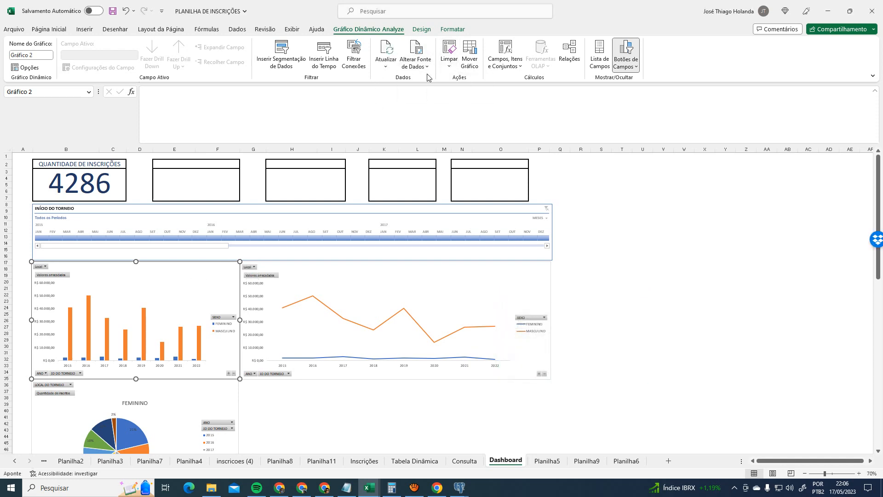
click(416, 60)
click(647, 360)
click(555, 449)
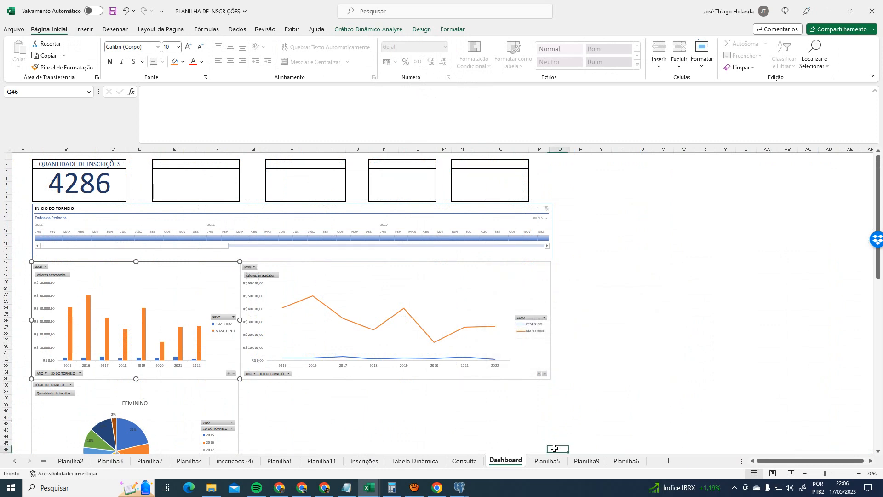
click(134, 276)
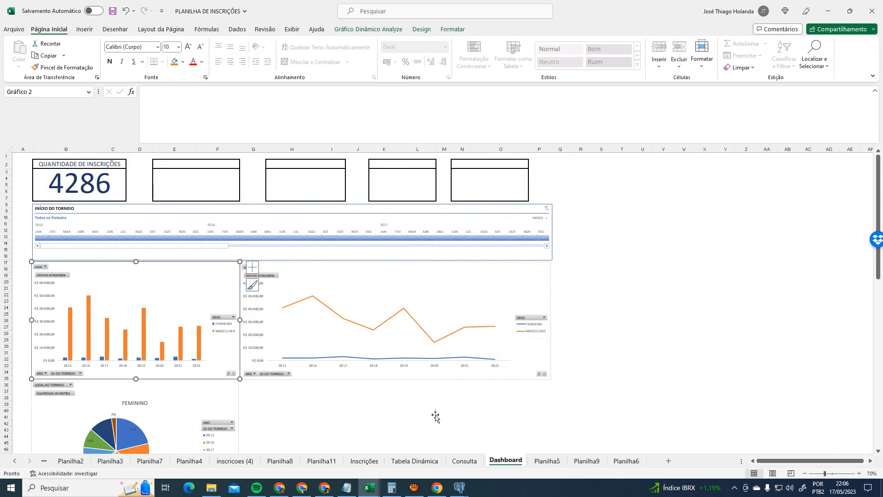
click(464, 461)
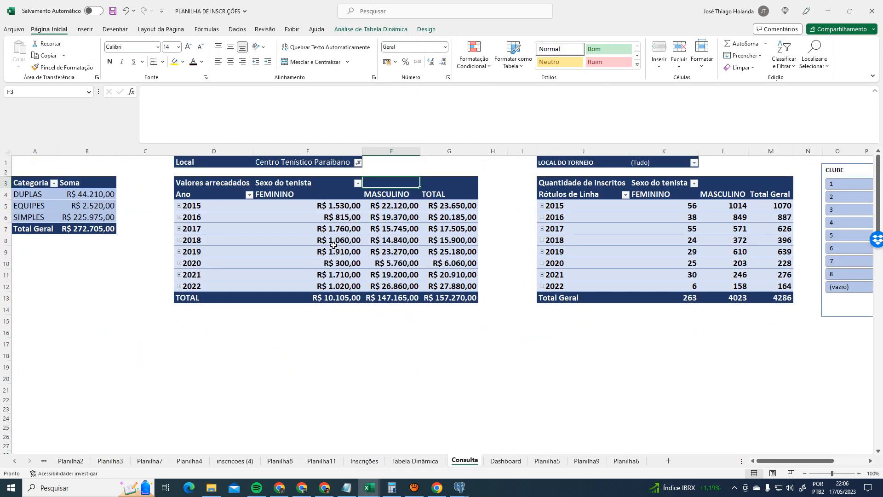
- Verify Tabela dinâmica17 is linked to CLUBE 2, NÍVEL TÉCNICO 3 and INÍCIO DO TORNEIO 4
click(339, 185)
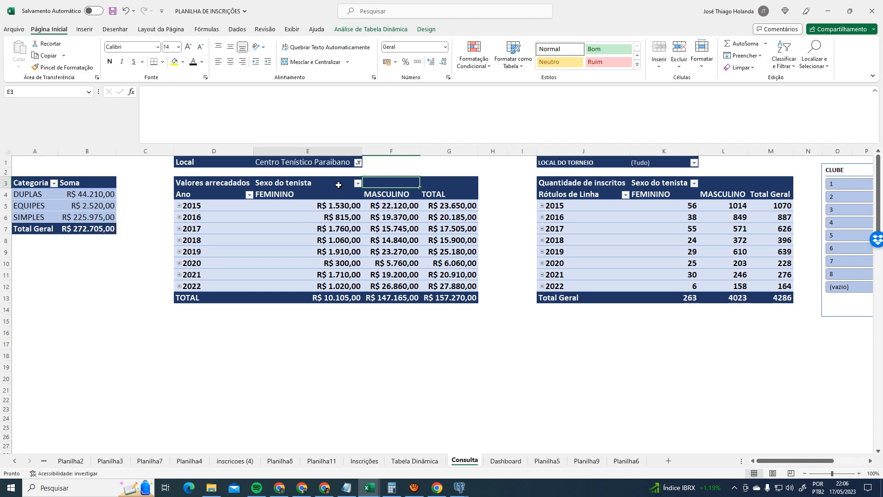
click(365, 32)
click(395, 60)
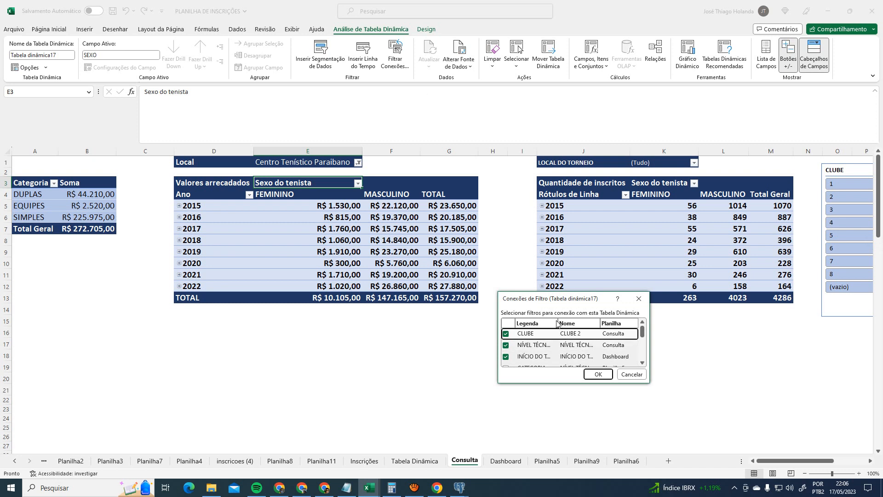
drag(649, 383, 832, 457)
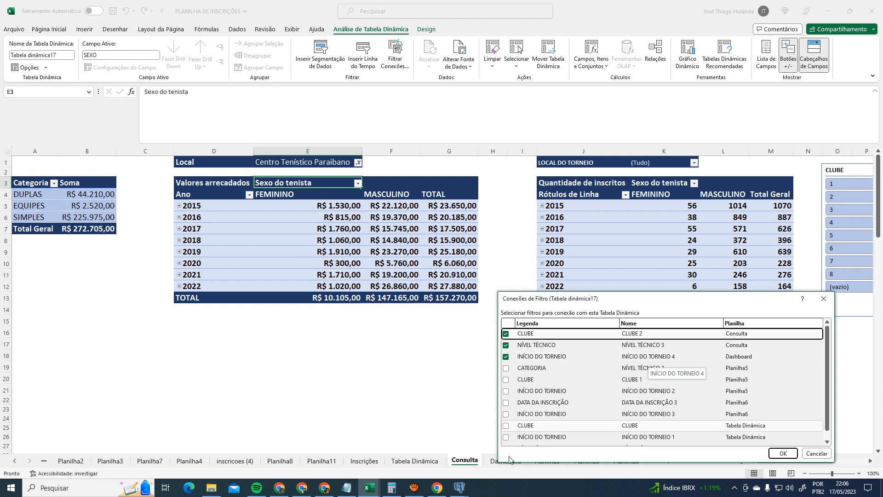
click(784, 453)
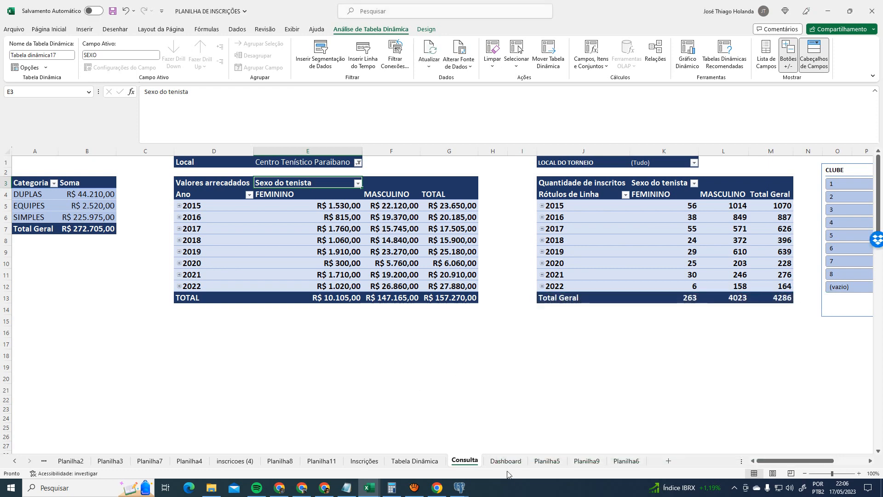
click(505, 460)
click(174, 283)
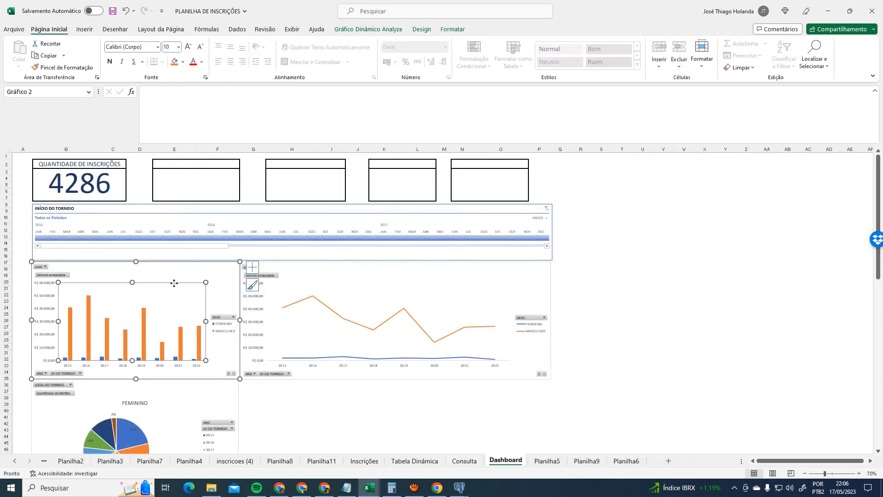
click(205, 267)
scroll(543, 330, down, 4)
scroll(515, 336, up, 4)
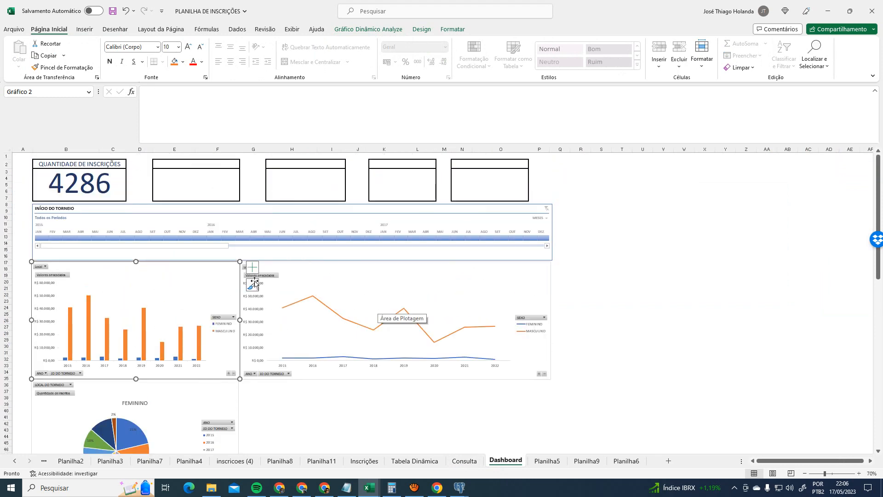
click(389, 277)
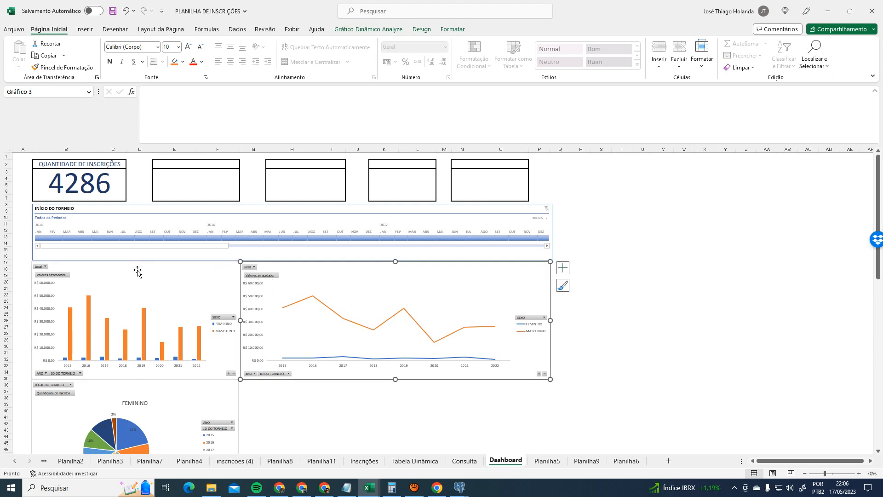
click(159, 277)
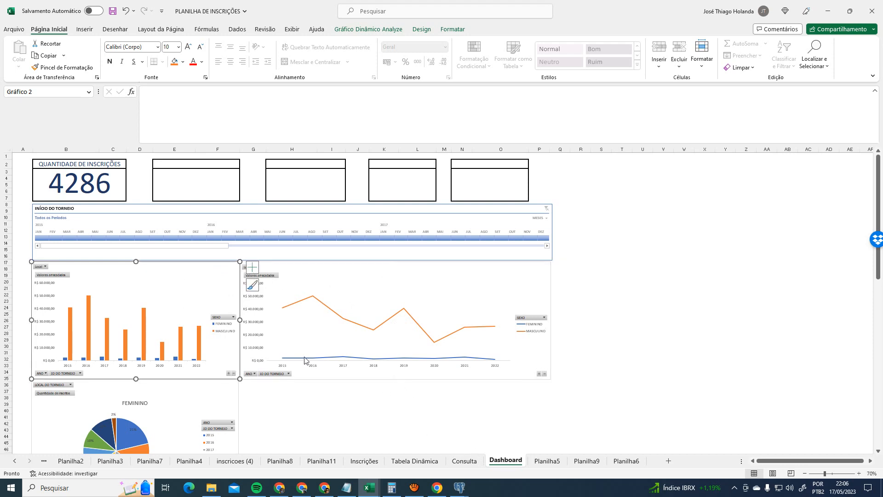
click(213, 407)
click(339, 301)
click(179, 301)
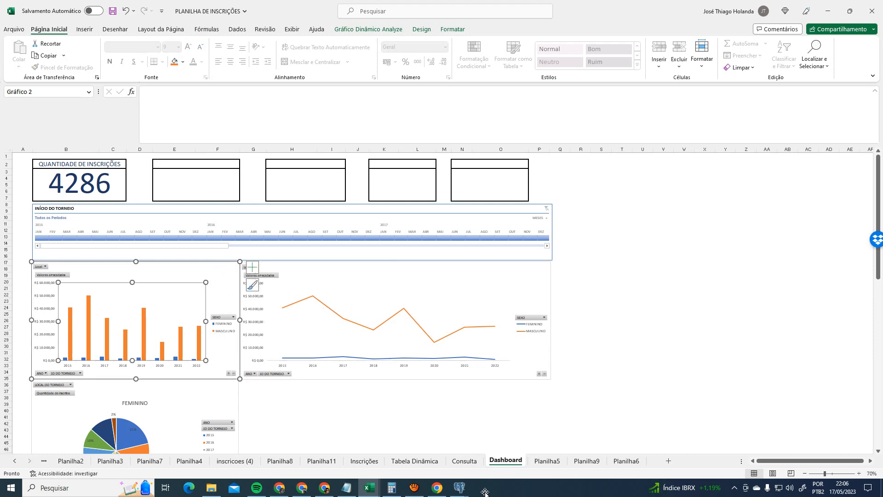
click(464, 461)
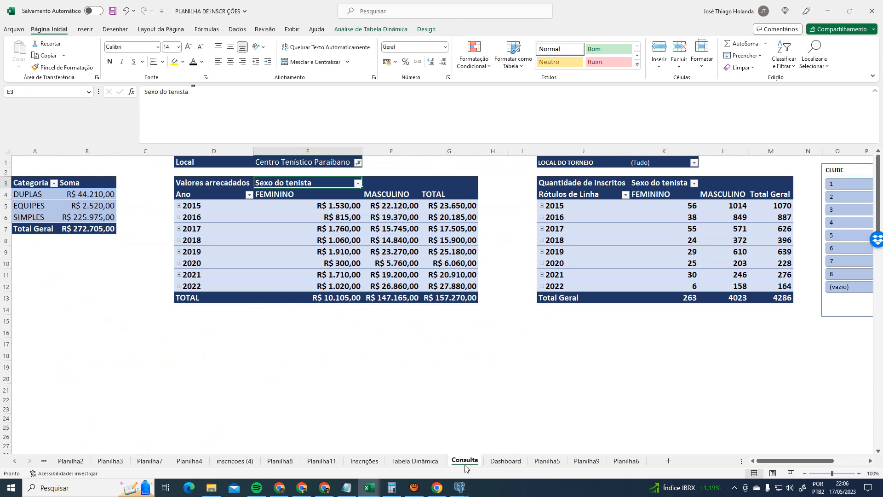
click(210, 194)
click(371, 29)
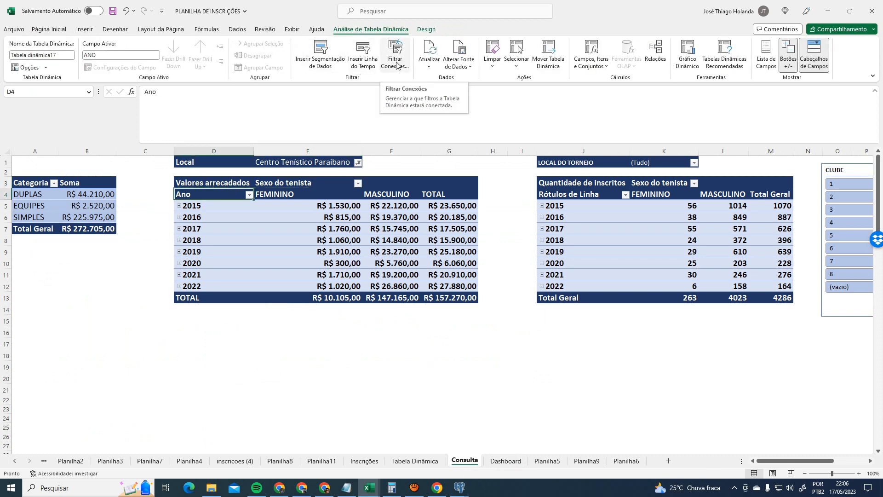
click(329, 65)
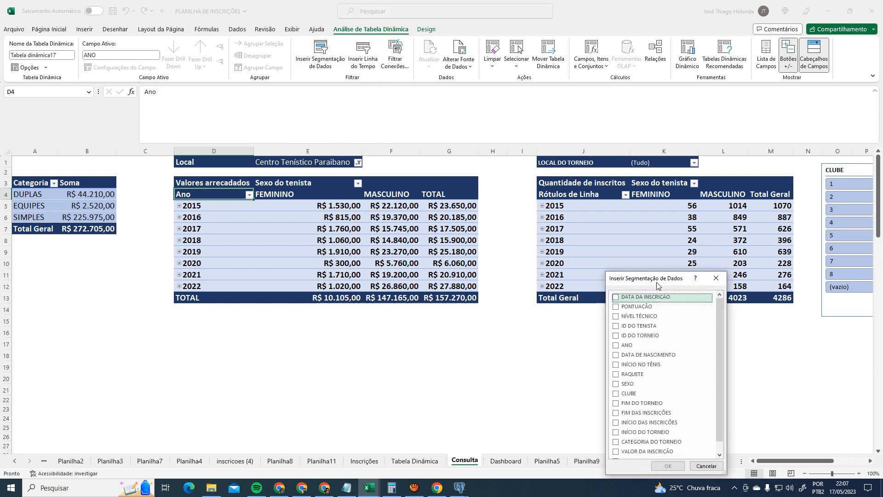
click(717, 278)
click(506, 464)
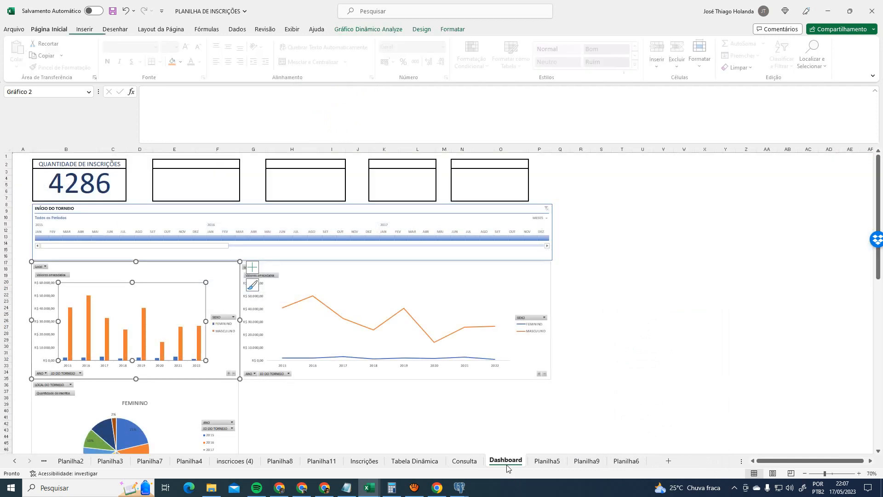
click(465, 461)
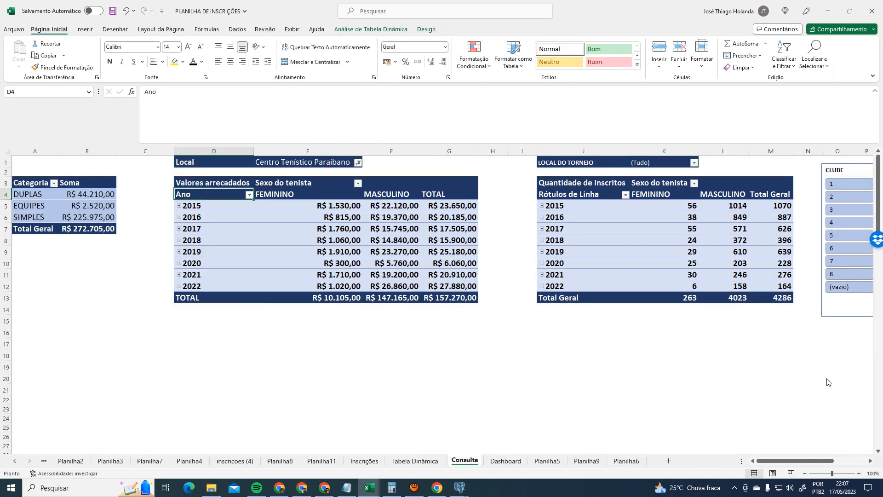
drag(796, 464, 825, 465)
click(567, 167)
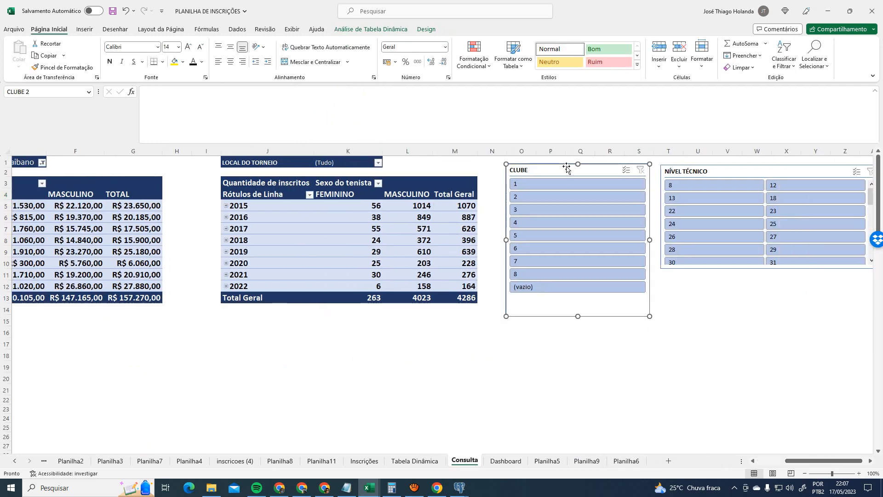
click(352, 29)
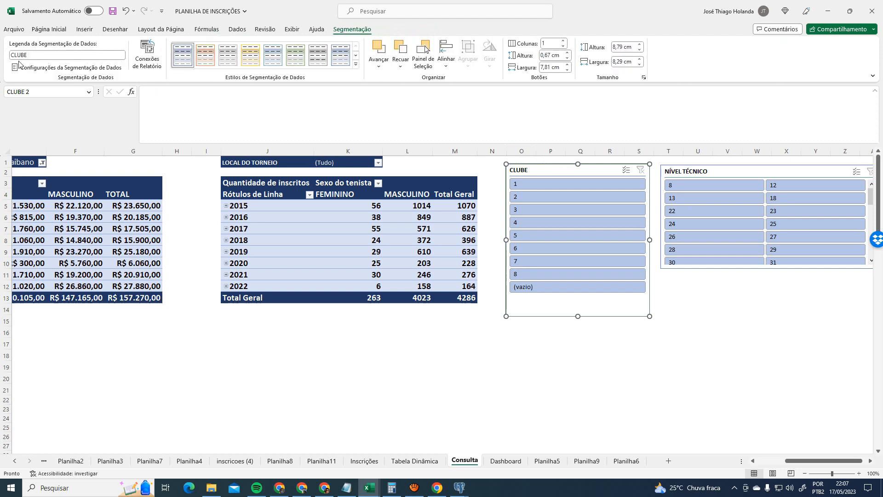
click(136, 182)
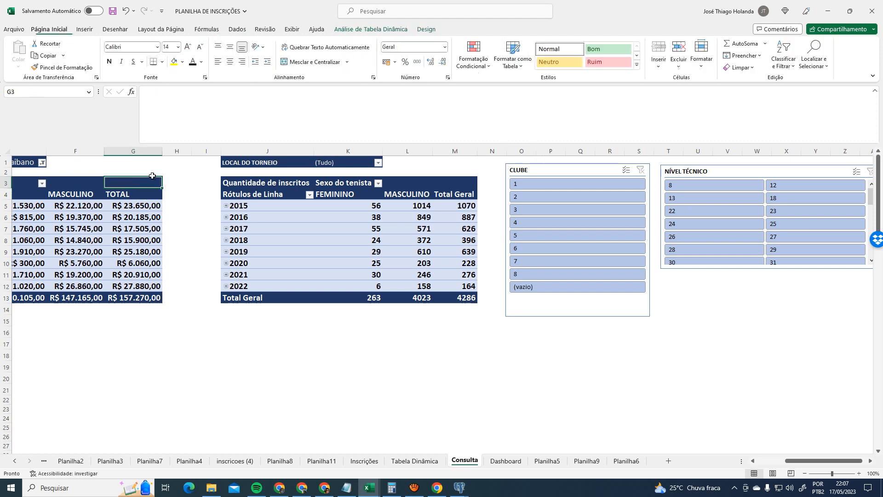
- Review the revenue pivot table's filter connections, enlarging the dialog to read every name
click(371, 29)
click(394, 63)
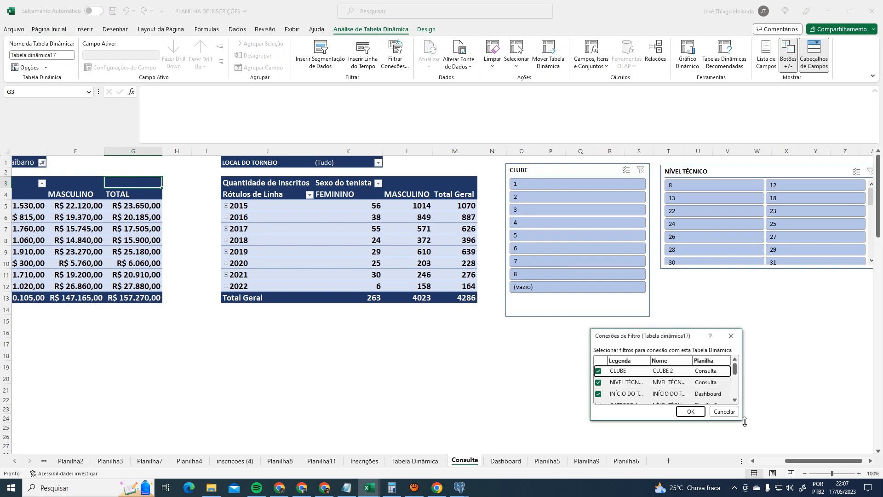
drag(742, 420, 859, 496)
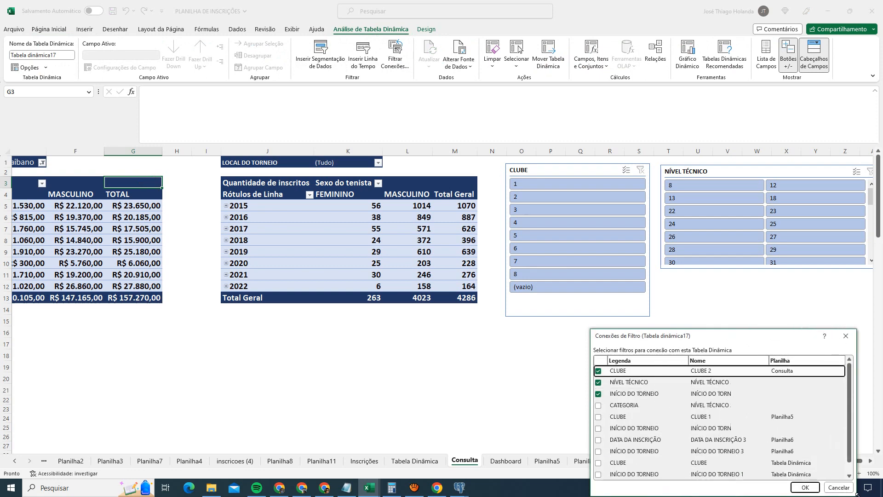
drag(732, 340, 516, 199)
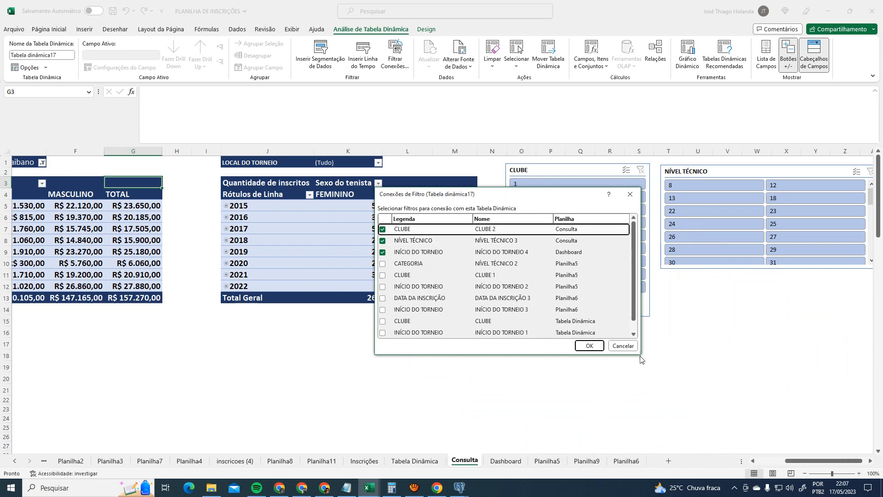
drag(641, 355, 717, 414)
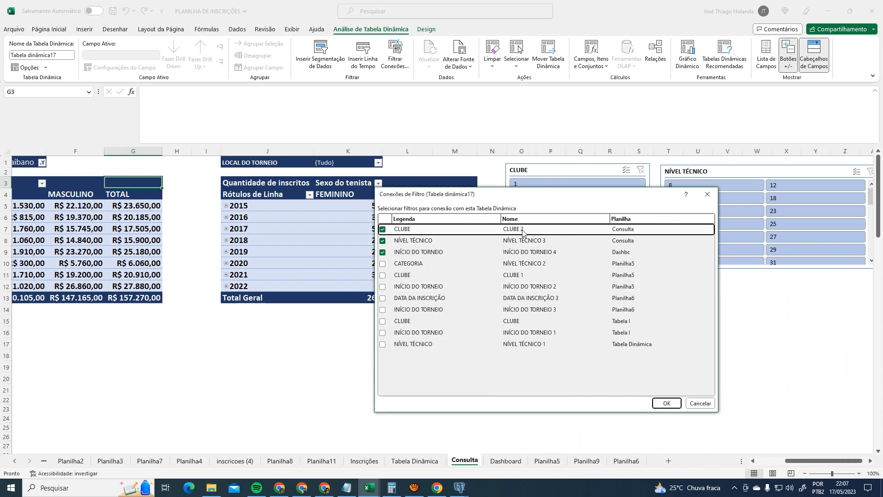
click(667, 403)
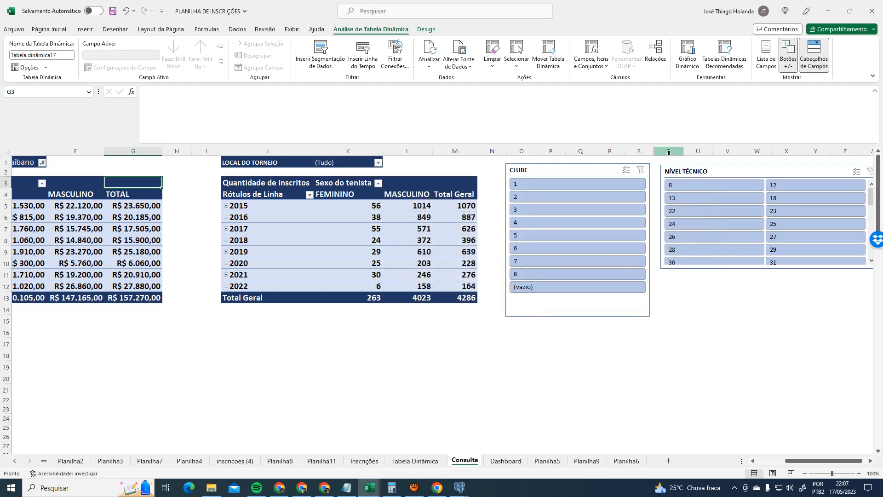
- Recheck the revenue pivot table's connections from cell G3, confirming all three filters
click(685, 170)
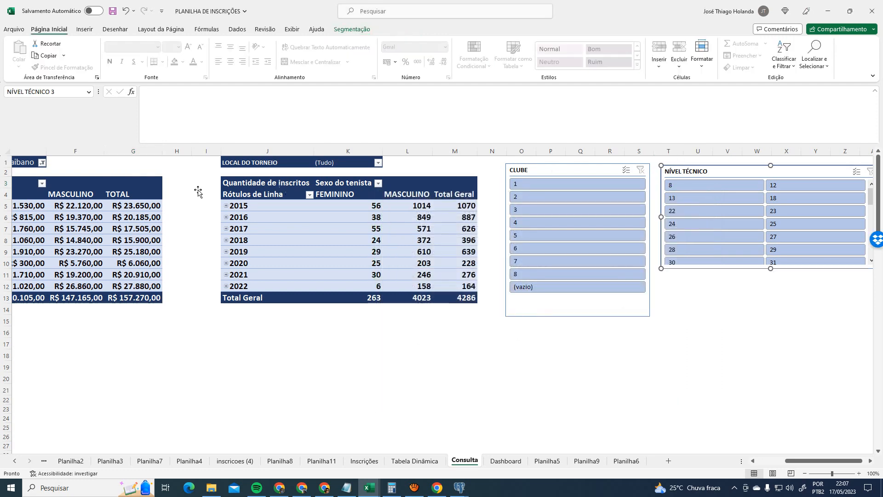
click(250, 189)
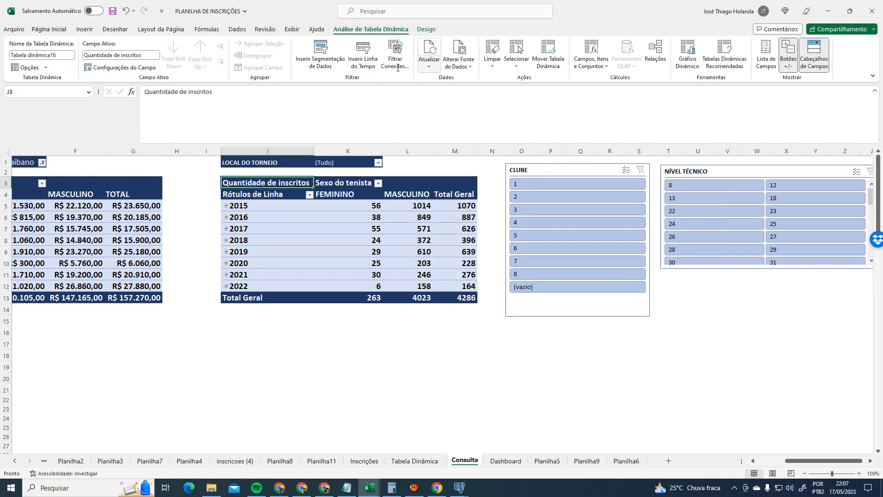
click(114, 182)
click(396, 55)
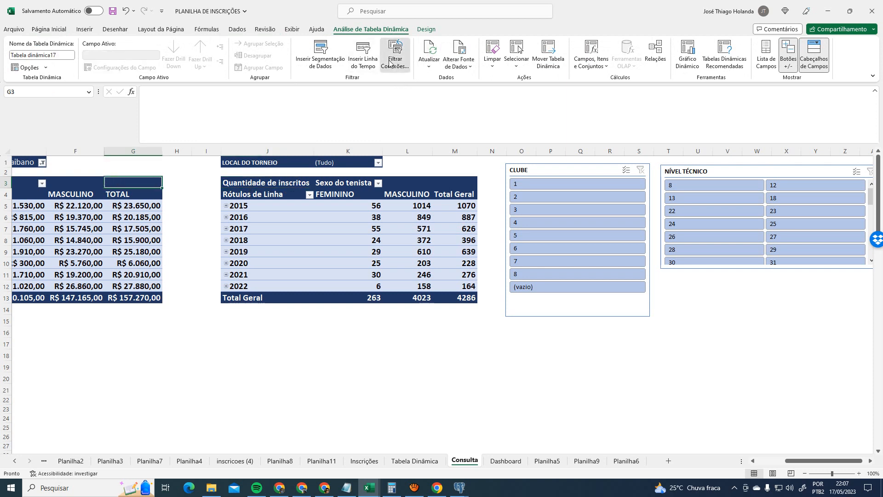
drag(622, 341, 785, 453)
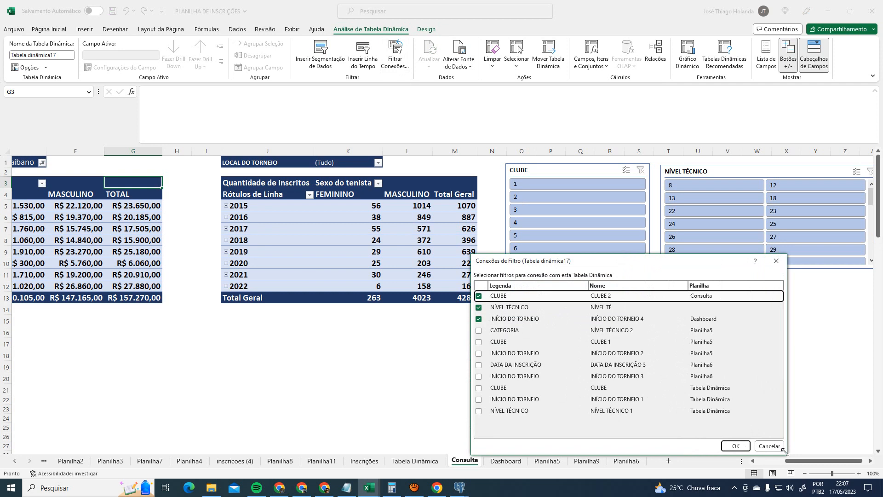
drag(785, 451, 845, 480)
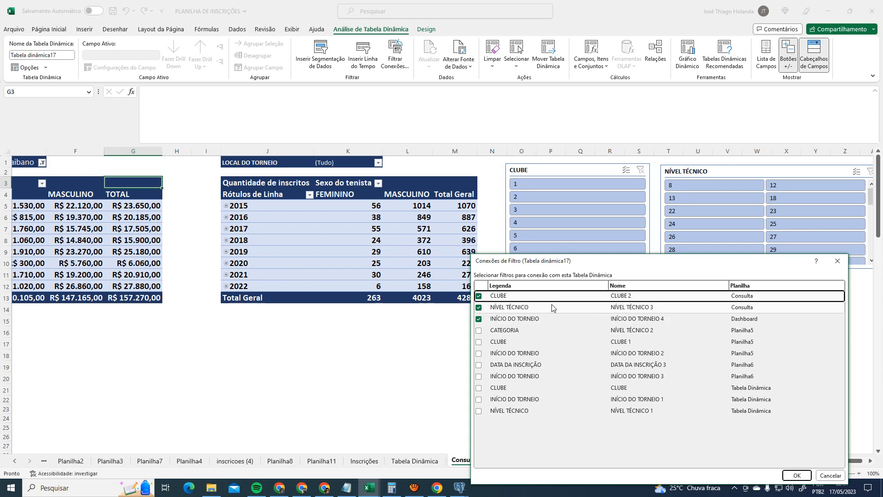
click(797, 475)
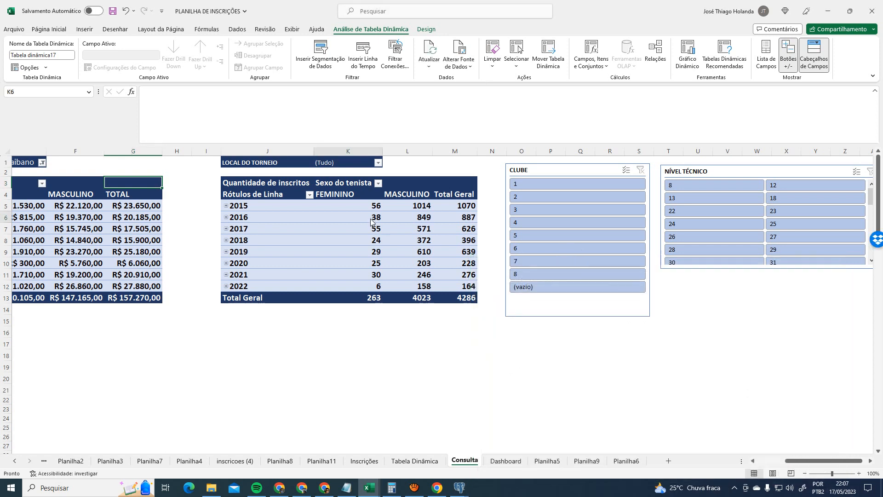
- Confirm Tabela dinâmica16 links to CLUBE 2, NÍVEL TÉCNICO 3 and INÍCIO DO TORNEIO 4
click(370, 219)
click(395, 50)
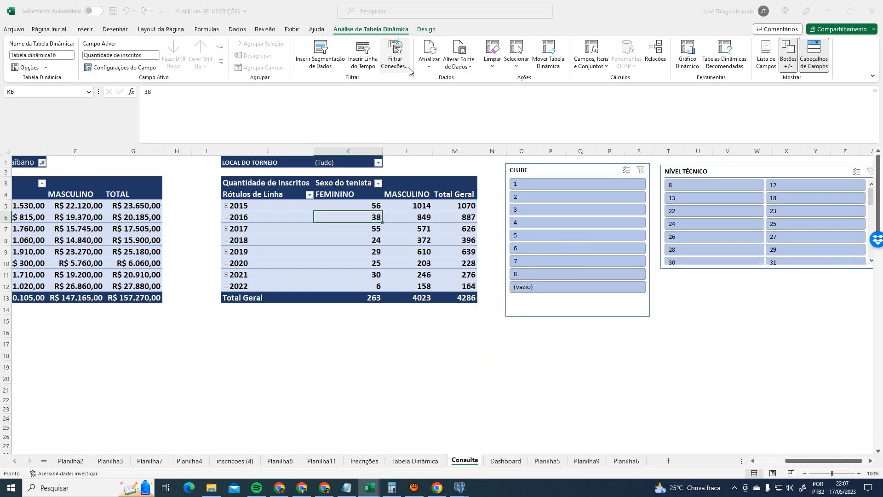
drag(737, 411, 878, 423)
drag(775, 328, 243, 286)
drag(347, 338, 542, 338)
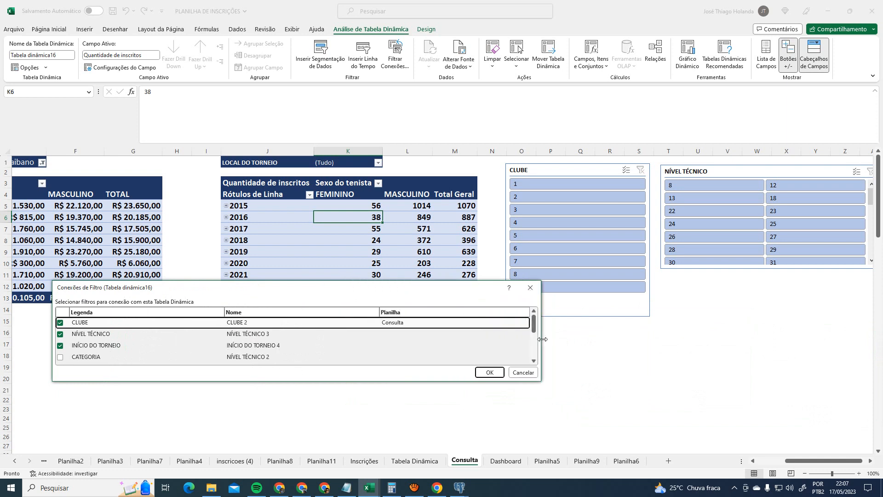
click(489, 373)
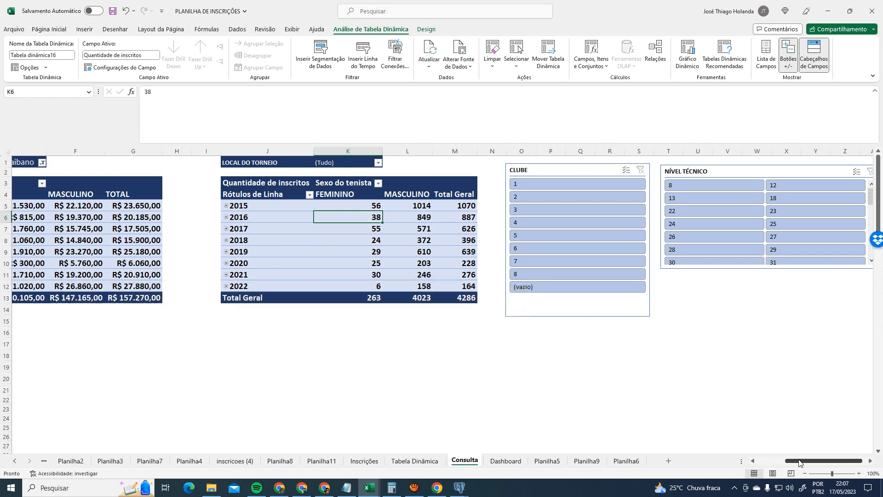
click(766, 461)
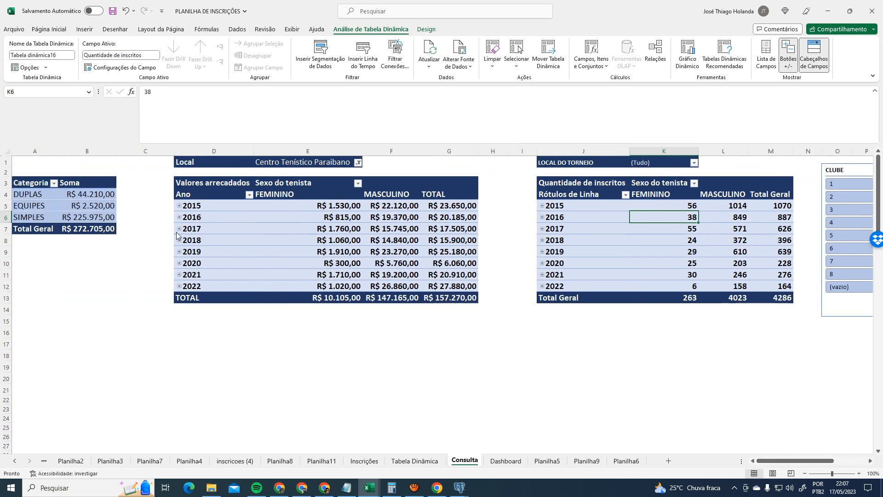
- Check that Tabela dinâmica18 connects to CLUBE, NÍVEL TÉCNICO and INÍCIO DO TORNEIO, then return to Dashboard
click(79, 183)
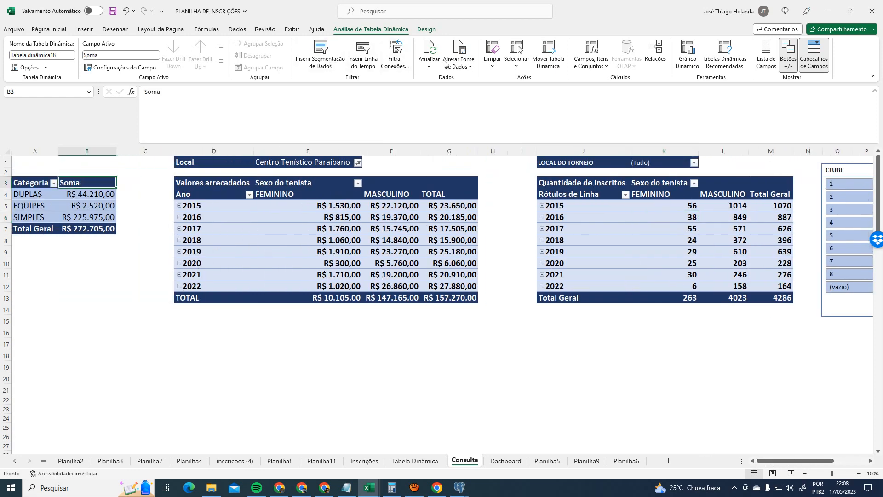
click(395, 58)
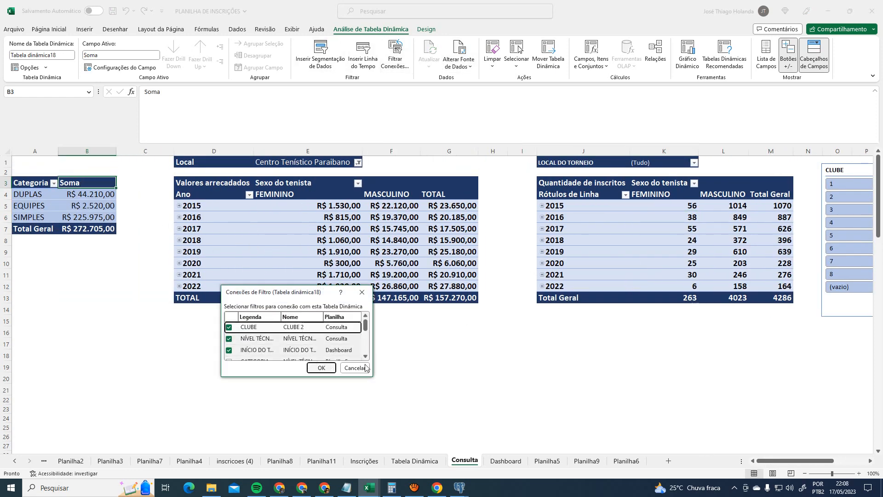
drag(375, 352, 667, 444)
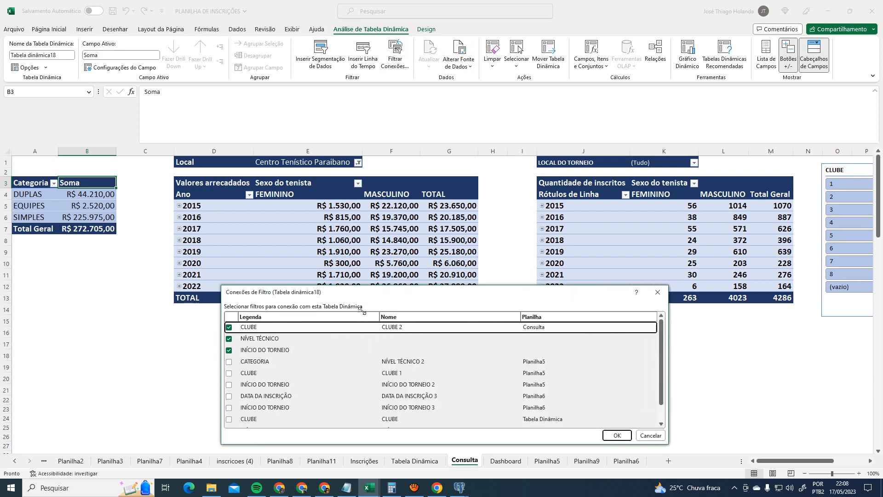
click(316, 339)
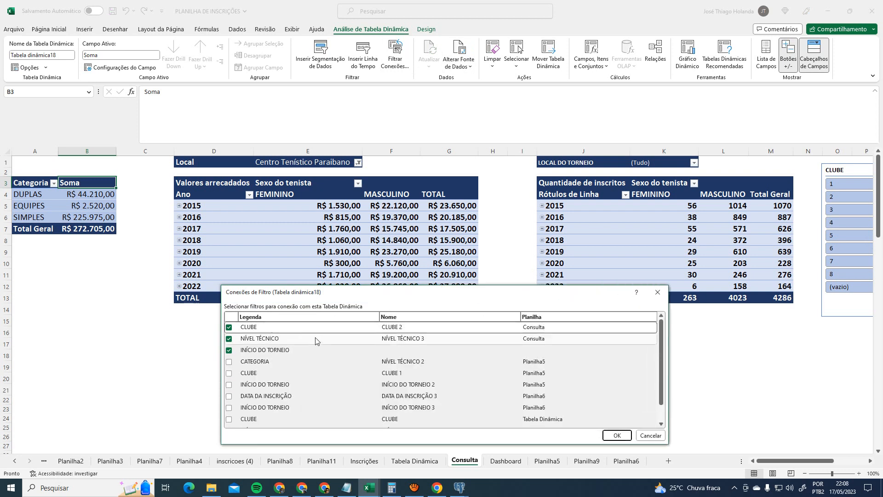
click(428, 330)
click(658, 293)
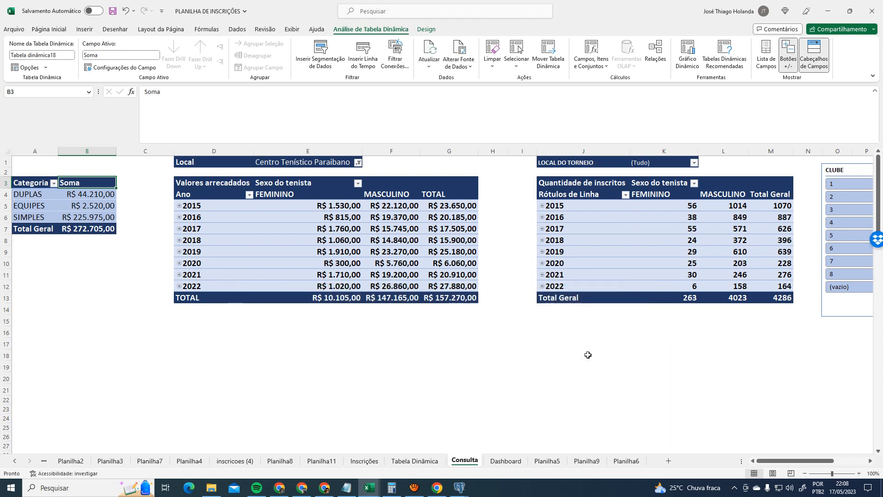
click(511, 461)
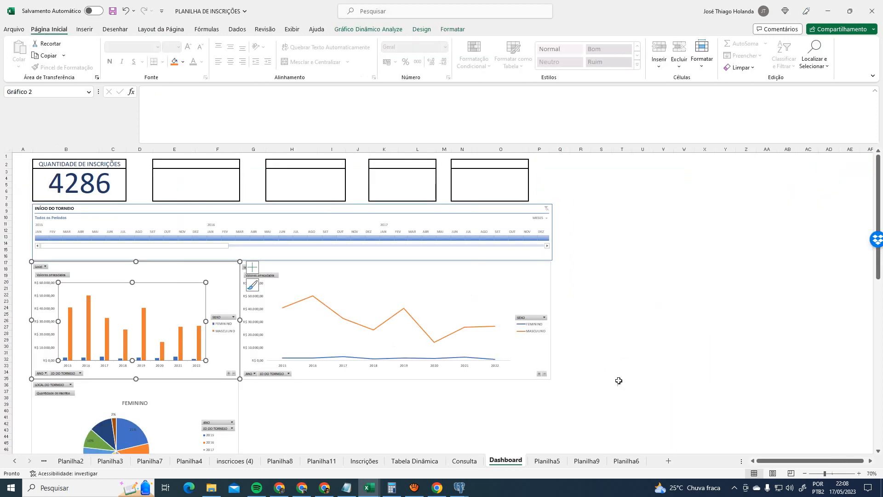
- Connect the bar pivot chart to the NÍVEL TÉCNICO slicer
click(685, 339)
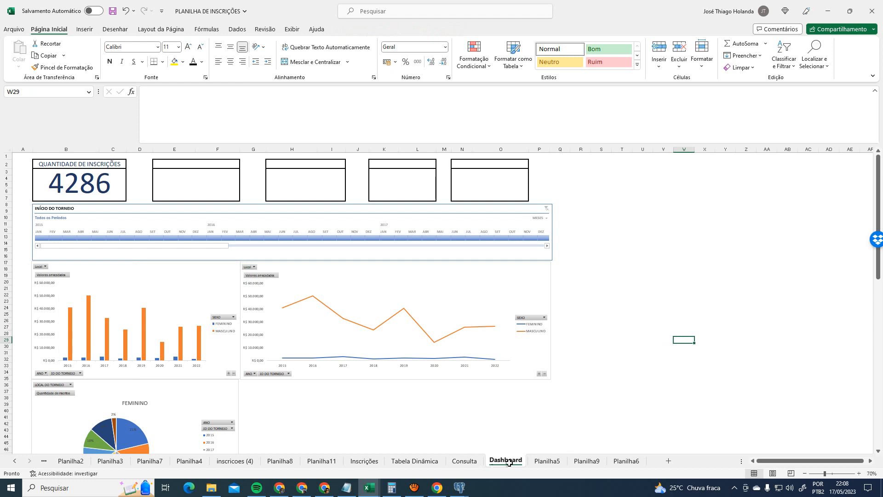
click(176, 287)
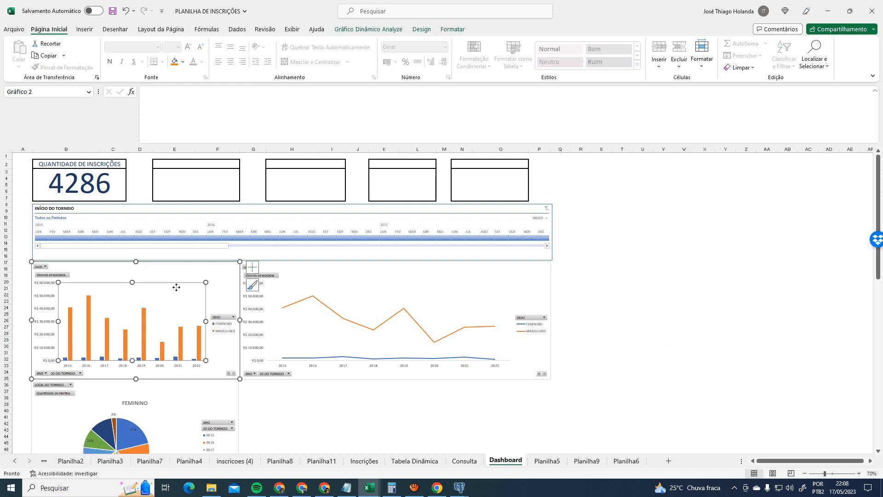
click(375, 28)
click(359, 62)
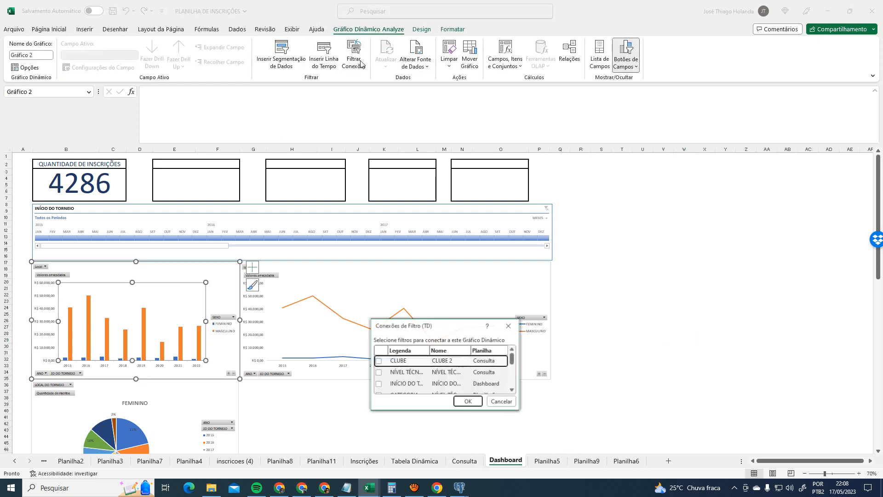
drag(523, 413, 716, 479)
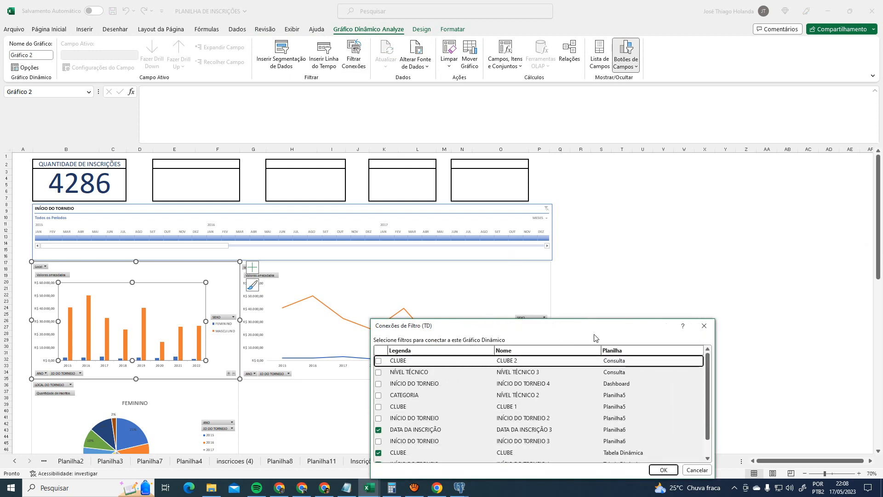
drag(619, 326, 492, 152)
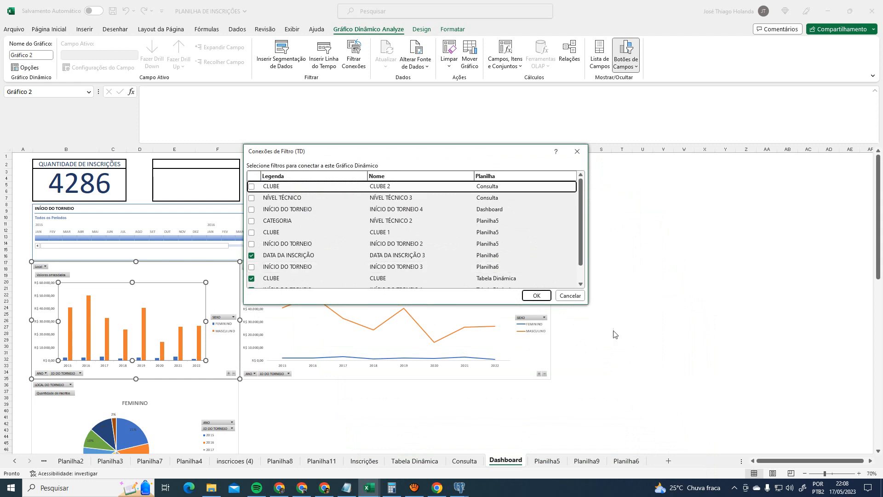
drag(591, 307, 723, 386)
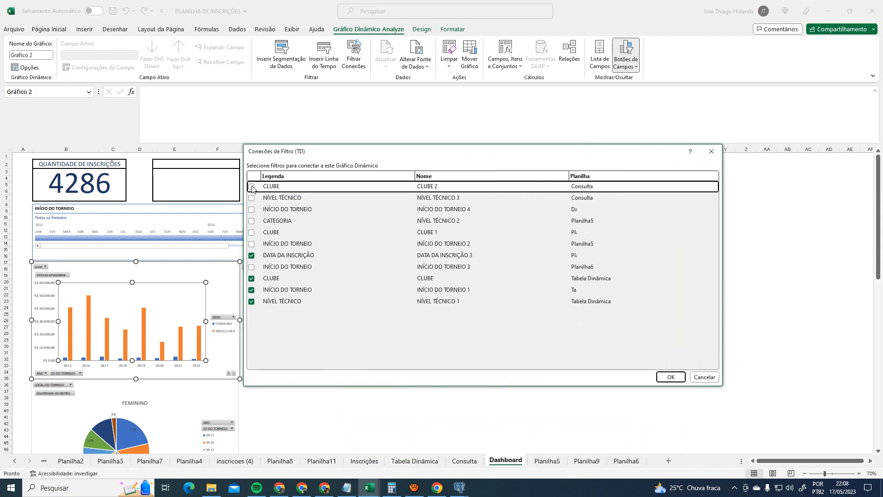
click(253, 201)
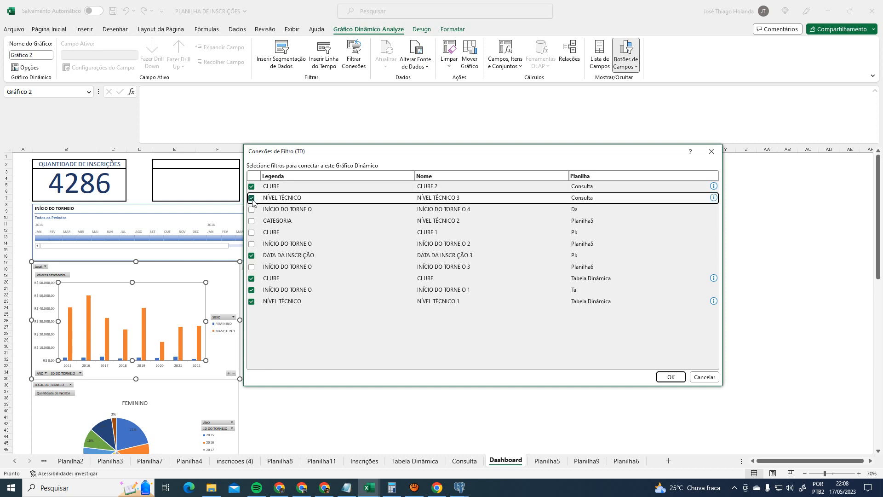
click(670, 377)
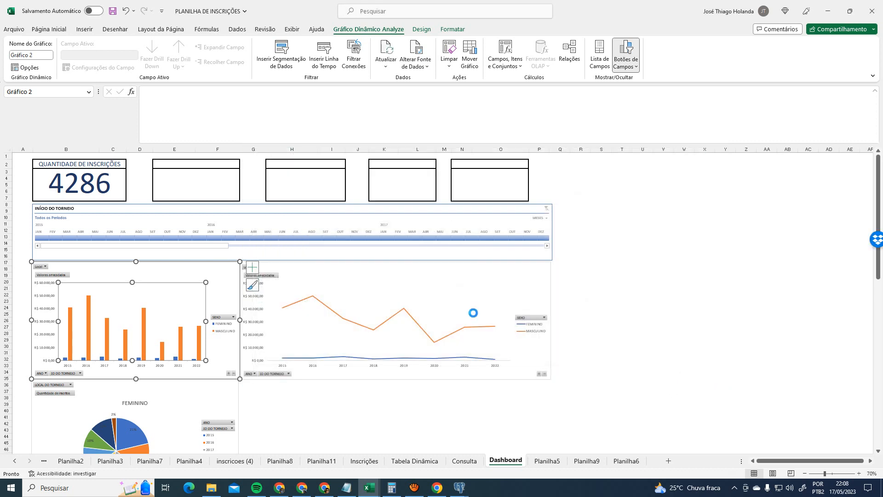
- Confirm the line and FEMININO pie charts' connections to CLUBE 2 and NÍVEL TÉCNICO 3
click(380, 272)
click(354, 56)
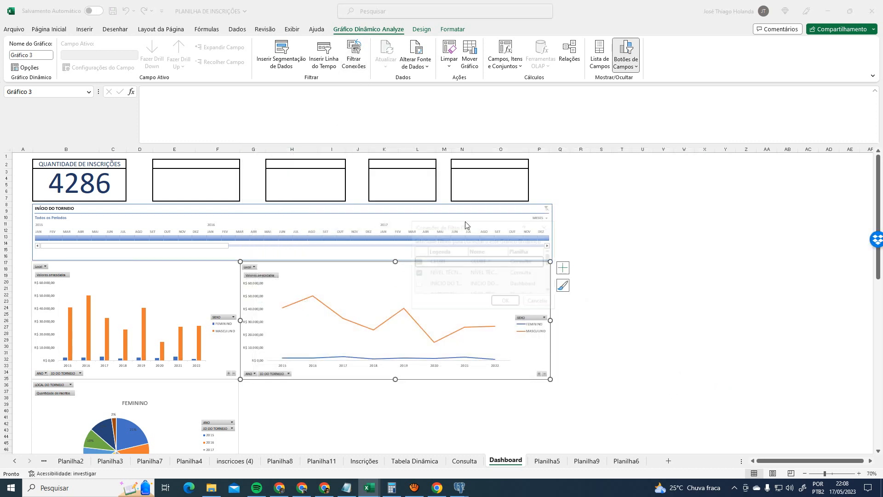
drag(557, 307, 795, 399)
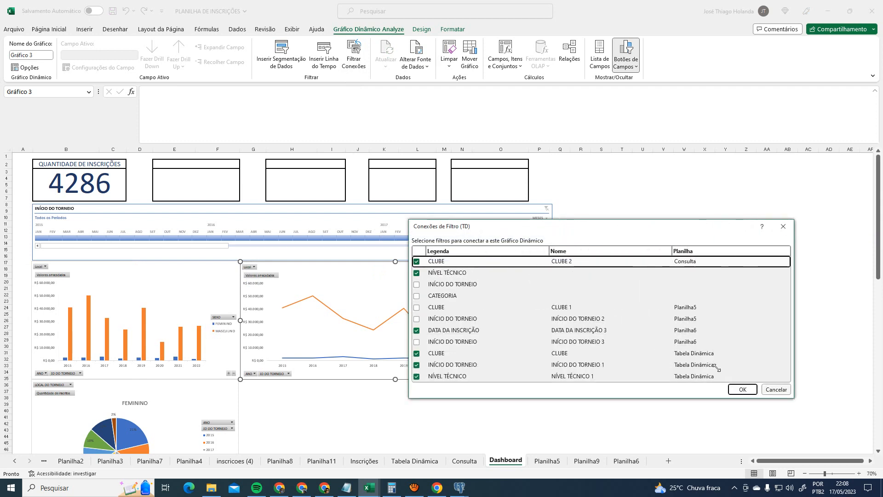
click(742, 389)
scroll(292, 355, down, 3)
click(211, 337)
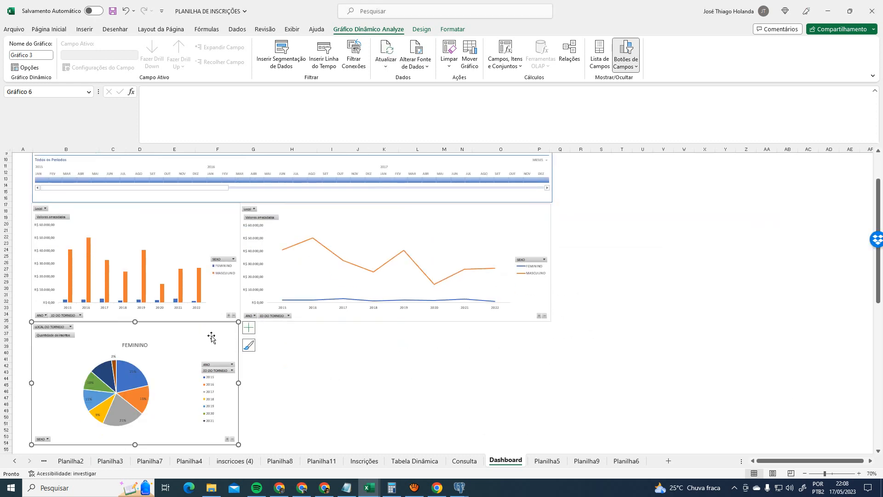
click(354, 55)
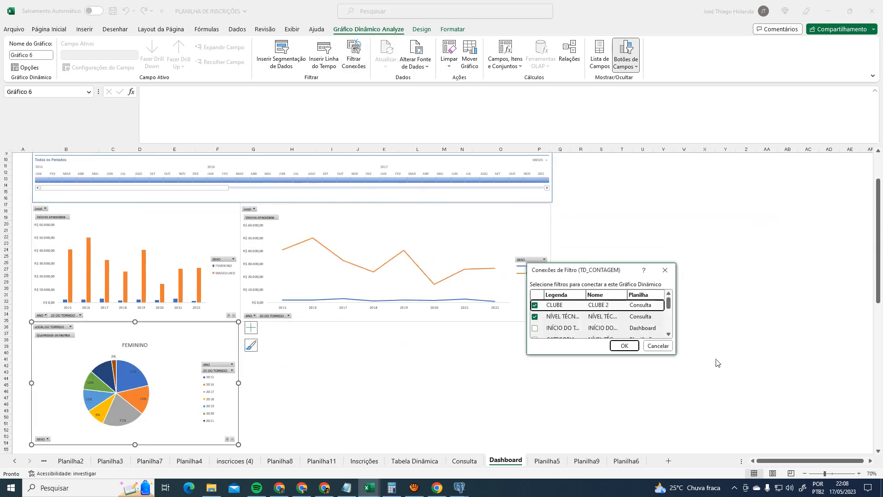
drag(675, 358, 828, 462)
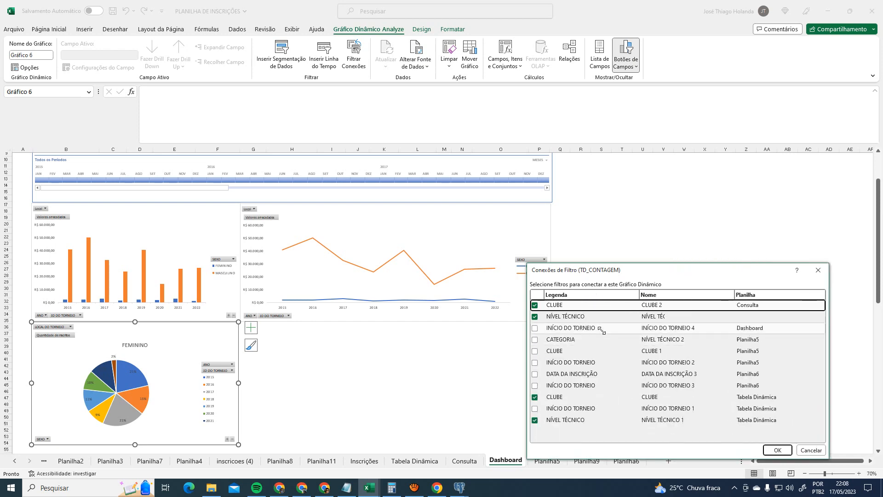
click(778, 450)
click(501, 385)
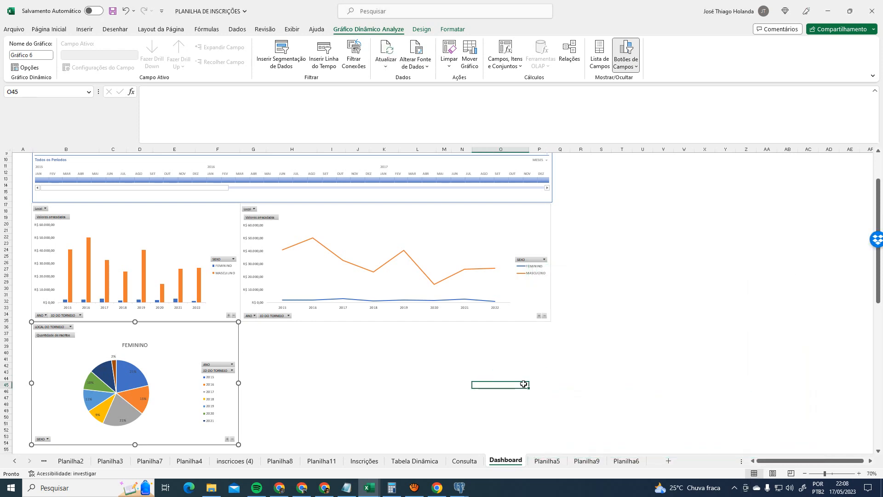
- Reset the Consulta amounts table's Local filter to (Tudo)
click(465, 461)
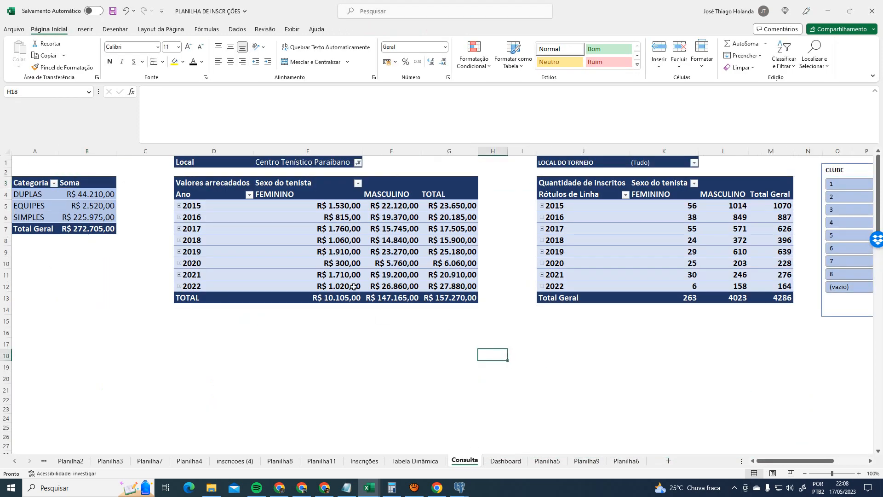
click(357, 162)
click(266, 184)
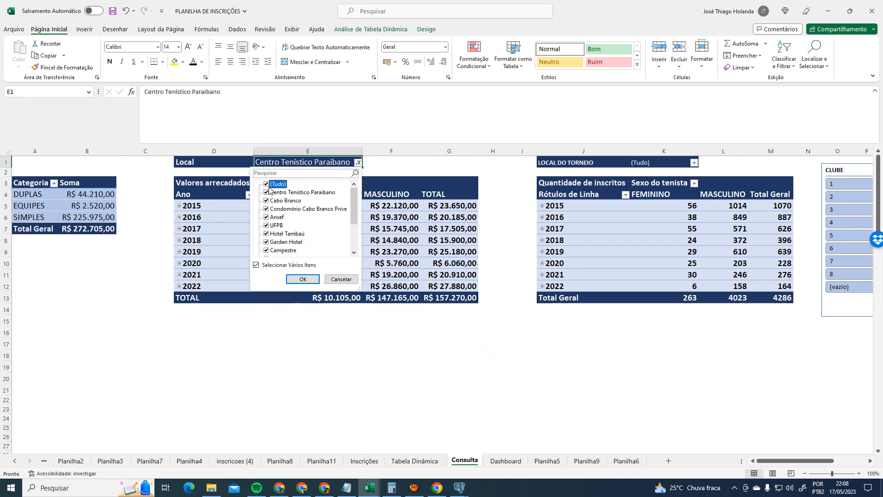
click(303, 279)
click(510, 461)
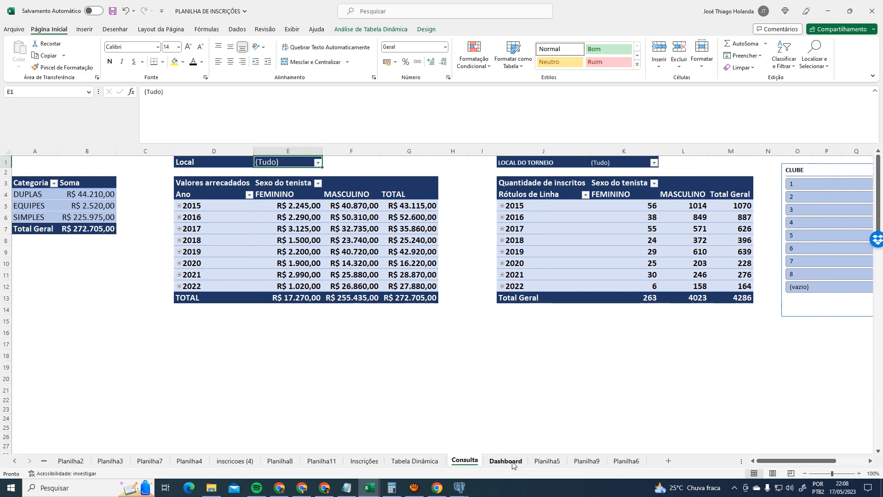
- Filter the Dashboard's INÍCIO DO TORNEIO timeline to JAN through MAI 2015
scroll(624, 308, up, 3)
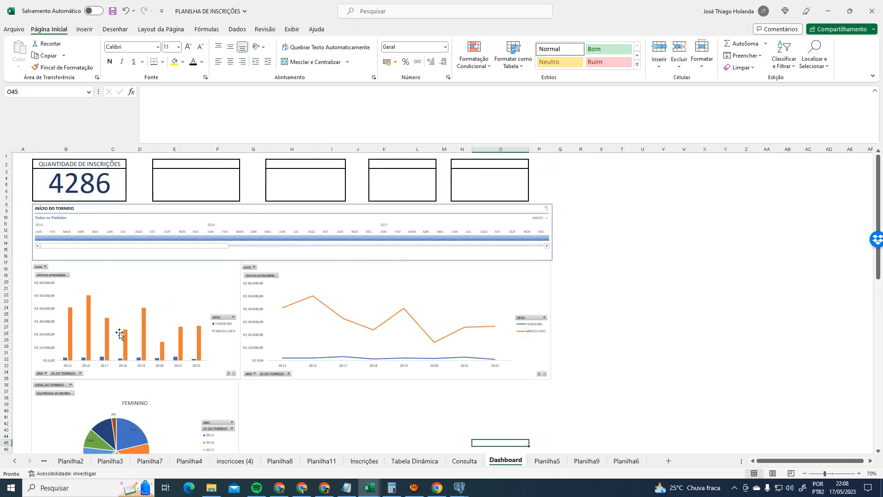
ctrl+scroll(160, 322, up, 2)
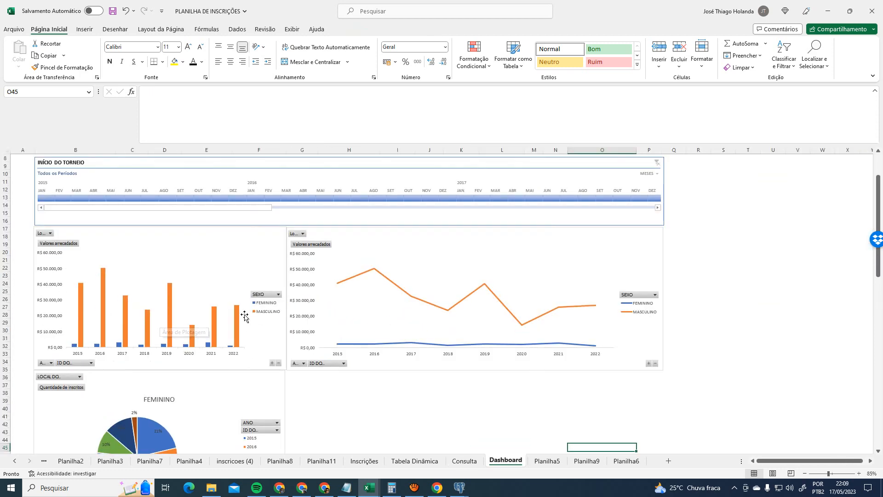
drag(776, 461, 655, 465)
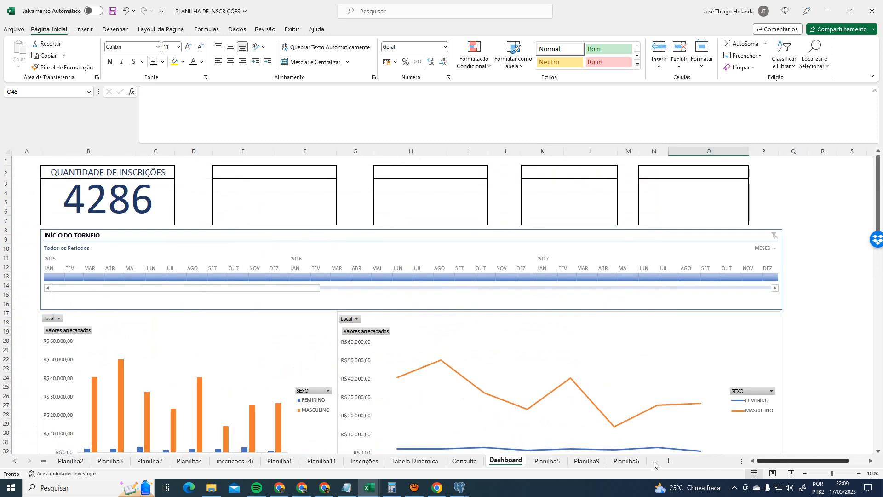
click(116, 277)
click(159, 276)
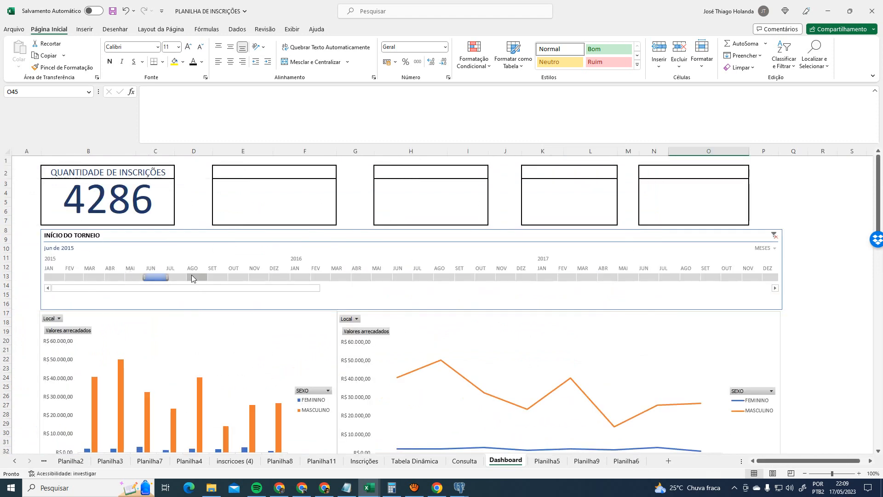
click(195, 278)
click(56, 279)
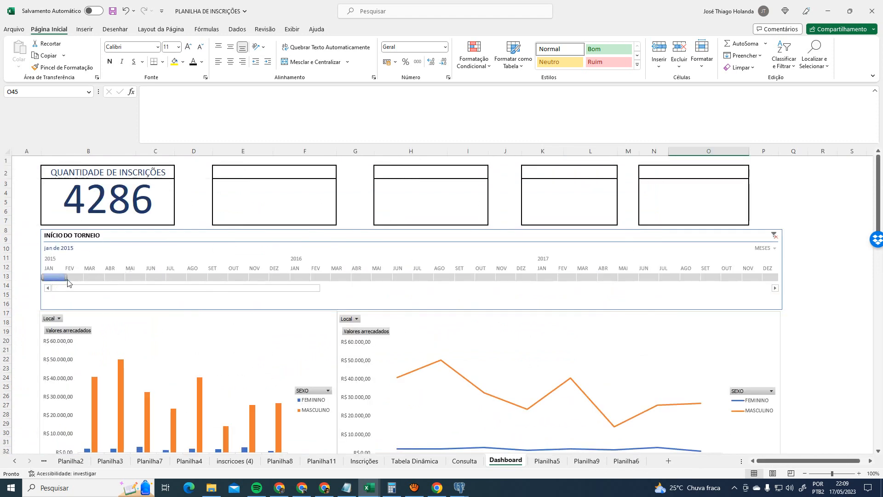
click(79, 278)
click(56, 278)
drag(66, 278, 152, 278)
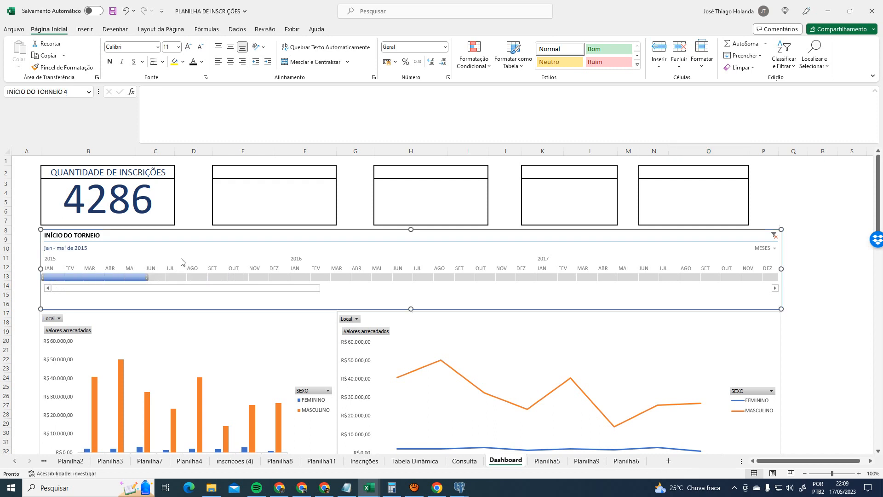
click(360, 30)
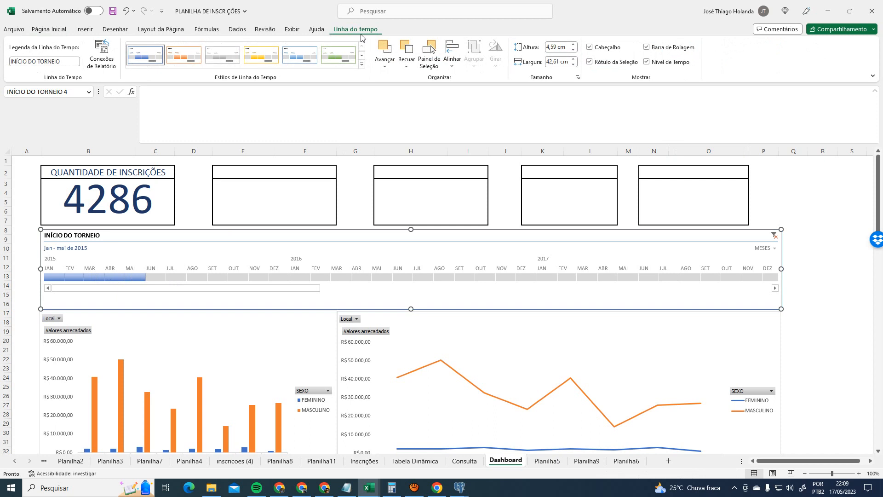
click(97, 53)
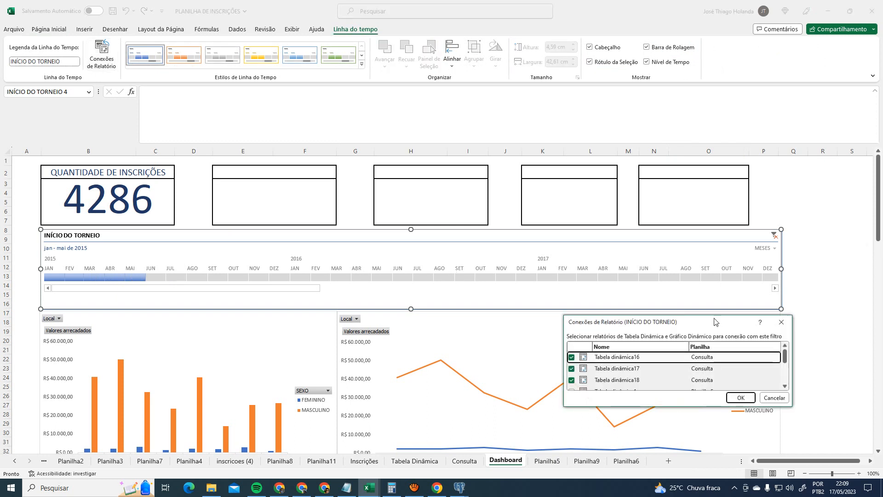
drag(715, 322, 507, 169)
drag(585, 254, 760, 452)
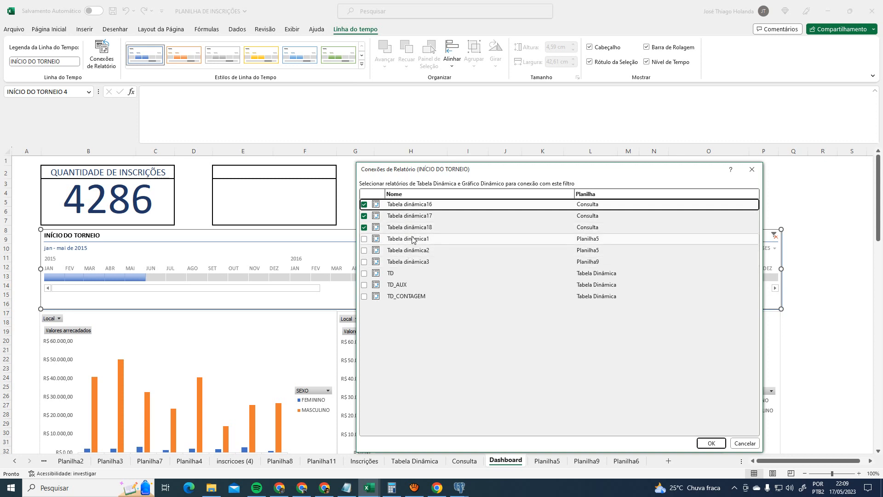
click(745, 443)
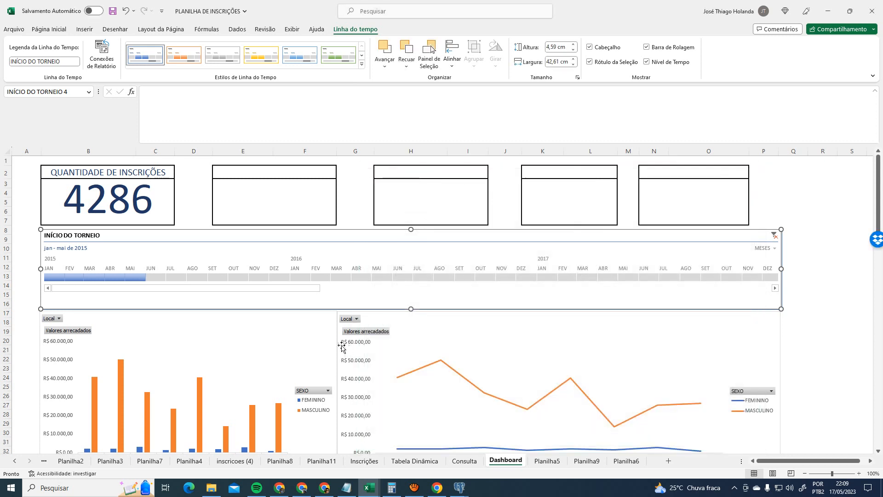
click(317, 337)
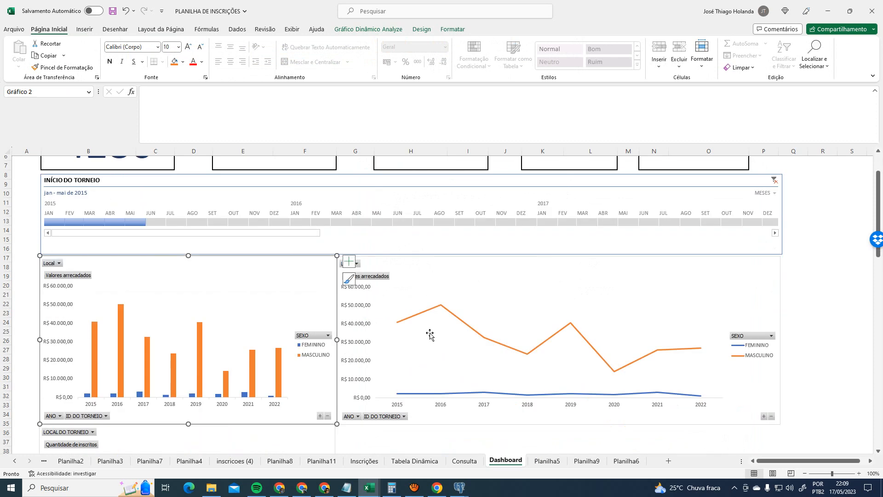
- Switch to the Consulta sheet and expand the 2015 row of the pivot table
click(464, 460)
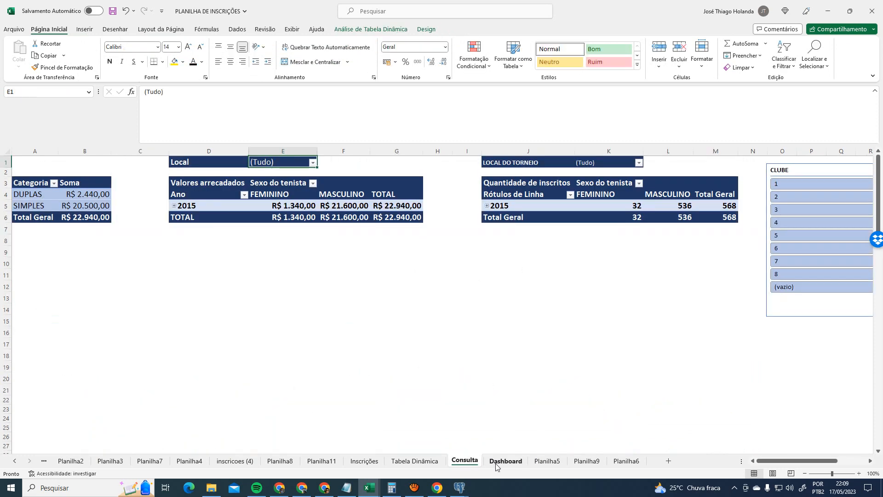
click(506, 461)
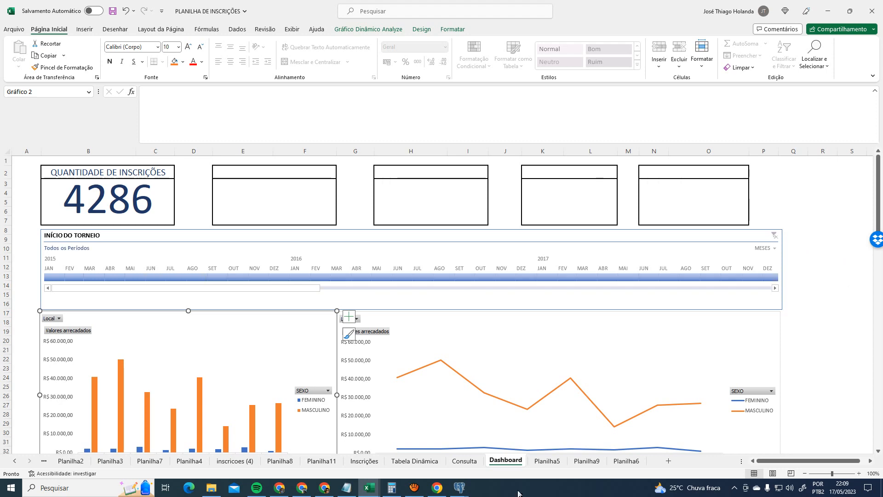
click(478, 464)
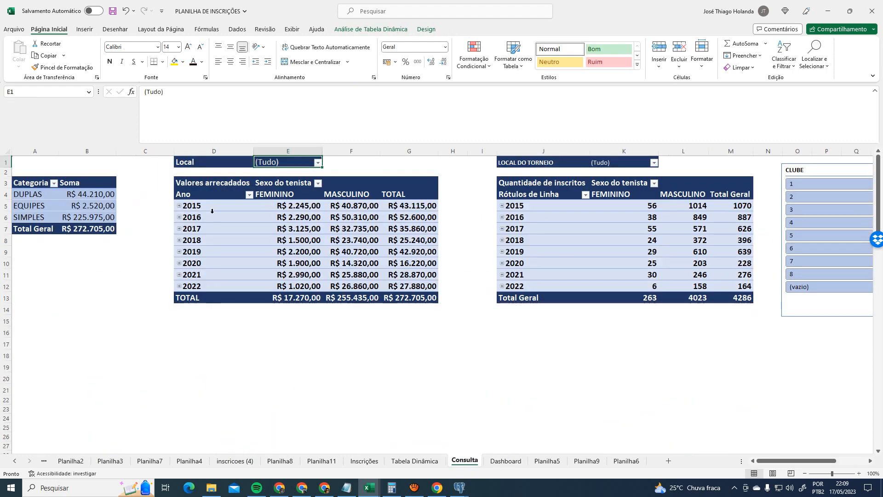
click(188, 206)
click(179, 206)
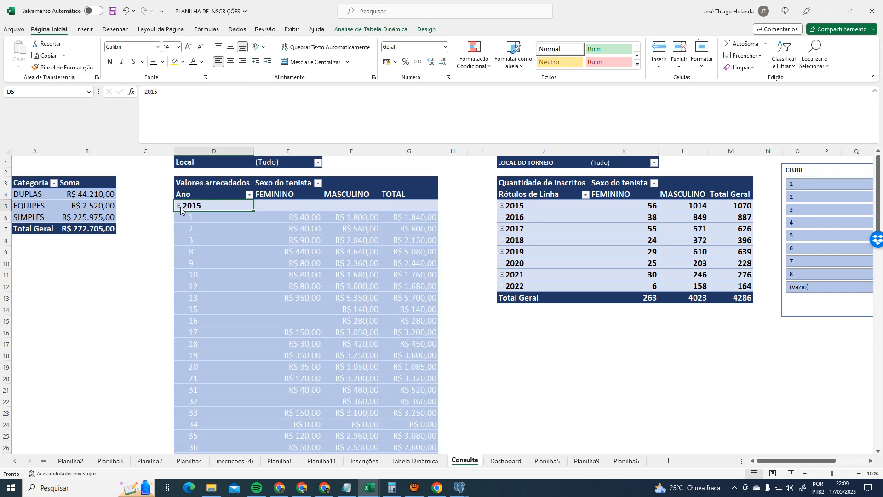
- Compare against the Dashboard sheet, then collapse the 2015 detail rows on Consulta
click(506, 461)
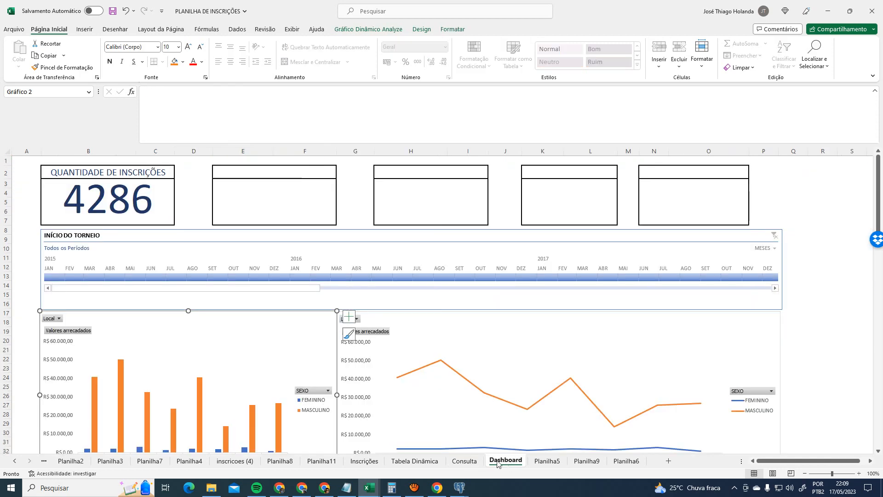
click(464, 461)
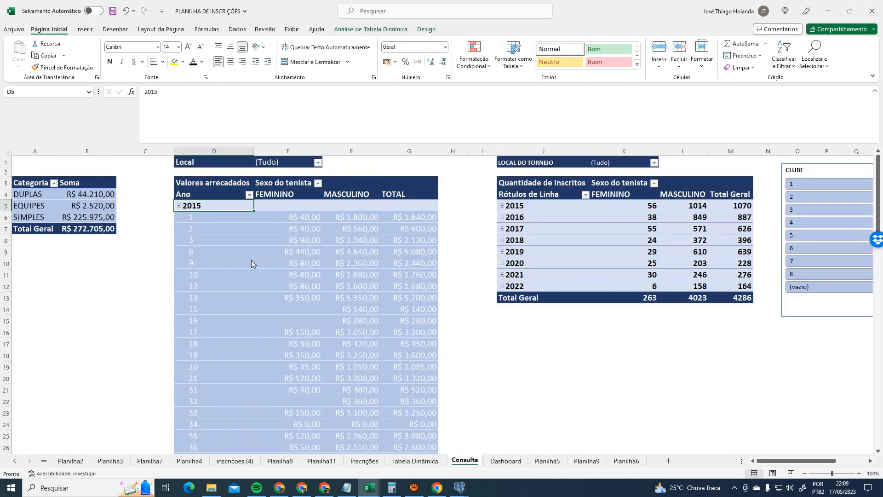
click(180, 206)
click(179, 206)
click(505, 461)
scroll(486, 430, down, 8)
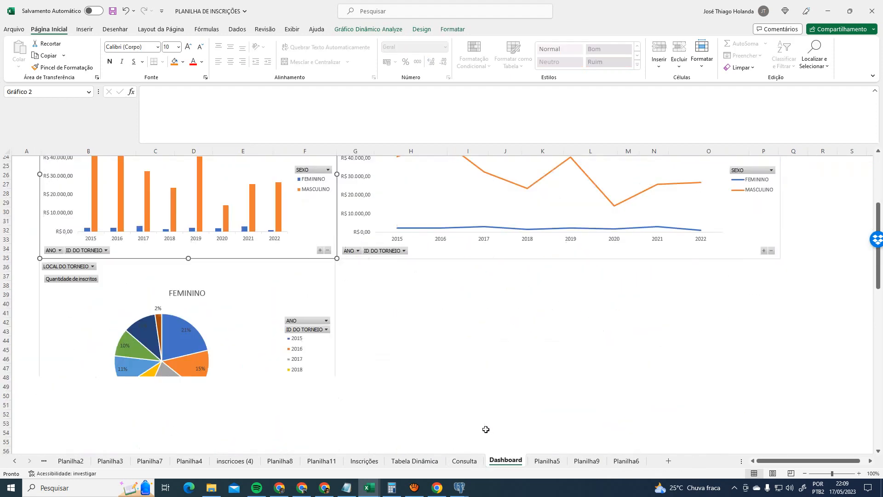
scroll(486, 430, up, 4)
click(464, 461)
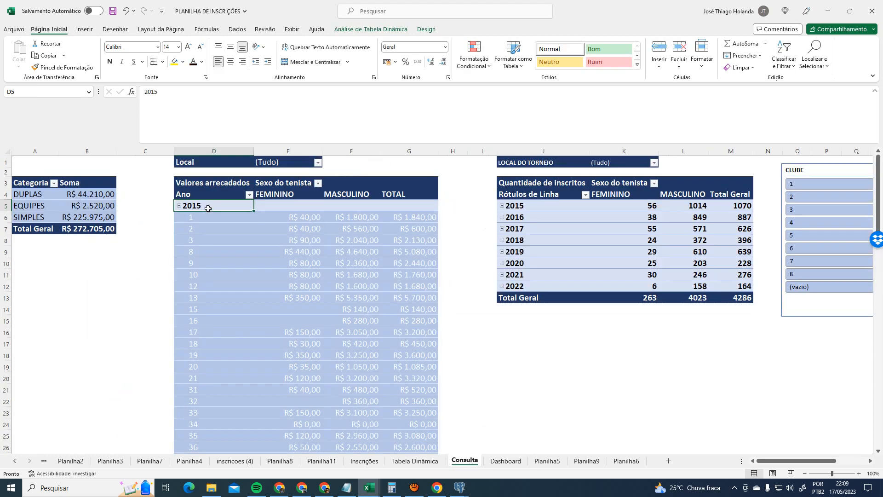
click(179, 205)
- Select the Valores arrecadados pivot table and start a pivot chart from it
click(87, 187)
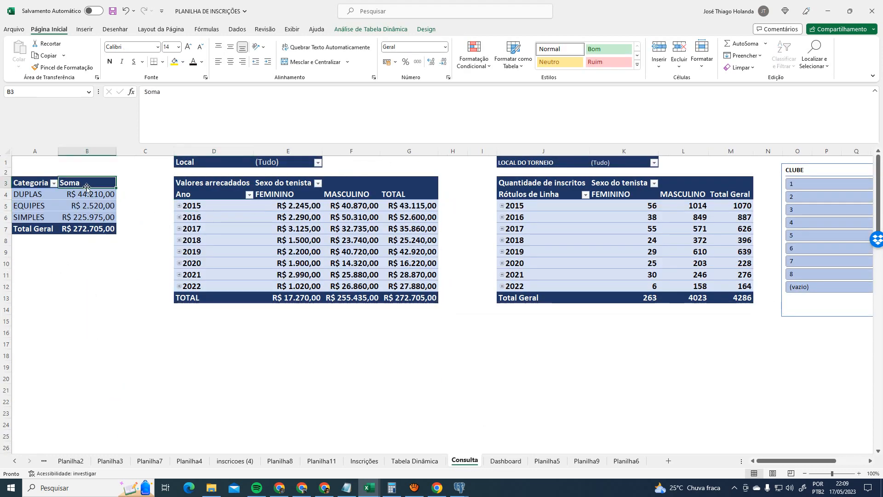
click(207, 185)
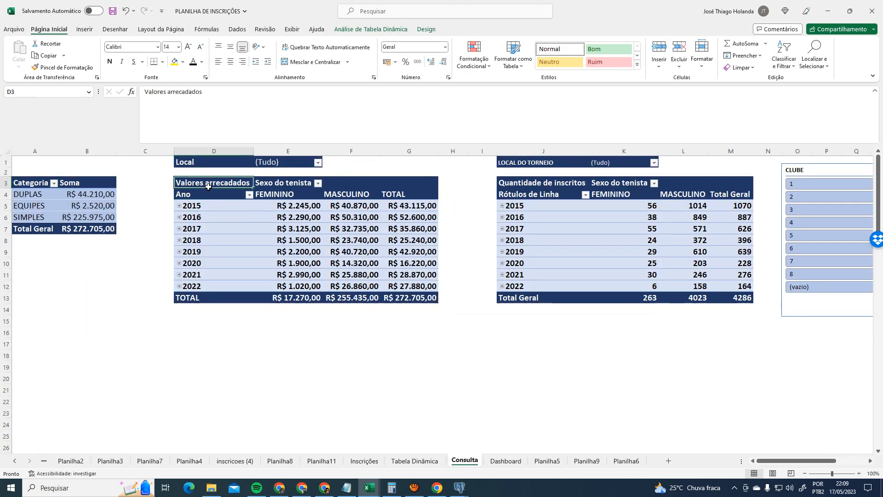
click(372, 28)
click(688, 55)
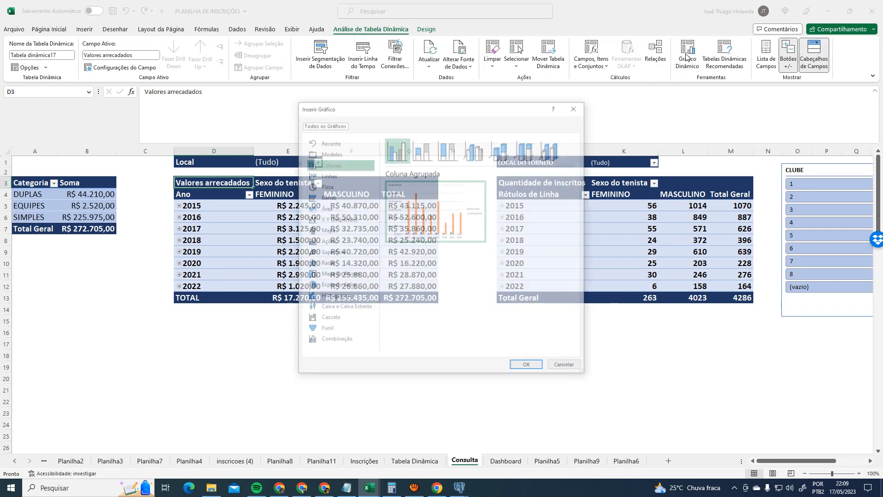
- Insert the Coluna Agrupada pivot chart and place it below the pivot tables
click(527, 366)
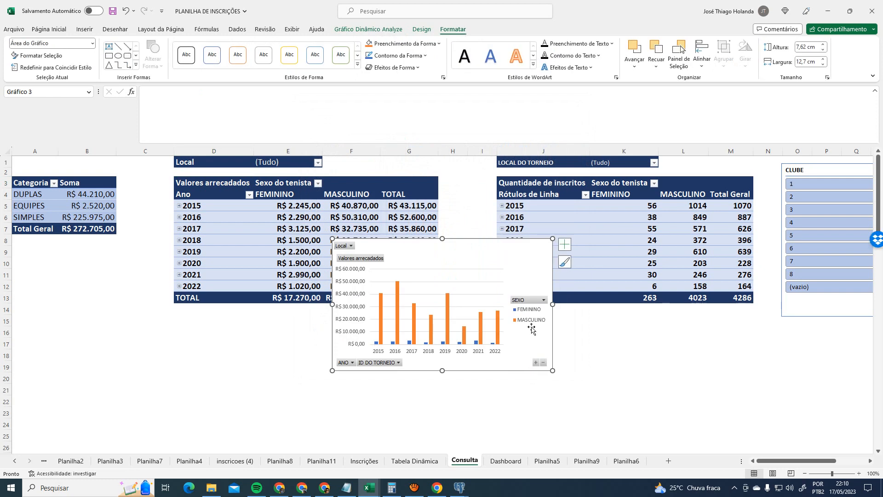
drag(489, 256, 455, 334)
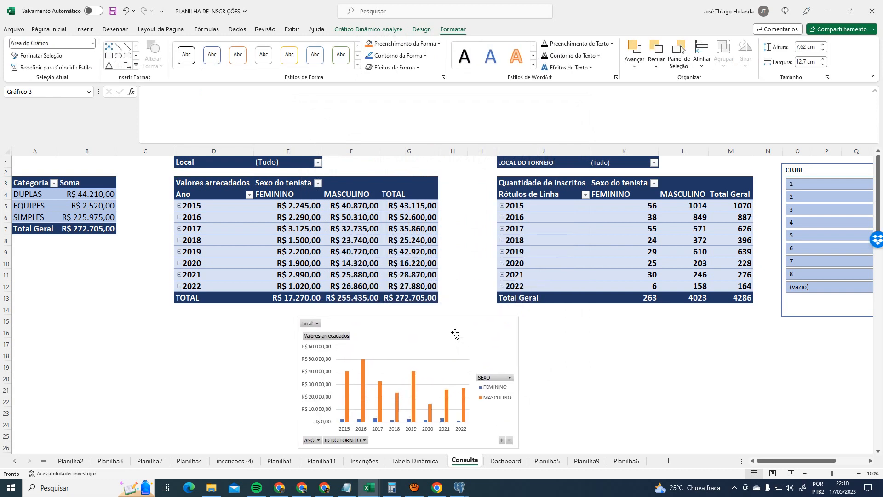
click(175, 206)
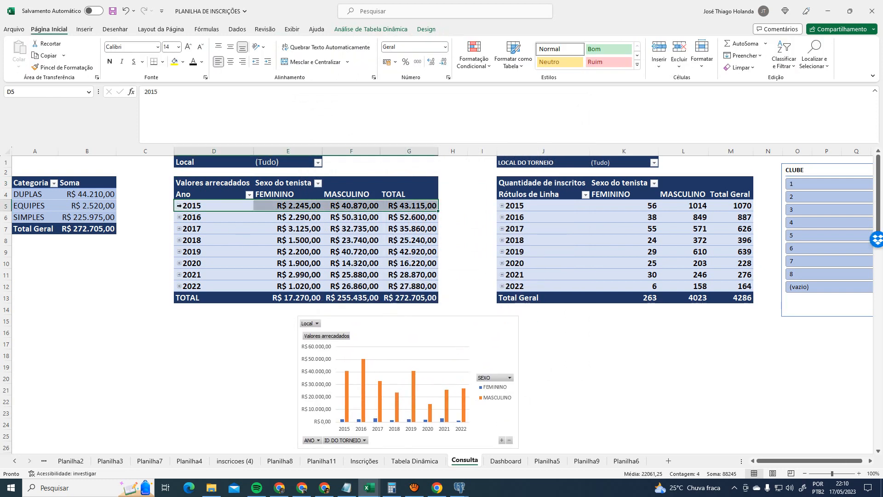
click(181, 206)
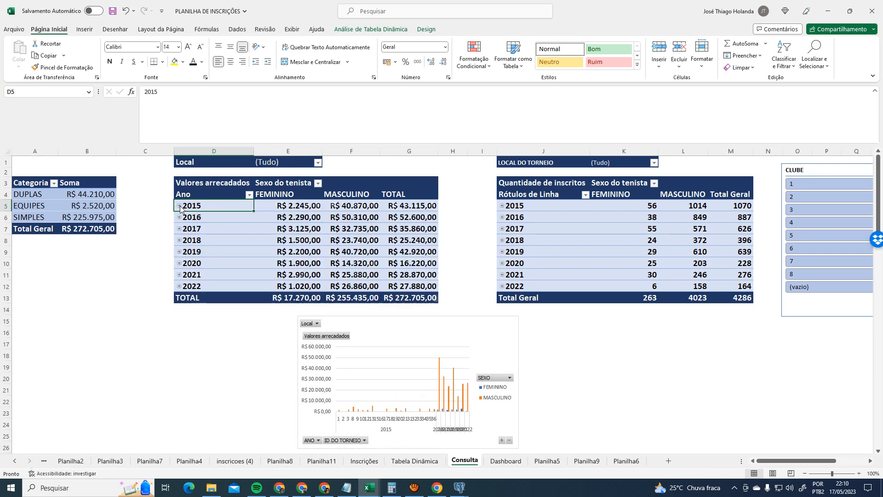
- Show the chart's Filtrar Conexões list, enlarged so all eleven filters are visible
click(424, 361)
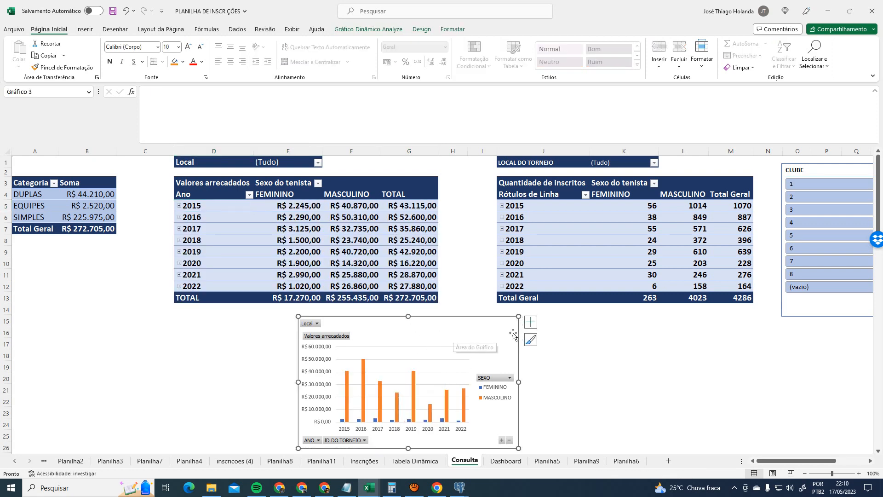
click(388, 29)
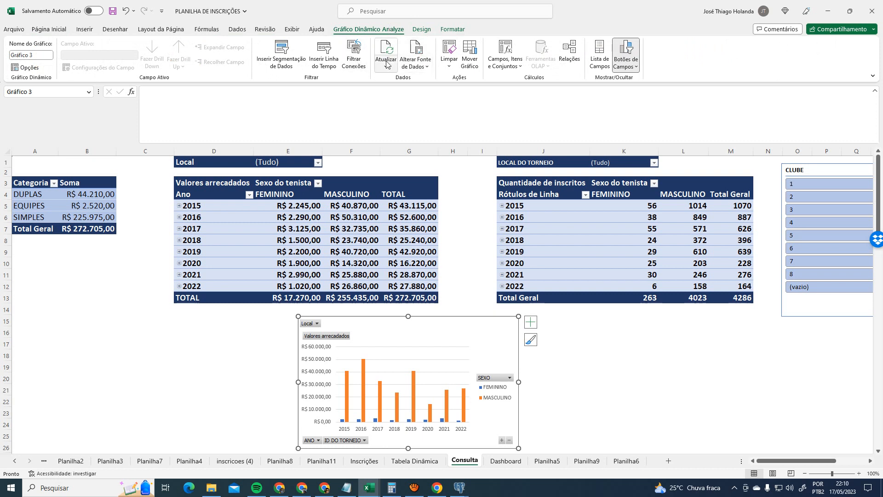
click(358, 65)
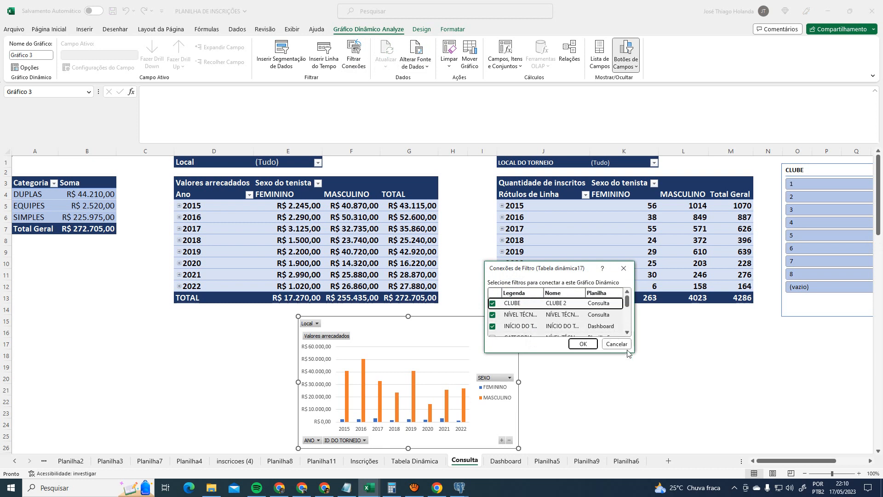
drag(633, 352, 811, 458)
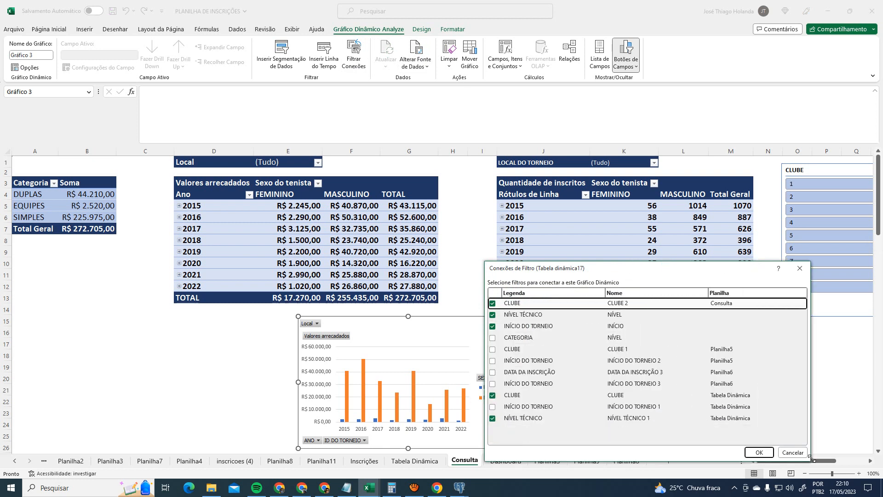
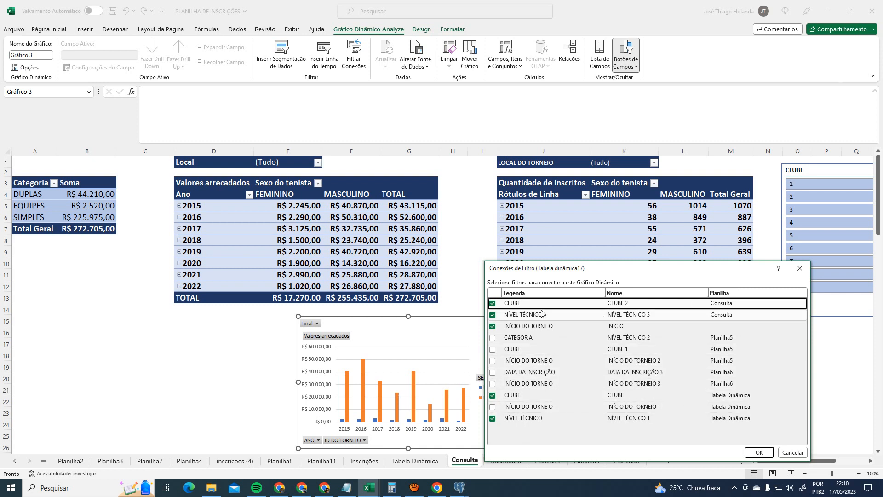
- Confirm the chart's filter connections and move it to Dashboard beside the pie chart
click(759, 453)
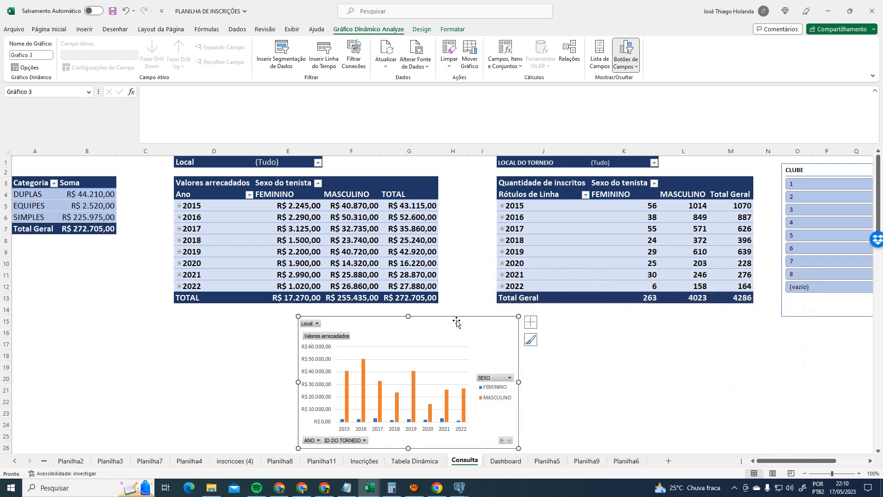
key(Delete)
click(505, 461)
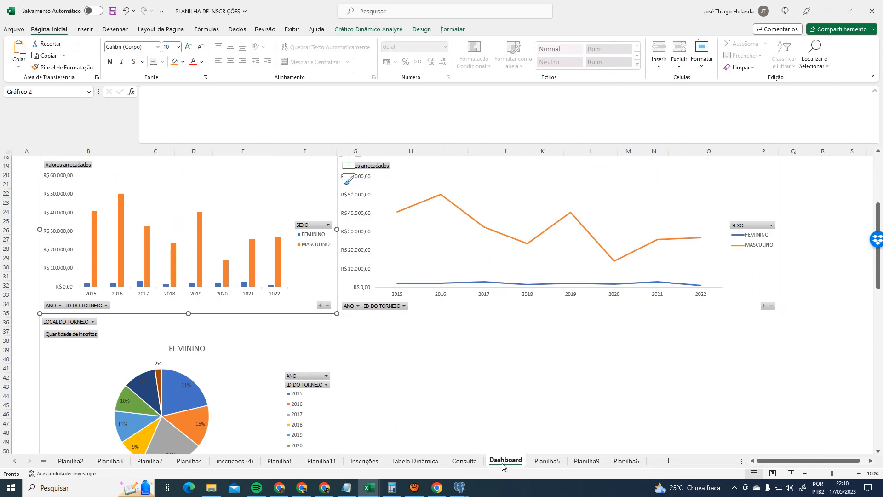
click(481, 379)
key(ctrl+c)
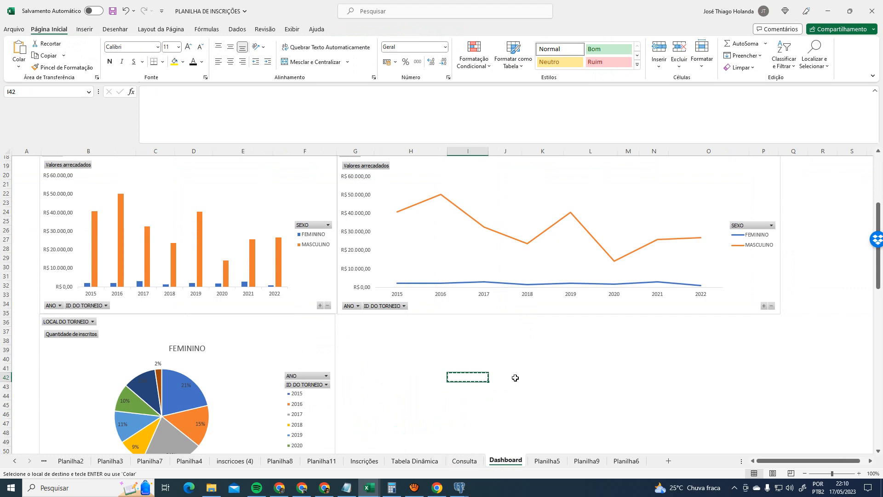
click(465, 461)
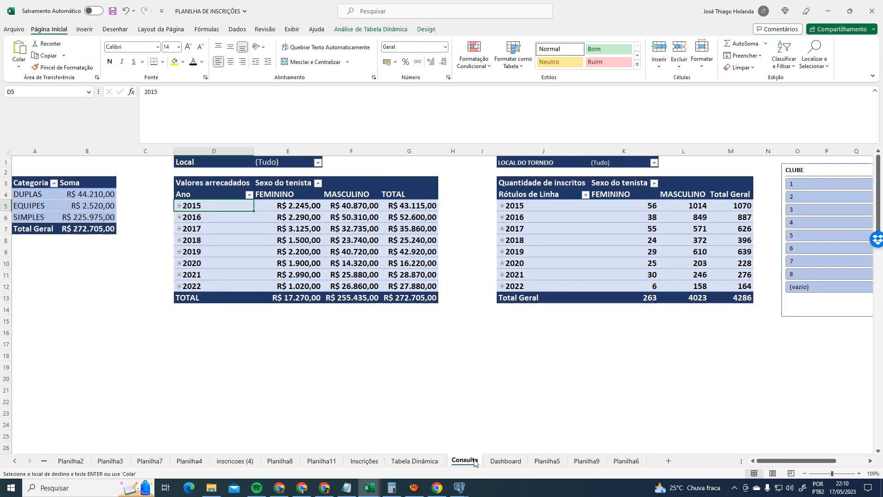
key(ctrl+v)
key(Delete)
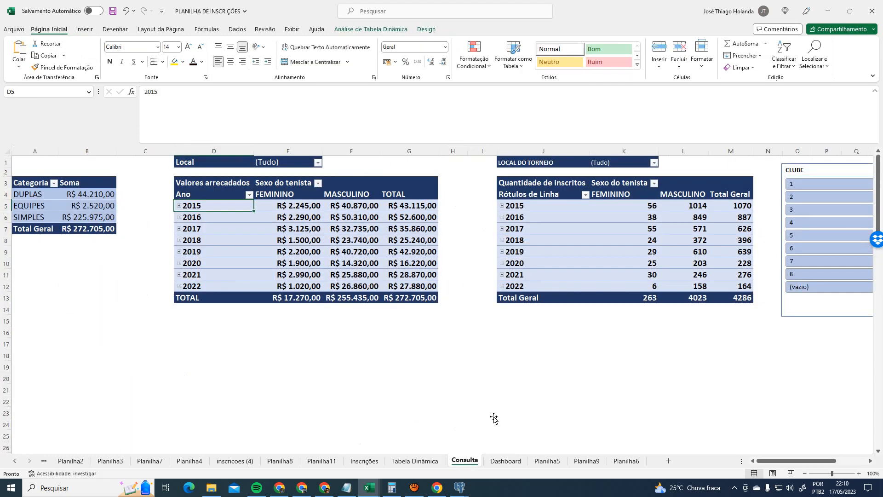
click(505, 461)
key(ctrl+v)
drag(509, 391, 440, 326)
- Filter Consulta's Local field to Centro Tenístico Paraibano only, then return to Dashboard
click(465, 461)
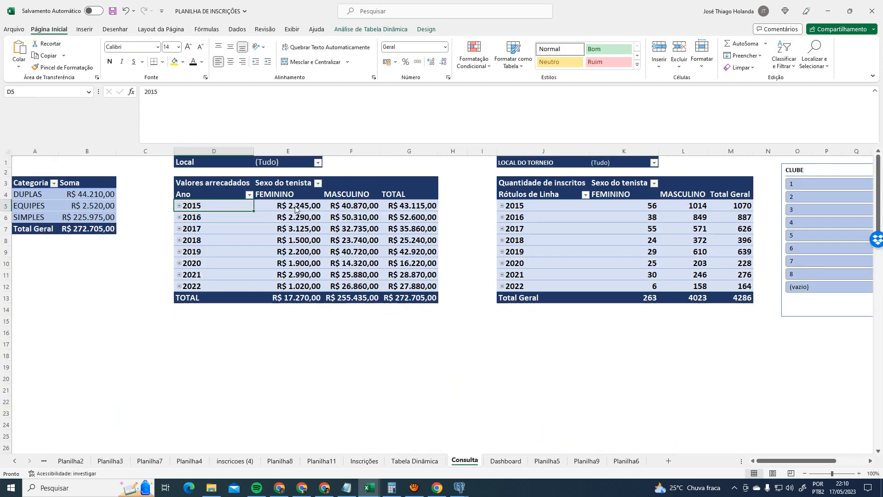
click(318, 162)
click(225, 184)
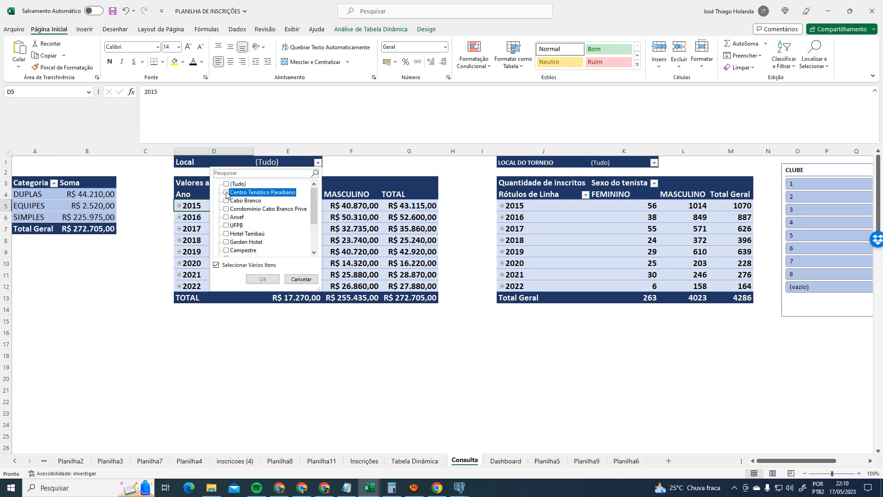
click(226, 192)
click(263, 279)
click(505, 461)
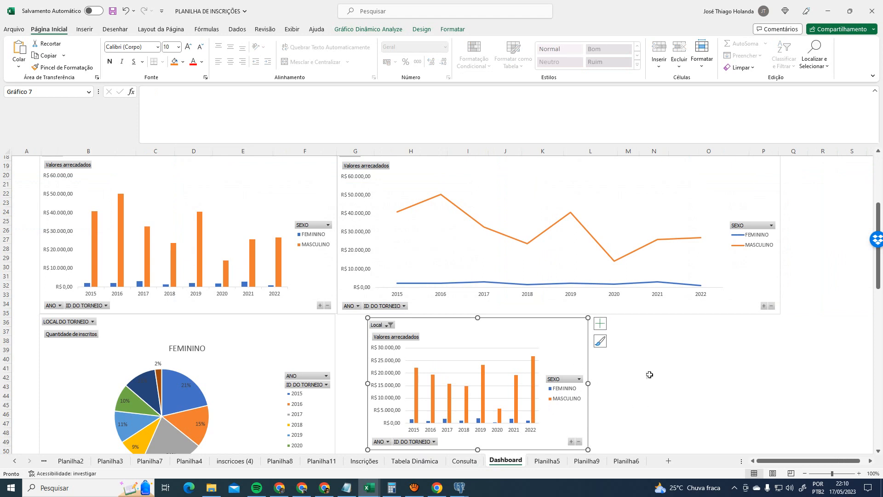
- Remove the gridlines from the new filtered column chart
scroll(670, 381, up, 1)
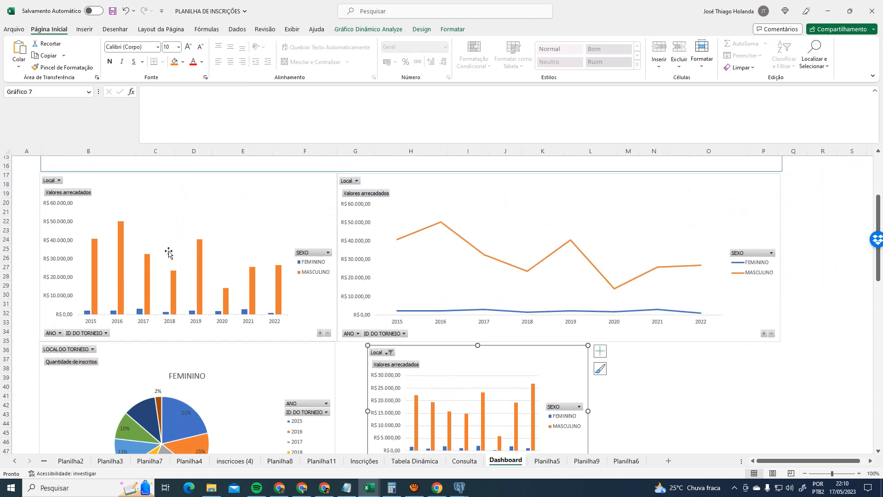
click(178, 218)
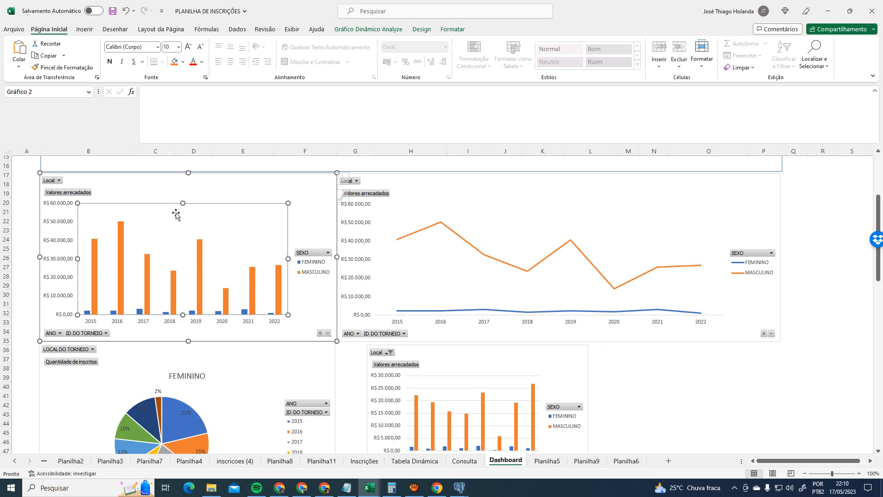
click(509, 358)
click(600, 351)
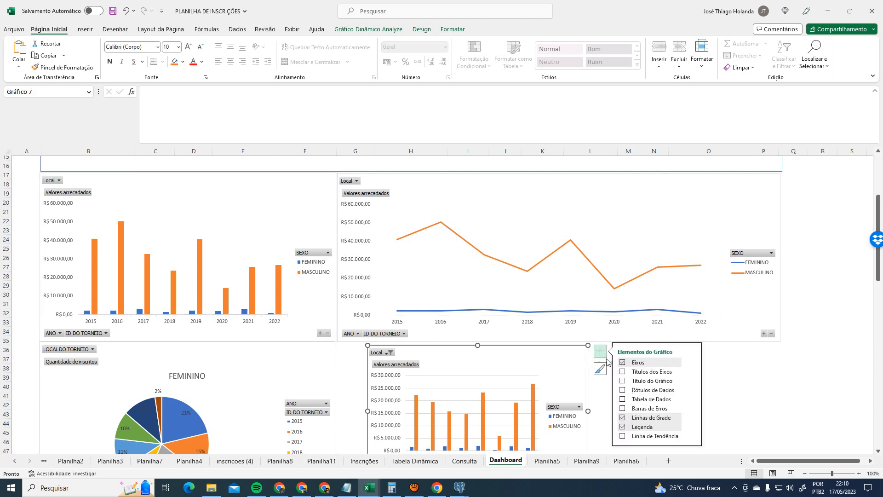
click(624, 418)
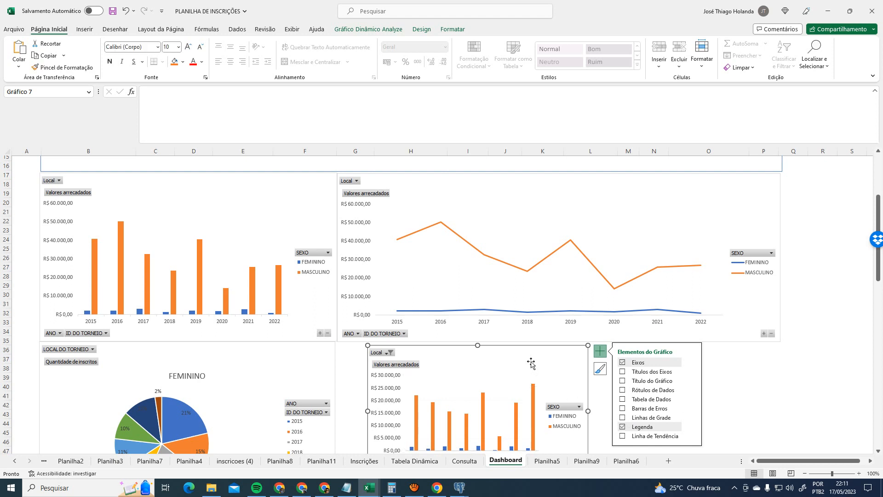
- Look through the chart's Design, Format and Analyze options and the Add Chart Element list
click(421, 27)
click(441, 29)
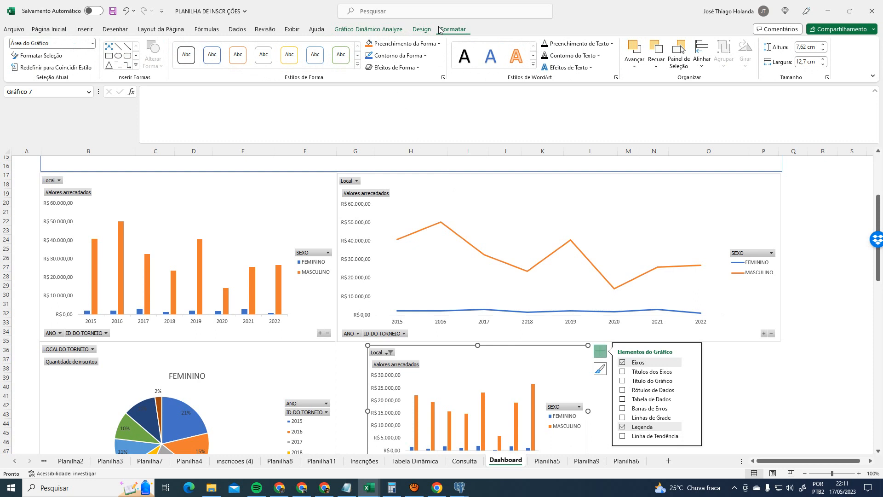
click(422, 29)
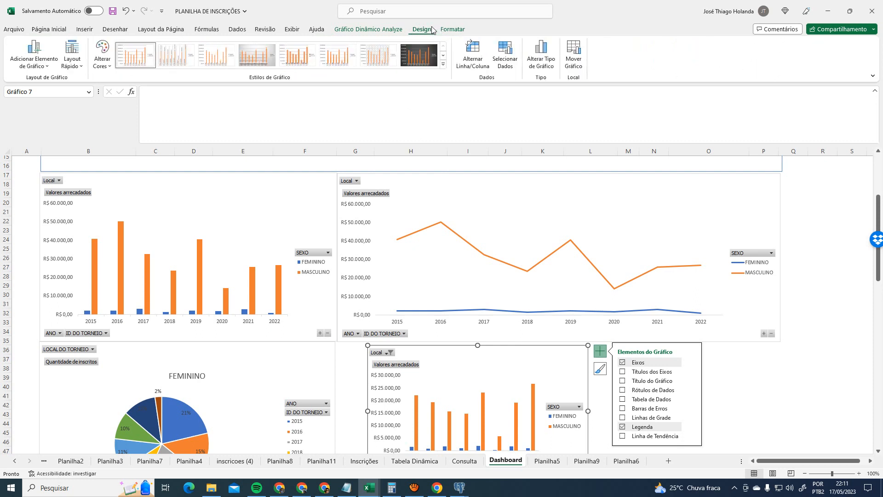
click(407, 29)
click(421, 29)
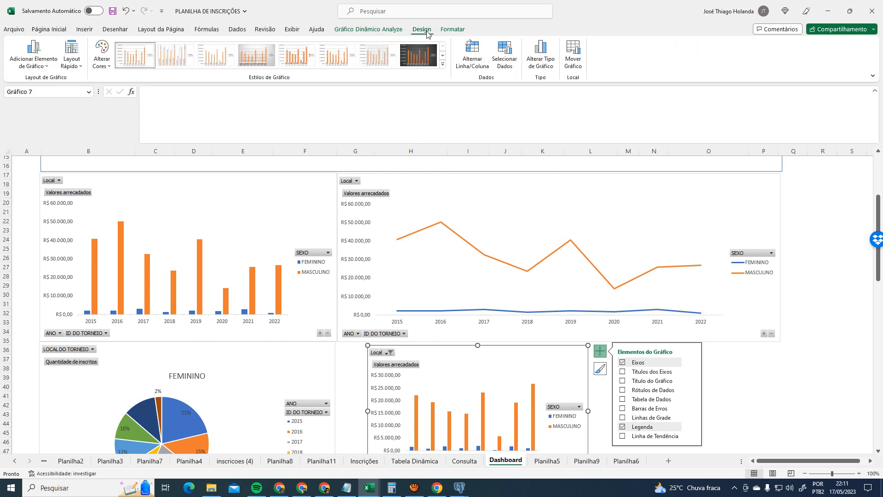
click(34, 54)
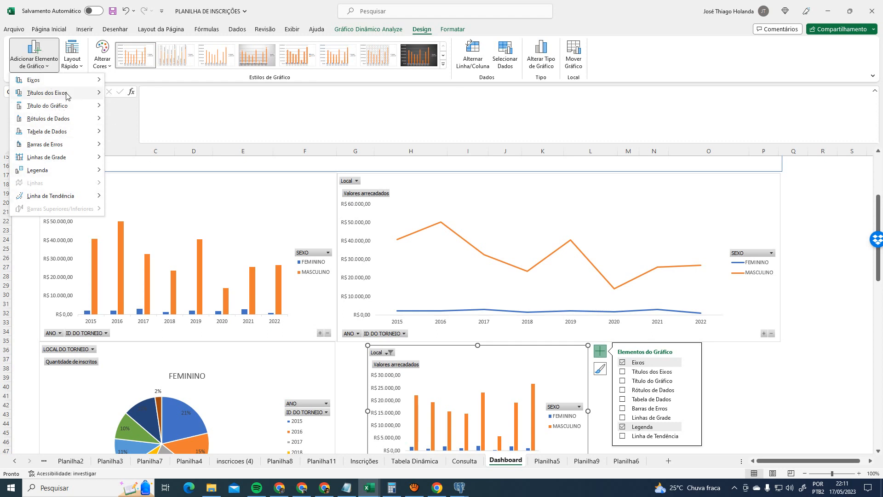
click(742, 400)
- Delete the original column and line charts and move the filtered chart into the top-left spot
click(236, 224)
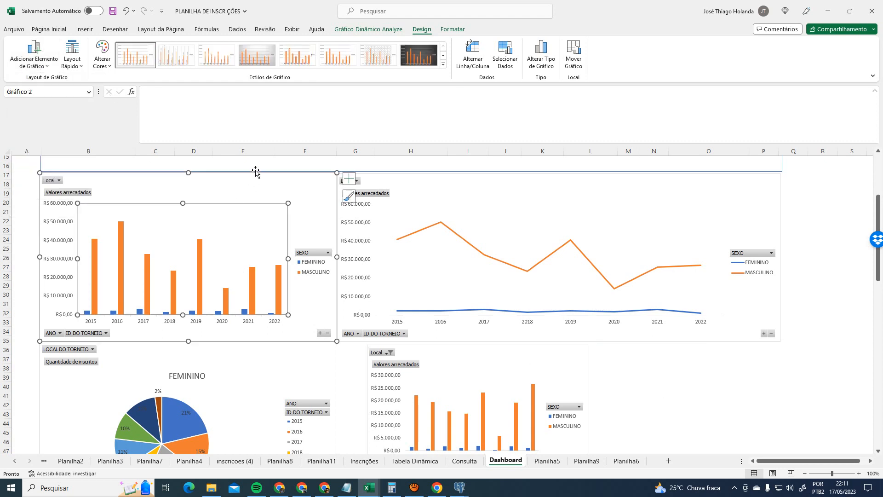
key(Delete)
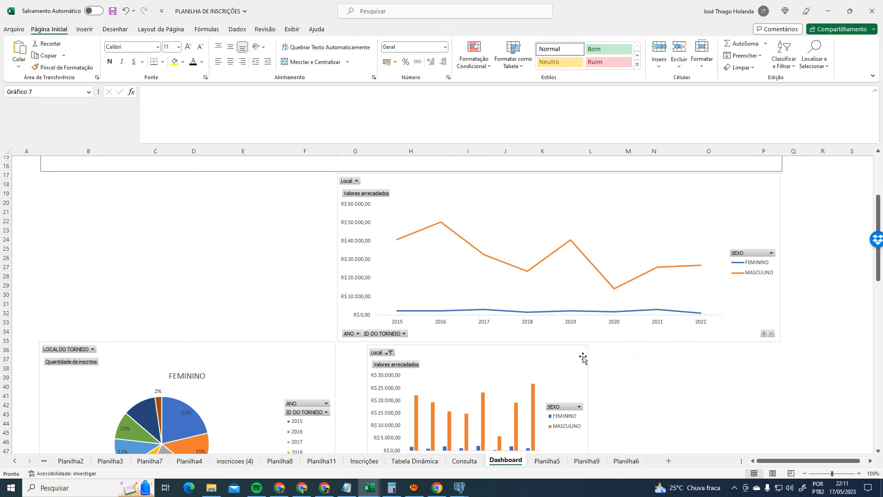
drag(583, 358, 255, 185)
mouse_move(397, 178)
mouse_down()
mouse_move(336, 176)
mouse_move(405, 174)
mouse_up()
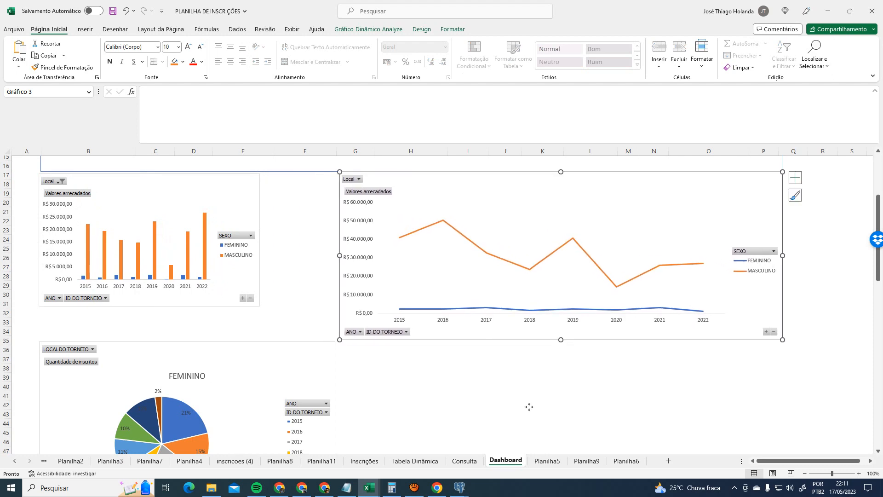
scroll(528, 405, up, 2)
key(Delete)
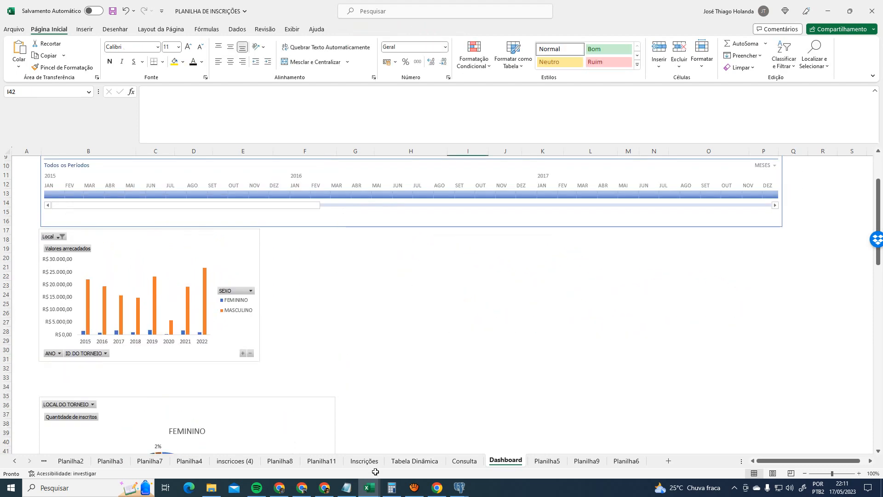
- Insert a line pivot chart from the Valores arrecadados pivot table on Consulta
click(465, 461)
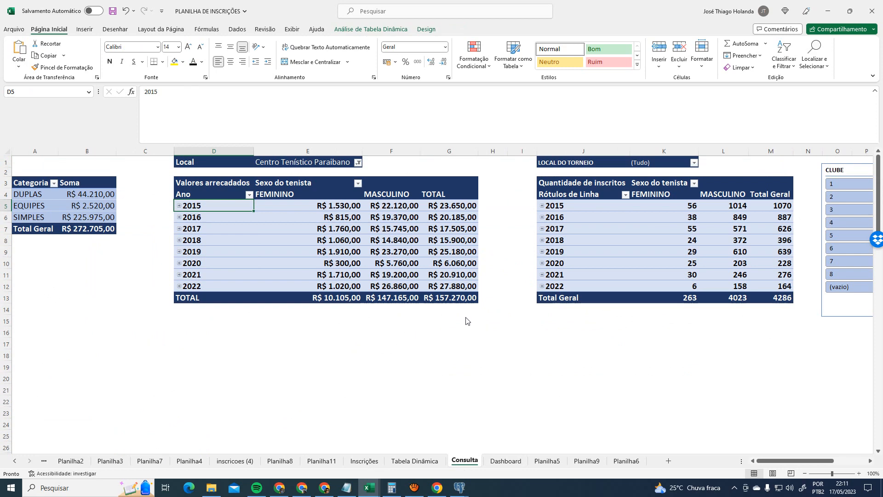
click(386, 189)
click(208, 186)
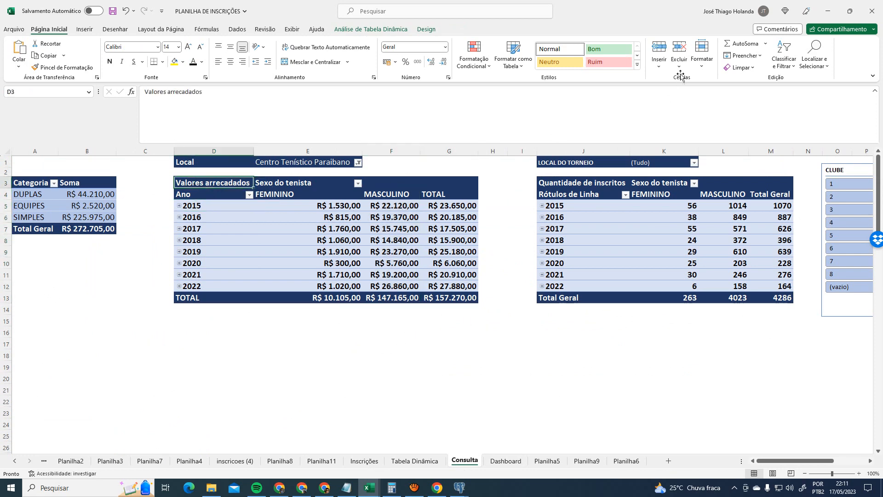
click(371, 29)
click(686, 53)
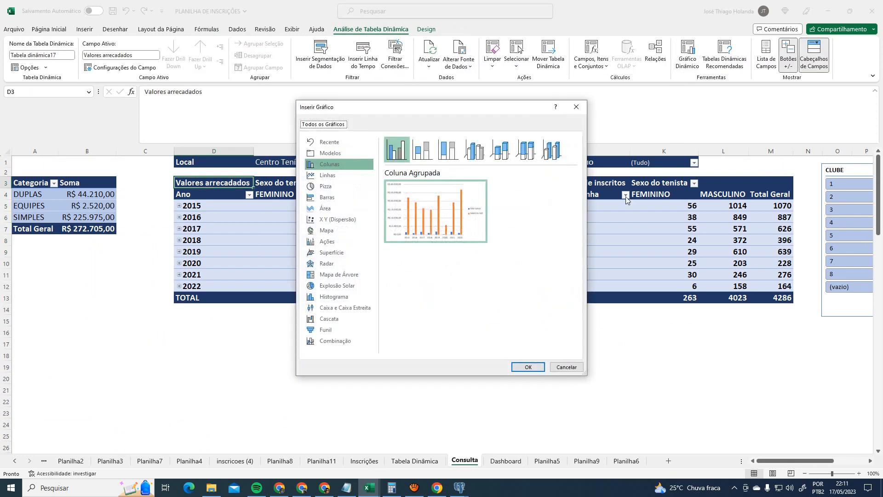
click(335, 175)
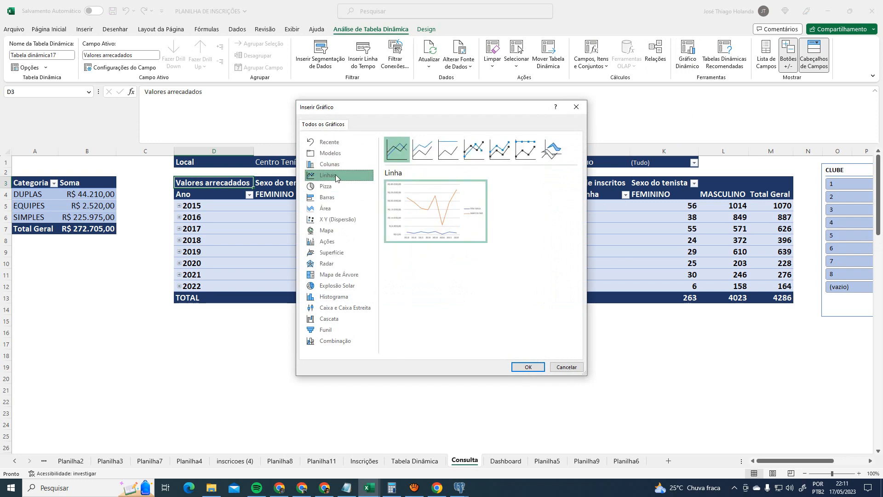
click(528, 368)
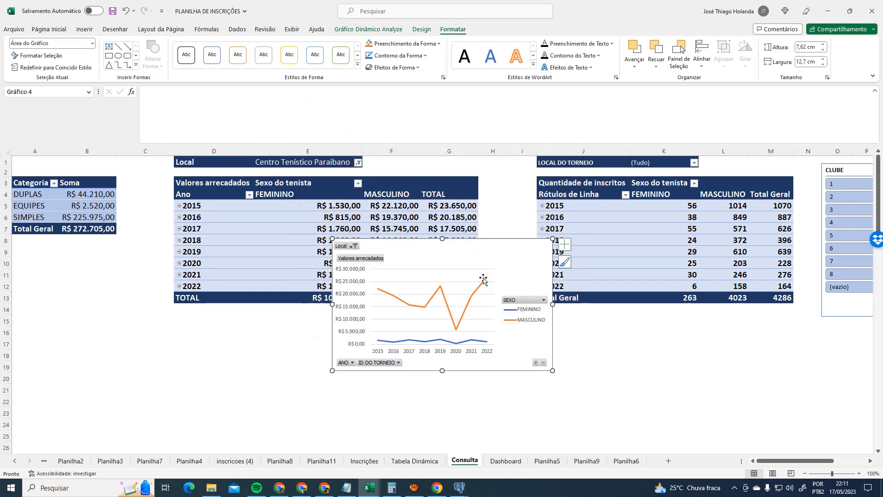
- Review the chart's and pivot table's filter connections, enlarging the list to show every filter
click(368, 31)
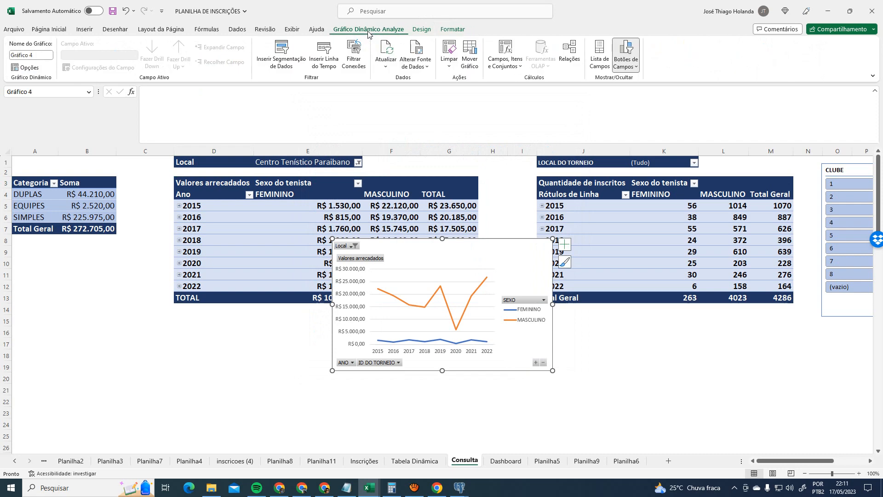
click(366, 55)
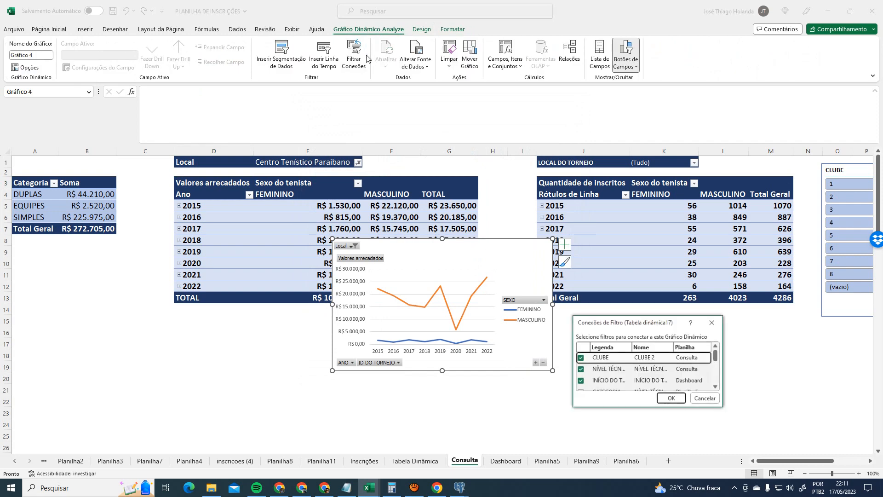
scroll(707, 381, down, 5)
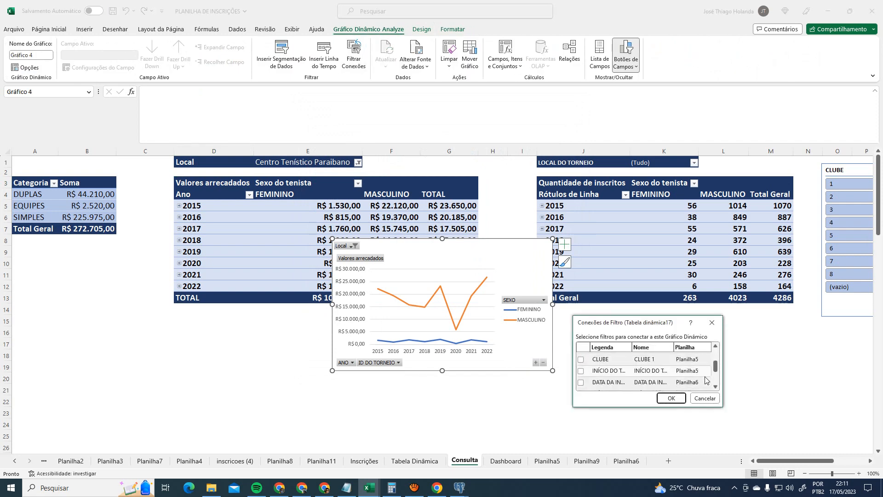
click(712, 323)
click(252, 183)
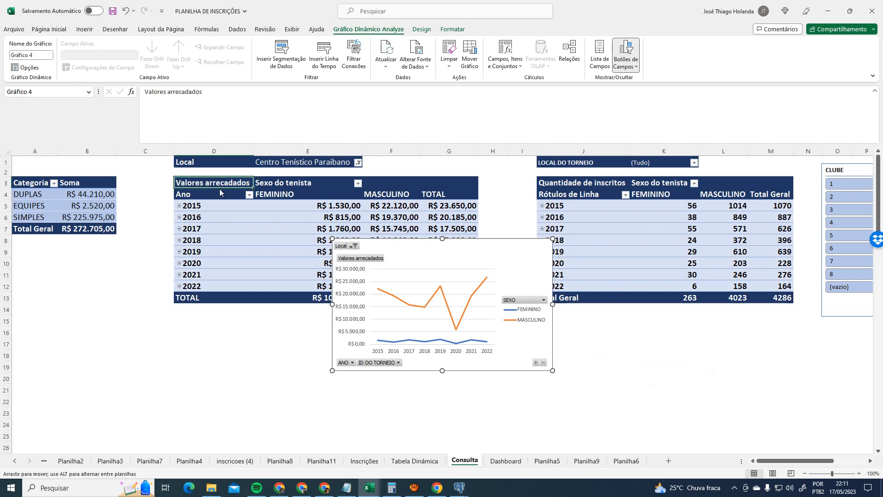
click(368, 28)
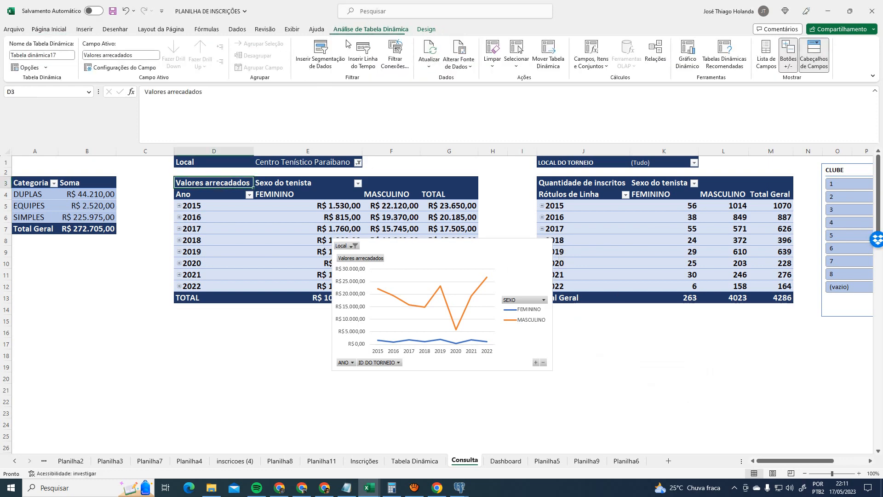
click(395, 58)
drag(723, 407, 843, 457)
drag(728, 322, 497, 203)
drag(618, 339, 749, 413)
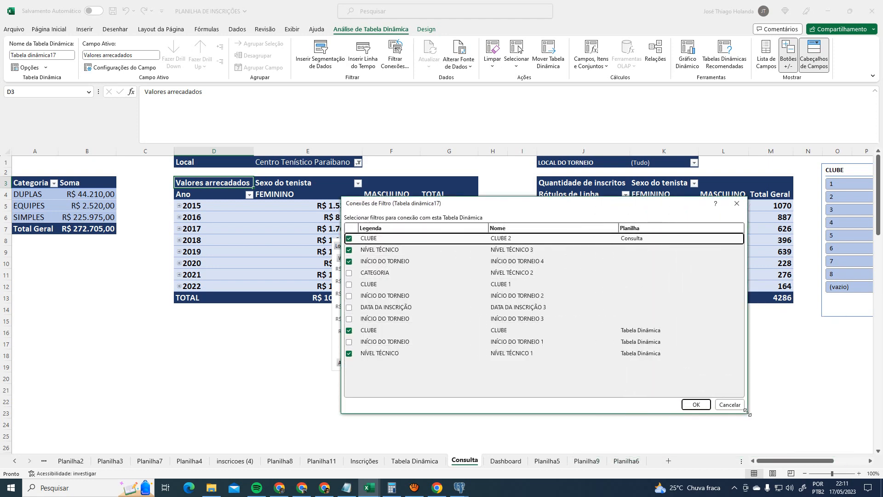
click(720, 405)
- Inspect the NÍVEL TÉCNICO 3 and timeline connections, cancel, and place the line chart below the table
click(463, 247)
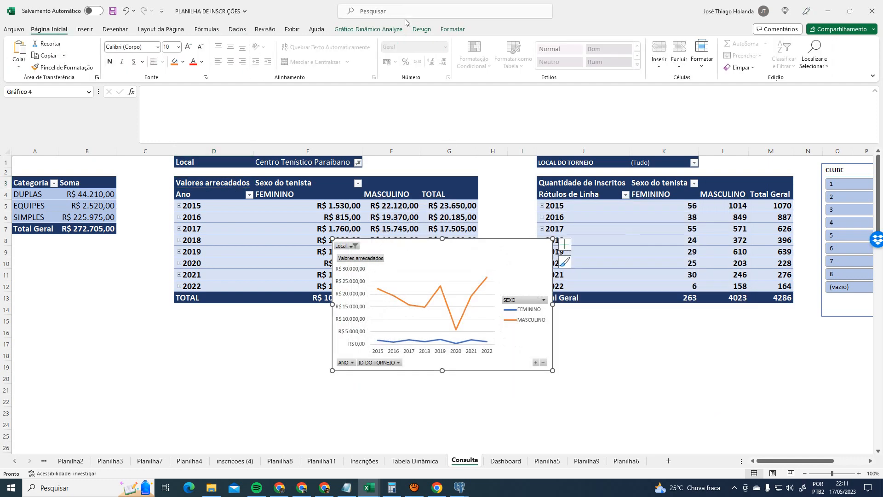
click(424, 31)
click(407, 31)
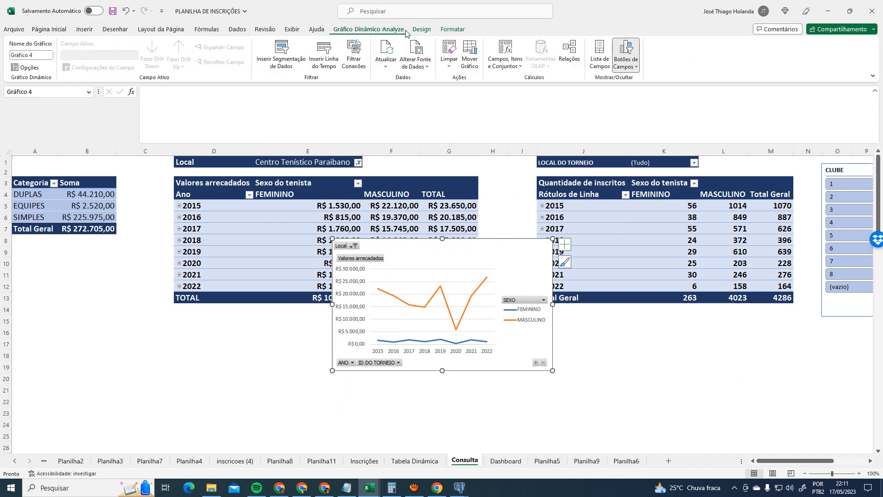
click(297, 185)
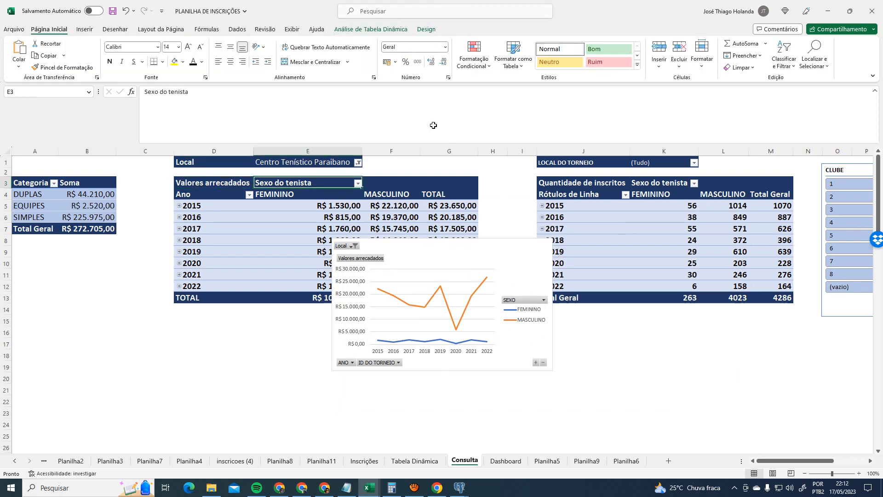
click(370, 29)
click(395, 56)
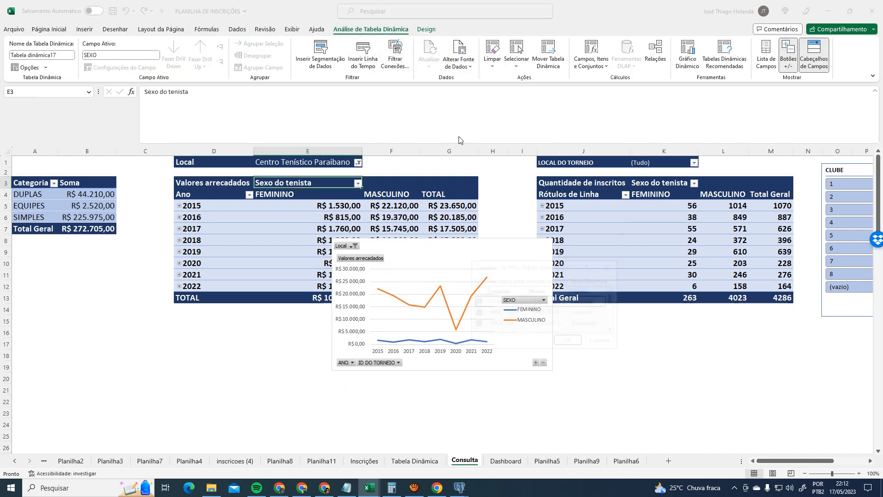
drag(620, 350, 767, 458)
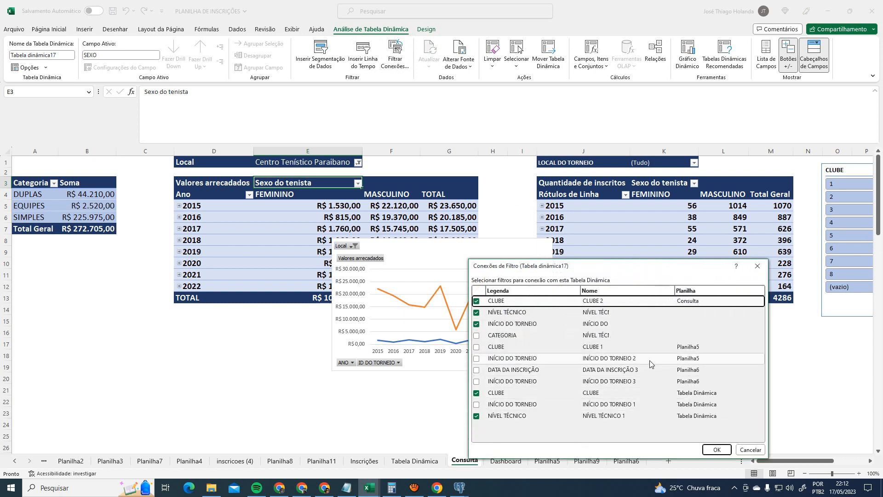
click(683, 314)
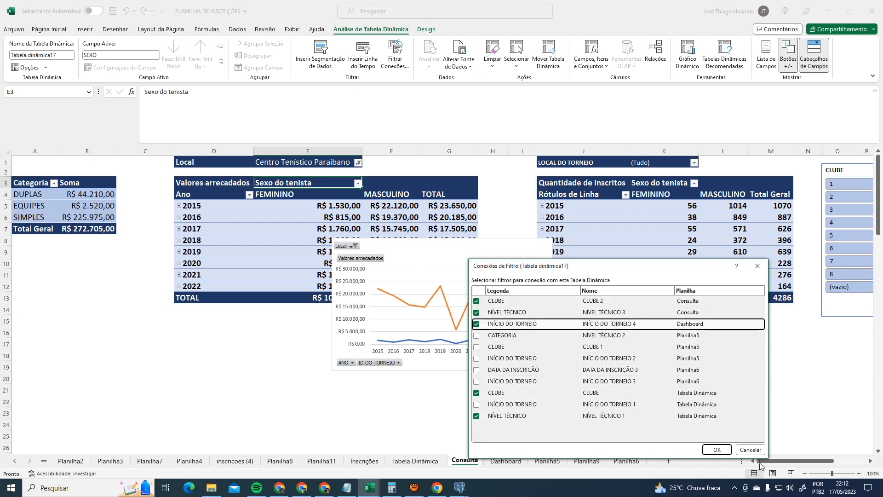
click(692, 373)
click(752, 449)
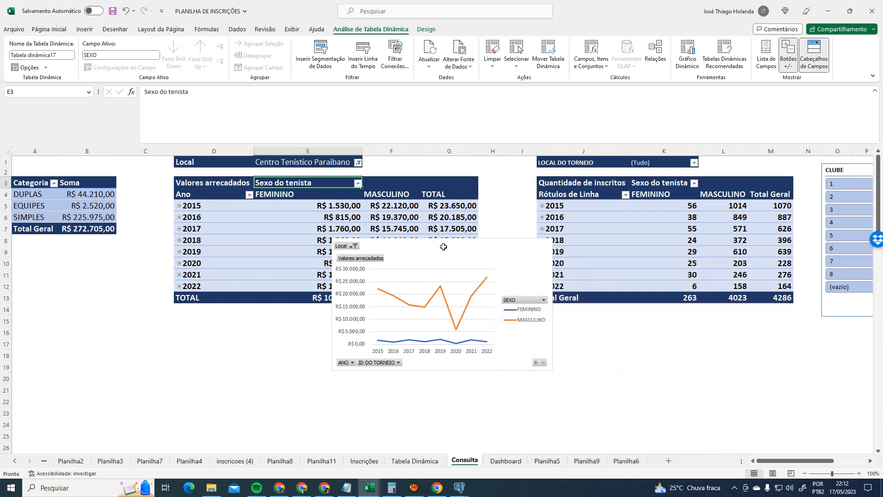
drag(473, 247, 430, 324)
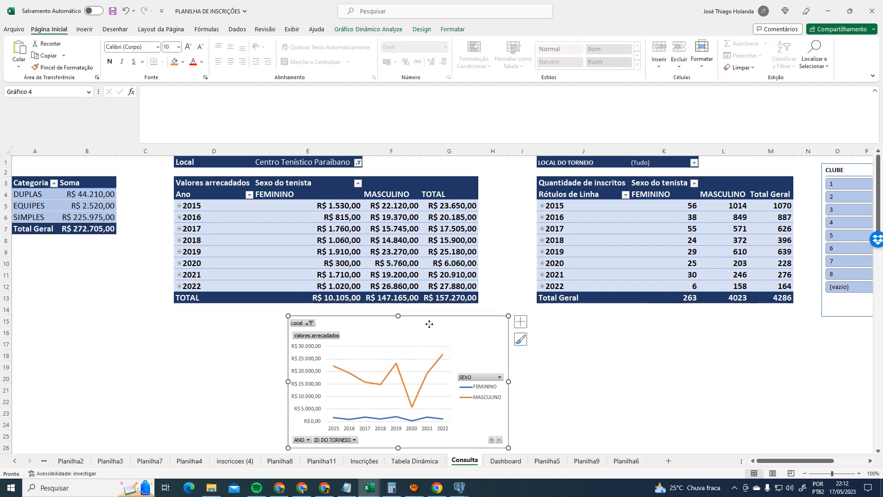
- Move the line chart to Dashboard, lined up beside the bar chart
key(Delete)
click(505, 461)
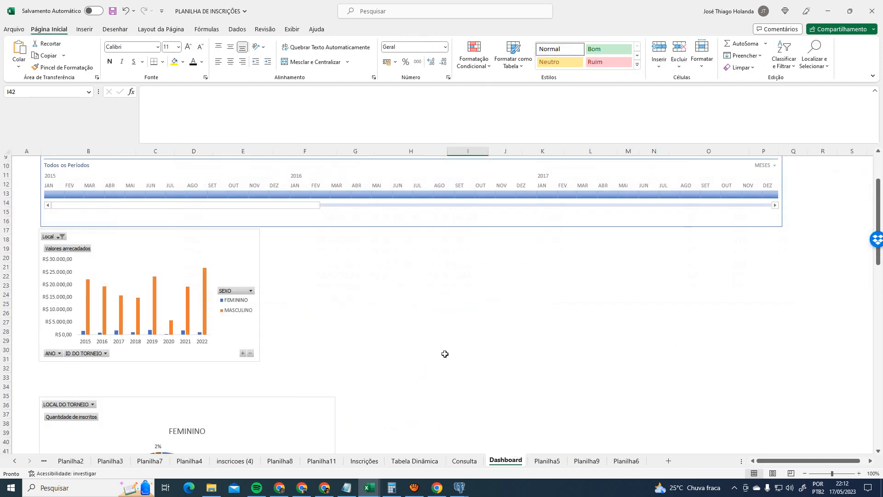
key(ctrl+v)
scroll(543, 319, down, 1)
drag(543, 320, 401, 166)
scroll(597, 310, up, 5)
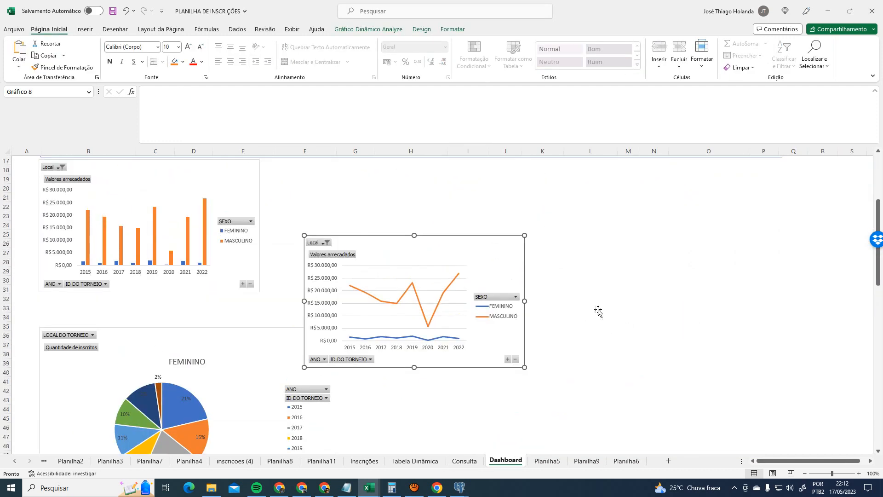
drag(454, 299, 421, 235)
click(540, 306)
click(419, 236)
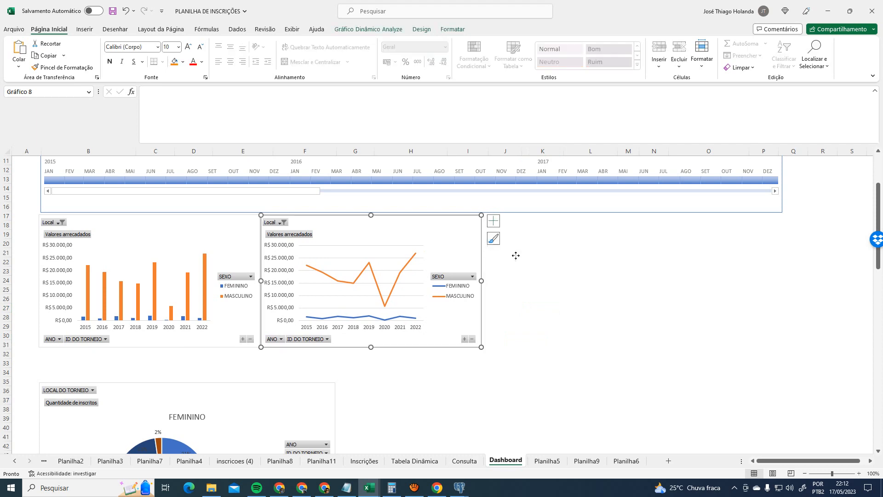
click(508, 254)
scroll(598, 258, up, 4)
scroll(589, 285, down, 4)
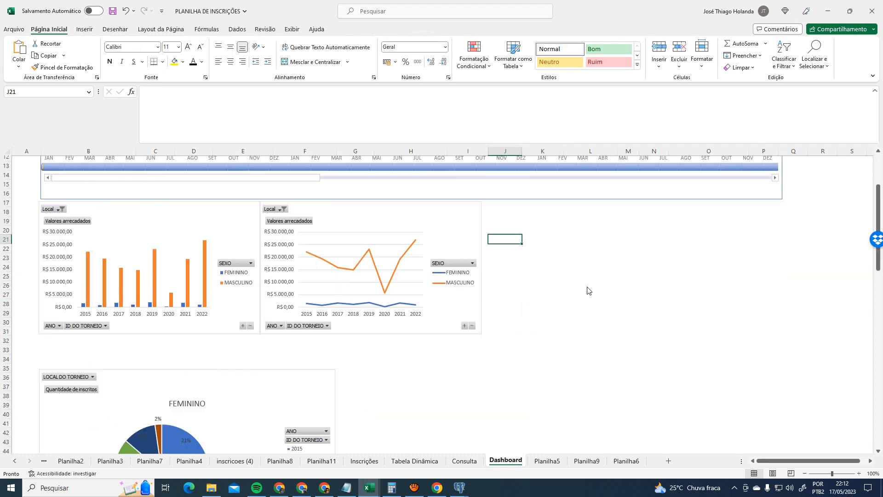
- Reset Consulta's Local filter to (Tudo) so all venues are included, then return to Dashboard
click(464, 461)
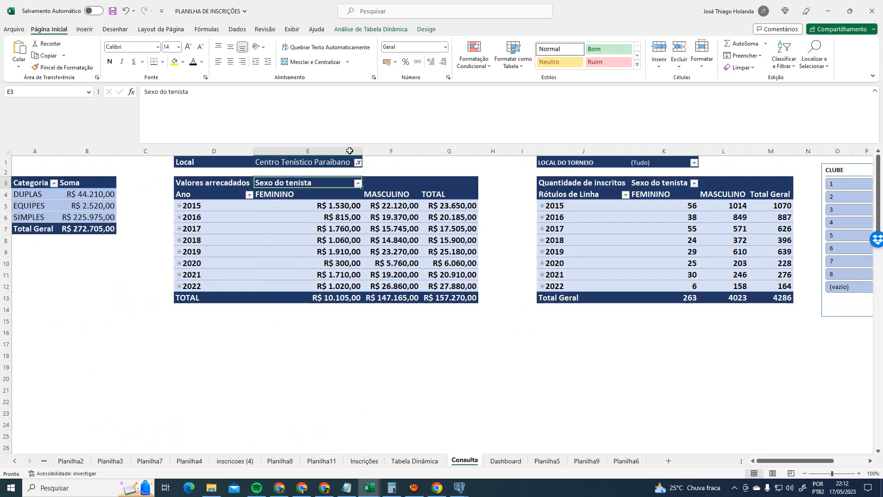
click(358, 163)
click(269, 184)
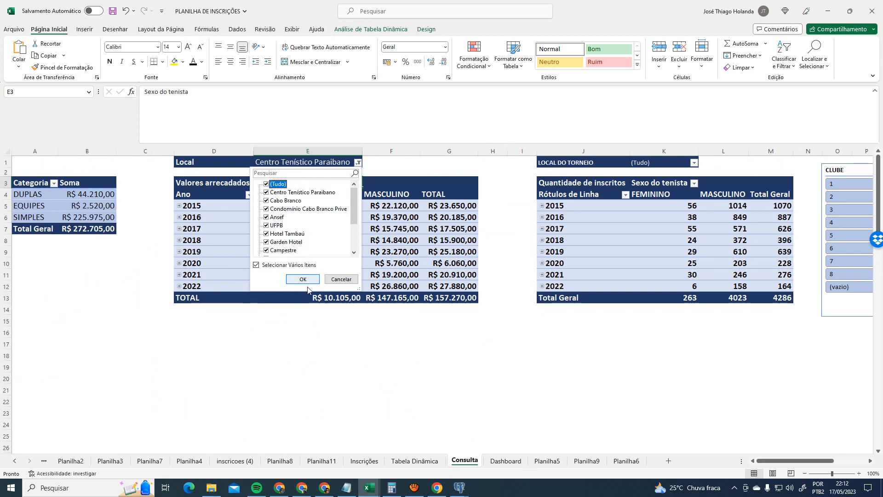
click(303, 280)
click(506, 462)
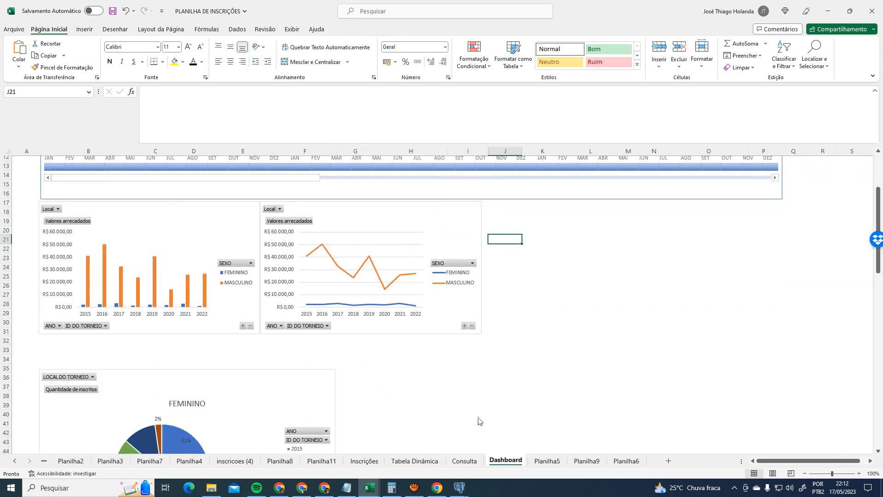
scroll(456, 341, up, 4)
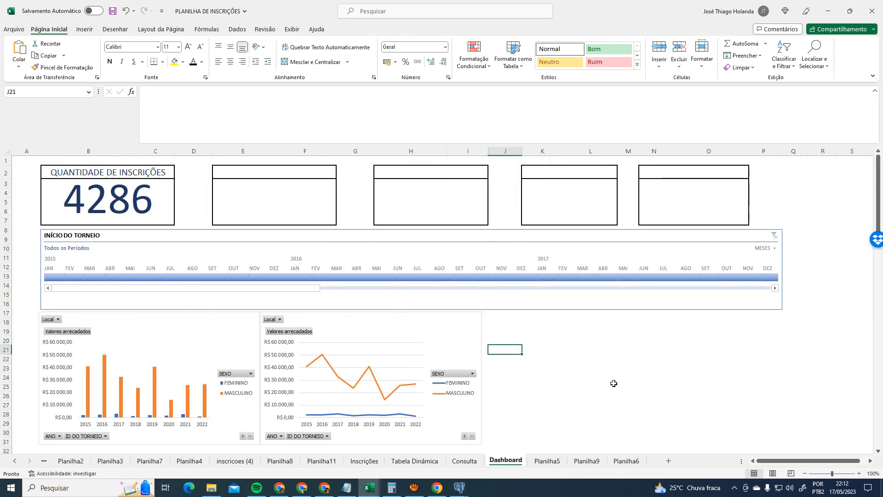
scroll(613, 383, down, 1)
scroll(613, 383, up, 1)
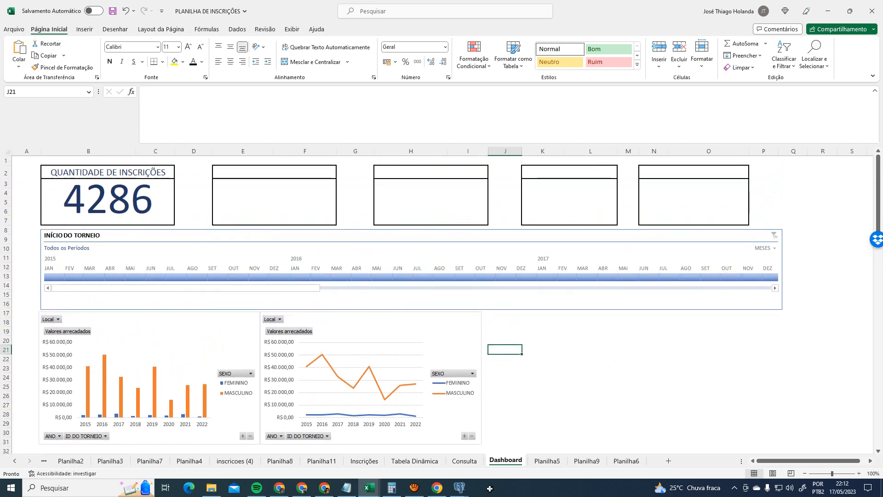
- Move the Tabela Dinâmica sheet tab to sit after Dashboard
click(417, 465)
click(376, 464)
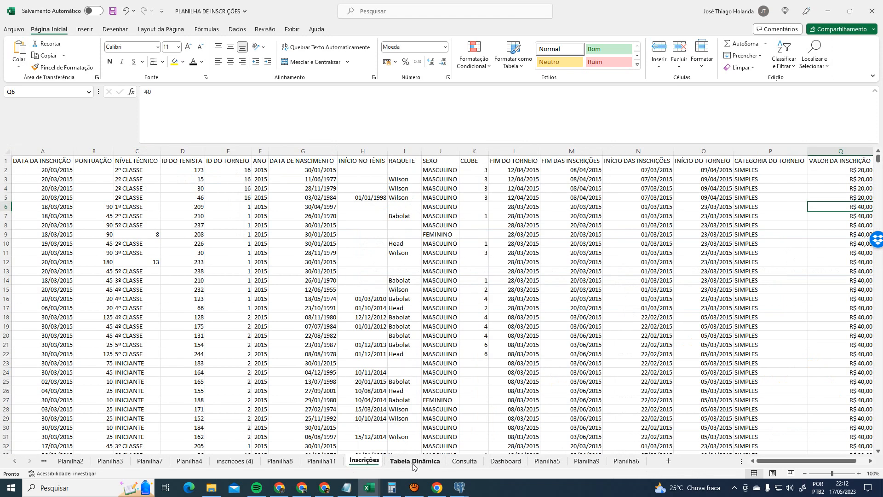
drag(413, 466, 350, 465)
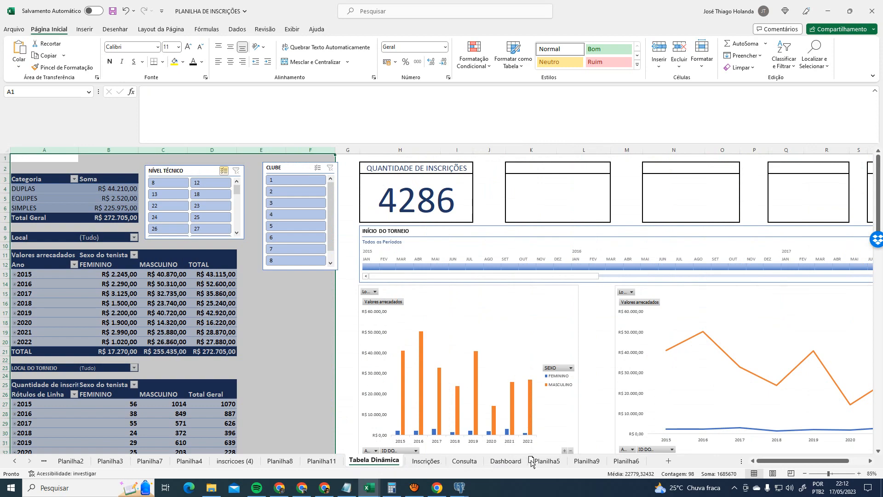
drag(531, 463, 530, 463)
click(370, 464)
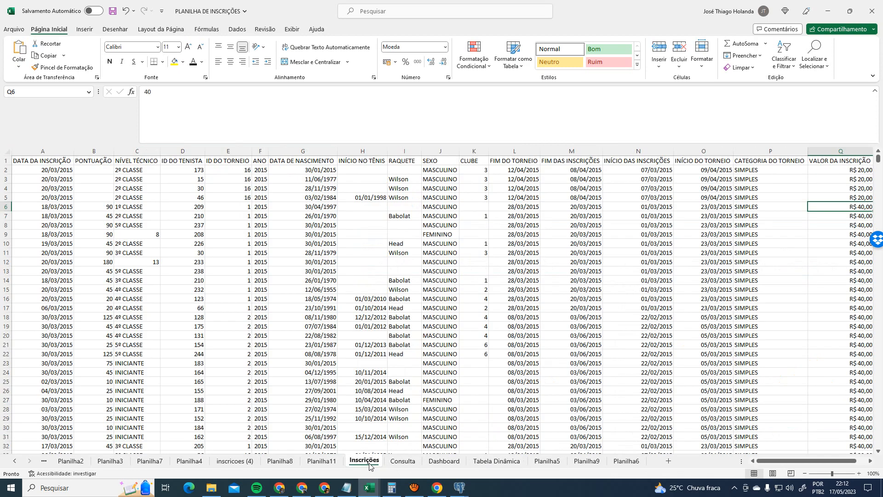
click(395, 463)
click(442, 391)
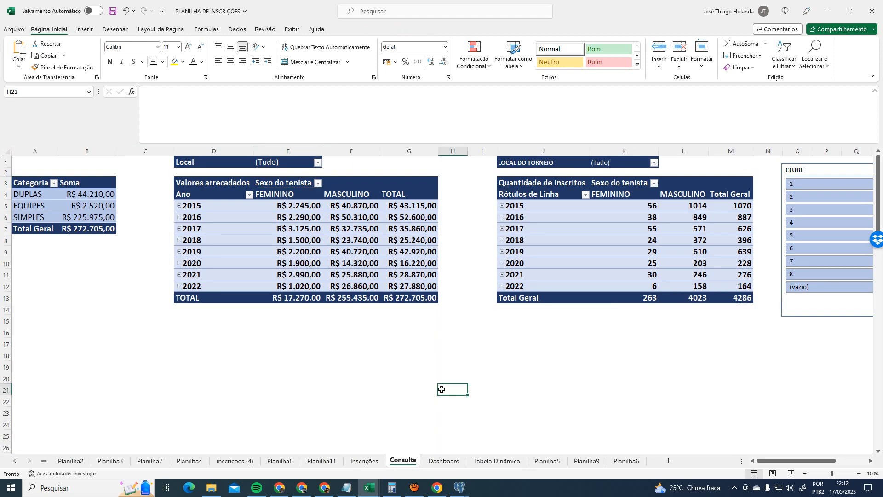
click(443, 463)
- Check the Dashboard's second card title and value cells against the Consulta sheet
scroll(571, 394, down, 5)
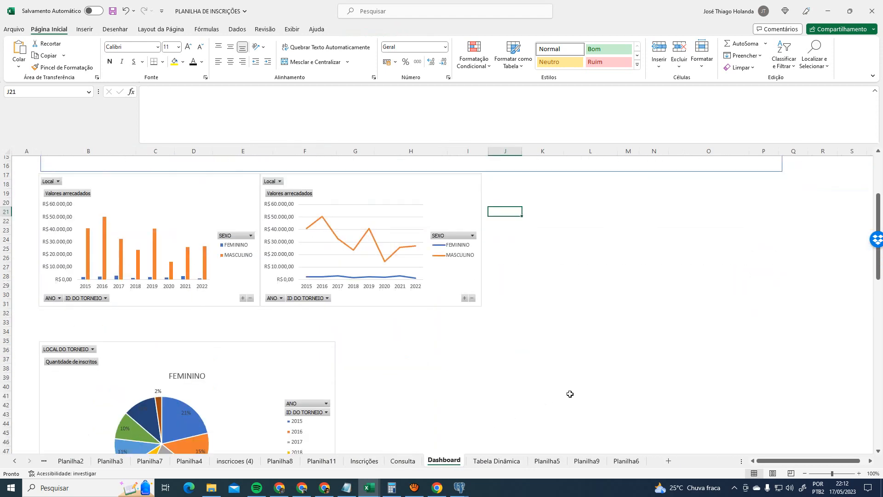
scroll(570, 394, up, 4)
scroll(573, 394, down, 4)
scroll(575, 395, up, 4)
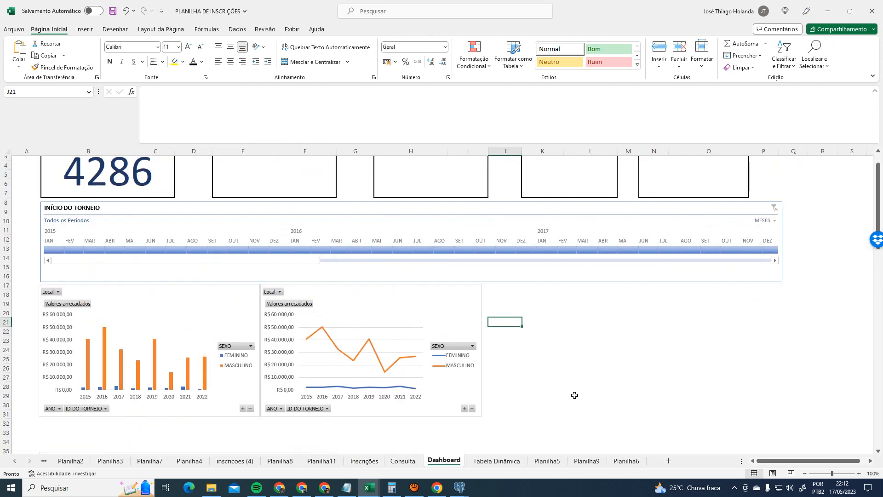
click(401, 461)
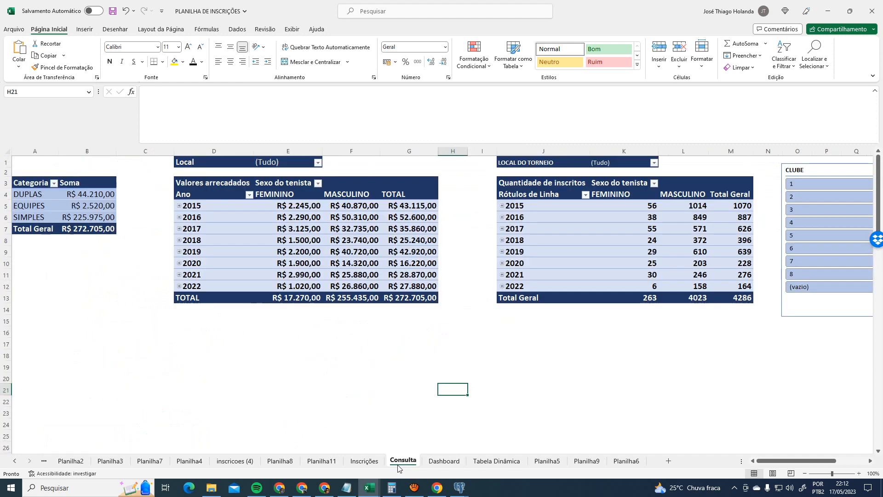
click(455, 463)
scroll(438, 322, up, 1)
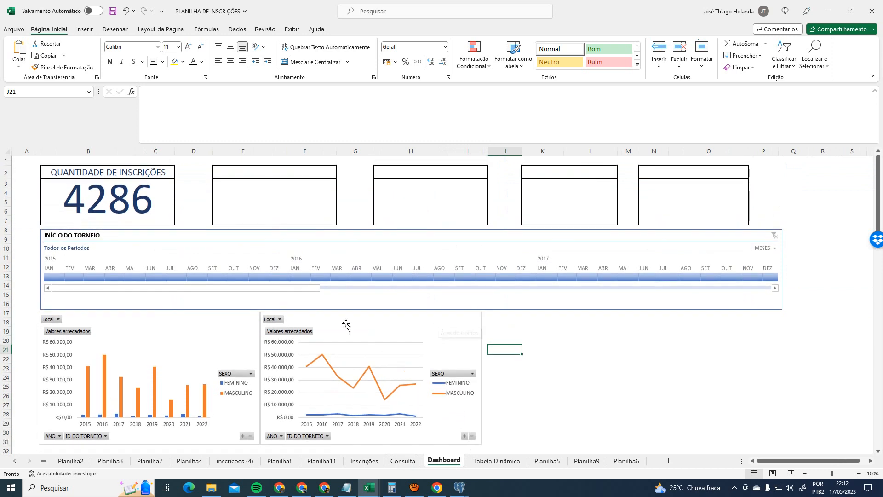
click(270, 173)
click(265, 195)
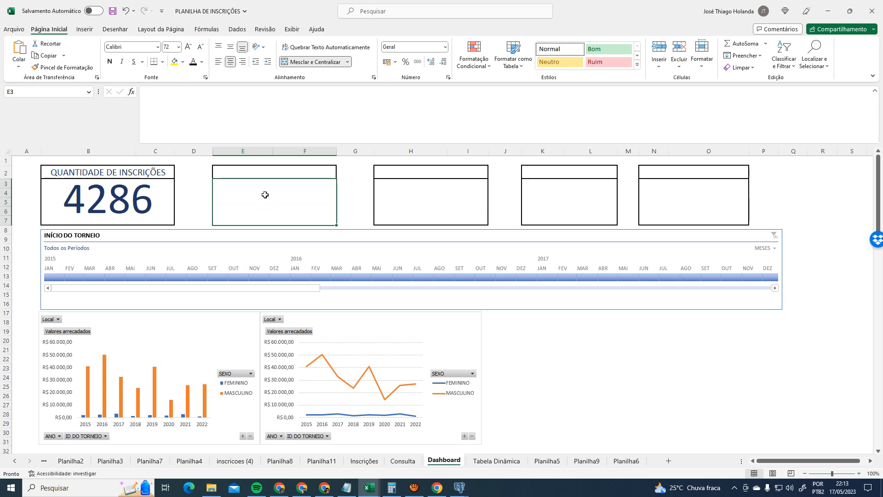
click(405, 461)
click(444, 460)
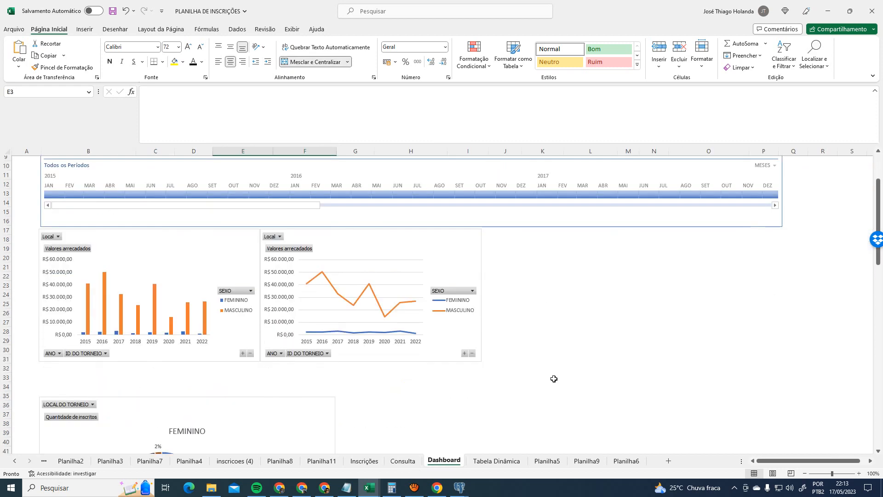
- Move the FEMININO pie chart up and shrink it to match the column chart
scroll(554, 378, down, 3)
click(209, 391)
drag(209, 391, 211, 369)
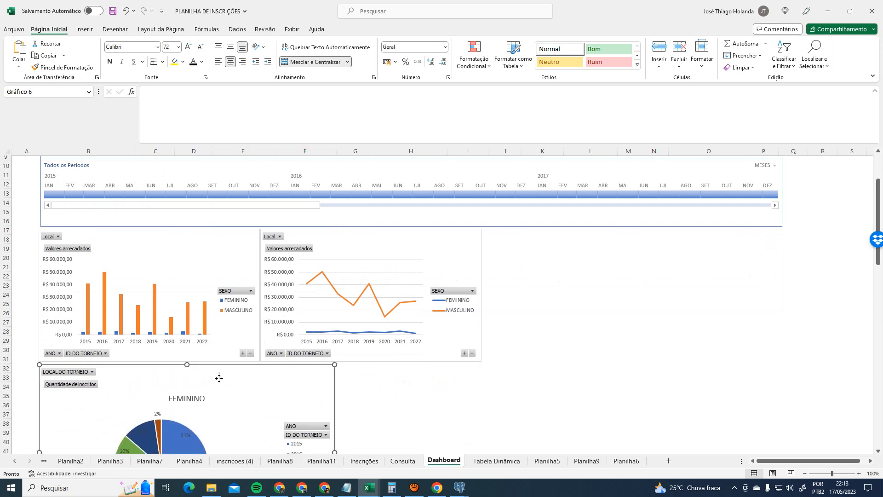
scroll(369, 434, down, 4)
drag(335, 431, 259, 394)
click(399, 387)
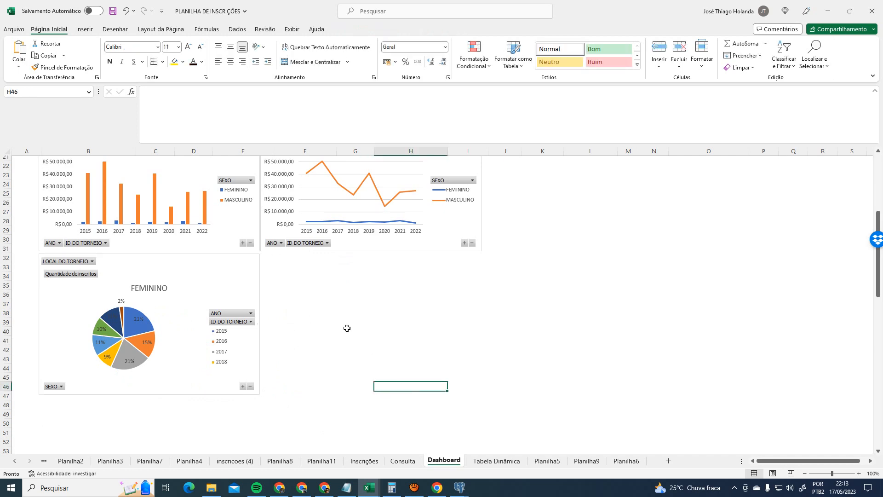
scroll(446, 357, up, 5)
scroll(369, 397, up, 2)
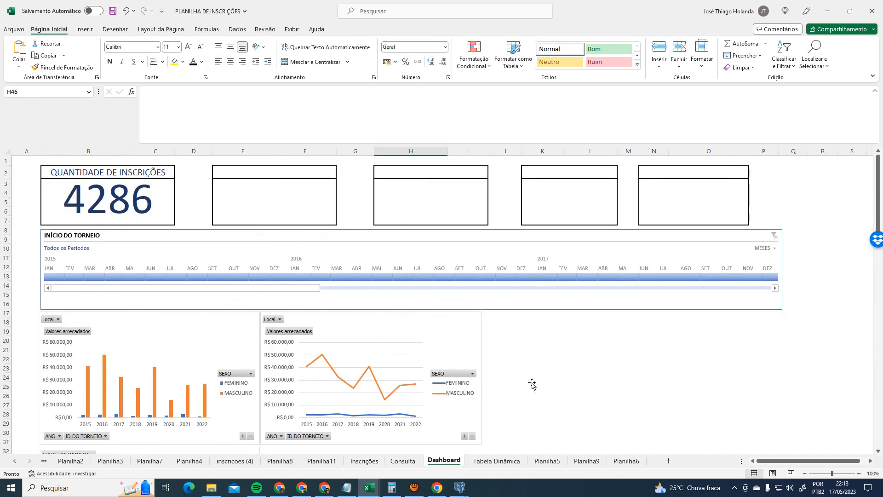
- Try the timeline at Oct 2015, Nov 2015, Jan 2016 and Mar 2016, then clear it
click(235, 277)
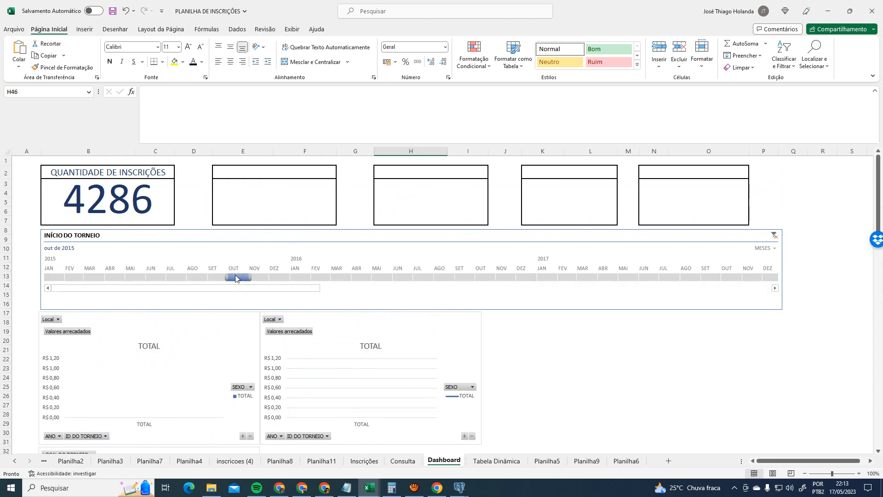
click(260, 278)
click(301, 277)
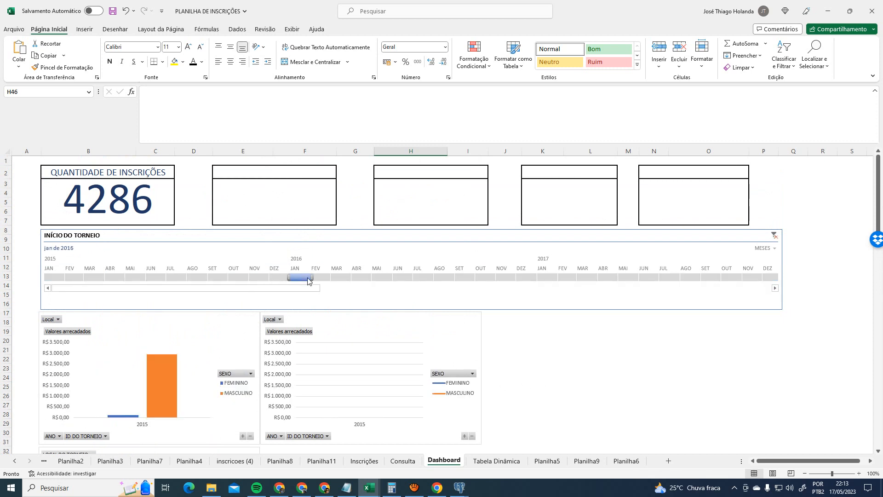
click(341, 277)
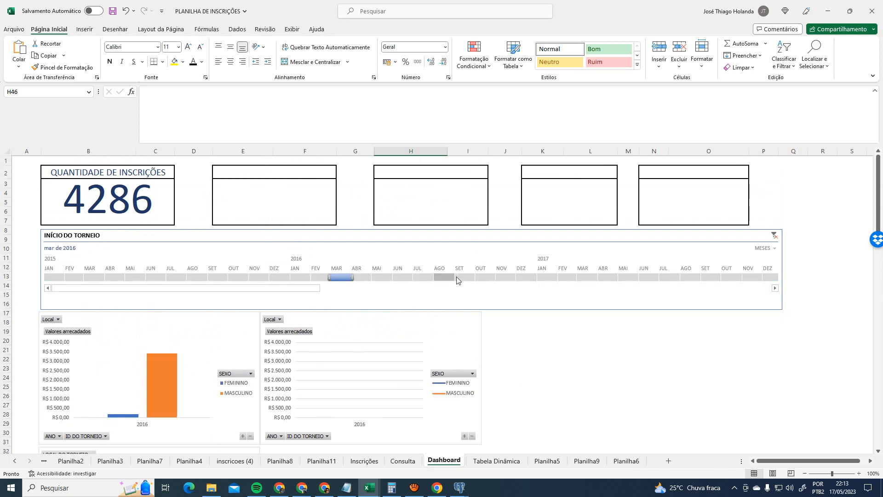
click(774, 235)
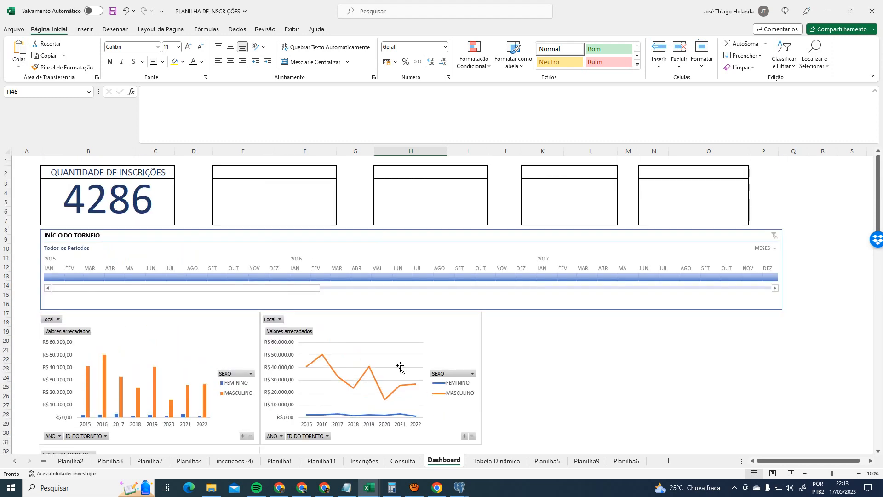
- Select the merged header boxes E2:F2, H2:I2, K3:L7 and N3 on Dashboard
click(282, 174)
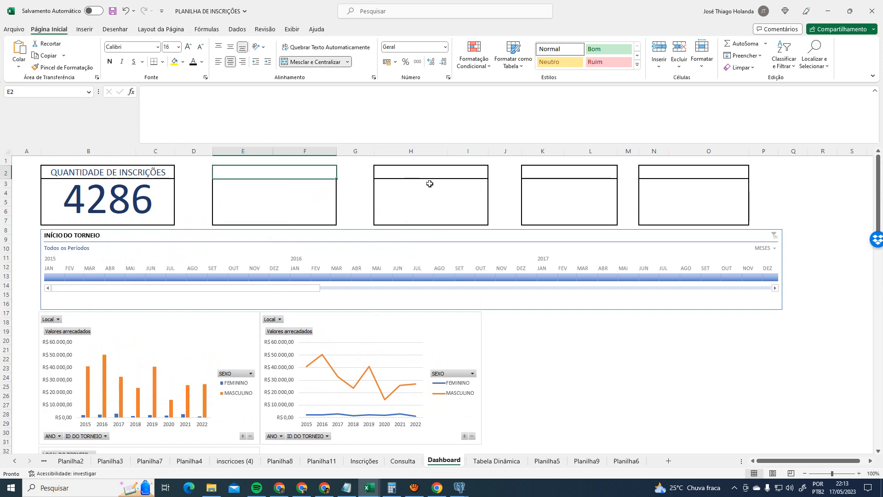
click(437, 170)
click(569, 180)
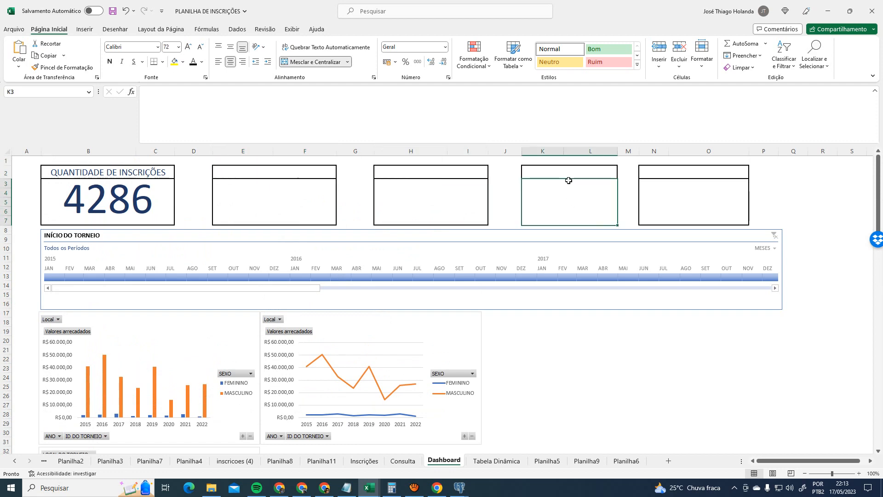
click(661, 183)
click(586, 174)
- Compare the Consulta and Dashboard sheets, selecting cell J18 on Consulta
click(396, 465)
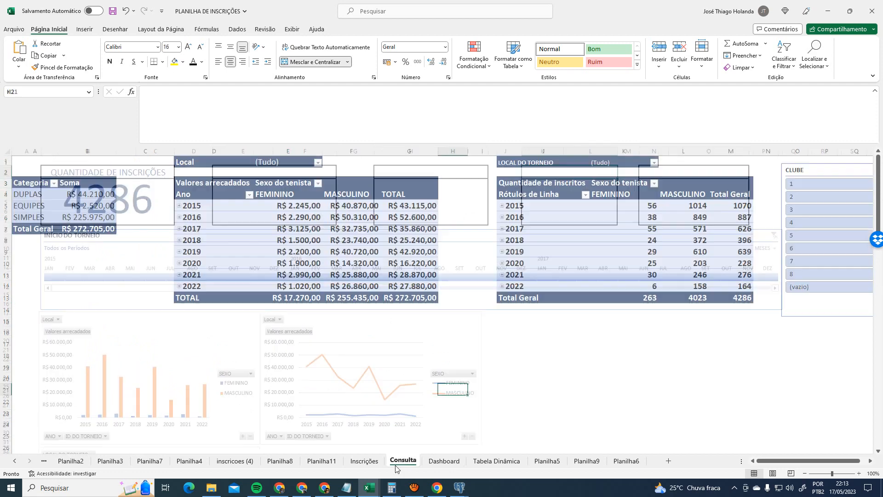
click(521, 354)
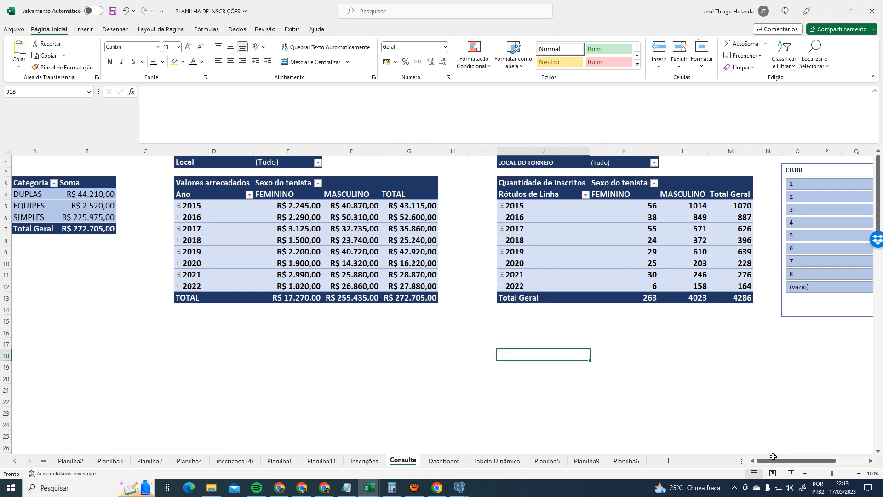
drag(835, 461, 687, 465)
click(443, 462)
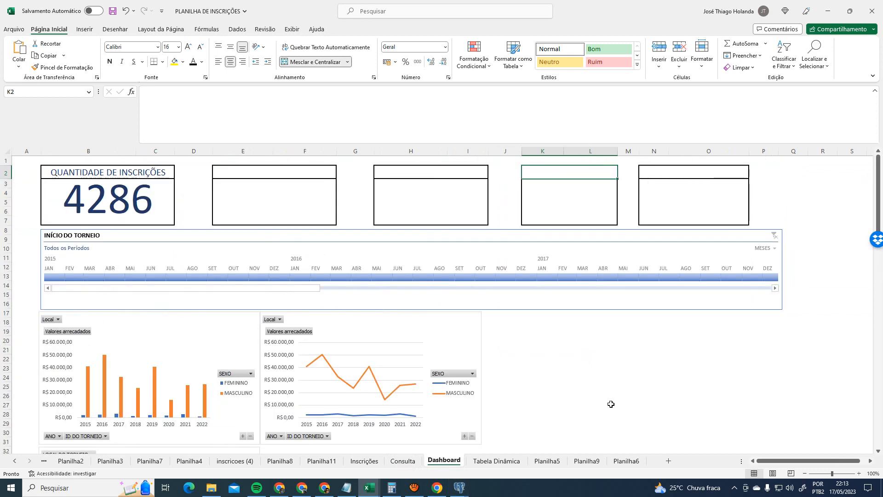
click(403, 462)
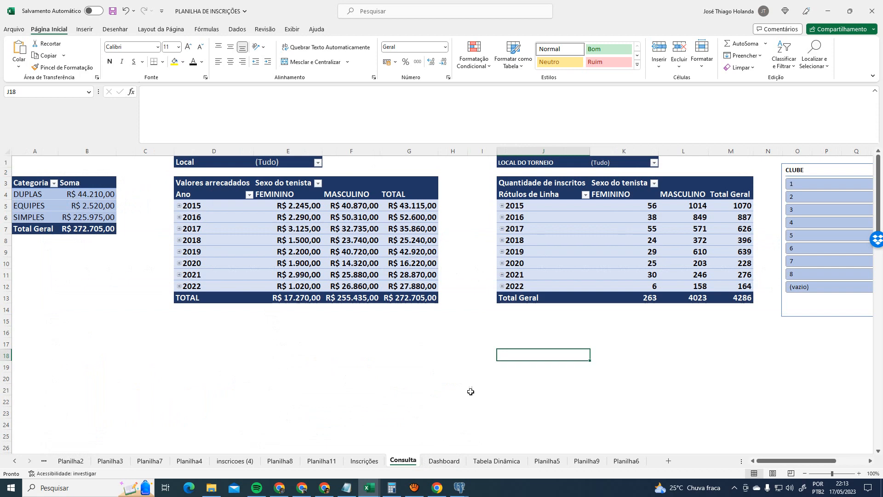
click(444, 461)
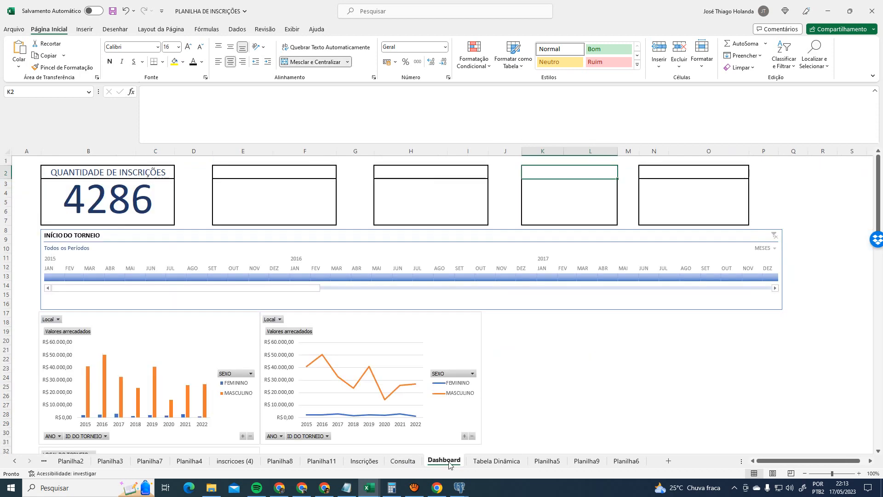
click(403, 461)
click(449, 465)
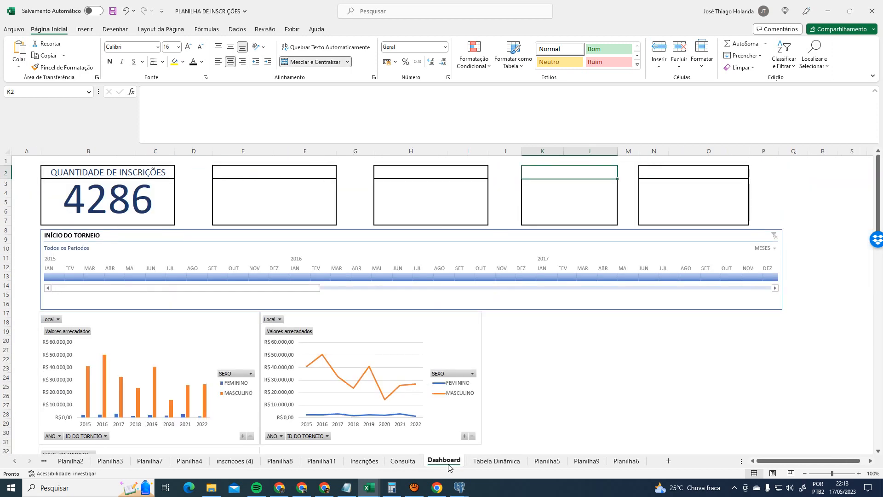
- Check the bar chart against Consulta's 2015–2022 year labels, 2016 FEMININO count 38 and Soma header
click(195, 331)
click(403, 462)
click(547, 210)
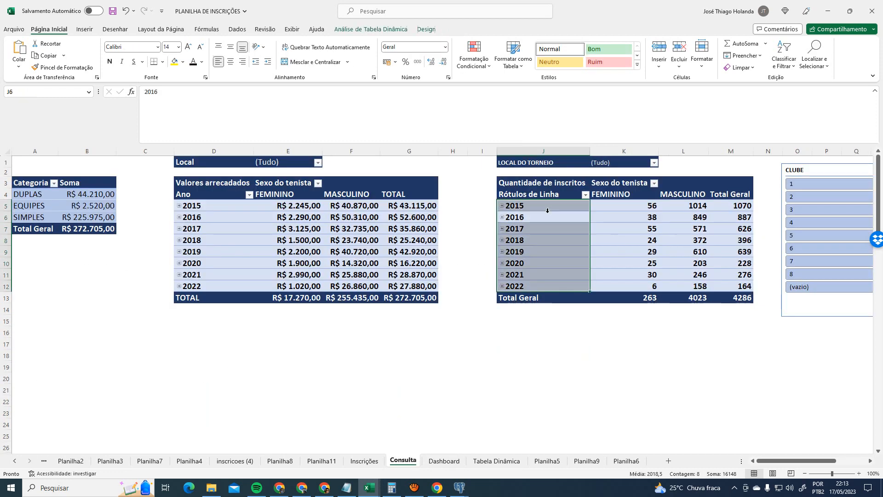
click(600, 217)
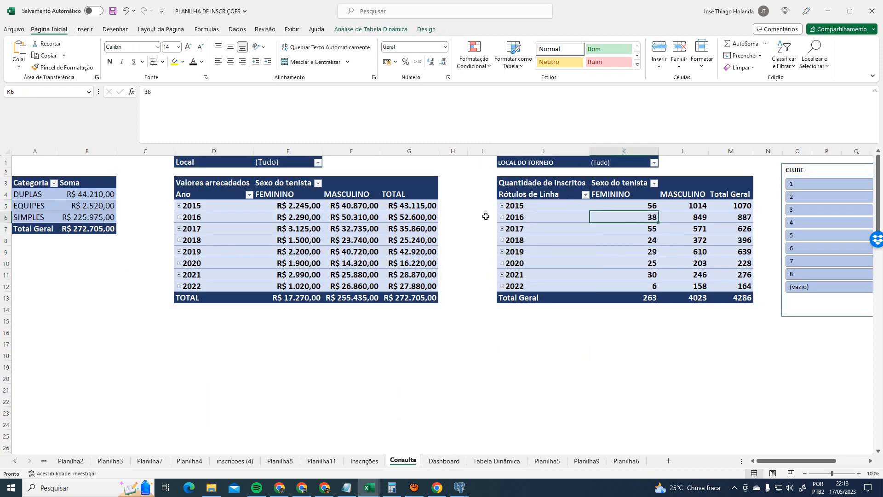
click(64, 183)
- Filter the Categoria pivot on Consulta to show only DUPLAS
click(54, 184)
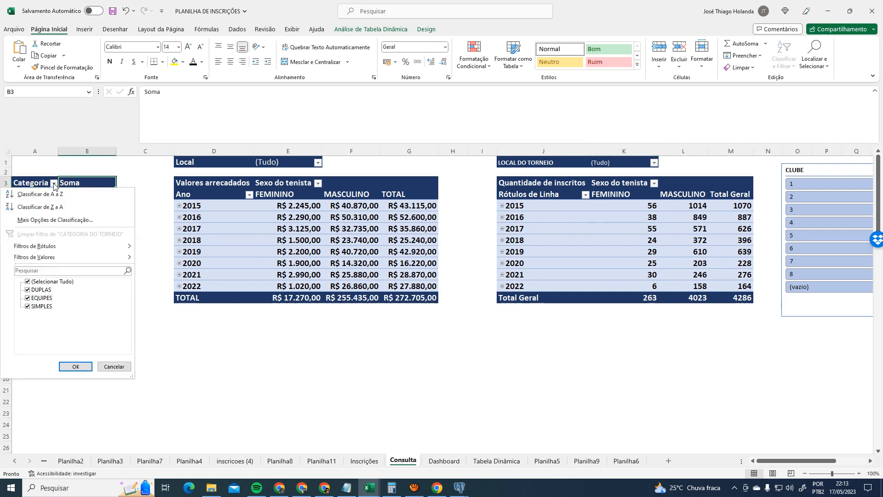
click(27, 282)
click(27, 290)
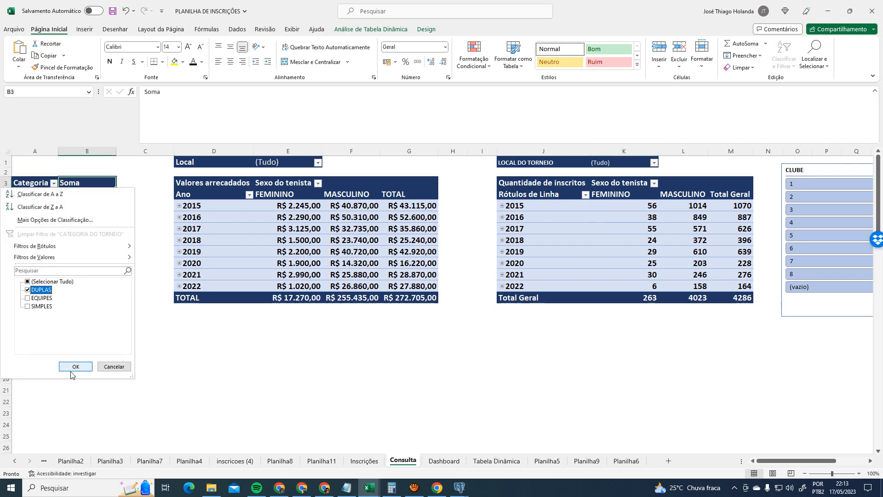
click(75, 366)
- Restore all categories in the Categoria filter so DUPLAS, EQUIPES and SIMPLES return
click(449, 462)
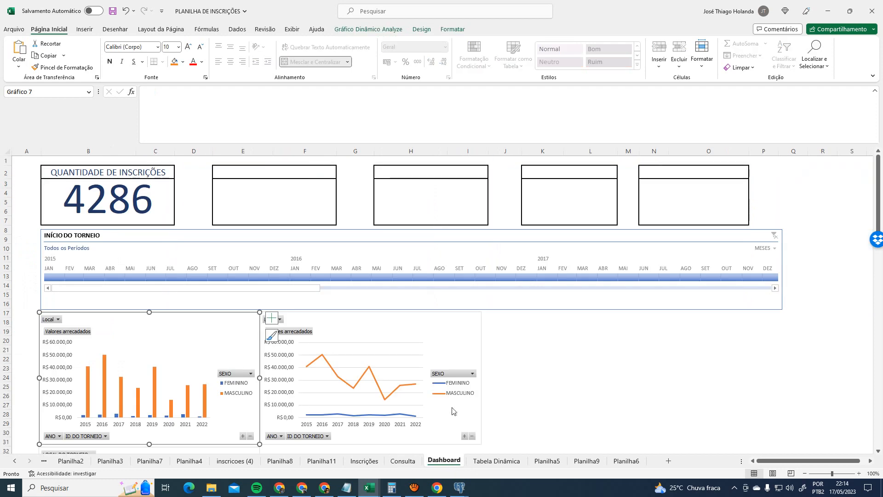
click(403, 461)
click(54, 183)
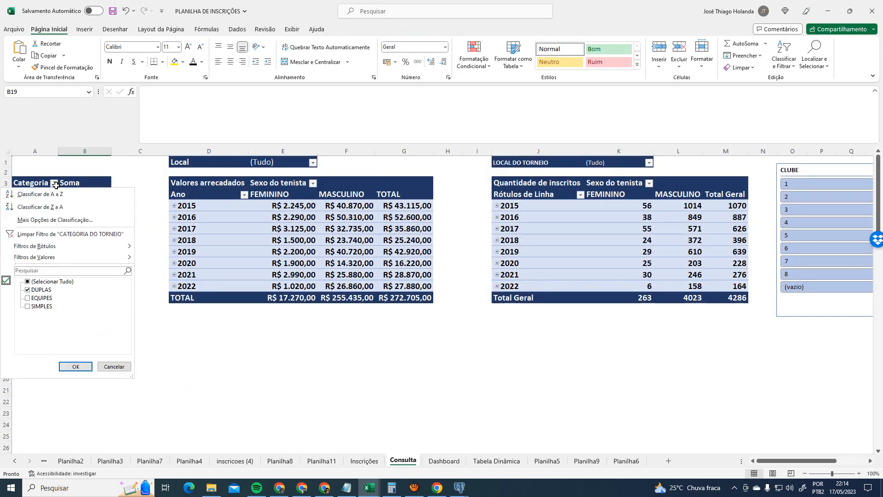
click(28, 281)
click(76, 367)
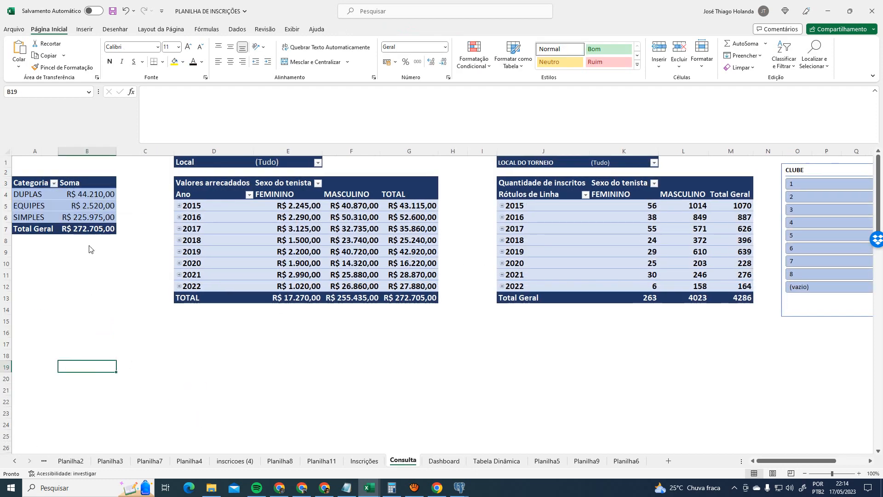
- Compare the Dashboard charts with the Consulta amounts and enrolment pivots, ending on Dashboard
click(444, 461)
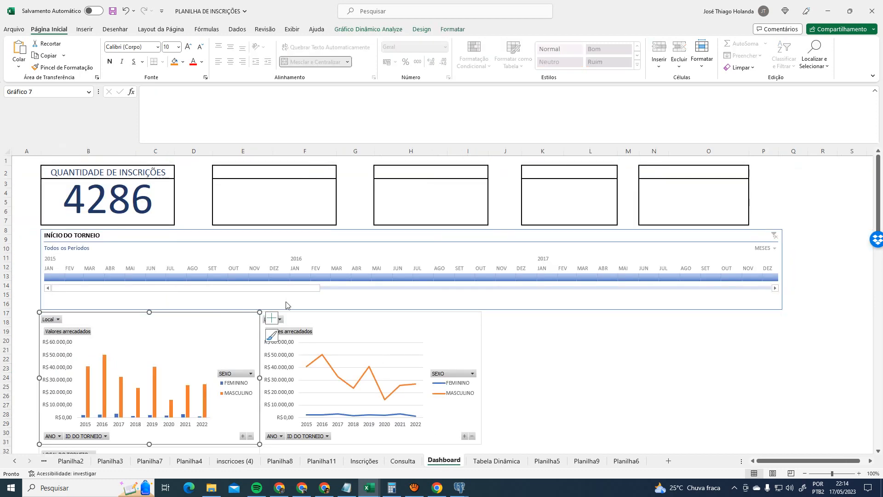
click(416, 466)
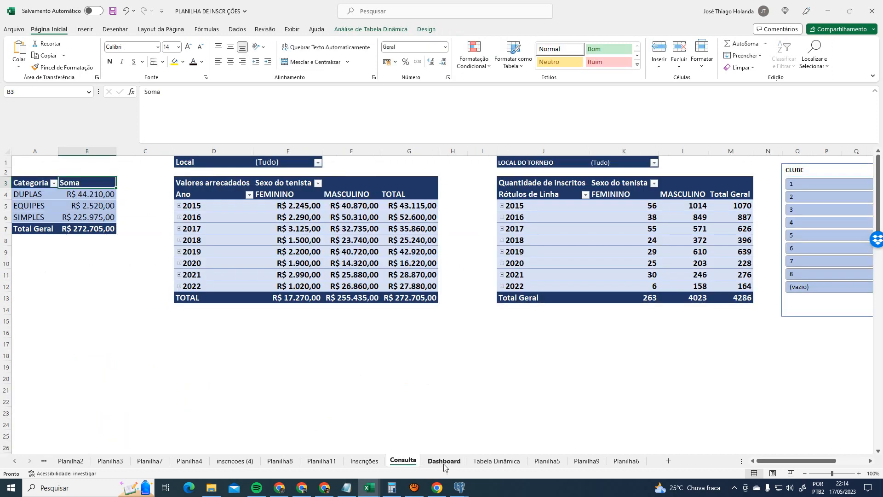
click(444, 461)
click(361, 30)
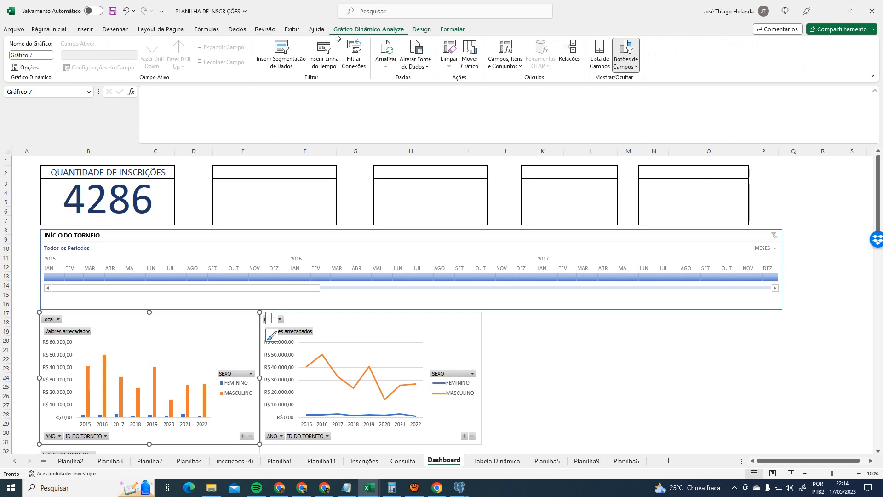
click(404, 461)
key(Left)
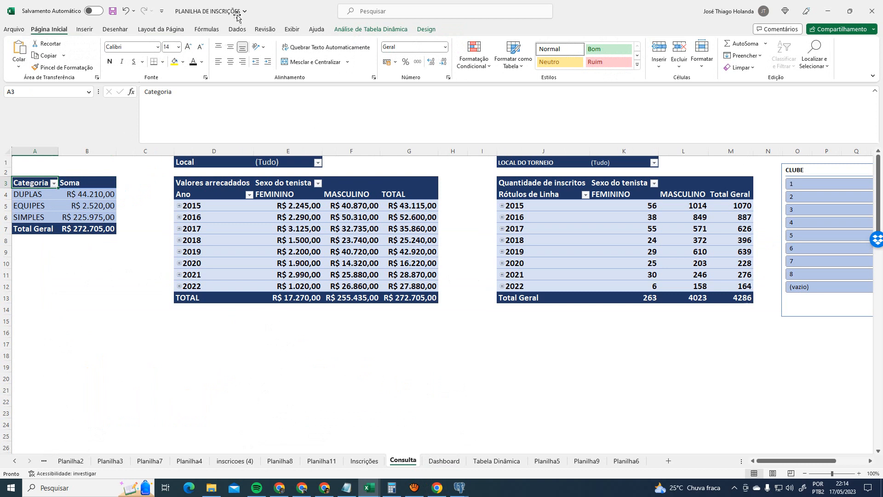
click(382, 29)
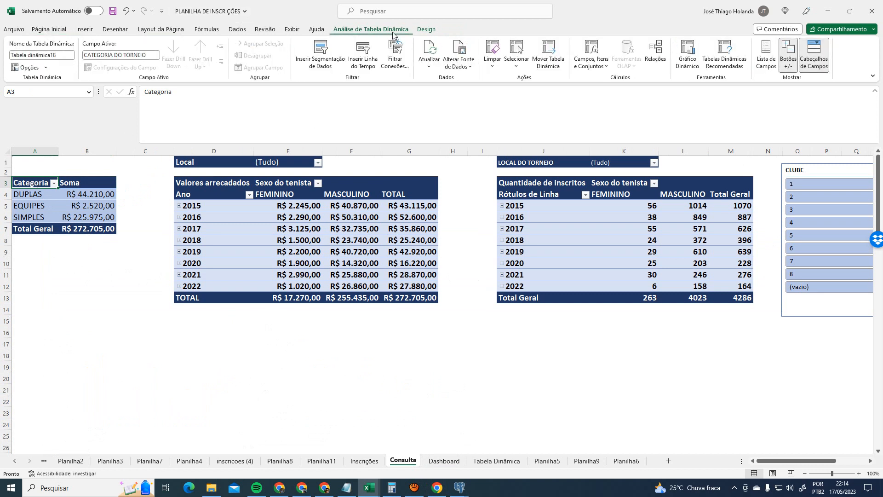
click(378, 187)
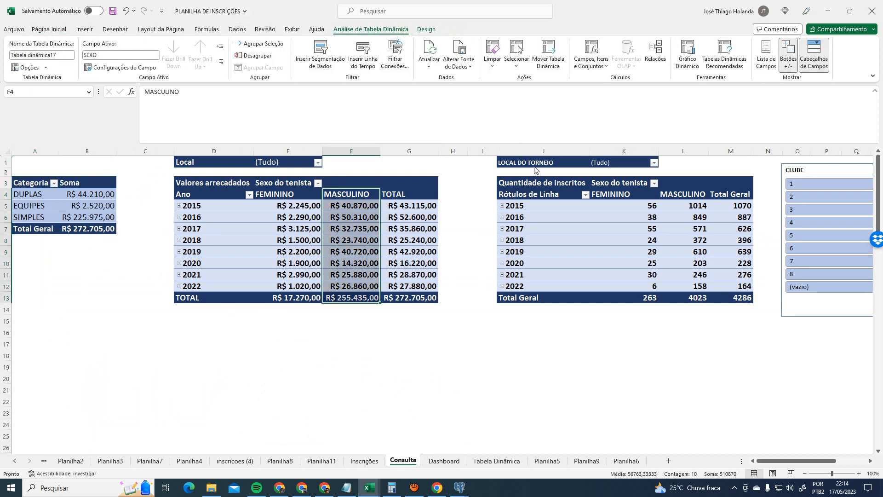
click(548, 193)
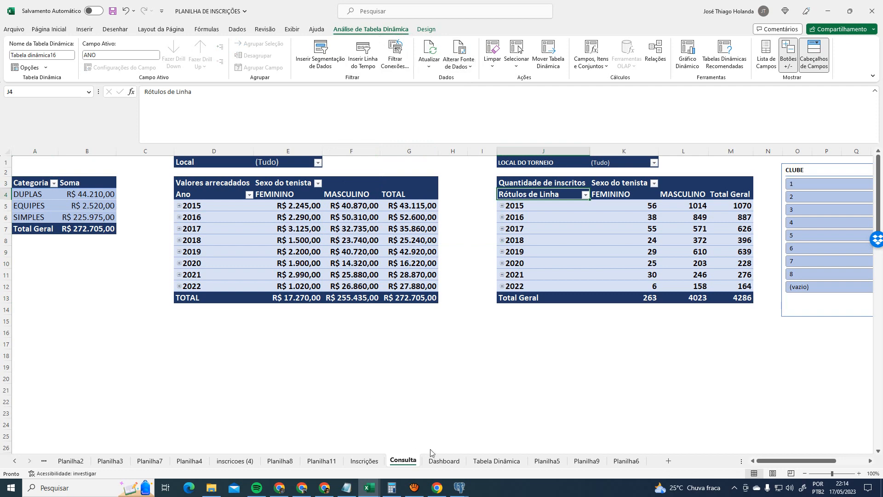
click(443, 461)
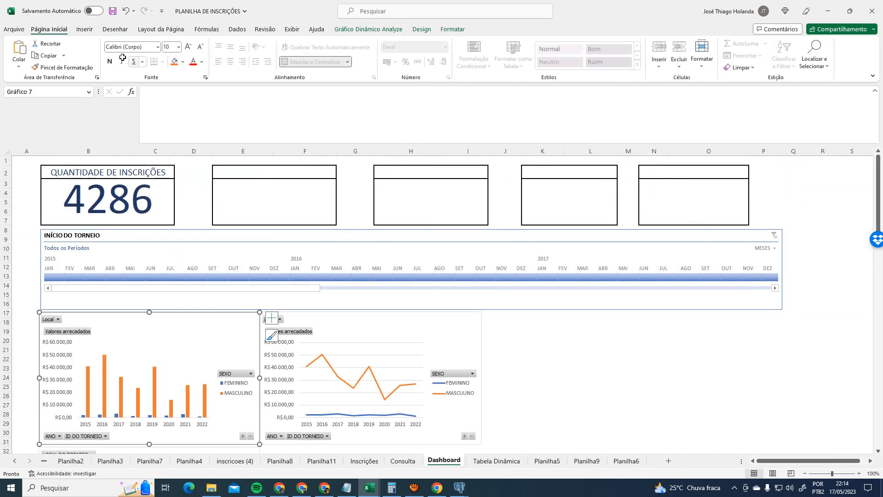
- Review the bar chart's filter connections in an enlarged dialog and cancel unchanged
click(369, 29)
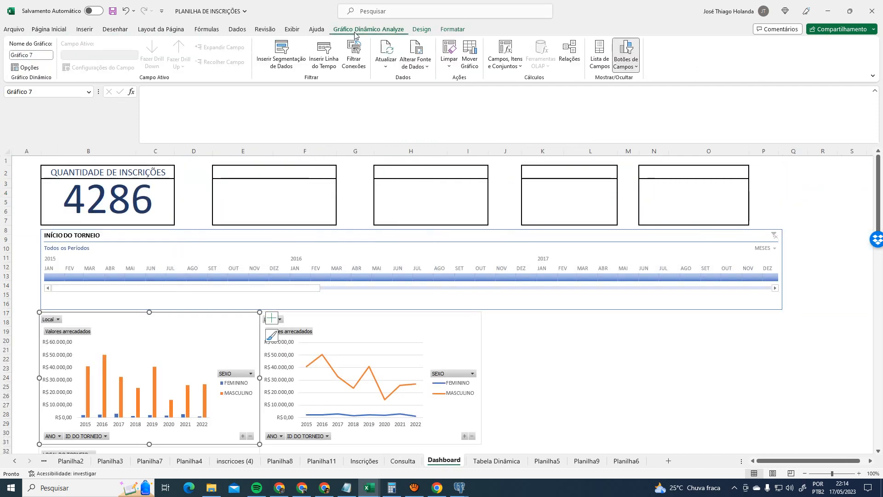
click(364, 66)
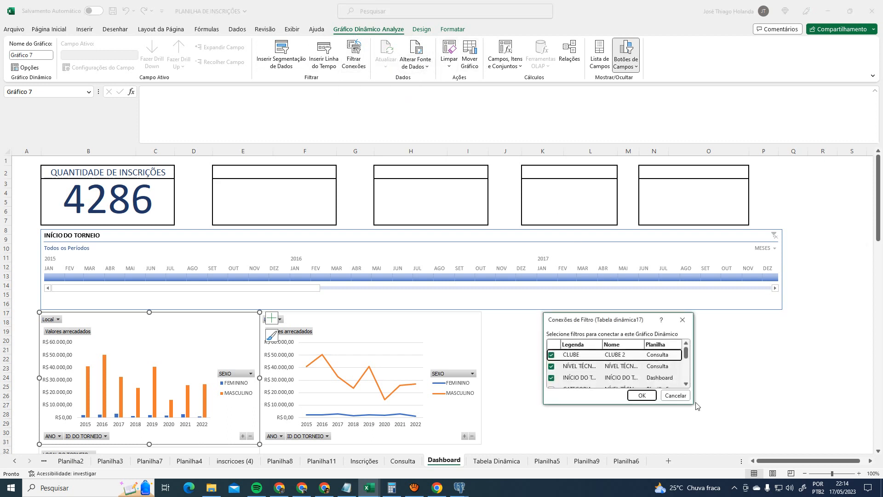
drag(692, 403, 810, 435)
scroll(755, 402, down, 3)
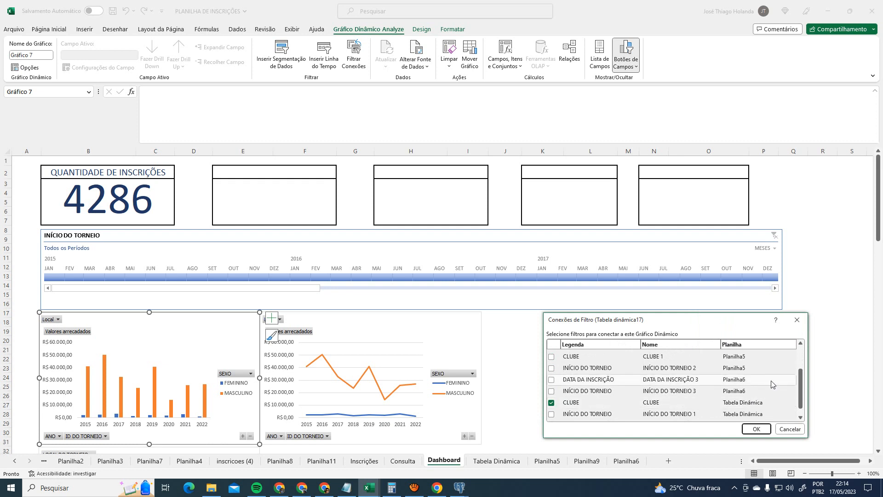
scroll(772, 383, up, 3)
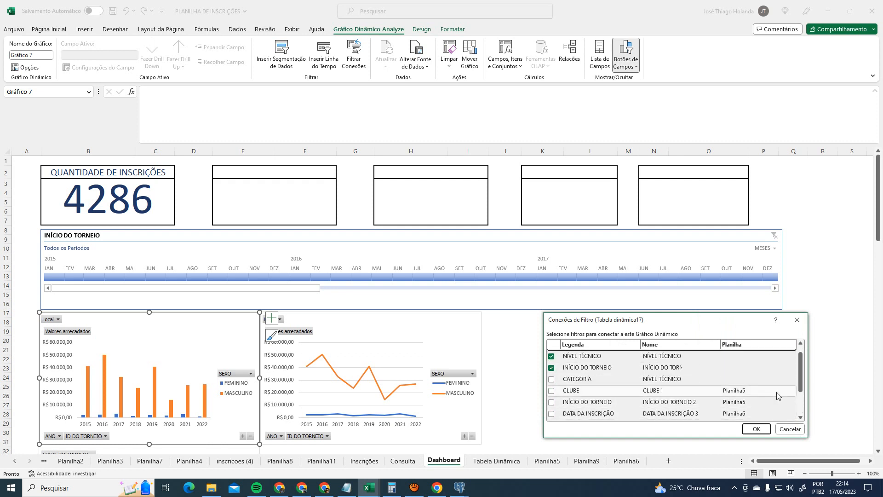
click(790, 429)
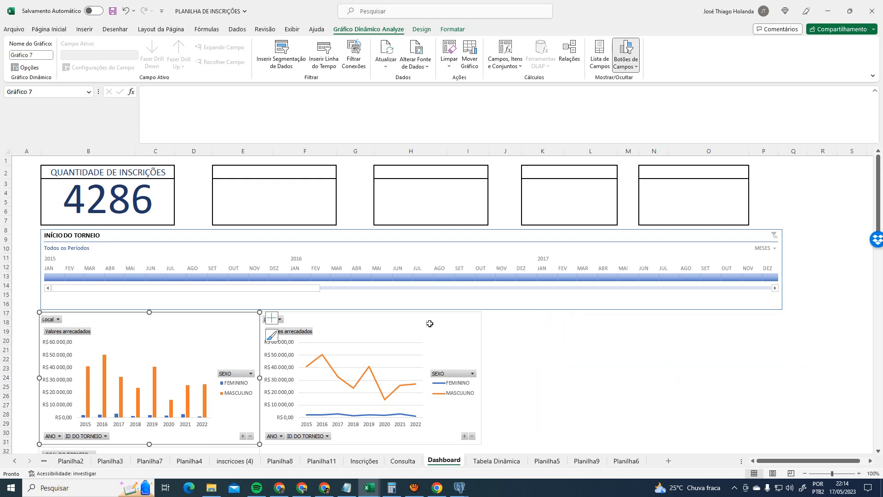
- Inspect the Categoria pivot's filter connections, resizing the dialog, and cancel without changes
click(404, 324)
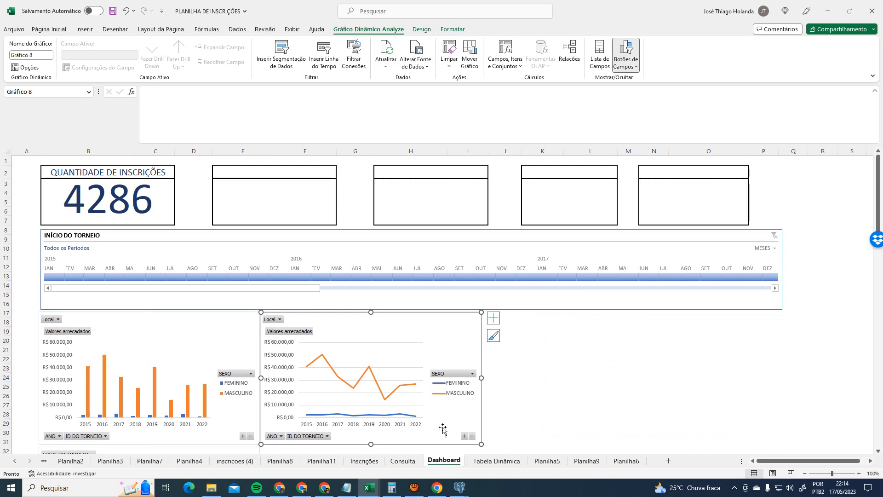
click(403, 461)
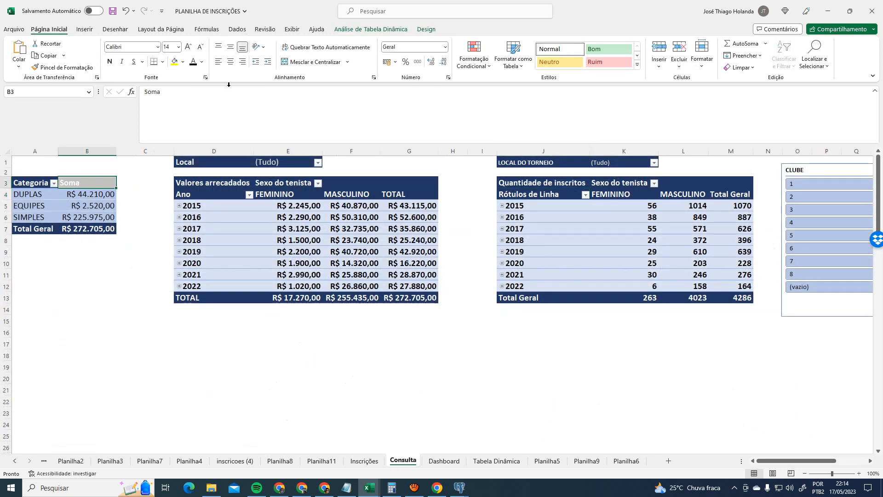
click(78, 194)
click(371, 29)
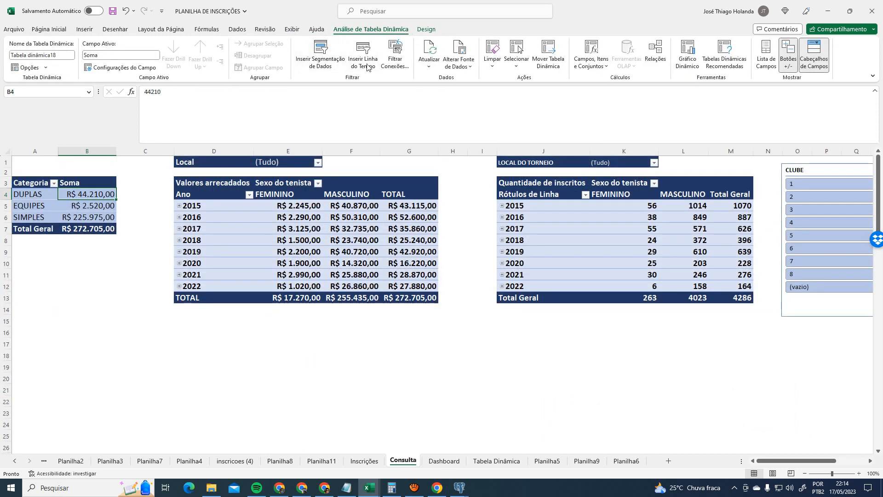
click(395, 58)
drag(751, 423, 811, 471)
drag(709, 334, 491, 224)
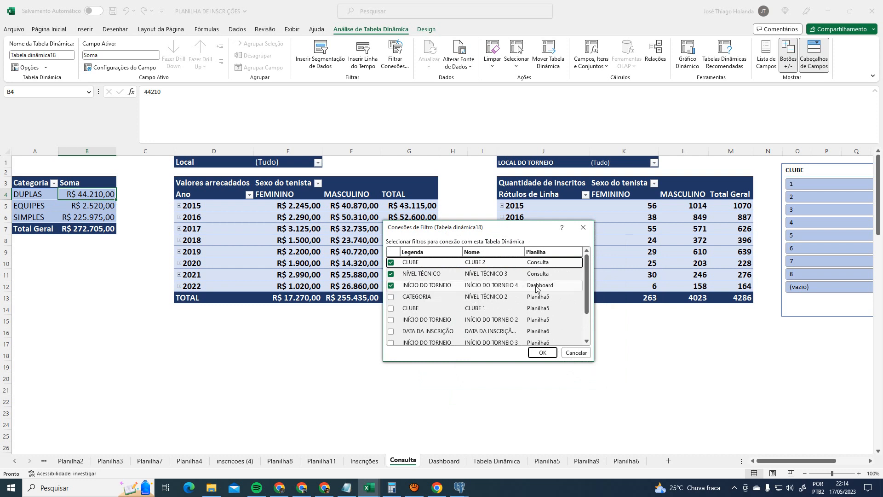
drag(594, 287, 665, 282)
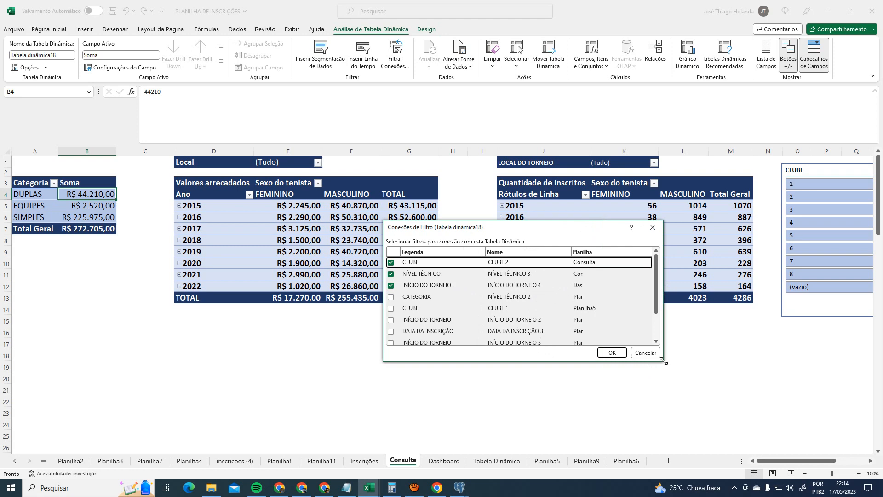
drag(663, 361, 735, 431)
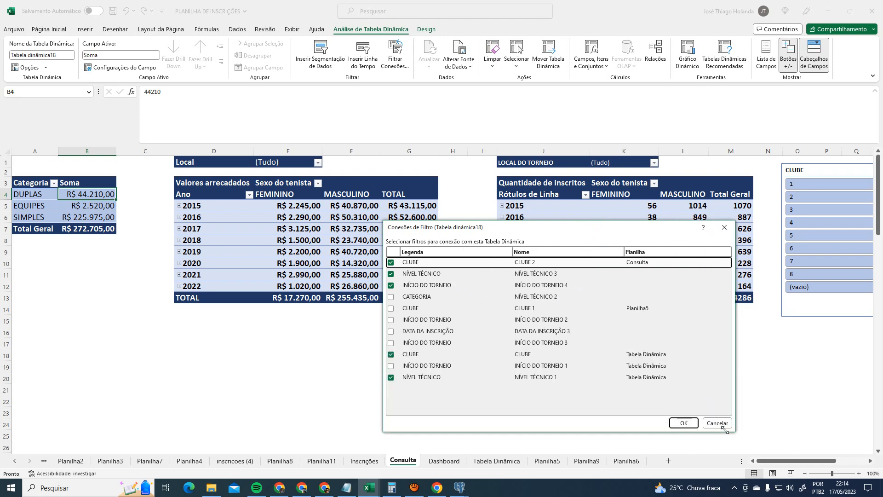
click(718, 423)
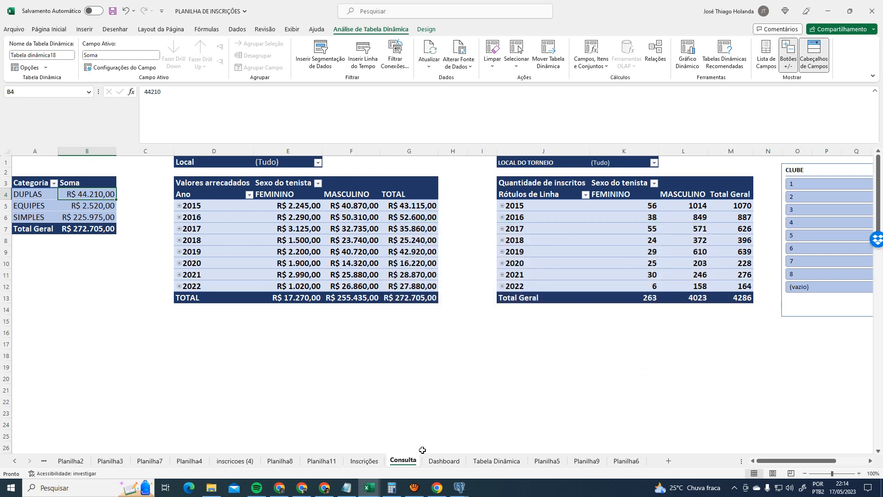
click(455, 462)
click(563, 369)
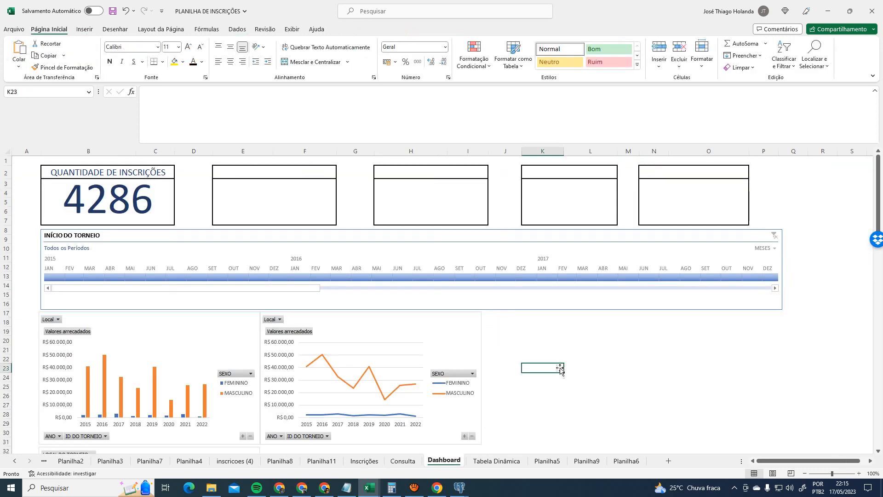
scroll(551, 360, down, 2)
scroll(550, 360, down, 1)
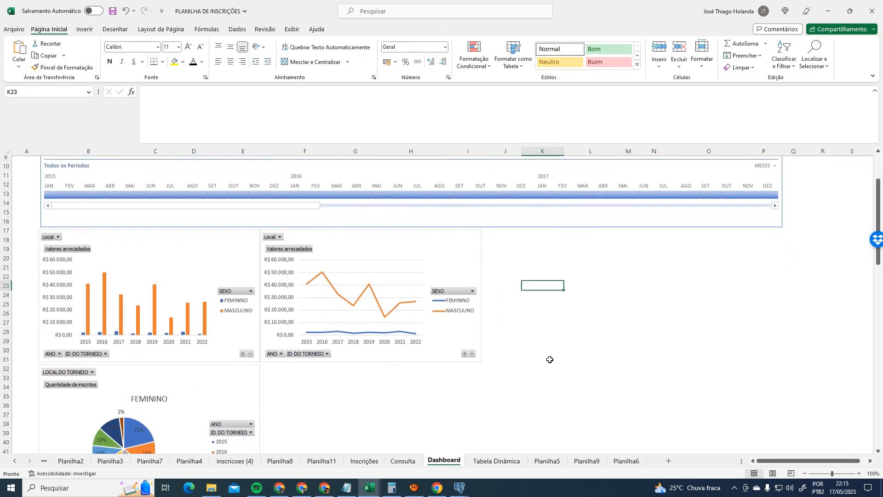
scroll(547, 355, down, 2)
scroll(547, 354, up, 2)
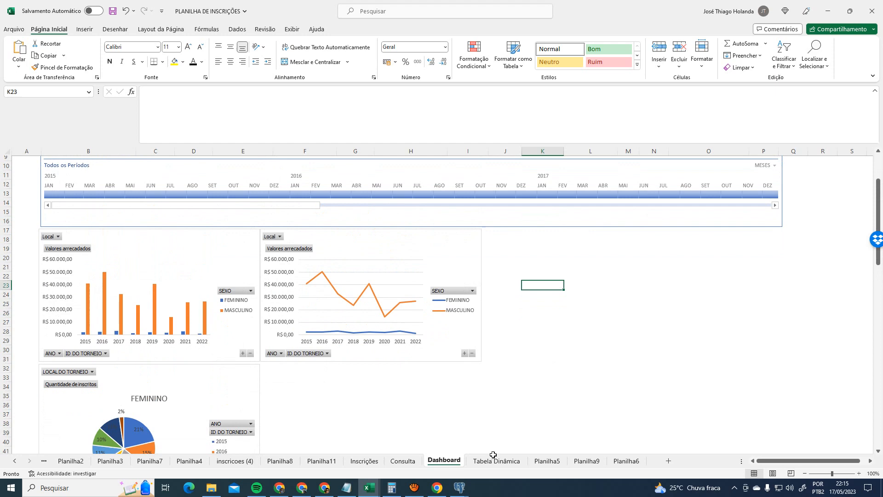
click(403, 461)
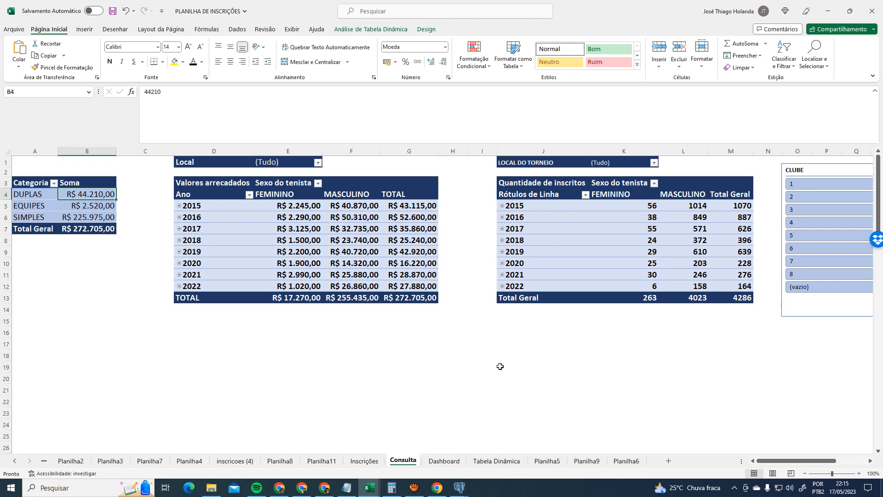
click(497, 461)
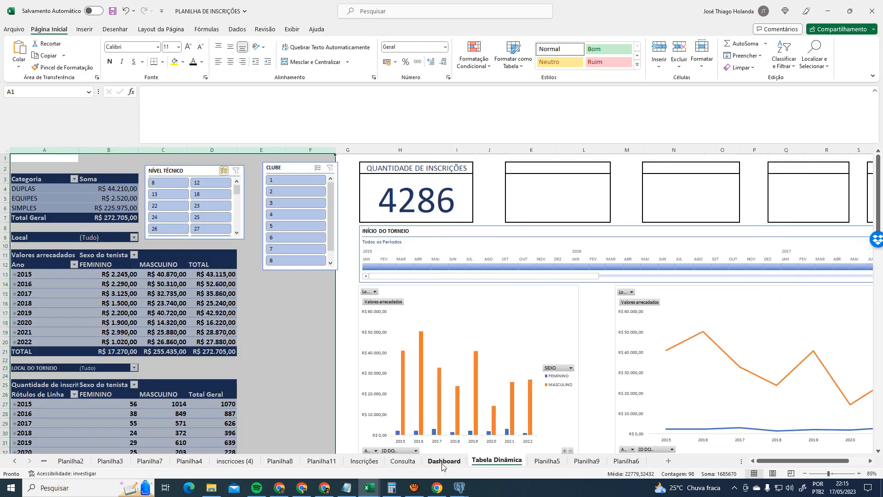
click(176, 273)
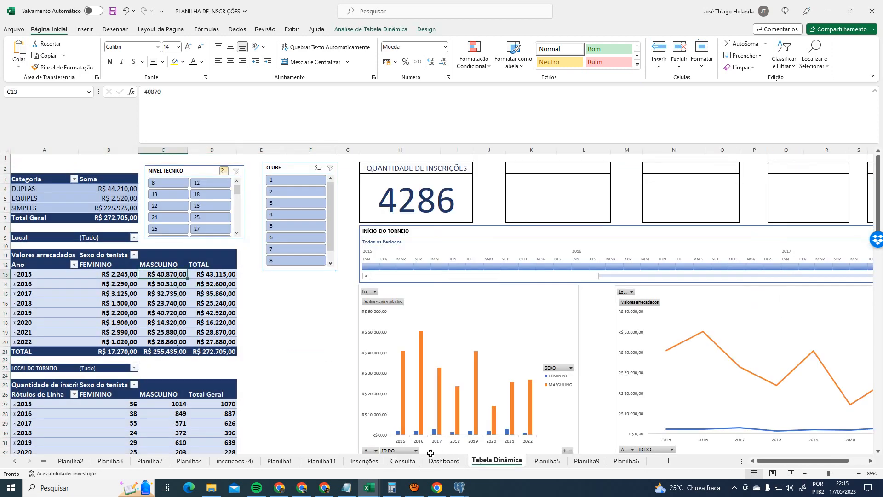
click(445, 461)
click(396, 462)
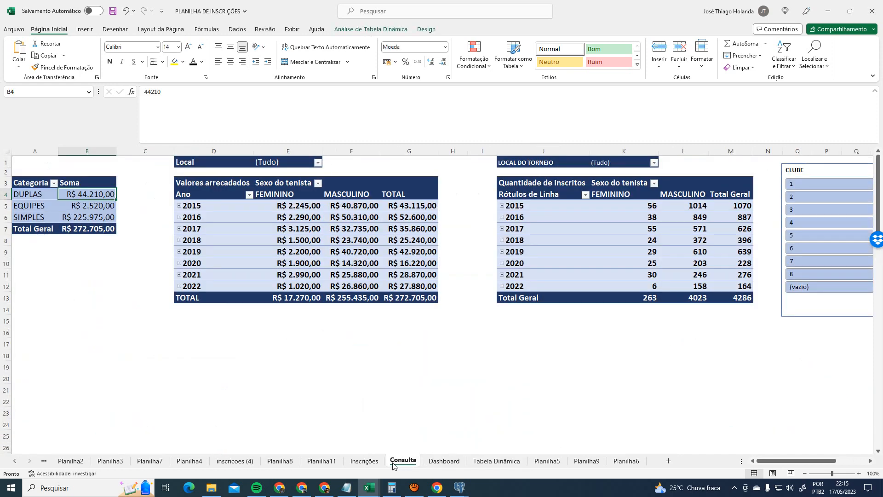
click(360, 182)
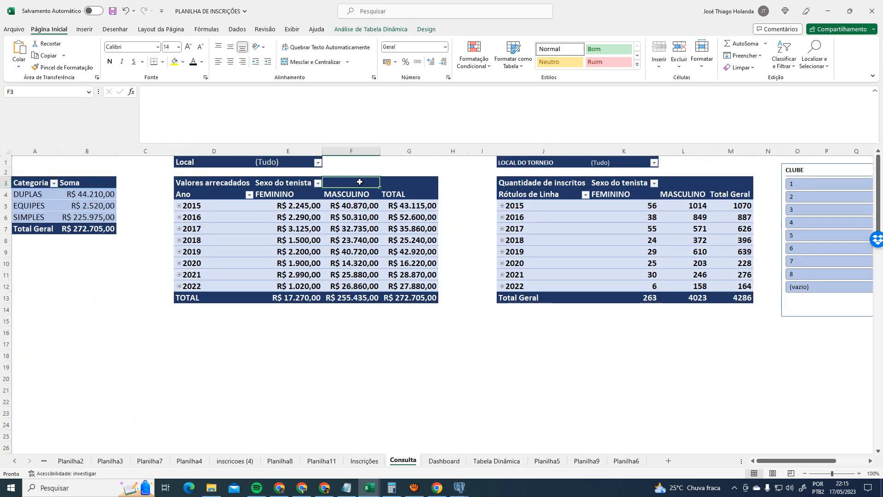
click(90, 182)
click(371, 29)
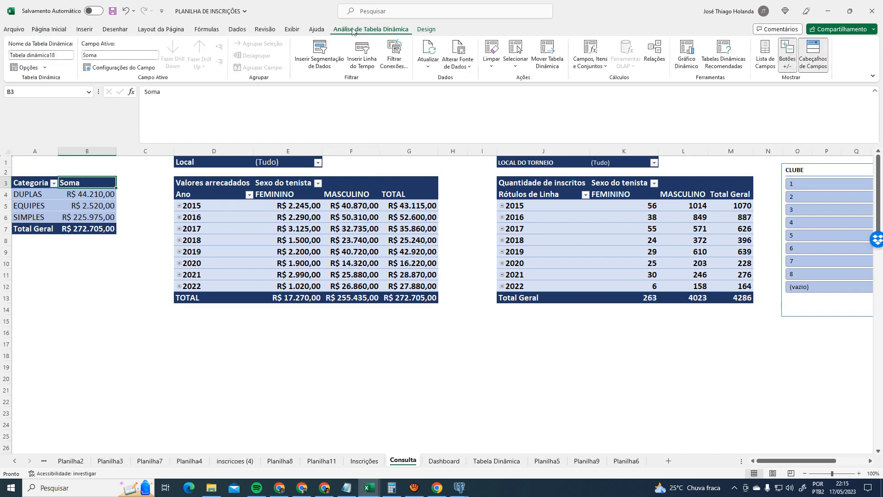
click(307, 180)
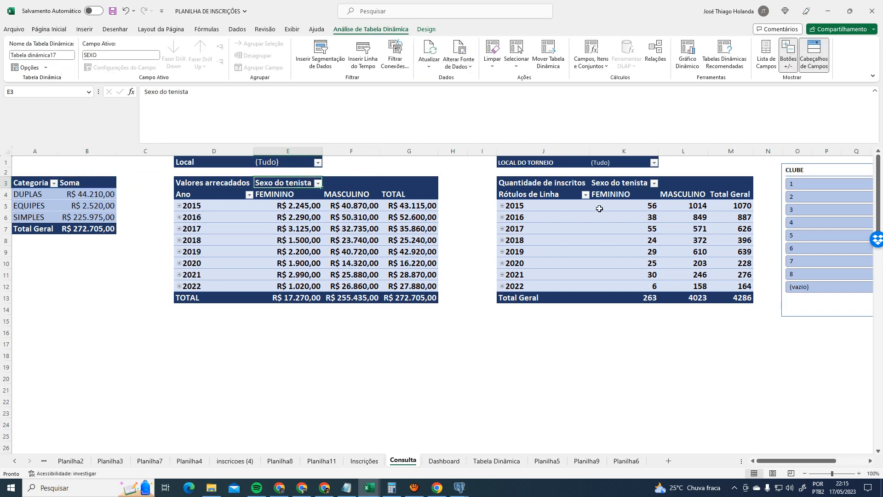
click(608, 182)
click(439, 462)
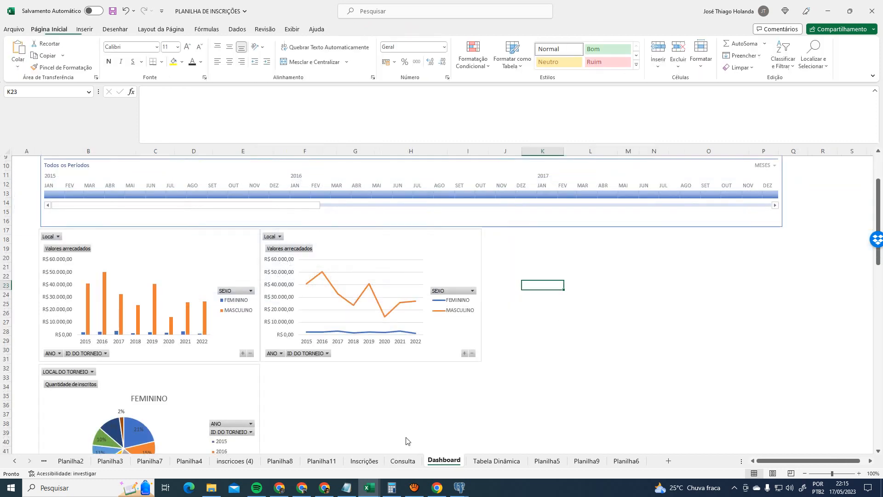
click(230, 251)
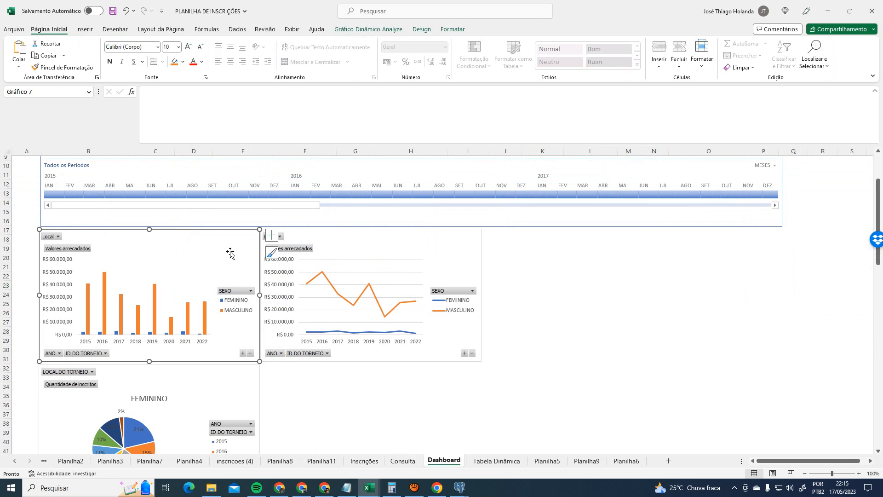
click(360, 32)
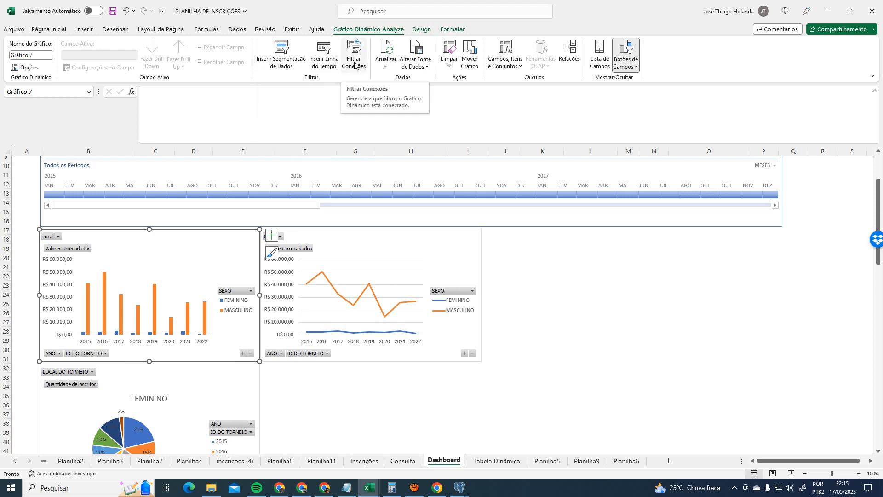
scroll(529, 310, up, 3)
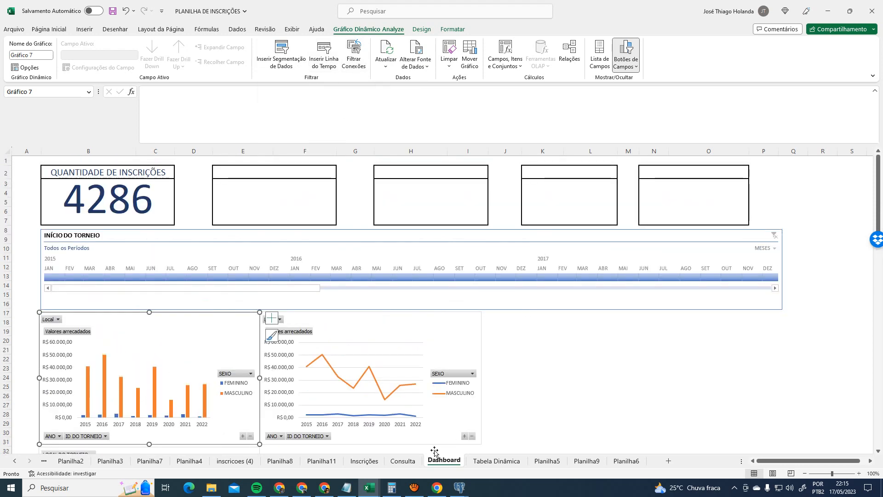
click(403, 461)
click(169, 323)
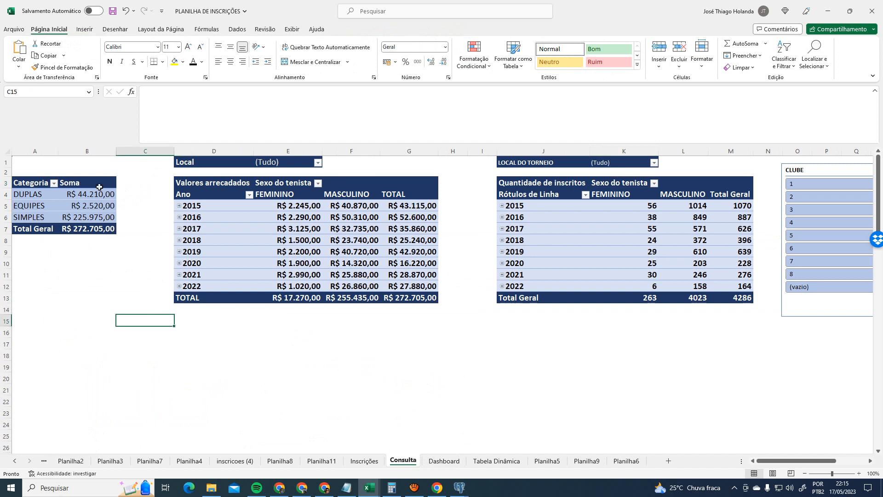
click(98, 184)
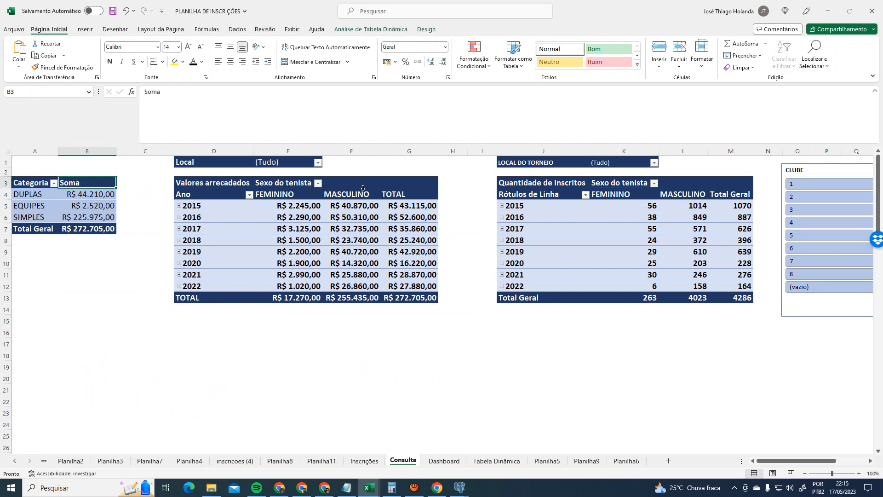
click(371, 29)
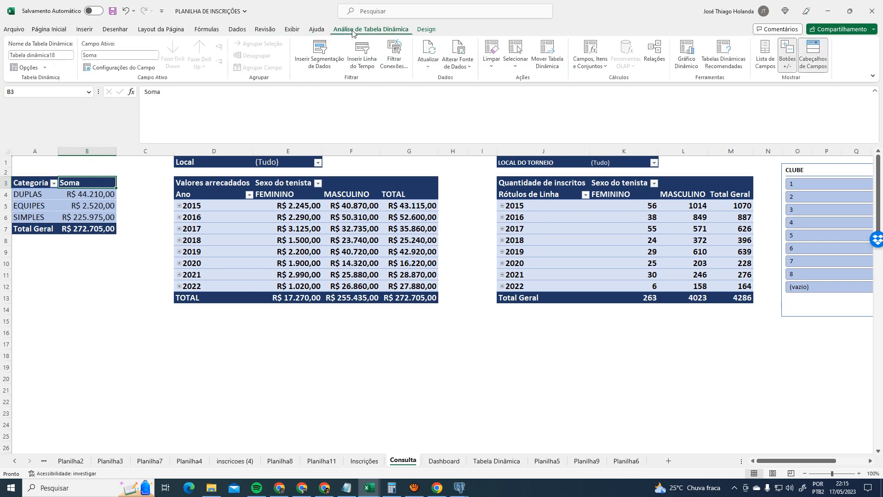
- Check Tabela dinâmica18's data source and filter connections, cancelling both unchanged
click(461, 48)
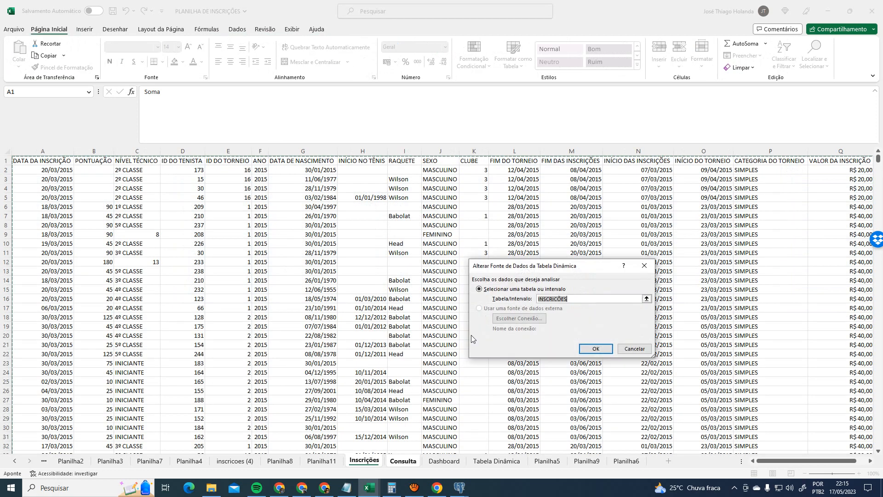
click(644, 348)
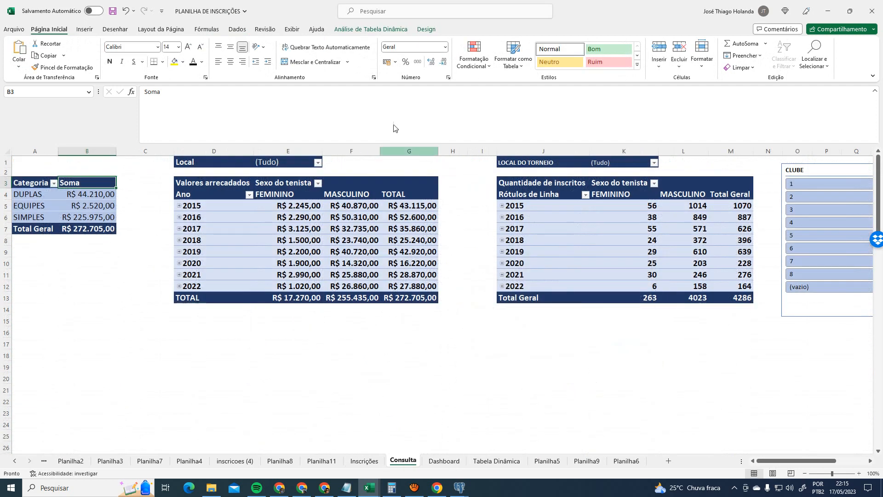
click(350, 30)
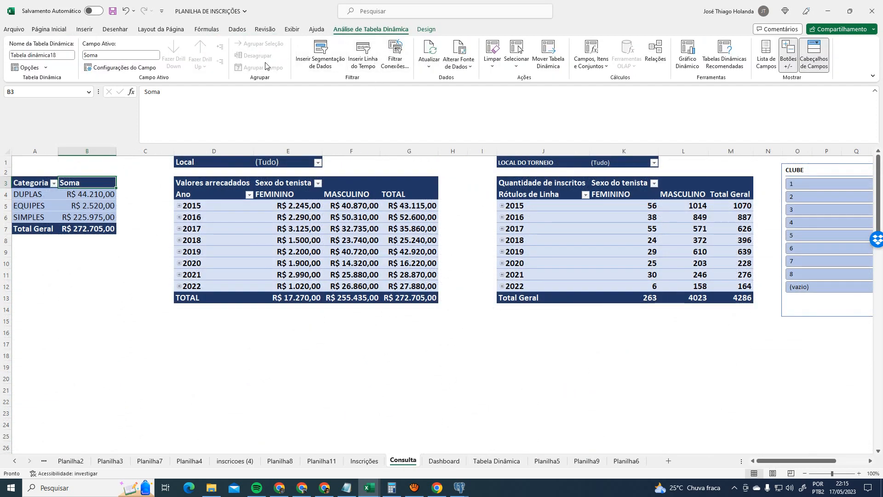
click(396, 58)
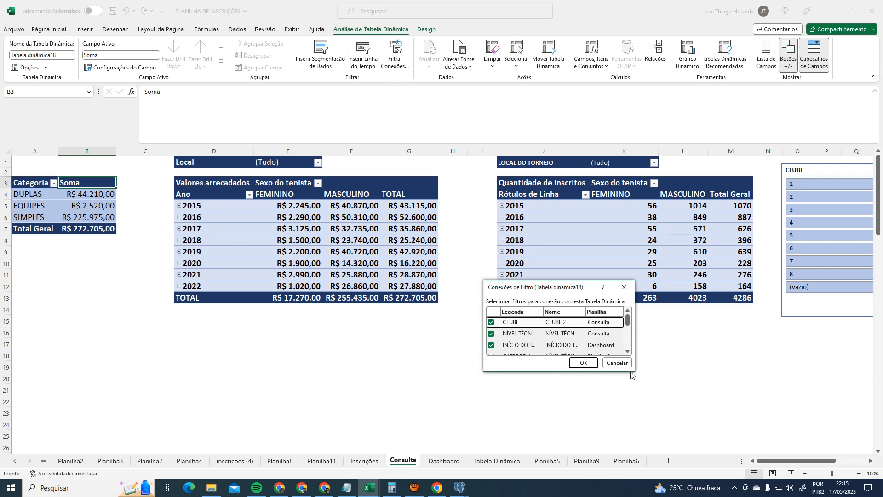
drag(635, 368, 836, 461)
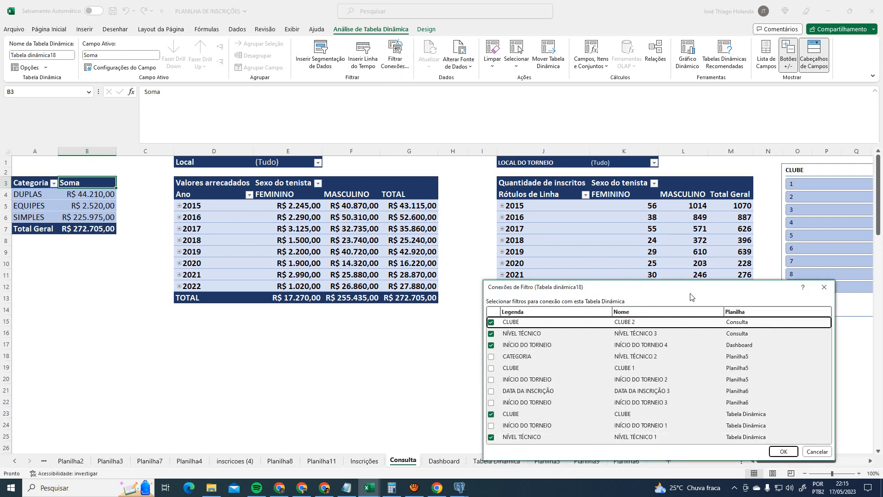
drag(690, 295, 448, 201)
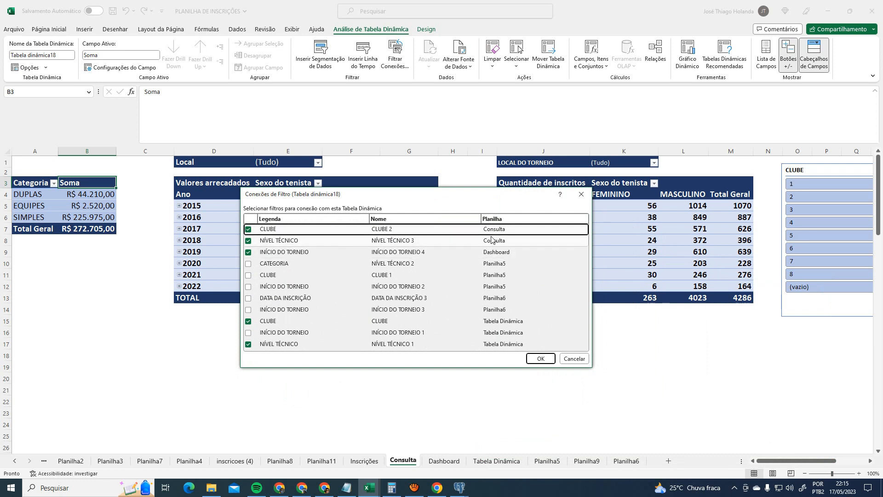
click(576, 361)
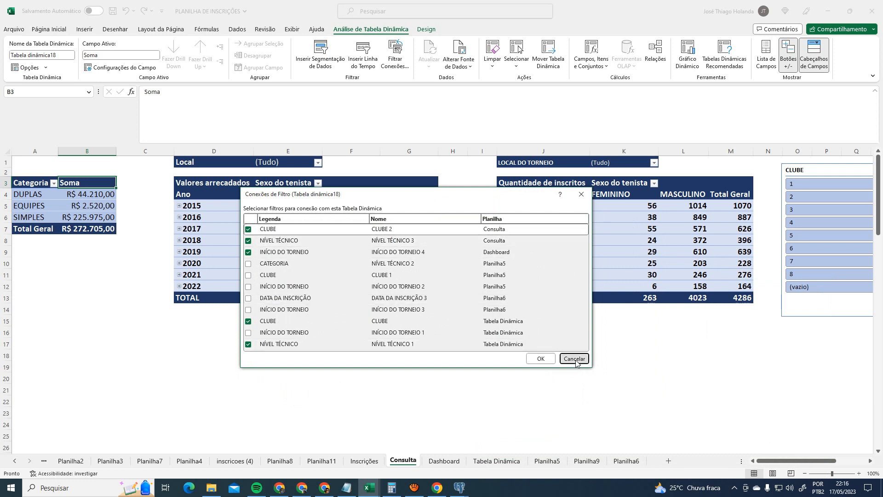
click(444, 461)
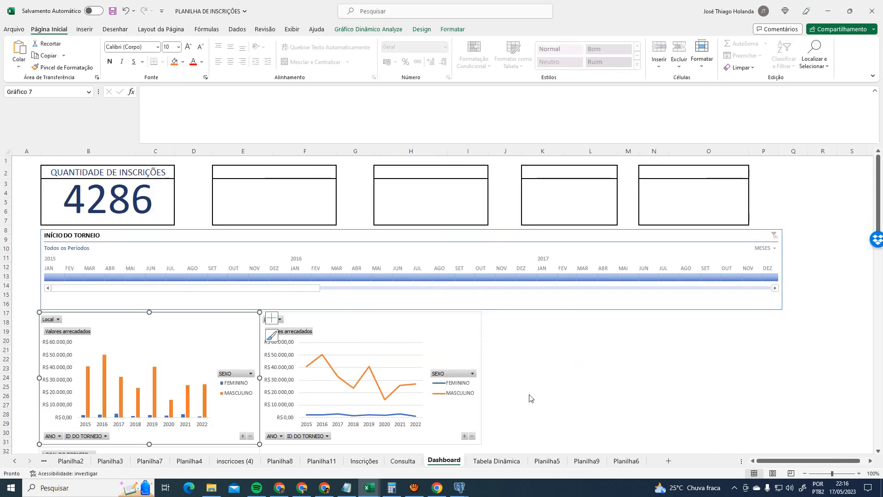
- Inspect the revenue line and bar charts, registrations pie chart and INÍCIO DO TORNEIO timeline
click(439, 330)
click(228, 323)
scroll(396, 331, down, 3)
click(240, 382)
scroll(312, 331, up, 3)
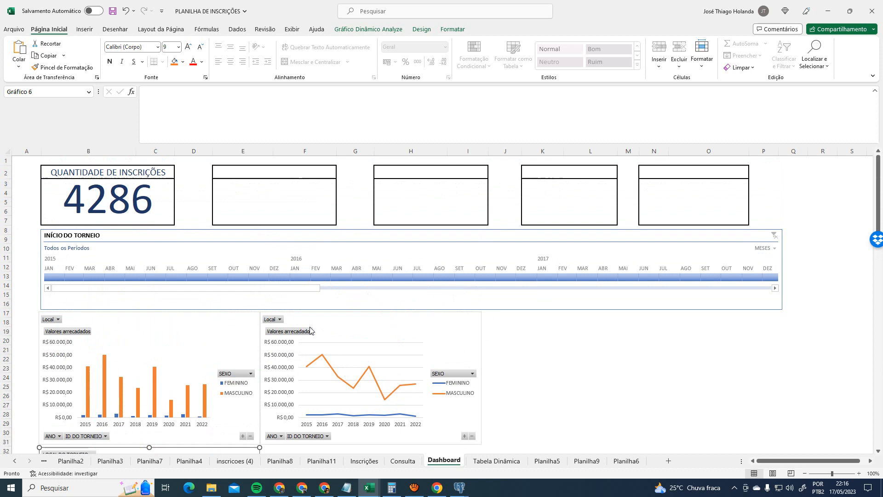
click(257, 250)
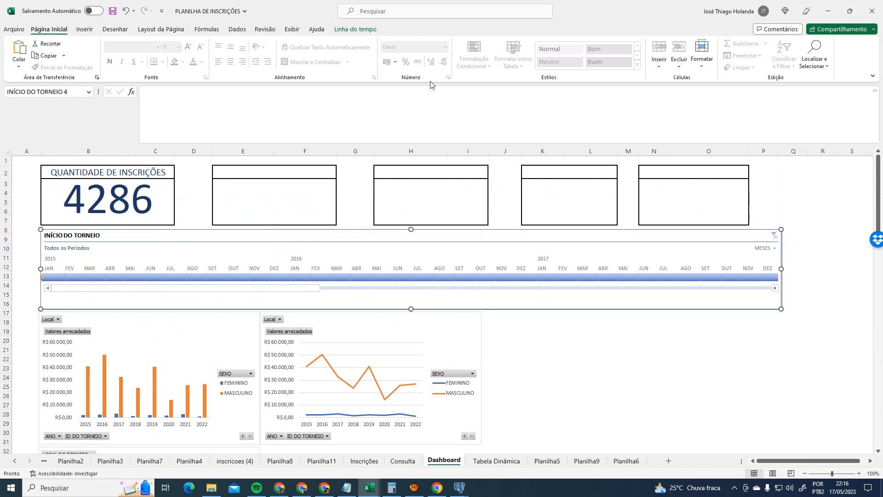
click(361, 28)
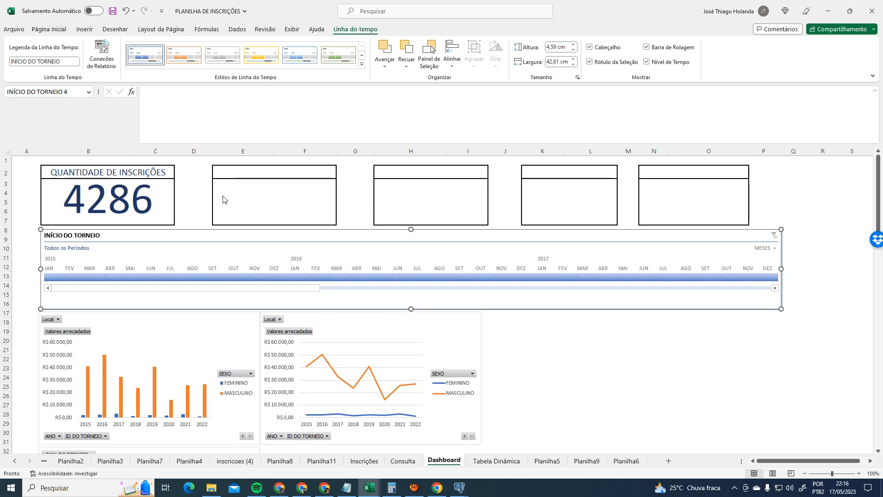
click(403, 461)
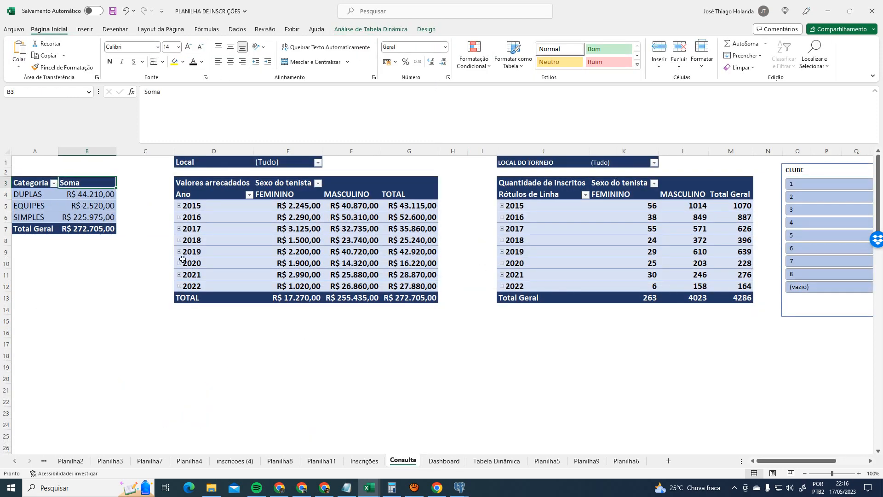
click(443, 461)
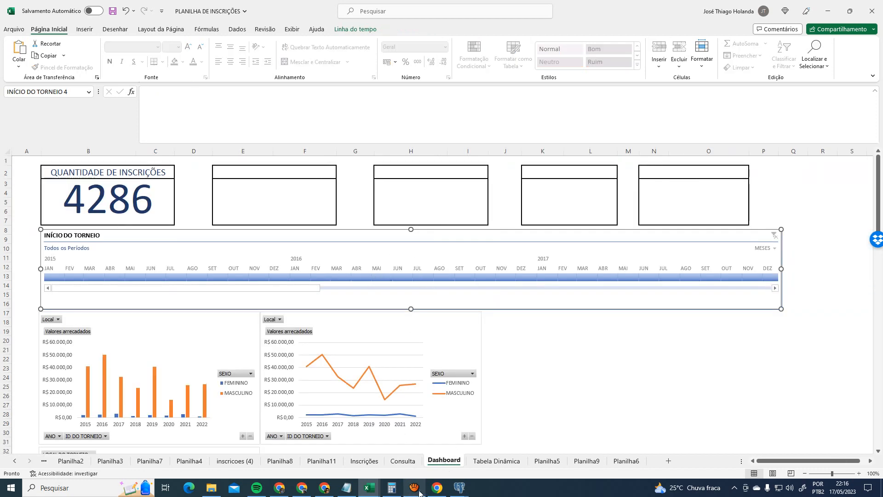
click(404, 461)
- Review the Valores arrecadados pivot's filter connections and cancel unchanged
click(204, 191)
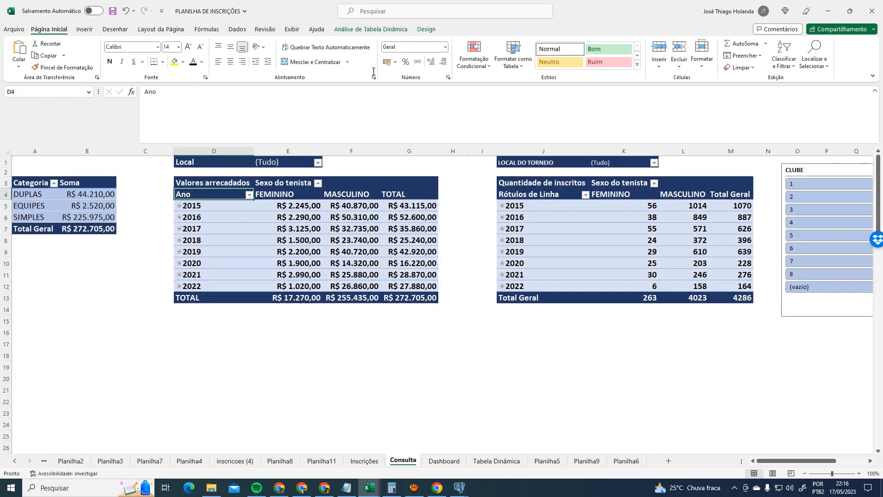
click(371, 29)
click(395, 59)
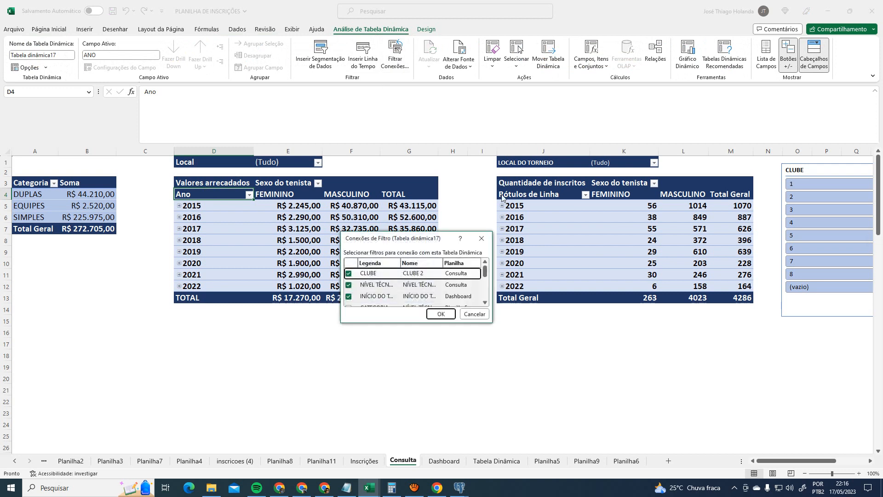
drag(493, 320, 806, 422)
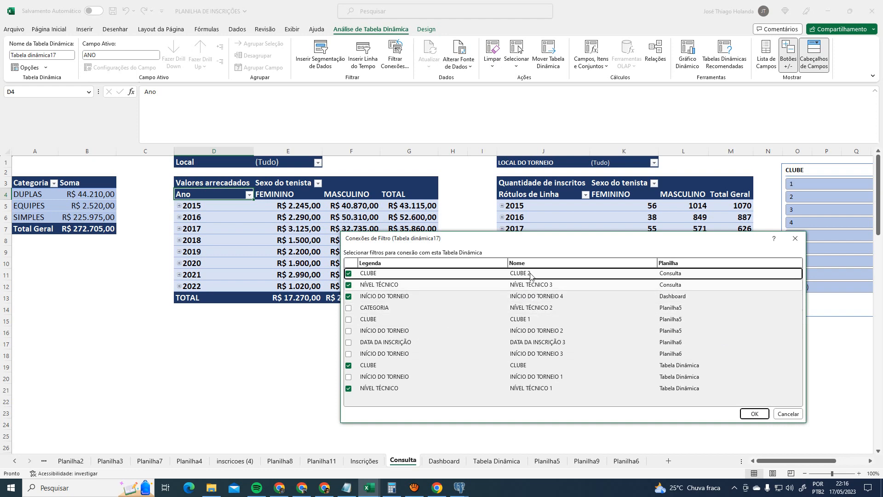
click(788, 413)
- Review the Quantidade de inscritos pivot's filter connections, cancel, and return to Dashboard
click(526, 190)
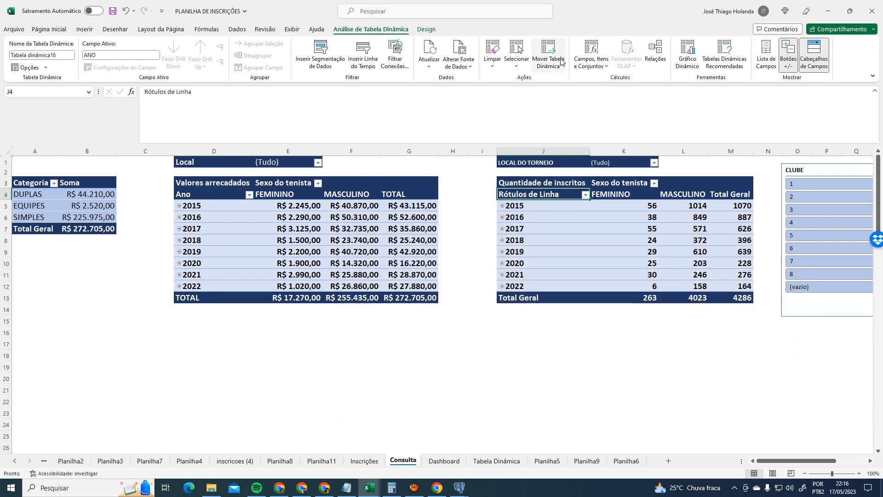
click(396, 56)
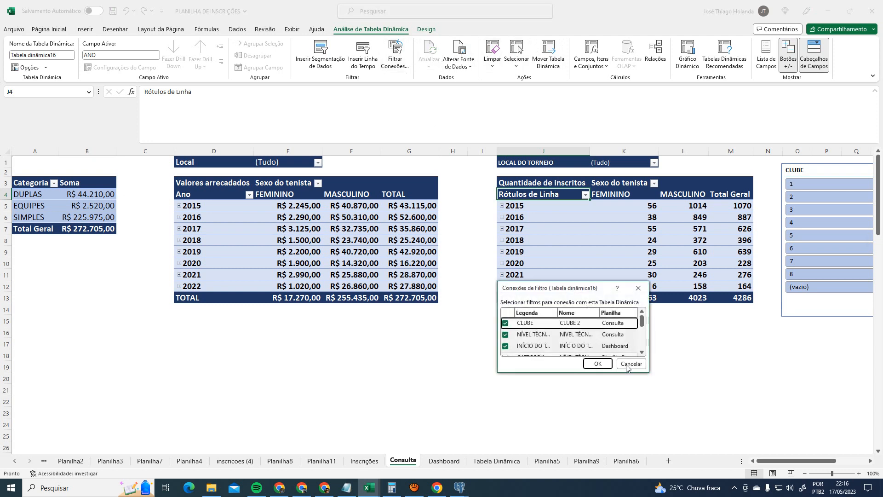
drag(648, 372, 804, 461)
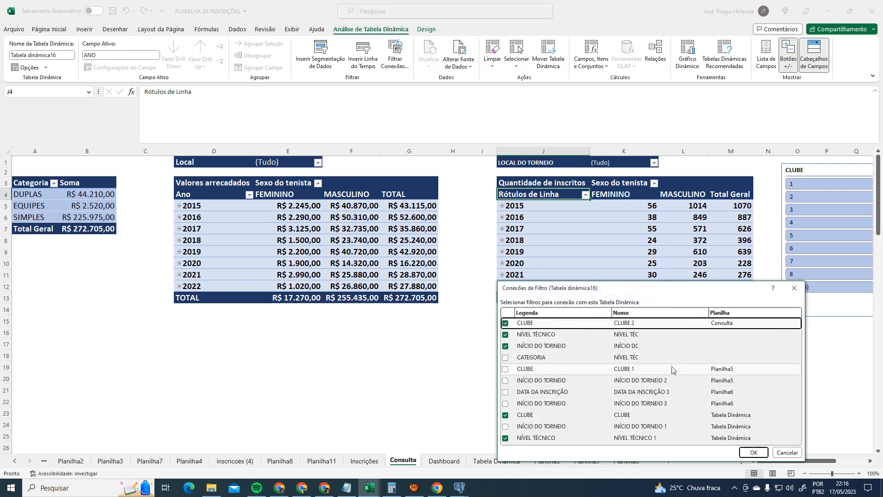
click(787, 453)
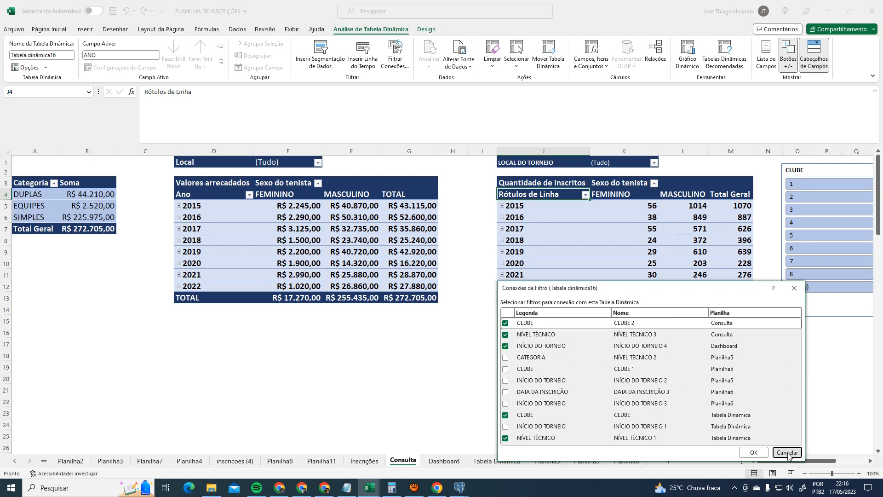
click(444, 460)
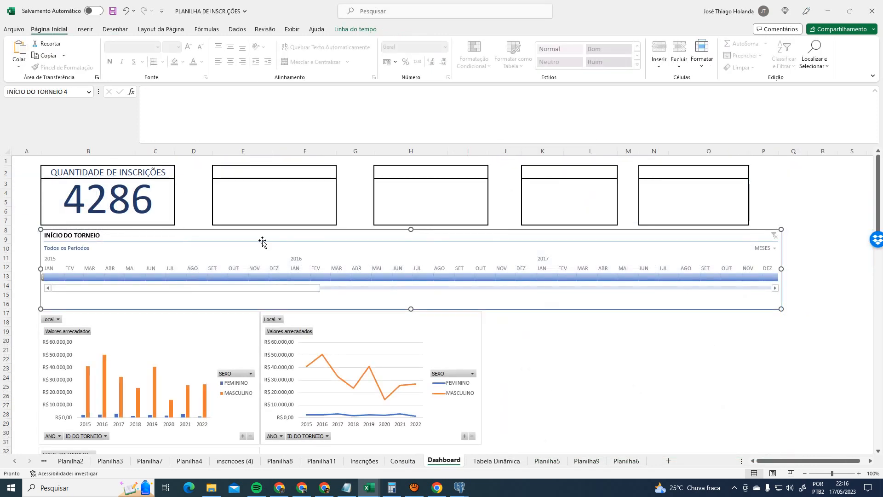
- Rename the Dashboard timeline to PERÍODO_TORNEIOS
click(355, 29)
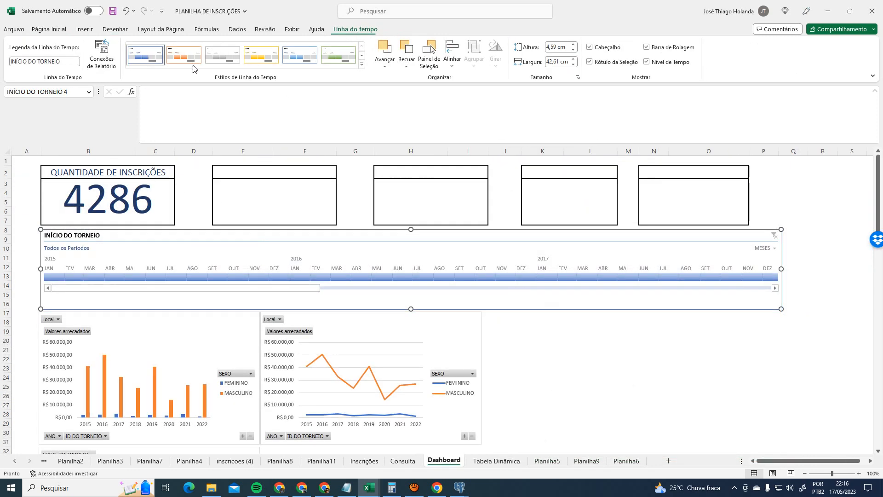
click(72, 93)
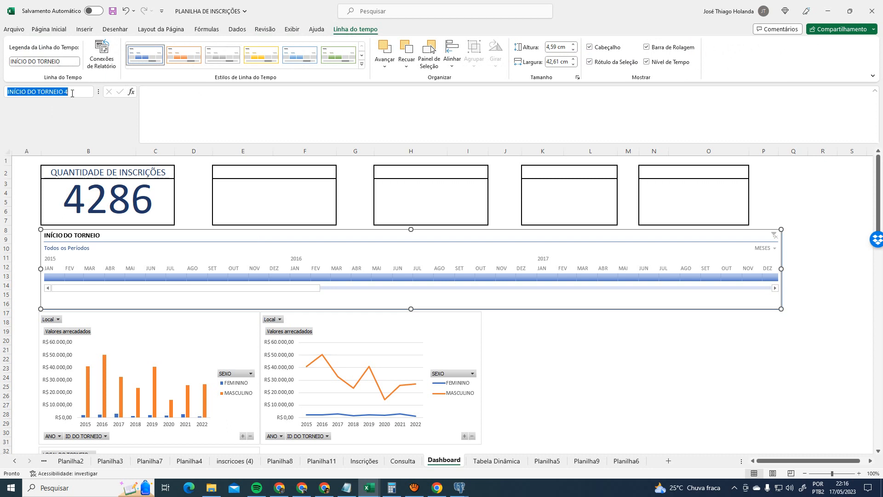
text(p)
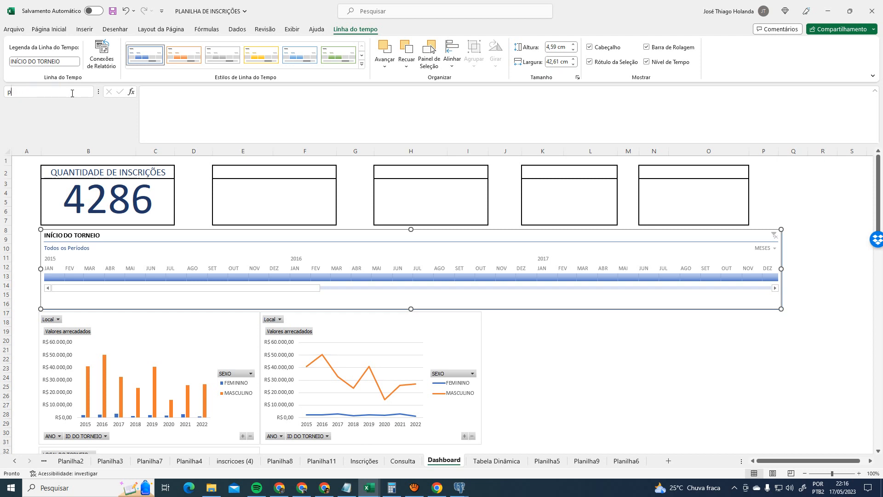
text(ERÍODO_TORNEIOS)
key(Return)
- Select the Categoria pivot on Consulta and show its pivot table analysis tools
click(403, 460)
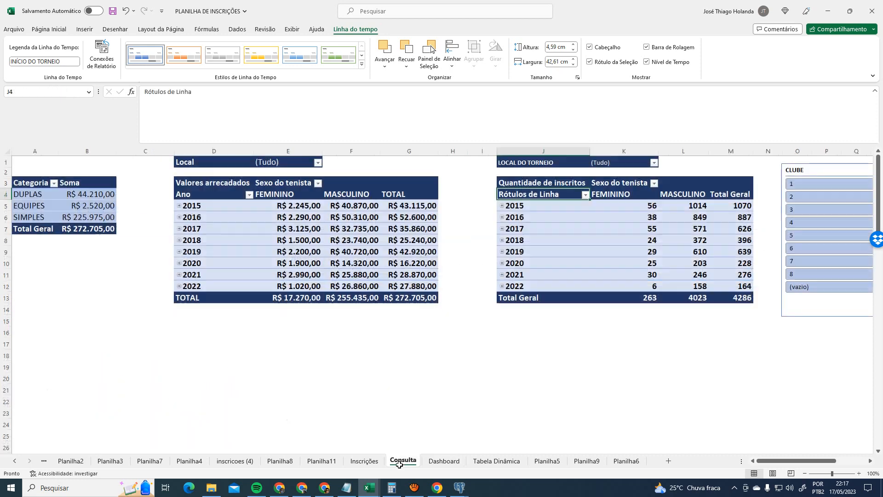
click(108, 179)
right_click(89, 180)
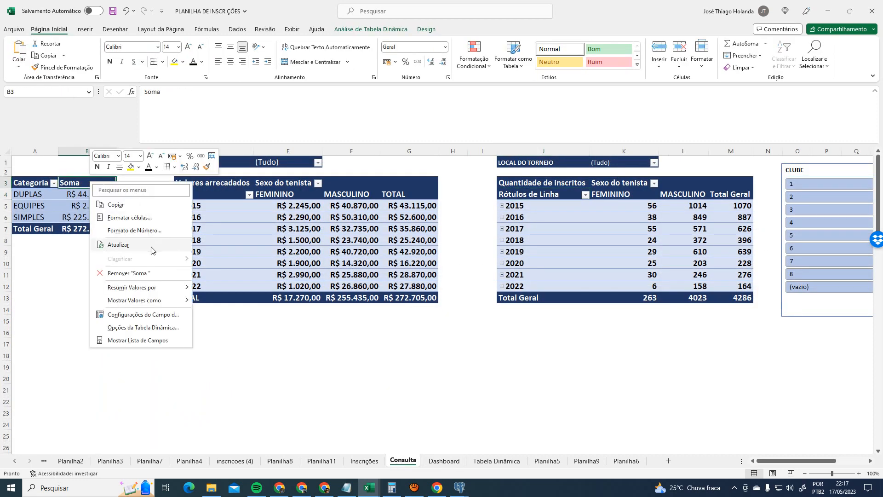
key(Escape)
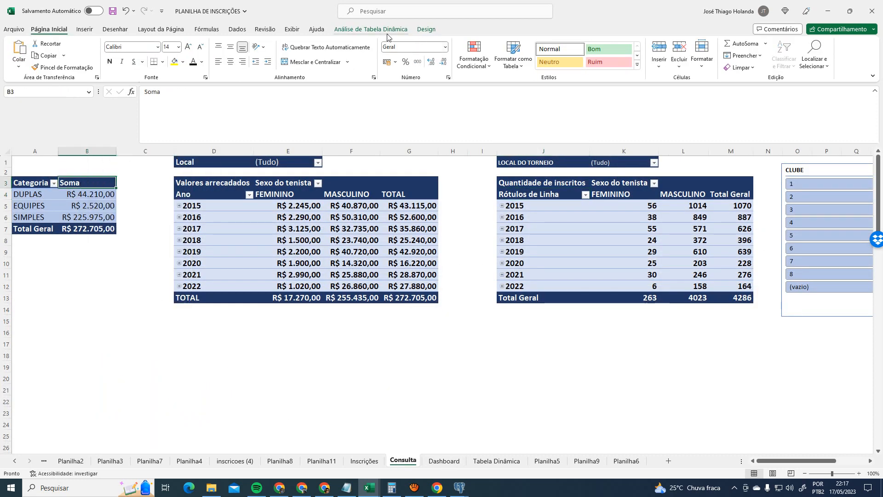
click(371, 29)
- Confirm the Categoria pivot's filter connections, including the PERÍODO_TORNEIOS timeline
click(395, 53)
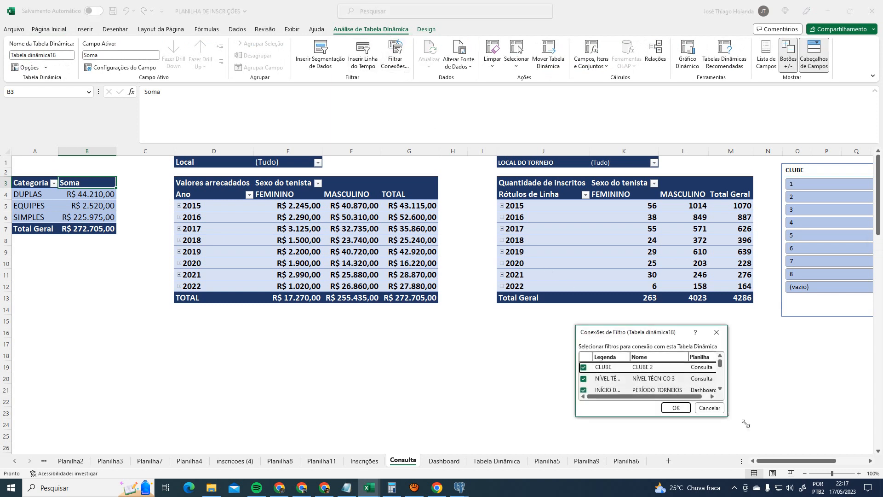
drag(727, 417, 764, 428)
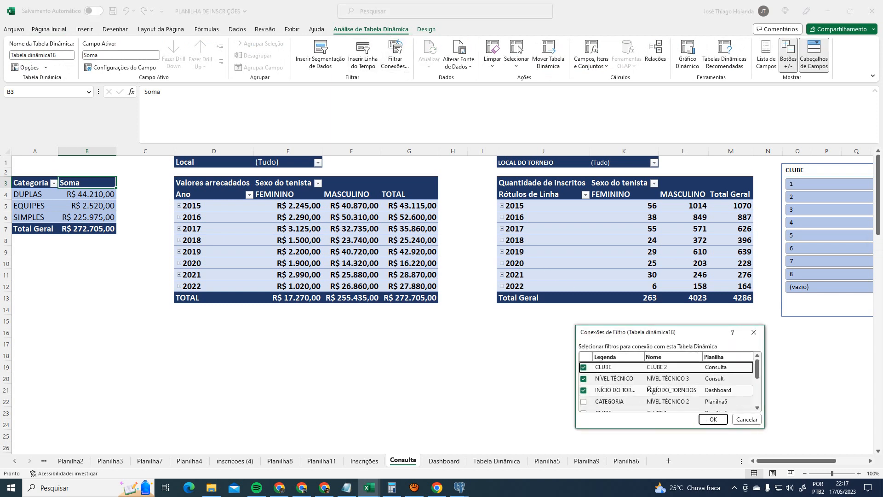
click(713, 420)
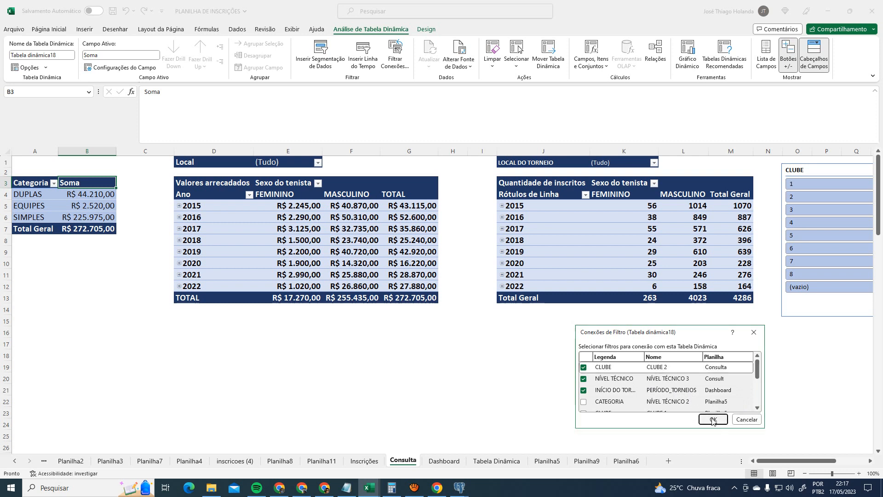
- Refresh the Categoria, Valores arrecadados and Quantidade de inscritos pivot tables
right_click(81, 183)
click(147, 248)
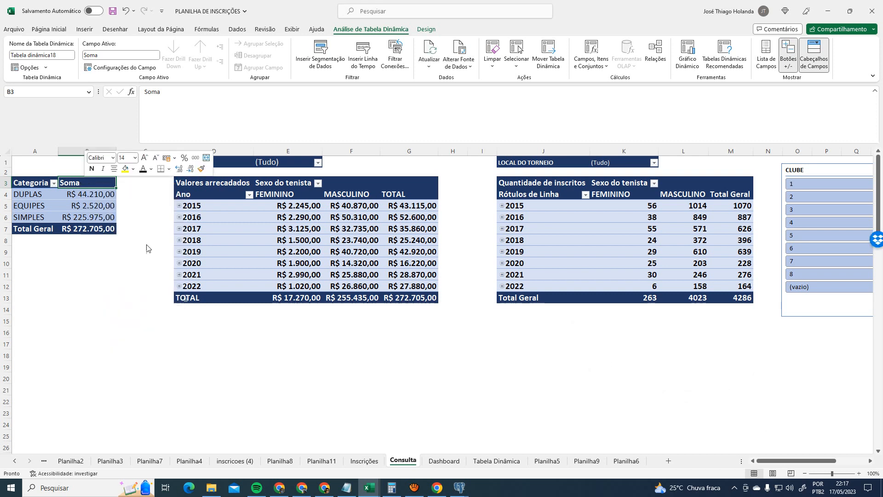
right_click(238, 185)
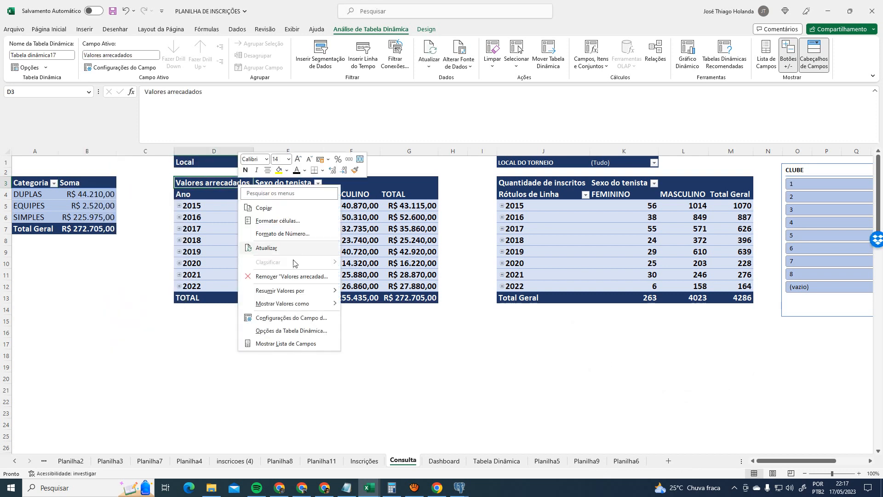
click(296, 248)
right_click(579, 183)
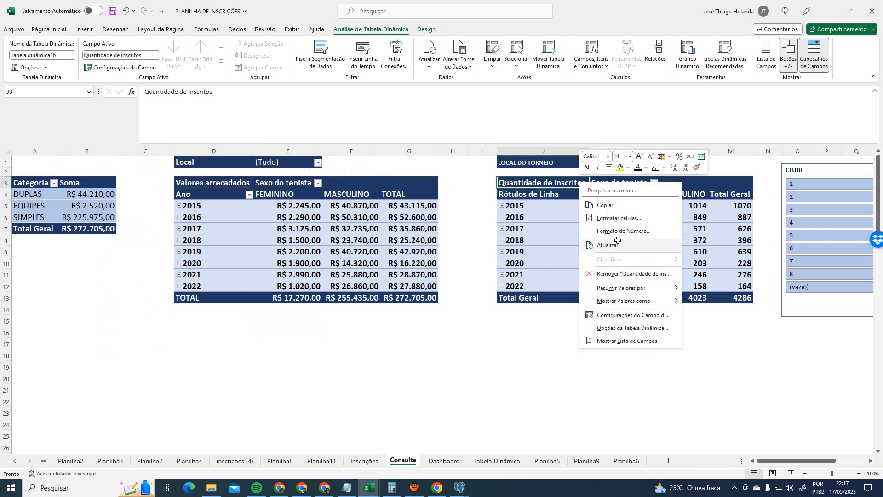
click(618, 243)
- Check the Valores arrecadados column and line charts and Quantidade de inscritos chart on Dashboard
click(444, 460)
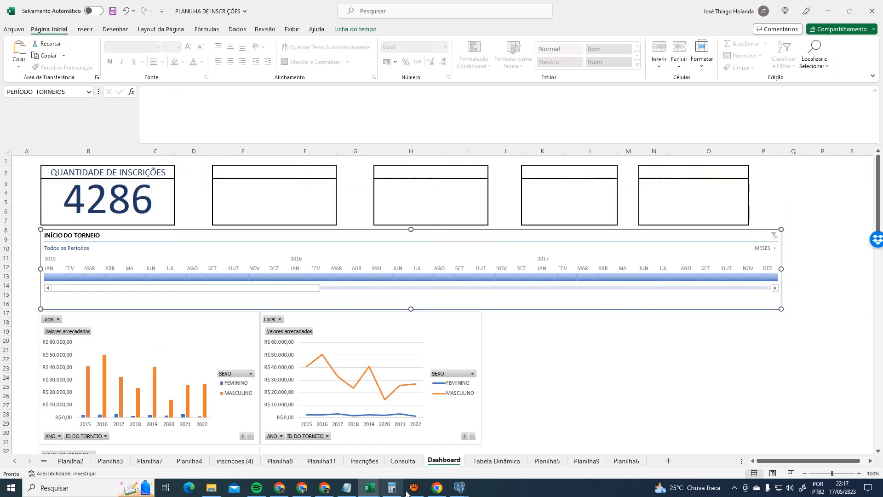
click(183, 341)
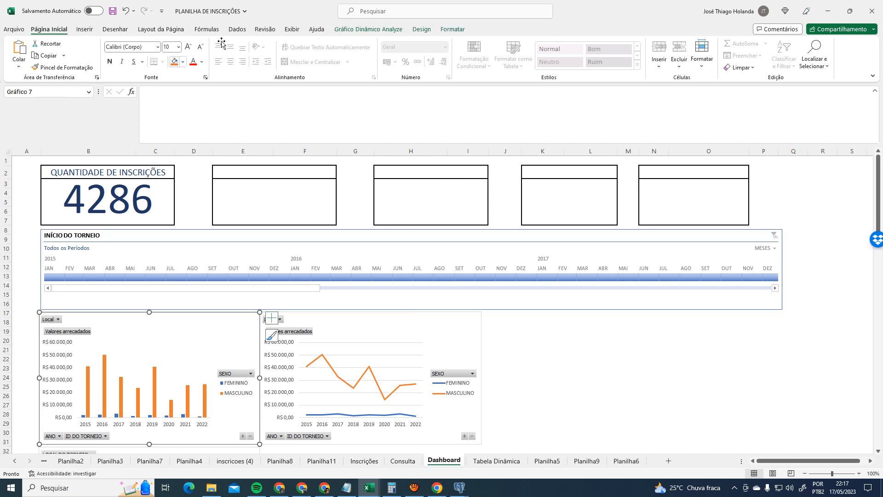
click(371, 29)
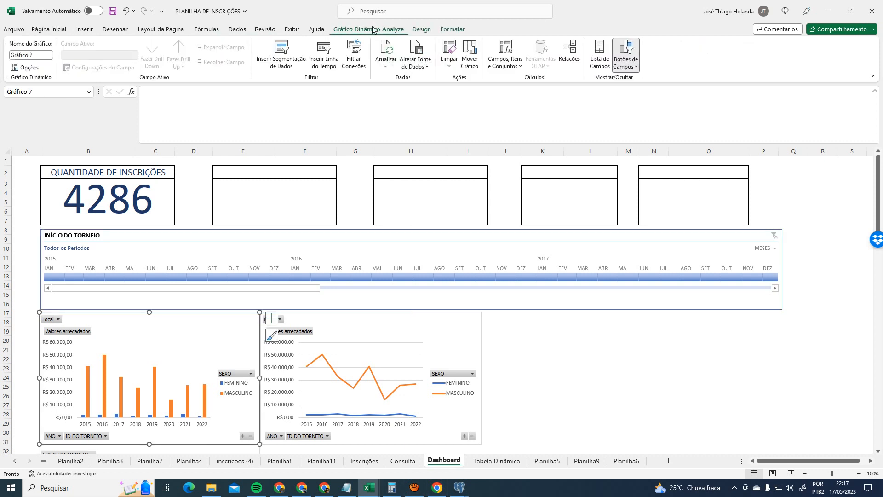
click(377, 322)
click(226, 337)
scroll(237, 425, down, 1)
click(235, 430)
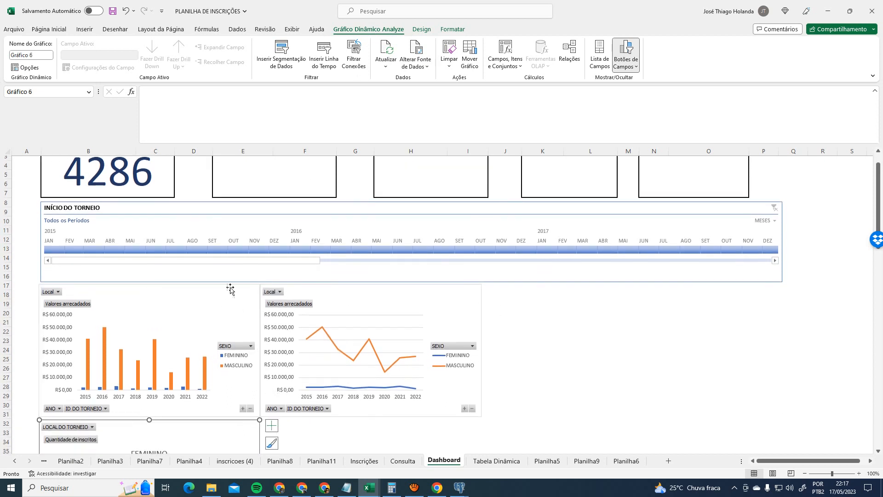
click(398, 461)
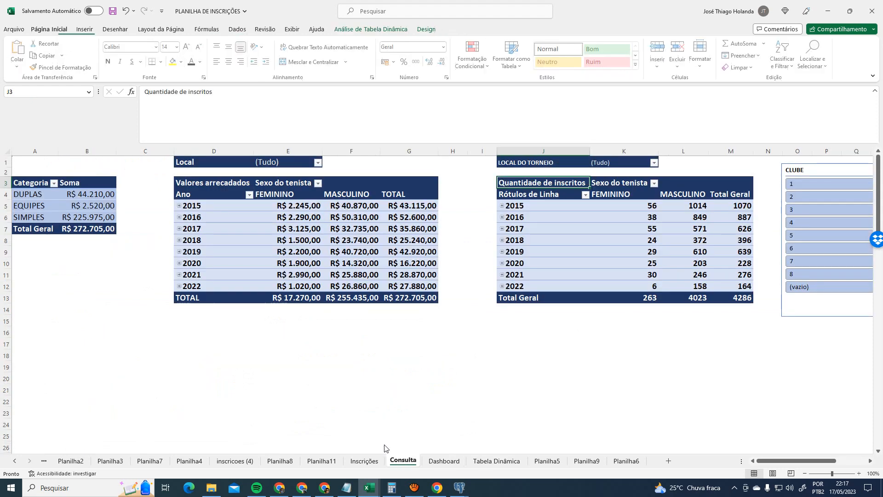
click(394, 184)
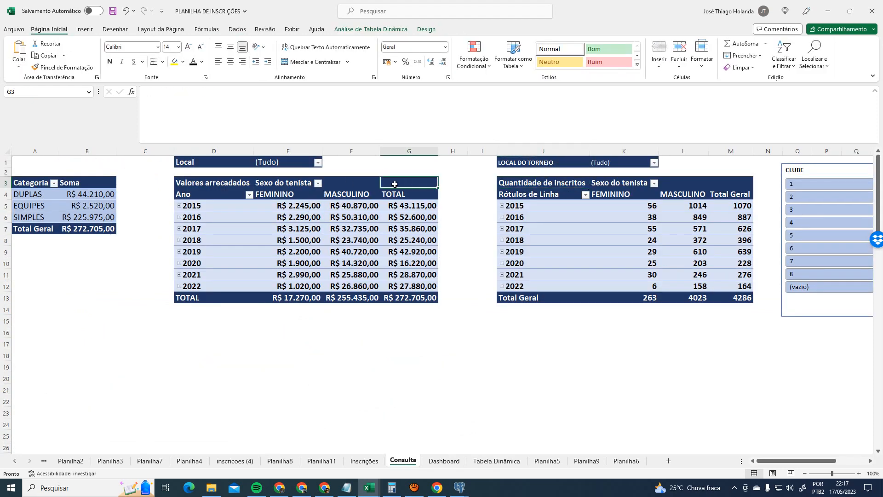
click(364, 29)
click(395, 55)
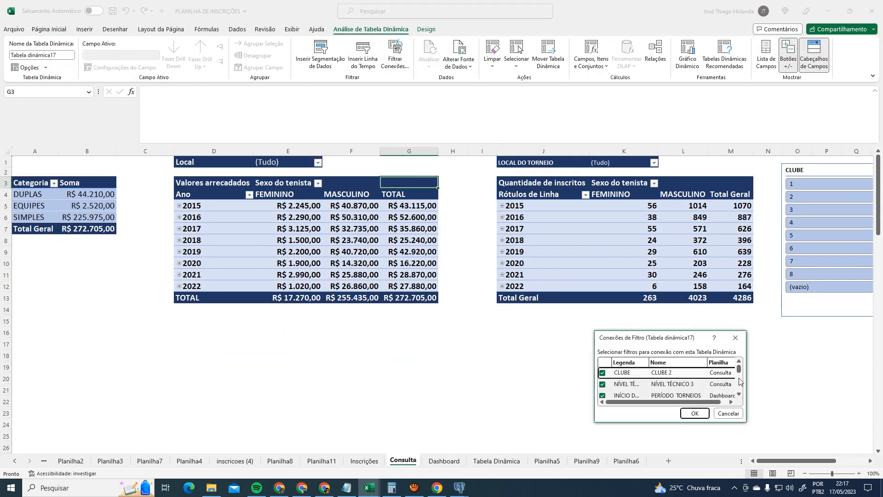
drag(694, 338, 374, 194)
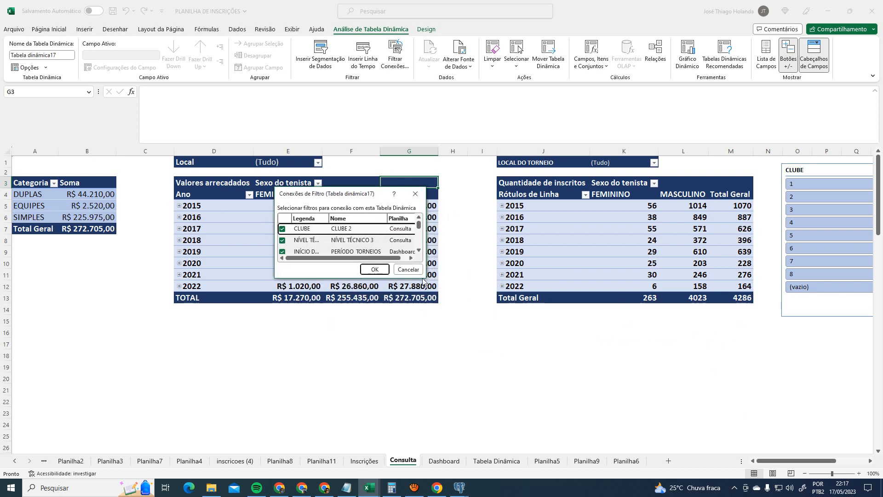
drag(423, 281, 621, 397)
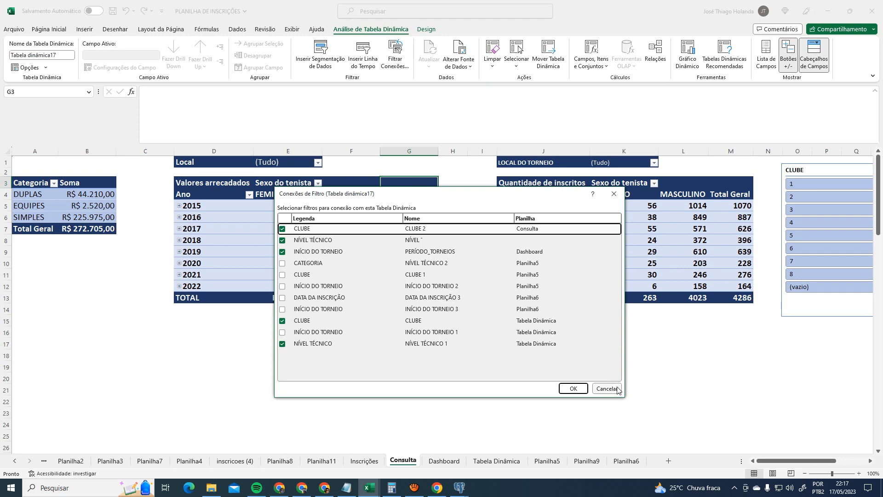
click(618, 390)
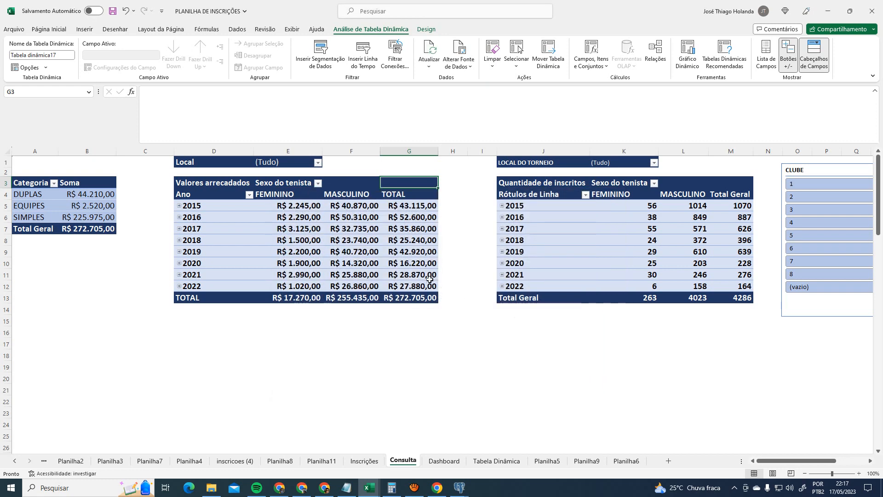
- Filter the revenue pivot's Local field to Centro Tenístico Paraibano only
click(450, 461)
click(403, 460)
click(318, 162)
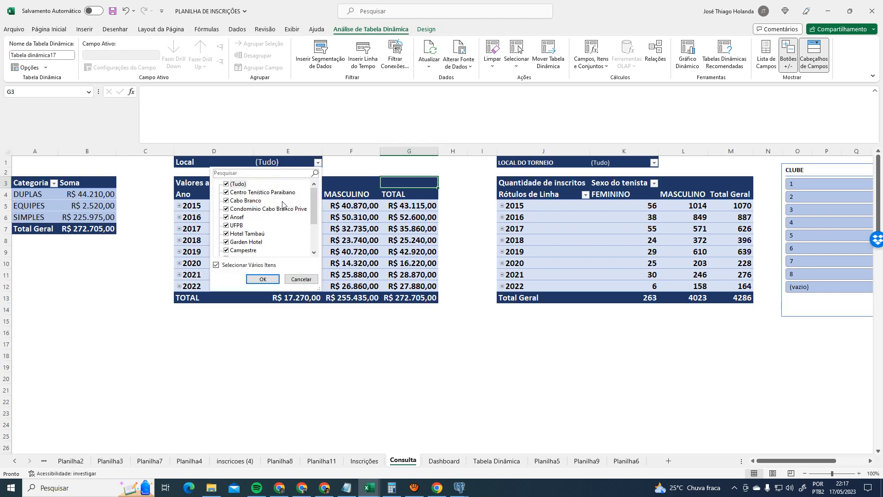
click(232, 184)
click(232, 192)
click(262, 280)
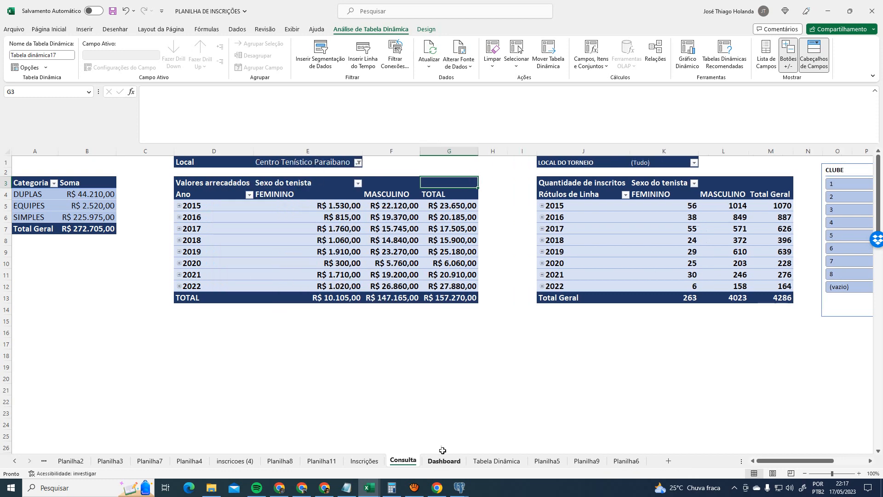
- Compare the filtered Dashboard charts, then pick club 1 in the CLUBE slicer
click(443, 460)
click(181, 301)
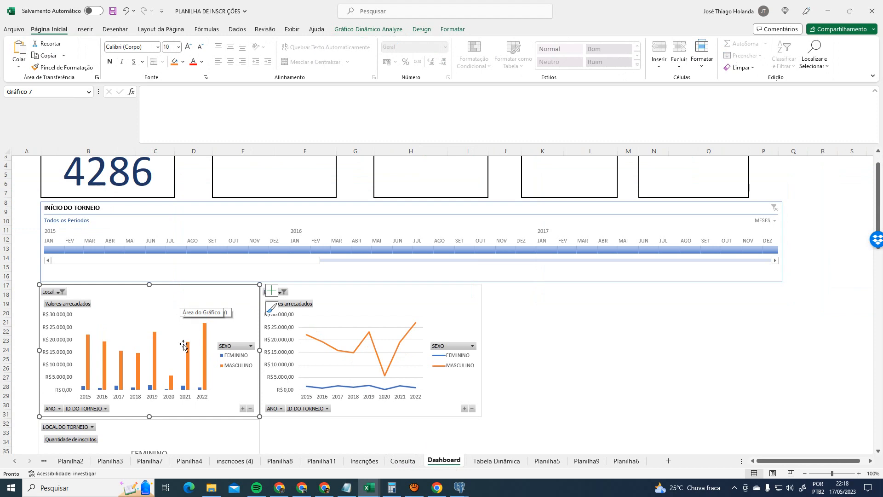
click(403, 461)
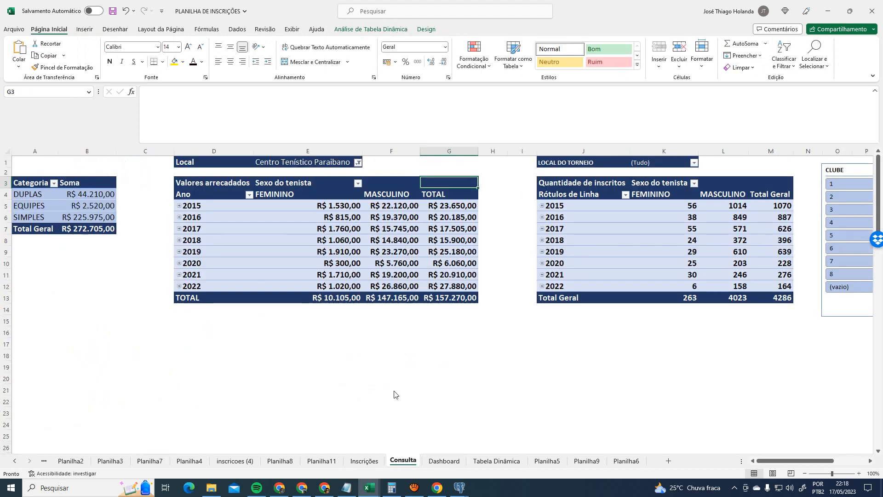
mouse_move(466, 300)
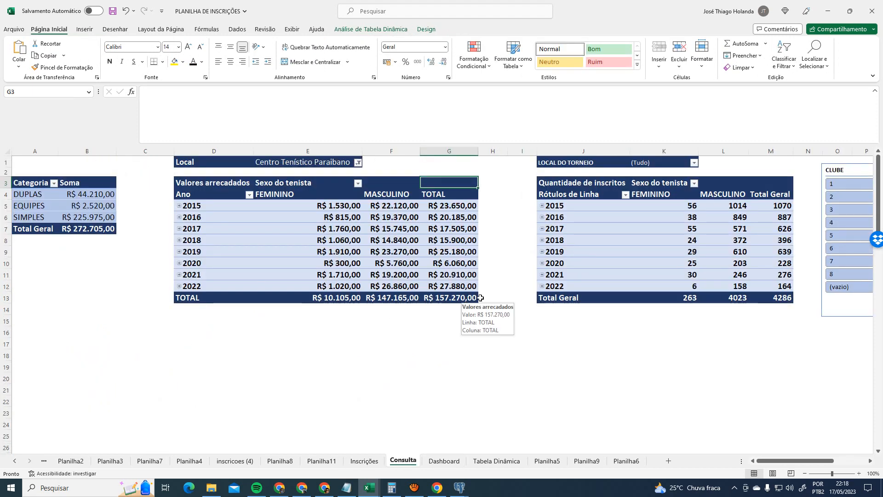
click(447, 461)
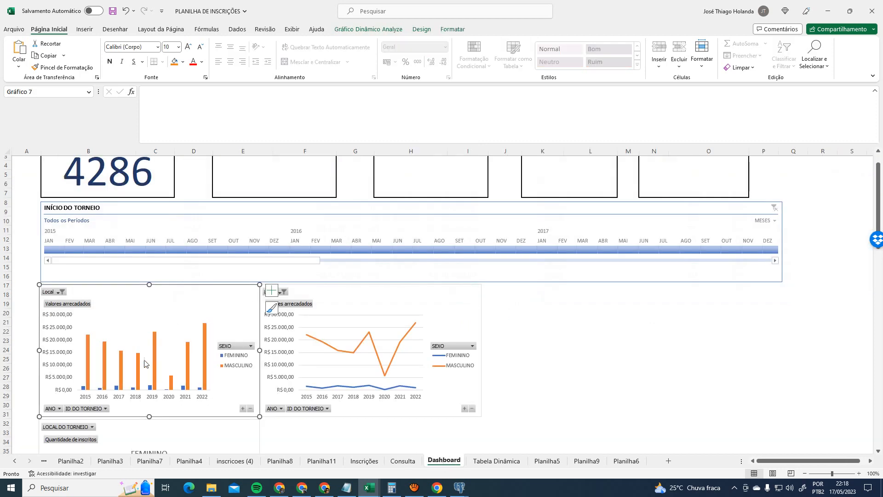
click(403, 461)
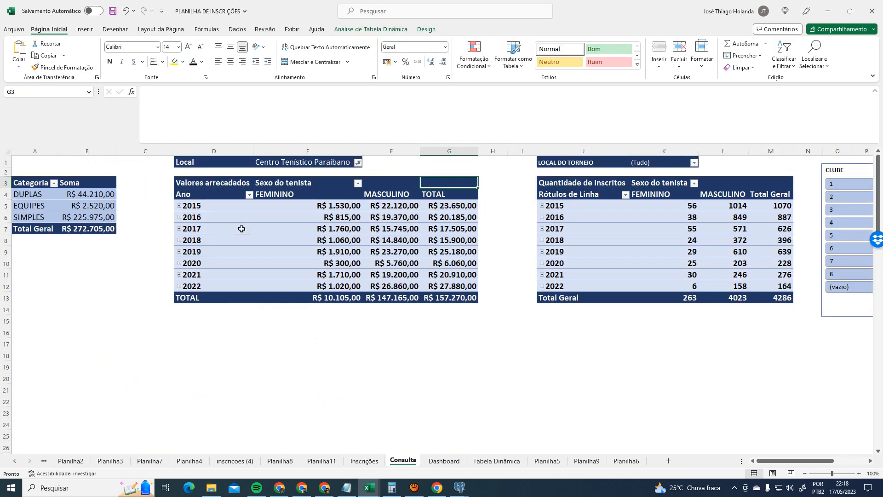
click(444, 461)
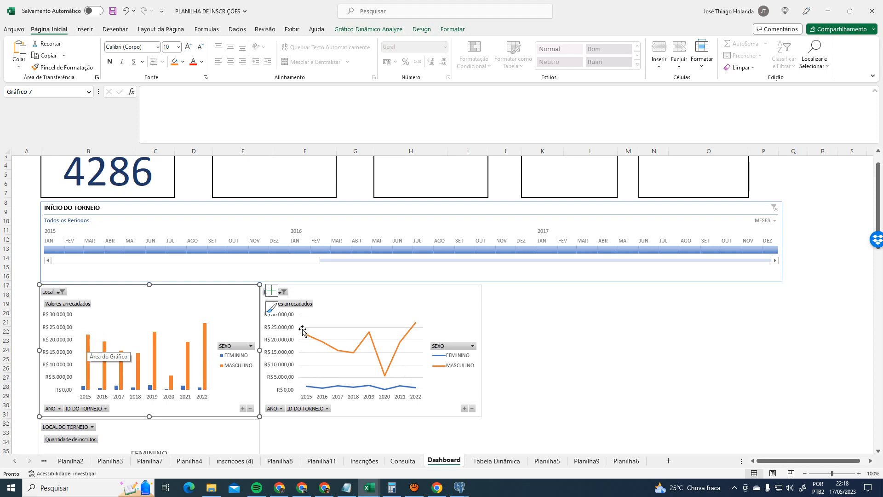
click(403, 462)
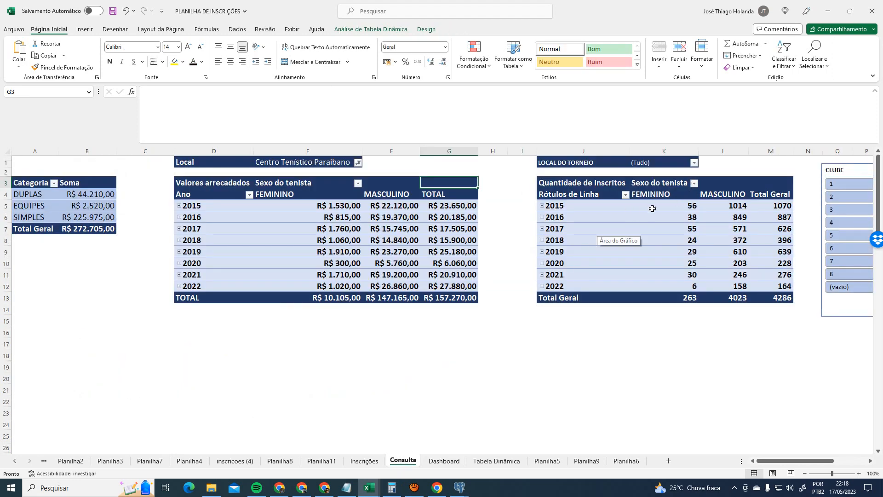
click(835, 183)
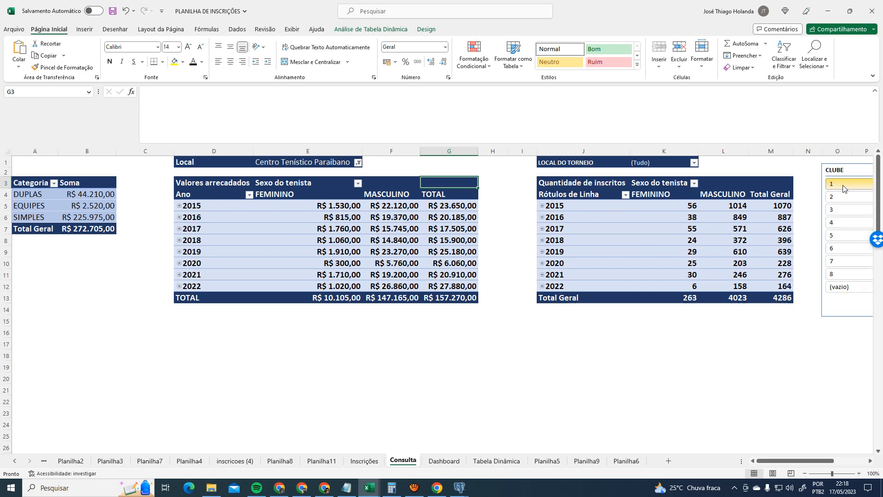
- Reset the revenue pivot's Local filter to all venues (Tudo)
click(452, 461)
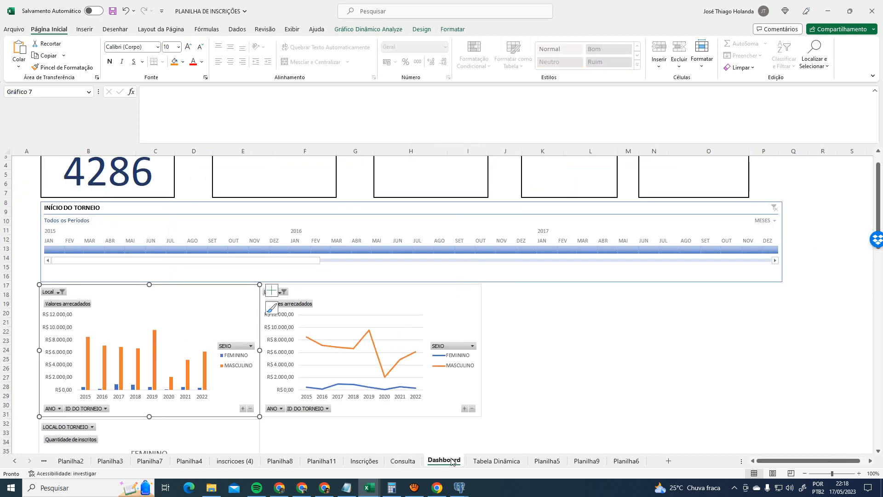
click(403, 461)
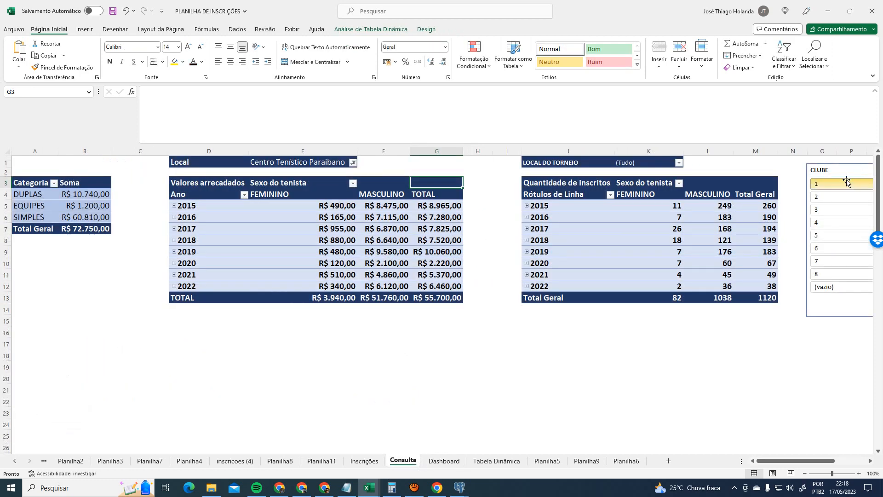
click(353, 164)
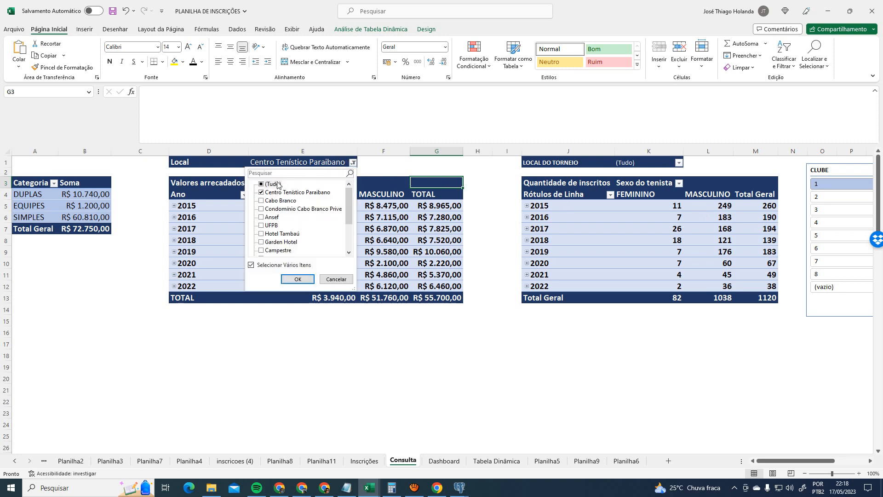
click(297, 279)
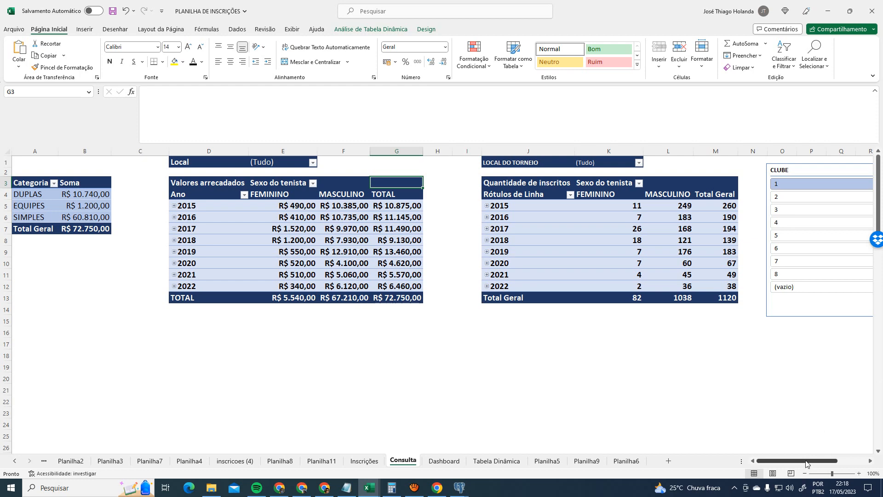
- Clear the CLUBE slicer filter and review the Dashboard charts for 2015–2022
drag(804, 465, 833, 466)
click(595, 170)
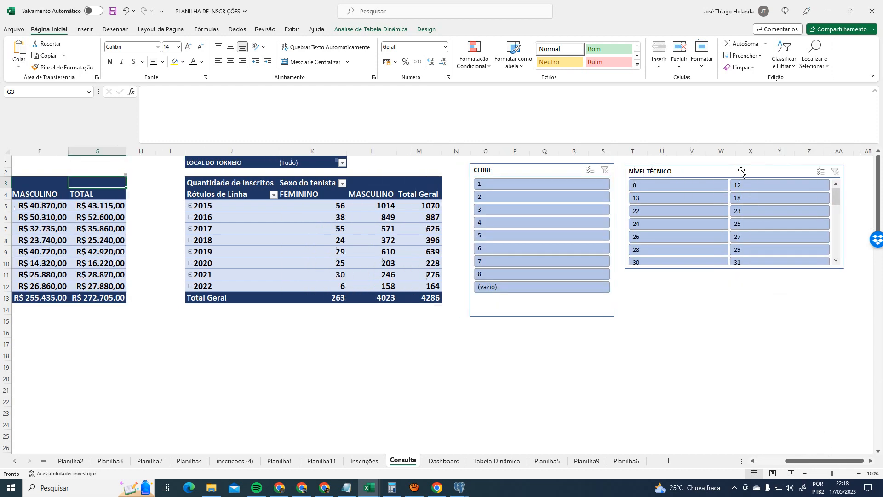
click(444, 461)
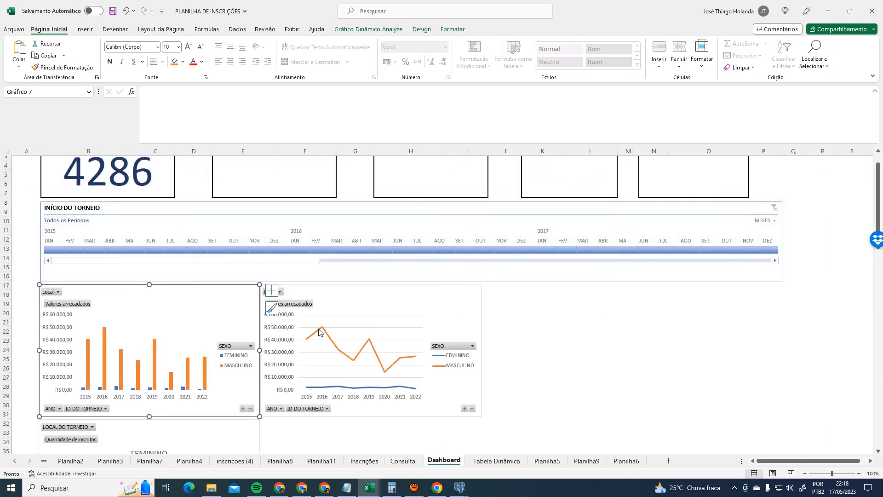
scroll(608, 336, down, 3)
scroll(608, 336, up, 4)
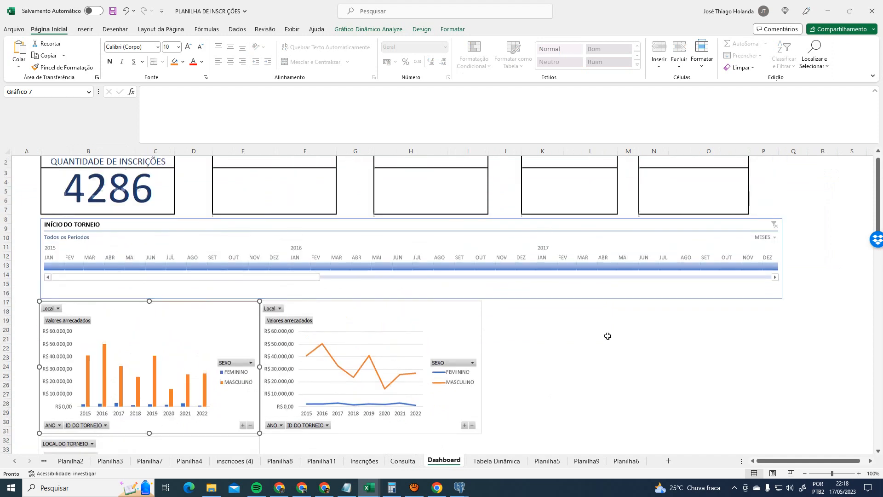
click(608, 336)
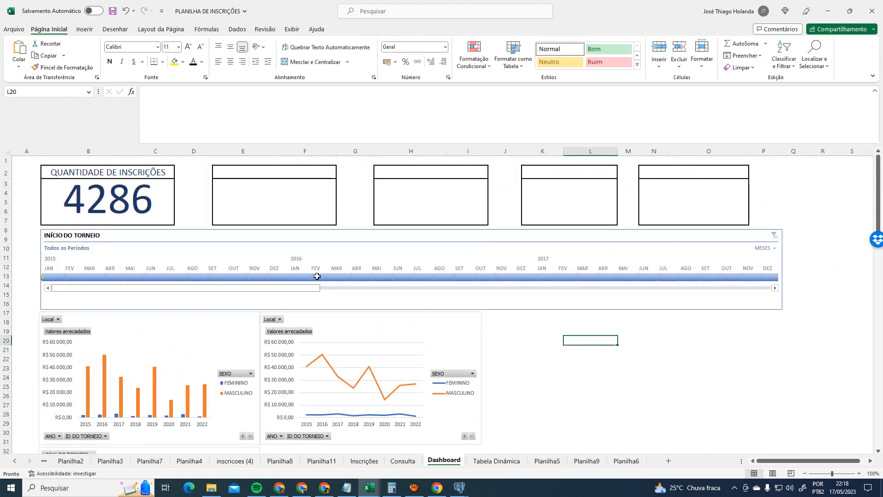
- Try timeline periods February 2016, July 2016 and May 2017 on the charts
click(323, 278)
drag(325, 281, 418, 277)
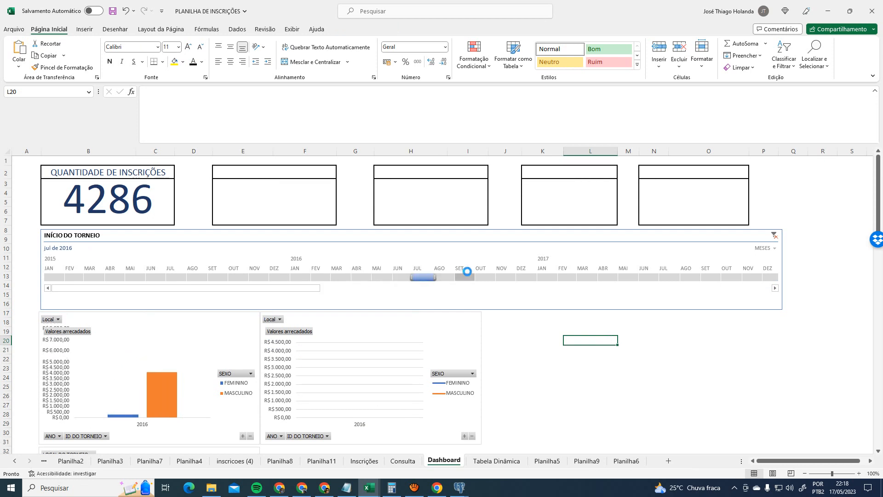
click(579, 285)
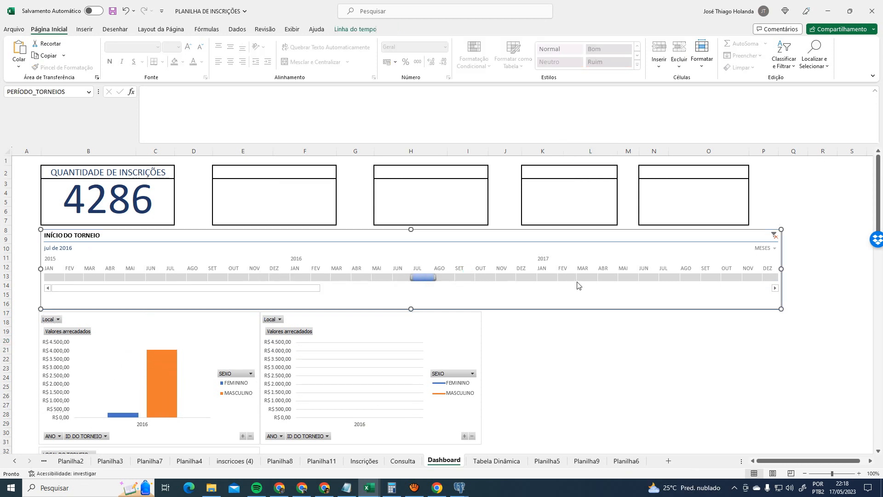
click(628, 277)
- Remove the gridlines from the revenue line chart
click(472, 321)
drag(472, 321, 473, 321)
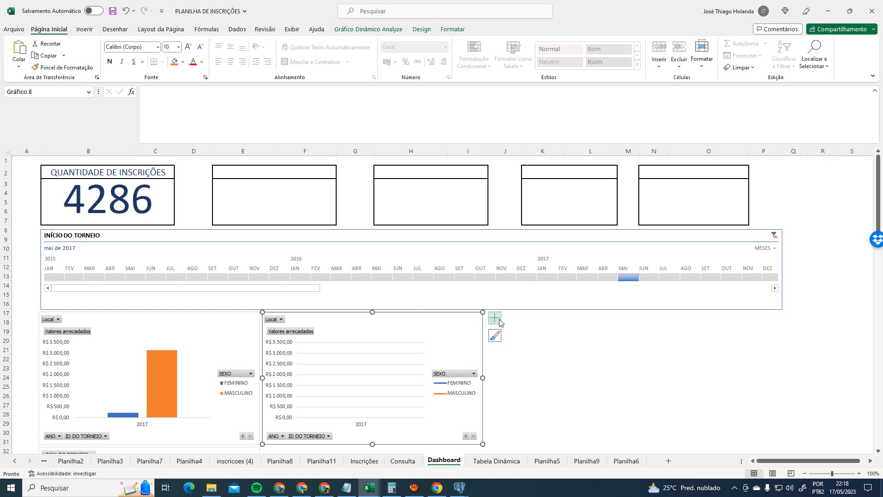
click(493, 317)
click(517, 385)
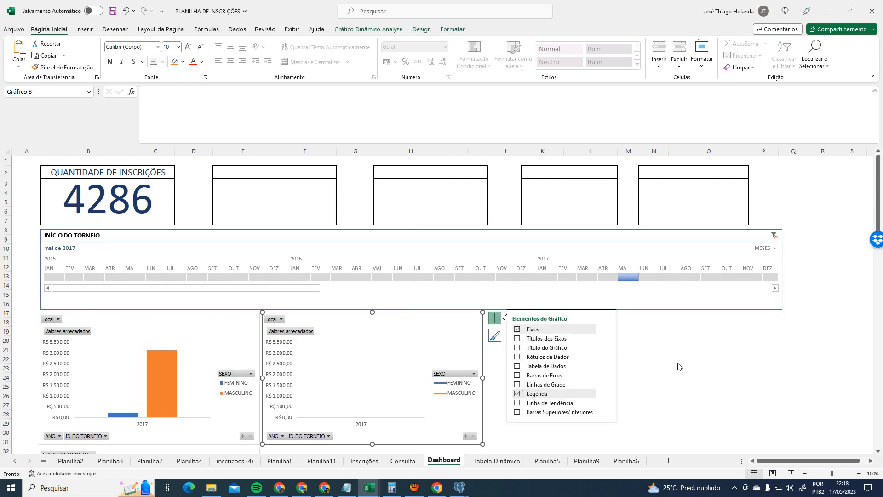
click(684, 360)
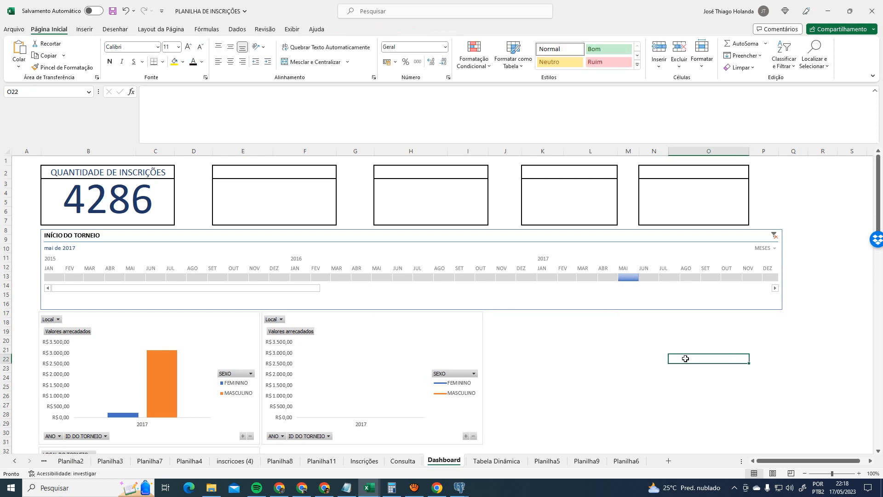
- Test January and March 2017, then an April 2015 to April 2017 range
click(536, 277)
click(584, 277)
click(127, 278)
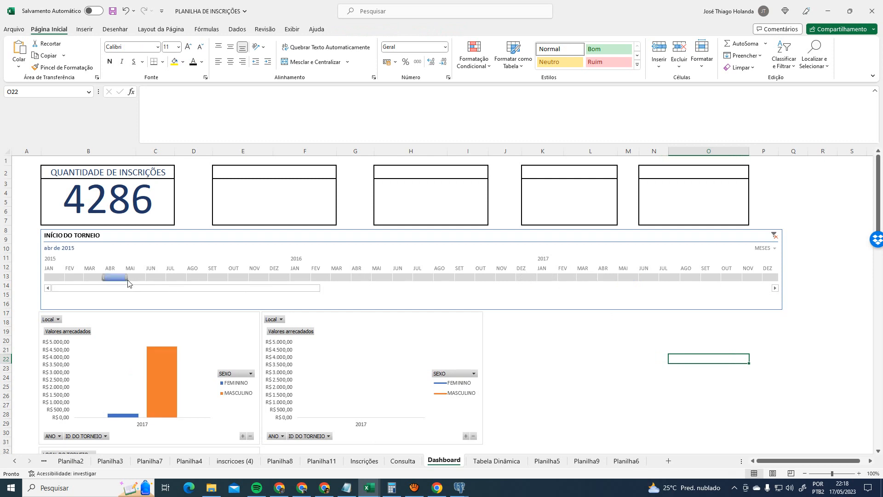
drag(128, 277, 619, 277)
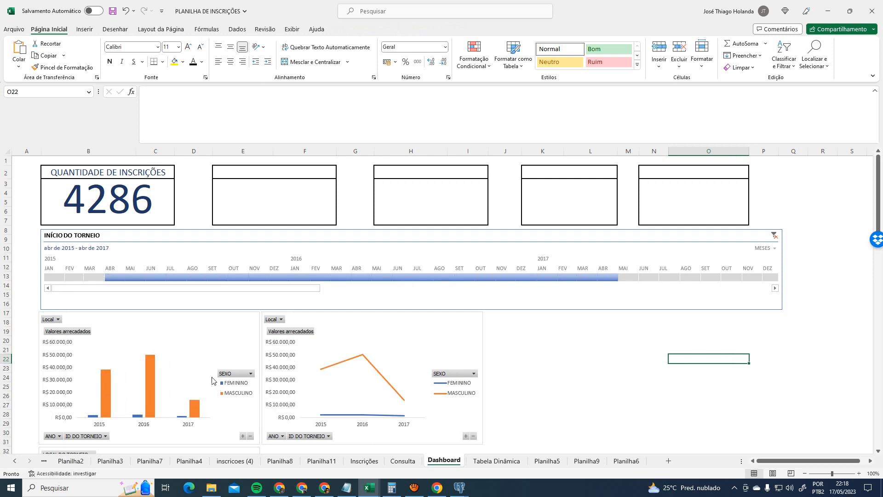
scroll(211, 381, down, 1)
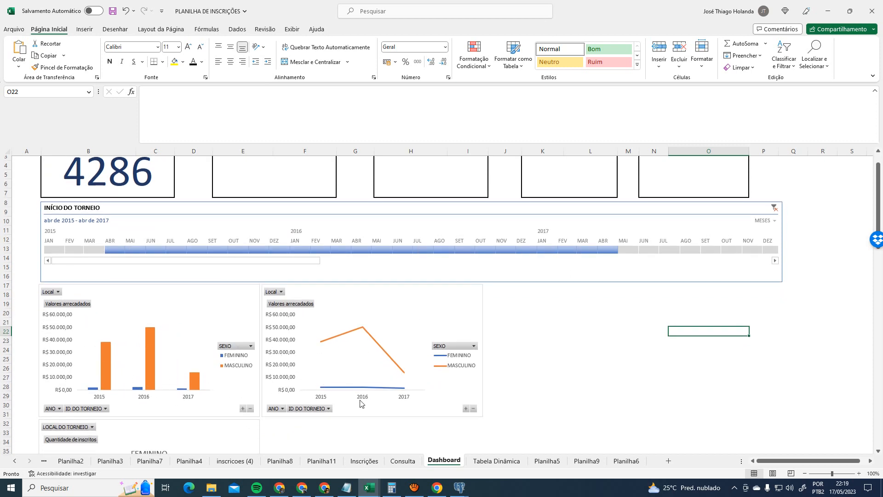
scroll(133, 267, up, 1)
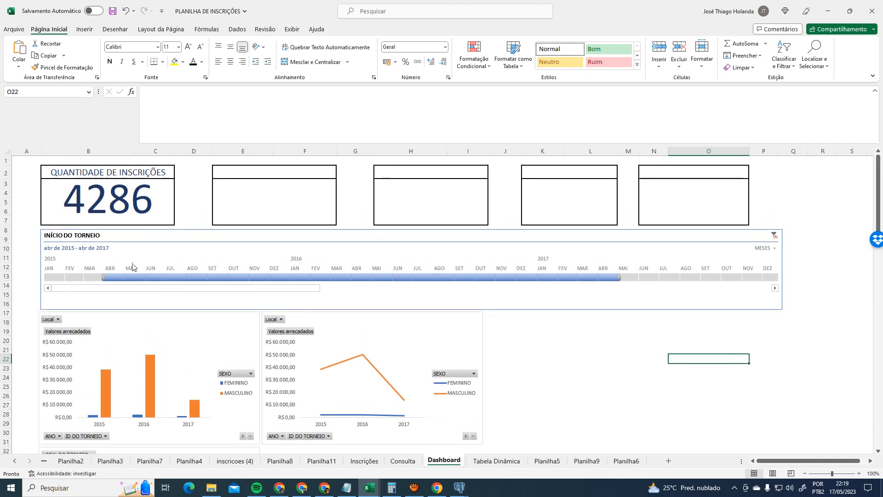
- Clear the timeline filter back to Todos os Períodos
click(774, 236)
click(593, 366)
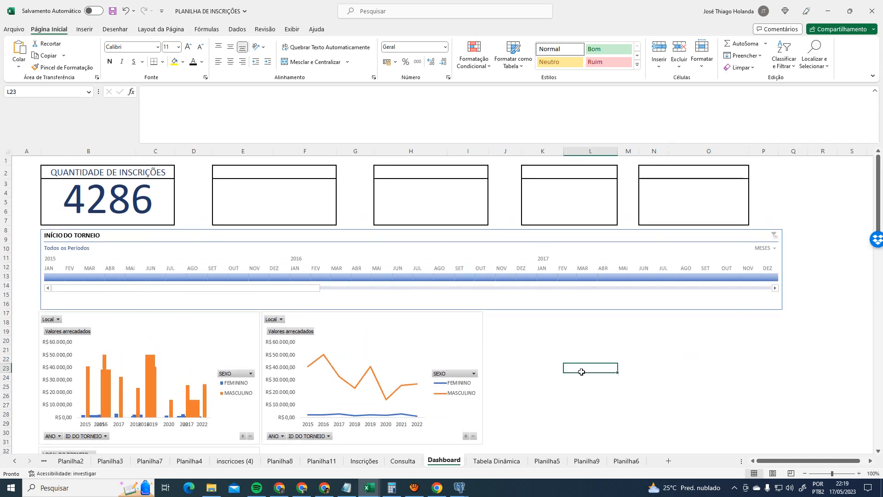
scroll(552, 378, down, 3)
scroll(552, 378, up, 3)
scroll(554, 376, down, 3)
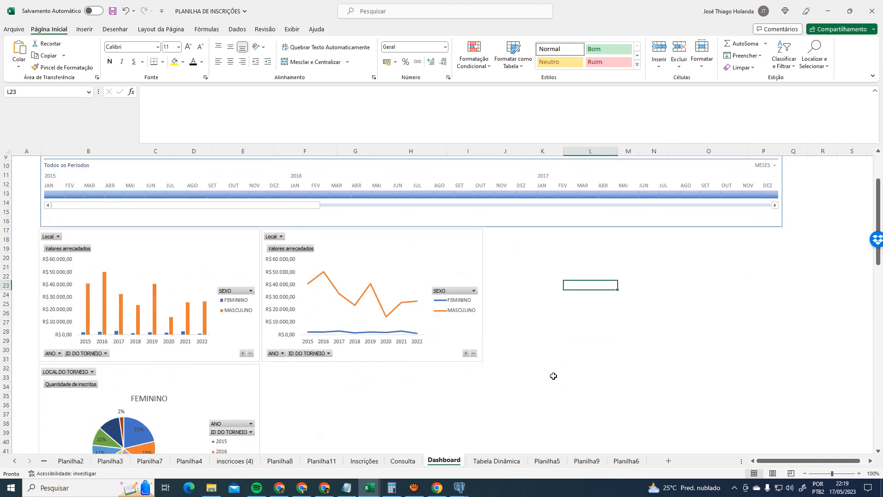
- Start a pivot chart from the inscriptions pivot table on the Consulta sheet
click(414, 461)
click(213, 193)
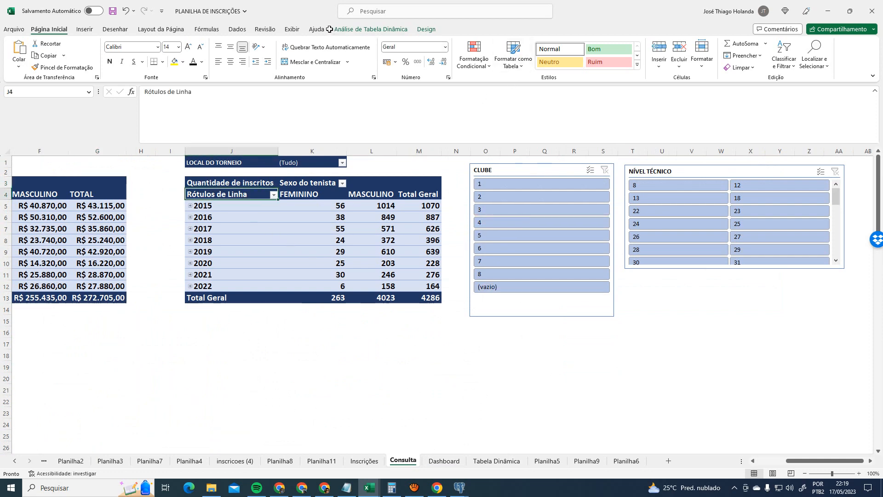
click(371, 29)
click(680, 59)
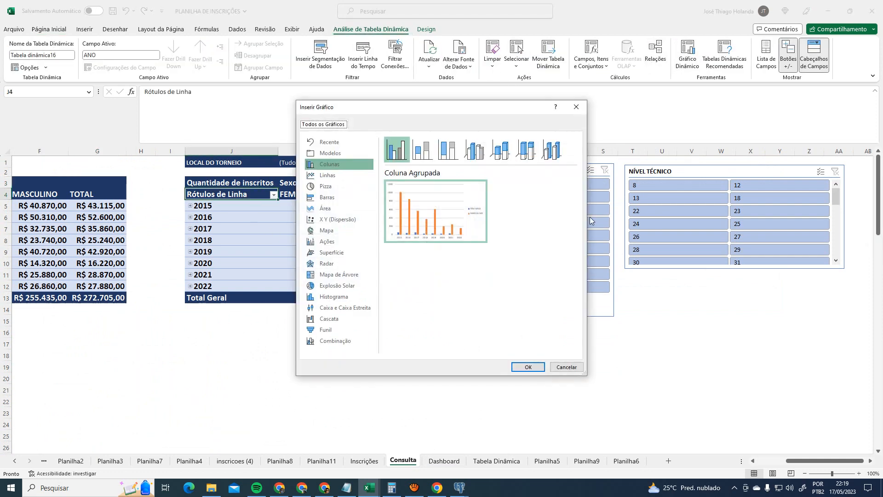
- Compare chart categories: pie, map, area, bar, templates, sunburst, histogram, radar, surface, stock and scatter
click(322, 186)
mouse_move(444, 205)
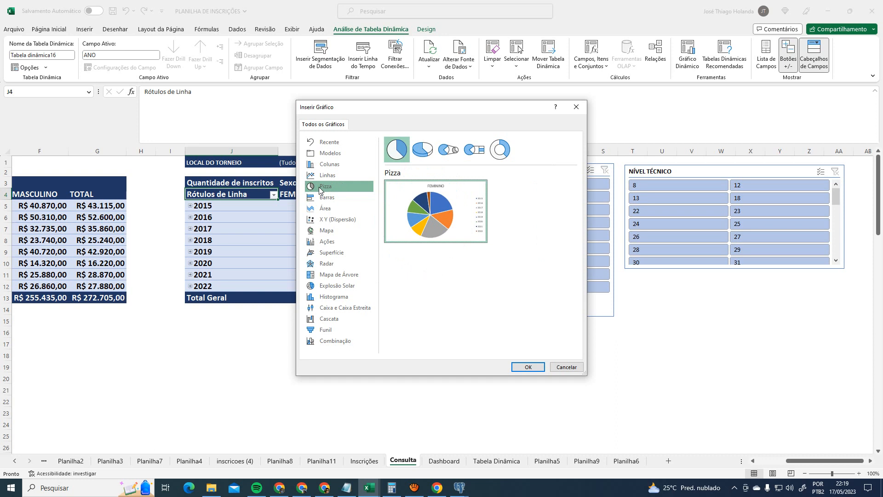
click(331, 234)
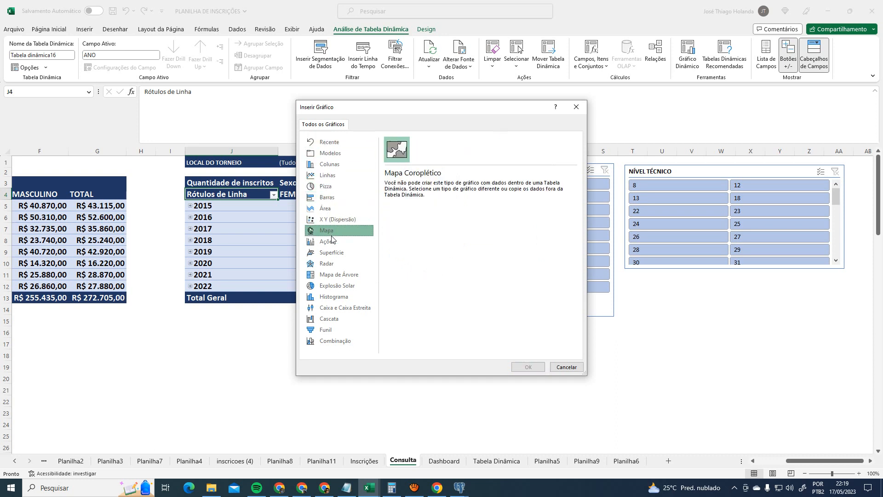
click(333, 220)
click(332, 208)
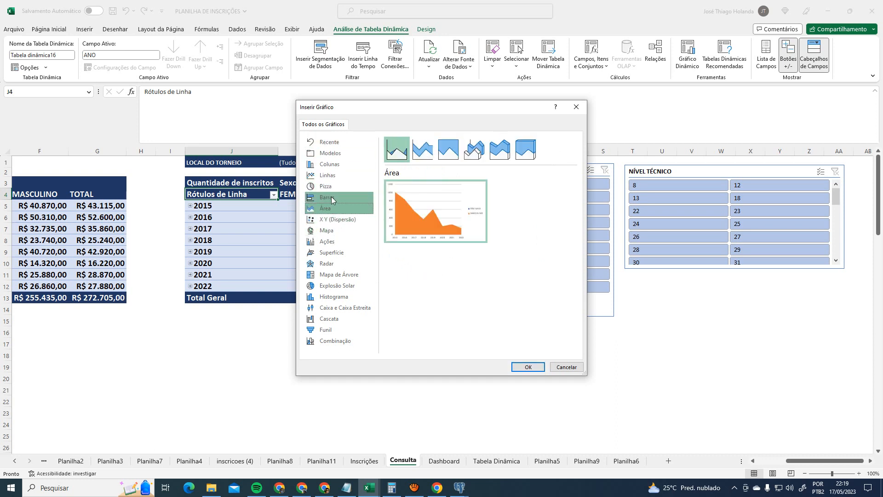
click(332, 198)
click(333, 187)
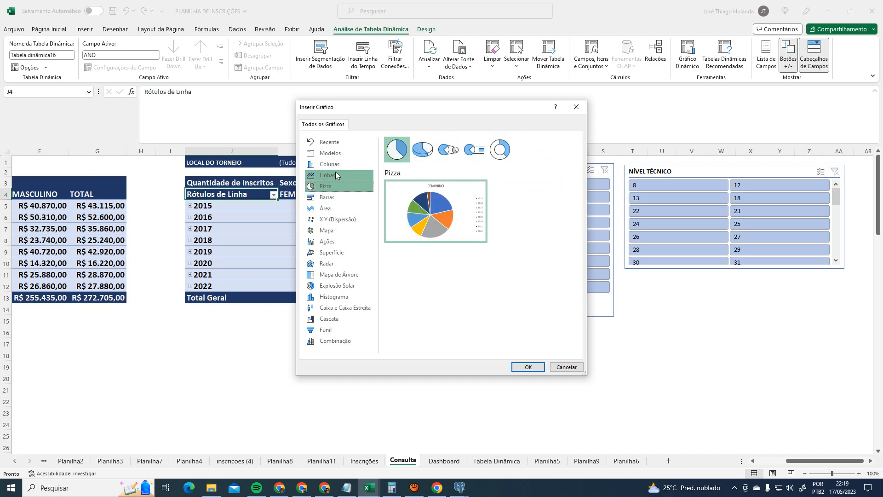
click(334, 175)
click(338, 167)
click(333, 153)
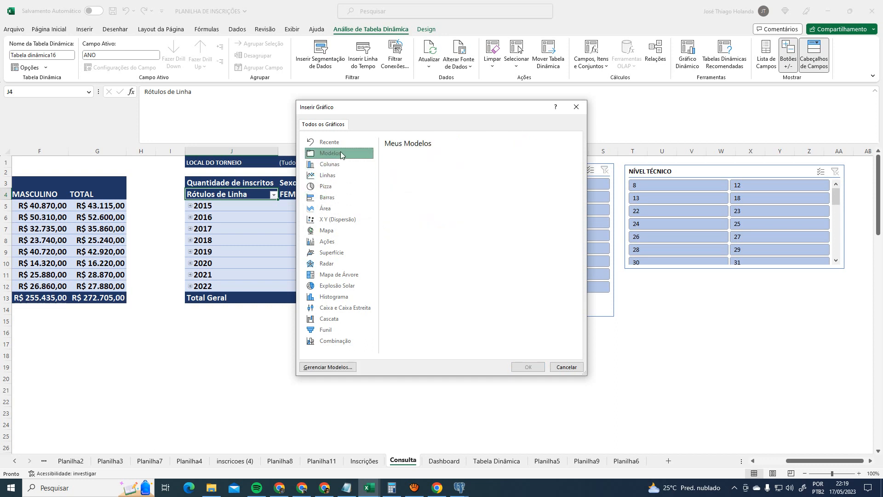
click(343, 286)
click(347, 300)
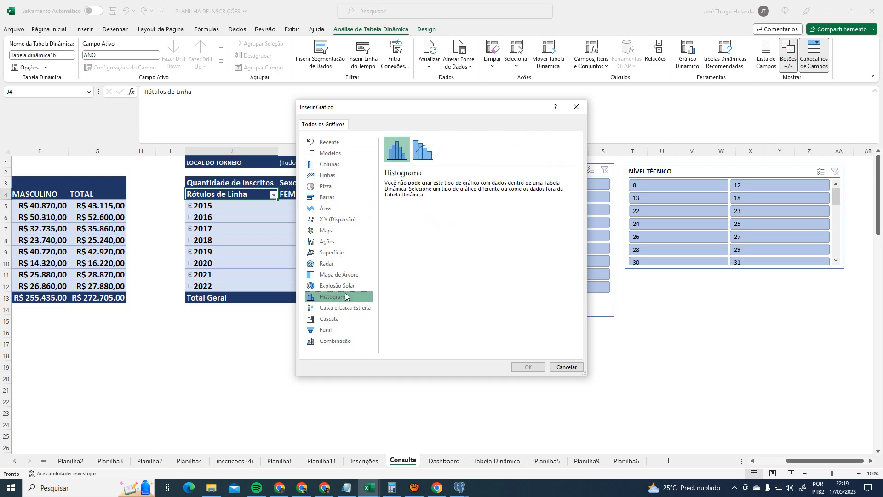
click(344, 286)
click(343, 264)
click(342, 252)
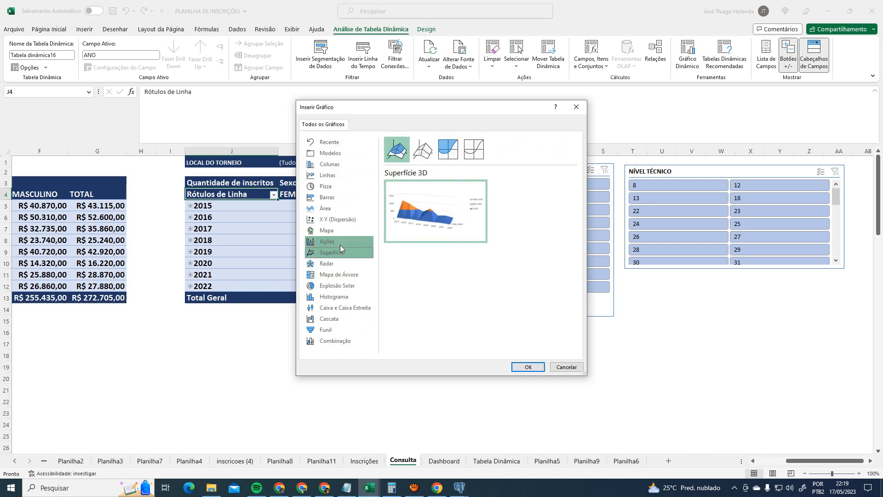
click(341, 242)
click(341, 234)
click(341, 220)
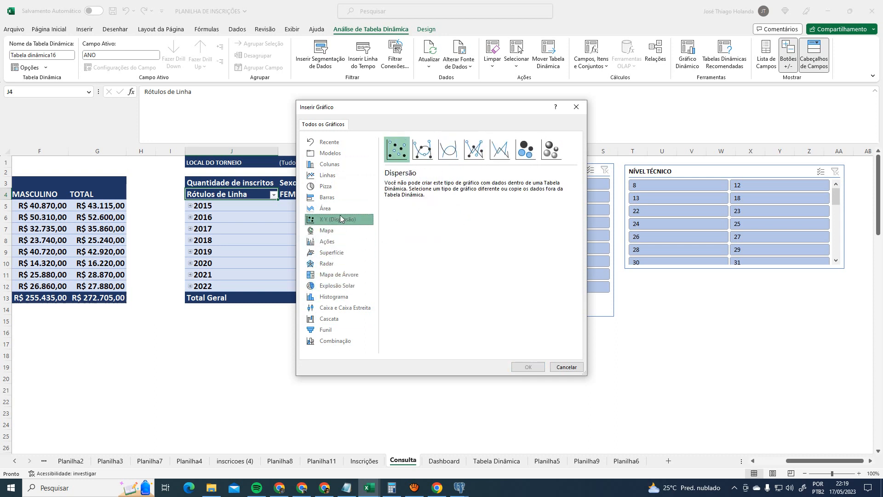
click(336, 209)
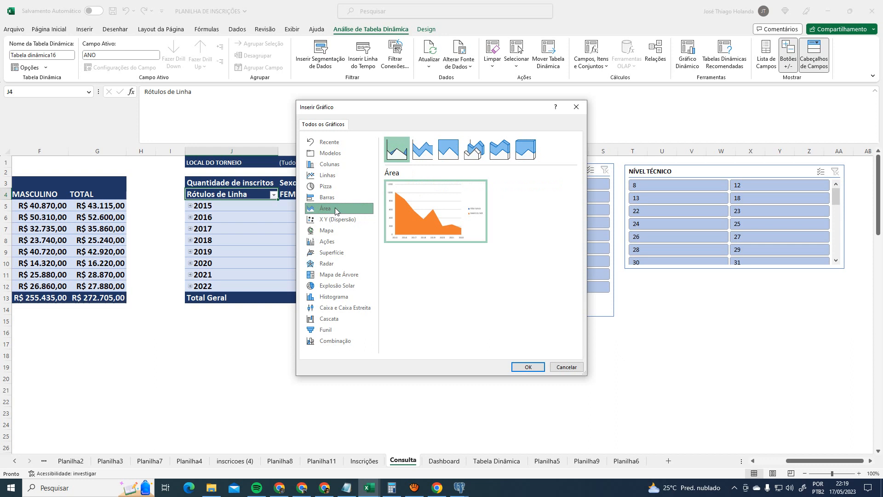
- Preview the stacked area and pie variants, then settle on the basic Line chart type
click(428, 152)
click(453, 150)
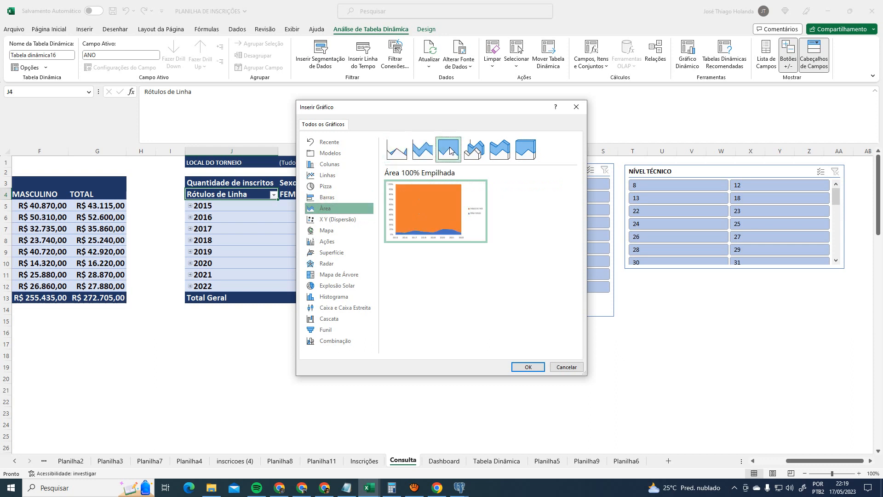
click(326, 186)
click(423, 149)
click(456, 148)
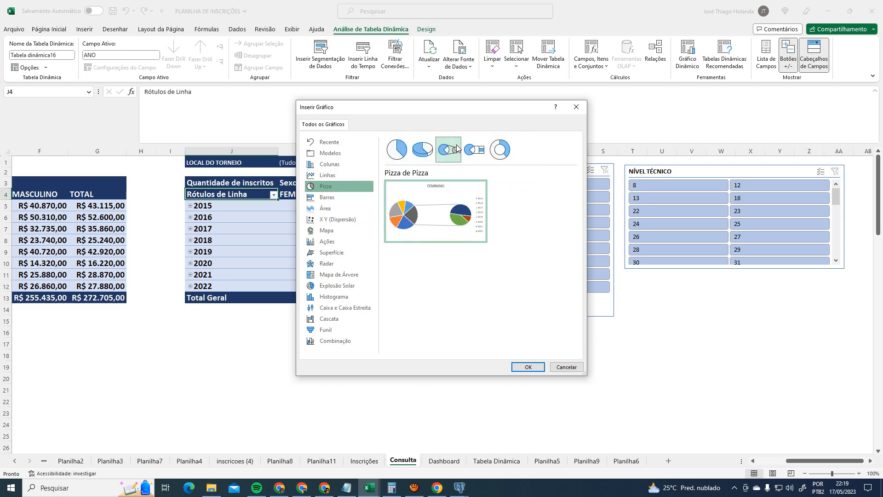
click(476, 151)
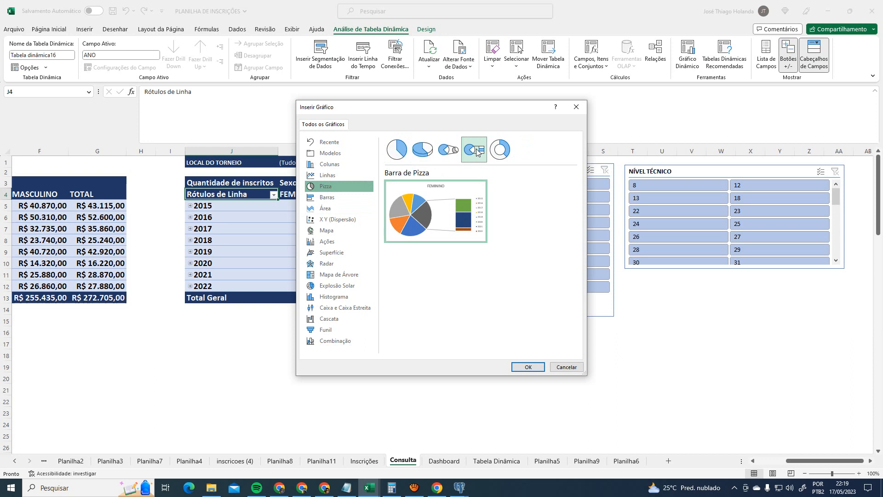
click(500, 152)
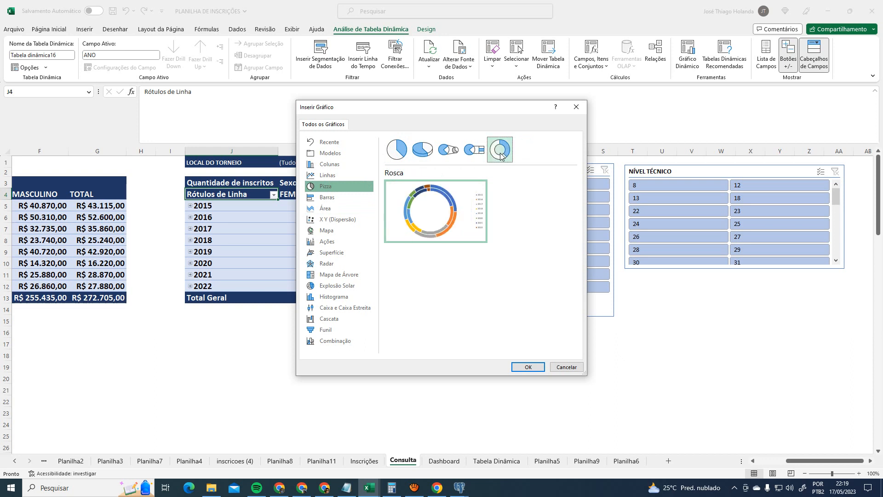
click(335, 196)
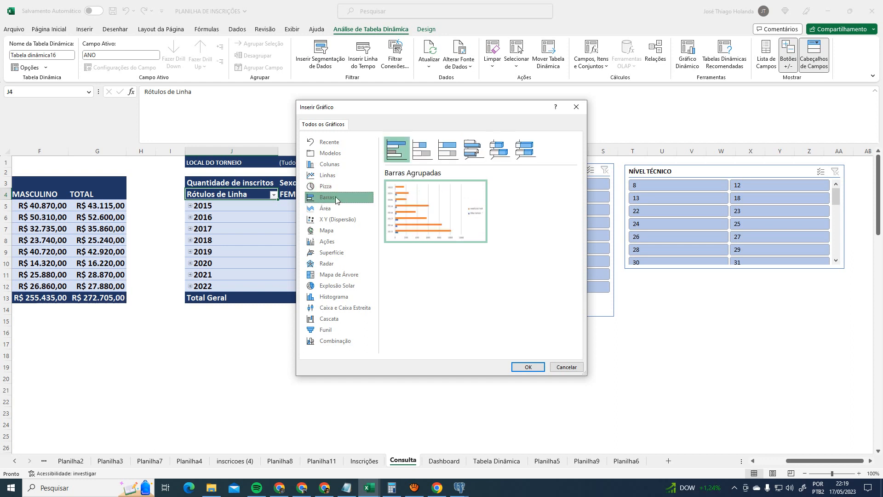
click(342, 208)
click(332, 186)
click(330, 176)
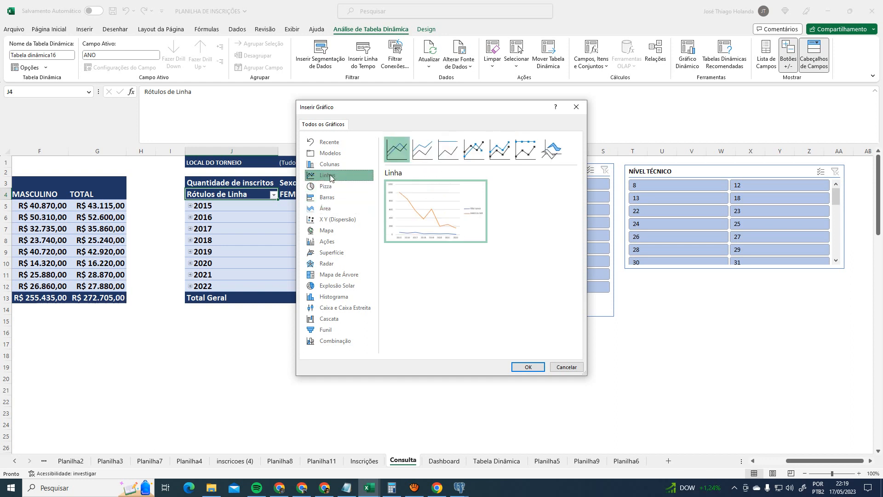
click(331, 165)
click(340, 198)
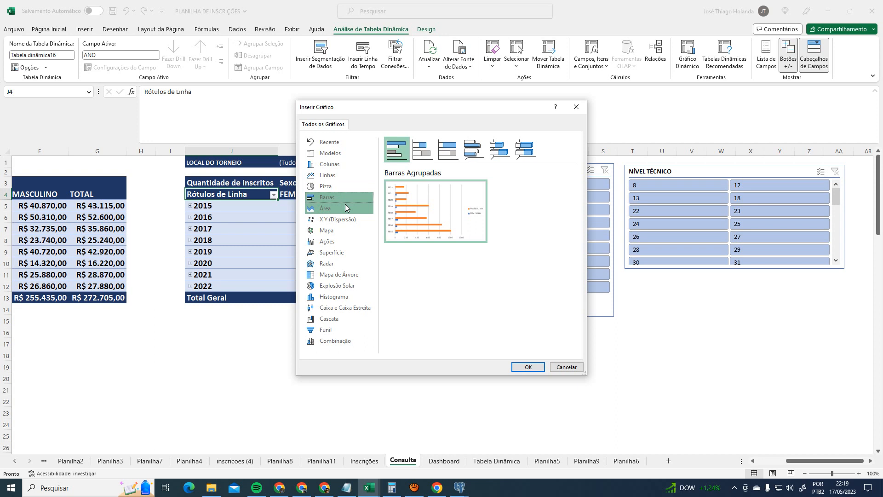
click(346, 183)
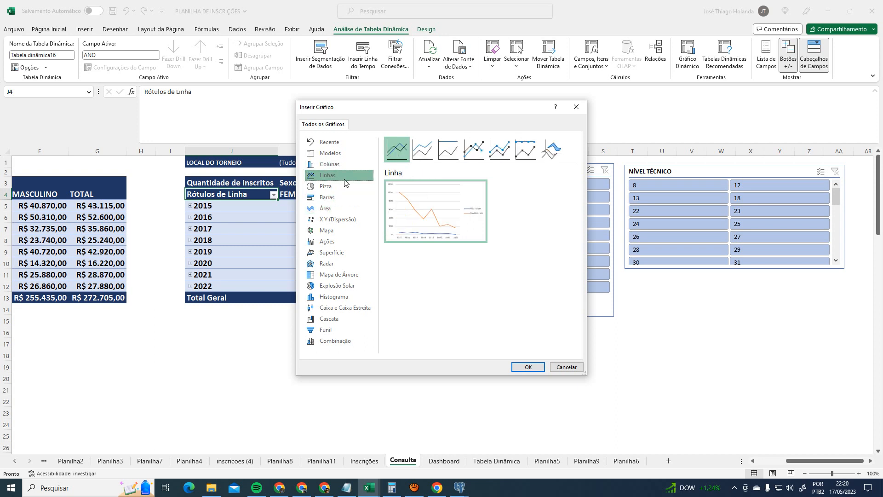
mouse_move(394, 214)
- Insert the line pivot chart below the pivot table, then cut it from Consulta
click(528, 366)
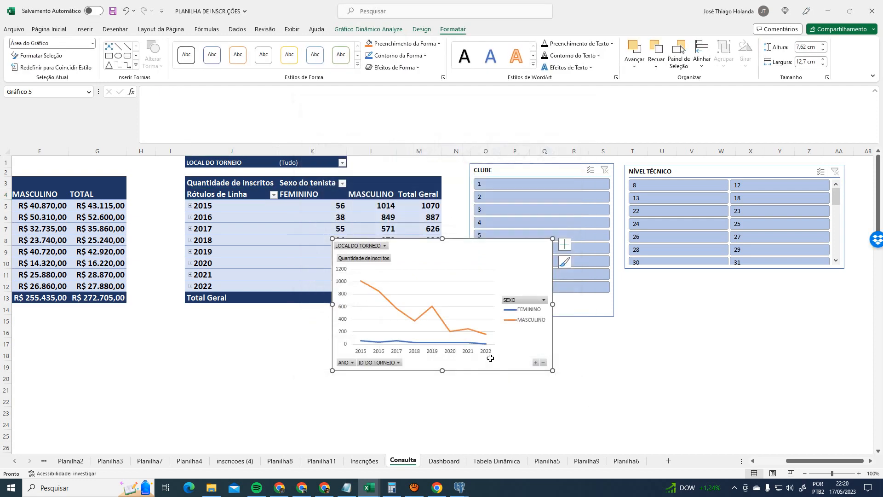
drag(453, 262, 430, 326)
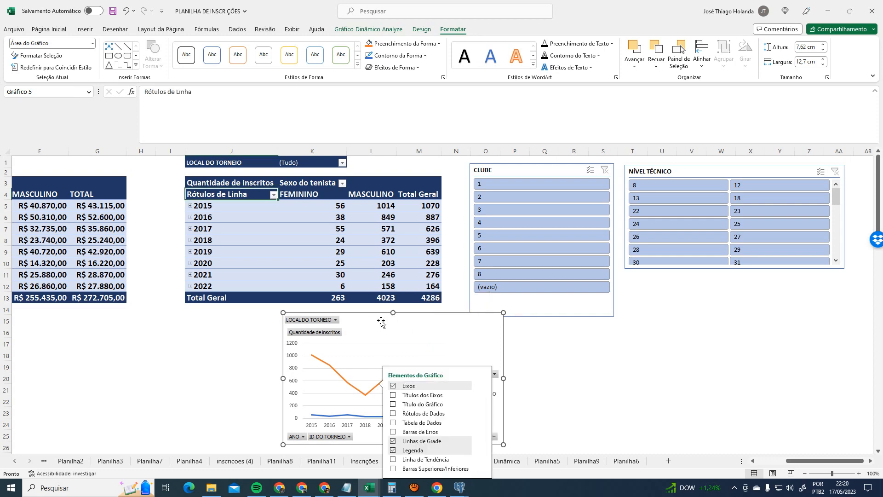
key(Delete)
click(515, 413)
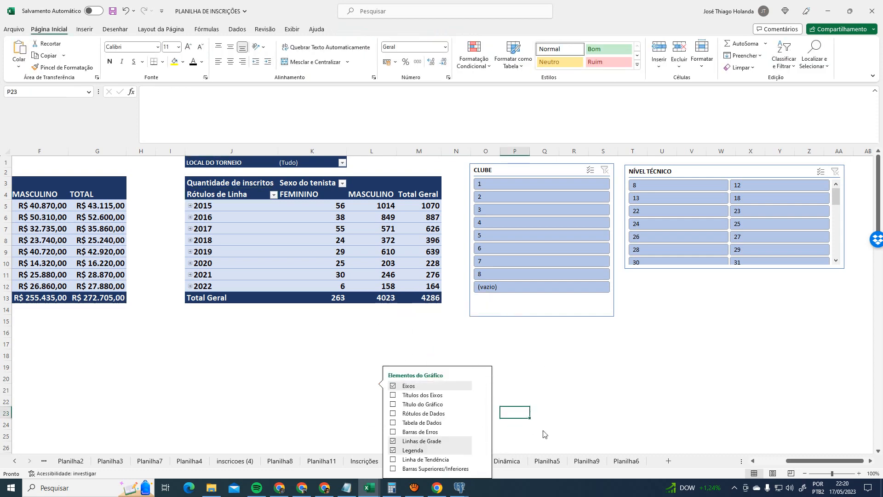
- Paste the line chart at T42 on Planilha5, replacing the pie chart below the others
click(547, 460)
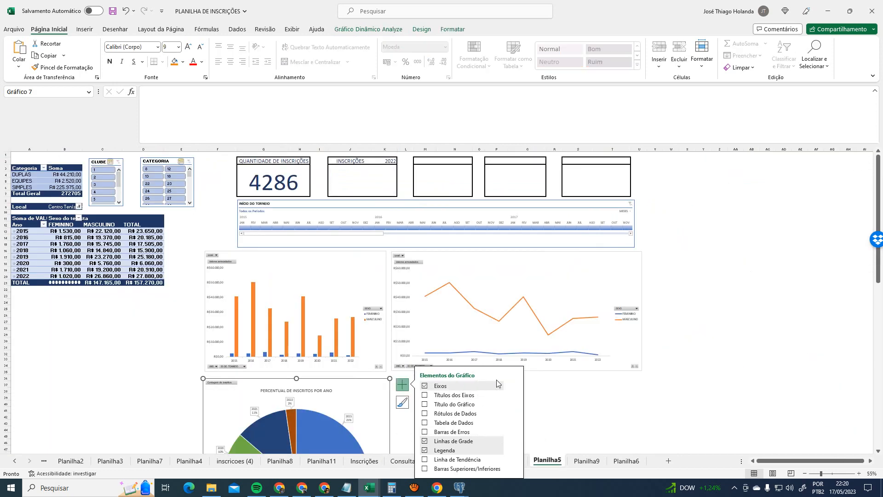
click(627, 414)
key(ctrl+v)
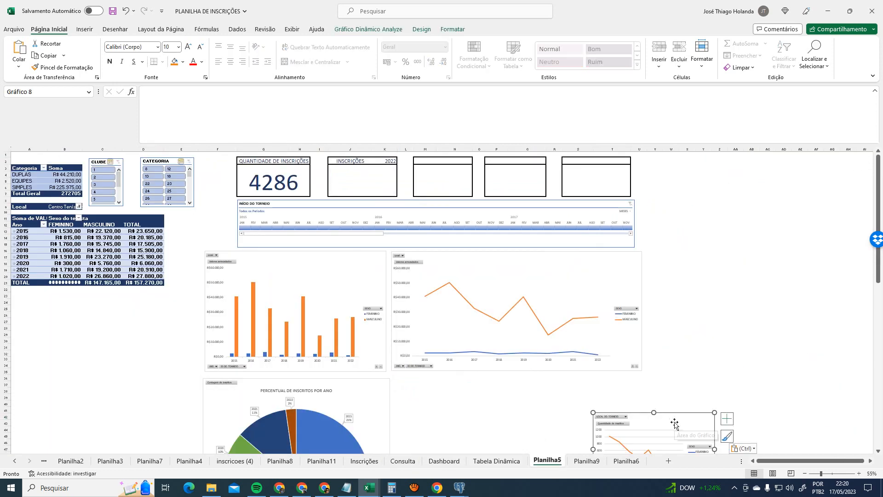
click(389, 408)
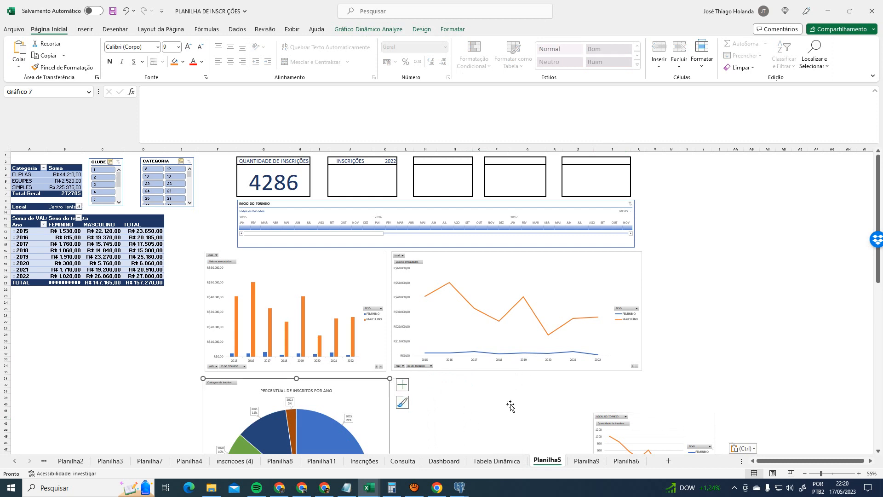
key(Delete)
drag(690, 414, 297, 388)
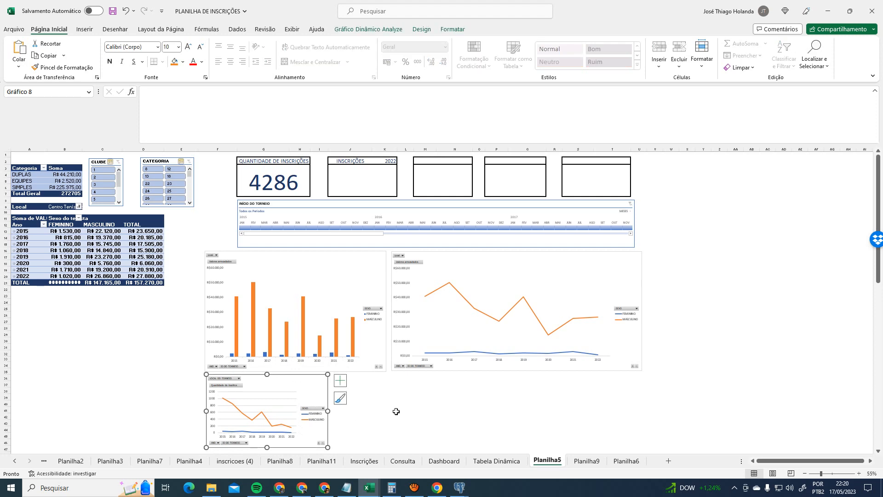
- Undo the Planilha5 changes to restore the pie chart, then cut the line chart again
scroll(395, 412, down, 2)
scroll(436, 418, up, 2)
scroll(377, 330, up, 1)
scroll(407, 327, up, 3)
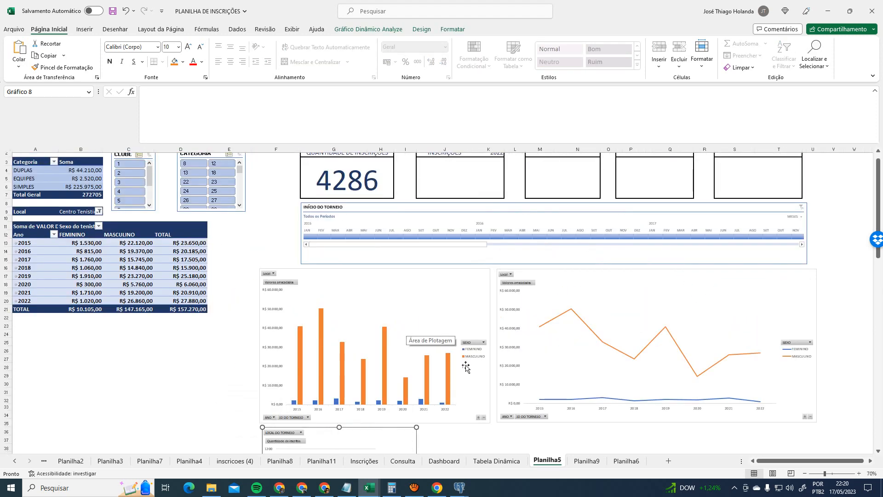
scroll(466, 367, up, 1)
click(497, 461)
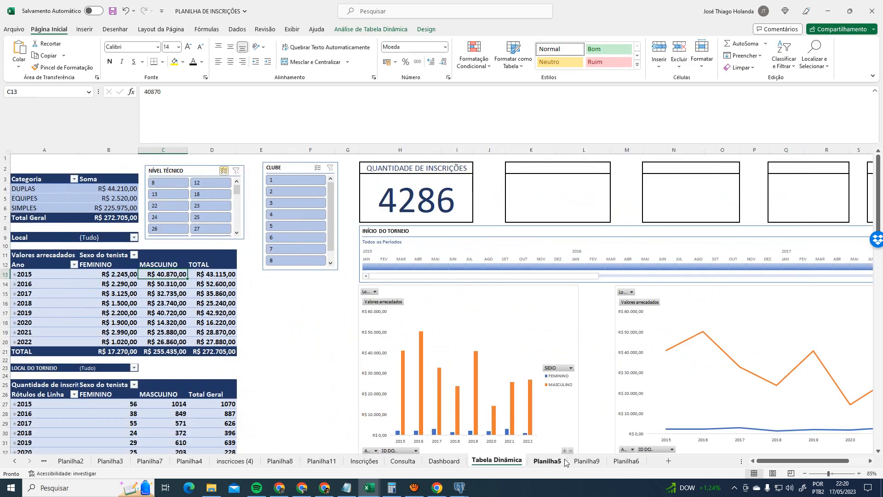
click(564, 462)
scroll(454, 397, down, 3)
key(Delete)
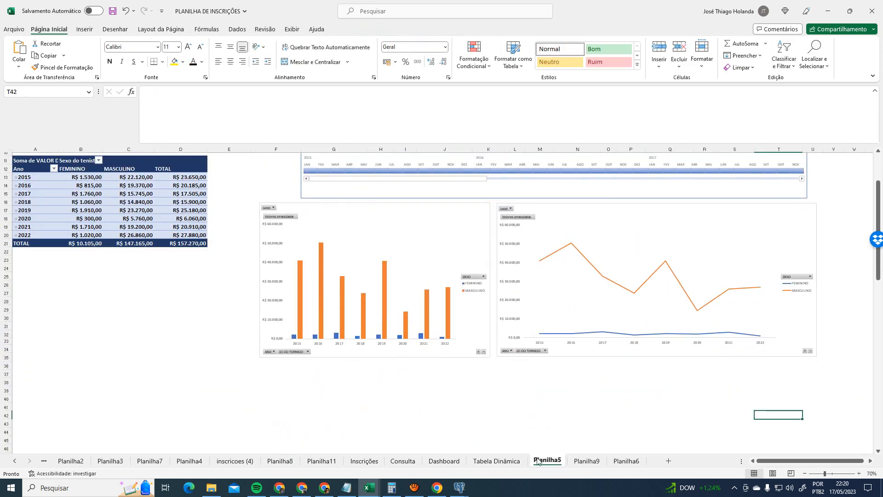
key(ctrl+z)
scroll(496, 444, down, 1)
key(ctrl+z)
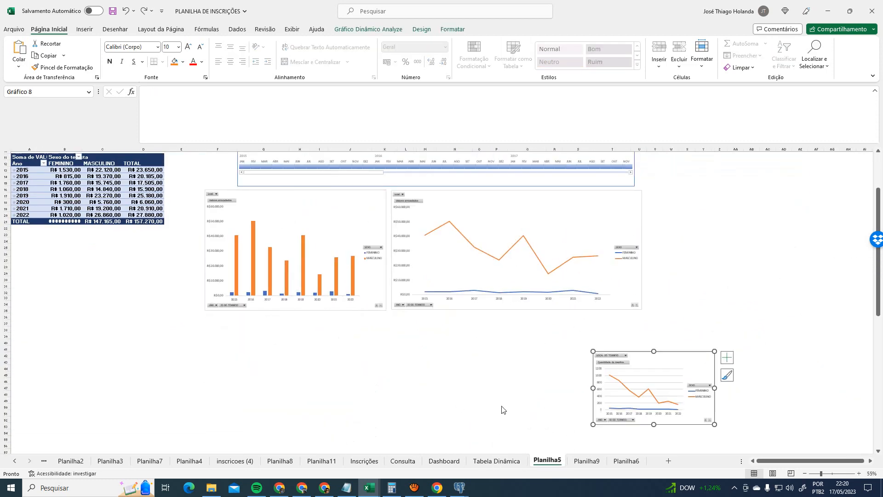
key(ctrl+z)
click(603, 357)
click(660, 352)
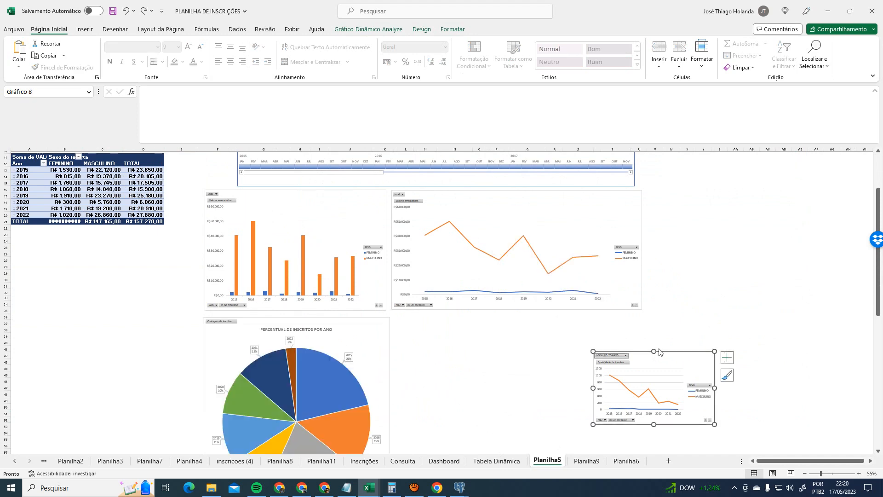
key(Delete)
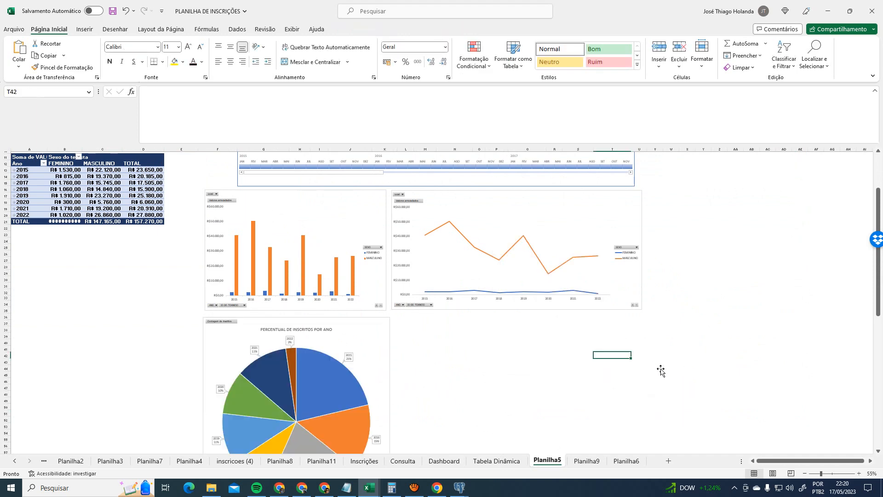
- Paste the line chart on Dashboard at K34 beside the other chart and delete the FEMININO pie chart
click(497, 461)
click(436, 461)
click(524, 385)
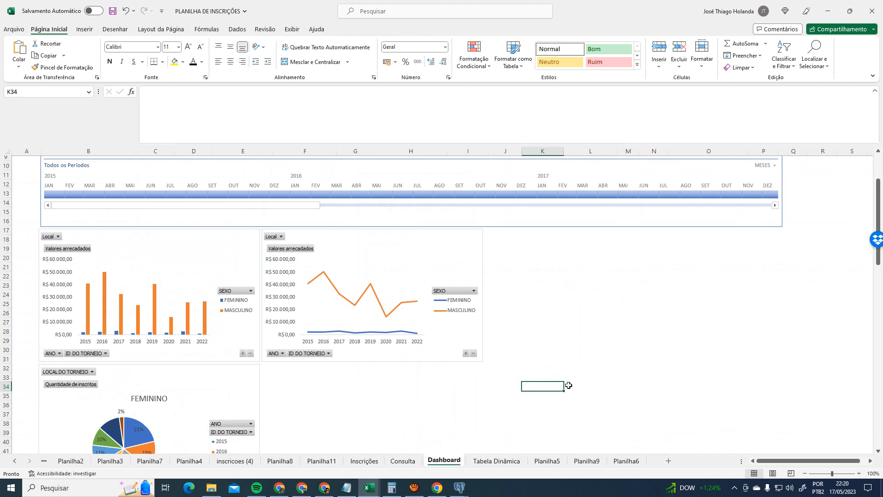
key(ctrl+v)
drag(679, 382, 641, 235)
click(259, 384)
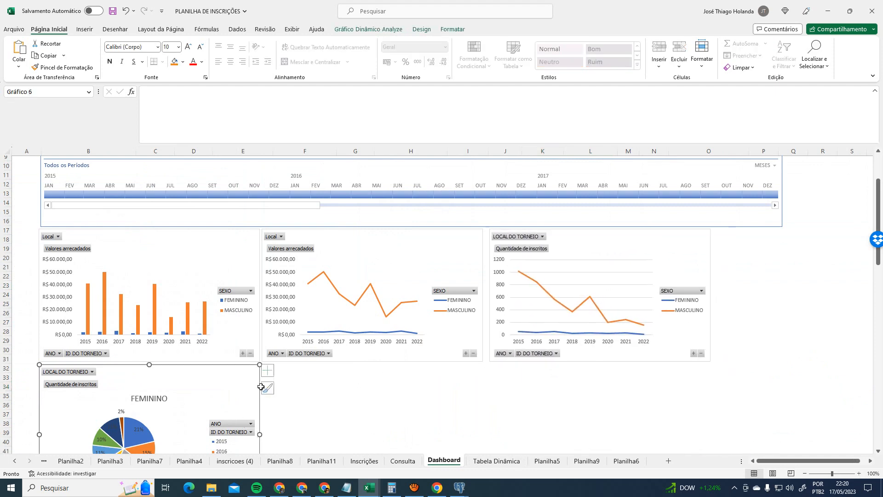
key(Delete)
scroll(489, 409, up, 3)
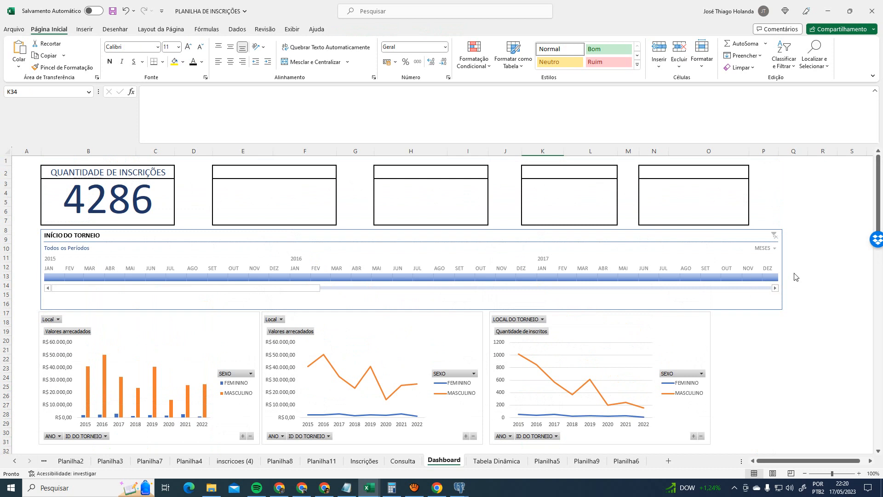
- Narrow the INÍCIO DO TORNEIO timeline and shift the middle and third charts to align
click(782, 263)
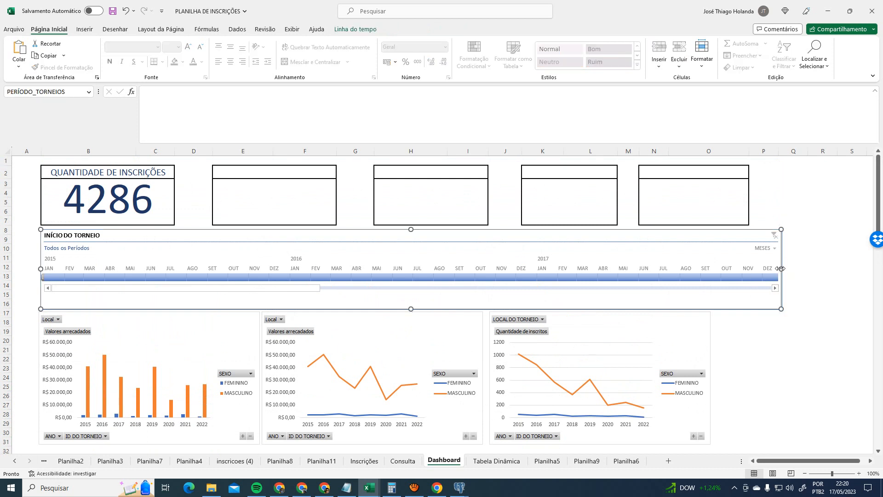
drag(781, 268, 748, 262)
click(776, 334)
drag(709, 329, 745, 329)
drag(483, 336, 509, 337)
click(843, 330)
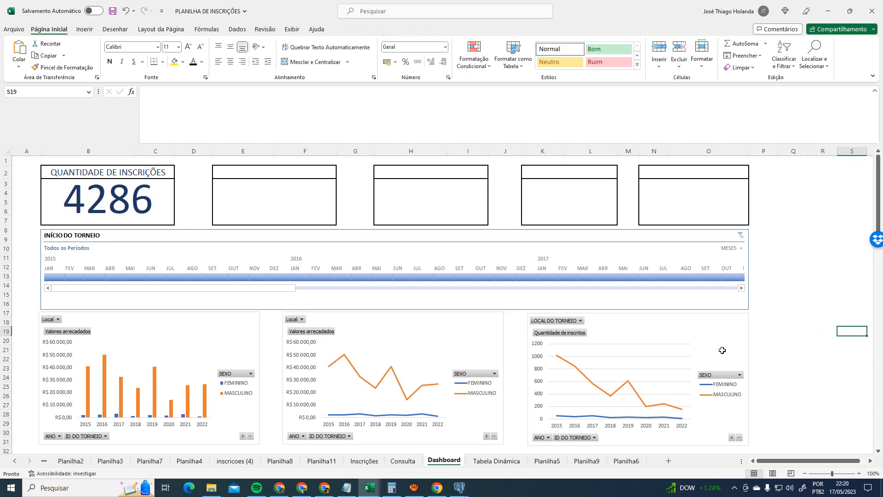
- Turn off the gridlines on the registrant-count pivot chart
click(739, 319)
click(761, 319)
click(783, 386)
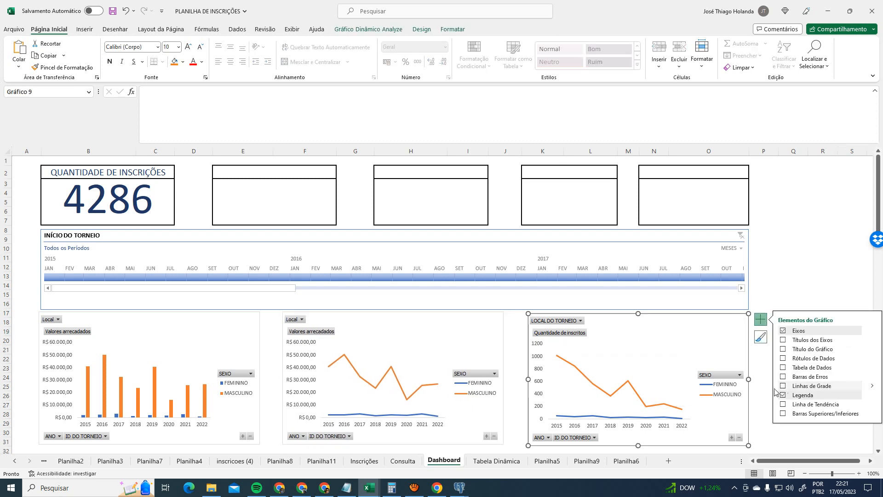
click(790, 278)
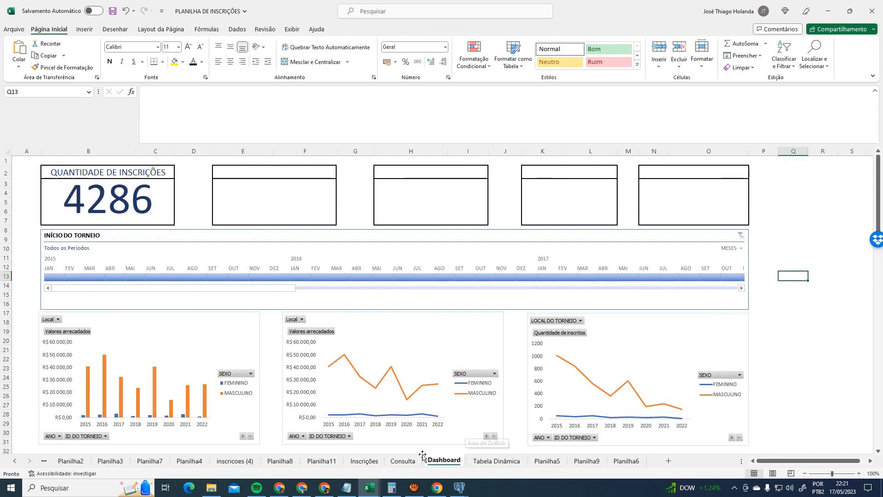
- Look over the Consulta and Inscrições sheets, then save the workbook from Dashboard
click(404, 461)
click(432, 364)
click(365, 461)
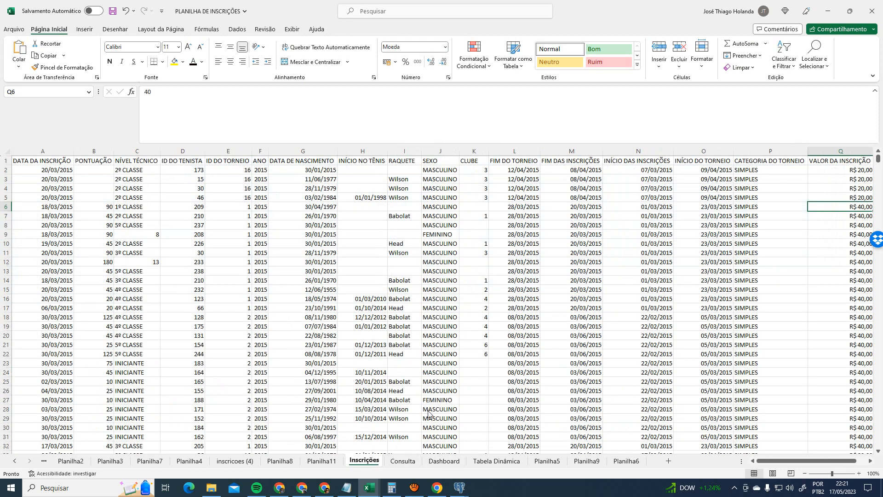
click(407, 461)
click(341, 365)
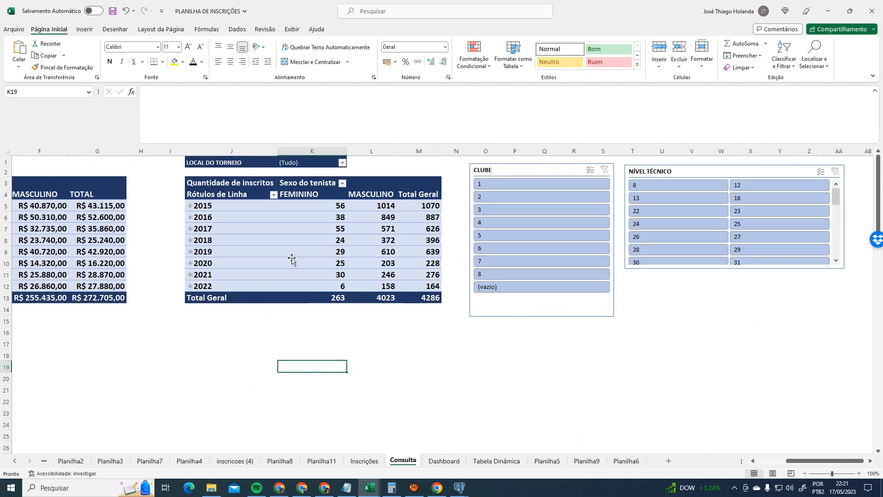
click(453, 461)
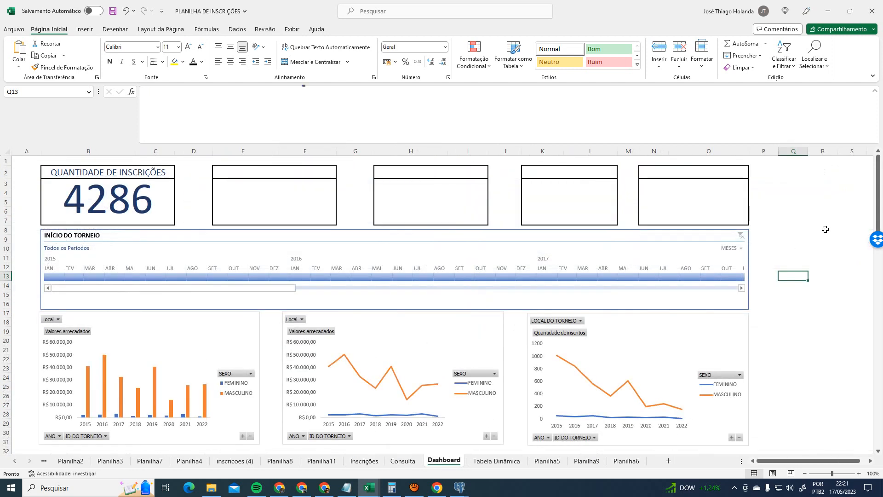
key(ctrl+s)
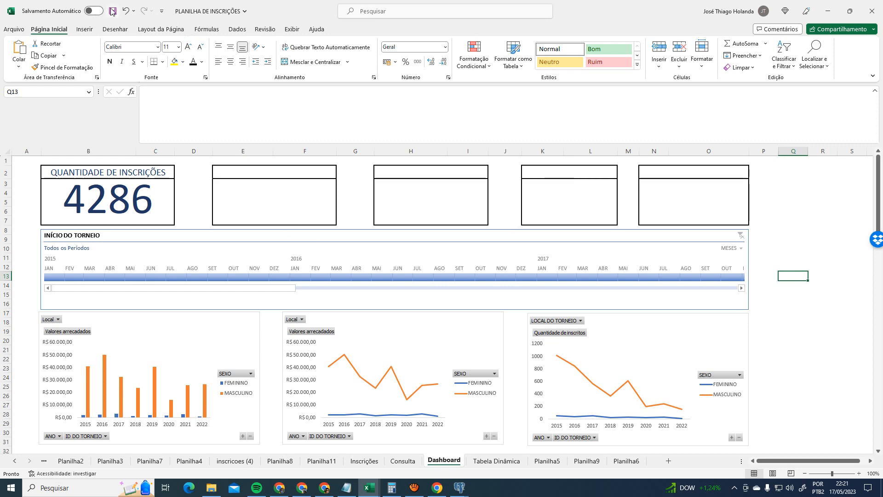
- Move the Tabela Dinâmica, Planilha5, Planilha9 and Planilha6 tabs before Inscrições
key(ctrl+Page_Up)
key(ctrl+Page_Up)
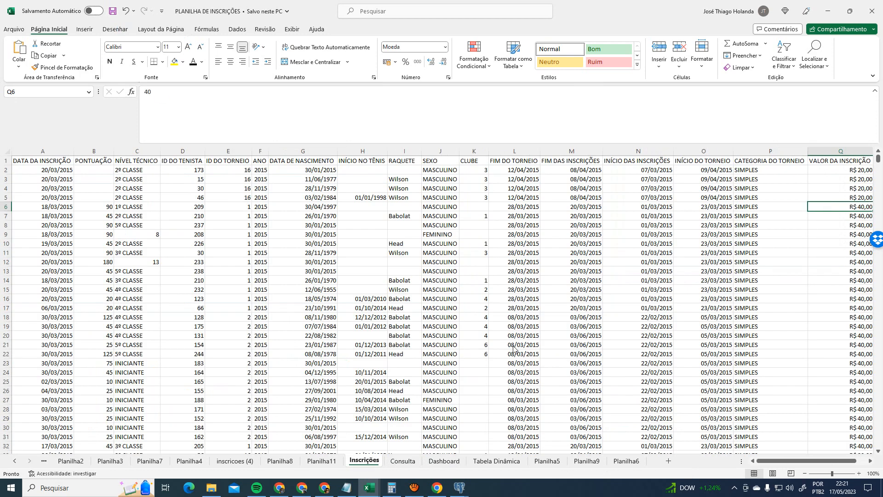
click(403, 461)
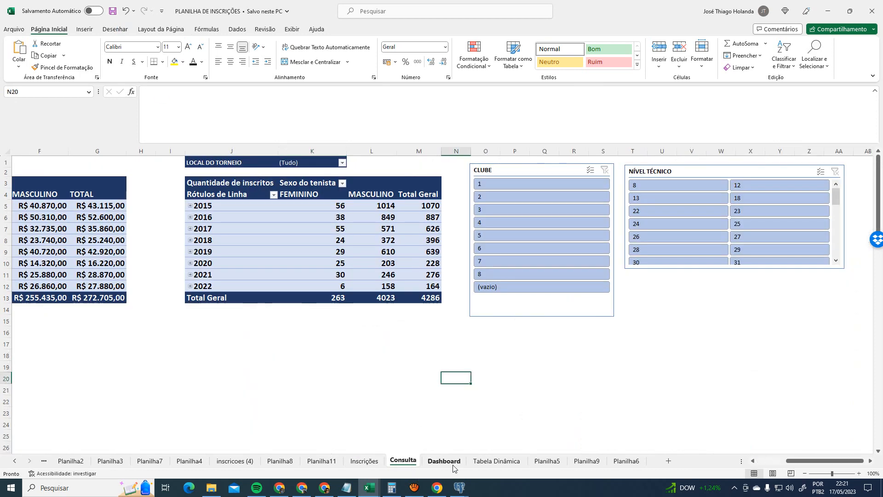
click(444, 461)
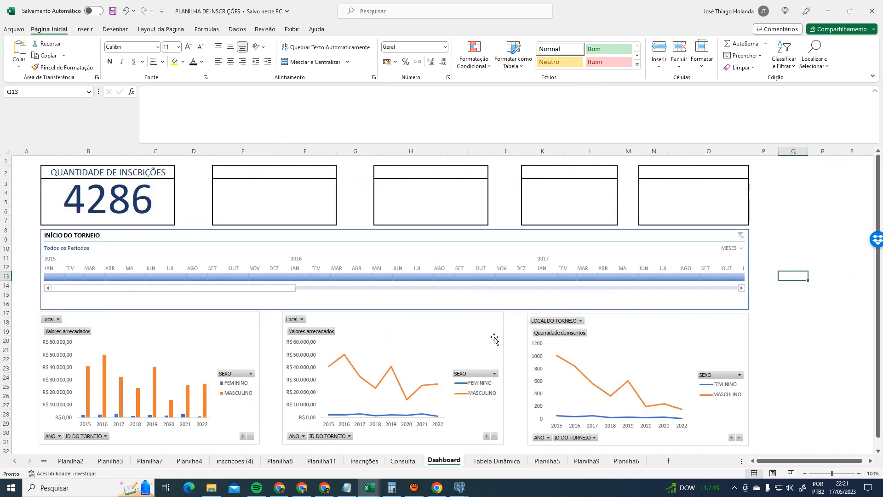
click(496, 462)
drag(351, 462, 349, 463)
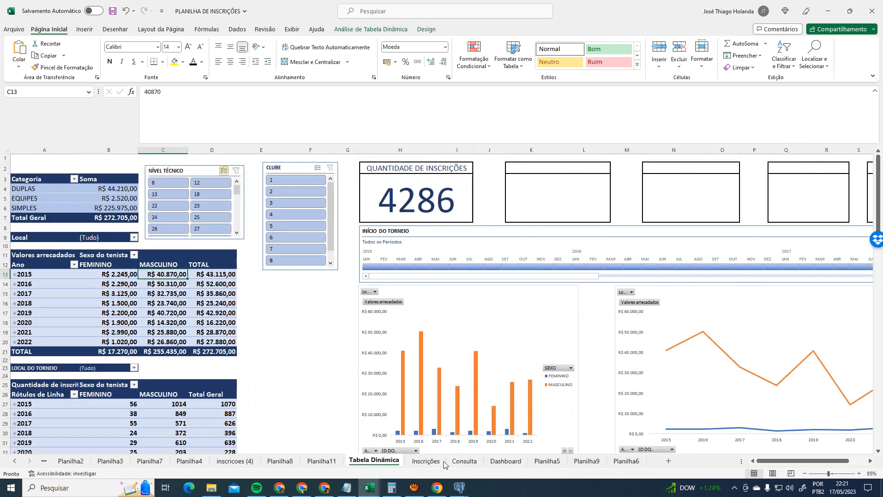
click(548, 461)
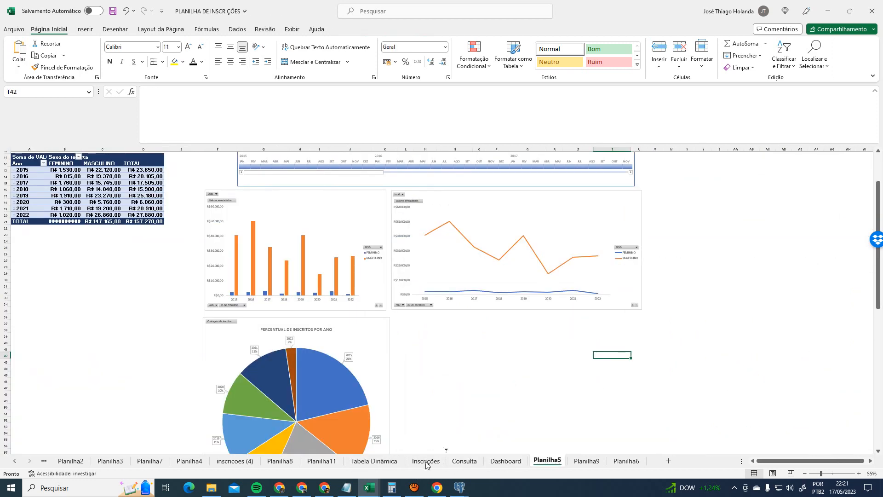
drag(411, 464, 412, 463)
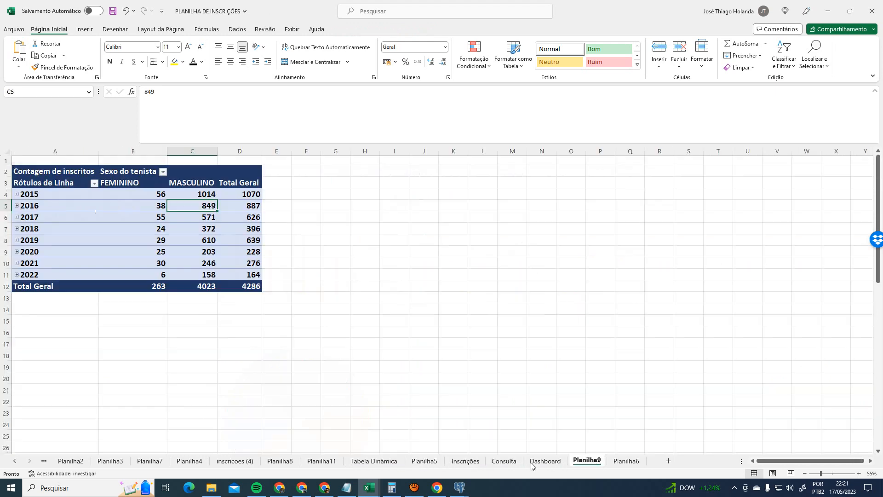
drag(477, 464, 495, 462)
click(629, 463)
click(546, 462)
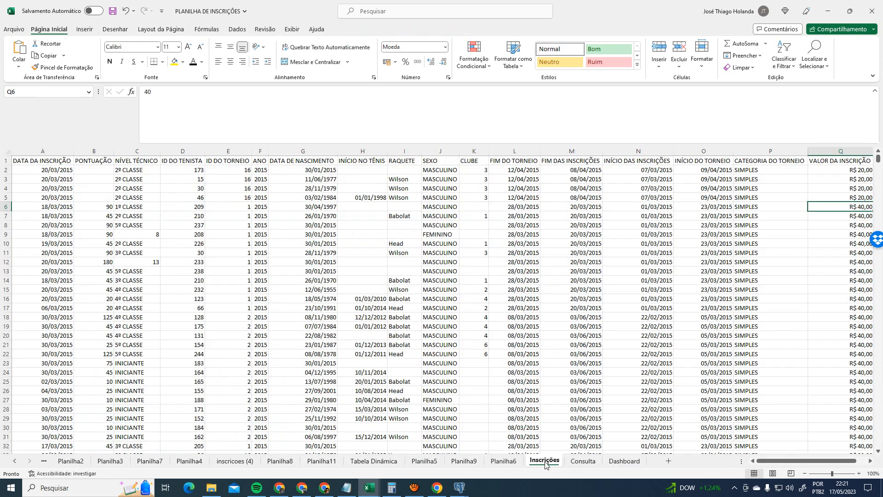
- Return to the Dashboard and select its second KPI box
click(585, 461)
click(628, 462)
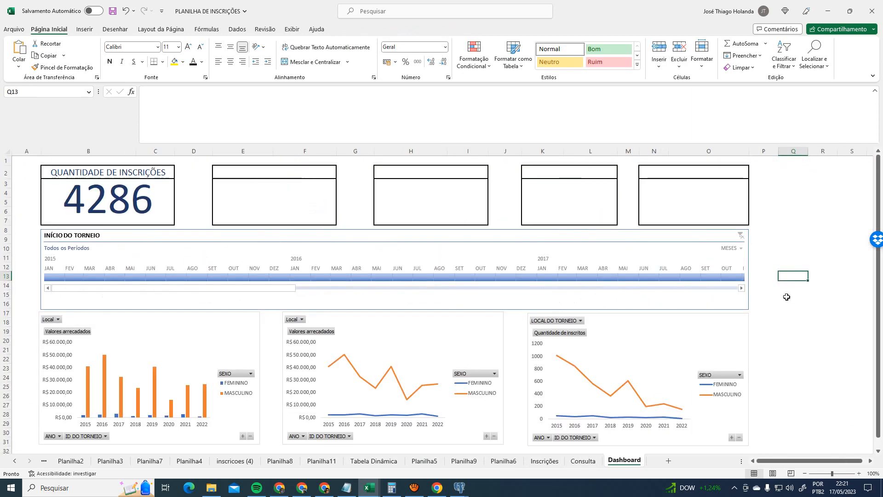
scroll(643, 320, down, 4)
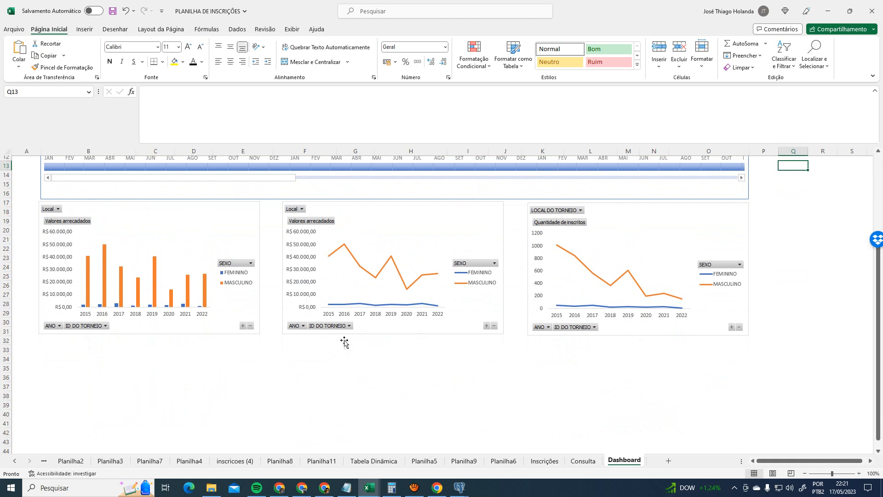
scroll(344, 343, up, 4)
click(294, 211)
- Select the third, fourth and fifth KPI boxes on Dashboard, then check the Inscrições sheet
click(391, 194)
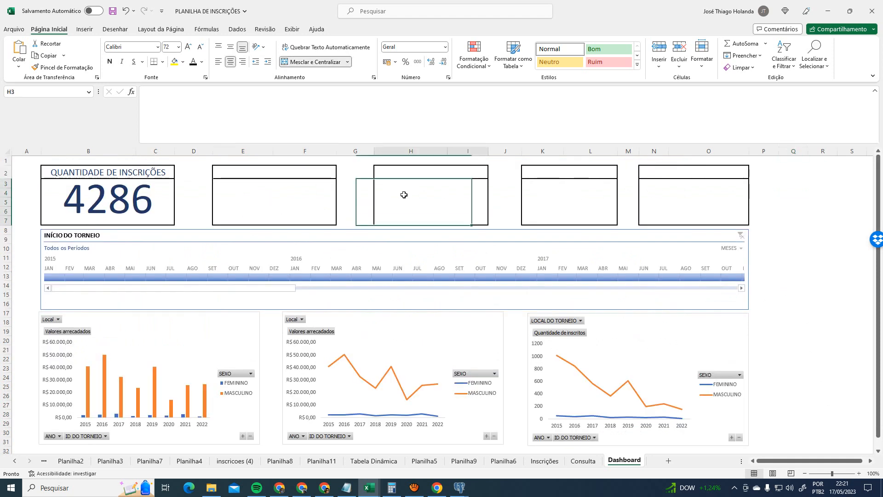
click(584, 195)
click(672, 197)
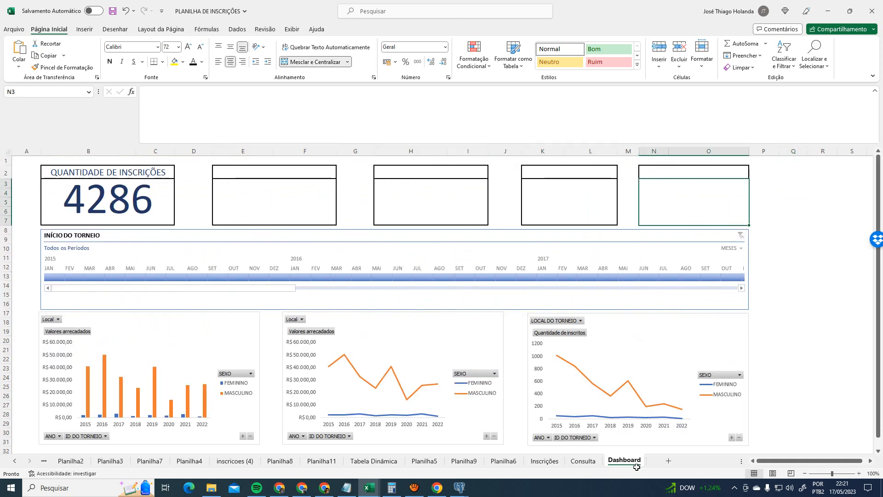
click(544, 461)
- Check the 2015 pivot row on Consulta and the second KPI box, then select the CLUBE slicer
click(583, 461)
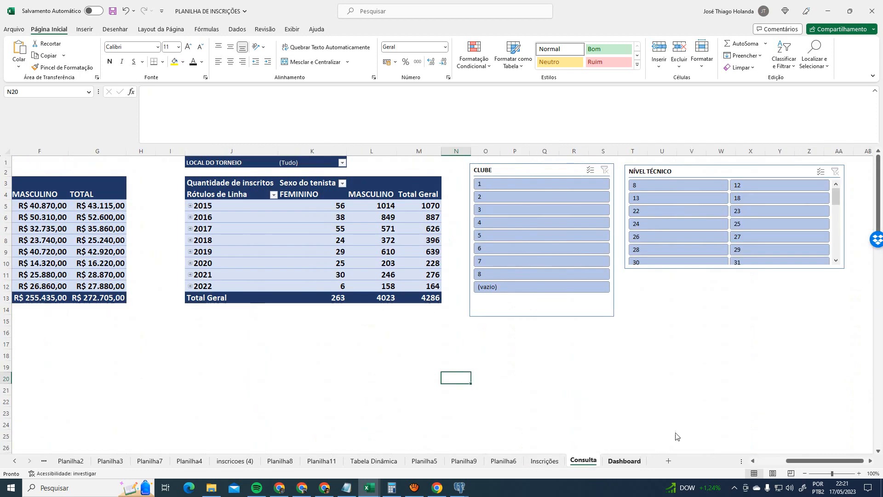
click(219, 207)
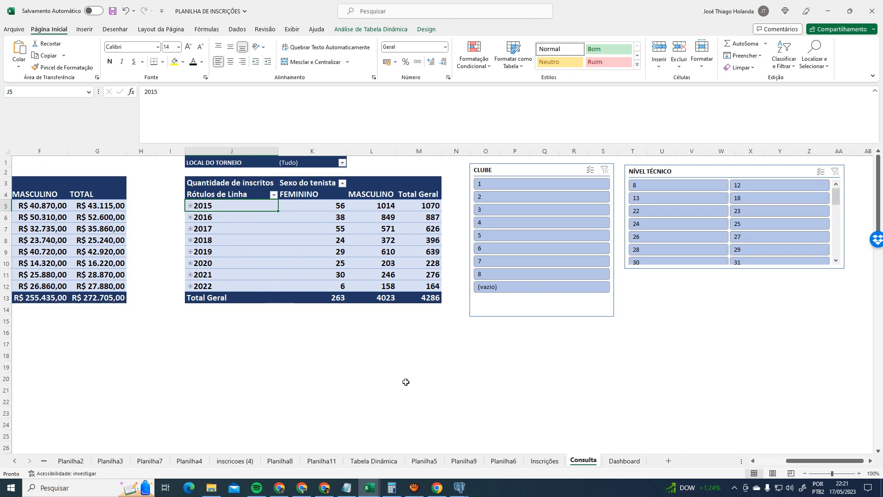
click(624, 461)
click(276, 190)
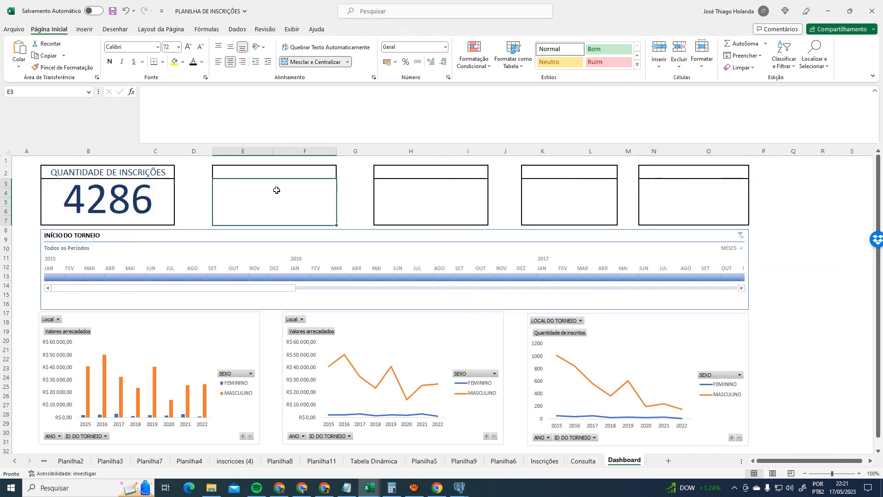
click(593, 461)
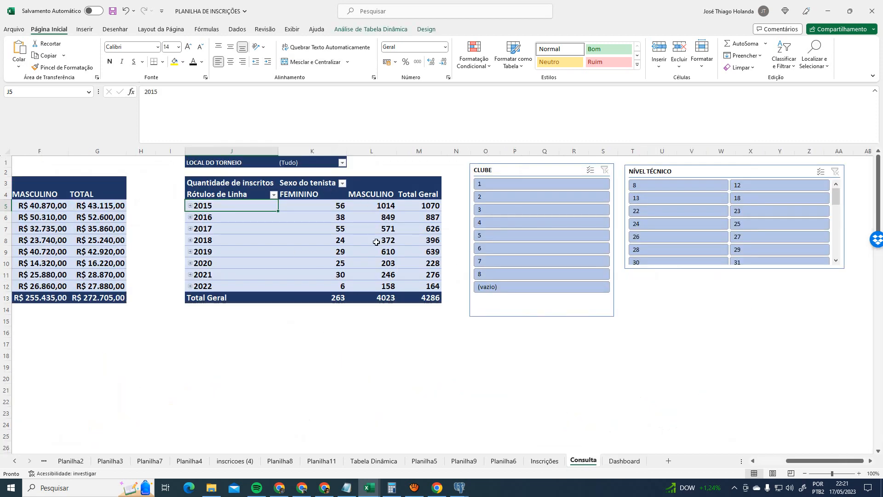
click(526, 313)
- Shorten the CLUBE slicer and narrow the NÍVEL TÉCNICO slicer to two columns, clearing its filter
drag(543, 316, 543, 295)
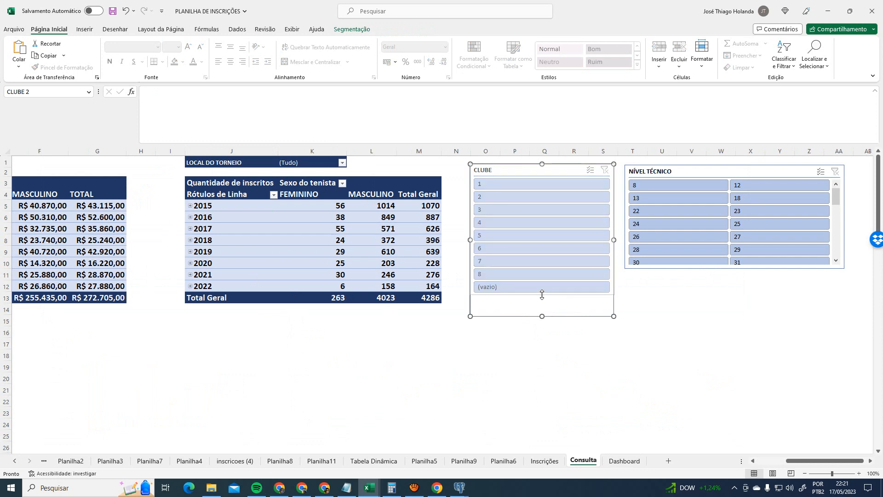
click(720, 264)
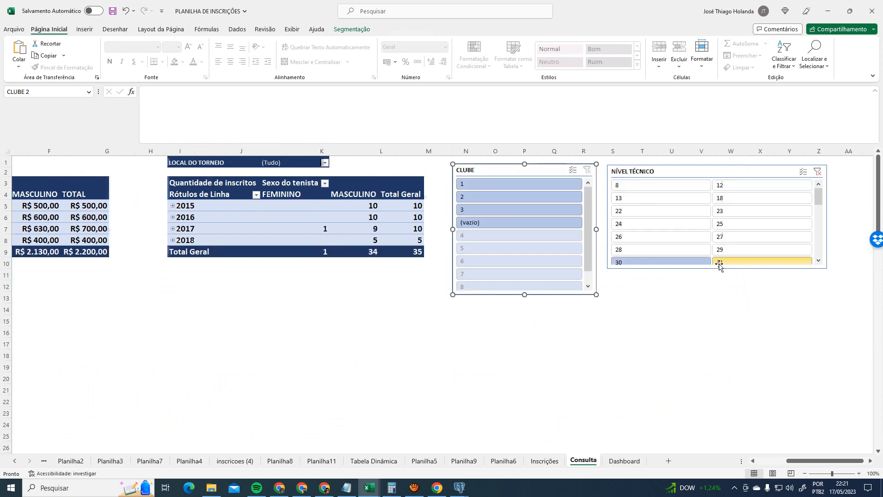
click(742, 275)
click(742, 269)
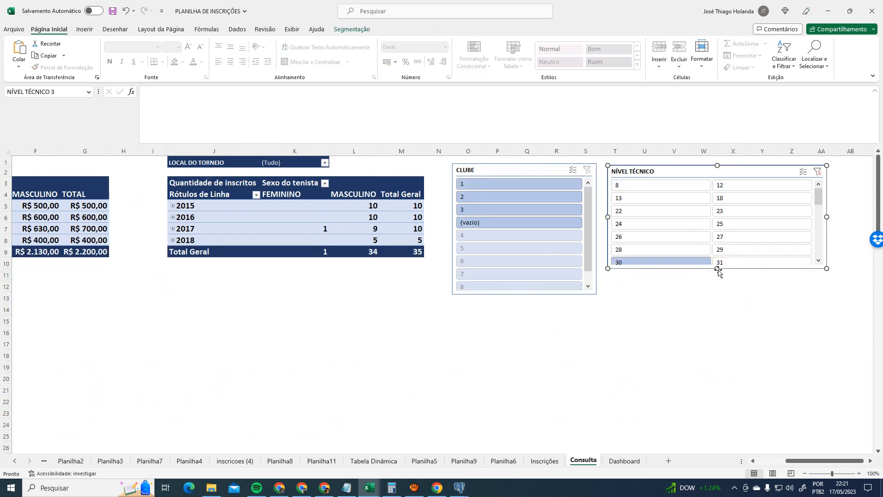
drag(718, 270, 717, 293)
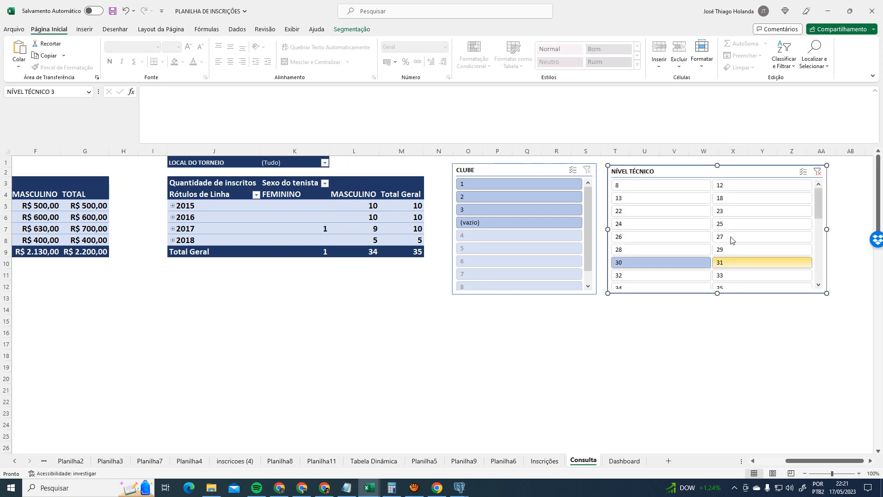
click(822, 172)
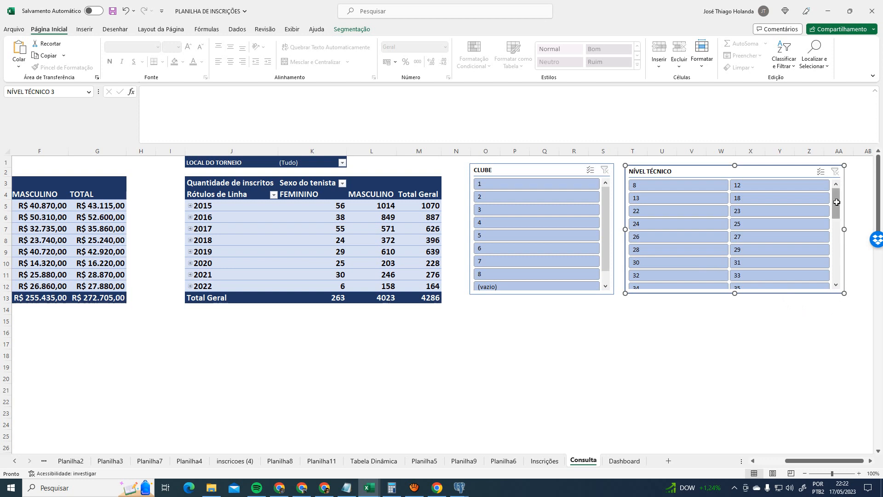
drag(836, 207, 850, 286)
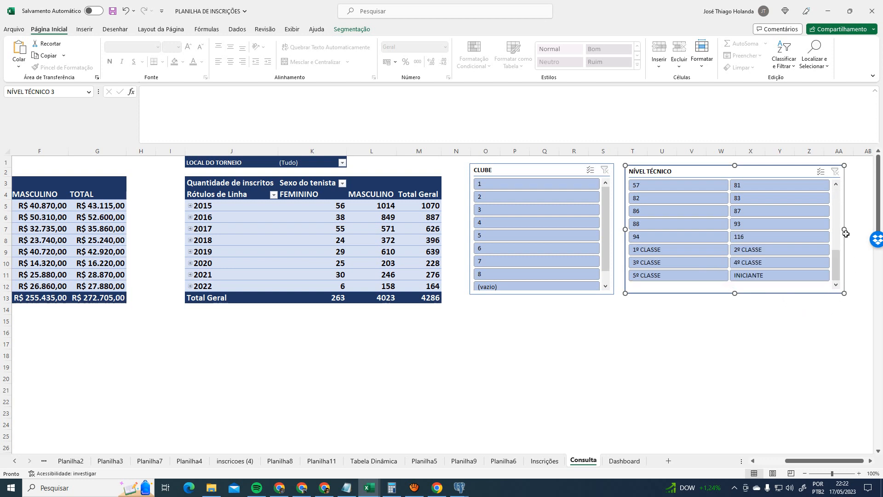
drag(842, 229, 740, 231)
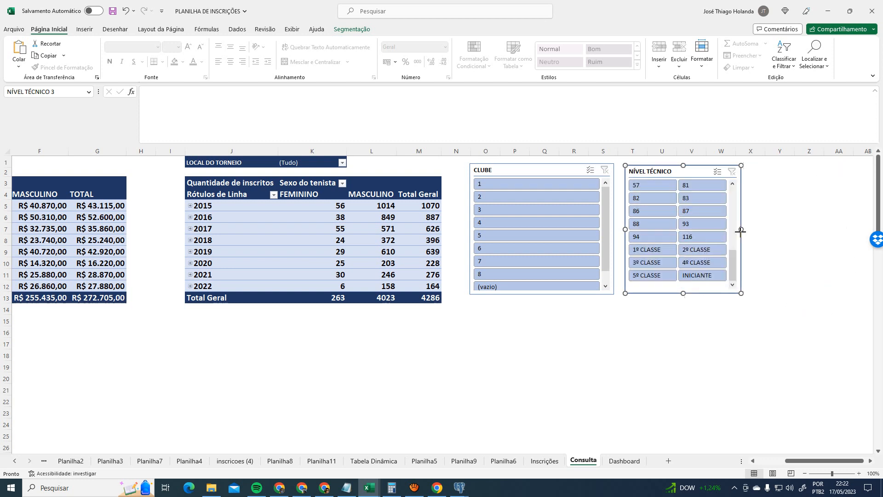
click(776, 235)
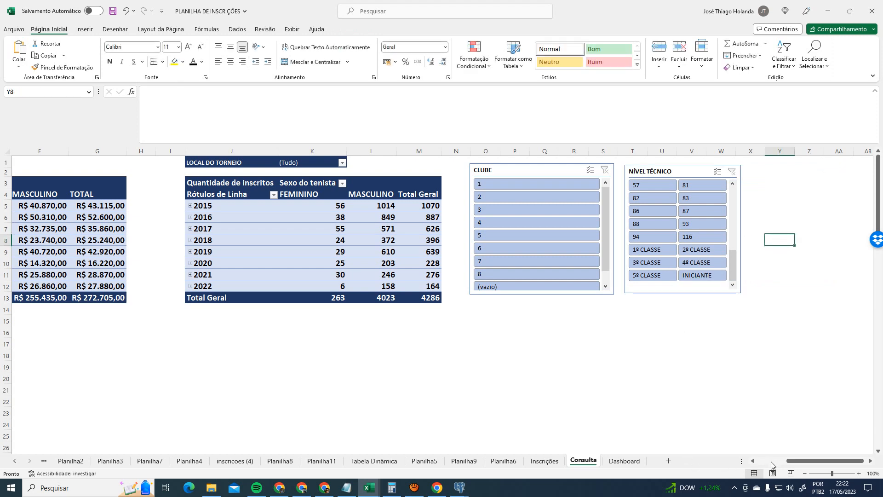
- Save the workbook, then switch from the video call back to the Excel Dashboard
drag(771, 462, 739, 457)
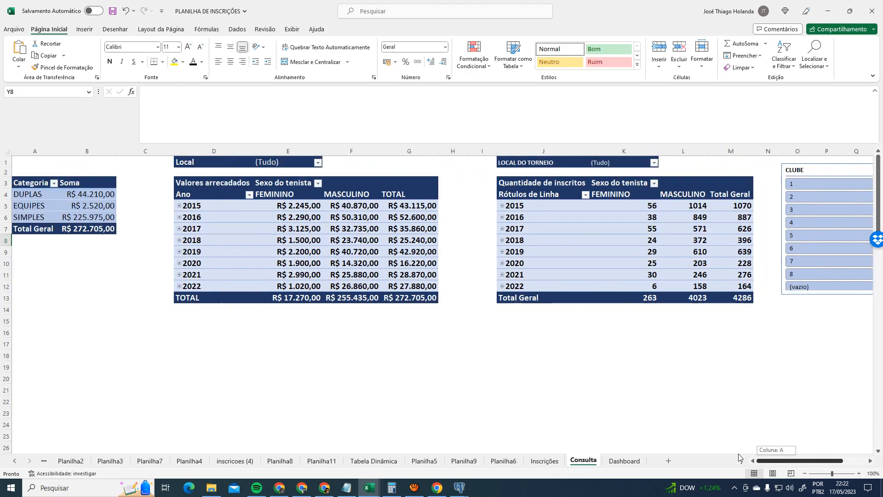
click(112, 11)
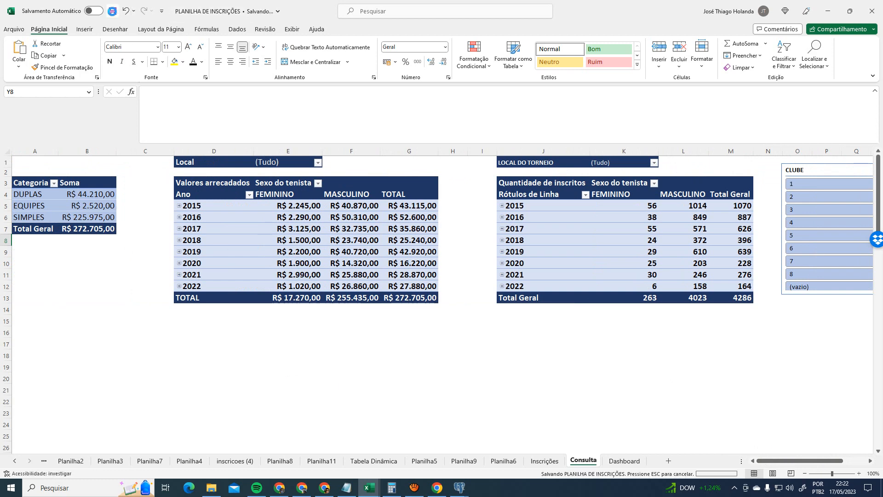
click(301, 488)
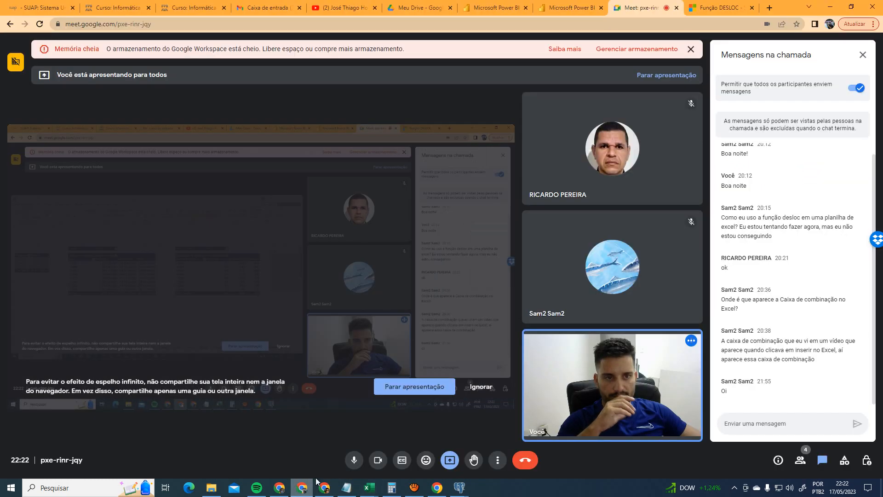
key(alt+Tab)
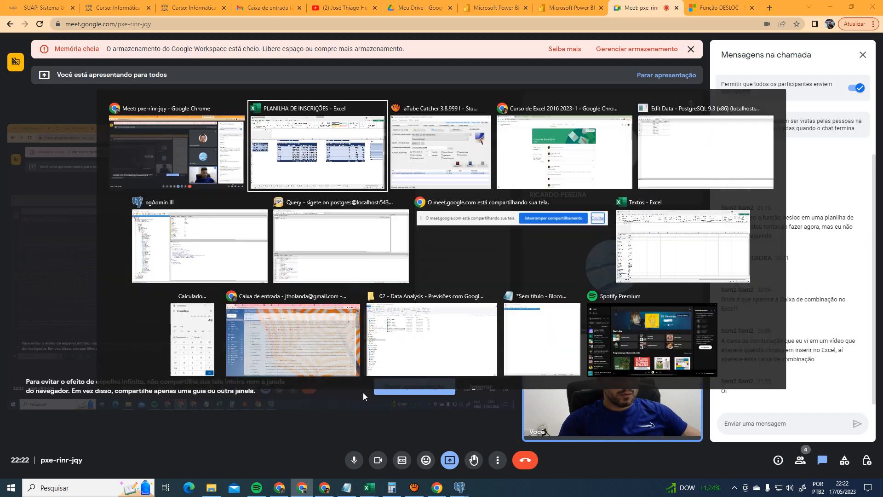
click(619, 461)
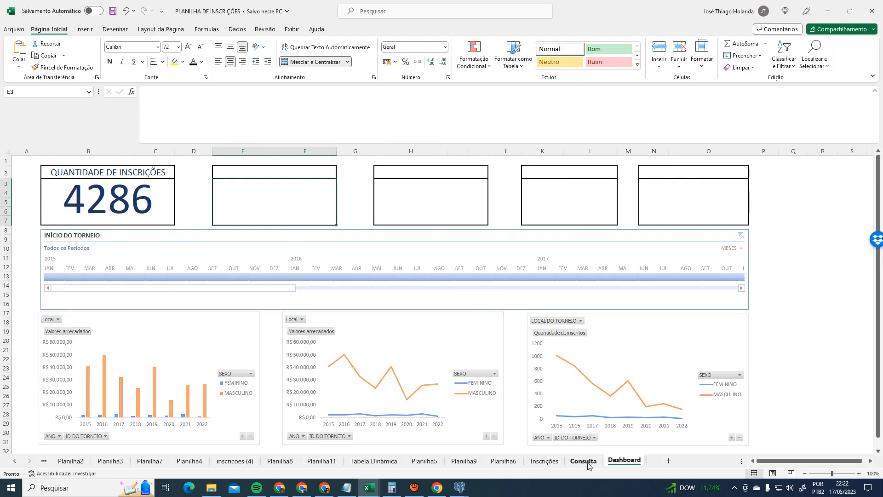
click(545, 463)
click(504, 461)
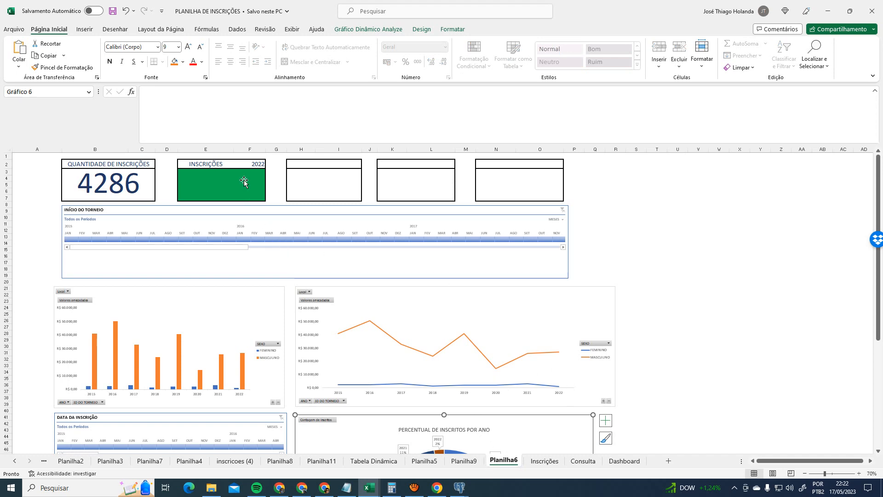
click(243, 181)
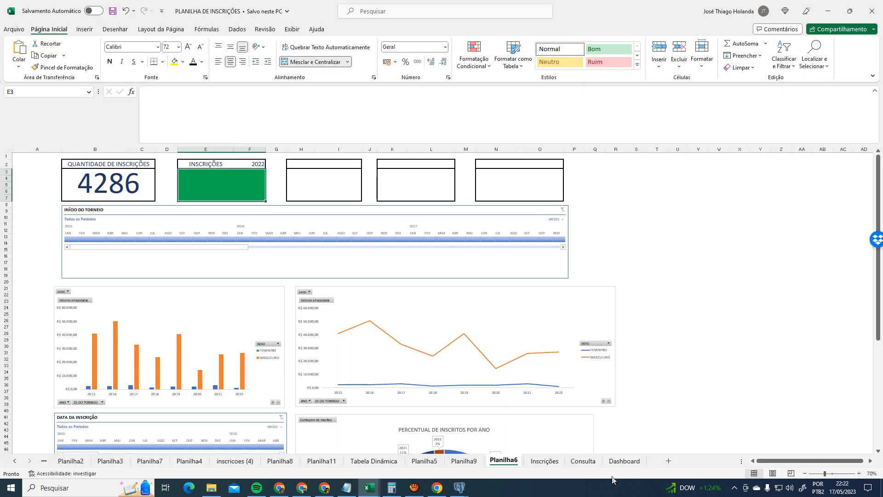
click(633, 467)
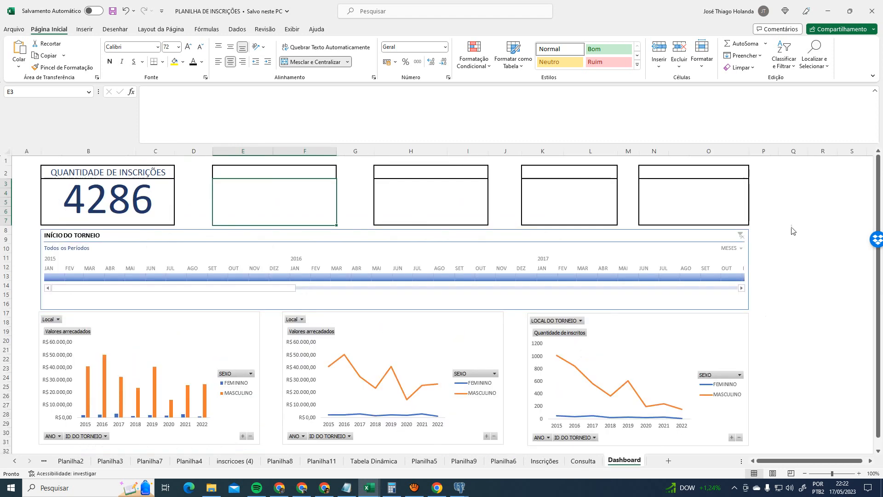
- Enter the first two to-do notes, FORMATAÇÃO CONDICIONAL in Q2 and ALERTAS in Q3
click(806, 172)
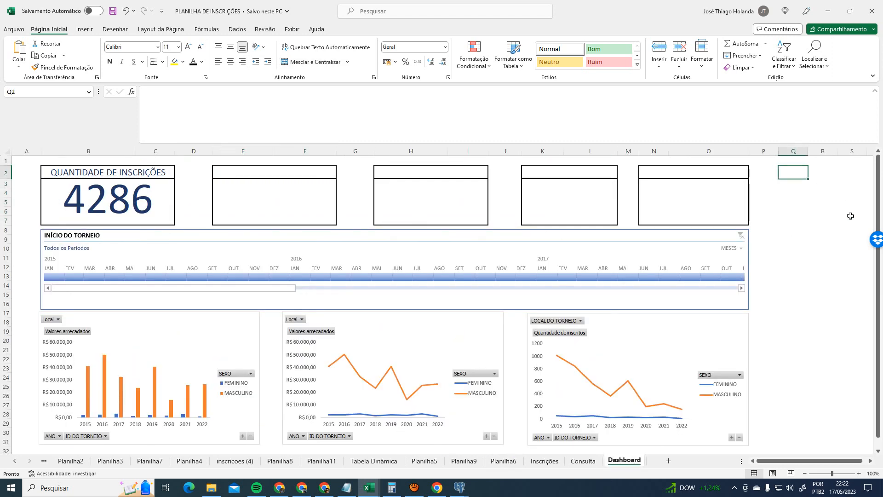
text(FORMATAÇ)
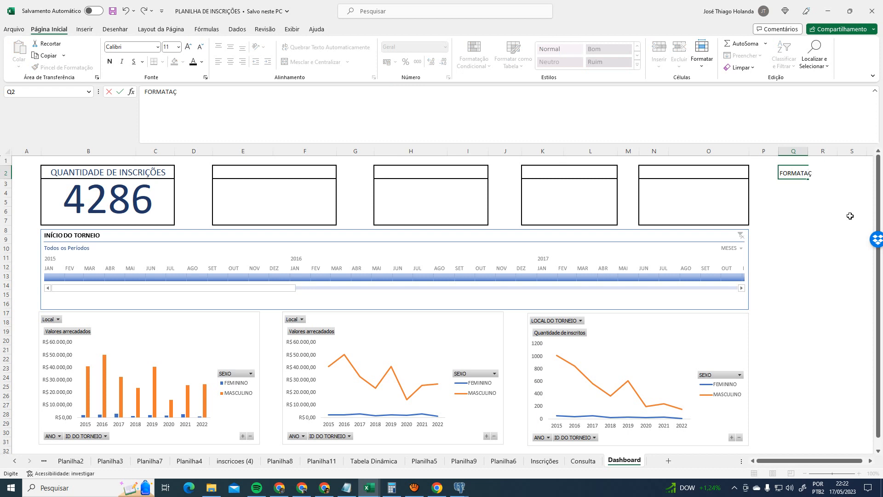
text(ÃO CONSICIONAL)
key(Return)
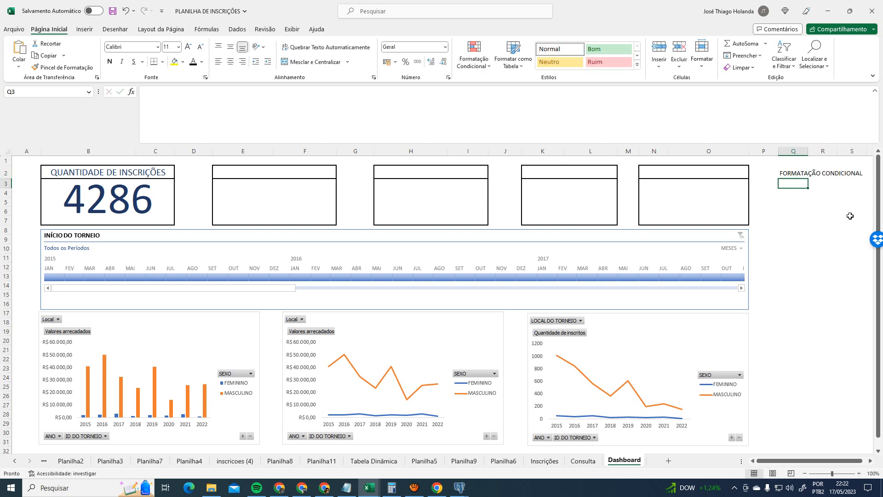
text(ALERTAS)
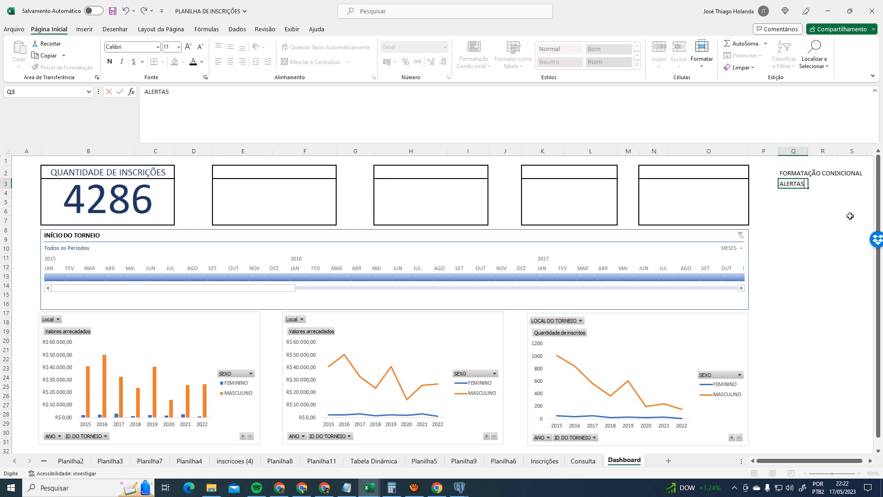
key(Return)
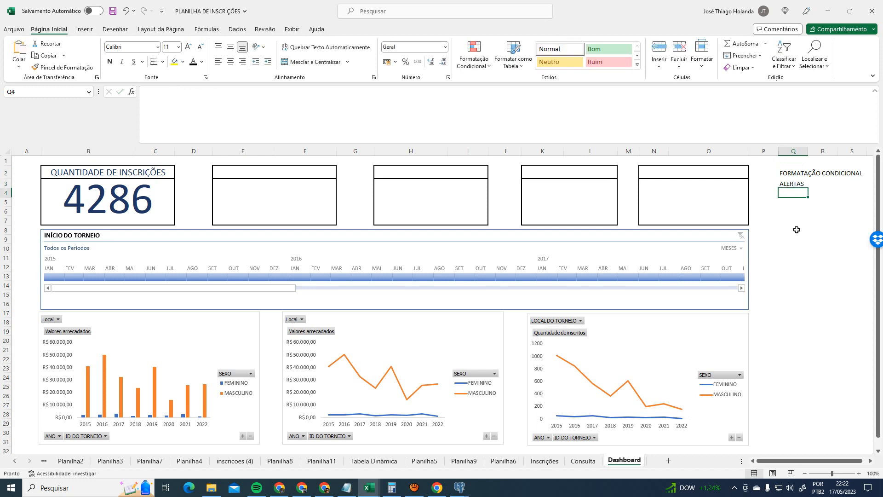
- Enter FÓRMULAS NOS PAINÉIS in Q4, correcting PAINEIS to PAINÉIS in the formula bar
click(295, 208)
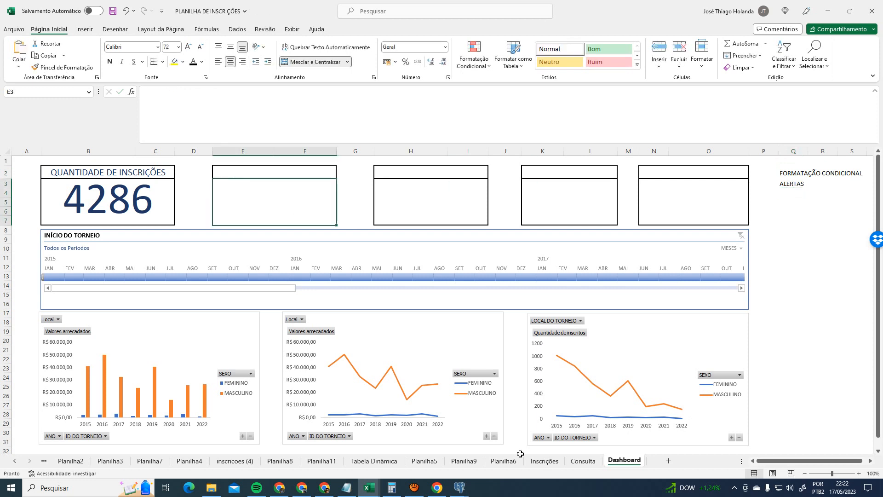
click(780, 196)
text(FÓRMULAS)
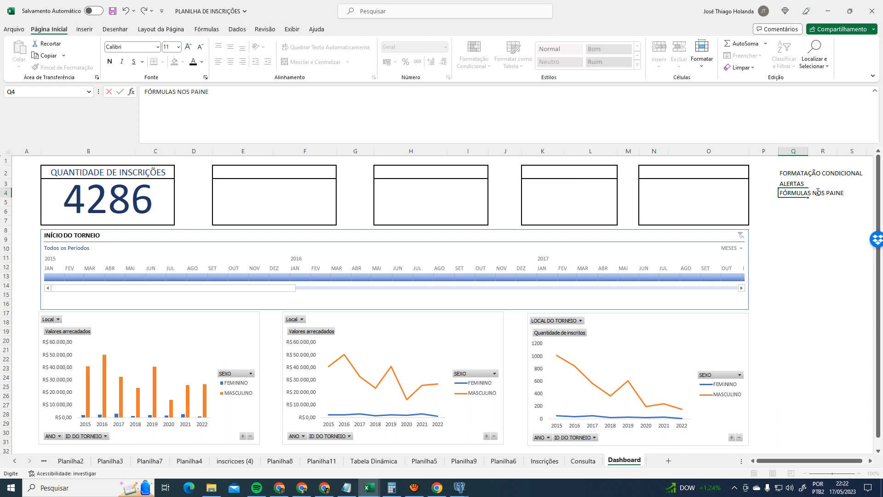
text(NOS PAINEIS)
key(Return)
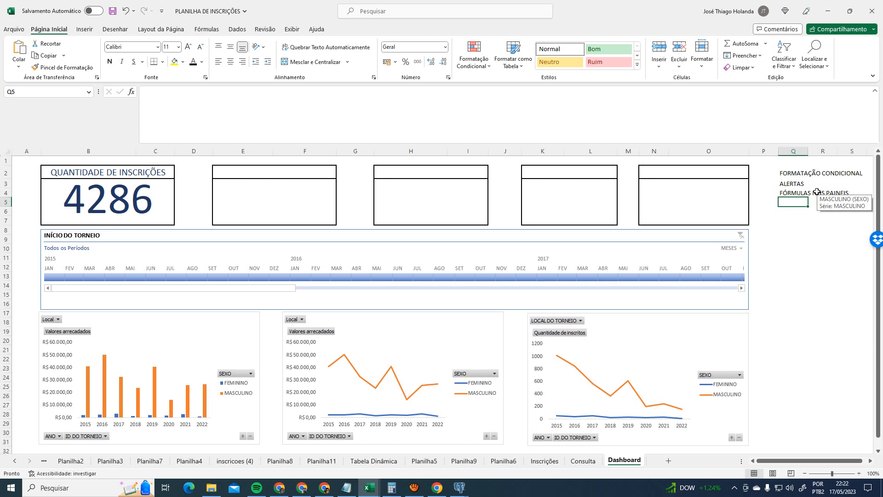
key(Up)
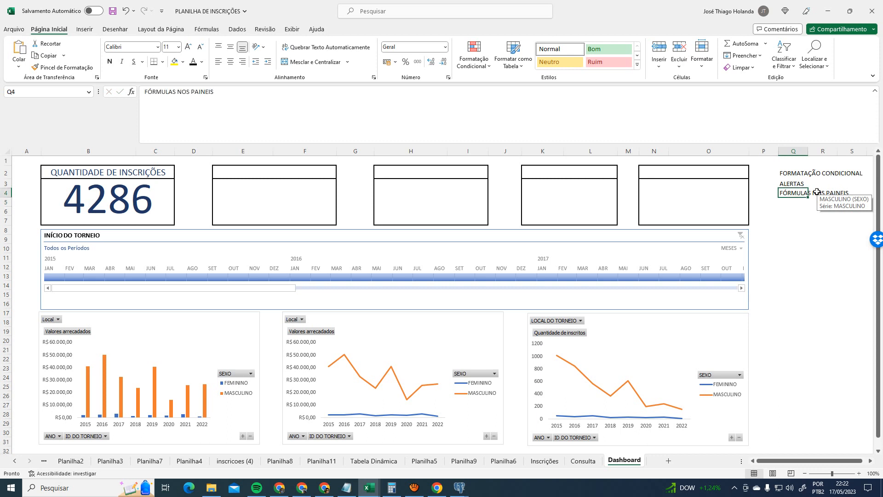
drag(205, 91, 209, 91)
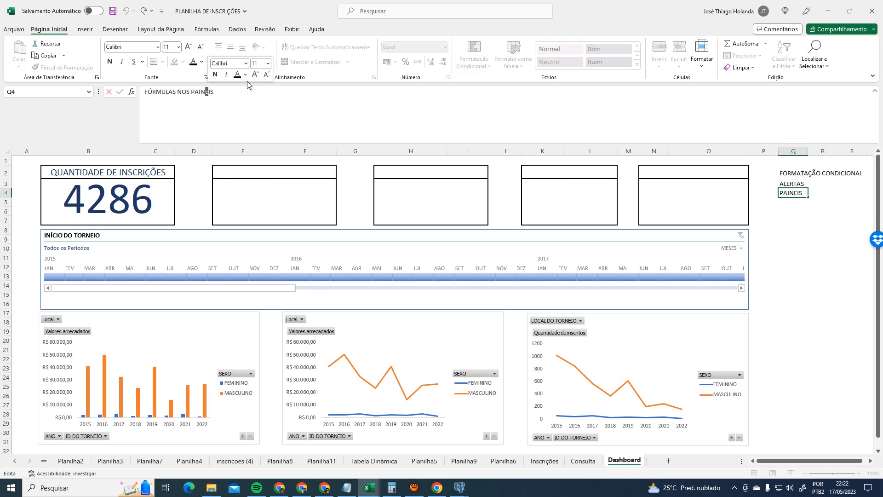
text(É)
key(Return)
key(Up)
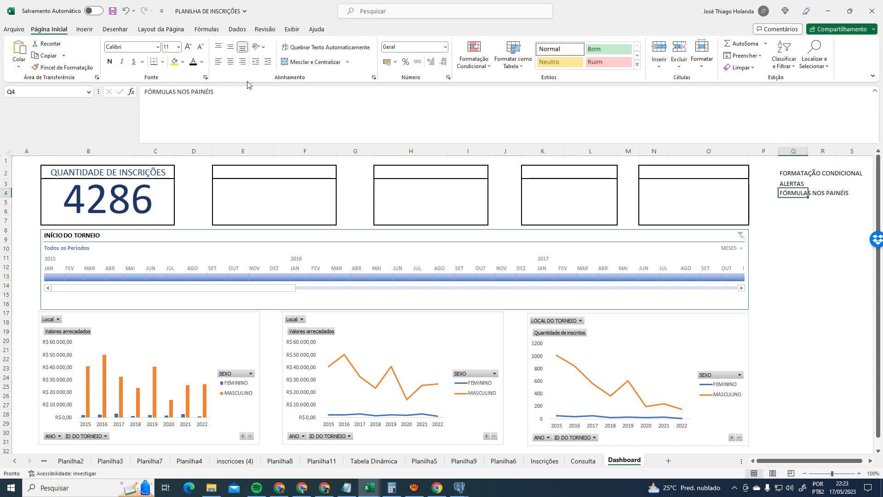
- Add the final note FORMATAÇÃO DOS GRÁFICOS in Q5
key(Down)
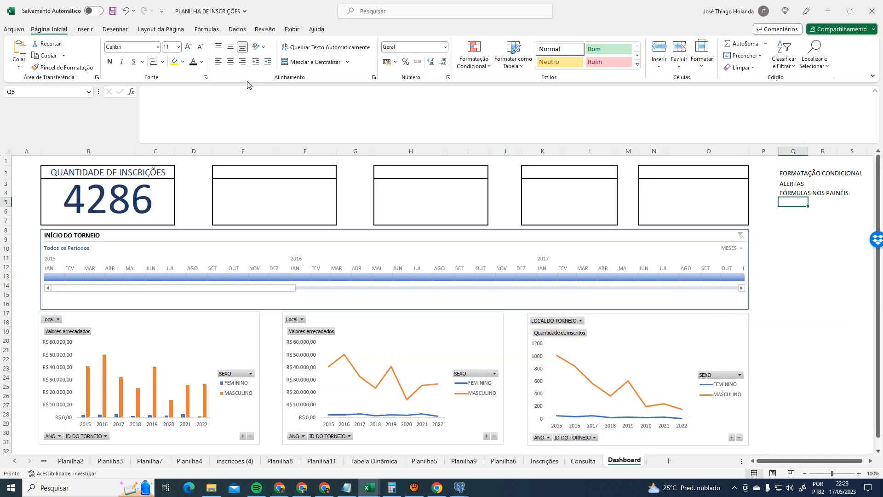
scroll(391, 294, down, 1)
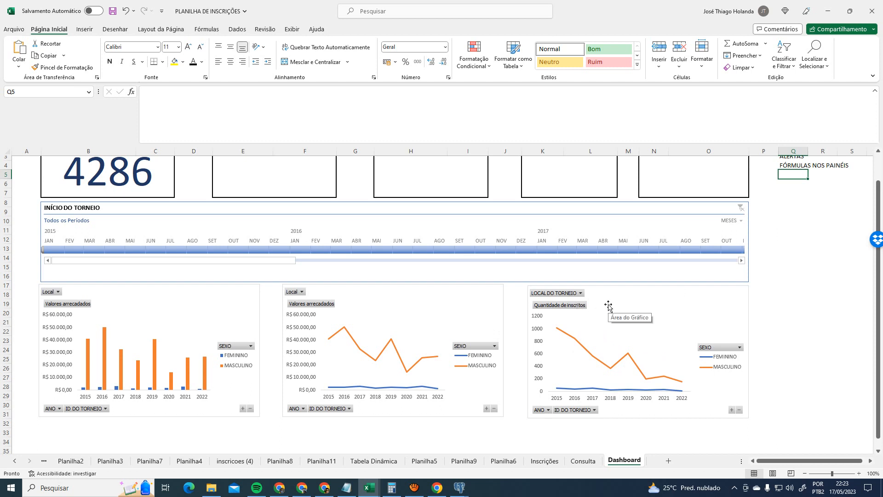
scroll(804, 262, up, 1)
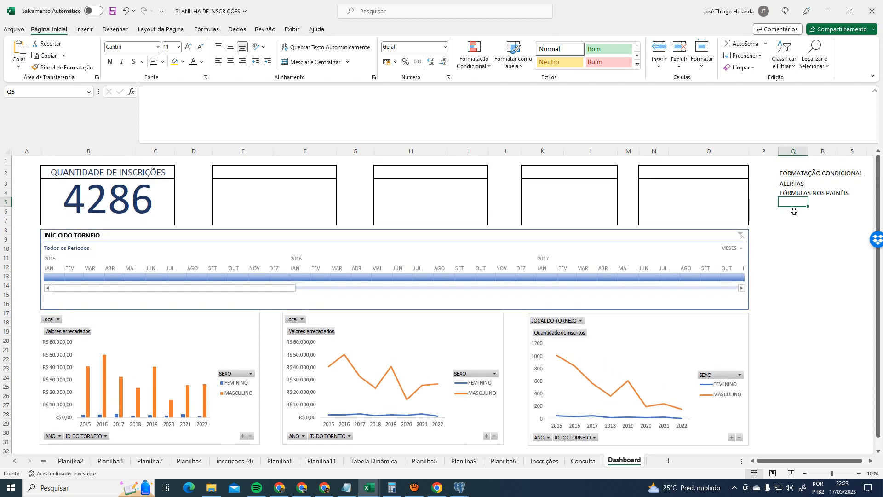
text(FORMATAÇ)
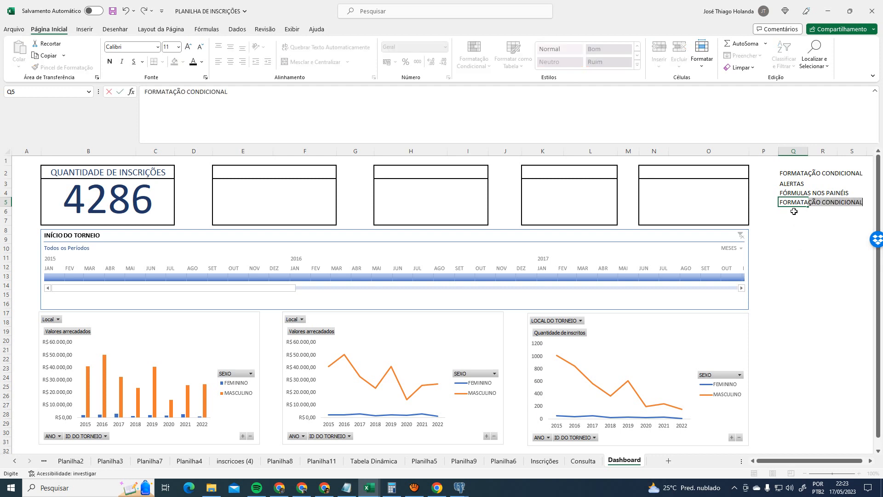
text(ÃO DOS)
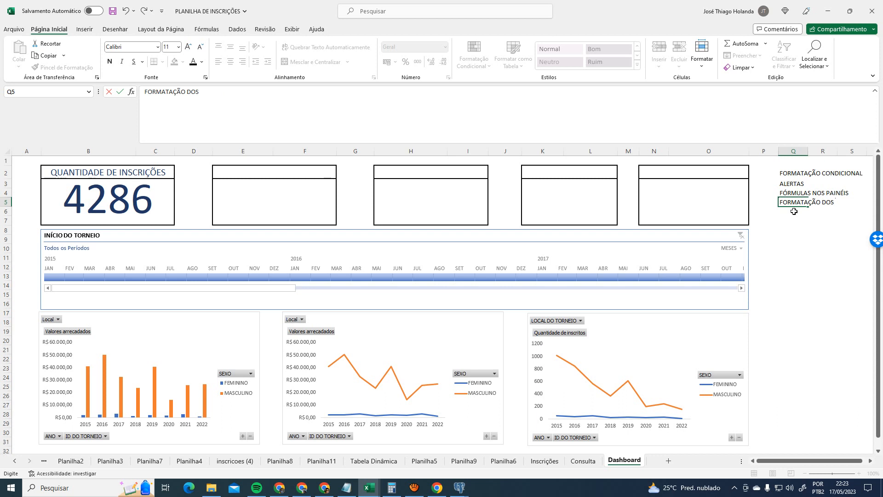
text( GRÁFICOS)
key(Return)
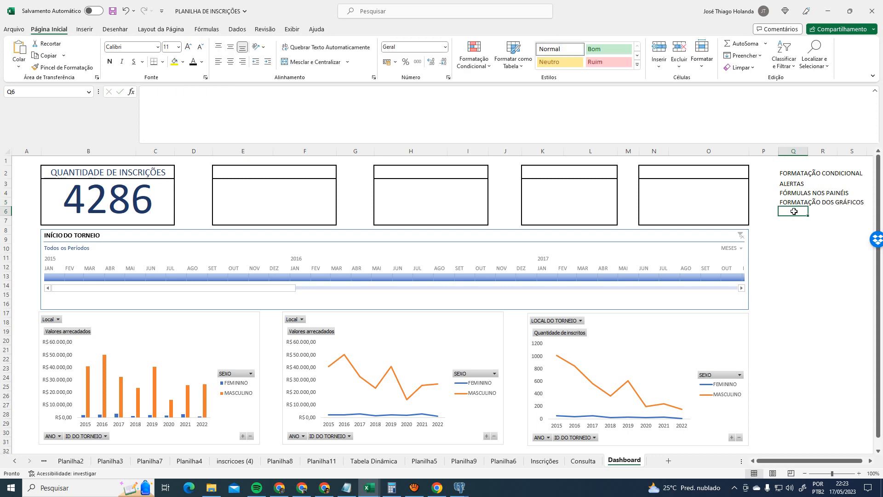
scroll(794, 216, down, 3)
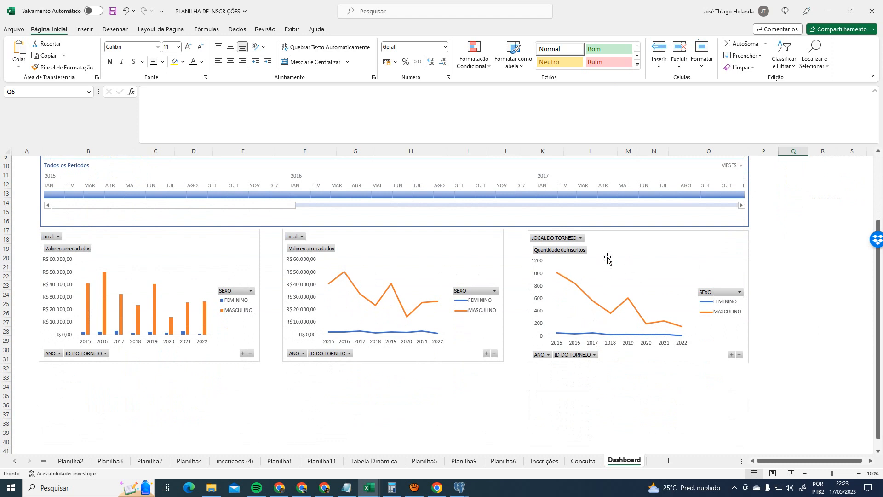
click(563, 253)
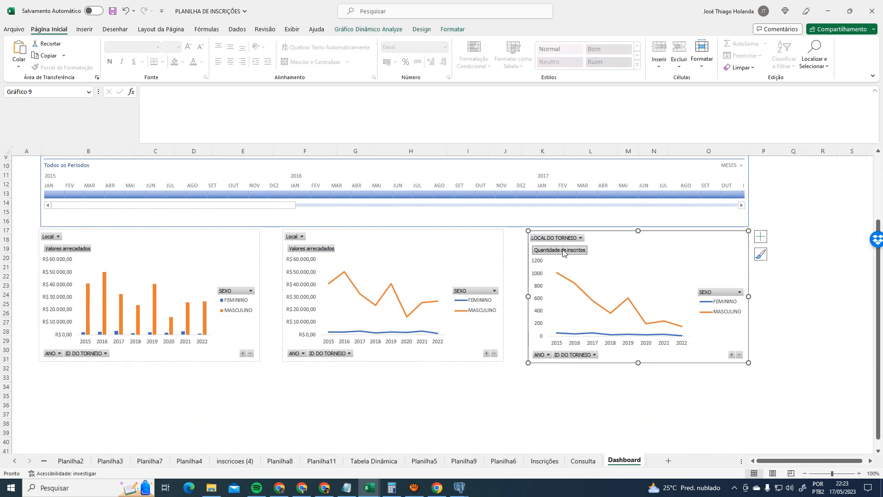
click(368, 29)
click(418, 30)
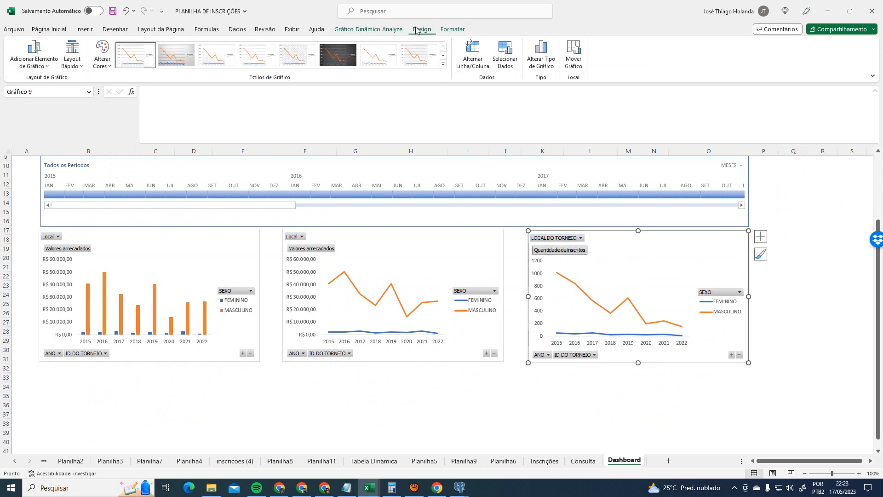
click(71, 54)
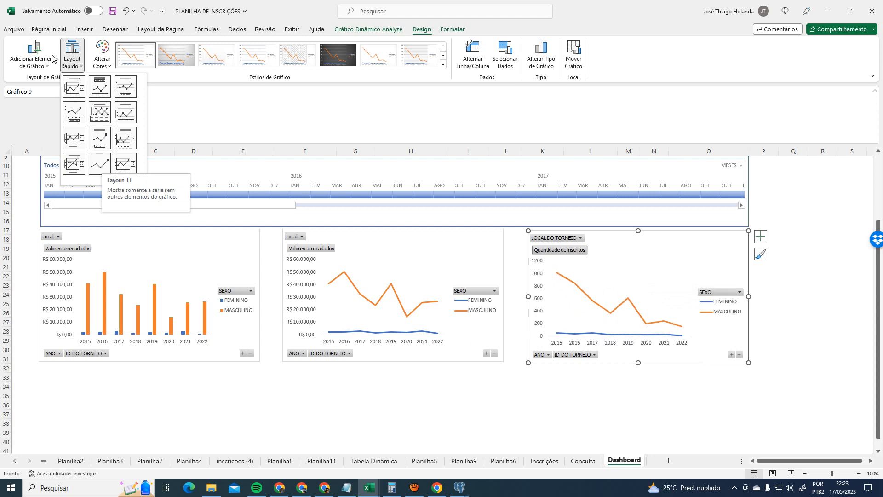
click(34, 55)
mouse_move(69, 119)
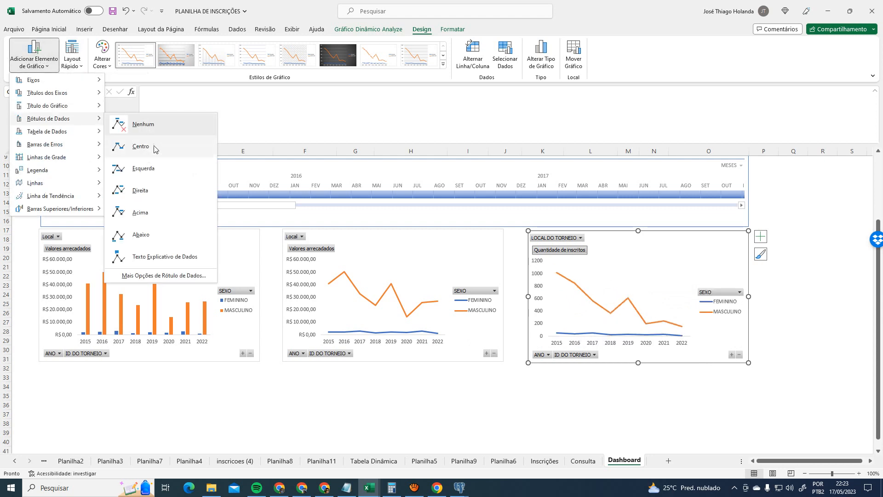
click(783, 296)
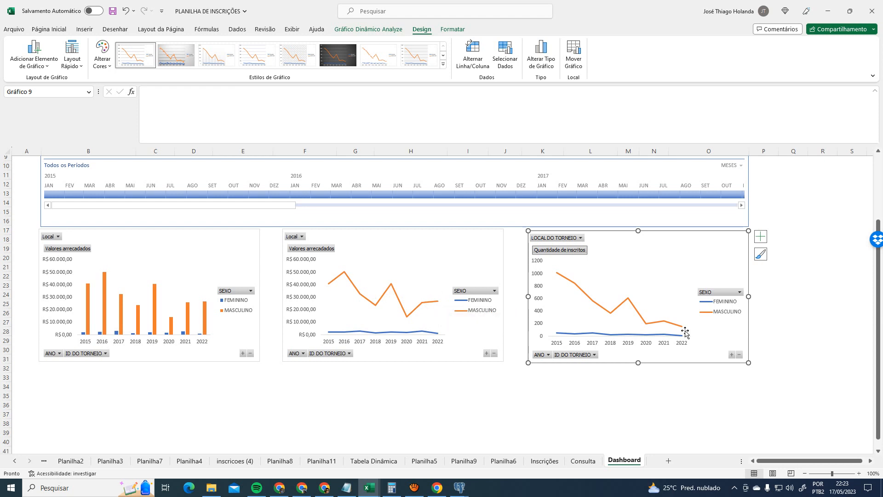
mouse_move(682, 330)
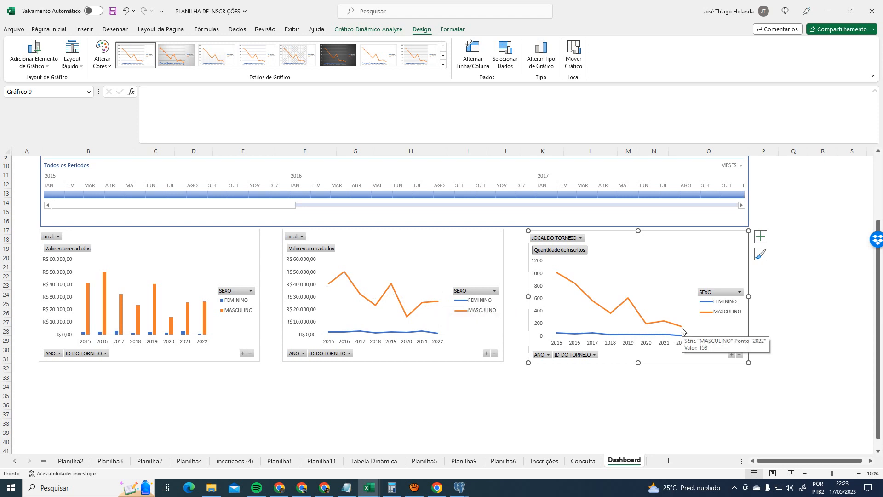
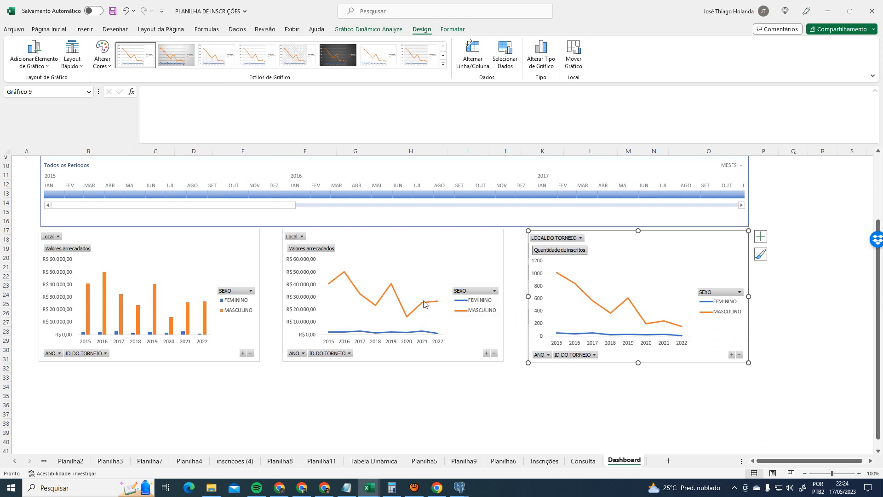
- Add CONSULTAS DINÂMICAS to the Dashboard topic list in Q6
mouse_move(441, 304)
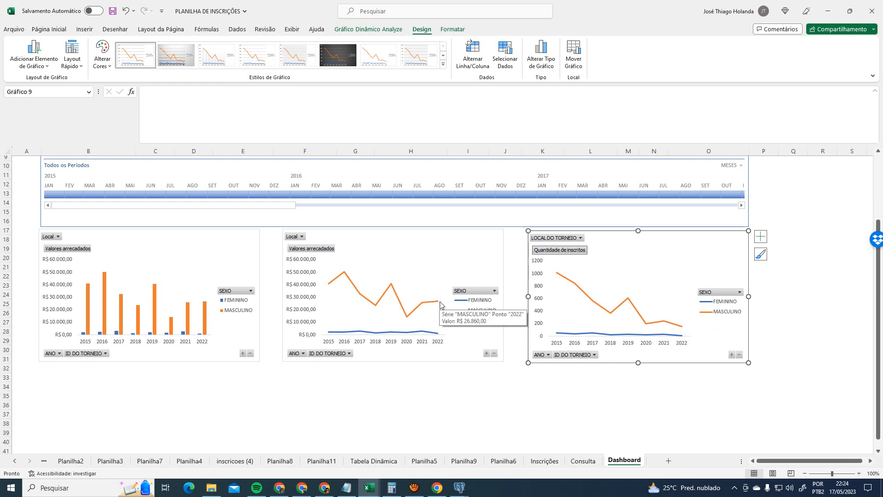
scroll(711, 342, up, 3)
click(794, 285)
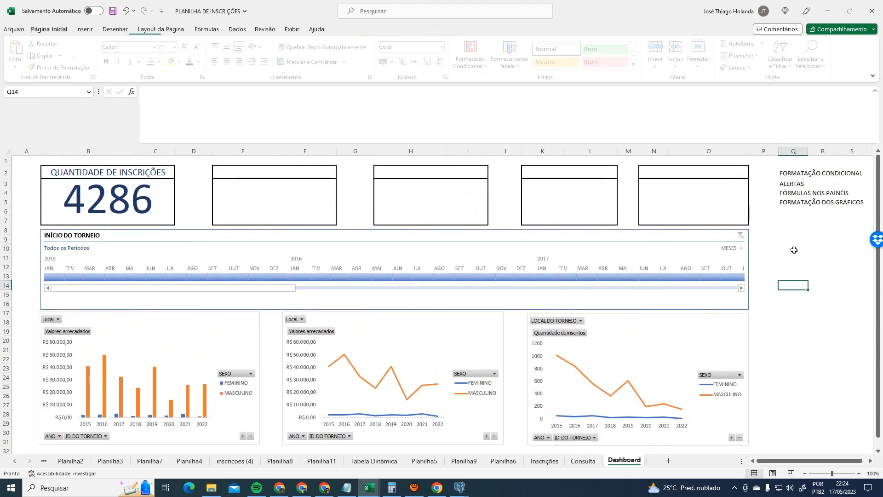
click(792, 216)
click(794, 211)
key(alt+Tab)
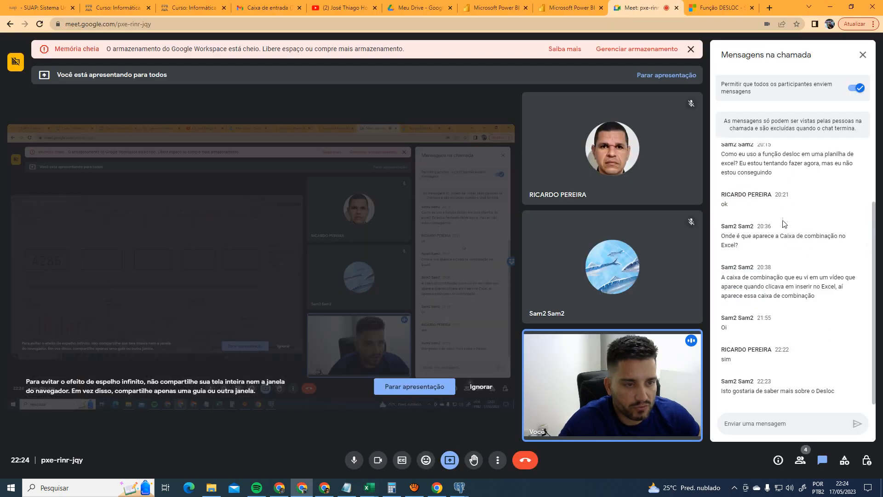
key(alt+Tab)
click(561, 461)
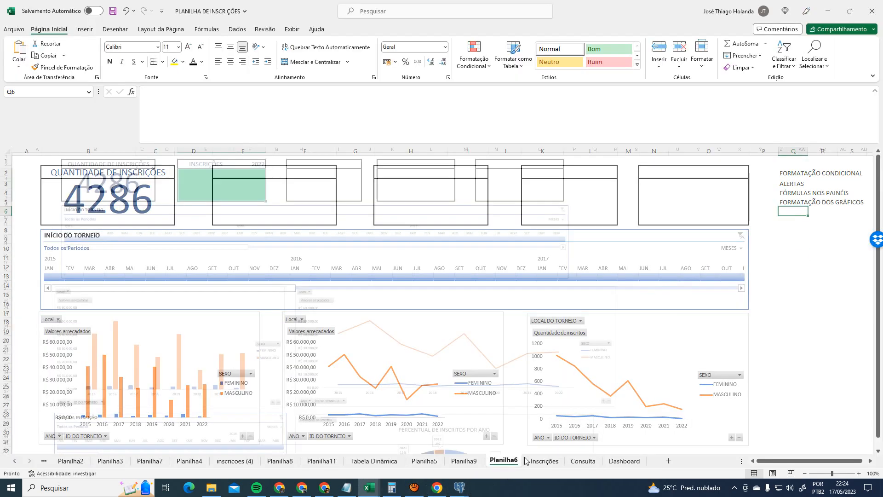
click(583, 461)
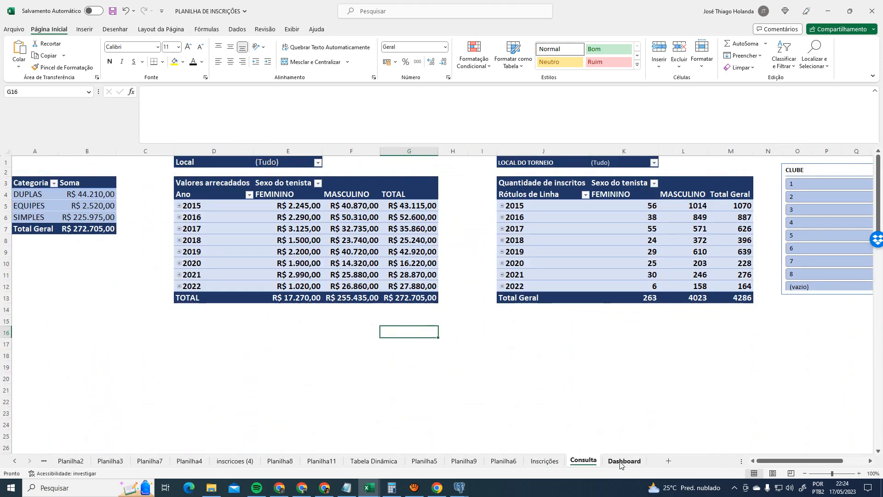
click(621, 461)
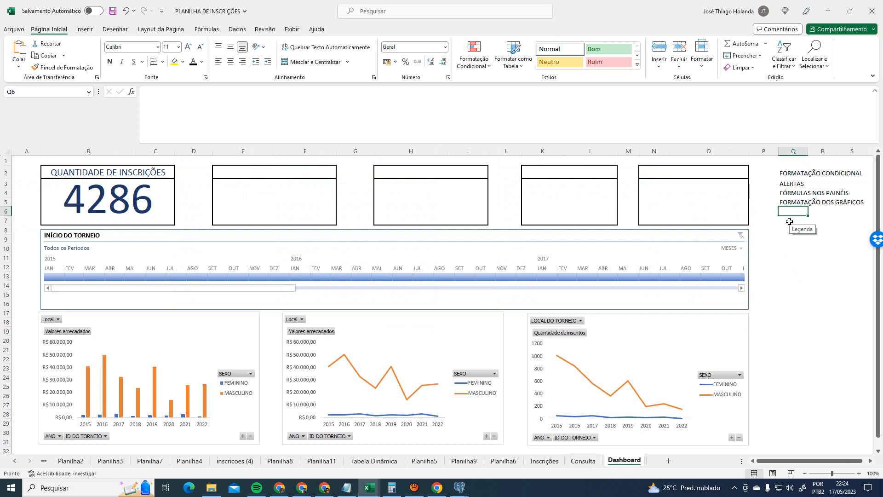
text(CONSULTAS)
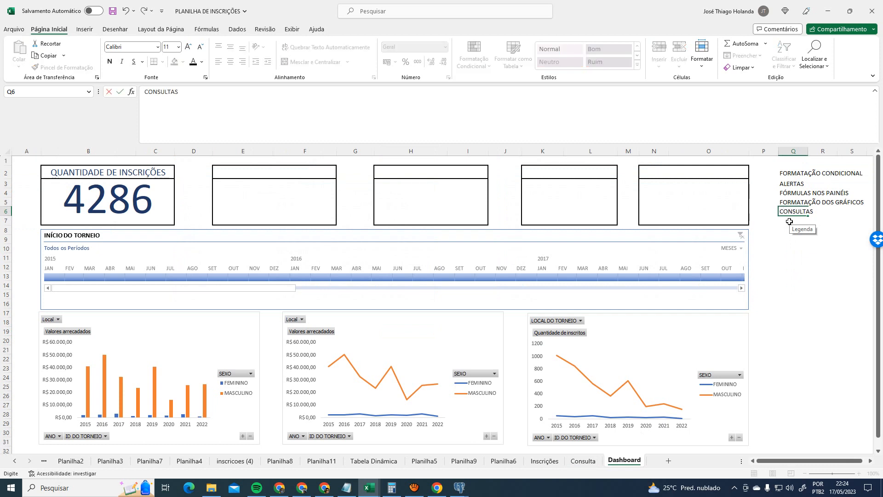
text( DINÂMICAS)
key(Return)
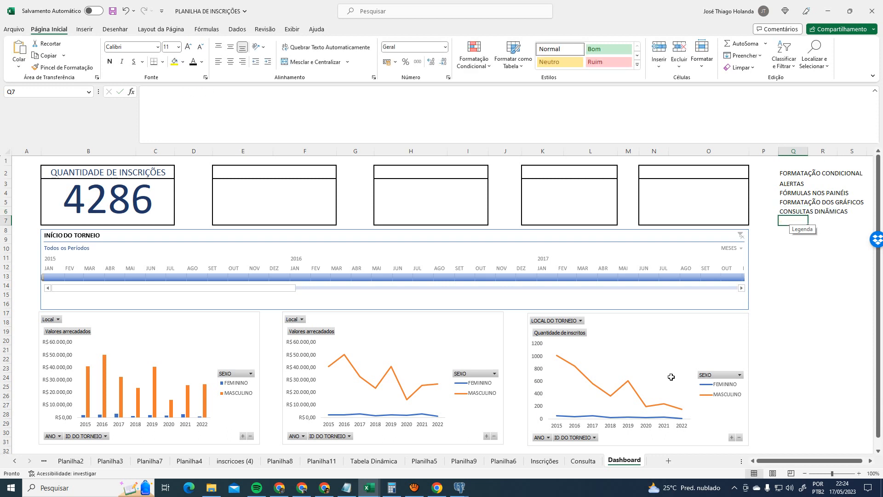
- Add PROCX as the next topic in Q7
click(409, 206)
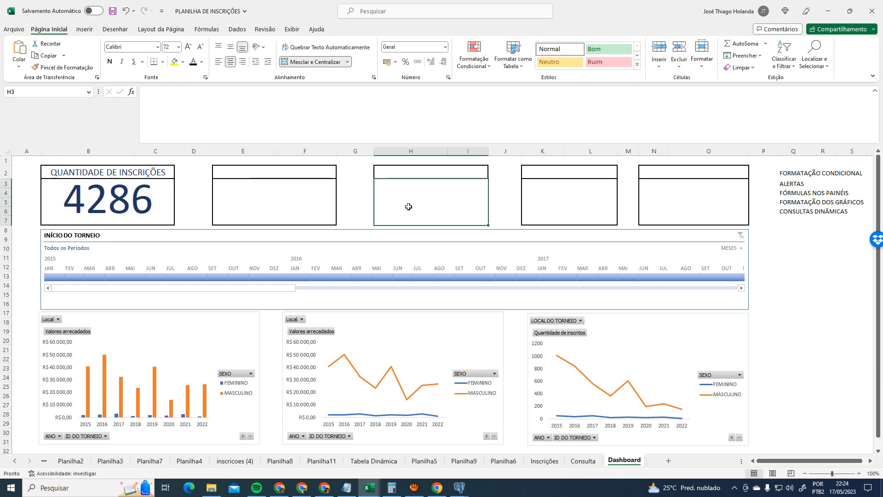
click(718, 206)
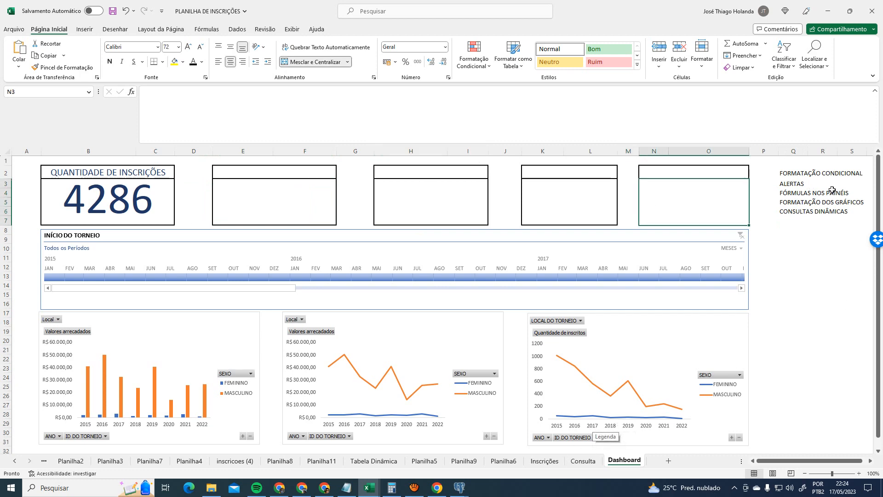
click(583, 461)
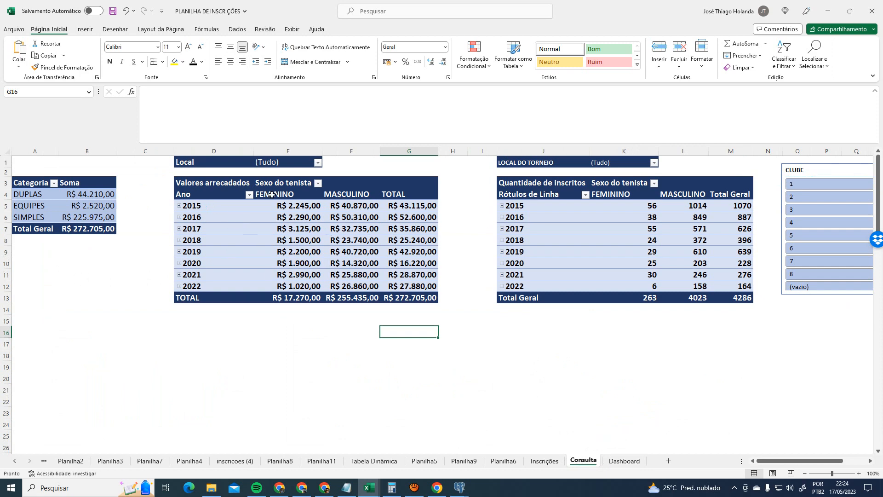
click(626, 462)
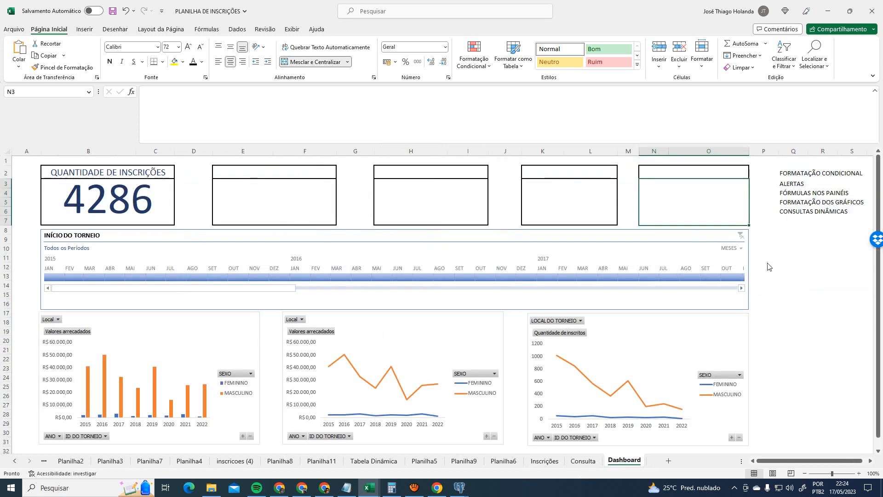
click(796, 220)
text(PROCX)
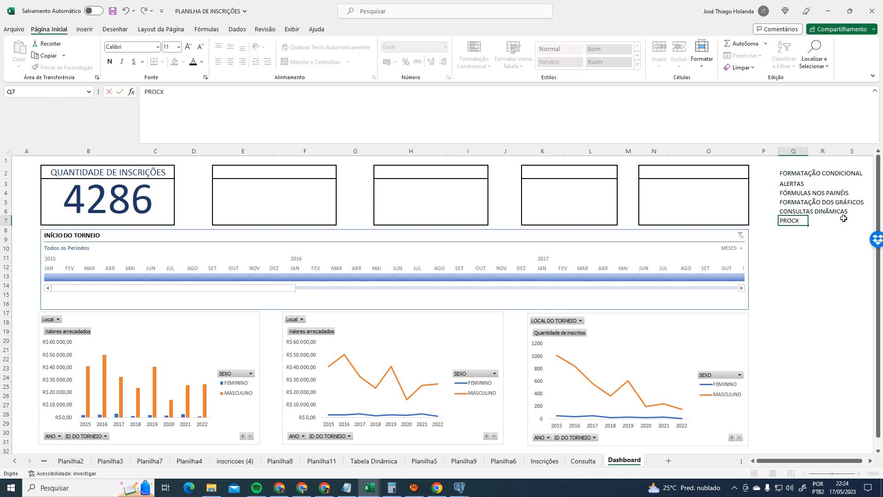
key(Return)
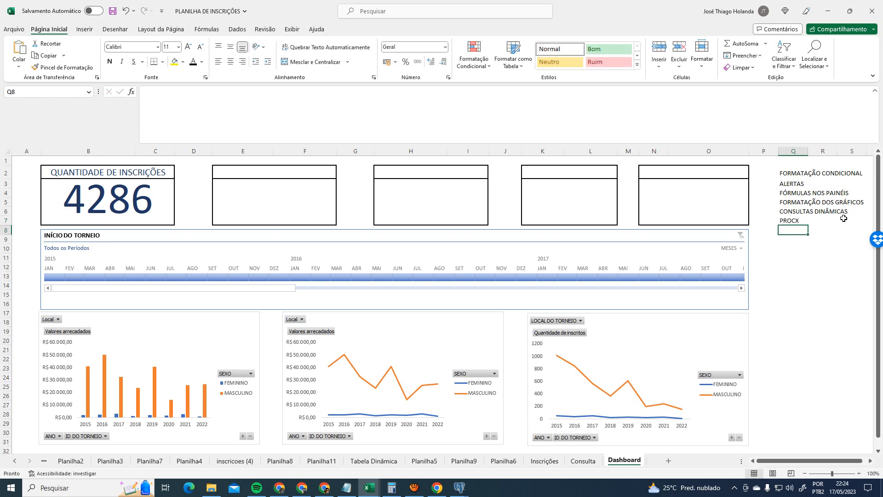
key(Up)
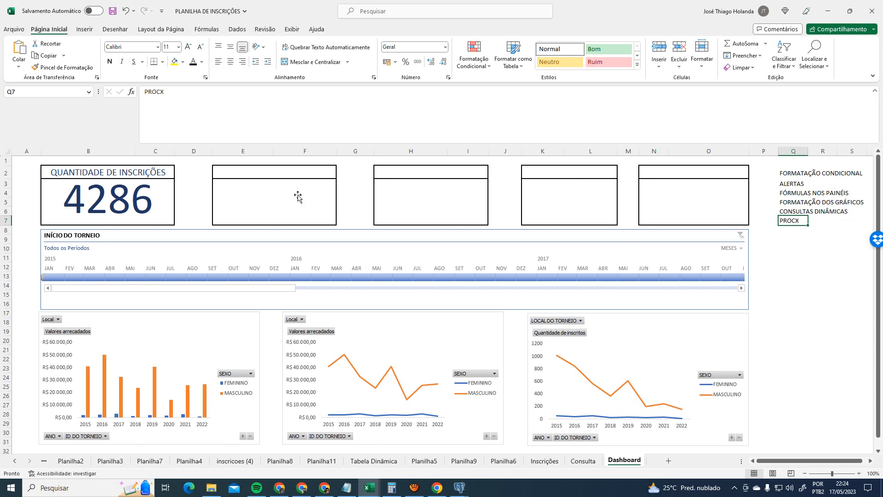
click(274, 176)
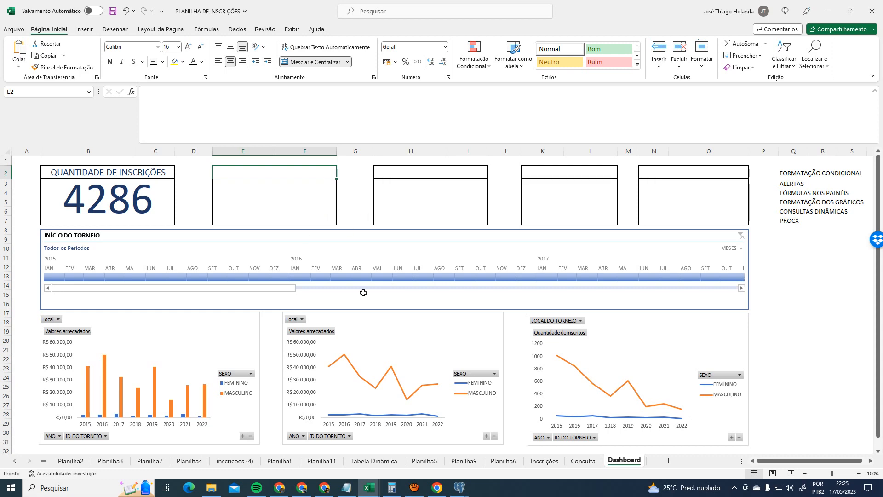
- Select the 2015 year in the Consulta sheet's left pivot table
scroll(395, 288, down, 3)
scroll(538, 355, up, 3)
click(580, 461)
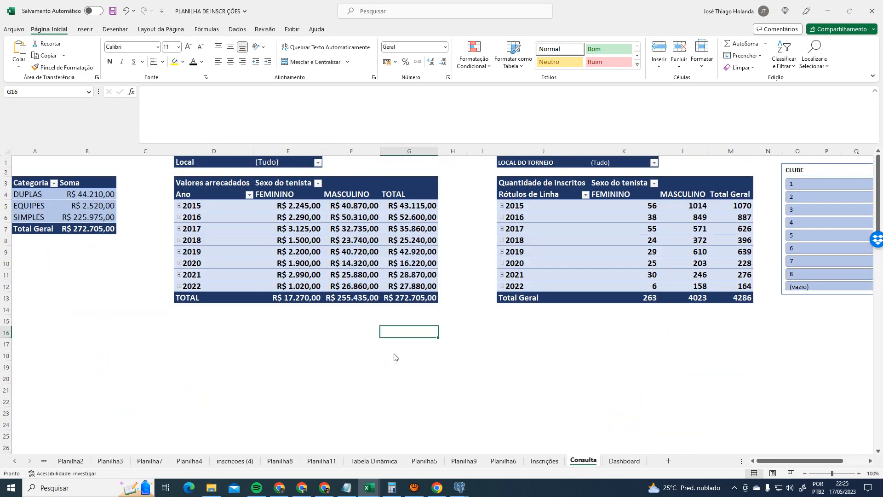
click(720, 353)
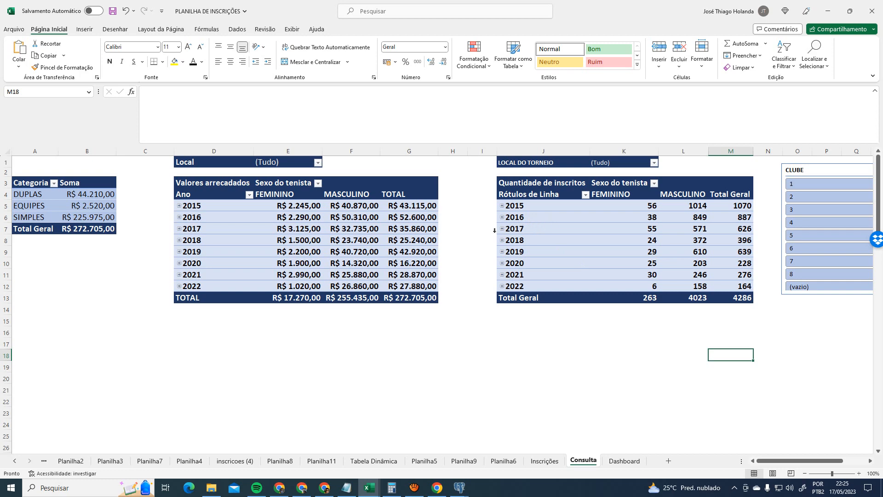
click(177, 205)
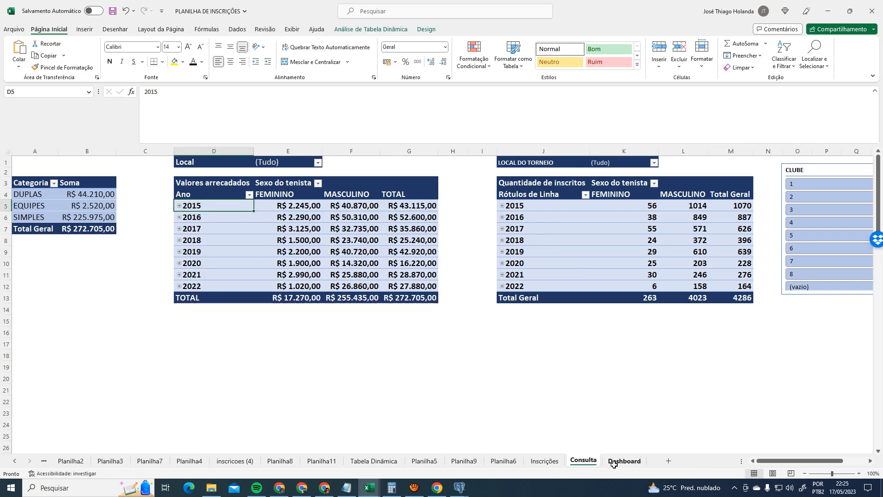
click(614, 461)
- Unmerge the second KPI card's E2:F2 title, title it ID DO TORNEIO, and widen column E
click(252, 191)
click(268, 171)
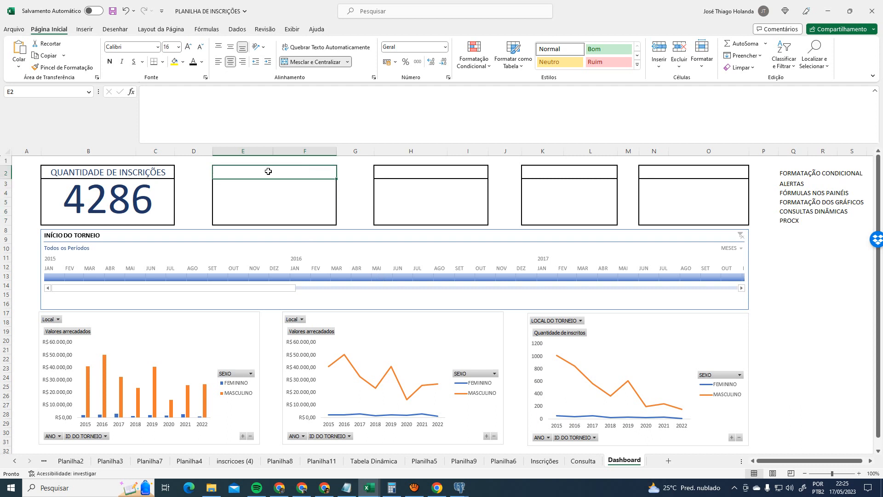
click(309, 62)
click(256, 174)
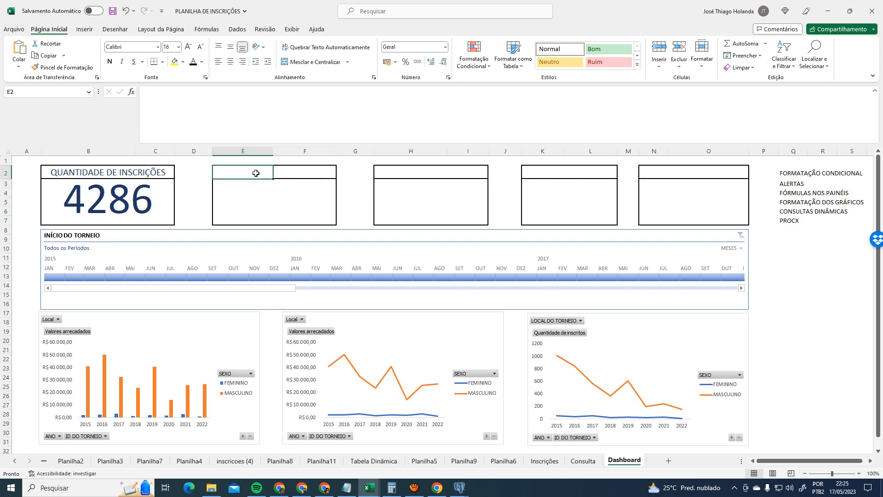
text(id)
key(BackSpace)
key(BackSpace)
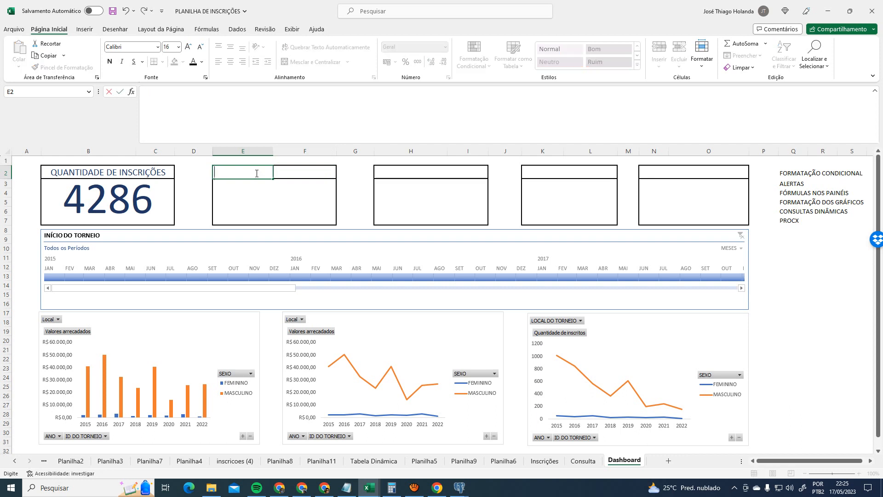
text(ID DO)
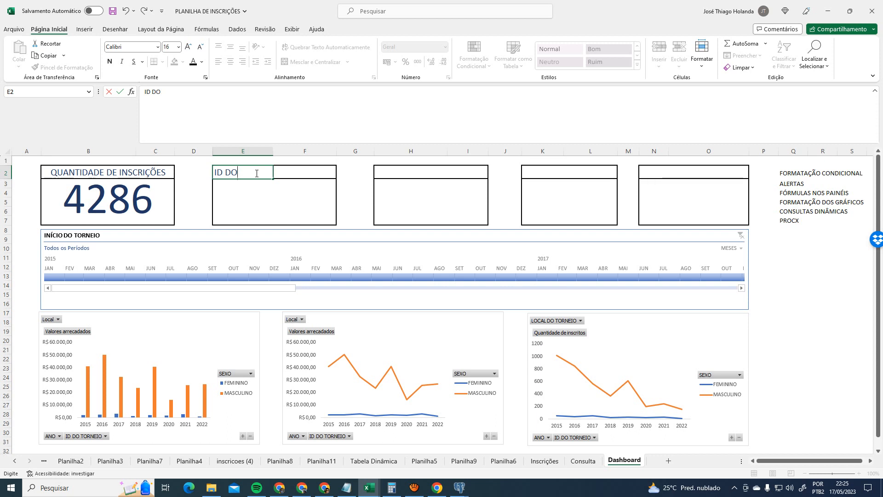
text(T TORNEIO)
key(Tab)
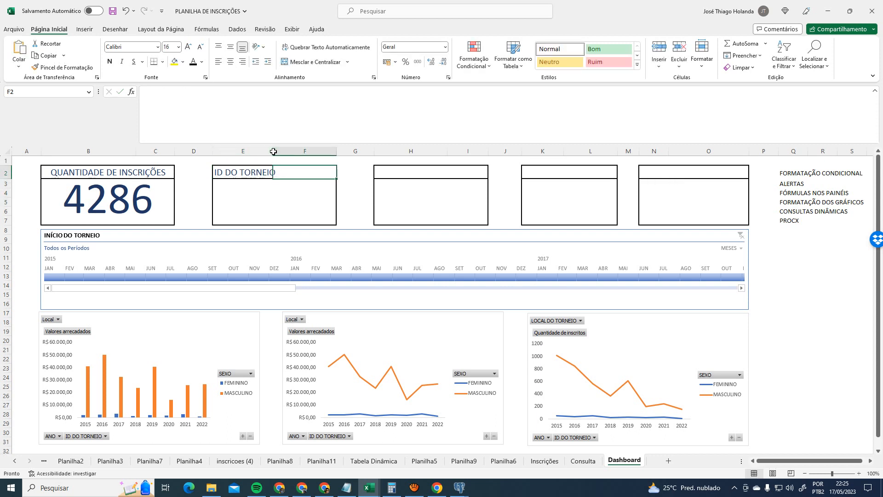
drag(273, 151, 281, 151)
click(262, 172)
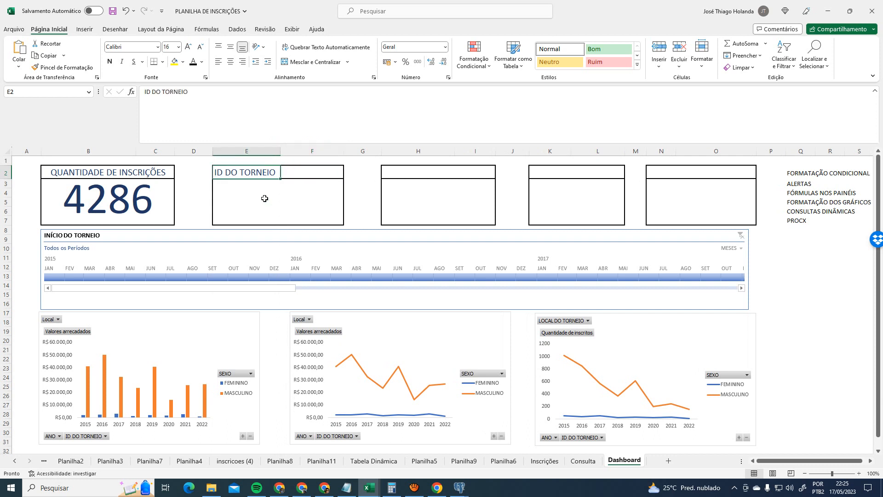
click(265, 198)
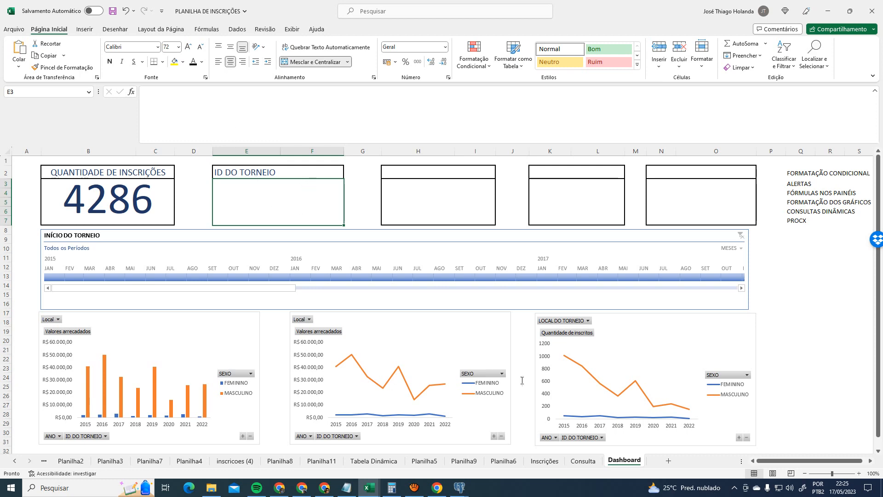
- Review the Inscrições and Consulta sheets and the second card's title and value cells
click(583, 461)
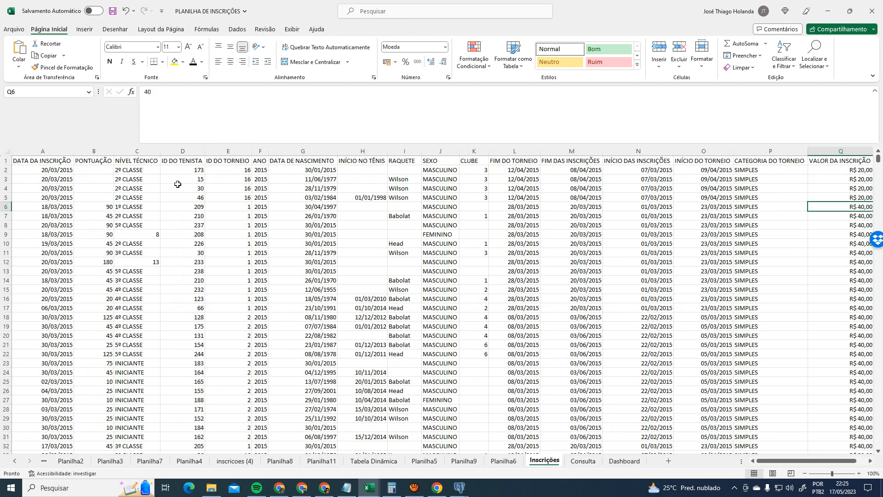
click(583, 461)
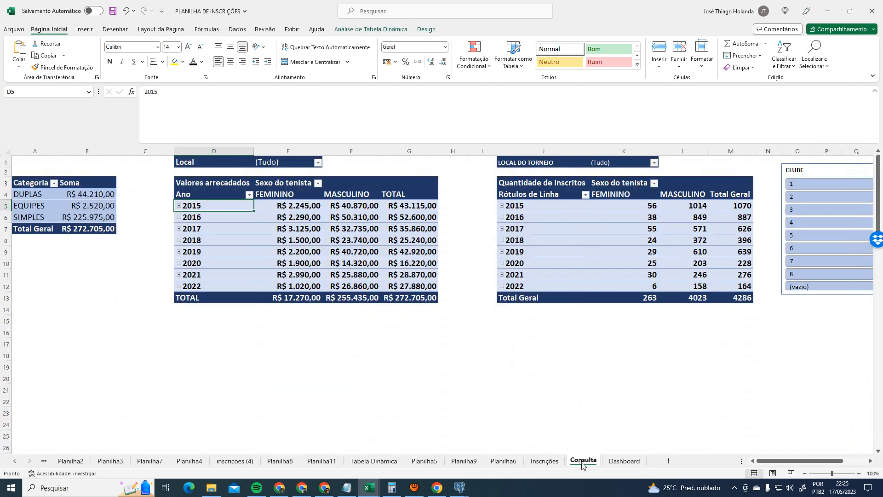
click(627, 461)
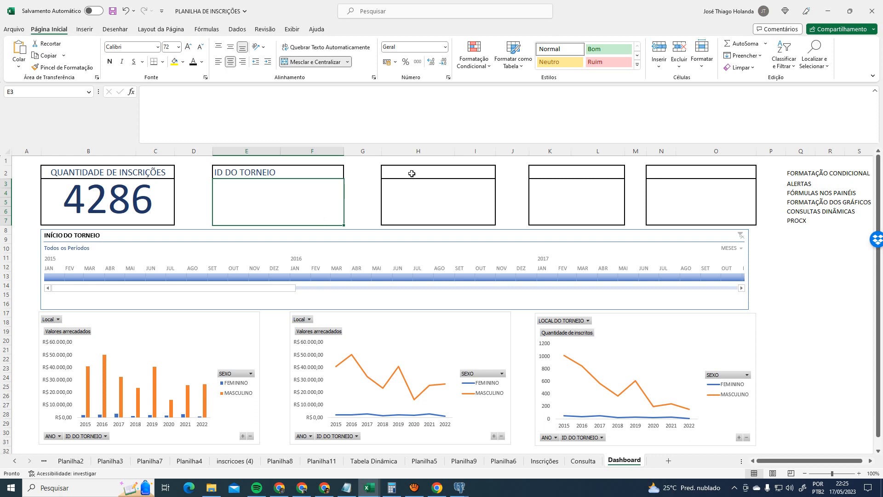
click(332, 173)
click(228, 175)
click(326, 172)
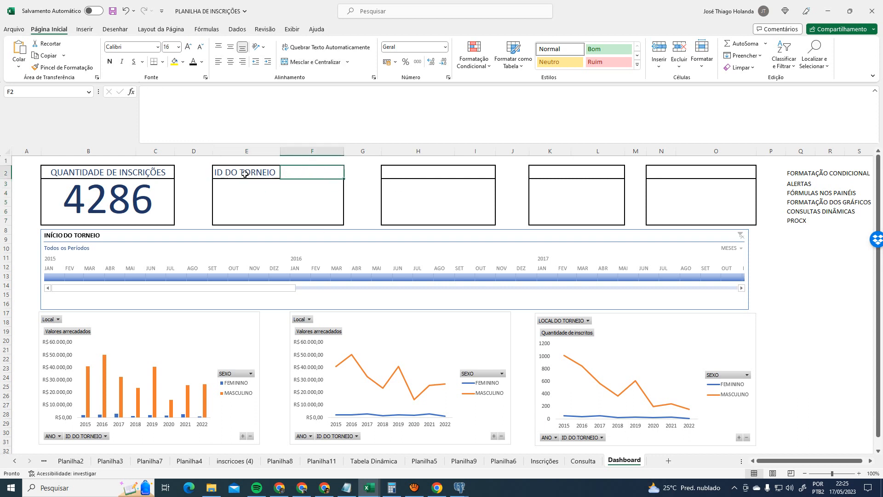
click(250, 198)
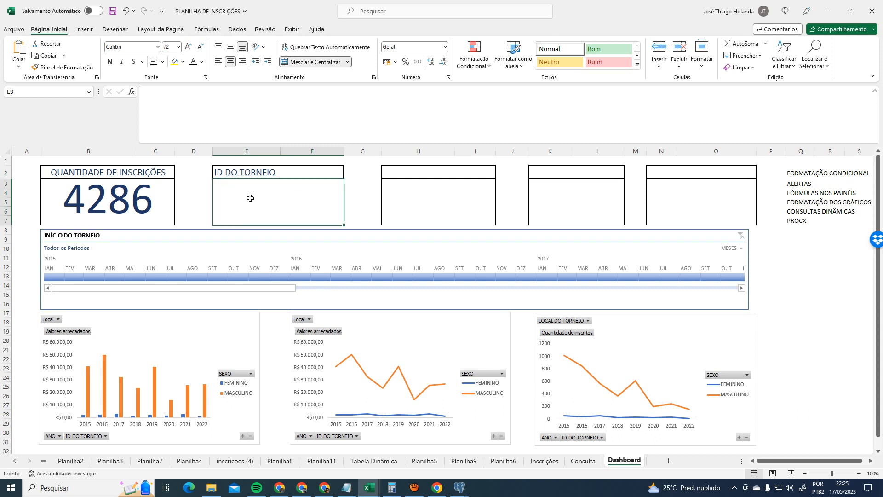
- Retitle the card INSCRIÇÕES NO TORNEIO and widen column E to fit it
double_click(247, 172)
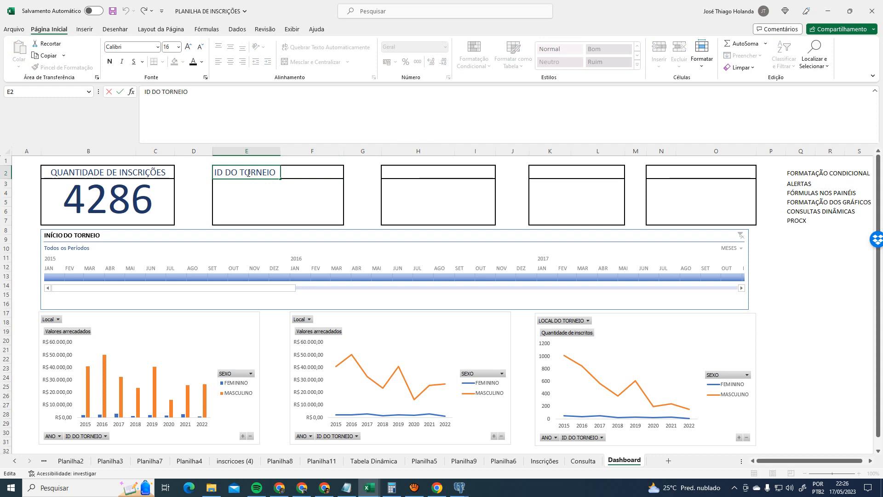
key(Delete)
key(Delete)
key(Delete)
key(Delete)
key(Delete)
key(Delete)
key(Delete)
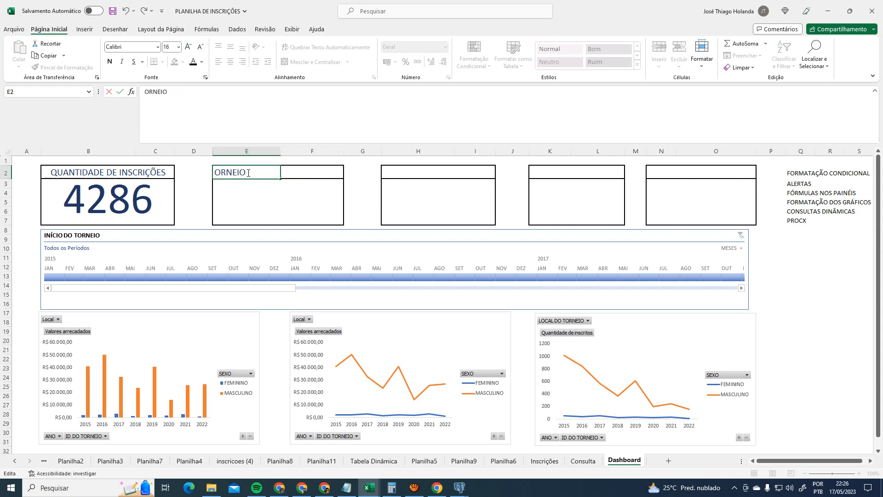
text(T)
text(INSCRIÇ)
text(ÕES NO)
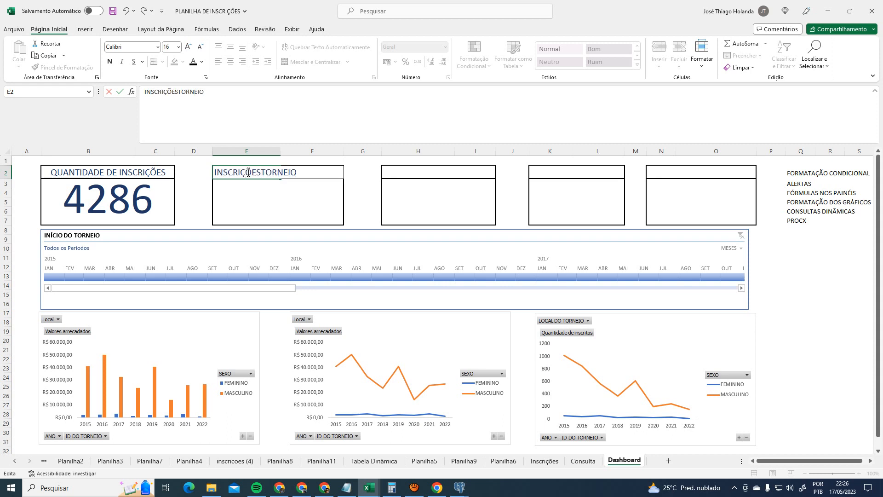
key(Return)
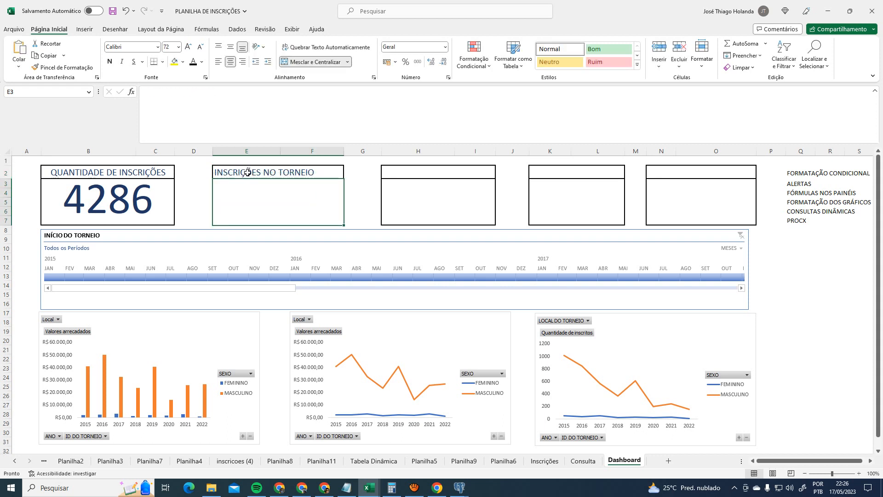
click(329, 172)
drag(280, 152, 322, 151)
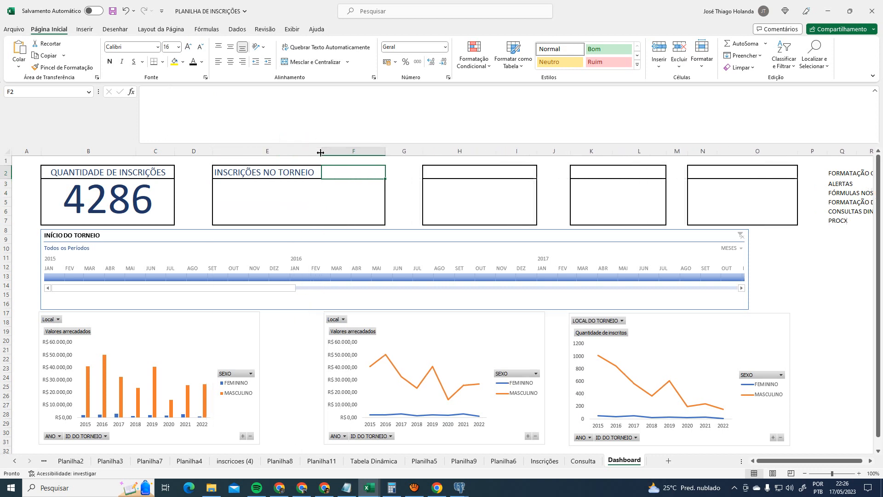
click(362, 194)
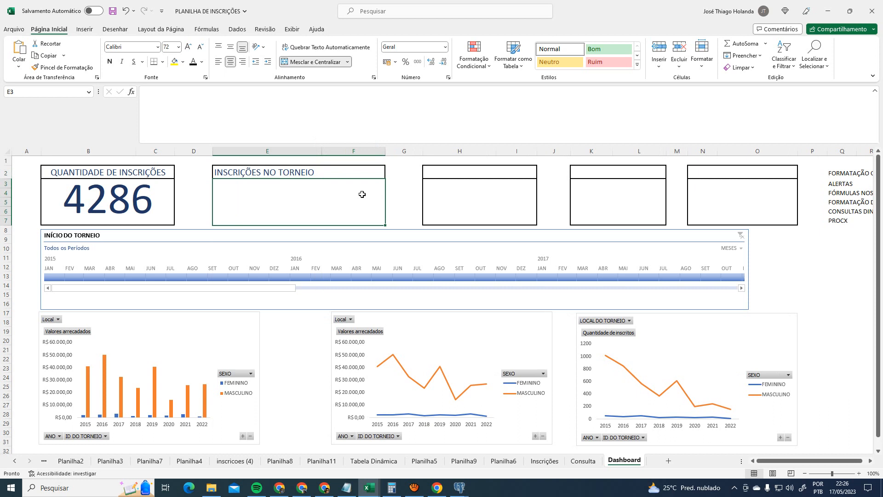
click(354, 171)
- Narrow column F to pull the later KPI cards left
click(386, 149)
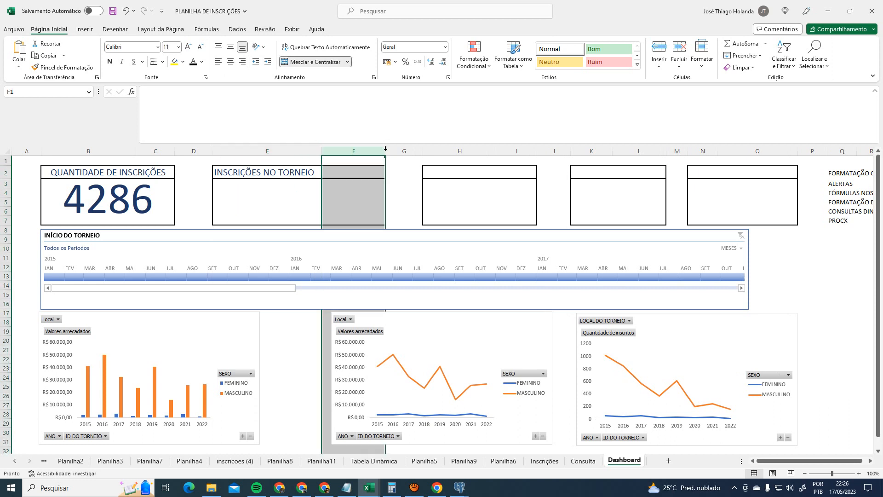
drag(385, 149, 346, 150)
click(338, 178)
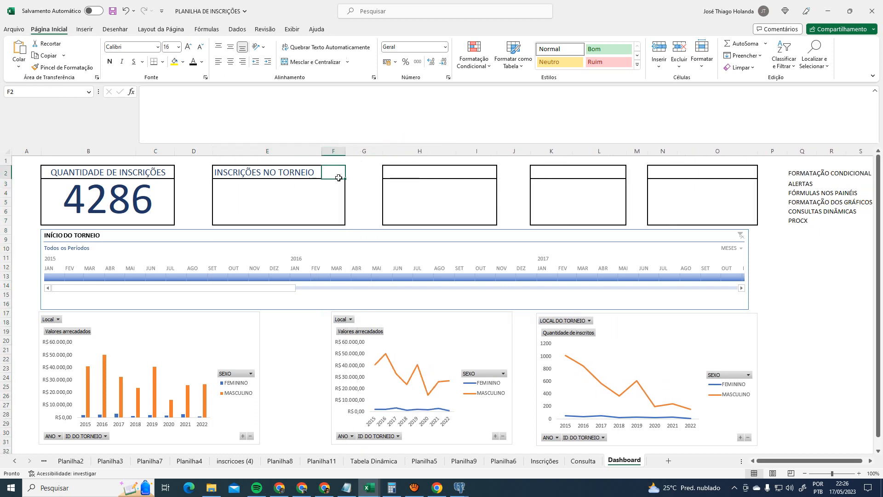
click(363, 187)
click(336, 193)
click(331, 173)
- Apply a border style from the Borders list to cell F2
click(163, 62)
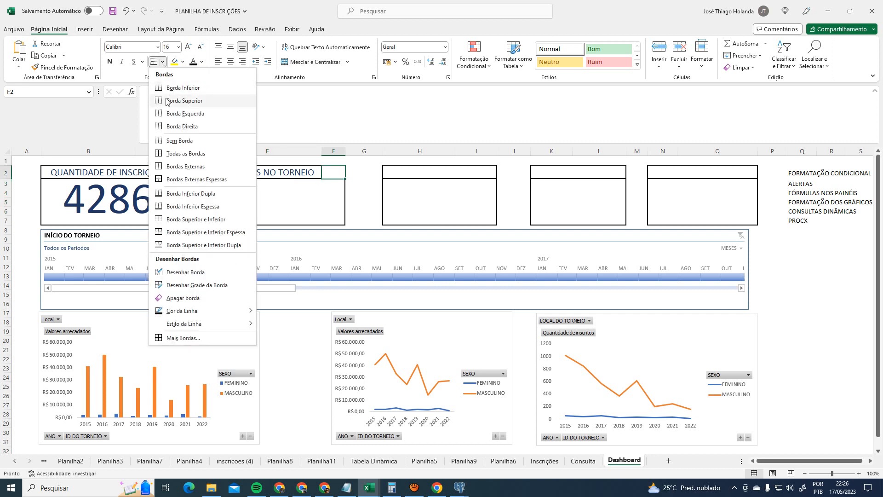
click(171, 179)
click(277, 210)
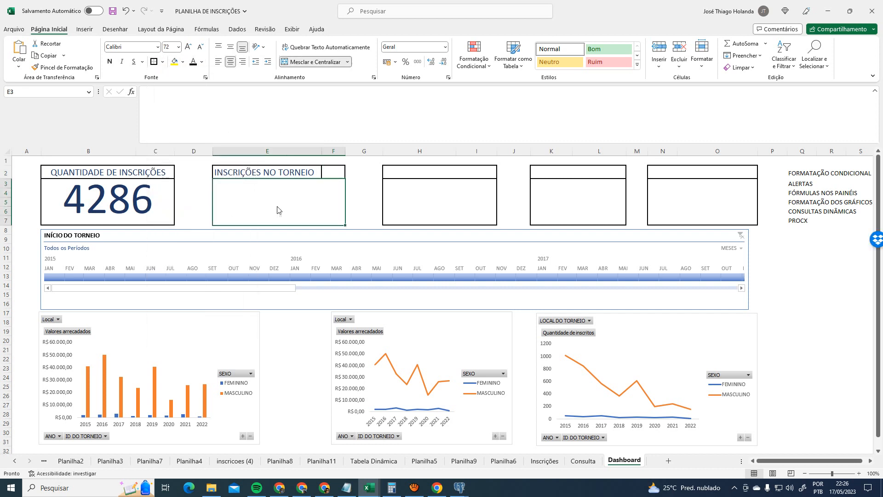
click(332, 173)
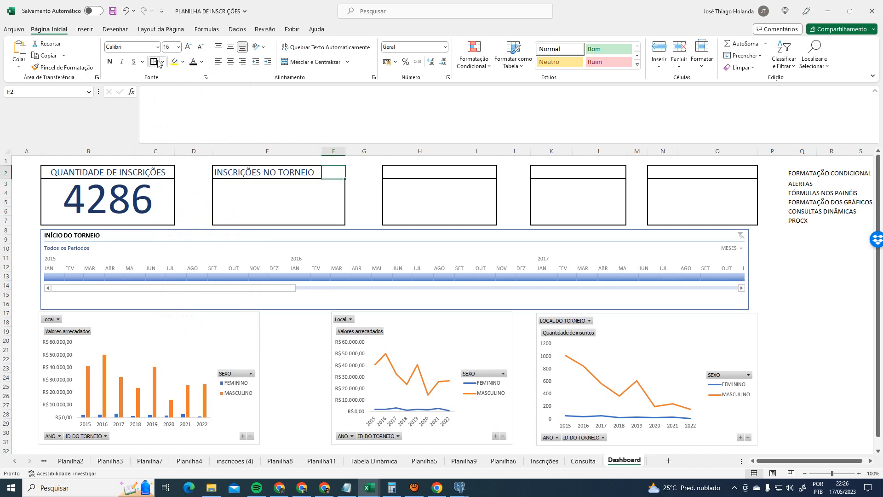
click(282, 206)
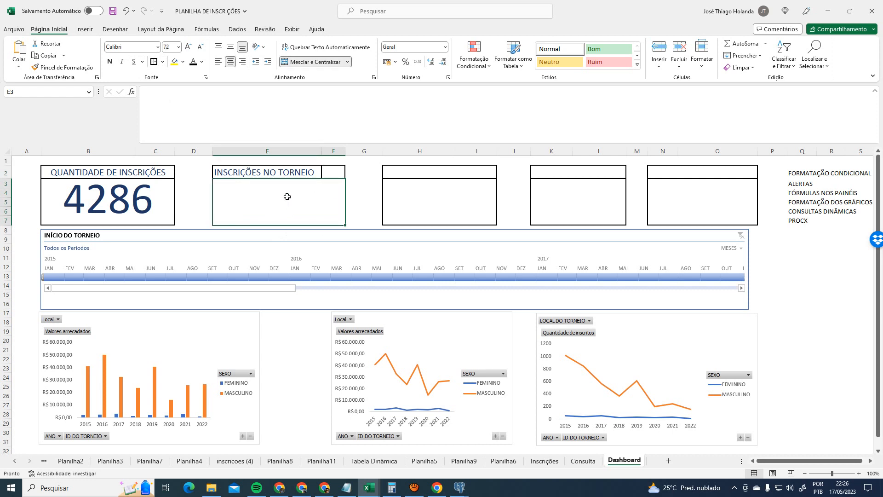
- Narrow columns G and E slightly
drag(382, 152, 377, 152)
drag(321, 151, 320, 151)
click(389, 172)
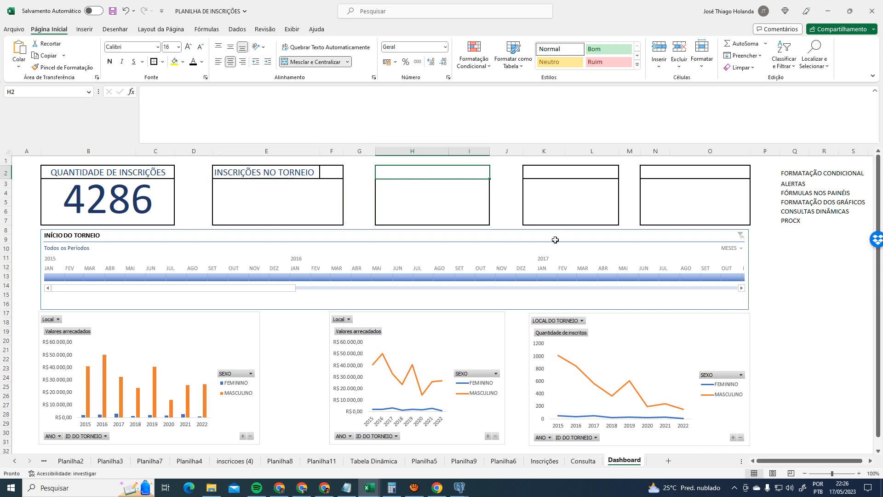
click(789, 229)
click(805, 312)
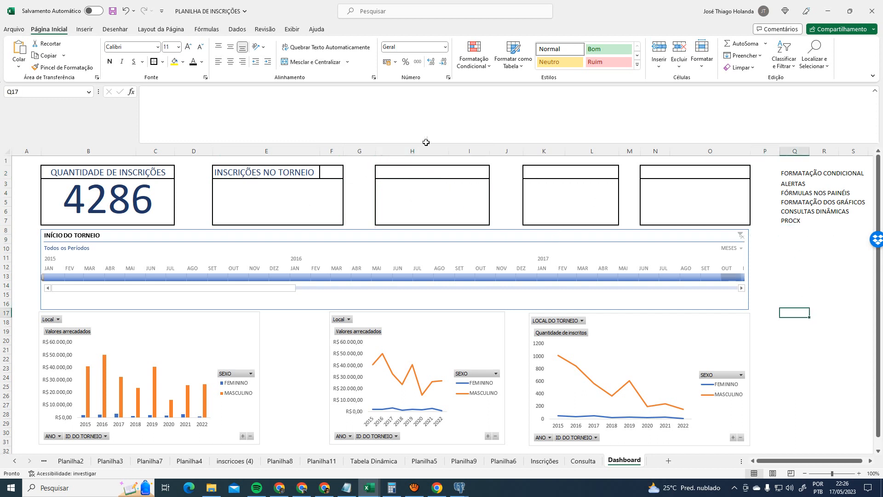
- Save the workbook and enter =DESLOC(Q9;1;1) in Q13
click(112, 11)
click(796, 277)
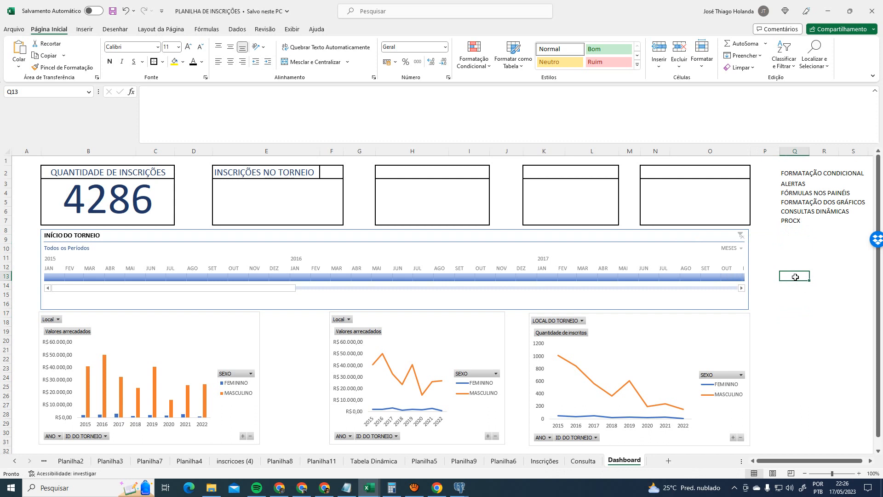
text(DESLOC)
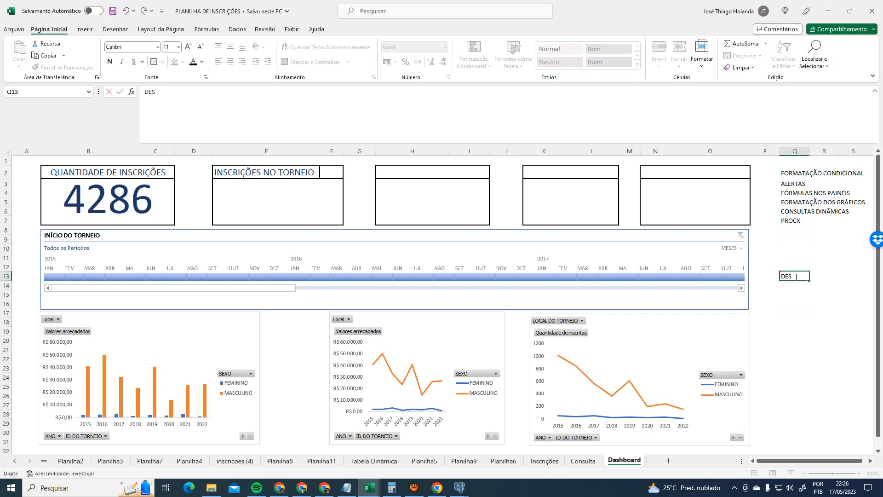
key(BackSpace)
key(BackSpace)
key(BackSpace)
text(=DESLO)
key(Tab)
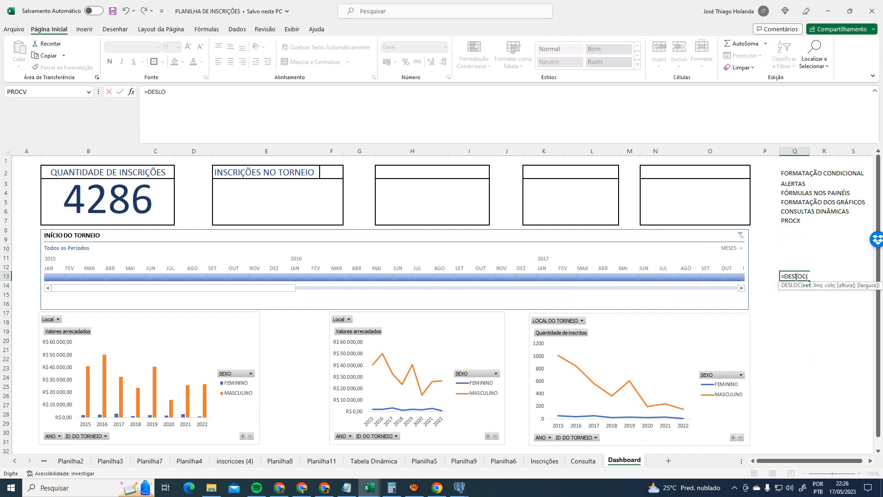
click(213, 106)
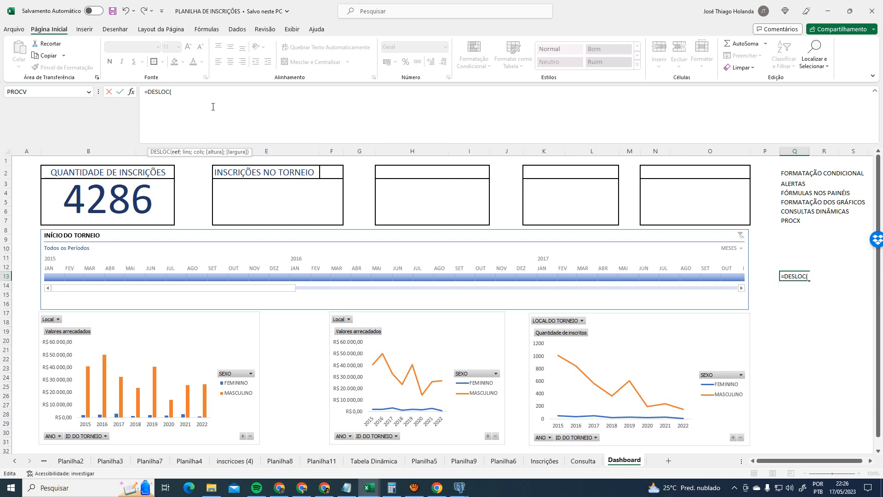
click(784, 241)
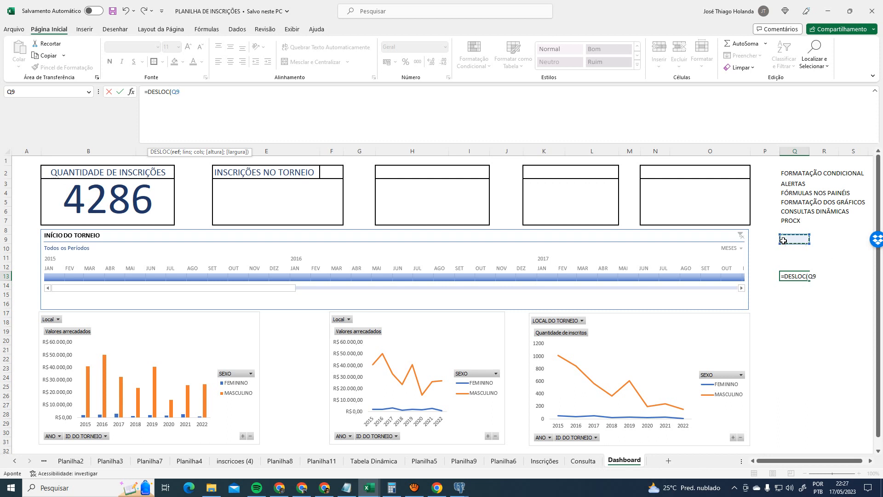
click(311, 104)
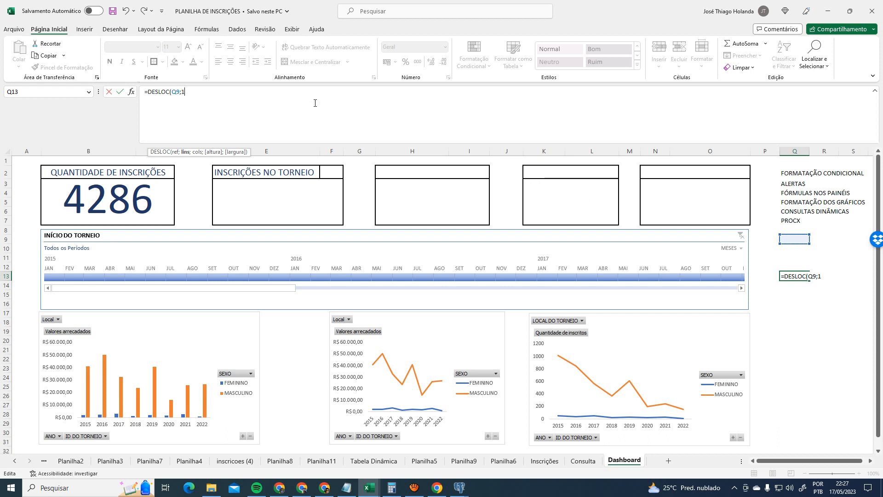
text(;1;1)
key(Return)
key(Up)
key(Up)
key(Up)
key(Up)
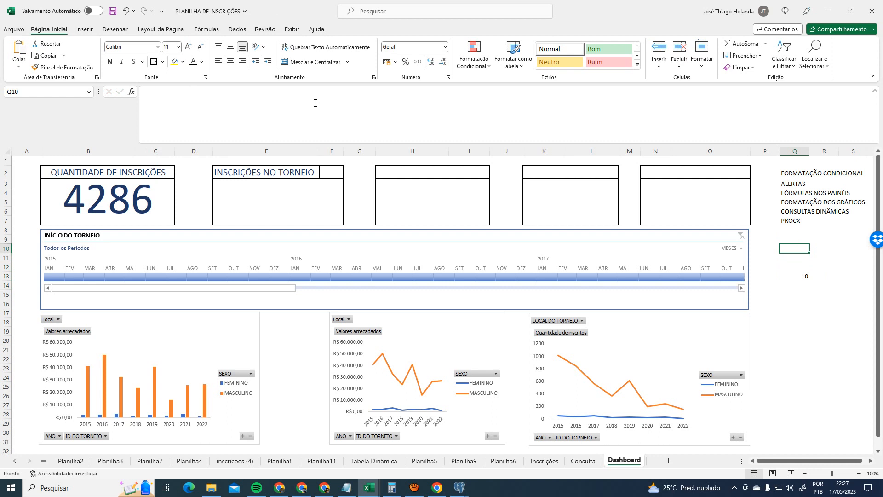
- Enter practice values 10, 11 and 12 in the cells around Q9:R11
text(10)
key(Tab)
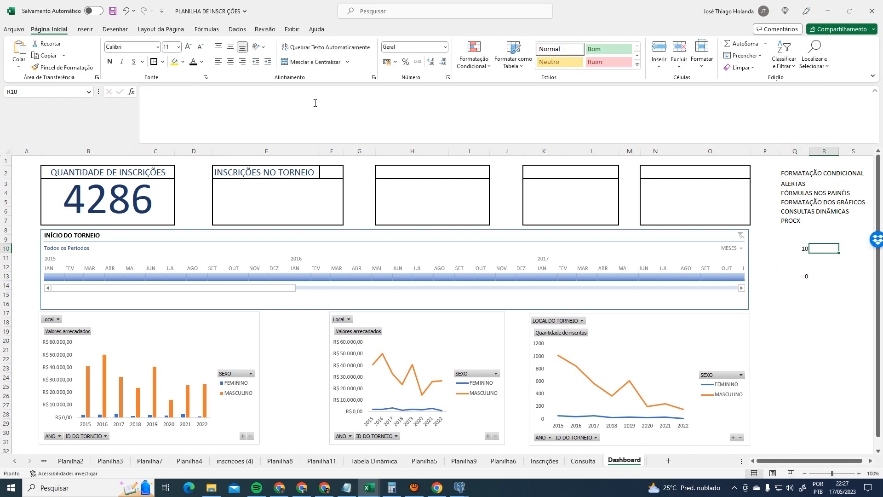
text(11)
key(Tab)
key(Down)
key(Left)
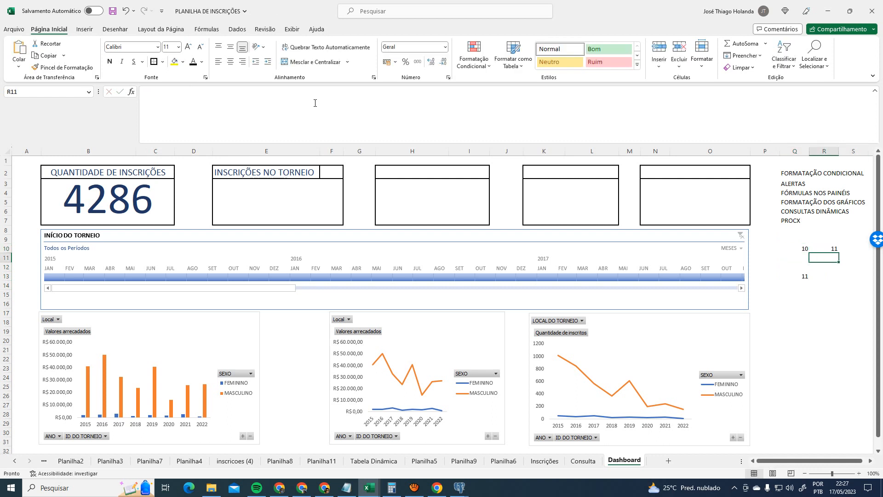
text(12)
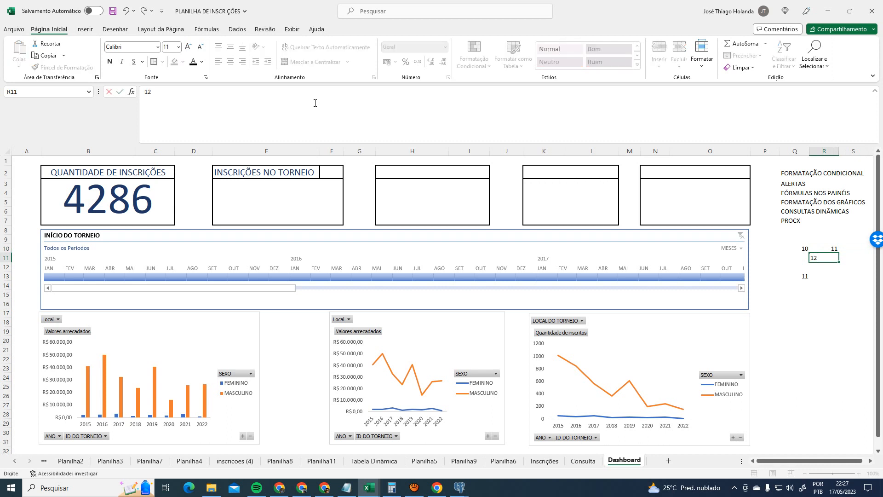
key(Up)
key(Up)
key(Left)
key(Right)
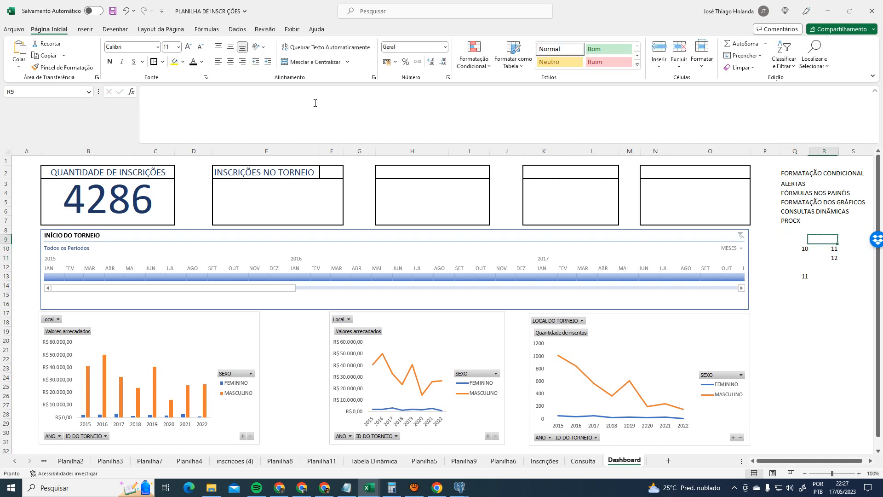
text(10)
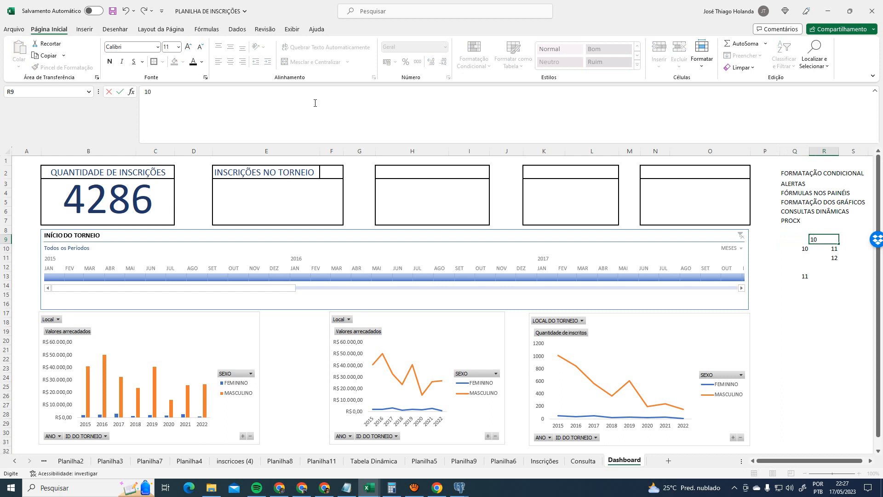
key(Return)
key(Left)
key(Down)
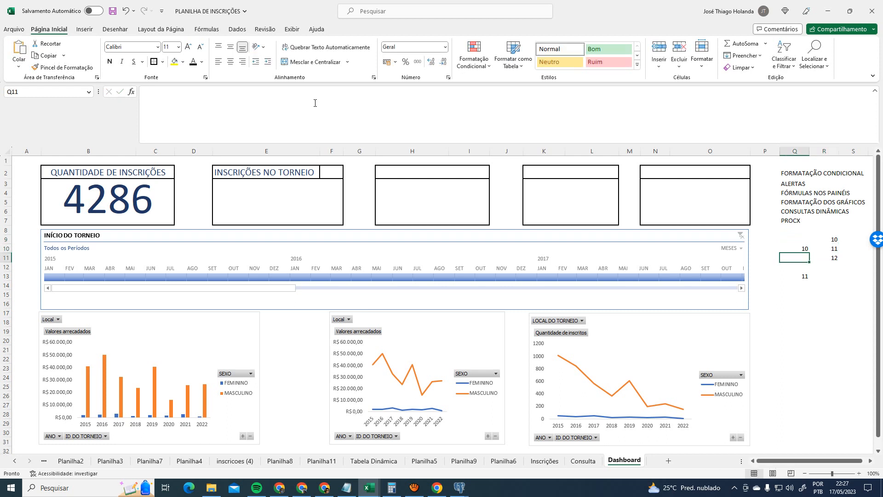
text(12)
key(Left)
key(Up)
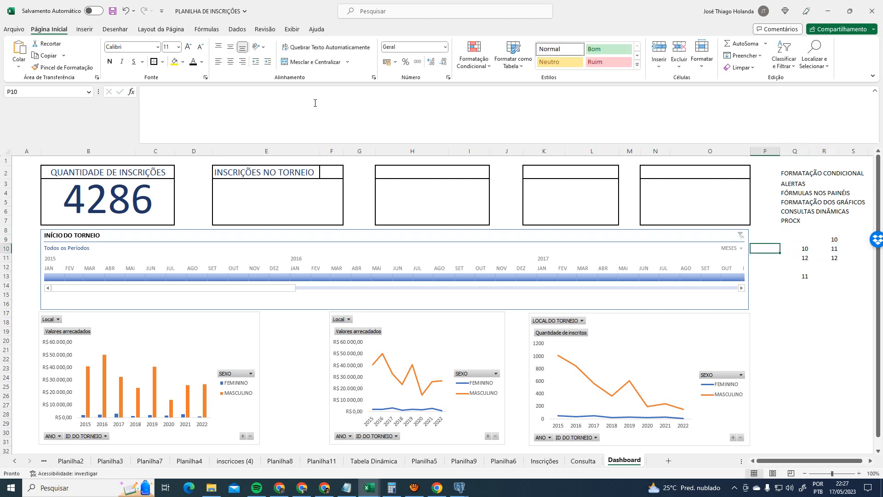
key(Right)
- Replace Q10 and Q11 with labels A and B and clear R9
key(Delete)
text(A)
key(Return)
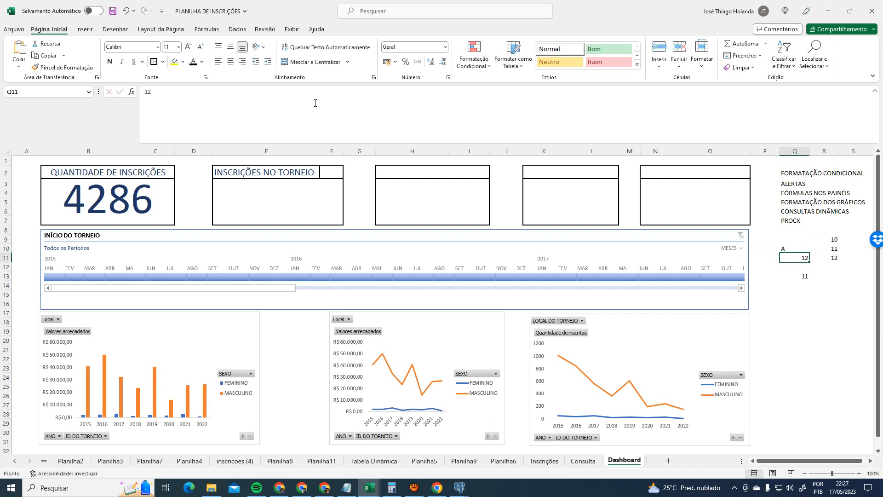
key(Down)
key(Up)
text(B)
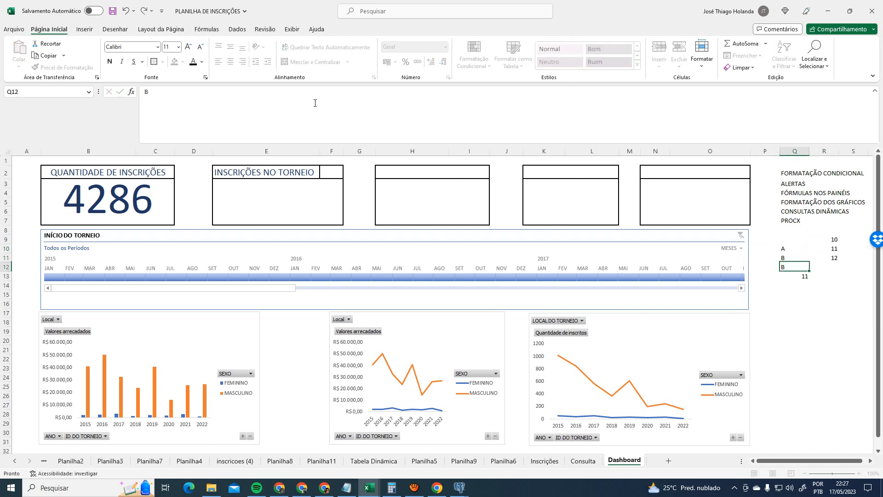
key(Return)
key(Up)
key(Up)
key(Up)
key(Right)
key(Delete)
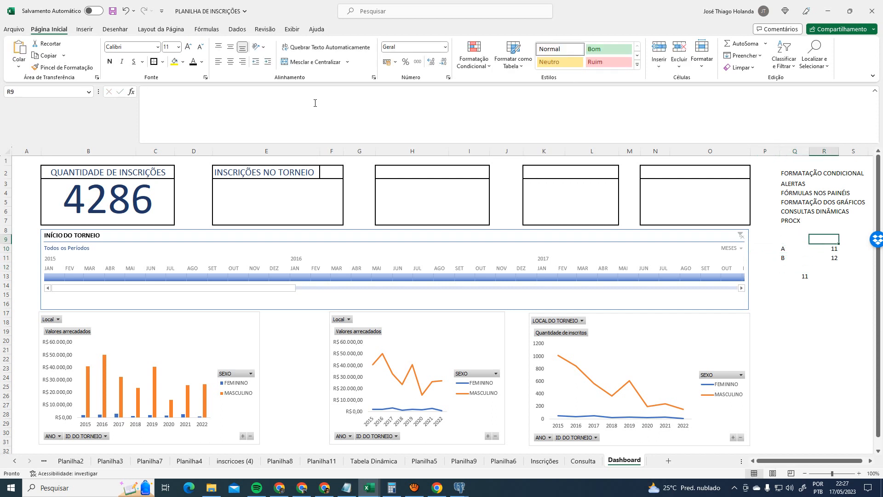
key(Left)
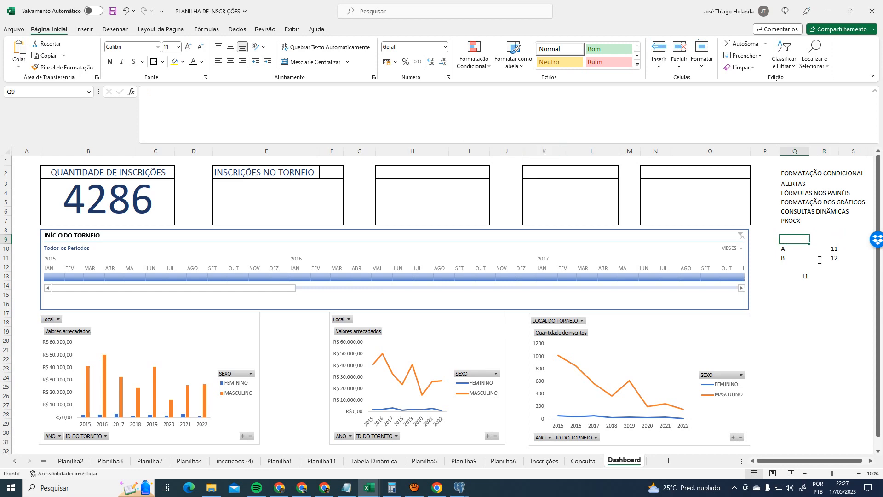
- Inspect the arguments of Q13's =DESLOC(Q9;1;1) formula without changing it
ctrl+scroll(820, 260, up, 3)
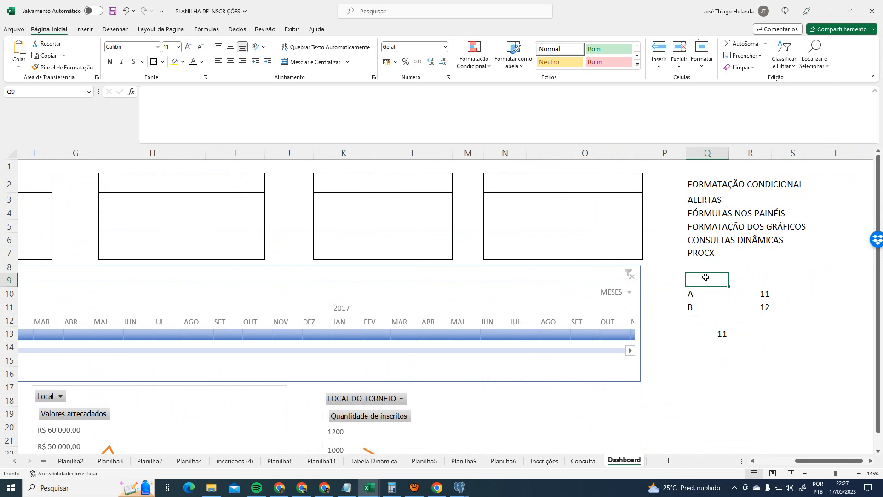
click(725, 335)
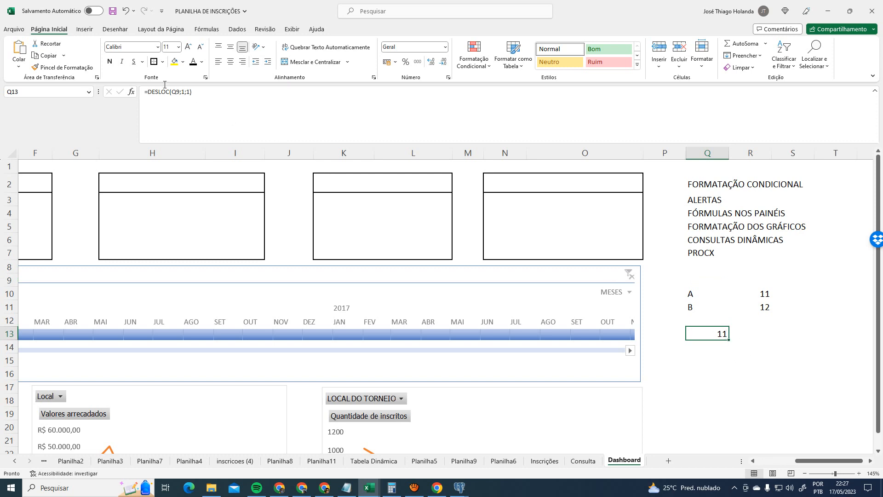
double_click(177, 92)
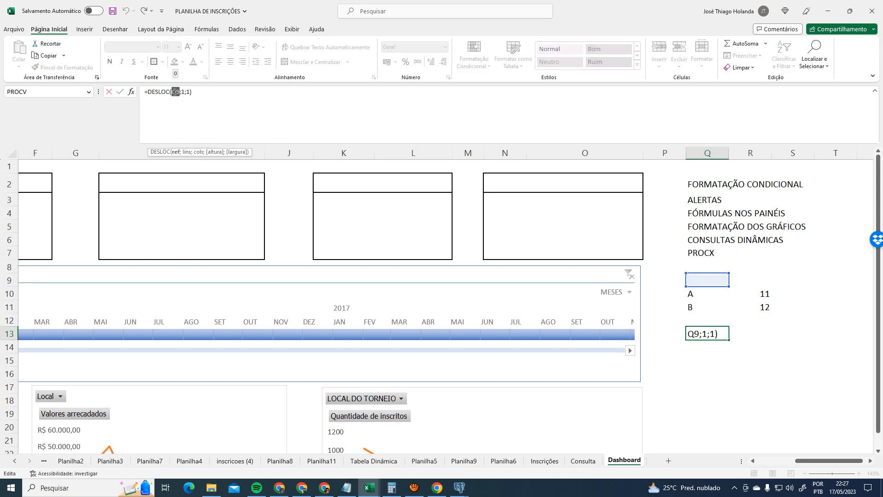
drag(184, 94, 190, 93)
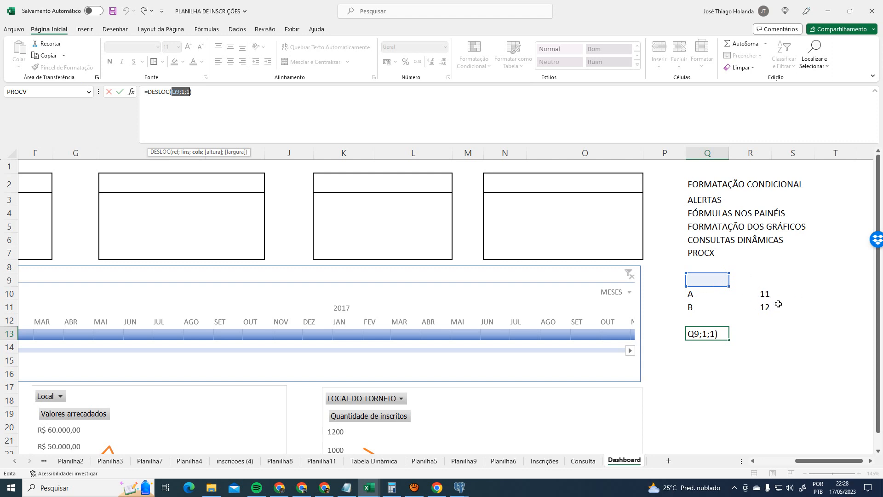
key(ctrl+Return)
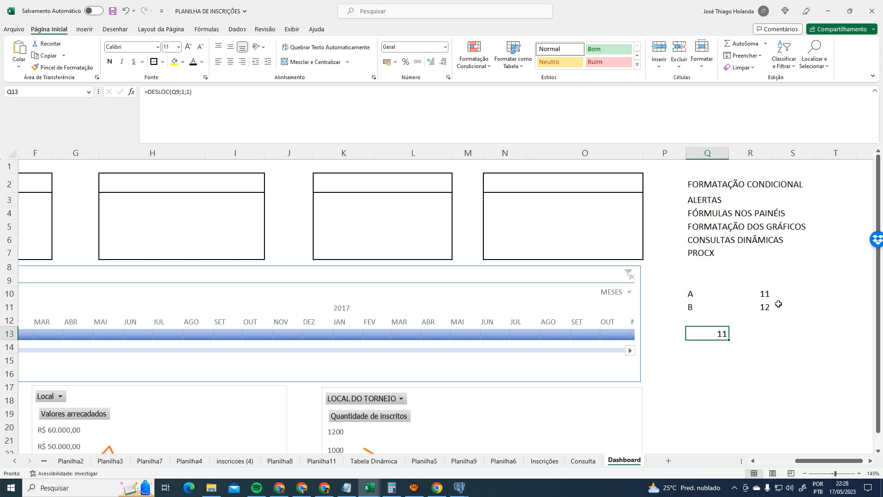
key(Up)
key(Up)
key(Up)
key(Up)
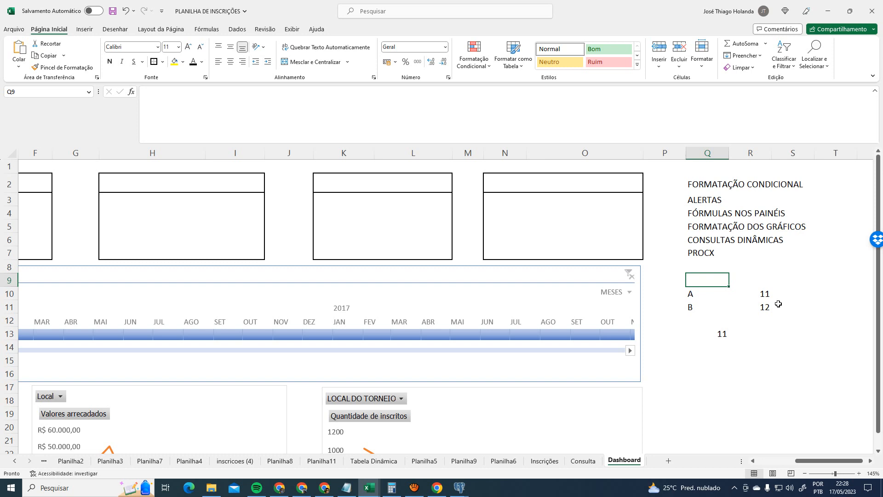
click(722, 333)
click(766, 297)
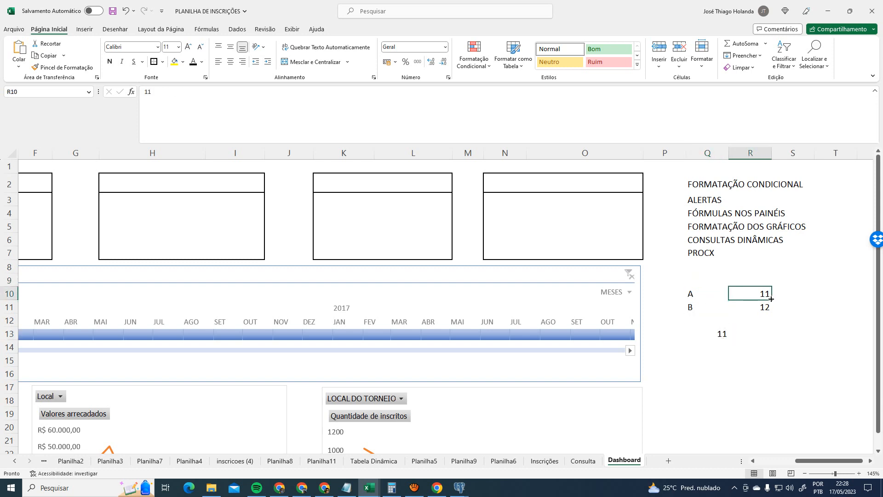
click(718, 279)
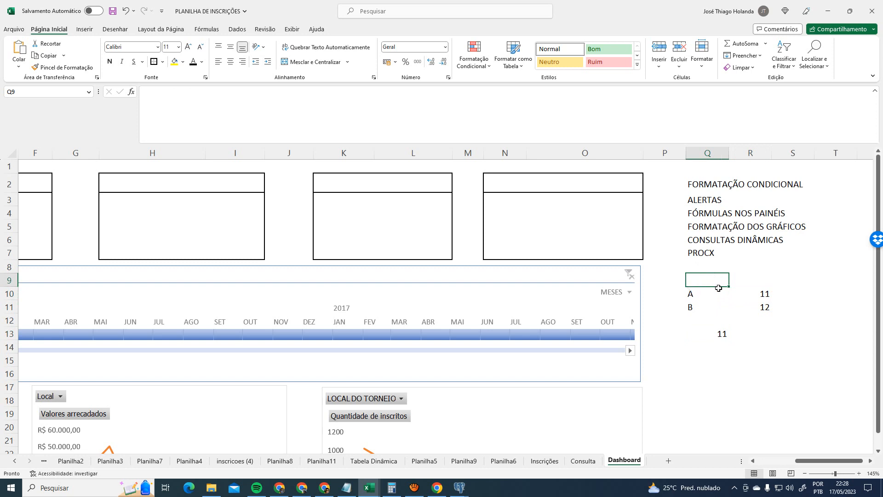
click(718, 330)
click(172, 92)
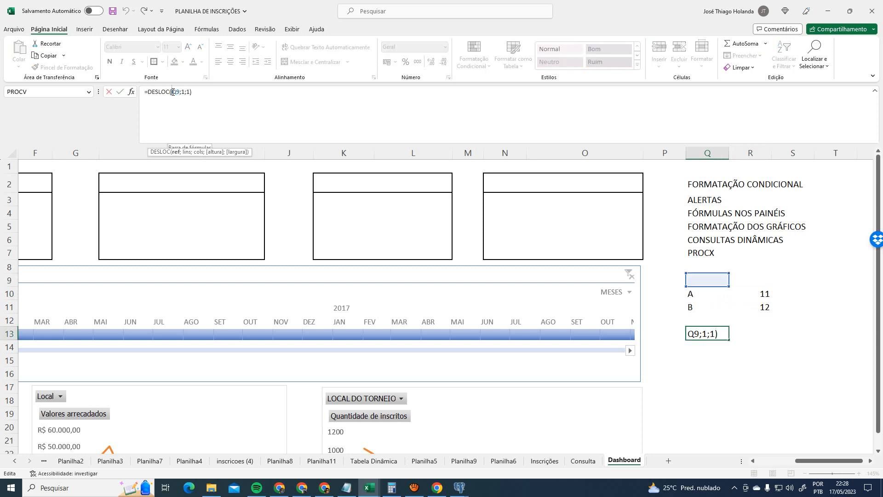
click(227, 97)
key(Return)
key(Up)
key(Up)
key(Up)
key(Up)
key(Up)
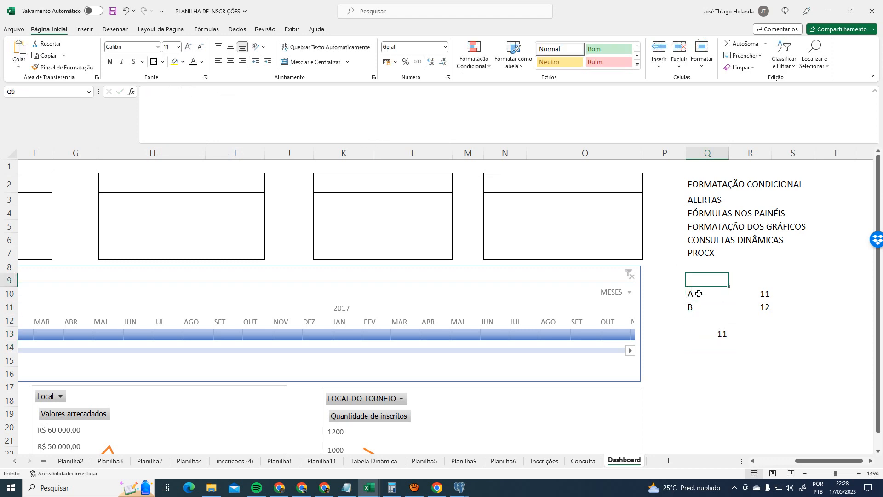
- Show the offset from Q9 to 11 in R10, select P8:S14, and bring up the Meet call
drag(699, 294, 731, 296)
click(765, 294)
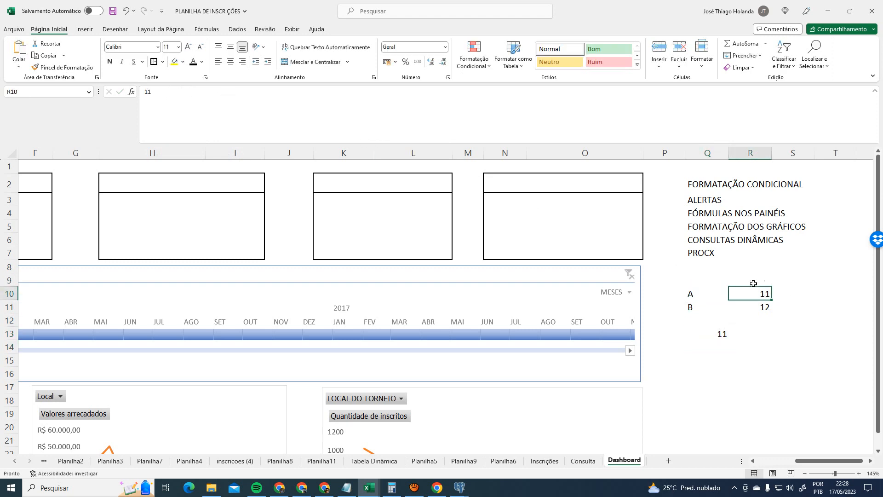
click(736, 334)
click(718, 334)
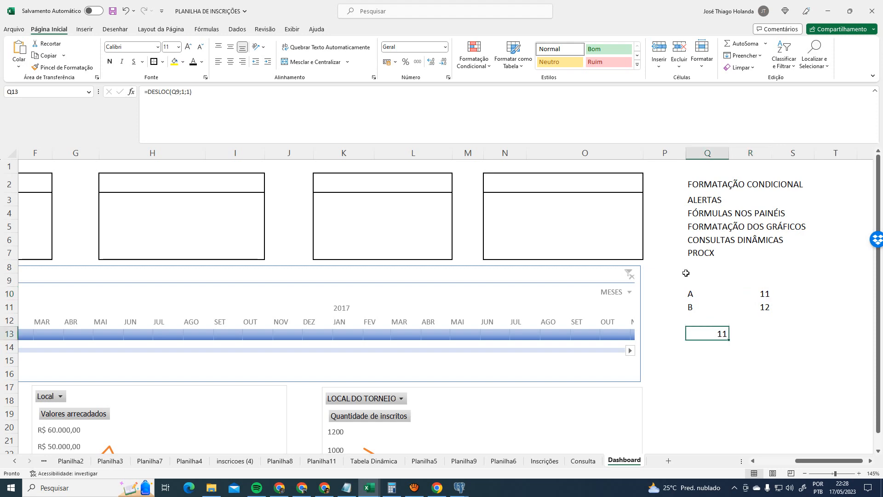
drag(683, 273, 815, 353)
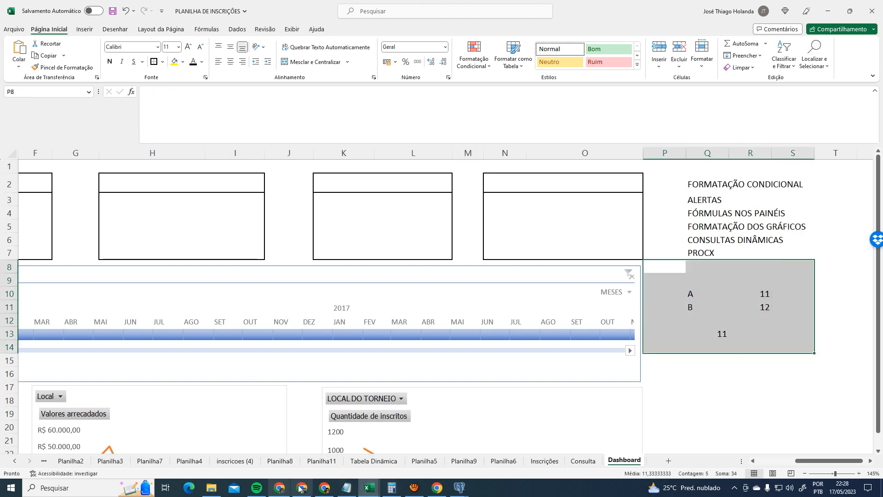
click(301, 488)
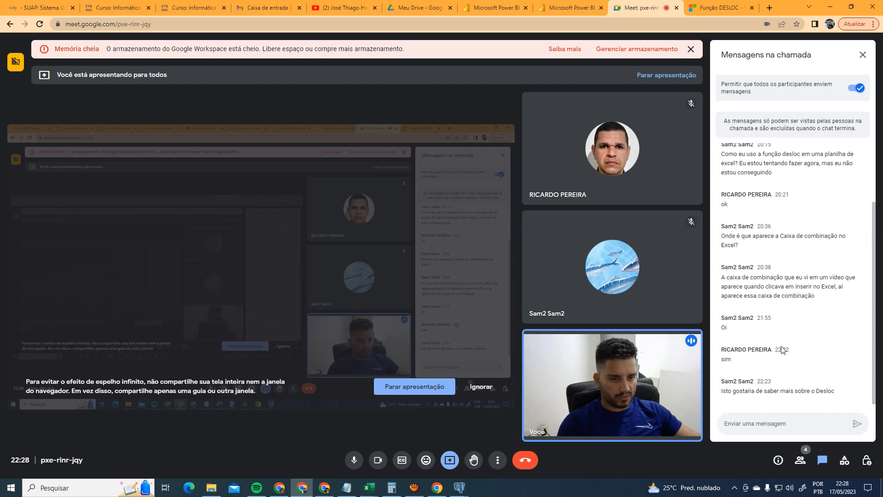
- Check the Meet chat messages, then return to the Excel Dashboard sheet
key(alt+Tab)
click(785, 373)
key(alt+Tab)
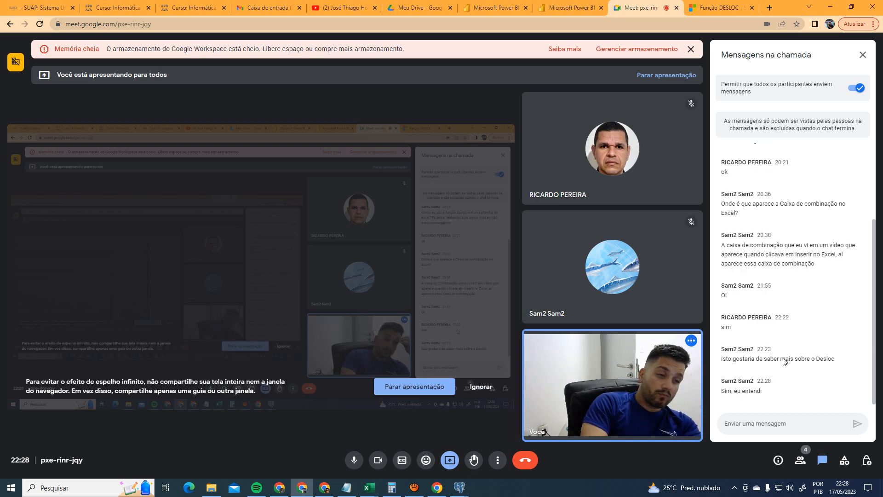
key(alt+Tab)
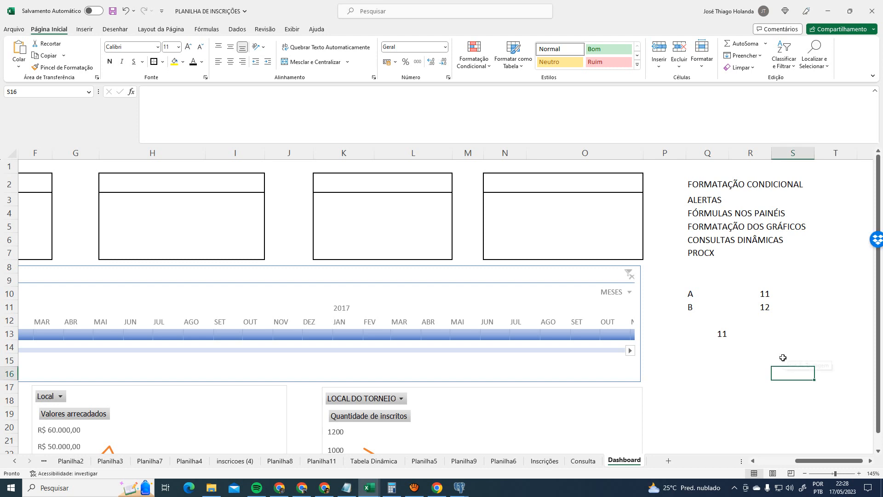
- Clear the demo labels, values and DESLOC formula from Q9:S13 and save the workbook
drag(704, 281, 810, 336)
key(Delete)
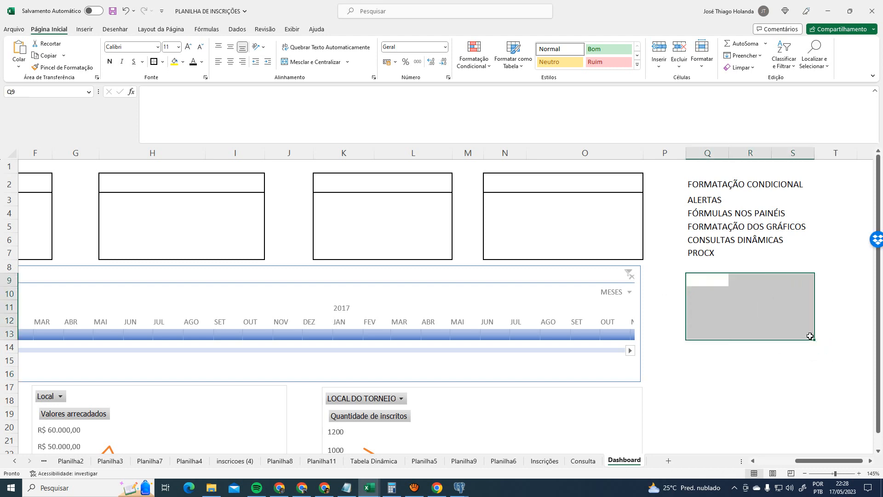
click(793, 319)
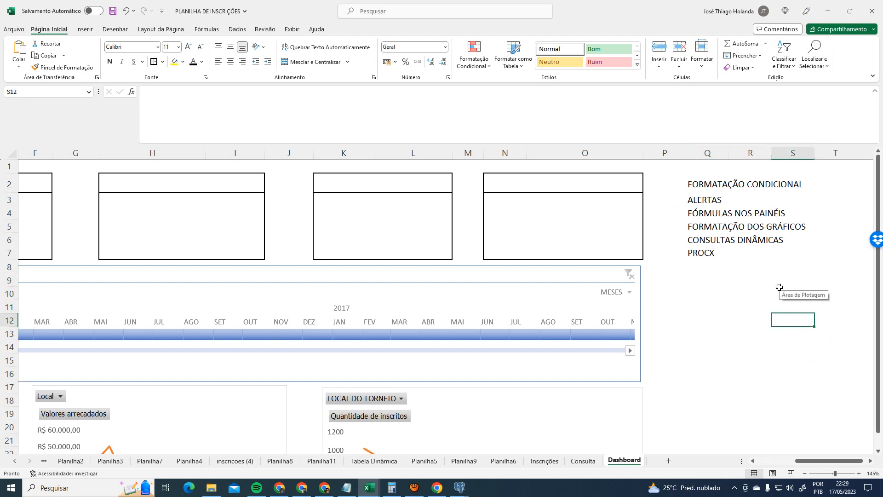
click(843, 488)
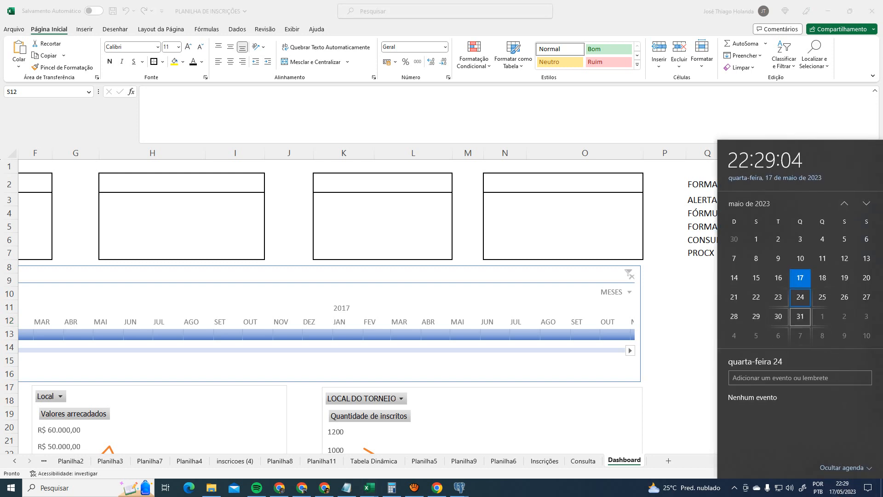
click(773, 302)
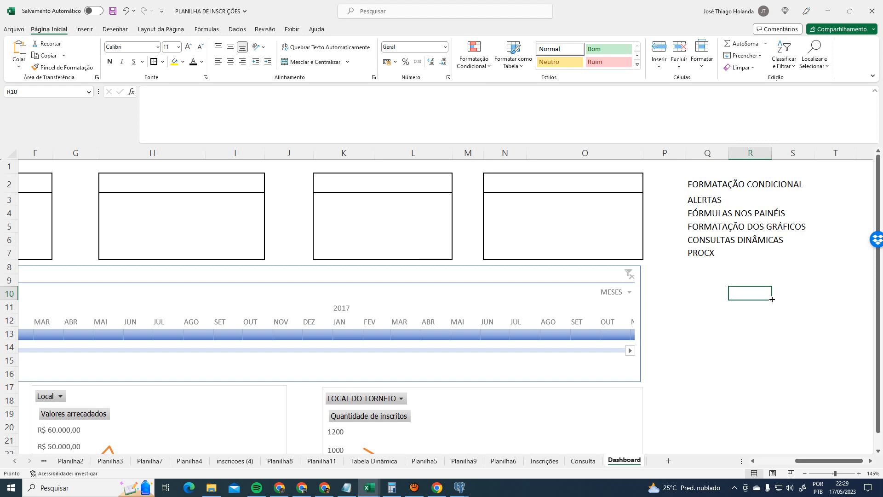
click(112, 11)
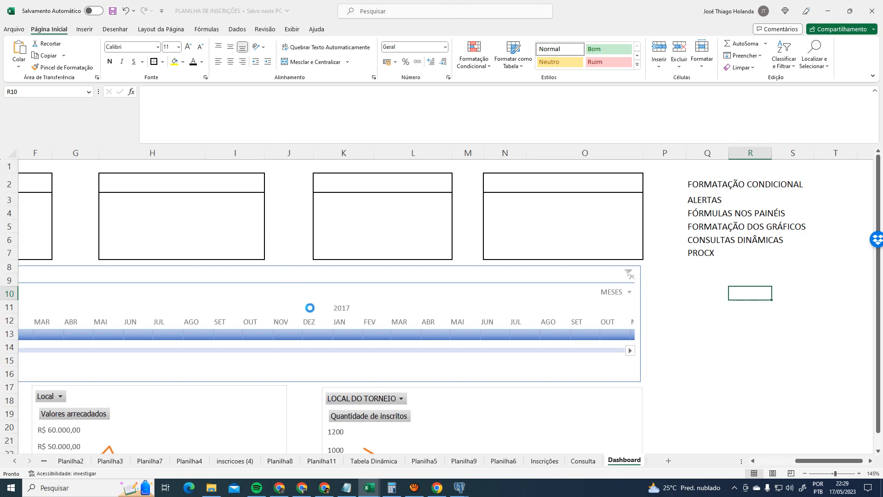
- Nudge the middle revenue pivot chart slightly left on the Dashboard and deselect it
scroll(328, 313, down, 1)
scroll(328, 313, down, 2)
scroll(447, 301, down, 2)
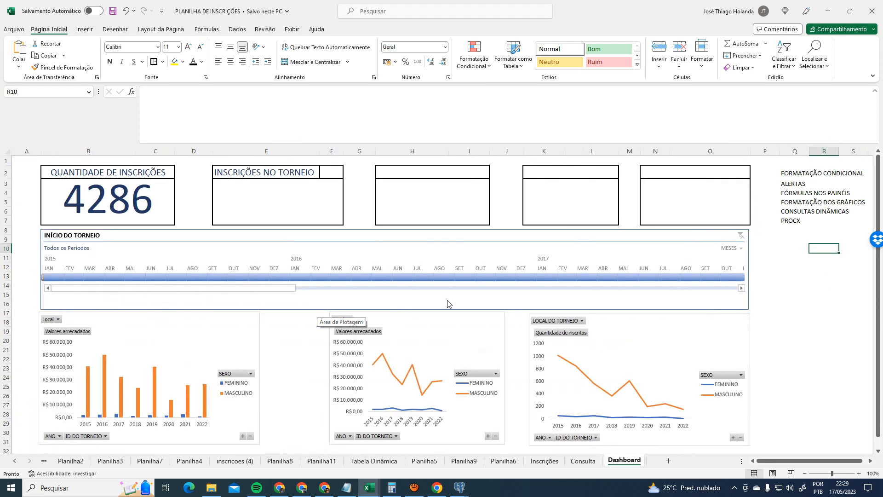
scroll(456, 302, up, 2)
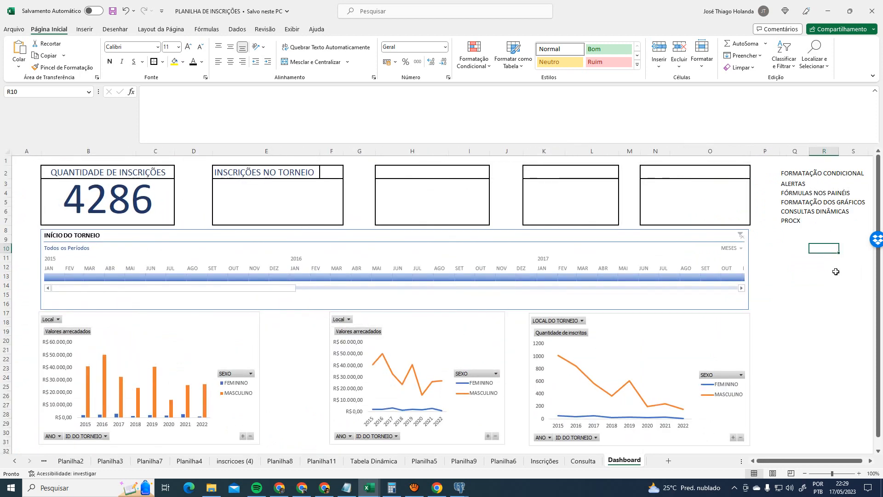
drag(467, 322, 433, 325)
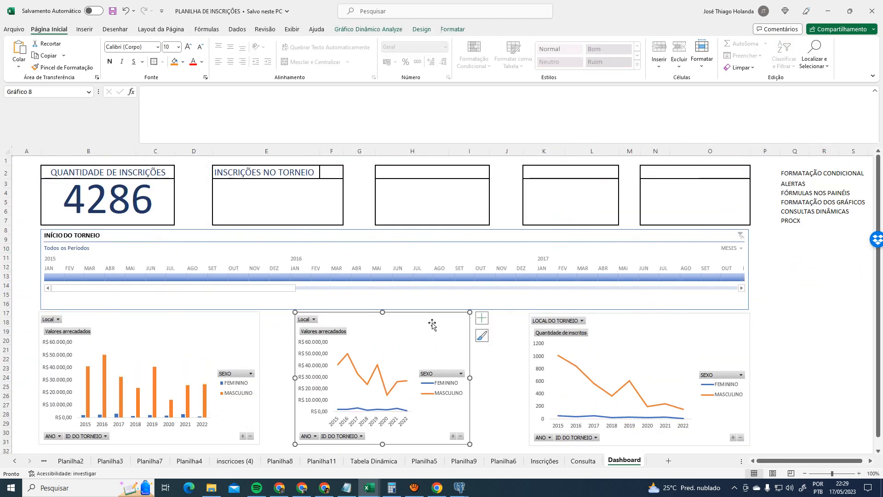
click(227, 328)
click(283, 331)
click(478, 349)
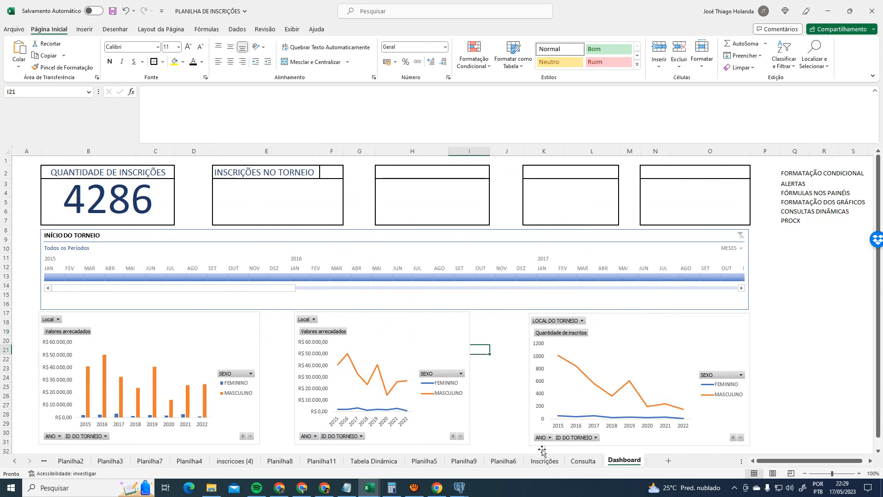
- Save the workbook to this PC without enabling AutoSave, then return to the Dashboard
click(584, 461)
click(93, 11)
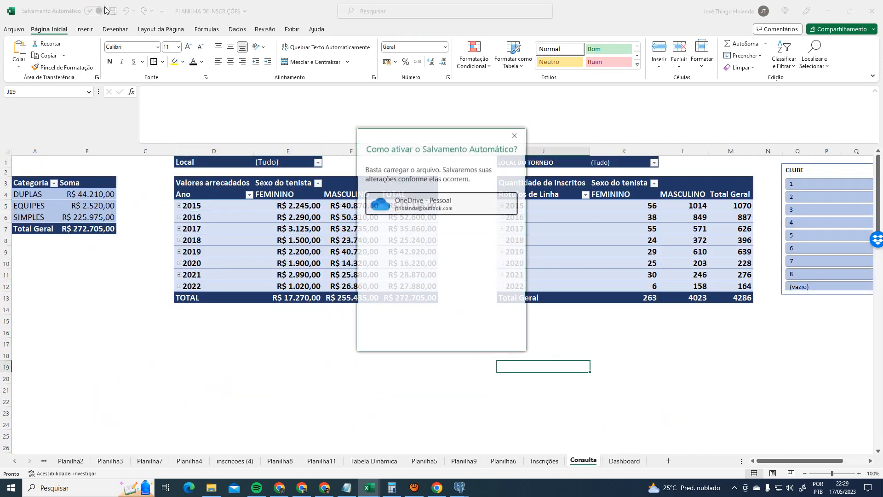
click(519, 133)
click(113, 10)
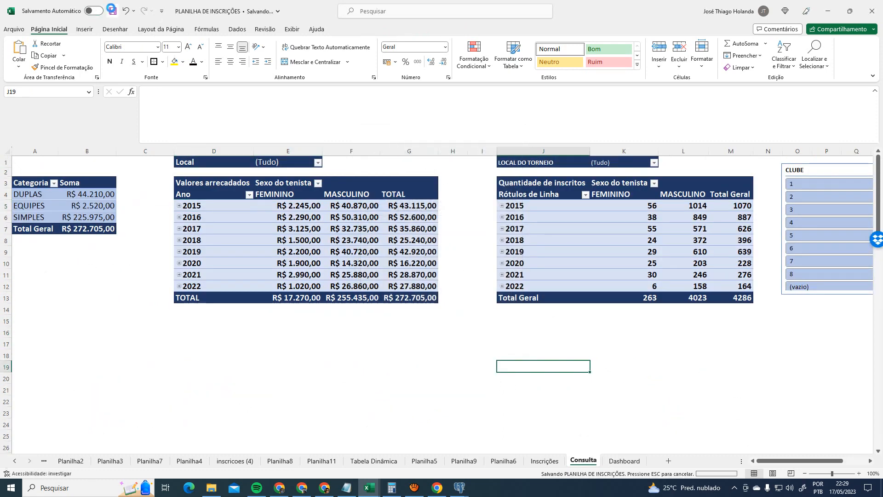
click(624, 461)
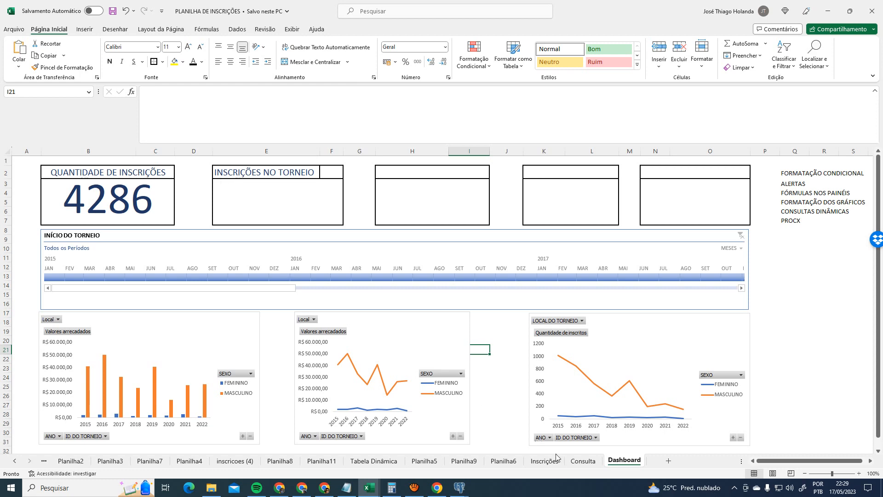
- Inspect the revenue and enrolment pivots on Consulta and compare them with the Dashboard
click(581, 461)
click(423, 355)
click(416, 275)
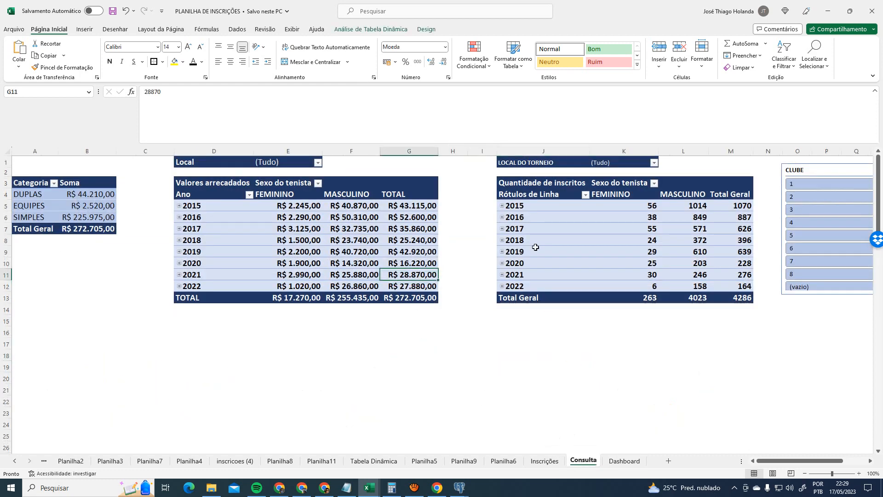
click(536, 245)
drag(784, 461, 808, 461)
click(624, 460)
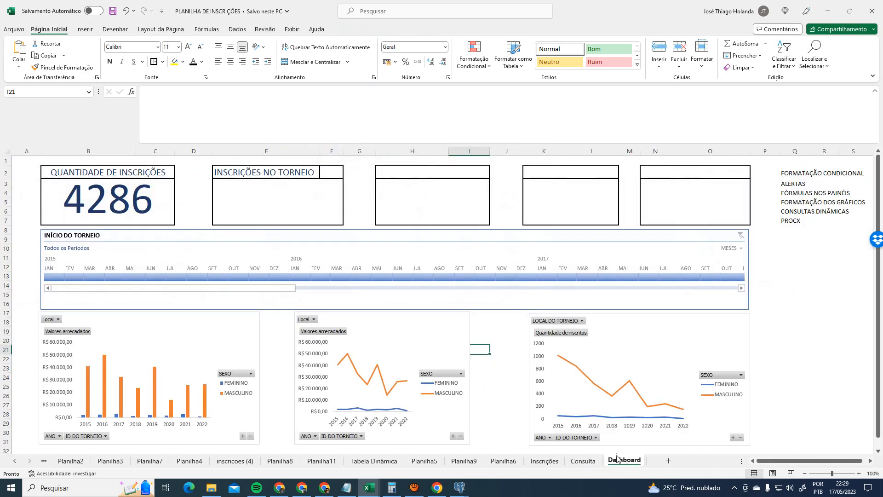
click(583, 461)
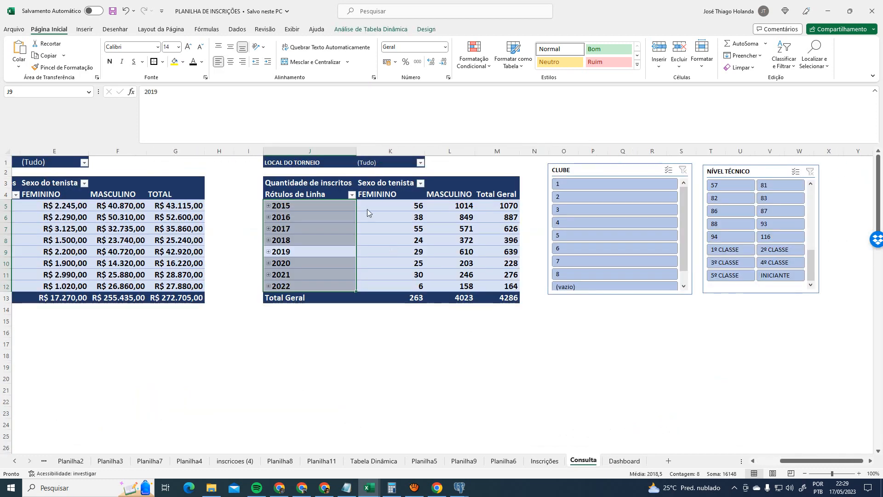
- Filter the enrolment pivot's LOCAL DO TORNEIO to Centro Tenístico Paraibano and view the Dashboard
click(420, 163)
click(339, 203)
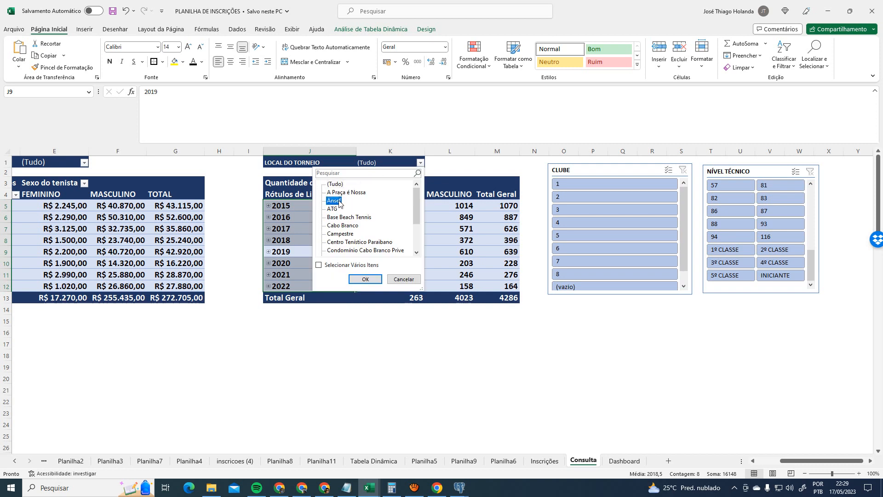
click(345, 235)
click(348, 244)
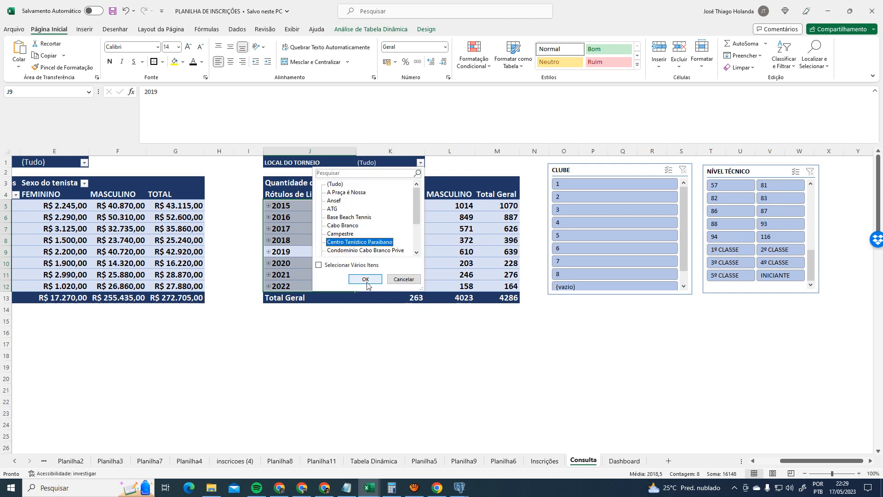
click(367, 280)
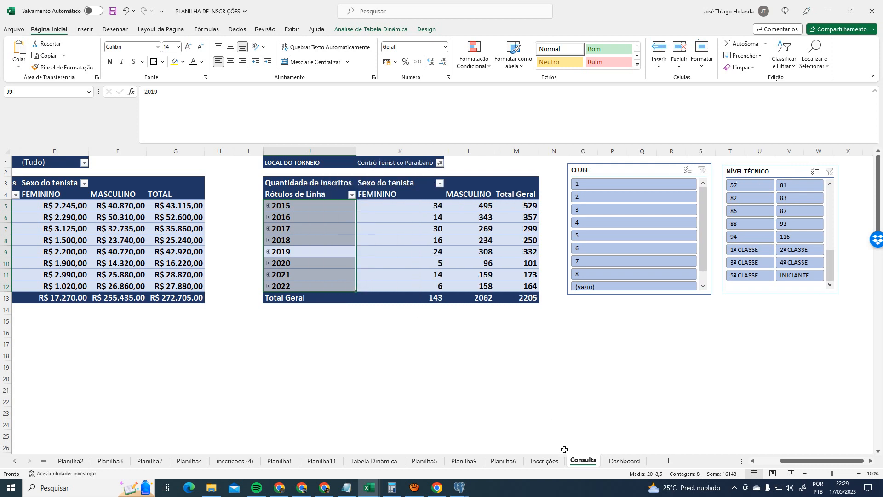
click(624, 460)
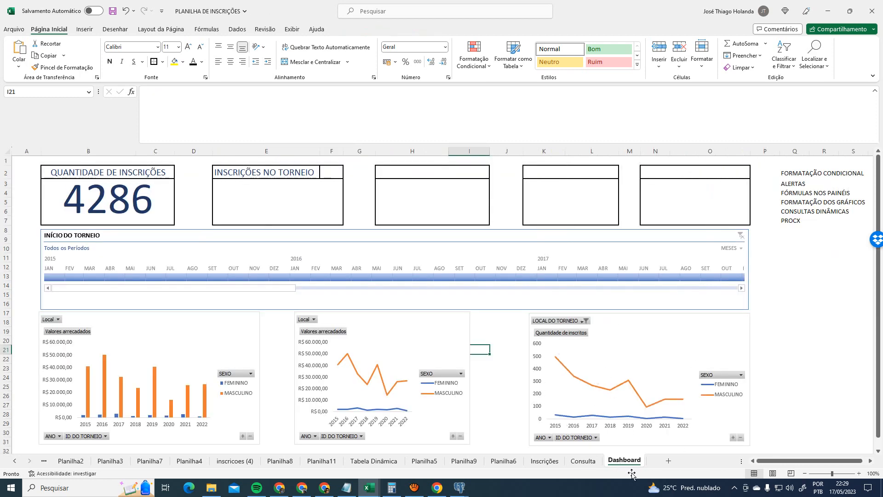
- Review the enrolment pivot chart's Filter Connections on the Dashboard, closing without changes
click(583, 460)
click(624, 460)
scroll(630, 357, down, 1)
scroll(630, 357, up, 1)
click(640, 341)
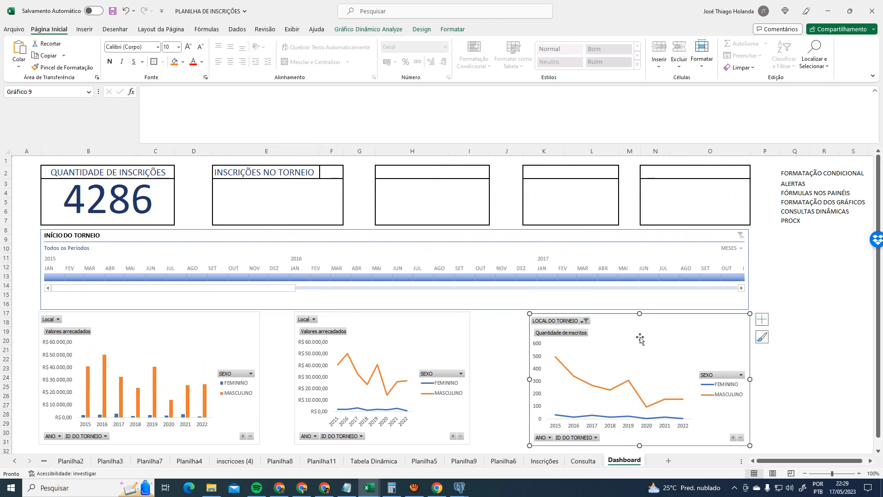
click(368, 29)
click(354, 55)
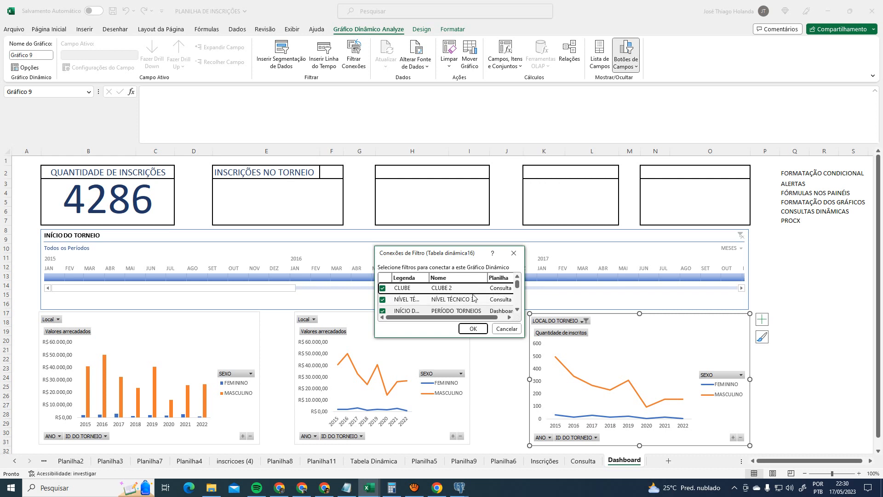
scroll(501, 304, down, 1)
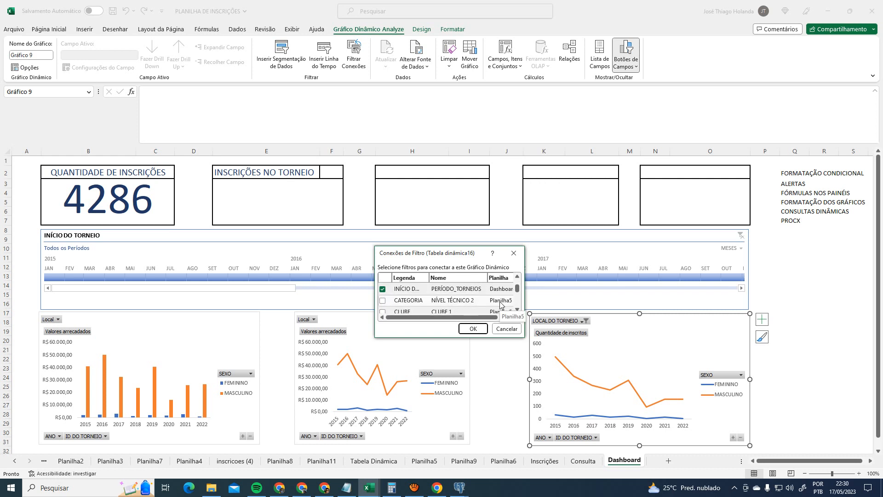
scroll(499, 302, down, 3)
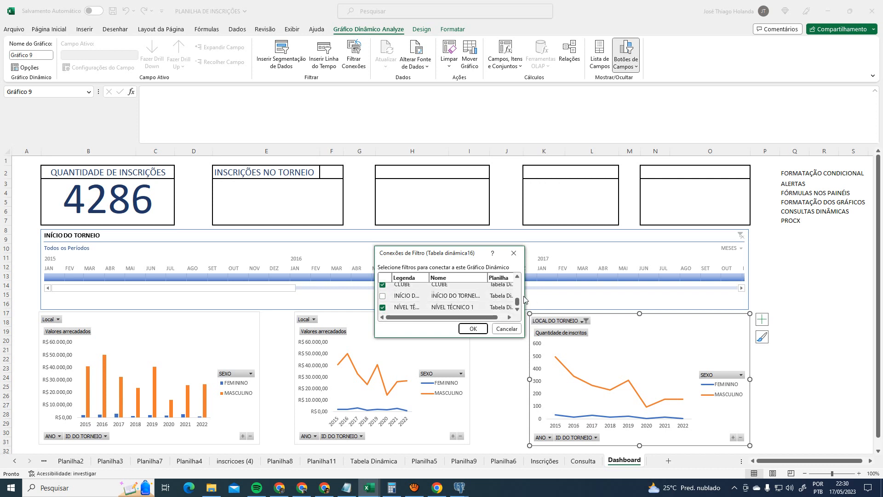
drag(526, 293, 629, 293)
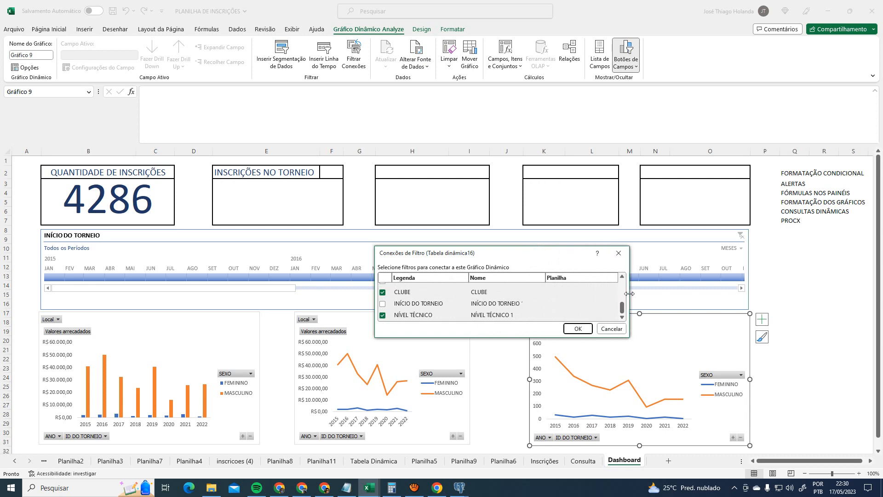
scroll(574, 314, up, 3)
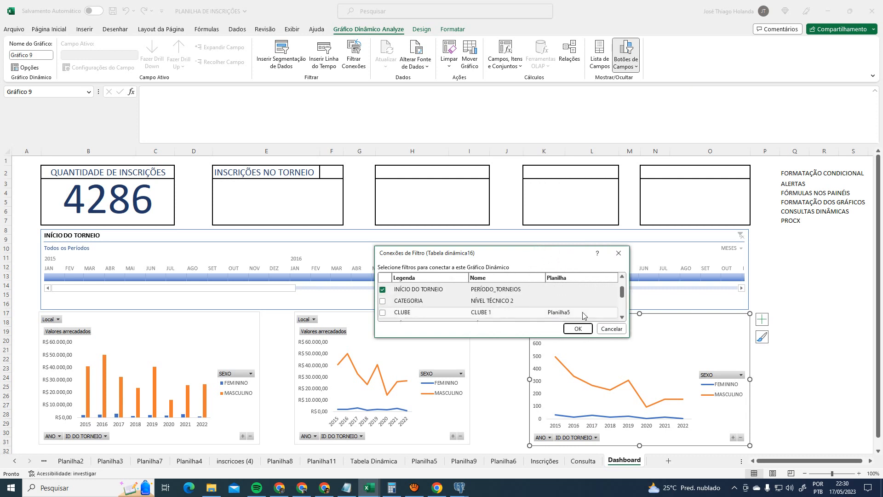
scroll(582, 315, down, 3)
scroll(603, 316, up, 3)
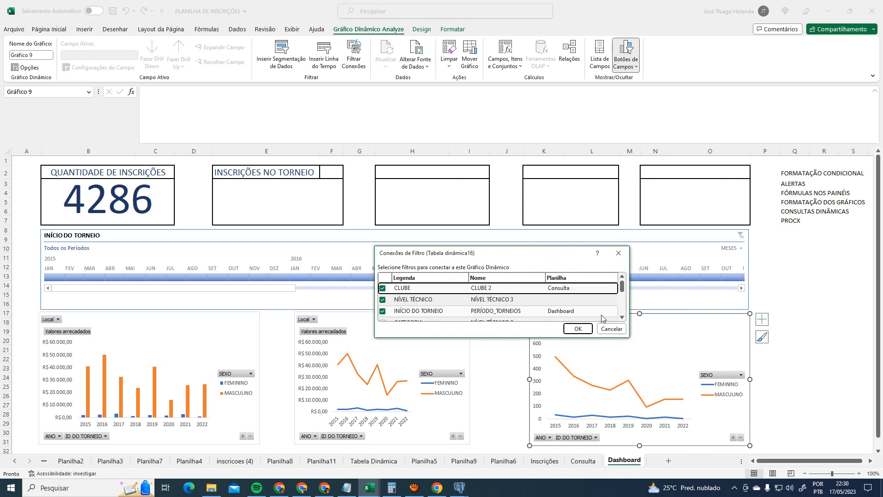
scroll(605, 306, down, 3)
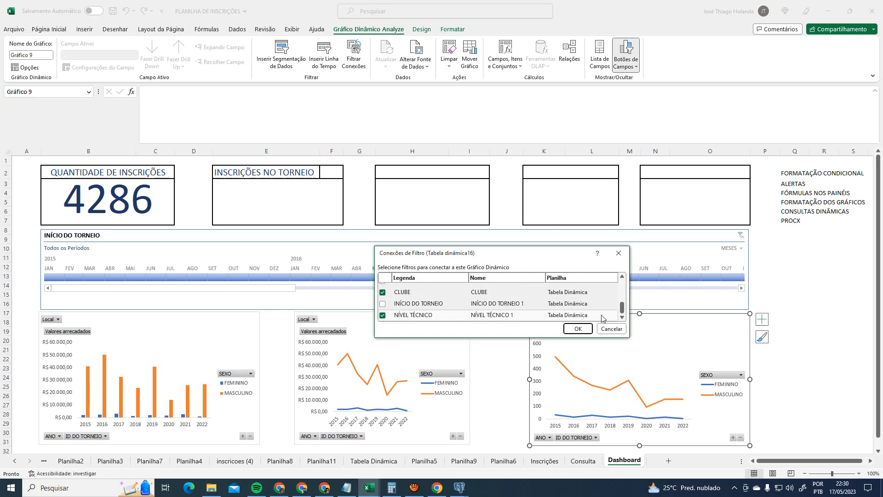
click(619, 253)
- Check the enrolment pivot table's filter connections on Consulta: CLUBE, NÍVEL TÉCNICO, INÍCIO DO TORNEIO
click(583, 461)
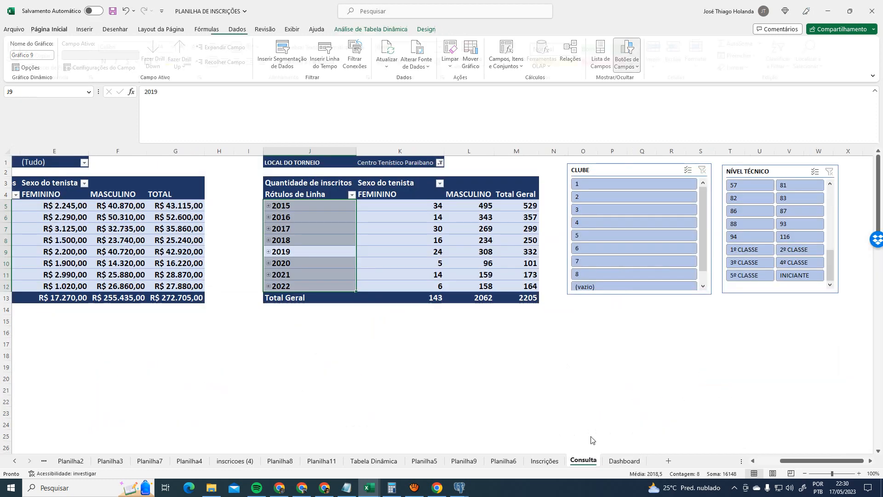
click(479, 183)
click(394, 29)
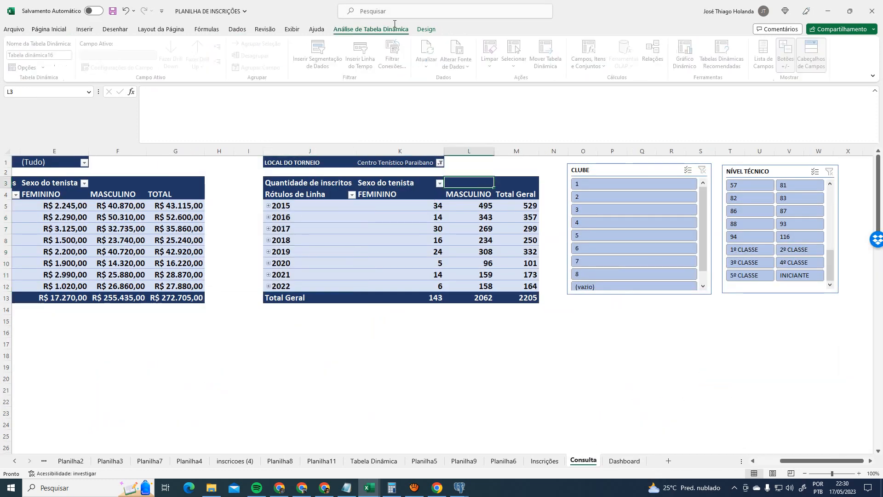
click(398, 60)
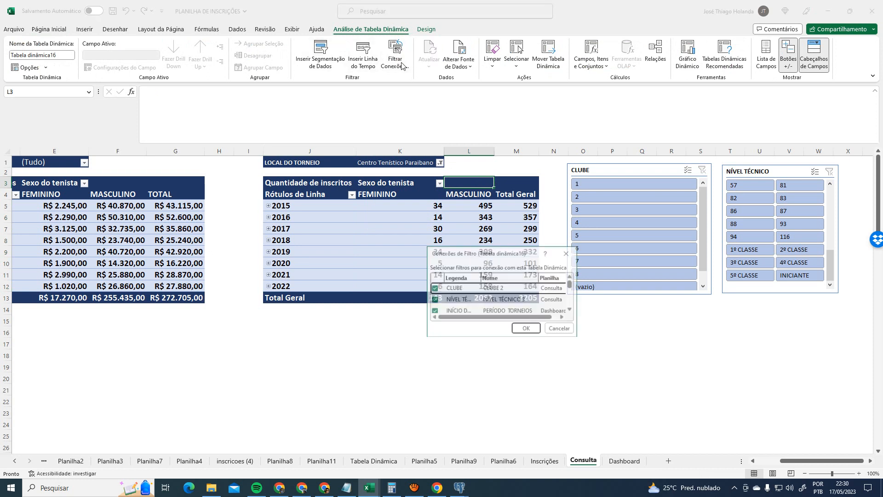
drag(579, 335, 774, 446)
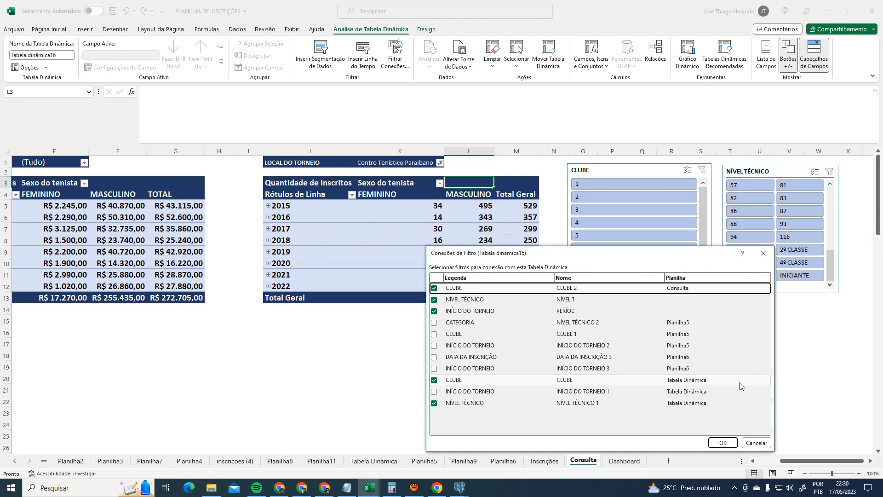
click(757, 442)
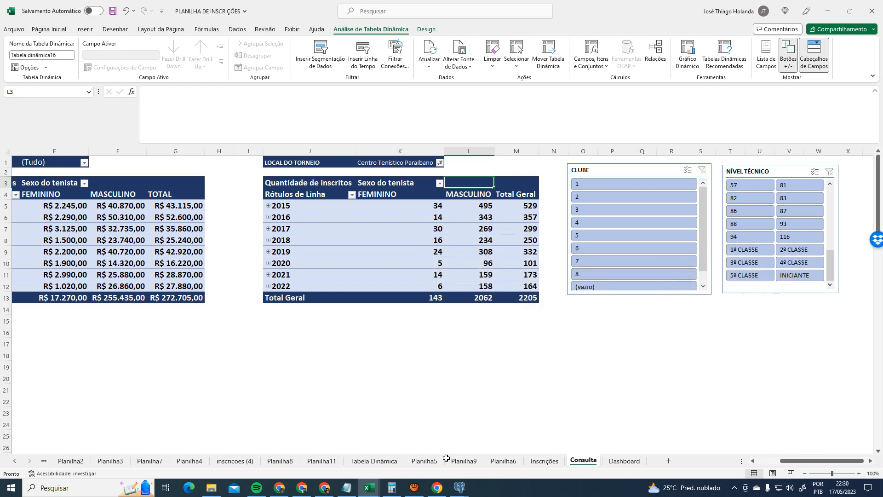
click(414, 488)
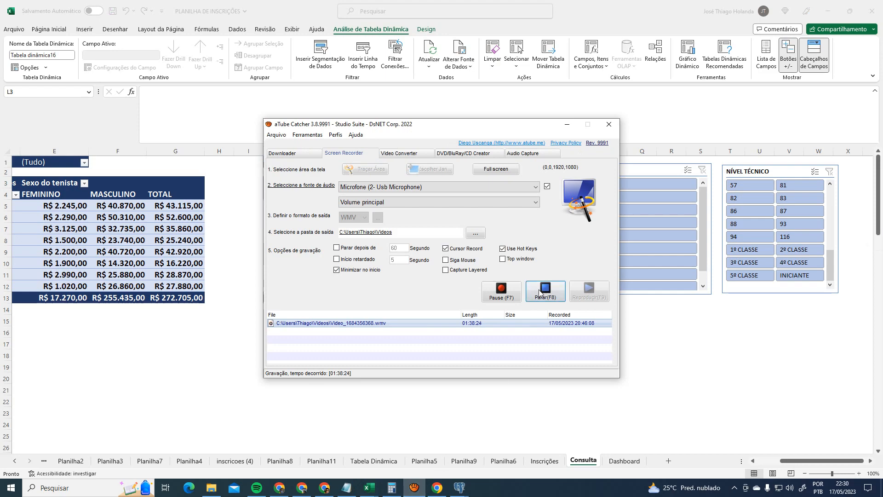